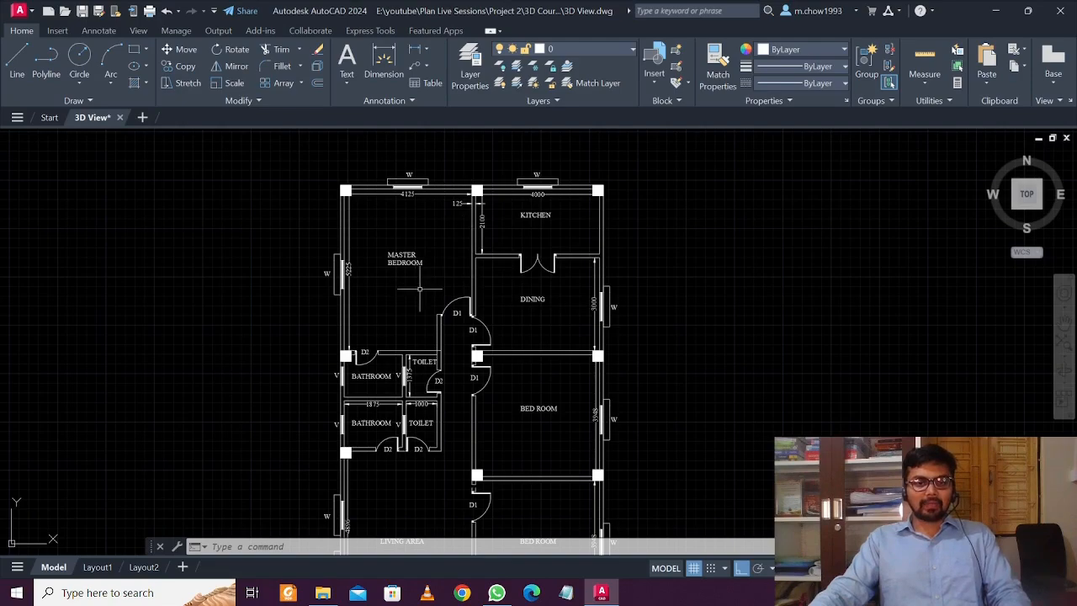
# Delete the A–A section line and its markers from the lower part of the ground floor plan
pyautogui.scroll(-5, 422, 288)
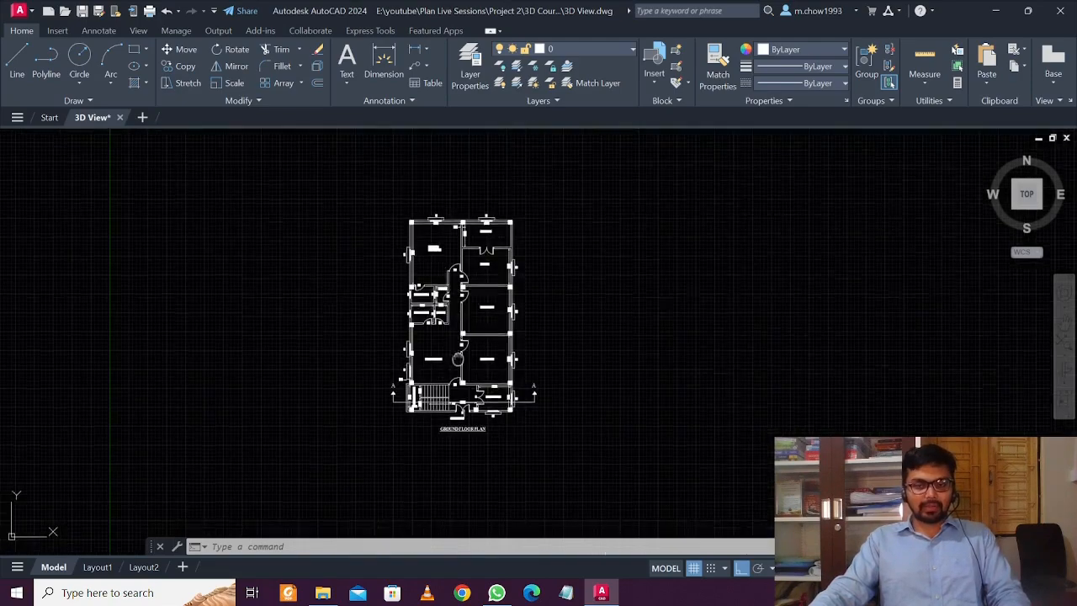
pyautogui.scroll(2, 454, 371)
pyautogui.scroll(-2, 455, 364)
pyautogui.scroll(2, 550, 434)
pyautogui.moveTo(550, 434); pyautogui.dragTo(555, 387, button='middle')
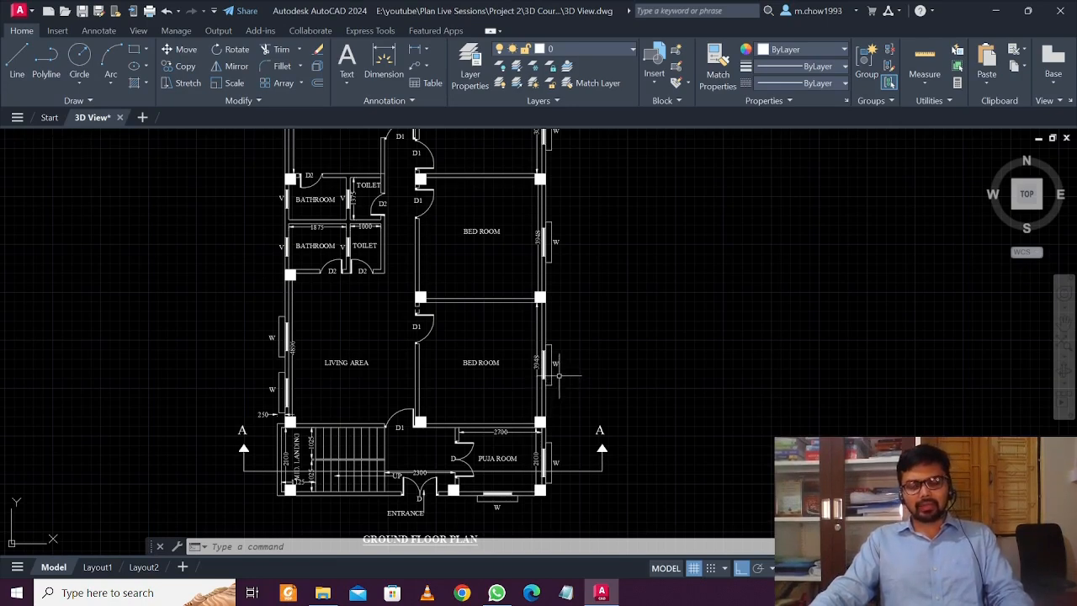
pyautogui.scroll(-3, 634, 412)
pyautogui.click(664, 469)
pyautogui.click(614, 377)
pyautogui.press('Delete')
pyautogui.scroll(4, 517, 390)
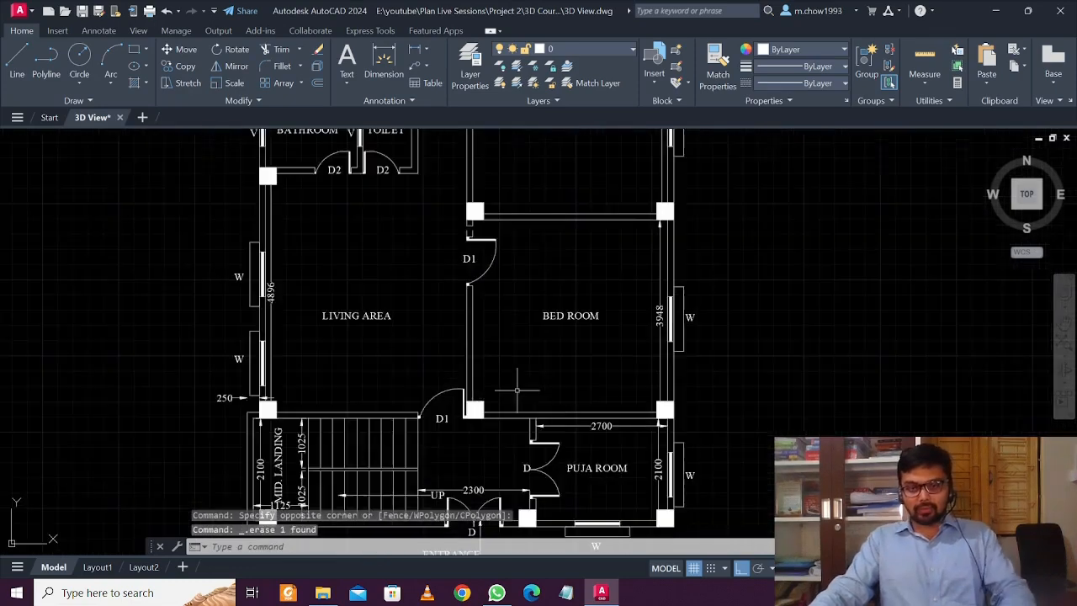
pyautogui.moveTo(605, 484); pyautogui.dragTo(562, 464)
pyautogui.rightClick(597, 469)
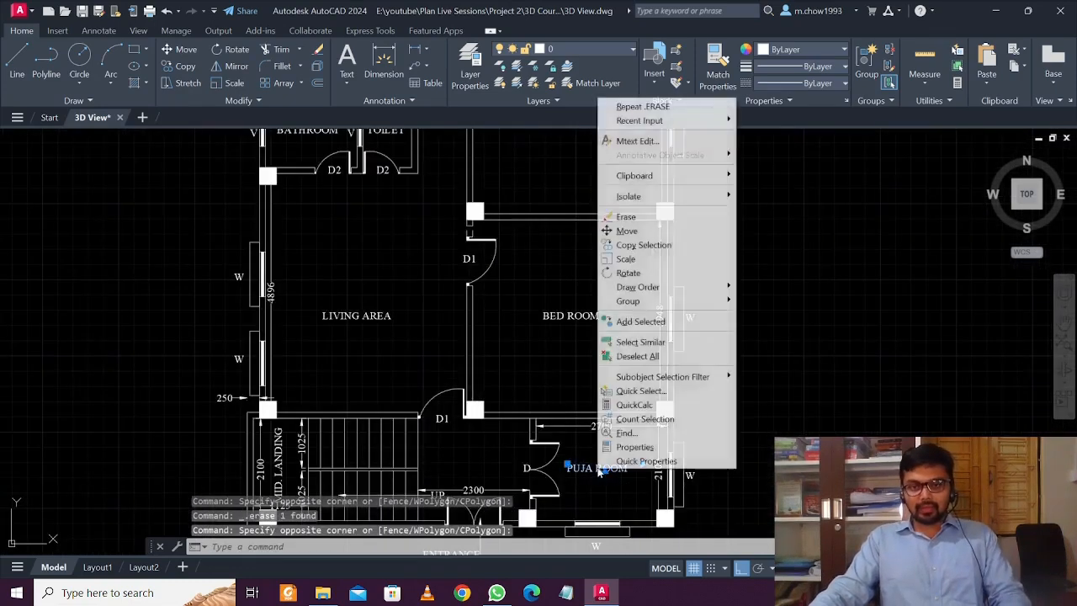
pyautogui.click(655, 325)
pyautogui.press('Escape')
pyautogui.press('Escape')
# Select all text labels similar to PUJA ROOM across the plan and delete them
pyautogui.moveTo(612, 433); pyautogui.dragTo(611, 371, button='middle')
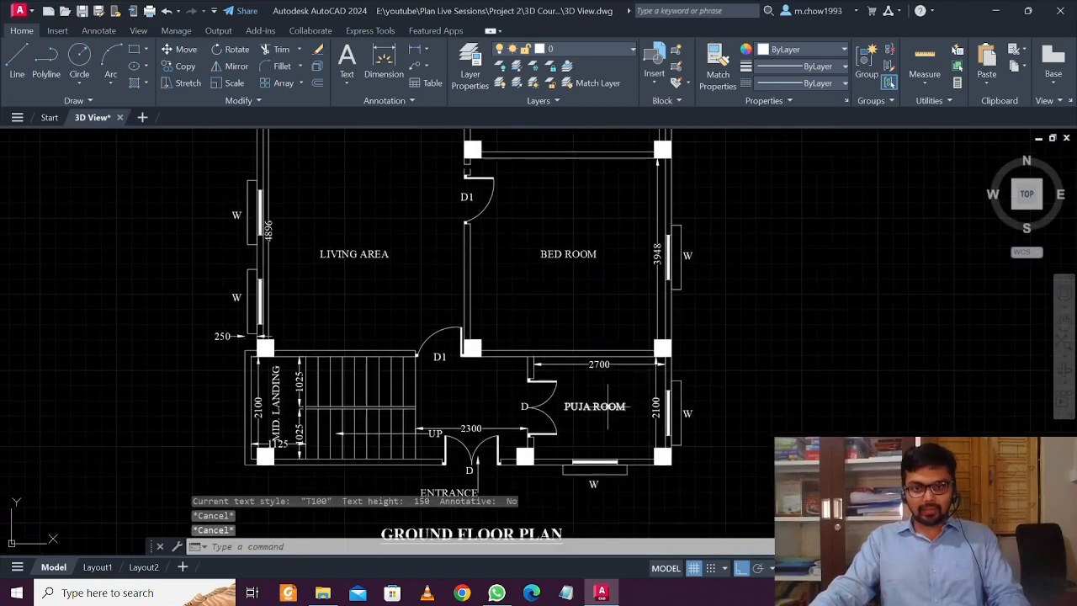
pyautogui.scroll(4, 609, 405)
pyautogui.click(620, 413)
pyautogui.click(493, 398)
pyautogui.rightClick(577, 402)
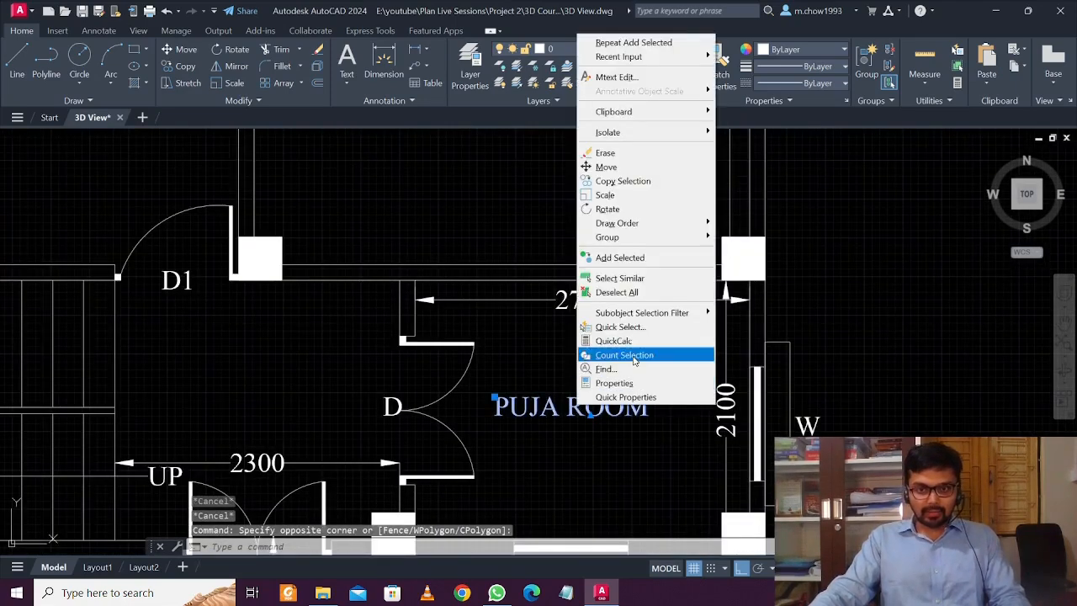
pyautogui.click(648, 277)
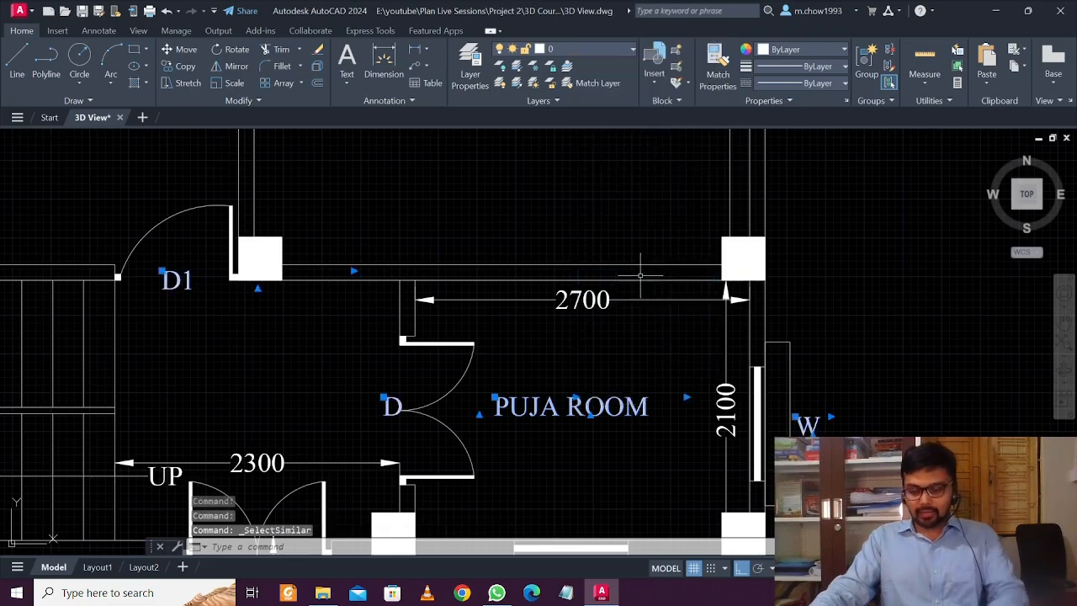
pyautogui.press('Delete')
# Select all dimensions similar to the 2700 dimension across the plan and delete them
pyautogui.scroll(-3, 626, 332)
pyautogui.scroll(5, 610, 329)
pyautogui.click(617, 324)
pyautogui.click(607, 306)
pyautogui.rightClick(608, 307)
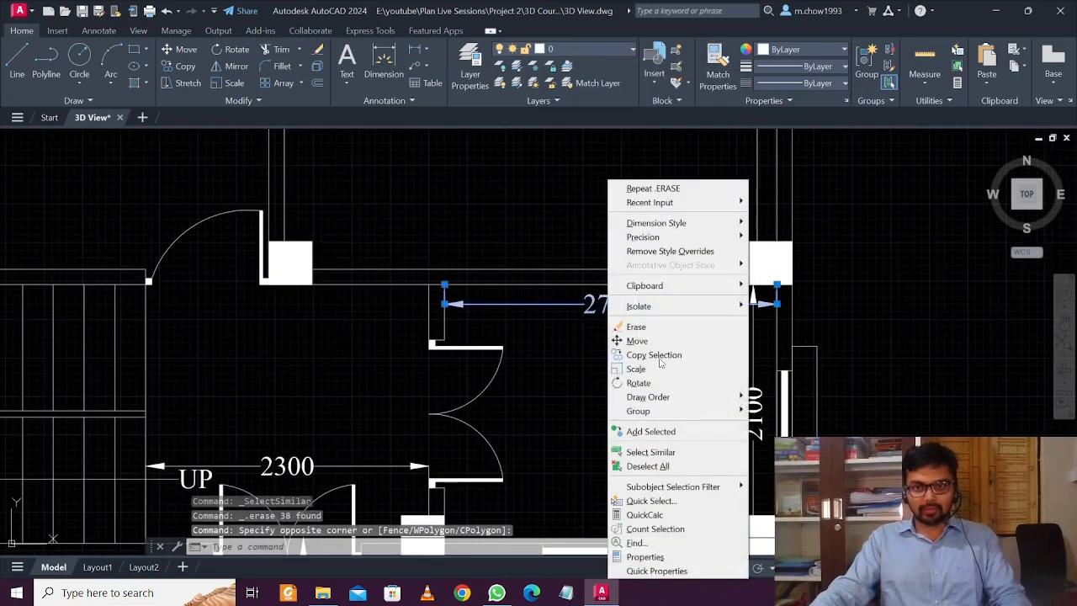
pyautogui.click(656, 451)
pyautogui.press('Delete')
# Delete the ENTRANCE and UP leaders with their labels near the main door and the staircase
pyautogui.scroll(-5, 660, 433)
pyautogui.scroll(-3, 547, 349)
pyautogui.scroll(4, 547, 349)
pyautogui.moveTo(599, 349)
pyautogui.mouseDown(button='middle')
pyautogui.moveTo(557, 324)
pyautogui.moveTo(505, 338)
pyautogui.mouseUp(button='middle')
pyautogui.scroll(-4, 560, 325)
pyautogui.scroll(2, 492, 413)
pyautogui.scroll(3, 428, 445)
pyautogui.click(442, 446)
pyautogui.click(410, 405)
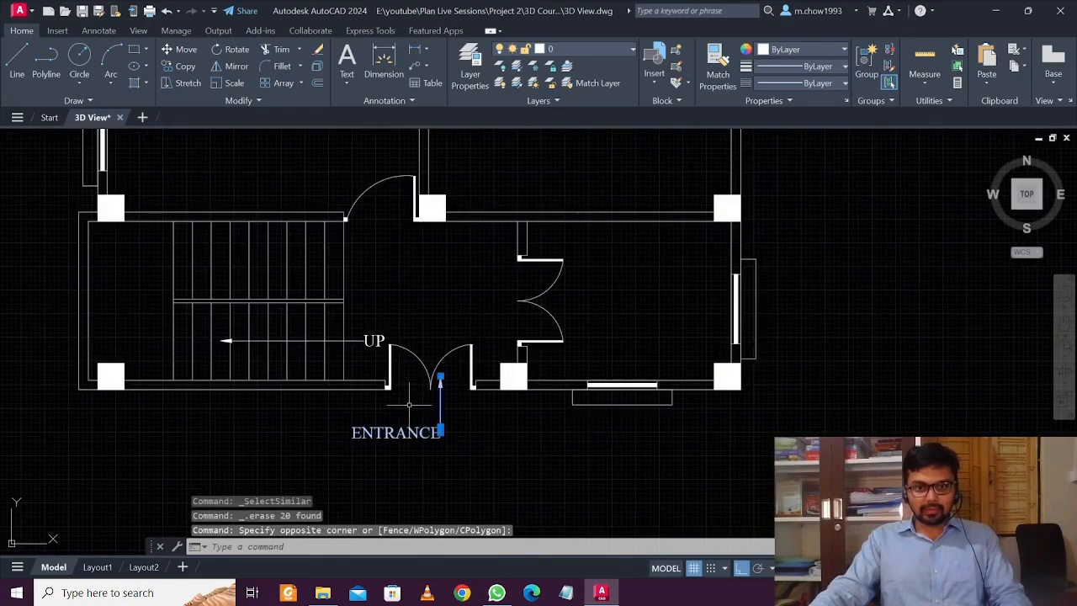
pyautogui.click(381, 364)
pyautogui.click(364, 320)
pyautogui.press('Delete')
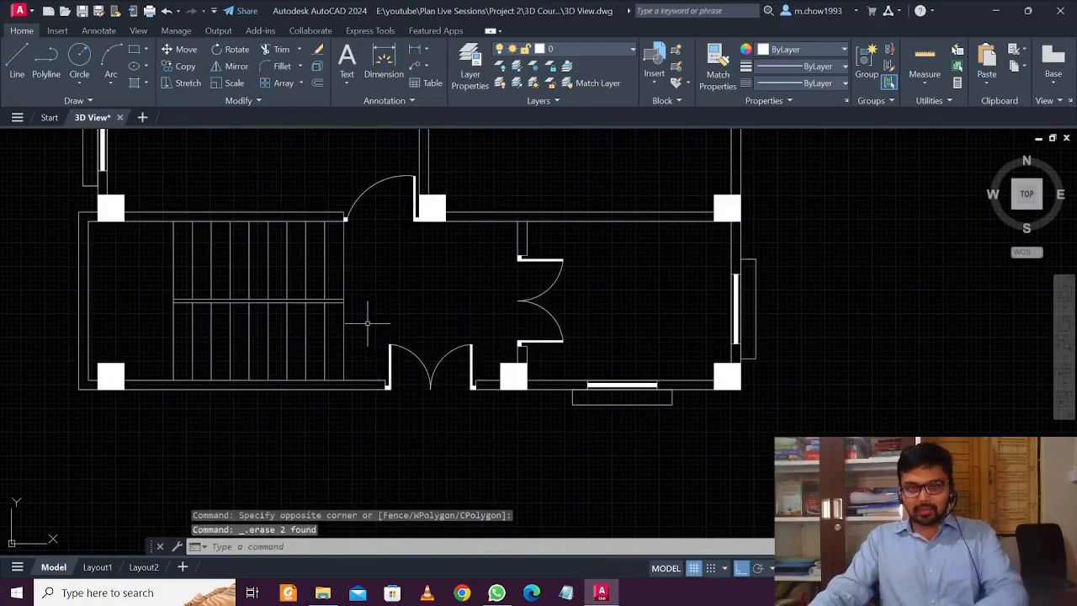
# Copy the entire cleaned floor plan horizontally to the empty area beside the original
pyautogui.scroll(-5, 365, 317)
pyautogui.scroll(-2, 363, 215)
pyautogui.click(342, 187)
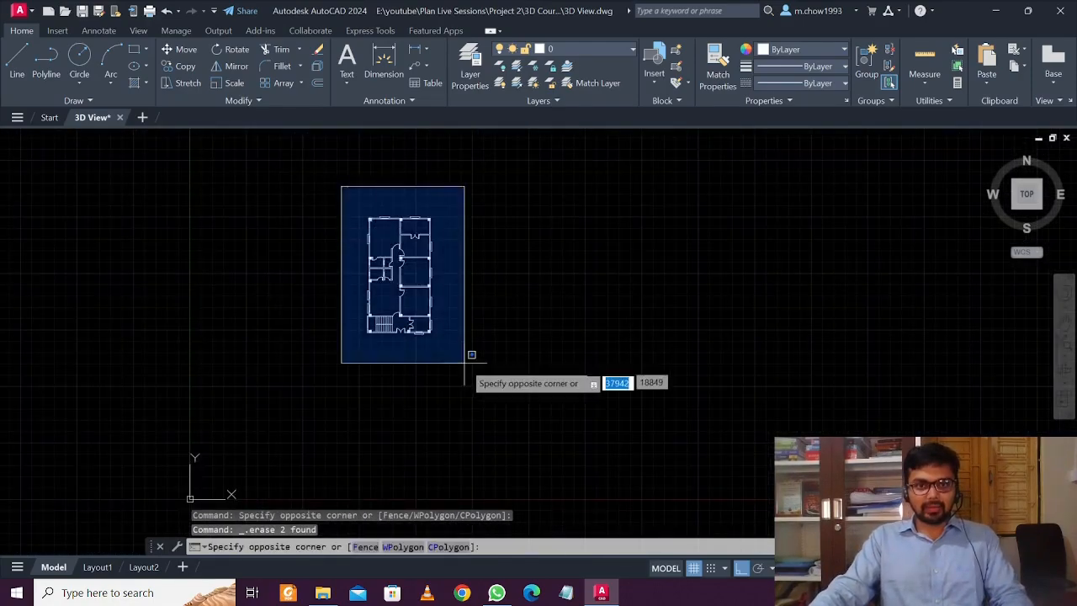
pyautogui.click(462, 364)
pyautogui.click(185, 65)
pyautogui.click(370, 299)
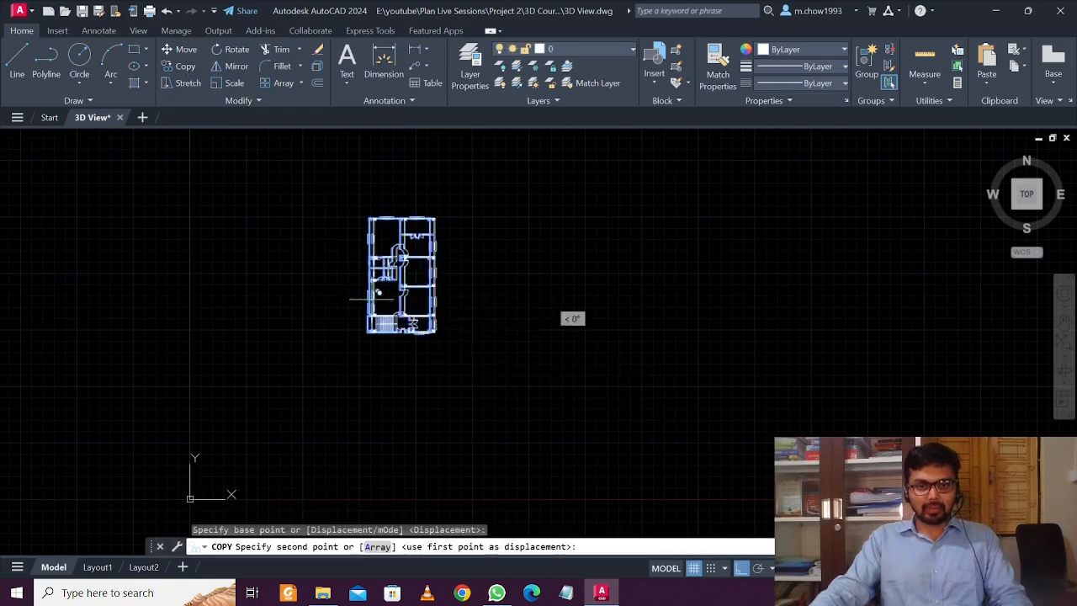
pyautogui.click(502, 285)
pyautogui.press('Escape')
# Delete most of the interior partition walls and doors from the copied floor plan
pyautogui.scroll(6, 533, 235)
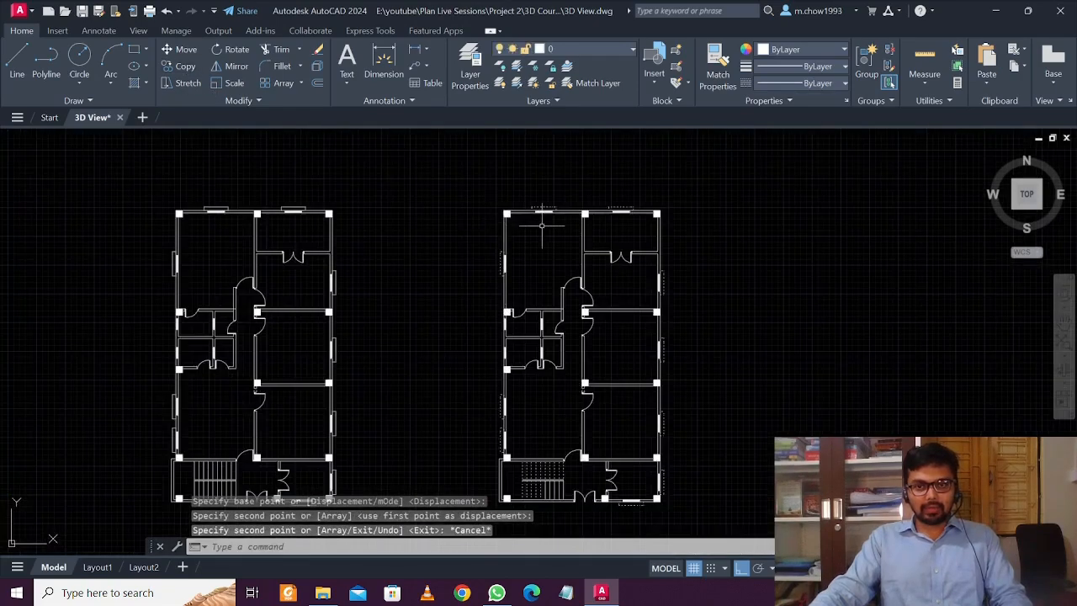
pyautogui.scroll(-2, 584, 289)
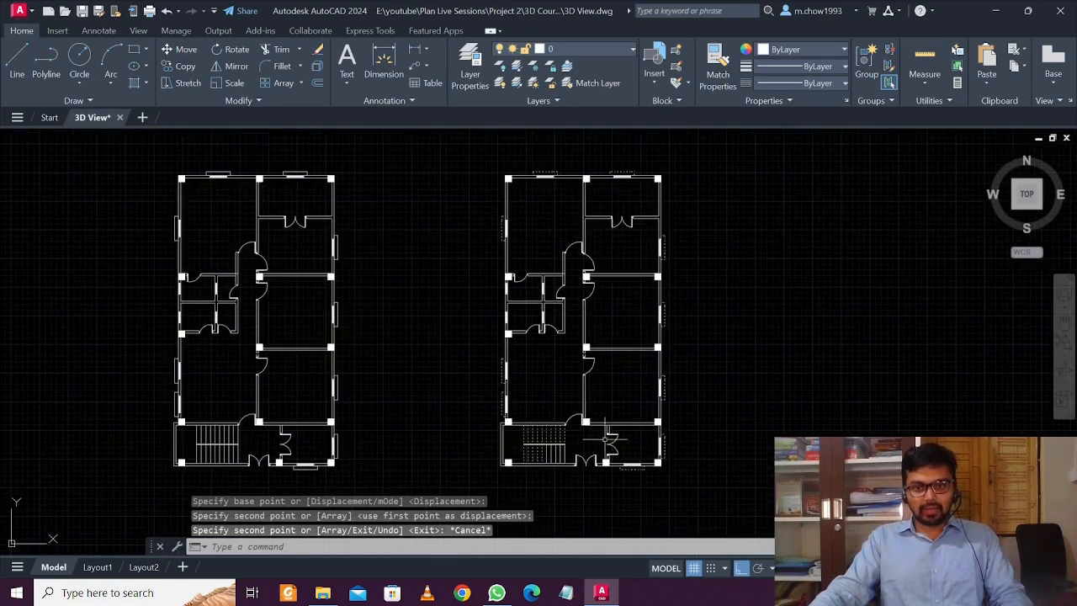
pyautogui.scroll(2, 627, 451)
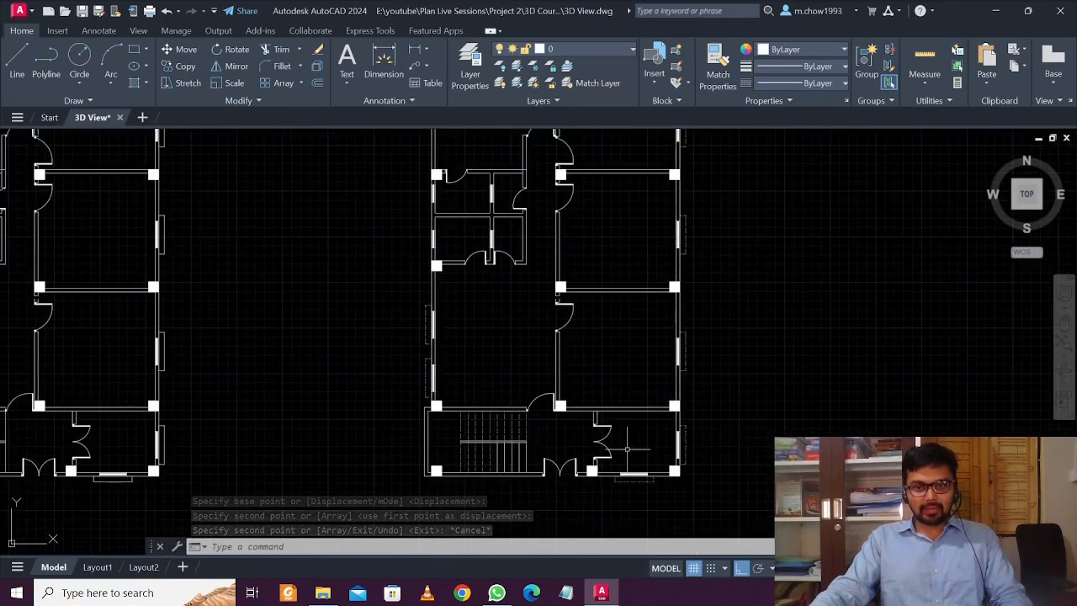
pyautogui.scroll(-2, 627, 443)
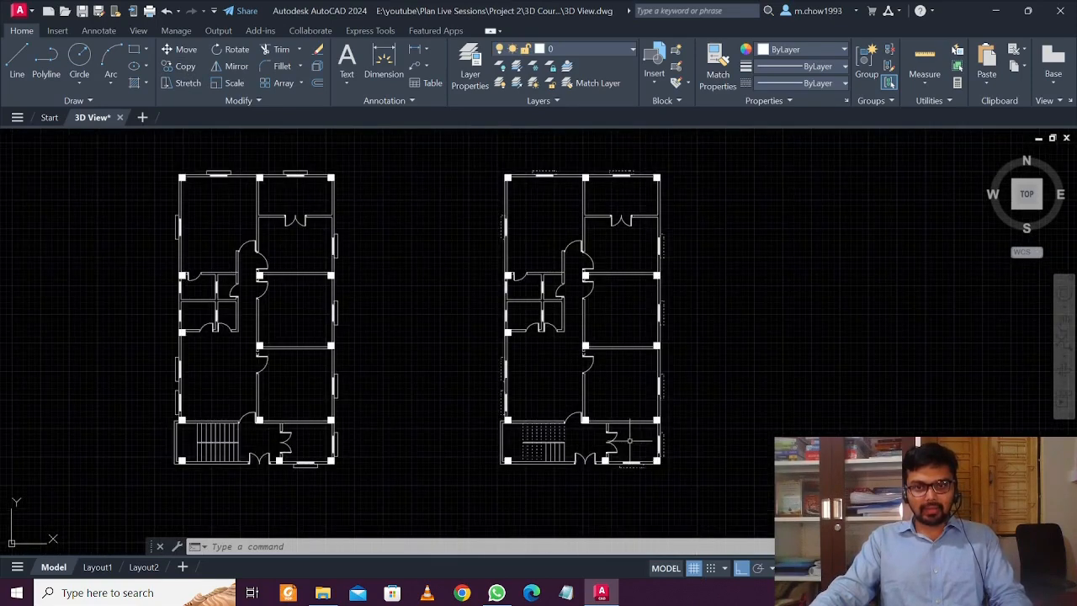
pyautogui.click(632, 454)
pyautogui.click(592, 193)
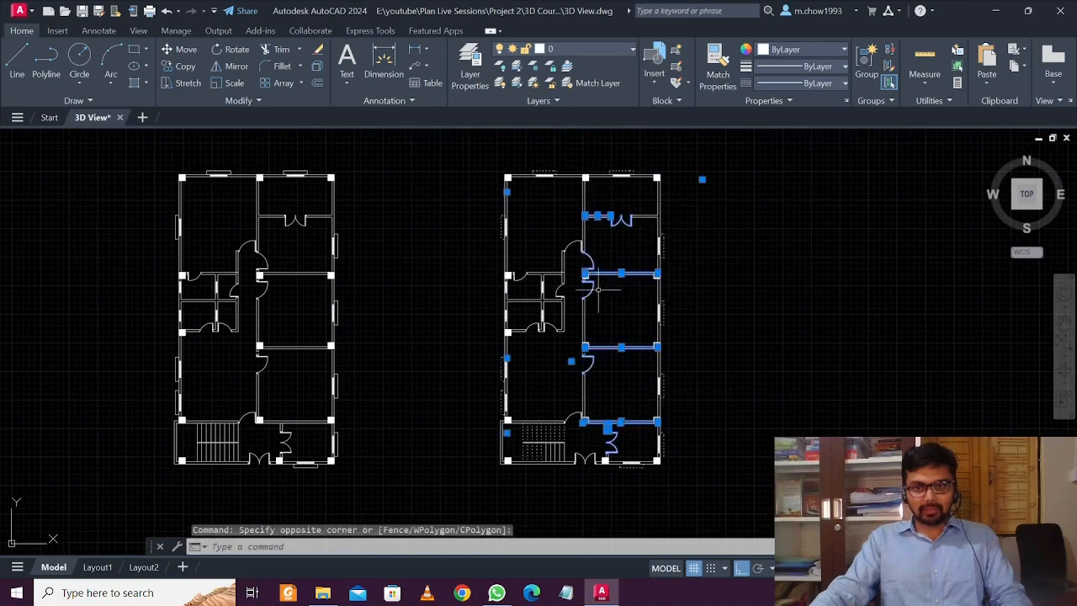
pyautogui.click(648, 380)
pyautogui.click(537, 223)
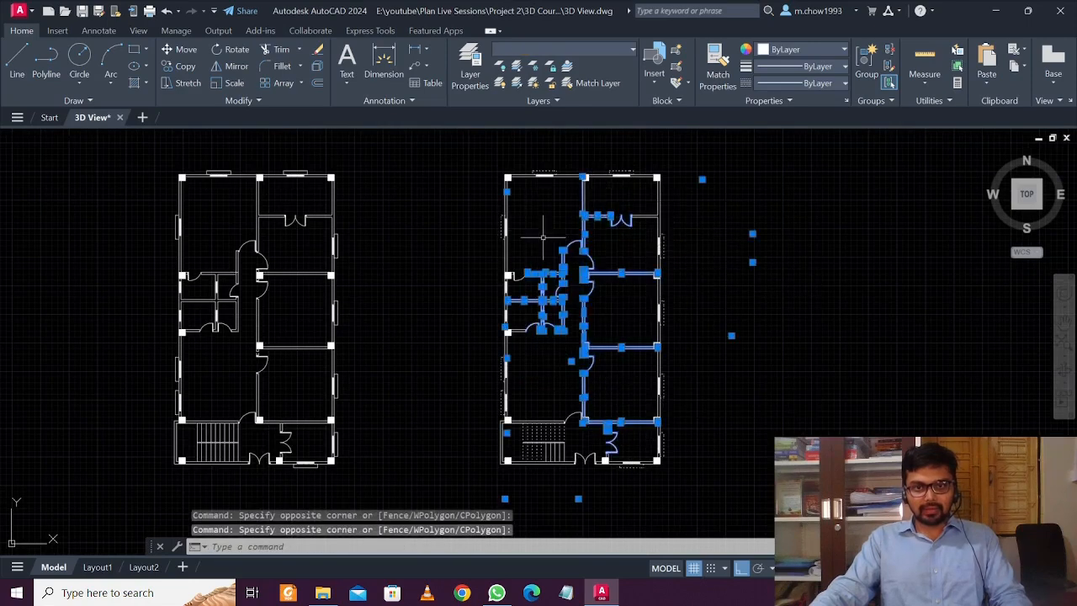
pyautogui.press('Delete')
# Delete the leftover interior wall pieces and doors in the copied plan, including the door beside the staircase
pyautogui.scroll(2, 548, 265)
pyautogui.click(629, 284)
pyautogui.click(512, 233)
pyautogui.moveTo(580, 382); pyautogui.dragTo(589, 285, button='middle')
pyautogui.click(506, 402)
pyautogui.click(452, 224)
pyautogui.moveTo(505, 331); pyautogui.dragTo(521, 306, button='middle')
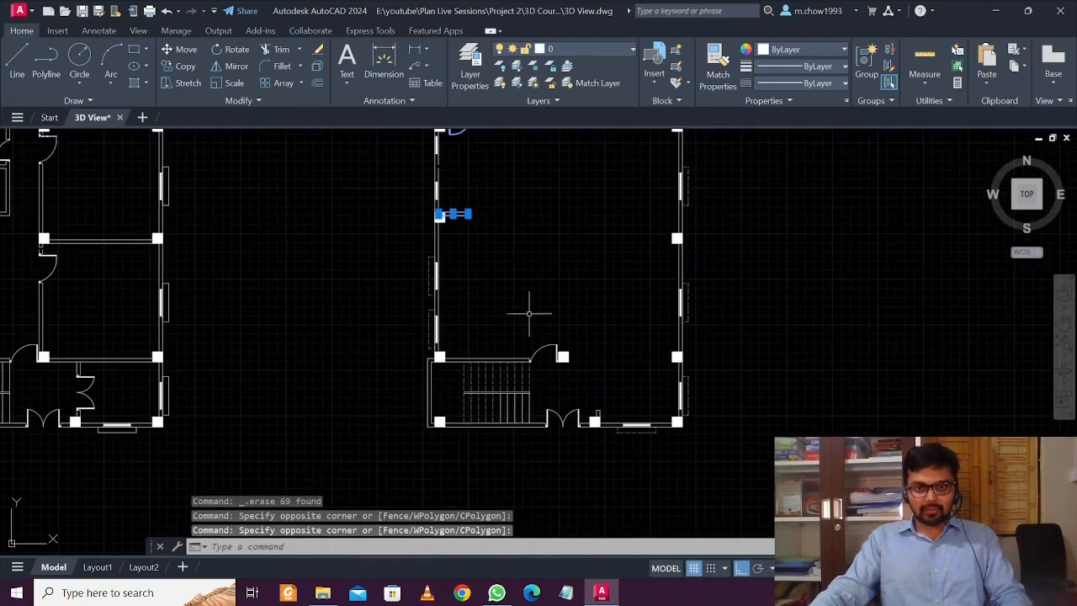
pyautogui.scroll(2, 546, 379)
pyautogui.click(547, 270)
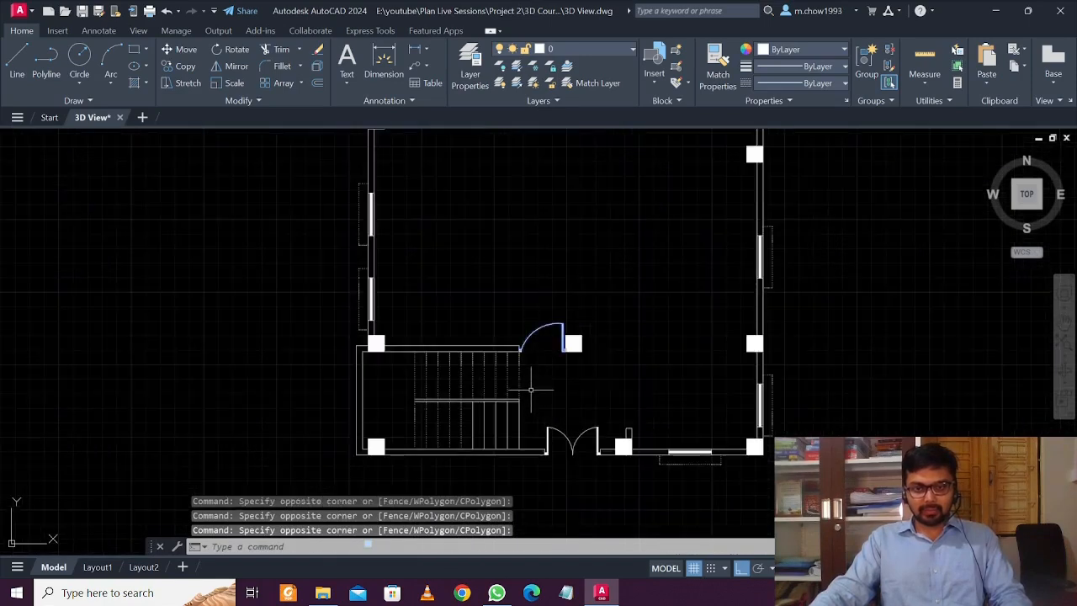
pyautogui.press('Delete')
# Delete the free-standing column between the staircase and the outer wall in the copied plan
pyautogui.moveTo(533, 377); pyautogui.dragTo(554, 336, button='middle')
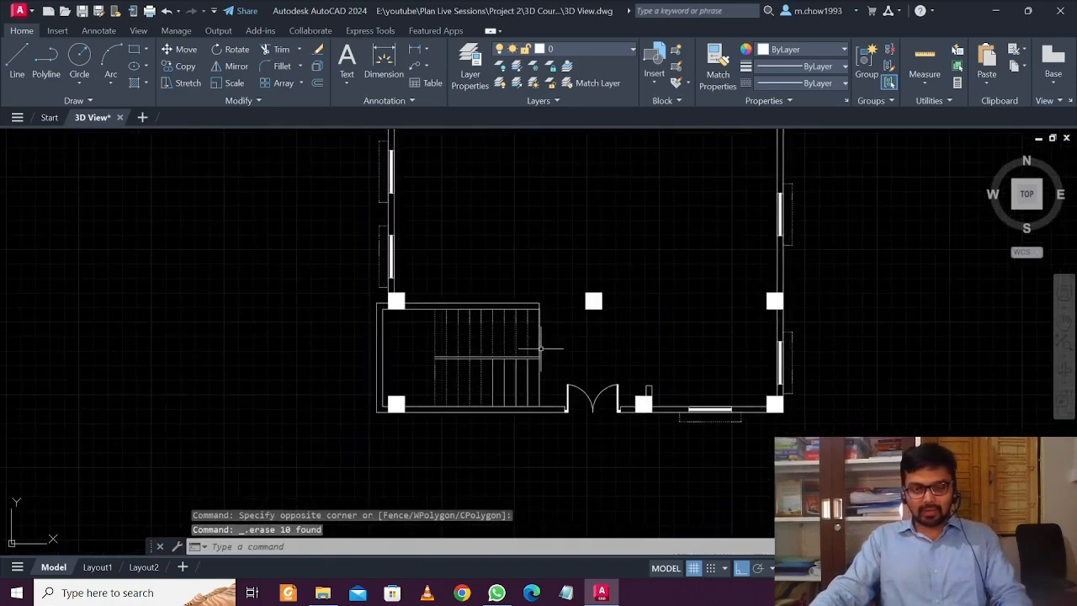
pyautogui.scroll(2, 535, 373)
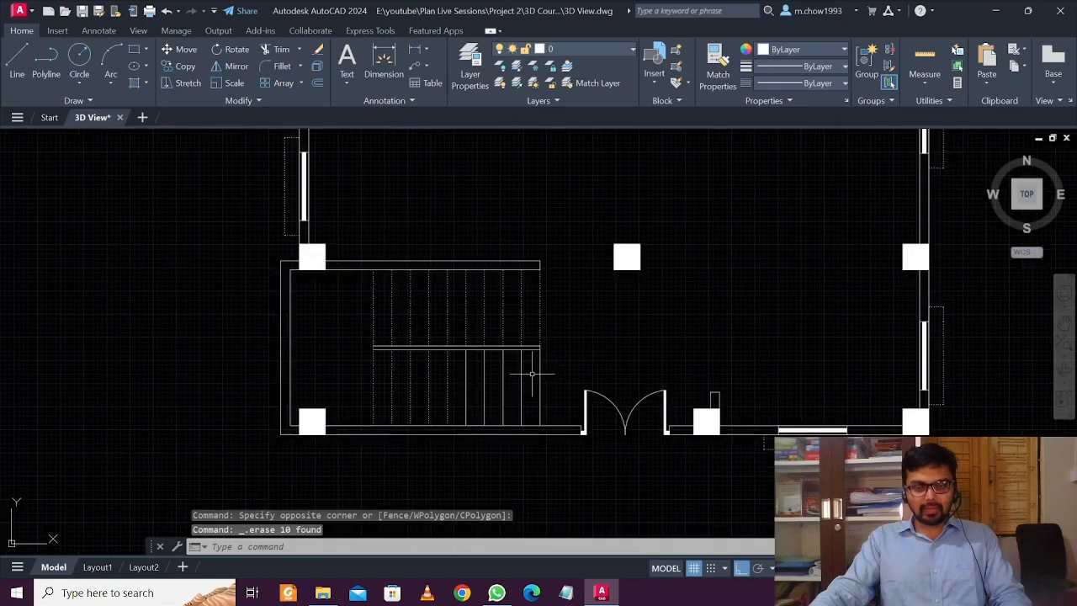
pyautogui.scroll(-2, 526, 367)
pyautogui.scroll(2, 542, 380)
pyautogui.scroll(-2, 555, 334)
pyautogui.moveTo(591, 353); pyautogui.dragTo(533, 348, button='middle')
pyautogui.scroll(-2, 590, 320)
pyautogui.scroll(2, 502, 346)
pyautogui.scroll(-2, 557, 346)
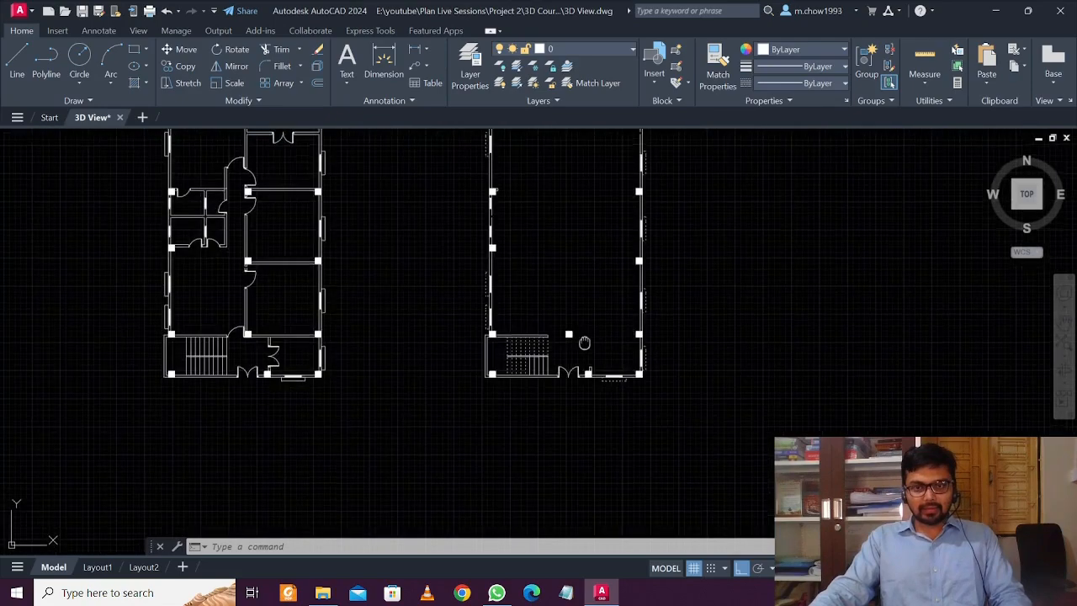
pyautogui.scroll(2, 581, 353)
pyautogui.click(594, 391)
pyautogui.click(539, 310)
pyautogui.press('Delete')
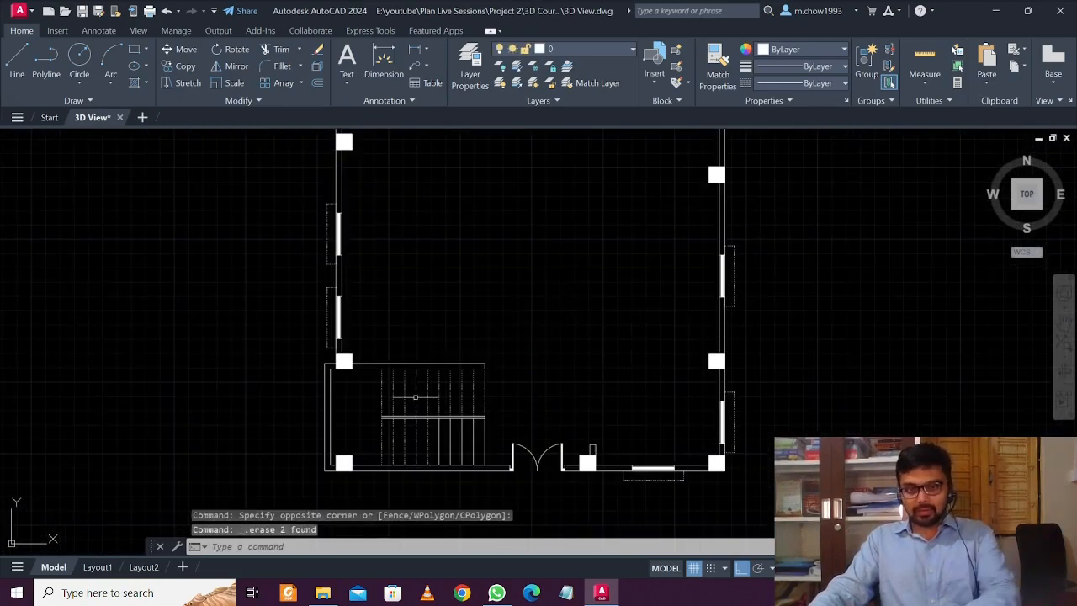
# Select all similar columns, exclude those of the original plan, and delete the columns from the copied plan
pyautogui.scroll(5, 364, 382)
pyautogui.click(347, 275)
pyautogui.click(290, 244)
pyautogui.rightClick(308, 181)
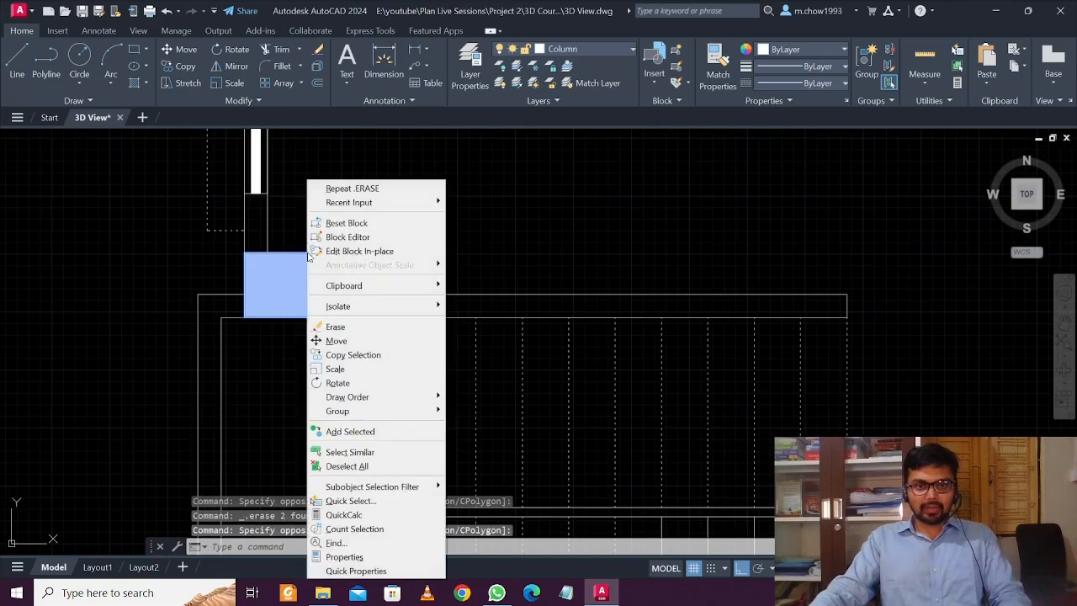
pyautogui.click(379, 452)
pyautogui.scroll(-2, 484, 352)
pyautogui.scroll(-4, 470, 346)
pyautogui.keyDown('shift'); pyautogui.moveTo(195, 154); pyautogui.dragTo(398, 429); pyautogui.keyUp('shift')
pyautogui.press('Delete')
pyautogui.scroll(6, 501, 202)
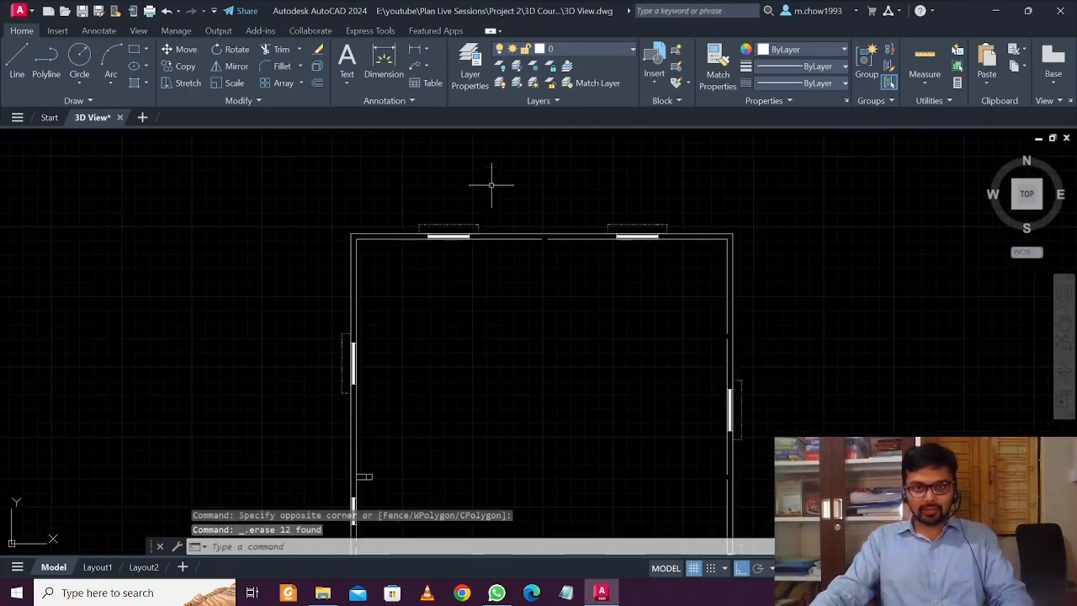
pyautogui.scroll(5, 421, 228)
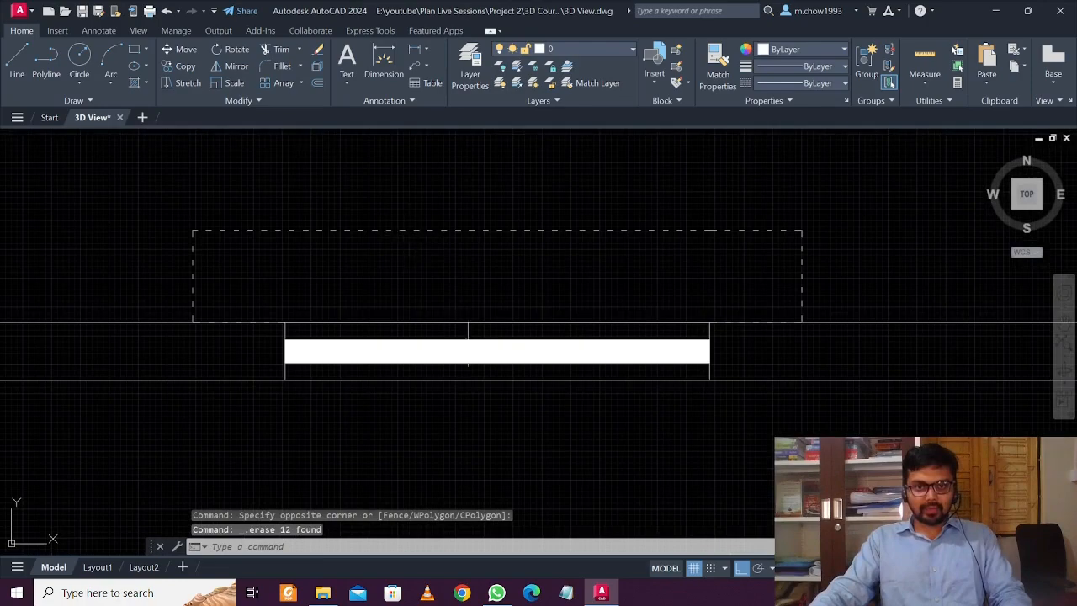
pyautogui.click(466, 344)
pyautogui.click(412, 328)
pyautogui.scroll(-4, 418, 316)
pyautogui.scroll(4, 418, 319)
pyautogui.scroll(-5, 421, 324)
pyautogui.scroll(5, 457, 328)
pyautogui.press('Escape')
# Join the two inner line segments of the copied plan's upper wall across the gap between its windows
pyautogui.click(816, 383)
pyautogui.click(713, 322)
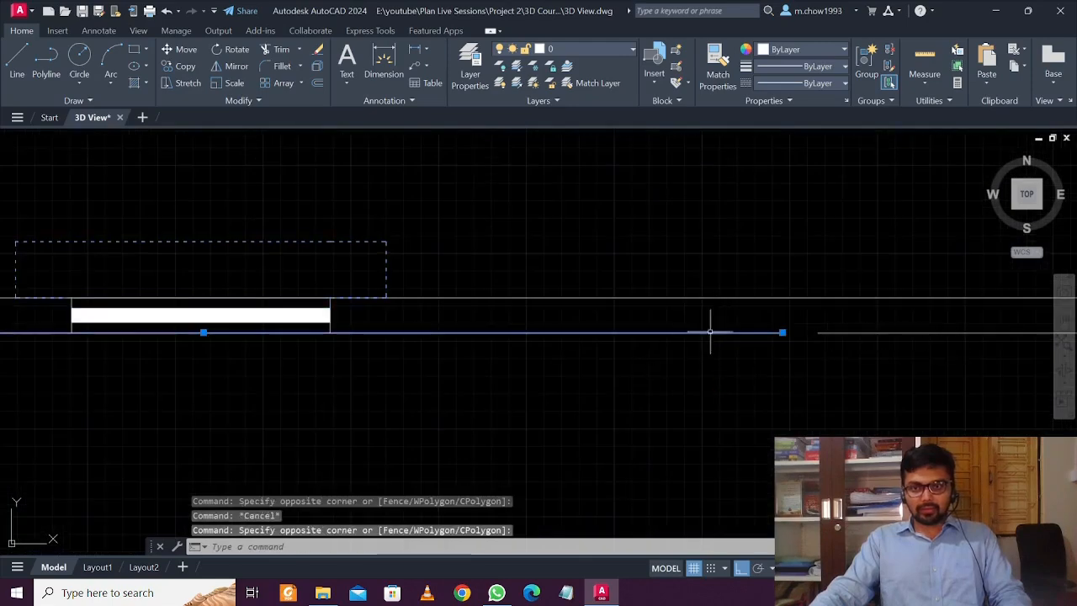
pyautogui.click(867, 391)
pyautogui.click(729, 309)
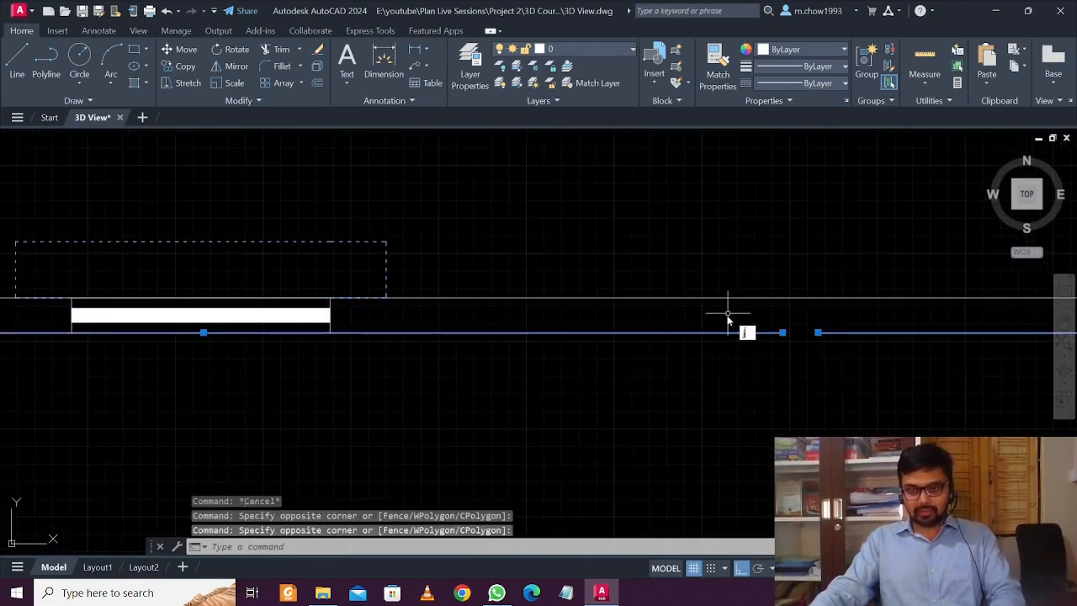
pyautogui.write('j')
pyautogui.press('Return')
pyautogui.scroll(-3, 625, 371)
pyautogui.scroll(4, 678, 388)
pyautogui.scroll(4, 457, 349)
pyautogui.click(512, 283)
pyautogui.scroll(4, 364, 335)
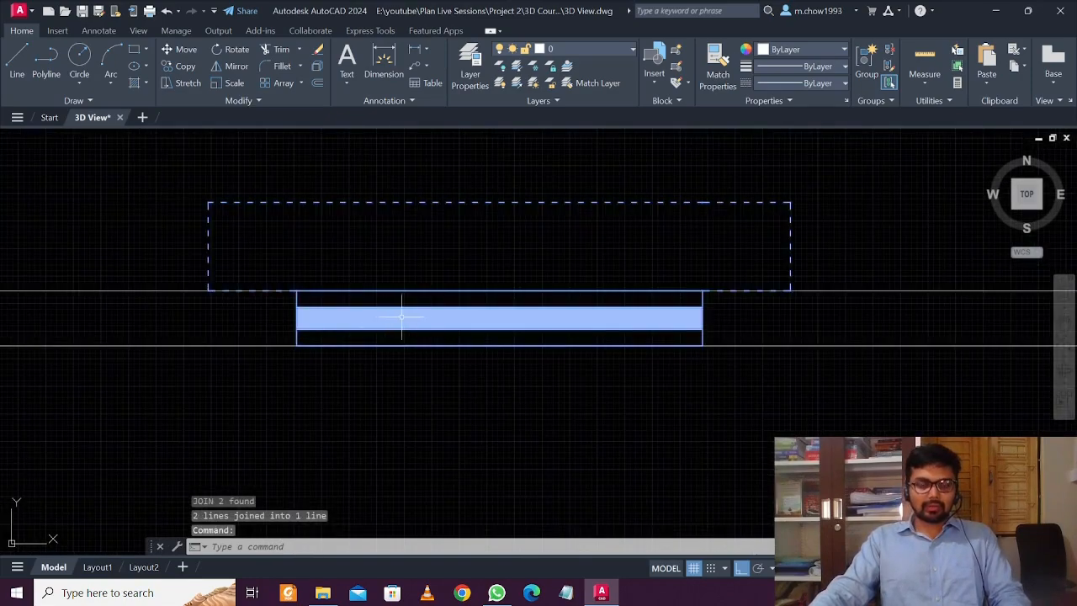
pyautogui.scroll(-2, 425, 313)
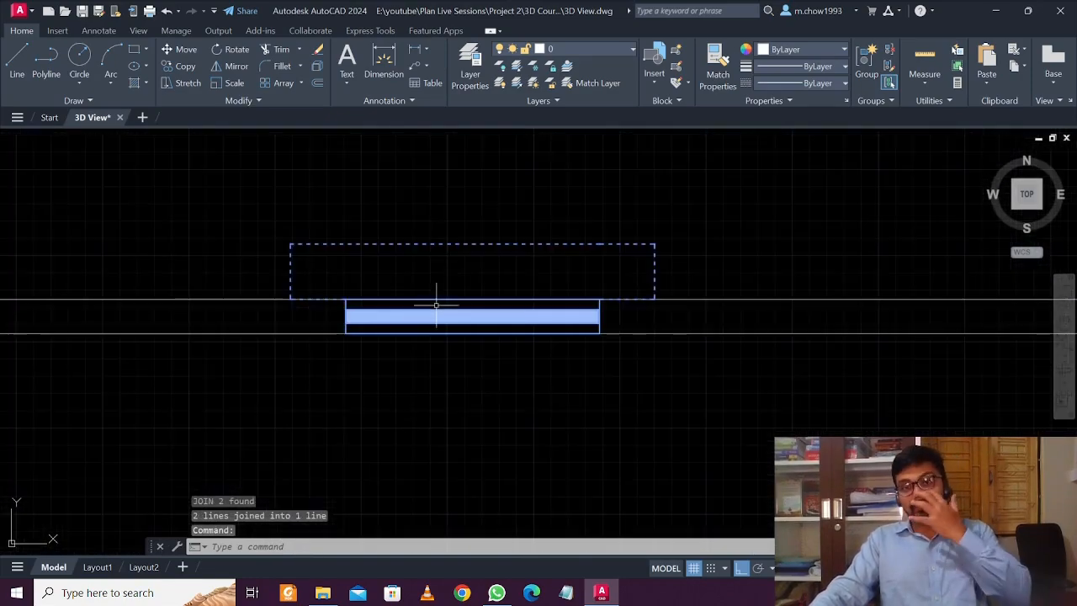
pyautogui.write('e')
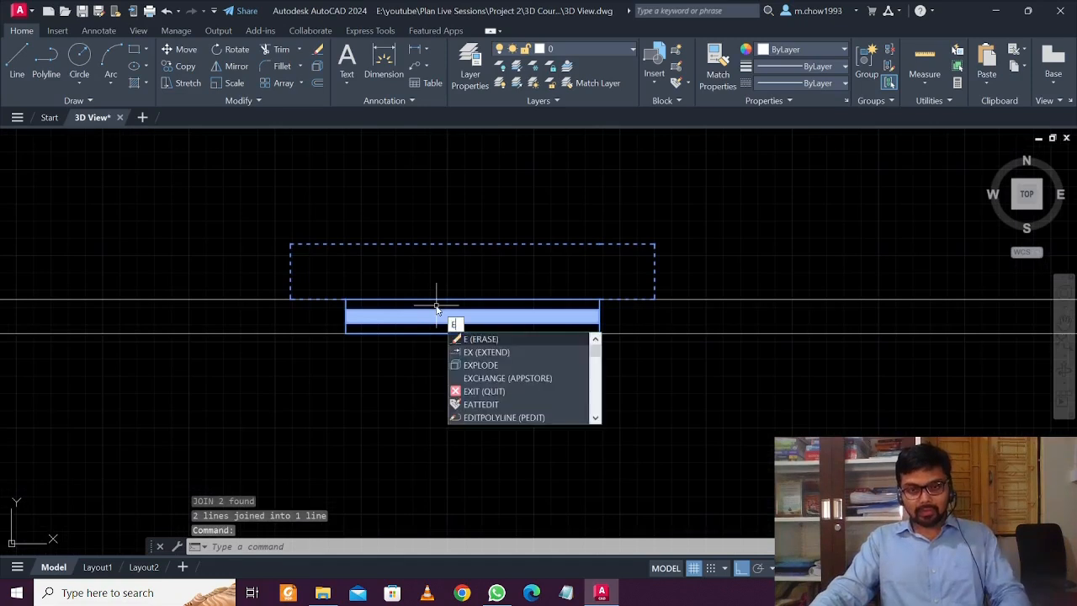
pyautogui.click(480, 351)
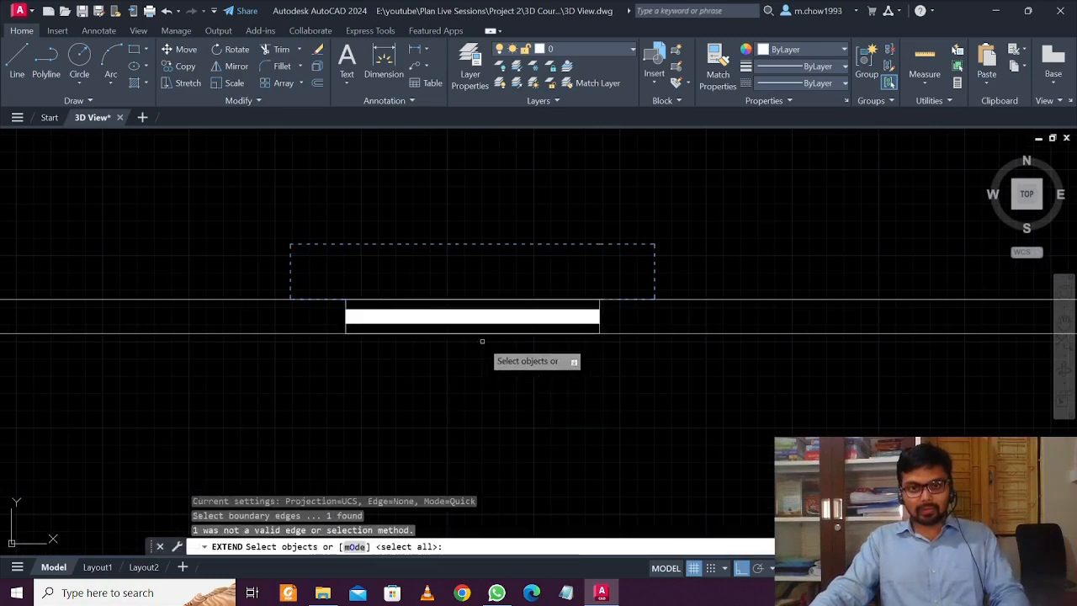
pyautogui.press('Escape')
pyautogui.press('BackSpace')
# Explode the left window block in the copied plan's upper wall and delete its pane elements
pyautogui.click(532, 383)
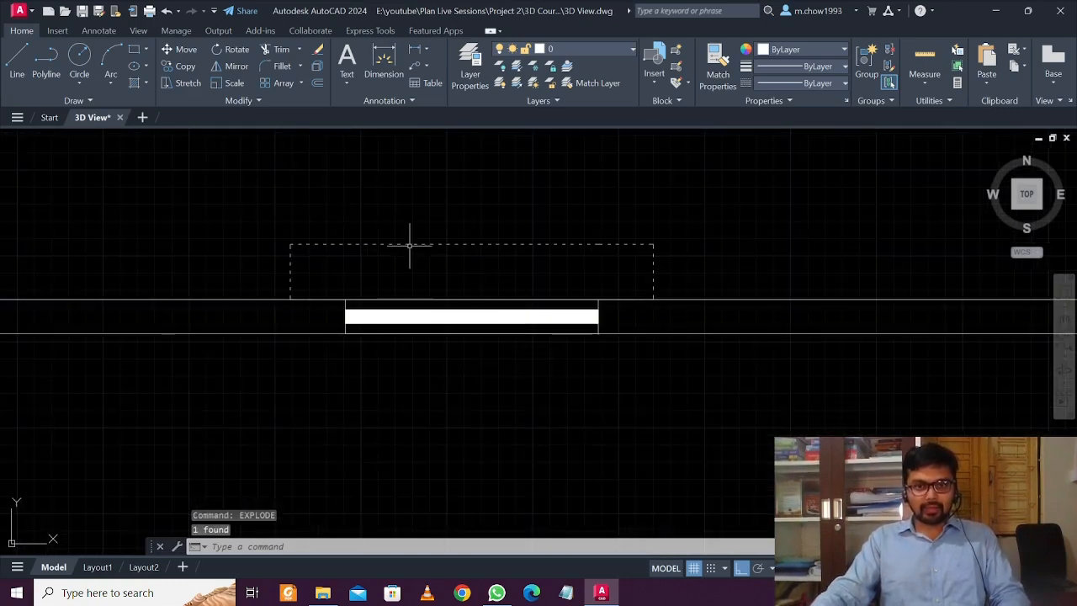
pyautogui.scroll(4, 392, 322)
pyautogui.click(418, 341)
pyautogui.click(387, 280)
pyautogui.press('Delete')
# Delete the pane elements of the right window in the copied plan's upper wall
pyautogui.scroll(-4, 383, 286)
pyautogui.scroll(-3, 201, 324)
pyautogui.moveTo(719, 335); pyautogui.dragTo(531, 347, button='middle')
pyautogui.scroll(3, 537, 336)
pyautogui.scroll(3, 603, 301)
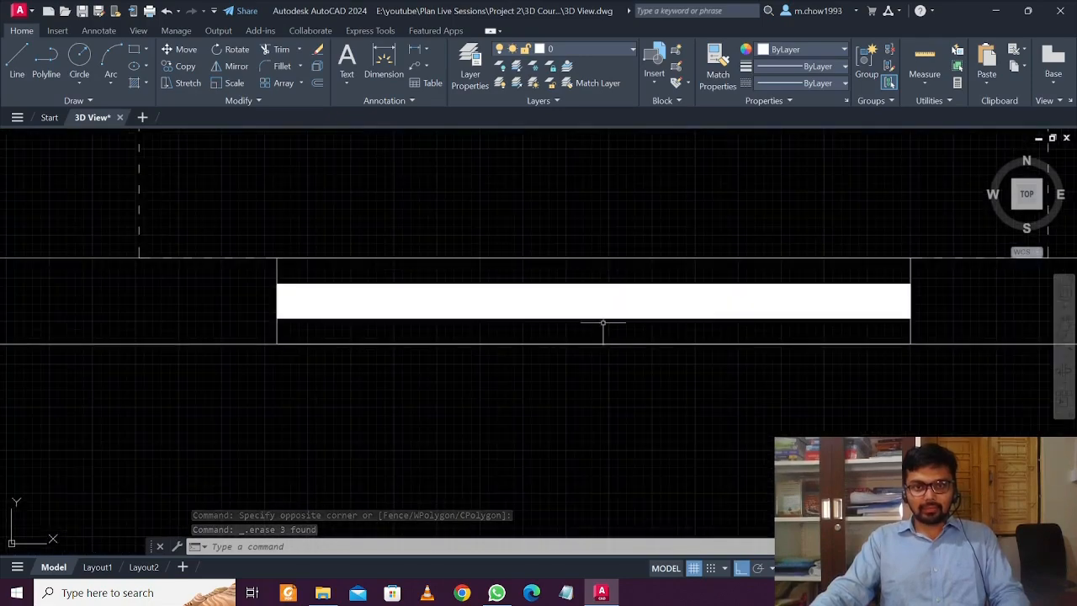
pyautogui.click(603, 330)
pyautogui.click(542, 284)
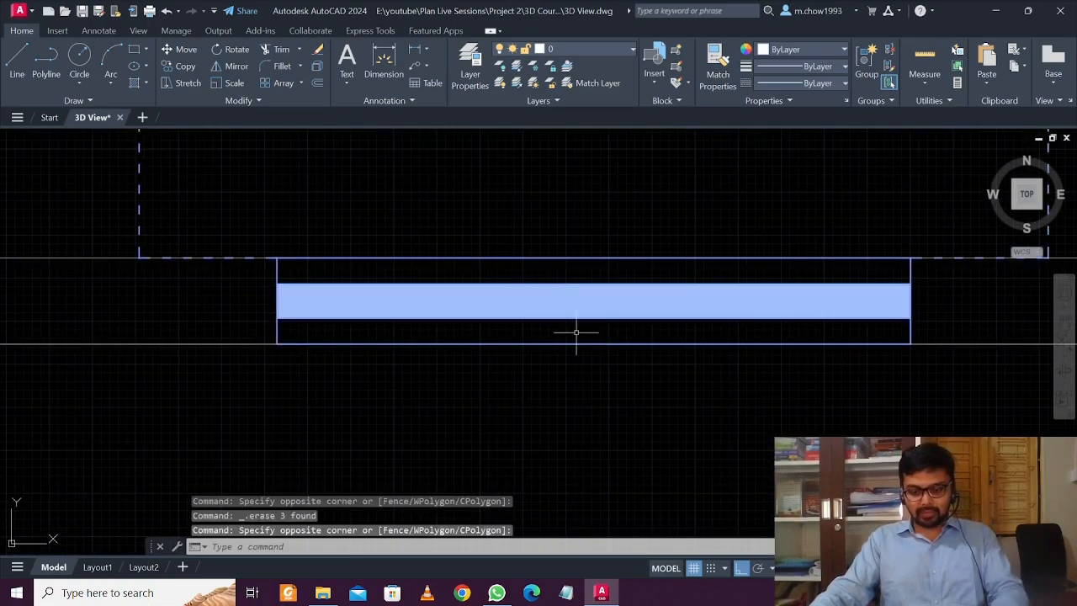
pyautogui.press('Delete')
# Turn Ortho on and join the inner line segments of the copied plan's left wall across the gap between the two small windows
pyautogui.scroll(-4, 576, 332)
pyautogui.press('F8')
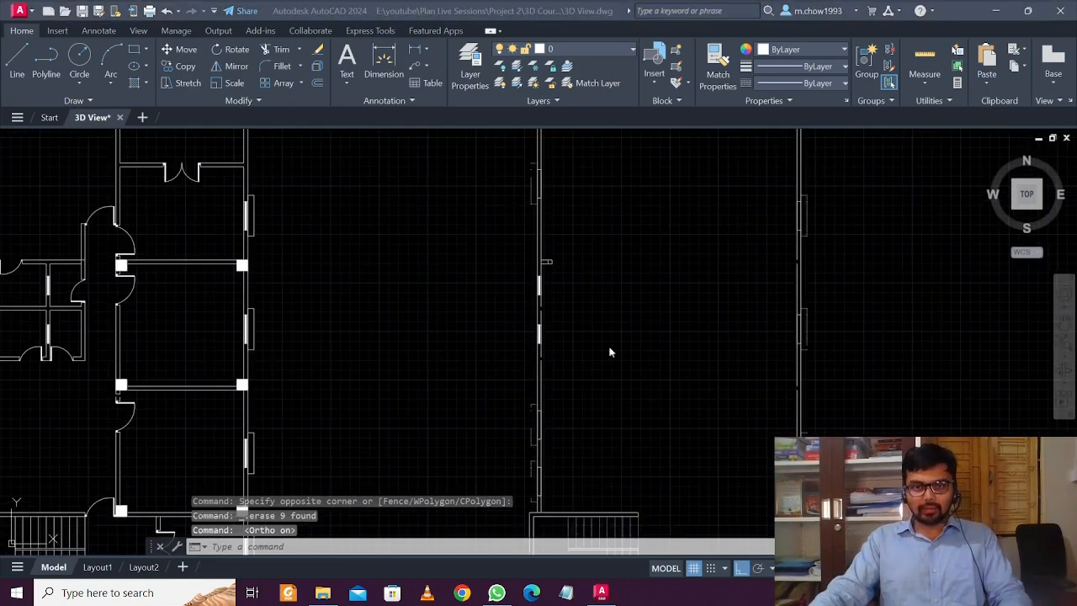
pyautogui.scroll(3, 581, 336)
pyautogui.scroll(2, 517, 308)
pyautogui.click(561, 337)
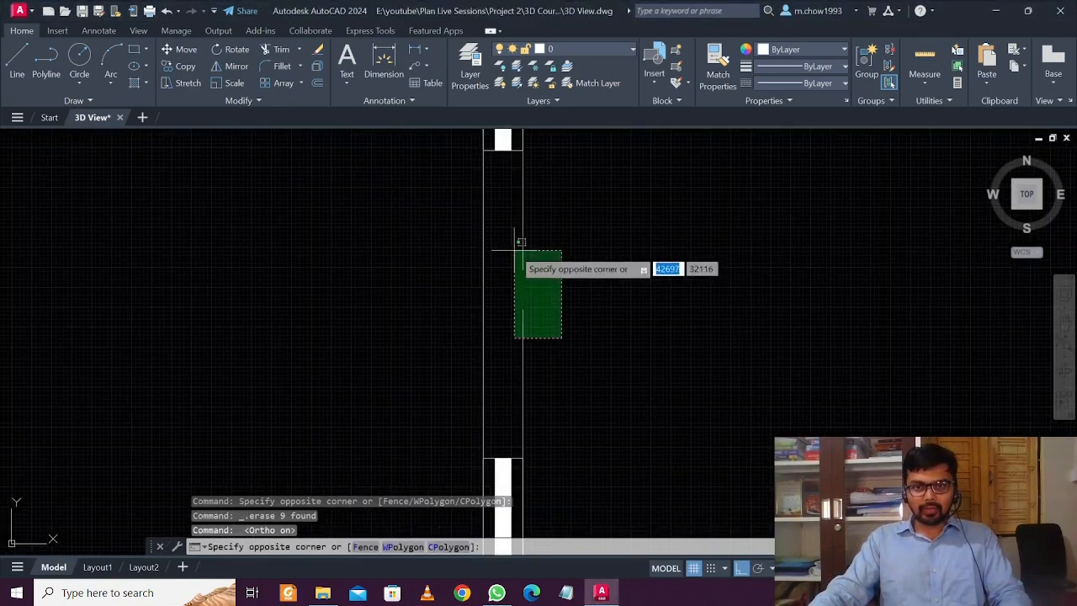
pyautogui.click(523, 252)
pyautogui.write('j')
pyautogui.press('Return')
pyautogui.scroll(-6, 529, 319)
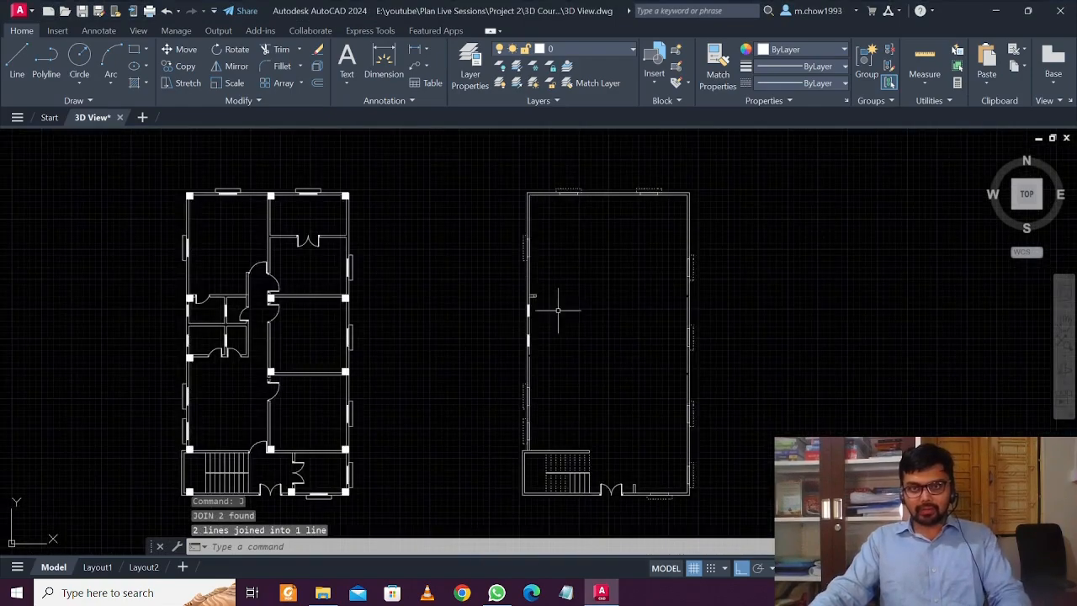
# Join the inner line segments of the copied plan's right wall across the gap above its uppermost window
pyautogui.scroll(2, 569, 185)
pyautogui.scroll(1, 770, 205)
pyautogui.moveTo(738, 202); pyautogui.dragTo(547, 150, button='middle')
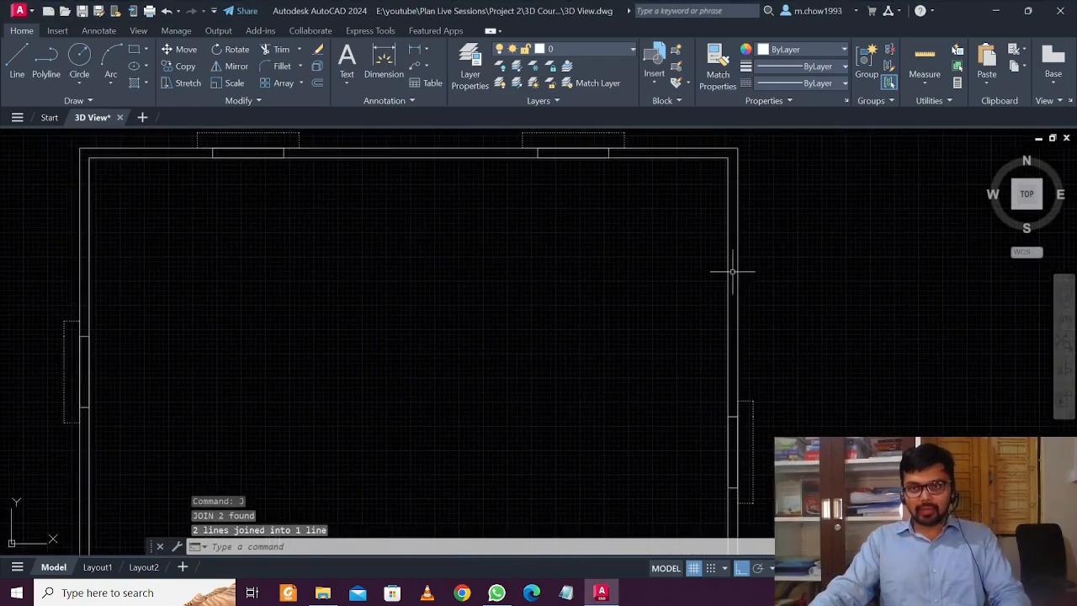
pyautogui.scroll(6, 731, 357)
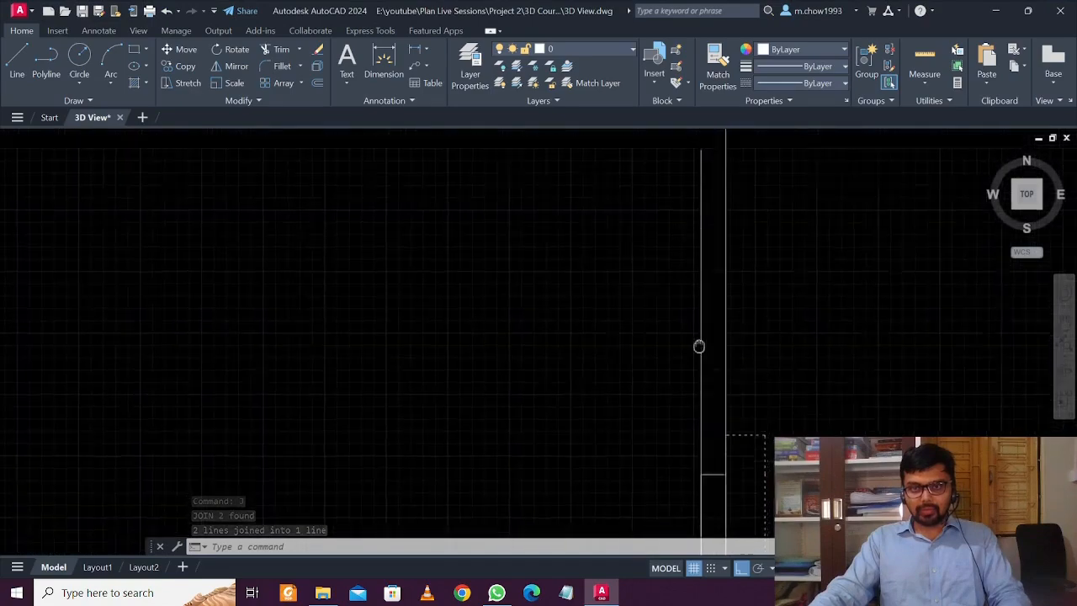
pyautogui.scroll(2, 703, 296)
pyautogui.click(723, 331)
pyautogui.click(678, 222)
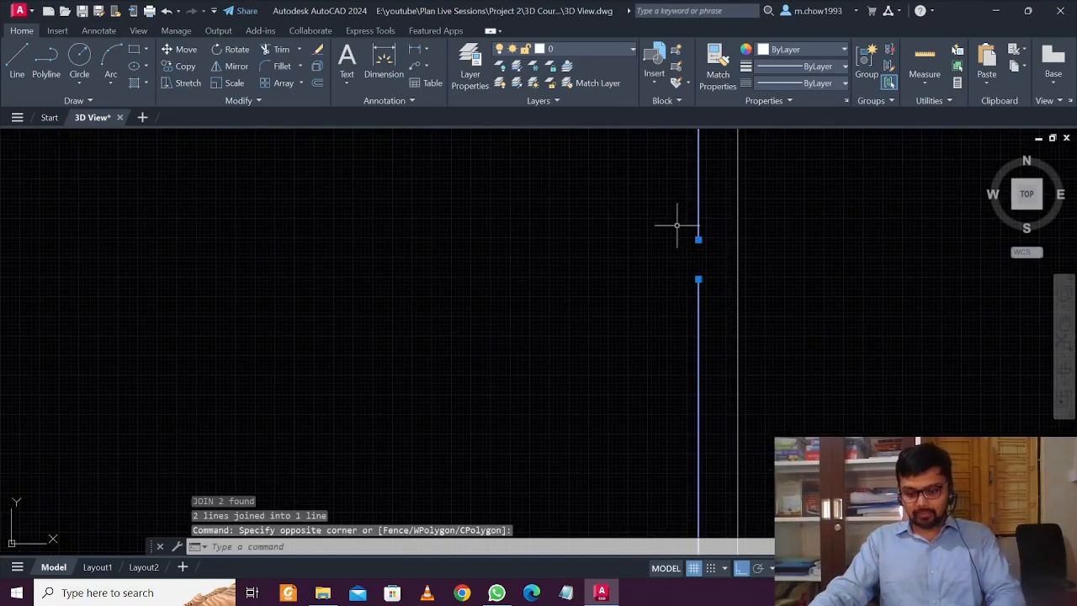
pyautogui.press('Escape')
# Explode the two small window blocks in the copied plan's left wall
pyautogui.scroll(-8, 678, 228)
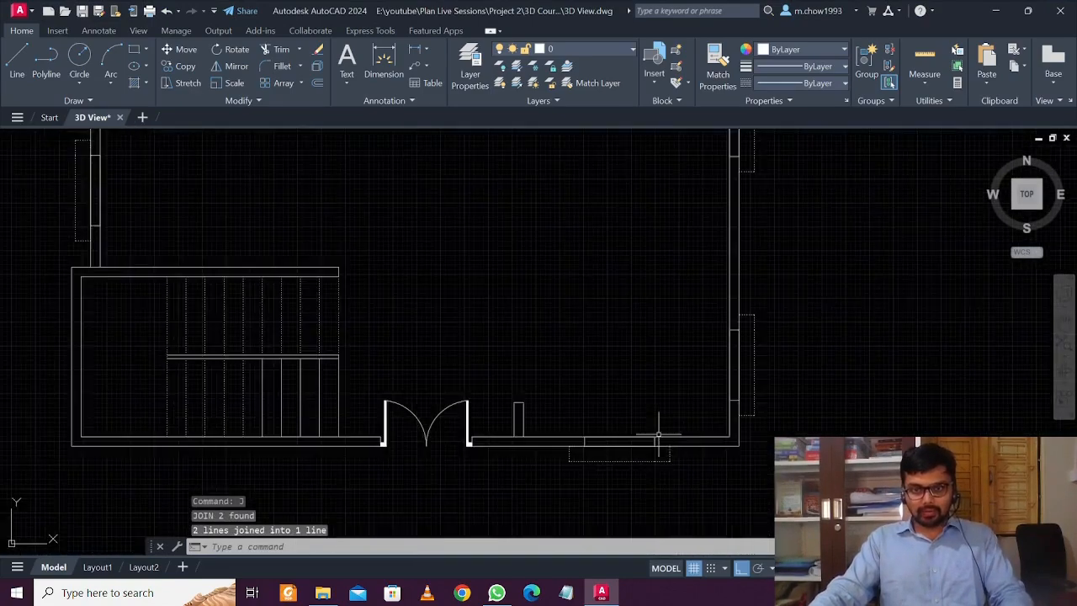
pyautogui.scroll(2, 662, 432)
pyautogui.scroll(-3, 662, 431)
pyautogui.moveTo(309, 284)
pyautogui.mouseDown(button='middle')
pyautogui.moveTo(463, 317)
pyautogui.moveTo(458, 529)
pyautogui.mouseUp(button='middle')
pyautogui.scroll(6, 474, 350)
pyautogui.scroll(-3, 401, 420)
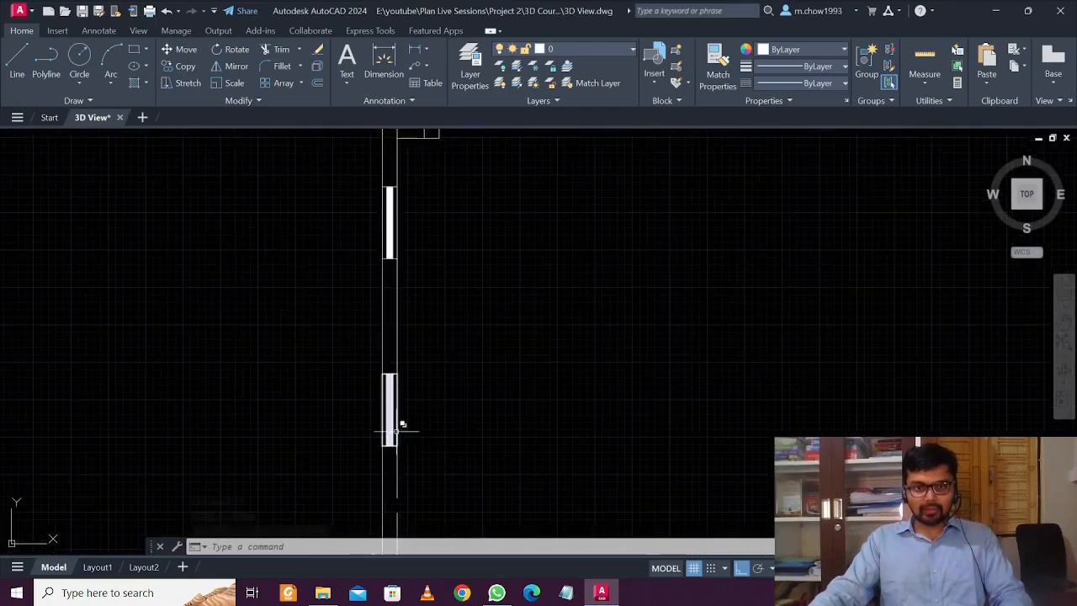
pyautogui.scroll(2, 392, 447)
pyautogui.click(386, 452)
pyautogui.moveTo(387, 181); pyautogui.dragTo(399, 339, button='middle')
pyautogui.scroll(5, 406, 193)
pyautogui.click(363, 168)
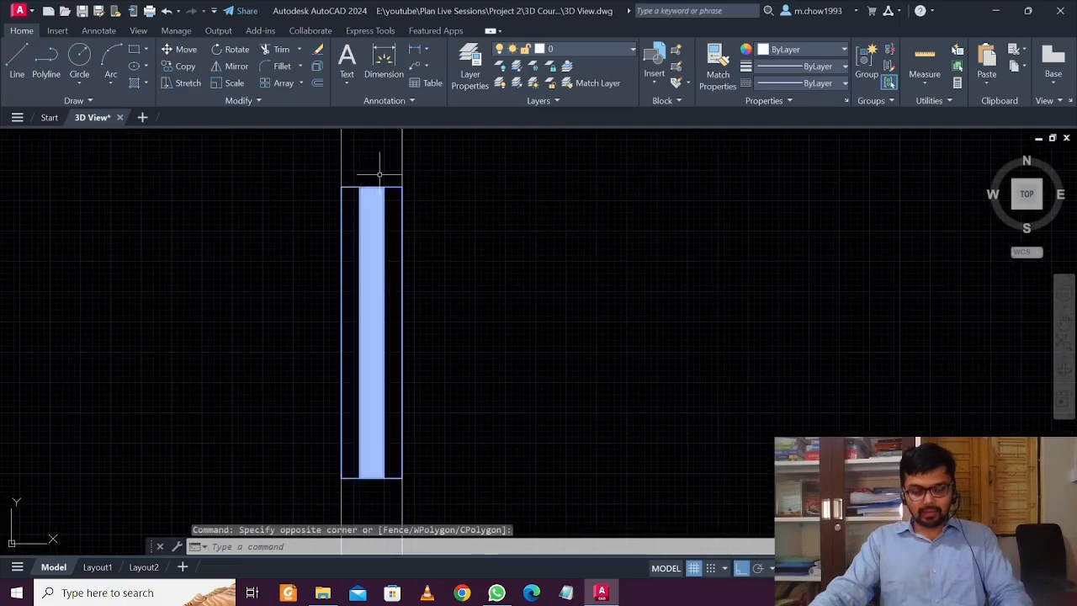
pyautogui.click(425, 233)
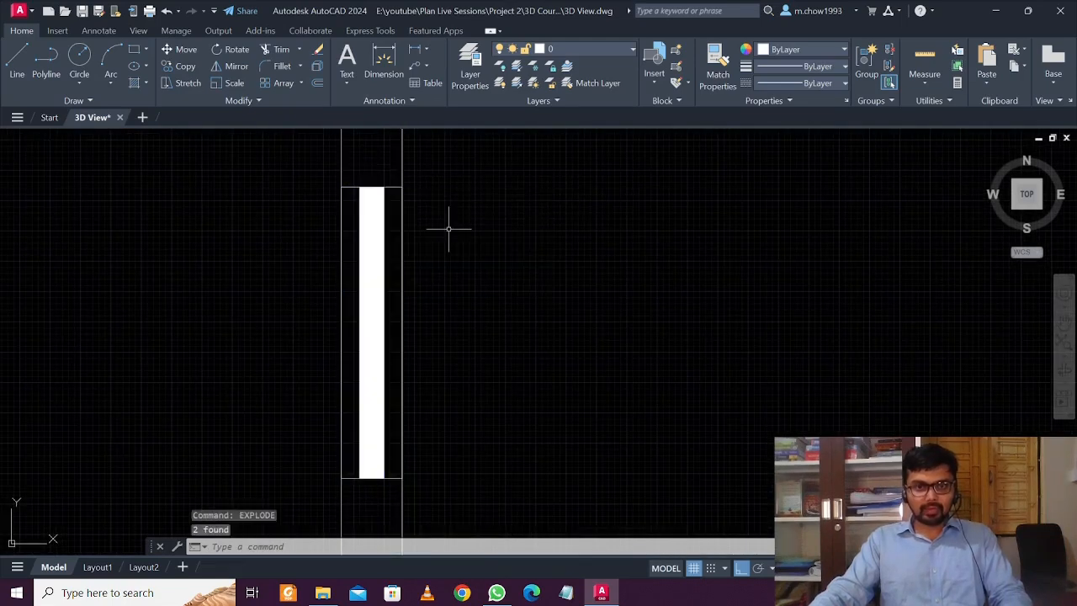
# Delete the pane elements of both small windows in the copied plan's left wall, keeping their opening edges
pyautogui.scroll(4, 370, 227)
pyautogui.click(425, 243)
pyautogui.click(339, 191)
pyautogui.scroll(-4, 397, 223)
pyautogui.moveTo(412, 437); pyautogui.dragTo(421, 294, button='middle')
pyautogui.moveTo(408, 390); pyautogui.dragTo(423, 260, button='middle')
pyautogui.scroll(1, 424, 260)
pyautogui.scroll(4, 433, 267)
pyautogui.click(433, 269)
pyautogui.click(383, 221)
pyautogui.scroll(-5, 432, 260)
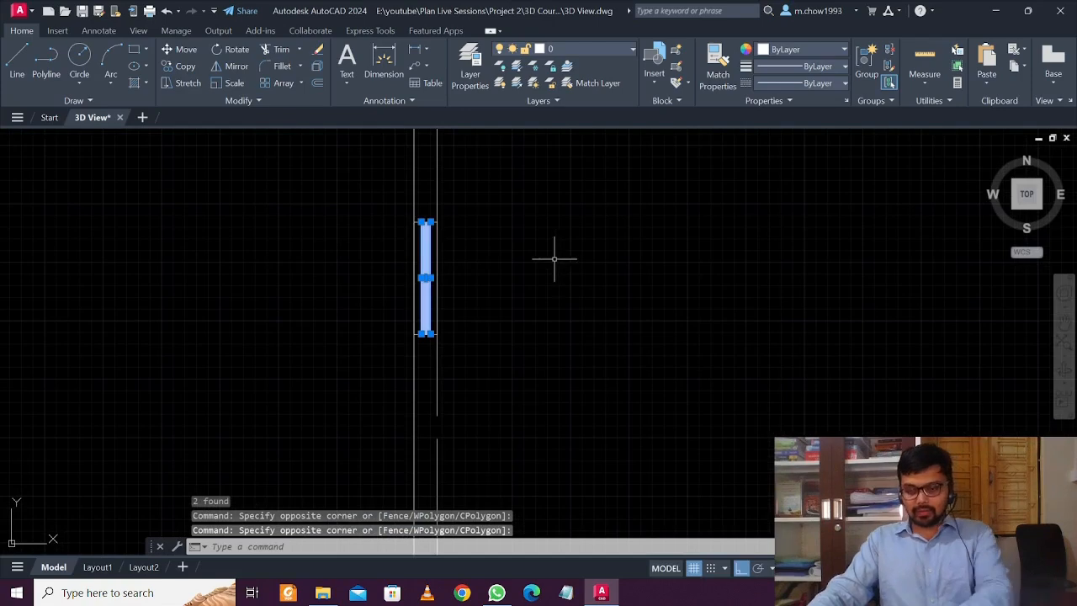
pyautogui.press('Delete')
# Join the inner line segments of the copied plan's left wall across the gap below the lower small window
pyautogui.scroll(-4, 513, 252)
pyautogui.moveTo(507, 258); pyautogui.dragTo(481, 340, button='middle')
pyautogui.scroll(2, 492, 315)
pyautogui.click(503, 330)
pyautogui.click(460, 250)
pyautogui.write('j')
pyautogui.press('Return')
pyautogui.scroll(-5, 572, 236)
# Delete the leftover partition stub projecting inward from the copied plan's left wall above the small windows
pyautogui.scroll(6, 567, 215)
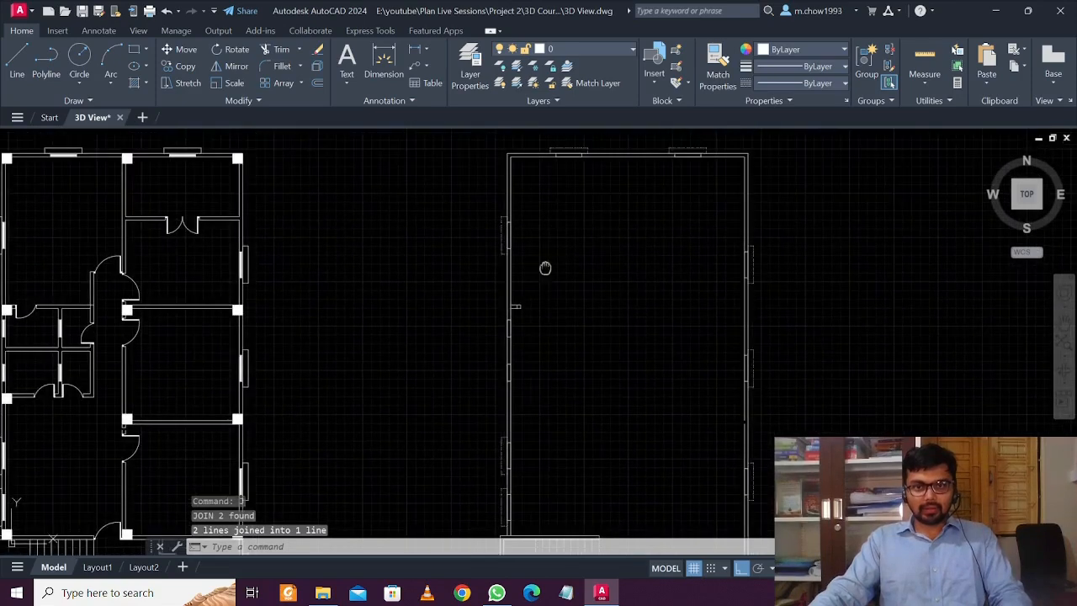
pyautogui.click(526, 363)
pyautogui.click(439, 220)
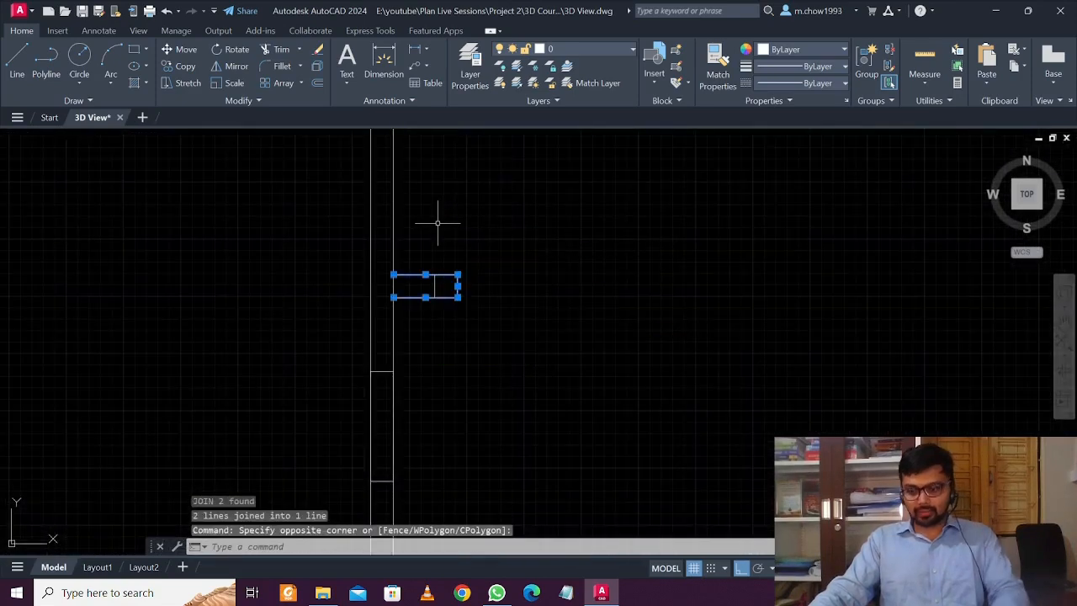
pyautogui.click(499, 351)
pyautogui.click(440, 236)
pyautogui.press('Delete')
# Delete the leftover partition stub projecting from the copied plan's lower wall beside the entrance door
pyautogui.scroll(-5, 480, 244)
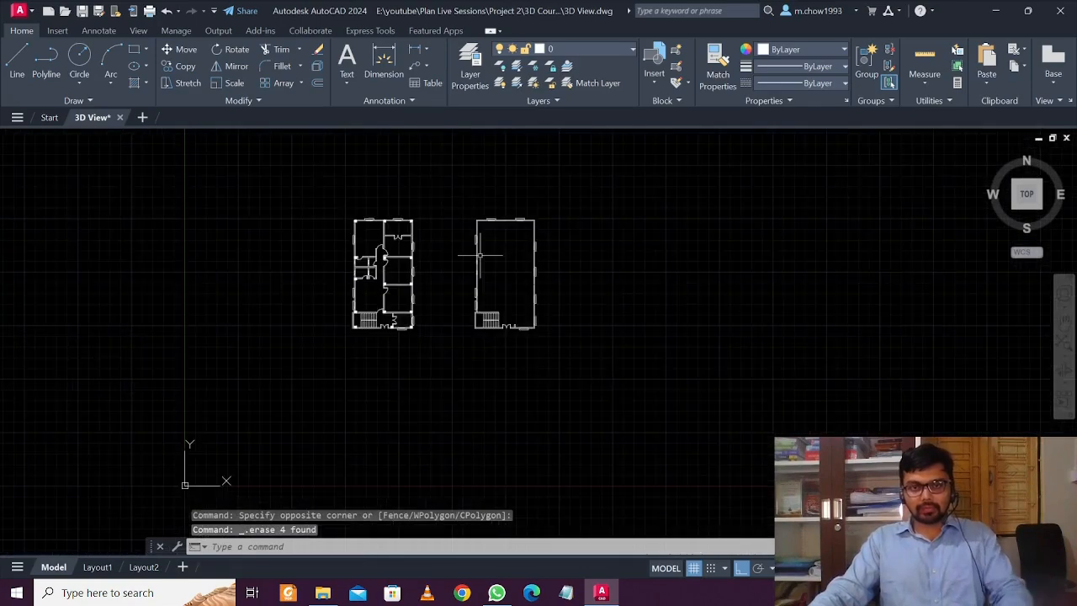
pyautogui.scroll(8, 494, 306)
pyautogui.click(569, 349)
pyautogui.click(532, 301)
pyautogui.click(542, 301)
pyautogui.press('Delete')
# Examine the copied plan's outer walls and staircase for remaining elements to clean up
pyautogui.scroll(-5, 543, 300)
pyautogui.moveTo(560, 269); pyautogui.dragTo(555, 411, button='middle')
pyautogui.moveTo(553, 188); pyautogui.dragTo(553, 298, button='middle')
pyautogui.moveTo(476, 148); pyautogui.dragTo(475, 184, button='middle')
pyautogui.scroll(5, 503, 171)
pyautogui.scroll(-5, 503, 173)
pyautogui.moveTo(506, 349); pyautogui.dragTo(513, 204, button='middle')
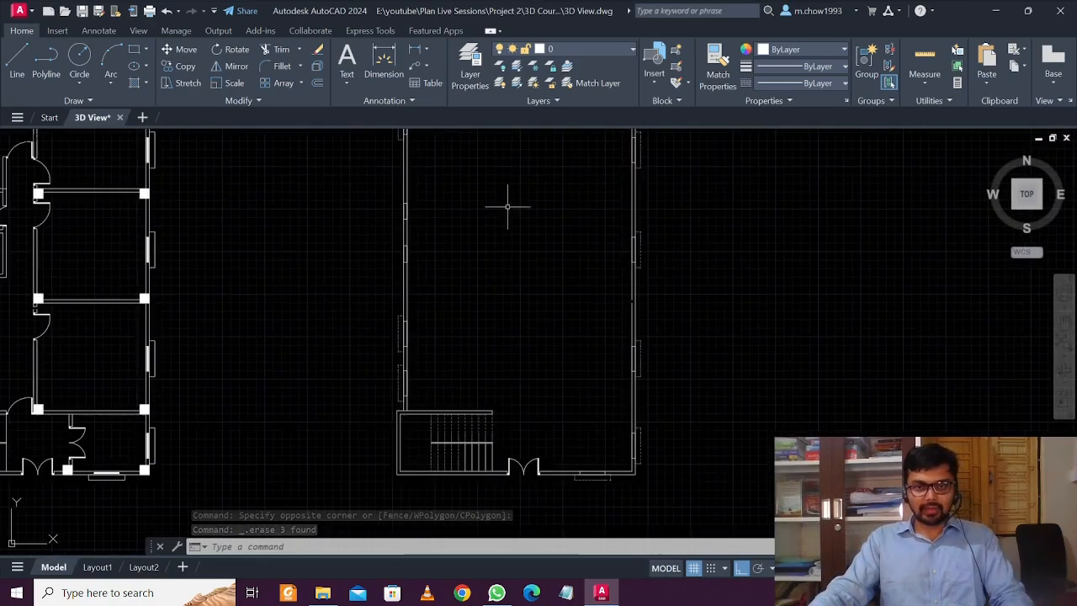
pyautogui.scroll(6, 429, 362)
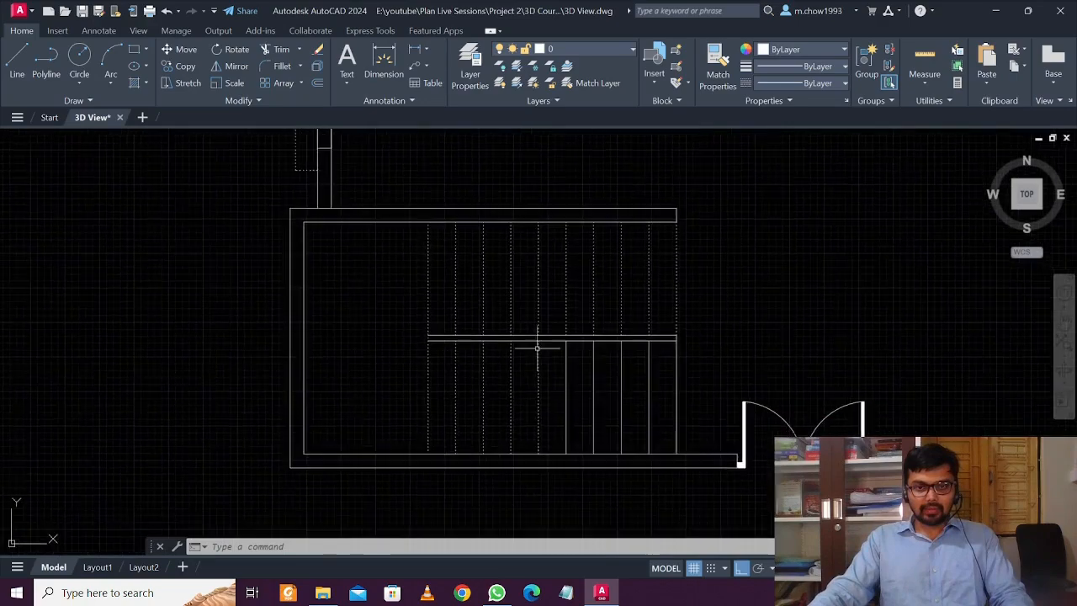
pyautogui.scroll(-3, 540, 343)
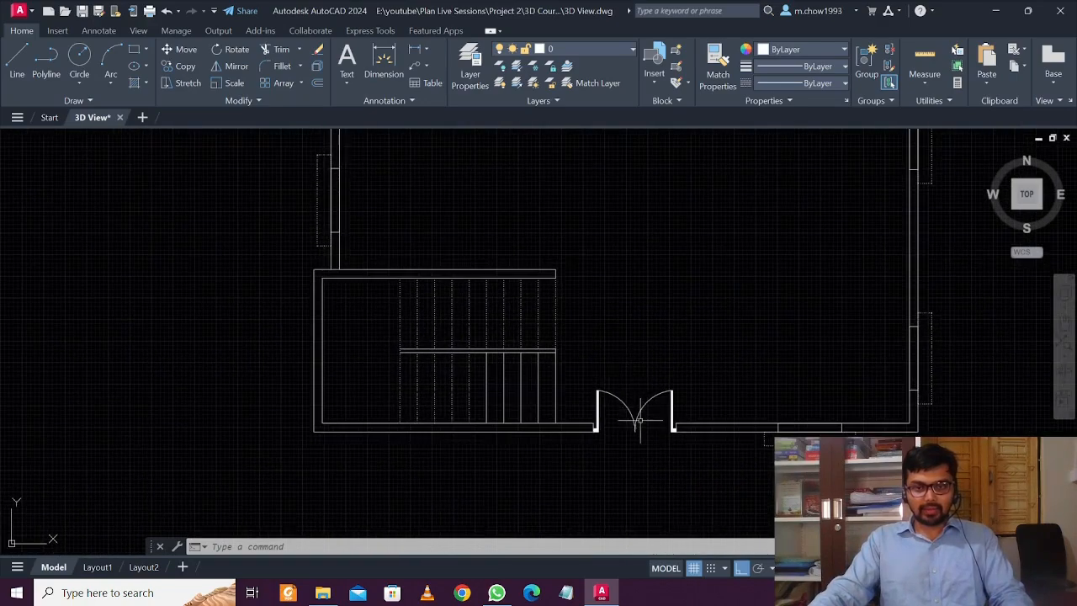
# Delete the double entrance door from the copied plan's lower wall
pyautogui.scroll(4, 625, 436)
pyautogui.scroll(-2, 639, 440)
pyautogui.scroll(2, 648, 440)
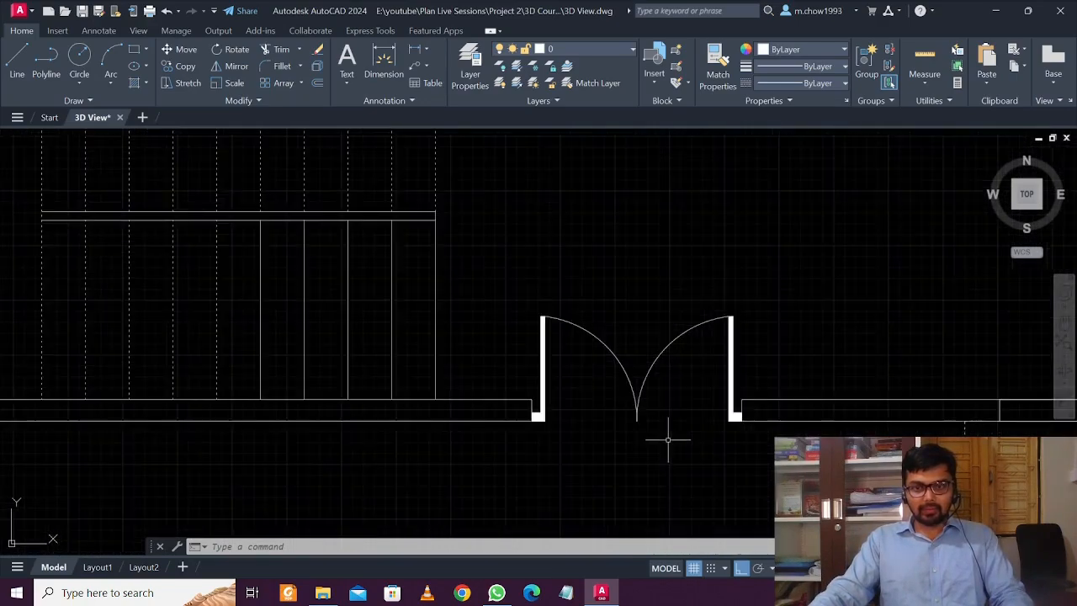
pyautogui.scroll(1, 673, 440)
pyautogui.click(657, 436)
pyautogui.click(577, 281)
pyautogui.press('Delete')
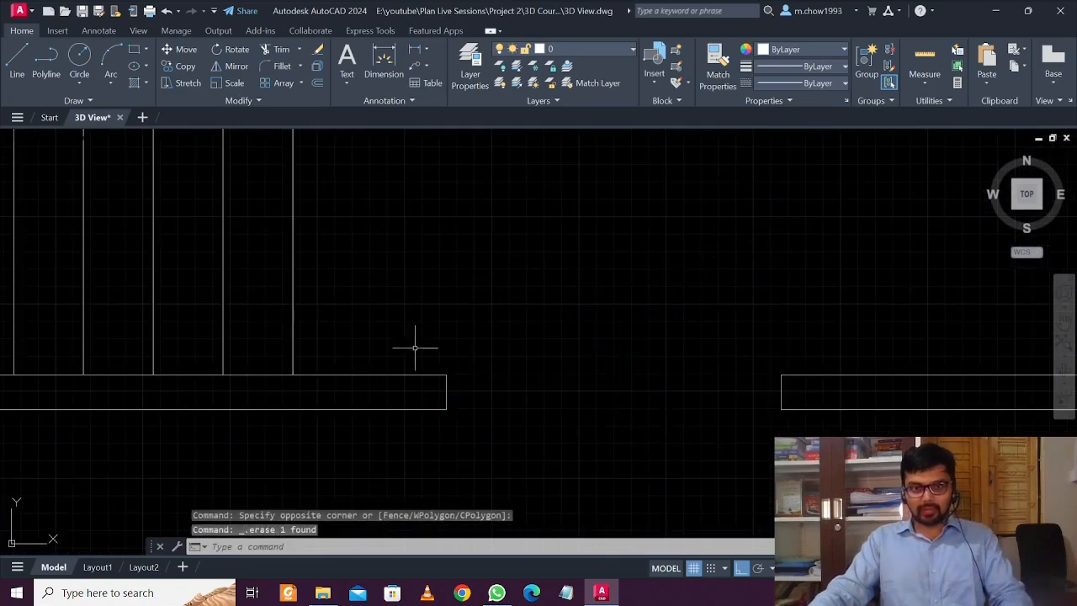
# Try to join all four lower-wall lines on both sides of the entrance opening in a single Join operation
pyautogui.click(374, 319)
pyautogui.click(810, 483)
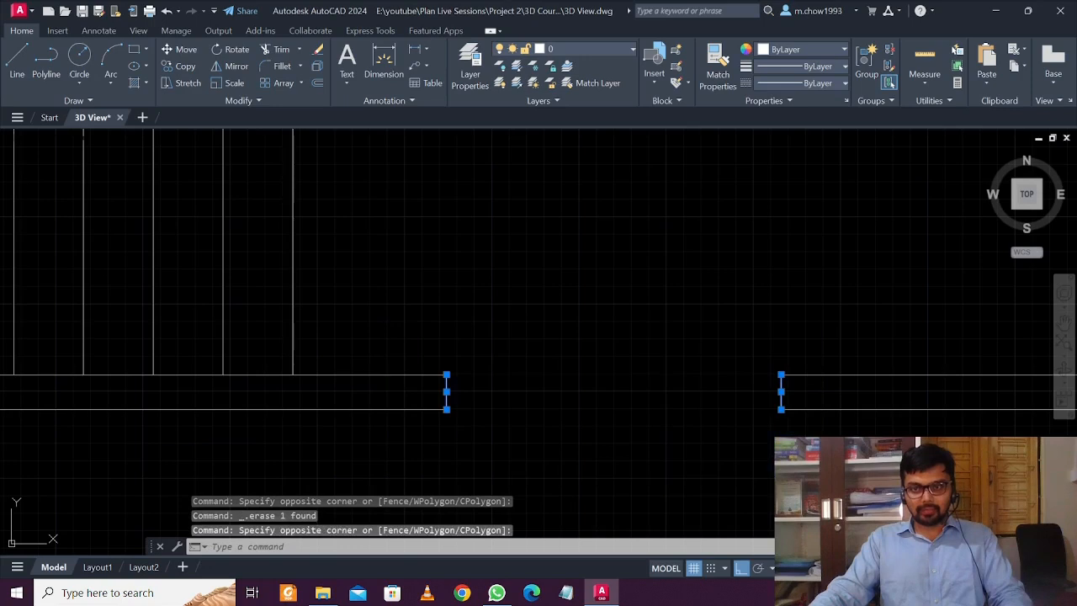
pyautogui.press('Escape')
pyautogui.click(809, 373)
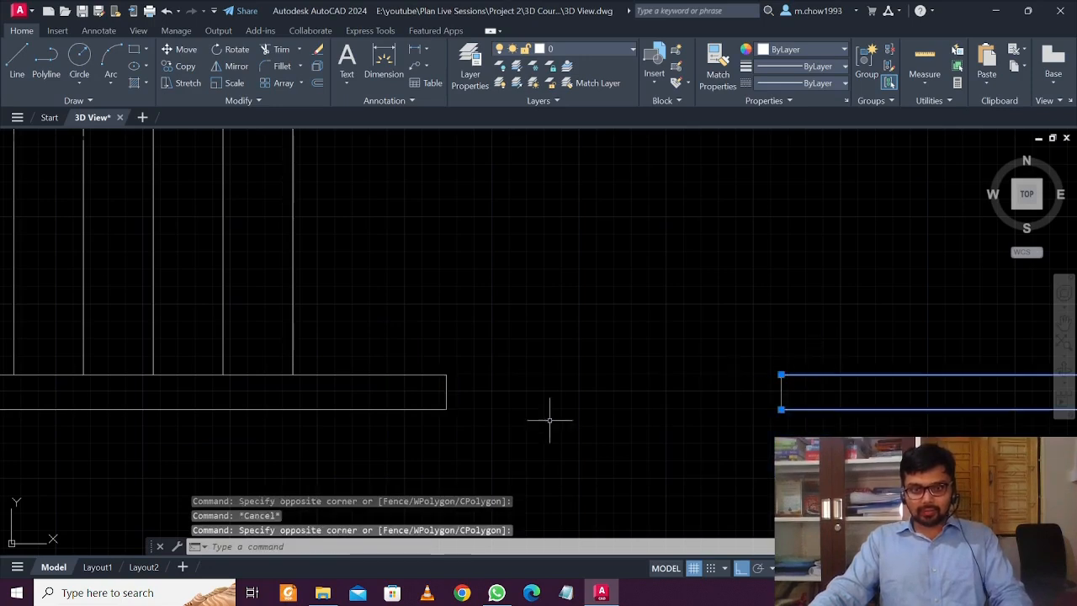
pyautogui.click(368, 338)
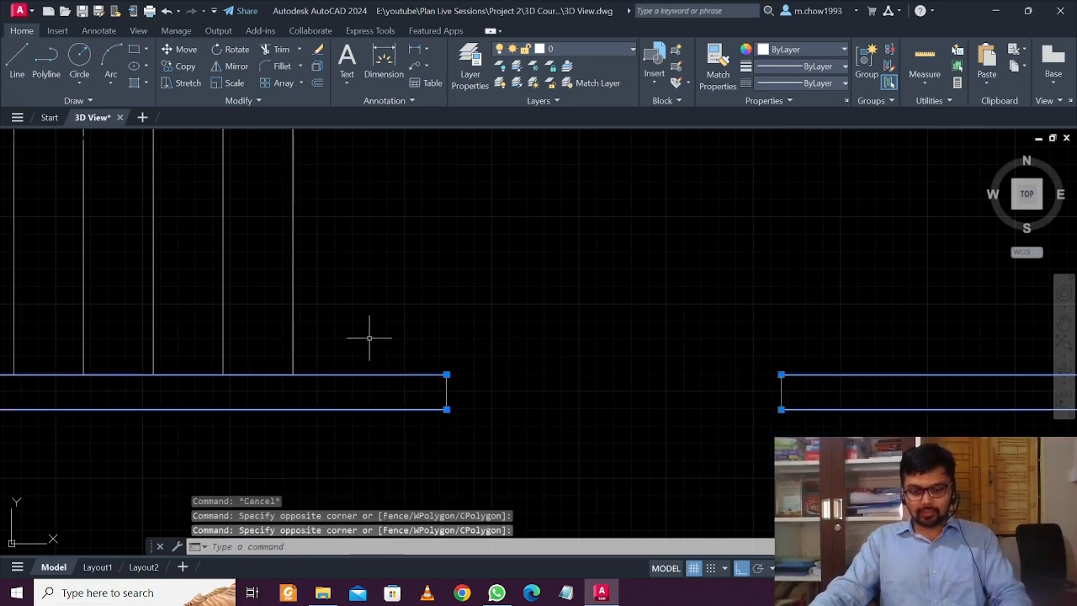
pyautogui.press('Return')
pyautogui.click(415, 384)
pyautogui.press('Escape')
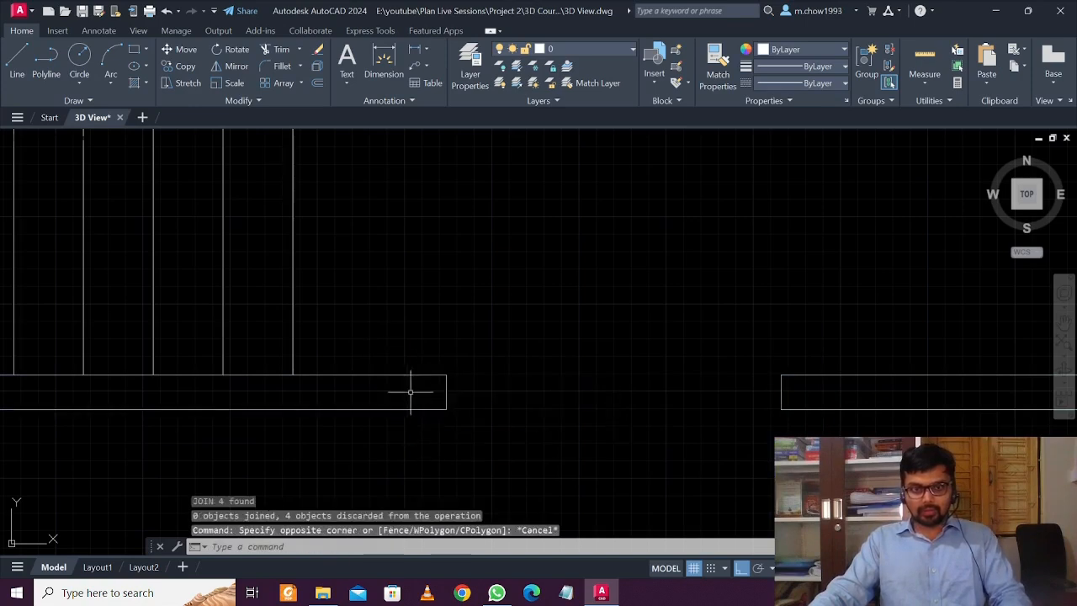
# Join the two inner lines of the copied plan's lower wall across the entrance opening
pyautogui.click(408, 392)
pyautogui.click(397, 361)
pyautogui.click(882, 392)
pyautogui.click(793, 316)
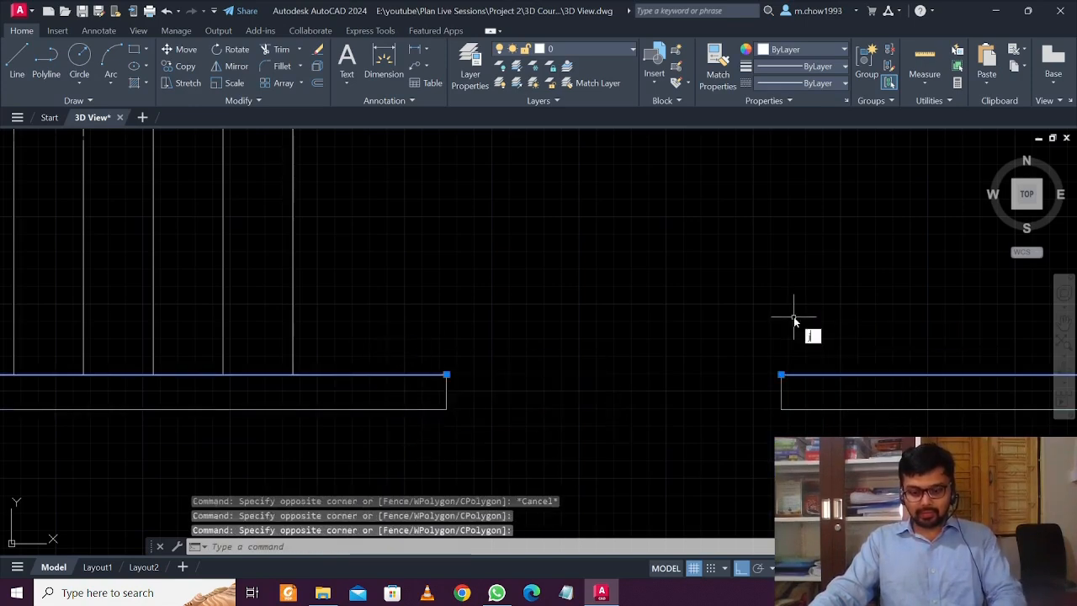
pyautogui.press('Return')
# Join the two outer lines of the copied plan's lower wall across the entrance opening
pyautogui.click(841, 412)
pyautogui.click(818, 384)
pyautogui.click(430, 424)
pyautogui.click(404, 395)
pyautogui.write('J')
pyautogui.press('Return')
# Inspect the copied plan's outer walls for remaining gaps in the wall lines
pyautogui.scroll(-5, 491, 425)
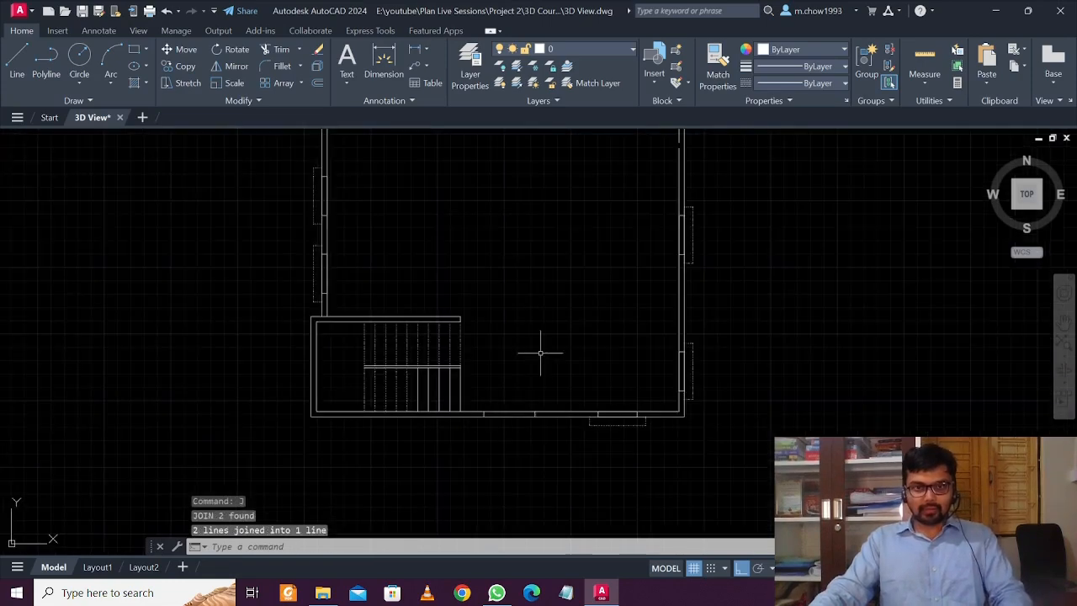
pyautogui.scroll(-4, 539, 360)
pyautogui.scroll(4, 524, 337)
pyautogui.scroll(-2, 522, 337)
pyautogui.moveTo(520, 382); pyautogui.dragTo(532, 401, button='middle')
pyautogui.moveTo(525, 302); pyautogui.dragTo(540, 323, button='middle')
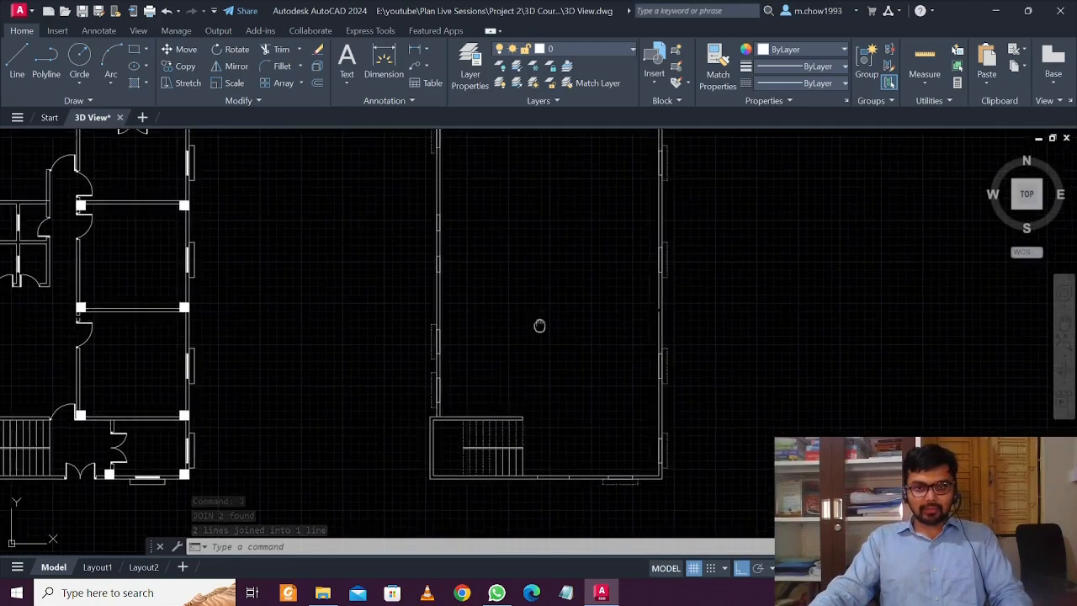
pyautogui.scroll(2, 531, 192)
pyautogui.scroll(-2, 553, 228)
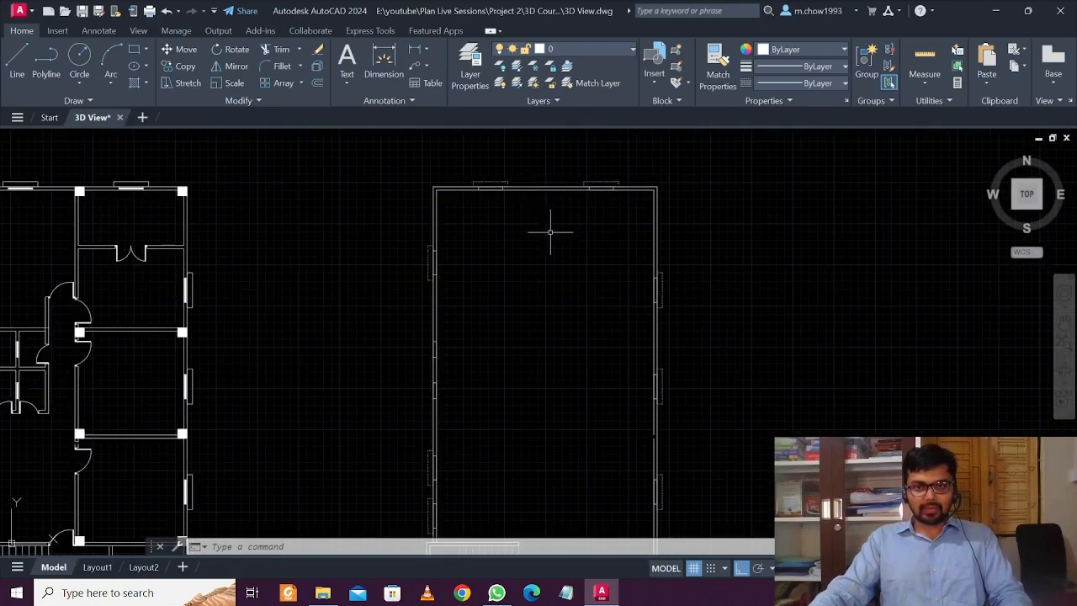
pyautogui.scroll(4, 444, 171)
pyautogui.scroll(-5, 444, 171)
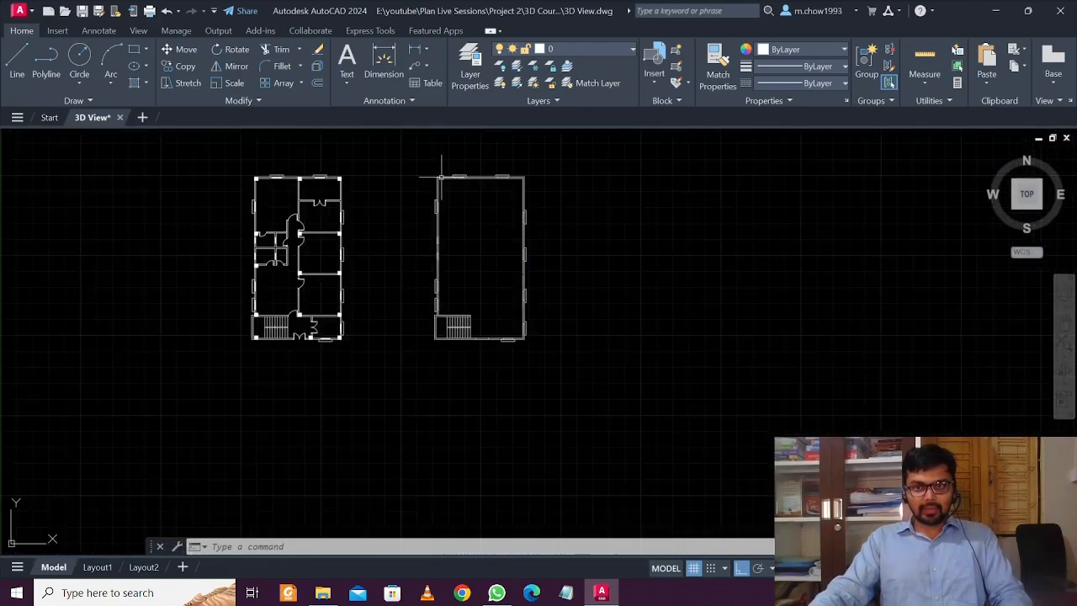
# Join the inner line segments of the copied plan's right wall across the remaining gap between its windows
pyautogui.scroll(4, 483, 227)
pyautogui.scroll(-2, 492, 242)
pyautogui.scroll(4, 527, 301)
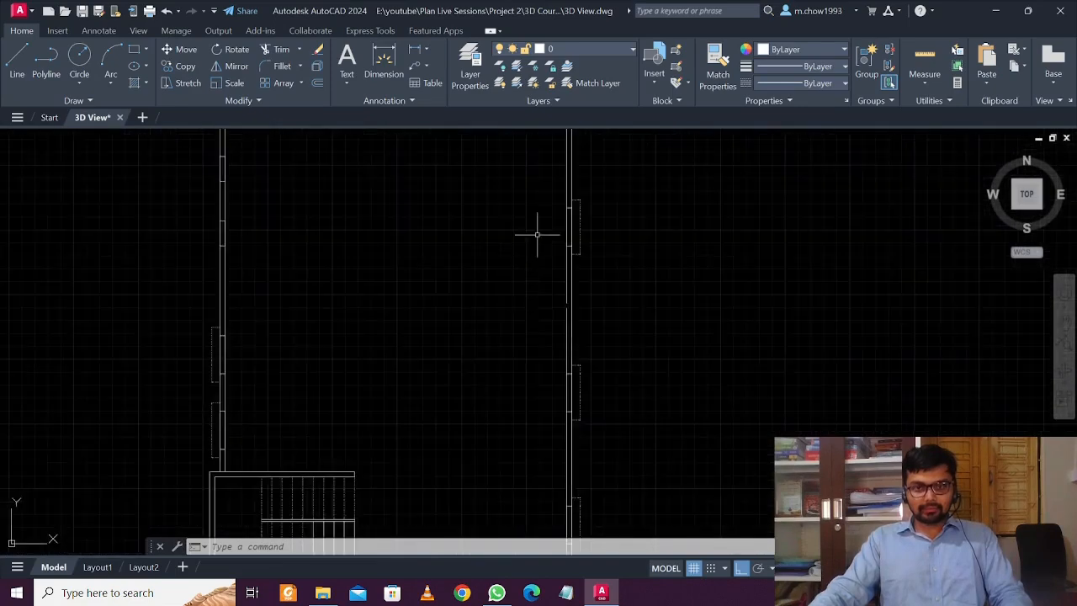
pyautogui.scroll(3, 555, 375)
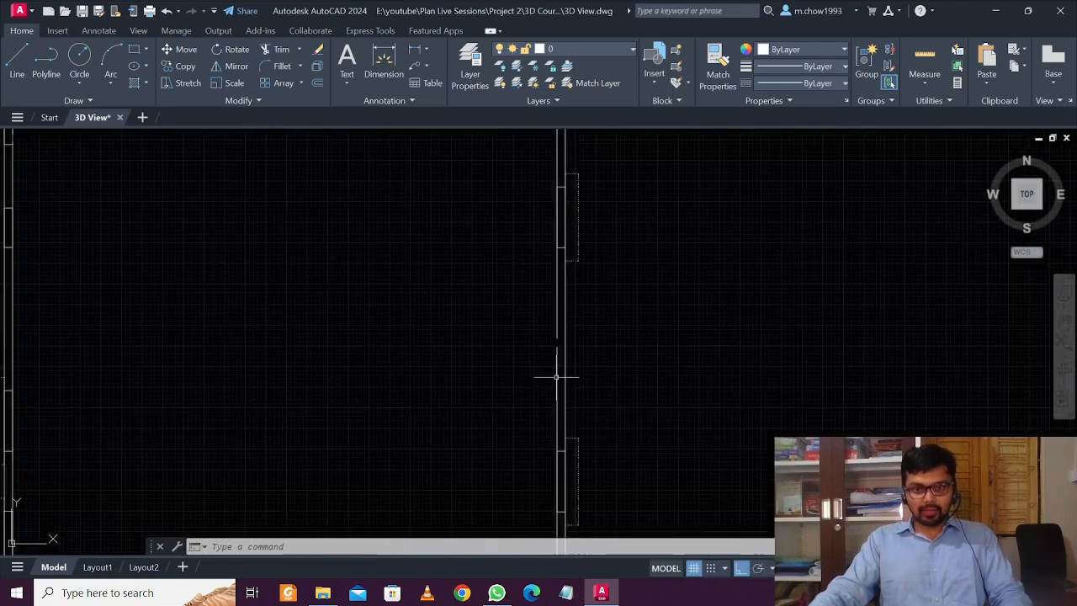
pyautogui.click(562, 330)
pyautogui.click(527, 228)
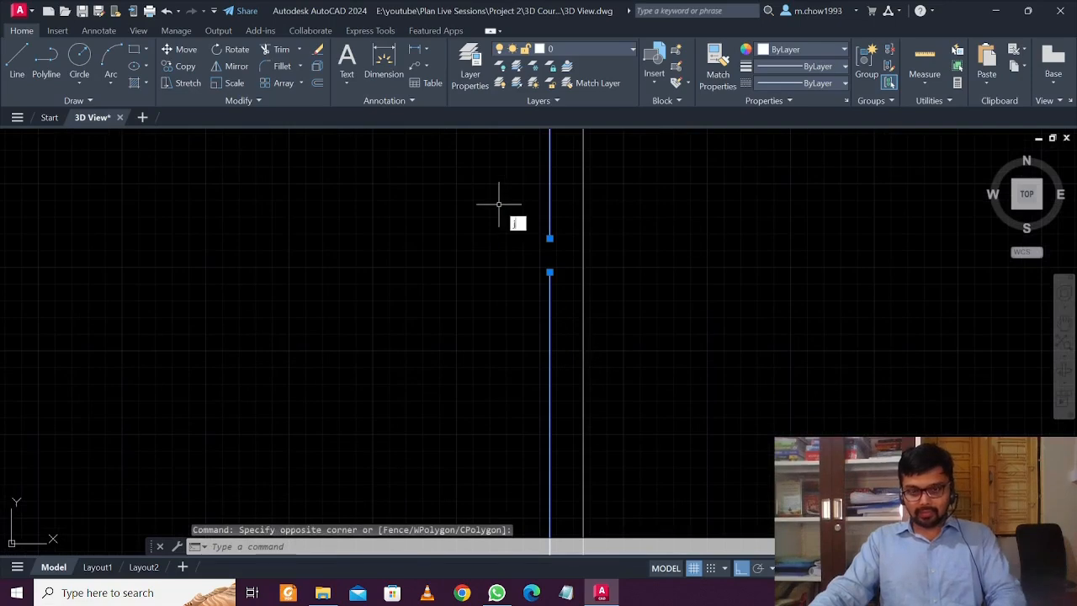
pyautogui.write('J')
pyautogui.press('Return')
# Select the inner lines of the copied plan's right and lower walls to check that each is continuous
pyautogui.click(556, 290)
pyautogui.click(478, 271)
pyautogui.scroll(-5, 478, 275)
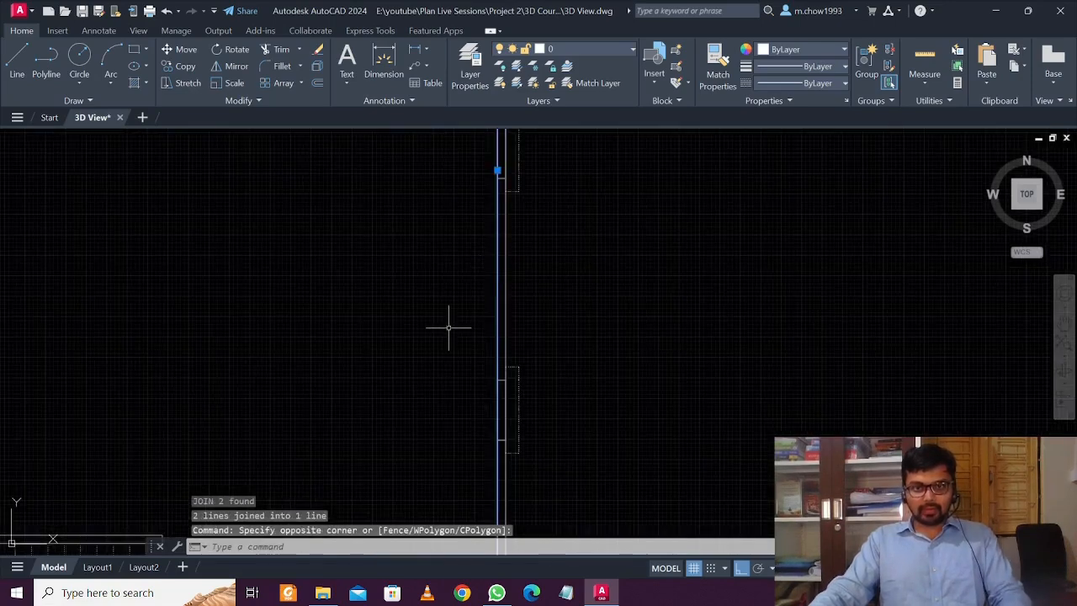
pyautogui.moveTo(386, 391); pyautogui.dragTo(526, 435, button='middle')
pyautogui.scroll(4, 407, 389)
pyautogui.scroll(1, 521, 348)
pyautogui.click(574, 347)
pyautogui.click(558, 307)
pyautogui.scroll(-4, 552, 293)
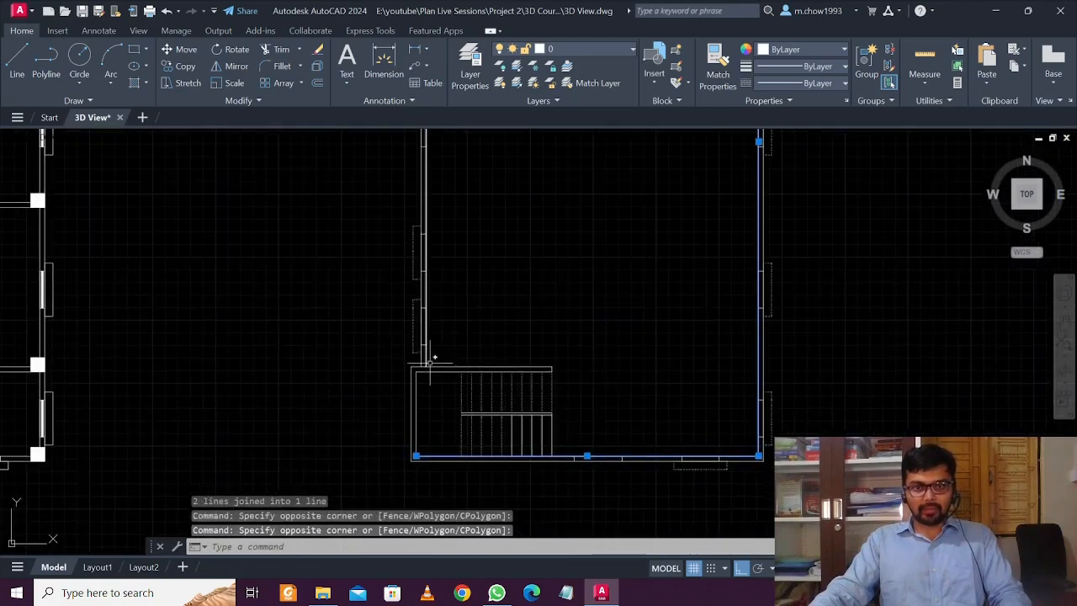
# Select the inner line of the copied plan's left wall, check the left and upper inner lines for continuity, and clear the selection
pyautogui.scroll(2, 429, 360)
pyautogui.moveTo(421, 319); pyautogui.dragTo(428, 373, button='middle')
pyautogui.scroll(1, 427, 373)
pyautogui.click(443, 260)
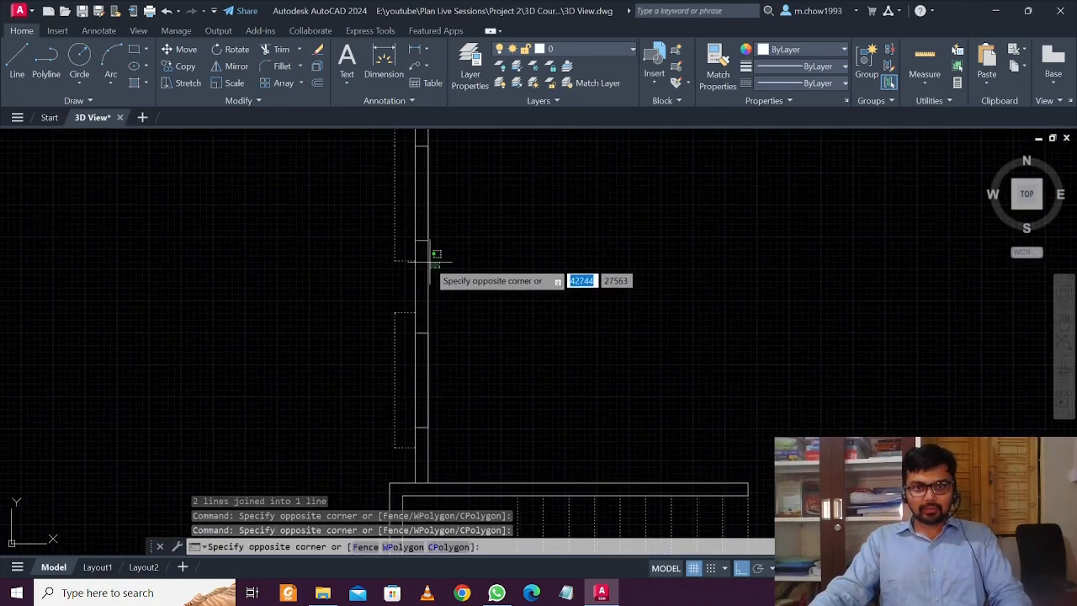
pyautogui.click(433, 250)
pyautogui.scroll(-2, 480, 332)
pyautogui.scroll(-2, 488, 370)
pyautogui.scroll(6, 513, 202)
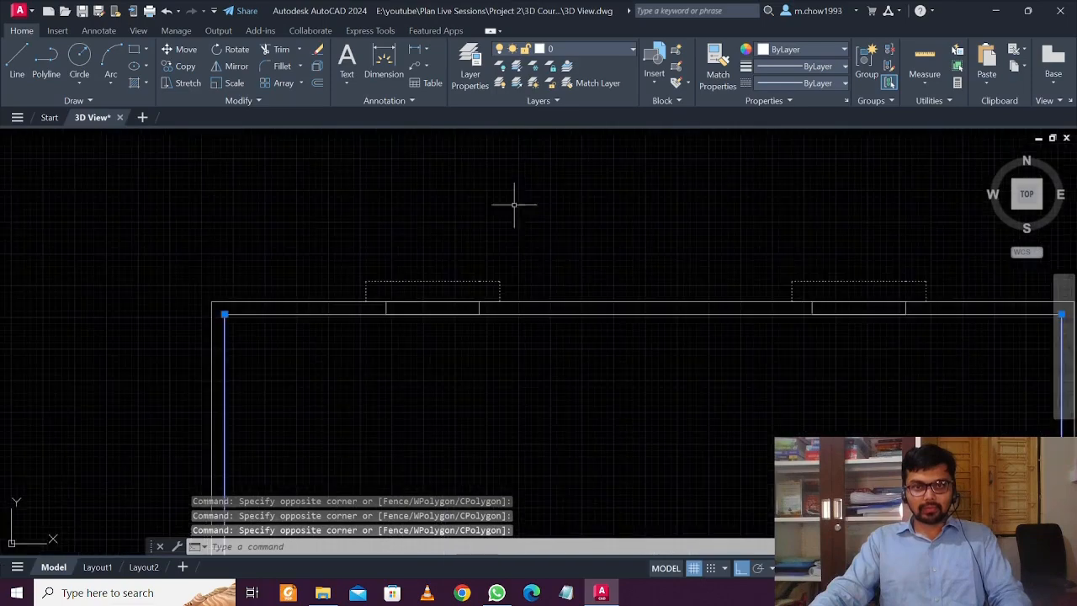
pyautogui.press('Escape')
# Examine the copied plan's whole outline, including the staircase area and lower wall, for leftover gaps
pyautogui.scroll(-6, 483, 324)
pyautogui.moveTo(509, 276); pyautogui.dragTo(503, 233, button='middle')
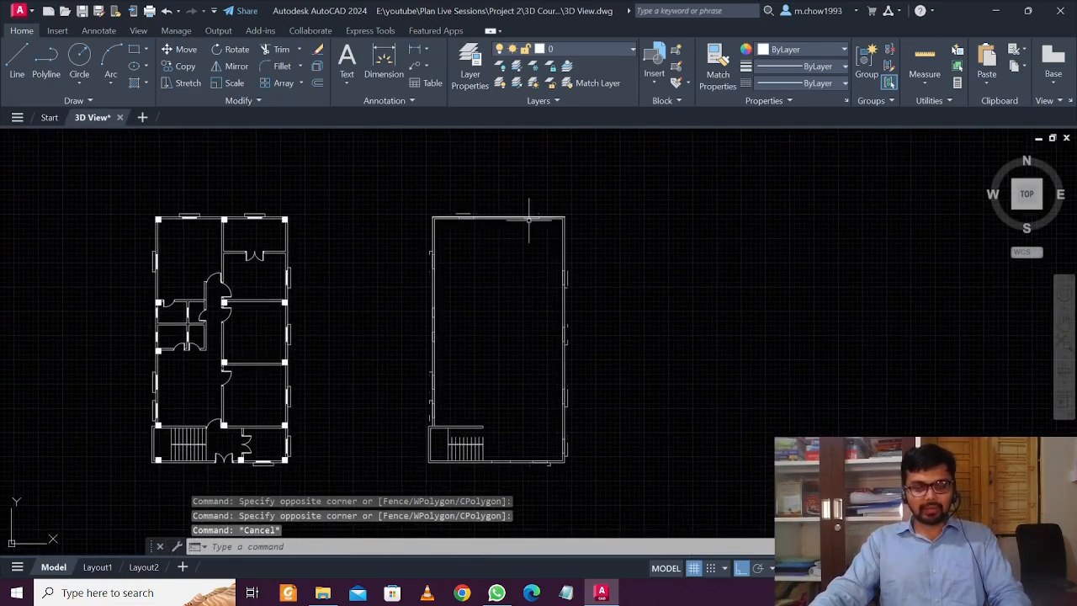
pyautogui.scroll(6, 476, 343)
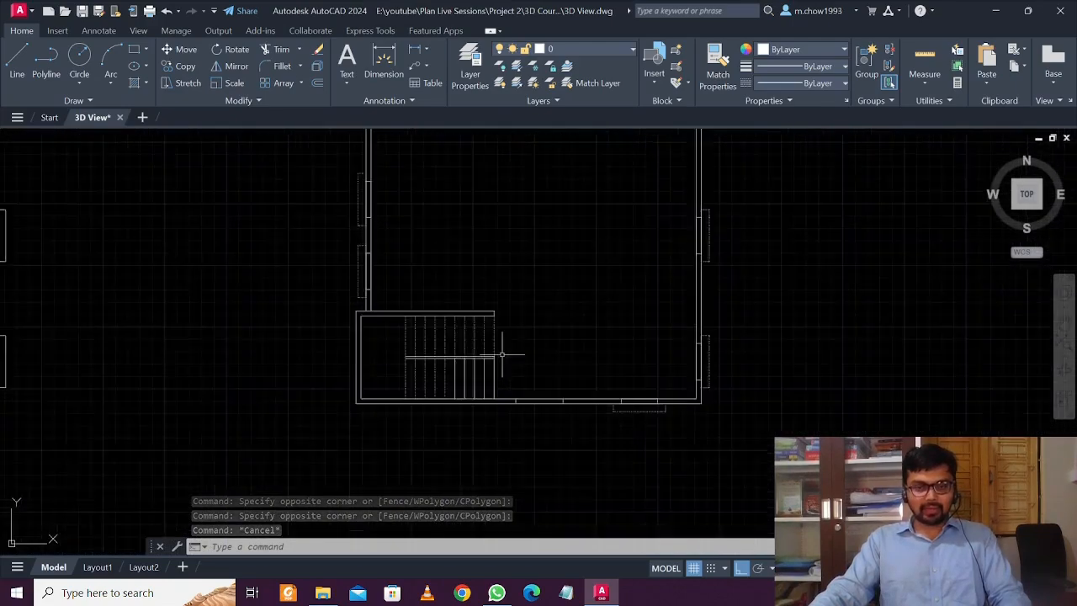
pyautogui.scroll(2, 586, 462)
pyautogui.scroll(-2, 589, 466)
pyautogui.moveTo(708, 398); pyautogui.dragTo(542, 416, button='middle')
pyautogui.scroll(-2, 541, 416)
pyautogui.scroll(-2, 553, 433)
pyautogui.scroll(-2, 541, 366)
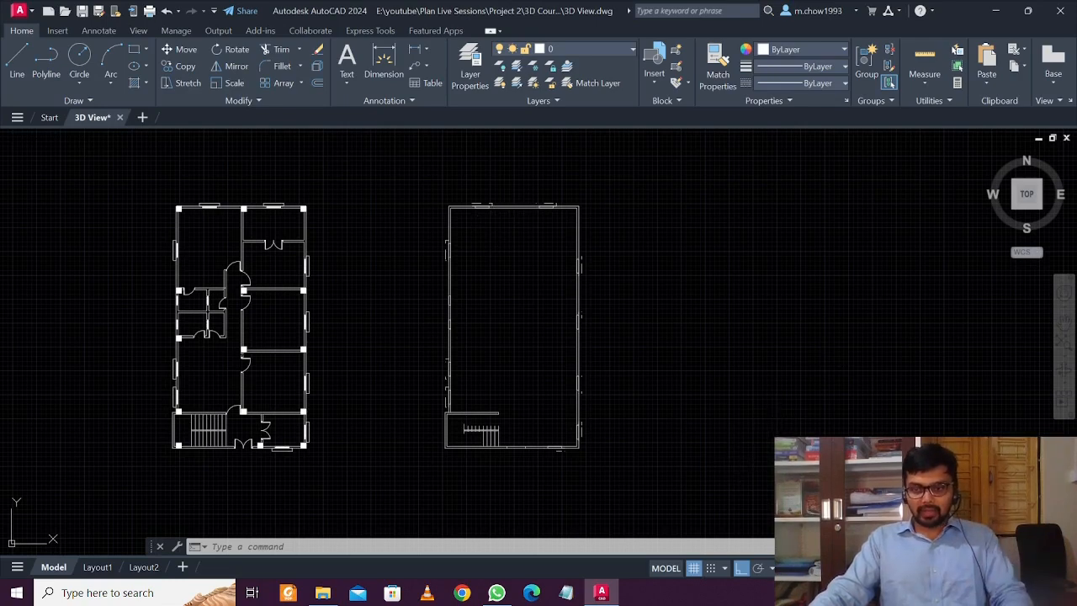
# Turn ortho off, switch to the 3D Basics workspace and dismiss the Activity Insights palette
pyautogui.press('F8')
pyautogui.scroll(-2, 564, 308)
pyautogui.scroll(2, 567, 317)
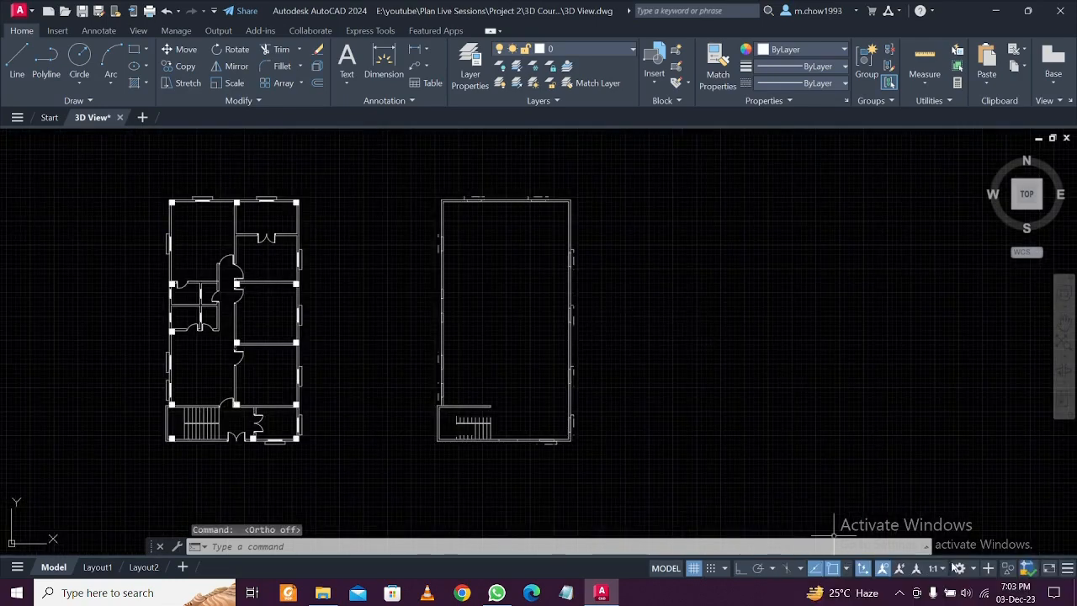
pyautogui.click(976, 570)
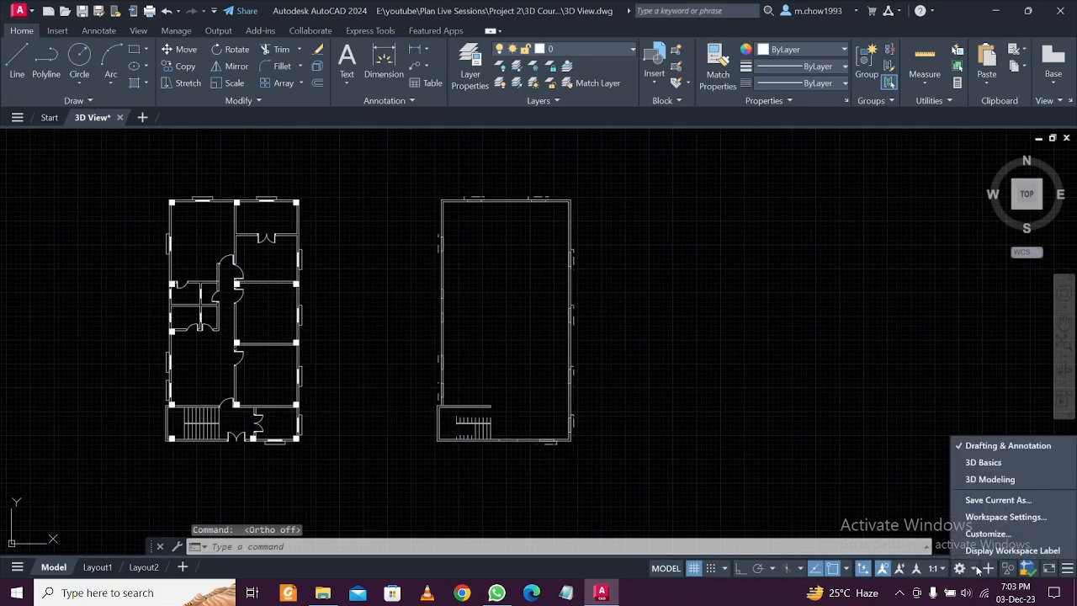
pyautogui.click(993, 498)
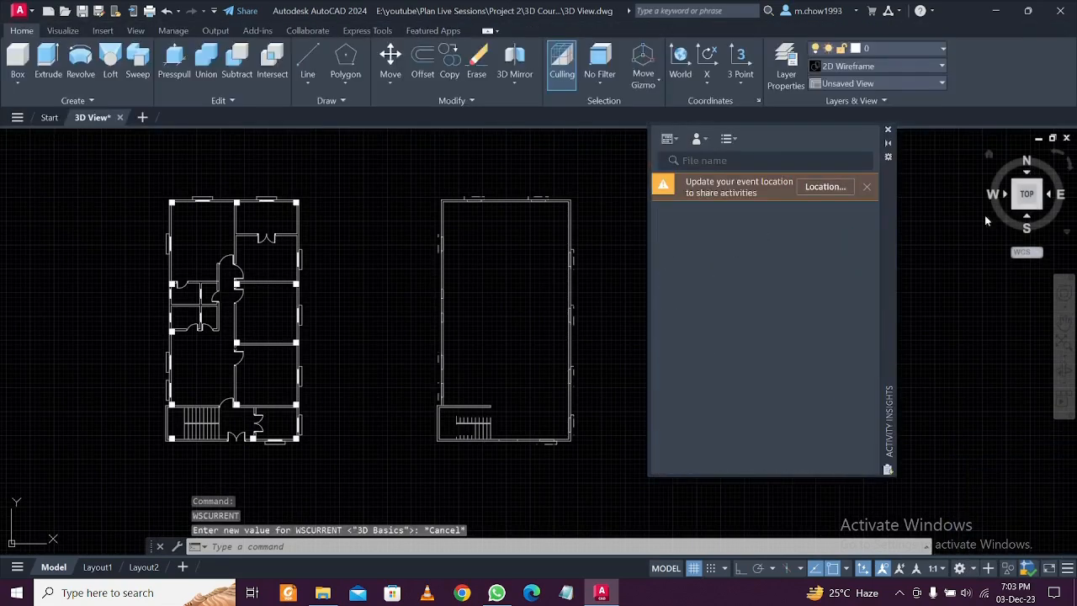
pyautogui.click(887, 129)
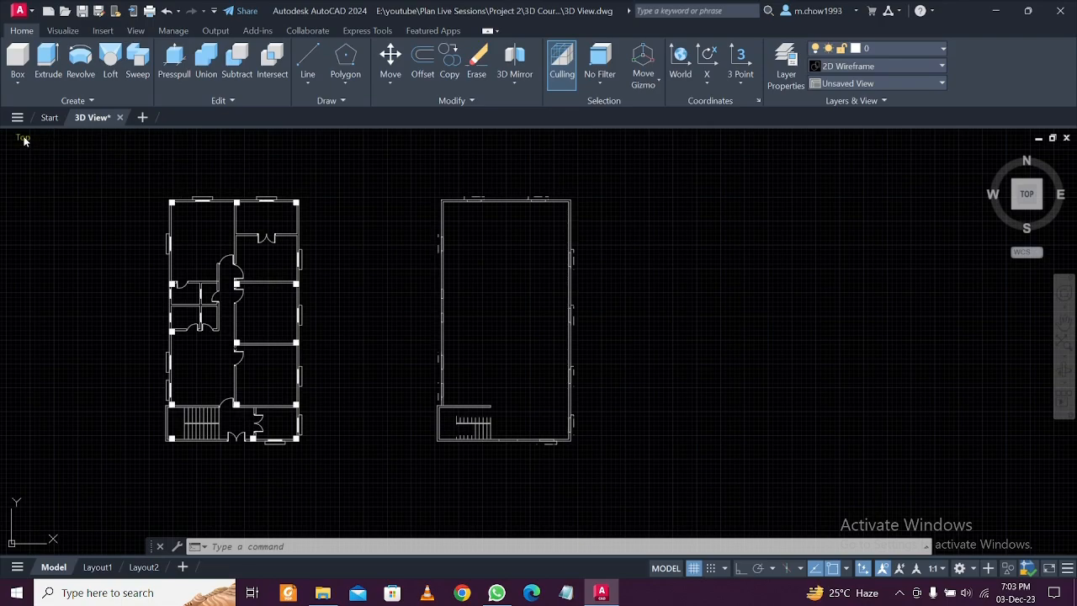
# View both plans in SW Isometric and orbit around them in 3D
pyautogui.click(23, 139)
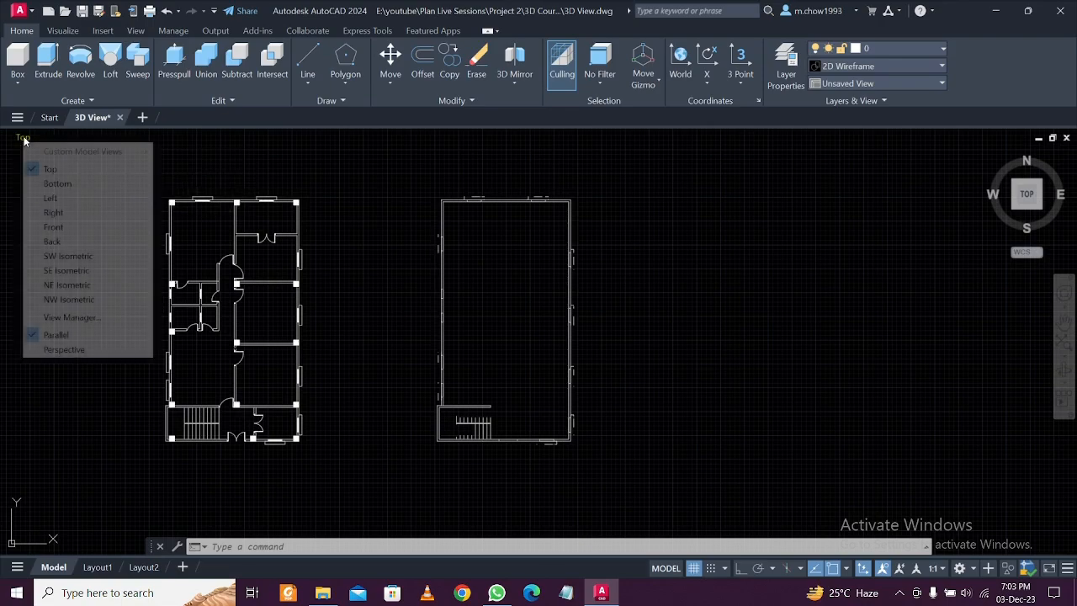
pyautogui.click(76, 259)
pyautogui.scroll(-2, 277, 292)
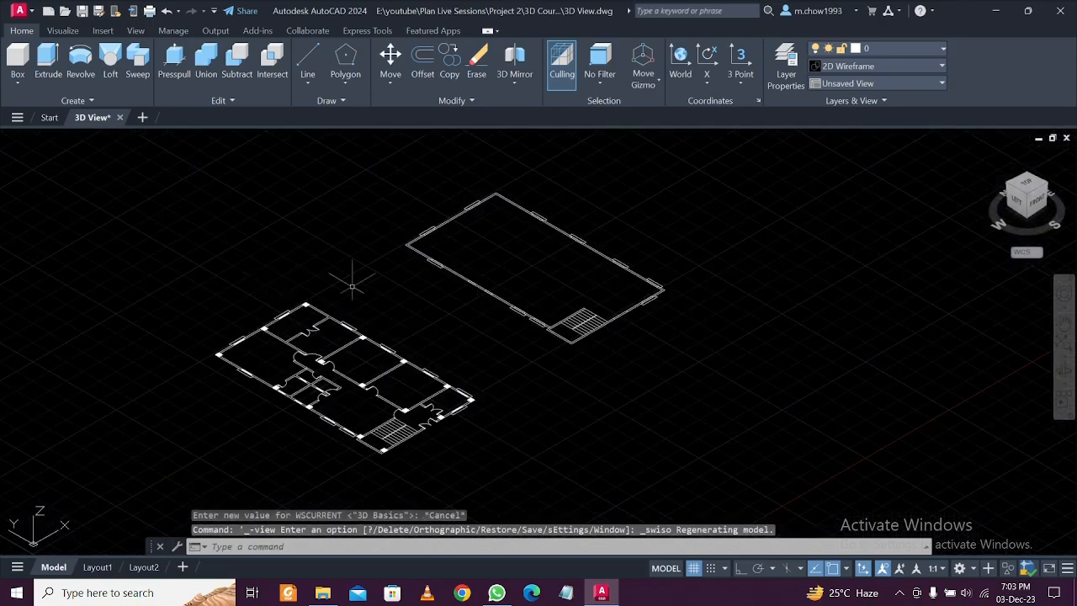
pyautogui.scroll(1, 1030, 186)
pyautogui.scroll(-1, 625, 281)
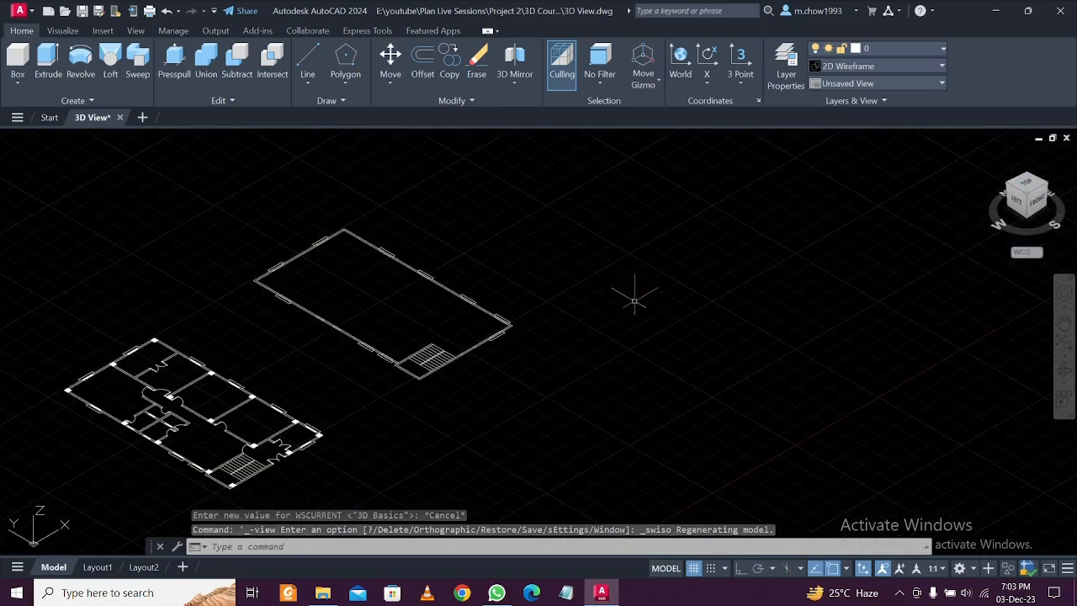
pyautogui.keyDown('shift'); pyautogui.moveTo(703, 289); pyautogui.dragTo(671, 286, button='middle'); pyautogui.keyUp('shift')
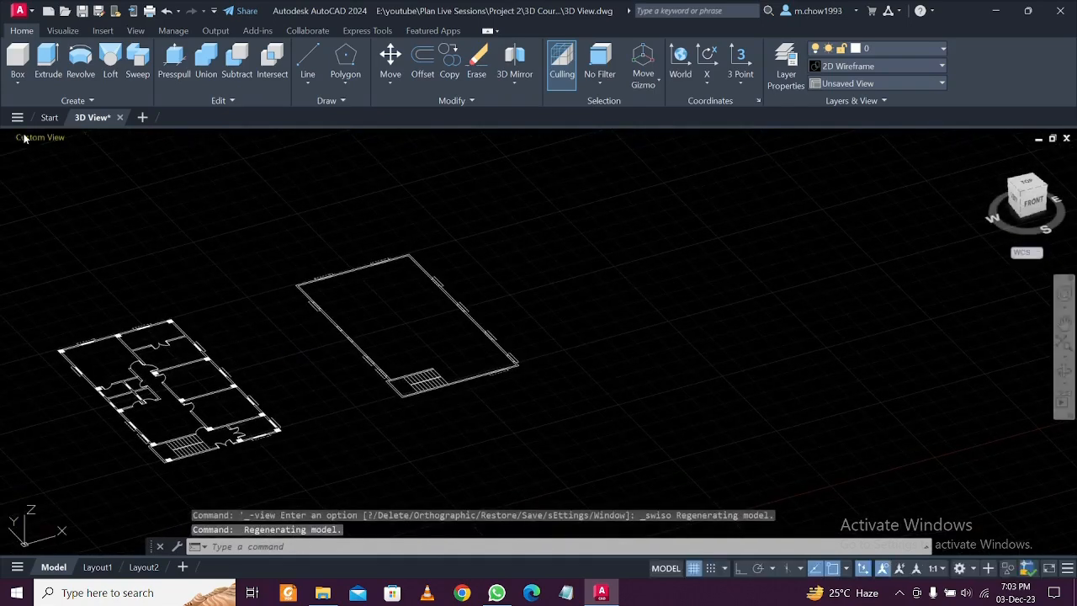
# Restore the SW Isometric view and bring the stripped plan into close view
pyautogui.click(34, 140)
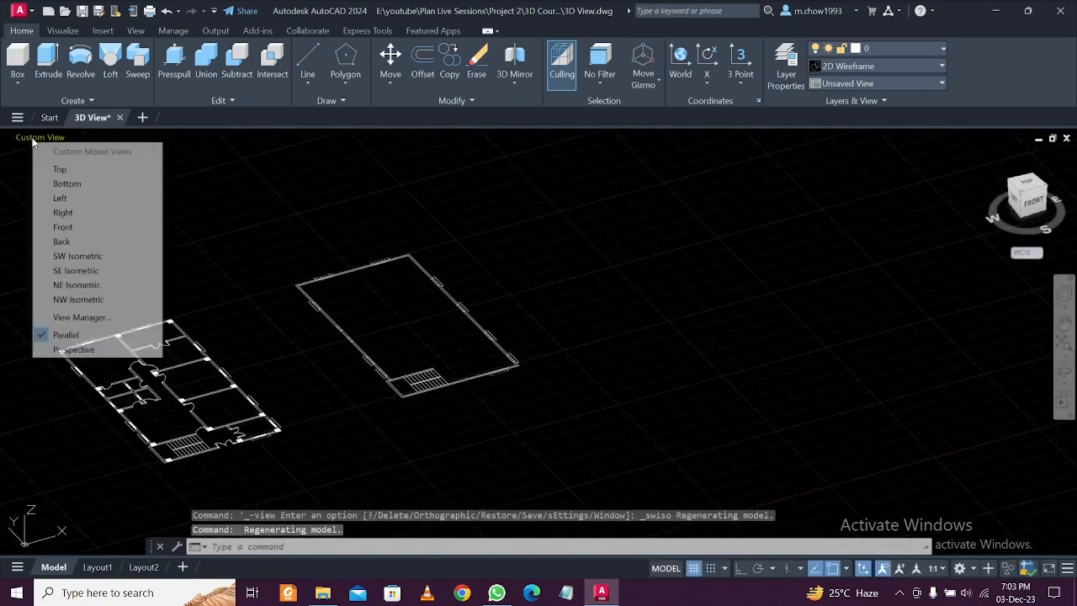
pyautogui.click(78, 256)
pyautogui.scroll(-5, 220, 252)
pyautogui.scroll(8, 278, 246)
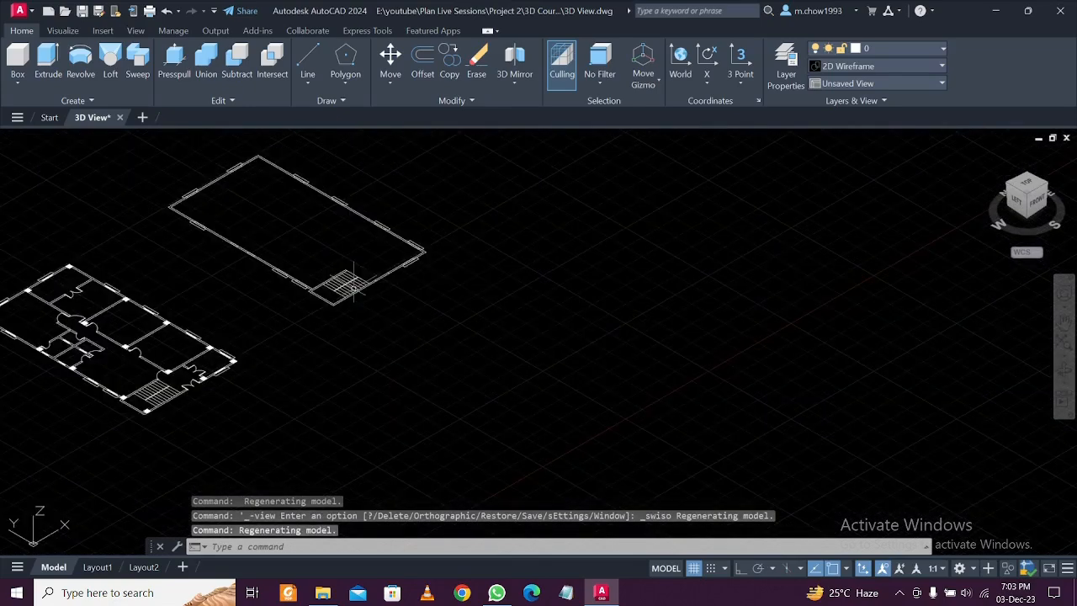
pyautogui.moveTo(291, 242); pyautogui.dragTo(316, 294, button='middle')
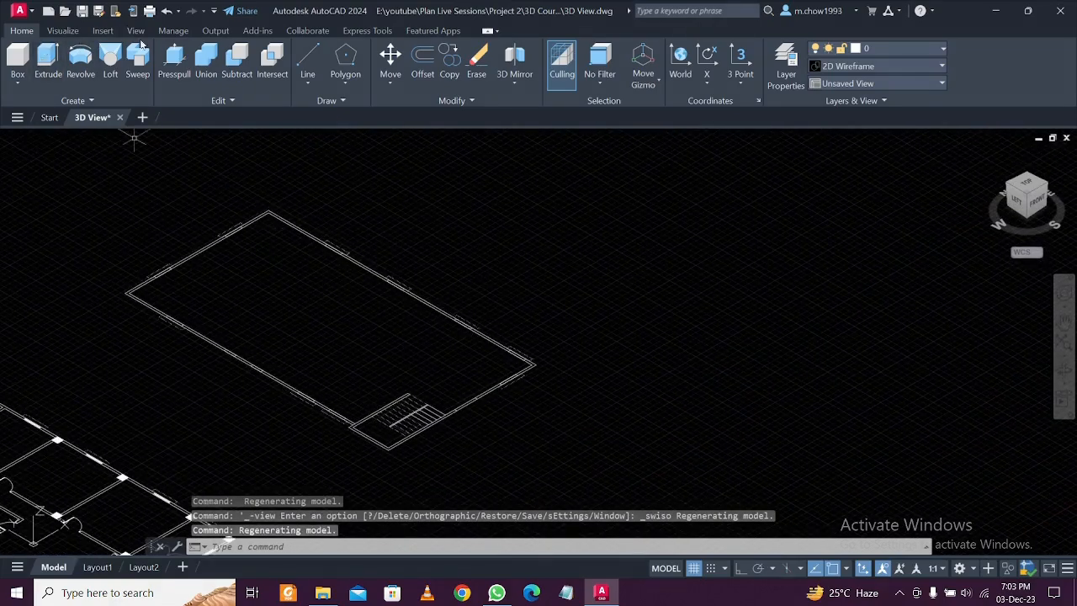
pyautogui.scroll(10, 145, 275)
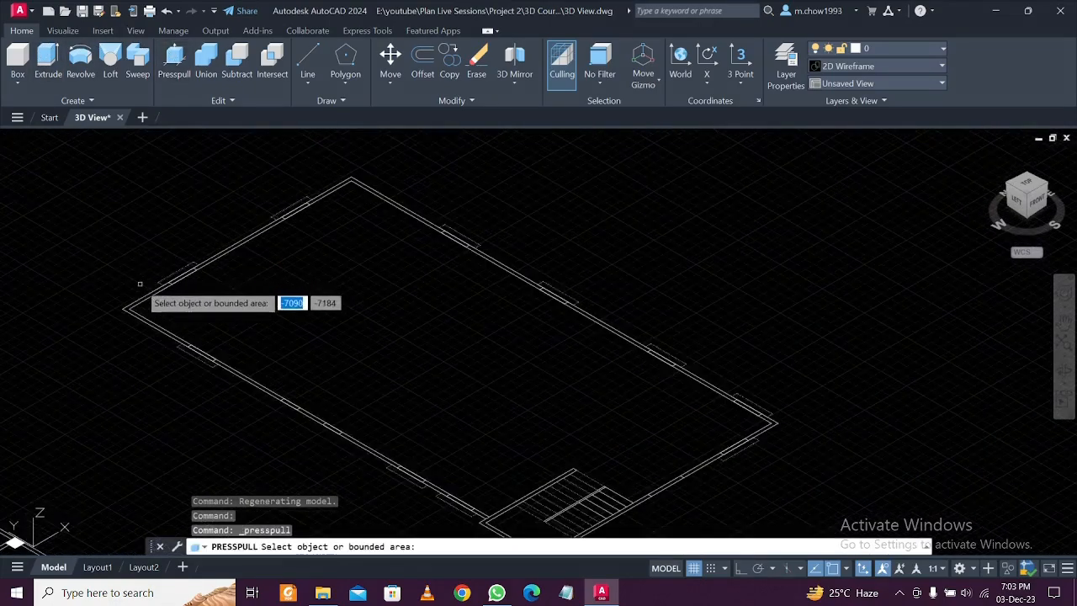
pyautogui.scroll(-3, 158, 319)
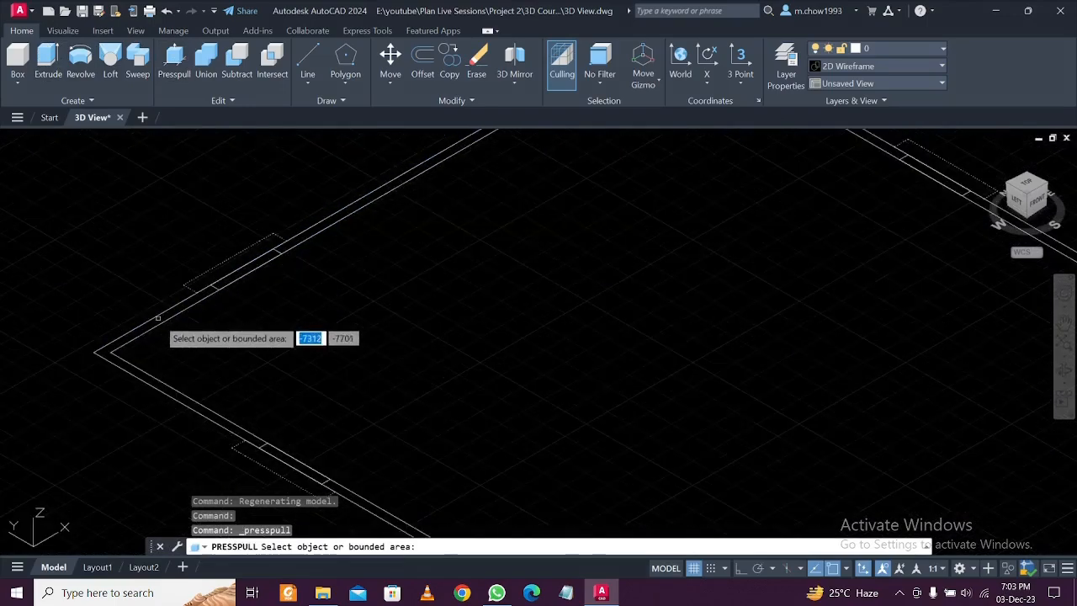
pyautogui.click(132, 370)
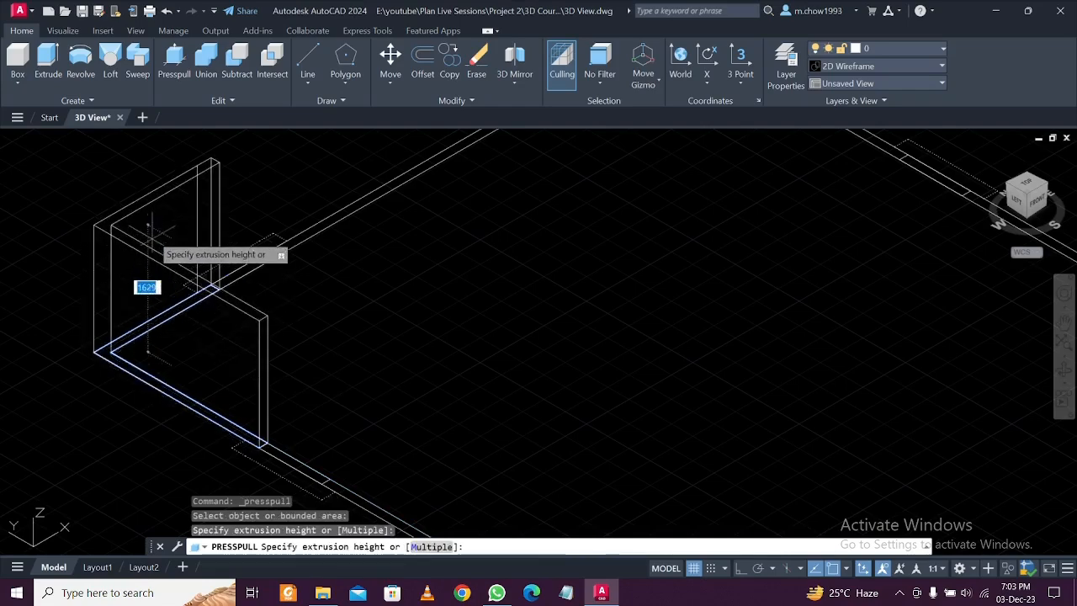
pyautogui.scroll(-2, 139, 227)
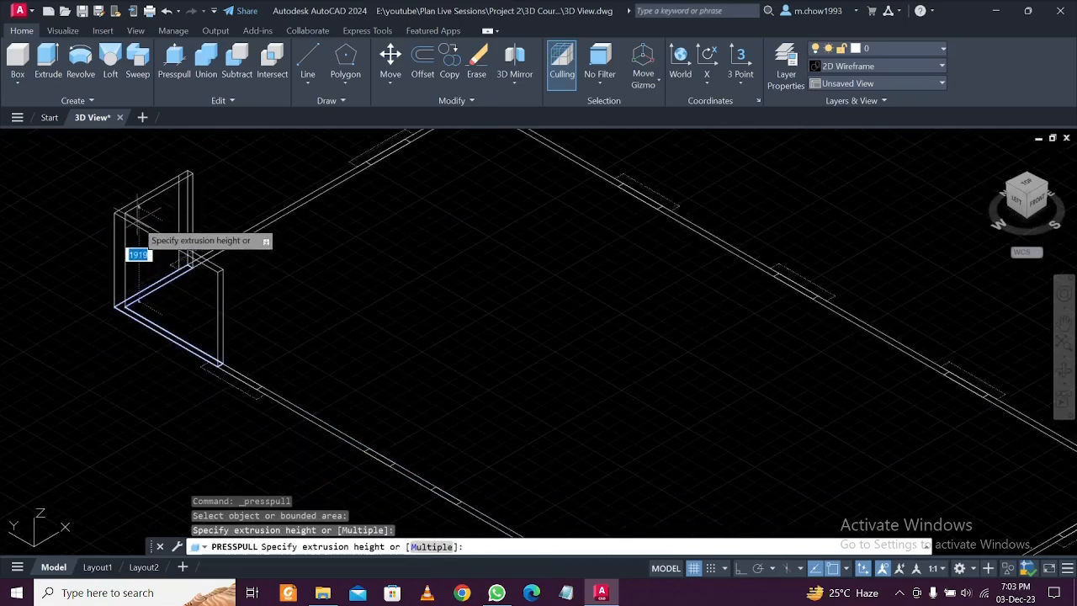
pyautogui.scroll(-2, 135, 207)
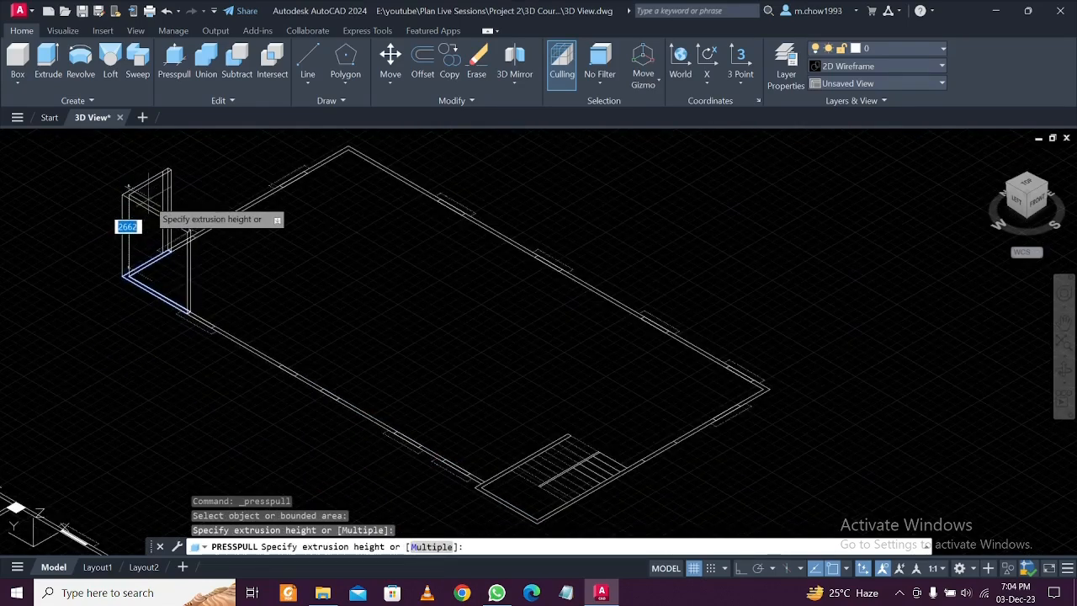
pyautogui.scroll(-1, 134, 193)
pyautogui.scroll(3, 126, 187)
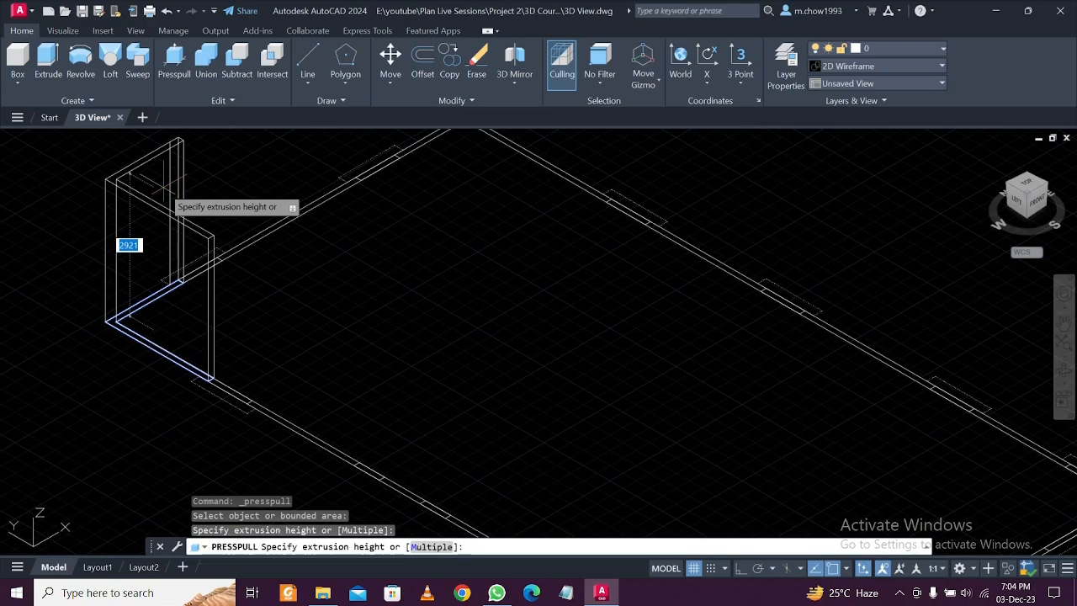
pyautogui.press('Escape')
pyautogui.scroll(-10, 168, 193)
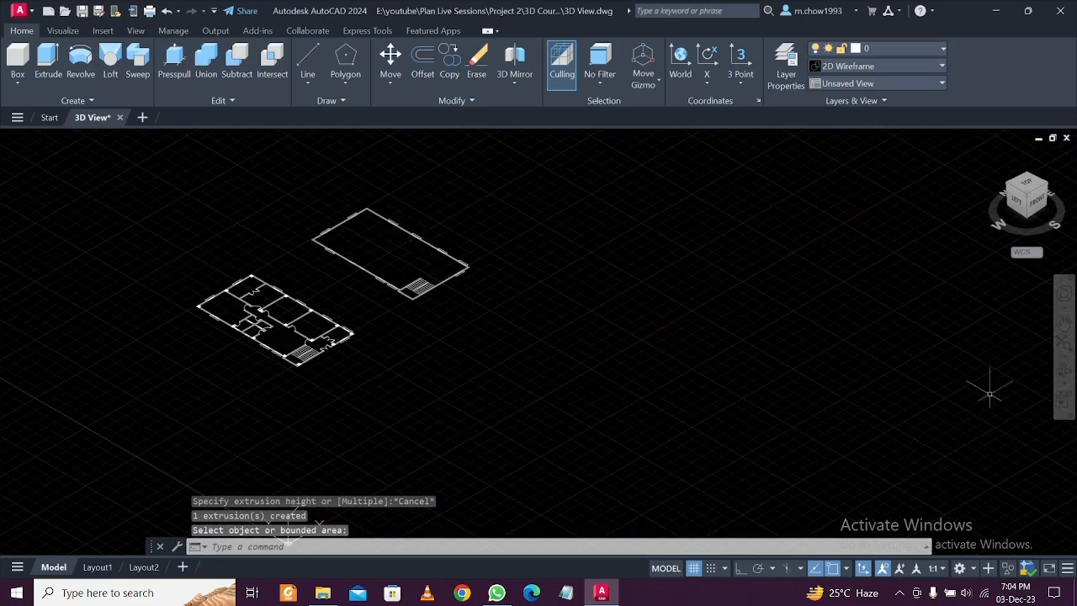
# From the top view, copy the stripped plan horizontally with ortho on, placing the duplicate to the left of the original floor plan
pyautogui.click(1026, 185)
pyautogui.press('Escape')
pyautogui.click(574, 199)
pyautogui.click(762, 467)
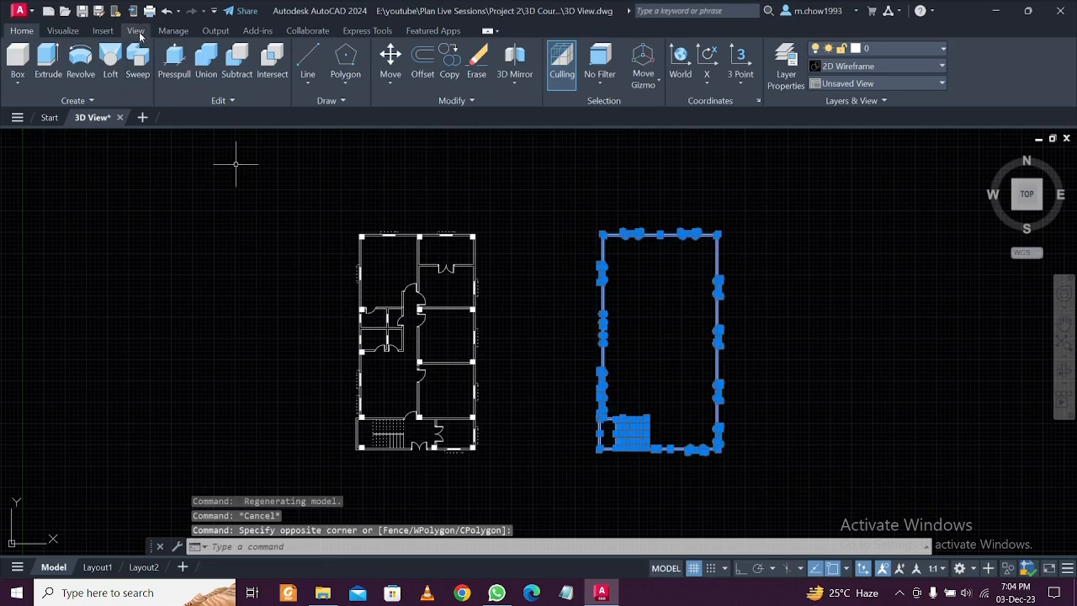
pyautogui.write('co')
pyautogui.press('Return')
pyautogui.click(637, 366)
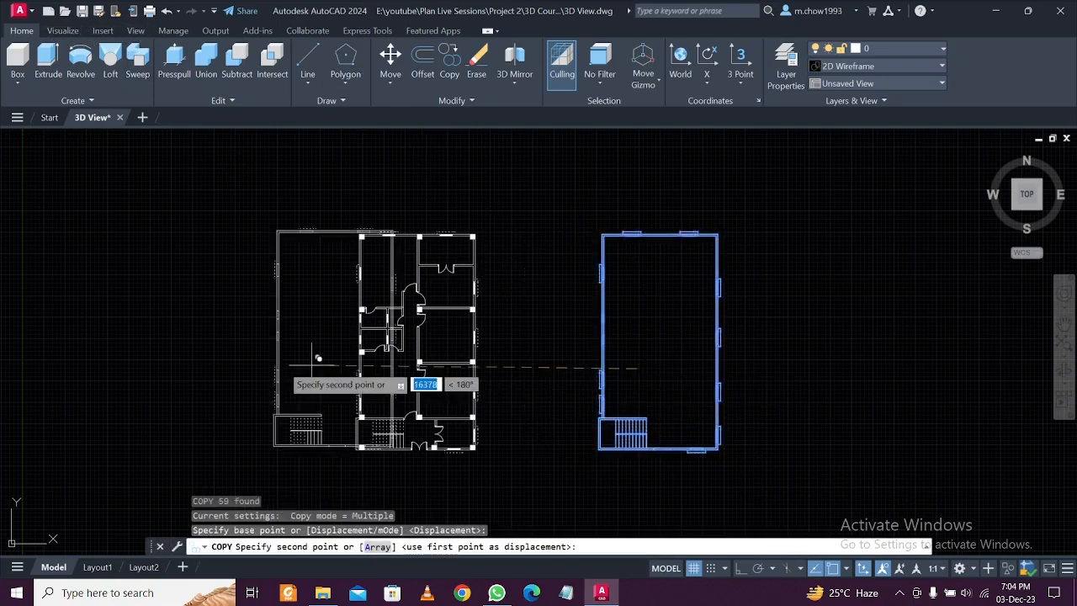
pyautogui.click(740, 568)
pyautogui.click(189, 366)
pyautogui.press('Escape')
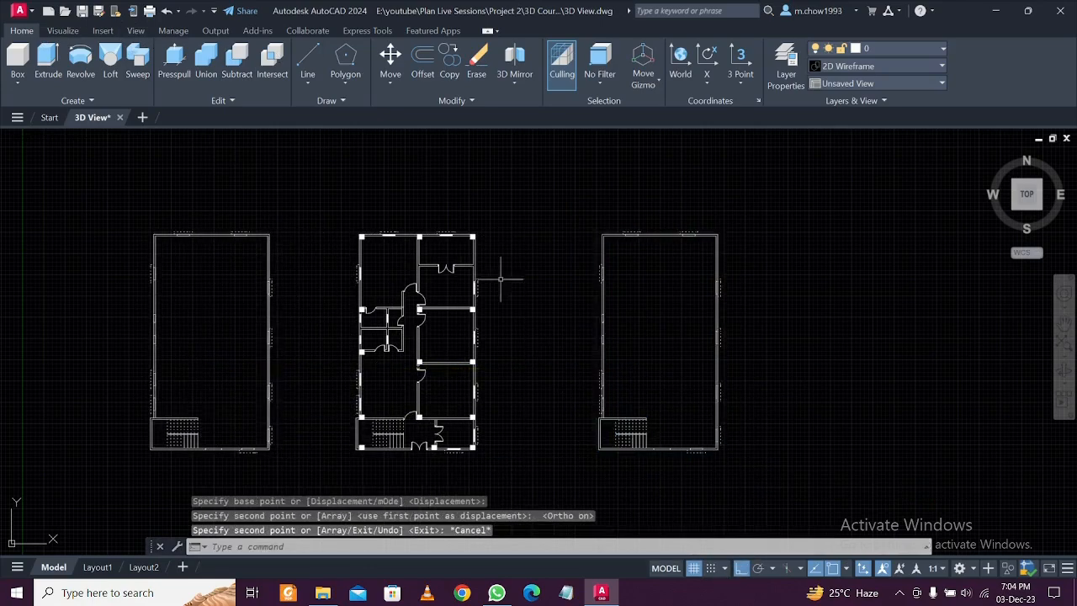
pyautogui.scroll(-2, 586, 211)
pyautogui.scroll(2, 609, 218)
pyautogui.click(539, 196)
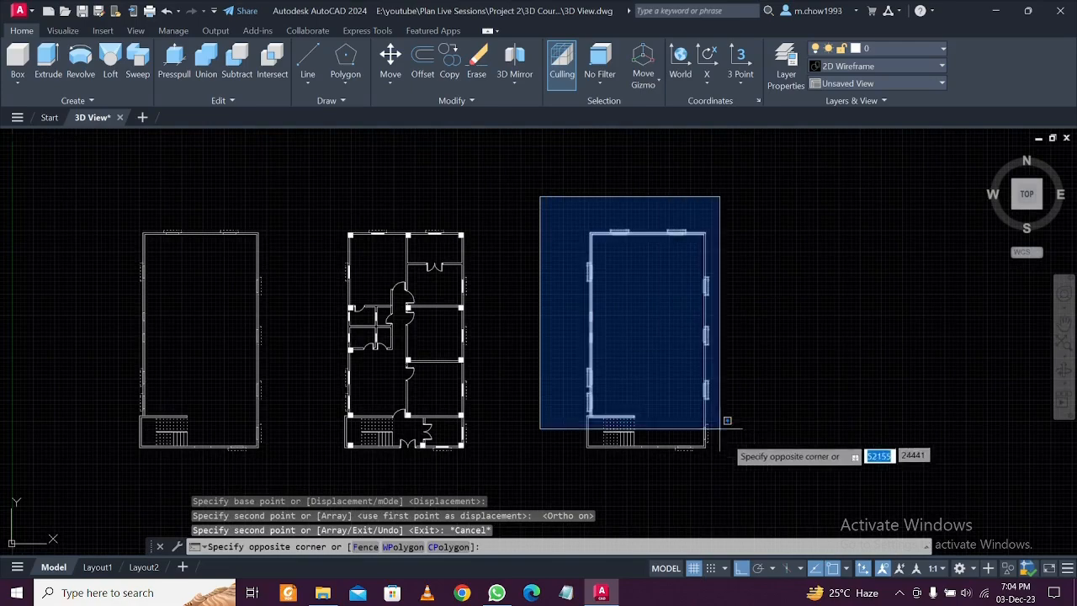
pyautogui.press('Escape')
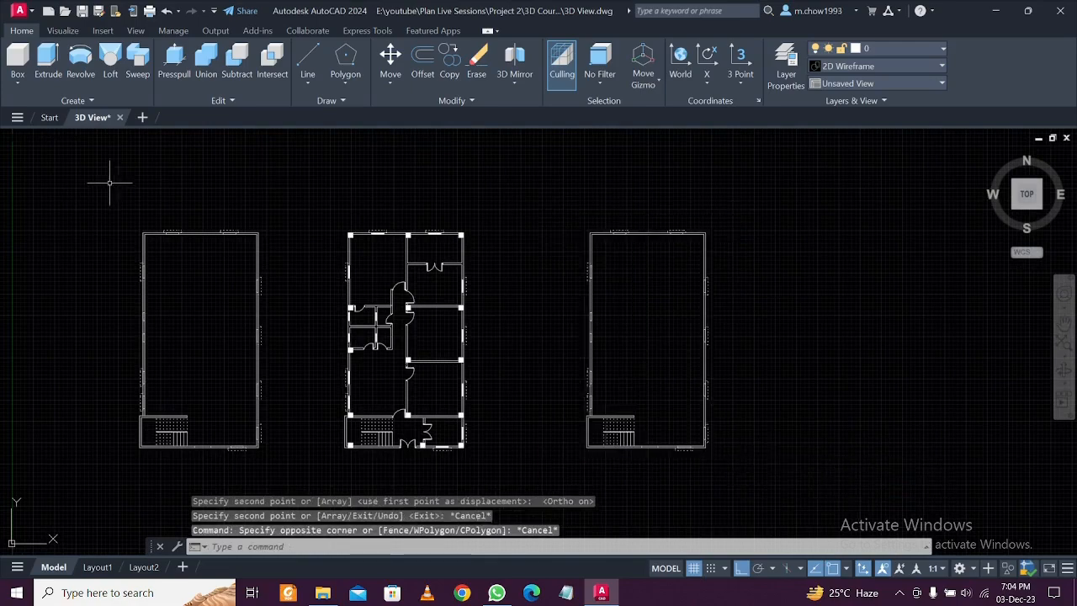
# In the SW Isometric view, presspull the L-shaped wall area at the right-hand stripped plan's upper-left corner to a height of 2850
pyautogui.click(21, 140)
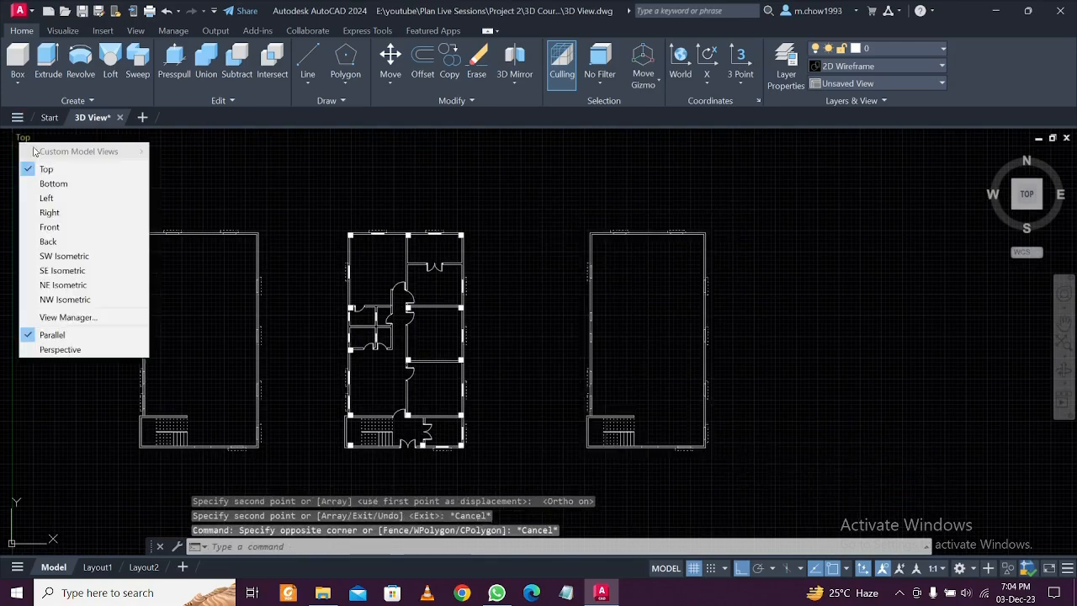
pyautogui.click(69, 254)
pyautogui.scroll(5, 139, 480)
pyautogui.click(174, 63)
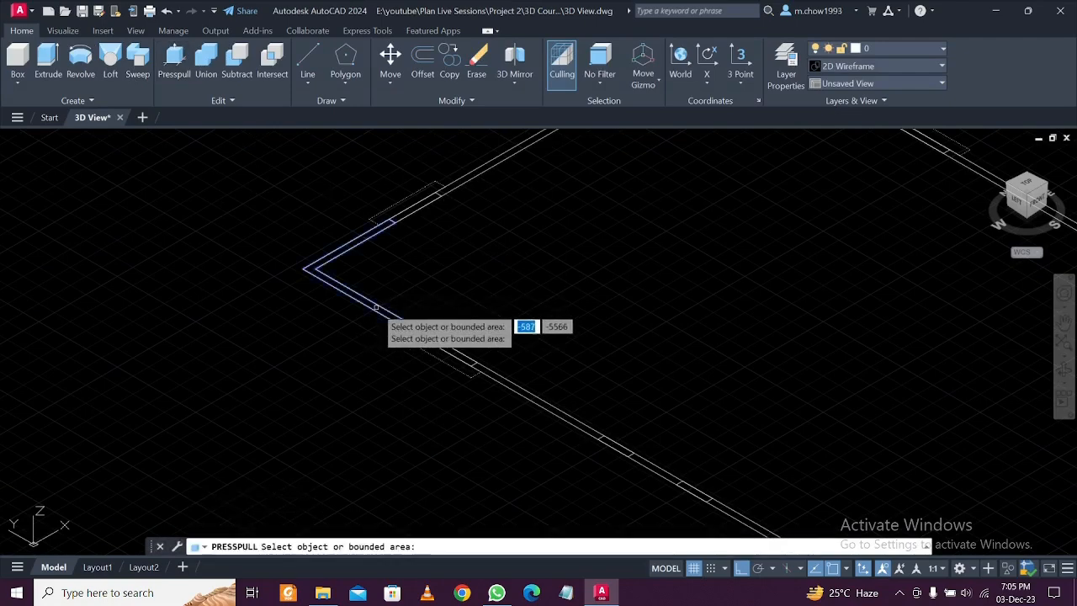
pyautogui.click(373, 305)
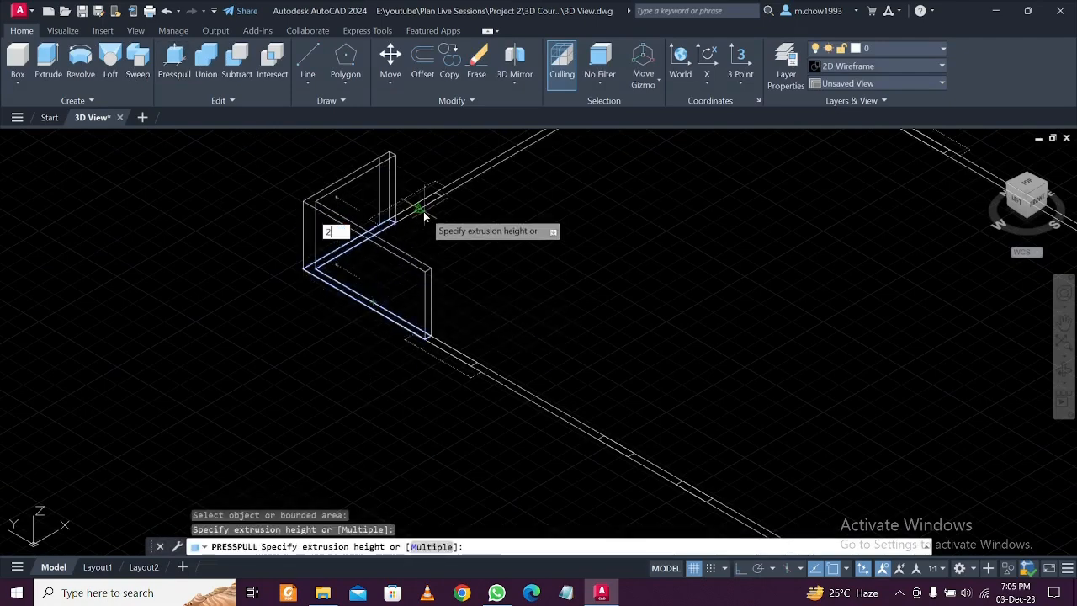
pyautogui.write('2850')
pyautogui.press('Return')
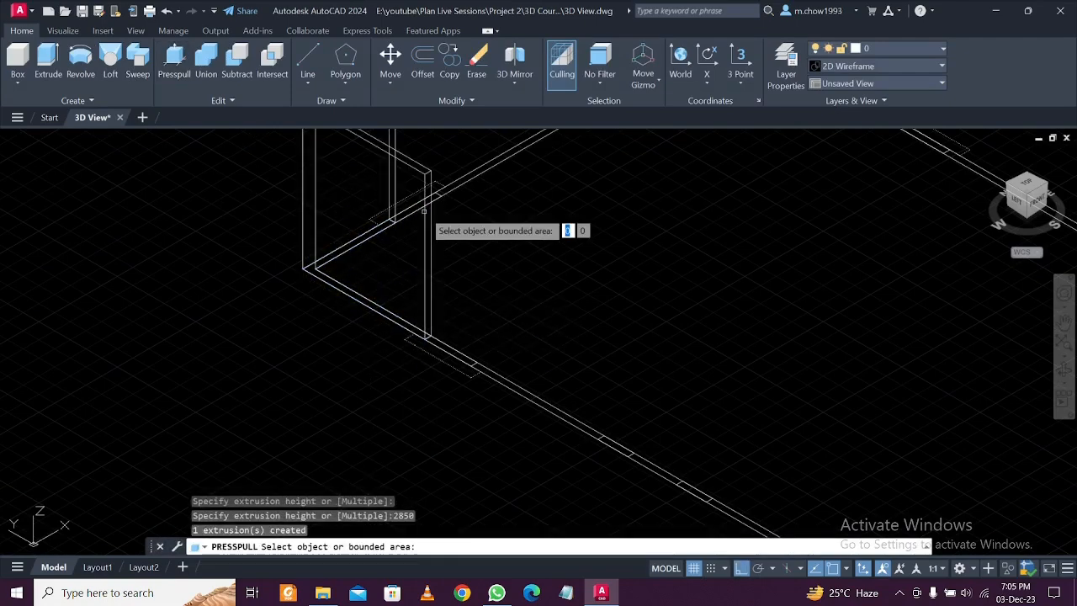
pyautogui.press('Return')
pyautogui.moveTo(479, 281); pyautogui.dragTo(383, 305, button='middle')
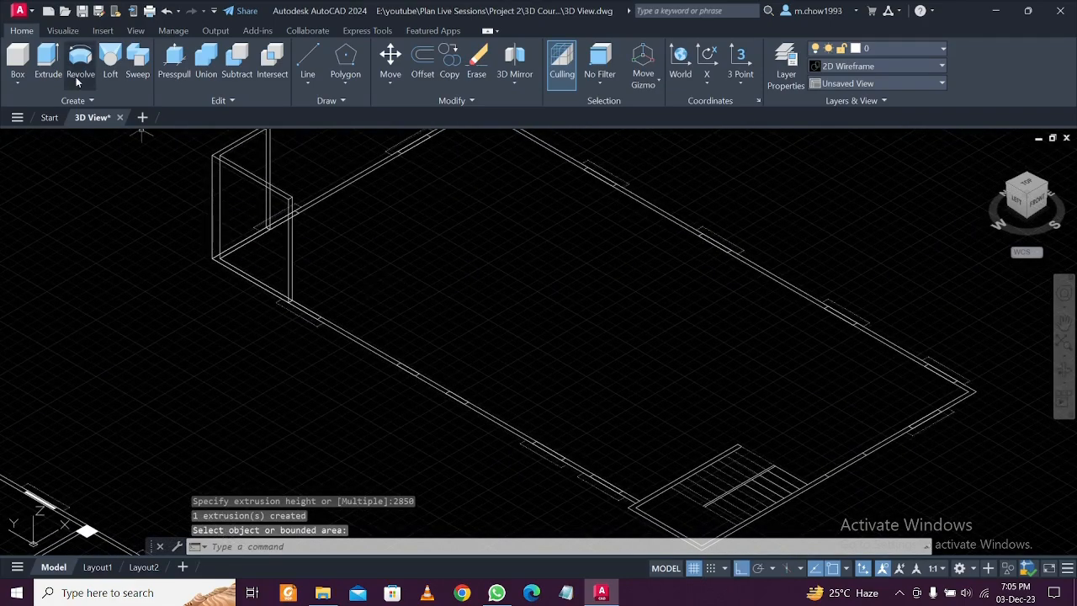
# Presspull the first wall segment beyond the corner on the left long side up to the corner wall's height
pyautogui.click(174, 59)
pyautogui.scroll(3, 334, 330)
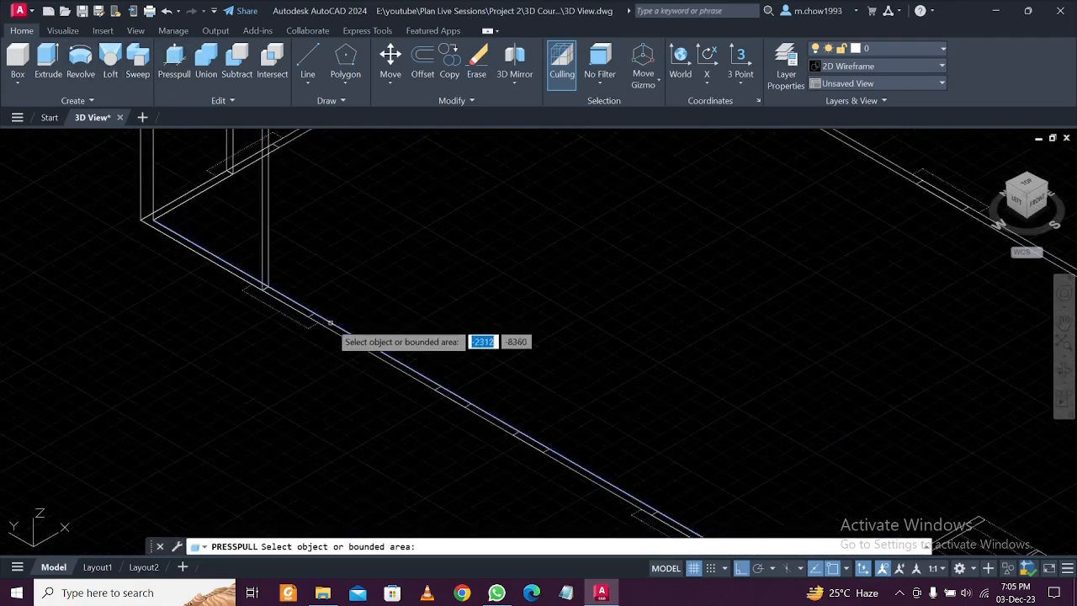
pyautogui.scroll(2, 335, 330)
pyautogui.click(371, 347)
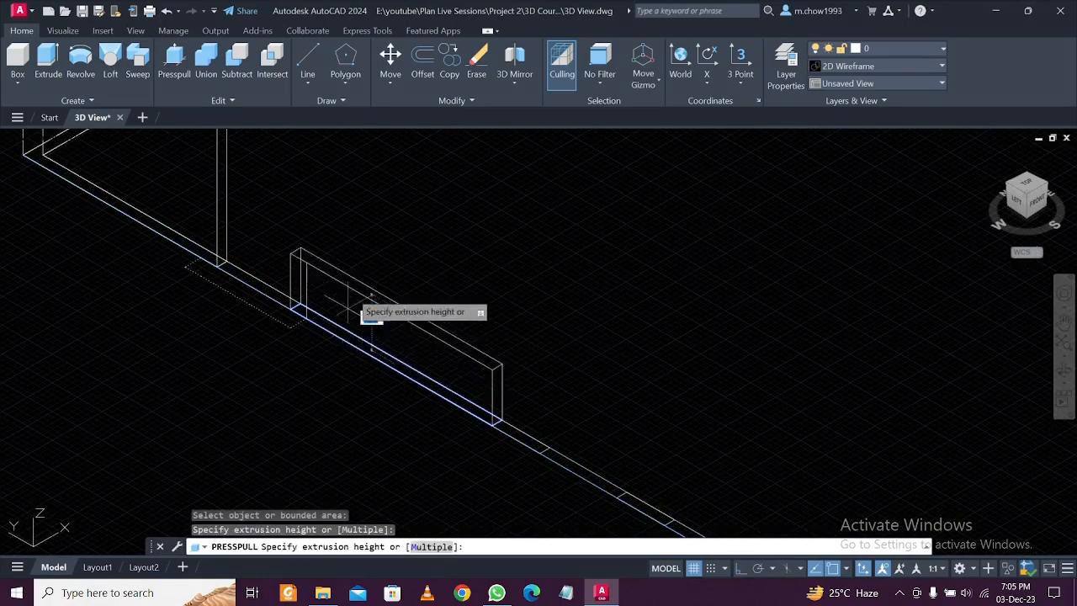
pyautogui.click(368, 239)
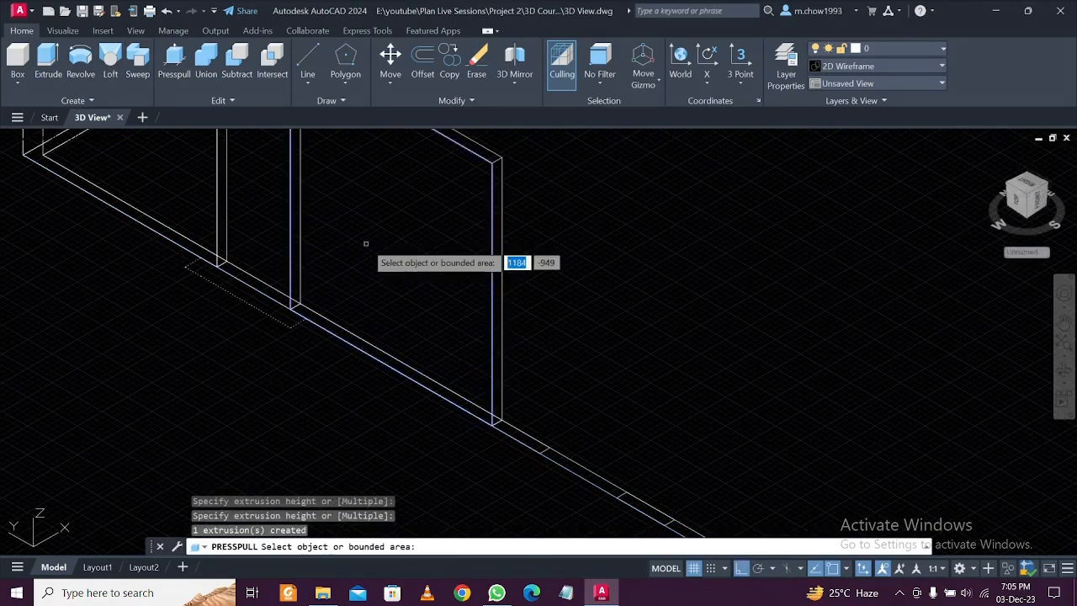
# Presspull the second and third wall segments along the left long side up to the same full wall height
pyautogui.scroll(-2, 370, 248)
pyautogui.scroll(-2, 435, 330)
pyautogui.scroll(2, 427, 318)
pyautogui.click(415, 343)
pyautogui.write('3000')
pyautogui.press('Return')
pyautogui.scroll(-2, 447, 240)
pyautogui.scroll(2, 548, 347)
pyautogui.click(545, 345)
pyautogui.write('3000')
pyautogui.press('Return')
# Presspull the last two wall segments before the staircase on the left long side up to full wall height
pyautogui.scroll(-2, 574, 233)
pyautogui.moveTo(717, 277); pyautogui.dragTo(609, 288, button='middle')
pyautogui.scroll(1, 604, 330)
pyautogui.click(560, 363)
pyautogui.scroll(-1, 580, 257)
pyautogui.scroll(1, 652, 366)
pyautogui.click(639, 380)
pyautogui.write('3000')
pyautogui.press('Return')
pyautogui.scroll(-2, 664, 269)
pyautogui.scroll(3, 656, 330)
pyautogui.scroll(-3, 647, 331)
pyautogui.scroll(2, 733, 355)
pyautogui.click(1005, 37)
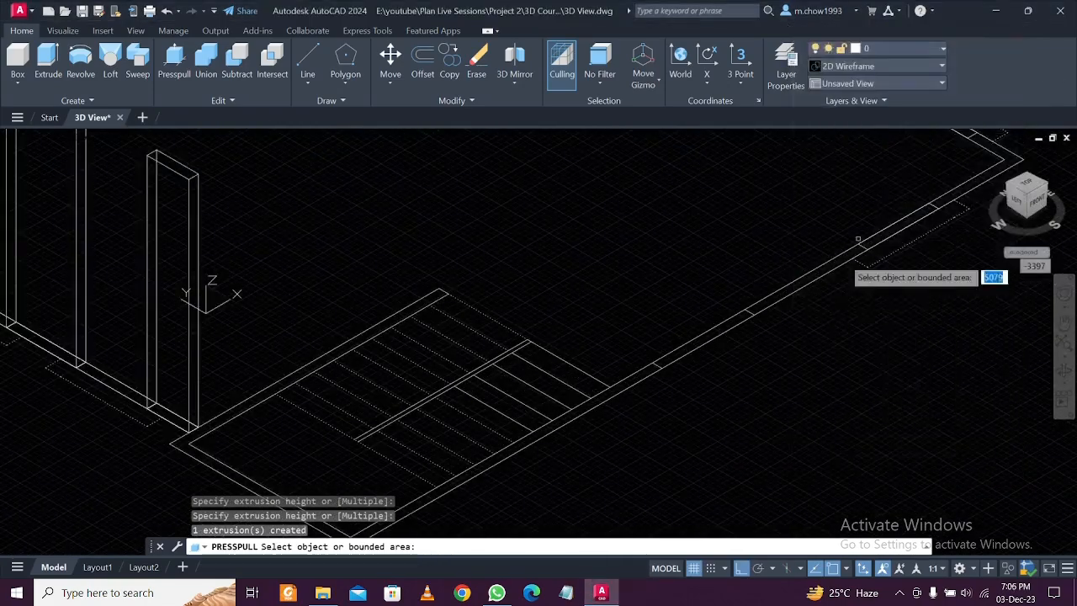
# Presspull the front wall segment between the openings and the L-shaped front-right corner segment up to full wall height
pyautogui.moveTo(844, 298); pyautogui.dragTo(755, 389, button='middle')
pyautogui.click(692, 382)
pyautogui.write('3000')
pyautogui.press('Return')
pyautogui.moveTo(693, 272); pyautogui.dragTo(581, 362, button='middle')
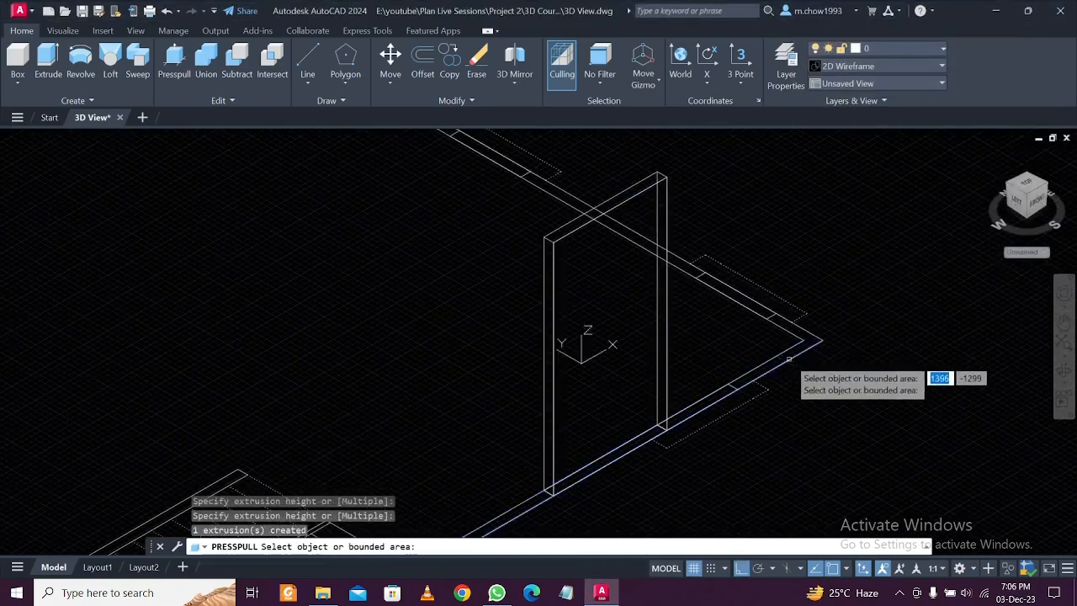
pyautogui.click(808, 342)
pyautogui.write('3000')
pyautogui.press('Return')
# Presspull the wall segment nearest the front corner on the opposite long side up to full wall height
pyautogui.scroll(-4, 695, 243)
pyautogui.keyDown('shift'); pyautogui.moveTo(808, 246); pyautogui.dragTo(580, 277, button='middle'); pyautogui.keyUp('shift')
pyautogui.scroll(4, 644, 393)
pyautogui.click(656, 419)
pyautogui.write('3000')
pyautogui.press('Return')
# Presspull the remaining wall segments along the opposite long side and the rear end up to full wall height
pyautogui.scroll(2, 817, 307)
pyautogui.moveTo(973, 252); pyautogui.dragTo(731, 346, button='middle')
pyautogui.click(731, 346)
pyautogui.write('3000')
pyautogui.press('Return')
pyautogui.click(714, 310)
pyautogui.write('3000')
pyautogui.press('Return')
pyautogui.scroll(-4, 683, 211)
pyautogui.keyDown('shift'); pyautogui.moveTo(744, 253); pyautogui.dragTo(589, 319, button='middle'); pyautogui.keyUp('shift')
pyautogui.scroll(4, 740, 438)
pyautogui.scroll(-4, 721, 269)
pyautogui.keyDown('shift'); pyautogui.moveTo(721, 269); pyautogui.dragTo(634, 411, button='middle'); pyautogui.keyUp('shift')
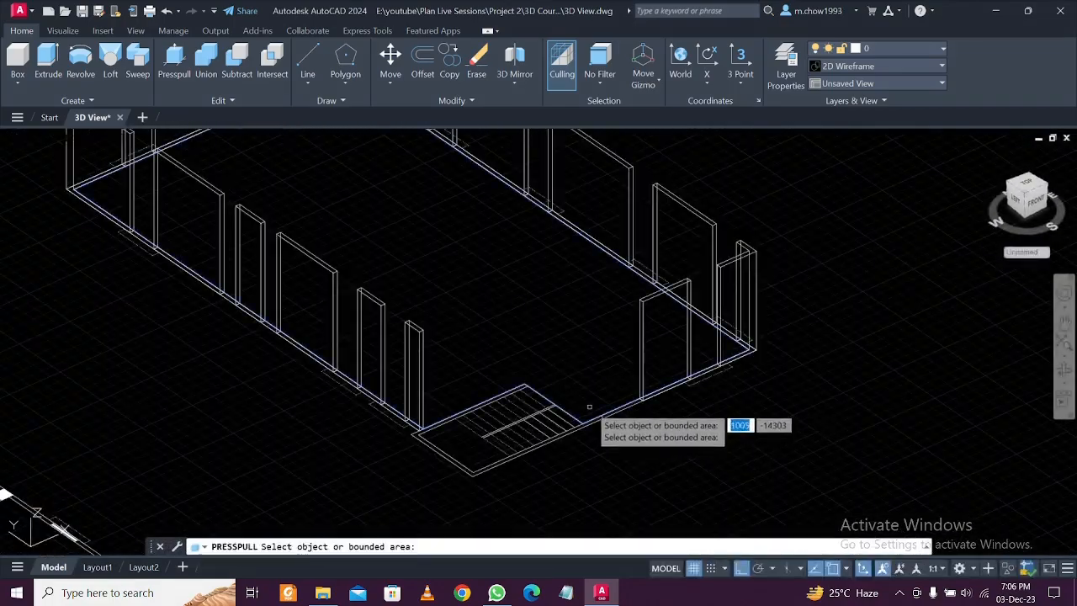
# Presspull the U-shaped wall around the staircase to roughly half the height of the other walls
pyautogui.scroll(2, 584, 414)
pyautogui.scroll(2, 323, 448)
pyautogui.scroll(2, 323, 448)
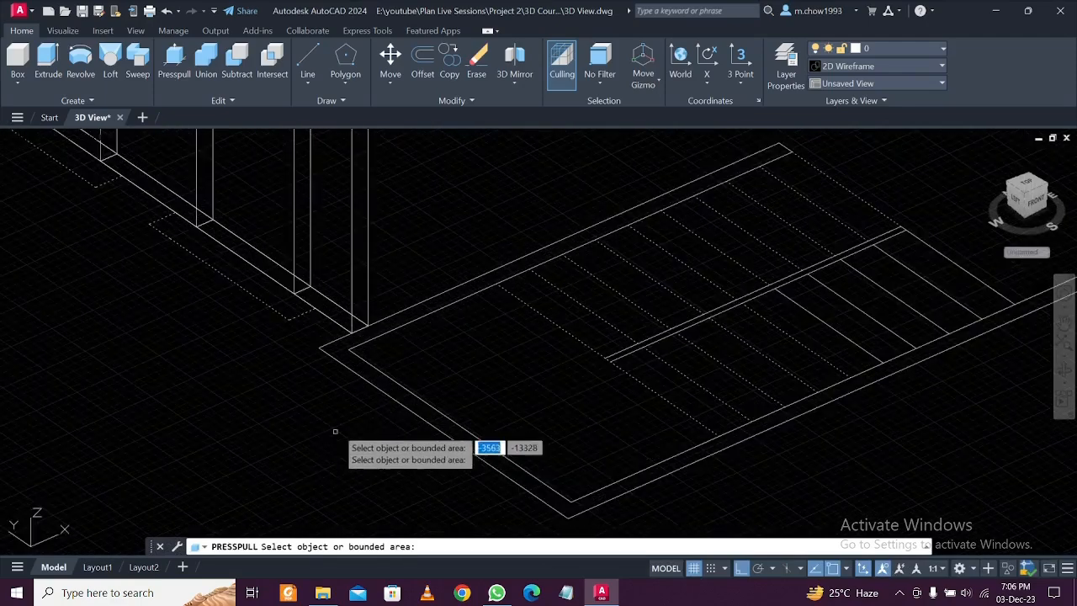
pyautogui.scroll(-2, 338, 394)
pyautogui.scroll(3, 344, 380)
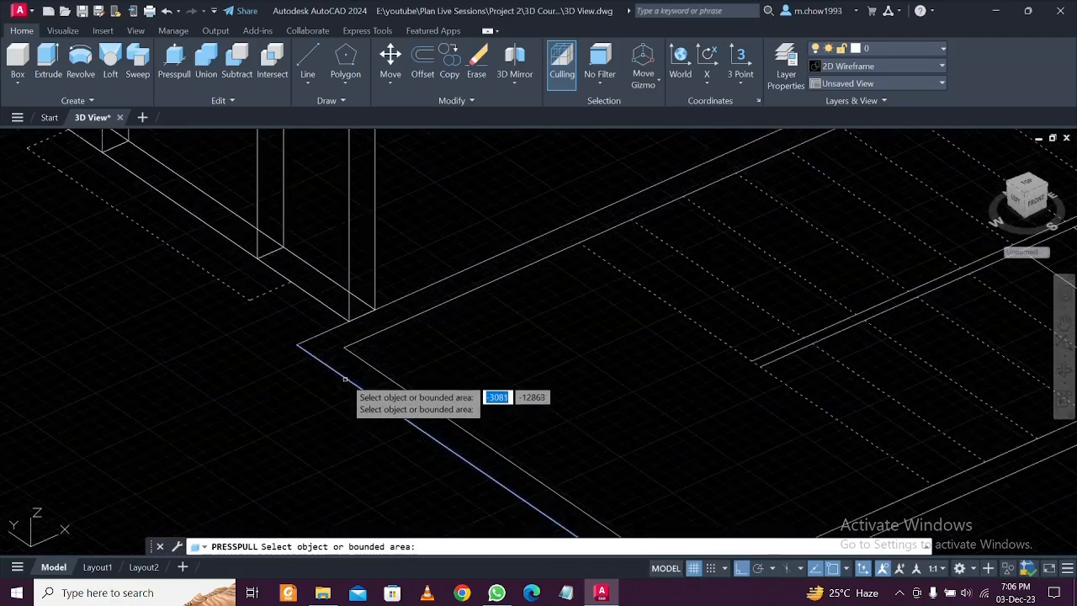
pyautogui.scroll(-3, 335, 344)
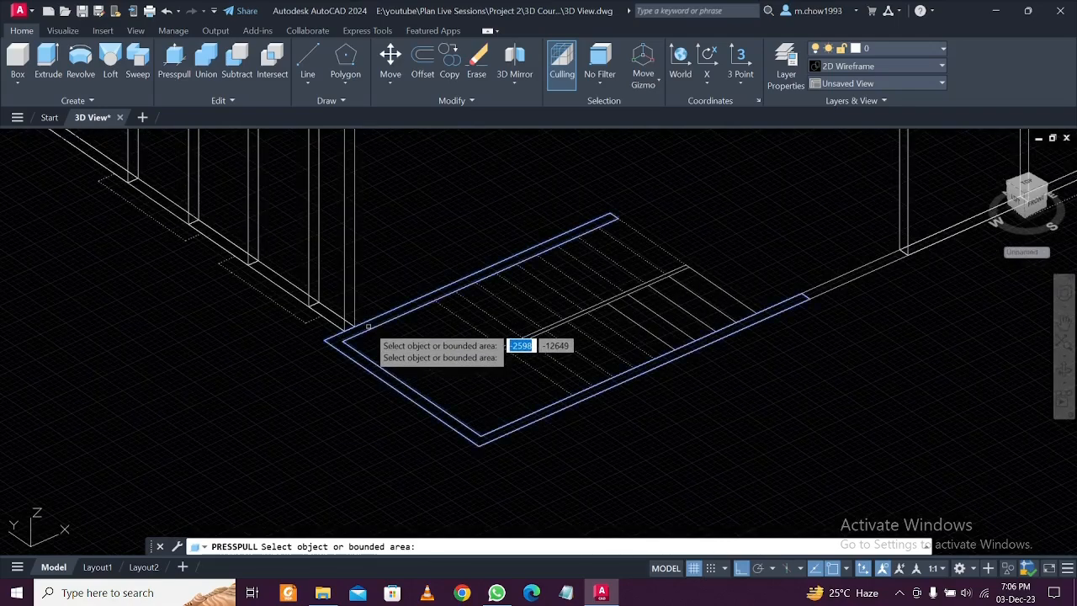
pyautogui.click(368, 326)
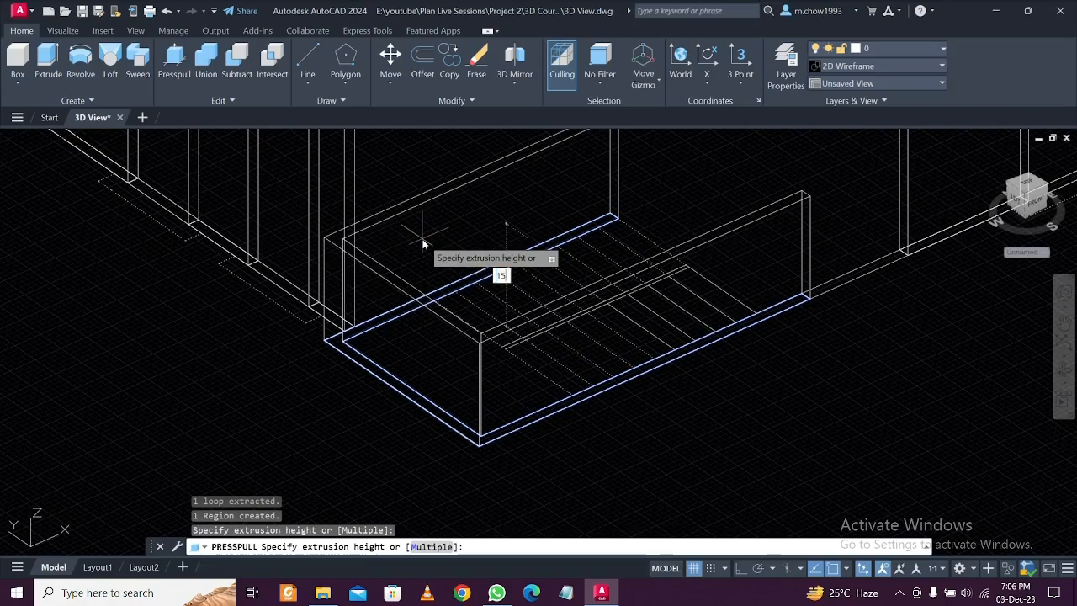
pyautogui.press('Return')
# Examine the raised walls from several angles, ending close to the first window opening on the left long side
pyautogui.scroll(-5, 562, 244)
pyautogui.scroll(3, 505, 355)
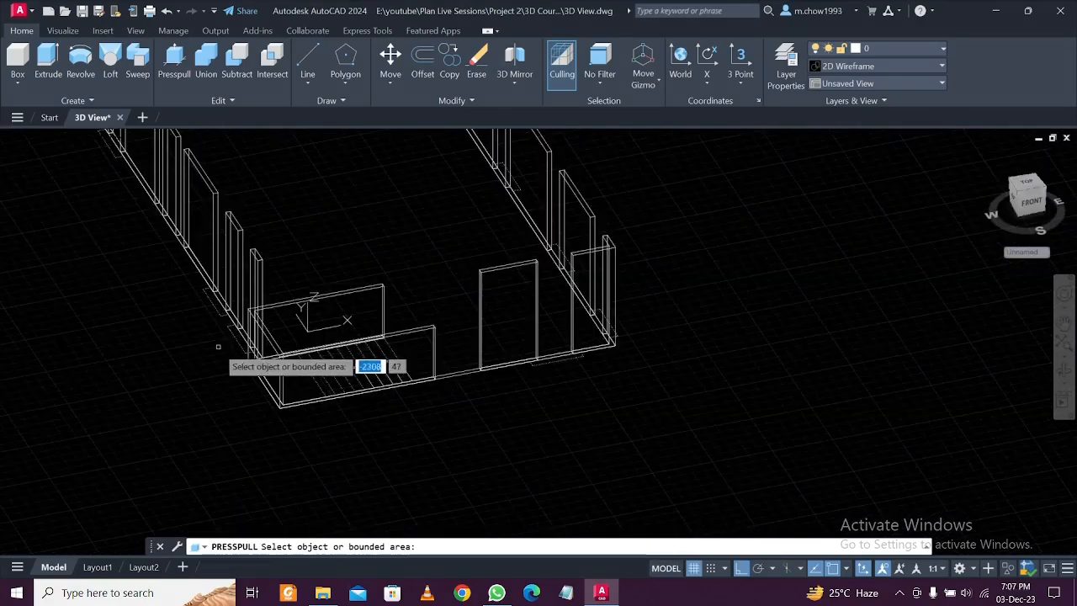
pyautogui.scroll(-2, 219, 348)
pyautogui.keyDown('shift'); pyautogui.moveTo(181, 348); pyautogui.dragTo(251, 345, button='middle'); pyautogui.keyUp('shift')
pyautogui.keyDown('shift'); pyautogui.moveTo(116, 327); pyautogui.dragTo(177, 350, button='middle'); pyautogui.keyUp('shift')
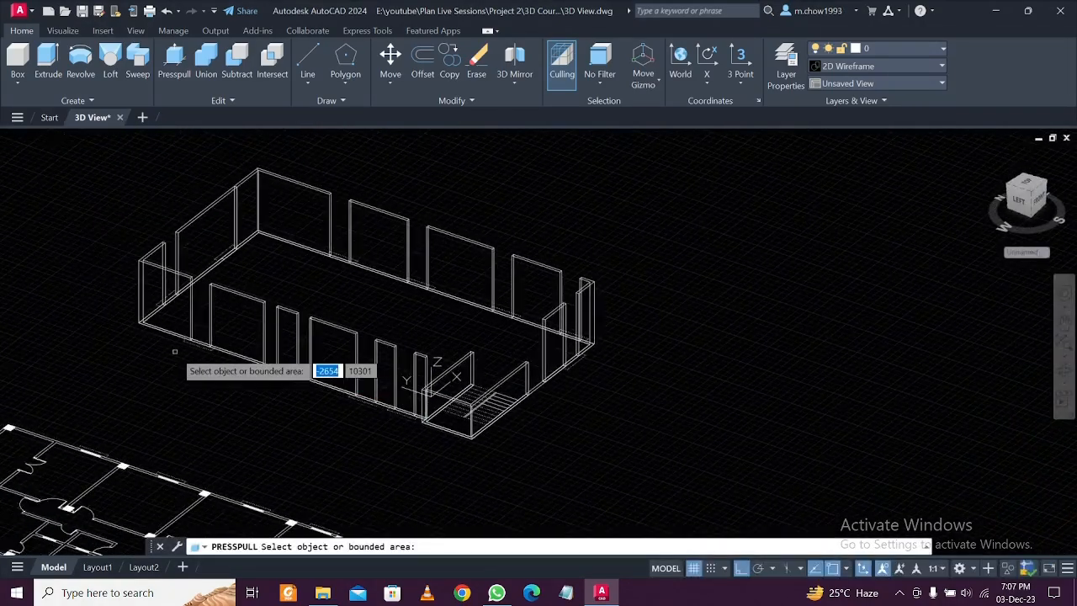
pyautogui.scroll(5, 176, 350)
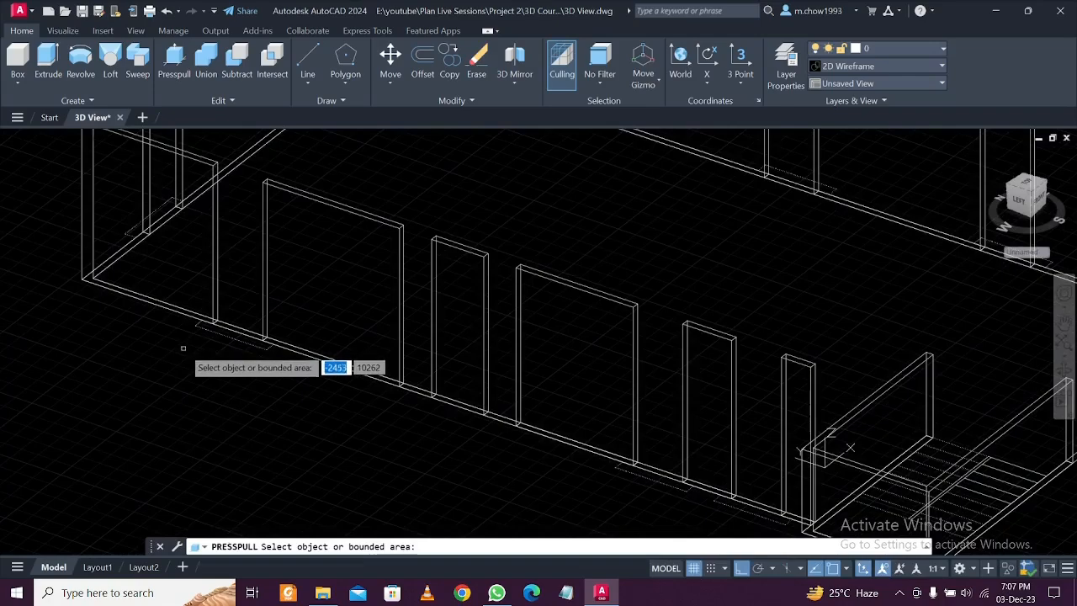
pyautogui.scroll(3, 183, 347)
pyautogui.scroll(2, 172, 379)
pyautogui.scroll(-3, 196, 373)
pyautogui.moveTo(197, 373); pyautogui.dragTo(279, 421, button='middle')
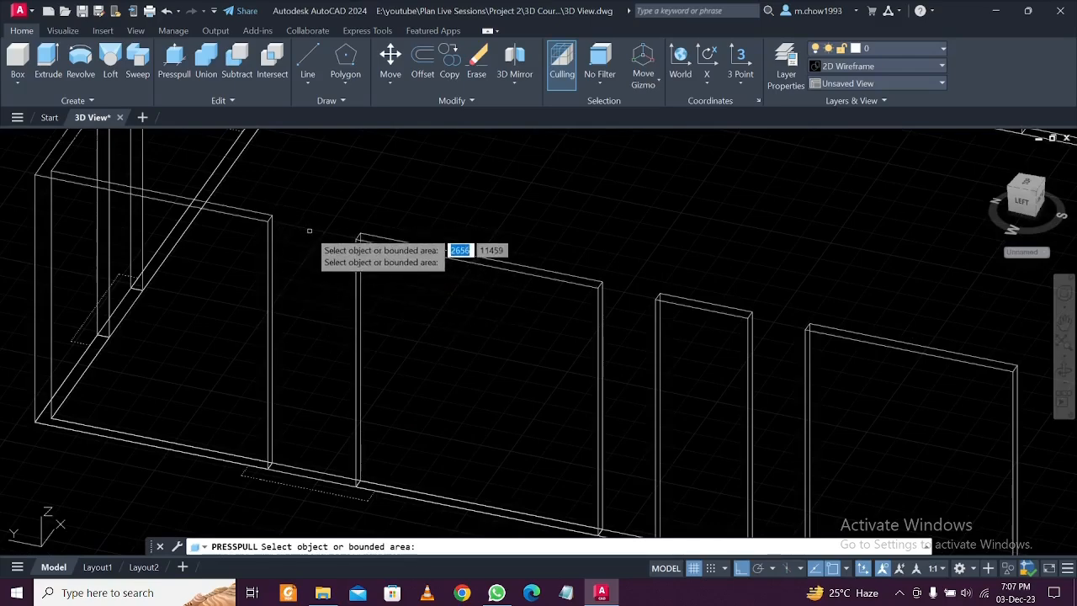
# Open Calculator, compute 2850 − 2100 for the window wall height, and return to the drawing
pyautogui.click(97, 588)
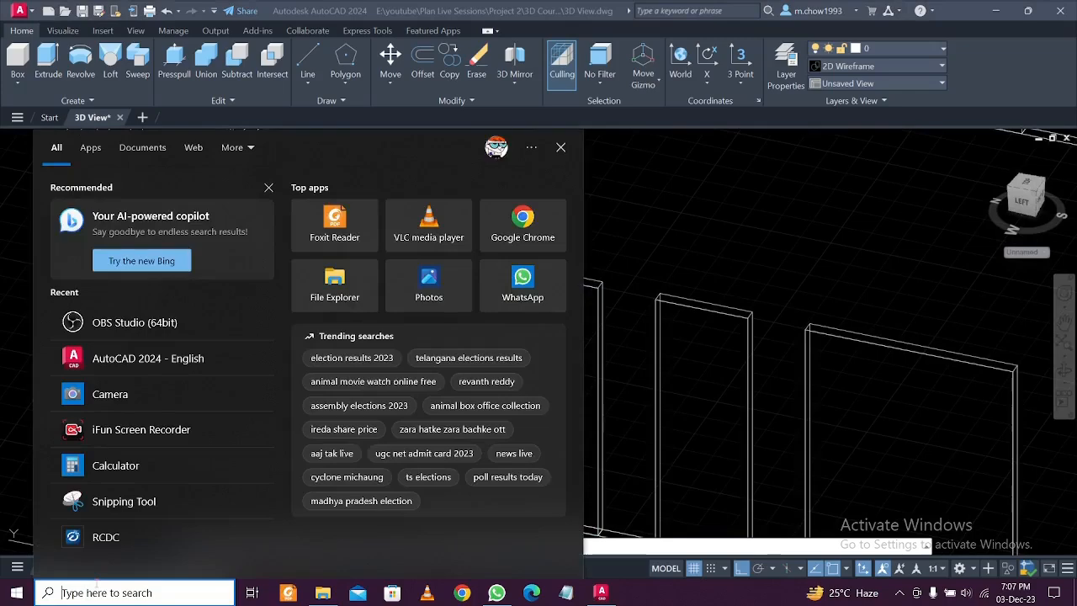
pyautogui.write('v')
pyautogui.press('BackSpace')
pyautogui.write('cal')
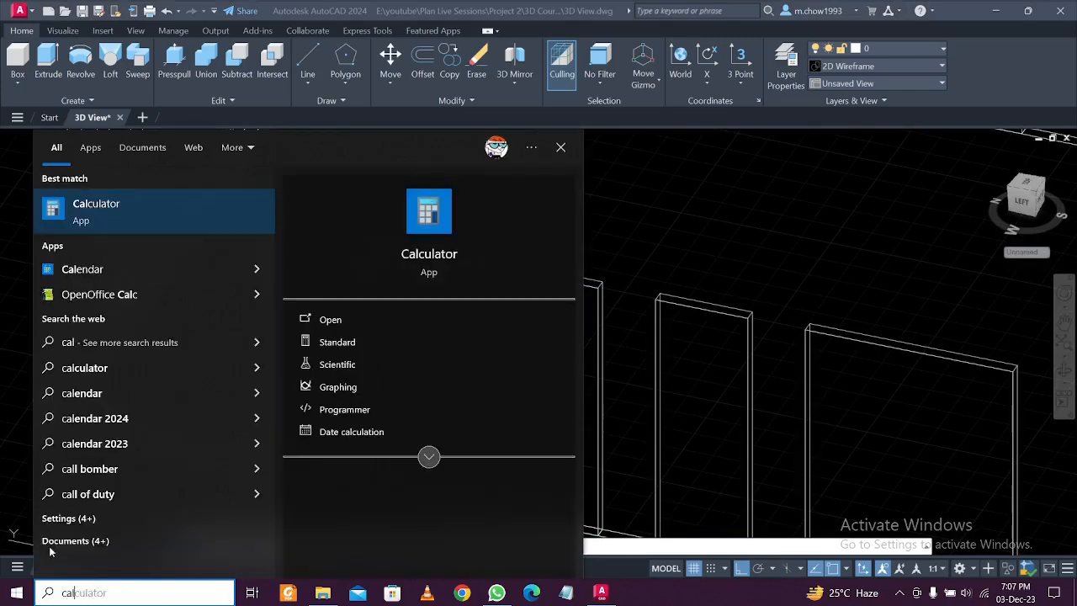
pyautogui.click(151, 227)
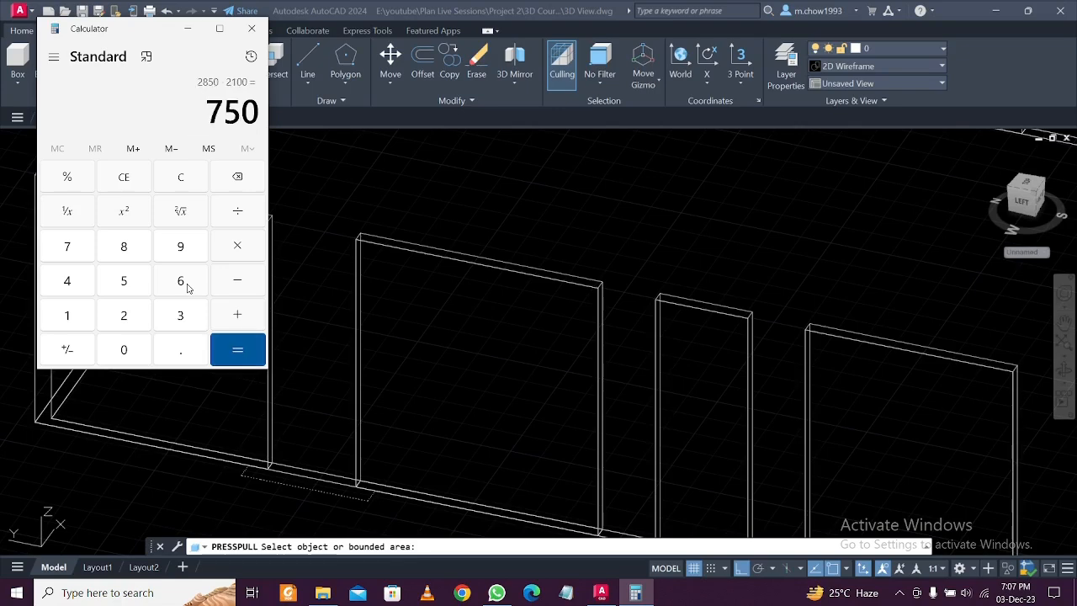
pyautogui.click(193, 37)
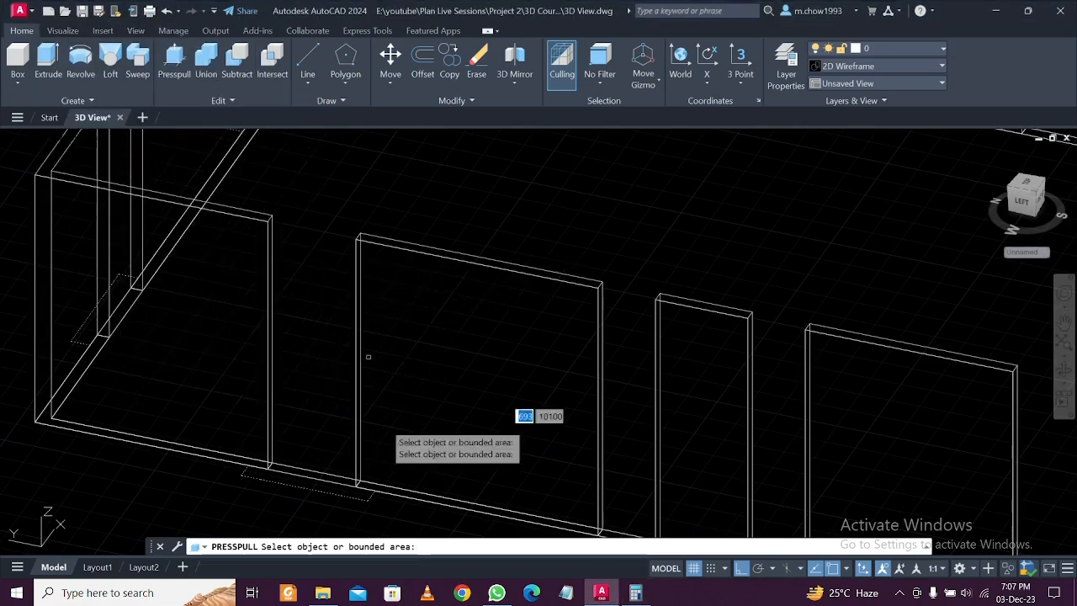
# Presspull the wall area inside the first window opening on the left long side to a height of 750
pyautogui.scroll(5, 332, 446)
pyautogui.click(332, 473)
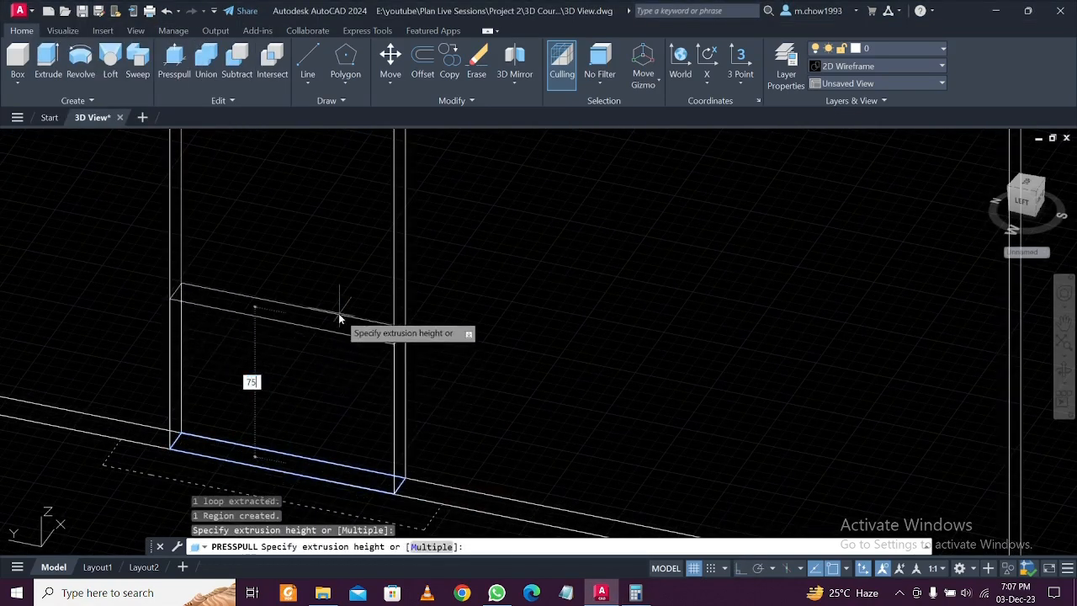
pyautogui.write('750')
pyautogui.press('Return')
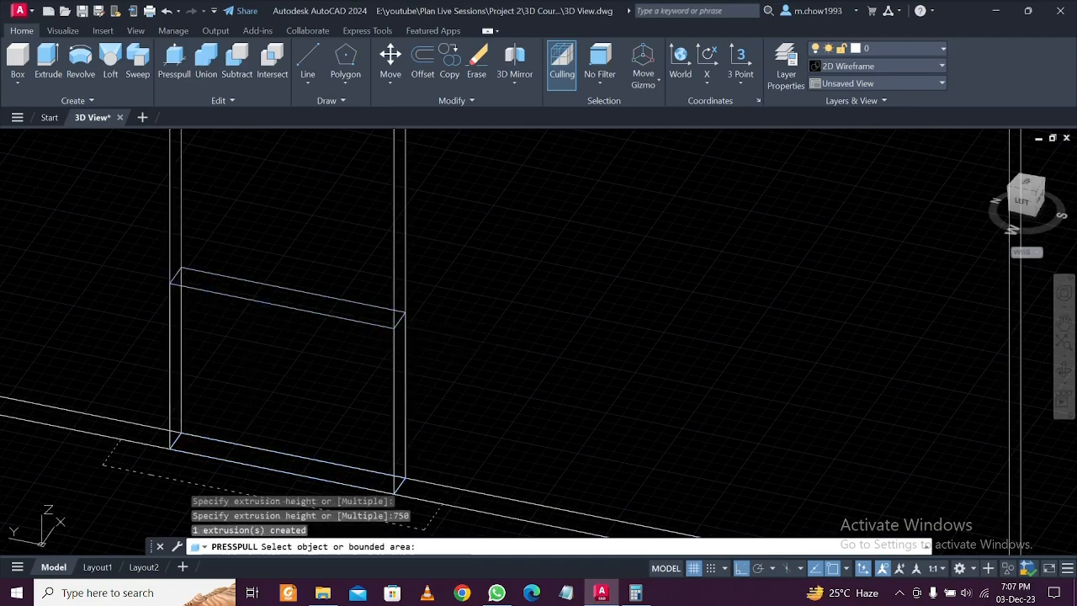
pyautogui.press('Escape')
# Copy the 750-high block from its upper corner to the top corner of the same window opening, forming a lintel
pyautogui.click(322, 261)
pyautogui.click(259, 320)
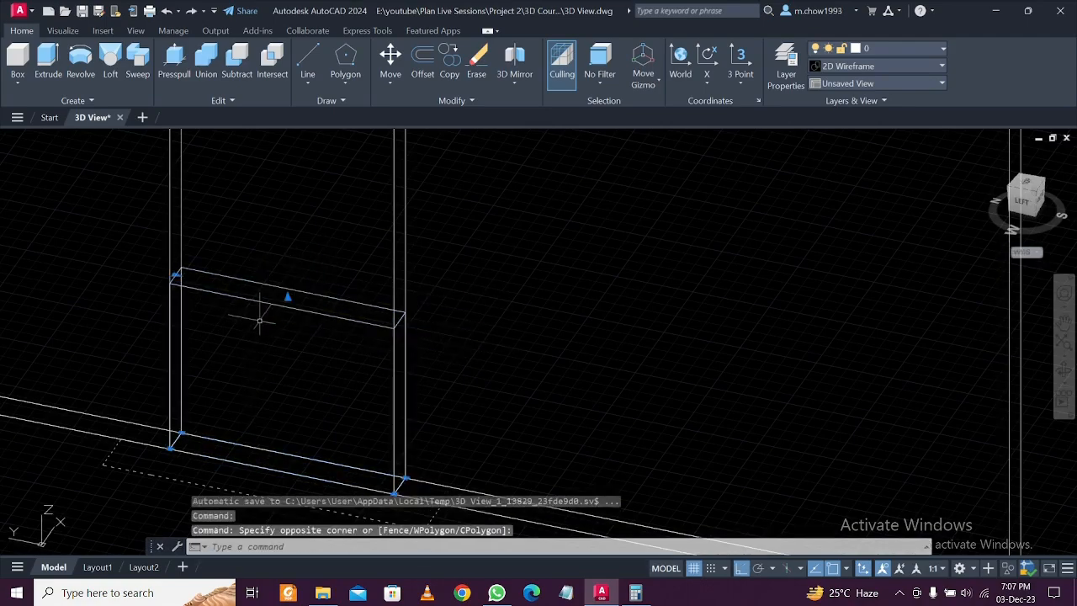
pyautogui.scroll(-2, 266, 271)
pyautogui.write('c')
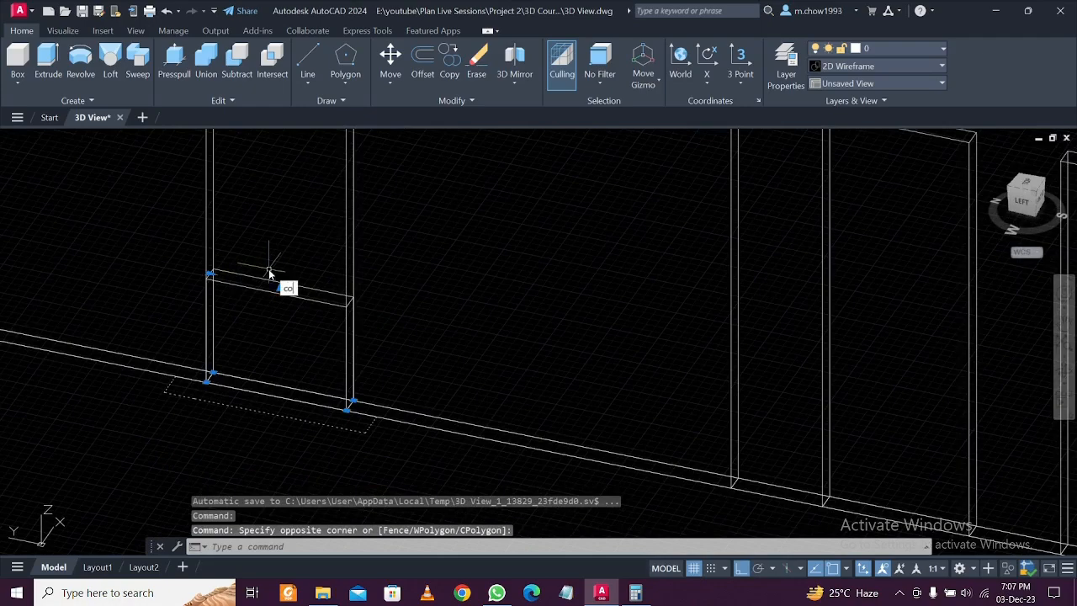
pyautogui.write('o')
pyautogui.press('Return')
pyautogui.scroll(4, 218, 277)
pyautogui.click(193, 244)
pyautogui.scroll(-5, 193, 245)
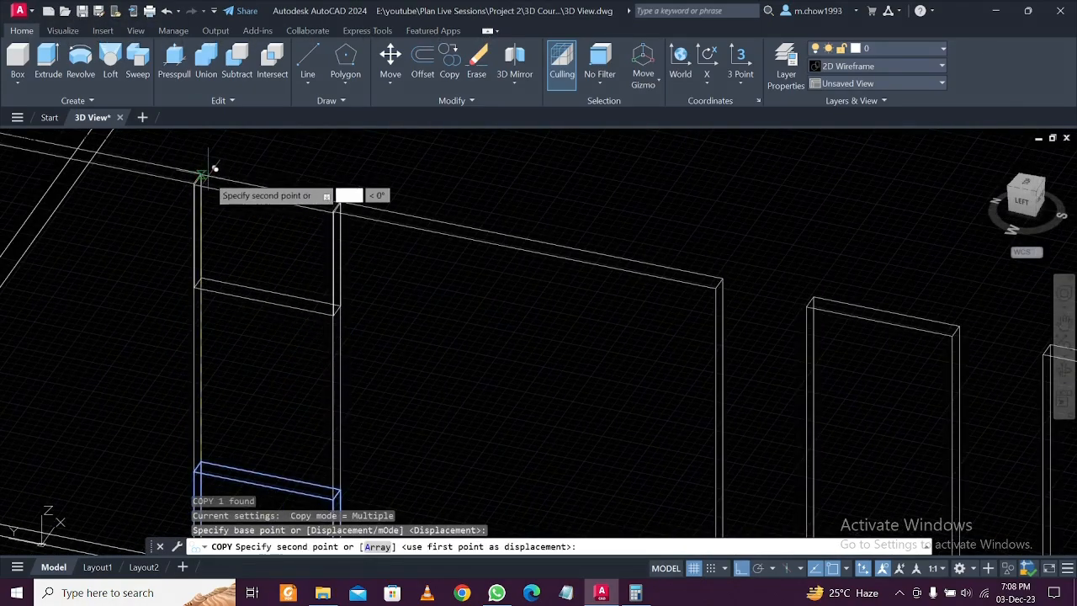
pyautogui.click(214, 168)
pyautogui.press('Escape')
pyautogui.scroll(-3, 286, 304)
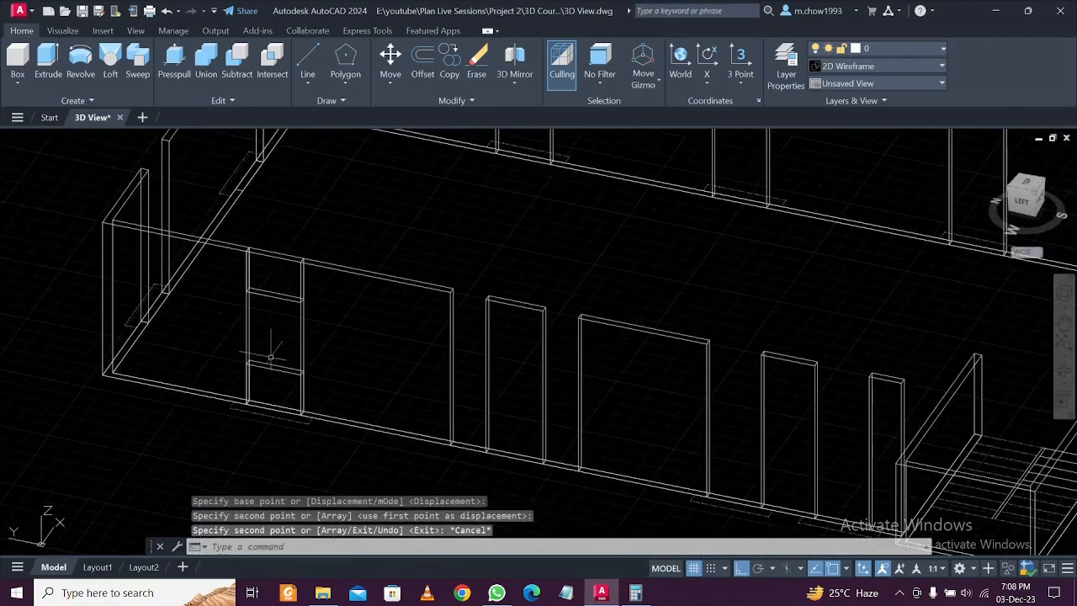
# Select the lower block in the window opening, compute 1000 − 750 in Calculator, return to the drawing and clear the selection
pyautogui.scroll(1, 295, 307)
pyautogui.moveTo(264, 372); pyautogui.dragTo(278, 339, button='middle')
pyautogui.scroll(-1, 279, 357)
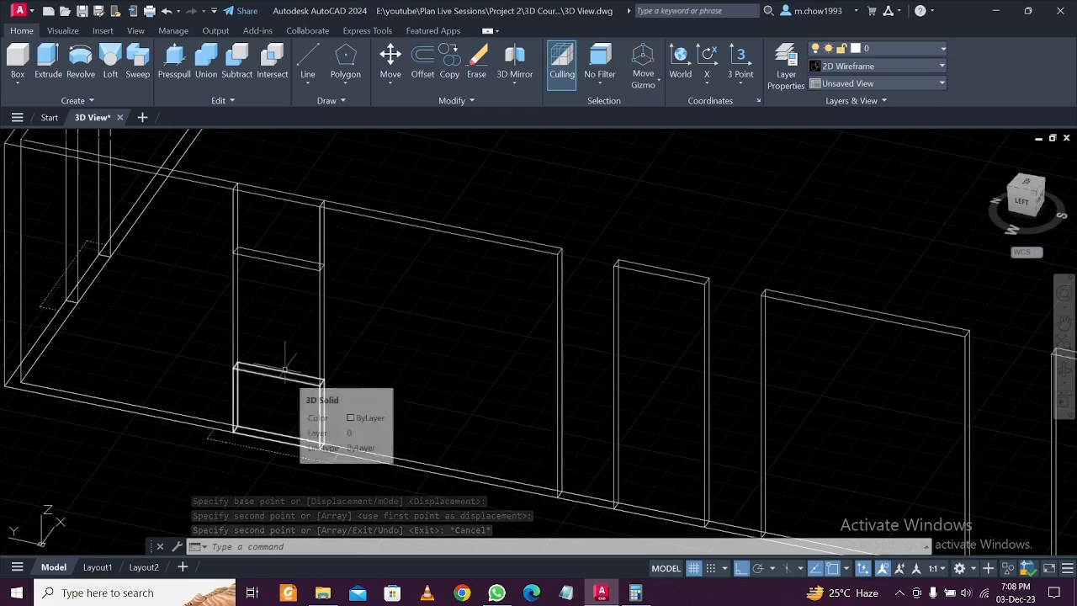
pyautogui.scroll(2, 294, 357)
pyautogui.click(294, 357)
pyautogui.click(252, 399)
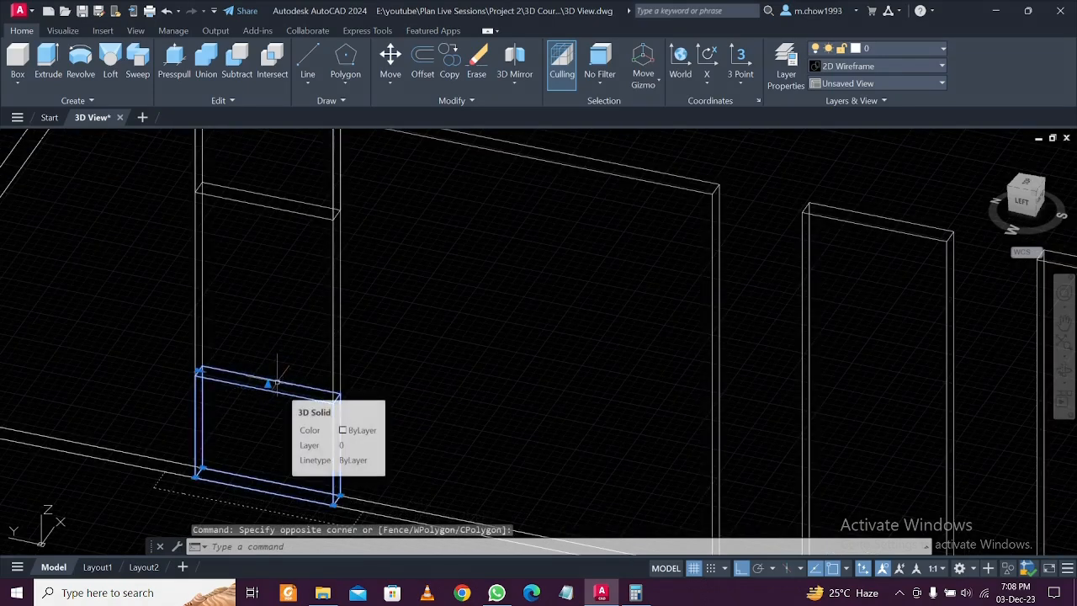
pyautogui.click(639, 594)
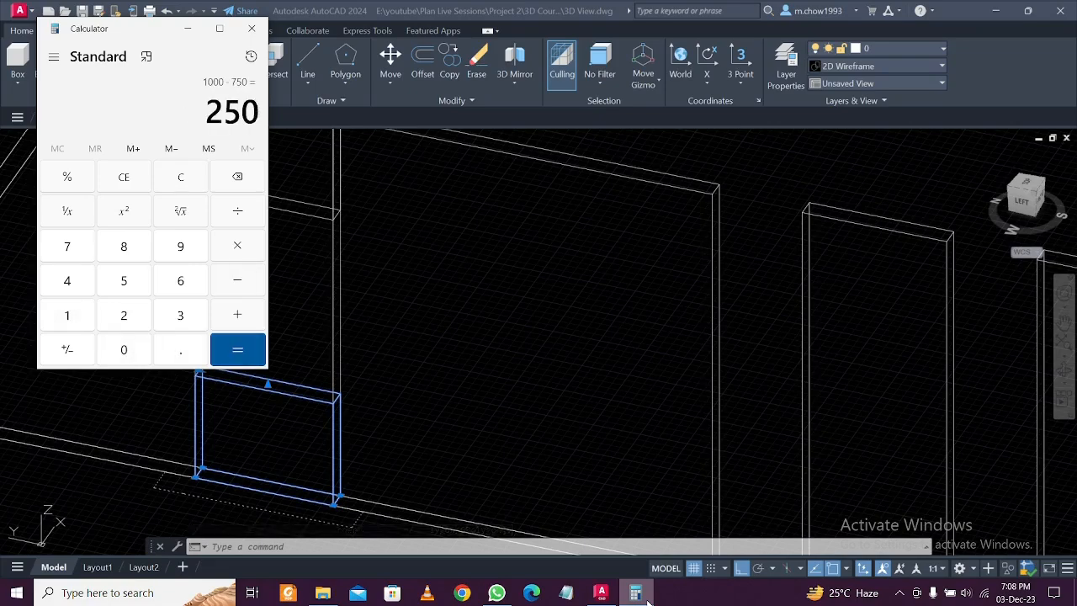
pyautogui.click(188, 29)
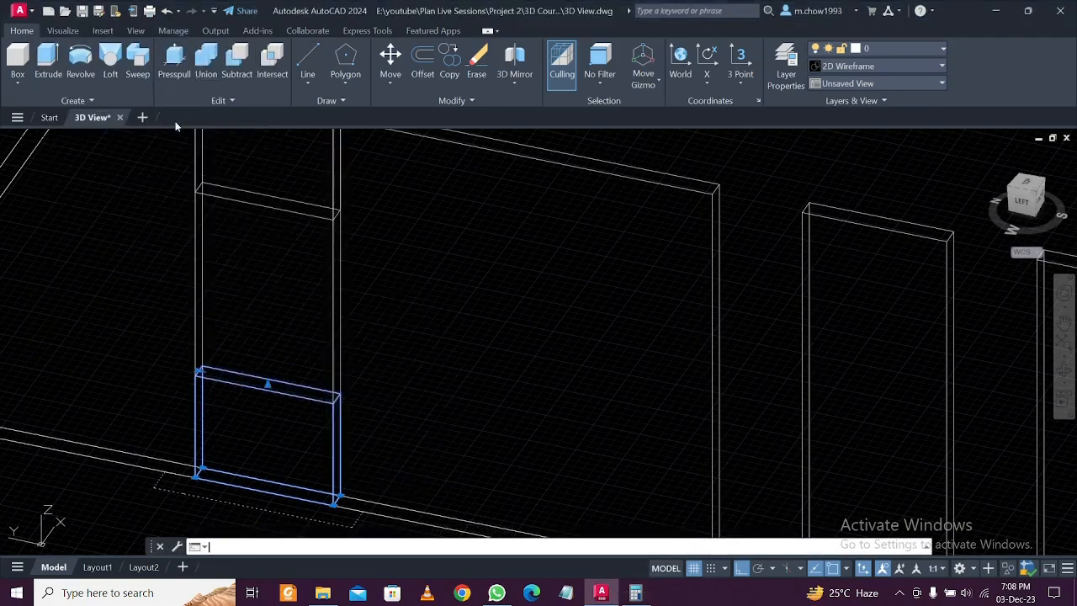
pyautogui.click(233, 145)
pyautogui.press('Escape')
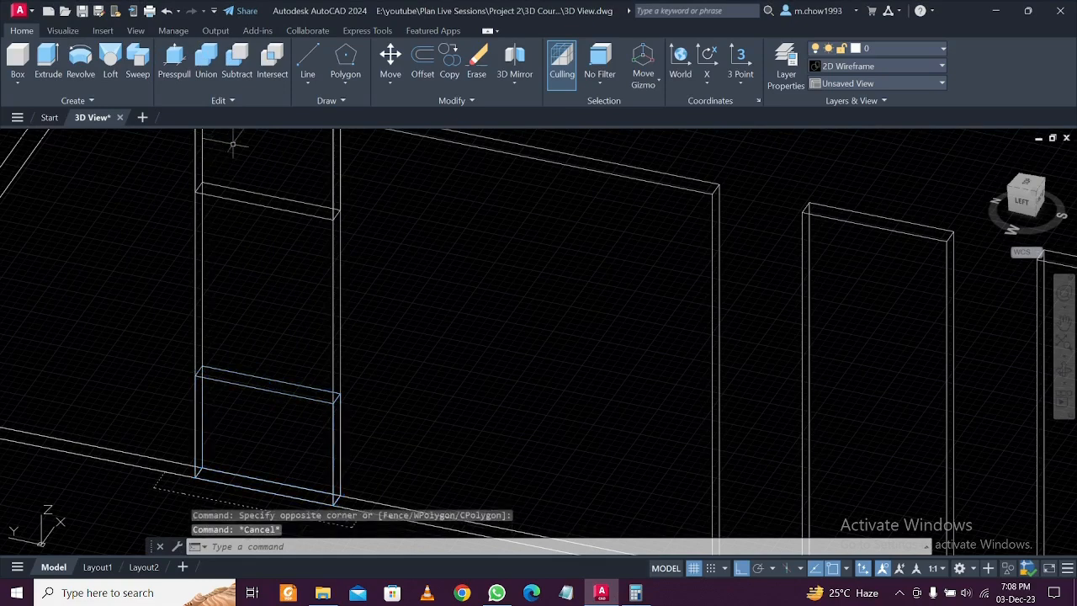
# Presspull the top face of the lower block in the window opening upward by 250
pyautogui.click(175, 63)
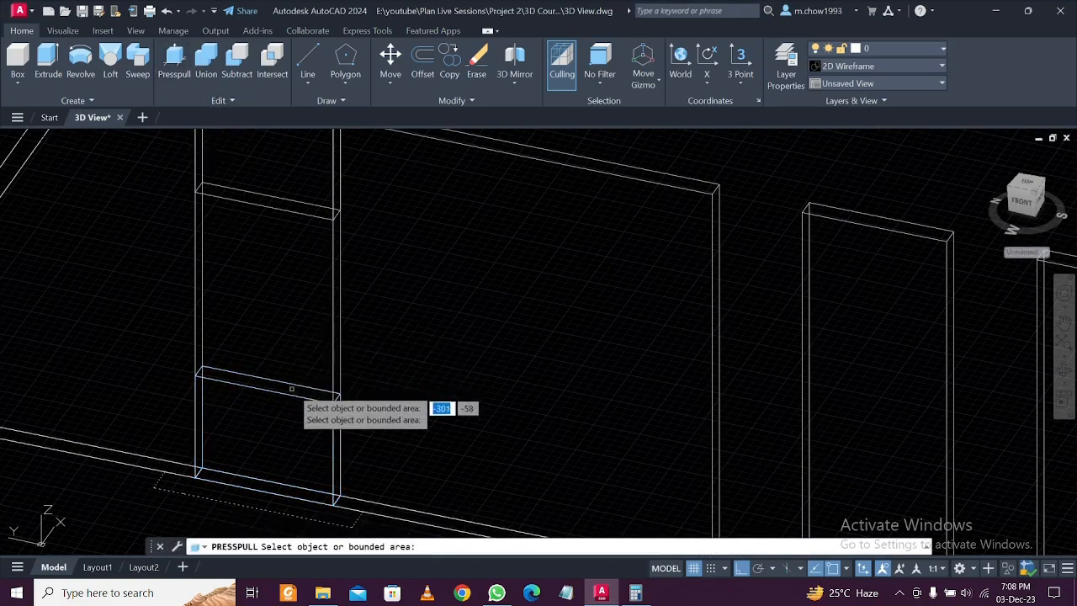
pyautogui.click(291, 386)
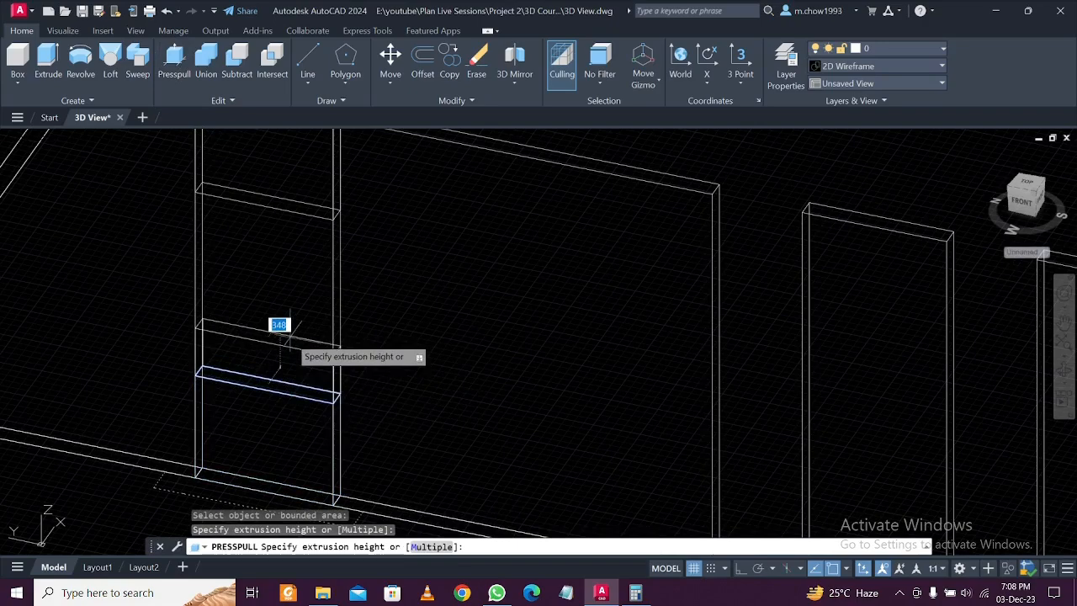
pyautogui.press('Return')
pyautogui.press('Return')
pyautogui.press('Escape')
pyautogui.scroll(-5, 316, 287)
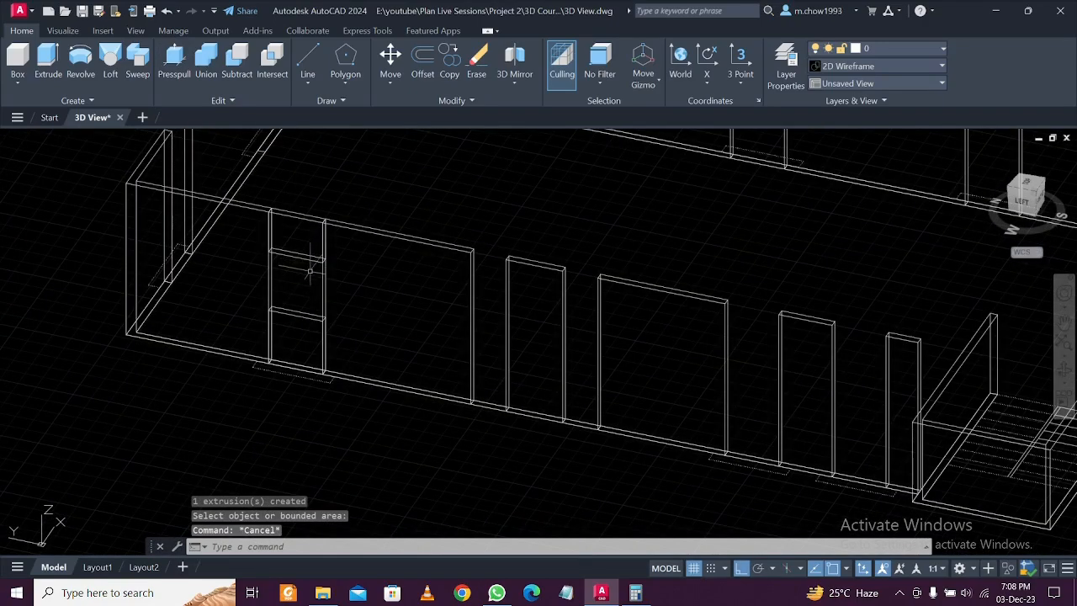
# Copy the sill and lintel blocks from the first window's bottom corner to the matching window opening nearer the staircase on the same long wall
pyautogui.scroll(3, 310, 271)
pyautogui.click(296, 225)
pyautogui.click(304, 321)
pyautogui.click(278, 351)
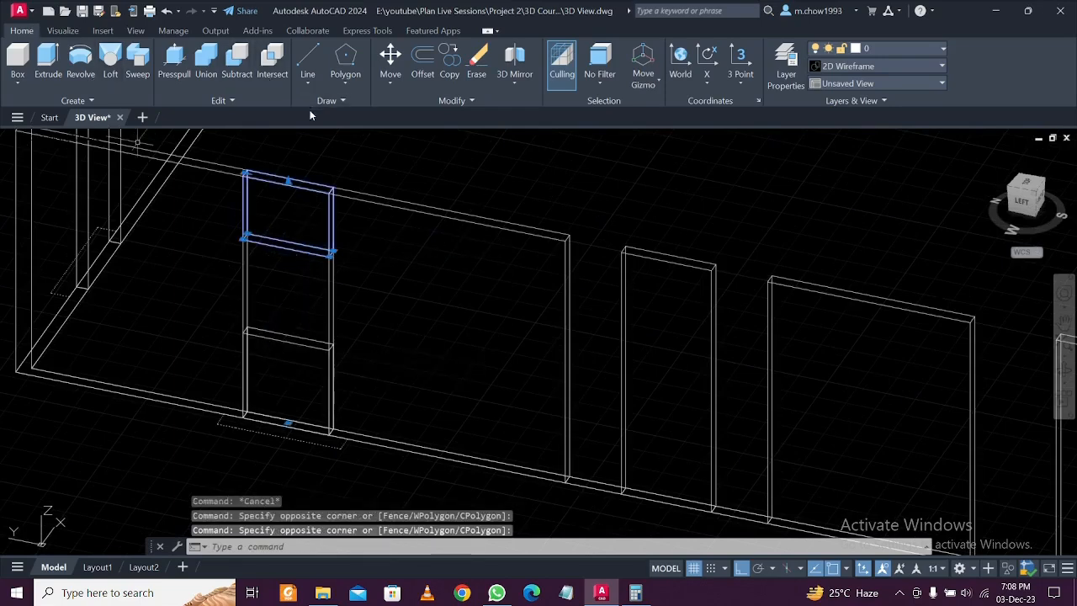
pyautogui.write('co')
pyautogui.press('Return')
pyautogui.scroll(5, 261, 418)
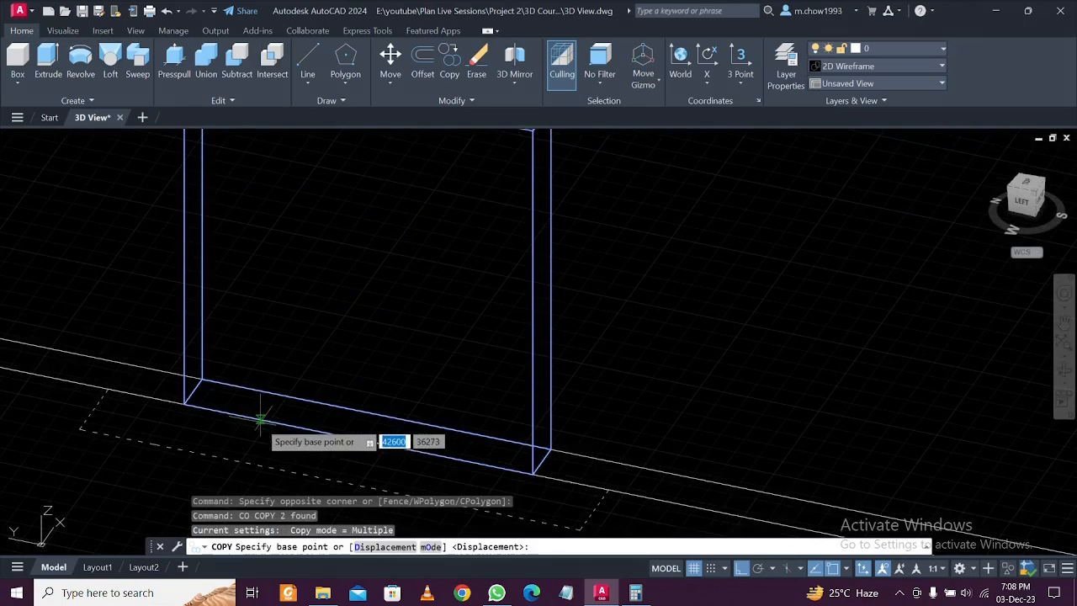
pyautogui.click(184, 405)
pyautogui.scroll(-3, 188, 396)
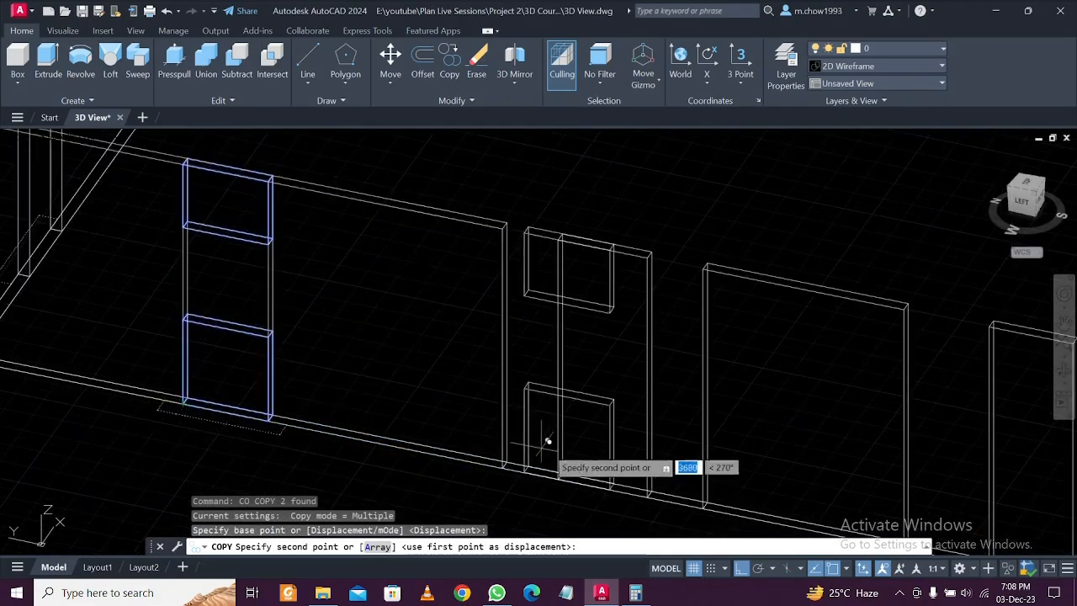
pyautogui.scroll(-3, 543, 429)
pyautogui.scroll(4, 714, 455)
pyautogui.scroll(5, 714, 455)
pyautogui.scroll(-2, 581, 387)
pyautogui.click(551, 429)
pyautogui.scroll(-5, 577, 441)
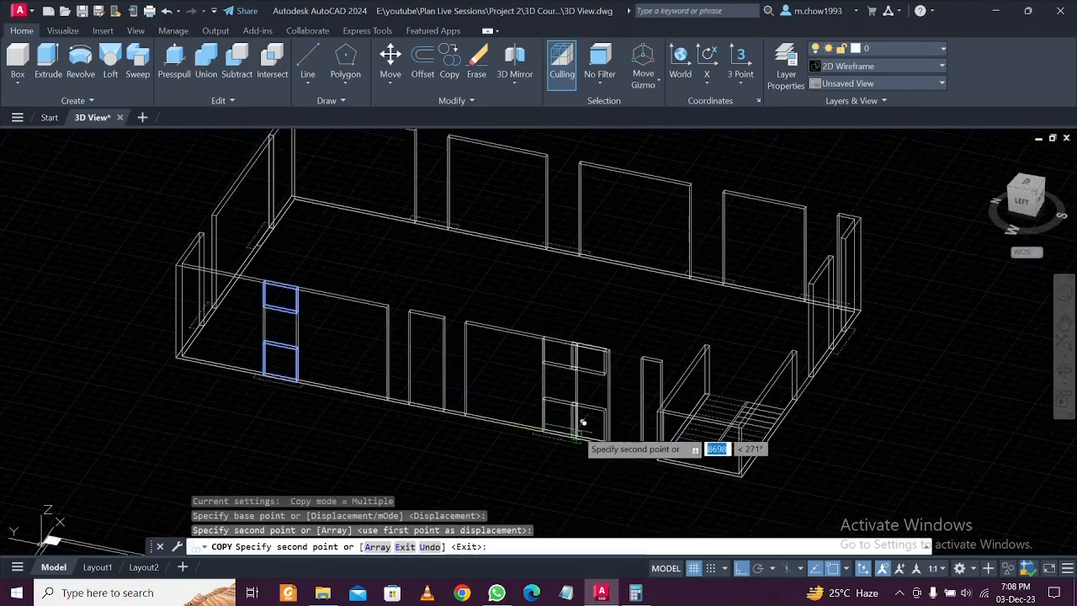
# Place two more copies of the sill and lintel pair along the opposite long wall, then end the Copy command
pyautogui.scroll(6, 589, 228)
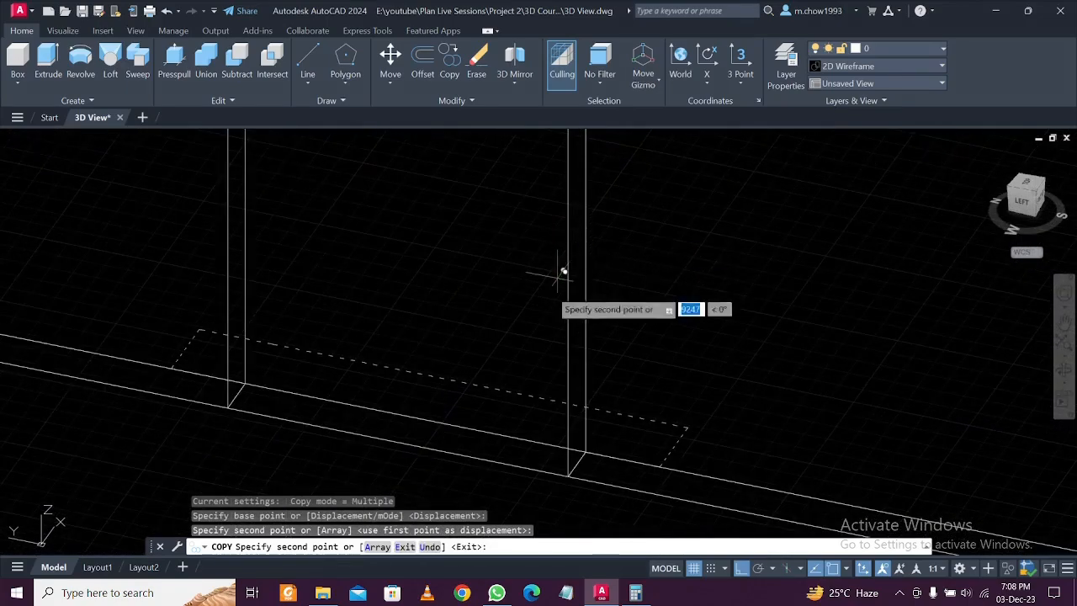
pyautogui.click(486, 301)
pyautogui.scroll(6, 421, 353)
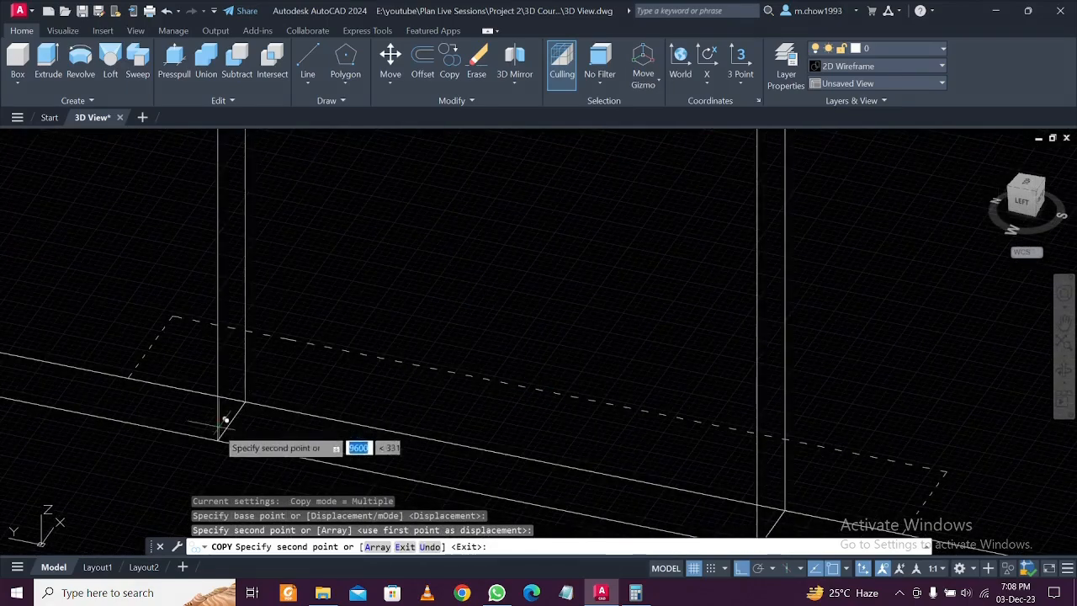
pyautogui.scroll(-6, 433, 396)
pyautogui.scroll(7, 413, 392)
pyautogui.scroll(-3, 338, 337)
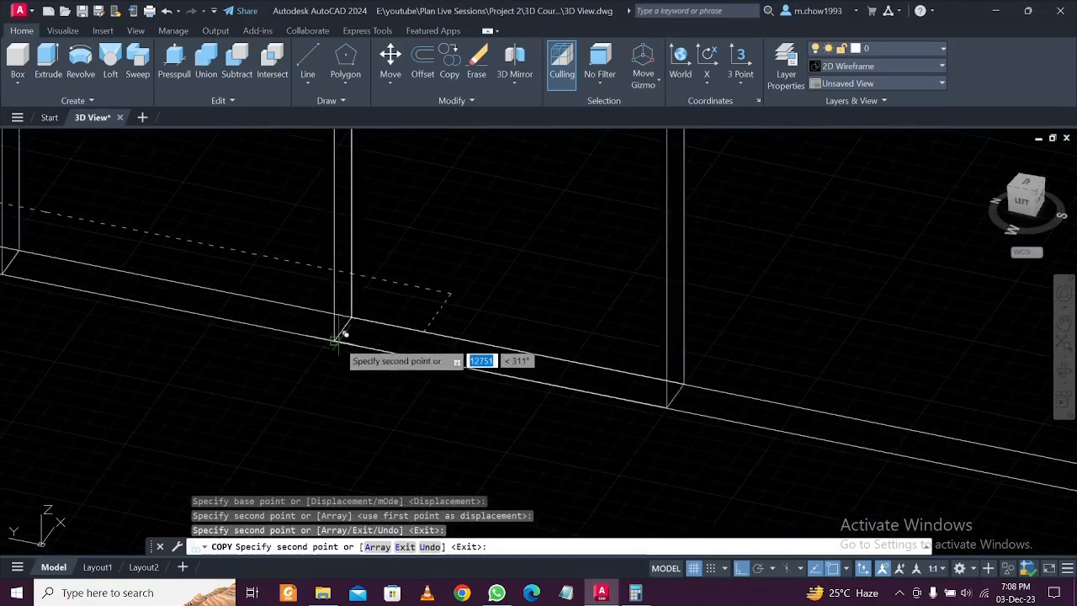
pyautogui.click(343, 334)
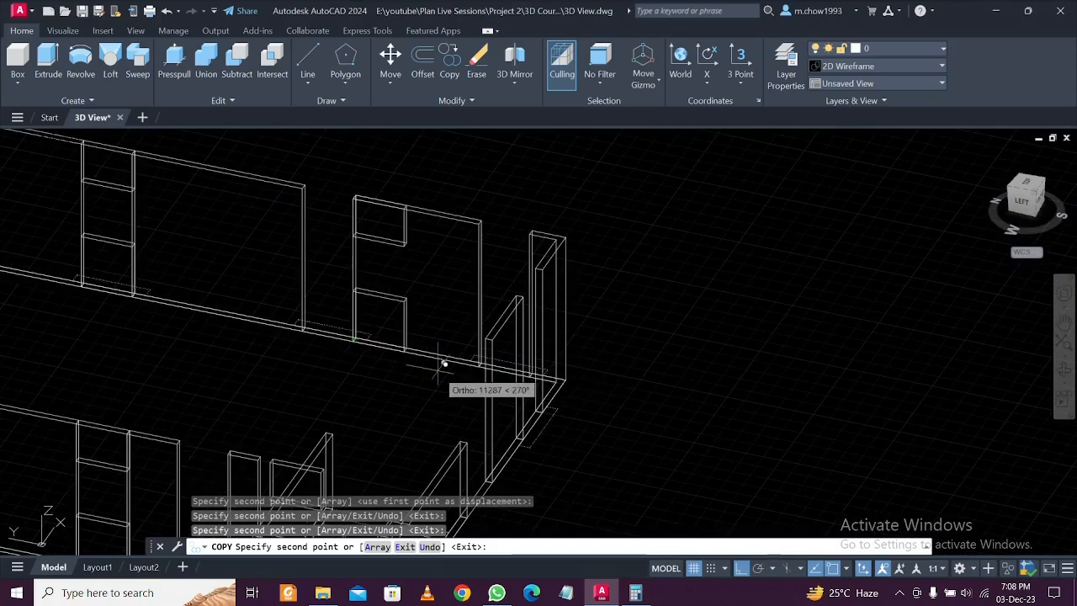
pyautogui.scroll(-5, 425, 382)
pyautogui.scroll(8, 383, 349)
pyautogui.scroll(-2, 409, 350)
pyautogui.moveTo(409, 349); pyautogui.dragTo(665, 496, button='middle')
pyautogui.press('Escape')
# Move the misplaced sill and lintel pair on the opposite long wall into the adjacent window opening, using its bottom corner as base point
pyautogui.click(819, 395)
pyautogui.click(800, 256)
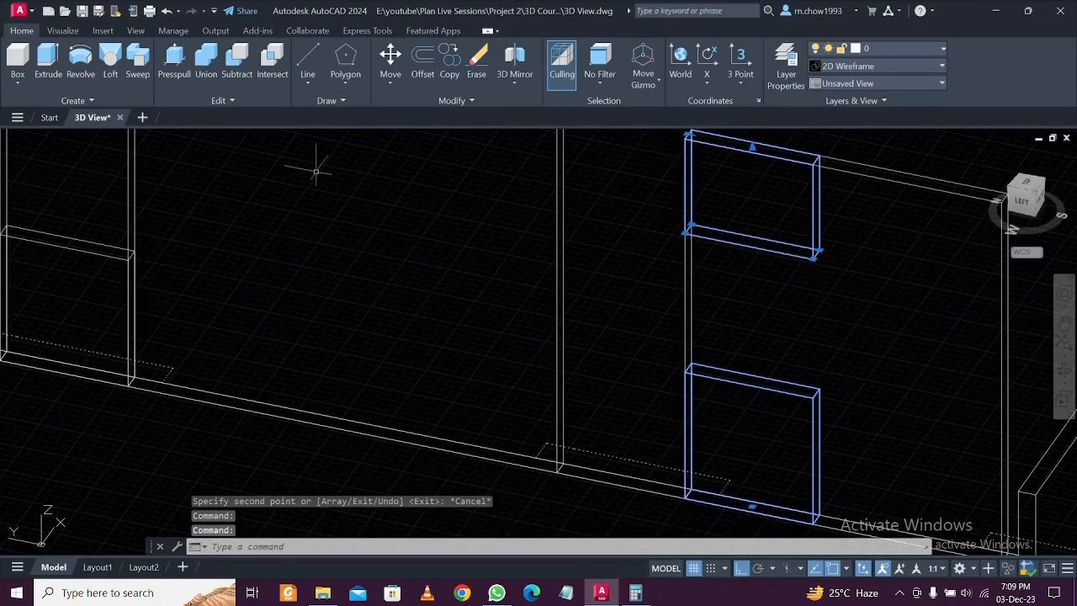
pyautogui.write('m')
pyautogui.press('Return')
pyautogui.click(685, 497)
pyautogui.scroll(3, 570, 457)
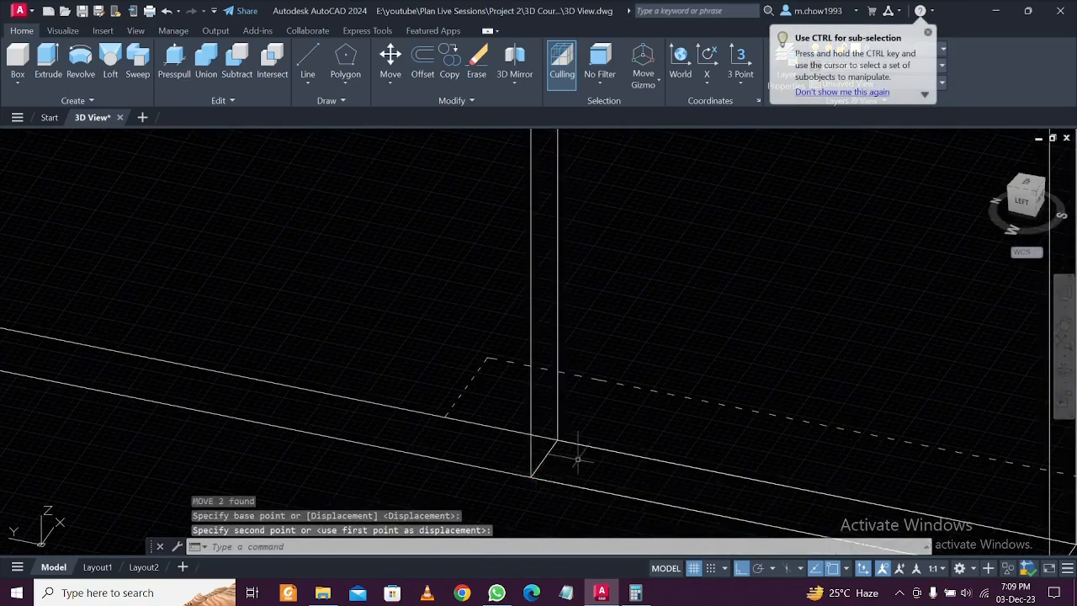
pyautogui.scroll(-8, 572, 456)
# Copy a sill and lintel pair on the opposite long wall from its bottom corner into that wall's remaining window opening
pyautogui.click(631, 424)
pyautogui.click(608, 362)
pyautogui.click(620, 349)
pyautogui.click(593, 291)
pyautogui.scroll(-4, 589, 309)
pyautogui.moveTo(555, 320); pyautogui.dragTo(608, 343, button='middle')
pyautogui.write('co')
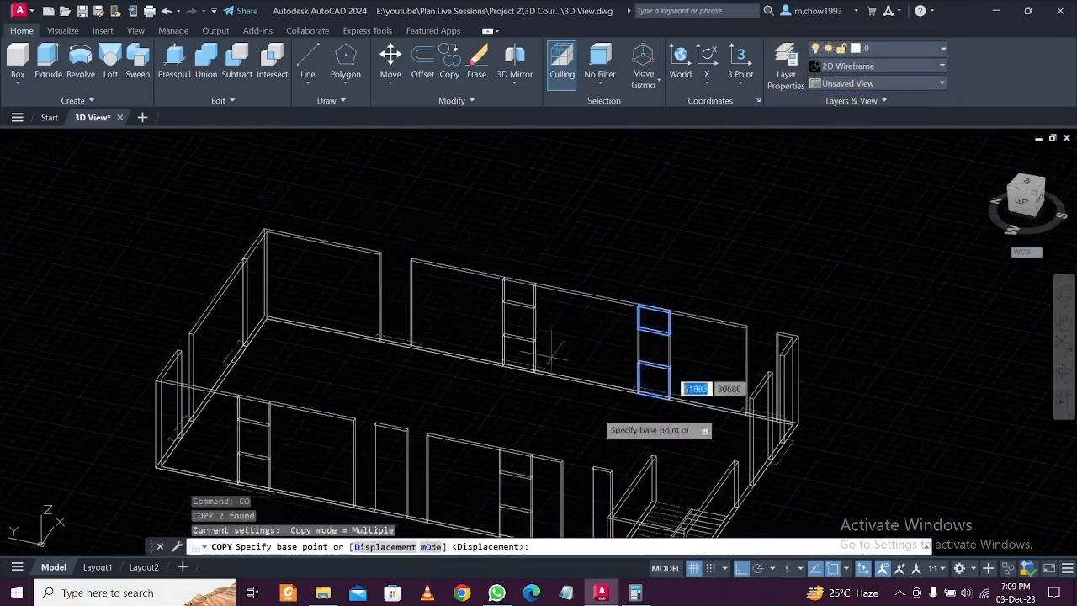
pyautogui.scroll(5, 653, 400)
pyautogui.click(497, 305)
pyautogui.scroll(-5, 501, 307)
pyautogui.moveTo(209, 253); pyautogui.dragTo(348, 311, button='middle')
pyautogui.scroll(6, 371, 313)
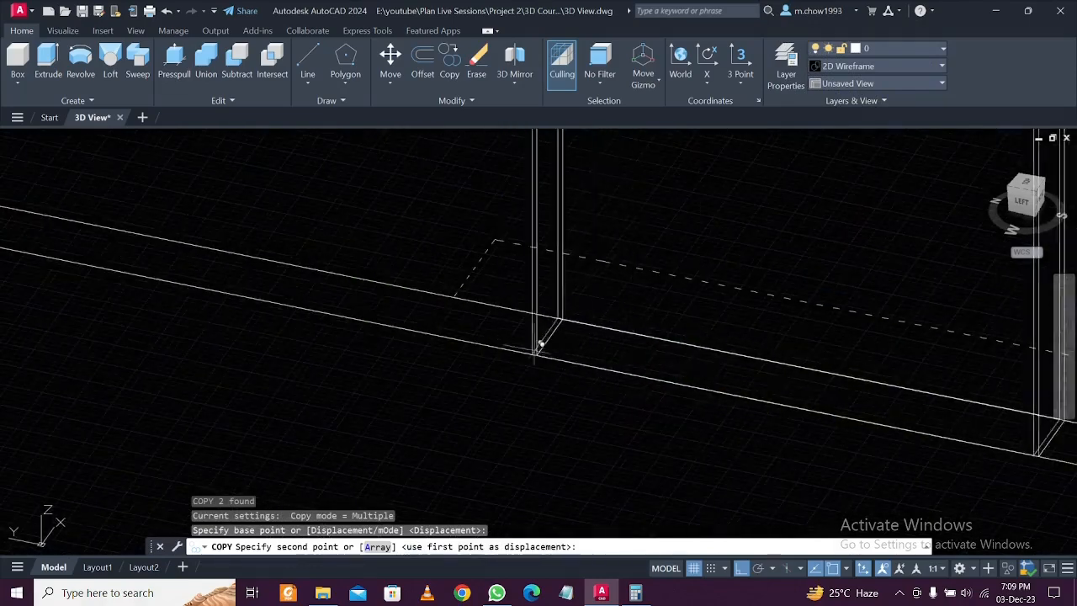
pyautogui.click(571, 352)
pyautogui.scroll(-6, 580, 370)
pyautogui.press('Escape')
# Presspull the wall area inside the window opening on the back short wall to a height of 750
pyautogui.scroll(2, 581, 370)
pyautogui.scroll(4, 758, 320)
pyautogui.scroll(-4, 783, 304)
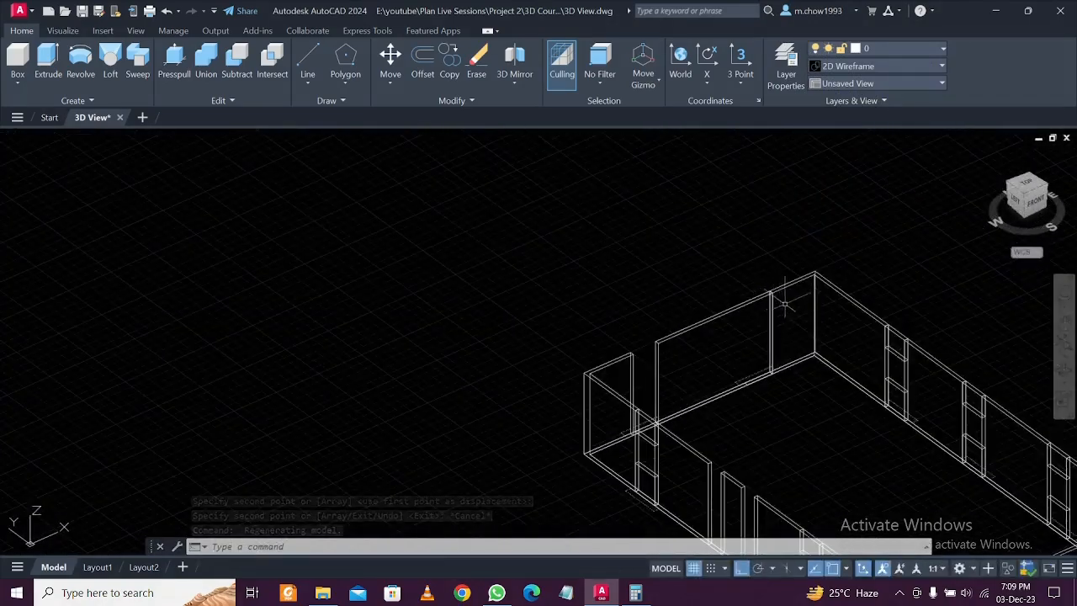
pyautogui.keyDown('shift'); pyautogui.moveTo(664, 394); pyautogui.dragTo(677, 406, button='middle'); pyautogui.keyUp('shift')
pyautogui.keyDown('shift'); pyautogui.moveTo(825, 428); pyautogui.dragTo(771, 438, button='middle'); pyautogui.keyUp('shift')
pyautogui.scroll(4, 655, 388)
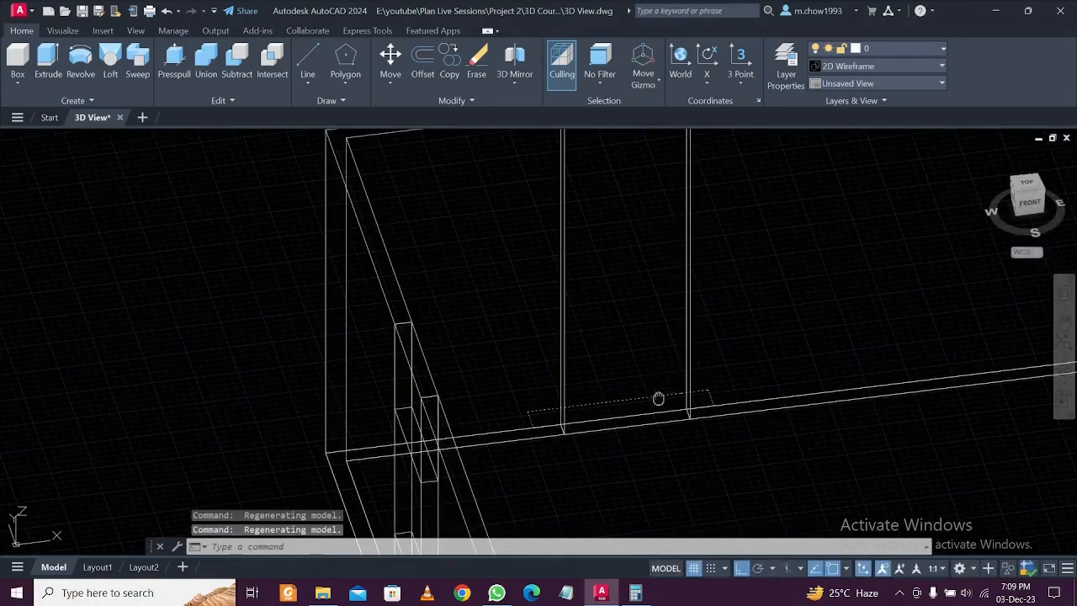
pyautogui.moveTo(658, 397); pyautogui.dragTo(664, 423, button='middle')
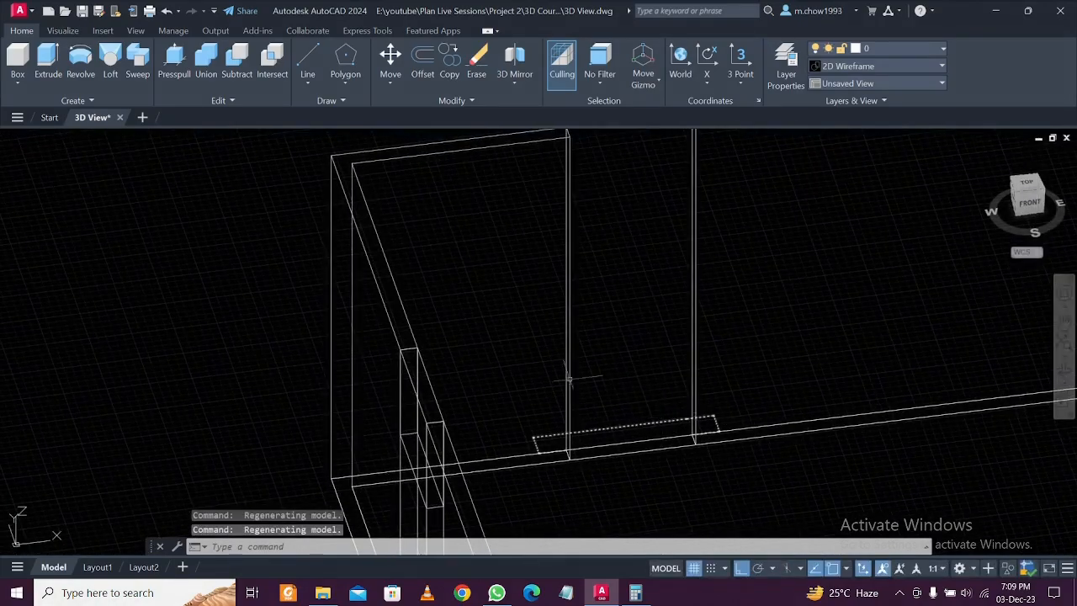
pyautogui.click(174, 65)
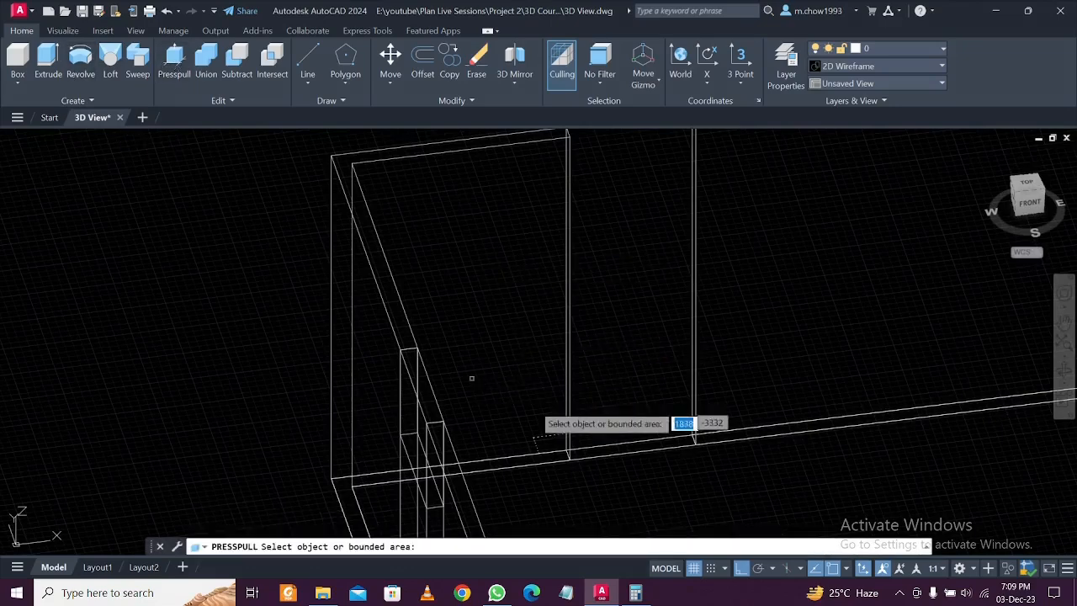
pyautogui.click(627, 445)
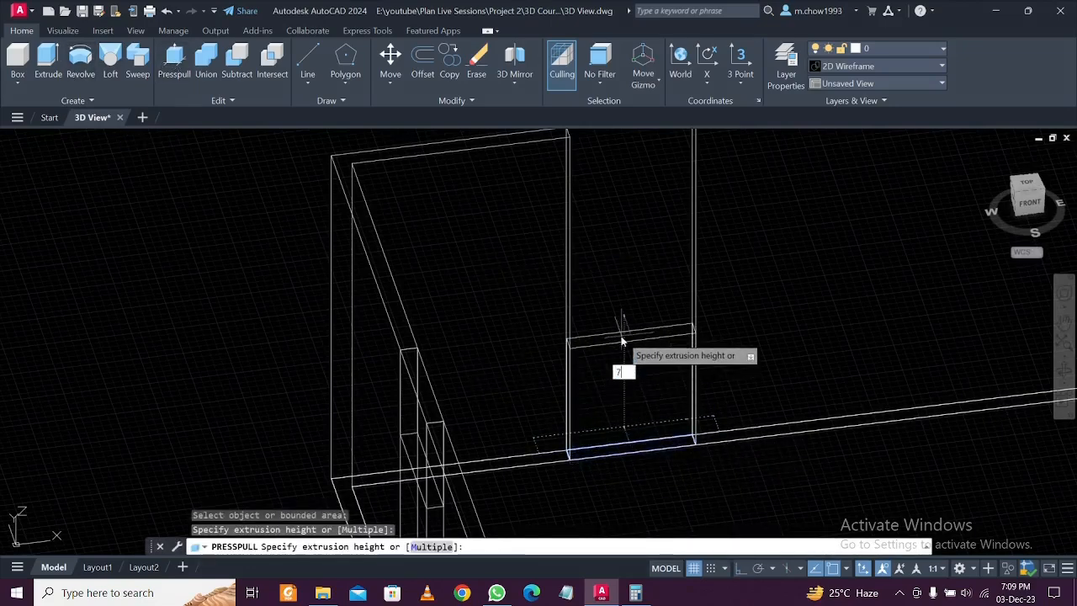
pyautogui.press('Return')
pyautogui.press('Return')
# Copy the new block from its upper corner to the top corner of the back short wall's window opening, forming a lintel
pyautogui.click(673, 380)
pyautogui.click(639, 343)
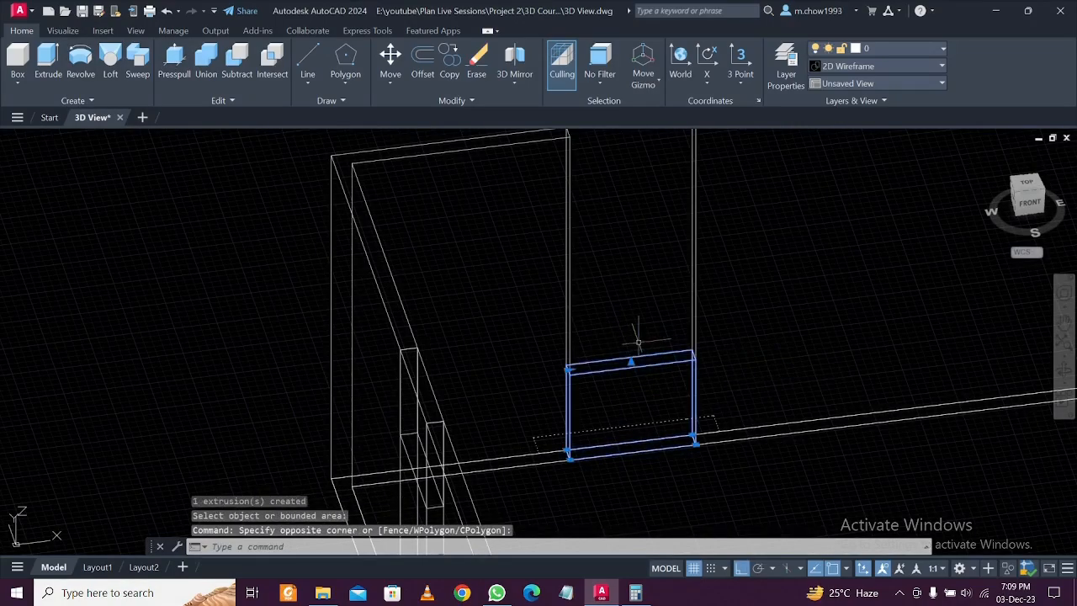
pyautogui.write('co')
pyautogui.press('Return')
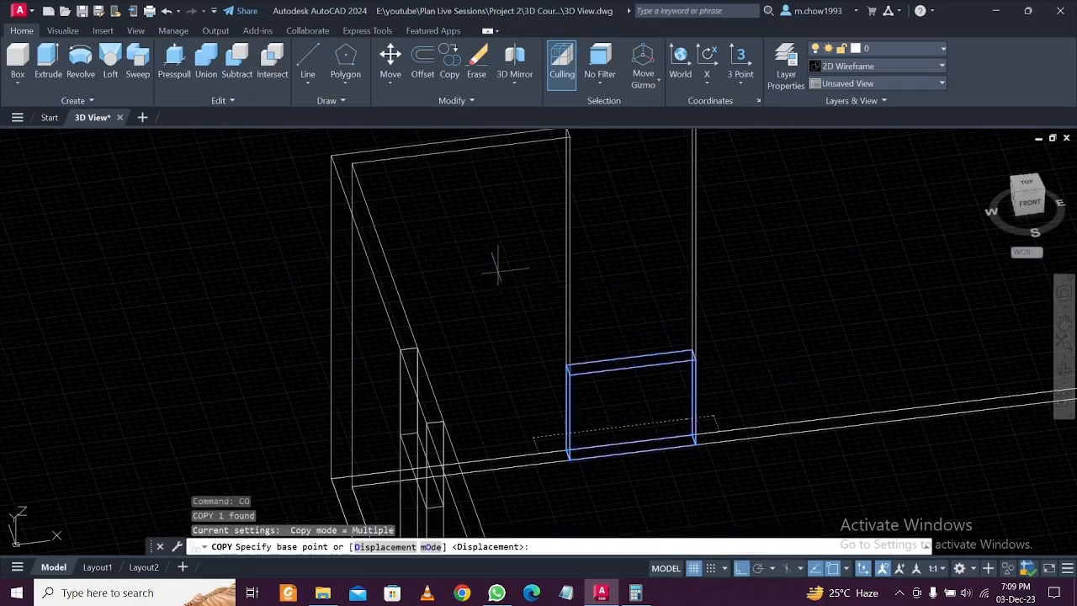
pyautogui.scroll(5, 698, 382)
pyautogui.click(667, 301)
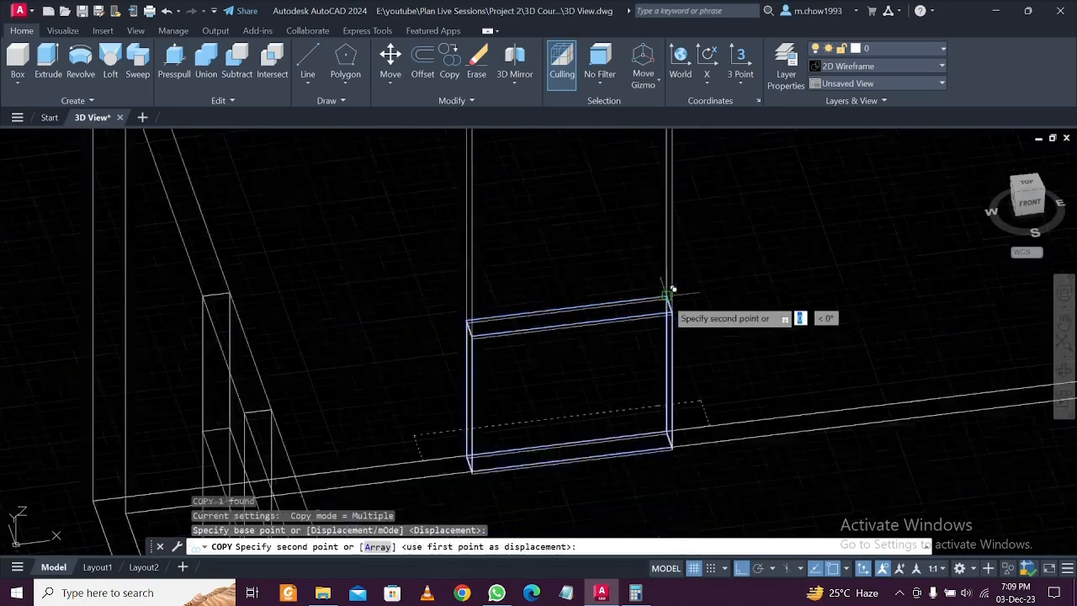
pyautogui.scroll(-4, 669, 370)
pyautogui.scroll(2, 663, 277)
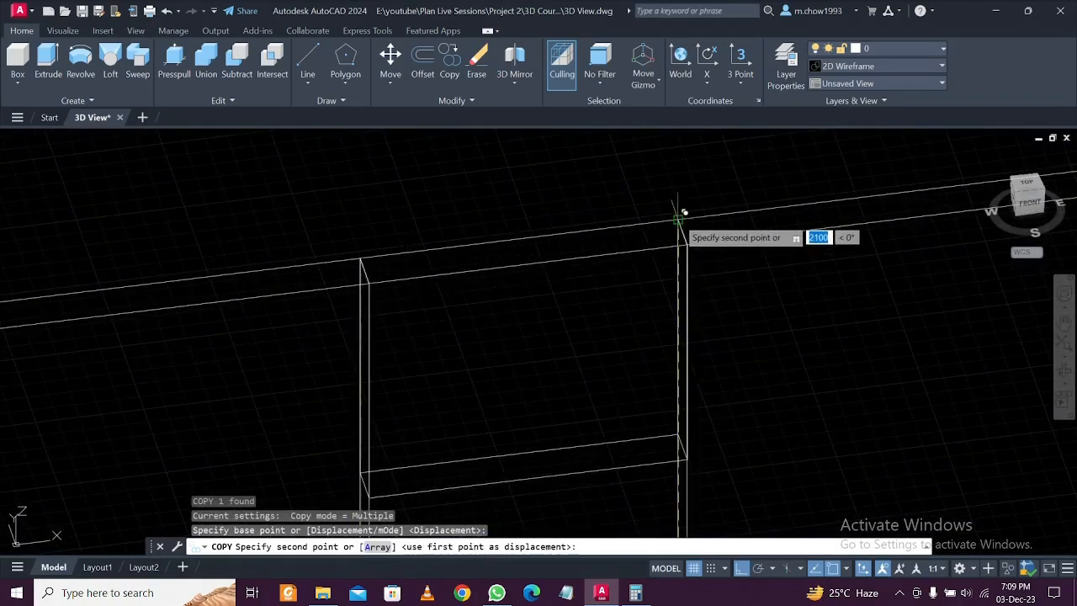
pyautogui.click(678, 215)
pyautogui.press('Escape')
pyautogui.scroll(-4, 630, 219)
pyautogui.moveTo(462, 291); pyautogui.dragTo(451, 182, button='middle')
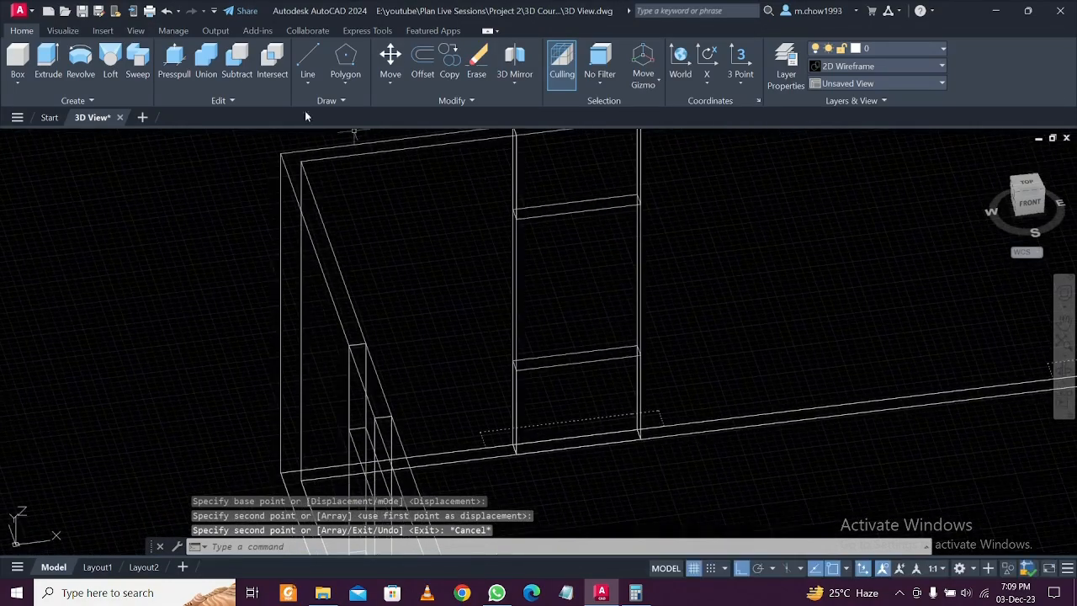
# Presspull the top face of the lower block in the back short wall's window opening upward by 250
pyautogui.hotkey('ctrl', 'shift', 'e')
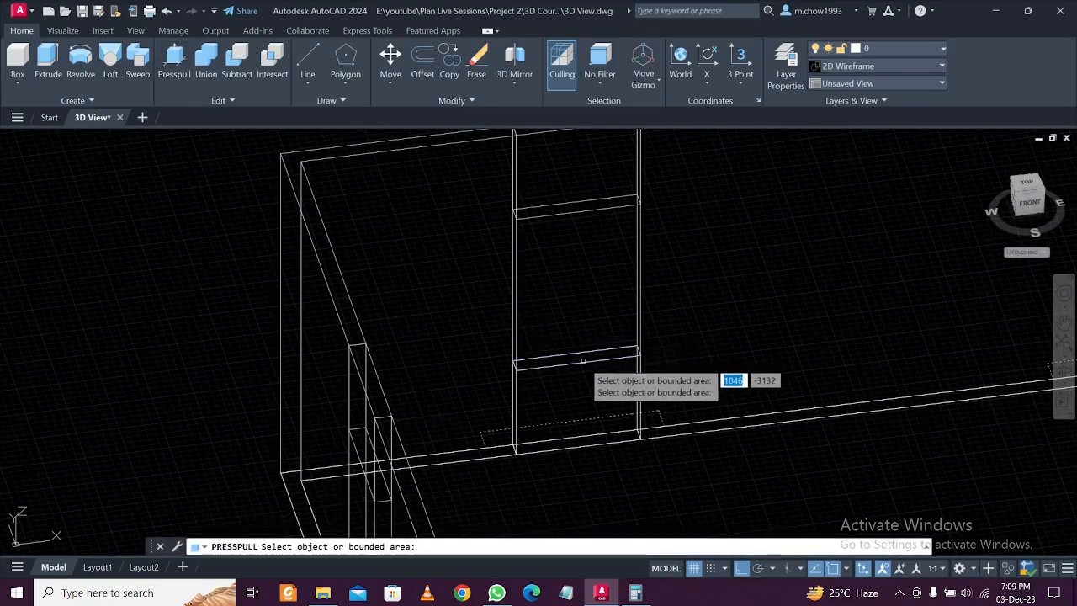
pyautogui.scroll(4, 580, 354)
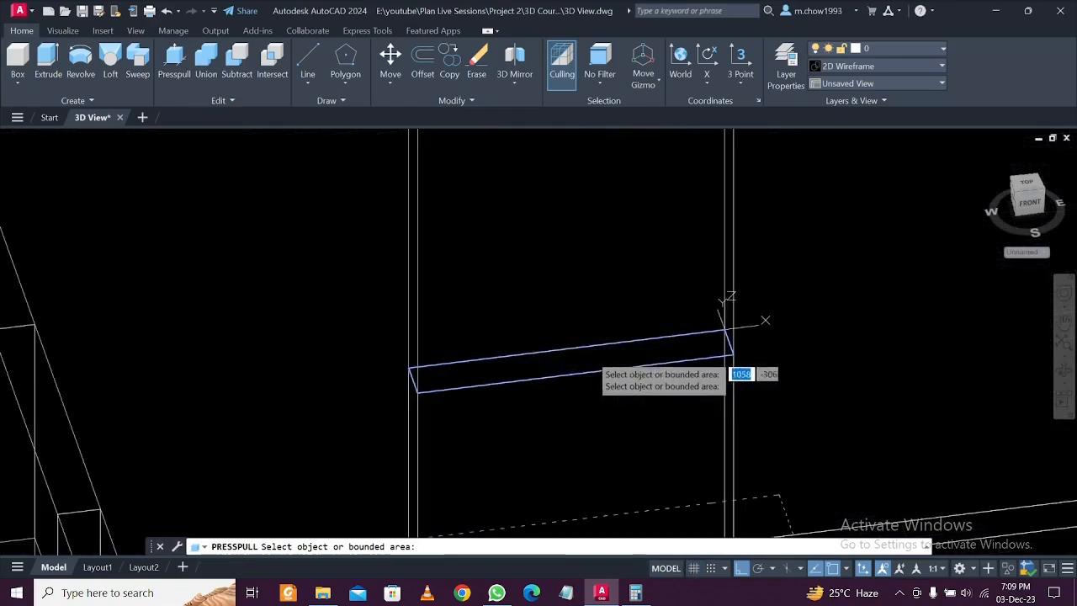
pyautogui.click(601, 351)
pyautogui.write('25')
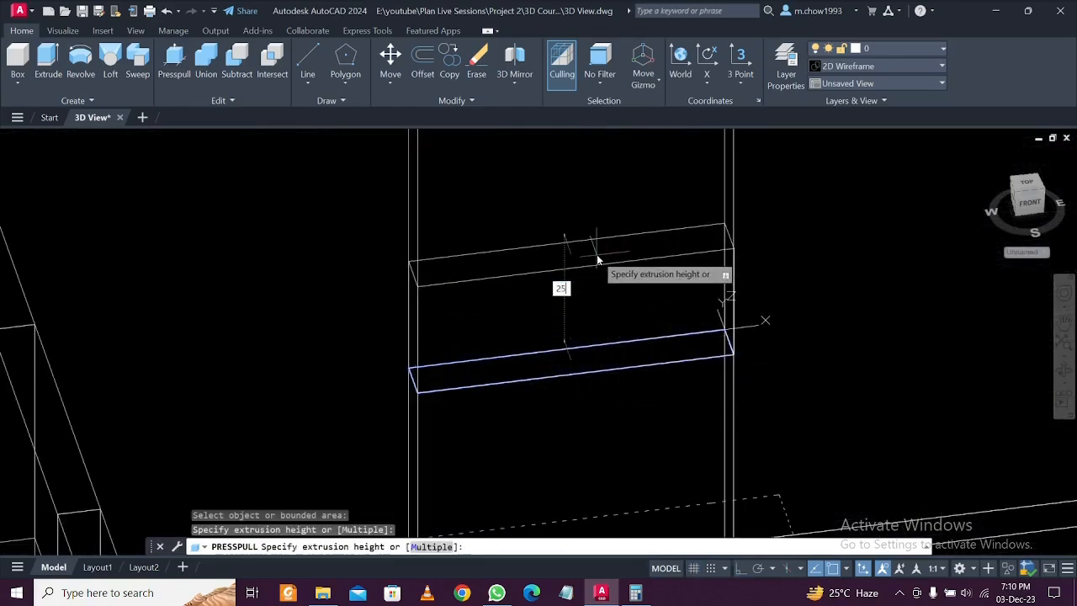
pyautogui.write('0')
pyautogui.press('Return')
pyautogui.scroll(-4, 594, 286)
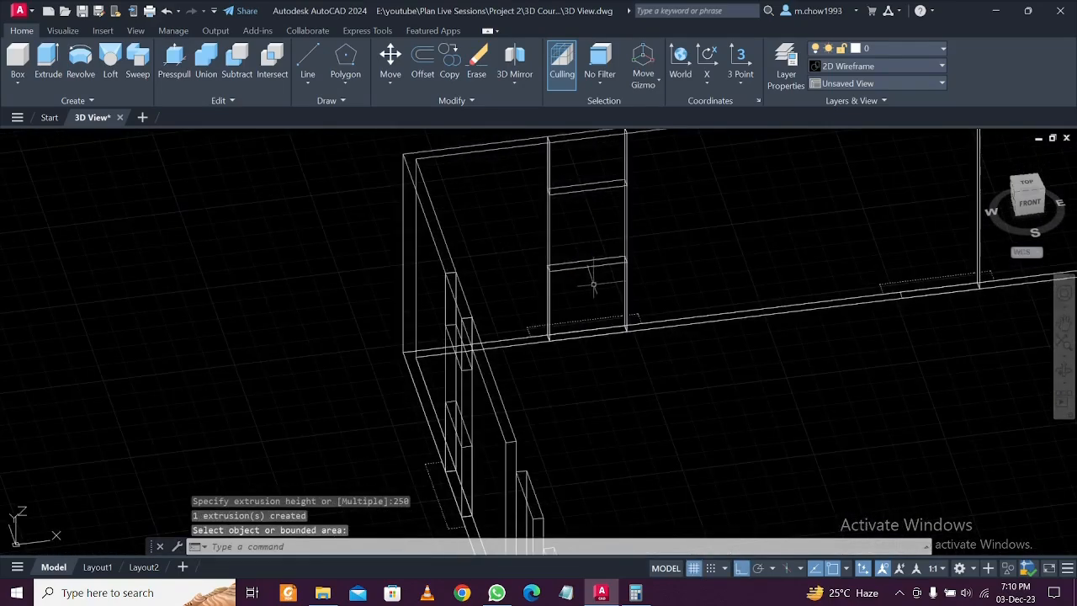
# Copy the back short wall's sill and lintel pair from its bottom corner into the window opening on the staircase-side short wall
pyautogui.scroll(-2, 594, 284)
pyautogui.keyDown('shift'); pyautogui.moveTo(698, 320); pyautogui.dragTo(663, 242, button='middle'); pyautogui.keyUp('shift')
pyautogui.scroll(-2, 643, 285)
pyautogui.keyDown('shift'); pyautogui.moveTo(595, 323); pyautogui.dragTo(620, 328, button='middle'); pyautogui.keyUp('shift')
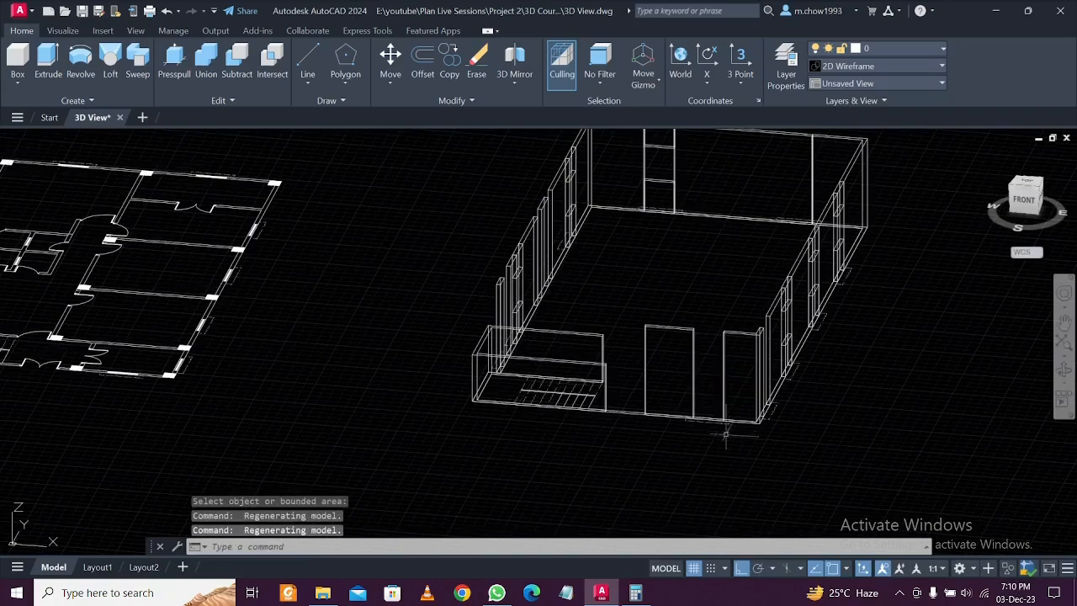
pyautogui.scroll(3, 734, 440)
pyautogui.scroll(-6, 710, 345)
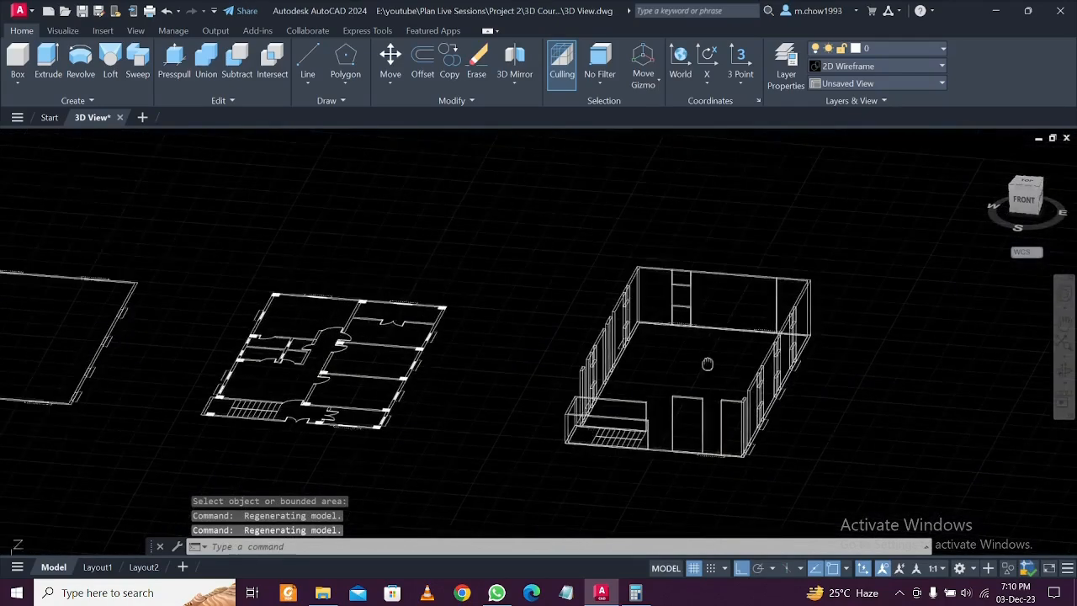
pyautogui.scroll(6, 698, 325)
pyautogui.click(639, 413)
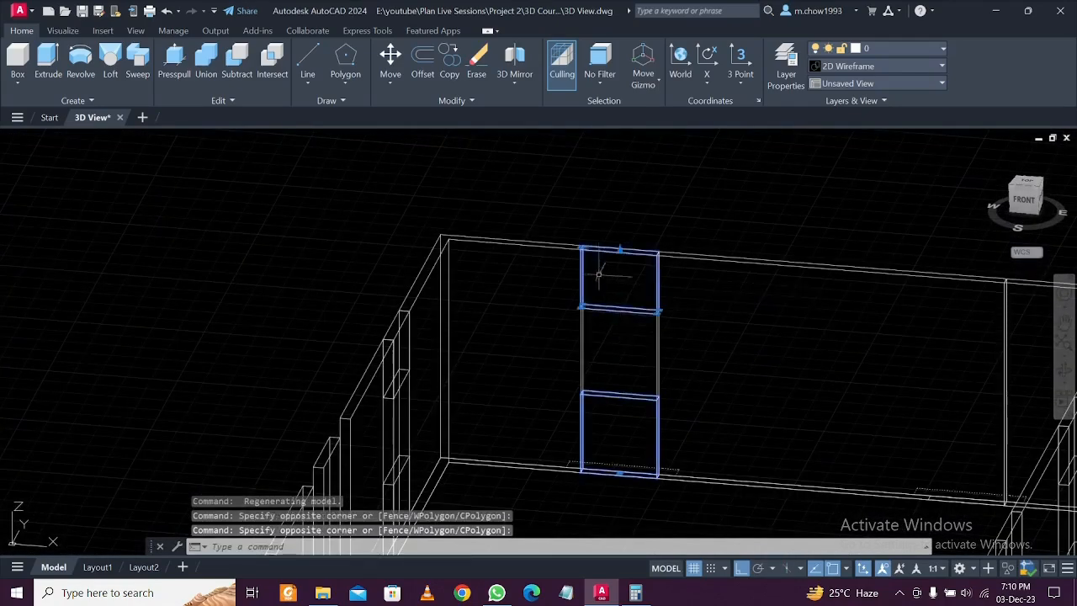
pyautogui.write('co')
pyautogui.press('Return')
pyautogui.scroll(5, 589, 421)
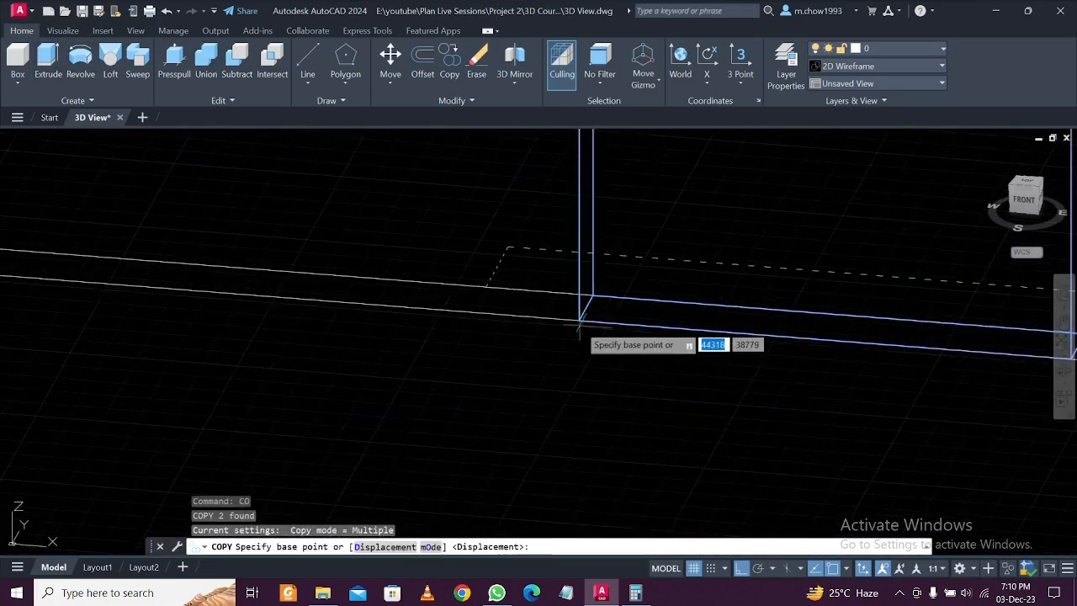
pyautogui.click(579, 321)
pyautogui.scroll(-6, 584, 314)
pyautogui.scroll(6, 605, 409)
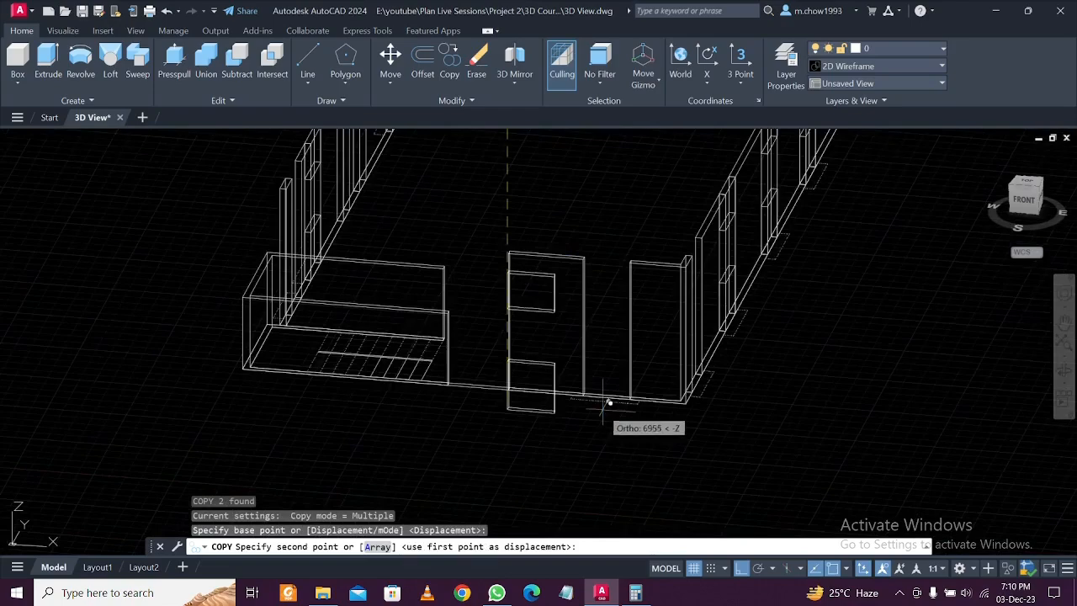
pyautogui.click(451, 264)
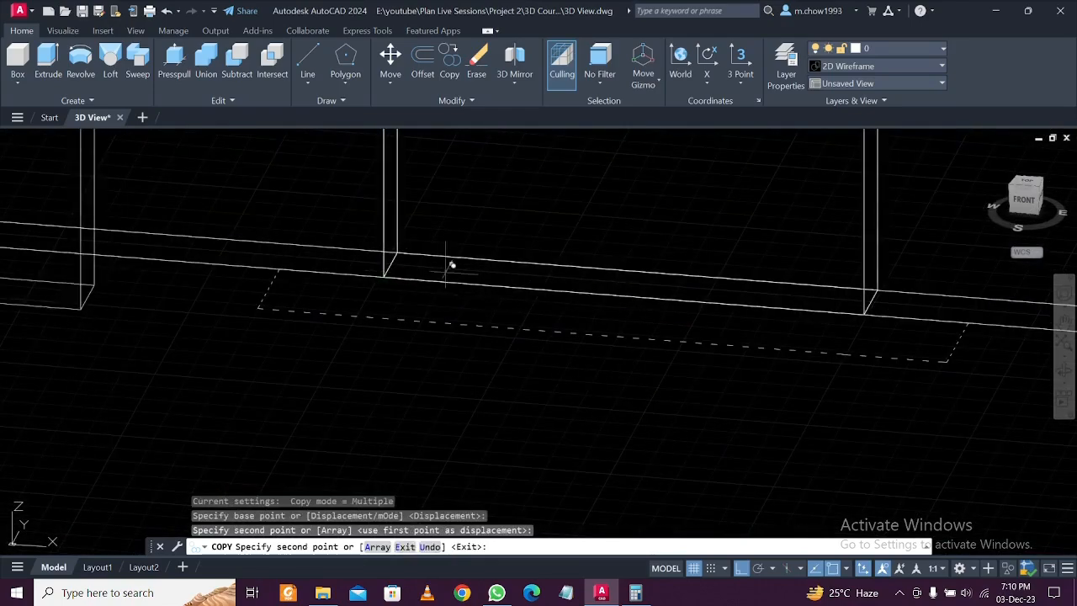
pyautogui.scroll(-4, 465, 304)
pyautogui.press('Escape')
# Copy the sill and lintel pair in the left long wall from its bottom corner into the adjacent window opening nearest the staircase
pyautogui.keyDown('shift'); pyautogui.moveTo(465, 304); pyautogui.dragTo(701, 348, button='middle'); pyautogui.keyUp('shift')
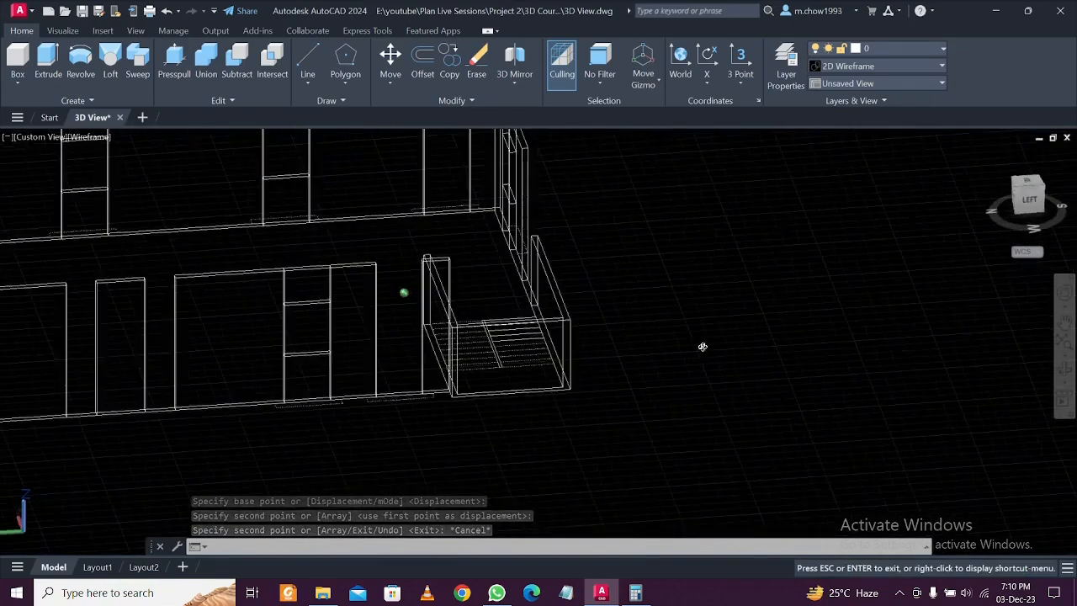
pyautogui.scroll(3, 357, 360)
pyautogui.scroll(2, 357, 360)
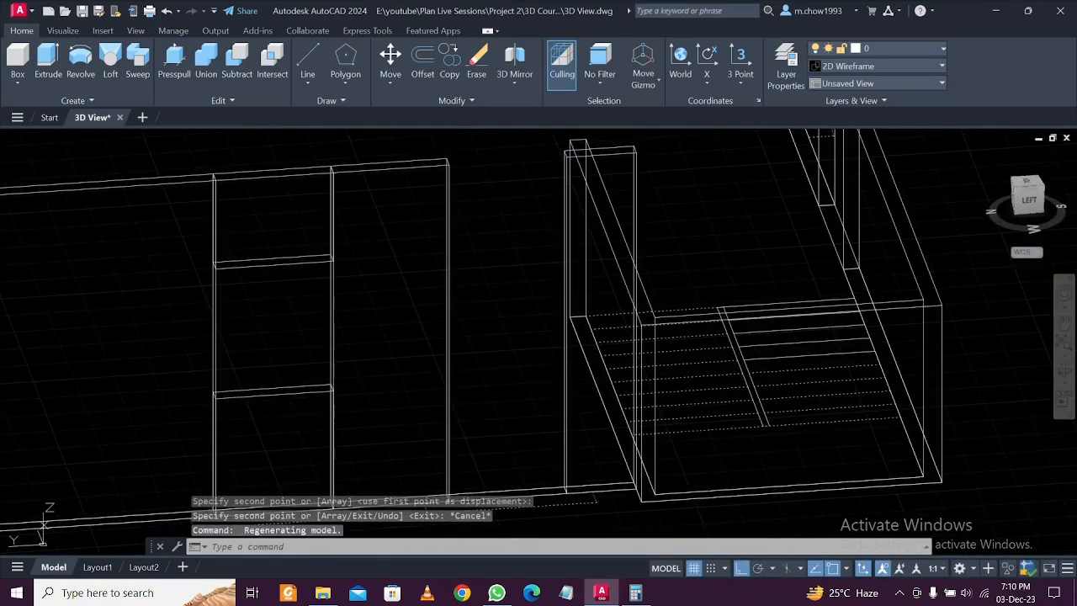
pyautogui.click(288, 362)
pyautogui.click(263, 252)
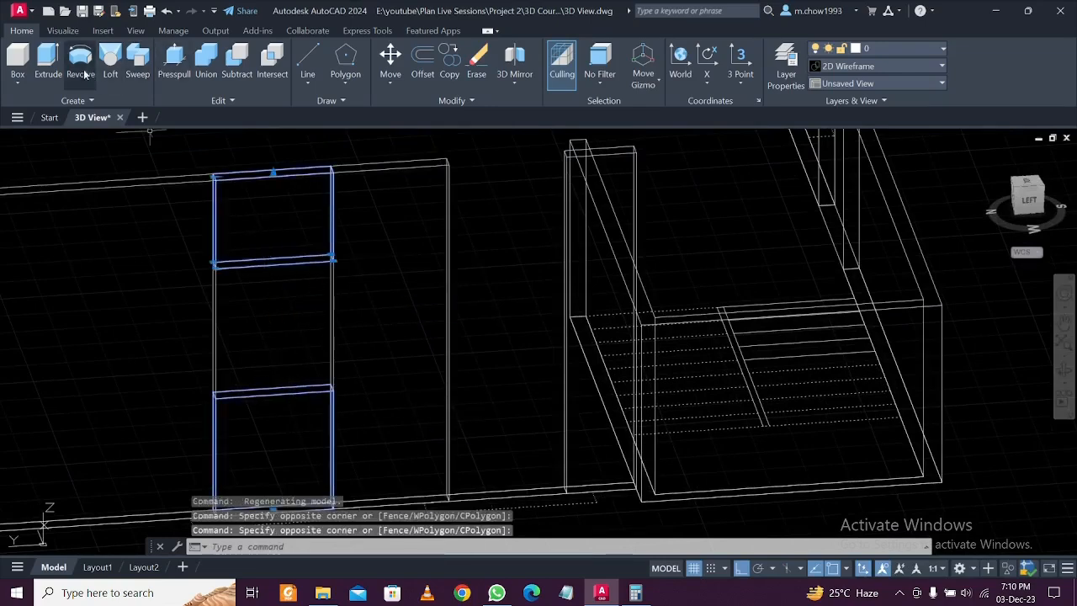
pyautogui.press('Return')
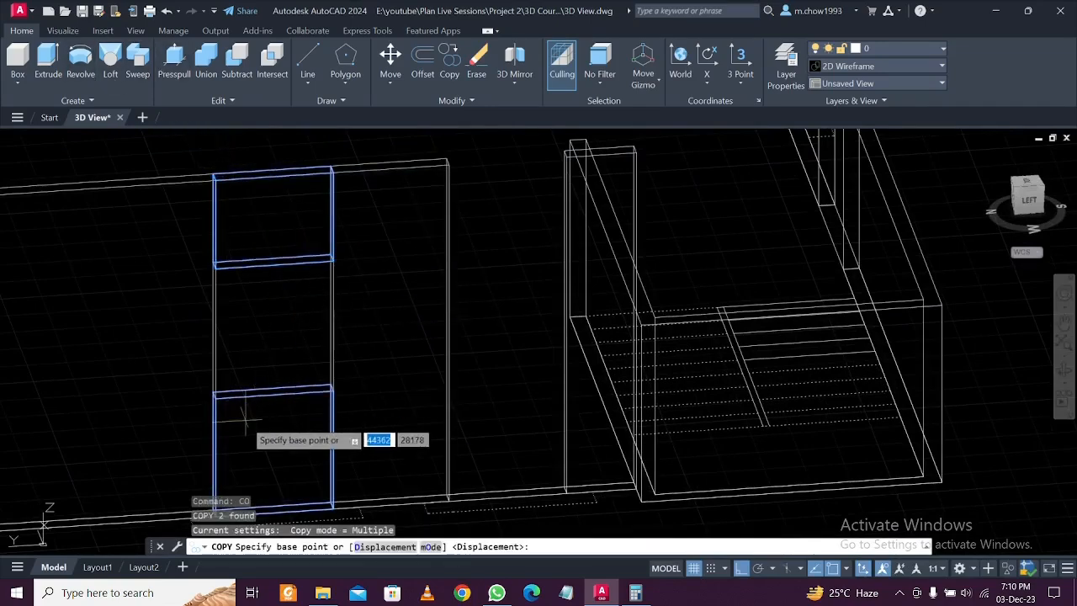
pyautogui.scroll(5, 220, 391)
pyautogui.click(220, 391)
pyautogui.scroll(-4, 223, 388)
pyautogui.scroll(3, 496, 367)
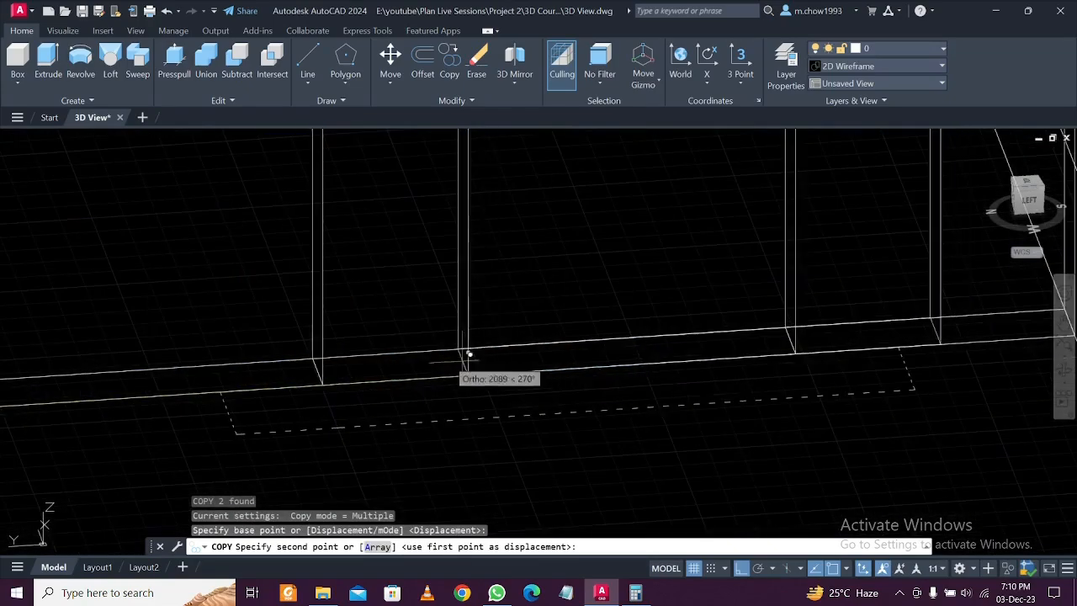
pyautogui.click(324, 383)
pyautogui.press('Escape')
pyautogui.scroll(-4, 328, 379)
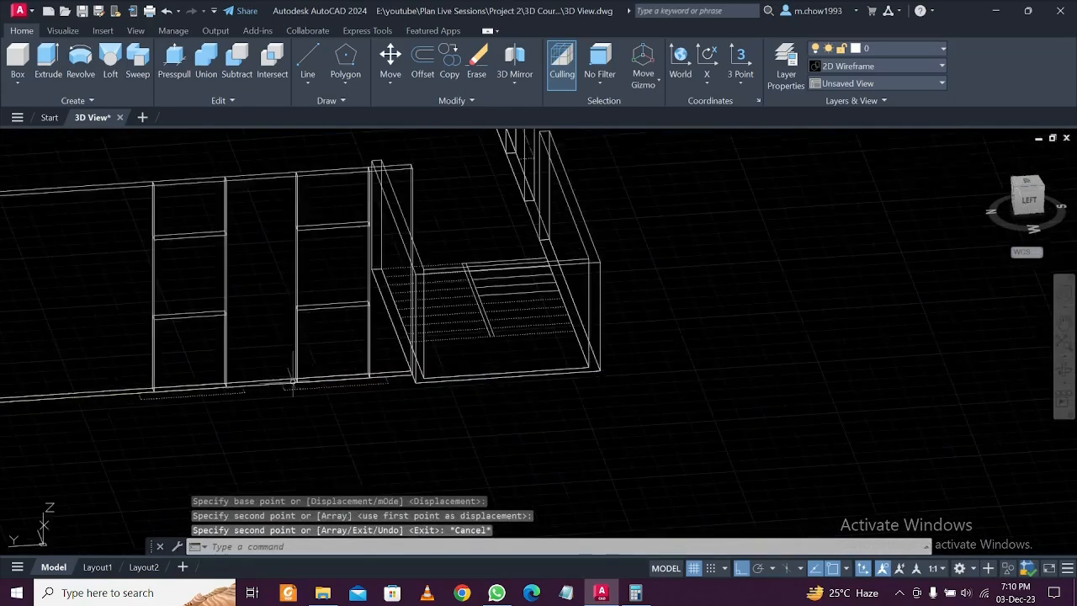
# Copy the right long wall's sill and lintel pair from its bottom corner into the window opening nearest the front corner
pyautogui.keyDown('shift'); pyautogui.moveTo(325, 379); pyautogui.dragTo(566, 252, button='middle'); pyautogui.keyUp('shift')
pyautogui.scroll(-4, 448, 425)
pyautogui.scroll(2, 565, 252)
pyautogui.scroll(6, 716, 336)
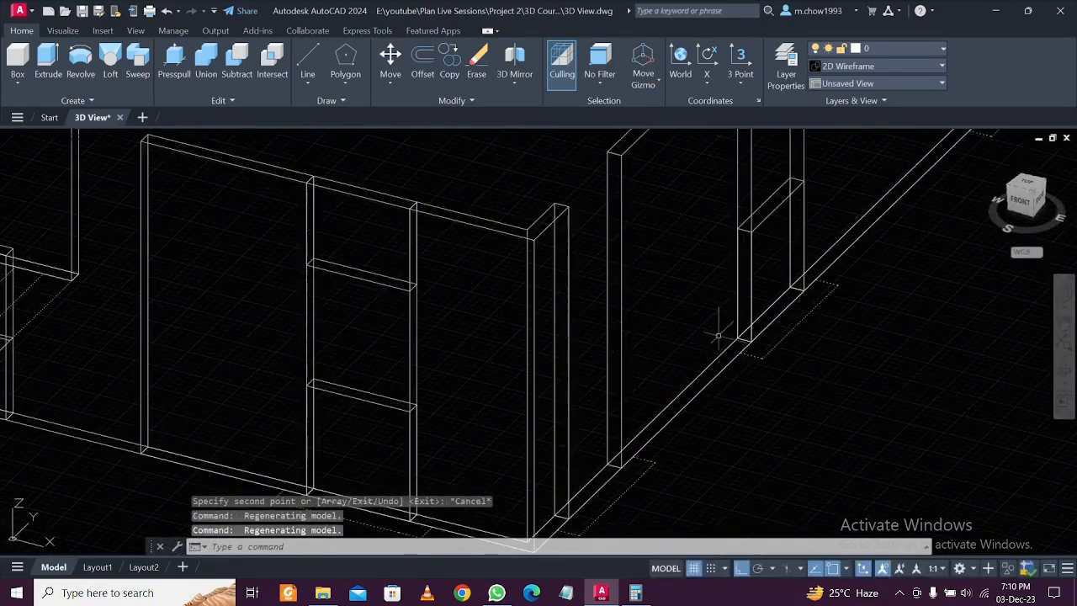
pyautogui.scroll(2, 620, 370)
pyautogui.click(558, 314)
pyautogui.moveTo(559, 338); pyautogui.dragTo(559, 476, button='middle')
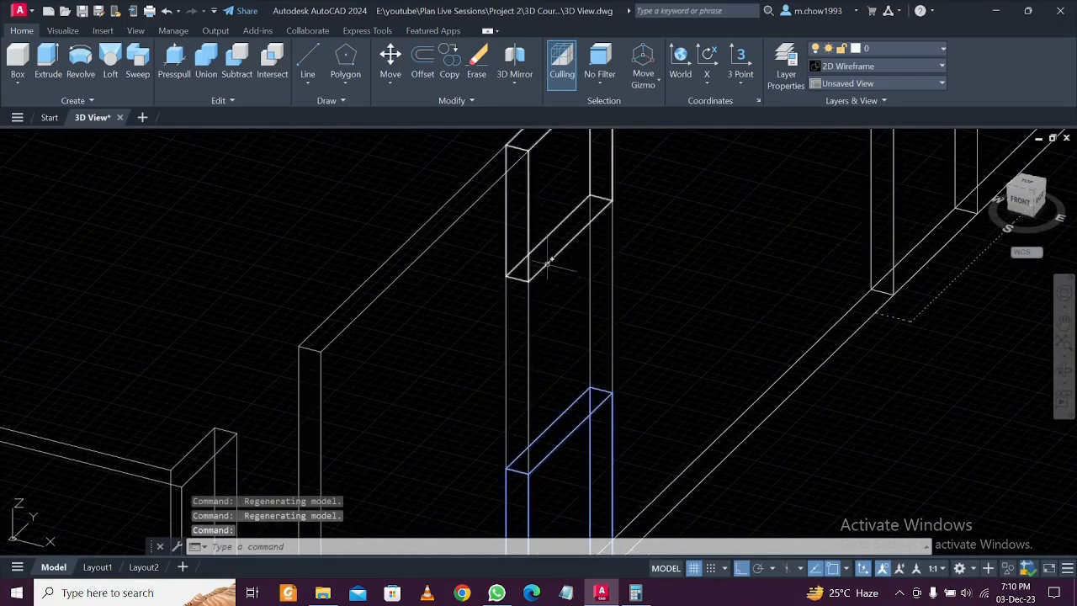
pyautogui.write('o')
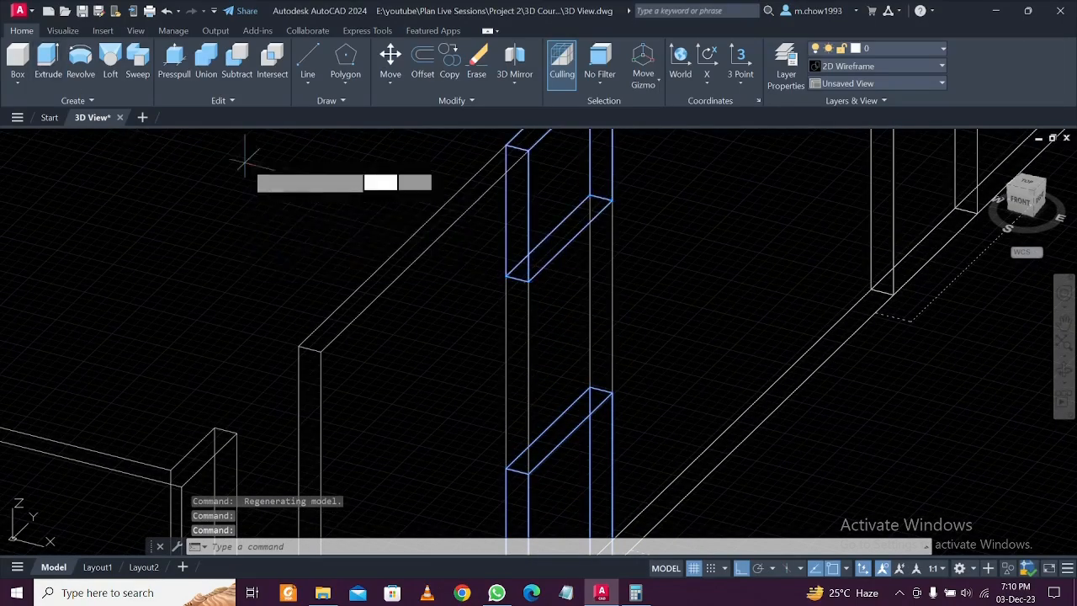
pyautogui.press('Return')
pyautogui.scroll(-3, 547, 421)
pyautogui.scroll(5, 569, 404)
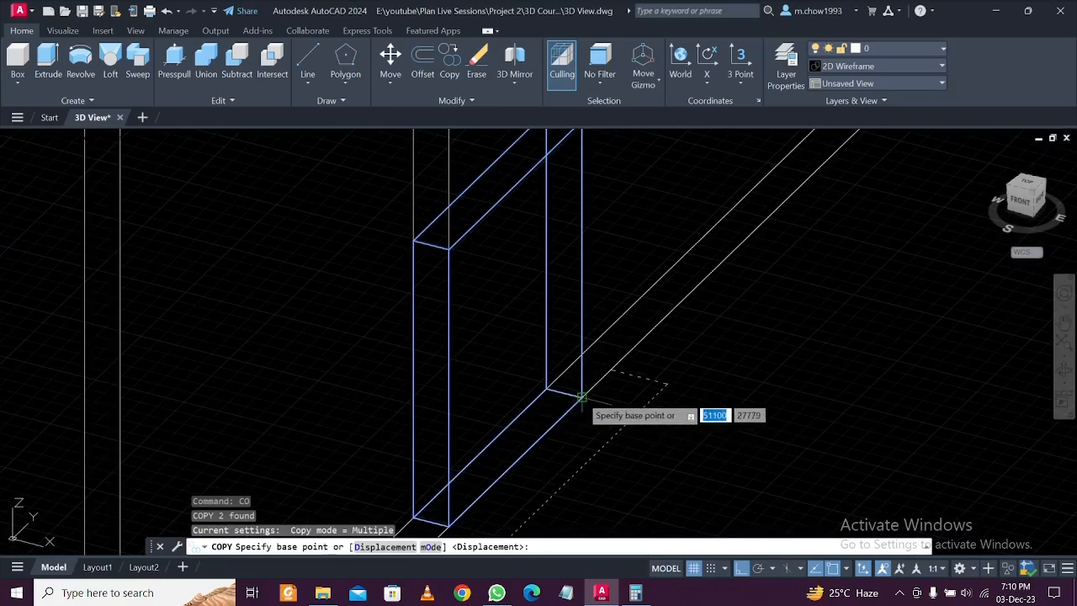
pyautogui.click(581, 396)
pyautogui.scroll(-3, 581, 391)
pyautogui.scroll(5, 512, 409)
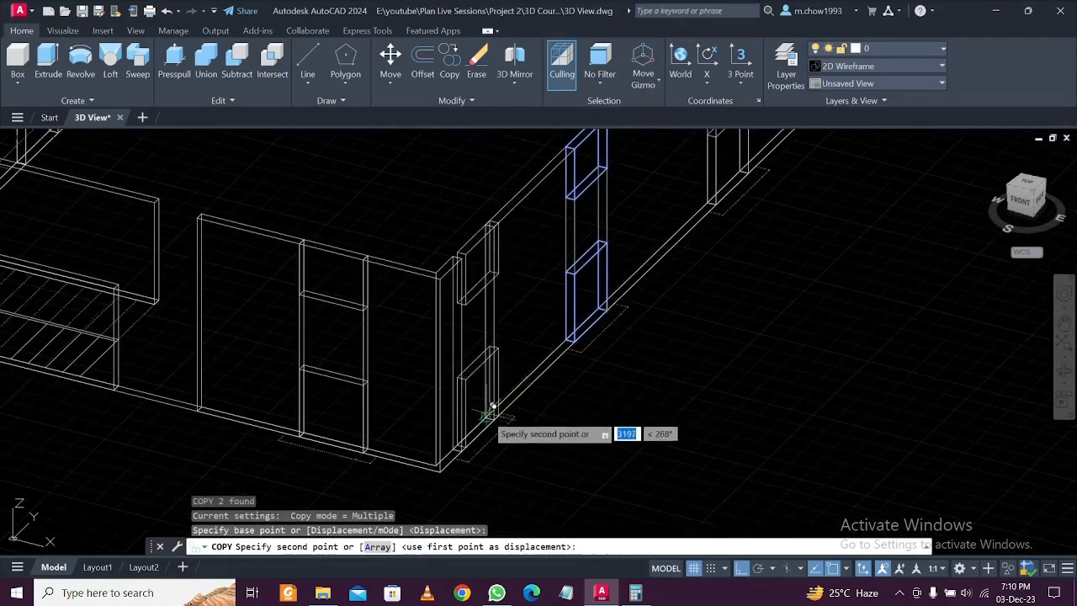
pyautogui.click(510, 427)
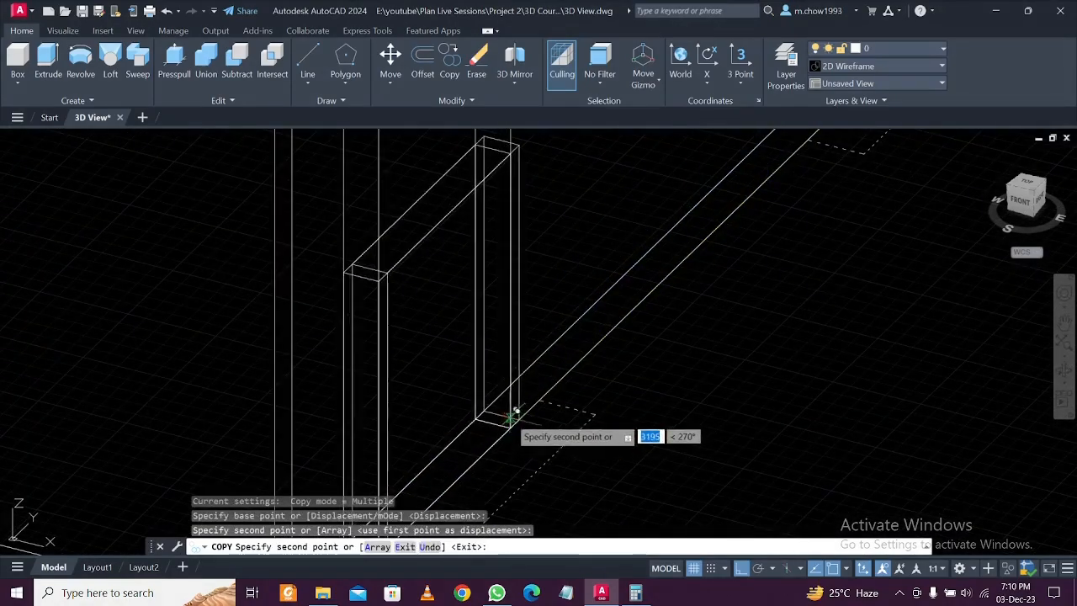
pyautogui.press('Escape')
# In Calculator, add 2100 and 600, subtract 2700 from 2850 for the lintel height, and put Calculator away
pyautogui.scroll(-6, 522, 421)
pyautogui.keyDown('shift'); pyautogui.moveTo(534, 419); pyautogui.dragTo(641, 417, button='middle'); pyautogui.keyUp('shift')
pyautogui.scroll(-3, 644, 387)
pyautogui.keyDown('shift'); pyautogui.moveTo(641, 417); pyautogui.dragTo(670, 408, button='middle'); pyautogui.keyUp('shift')
pyautogui.moveTo(267, 376); pyautogui.dragTo(365, 387, button='middle')
pyautogui.scroll(1, 230, 339)
pyautogui.scroll(4, 283, 361)
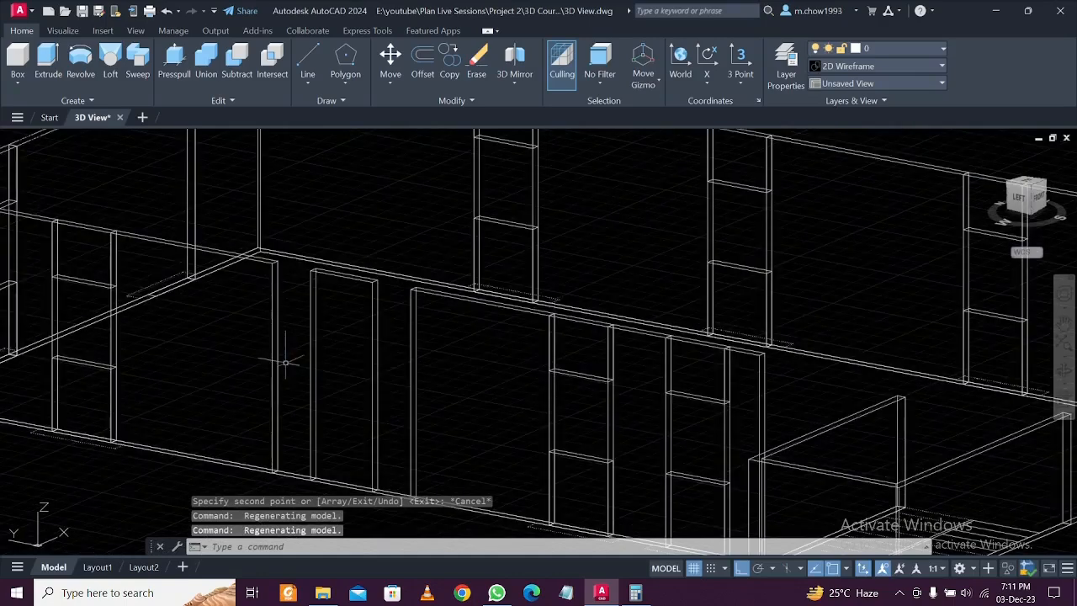
pyautogui.scroll(-4, 308, 363)
pyautogui.keyDown('shift'); pyautogui.moveTo(324, 362); pyautogui.dragTo(365, 389, button='middle'); pyautogui.keyUp('shift')
pyautogui.click(635, 592)
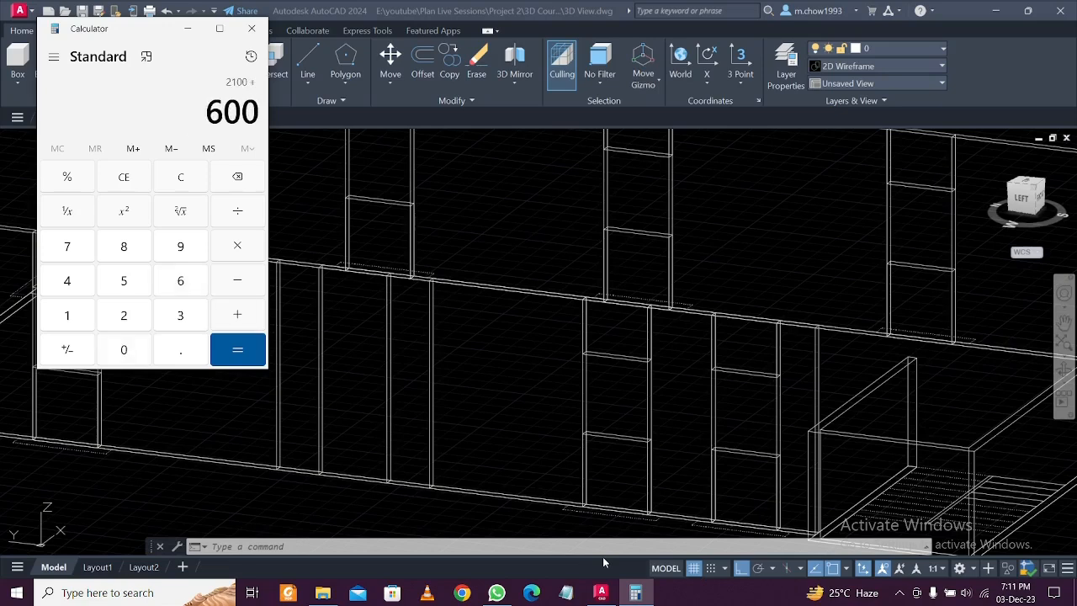
pyautogui.press('Return')
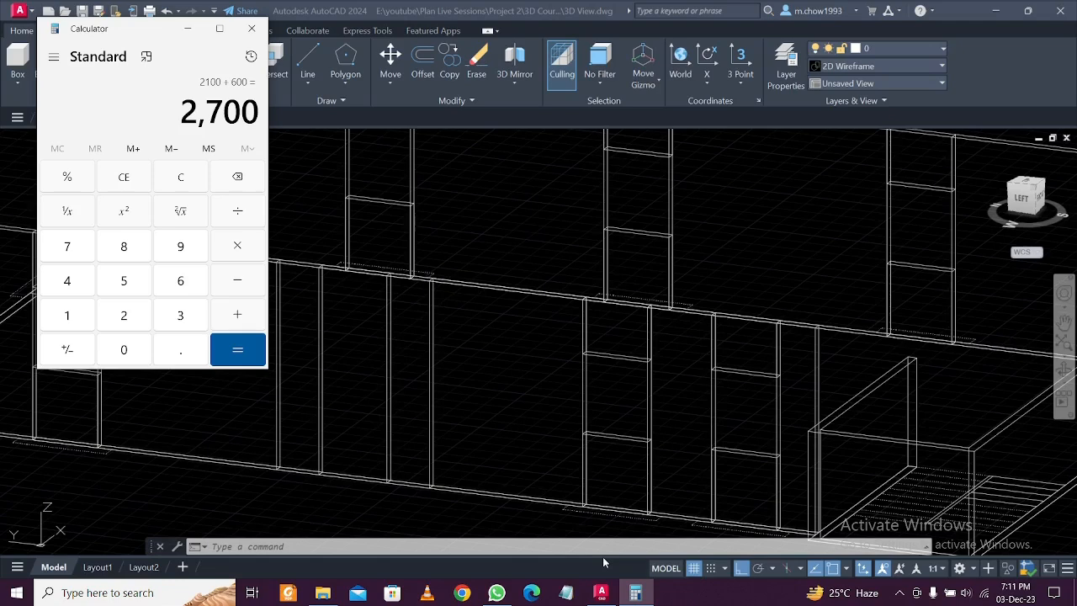
pyautogui.press('2')
pyautogui.press('Return')
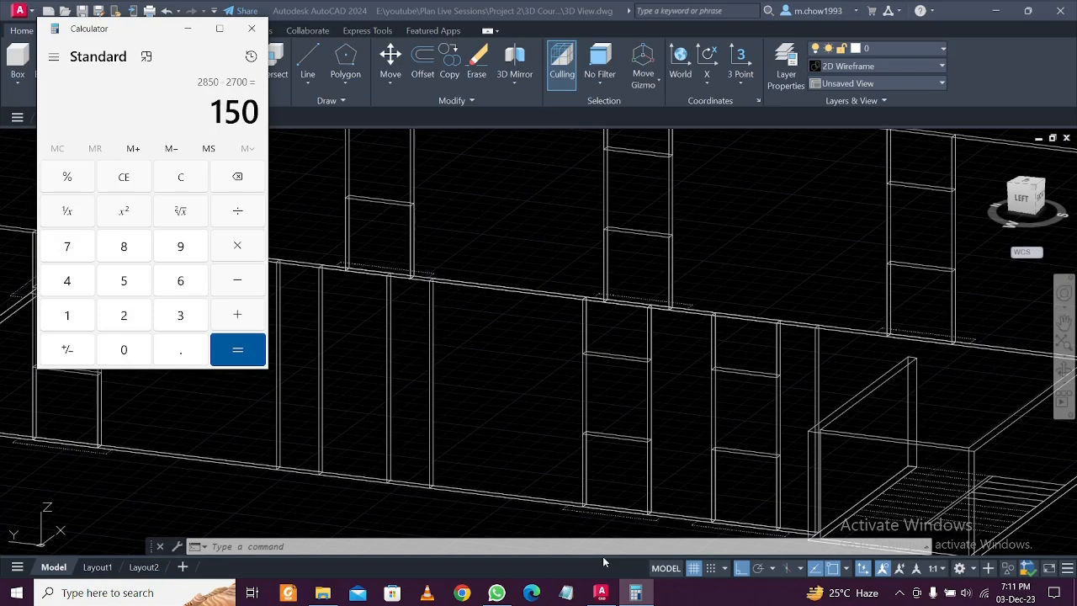
pyautogui.click(196, 31)
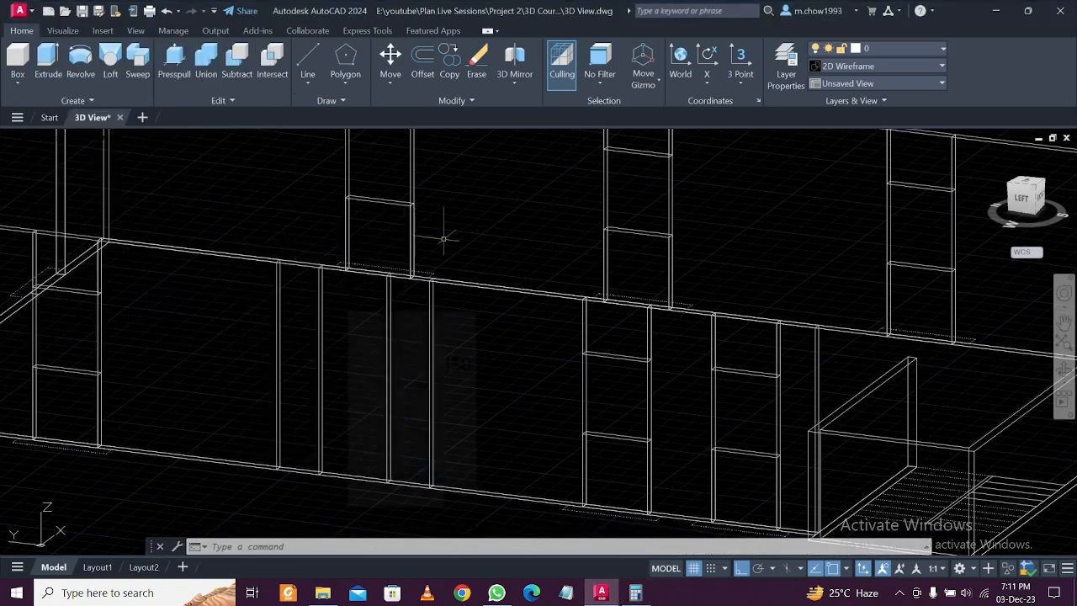
# Presspull the wall area inside the first narrow opening of the left long wall to a height of 150
pyautogui.scroll(2, 290, 447)
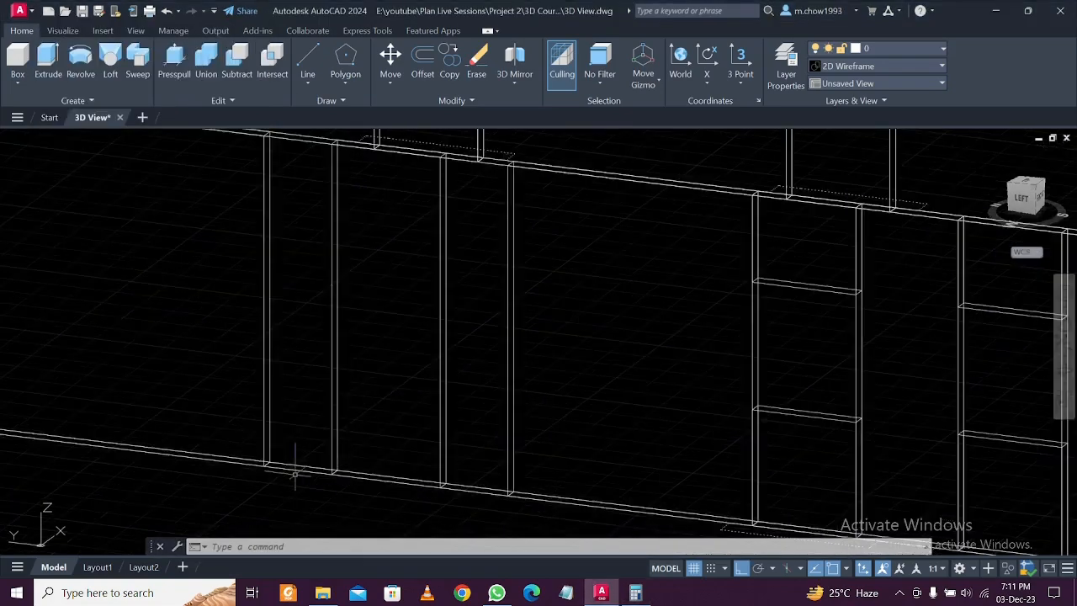
pyautogui.scroll(-4, 312, 367)
pyautogui.moveTo(370, 389)
pyautogui.keyDown('shift'); pyautogui.mouseDown(button='middle')
pyautogui.moveTo(332, 404)
pyautogui.moveTo(364, 408)
pyautogui.mouseUp(button='middle'); pyautogui.keyUp('shift')
pyautogui.scroll(5, 318, 429)
pyautogui.click(168, 61)
pyautogui.click(305, 430)
pyautogui.write('150')
pyautogui.press('Return')
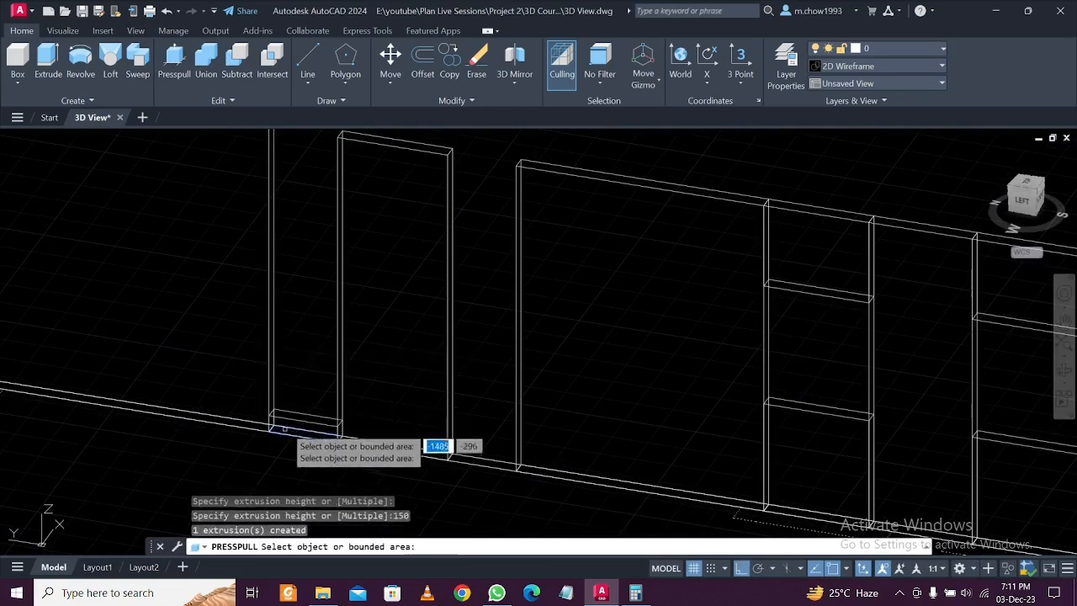
pyautogui.scroll(3, 286, 427)
pyautogui.press('Return')
# Copy the 150-high block from its upper corner to the top corner of the same narrow opening, forming a lintel
pyautogui.moveTo(336, 413); pyautogui.dragTo(294, 337)
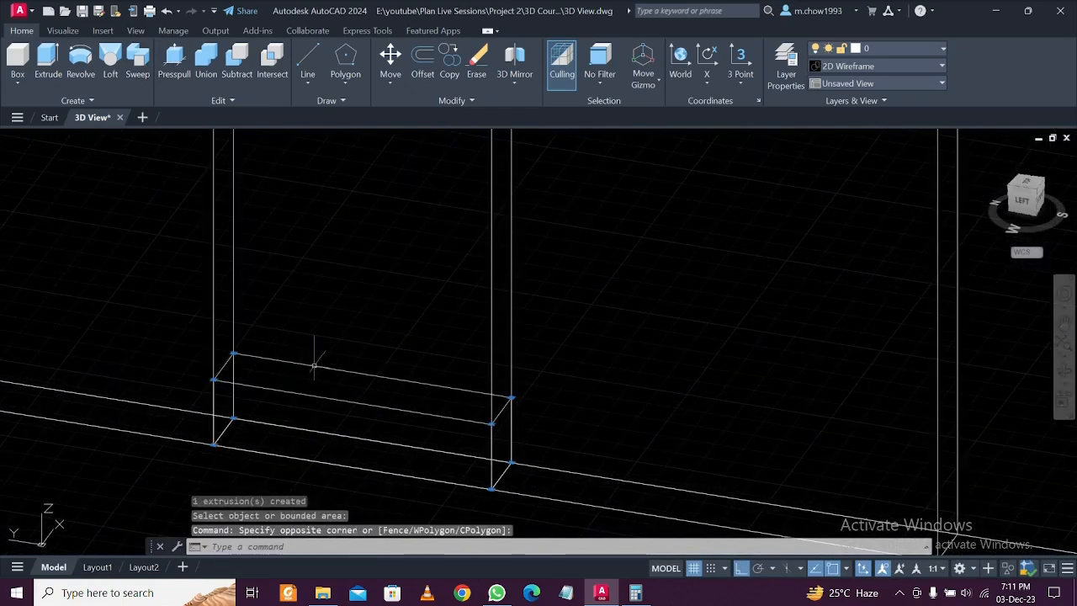
pyautogui.press('Escape')
pyautogui.click(301, 343)
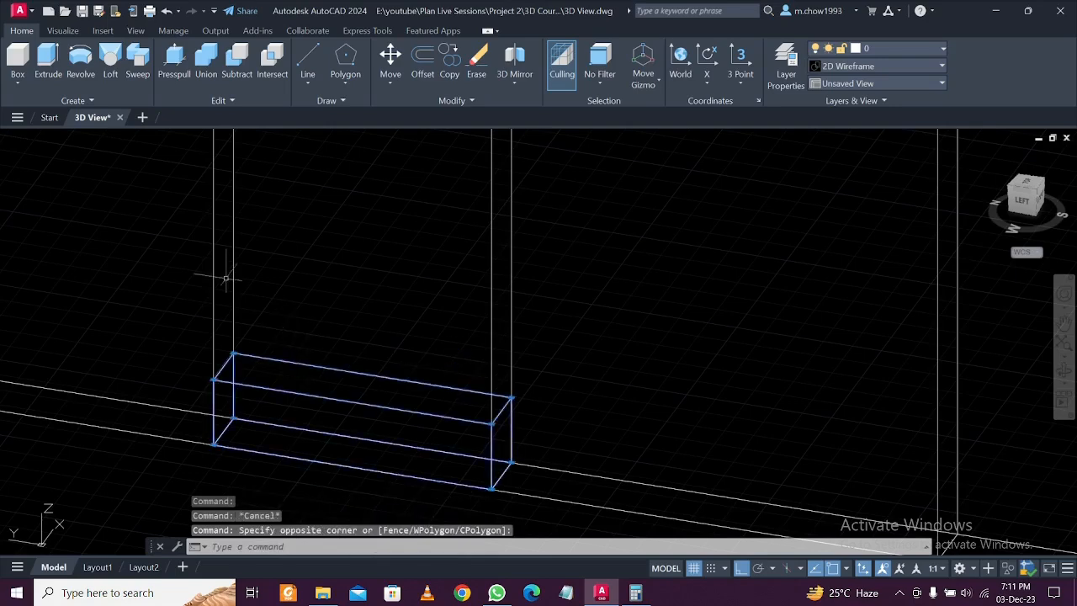
pyautogui.write('o')
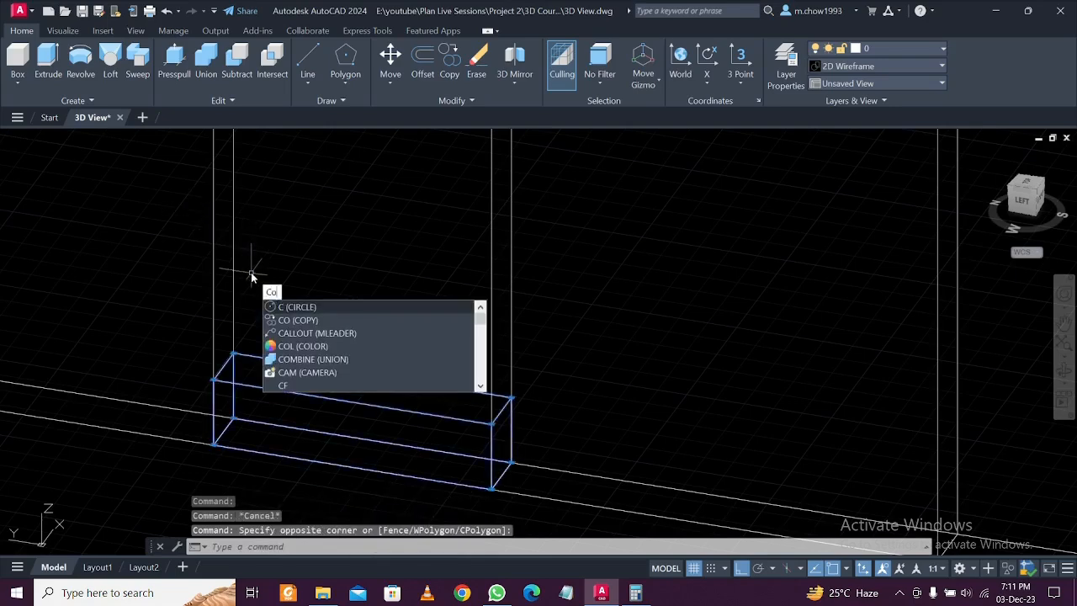
pyautogui.press('Return')
pyautogui.click(238, 349)
pyautogui.scroll(-3, 234, 352)
pyautogui.moveTo(235, 145); pyautogui.dragTo(222, 328, button='middle')
pyautogui.scroll(2, 228, 311)
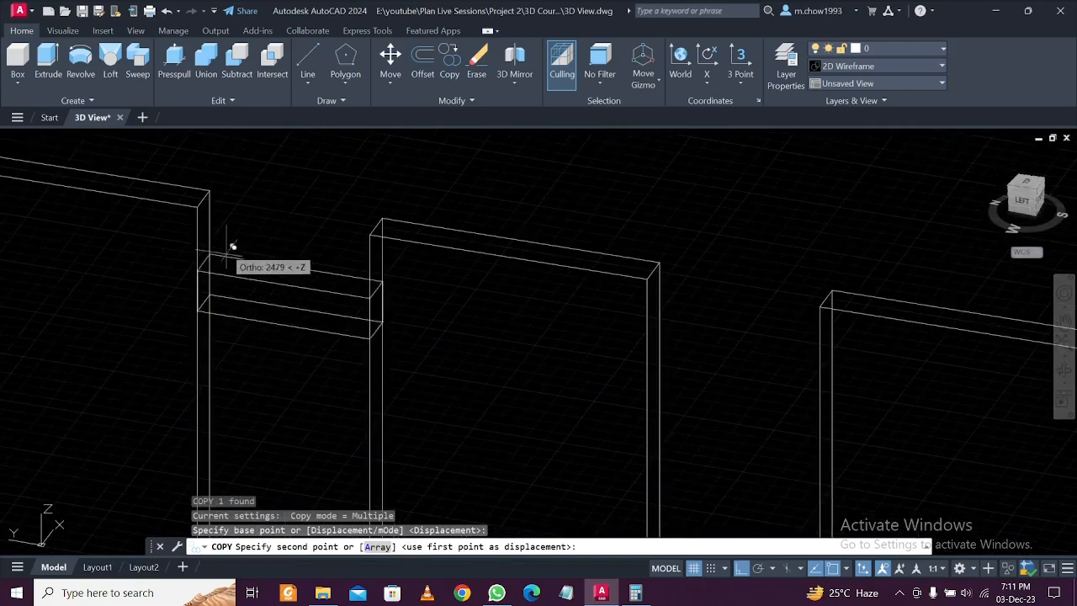
pyautogui.click(210, 191)
pyautogui.press('Escape')
# In Calculator, subtract 150 from 2100 for the remaining sill height, and close Calculator
pyautogui.scroll(-2, 264, 217)
pyautogui.moveTo(281, 345); pyautogui.dragTo(310, 194, button='middle')
pyautogui.scroll(1, 297, 335)
pyautogui.scroll(-1, 300, 338)
pyautogui.moveTo(446, 389); pyautogui.dragTo(459, 425, button='middle')
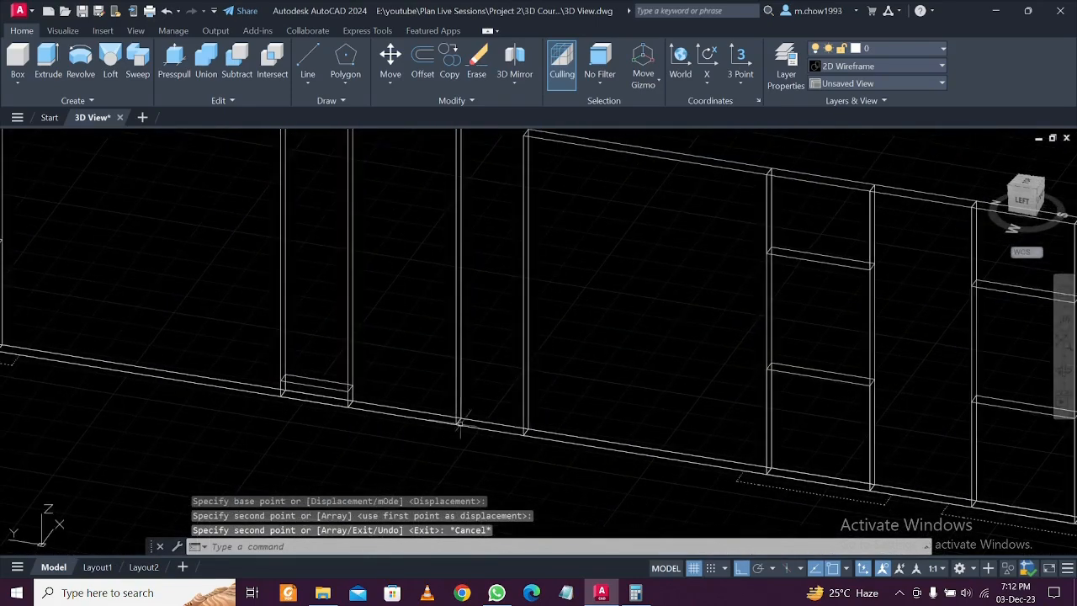
pyautogui.click(637, 593)
pyautogui.press('Escape')
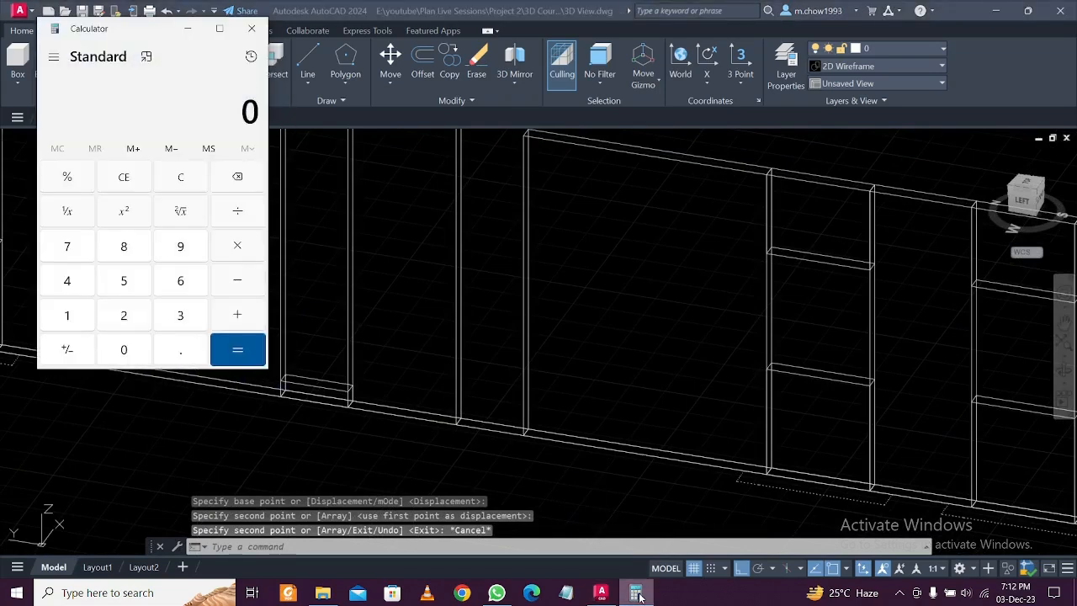
pyautogui.write('/150')
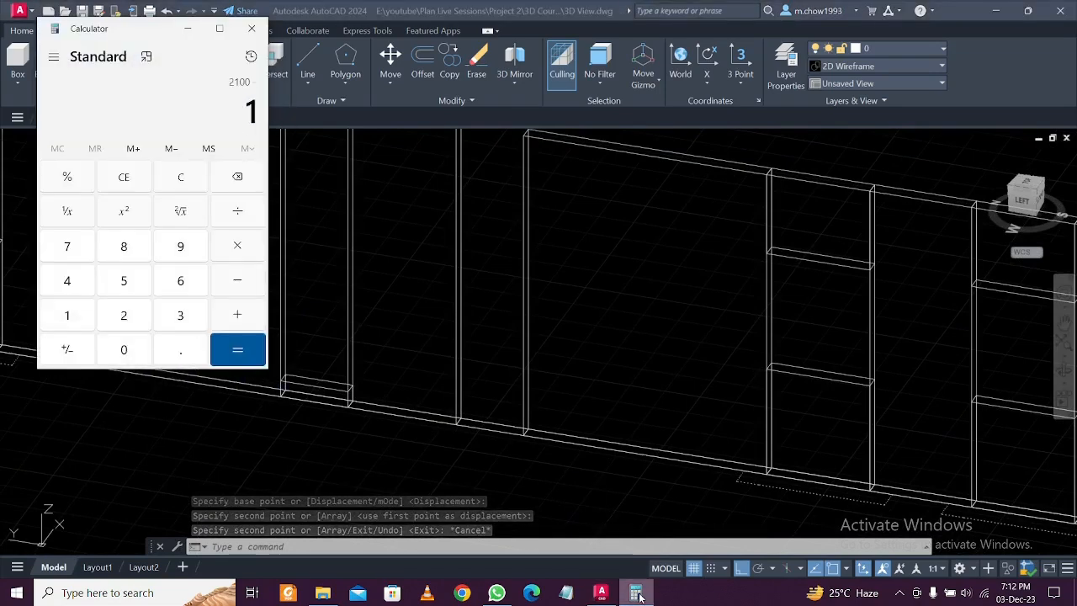
pyautogui.press('Return')
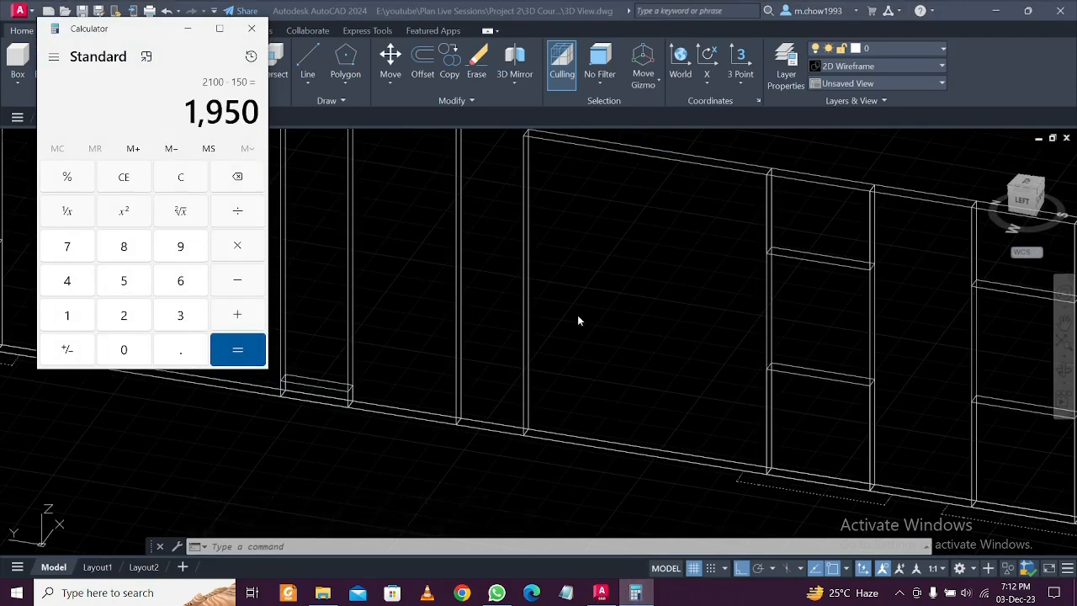
pyautogui.click(246, 37)
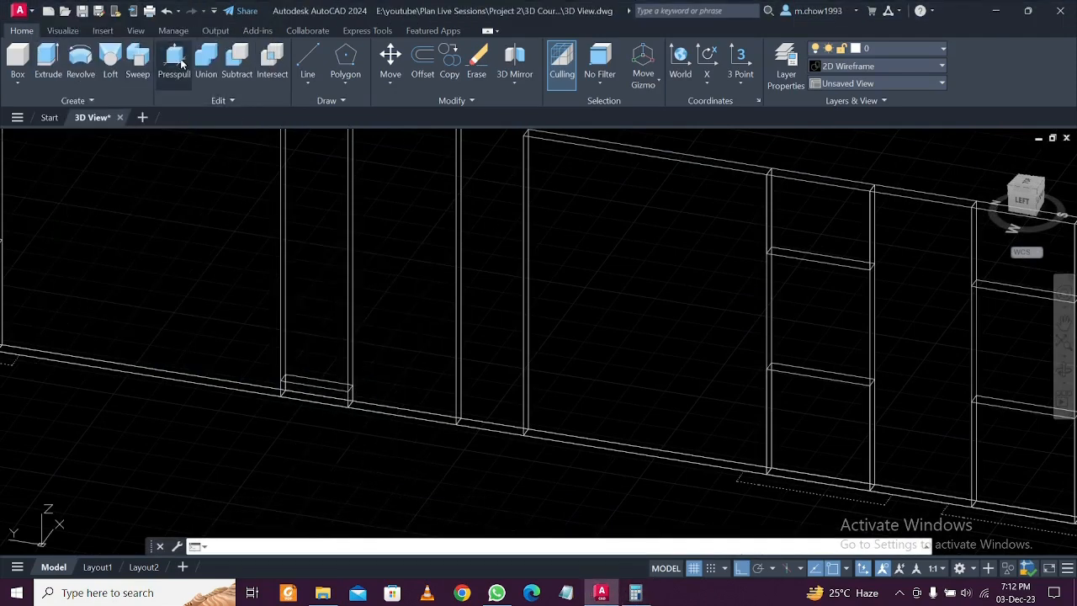
# Presspull the top face of the lower block in the first narrow opening upward by 1950
pyautogui.scroll(2, 291, 418)
pyautogui.click(174, 64)
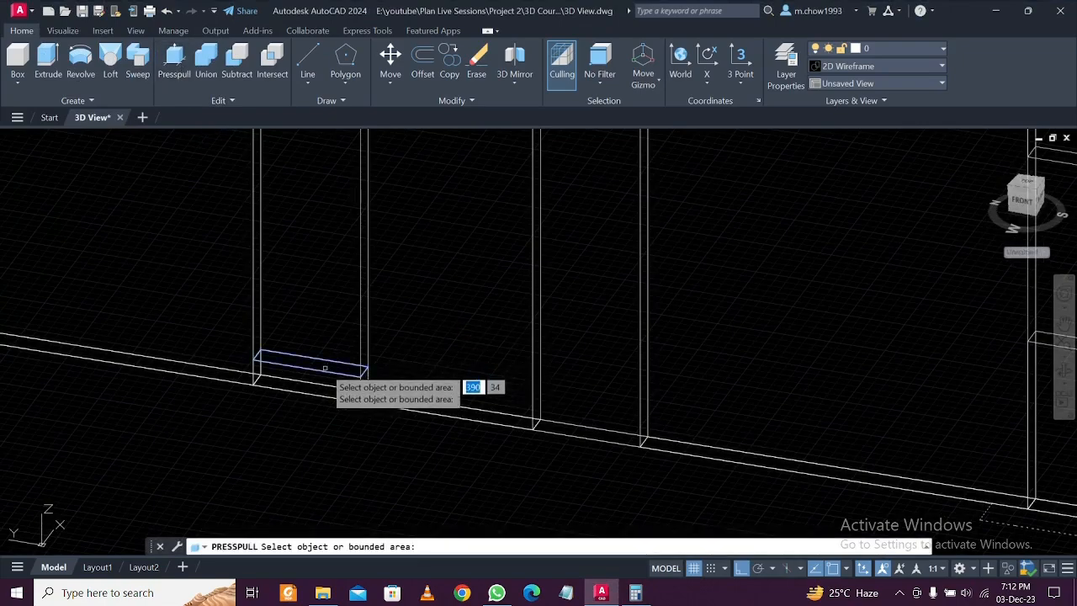
pyautogui.click(328, 364)
pyautogui.click(636, 593)
pyautogui.click(636, 593)
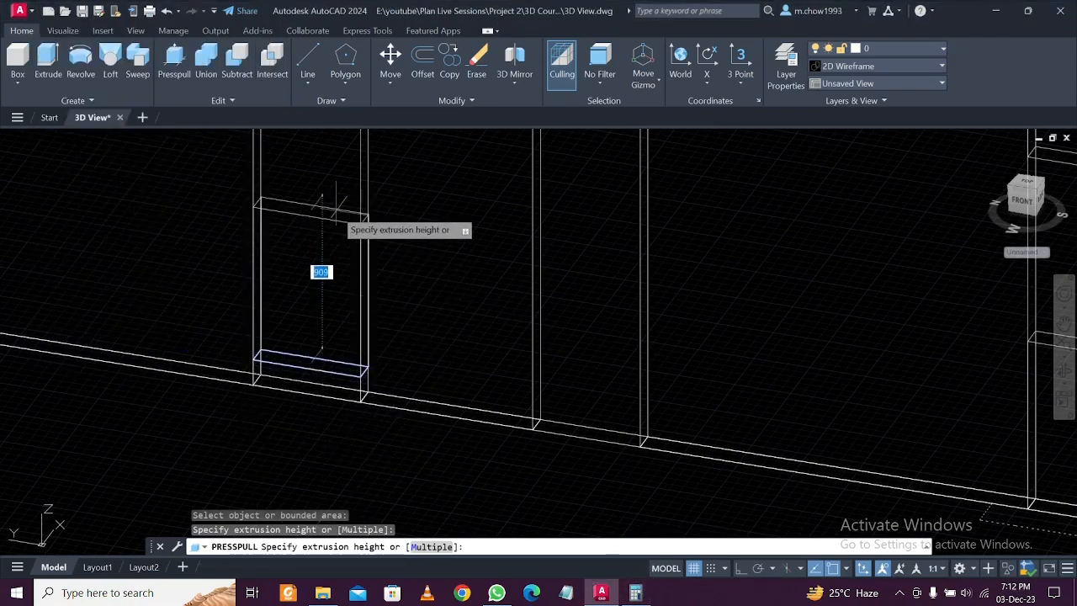
pyautogui.write('1950')
pyautogui.press('Return')
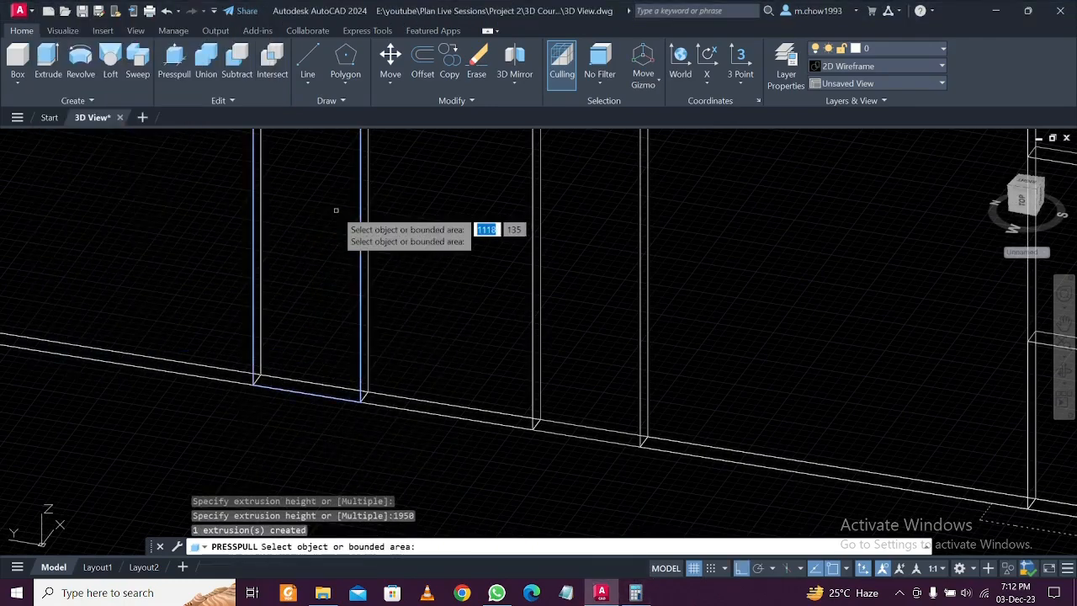
pyautogui.scroll(-3, 334, 211)
pyautogui.moveTo(334, 211); pyautogui.dragTo(375, 297, button='middle')
pyautogui.press('Escape')
# Copy the sill and lintel blocks of the first narrow opening from their lower outer corner to the matching corner of the second narrow opening
pyautogui.scroll(2, 343, 248)
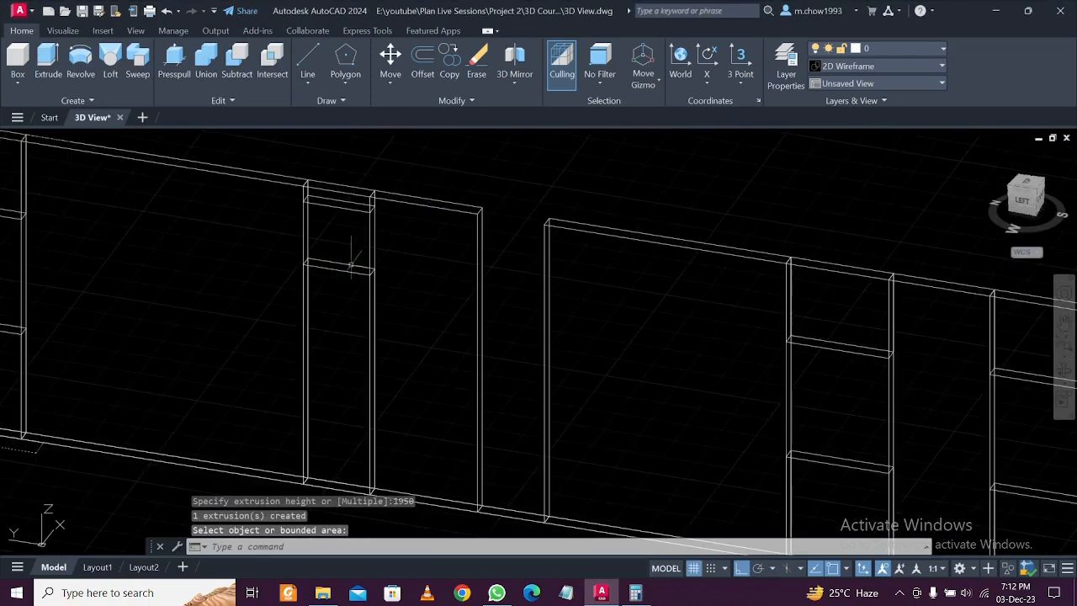
pyautogui.click(348, 291)
pyautogui.click(334, 237)
pyautogui.scroll(2, 342, 232)
pyautogui.click(350, 228)
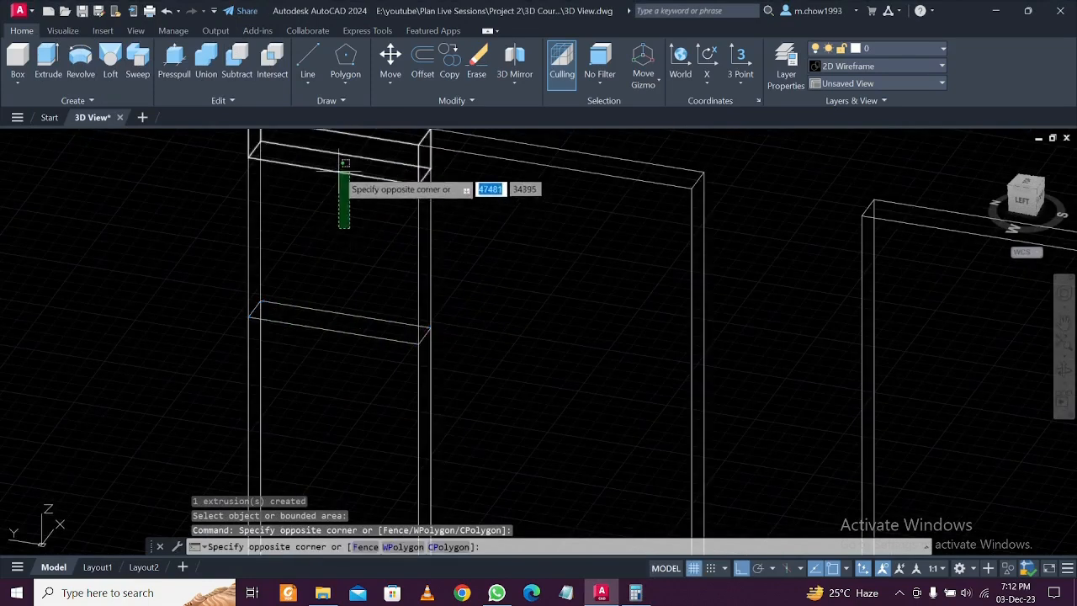
pyautogui.click(338, 159)
pyautogui.click(358, 273)
pyautogui.click(295, 377)
pyautogui.scroll(-3, 308, 333)
pyautogui.moveTo(353, 375); pyautogui.dragTo(360, 313, button='middle')
pyautogui.scroll(4, 315, 395)
pyautogui.write('CO')
pyautogui.press('Return')
pyautogui.scroll(2, 283, 404)
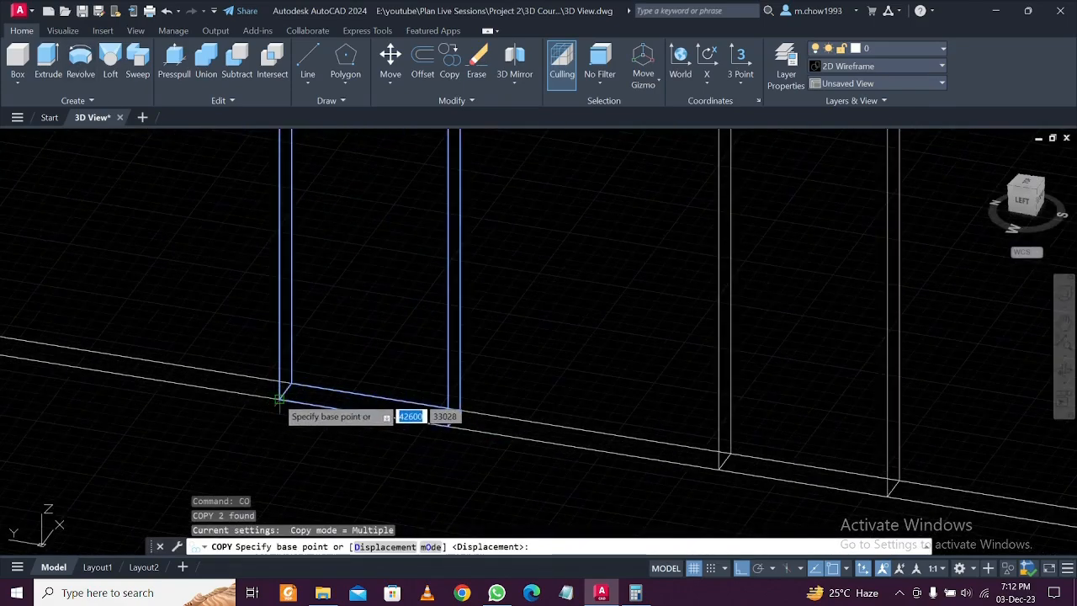
pyautogui.click(279, 400)
pyautogui.scroll(-3, 459, 433)
pyautogui.scroll(3, 500, 418)
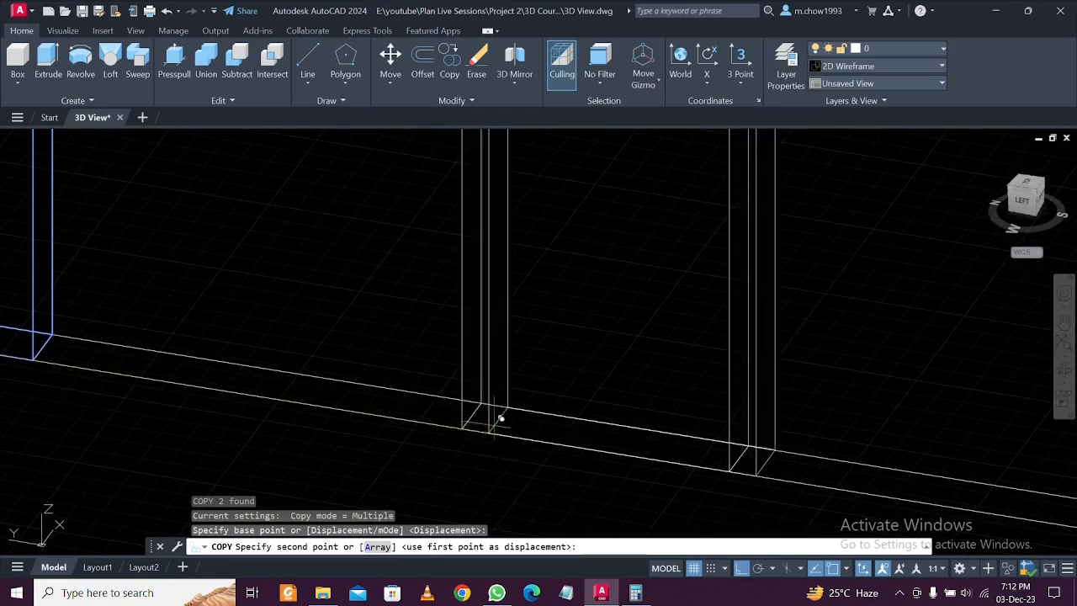
pyautogui.click(478, 429)
pyautogui.press('Escape')
# Delete the long wall block beside the window in the far end wall
pyautogui.scroll(-4, 446, 425)
pyautogui.moveTo(531, 410)
pyautogui.mouseDown(button='middle')
pyautogui.moveTo(505, 423)
pyautogui.moveTo(541, 421)
pyautogui.mouseUp(button='middle')
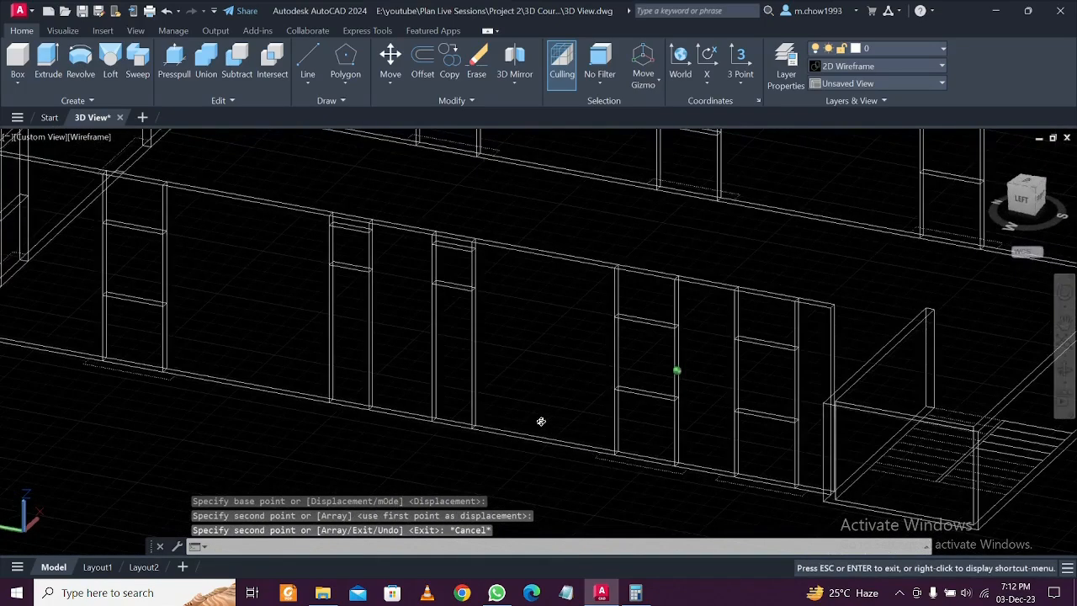
pyautogui.scroll(-5, 541, 421)
pyautogui.scroll(2, 607, 433)
pyautogui.keyDown('shift'); pyautogui.moveTo(606, 432); pyautogui.dragTo(503, 388, button='middle'); pyautogui.keyUp('shift')
pyautogui.scroll(-2, 502, 386)
pyautogui.scroll(2, 453, 239)
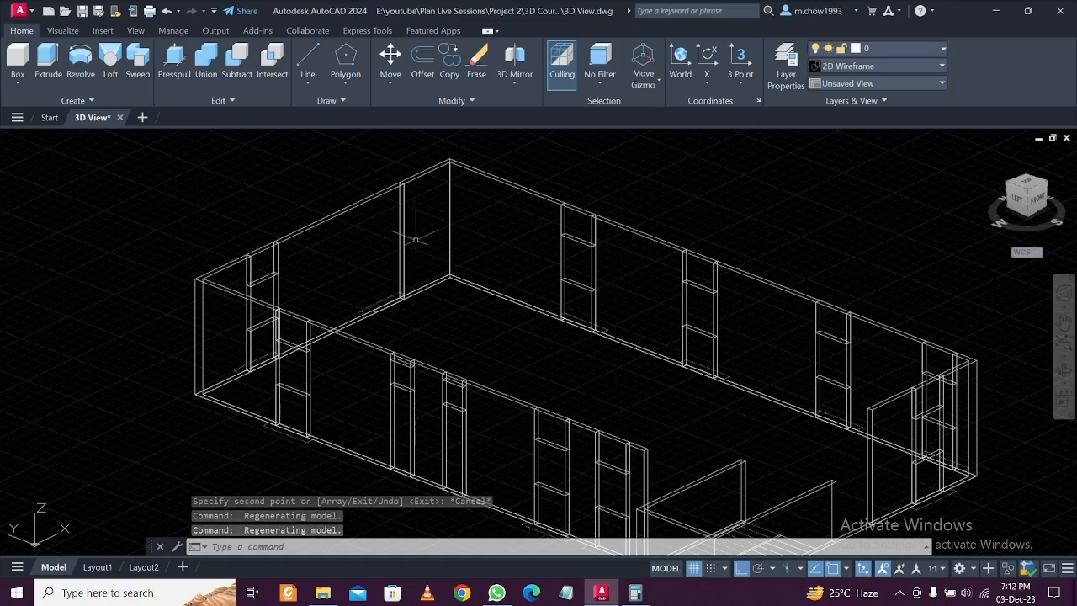
pyautogui.keyDown('shift'); pyautogui.moveTo(420, 265); pyautogui.dragTo(388, 291, button='middle'); pyautogui.keyUp('shift')
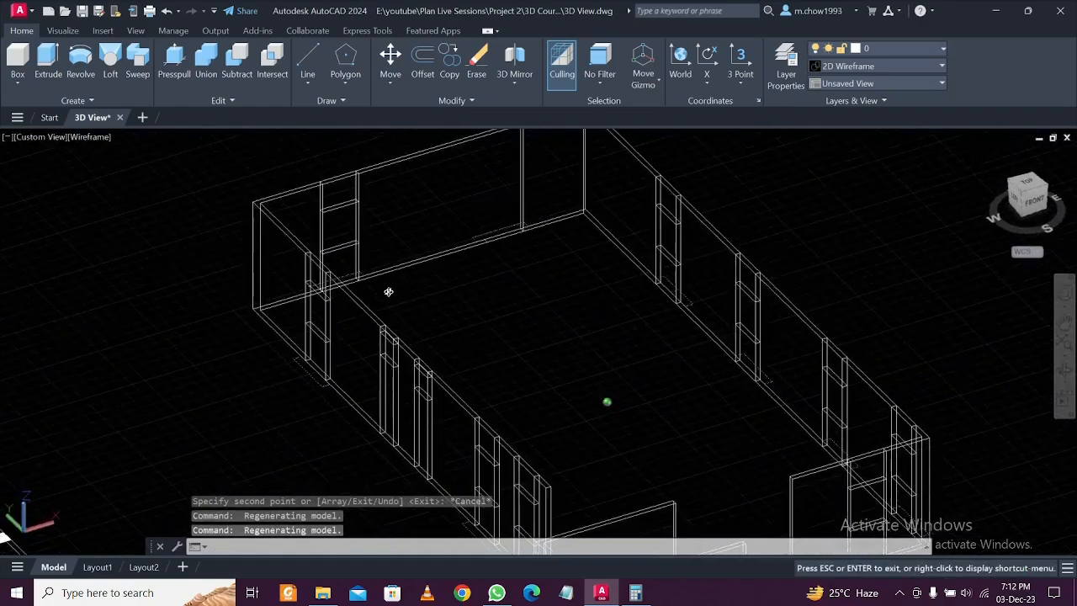
pyautogui.click(421, 154)
pyautogui.moveTo(496, 218); pyautogui.dragTo(510, 341, button='middle')
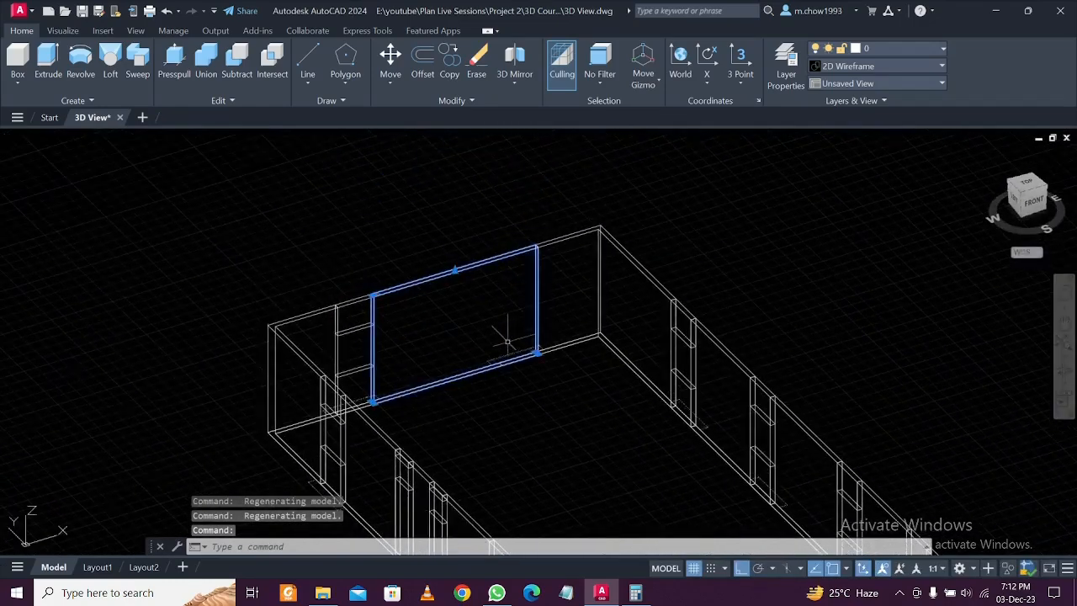
pyautogui.scroll(3, 510, 340)
pyautogui.scroll(-4, 529, 371)
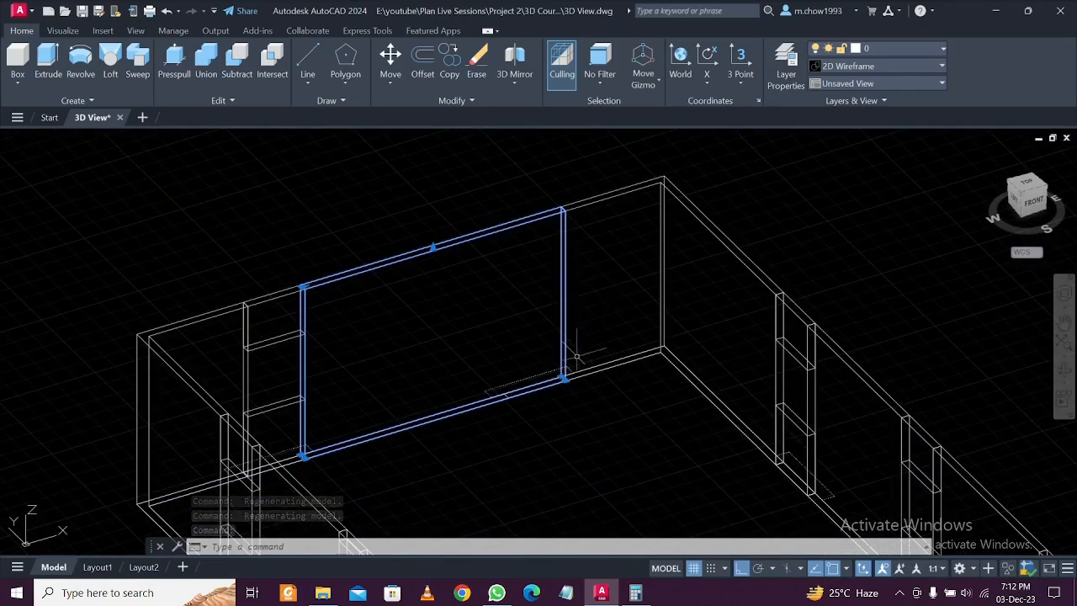
pyautogui.press('Delete')
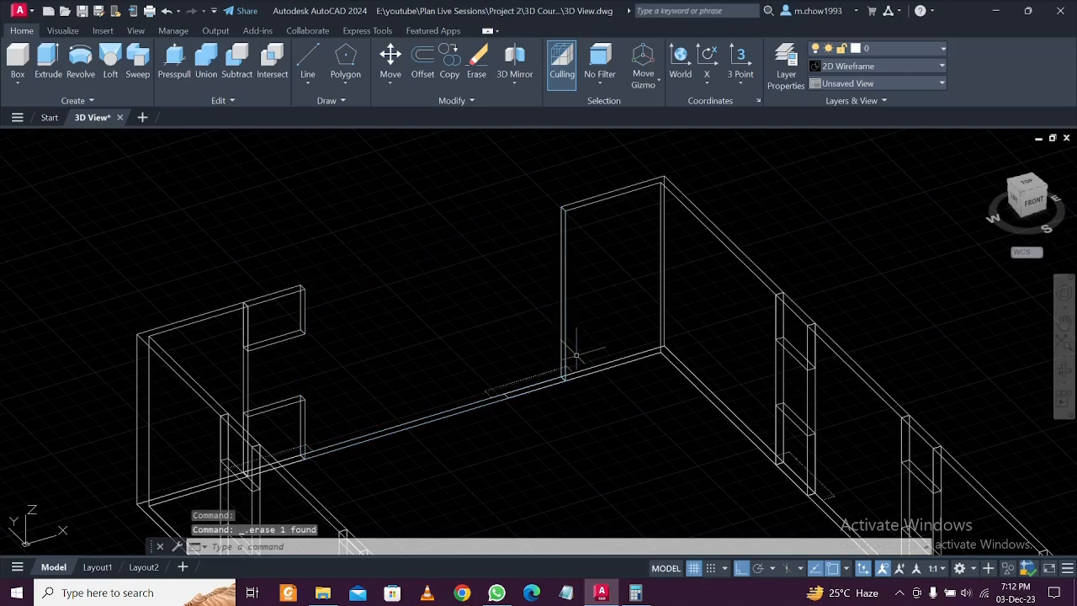
# Presspull the end-wall area between the existing window and the second opening up to the top corner of the adjoining lintel
pyautogui.scroll(3, 396, 406)
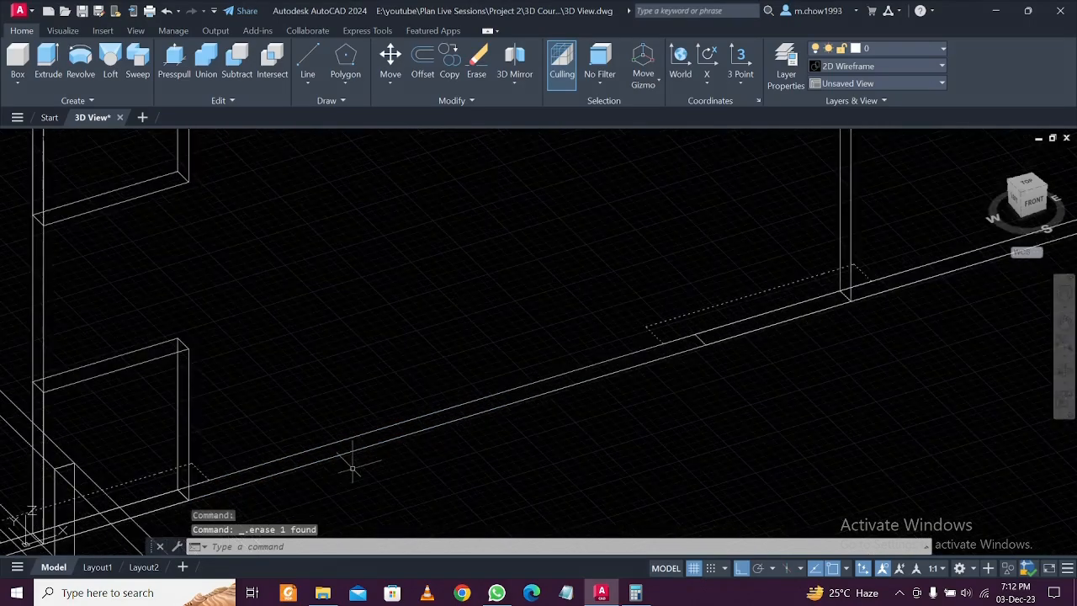
pyautogui.scroll(-5, 497, 398)
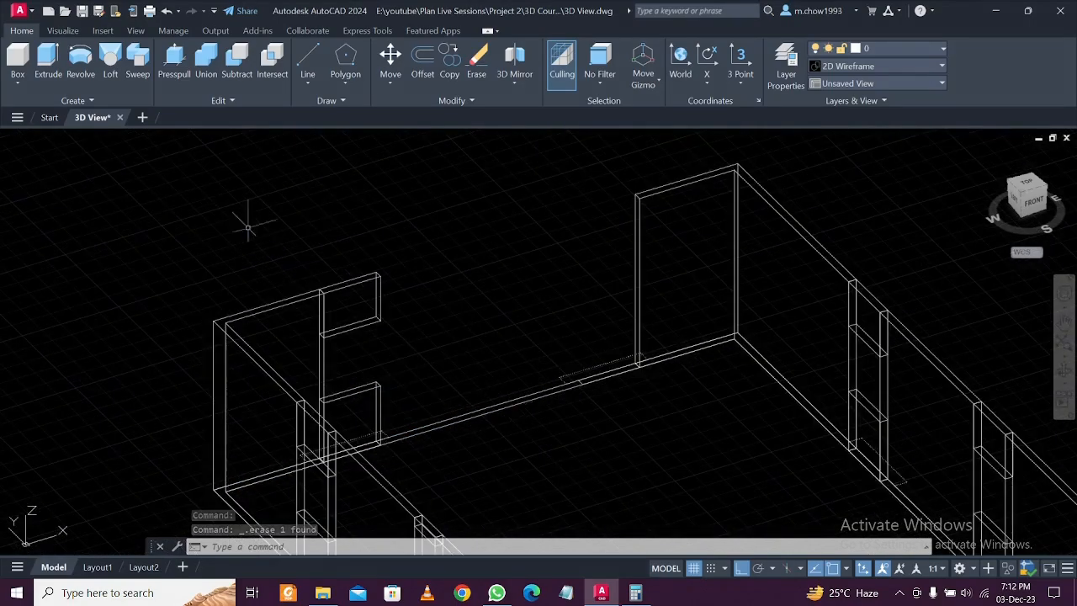
pyautogui.click(174, 57)
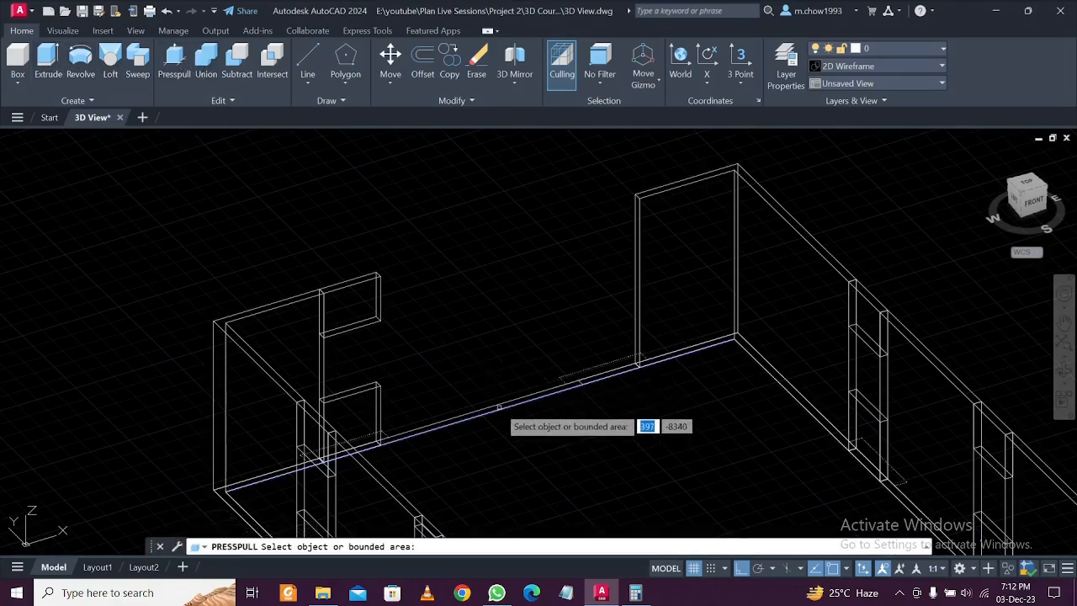
pyautogui.scroll(3, 498, 407)
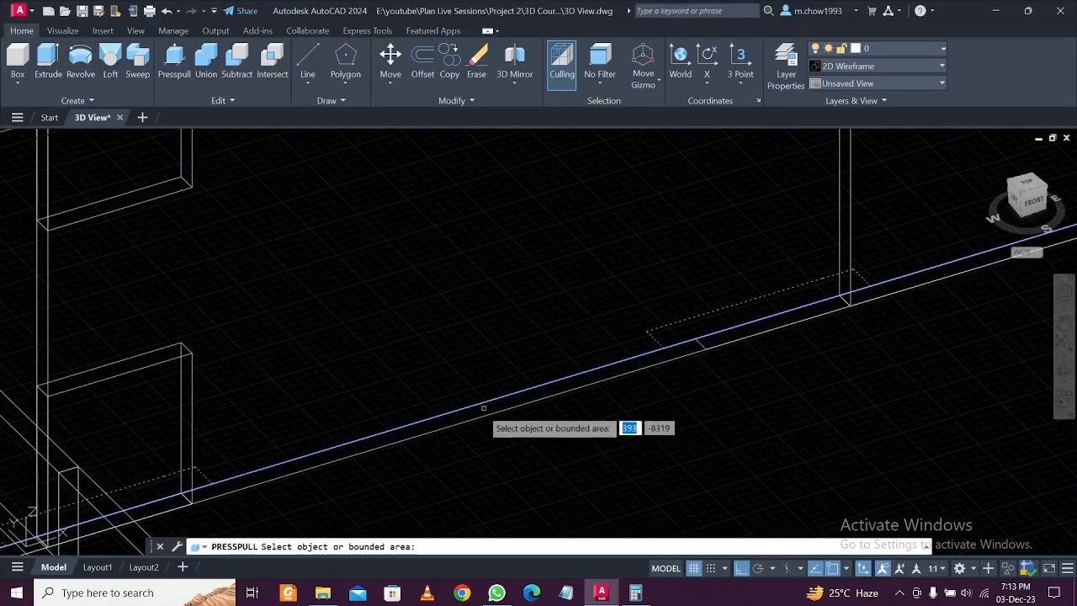
pyautogui.click(479, 409)
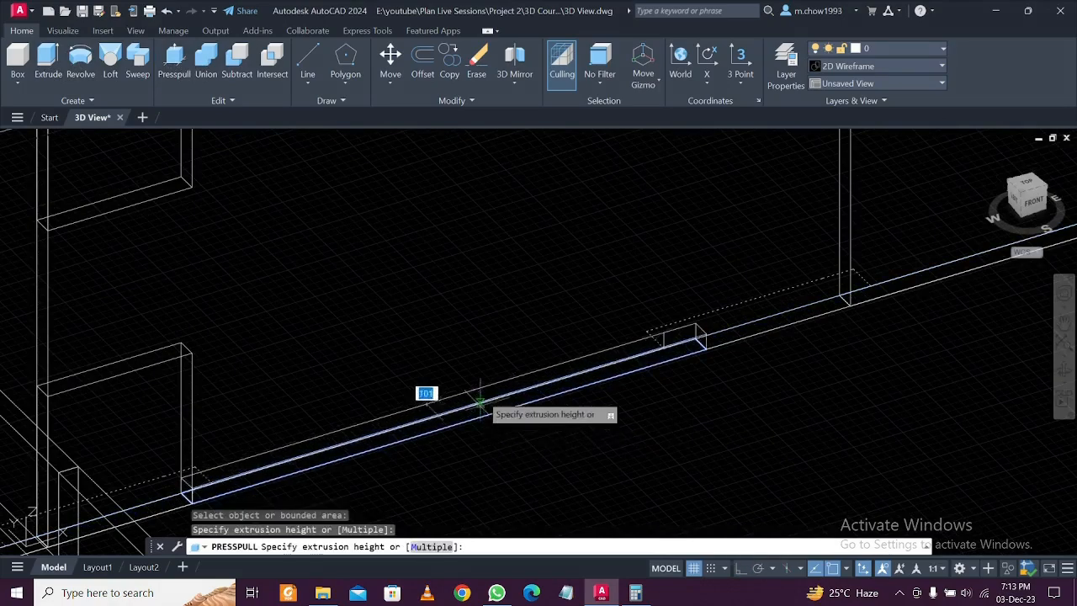
pyautogui.scroll(-2, 428, 306)
pyautogui.moveTo(427, 306); pyautogui.dragTo(345, 352, button='middle')
pyautogui.scroll(2, 346, 357)
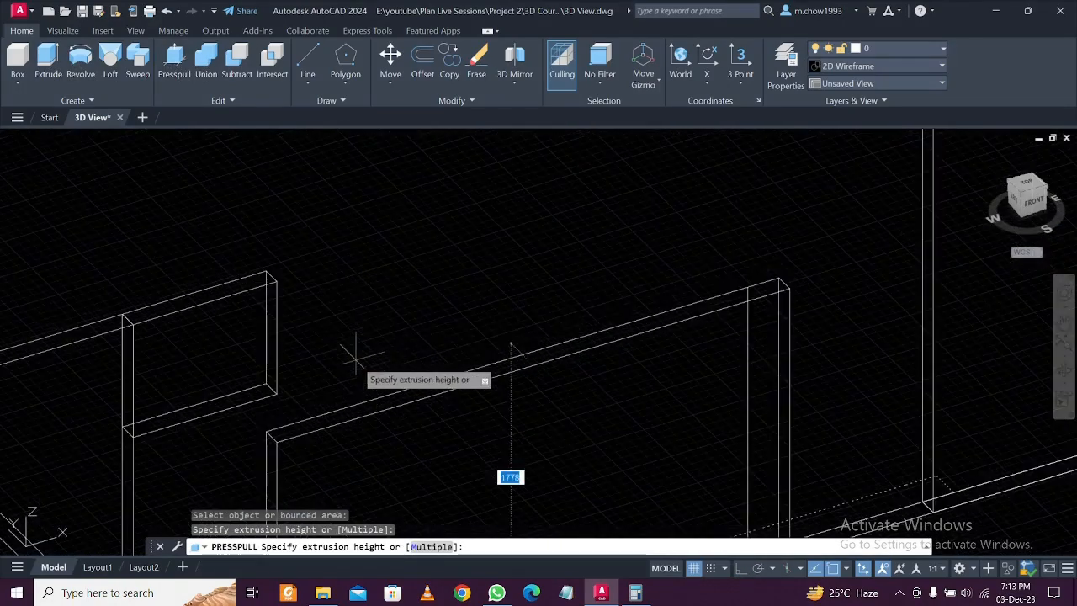
pyautogui.click(278, 280)
pyautogui.scroll(-3, 320, 279)
pyautogui.moveTo(516, 349); pyautogui.dragTo(490, 393, button='middle')
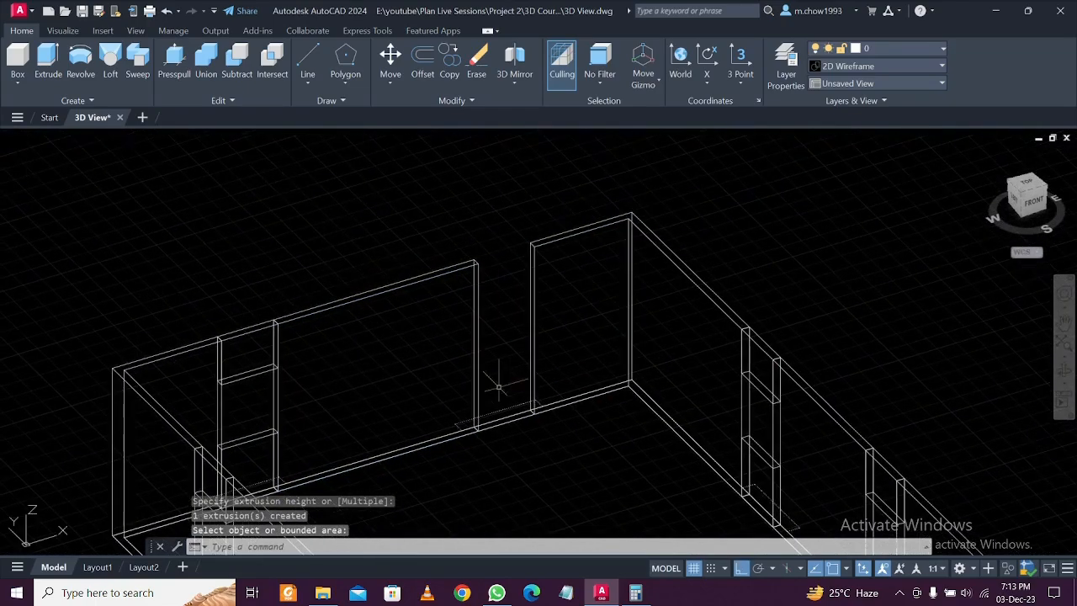
# Copy the sill and lintel blocks of the end wall's window from their lower corner to the matching corner of the wall's second opening
pyautogui.scroll(2, 244, 419)
pyautogui.click(262, 457)
pyautogui.click(260, 437)
pyautogui.click(265, 409)
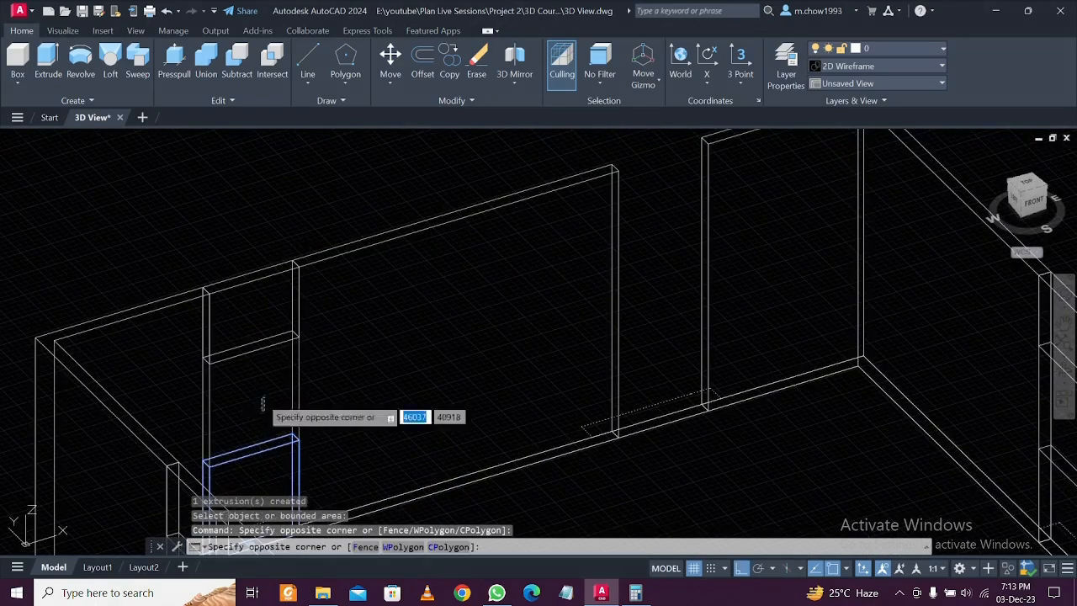
pyautogui.click(245, 334)
pyautogui.write('o')
pyautogui.press('Return')
pyautogui.scroll(4, 332, 444)
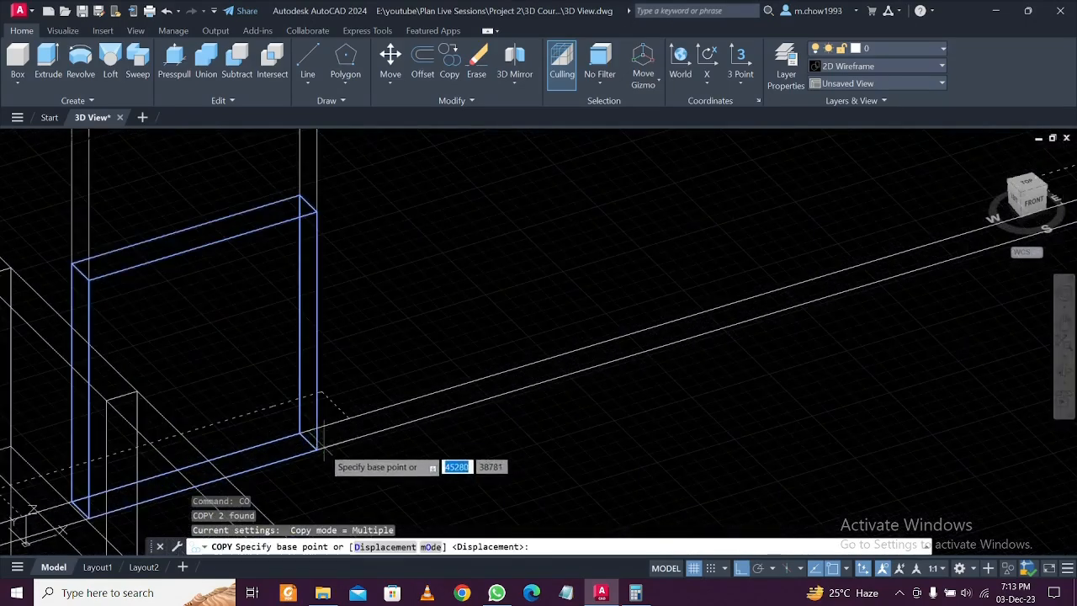
pyautogui.click(320, 443)
pyautogui.scroll(-3, 325, 444)
pyautogui.scroll(2, 433, 385)
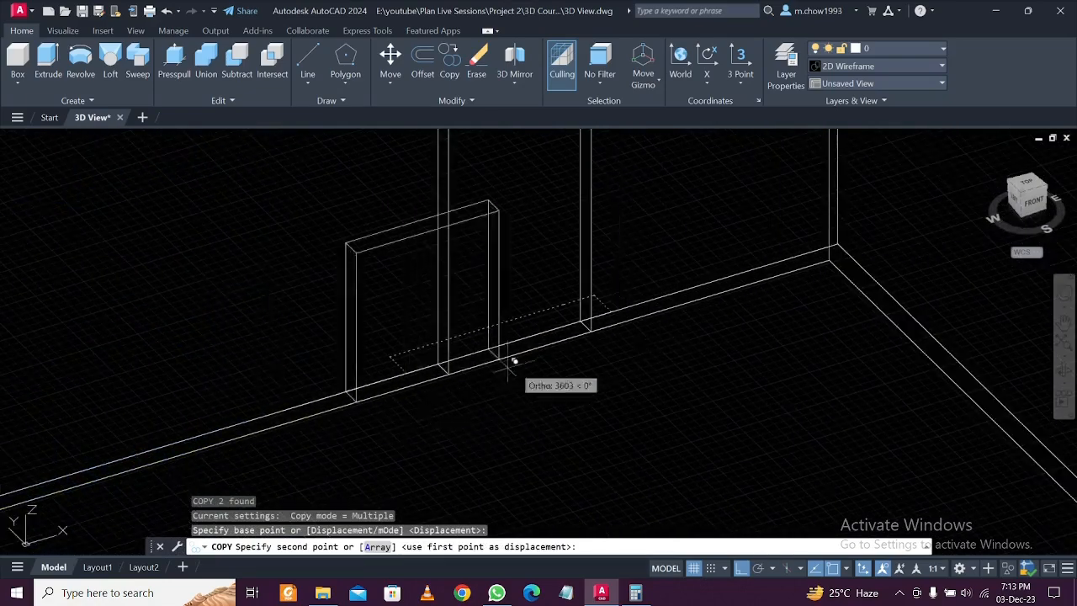
pyautogui.scroll(1, 513, 353)
pyautogui.click(640, 317)
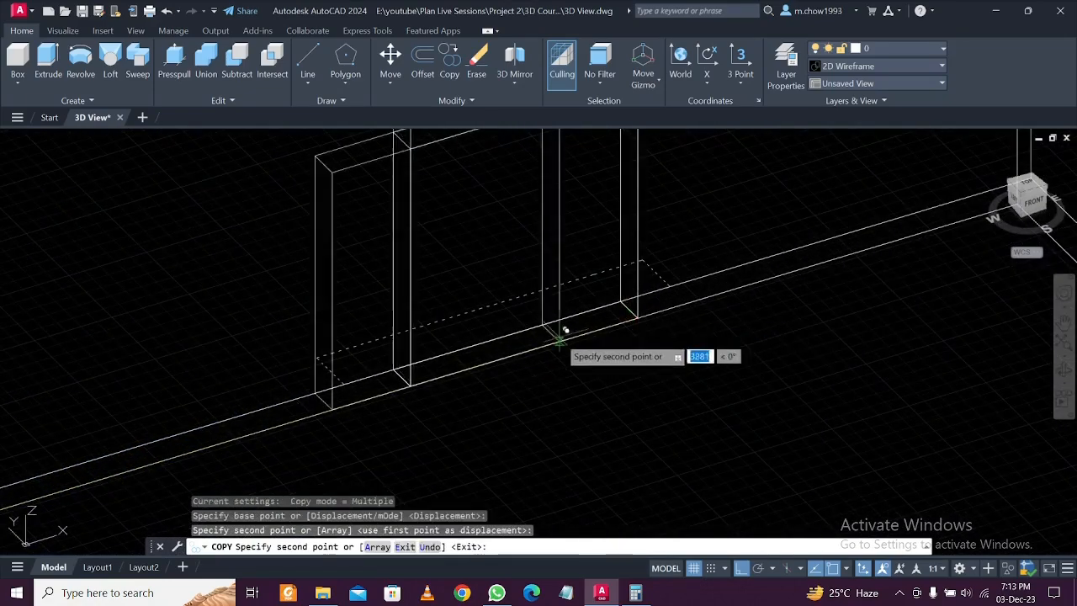
pyautogui.press('Escape')
# Examine the filled openings around the building and the dashed projection outlines at the foot of the walls
pyautogui.scroll(-6, 646, 309)
pyautogui.keyDown('shift'); pyautogui.moveTo(581, 383); pyautogui.dragTo(622, 362, button='middle'); pyautogui.keyUp('shift')
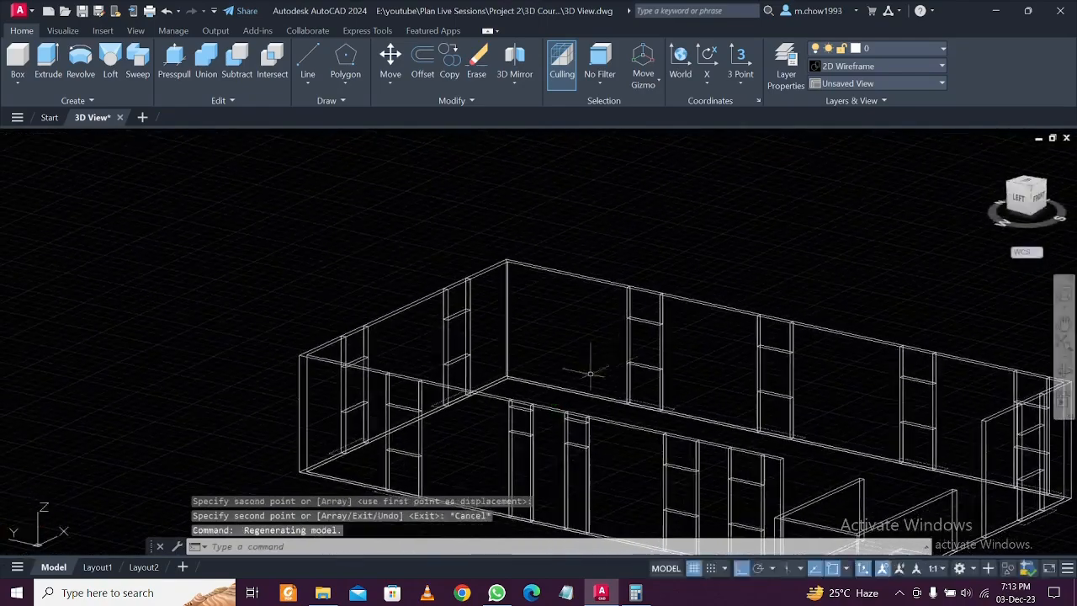
pyautogui.scroll(-4, 522, 404)
pyautogui.scroll(4, 503, 429)
pyautogui.keyDown('shift'); pyautogui.moveTo(531, 364); pyautogui.dragTo(505, 385, button='middle'); pyautogui.keyUp('shift')
pyautogui.scroll(5, 505, 385)
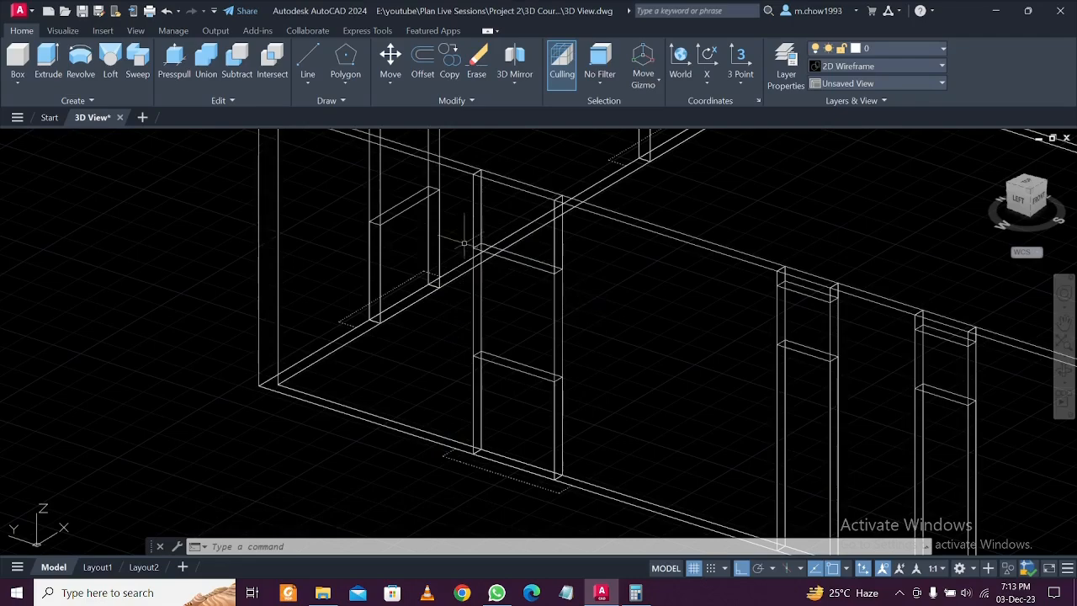
pyautogui.scroll(-5, 436, 300)
pyautogui.scroll(5, 493, 364)
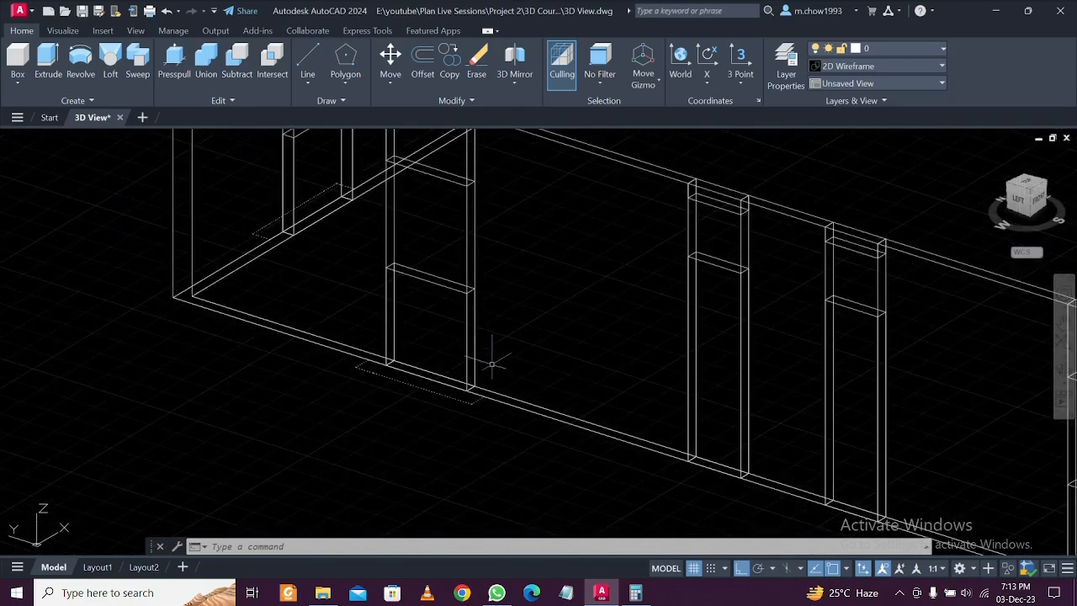
pyautogui.scroll(3, 367, 416)
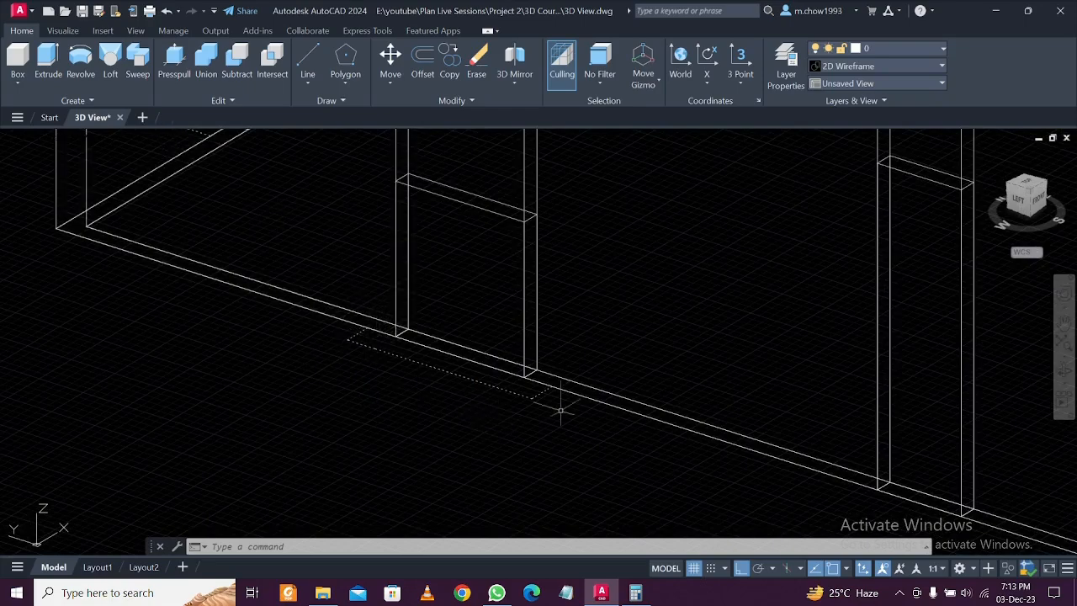
pyautogui.scroll(-4, 514, 420)
pyautogui.scroll(3, 443, 404)
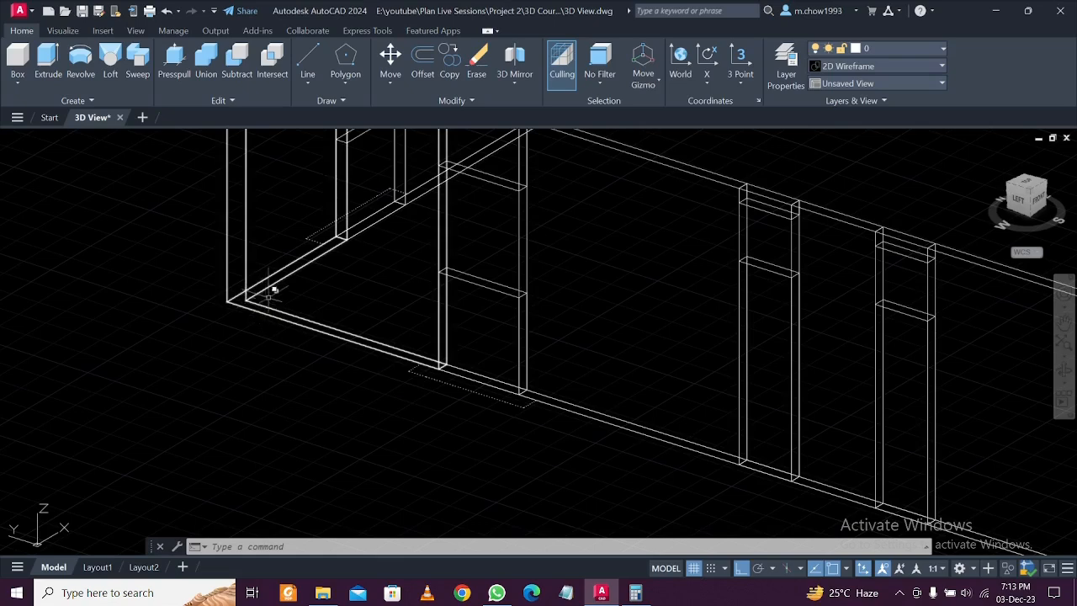
# Trace the dashed projection outline in front of the left long wall's first wide window with a polyline
pyautogui.write('pl')
pyautogui.press('Return')
pyautogui.scroll(3, 373, 309)
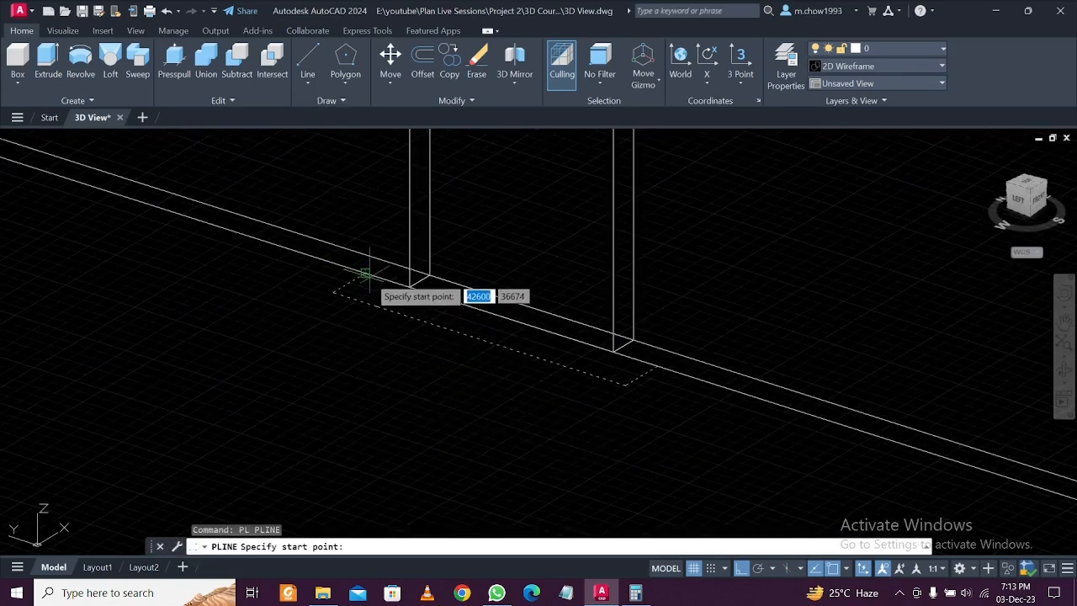
pyautogui.click(366, 273)
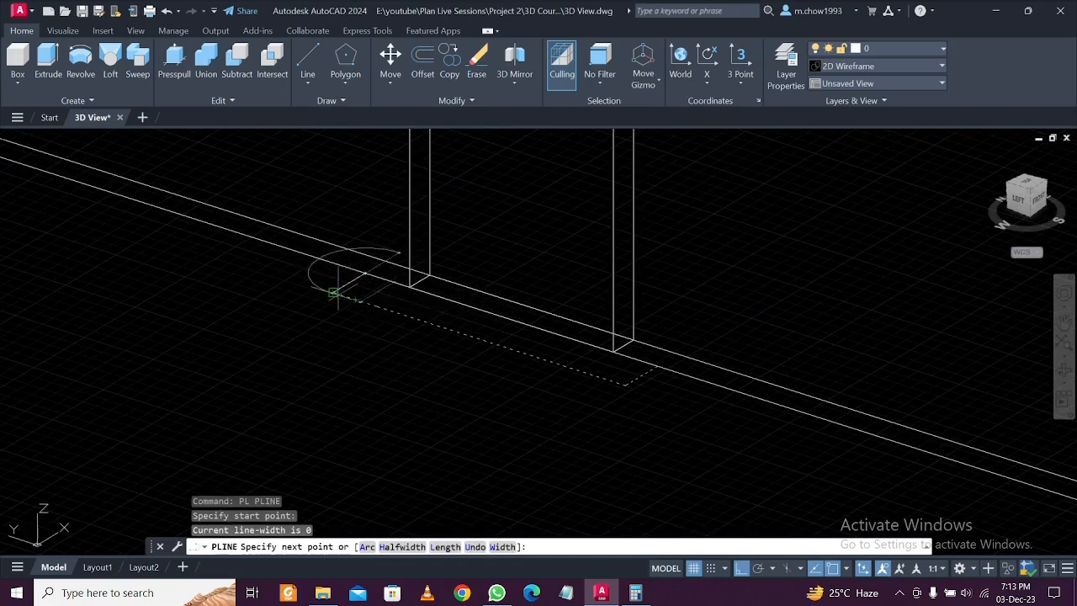
pyautogui.click(626, 383)
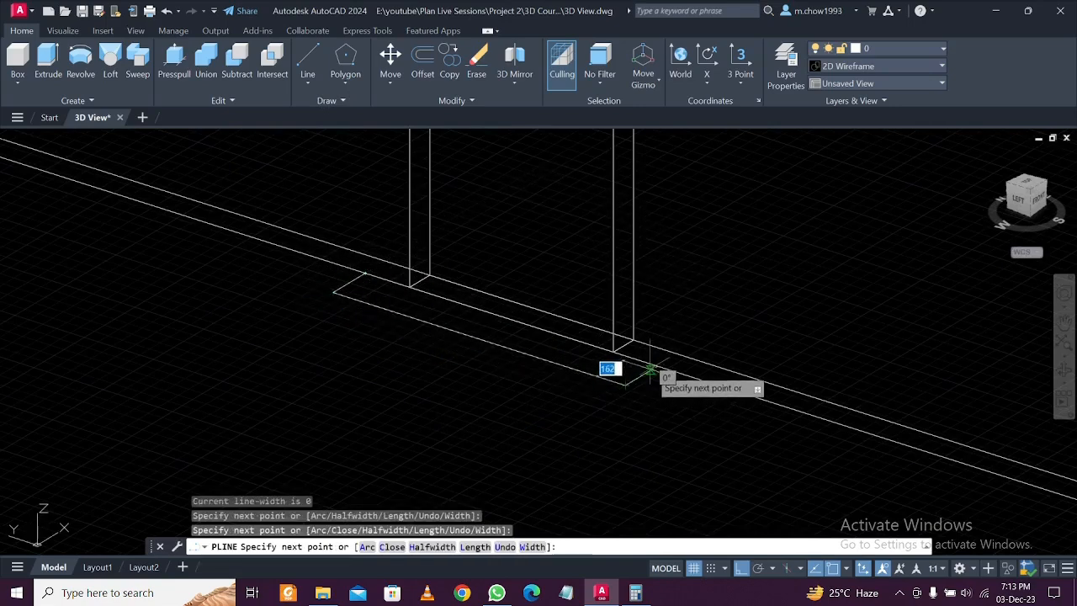
pyautogui.press('Escape')
pyautogui.scroll(-2, 523, 373)
pyautogui.scroll(2, 524, 373)
pyautogui.click(670, 389)
pyautogui.click(472, 366)
pyautogui.press('Escape')
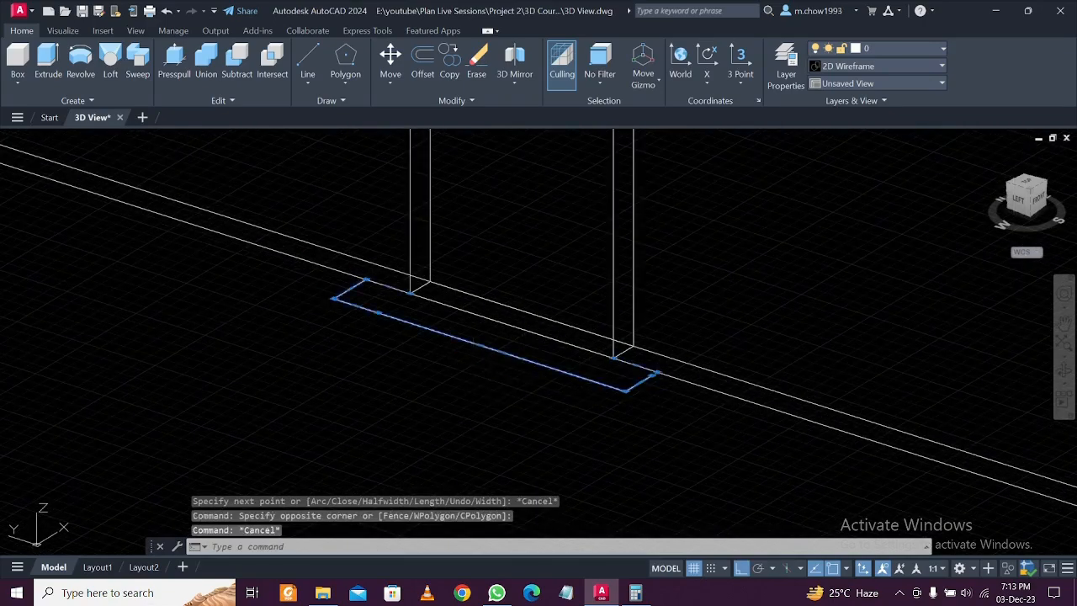
# Presspull the area inside the traced projection outline to a height of 150
pyautogui.scroll(-1, 492, 409)
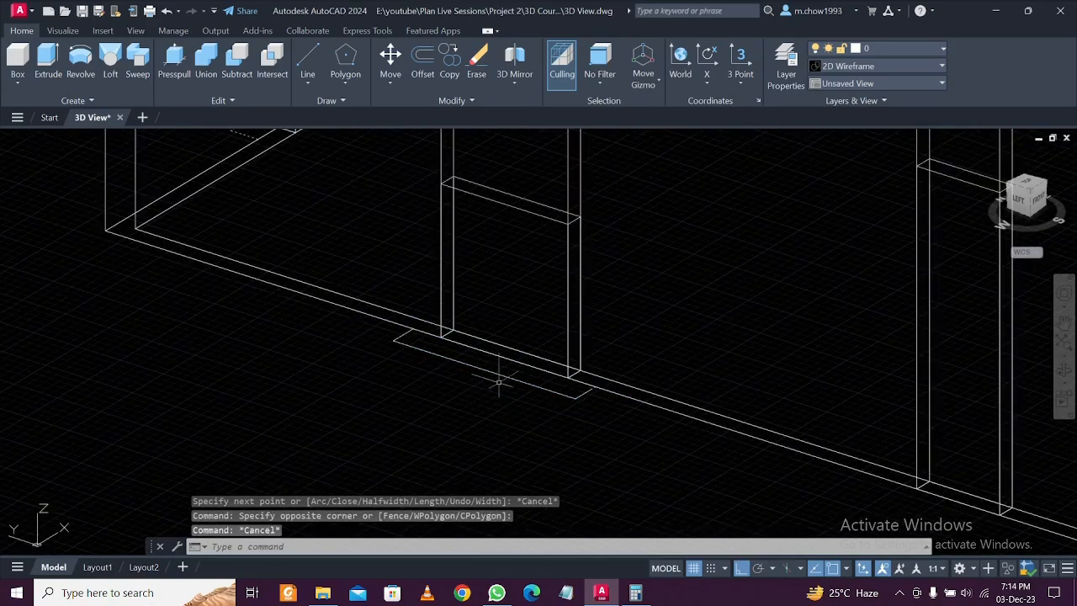
pyautogui.scroll(-3, 500, 383)
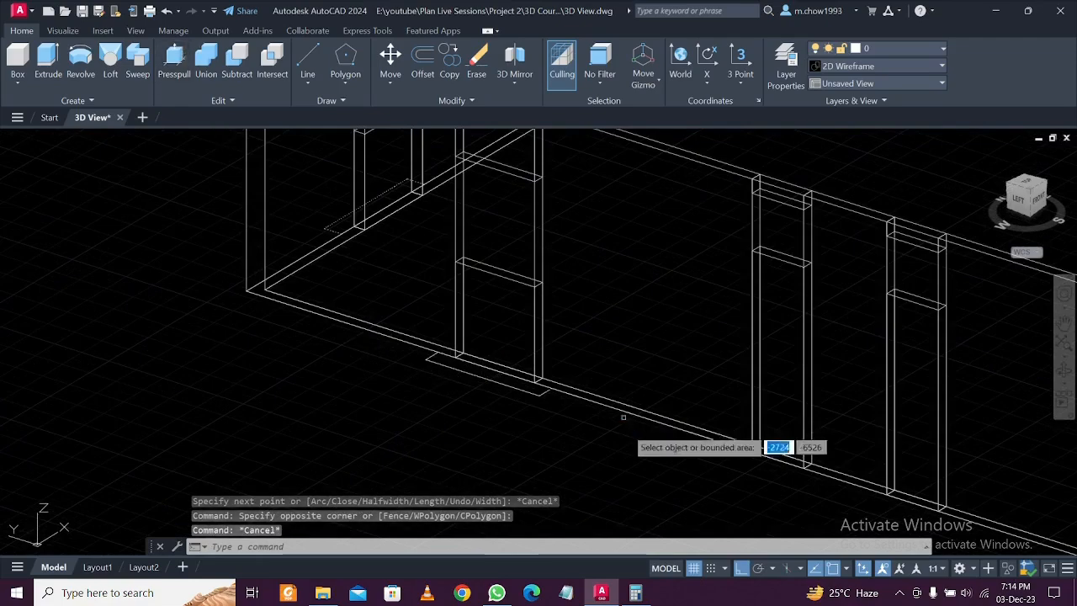
pyautogui.scroll(2, 522, 397)
pyautogui.click(513, 375)
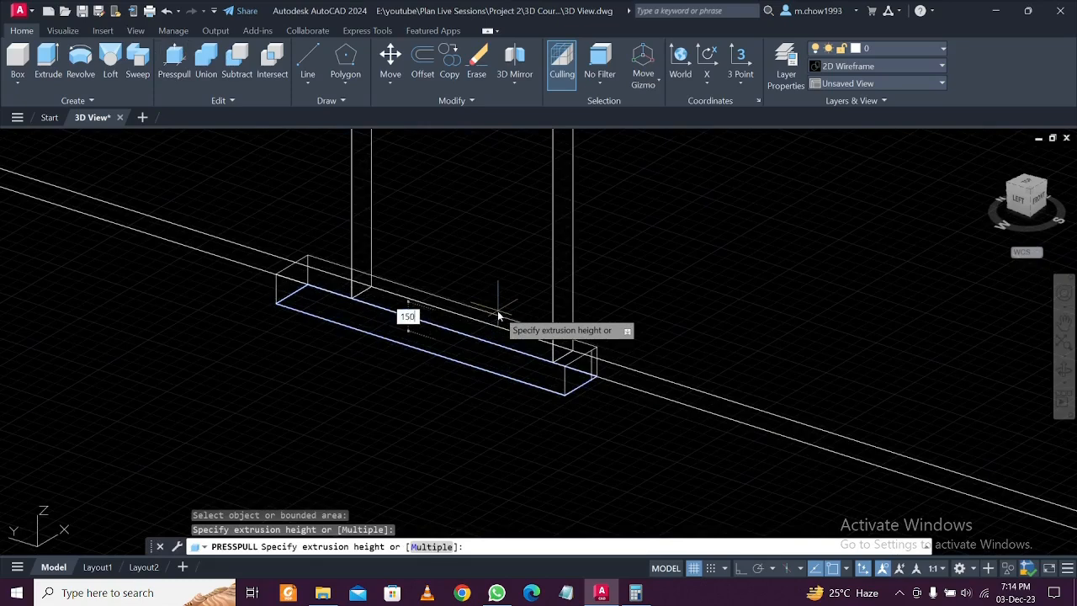
pyautogui.press('Return')
pyautogui.scroll(2, 580, 406)
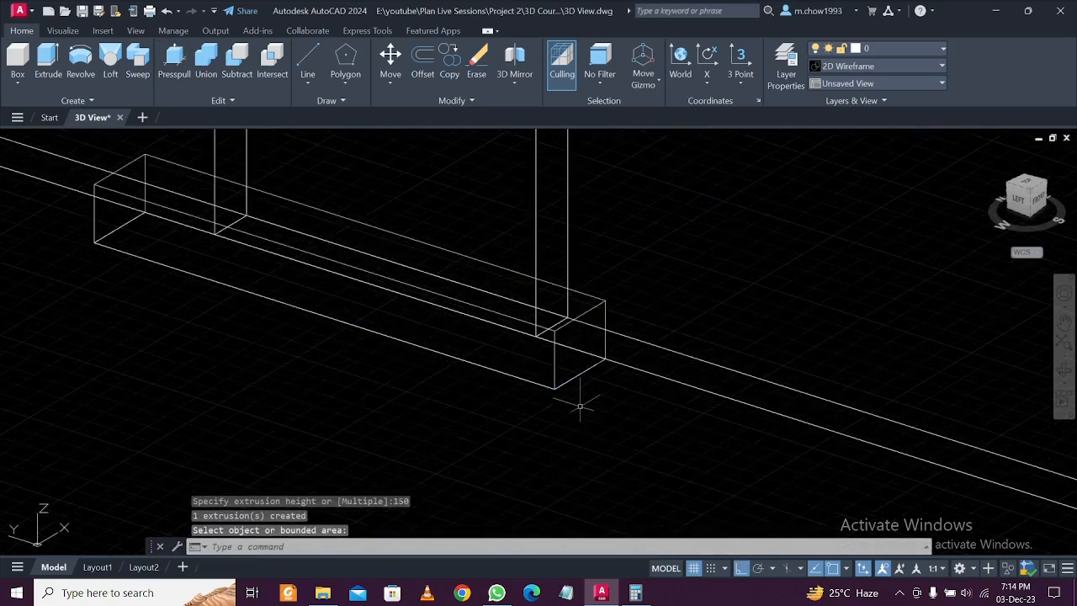
pyautogui.click(515, 381)
pyautogui.press('Escape')
pyautogui.click(548, 363)
pyautogui.click(500, 356)
pyautogui.scroll(-2, 484, 360)
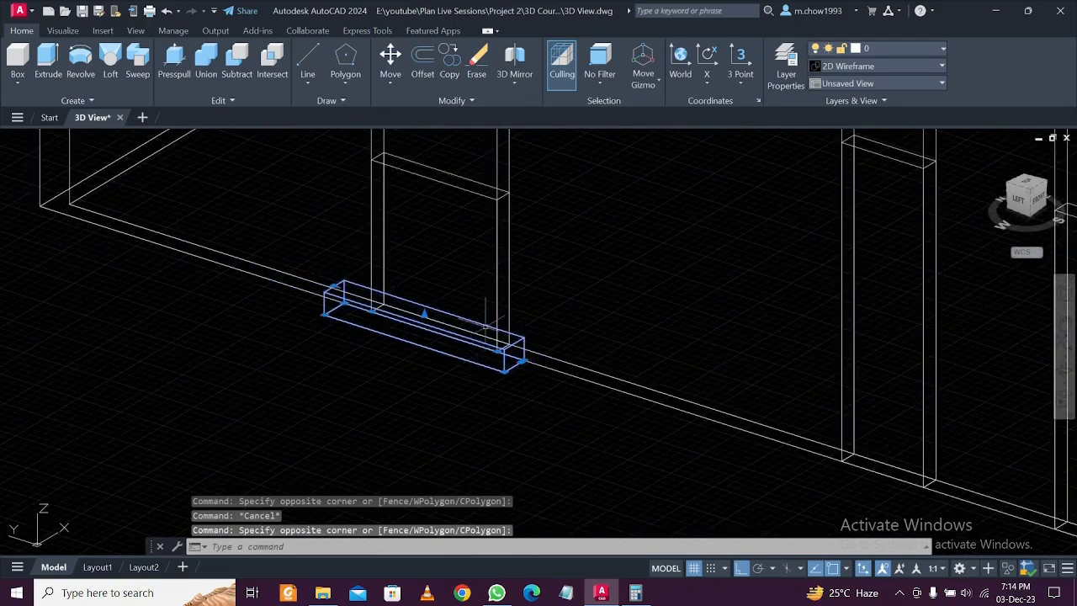
pyautogui.moveTo(486, 324); pyautogui.dragTo(496, 404, button='middle')
pyautogui.scroll(-2, 486, 404)
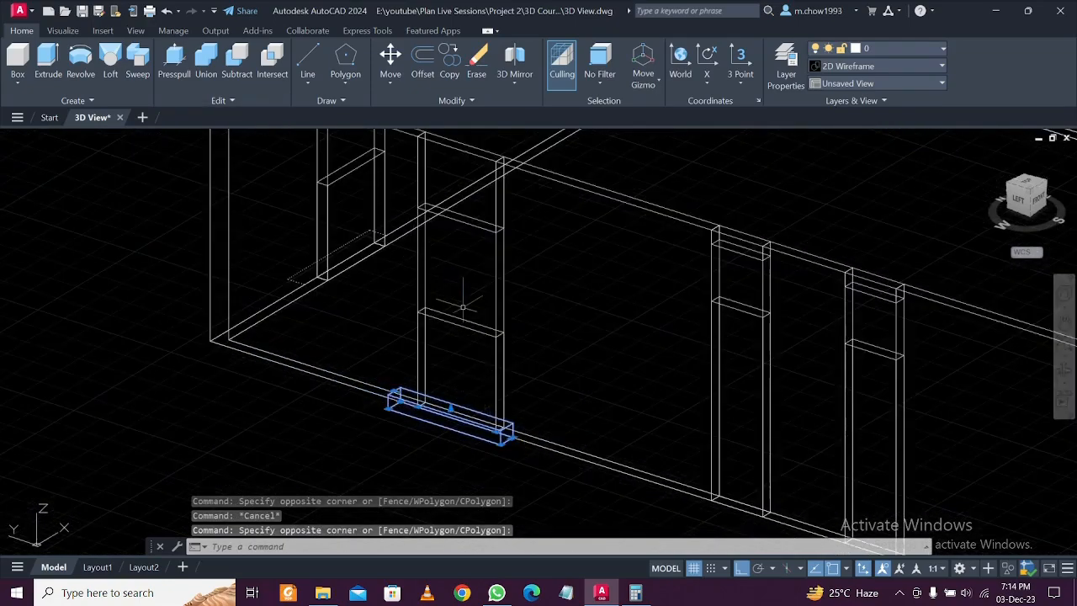
pyautogui.write('m')
pyautogui.press('space')
pyautogui.scroll(4, 505, 425)
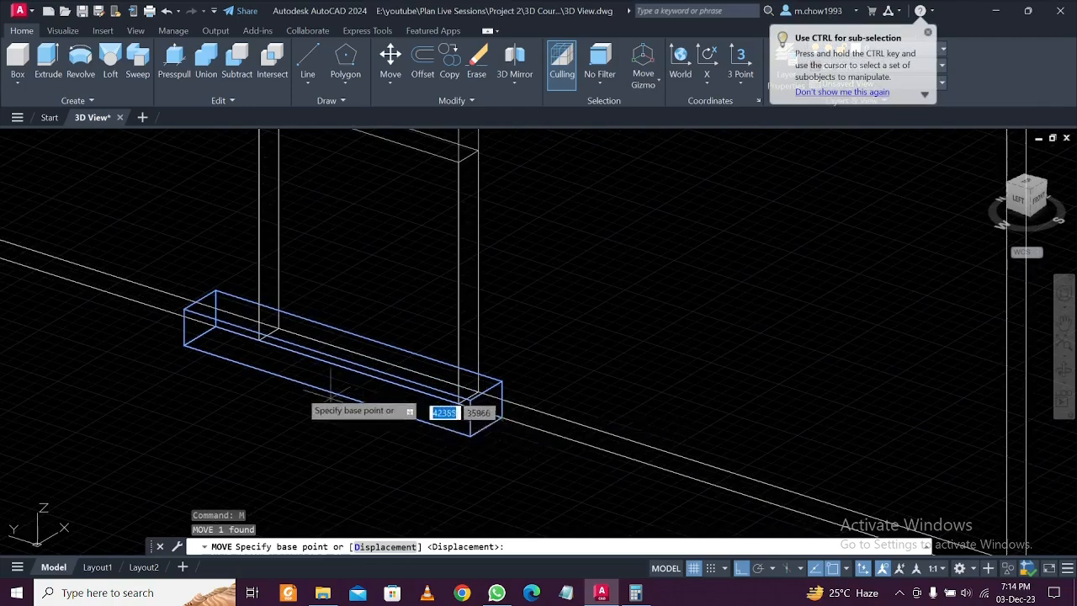
pyautogui.click(502, 416)
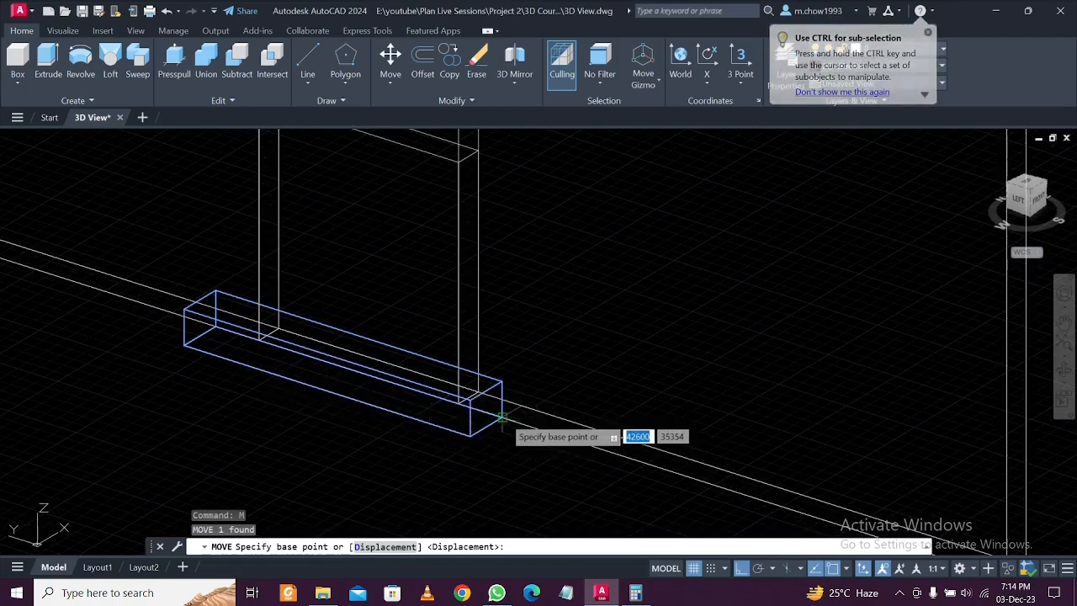
pyautogui.scroll(-1, 502, 311)
pyautogui.moveTo(502, 226); pyautogui.dragTo(505, 353, button='middle')
pyautogui.moveTo(503, 278); pyautogui.dragTo(499, 442, button='middle')
pyautogui.scroll(2, 503, 356)
pyautogui.scroll(4, 506, 352)
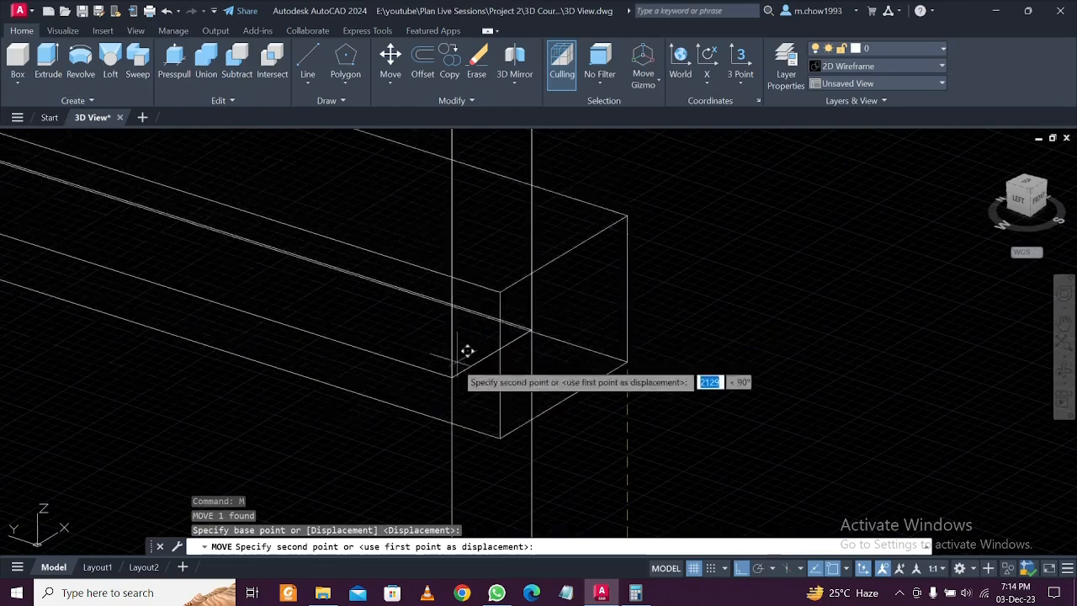
pyautogui.press('Escape')
# Select the projection block together with its outlines at the foot of the left long wall's first wide window
pyautogui.scroll(-3, 562, 311)
pyautogui.scroll(-3, 562, 311)
pyautogui.scroll(4, 567, 378)
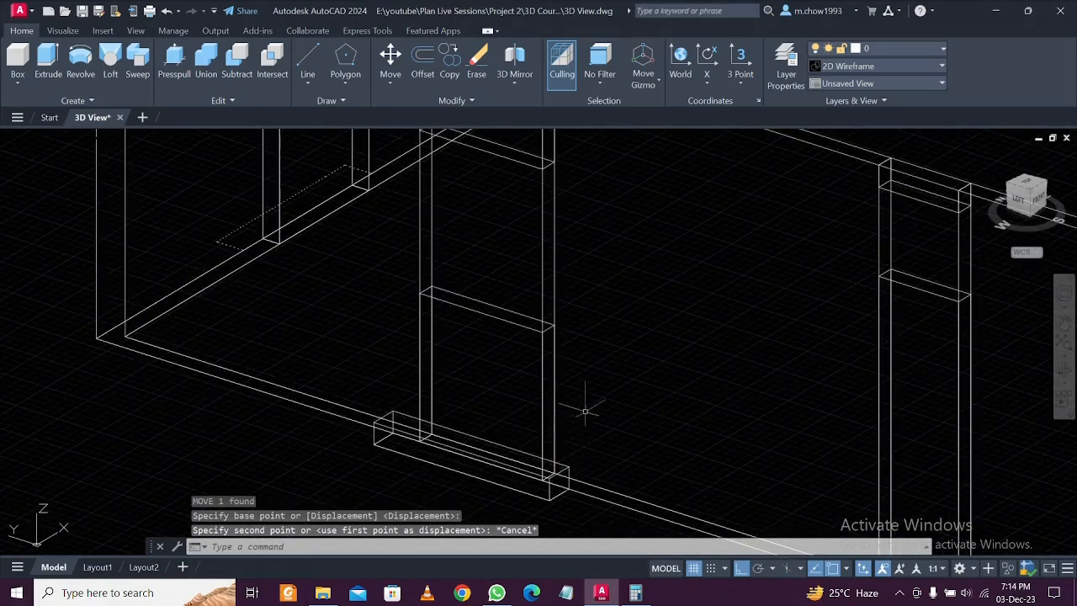
pyautogui.scroll(2, 587, 408)
pyautogui.scroll(2, 555, 420)
pyautogui.click(535, 431)
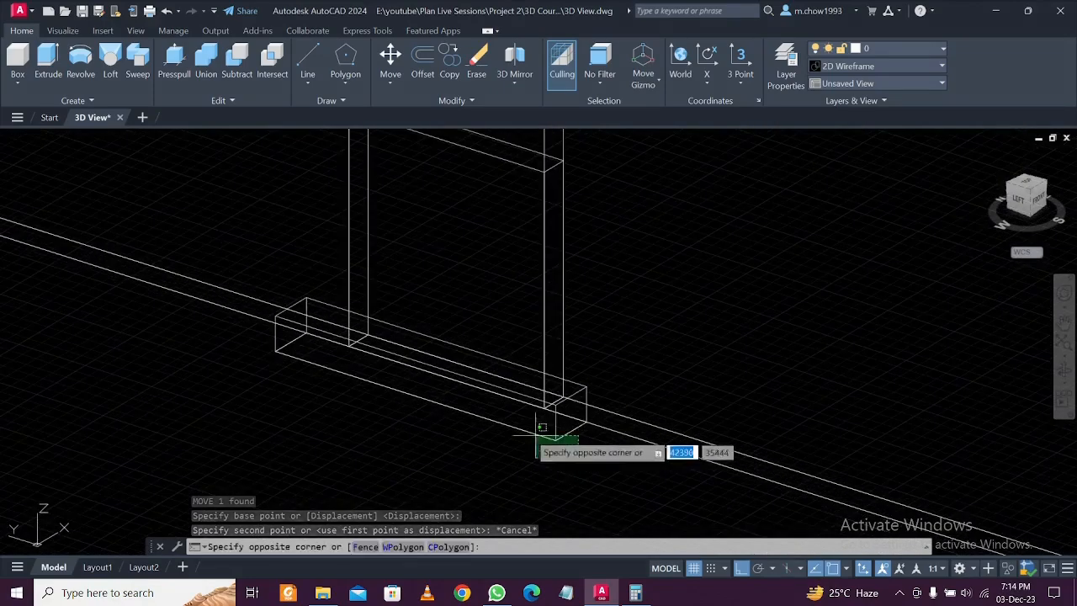
pyautogui.scroll(-4, 526, 431)
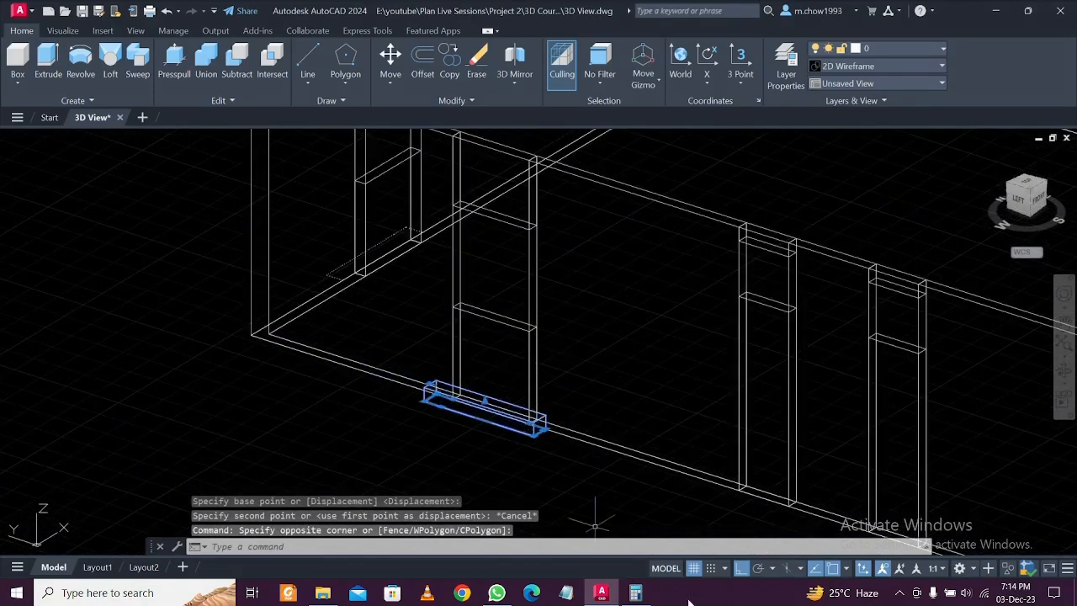
# Switch to the Calculator, enter 2100 + 150, and return to the AutoCAD drawing
pyautogui.click(635, 592)
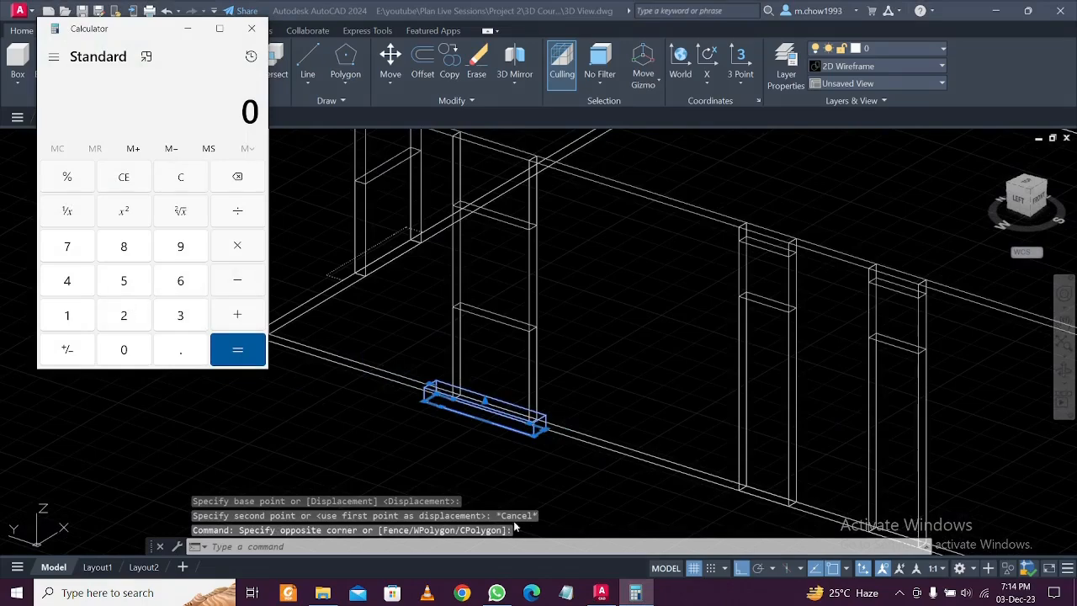
pyautogui.scroll(2, 543, 436)
pyautogui.scroll(3, 516, 369)
pyautogui.scroll(-2, 496, 360)
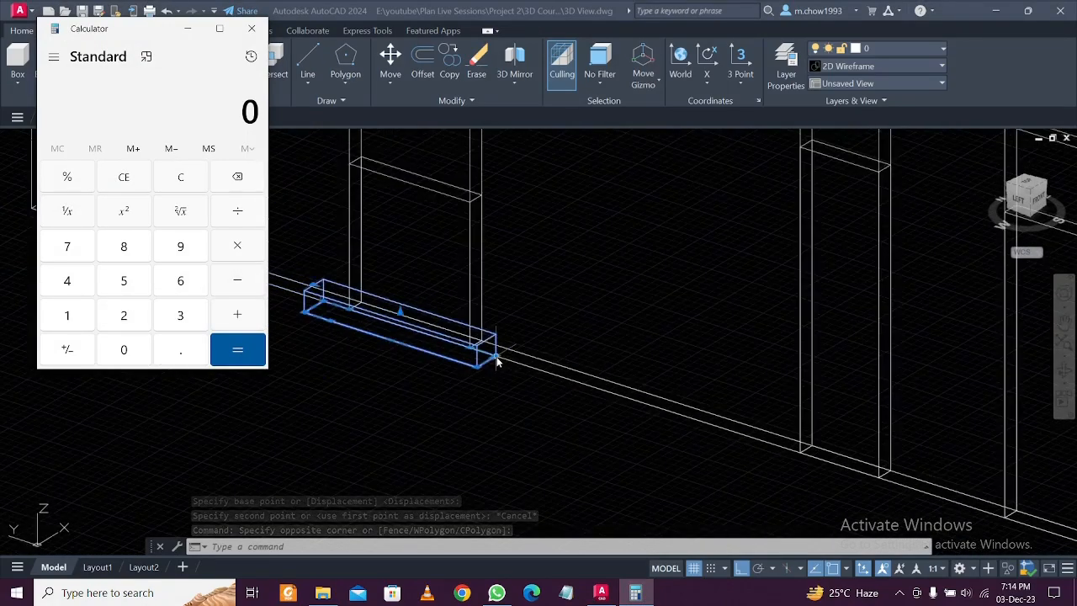
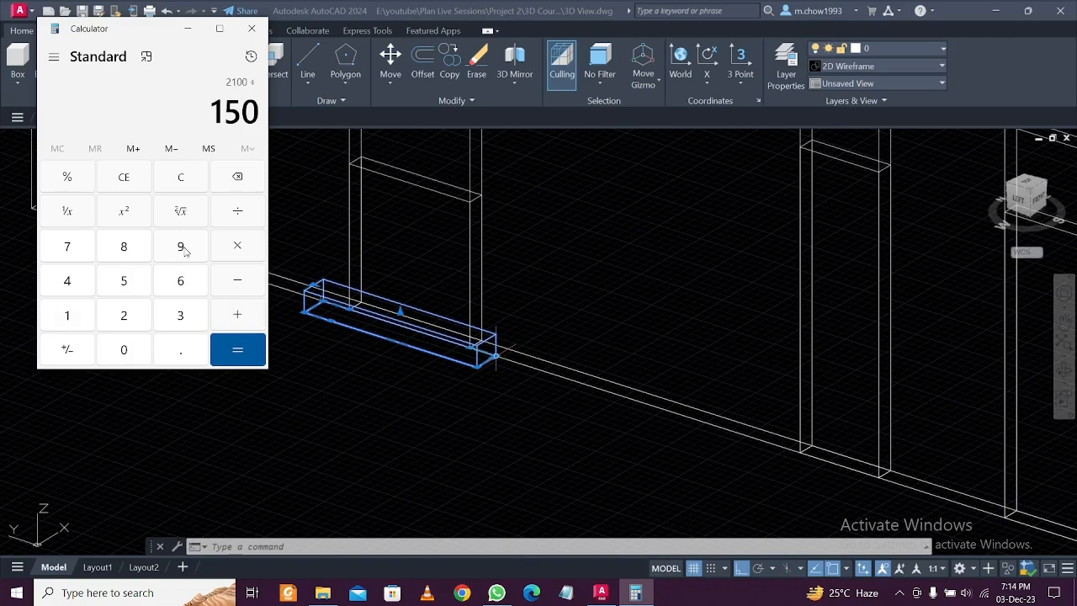
pyautogui.click(180, 34)
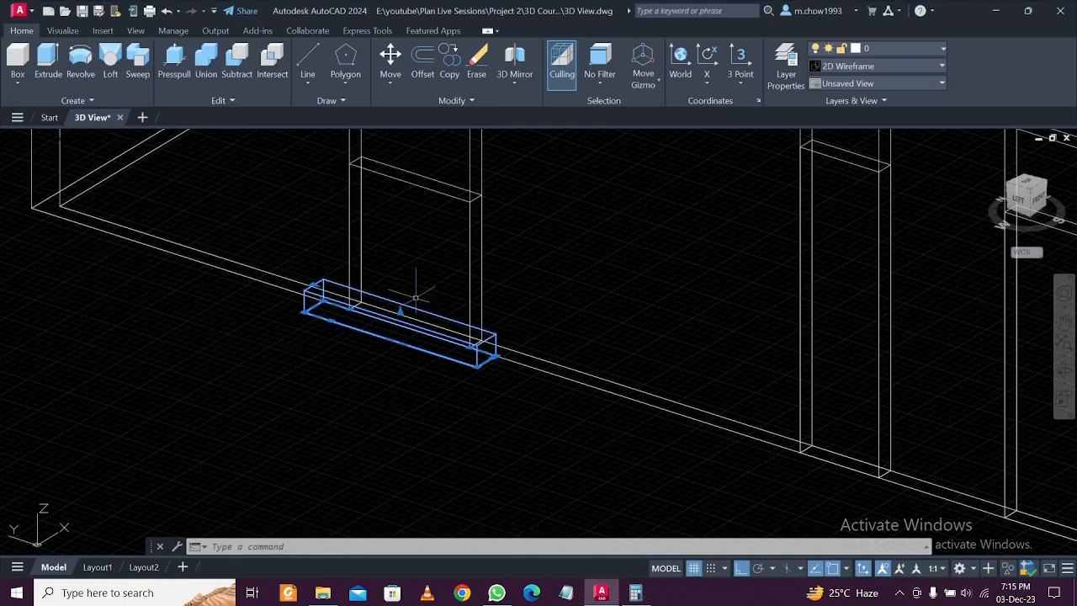
# Move the selected projection block and its outlines 2100 straight up along the Z axis
pyautogui.write('m')
pyautogui.press('Return')
pyautogui.click(486, 362)
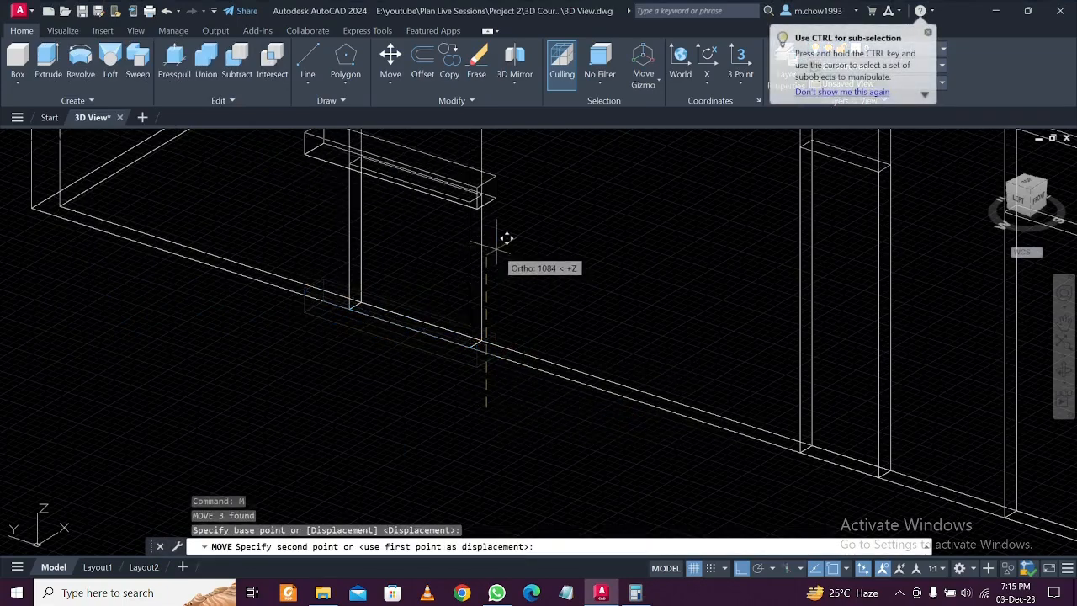
pyautogui.write('2100')
pyautogui.press('Return')
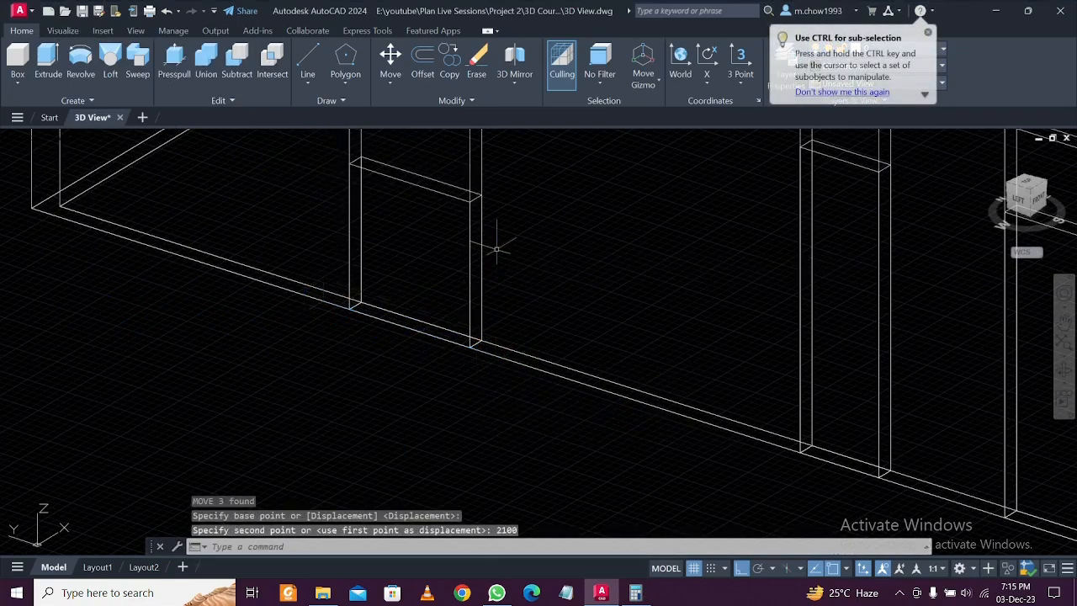
# Examine how the raised projection block meets the lintel and jambs of the first wide window
pyautogui.scroll(-5, 496, 250)
pyautogui.moveTo(517, 213); pyautogui.dragTo(411, 269, button='middle')
pyautogui.scroll(6, 504, 281)
pyautogui.scroll(-5, 435, 254)
pyautogui.scroll(5, 446, 286)
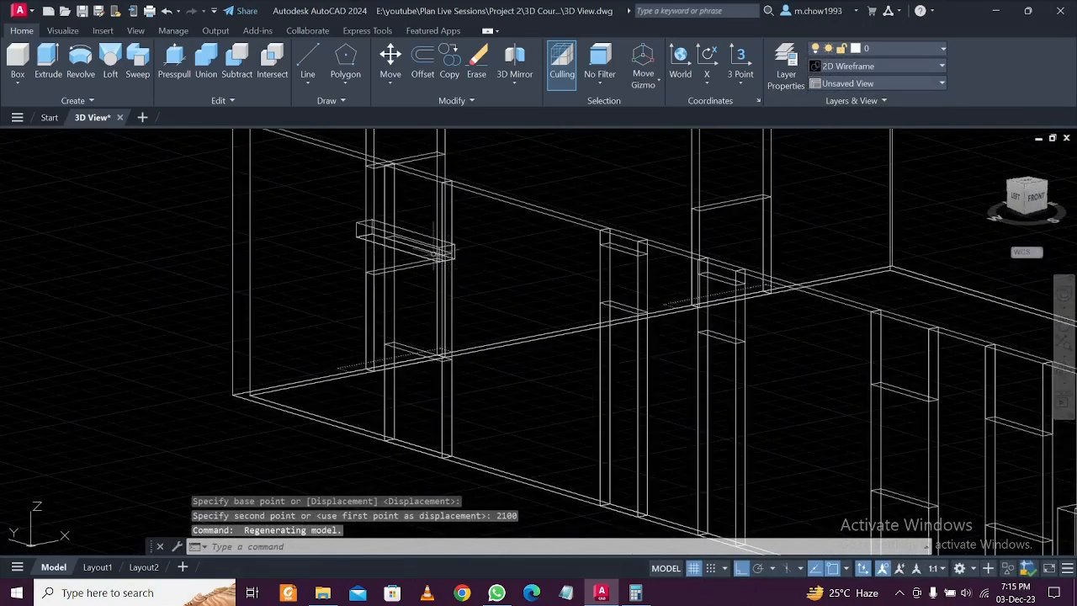
pyautogui.scroll(-2, 450, 324)
pyautogui.moveTo(442, 312); pyautogui.dragTo(440, 300, button='middle')
pyautogui.scroll(4, 436, 286)
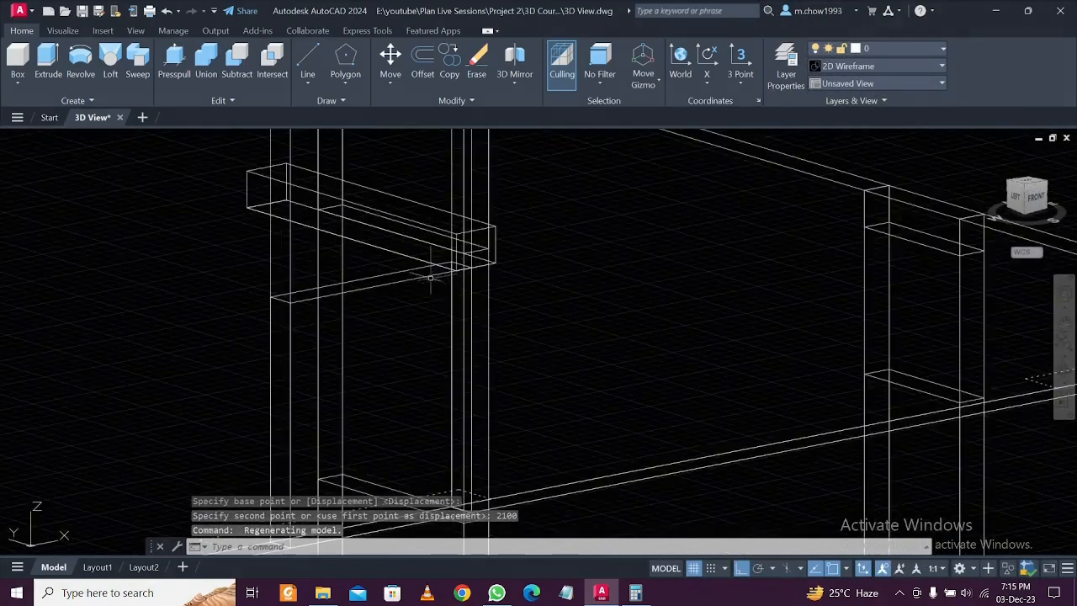
pyautogui.click(373, 198)
pyautogui.scroll(-4, 387, 269)
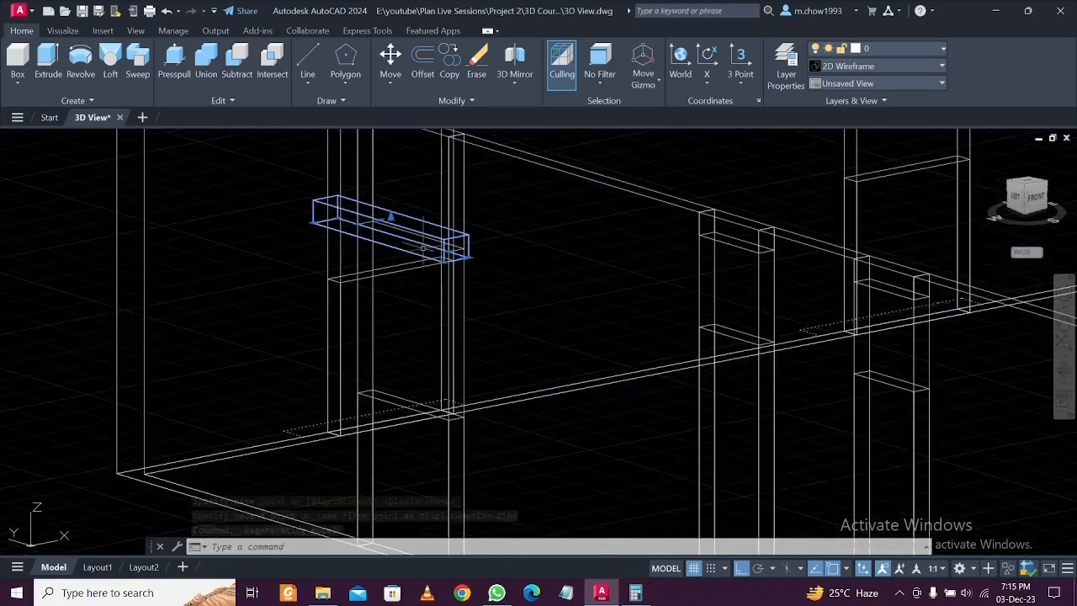
pyautogui.scroll(5, 422, 421)
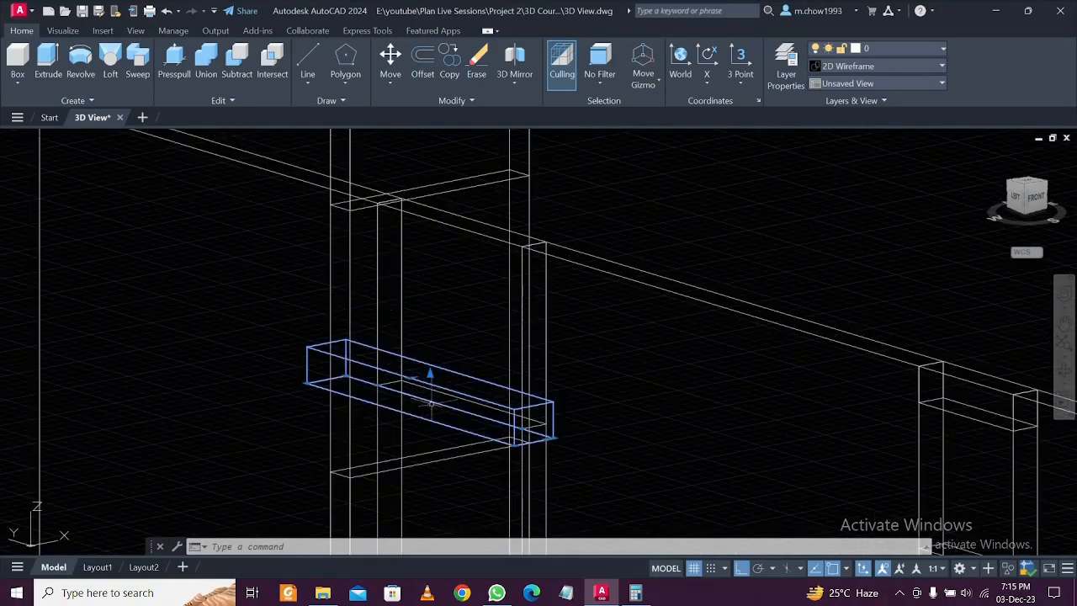
pyautogui.scroll(3, 572, 453)
pyautogui.press('Escape')
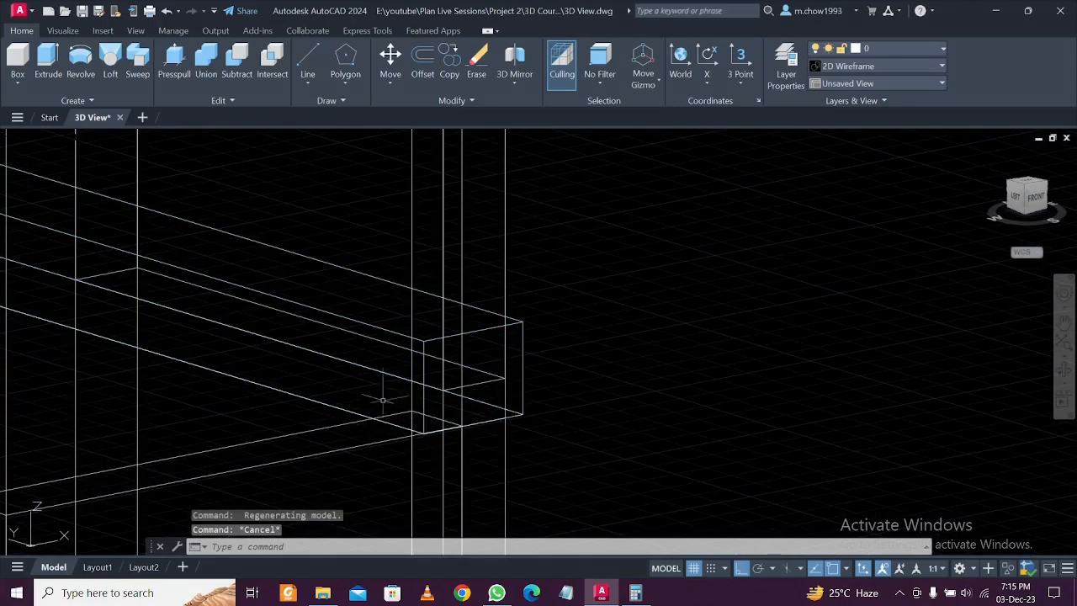
pyautogui.click(396, 283)
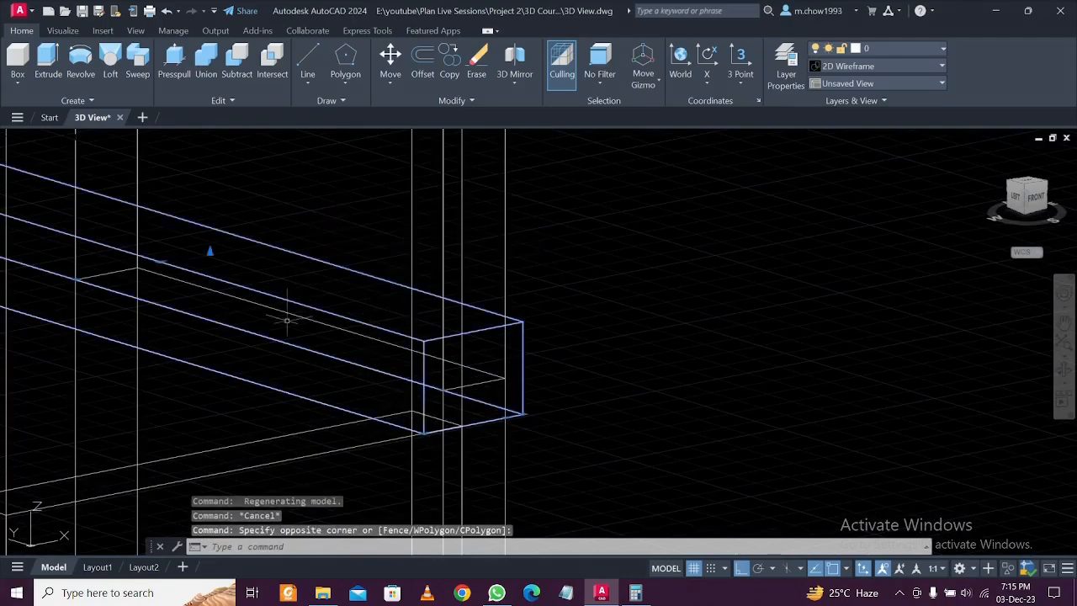
pyautogui.click(271, 365)
pyautogui.click(226, 379)
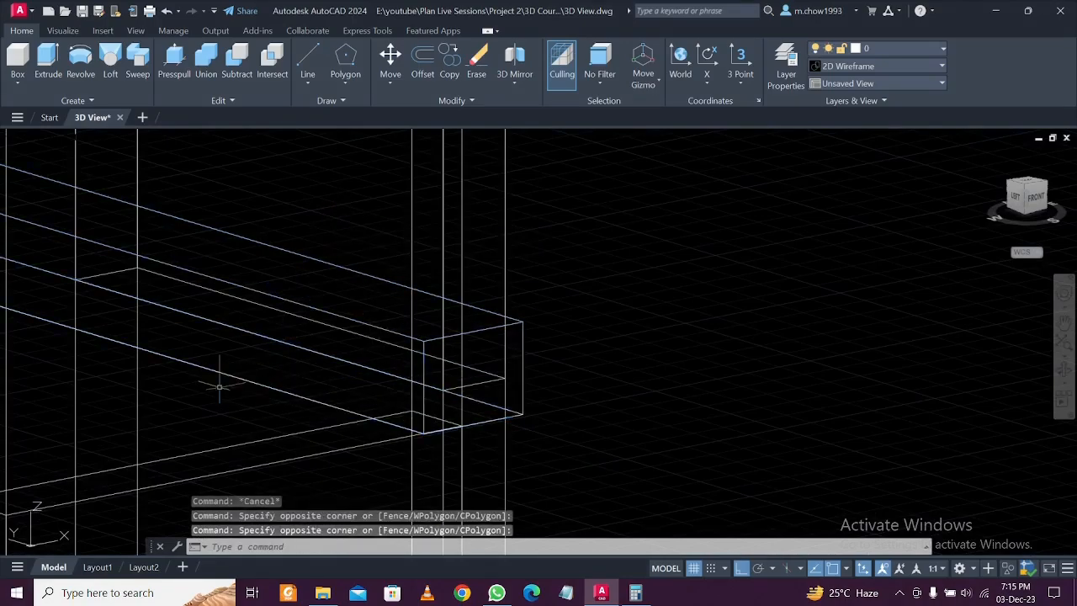
pyautogui.click(348, 284)
pyautogui.click(366, 294)
pyautogui.press('Escape')
pyautogui.scroll(-5, 366, 295)
pyautogui.scroll(3, 352, 283)
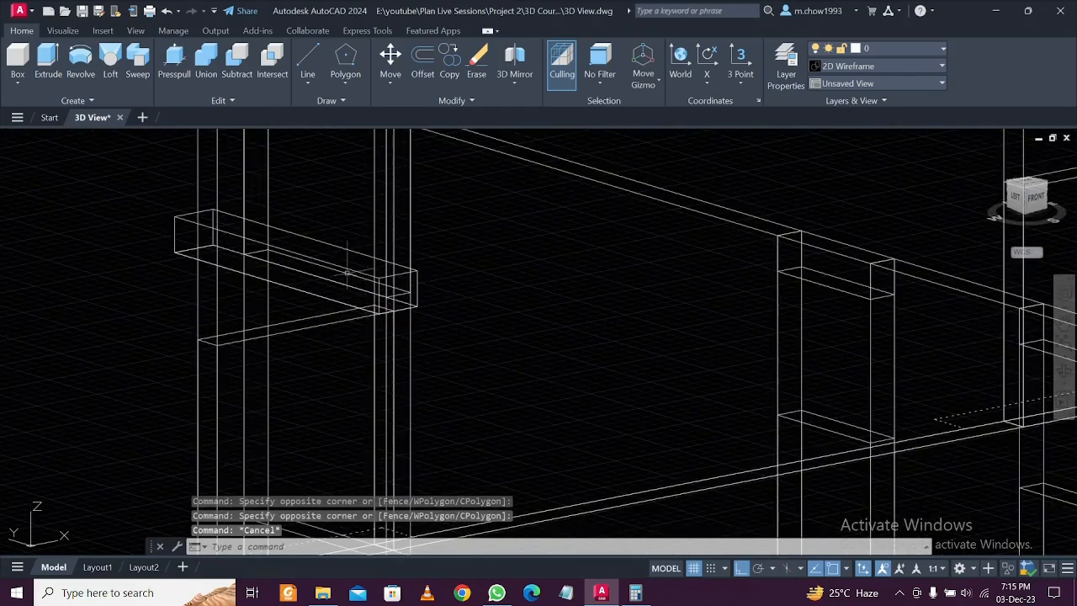
# Copy the raised projection block from the first window's lower outer corner to the matching corners of the long wall's two wide windows nearest the stairs
pyautogui.click(345, 251)
pyautogui.scroll(-4, 347, 244)
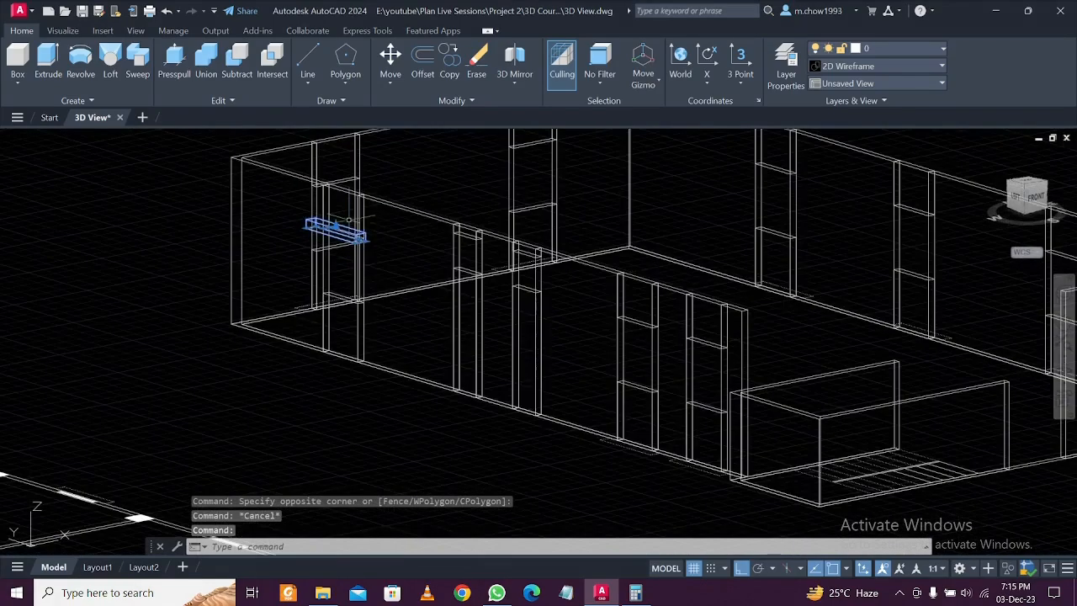
pyautogui.keyDown('shift'); pyautogui.moveTo(372, 266); pyautogui.dragTo(357, 320, button='middle'); pyautogui.keyUp('shift')
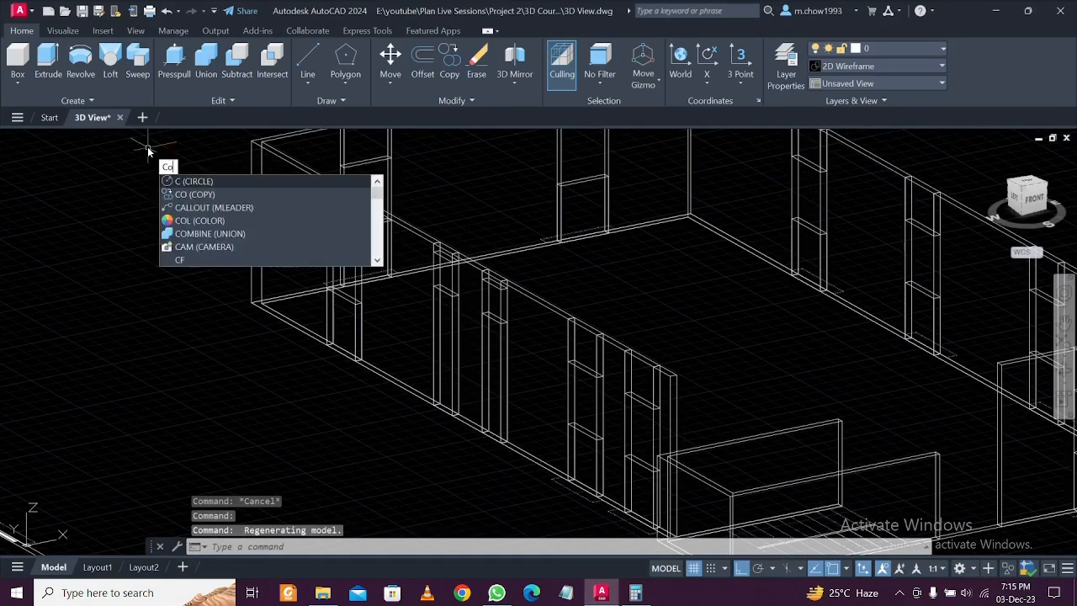
pyautogui.write('o')
pyautogui.press('Return')
pyautogui.scroll(3, 346, 345)
pyautogui.scroll(3, 349, 340)
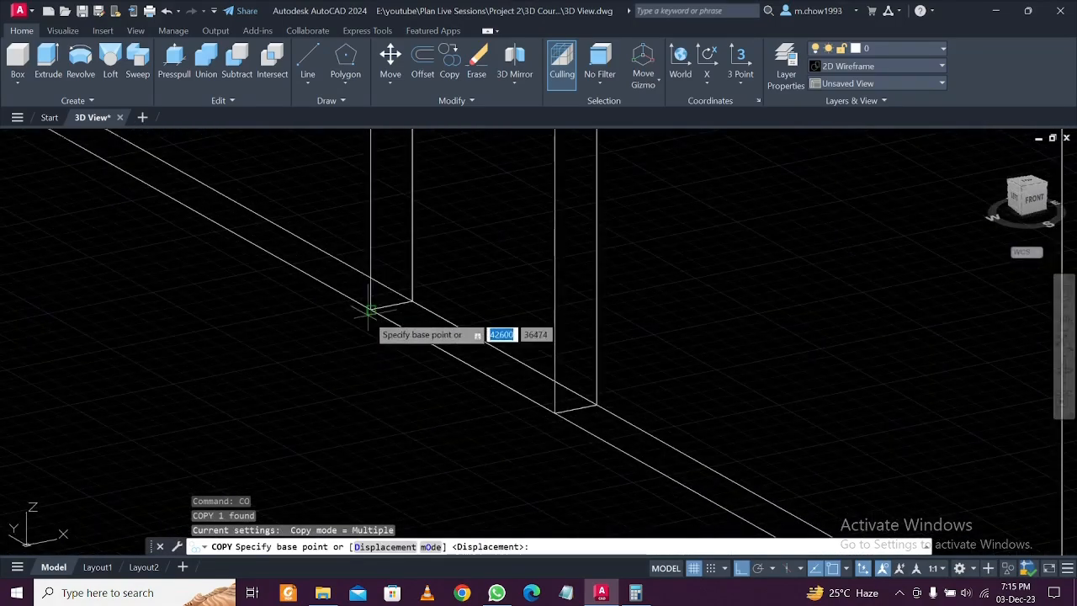
pyautogui.click(371, 310)
pyautogui.scroll(-3, 372, 306)
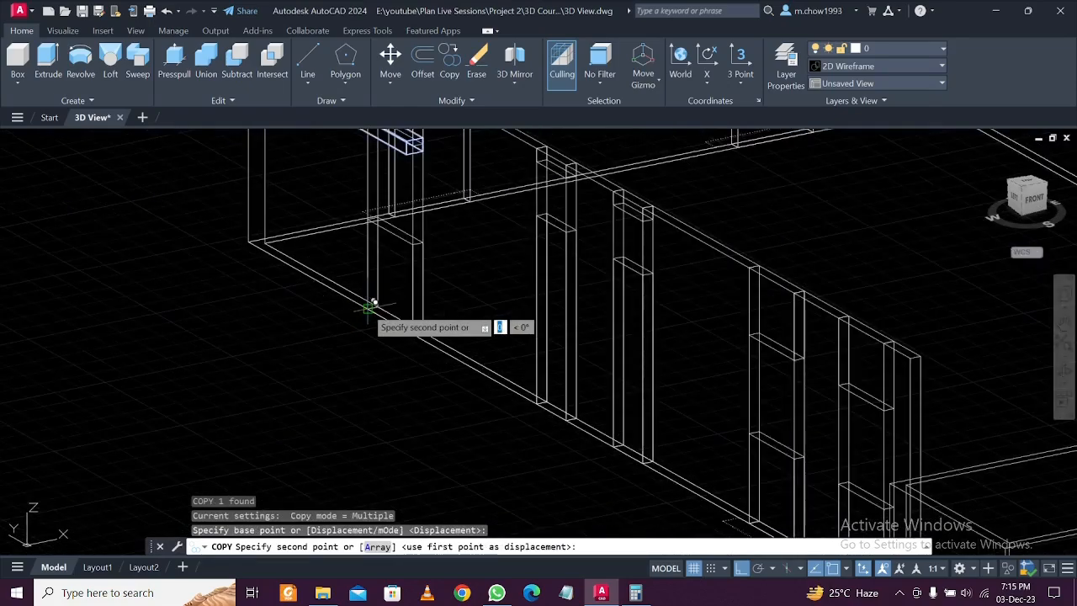
pyautogui.scroll(-2, 373, 306)
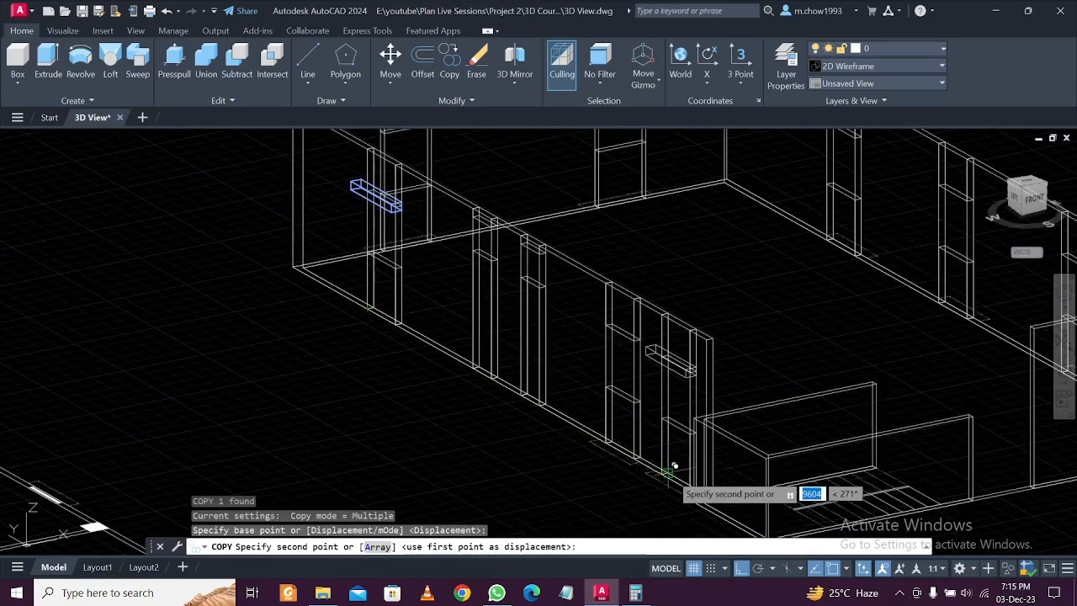
pyautogui.scroll(3, 674, 466)
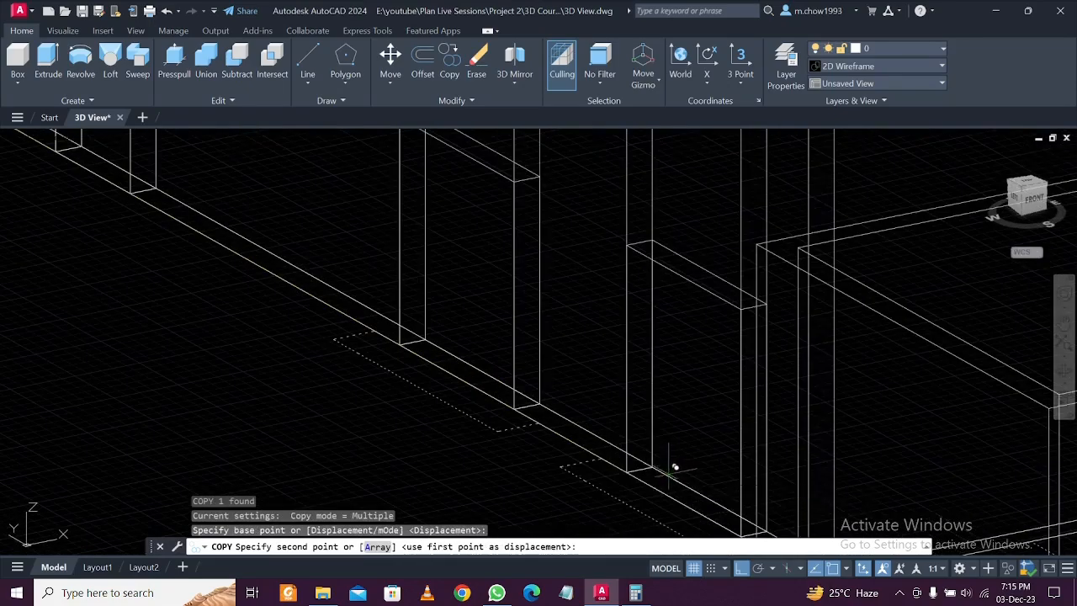
pyautogui.click(401, 342)
pyautogui.click(531, 420)
pyautogui.scroll(-3, 532, 421)
pyautogui.press('Escape')
pyautogui.moveTo(412, 396); pyautogui.dragTo(441, 436, button='middle')
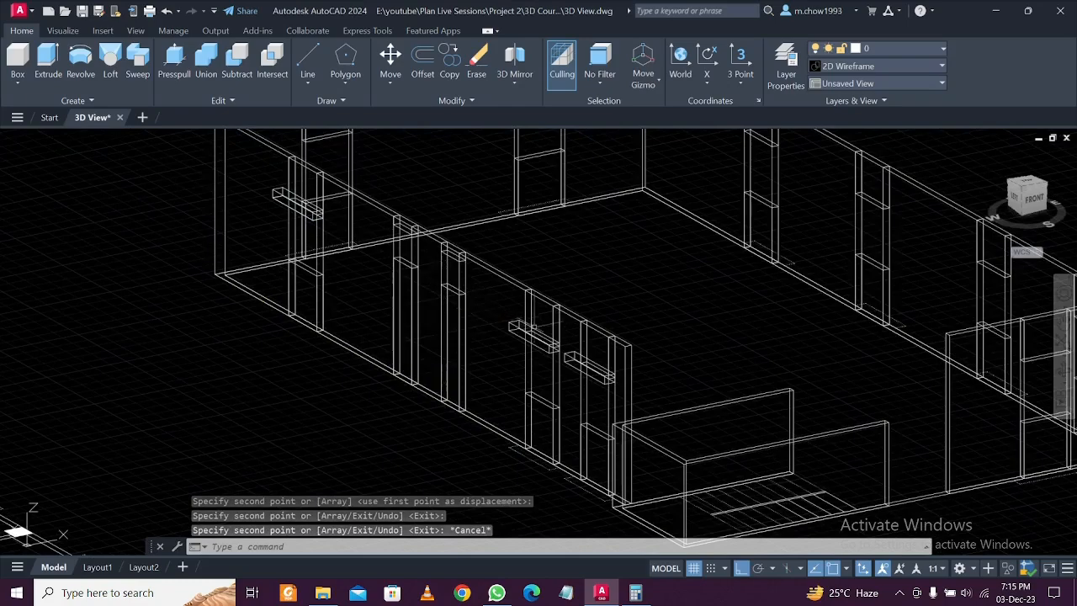
# Examine the raised projection blocks and the matching outlines at floor level along the long wall near the stairs
pyautogui.scroll(3, 480, 317)
pyautogui.click(471, 308)
pyautogui.scroll(-5, 471, 308)
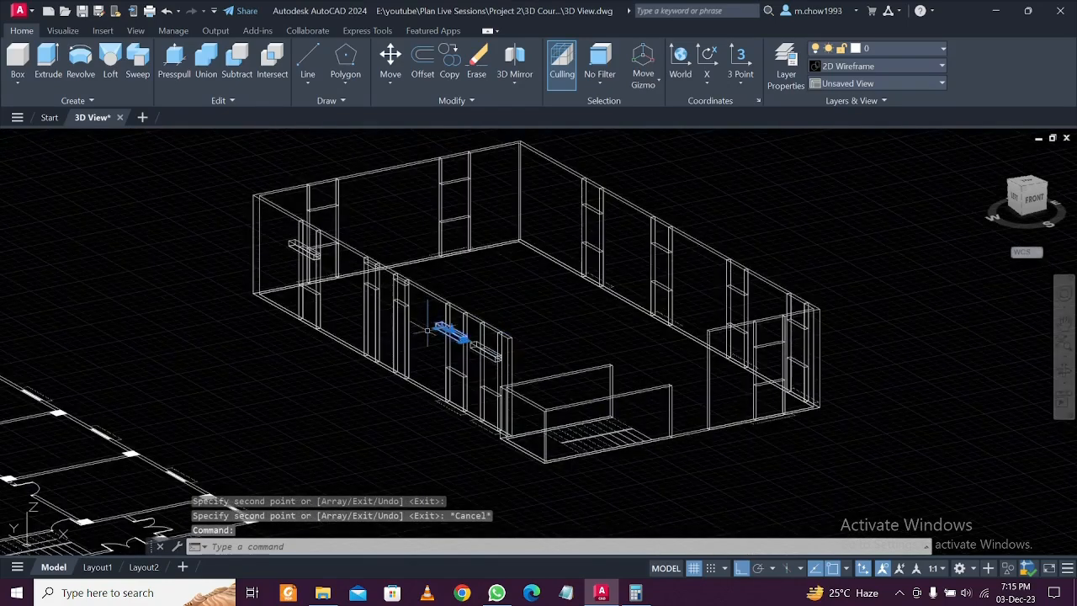
pyautogui.scroll(5, 522, 359)
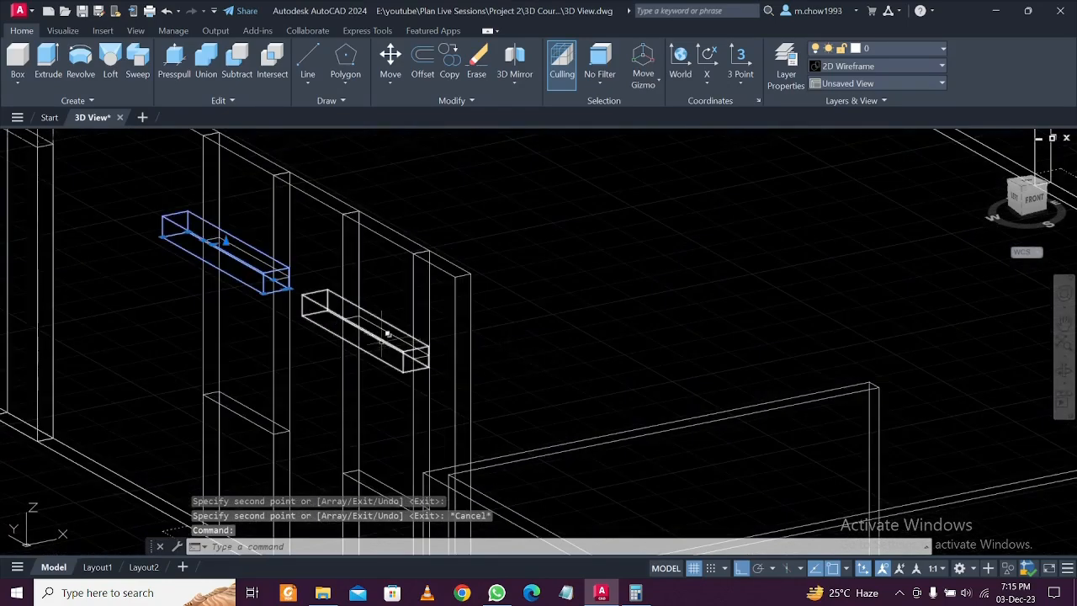
pyautogui.scroll(-5, 395, 337)
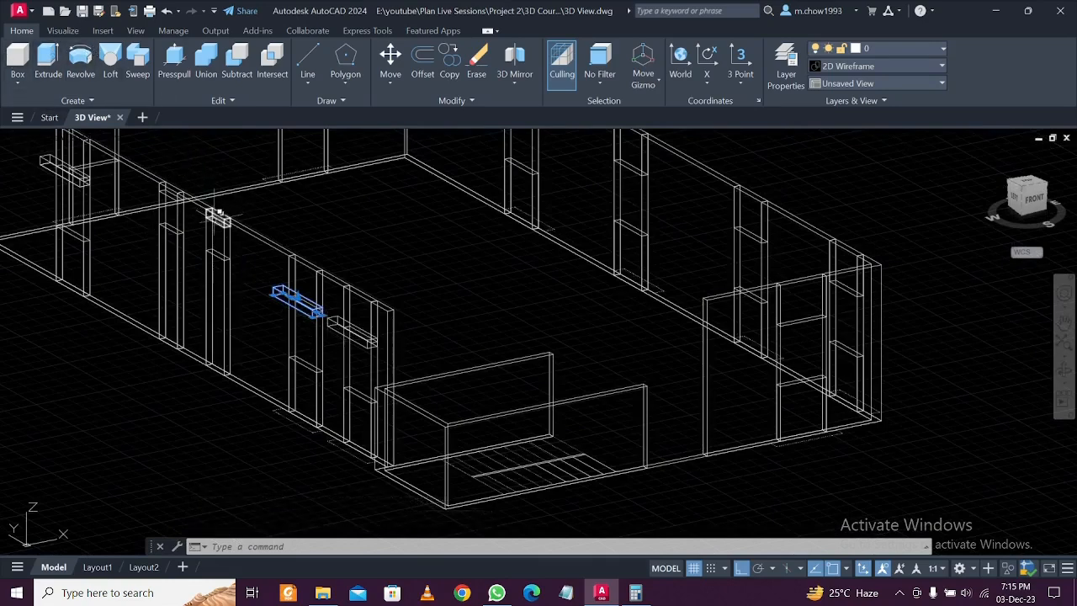
pyautogui.scroll(2, 323, 458)
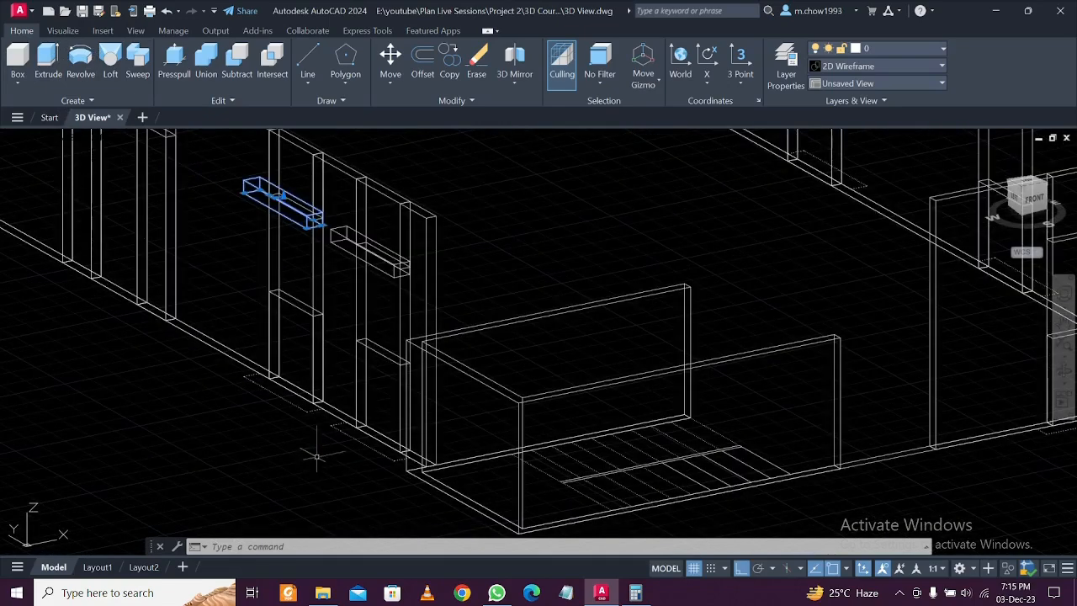
pyautogui.scroll(-2, 288, 397)
pyautogui.scroll(2, 289, 397)
pyautogui.scroll(-2, 288, 397)
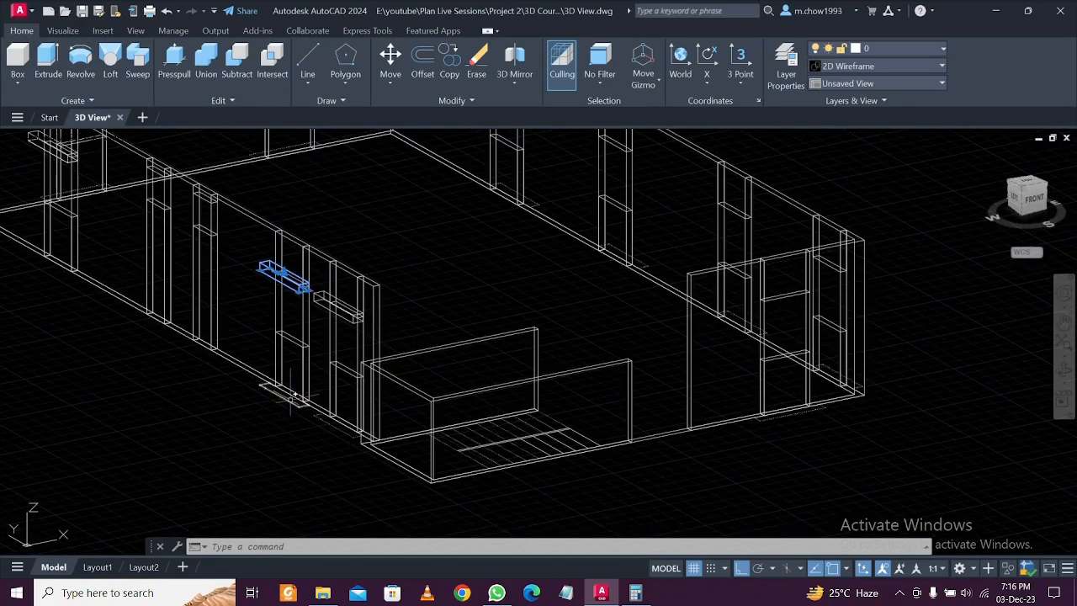
pyautogui.scroll(2, 289, 397)
pyautogui.scroll(-2, 288, 388)
pyautogui.write('o')
pyautogui.press('Return')
pyautogui.scroll(3, 289, 397)
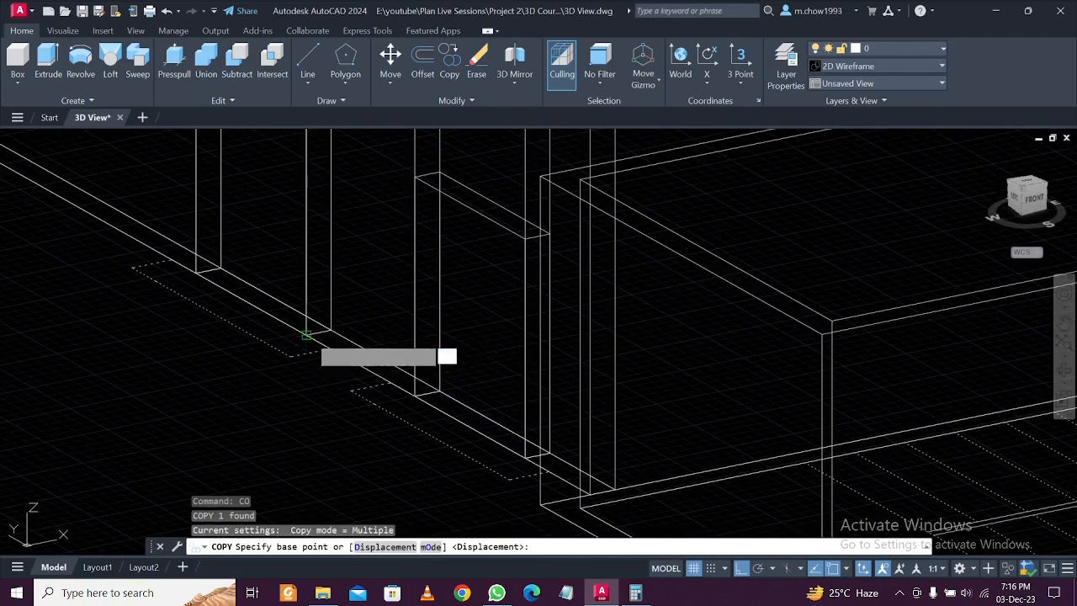
pyautogui.click(306, 335)
pyautogui.scroll(-3, 308, 347)
pyautogui.scroll(4, 336, 326)
pyautogui.scroll(4, 336, 326)
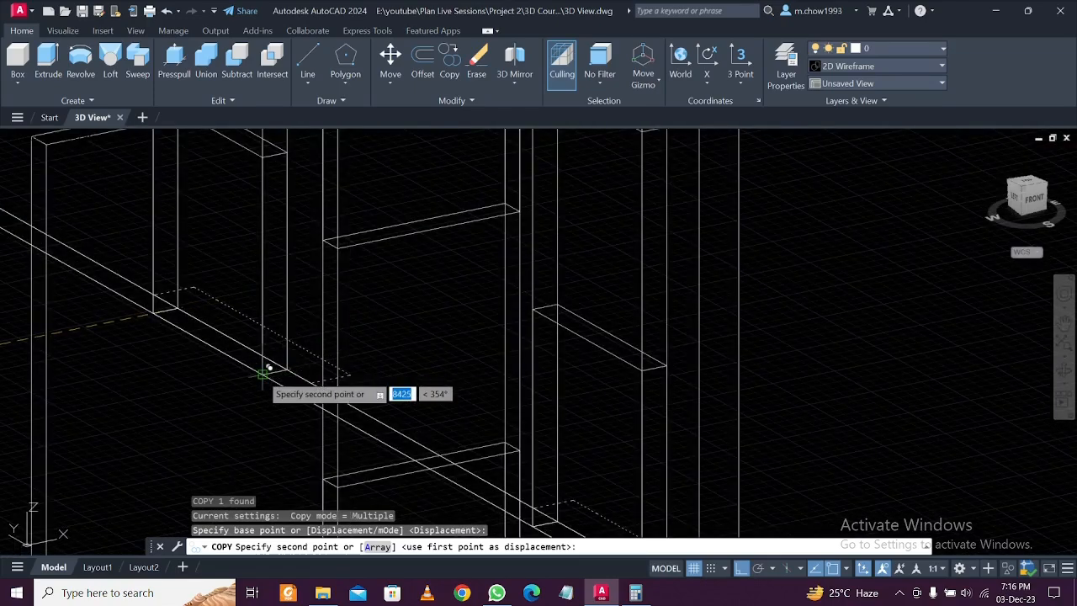
pyautogui.scroll(-3, 268, 368)
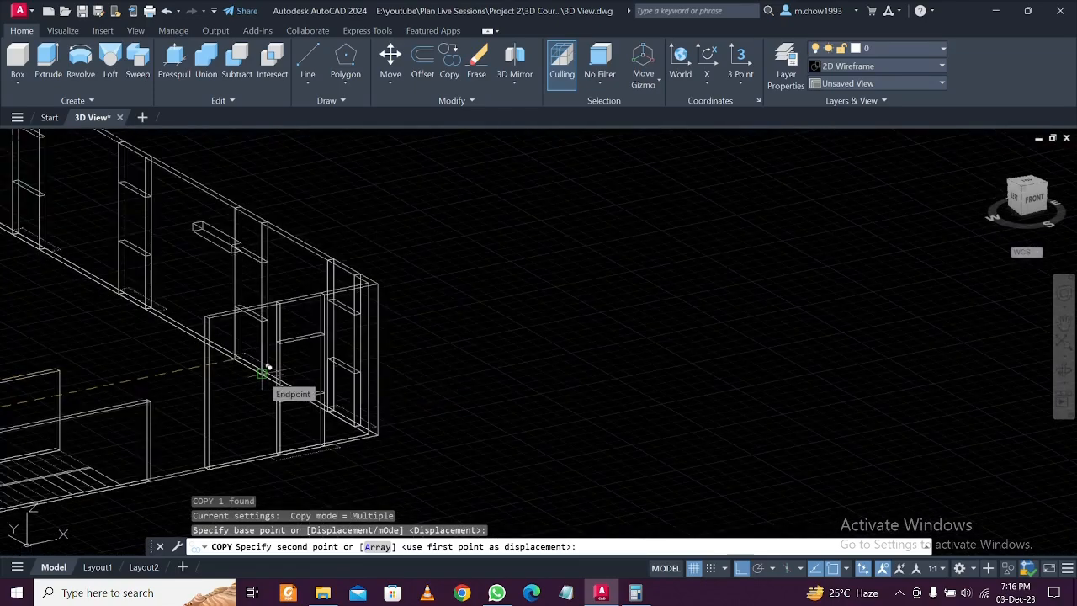
pyautogui.press('Escape')
# Examine the dashed projection outline at the base of the corner window on the opposite long wall, including its points at the window jambs
pyautogui.scroll(-3, 504, 368)
pyautogui.keyDown('shift'); pyautogui.moveTo(505, 368); pyautogui.dragTo(302, 433, button='middle'); pyautogui.keyUp('shift')
pyautogui.scroll(8, 303, 433)
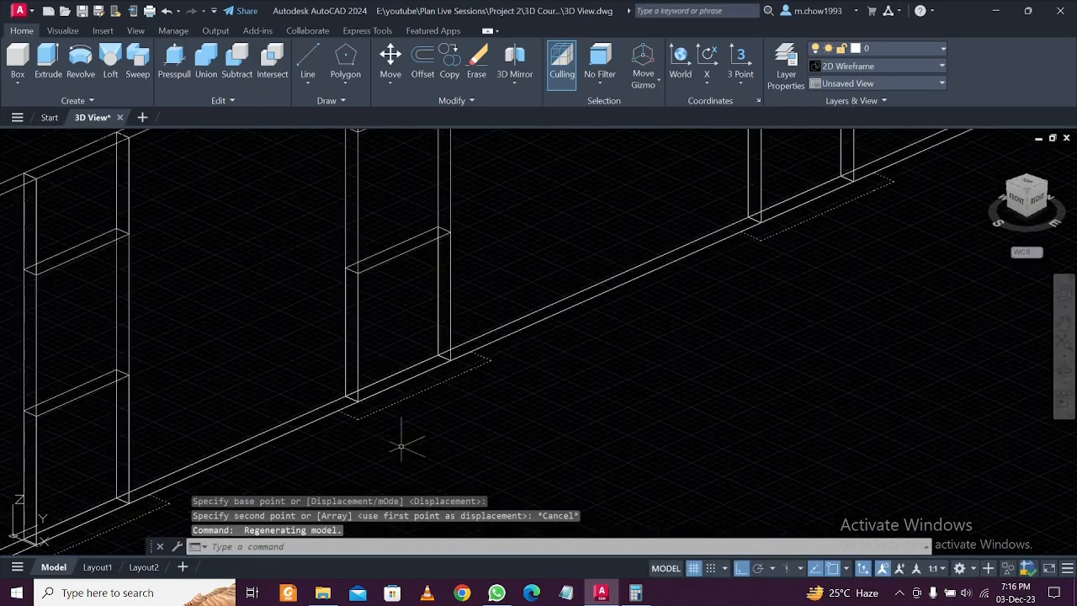
pyautogui.scroll(5, 320, 433)
pyautogui.click(327, 356)
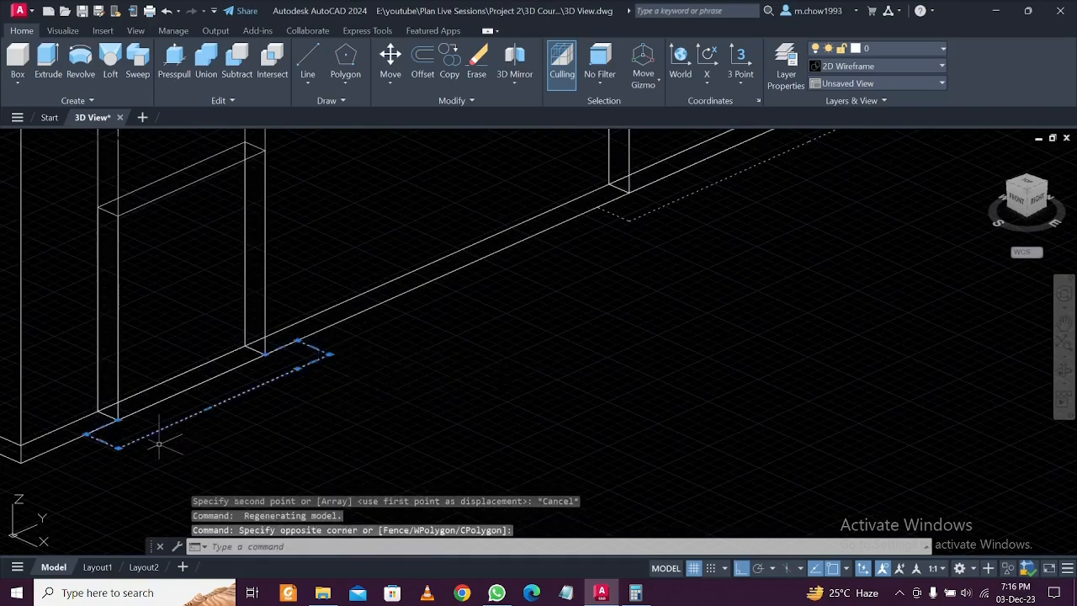
pyautogui.scroll(2, 147, 434)
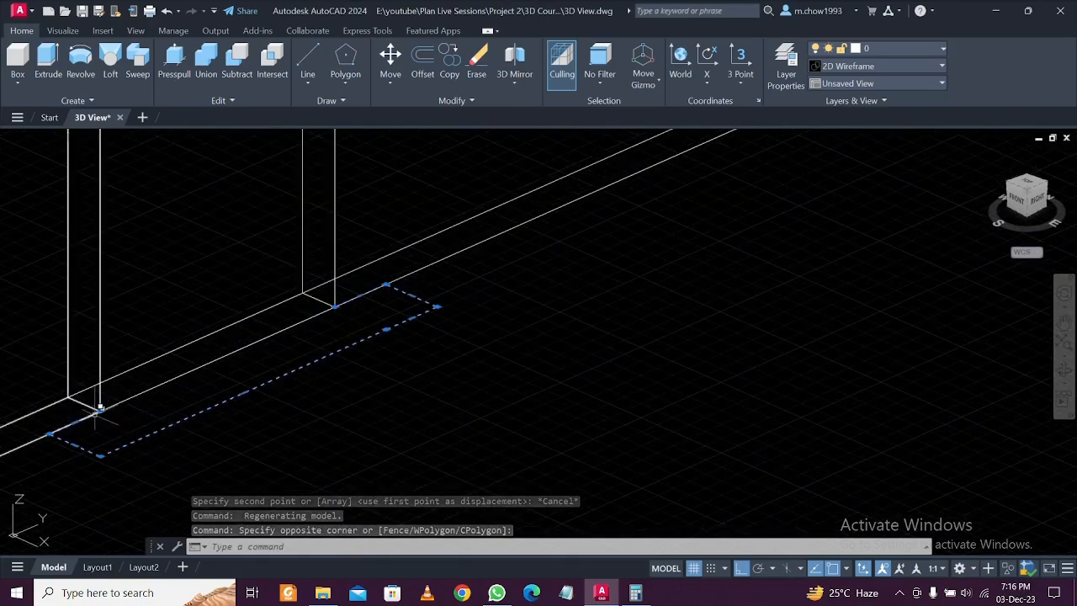
pyautogui.click(100, 411)
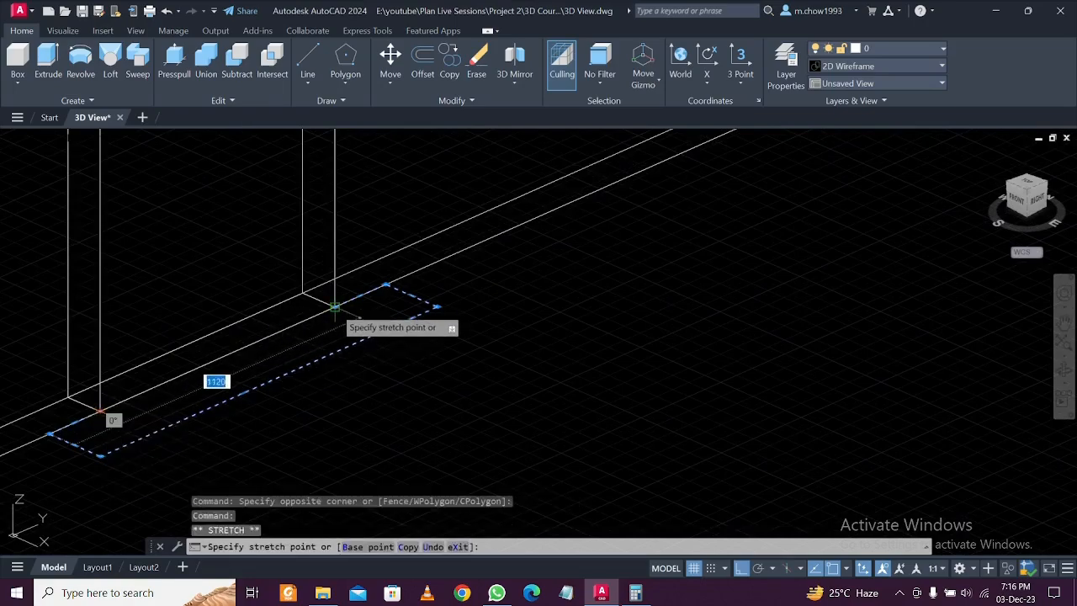
pyautogui.press('Escape')
pyautogui.click(413, 361)
pyautogui.scroll(-2, 372, 372)
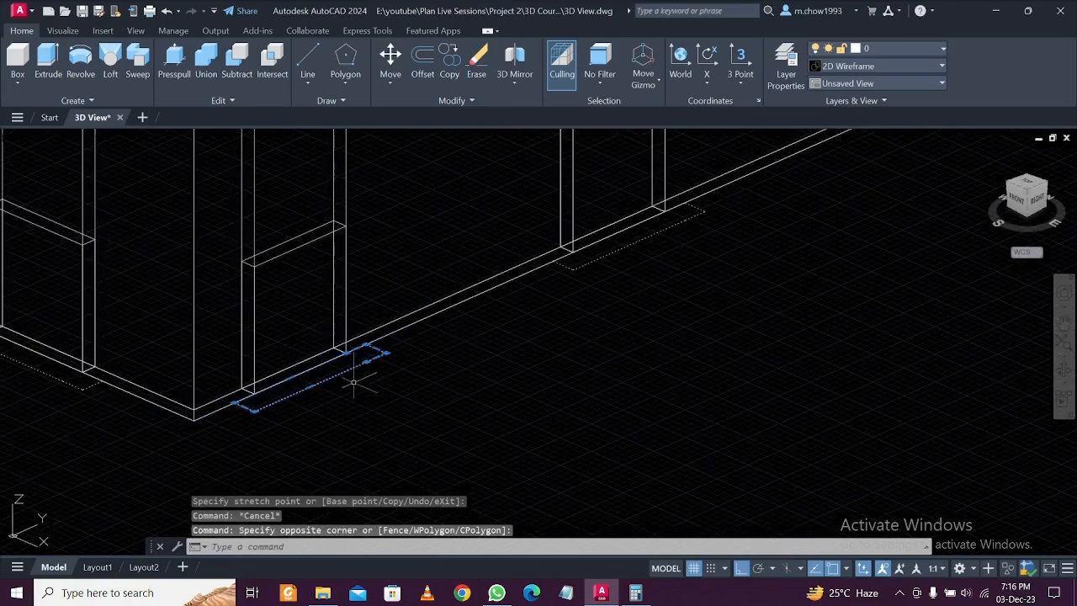
pyautogui.press('Escape')
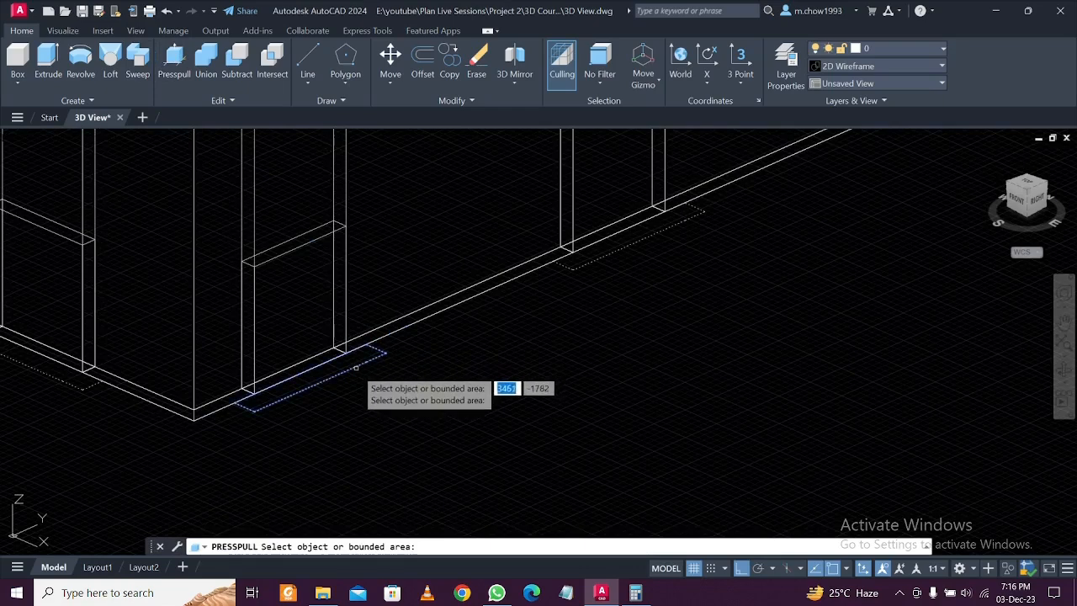
# Try a 150 high Presspull on the dashed projection outline at the corner window, and undo it
pyautogui.click(354, 379)
pyautogui.write('15')
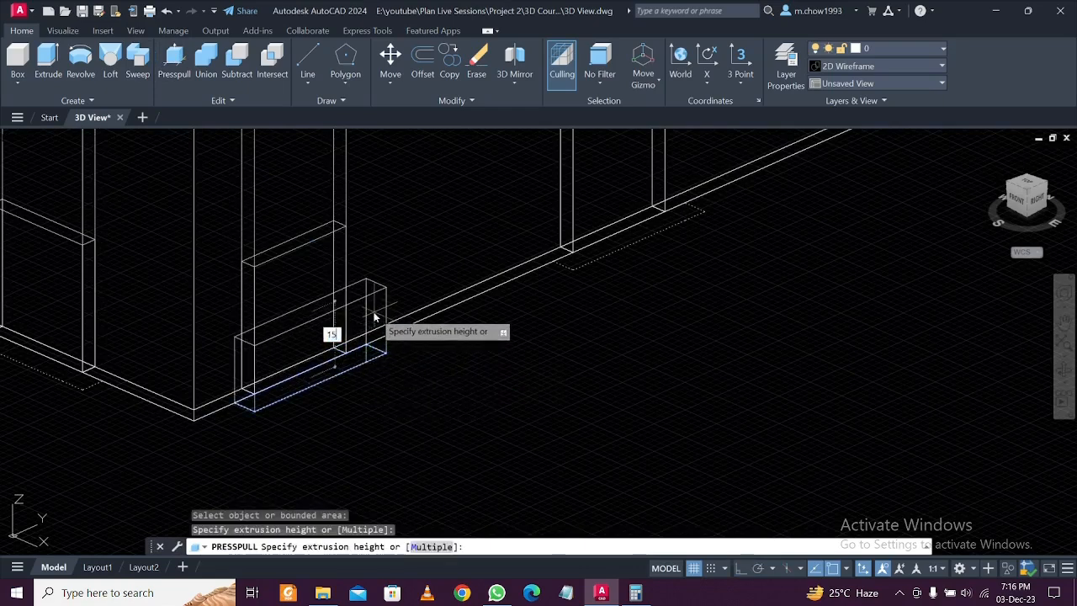
pyautogui.write('0')
pyautogui.press('Return')
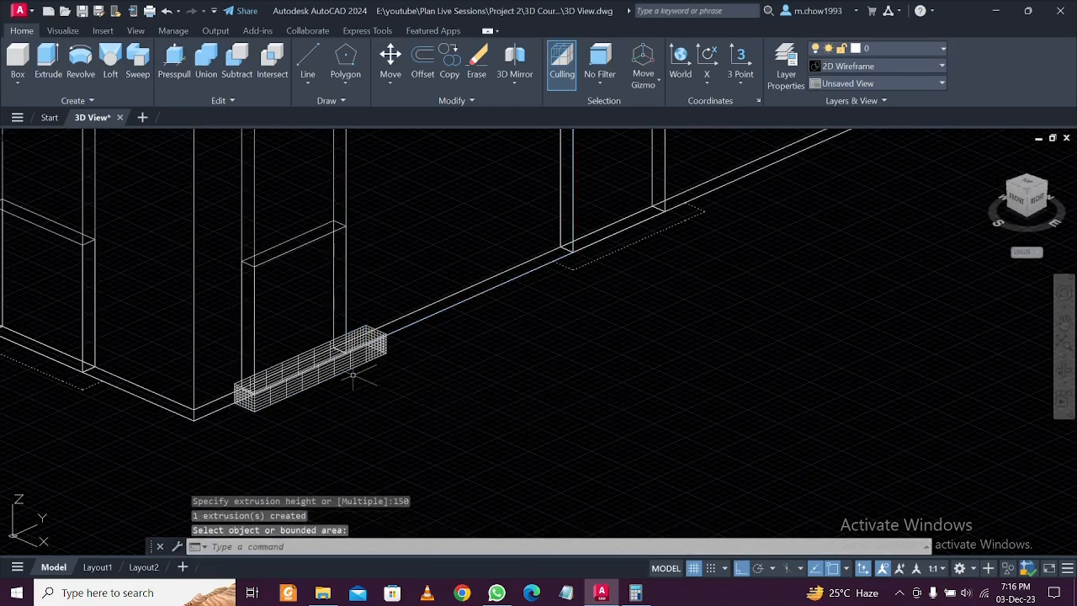
pyautogui.click(344, 376)
pyautogui.hotkey('ctrl', 'z')
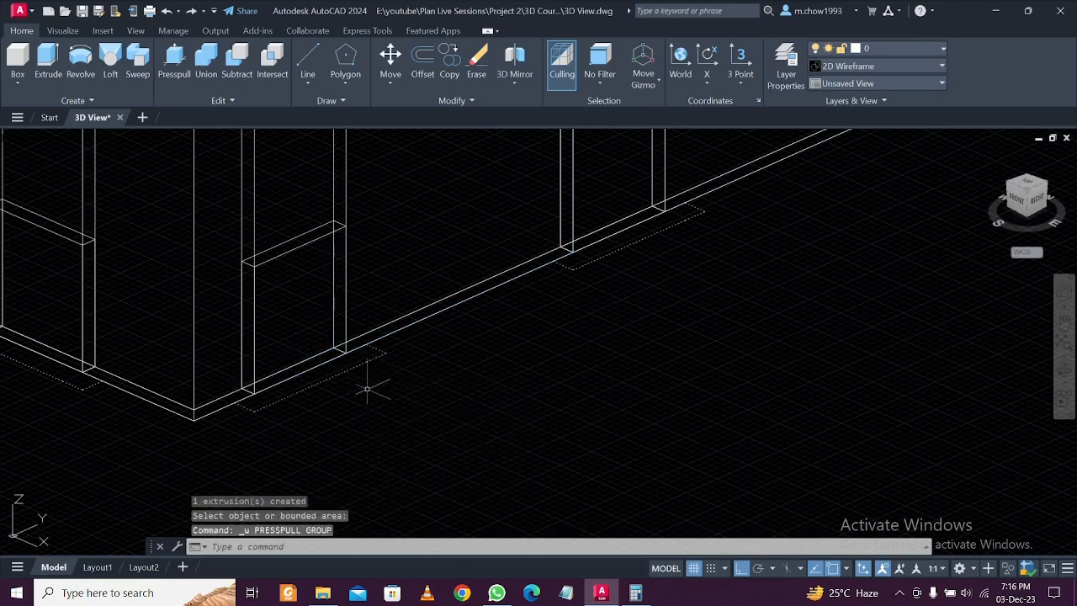
pyautogui.scroll(3, 362, 375)
pyautogui.click(312, 360)
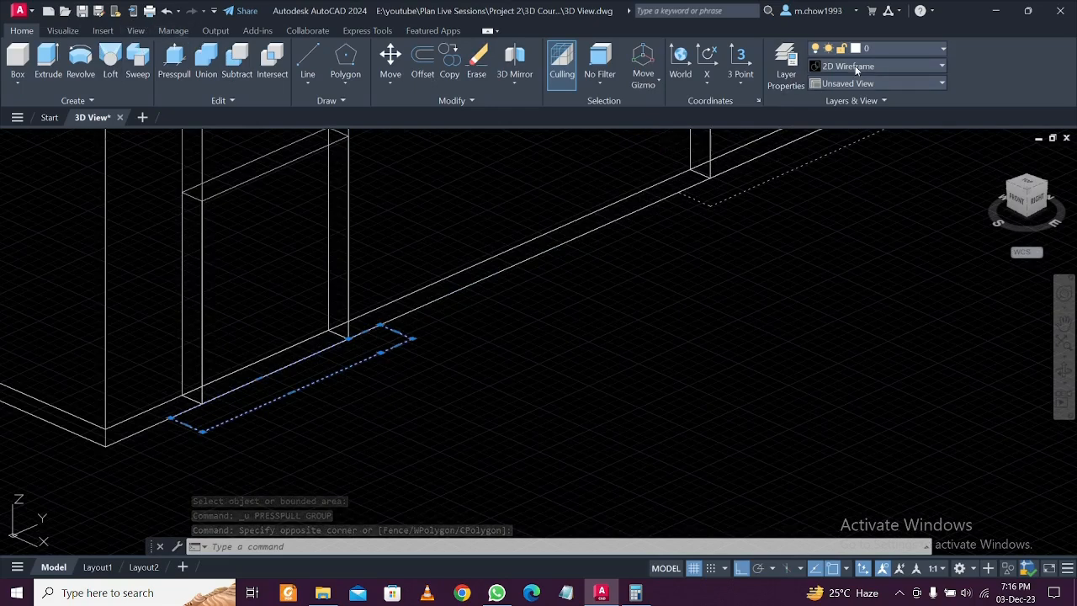
pyautogui.press('Escape')
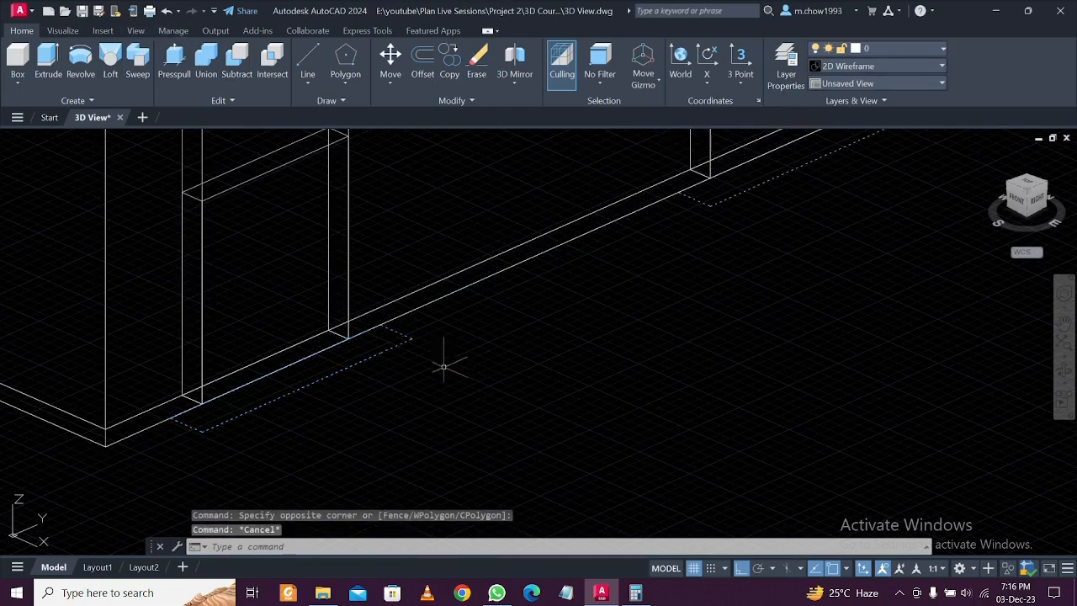
pyautogui.click(449, 368)
pyautogui.click(388, 345)
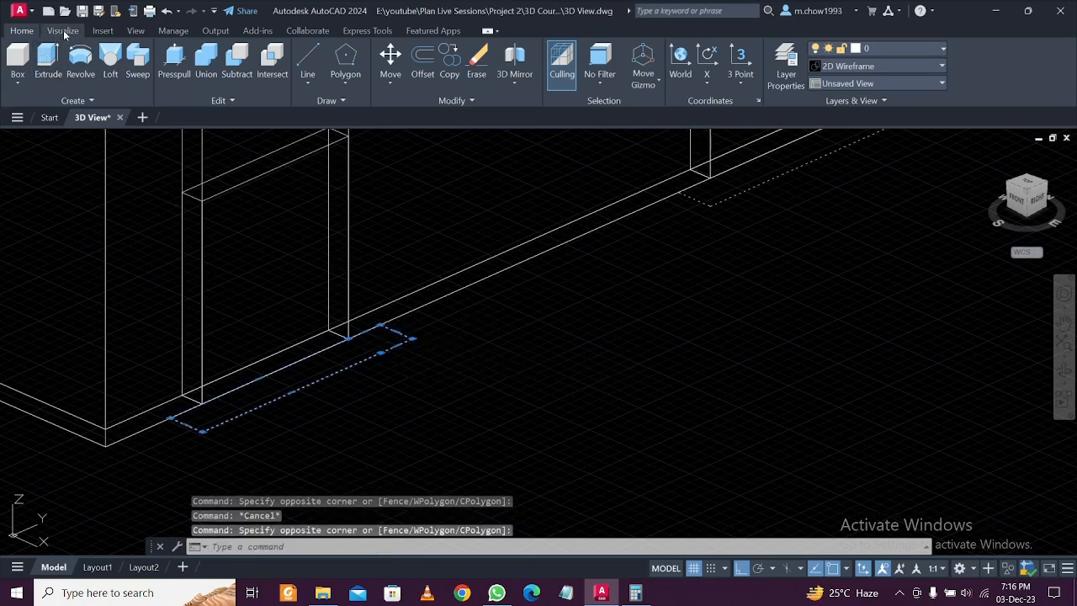
pyautogui.press('Escape')
pyautogui.click(389, 370)
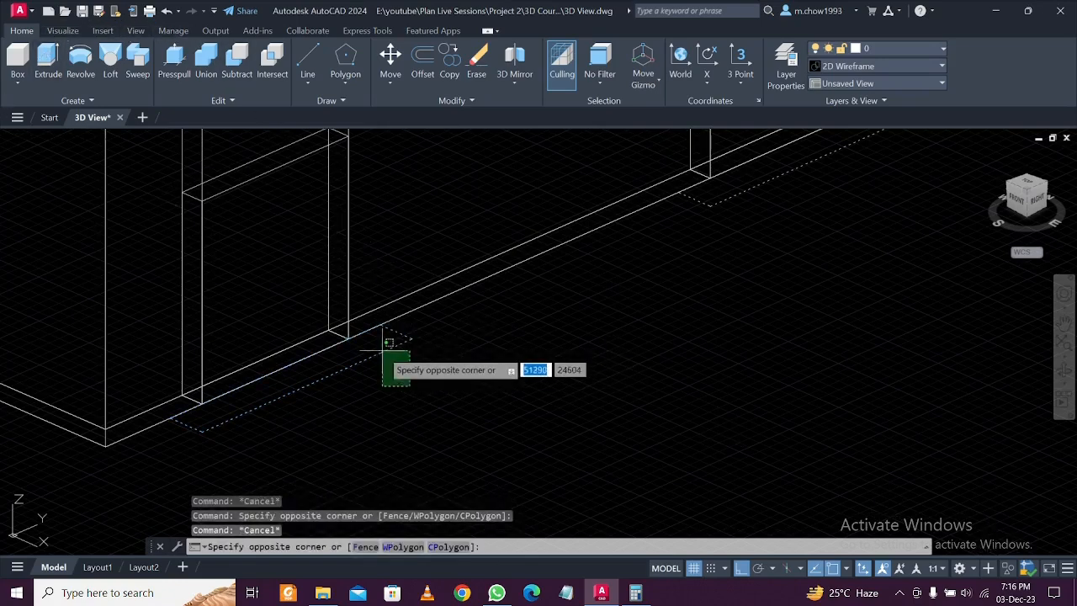
pyautogui.press('Escape')
# Switch to the Drafting & Annotation workspace and close the Activity Insights palette
pyautogui.click(959, 567)
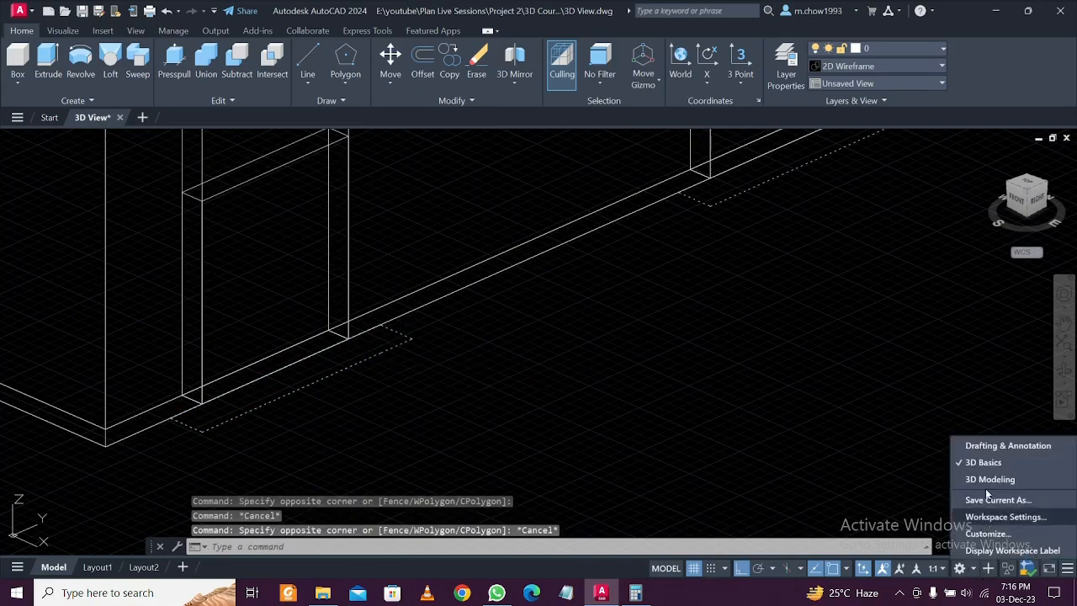
pyautogui.click(1001, 445)
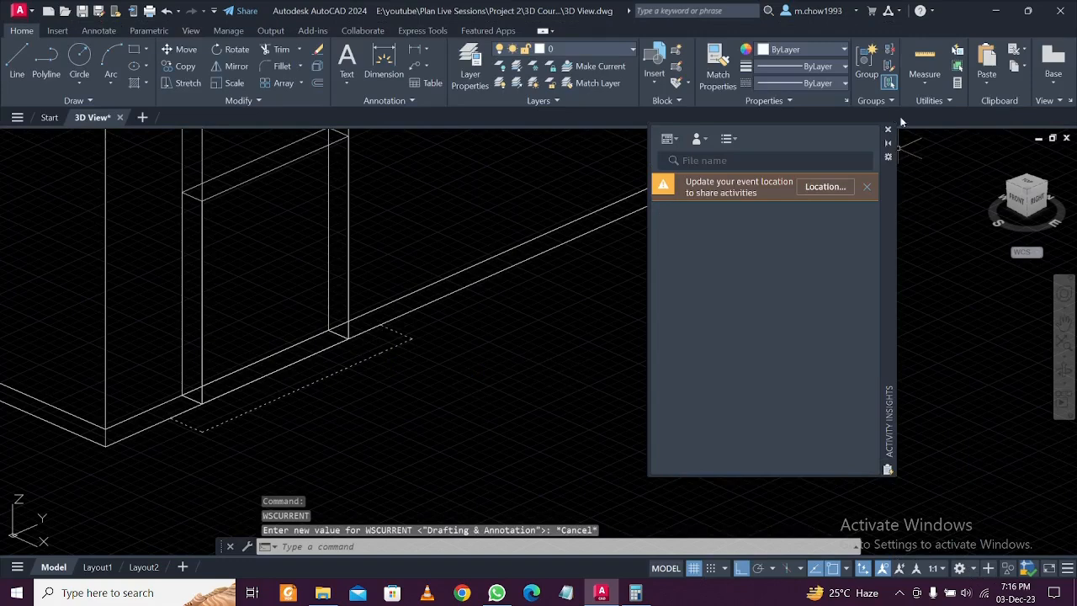
pyautogui.click(887, 129)
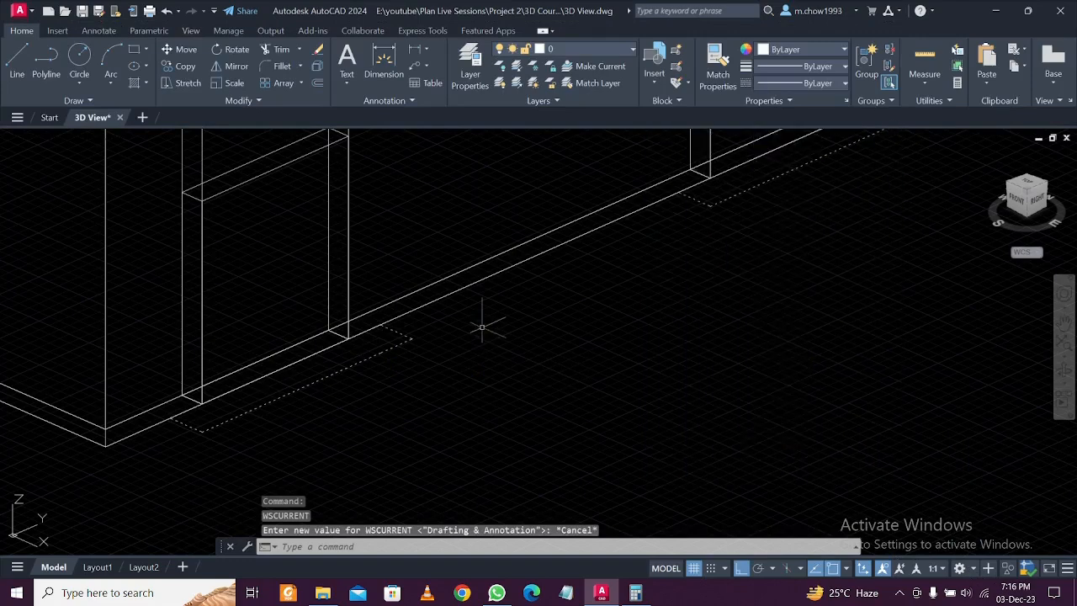
# Change the linetype of the corner window's projection outline from dashed to solid
pyautogui.click(438, 347)
pyautogui.click(378, 337)
pyautogui.click(807, 82)
pyautogui.click(803, 99)
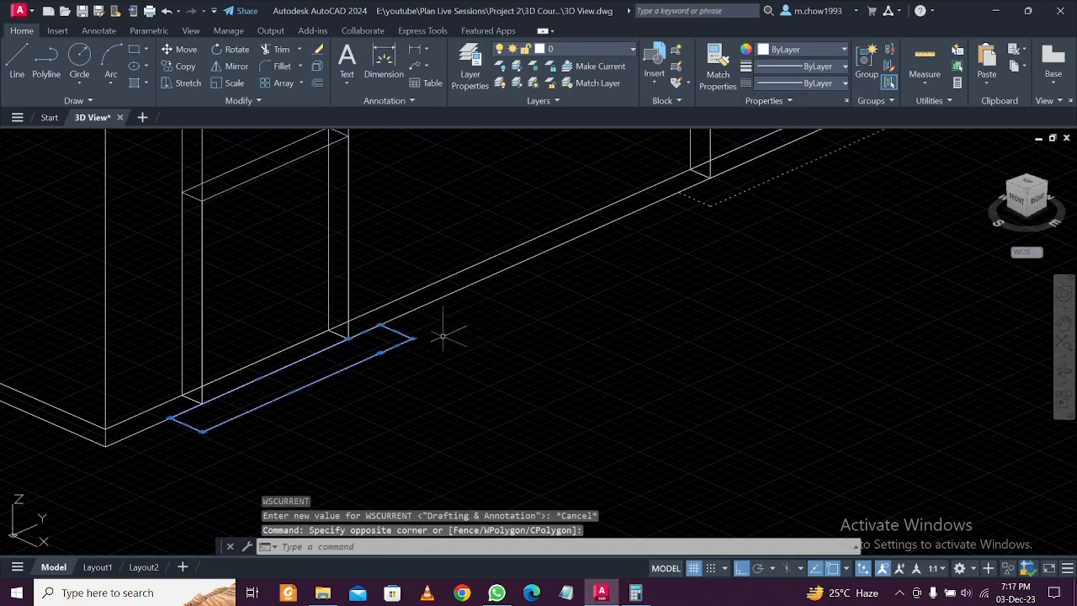
pyautogui.press('Escape')
# Switch back to the 3D Basics workspace and close the Activity Insights palette
pyautogui.click(974, 569)
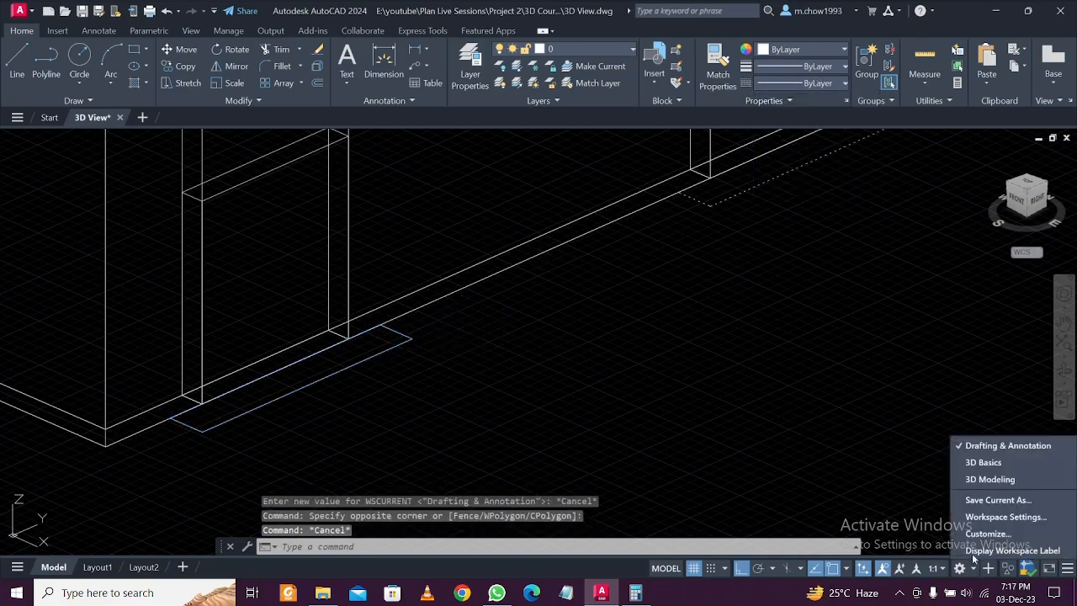
pyautogui.click(984, 480)
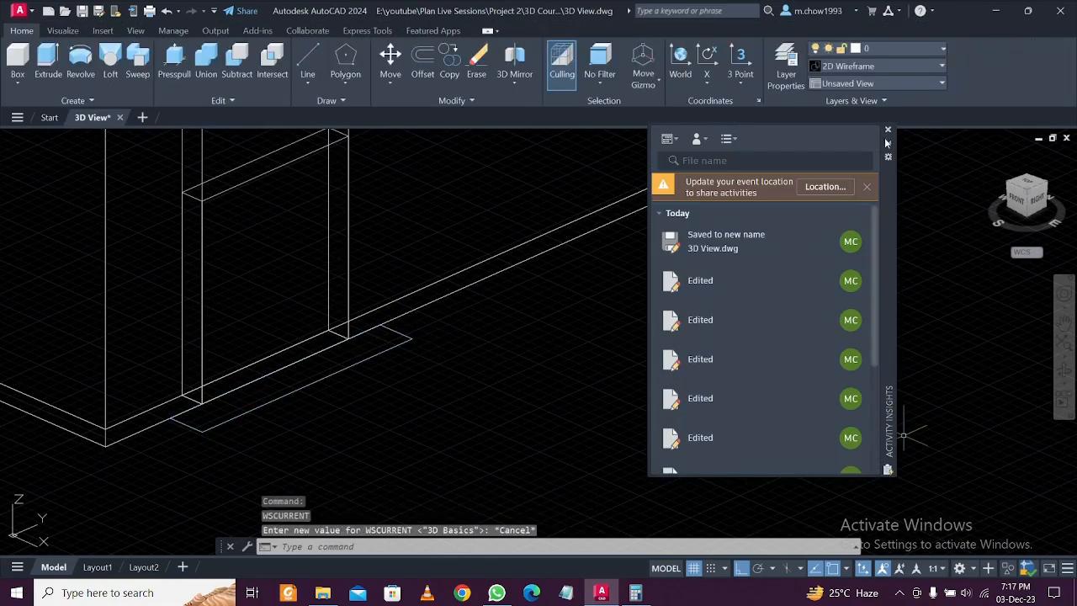
pyautogui.click(888, 131)
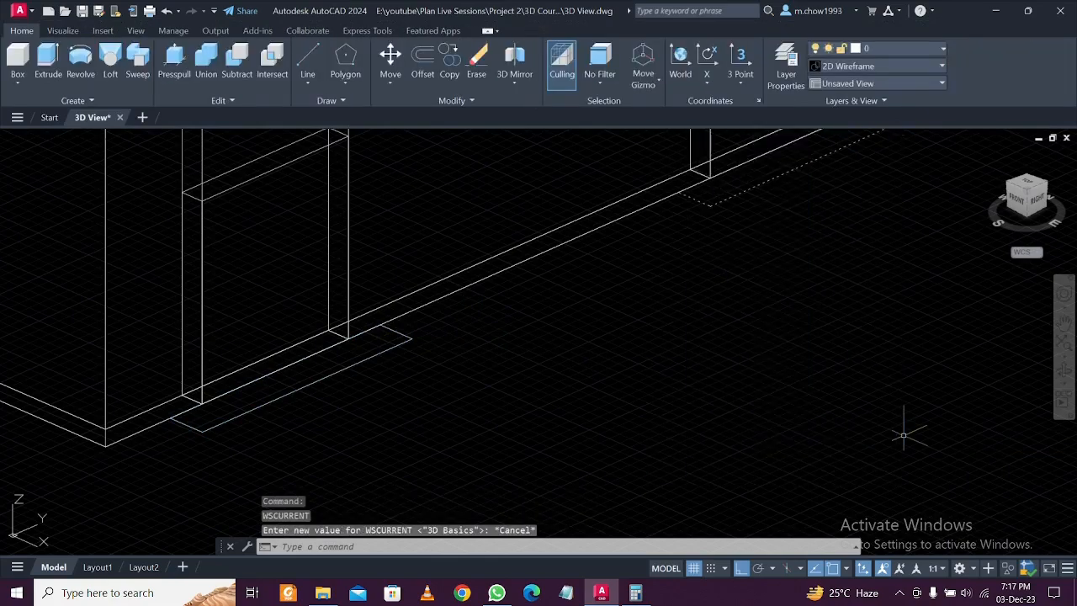
pyautogui.click(428, 341)
pyautogui.press('Escape')
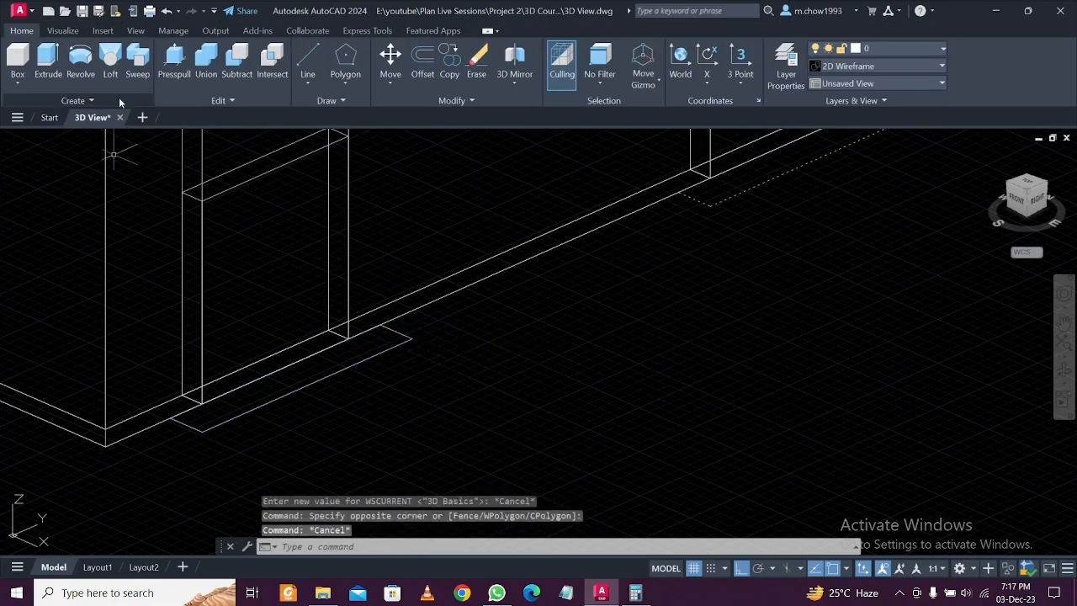
# Extrude the corner window's solid projection outline upward by 150 with Presspull
pyautogui.click(175, 58)
pyautogui.click(384, 345)
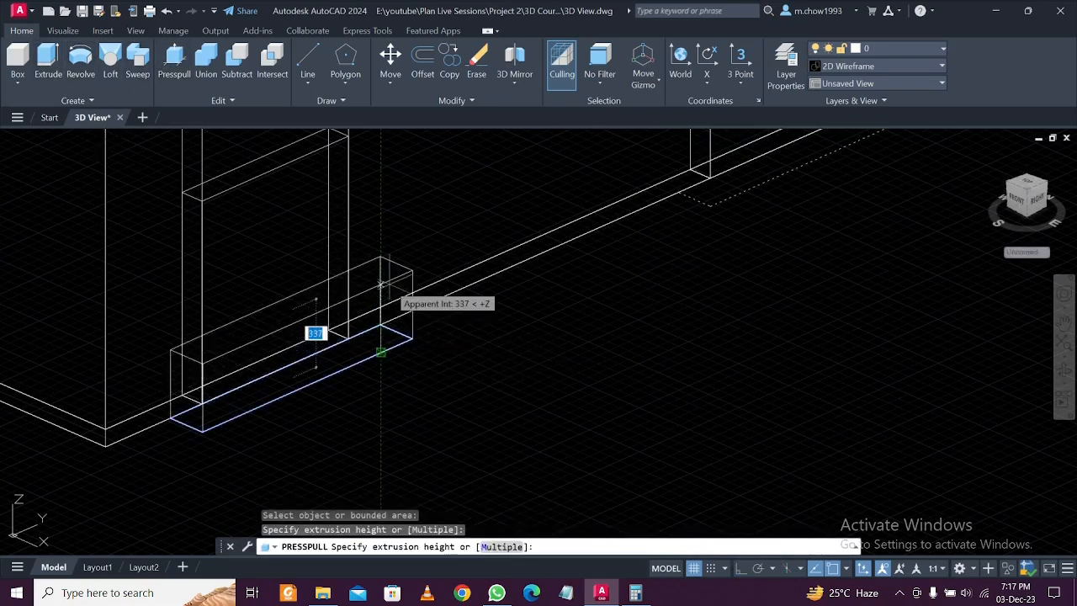
pyautogui.write('15')
pyautogui.press('Return')
pyautogui.press('Escape')
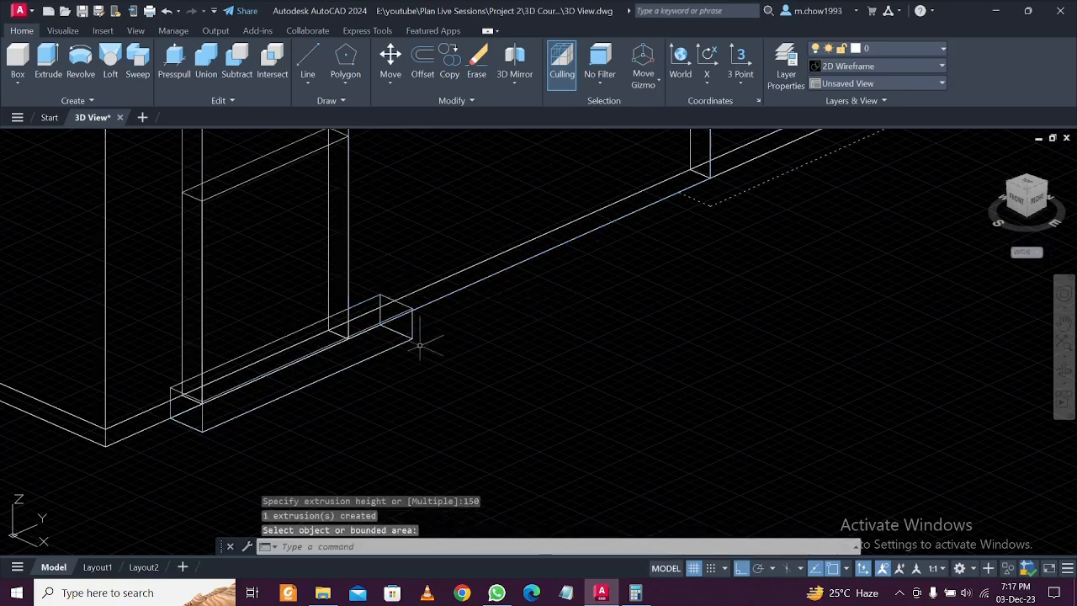
# Move the corner window's projection block and its outline 2100 straight up along the Z axis
pyautogui.moveTo(421, 336); pyautogui.dragTo(396, 327)
pyautogui.scroll(-3, 420, 354)
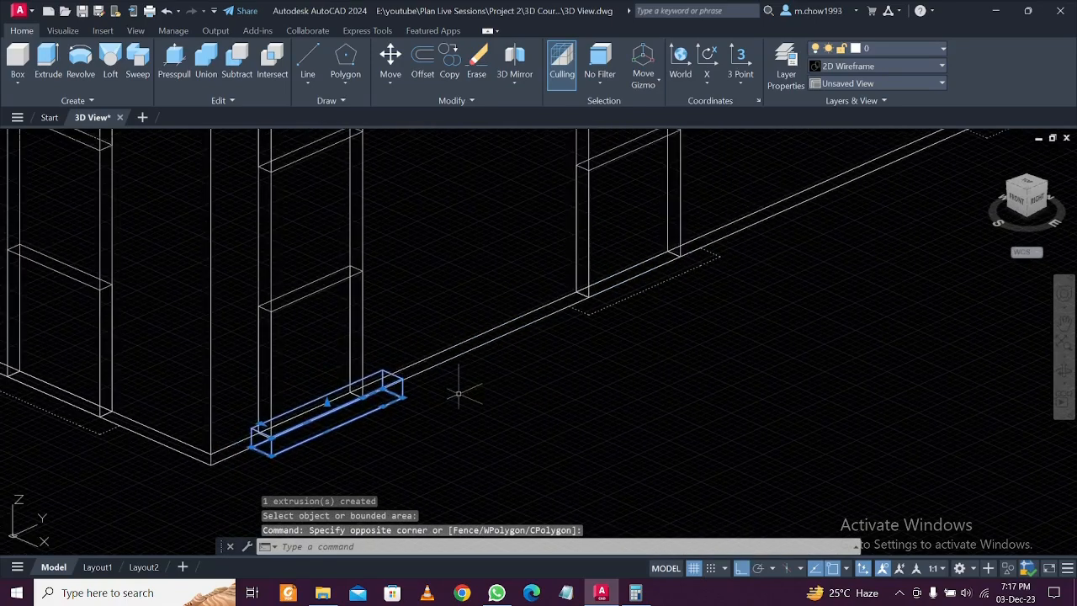
pyautogui.write('m')
pyautogui.press('Return')
pyautogui.click(458, 395)
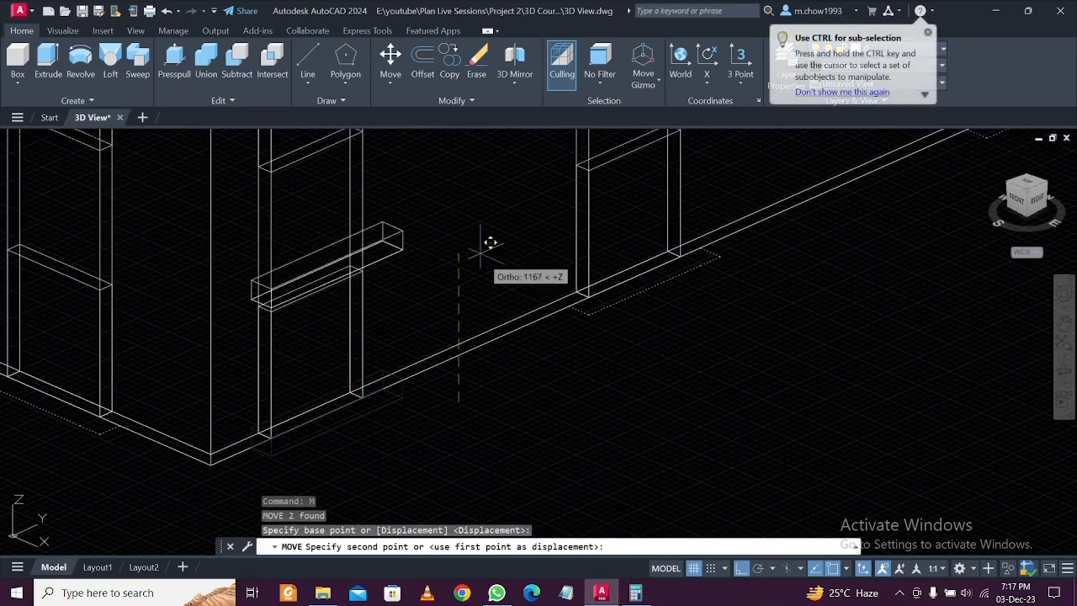
pyautogui.write('2100')
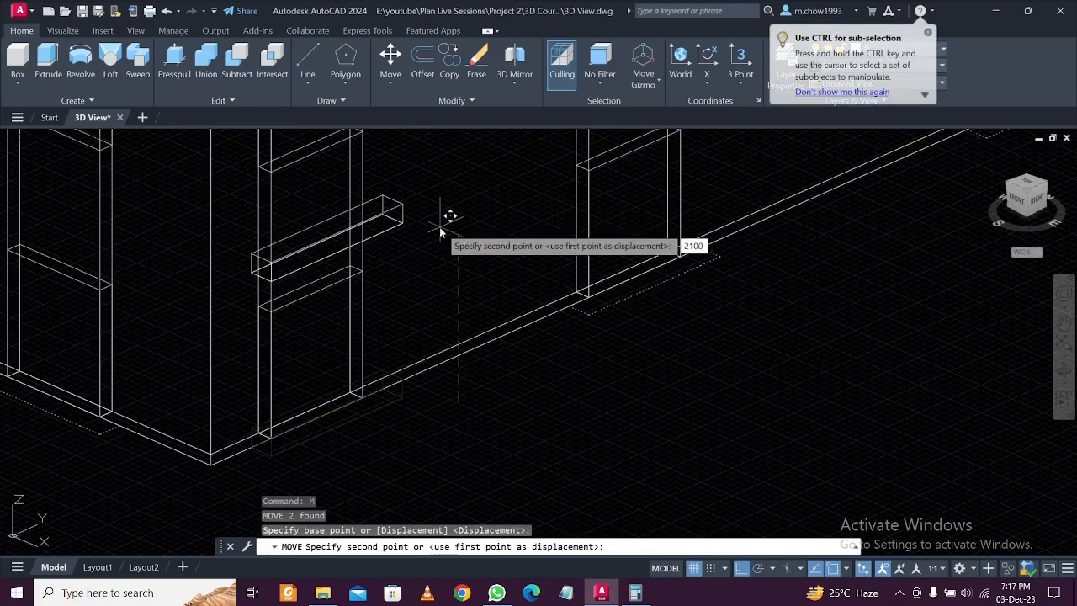
pyautogui.press('Return')
pyautogui.scroll(5, 439, 228)
pyautogui.press('Escape')
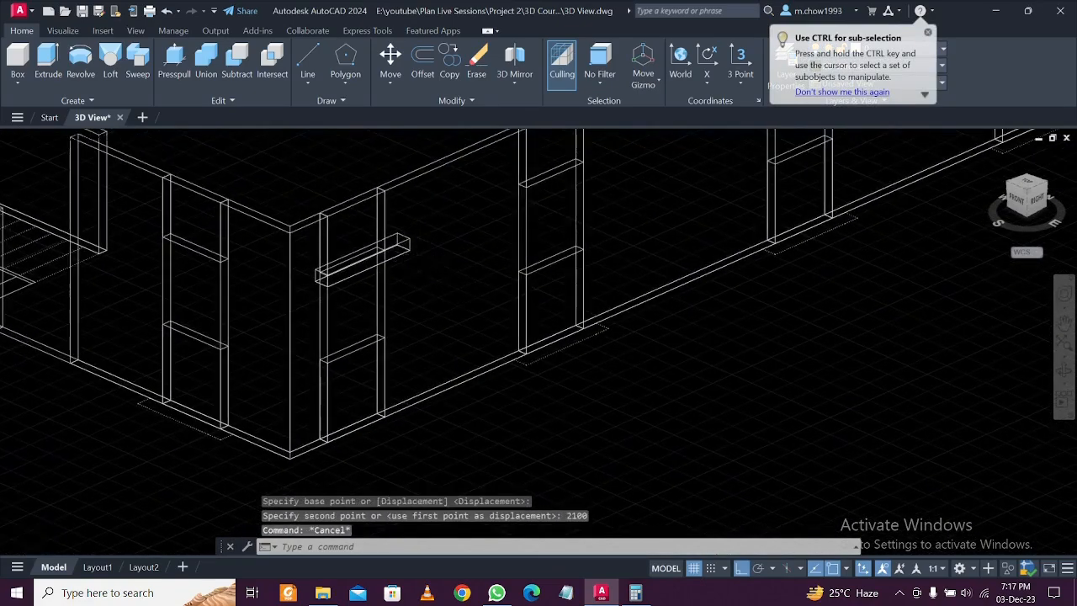
pyautogui.click(402, 245)
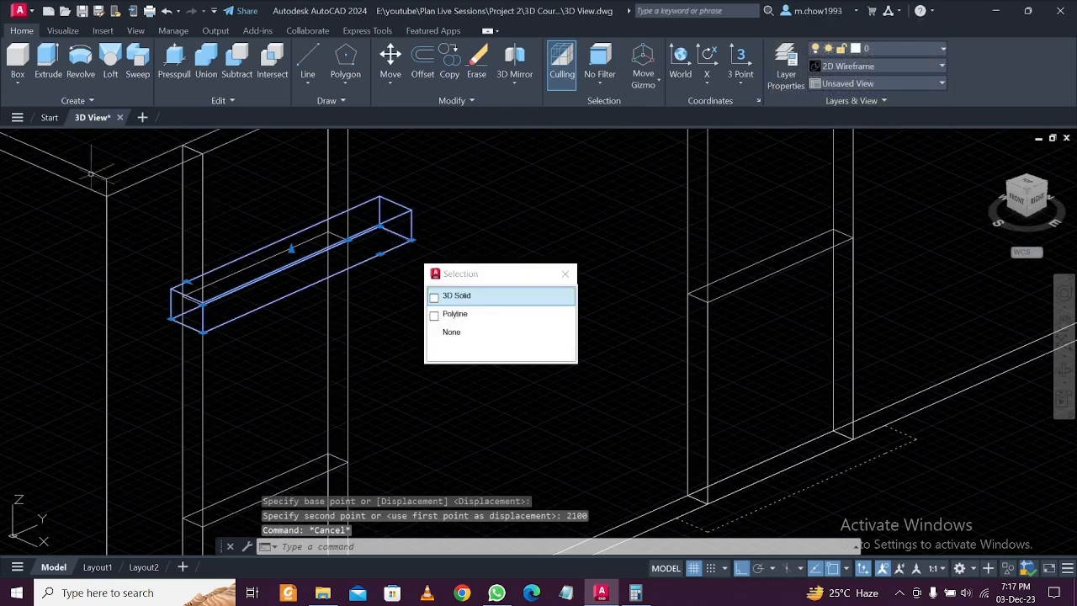
pyautogui.write('co')
pyautogui.scroll(-2, 416, 312)
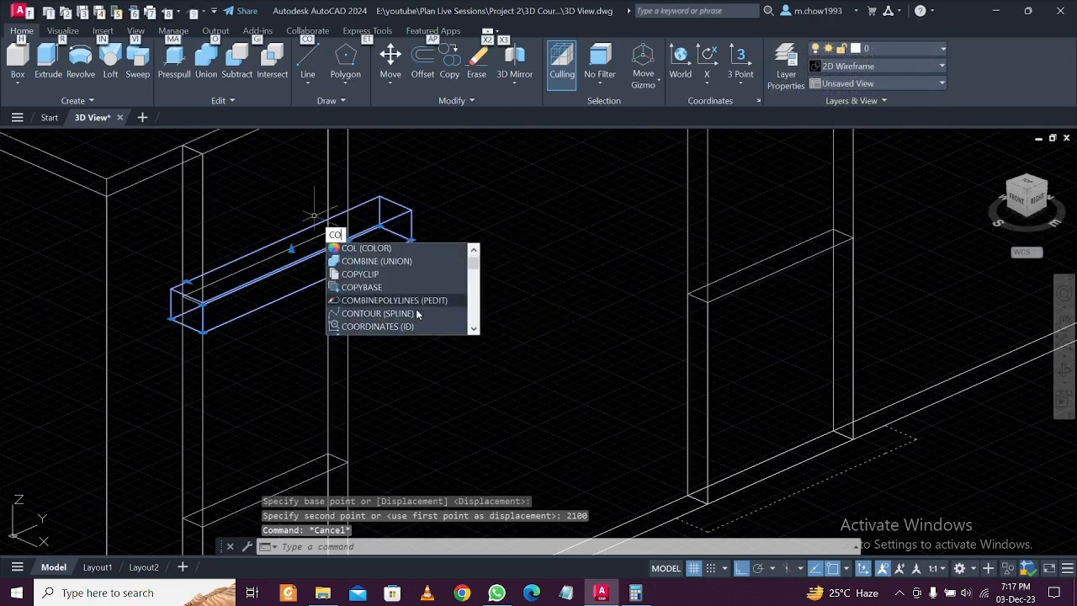
pyautogui.press('Escape')
# Copy the corner window's raised projection block to the next window on the long wall, using the window opening's bottom outer corner as base point
pyautogui.click(403, 242)
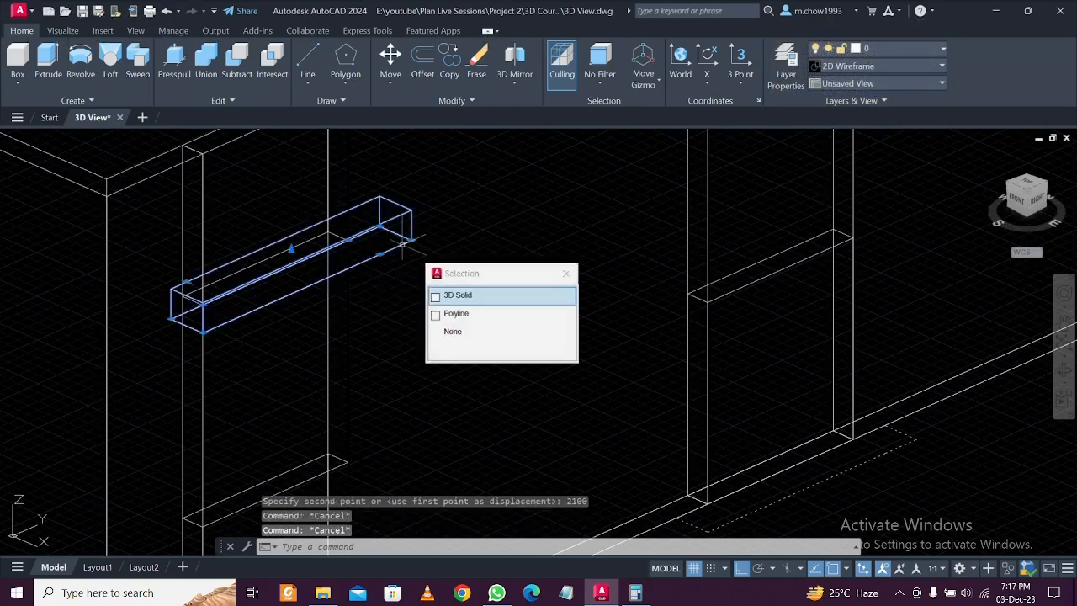
pyautogui.write('co')
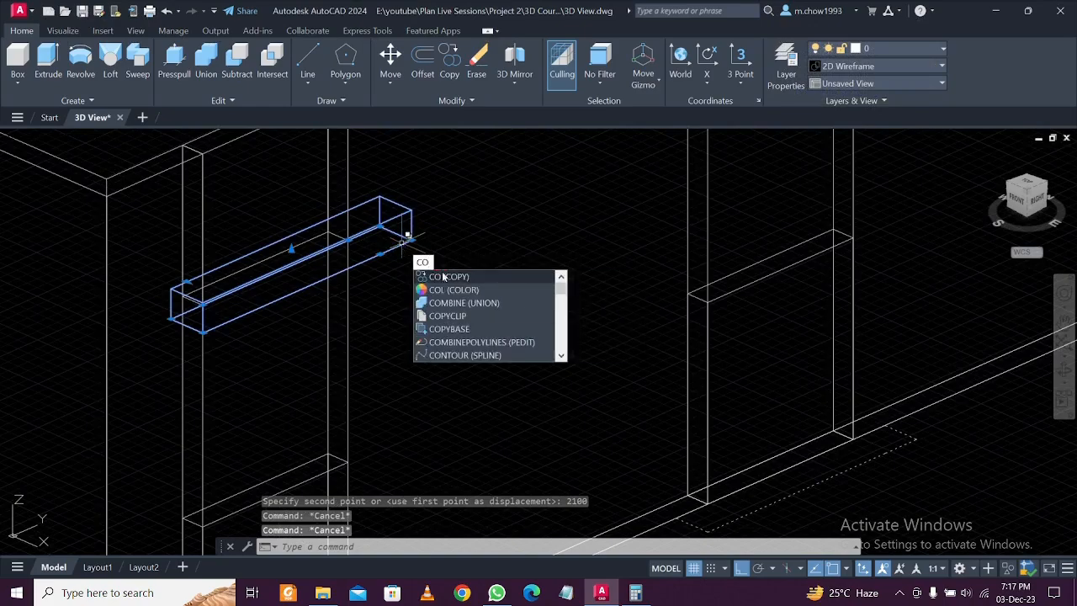
pyautogui.press('Return')
pyautogui.scroll(-2, 454, 278)
pyautogui.scroll(3, 440, 438)
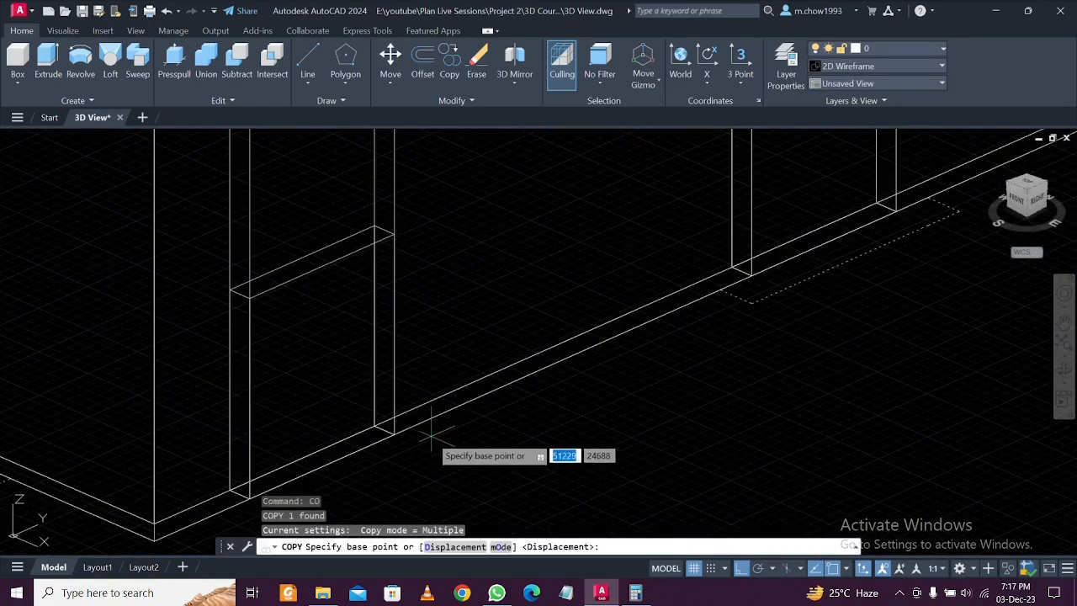
pyautogui.click(393, 435)
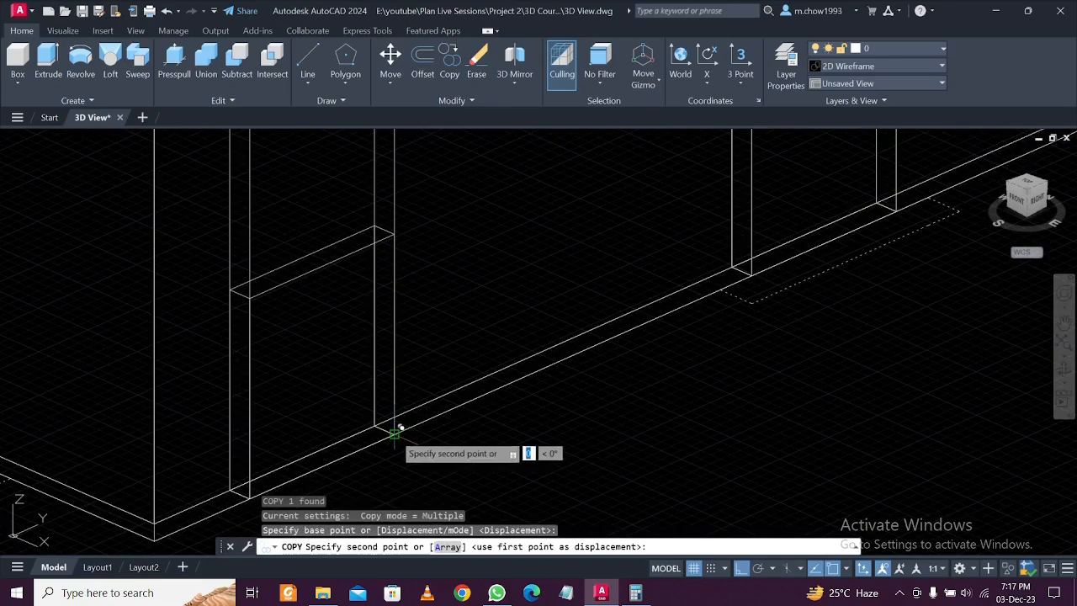
pyautogui.scroll(-2, 601, 336)
pyautogui.scroll(2, 551, 358)
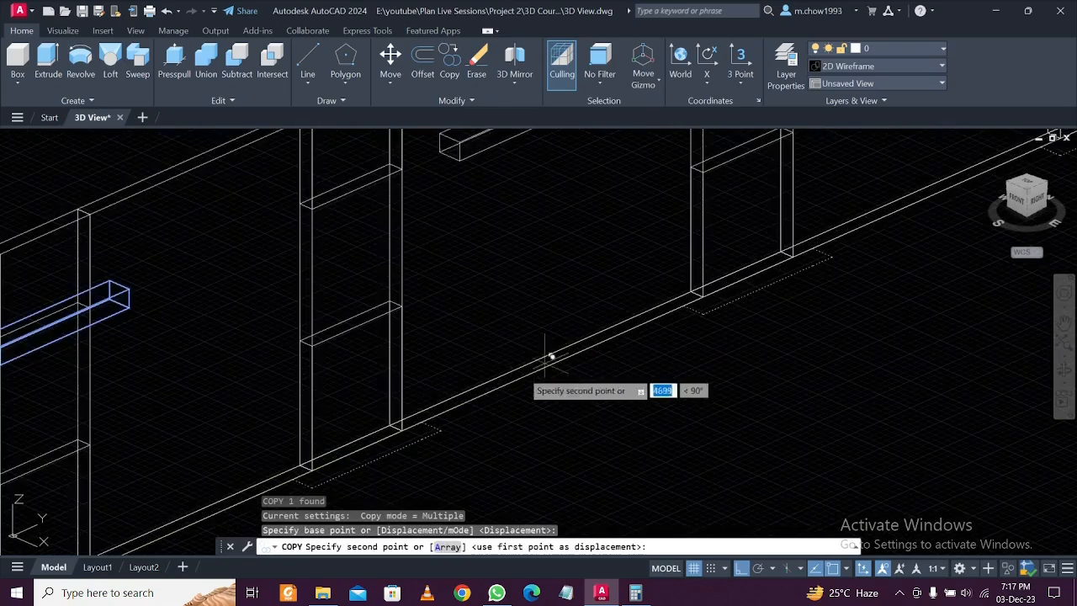
pyautogui.click(416, 420)
# Place further copies of the projection block at the two remaining windows of the same long wall and end the copying
pyautogui.scroll(-3, 481, 392)
pyautogui.scroll(5, 663, 328)
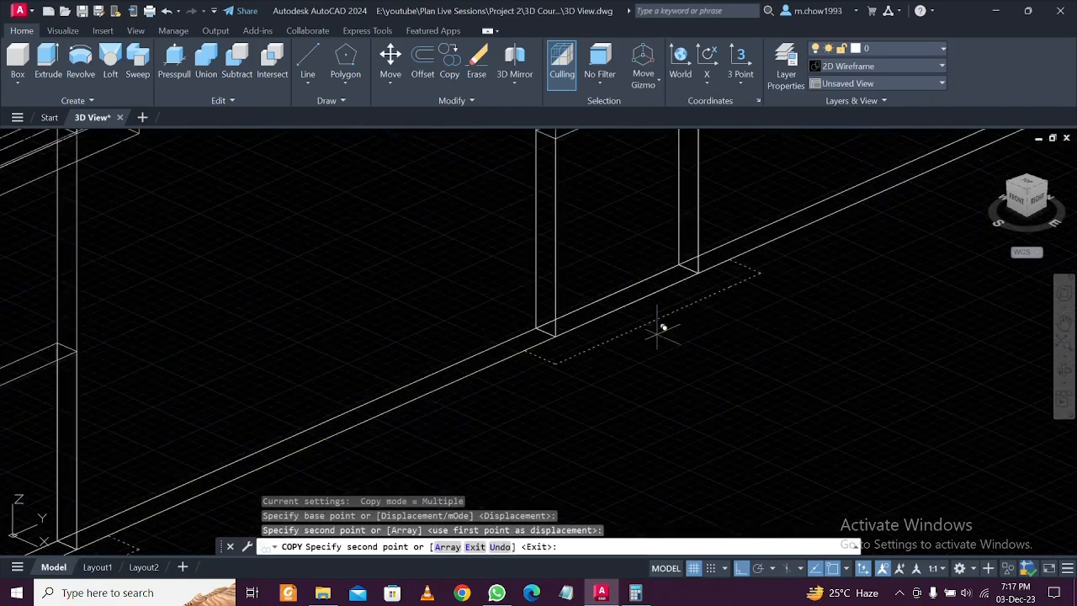
pyautogui.click(698, 269)
pyautogui.scroll(-3, 536, 298)
pyautogui.scroll(2, 504, 387)
pyautogui.scroll(3, 506, 386)
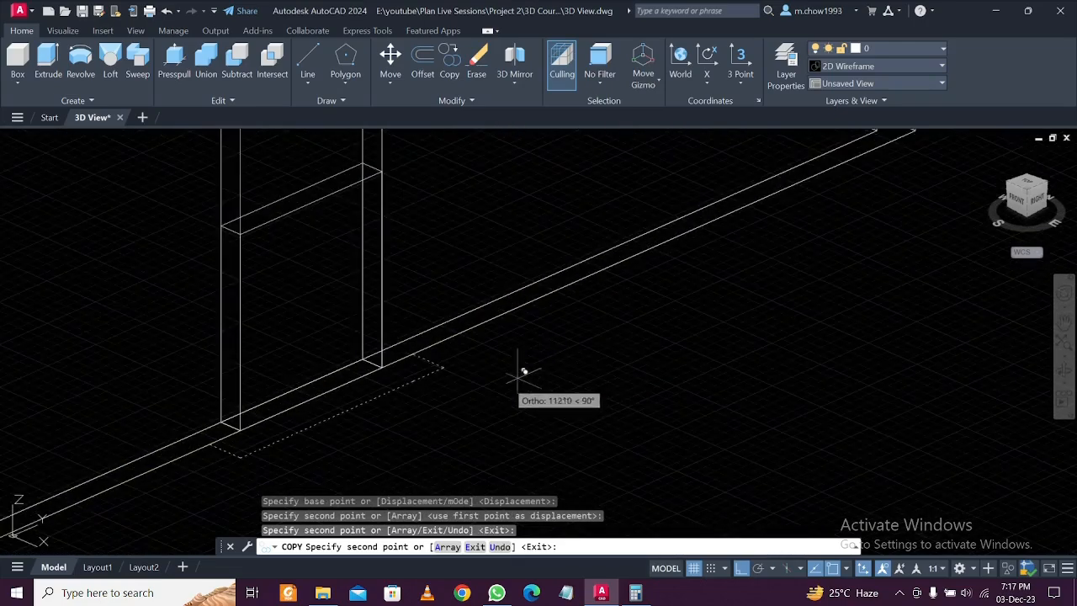
pyautogui.scroll(-3, 420, 358)
pyautogui.scroll(2, 492, 372)
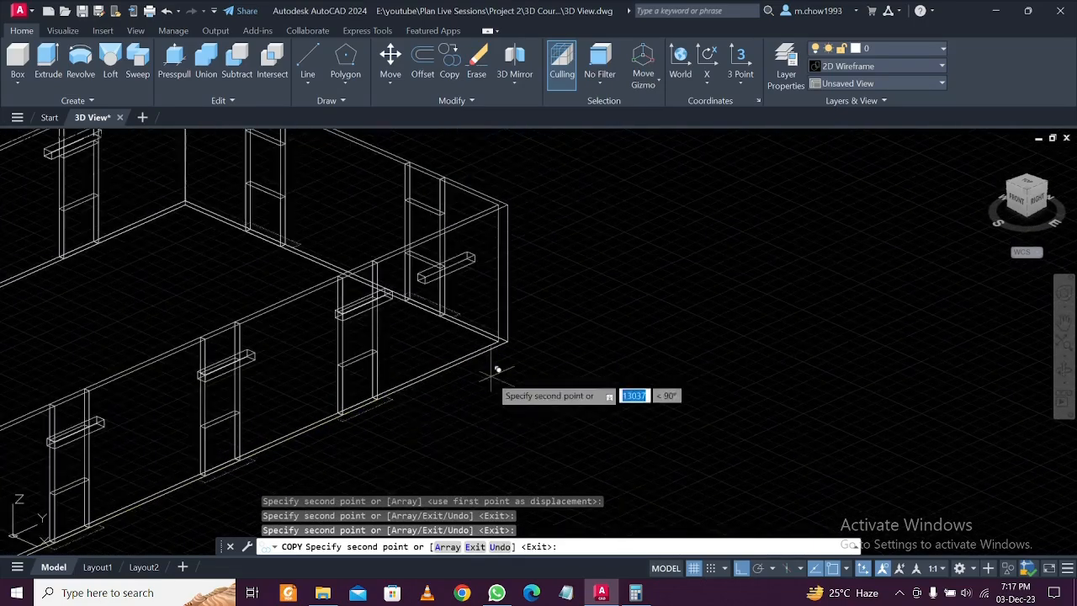
pyautogui.scroll(-2, 593, 368)
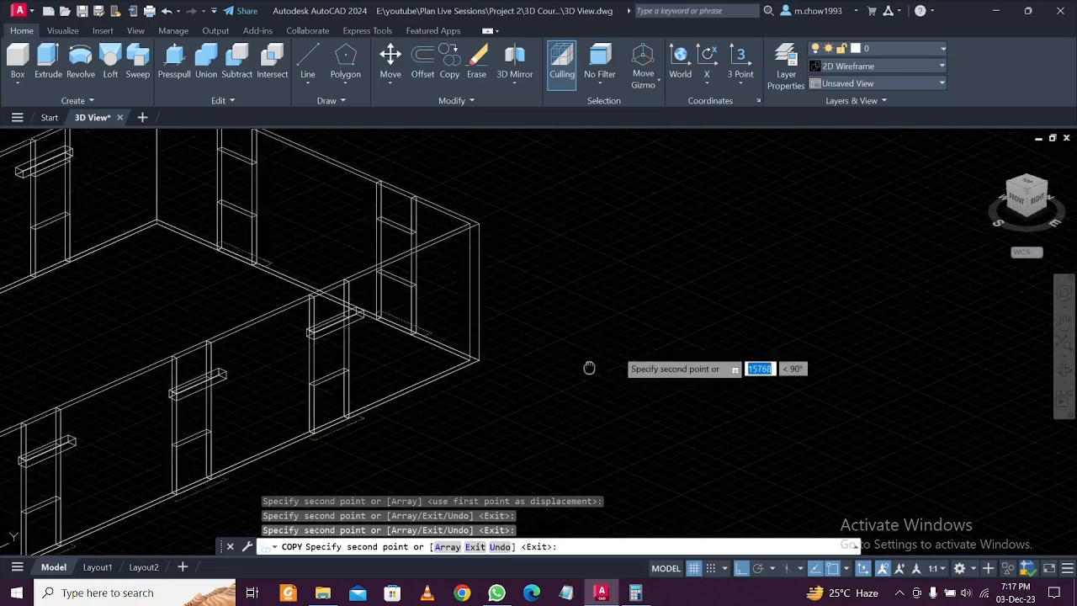
pyautogui.scroll(2, 499, 462)
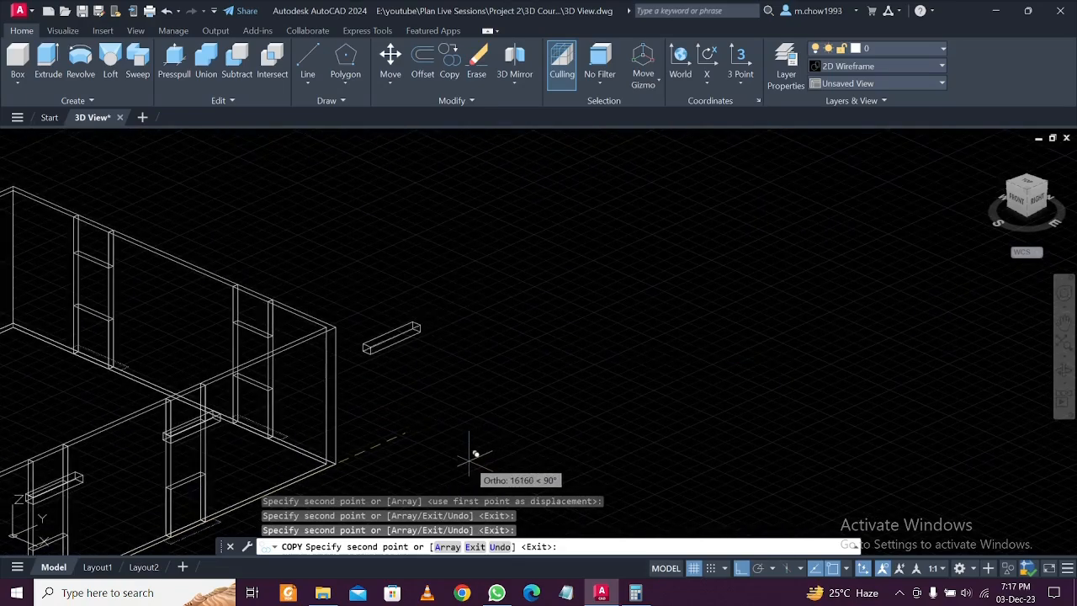
pyautogui.press('Escape')
# Trace the dashed projection outline of the short back wall's first window with a three-segment polyline starting and ending at the wall face
pyautogui.keyDown('shift'); pyautogui.moveTo(543, 442); pyautogui.dragTo(379, 462, button='middle'); pyautogui.keyUp('shift')
pyautogui.moveTo(269, 502); pyautogui.dragTo(327, 418, button='middle')
pyautogui.scroll(3, 325, 400)
pyautogui.click(293, 395)
pyautogui.click(253, 361)
pyautogui.press('Escape')
pyautogui.click(378, 380)
pyautogui.press('Escape')
pyautogui.write('pl')
pyautogui.press('Return')
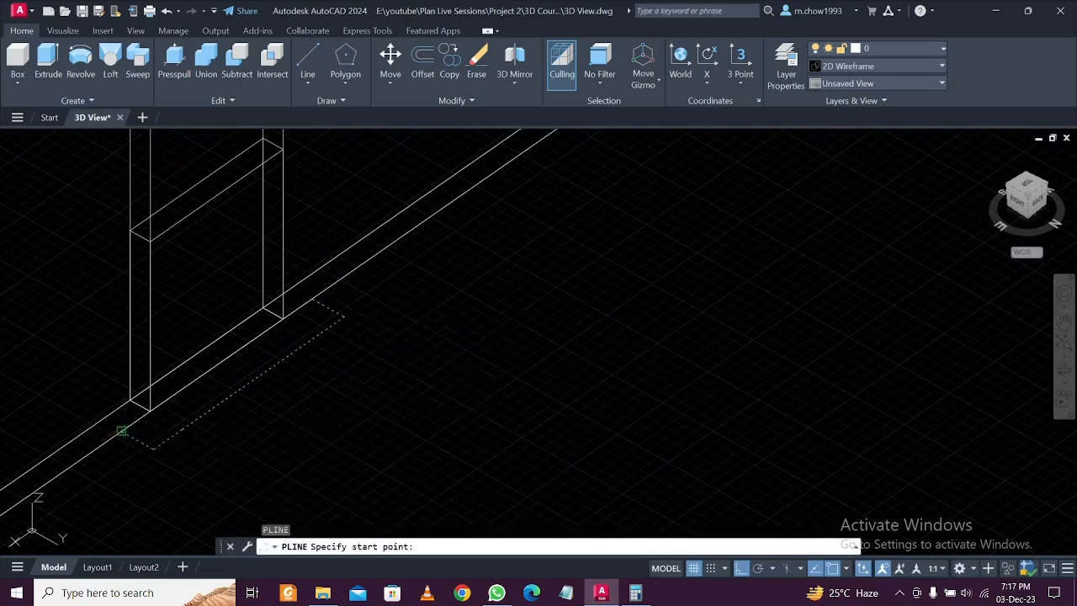
pyautogui.click(122, 430)
pyautogui.click(154, 449)
pyautogui.click(344, 320)
pyautogui.click(312, 300)
pyautogui.press('Escape')
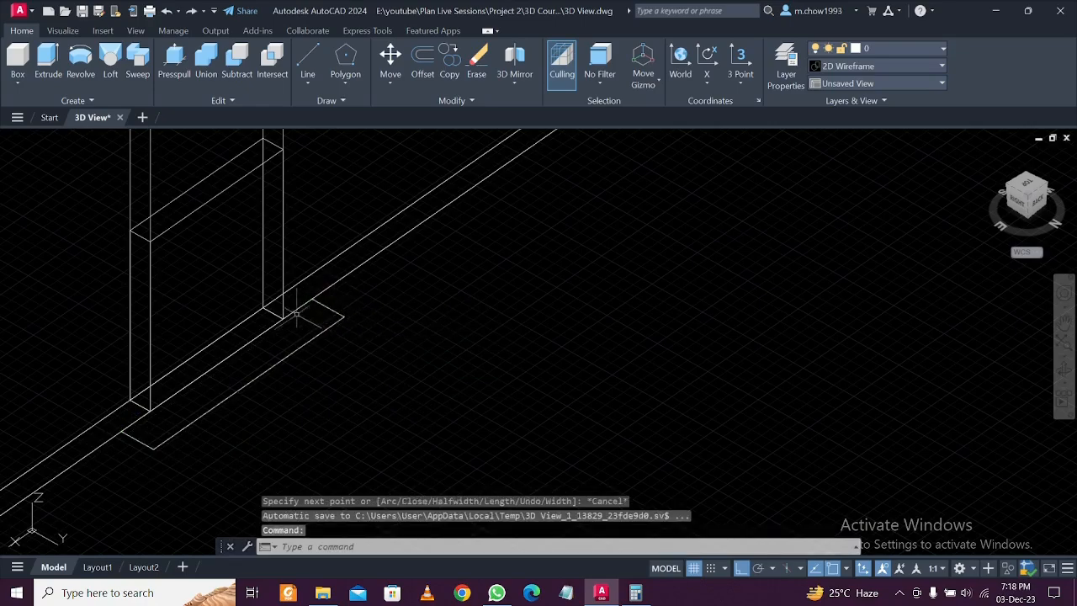
pyautogui.scroll(-2, 362, 395)
pyautogui.click(173, 63)
pyautogui.click(303, 370)
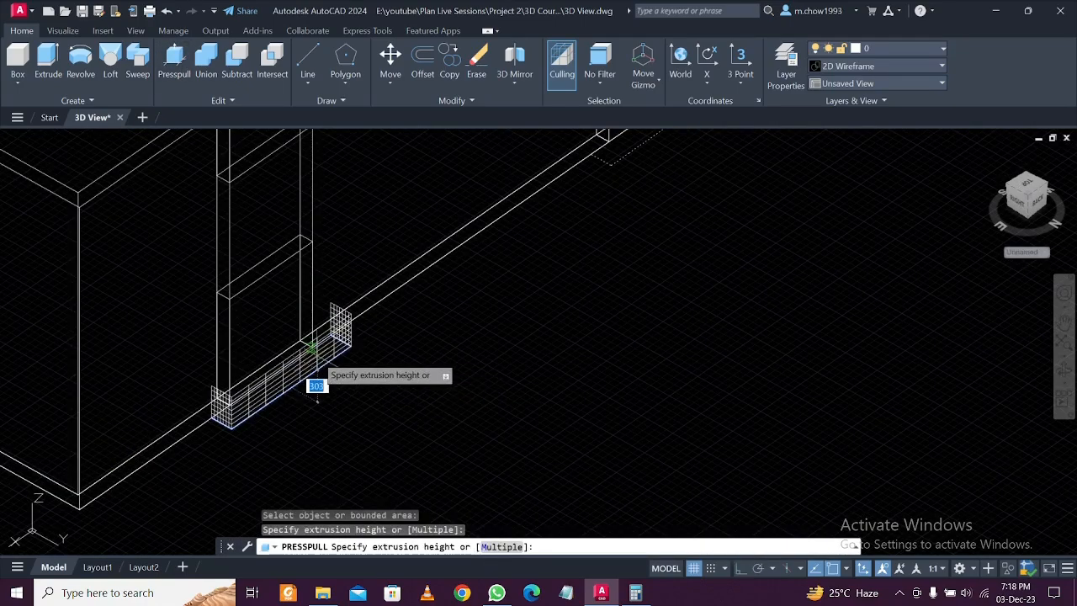
pyautogui.press('Escape')
pyautogui.scroll(3, 318, 357)
pyautogui.click(339, 348)
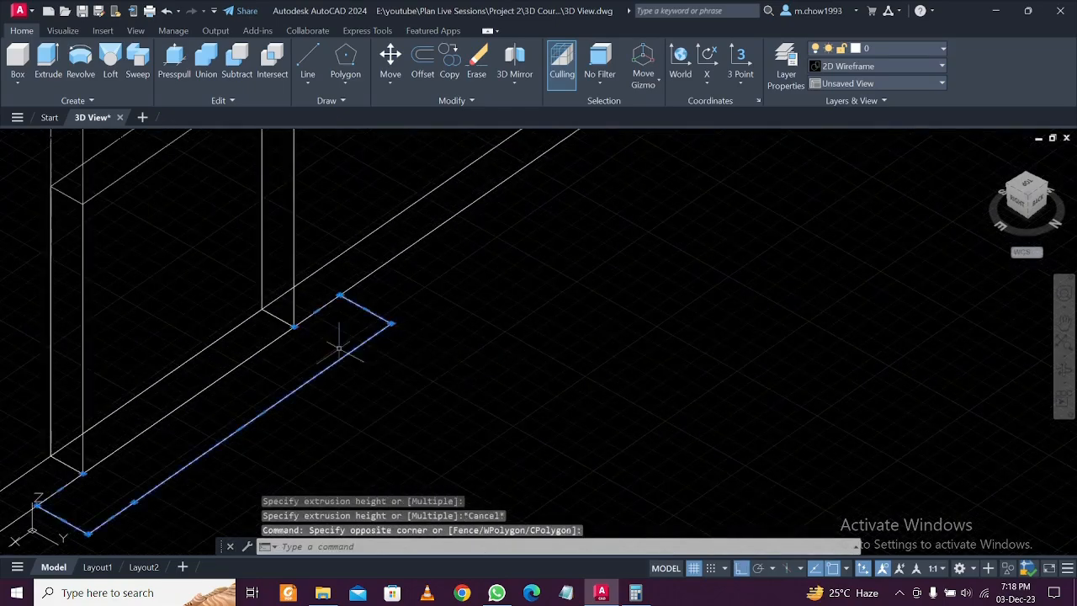
pyautogui.press('Escape')
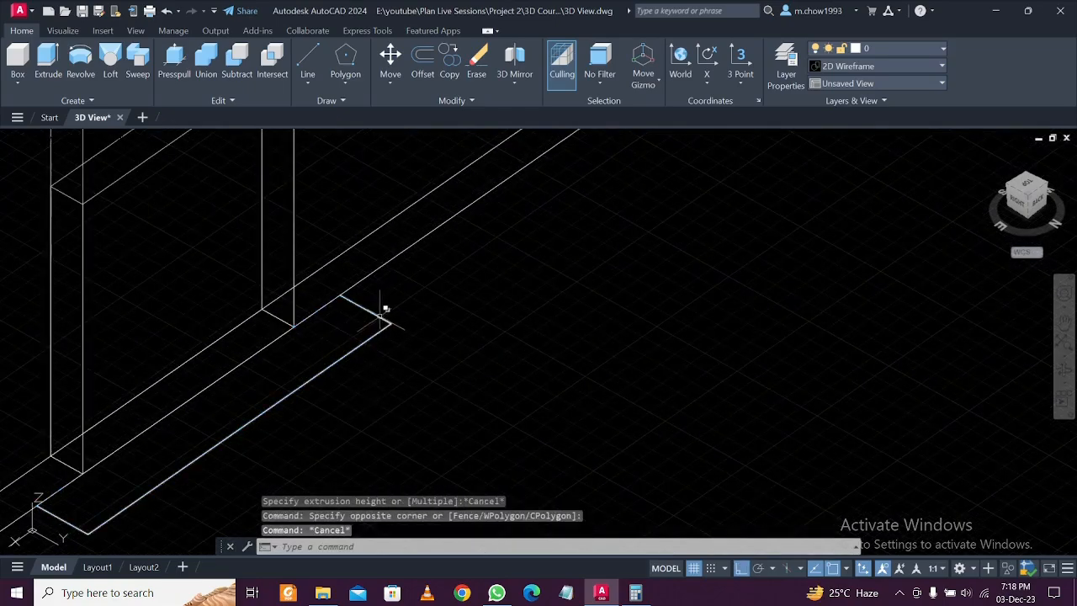
pyautogui.click(385, 309)
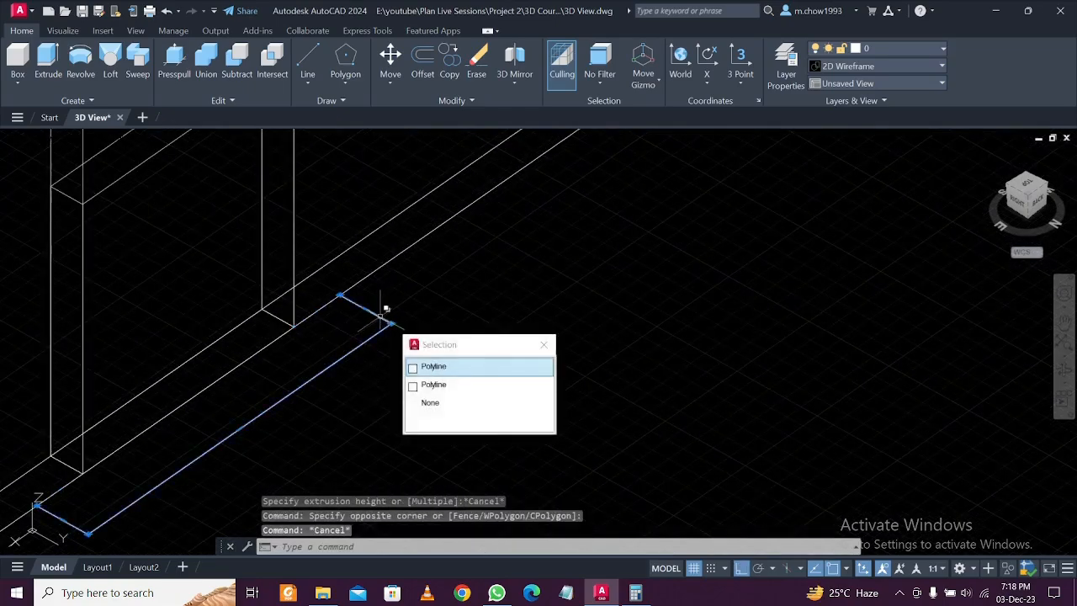
pyautogui.click(448, 368)
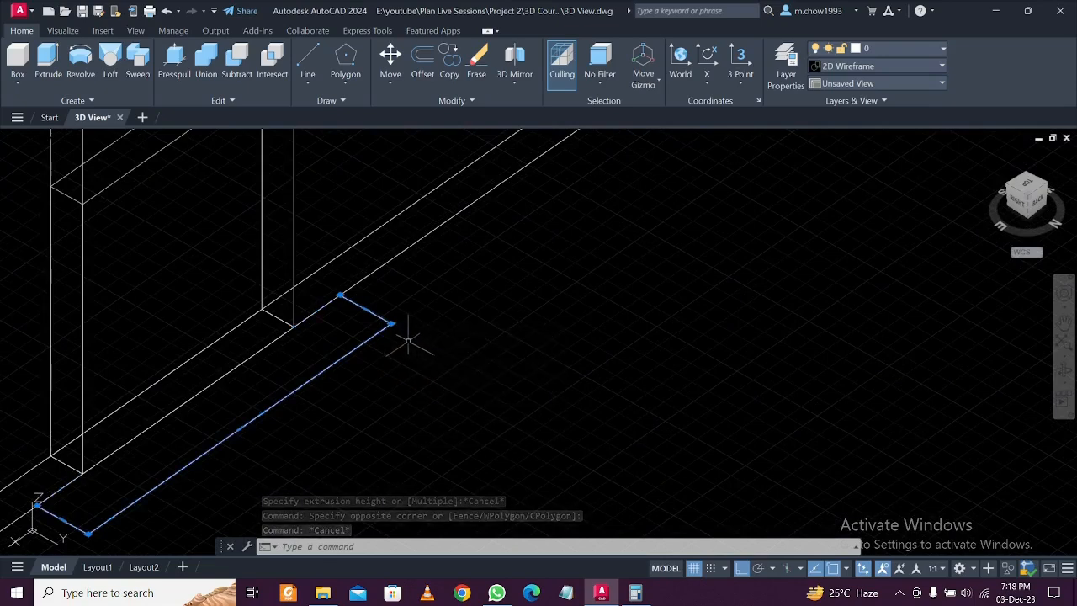
pyautogui.press('Escape')
pyautogui.click(383, 315)
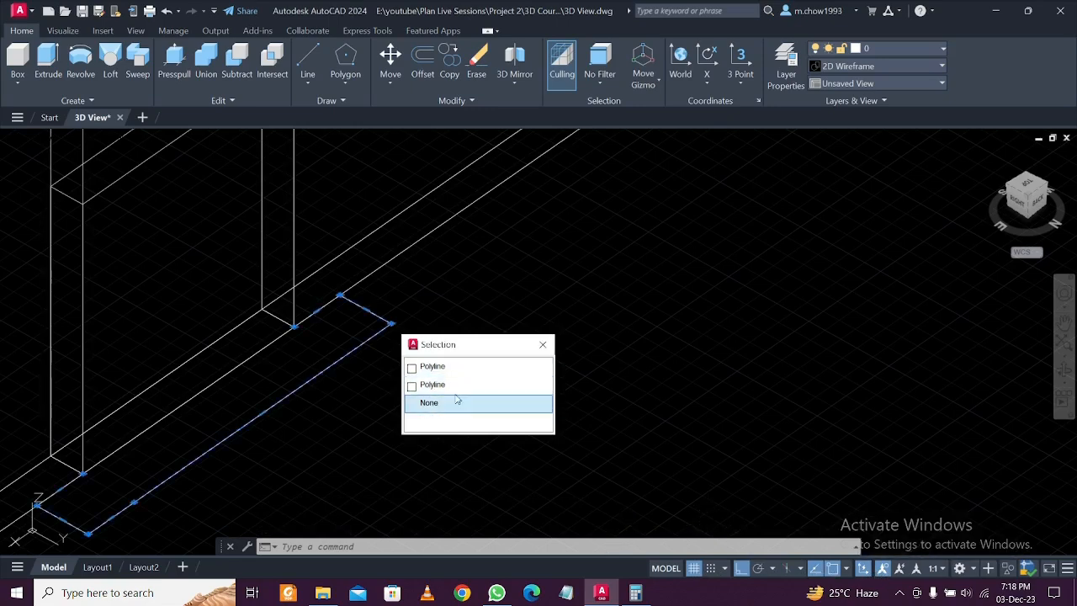
pyautogui.click(463, 369)
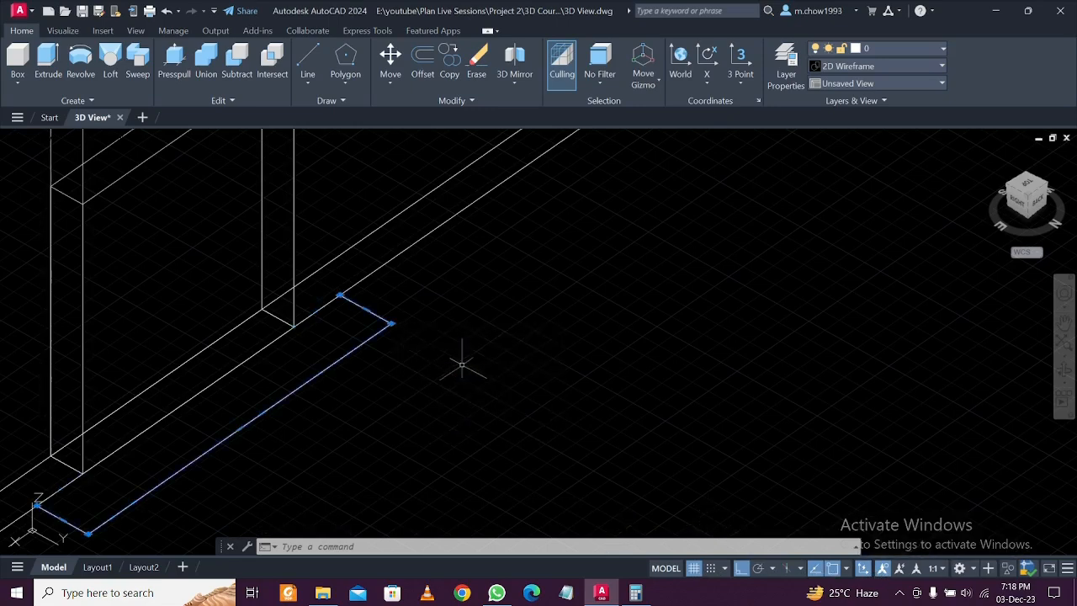
pyautogui.click(178, 65)
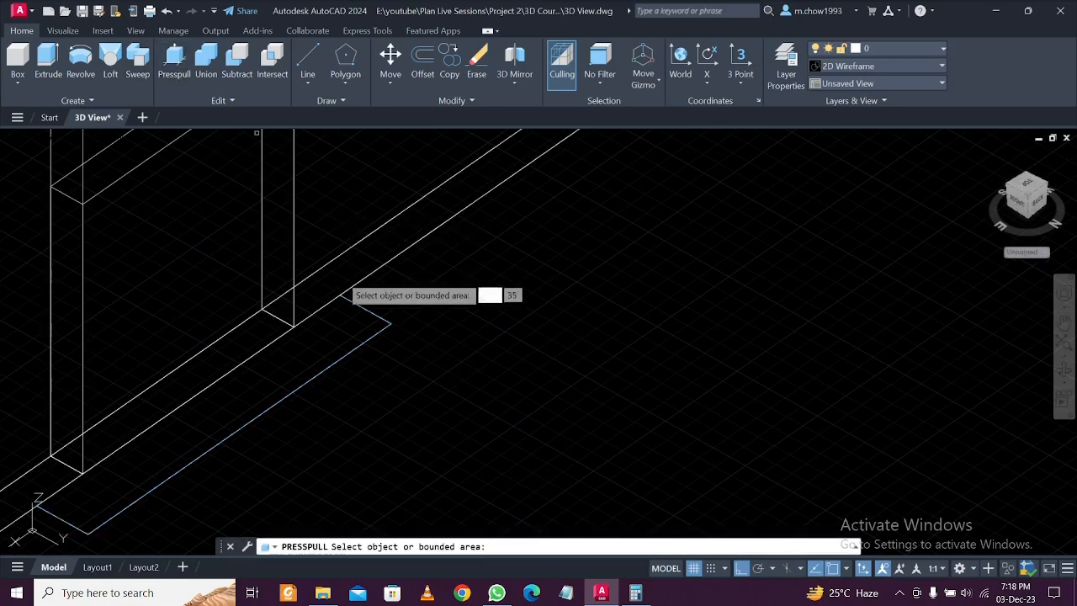
pyautogui.click(379, 315)
pyautogui.press('Escape')
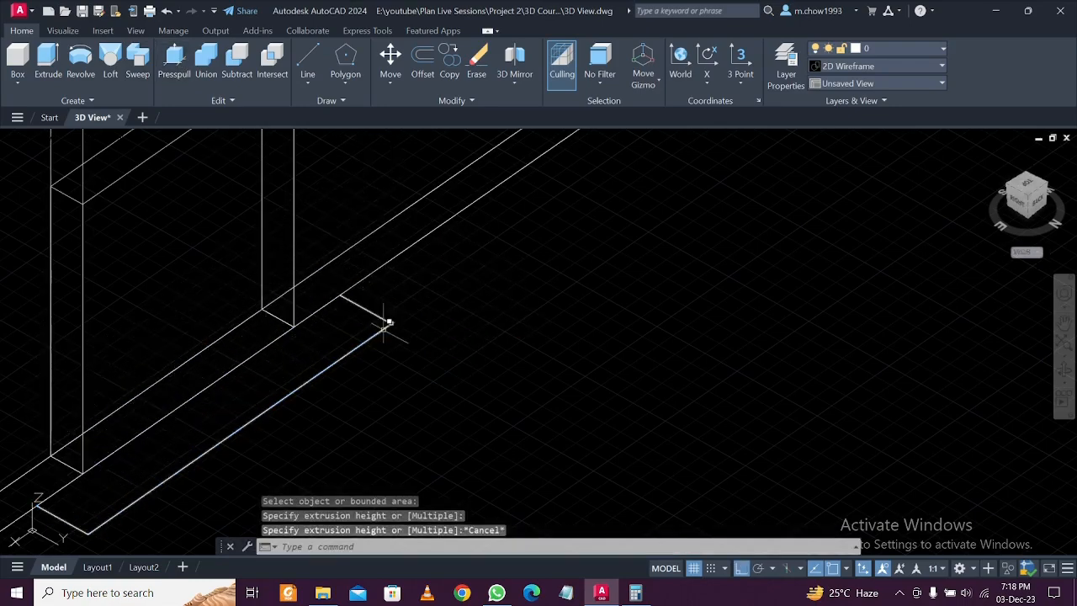
# Erase the original dashed projection outline that lies under the newly traced polyline at the back wall's window
pyautogui.click(385, 322)
pyautogui.click(446, 400)
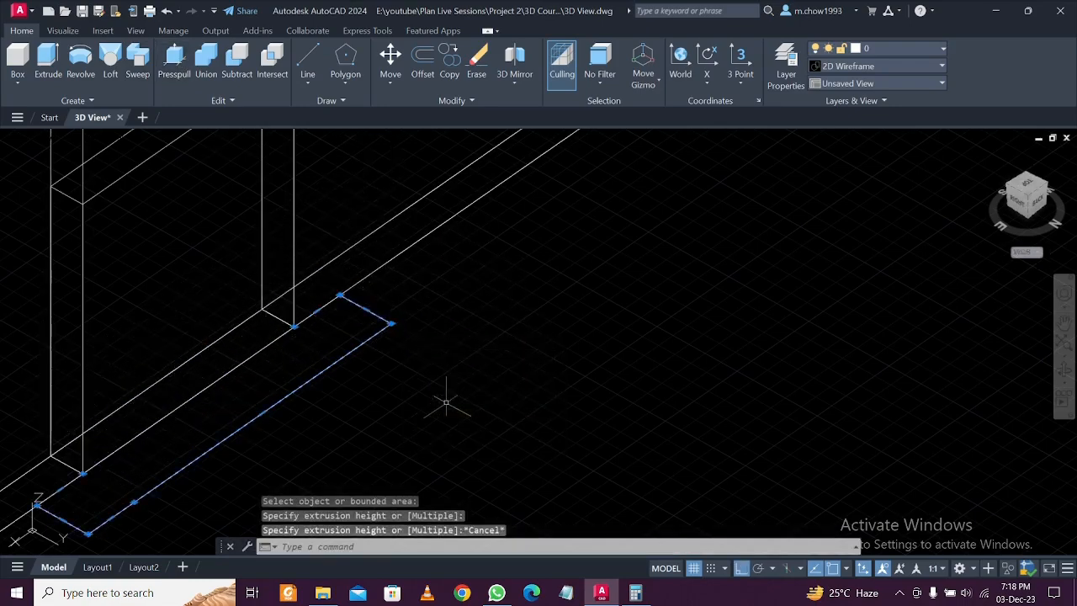
pyautogui.press('Delete')
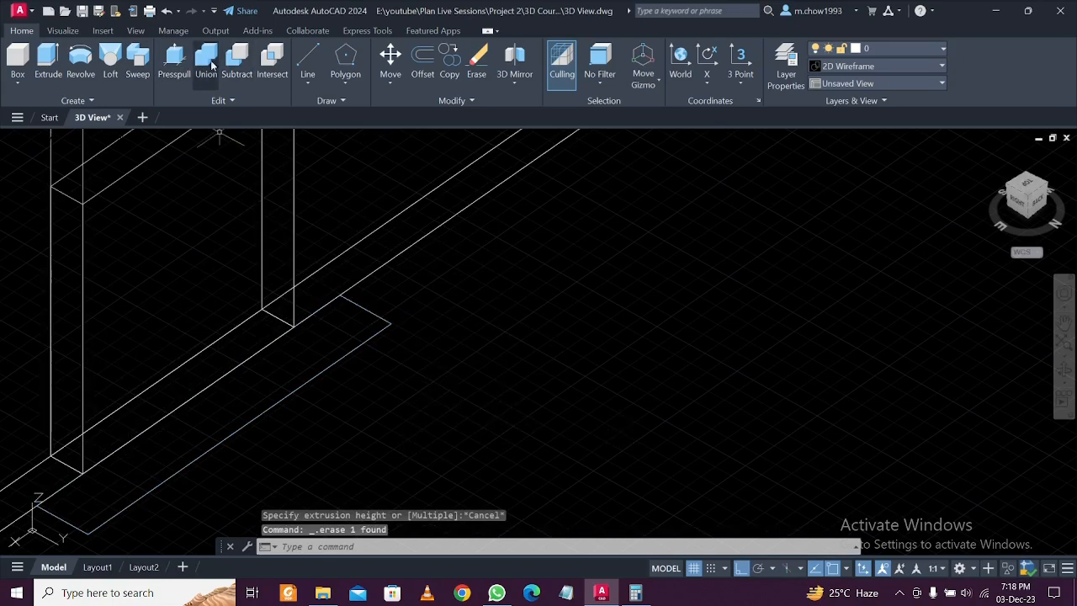
# Extrude the area enclosed by the traced outline and the back wall upward by 150 with Presspull
pyautogui.click(175, 67)
pyautogui.click(346, 318)
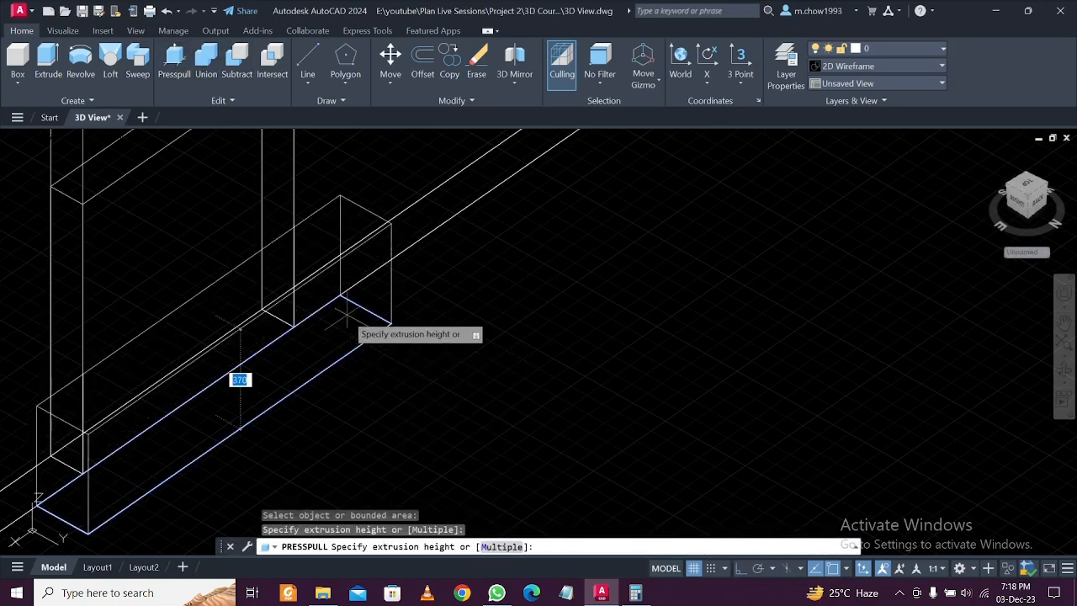
pyautogui.press('Return')
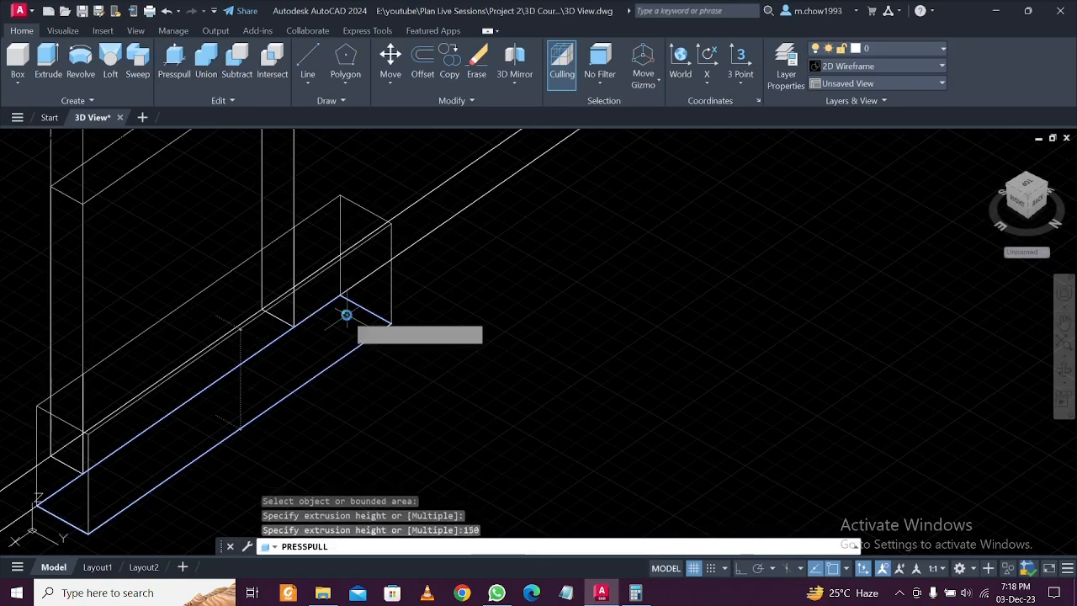
pyautogui.press('Return')
# Move the back wall window's projection block and its outline 2100 straight up along the Z axis
pyautogui.click(368, 311)
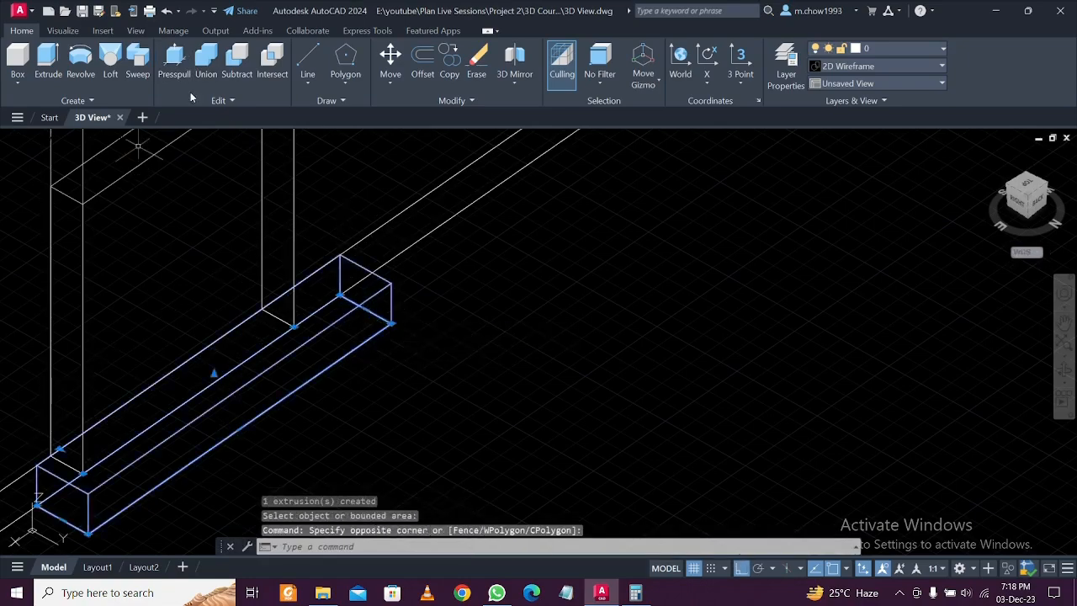
pyautogui.scroll(-5, 328, 305)
pyautogui.write('m')
pyautogui.press('Return')
pyautogui.click(443, 318)
pyautogui.write('2100')
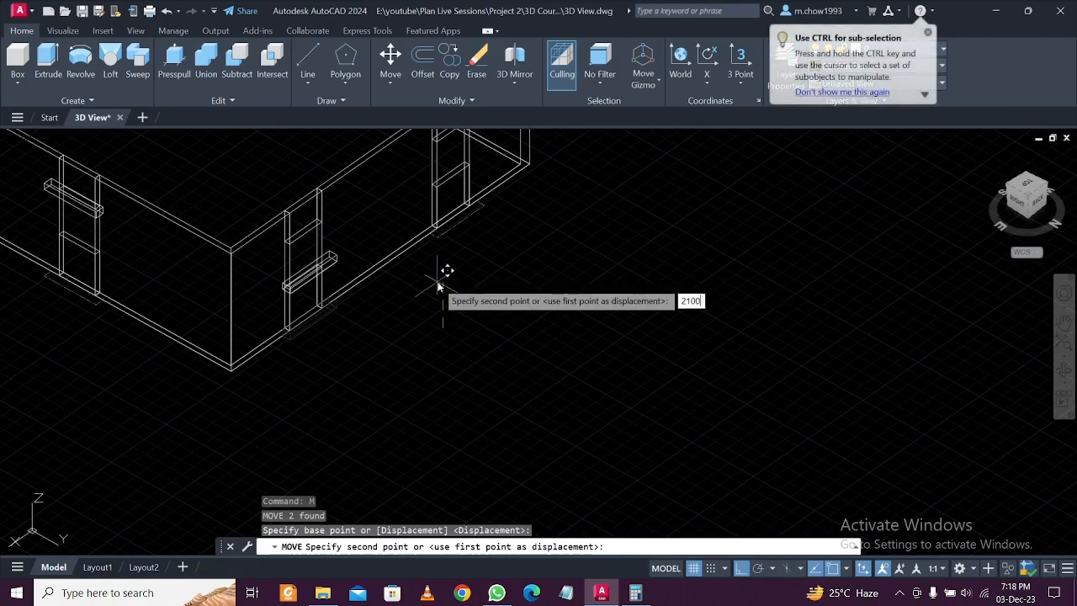
pyautogui.press('Return')
pyautogui.scroll(4, 333, 202)
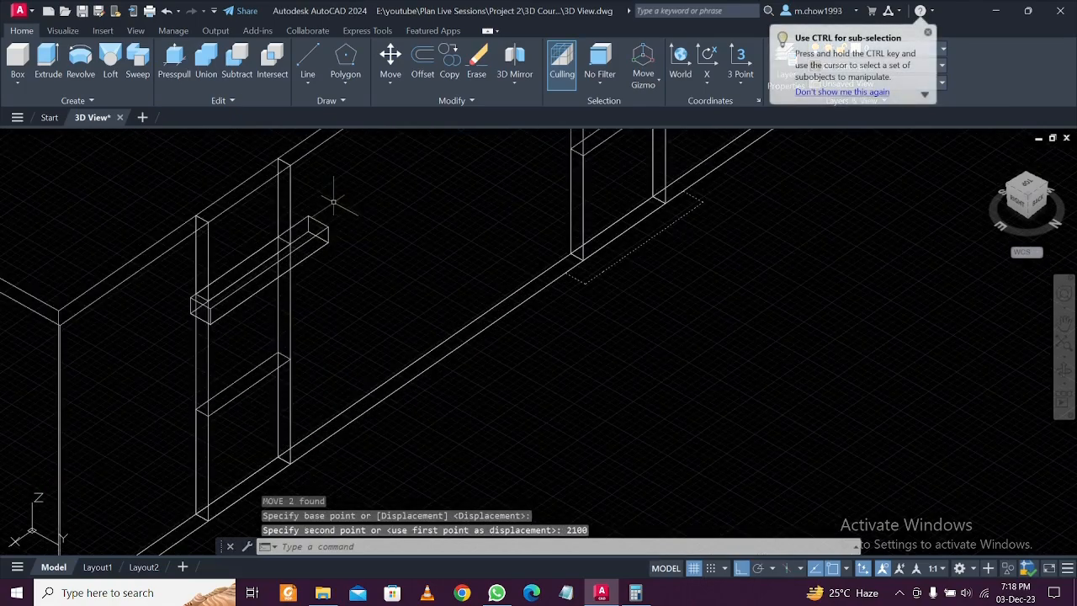
# Copy the raised projection block to the other window on the short back wall, matching the openings' bottom outer corners
pyautogui.click(328, 232)
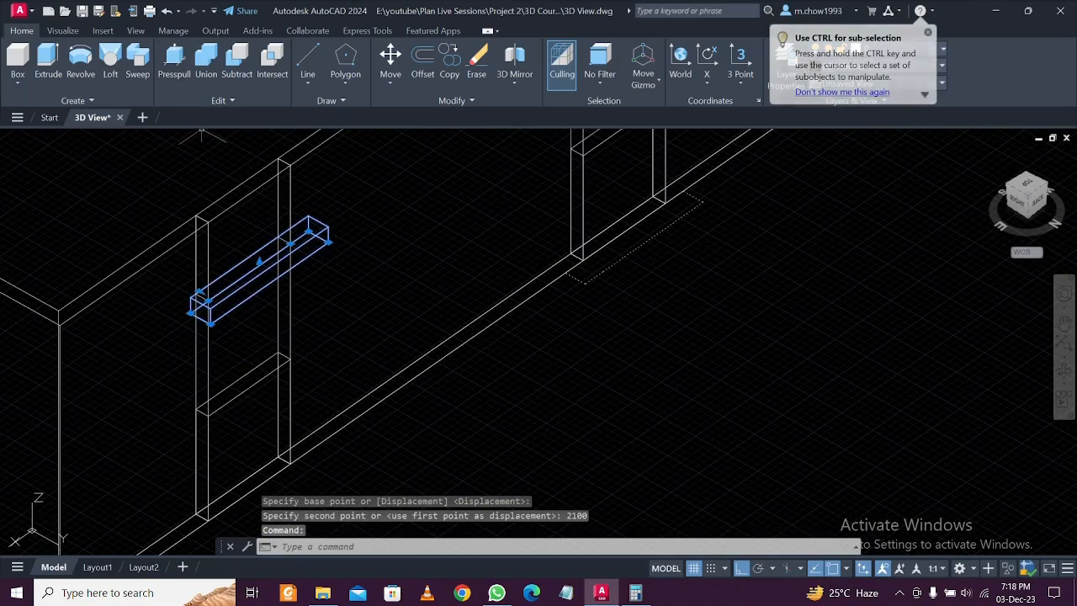
pyautogui.write('CO')
pyautogui.press('Return')
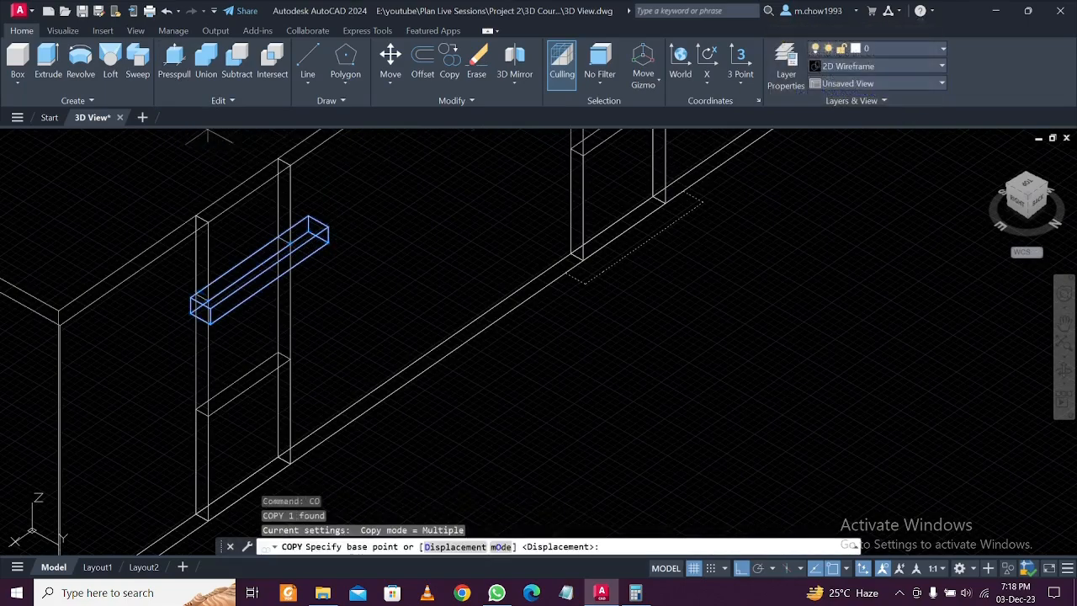
pyautogui.click(309, 445)
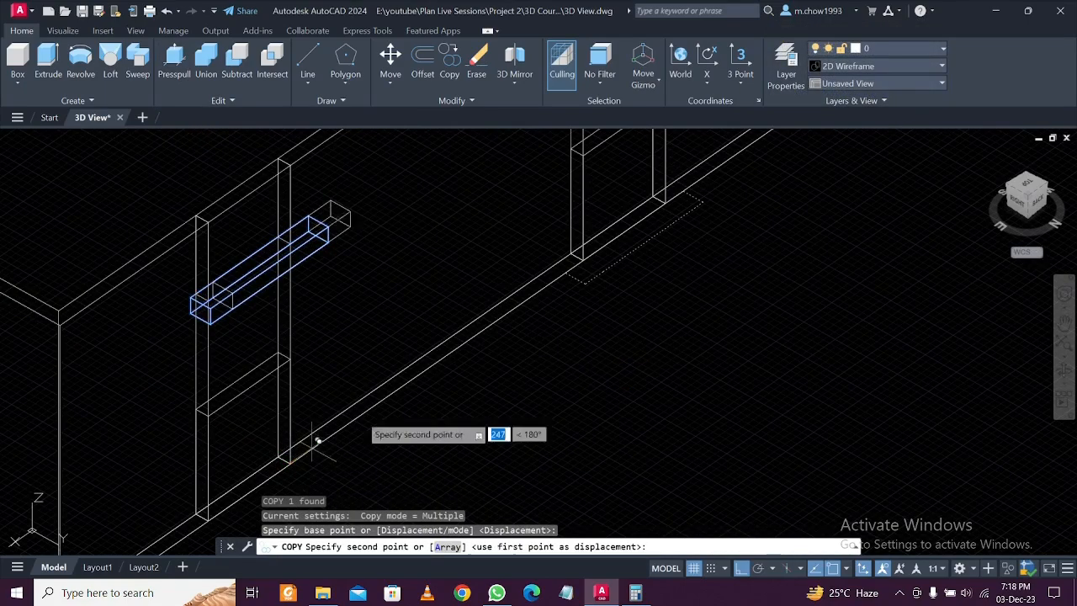
pyautogui.click(665, 202)
pyautogui.scroll(-5, 657, 206)
pyautogui.moveTo(642, 241); pyautogui.dragTo(660, 421, button='middle')
pyautogui.press('Escape')
pyautogui.scroll(-6, 562, 391)
pyautogui.scroll(6, 660, 421)
pyautogui.scroll(2, 737, 376)
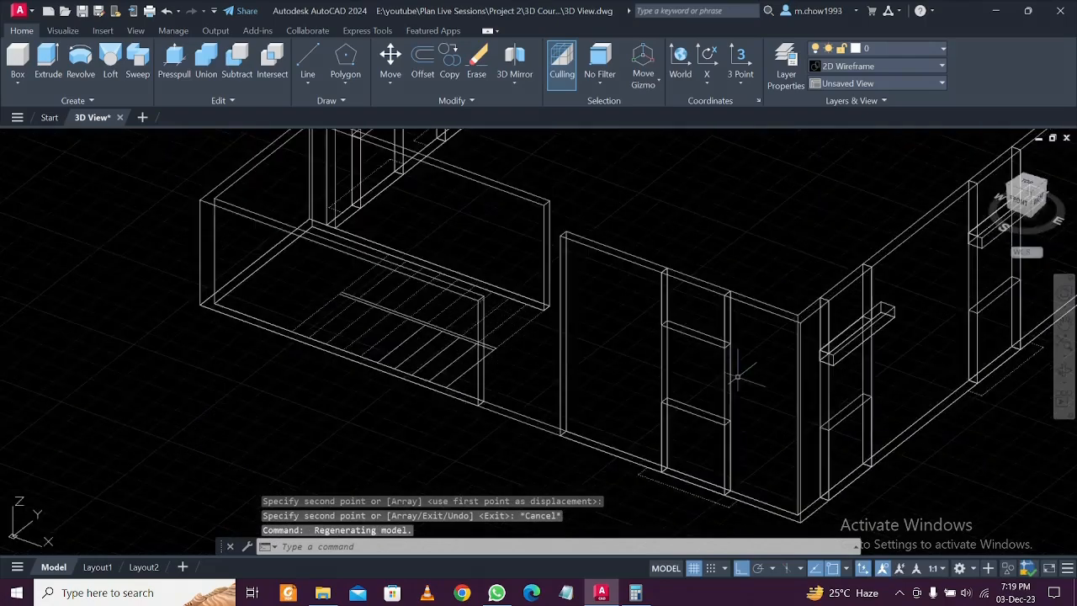
pyautogui.keyDown('shift'); pyautogui.moveTo(551, 416); pyautogui.dragTo(787, 394, button='middle'); pyautogui.keyUp('shift')
pyautogui.scroll(-2, 604, 382)
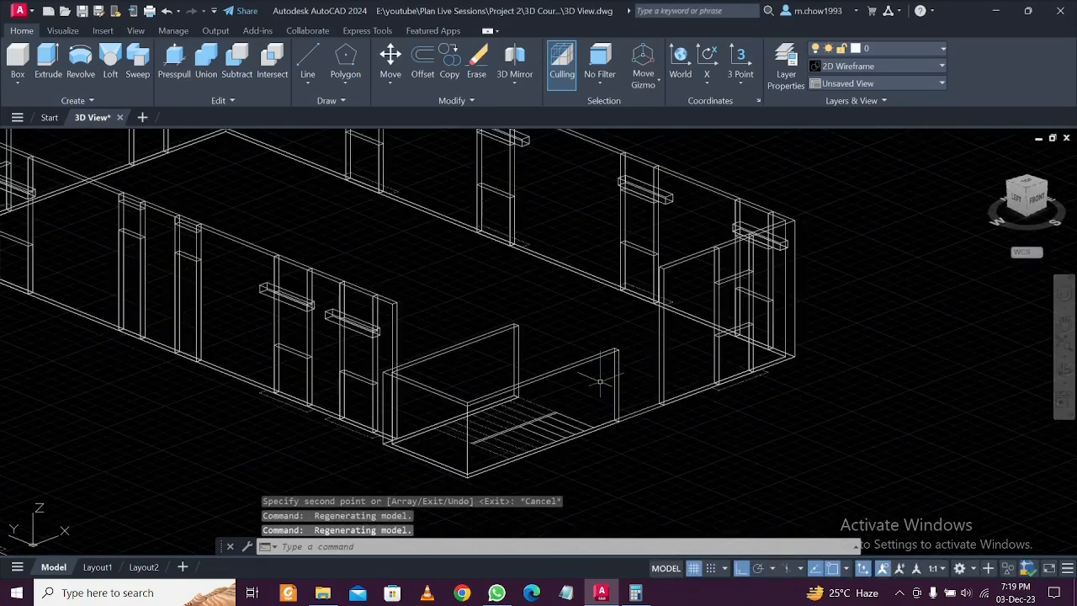
# Draw a short line across the top of the low staircase wall at its back corner, from the inner corner to the outer side
pyautogui.scroll(2, 500, 427)
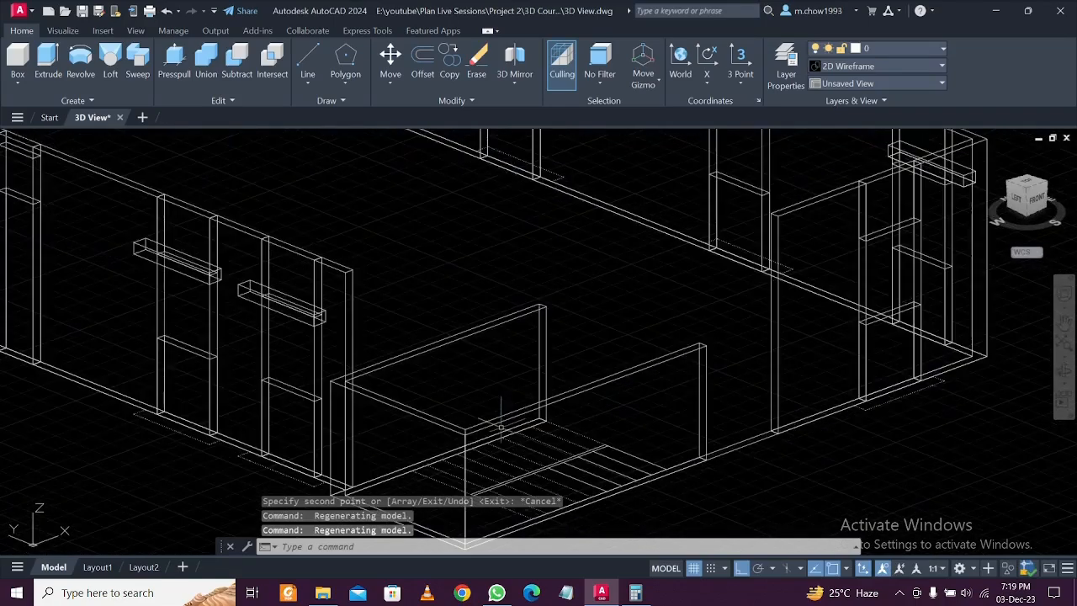
pyautogui.scroll(-2, 447, 410)
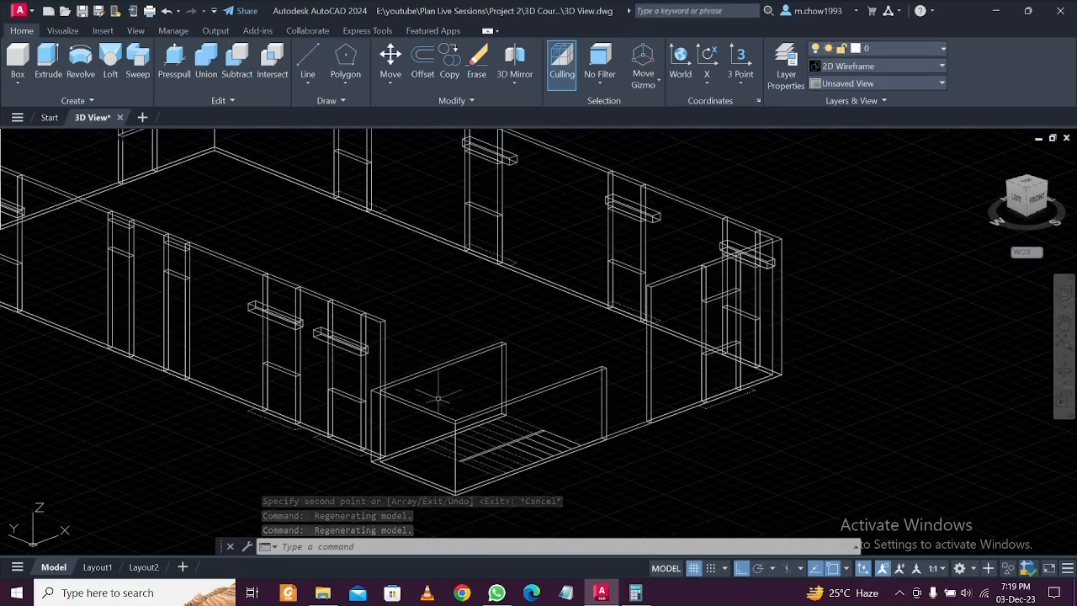
pyautogui.scroll(4, 429, 395)
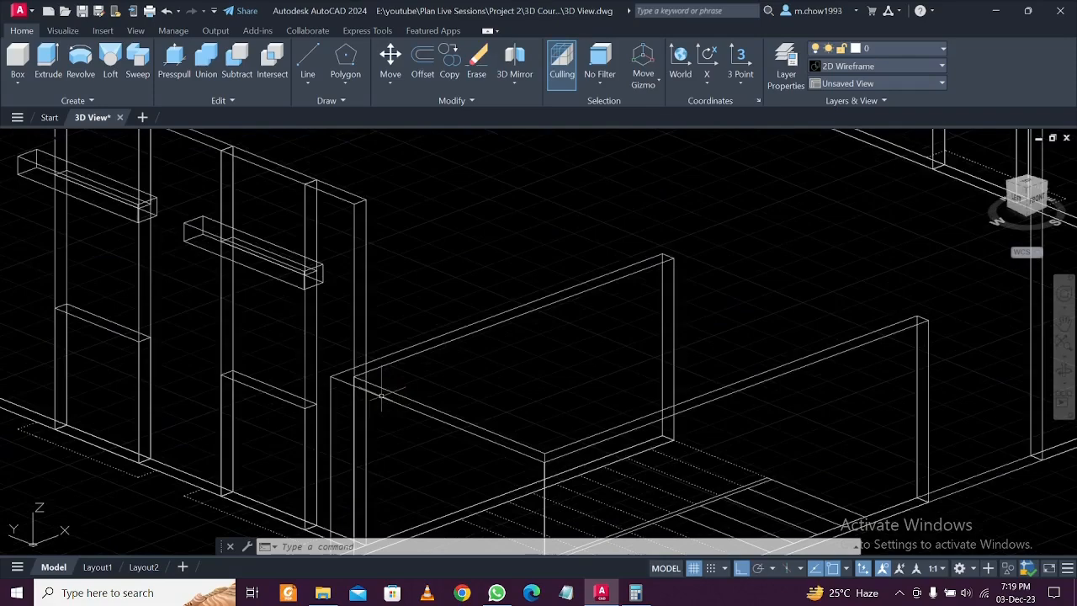
pyautogui.scroll(2, 380, 388)
pyautogui.keyDown('shift'); pyautogui.moveTo(445, 373); pyautogui.dragTo(511, 353, button='middle'); pyautogui.keyUp('shift')
pyautogui.scroll(-1, 473, 429)
pyautogui.click(472, 431)
pyautogui.scroll(4, 509, 357)
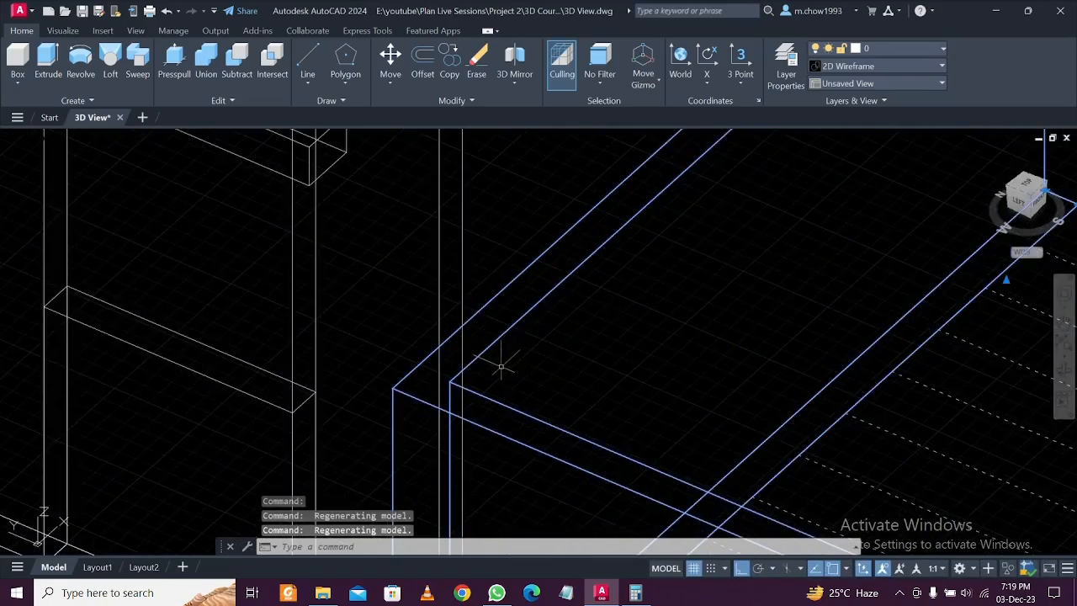
pyautogui.scroll(2, 468, 399)
pyautogui.press('Escape')
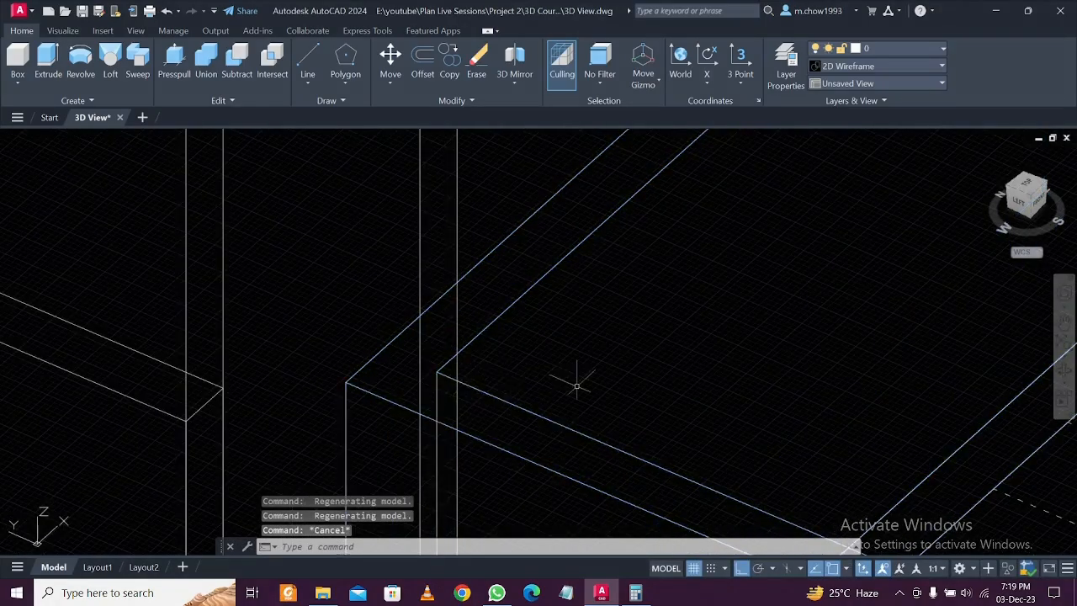
pyautogui.keyDown('shift'); pyautogui.moveTo(577, 385); pyautogui.dragTo(529, 385, button='middle'); pyautogui.keyUp('shift')
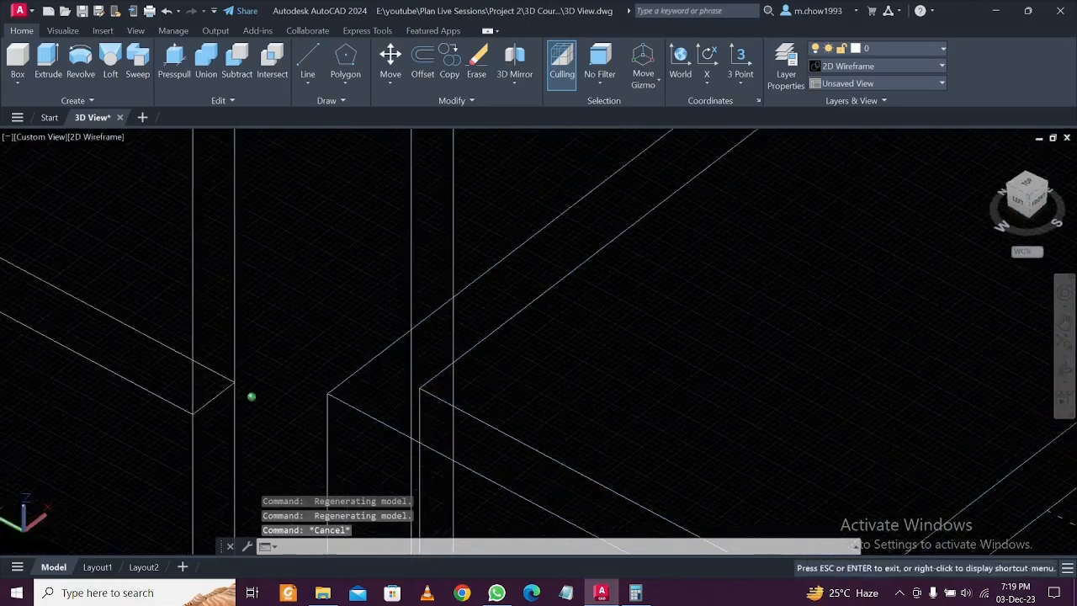
pyautogui.click(316, 62)
pyautogui.click(420, 388)
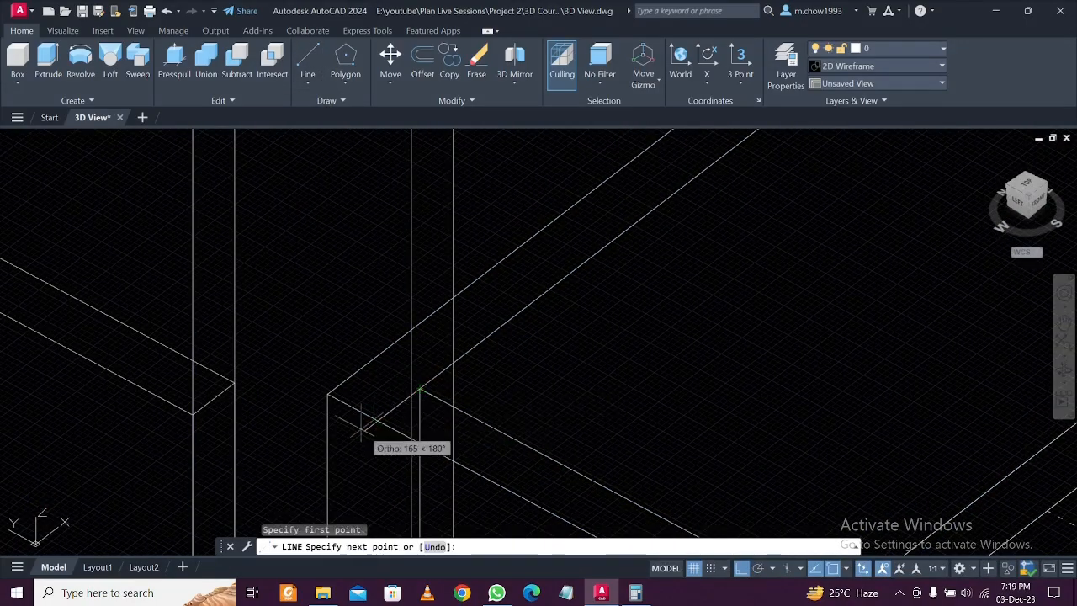
pyautogui.click(379, 420)
pyautogui.press('Escape')
pyautogui.scroll(-2, 330, 392)
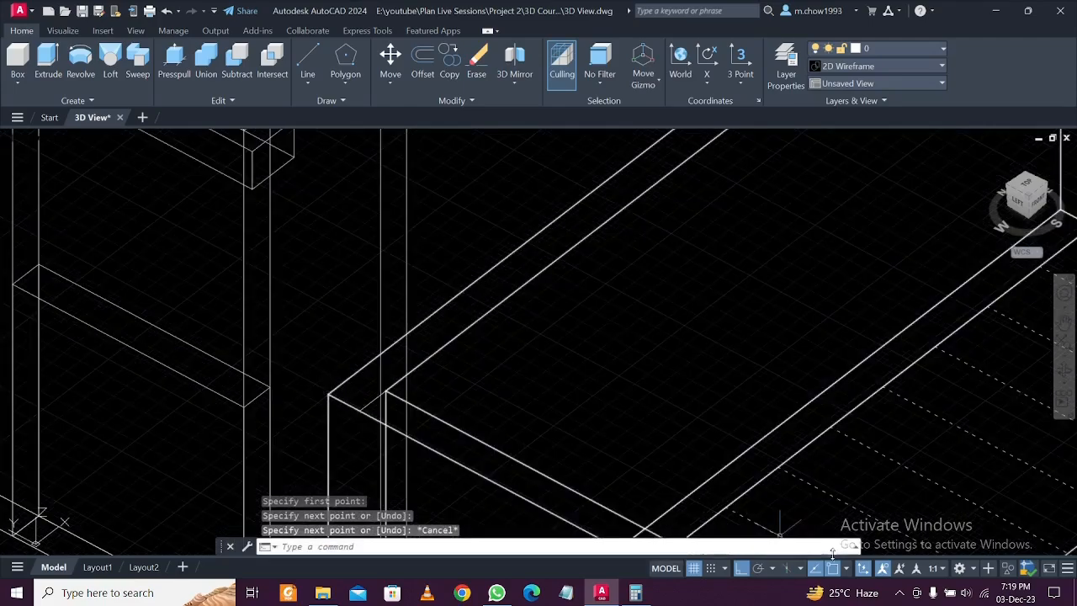
# Draw a matching short line across the low staircase wall's top at its front corner, starting from the inner corner
pyautogui.scroll(-4, 483, 413)
pyautogui.moveTo(636, 438); pyautogui.dragTo(507, 373, button='middle')
pyautogui.scroll(4, 536, 450)
pyautogui.keyDown('shift'); pyautogui.moveTo(555, 446); pyautogui.dragTo(415, 384, button='middle'); pyautogui.keyUp('shift')
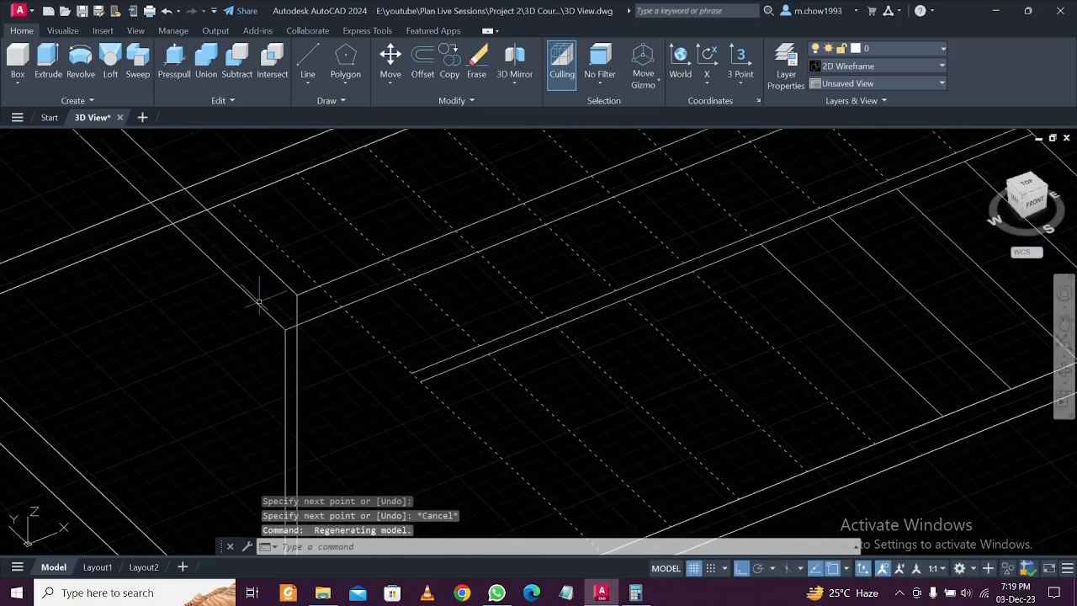
pyautogui.click(305, 62)
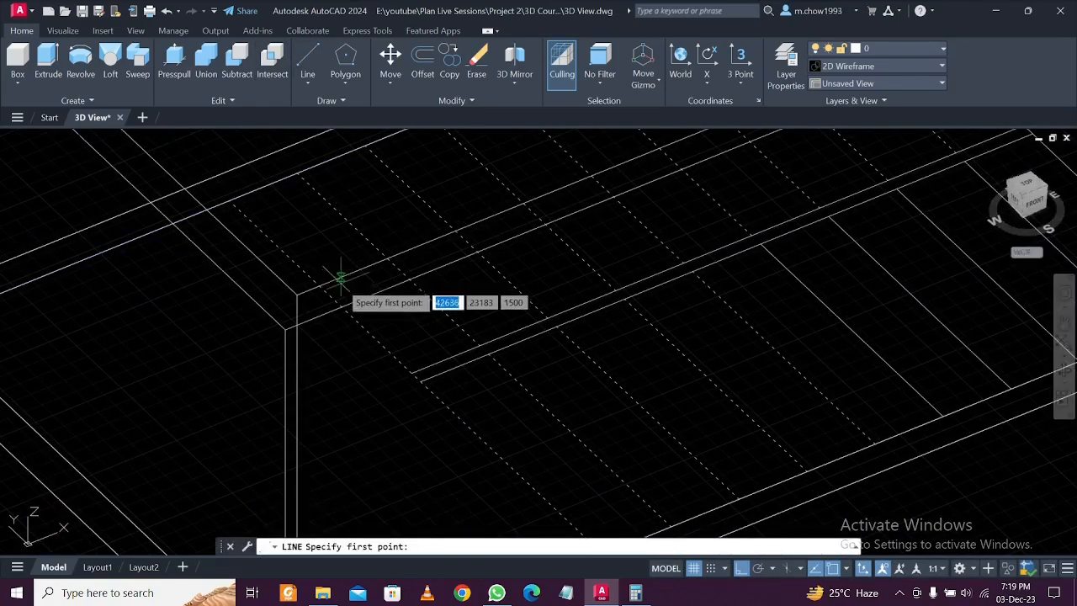
pyautogui.click(296, 294)
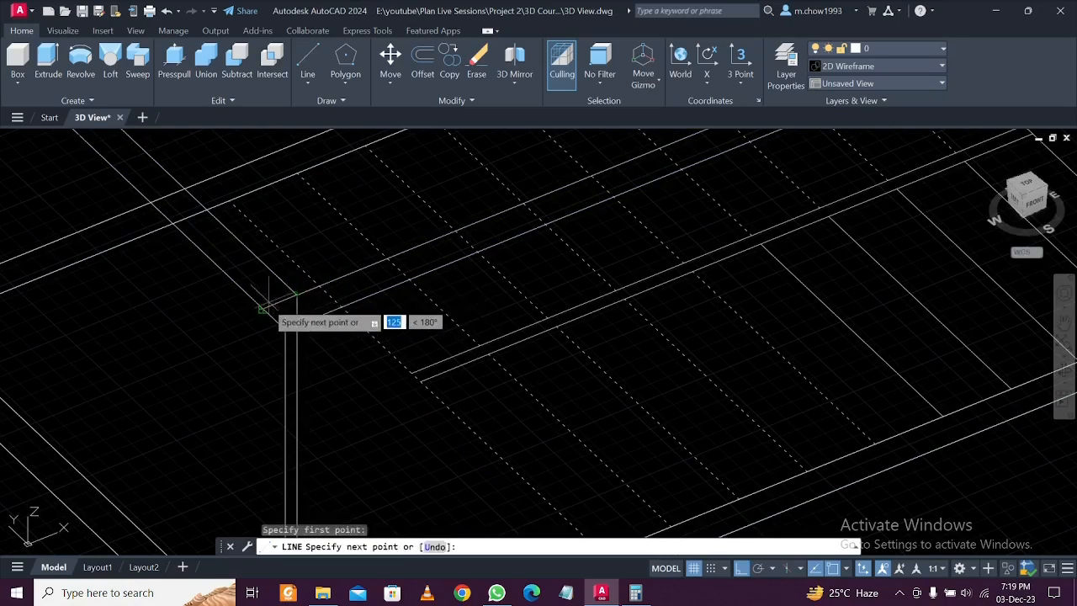
pyautogui.press('Escape')
pyautogui.scroll(-5, 299, 355)
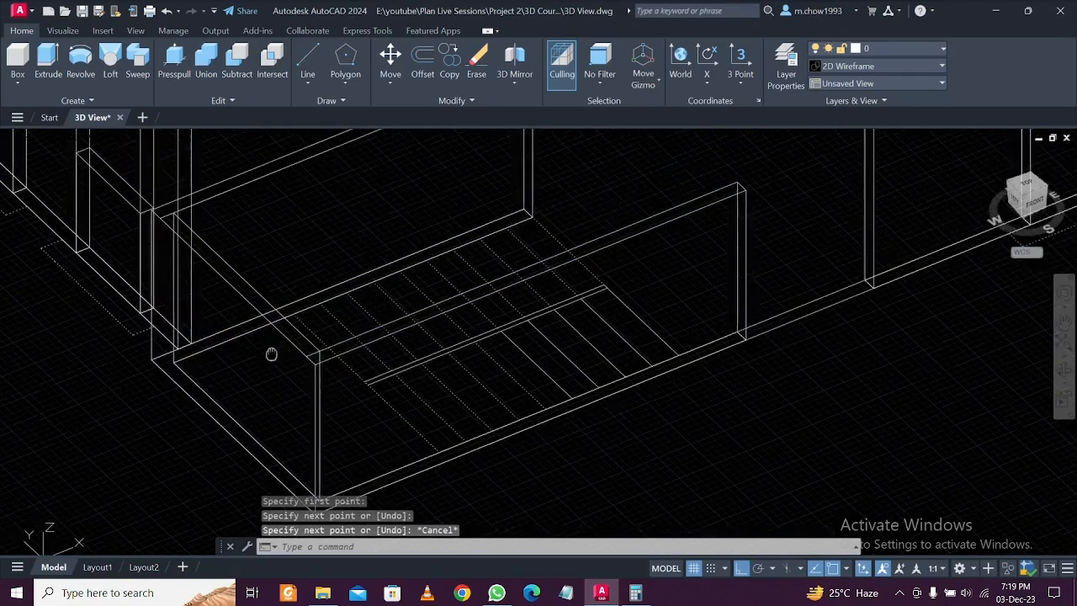
# Raise the top of the staircase's inner low wall by 1350 with Presspull, level with the top of the adjoining outer wall
pyautogui.keyDown('shift'); pyautogui.moveTo(299, 370); pyautogui.dragTo(360, 387, button='middle'); pyautogui.keyUp('shift')
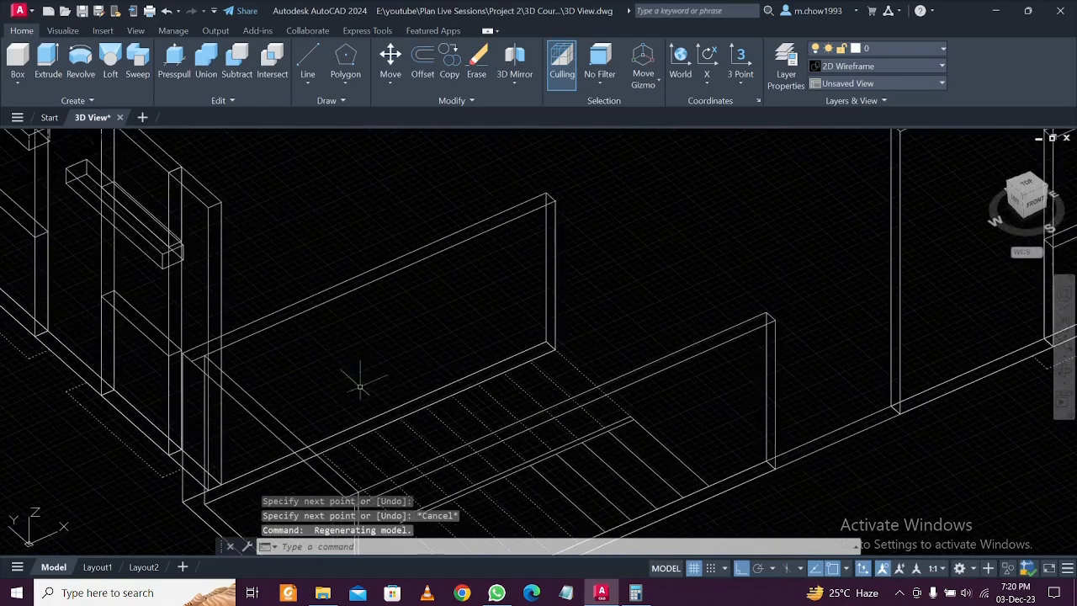
pyautogui.scroll(-4, 297, 336)
pyautogui.scroll(4, 299, 335)
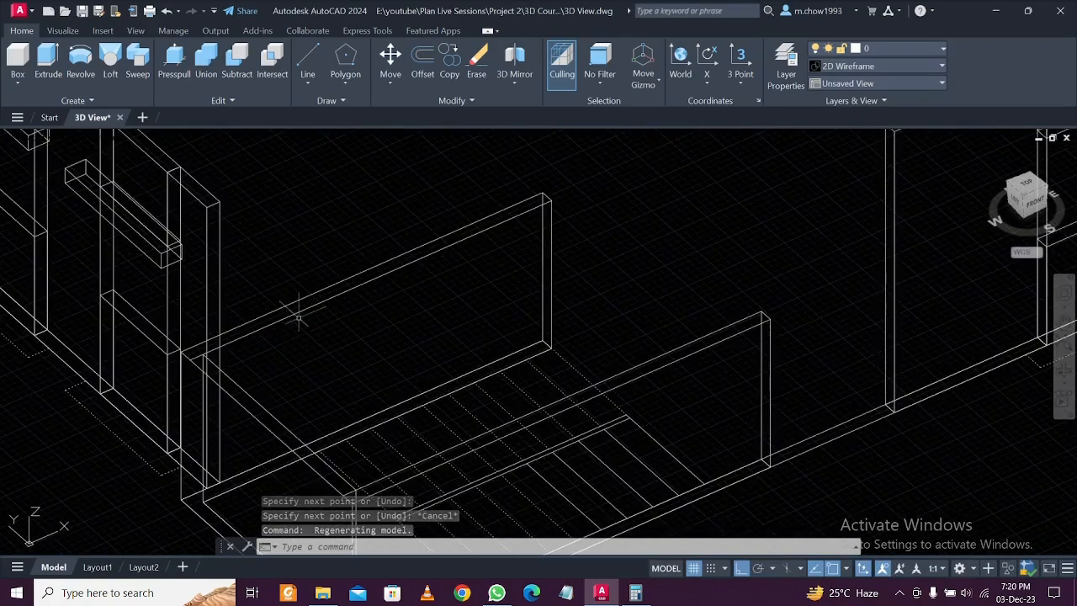
pyautogui.scroll(-4, 318, 313)
pyautogui.scroll(4, 320, 313)
pyautogui.click(174, 67)
pyautogui.scroll(2, 425, 324)
pyautogui.click(387, 288)
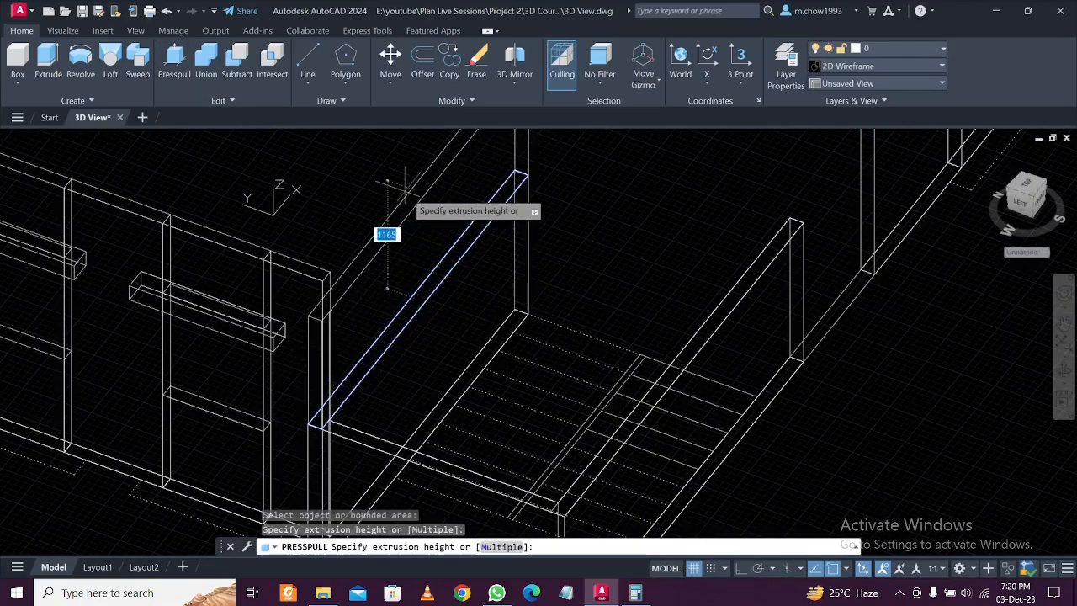
pyautogui.scroll(-5, 405, 190)
pyautogui.moveTo(412, 176); pyautogui.dragTo(380, 298, button='middle')
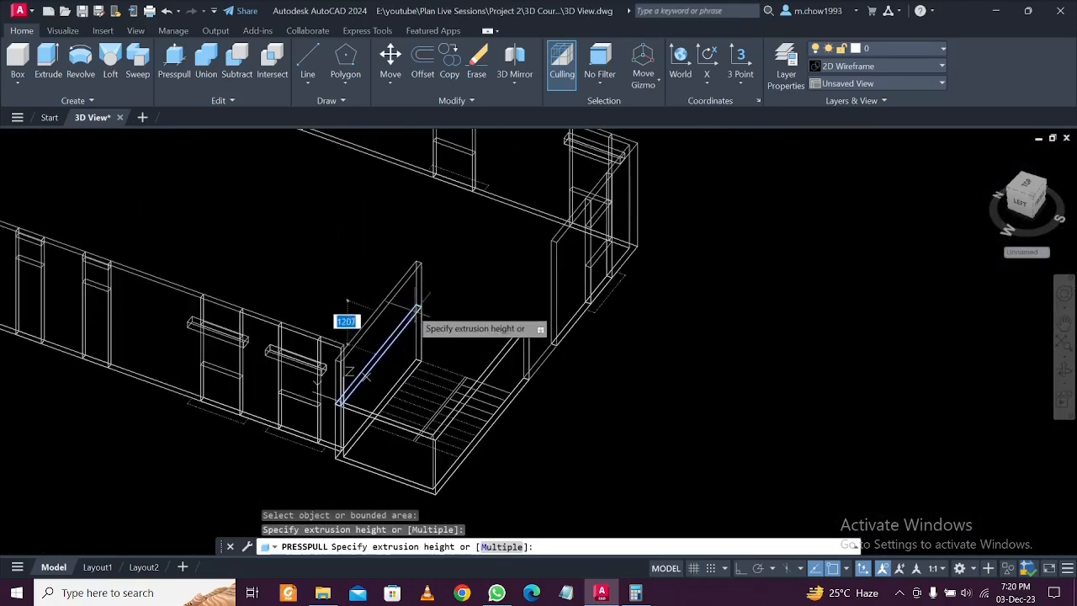
pyautogui.scroll(4, 303, 348)
pyautogui.scroll(-3, 271, 337)
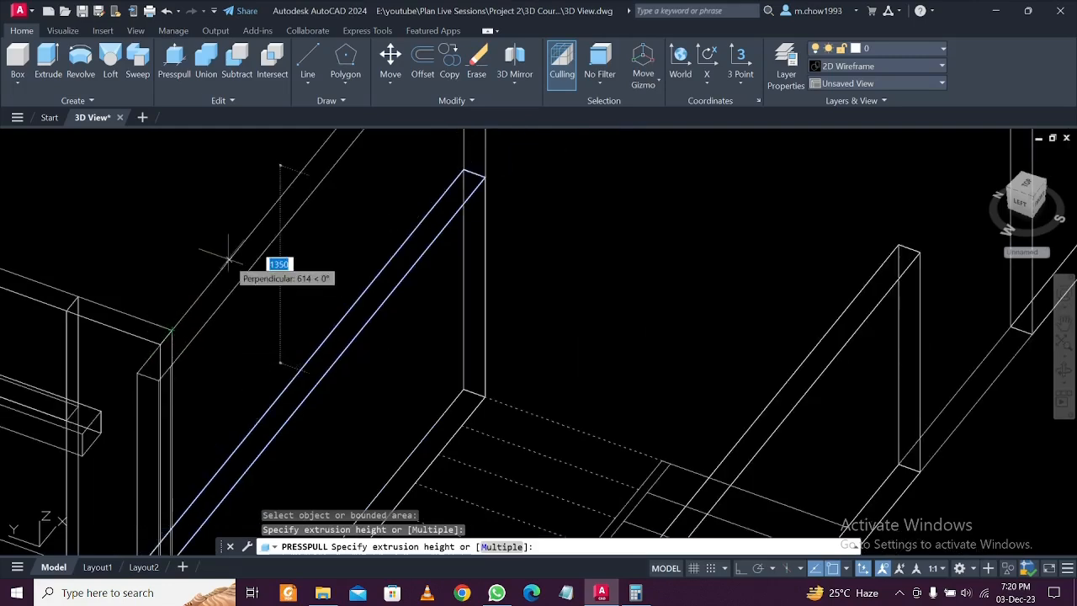
pyautogui.click(227, 259)
# Raise the rest of the low staircase wall, its front run and short side, to full wall height with Presspull
pyautogui.scroll(-3, 303, 269)
pyautogui.scroll(3, 342, 366)
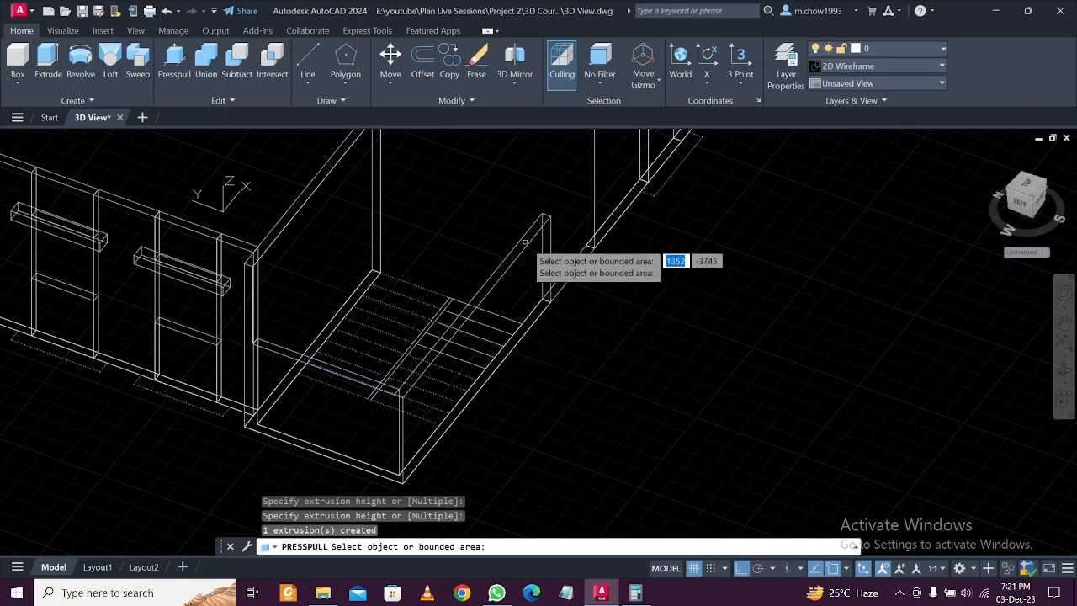
pyautogui.scroll(3, 522, 242)
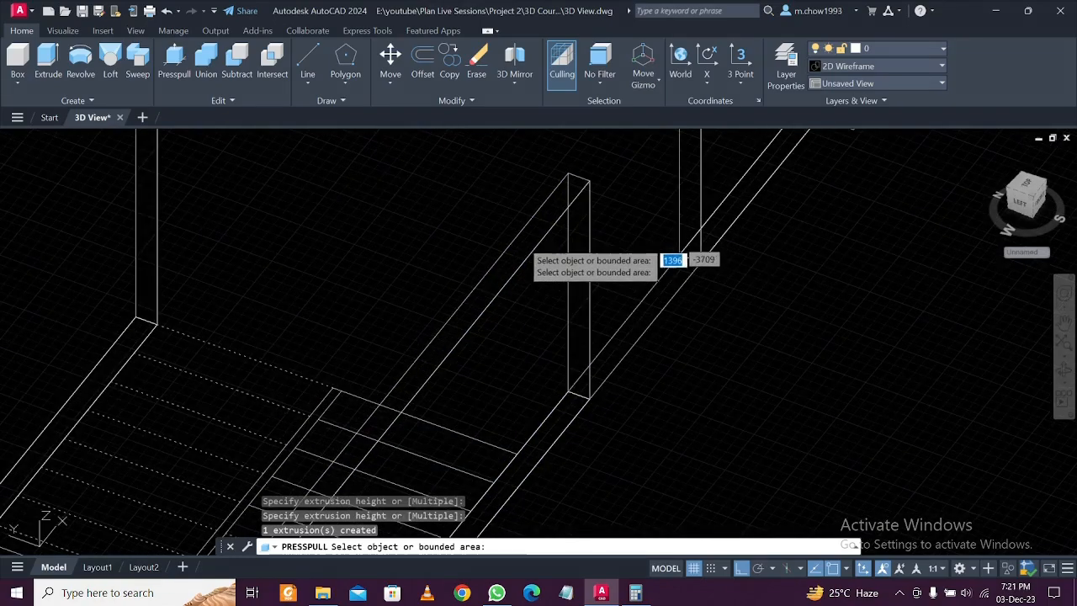
pyautogui.click(485, 290)
pyautogui.scroll(-3, 378, 286)
pyautogui.scroll(4, 378, 201)
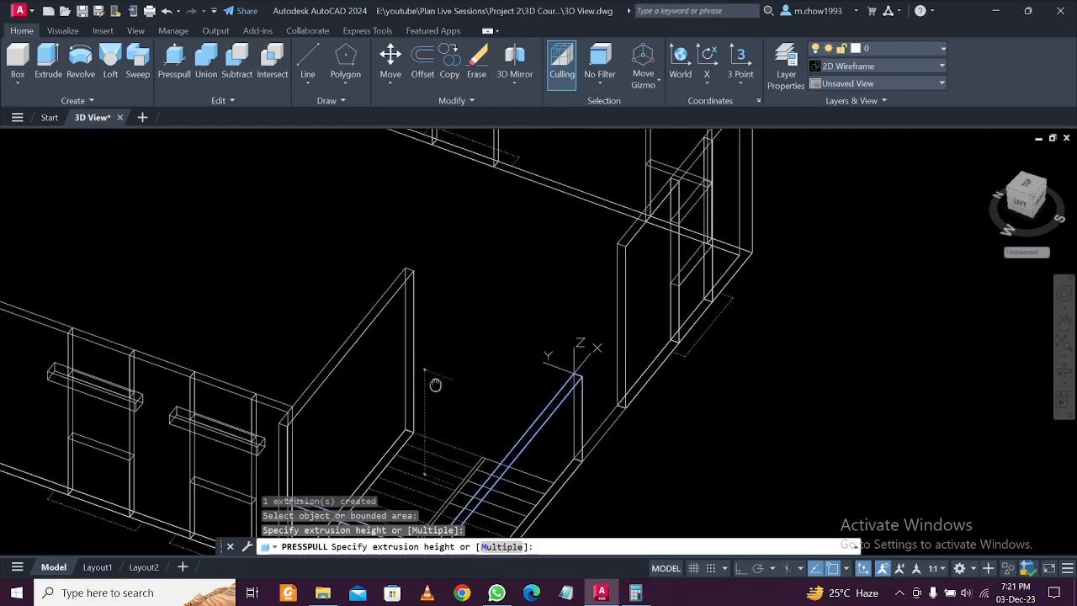
pyautogui.click(456, 211)
pyautogui.scroll(-4, 503, 232)
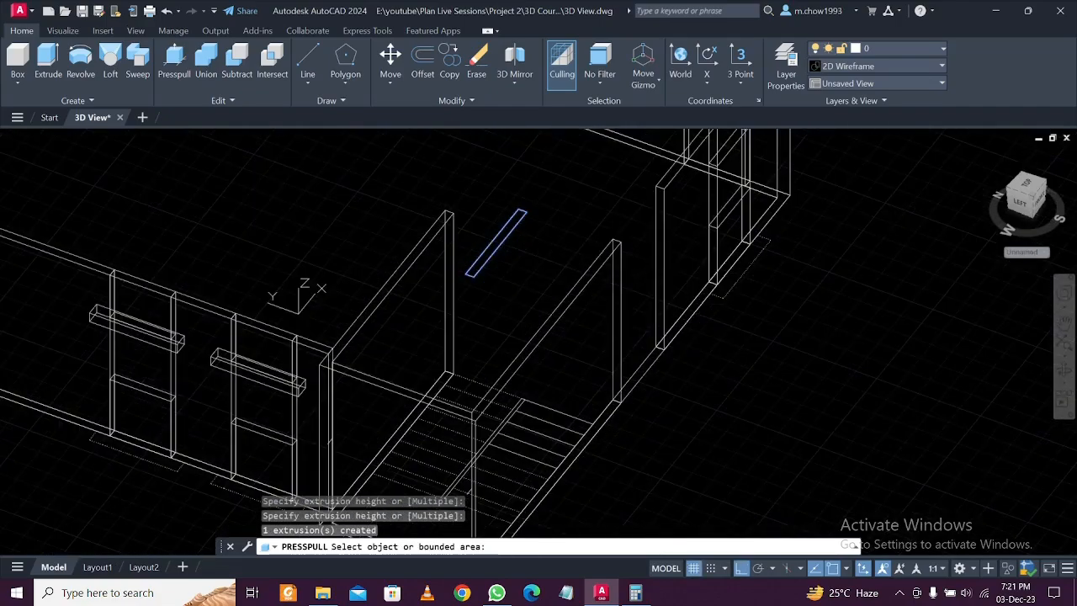
pyautogui.press('Return')
# Examine the raised staircase walls and the unfilled opening beside them in the front wall from several angles
pyautogui.scroll(-5, 517, 296)
pyautogui.keyDown('shift'); pyautogui.moveTo(653, 365); pyautogui.dragTo(663, 322, button='middle'); pyautogui.keyUp('shift')
pyautogui.scroll(5, 663, 322)
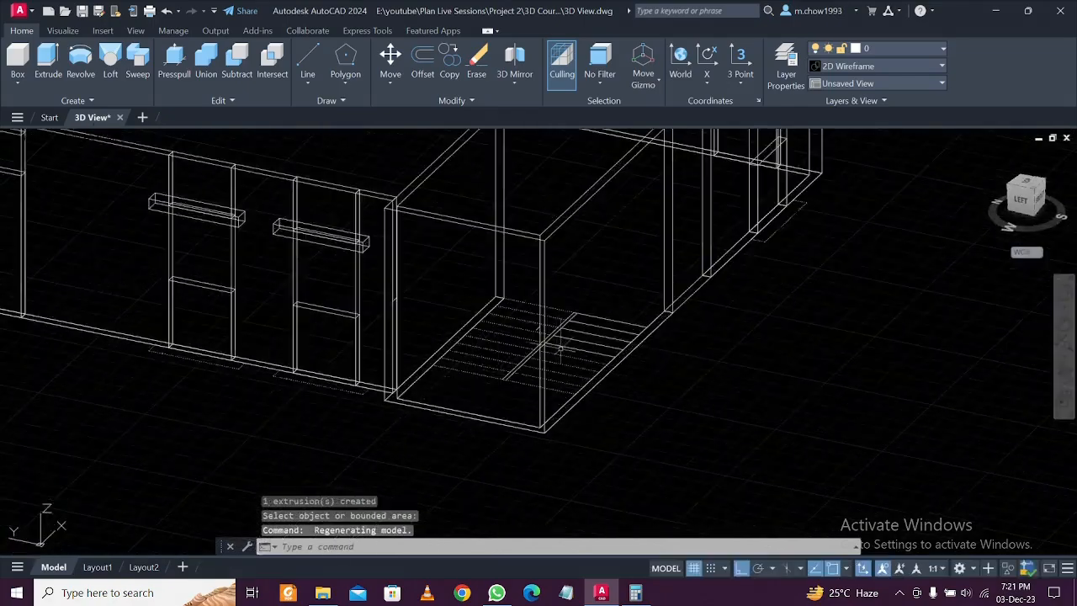
pyautogui.keyDown('shift'); pyautogui.moveTo(628, 376); pyautogui.dragTo(671, 387, button='middle'); pyautogui.keyUp('shift')
pyautogui.scroll(-2, 562, 343)
pyautogui.scroll(3, 670, 386)
pyautogui.scroll(4, 779, 368)
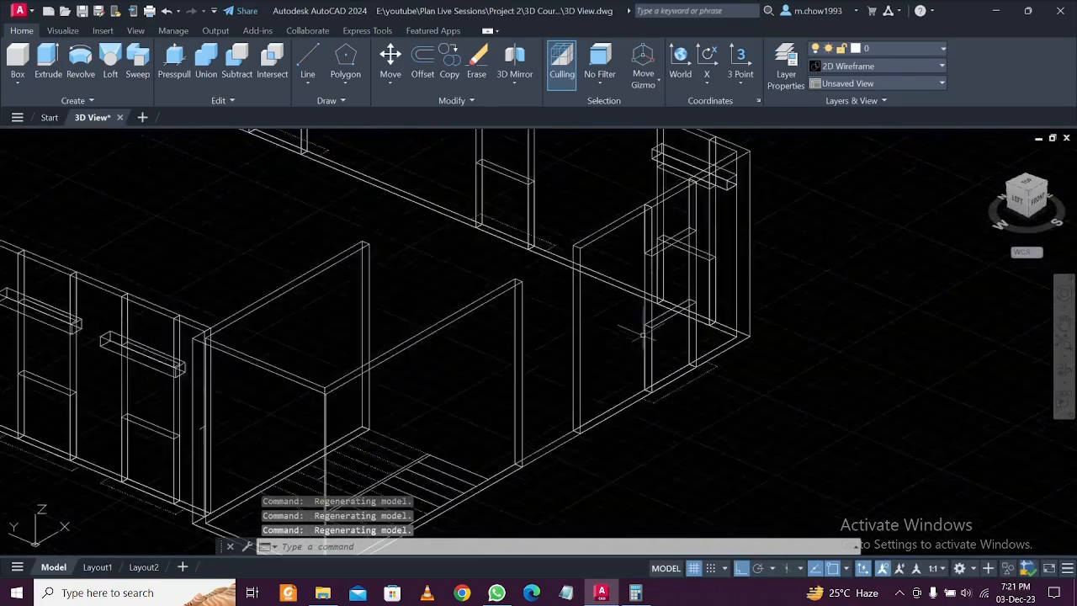
pyautogui.scroll(-2, 626, 398)
pyautogui.scroll(2, 635, 421)
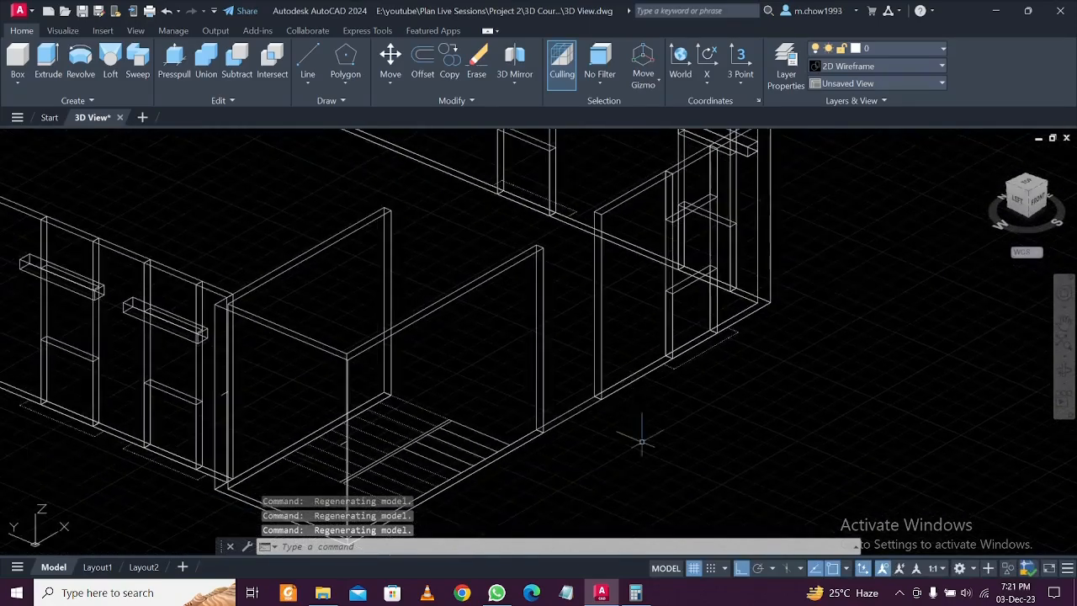
# Calculate 2850 minus 2100 in the Calculator and return to the drawing
pyautogui.click(635, 592)
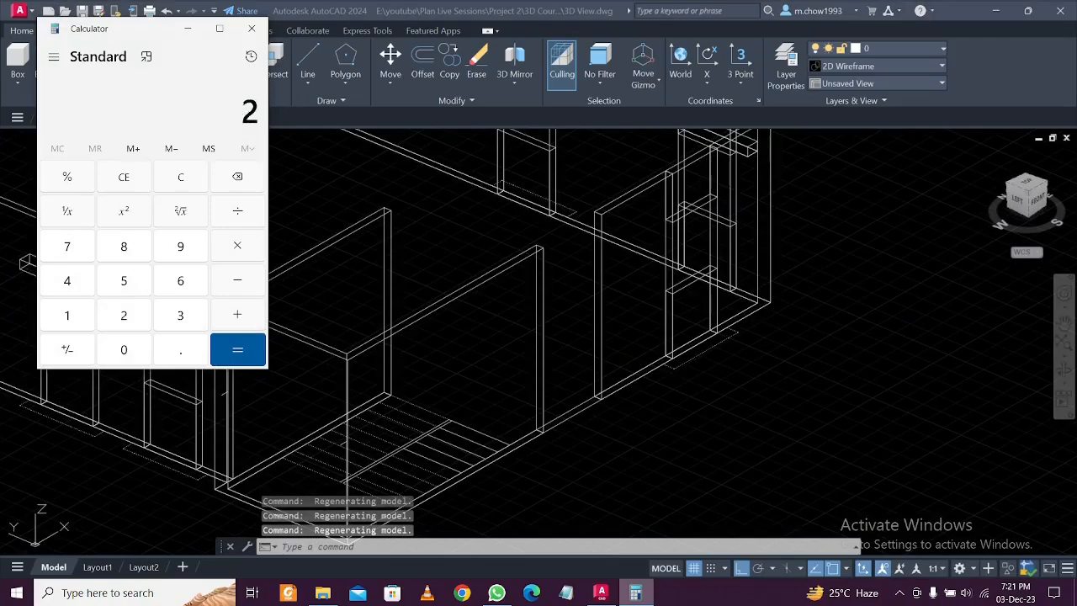
pyautogui.write('0')
pyautogui.press('Return')
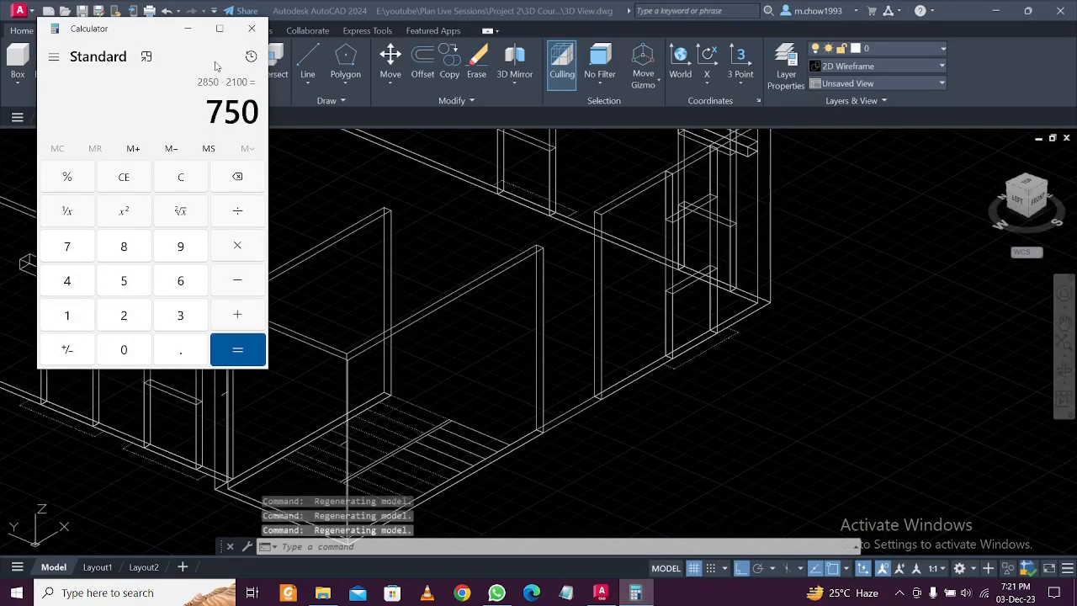
pyautogui.click(188, 31)
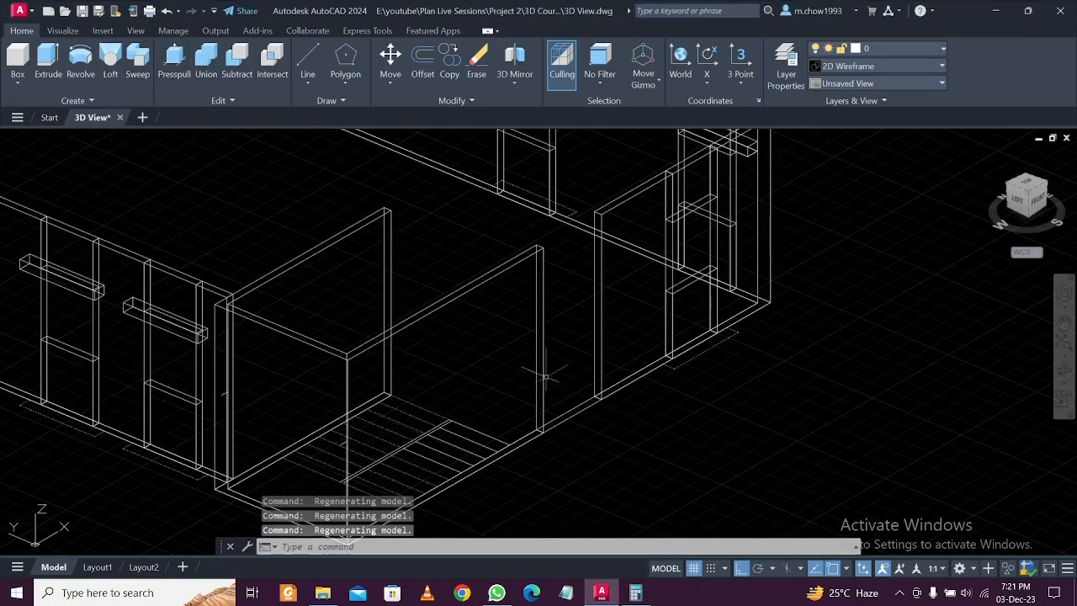
# Extrude the base area of the front wall's opening beside the staircase upward by 750 with Presspull
pyautogui.scroll(3, 575, 435)
pyautogui.click(186, 68)
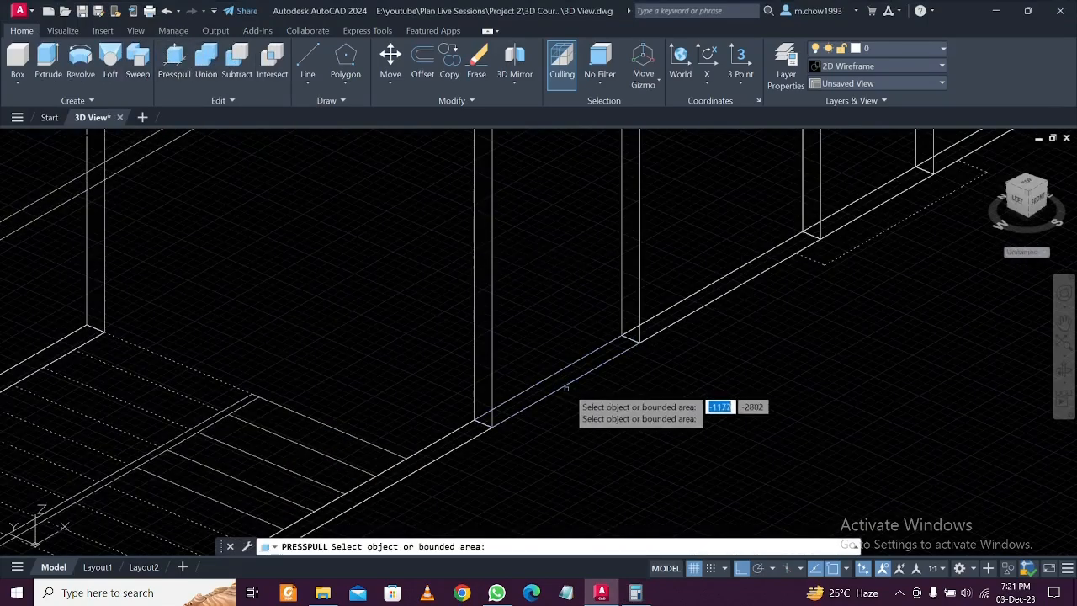
pyautogui.click(570, 402)
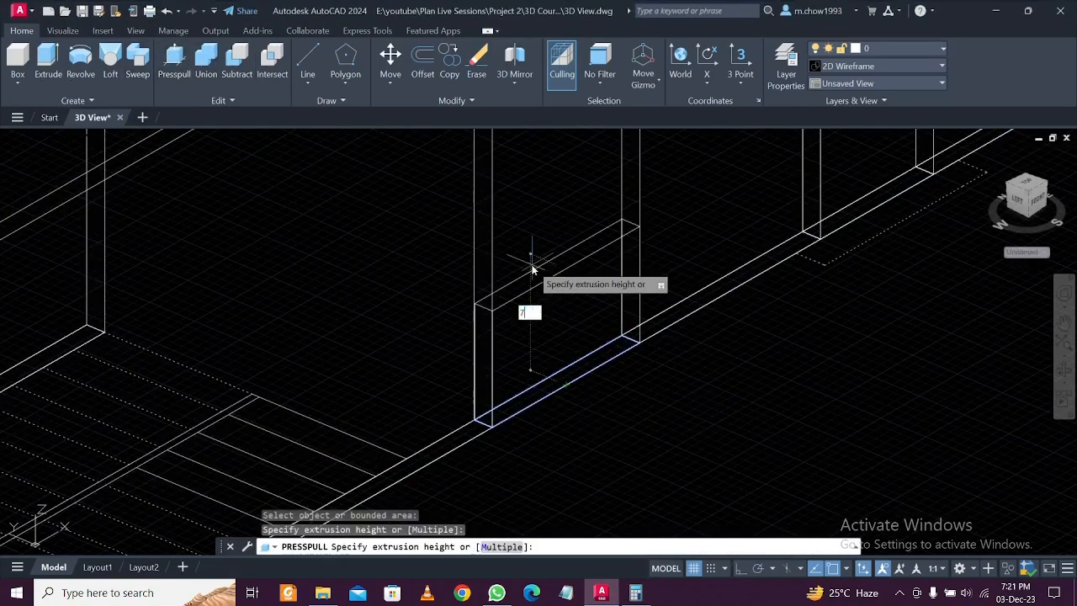
pyautogui.click(532, 270)
pyautogui.press('Return')
# Copy the new block to the head of the same opening, matching its top corner to the wall's top corner
pyautogui.click(583, 306)
pyautogui.click(519, 214)
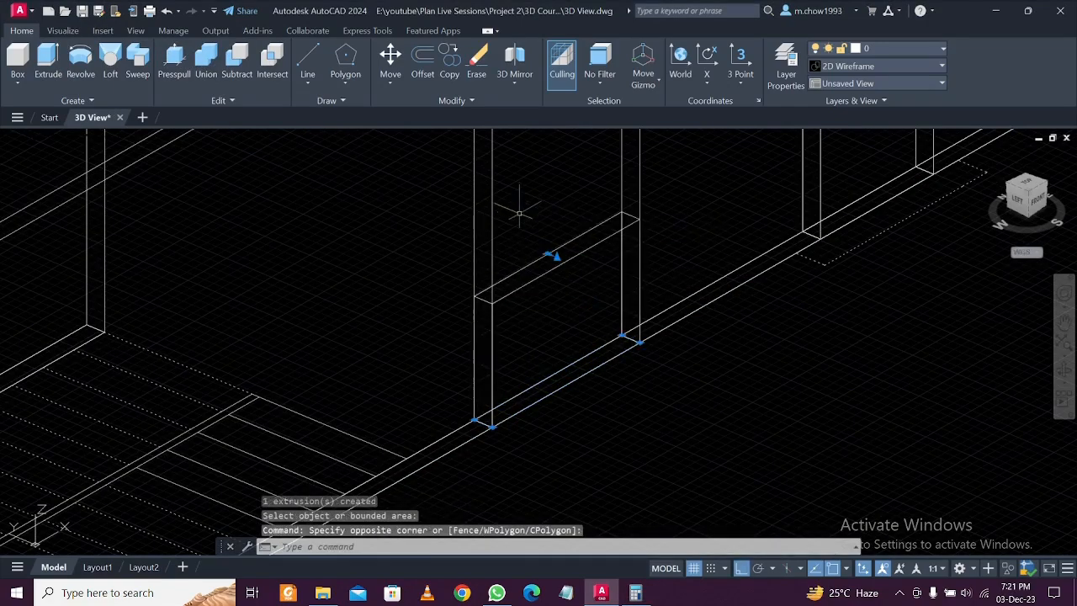
pyautogui.write('o')
pyautogui.press('Return')
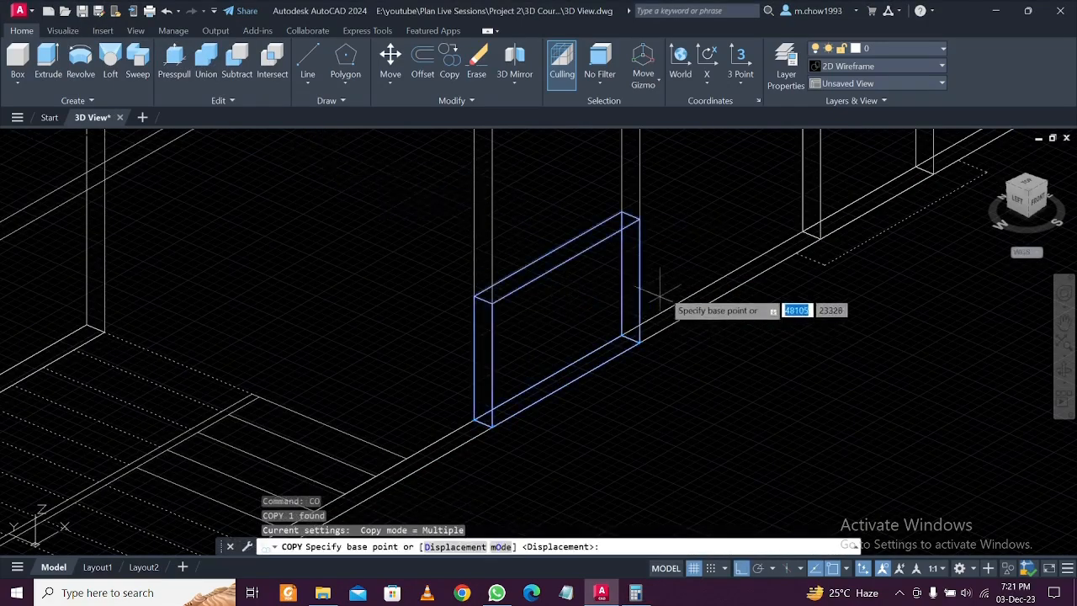
pyautogui.click(623, 215)
pyautogui.scroll(-4, 618, 215)
pyautogui.scroll(4, 611, 299)
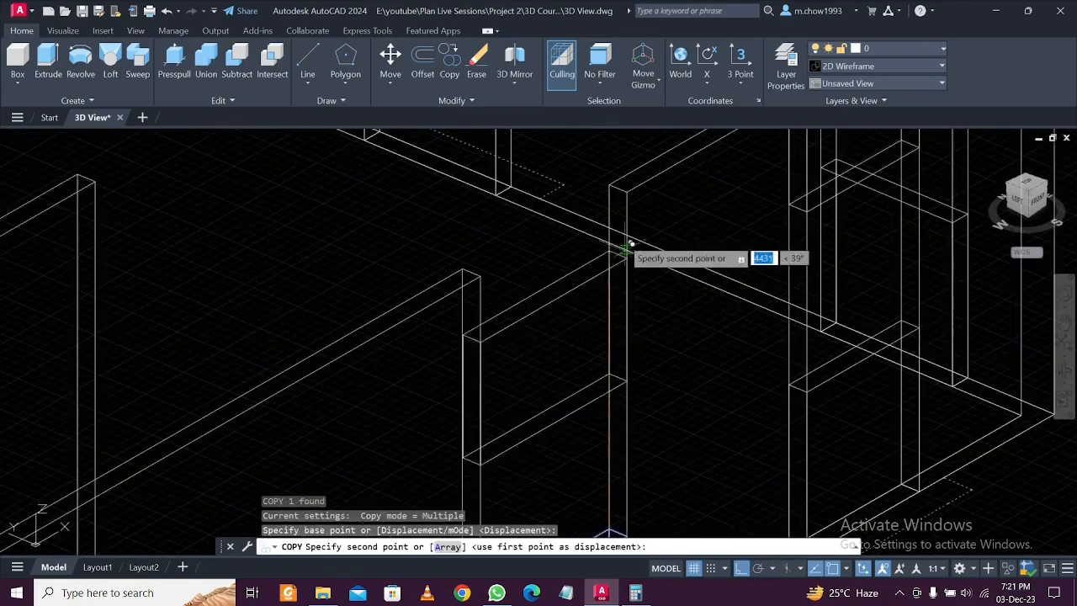
pyautogui.click(613, 184)
pyautogui.scroll(-6, 612, 185)
pyautogui.press('Escape')
pyautogui.scroll(4, 599, 289)
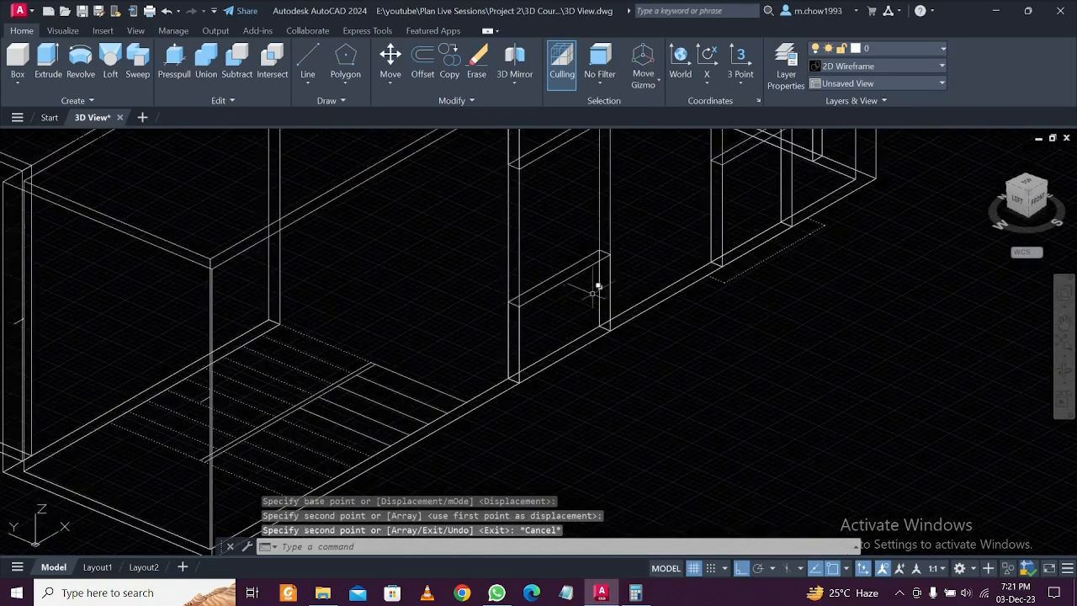
# Erase the original block at the bottom of the opening beside the staircase
pyautogui.click(586, 294)
pyautogui.click(542, 271)
pyautogui.press('Delete')
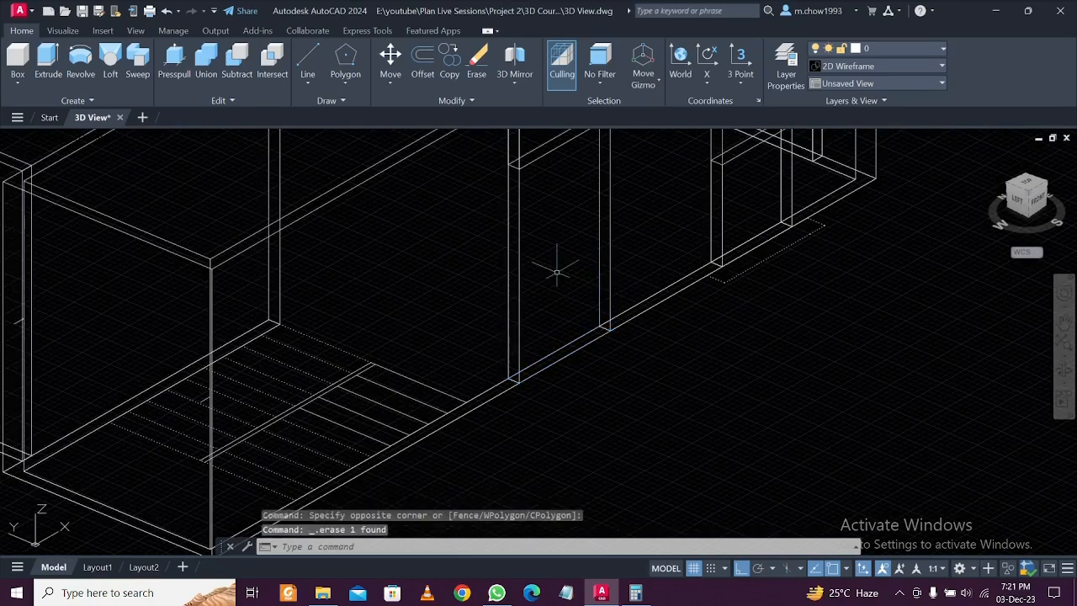
pyautogui.scroll(-5, 556, 280)
pyautogui.keyDown('shift'); pyautogui.moveTo(718, 334); pyautogui.dragTo(594, 387, button='middle'); pyautogui.keyUp('shift')
pyautogui.scroll(-5, 484, 347)
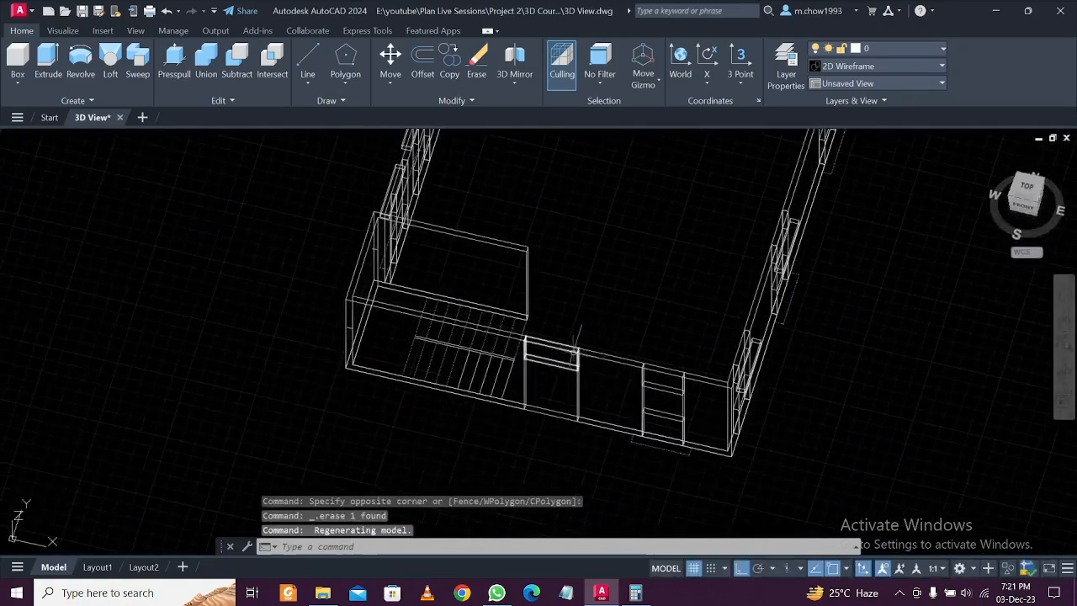
pyautogui.moveTo(505, 370)
pyautogui.keyDown('shift'); pyautogui.mouseDown(button='middle')
pyautogui.moveTo(561, 368)
pyautogui.moveTo(570, 336)
pyautogui.moveTo(627, 315)
pyautogui.moveTo(660, 277)
pyautogui.mouseUp(button='middle'); pyautogui.keyUp('shift')
pyautogui.scroll(5, 528, 284)
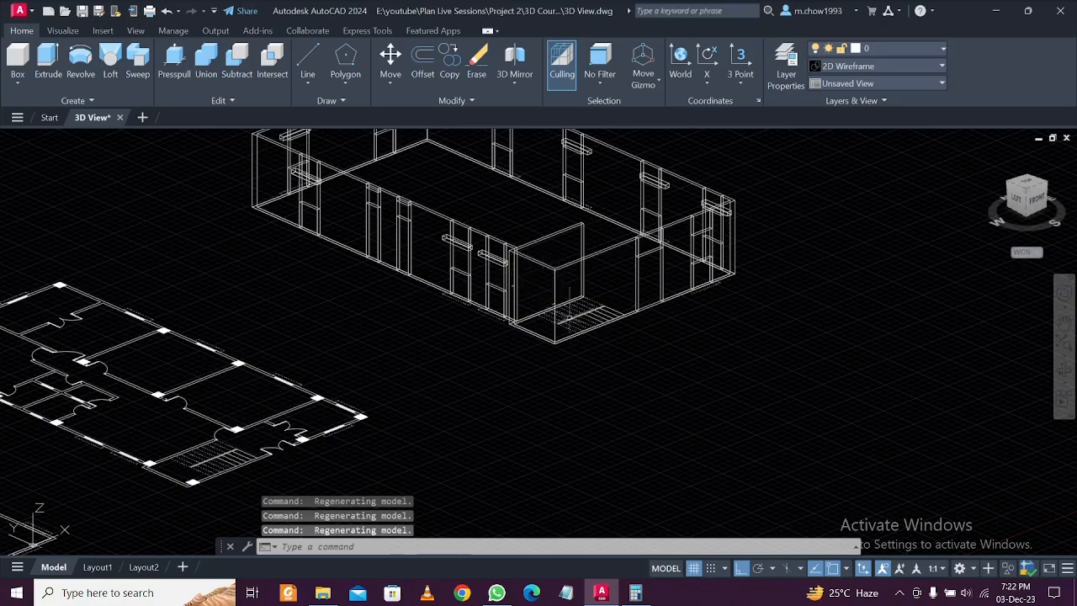
pyautogui.scroll(-3, 569, 293)
pyautogui.scroll(3, 588, 235)
pyautogui.scroll(-1, 559, 234)
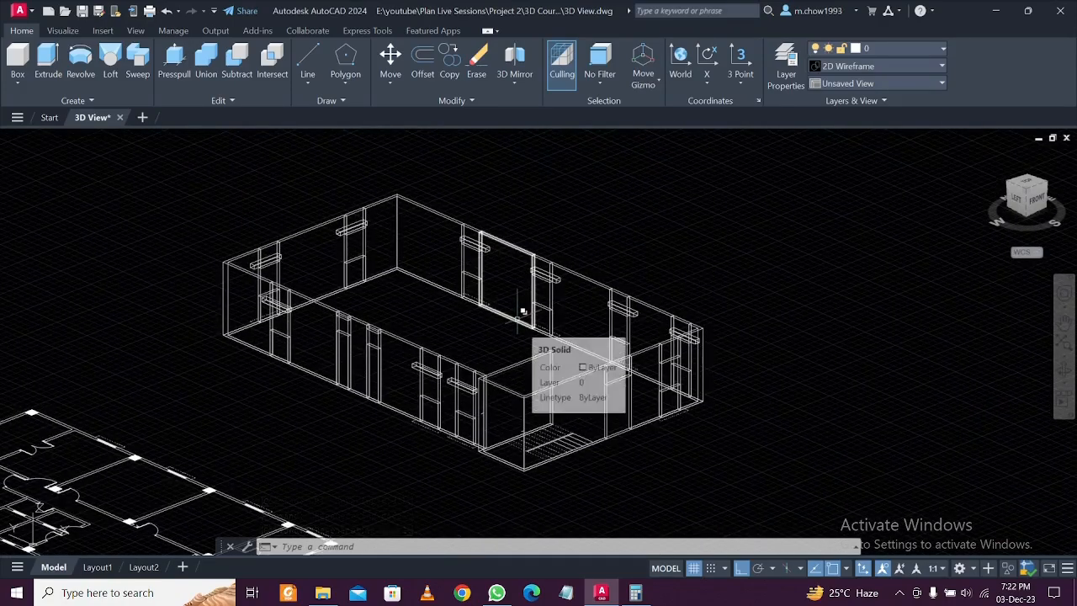
pyautogui.scroll(-2, 523, 311)
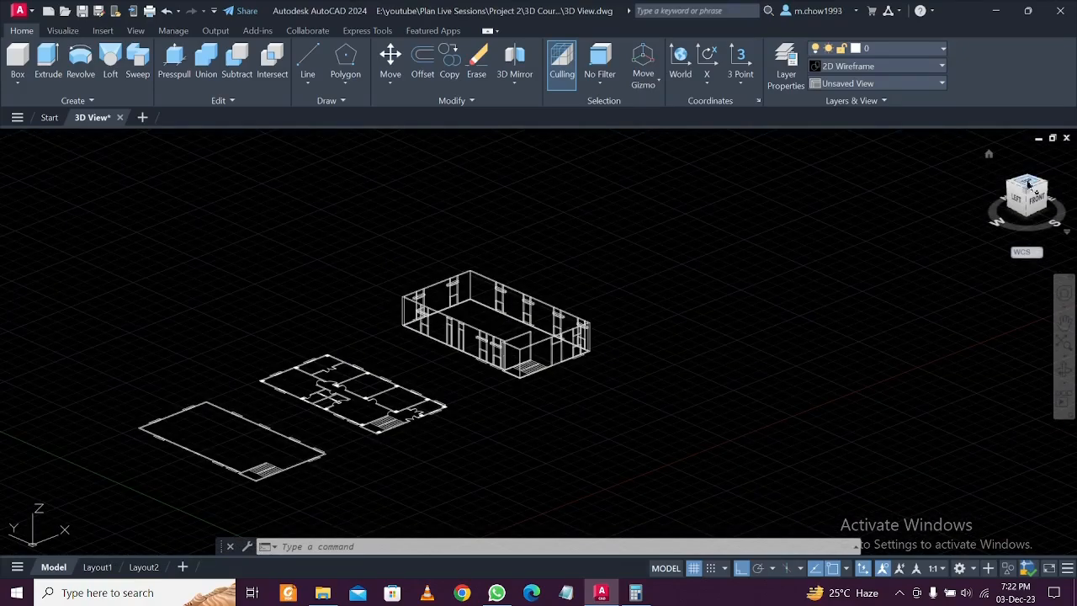
pyautogui.scroll(4, 237, 508)
pyautogui.click(191, 360)
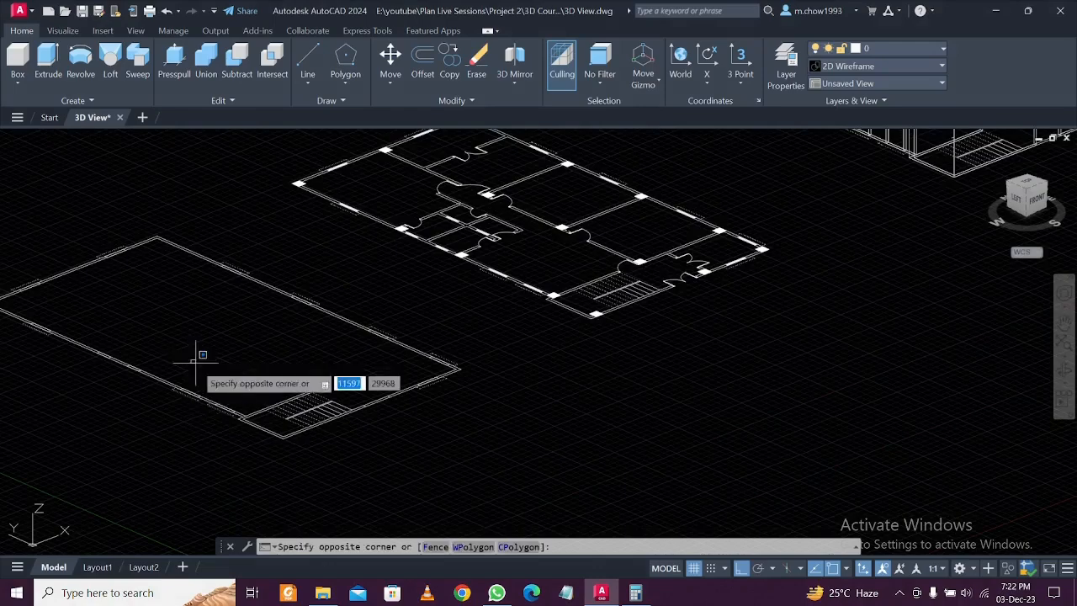
pyautogui.click(369, 479)
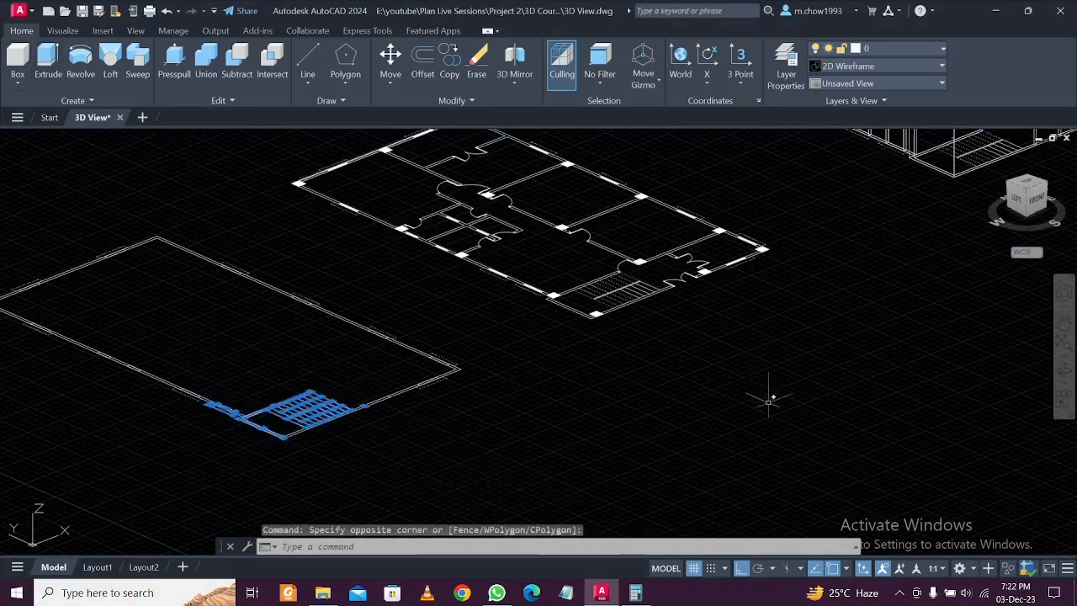
pyautogui.press('Escape')
# Copy the staircase linework with its adjoining wall lines from the stripped plan to an empty area beside the drawings
pyautogui.scroll(-2, 695, 378)
pyautogui.scroll(5, 444, 407)
pyautogui.click(306, 305)
pyautogui.click(589, 449)
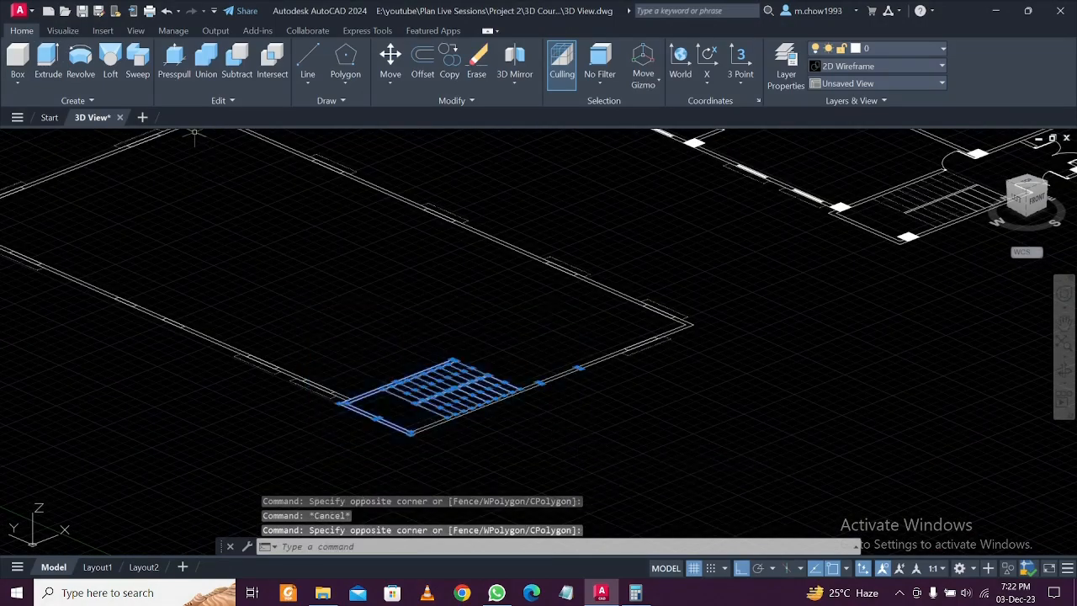
pyautogui.write('co')
pyautogui.press('Return')
pyautogui.click(453, 413)
pyautogui.scroll(-3, 453, 413)
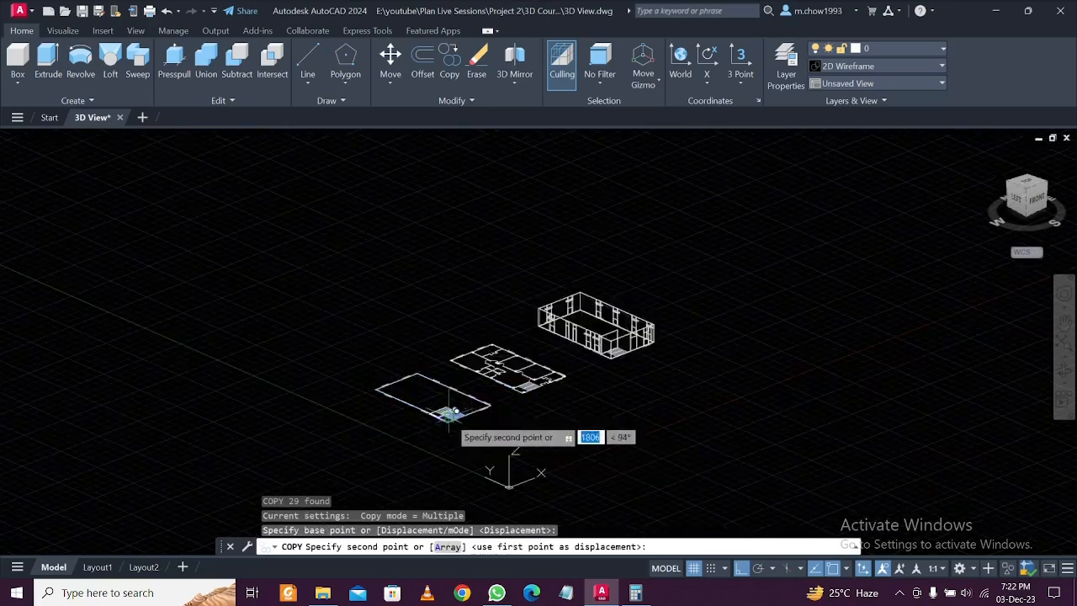
pyautogui.click(587, 437)
pyautogui.press('Escape')
# Draw a box over the first tread at the open end of the copied staircase, with a height of 150
pyautogui.scroll(5, 521, 429)
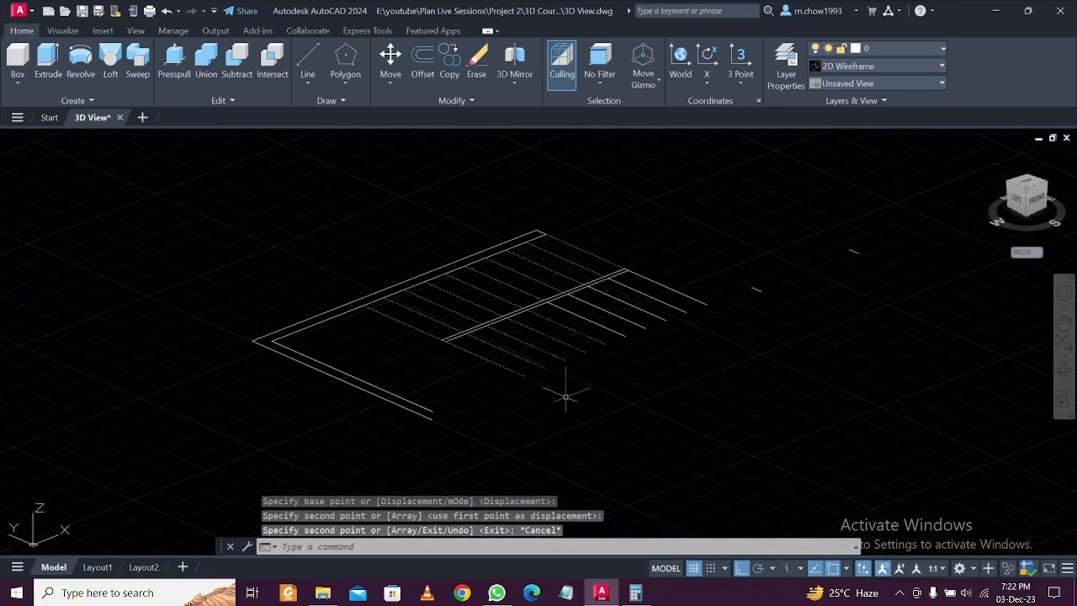
pyautogui.click(18, 63)
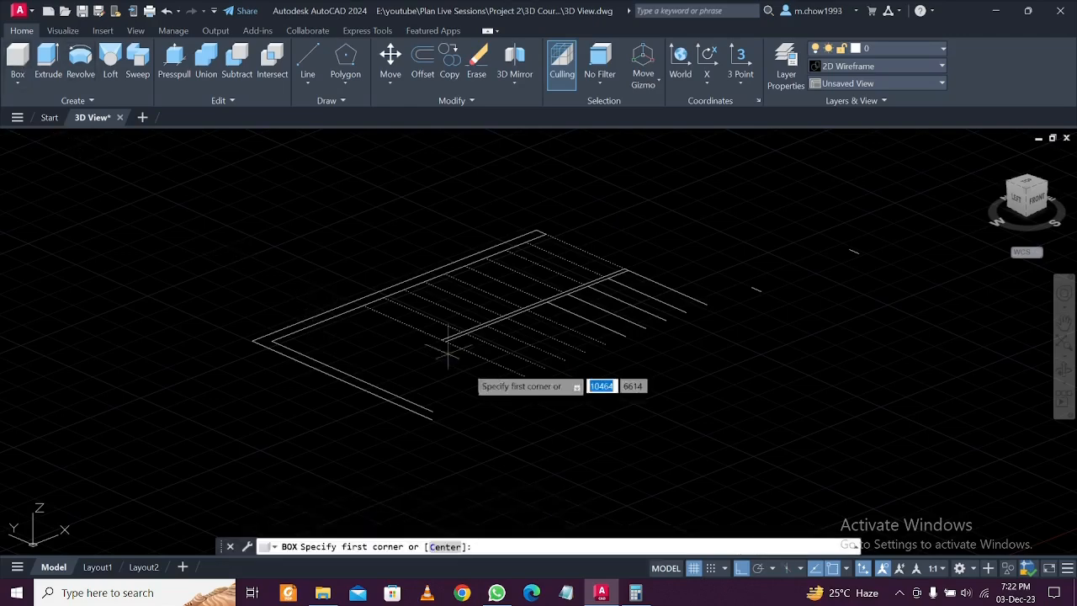
pyautogui.scroll(3, 700, 286)
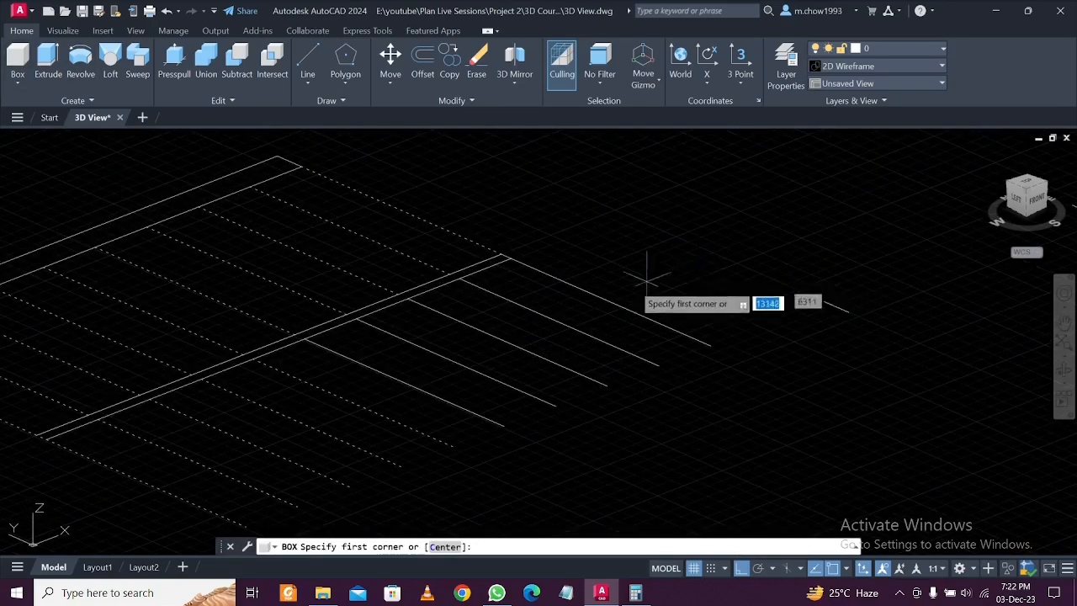
pyautogui.click(462, 276)
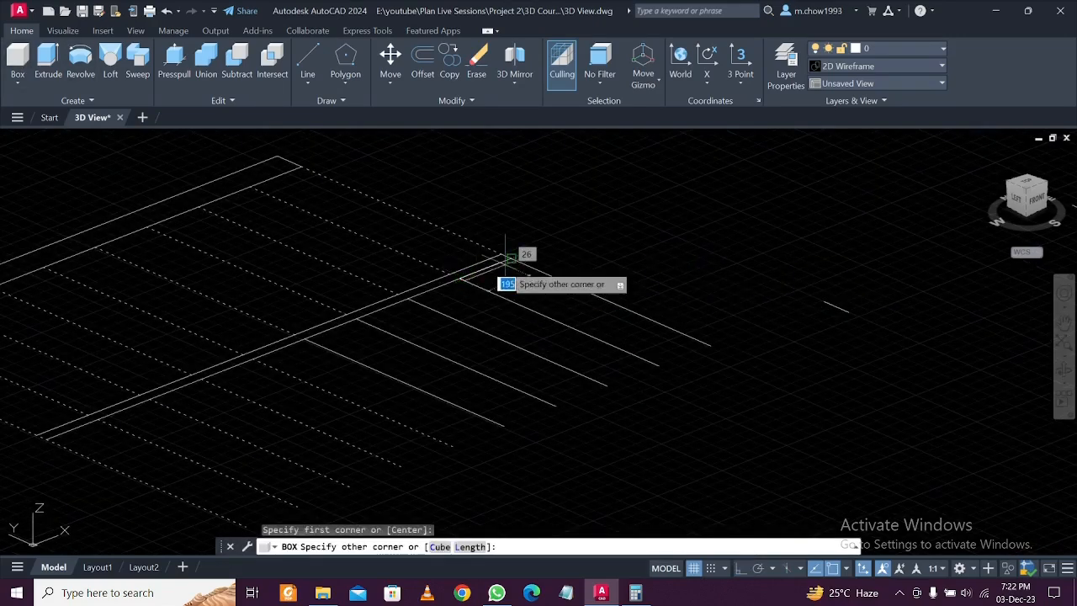
pyautogui.click(711, 345)
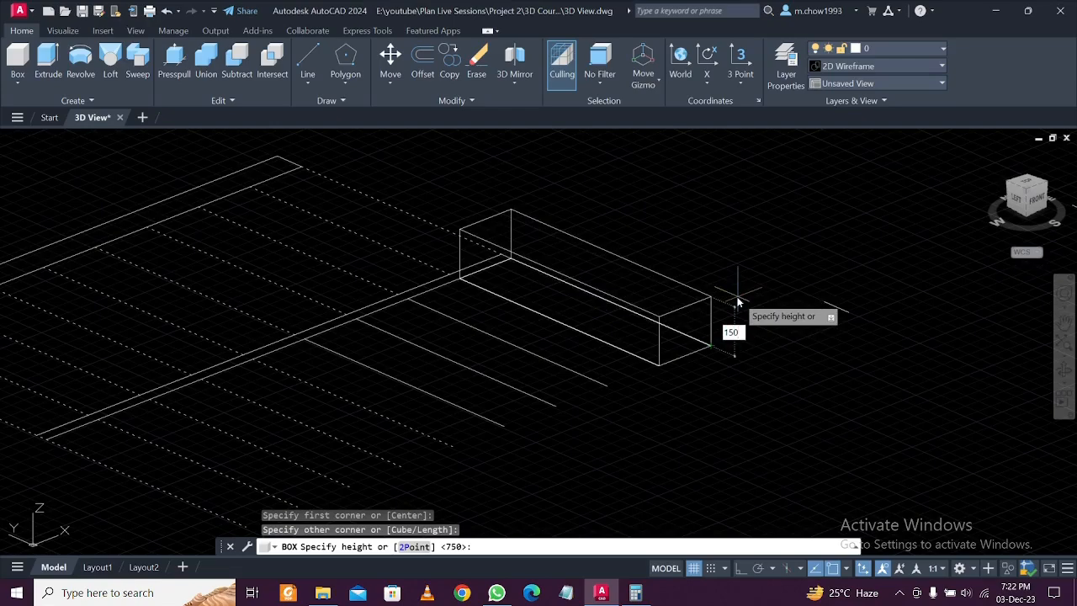
pyautogui.write('150')
pyautogui.press('Return')
# Copy the step box eight times from its base corner, placing each copy one tread along and one riser up to build the first flight
pyautogui.click(730, 336)
pyautogui.click(708, 285)
pyautogui.scroll(-3, 803, 334)
pyautogui.keyDown('shift'); pyautogui.moveTo(869, 339); pyautogui.dragTo(923, 313, button='middle'); pyautogui.keyUp('shift')
pyautogui.scroll(2, 790, 333)
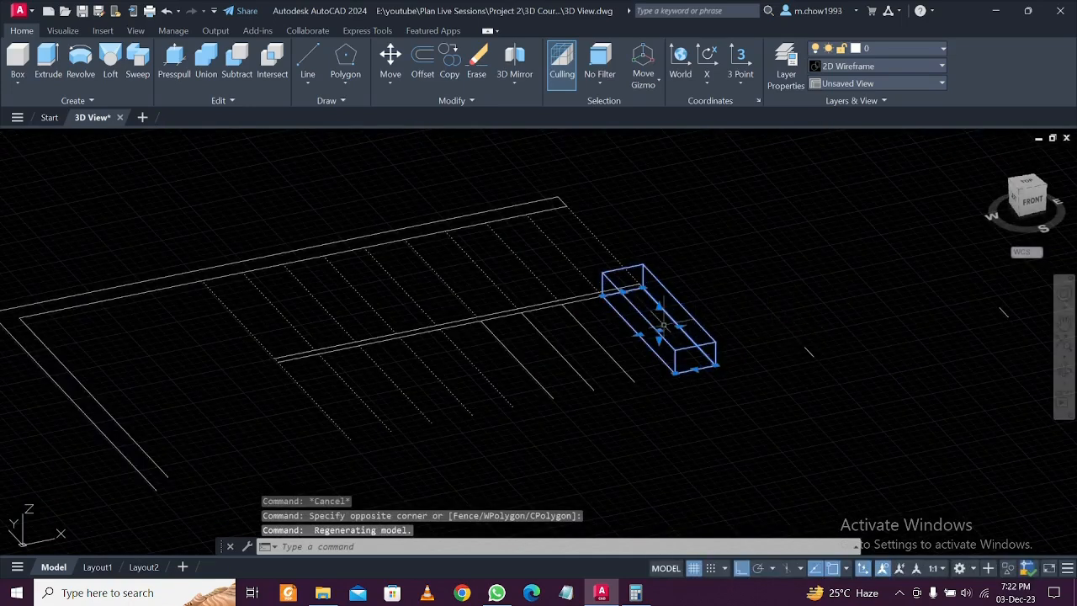
pyautogui.write('co')
pyautogui.press('Return')
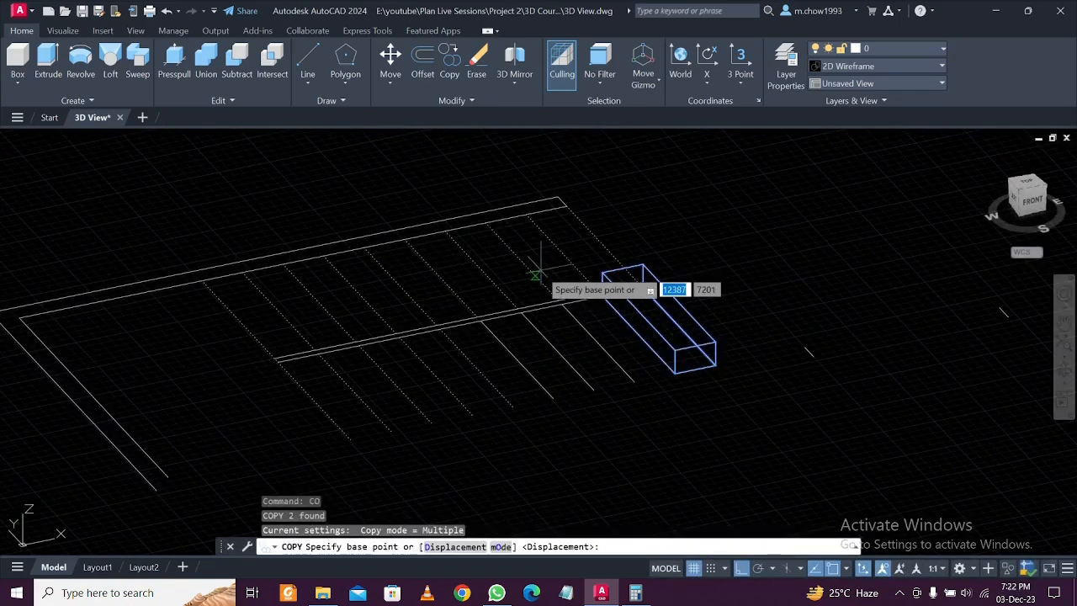
pyautogui.click(713, 365)
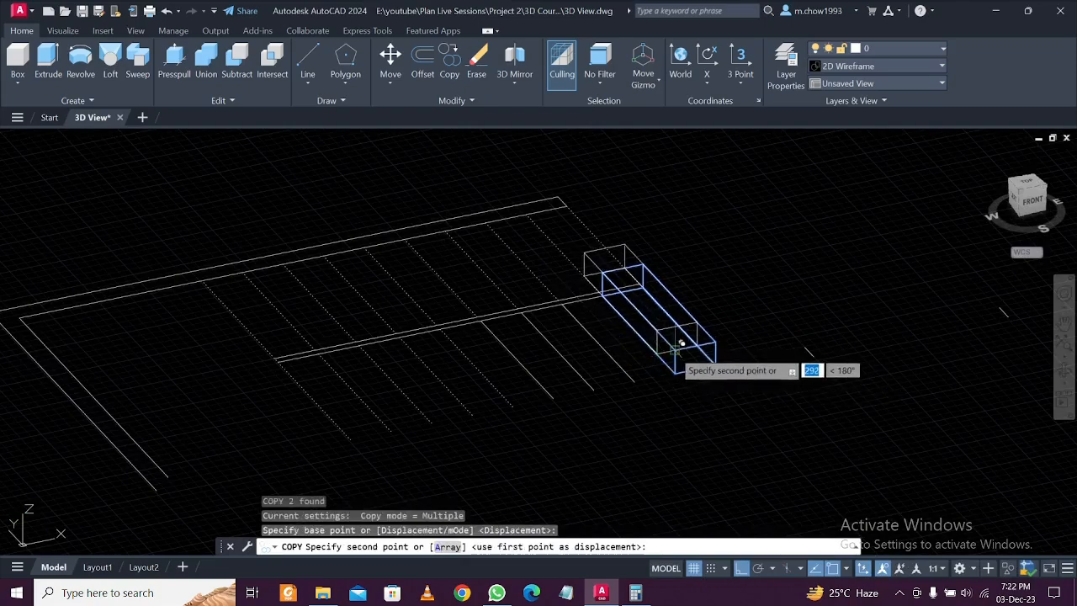
pyautogui.click(675, 350)
pyautogui.scroll(2, 707, 332)
pyautogui.keyDown('shift'); pyautogui.moveTo(709, 334); pyautogui.dragTo(485, 235, button='middle'); pyautogui.keyUp('shift')
pyautogui.click(473, 225)
pyautogui.scroll(-2, 473, 224)
pyautogui.click(428, 198)
pyautogui.moveTo(434, 203); pyautogui.dragTo(486, 268, button='middle')
pyautogui.click(437, 238)
pyautogui.click(394, 213)
pyautogui.moveTo(386, 210); pyautogui.dragTo(450, 264, button='middle')
pyautogui.click(376, 207)
pyautogui.click(335, 182)
pyautogui.click(288, 156)
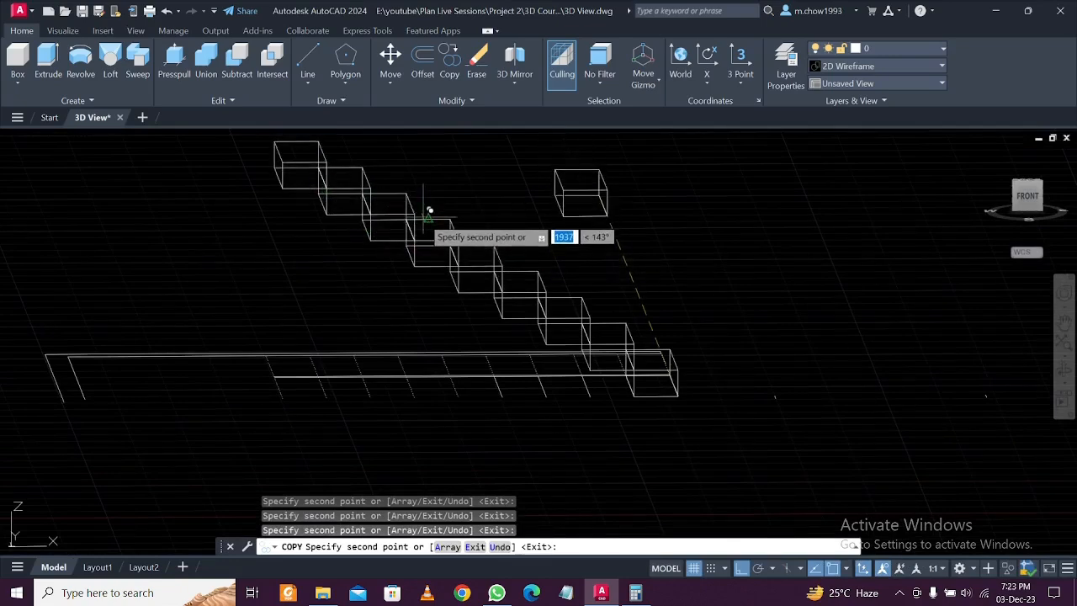
pyautogui.press('Escape')
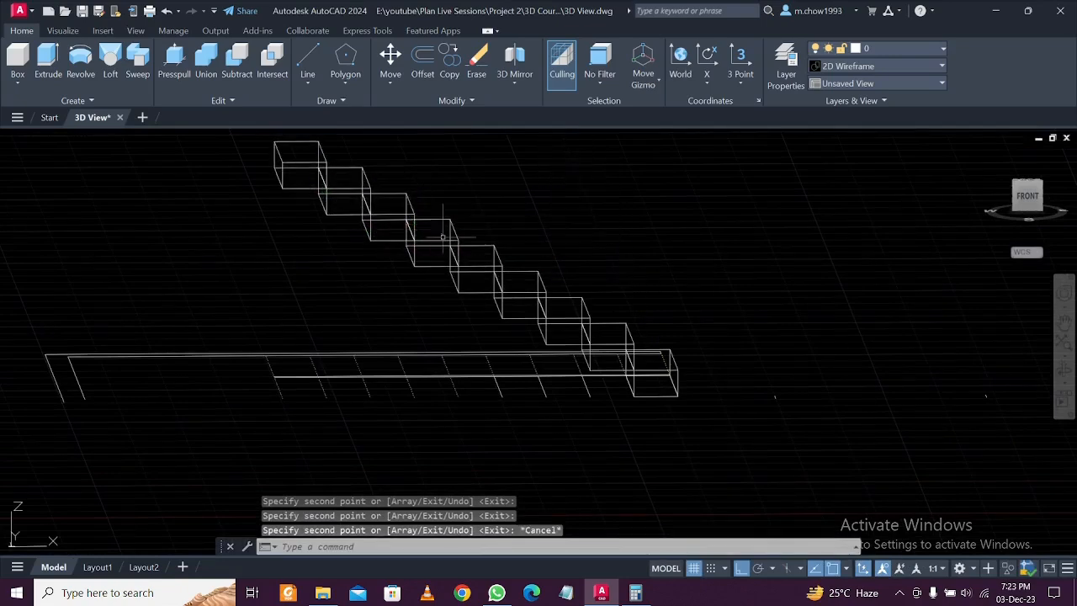
# Copy the first flight's highest step, matching its lower front corner to its upper rear corner, to start the second flight
pyautogui.scroll(-4, 471, 261)
pyautogui.keyDown('shift'); pyautogui.moveTo(434, 291); pyautogui.dragTo(515, 362, button='middle'); pyautogui.keyUp('shift')
pyautogui.scroll(2, 509, 317)
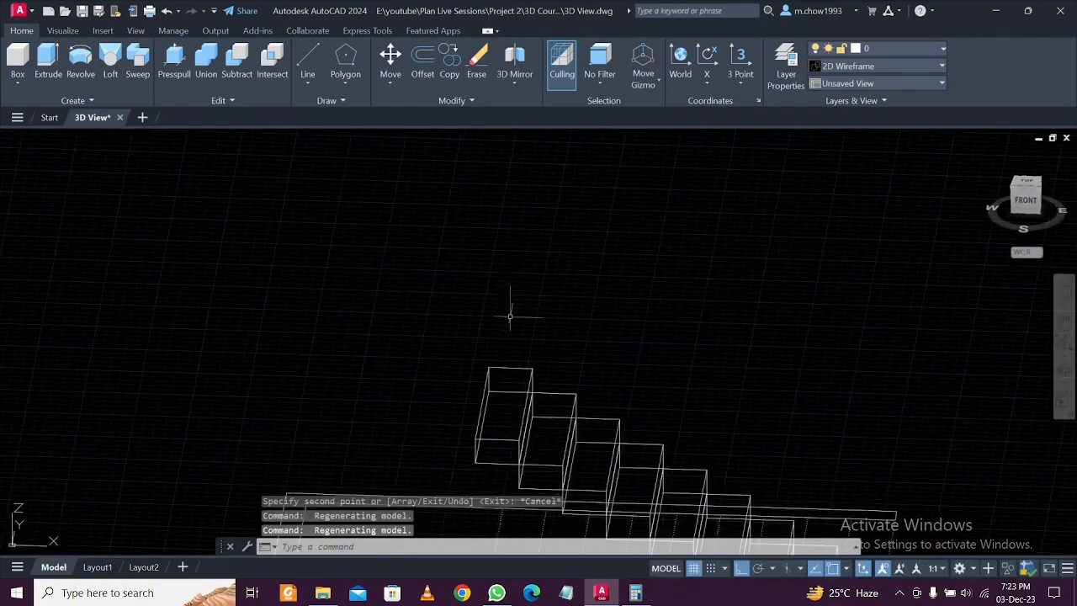
pyautogui.click(517, 367)
pyautogui.write('c')
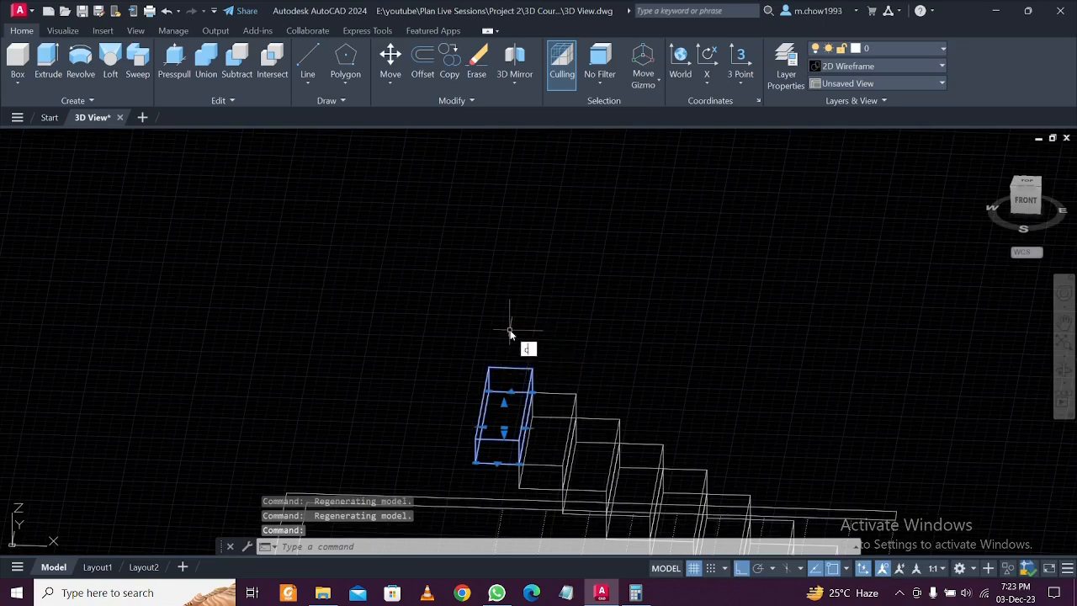
pyautogui.write('o')
pyautogui.press('Return')
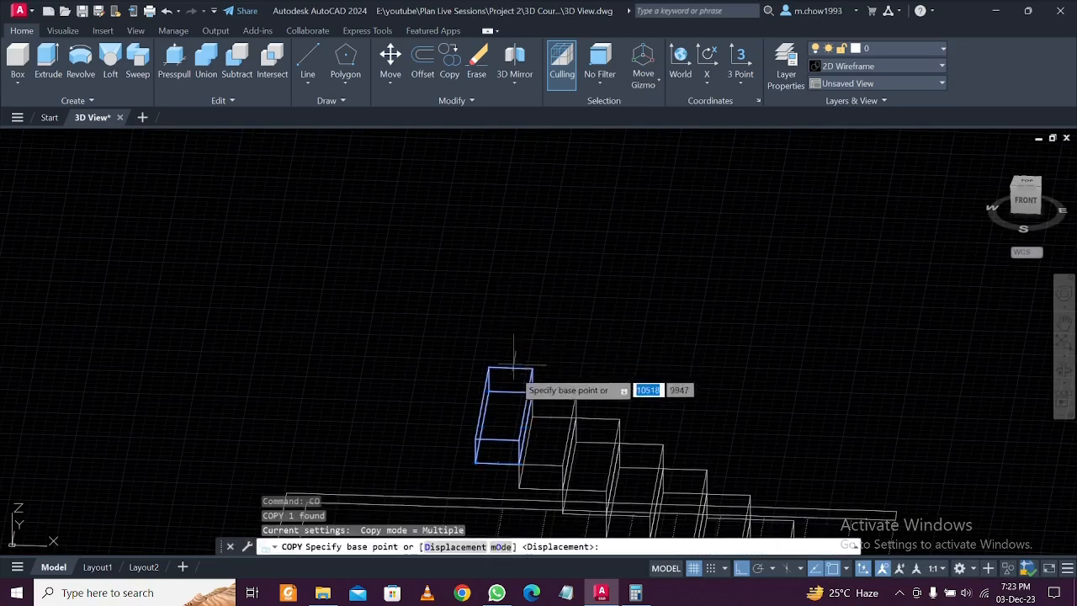
pyautogui.click(478, 460)
pyautogui.click(532, 369)
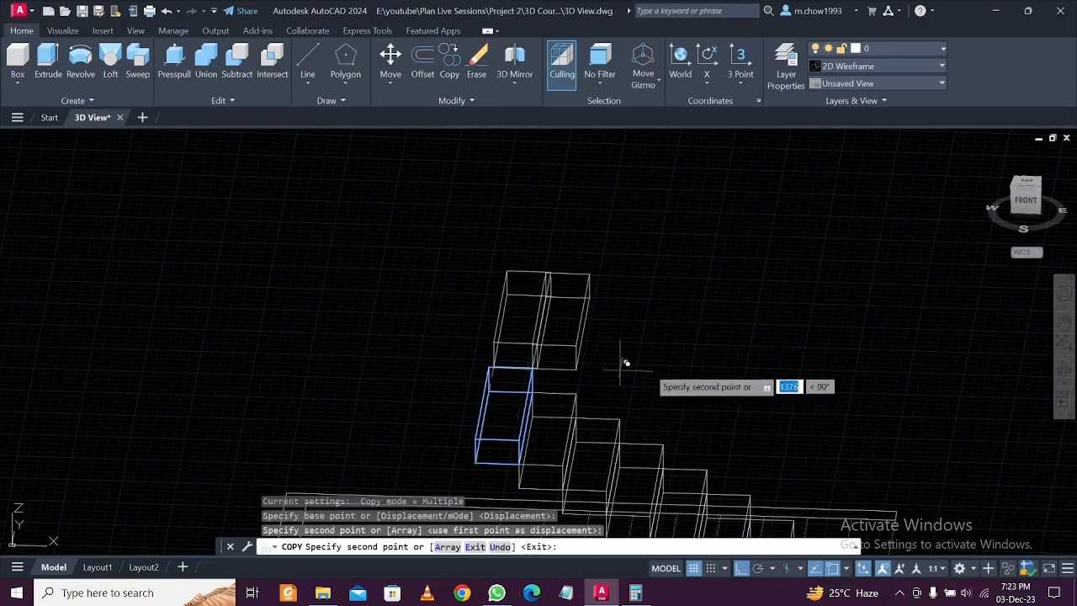
pyautogui.press('Escape')
# Copy the second flight's first block one tread along and one riser up, in the opposite direction to the first flight
pyautogui.scroll(-4, 599, 359)
pyautogui.scroll(2, 599, 360)
pyautogui.keyDown('shift'); pyautogui.moveTo(657, 370); pyautogui.dragTo(657, 343, button='middle'); pyautogui.keyUp('shift')
pyautogui.scroll(2, 587, 345)
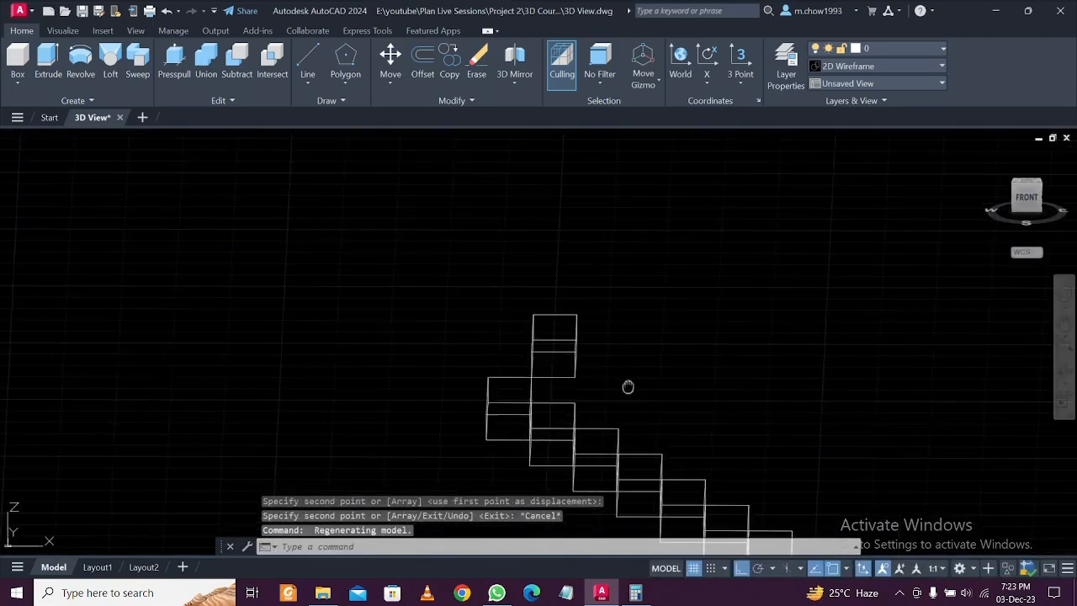
pyautogui.keyDown('shift'); pyautogui.moveTo(649, 384); pyautogui.dragTo(584, 372, button='middle'); pyautogui.keyUp('shift')
pyautogui.click(594, 364)
pyautogui.click(549, 353)
pyautogui.scroll(2, 606, 348)
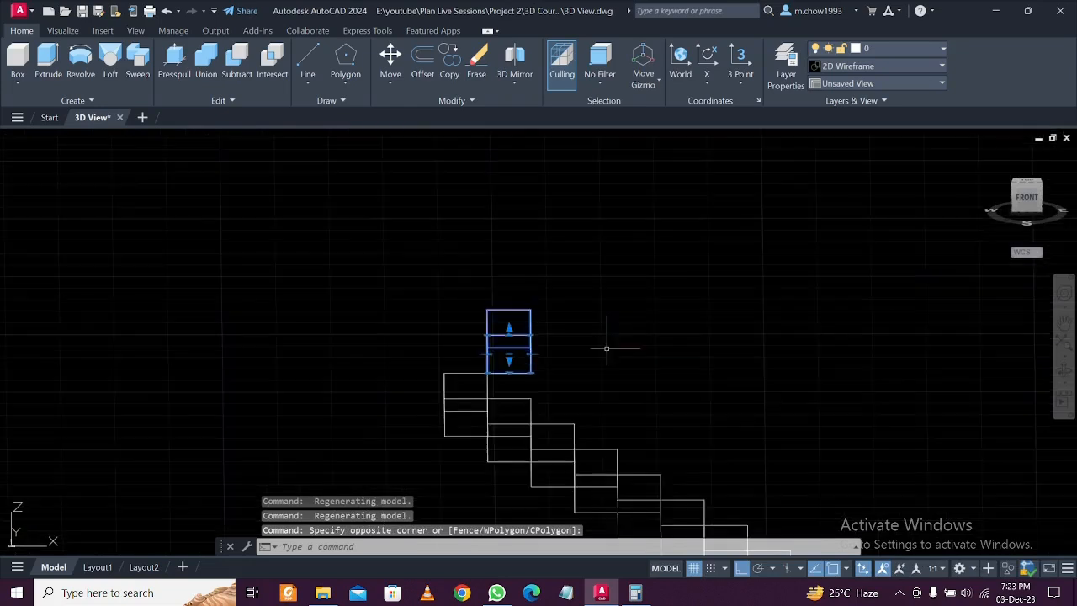
pyautogui.write('o')
pyautogui.press('Return')
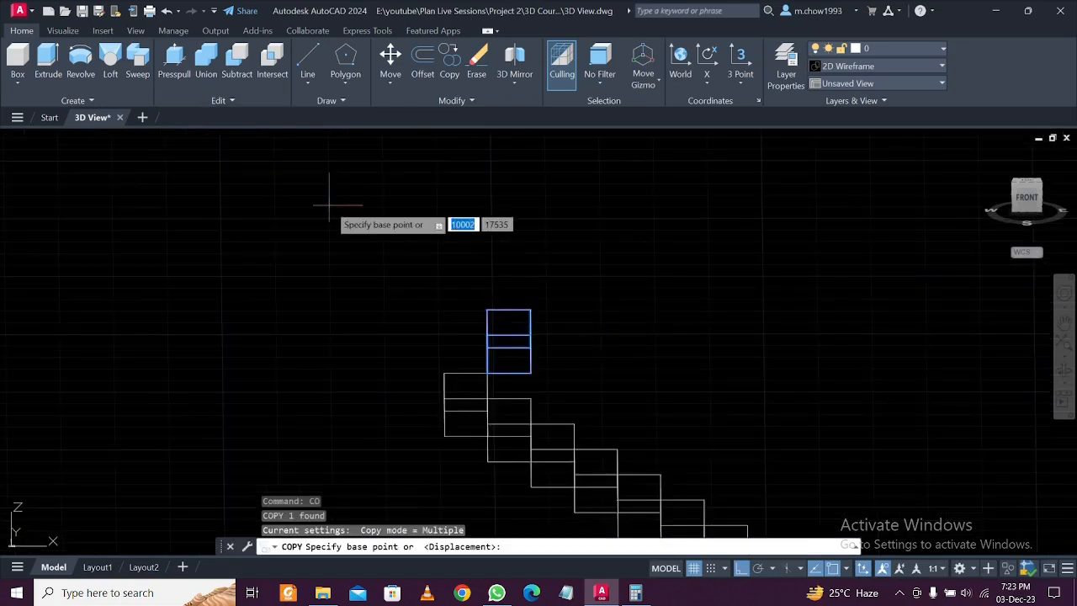
pyautogui.click(487, 373)
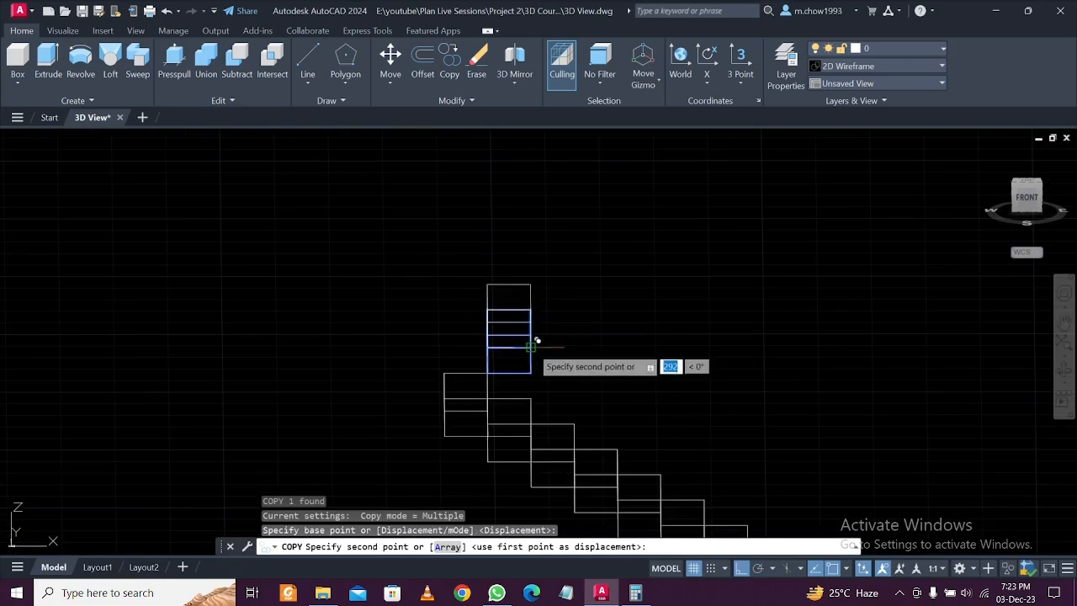
pyautogui.click(681, 312)
pyautogui.press('Escape')
# Copy the second flight's uppermost block from its lower front corner to its upper front corner on the far side, adding another rising step
pyautogui.moveTo(692, 349)
pyautogui.keyDown('shift'); pyautogui.mouseDown(button='middle')
pyautogui.moveTo(712, 367)
pyautogui.moveTo(687, 367)
pyautogui.moveTo(729, 363)
pyautogui.moveTo(637, 348)
pyautogui.mouseUp(button='middle'); pyautogui.keyUp('shift')
pyautogui.scroll(3, 614, 356)
pyautogui.click(610, 374)
pyautogui.click(513, 316)
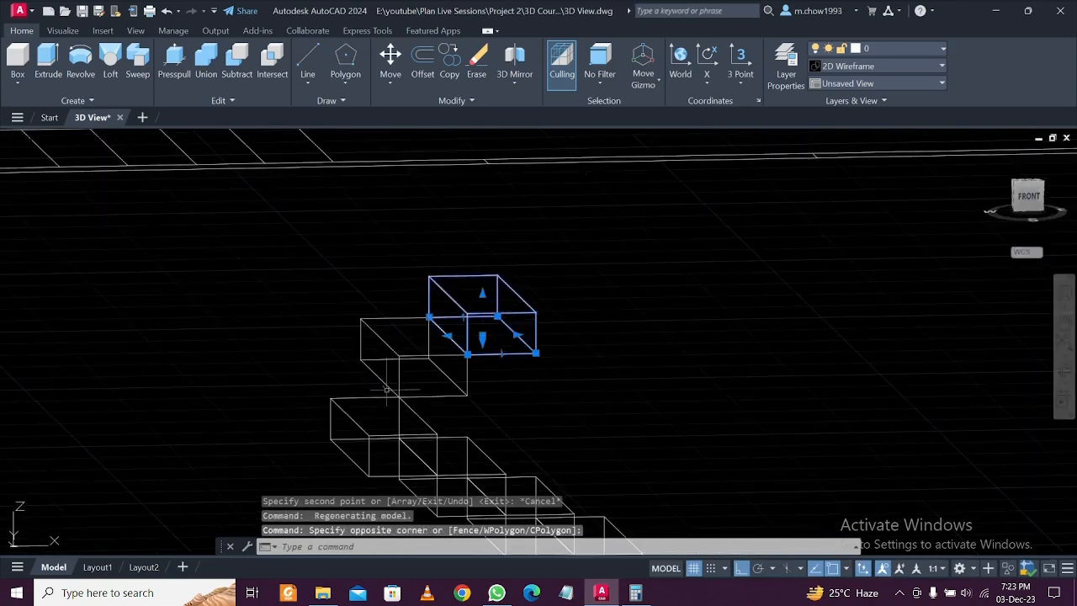
pyautogui.write('co')
pyautogui.press('Return')
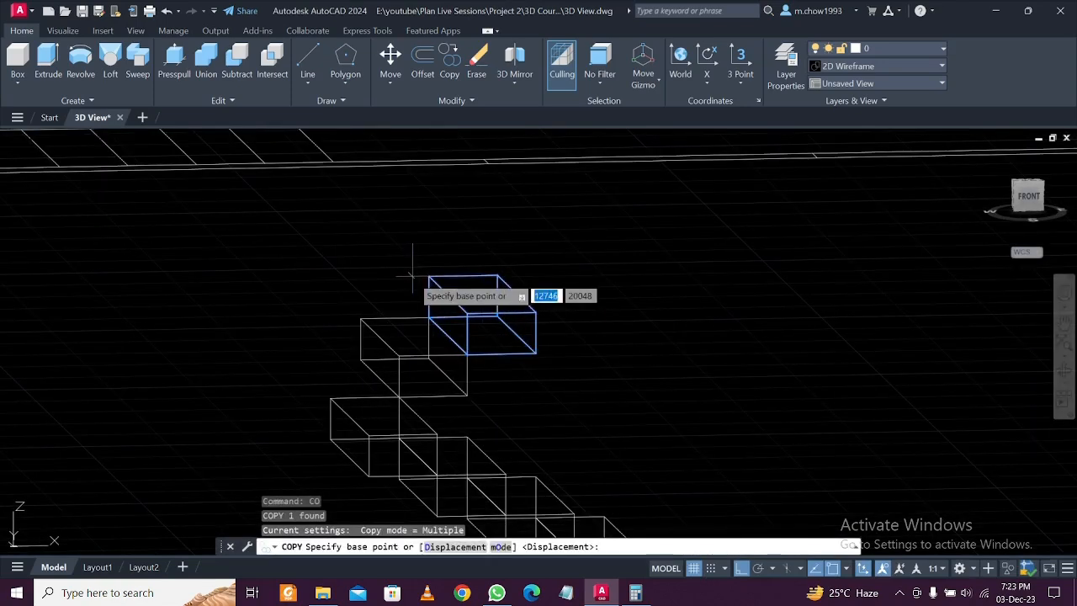
pyautogui.click(468, 353)
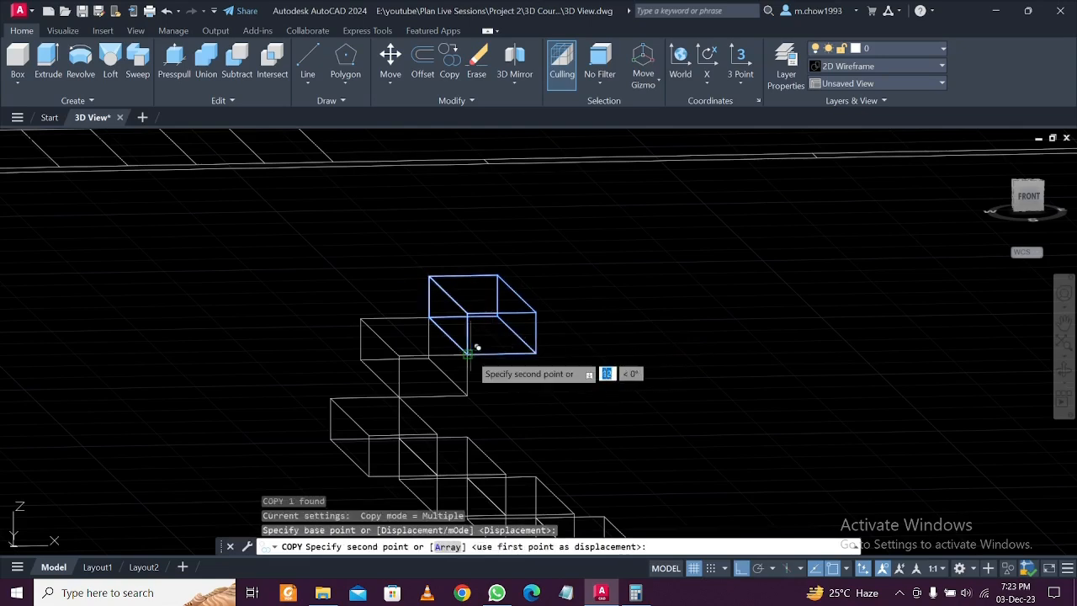
pyautogui.click(536, 311)
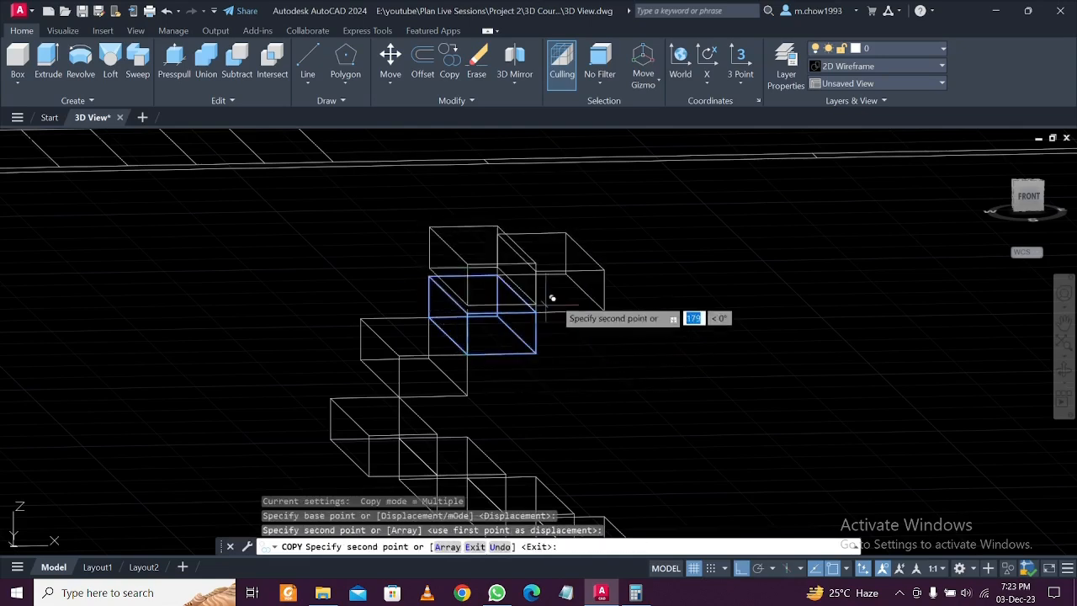
# Copy the step block repeatedly up the second flight, placing each copy on the corner of the preceding step
pyautogui.click(606, 261)
pyautogui.click(675, 223)
pyautogui.scroll(-2, 575, 246)
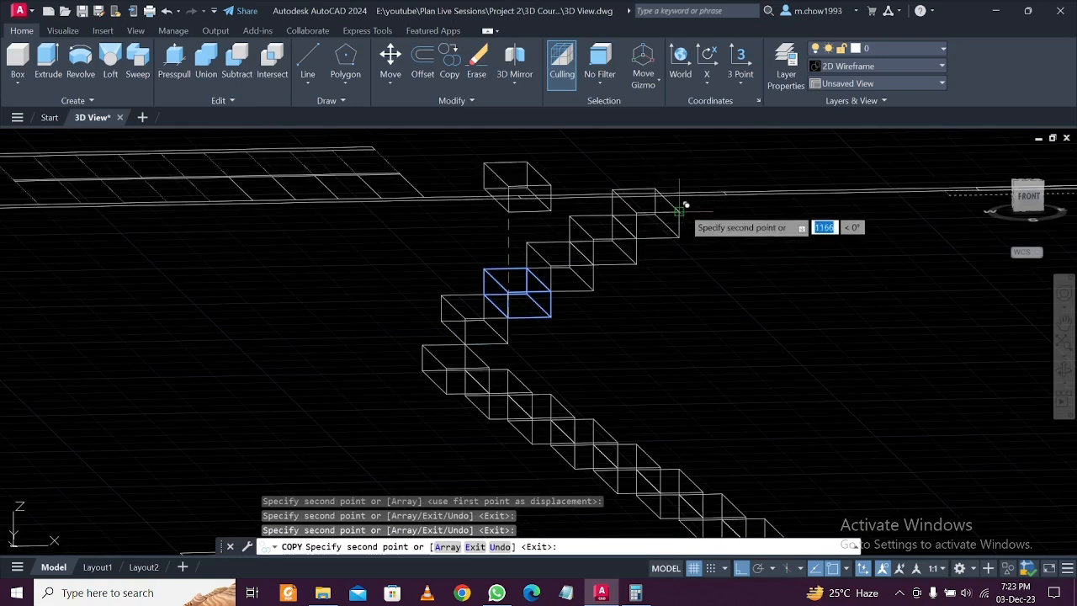
pyautogui.click(721, 186)
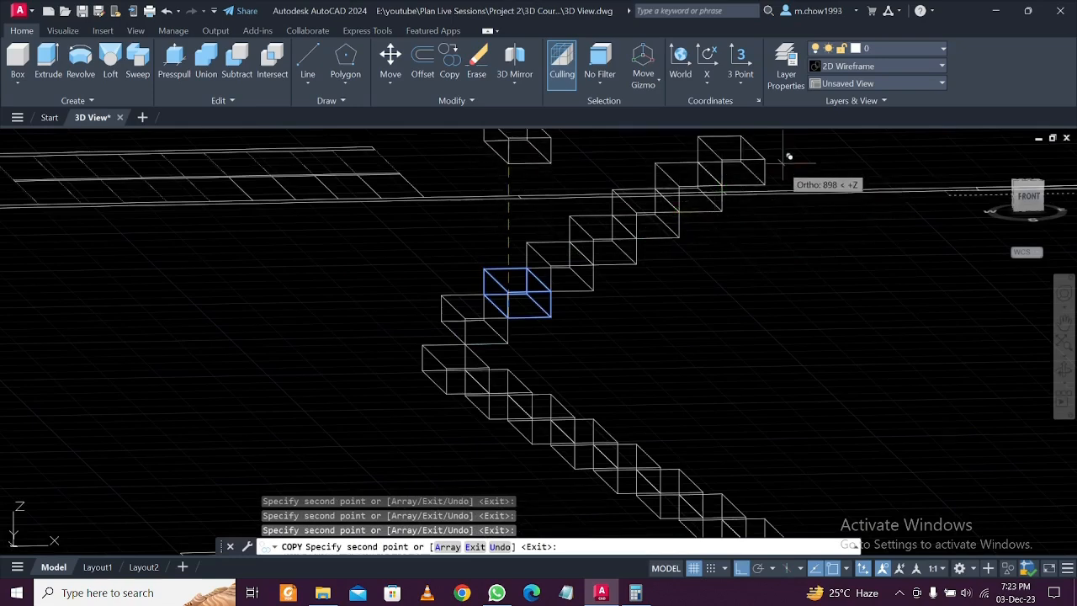
pyautogui.moveTo(783, 158); pyautogui.dragTo(652, 301, button='middle')
pyautogui.click(647, 293)
pyautogui.click(689, 266)
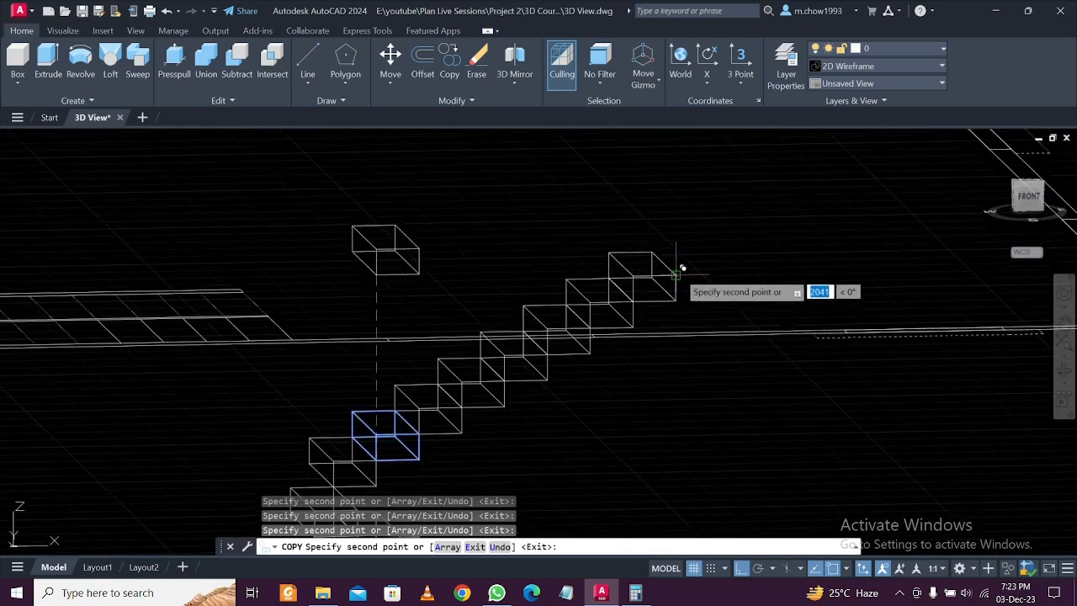
pyautogui.click(732, 240)
pyautogui.press('Escape')
# Presspull the side face of the first flight's top step across to the far edge of the second flight
pyautogui.scroll(-4, 535, 318)
pyautogui.scroll(5, 536, 318)
pyautogui.scroll(2, 536, 317)
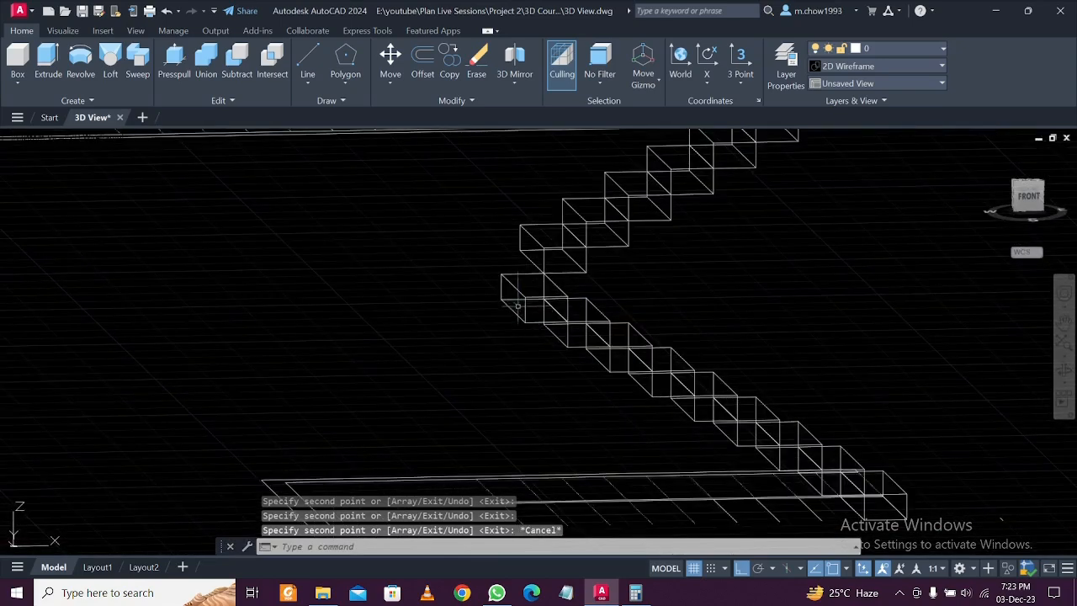
pyautogui.scroll(2, 513, 304)
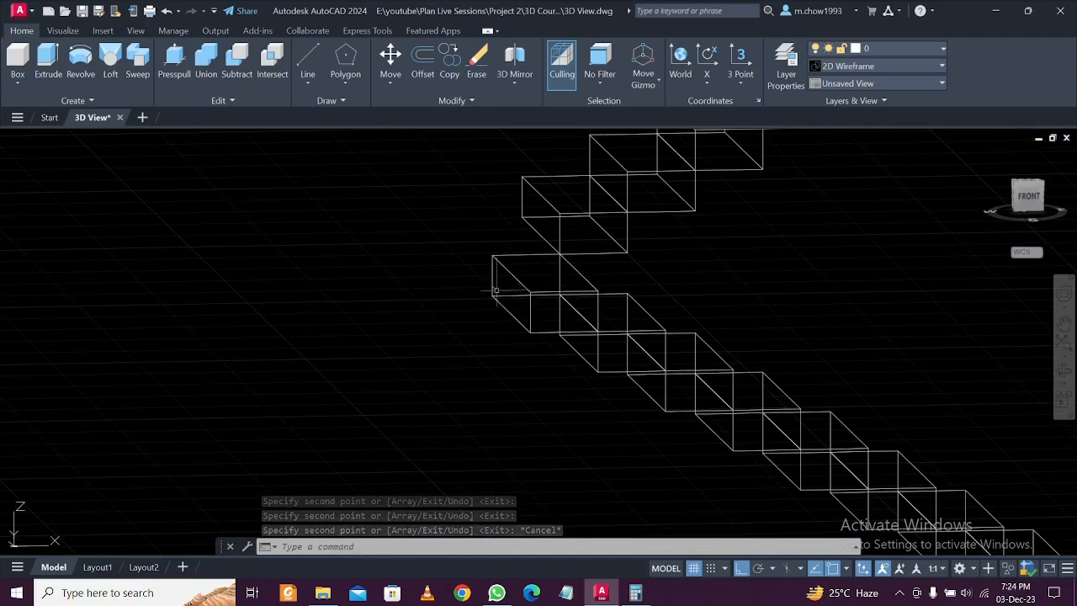
pyautogui.keyDown('shift'); pyautogui.moveTo(477, 323); pyautogui.dragTo(651, 344, button='middle'); pyautogui.keyUp('shift')
pyautogui.scroll(-5, 483, 303)
pyautogui.keyDown('shift'); pyautogui.moveTo(568, 328); pyautogui.dragTo(652, 323, button='middle'); pyautogui.keyUp('shift')
pyautogui.scroll(5, 673, 277)
pyautogui.hotkey('ctrl', 'shift', 'e')
pyautogui.click(631, 324)
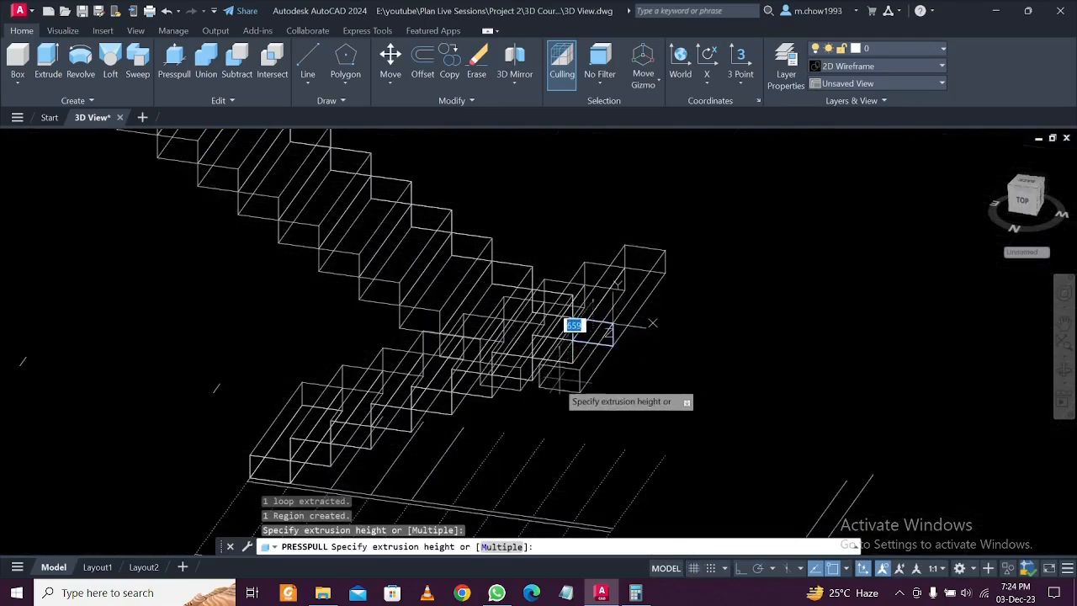
pyautogui.scroll(-2, 652, 323)
pyautogui.keyDown('shift'); pyautogui.moveTo(589, 336); pyautogui.dragTo(421, 403, button='middle'); pyautogui.keyUp('shift')
pyautogui.scroll(5, 404, 420)
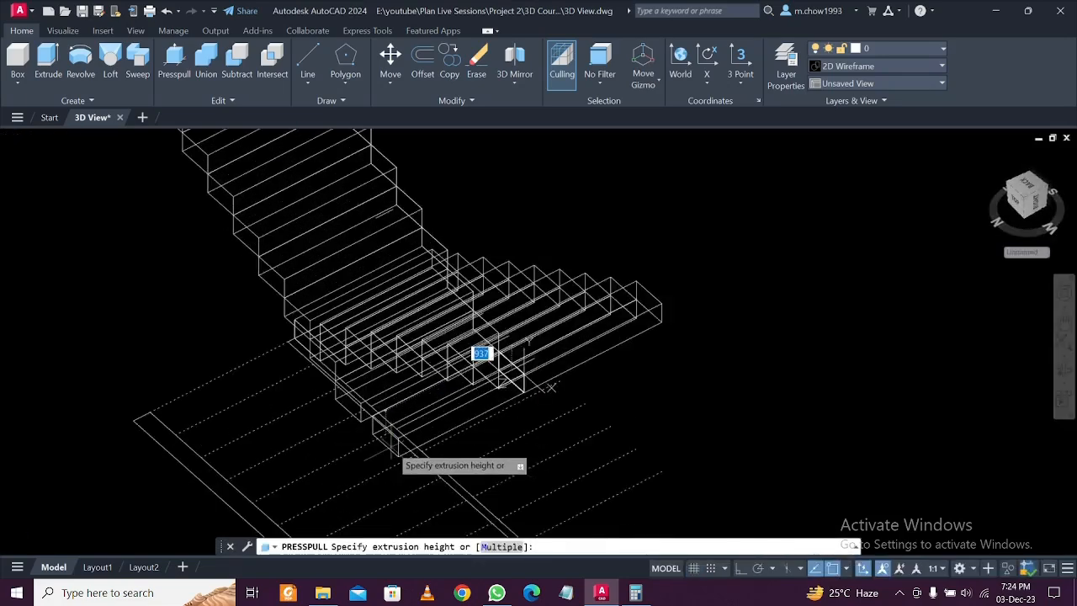
pyautogui.scroll(2, 369, 406)
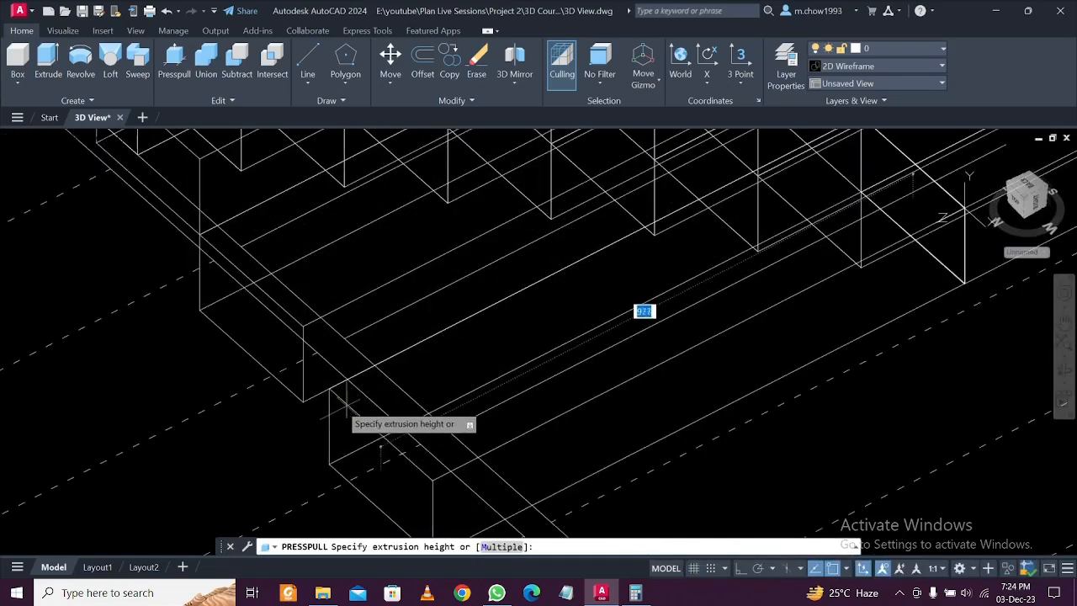
pyautogui.click(302, 402)
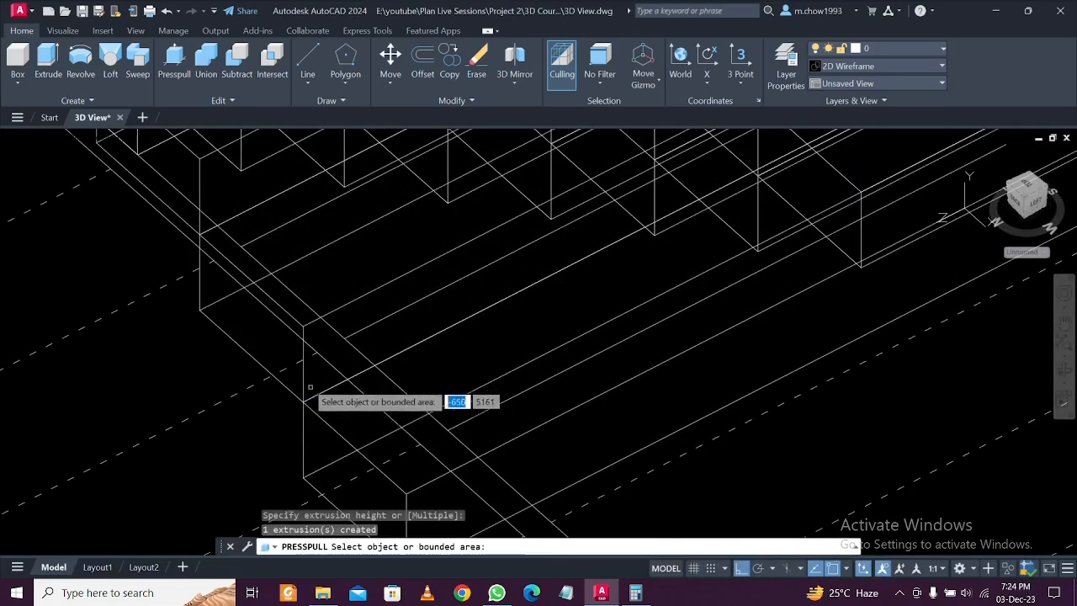
pyautogui.scroll(-4, 313, 383)
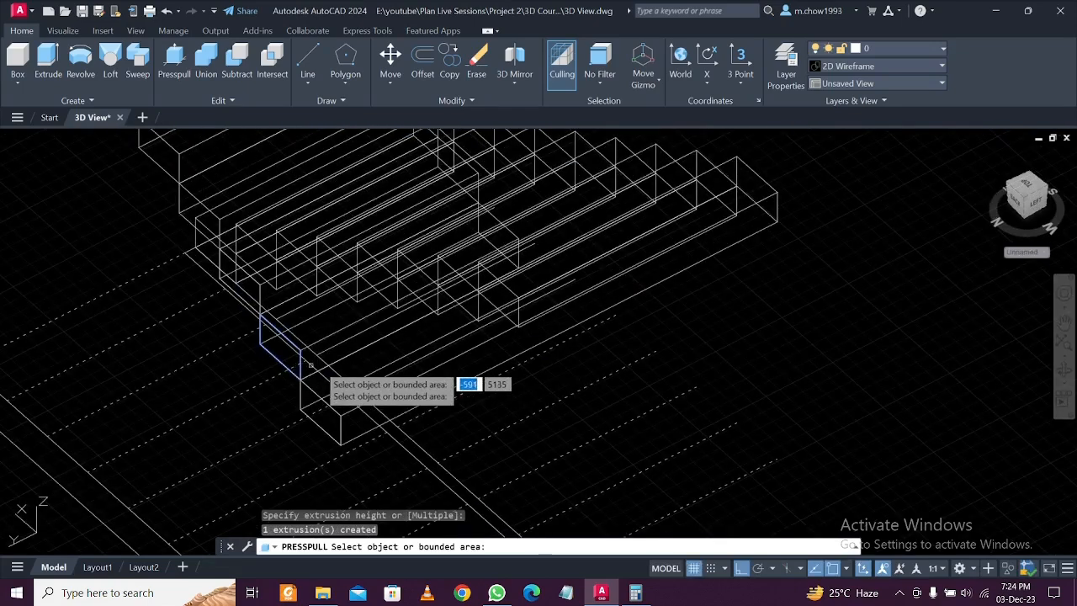
pyautogui.click(759, 217)
pyautogui.scroll(-5, 698, 231)
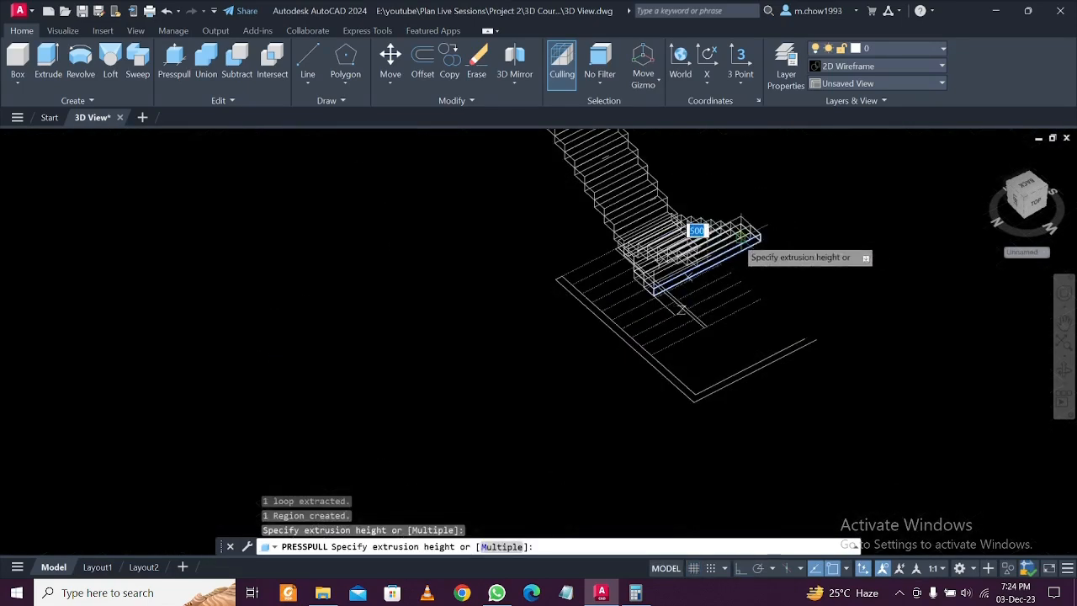
pyautogui.scroll(3, 781, 277)
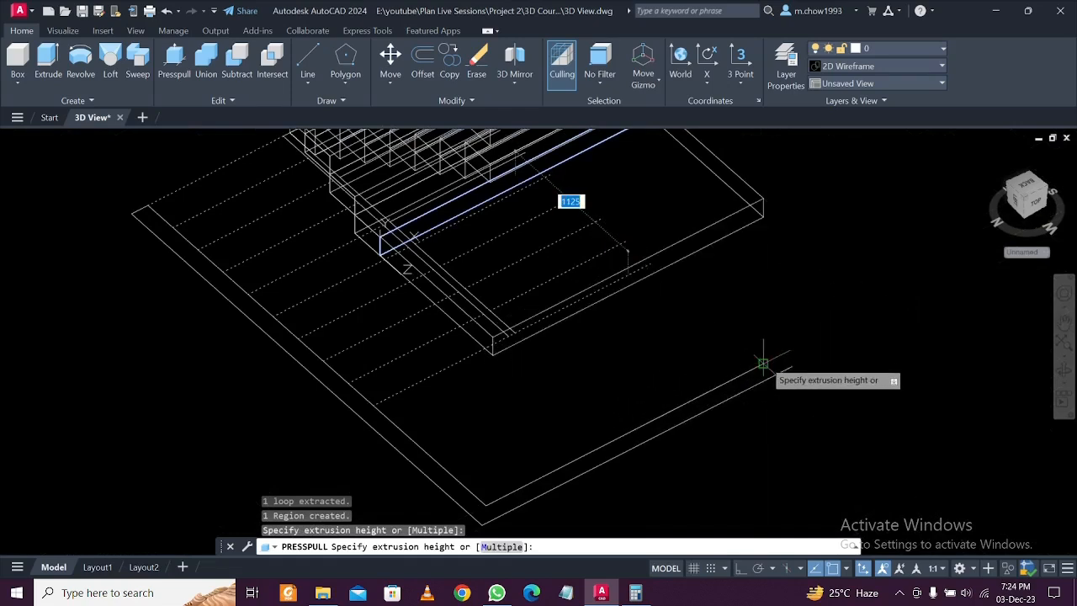
pyautogui.scroll(-2, 673, 357)
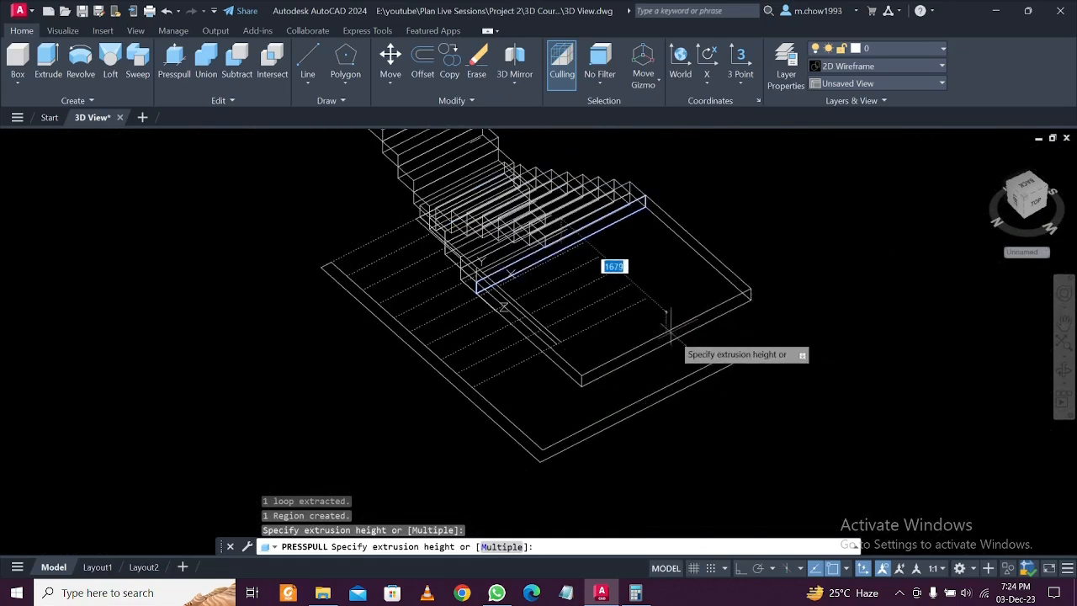
pyautogui.scroll(-2, 644, 323)
pyautogui.press('Escape')
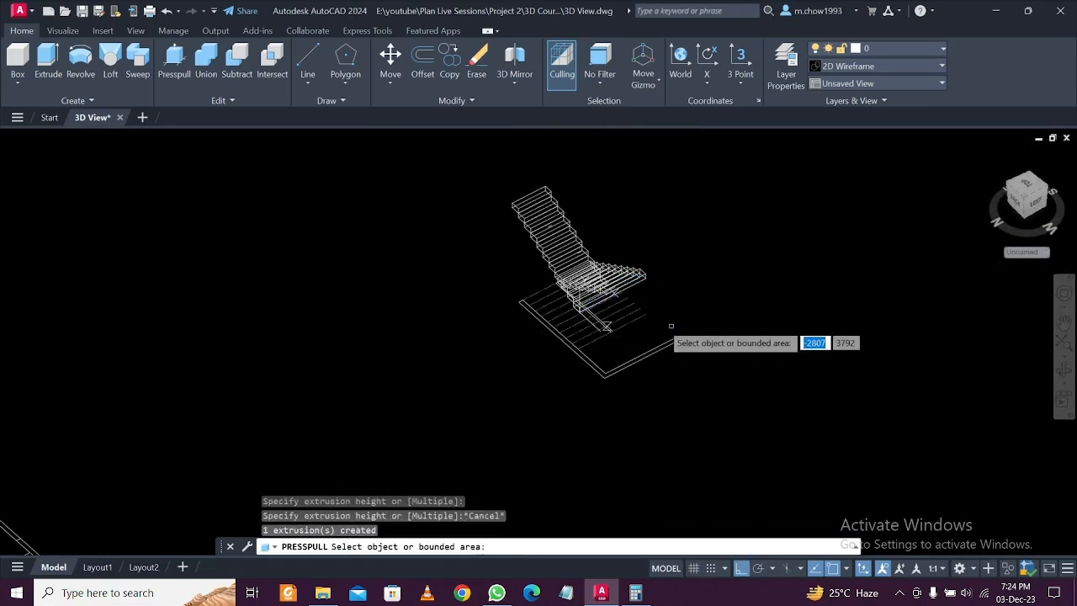
# Switch to the Drafting & Annotation workspace and measure the landing's depth in the stair plan with a linear dimension
pyautogui.scroll(-3, 690, 324)
pyautogui.scroll(3, 408, 450)
pyautogui.scroll(5, 404, 452)
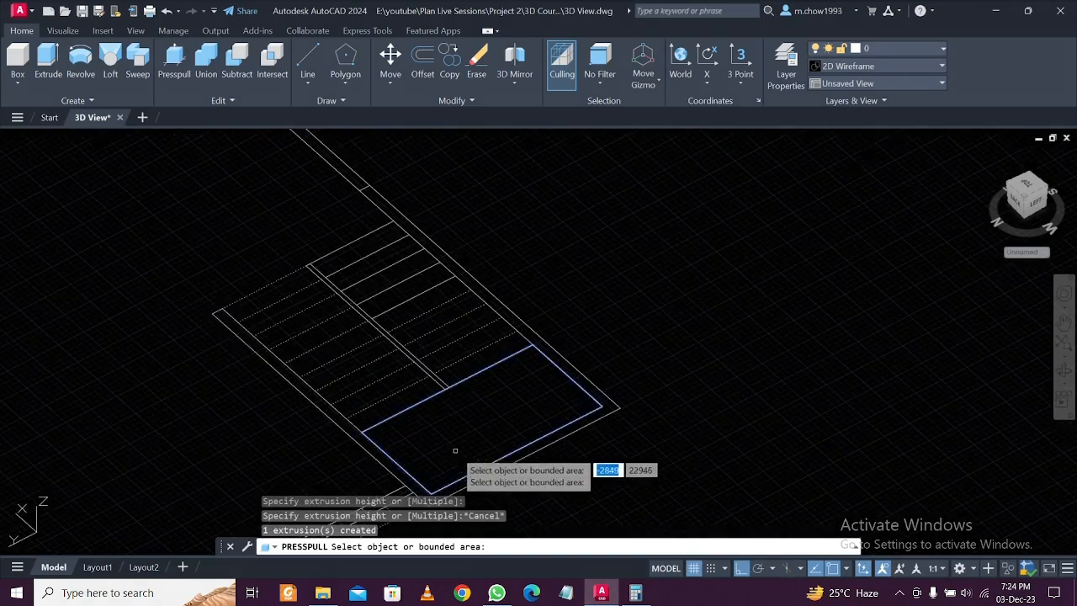
pyautogui.press('Return')
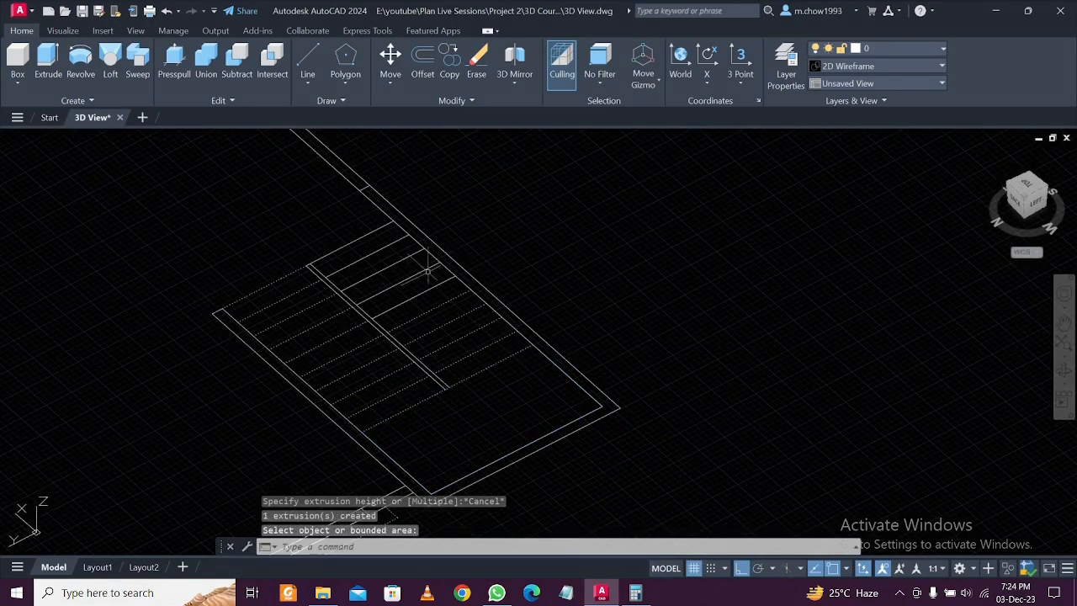
pyautogui.click(973, 569)
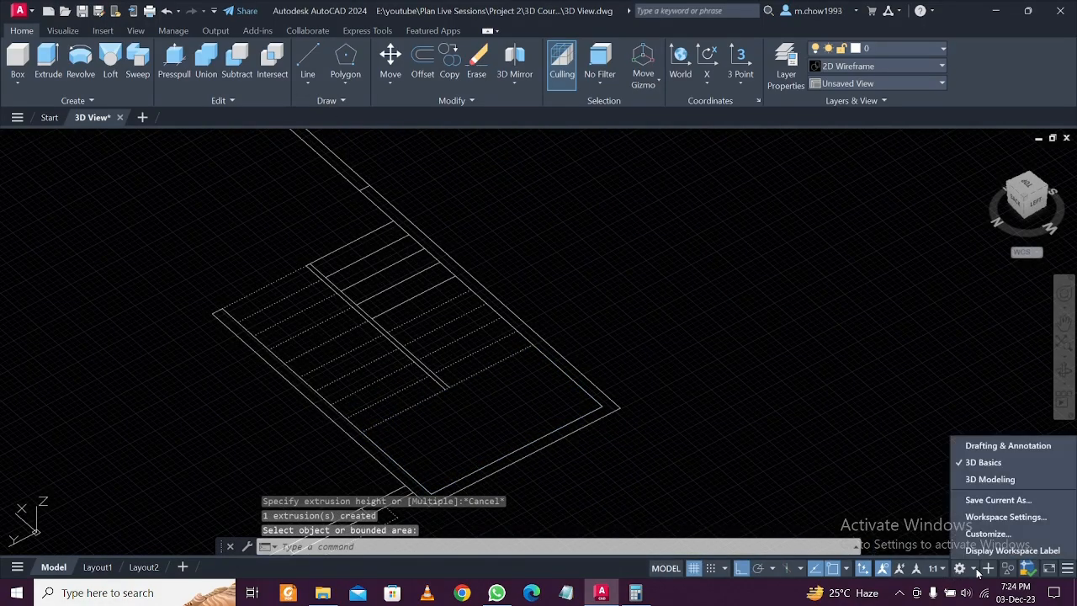
pyautogui.click(993, 448)
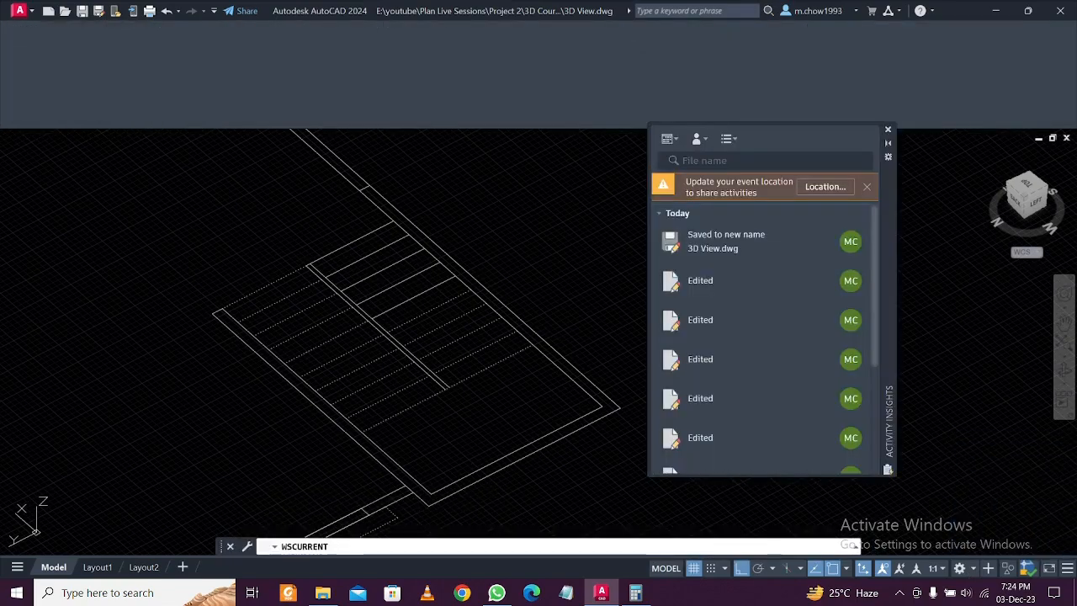
pyautogui.click(887, 131)
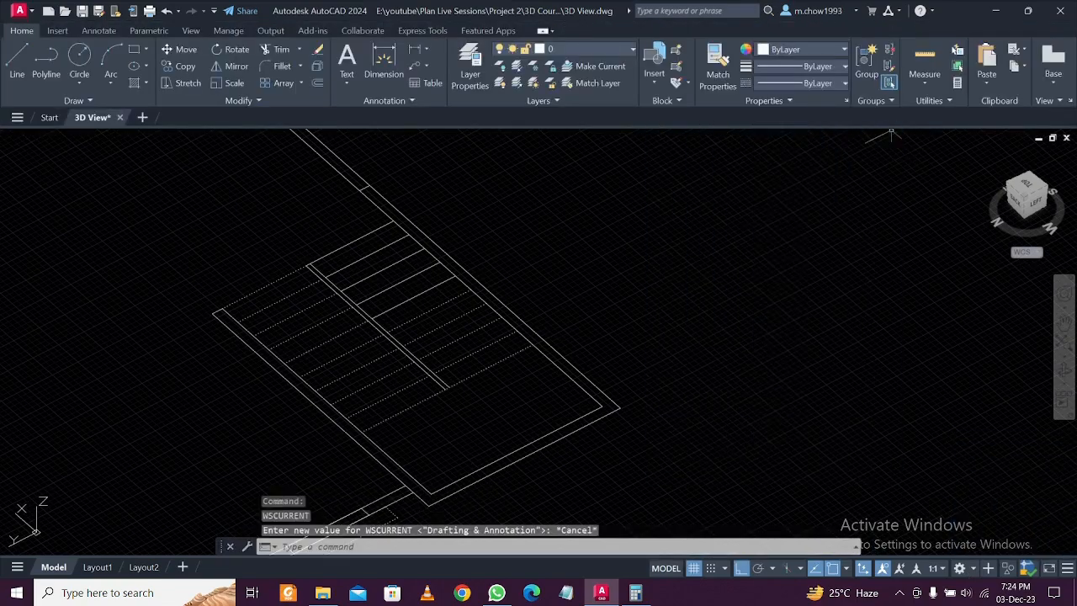
pyautogui.click(531, 344)
pyautogui.click(601, 408)
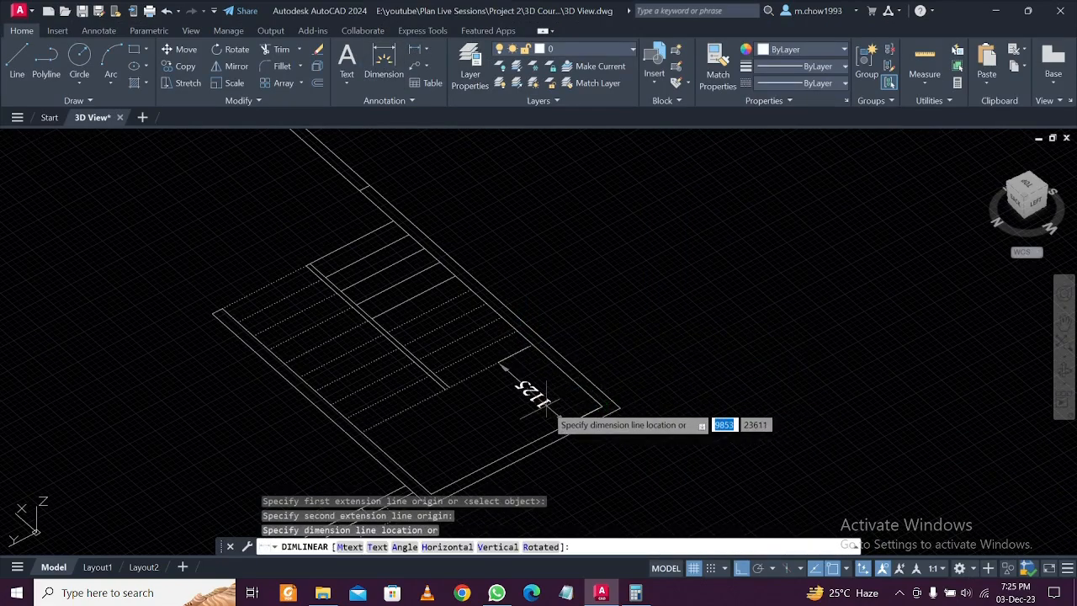
pyautogui.press('Escape')
# Switch the workspace back to 3D Basics and close the Activity Insights palette
pyautogui.scroll(-3, 510, 384)
pyautogui.scroll(4, 683, 204)
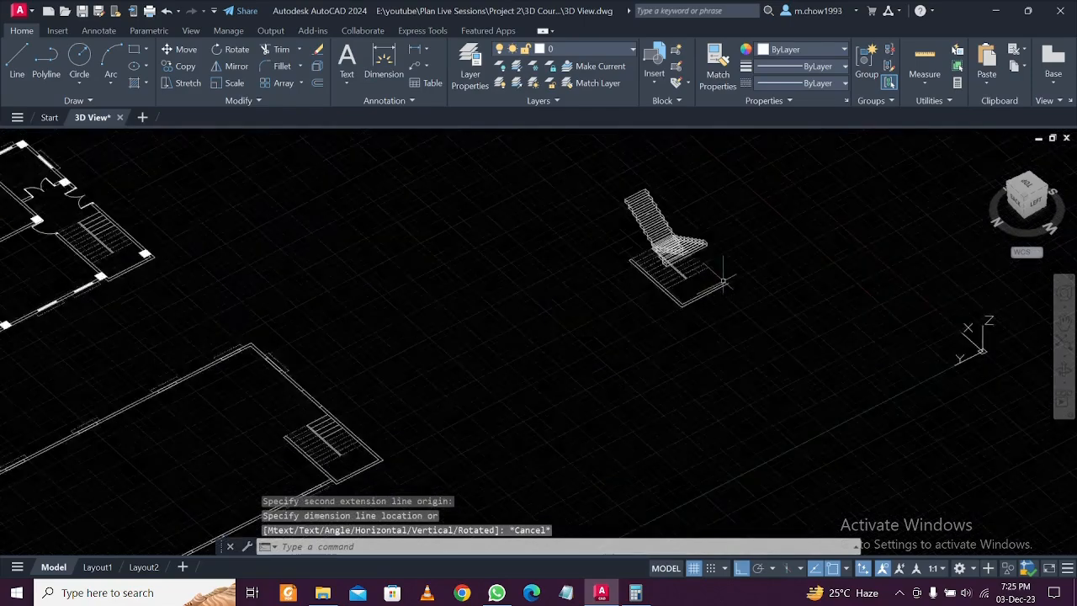
pyautogui.scroll(3, 683, 204)
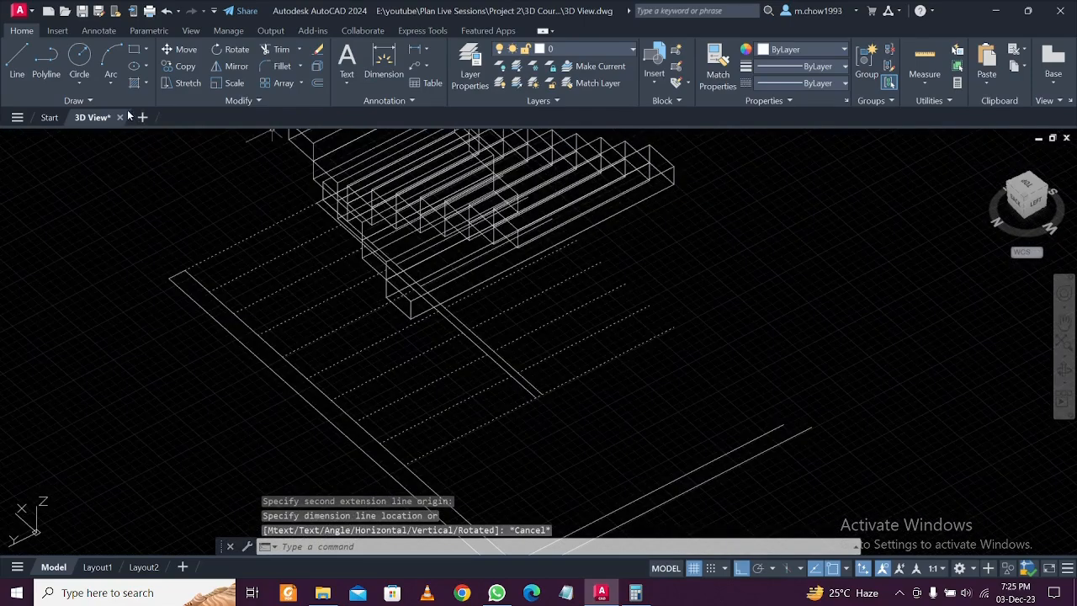
pyautogui.click(970, 570)
pyautogui.click(993, 479)
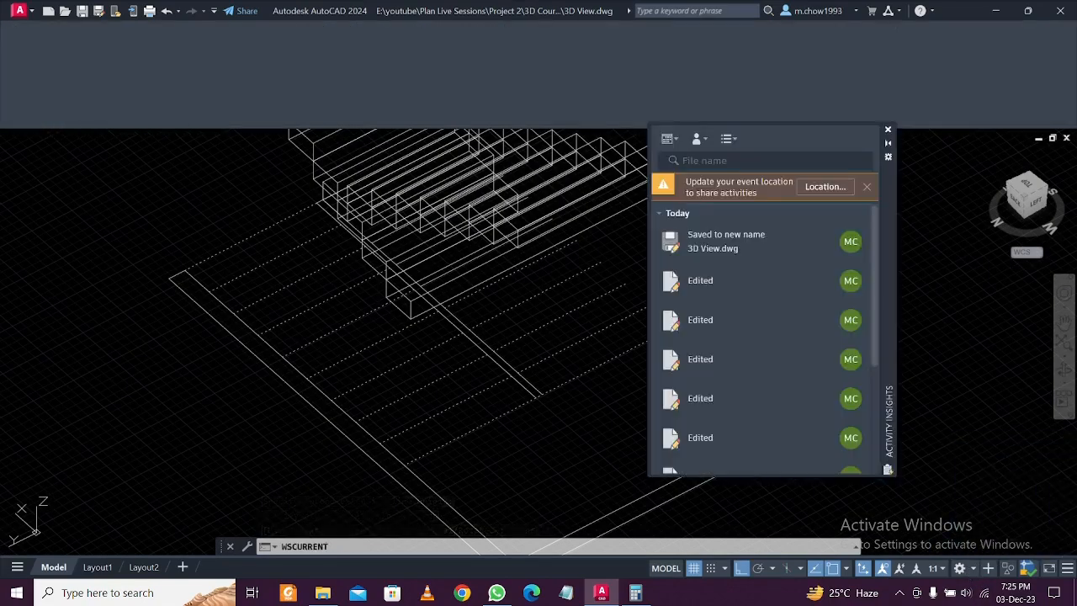
pyautogui.click(888, 130)
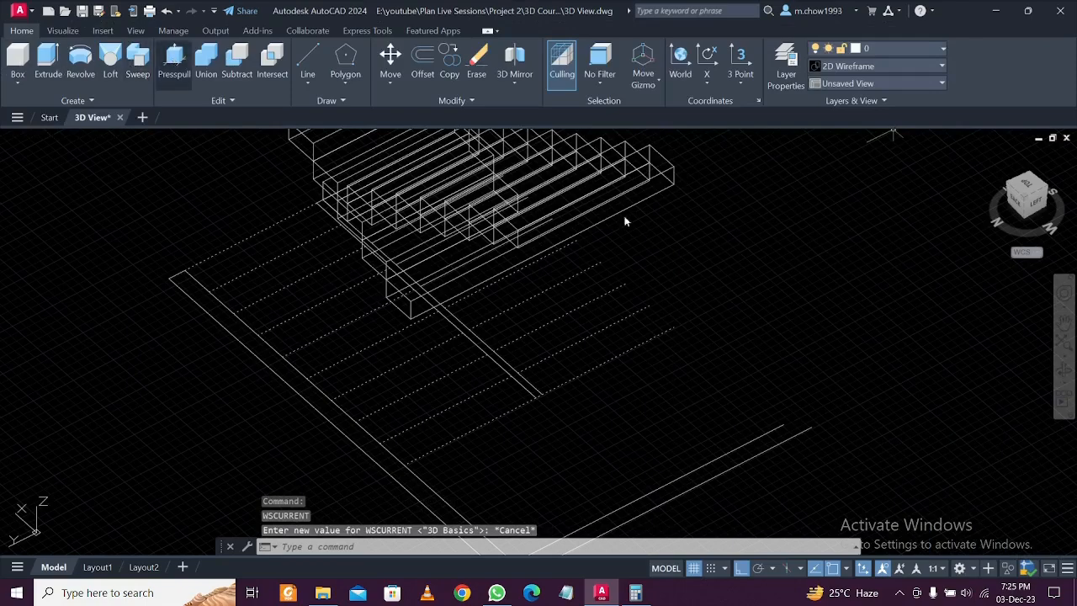
# Presspull the long outer face of the landing step outward by 1125 to form the landing
pyautogui.scroll(1, 680, 212)
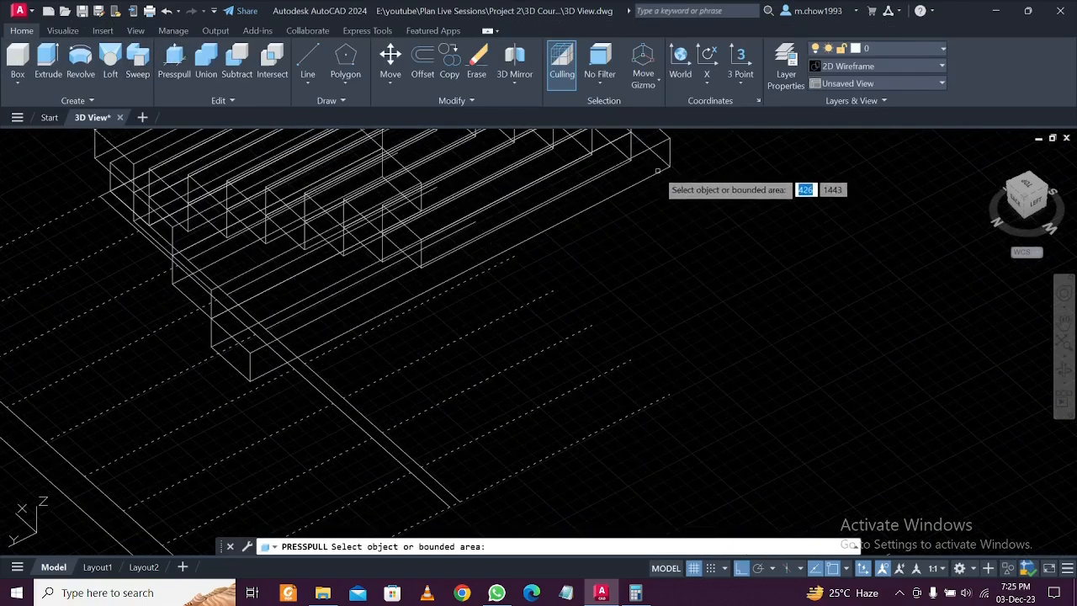
pyautogui.moveTo(657, 170); pyautogui.dragTo(690, 301, button='middle')
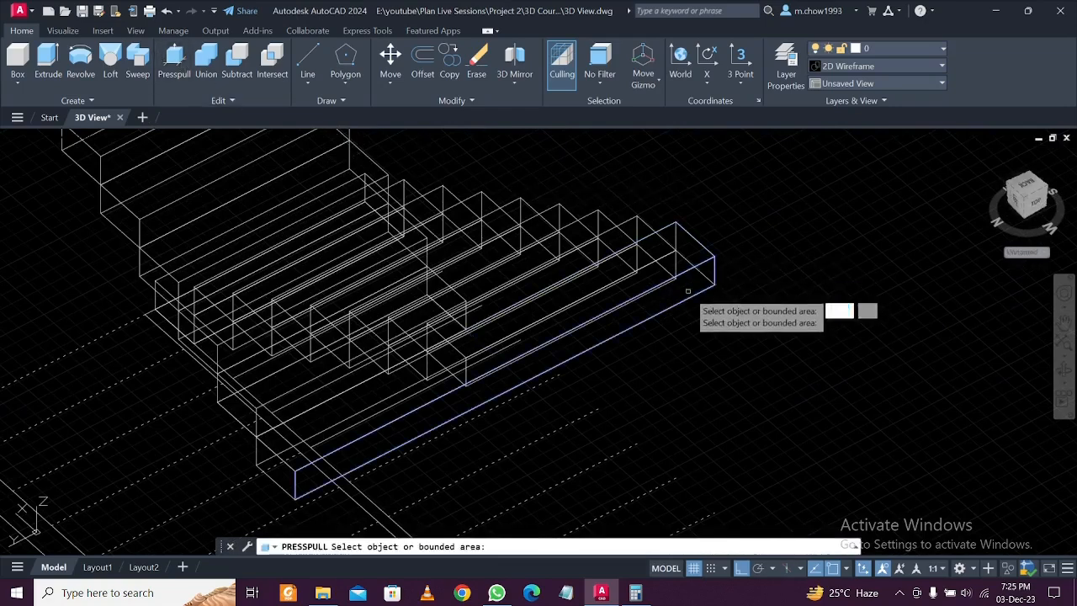
pyautogui.click(706, 313)
pyautogui.scroll(-1, 728, 324)
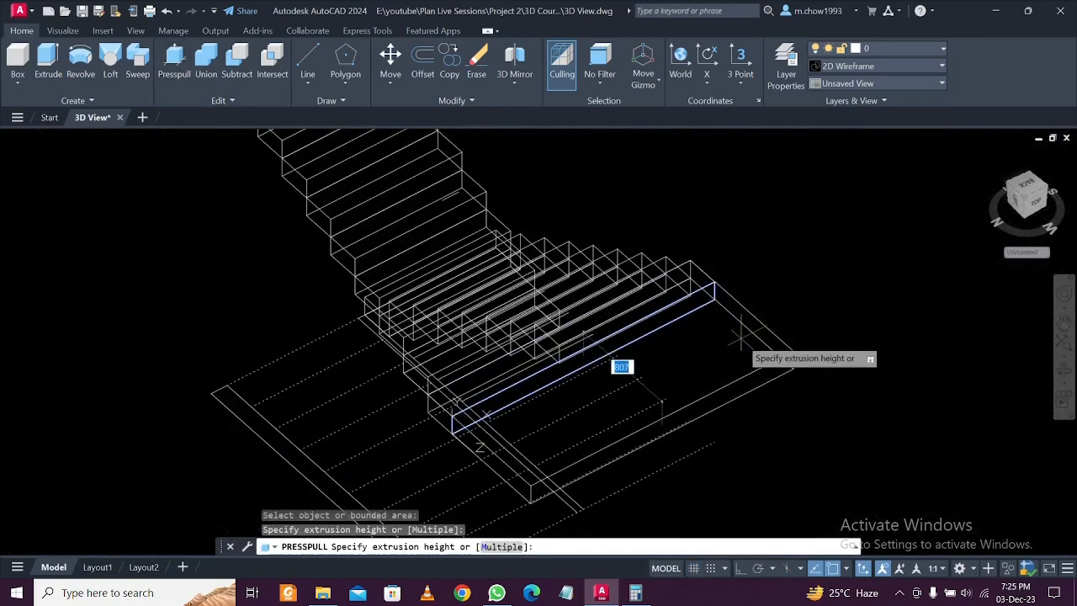
pyautogui.click(741, 342)
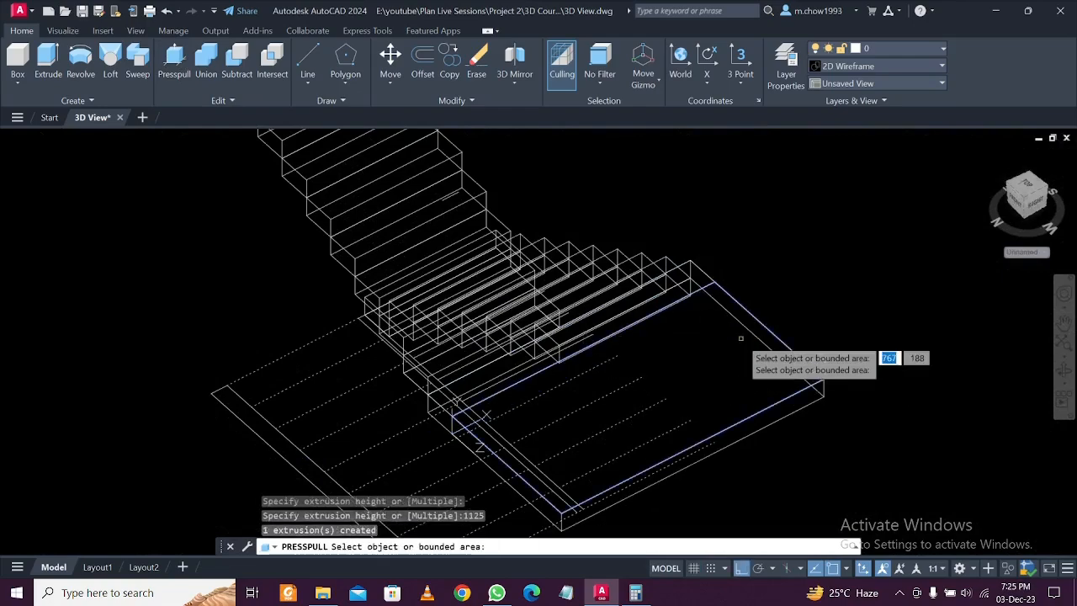
pyautogui.scroll(-3, 762, 301)
pyautogui.keyDown('shift'); pyautogui.moveTo(883, 364); pyautogui.dragTo(751, 392, button='middle'); pyautogui.keyUp('shift')
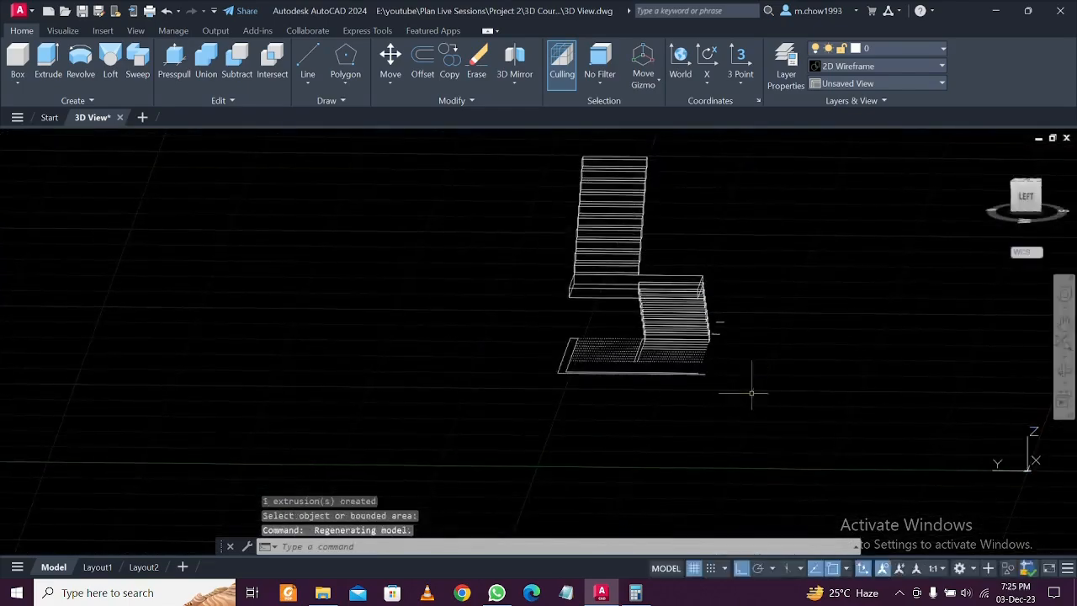
pyautogui.click(557, 334)
pyautogui.press('Escape')
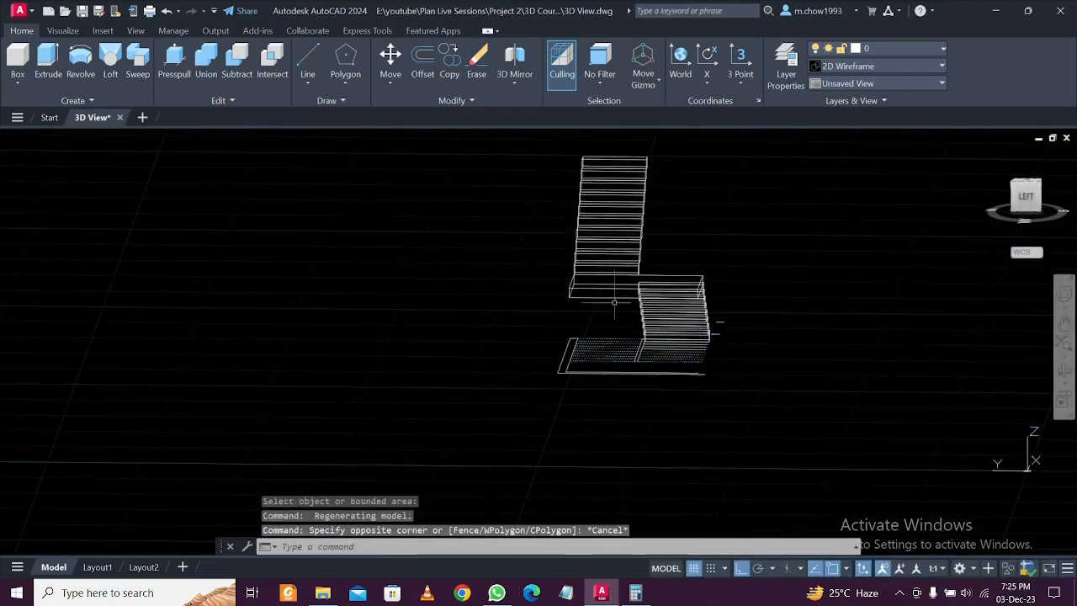
pyautogui.scroll(-3, 614, 303)
pyautogui.click(554, 236)
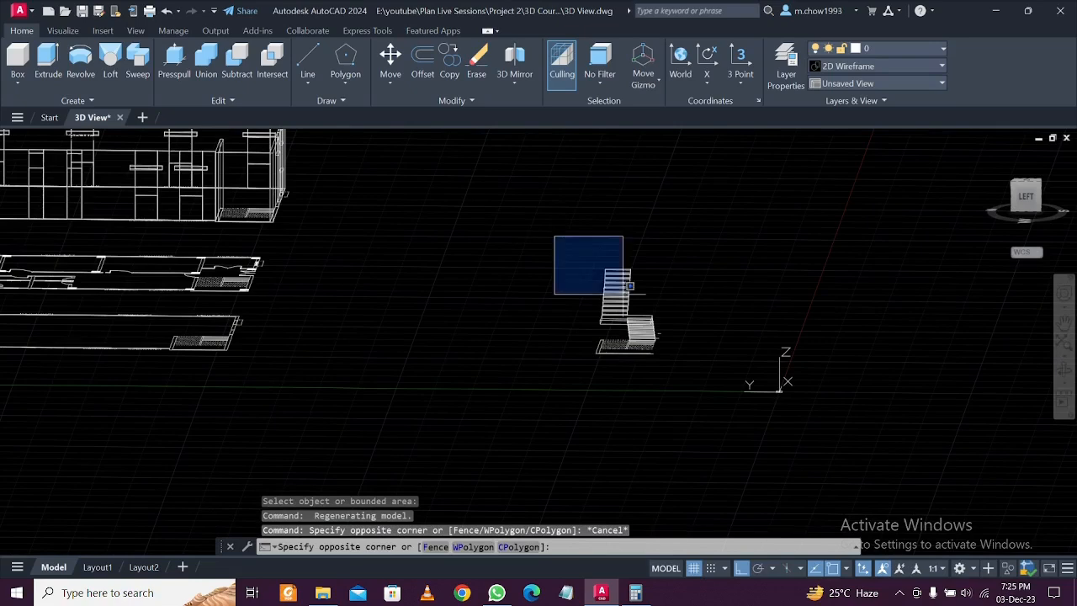
pyautogui.click(678, 364)
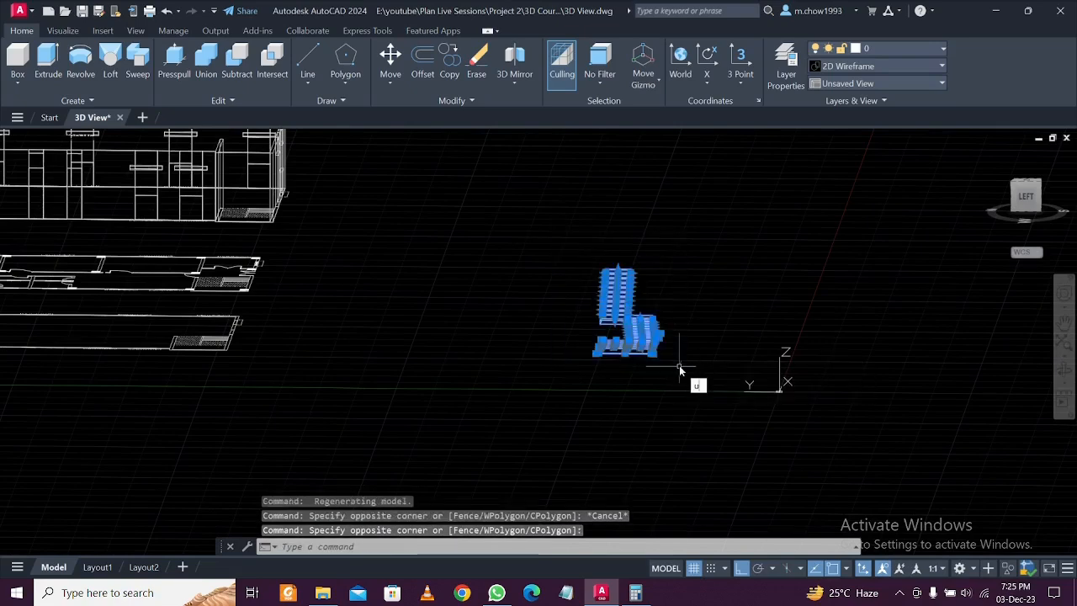
pyautogui.press('Escape')
pyautogui.press('Escape')
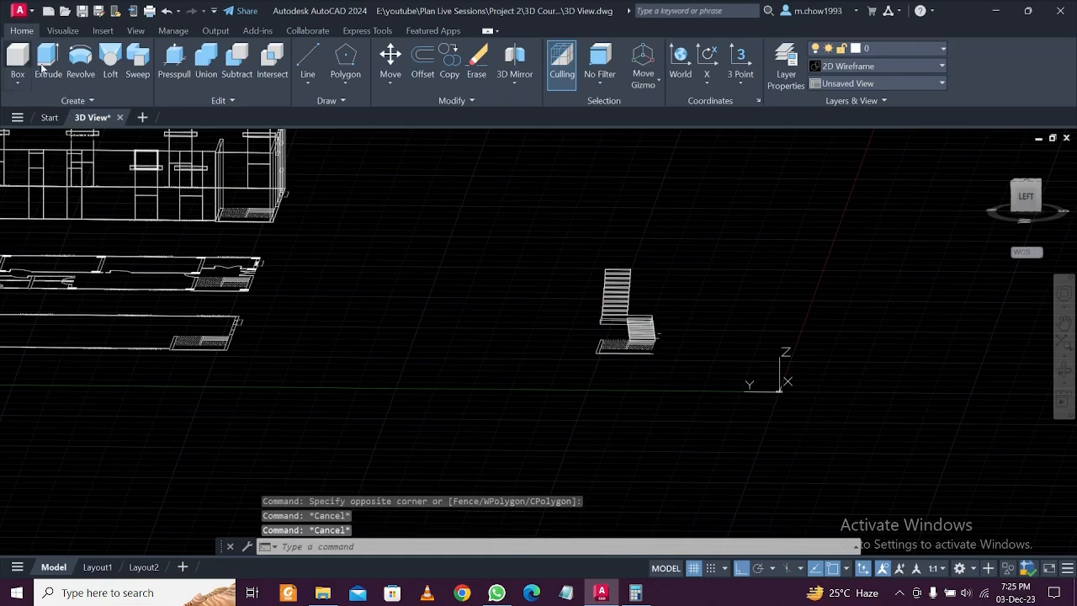
pyautogui.click(562, 249)
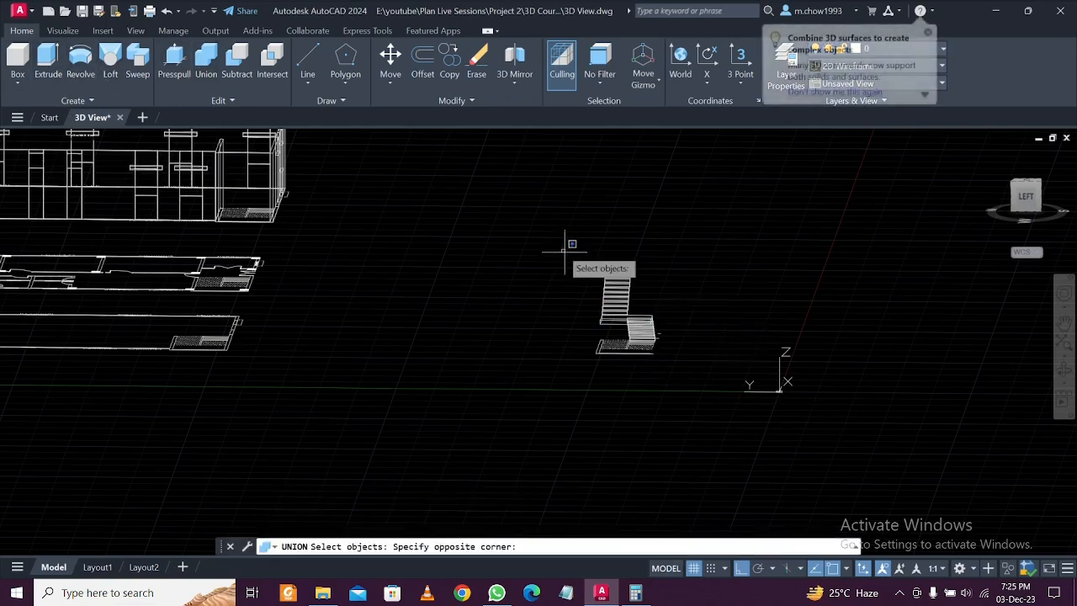
pyautogui.click(705, 402)
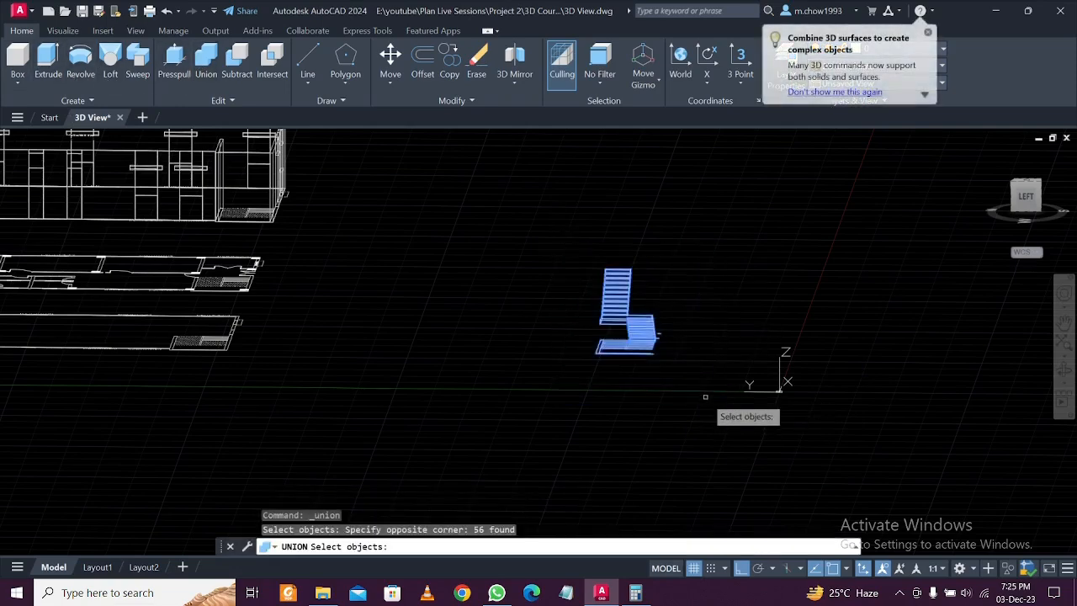
pyautogui.press('Escape')
# Erase the leftover 2D plan lines under the landing and along the outer side and base of the first flight
pyautogui.scroll(3, 811, 390)
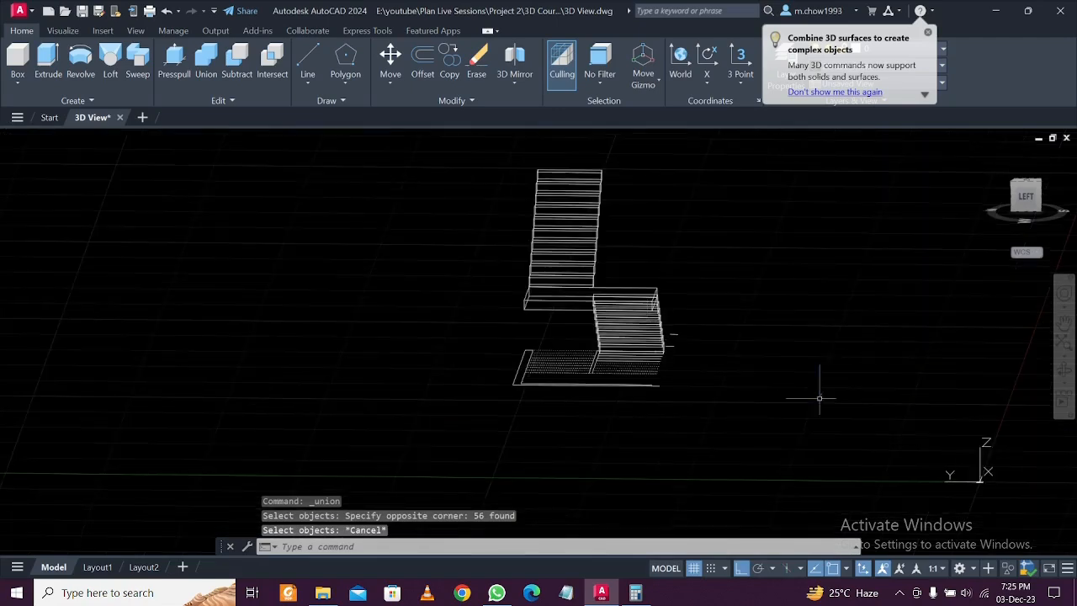
pyautogui.scroll(3, 664, 404)
pyautogui.click(435, 372)
pyautogui.click(252, 233)
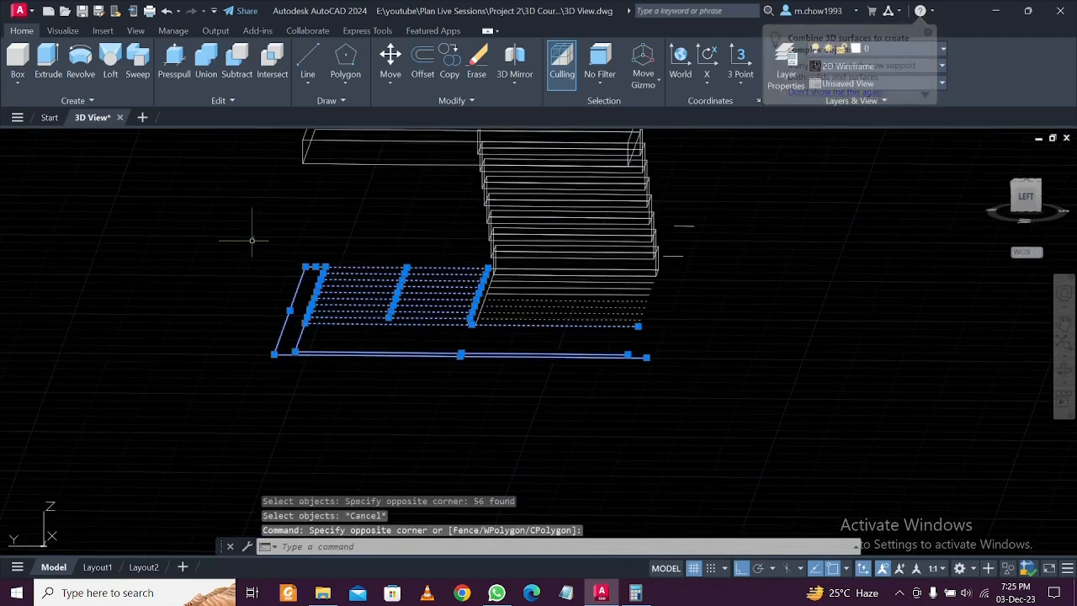
pyautogui.press('Delete')
pyautogui.click(710, 366)
pyautogui.click(430, 309)
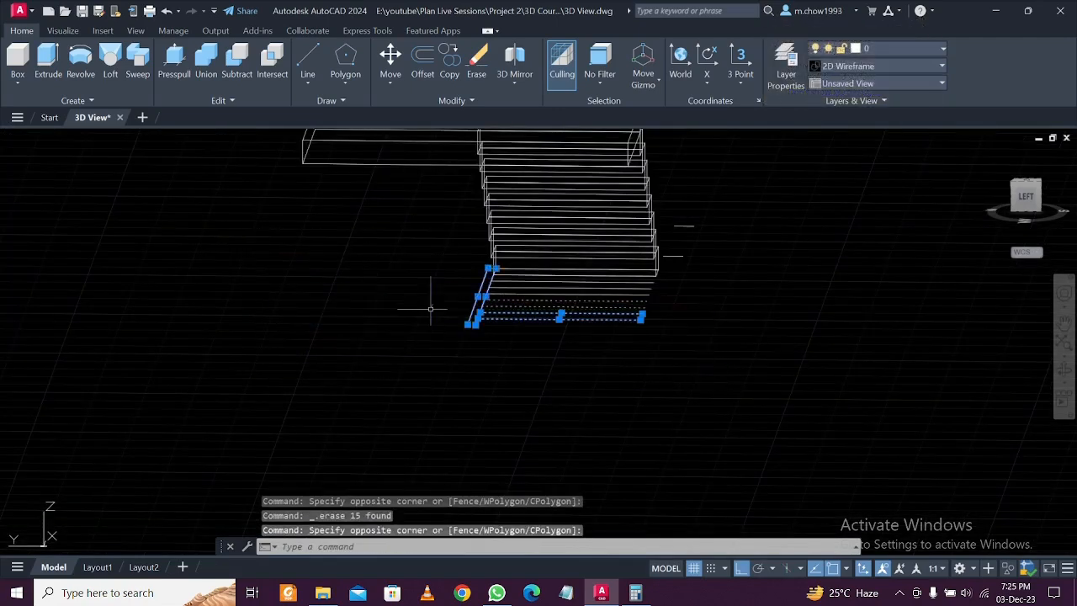
pyautogui.press('Delete')
# Erase the remaining tread lines below the first flight together with the two stray short lines beside the staircase
pyautogui.moveTo(774, 387)
pyautogui.keyDown('shift'); pyautogui.mouseDown(button='middle')
pyautogui.moveTo(654, 401)
pyautogui.moveTo(769, 373)
pyautogui.mouseUp(button='middle'); pyautogui.keyUp('shift')
pyautogui.click(948, 361)
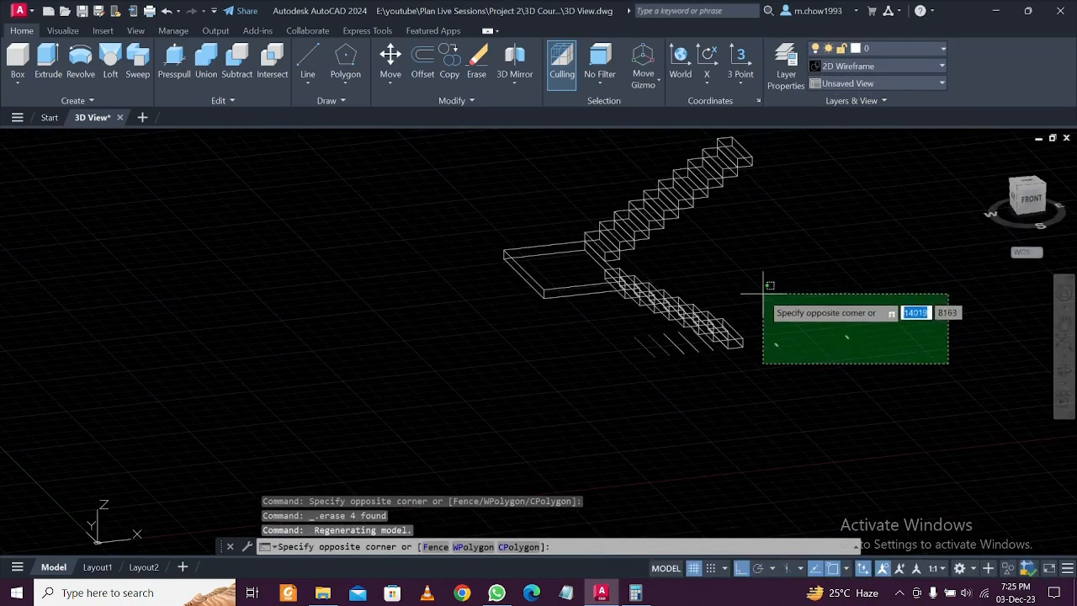
pyautogui.click(745, 269)
pyautogui.scroll(4, 721, 354)
pyautogui.click(721, 346)
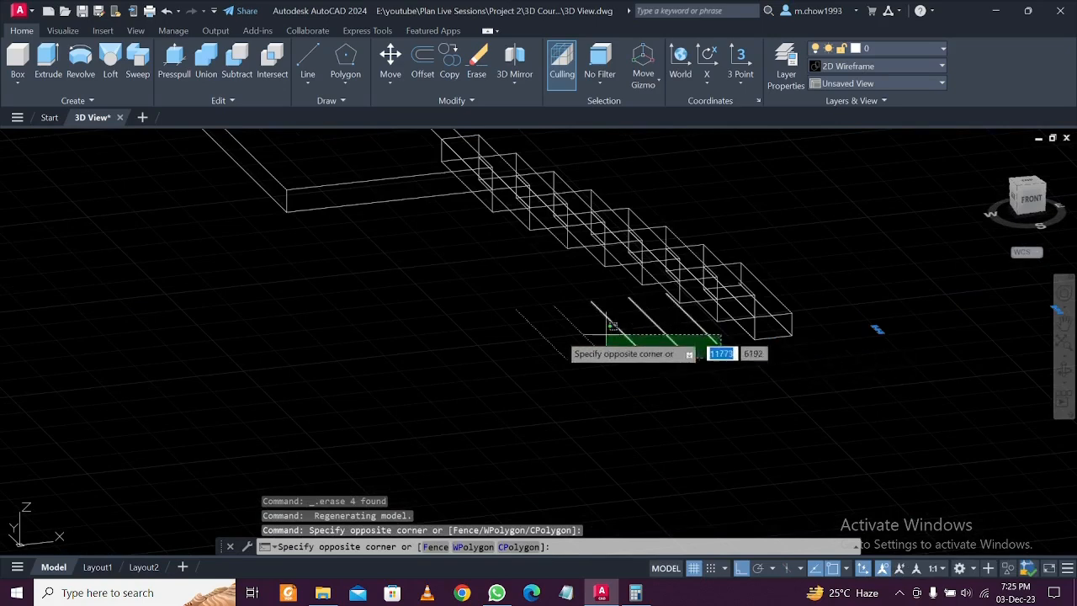
pyautogui.click(530, 341)
pyautogui.press('Delete')
pyautogui.scroll(3, 809, 330)
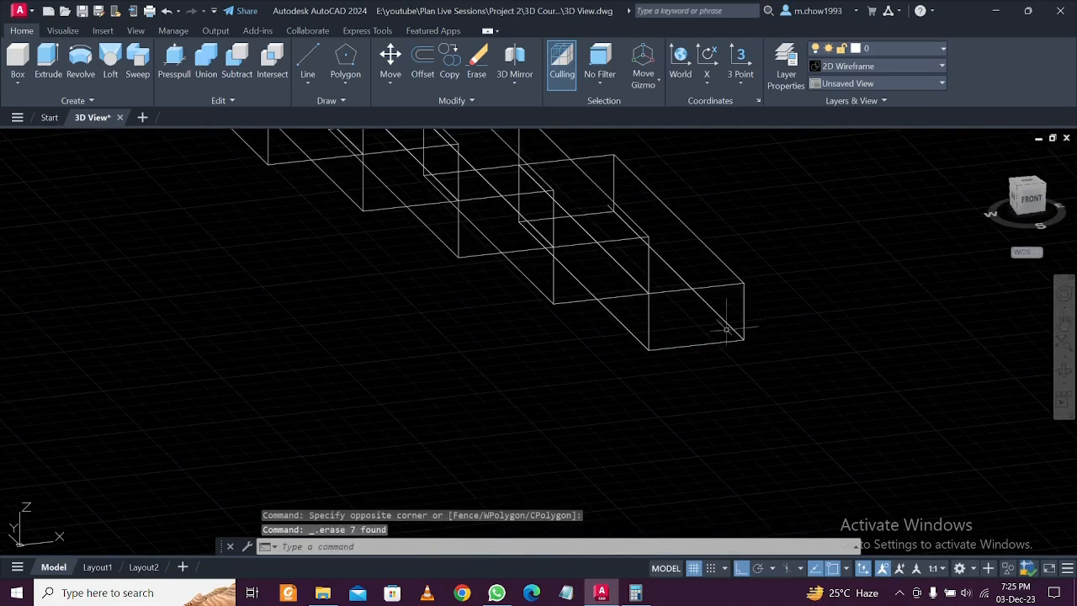
# Group both flights and the landing into one staircase object
pyautogui.scroll(-6, 715, 362)
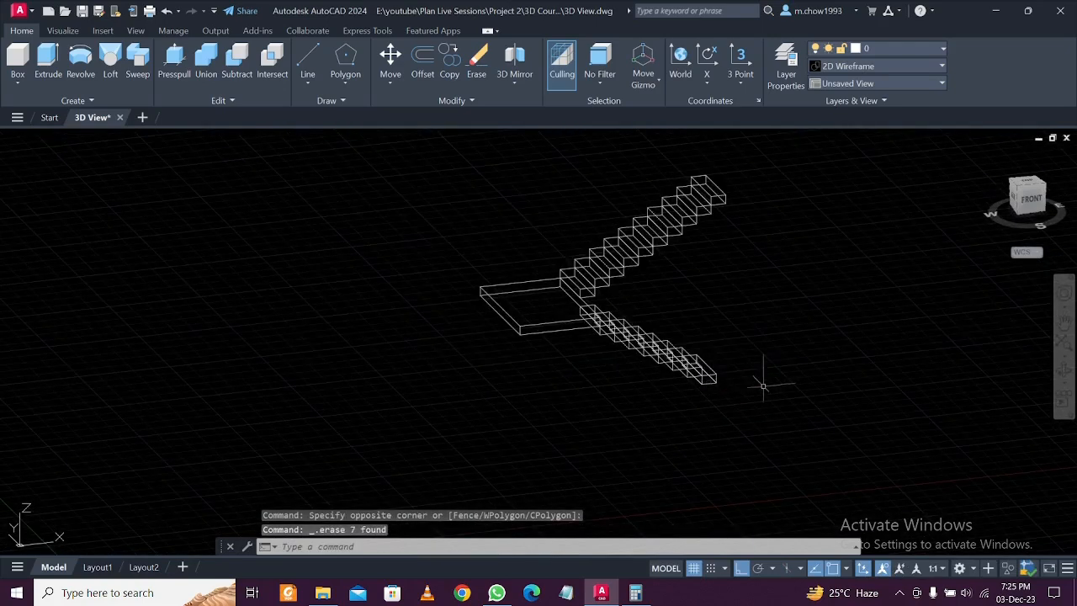
pyautogui.scroll(-4, 763, 387)
pyautogui.click(814, 387)
pyautogui.click(618, 291)
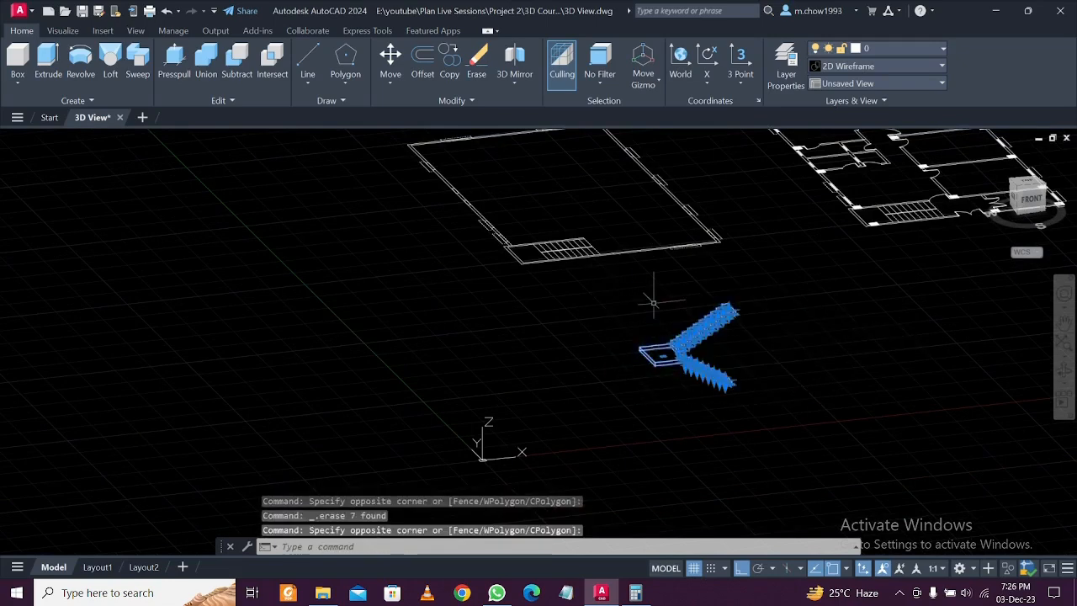
pyautogui.write('g')
pyautogui.press('Return')
# Move the staircase group by its lowest step's outer bottom corner to the matching corner of the stair plan inside the 3D building
pyautogui.click(702, 341)
pyautogui.scroll(3, 775, 349)
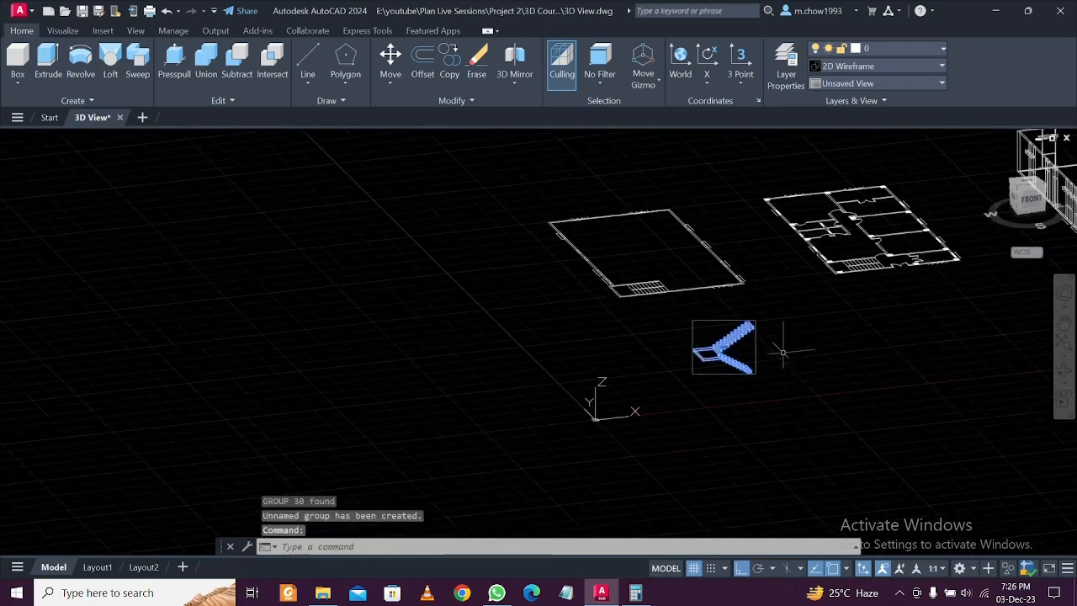
pyautogui.scroll(2, 742, 342)
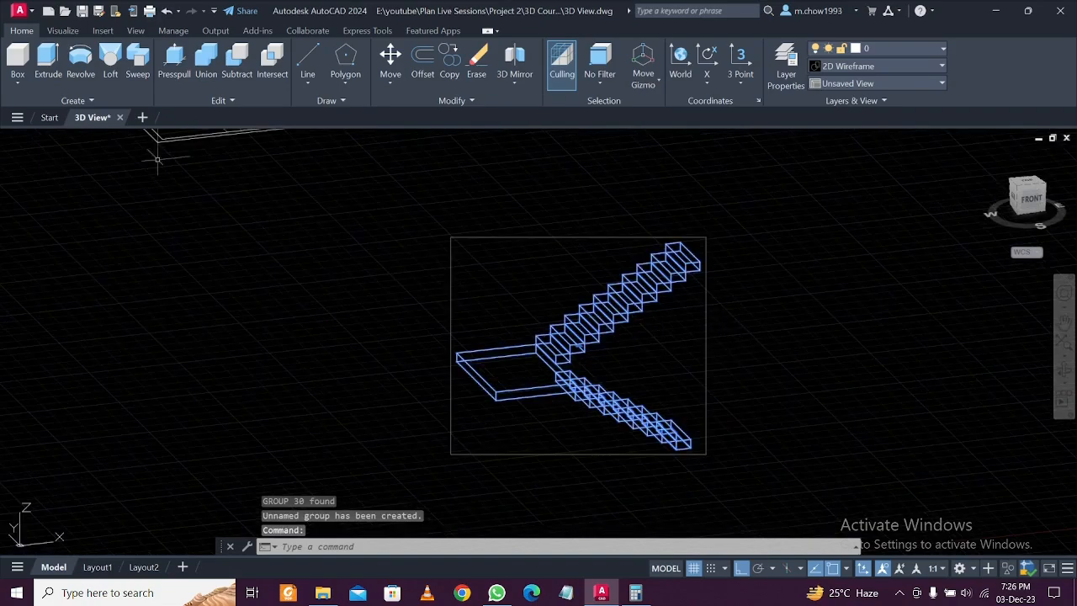
pyautogui.write('m')
pyautogui.press('Return')
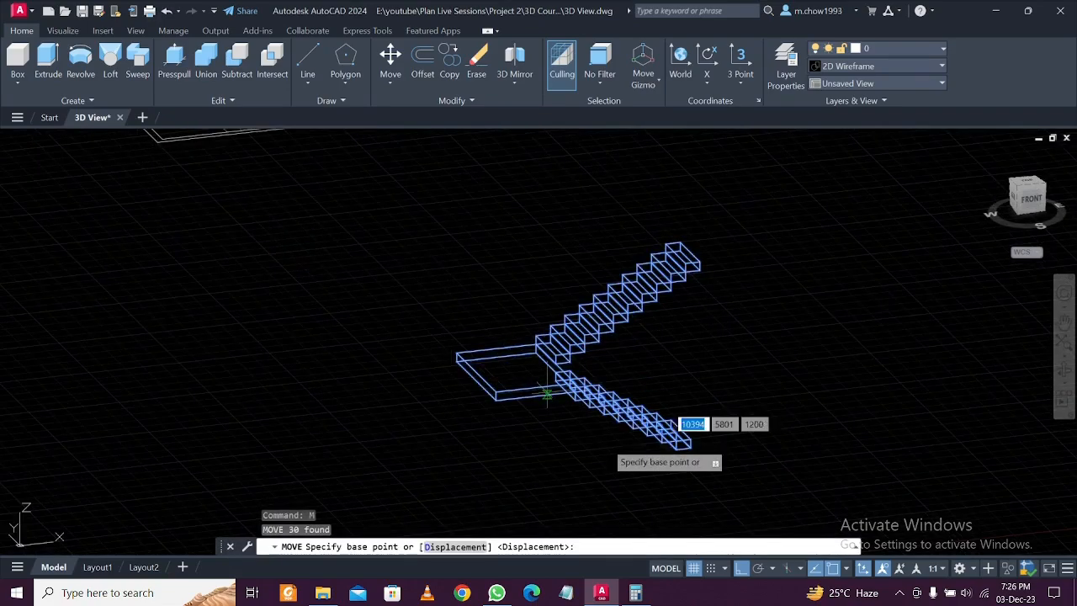
pyautogui.scroll(4, 800, 440)
pyautogui.click(925, 458)
pyautogui.scroll(-5, 584, 384)
pyautogui.scroll(3, 851, 331)
pyautogui.scroll(3, 851, 331)
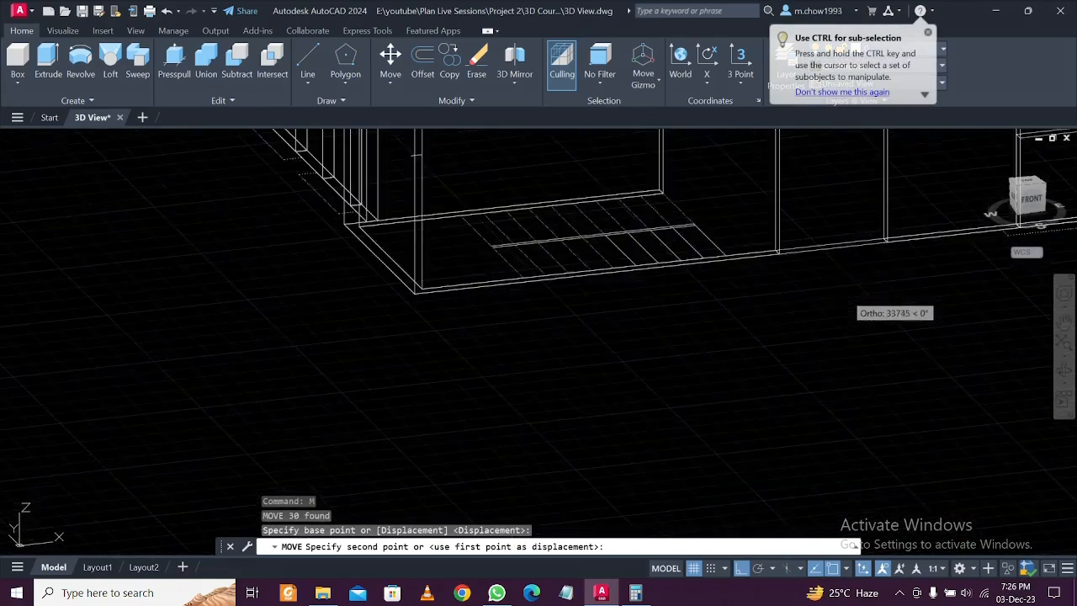
pyautogui.scroll(3, 729, 245)
pyautogui.click(729, 269)
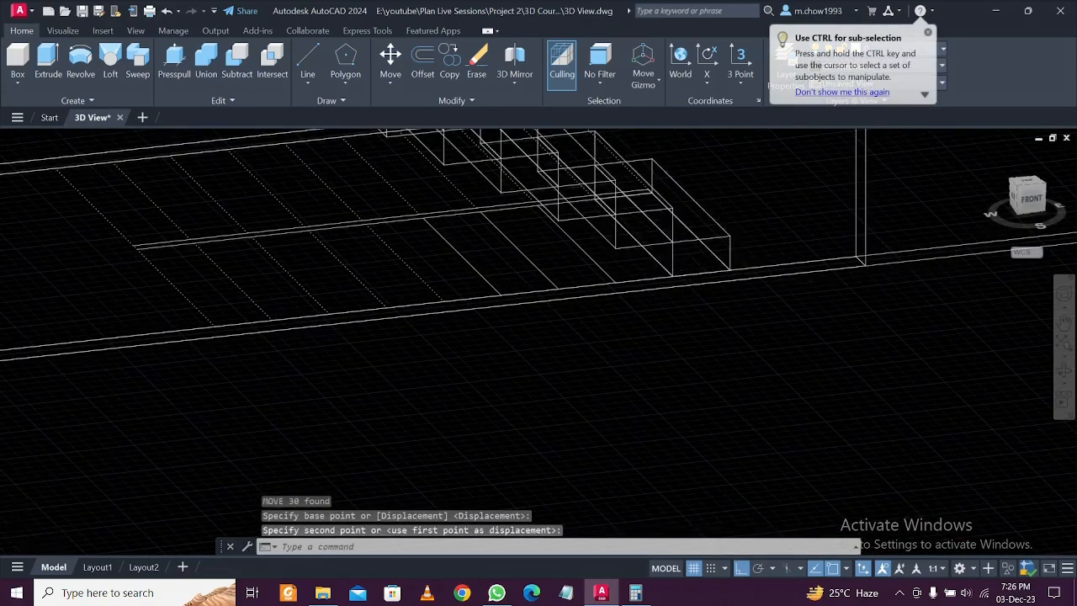
# Examine from several angles how the staircase and its landing sit against the walls of the 3D building
pyautogui.scroll(-5, 673, 303)
pyautogui.moveTo(612, 324); pyautogui.dragTo(699, 349, button='middle')
pyautogui.scroll(5, 613, 229)
pyautogui.scroll(3, 614, 230)
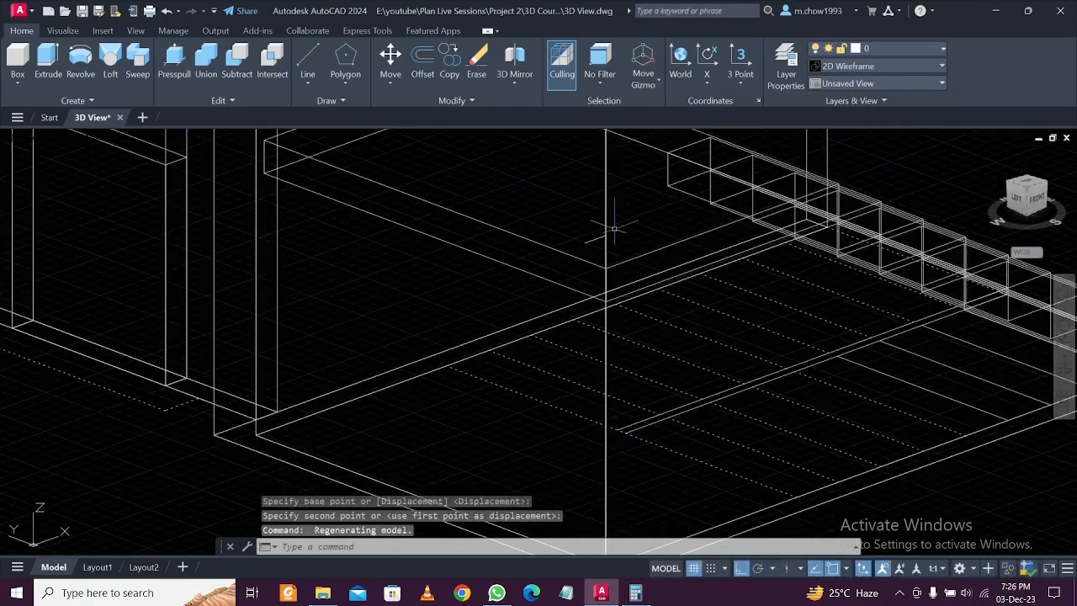
pyautogui.scroll(-1, 607, 232)
pyautogui.moveTo(779, 295)
pyautogui.keyDown('shift'); pyautogui.mouseDown(button='middle')
pyautogui.moveTo(737, 307)
pyautogui.moveTo(743, 317)
pyautogui.moveTo(676, 329)
pyautogui.moveTo(724, 336)
pyautogui.moveTo(714, 293)
pyautogui.moveTo(763, 267)
pyautogui.moveTo(797, 281)
pyautogui.mouseUp(button='middle'); pyautogui.keyUp('shift')
pyautogui.scroll(-6, 673, 345)
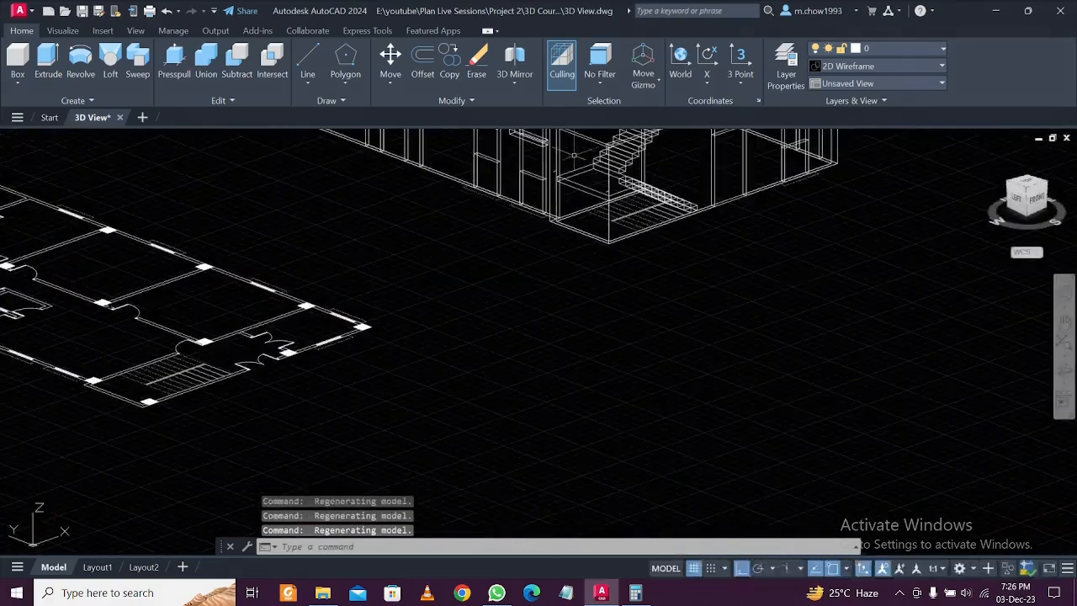
pyautogui.scroll(3, 576, 149)
pyautogui.moveTo(579, 152); pyautogui.dragTo(594, 254, button='middle')
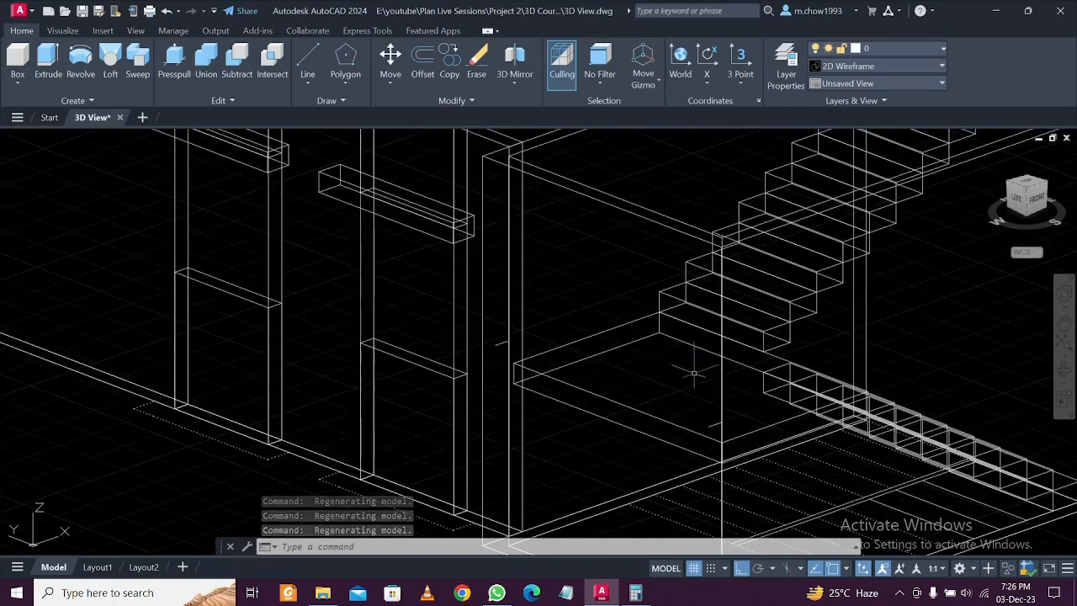
pyautogui.keyDown('shift'); pyautogui.moveTo(673, 383); pyautogui.dragTo(786, 353, button='middle'); pyautogui.keyUp('shift')
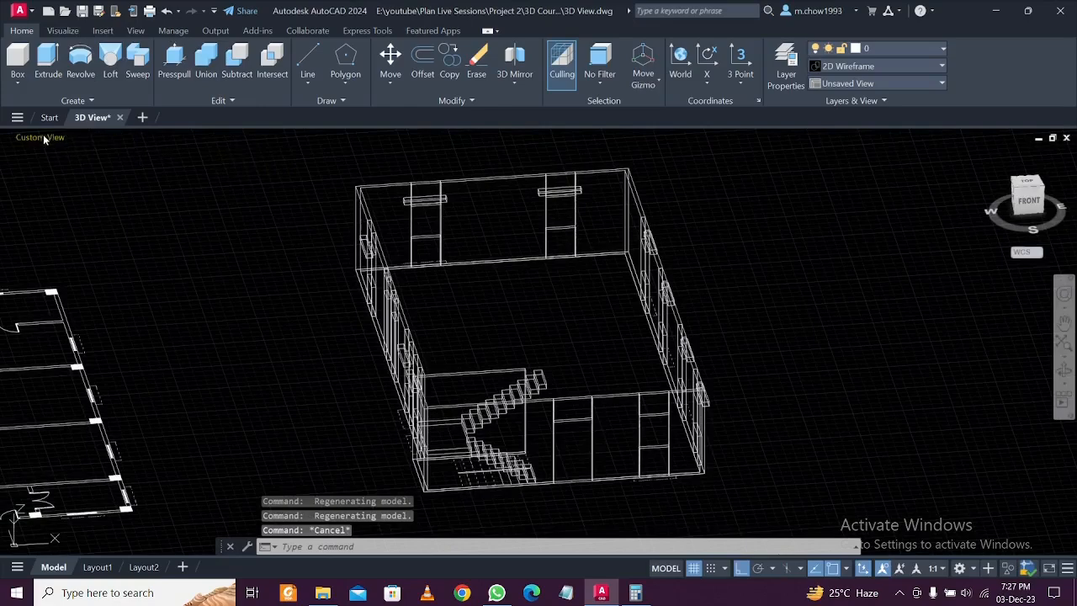
# Preview the building in the Realistic visual style and return the display to 2D Wireframe
pyautogui.click(87, 137)
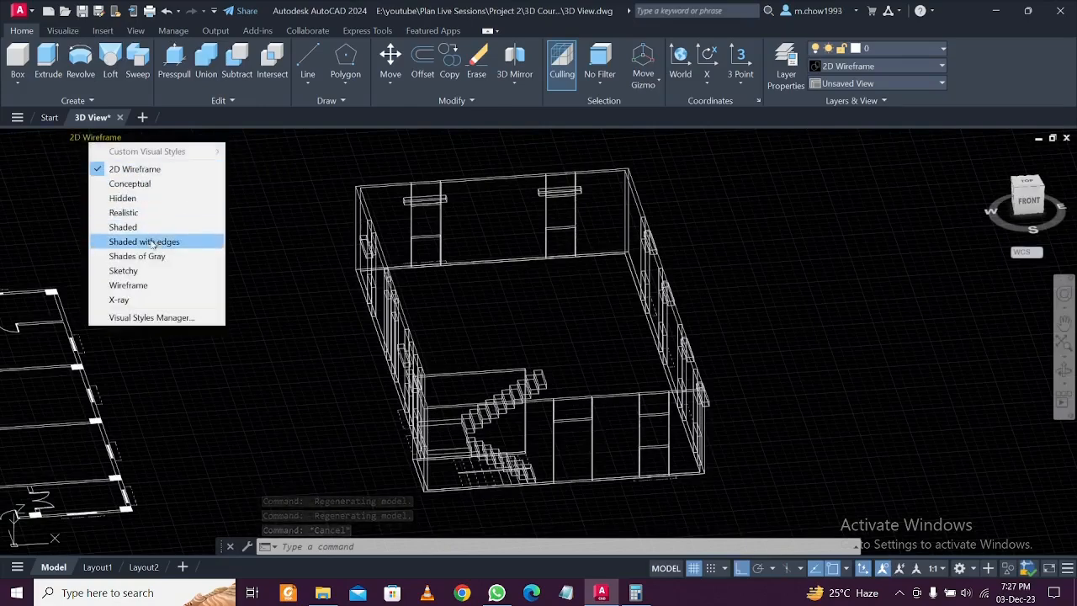
pyautogui.click(124, 213)
pyautogui.keyDown('shift'); pyautogui.moveTo(409, 300); pyautogui.dragTo(698, 392, button='middle'); pyautogui.keyUp('shift')
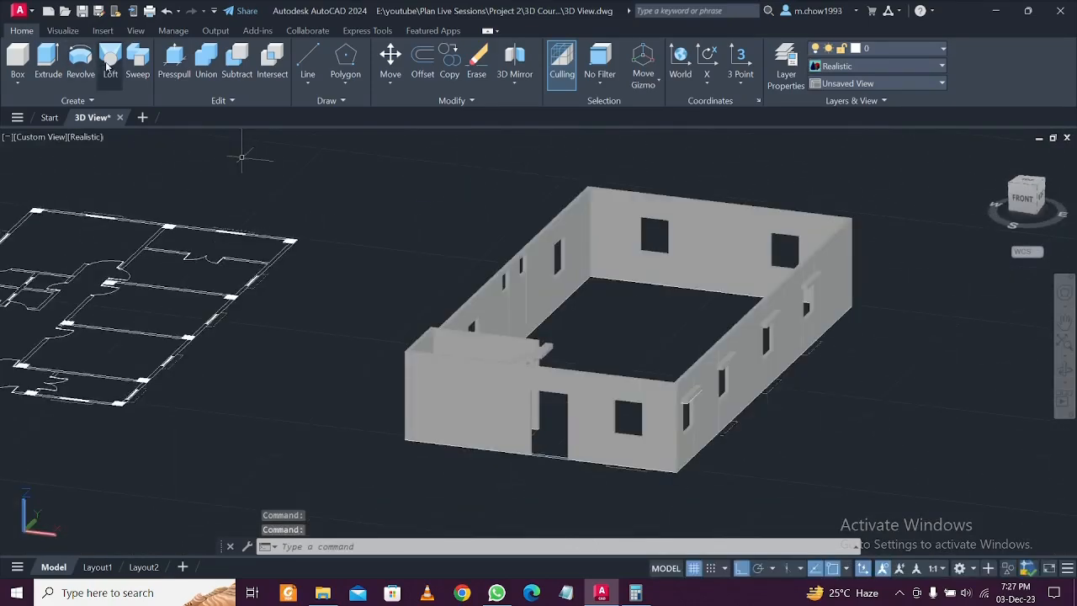
pyautogui.click(80, 138)
pyautogui.click(120, 169)
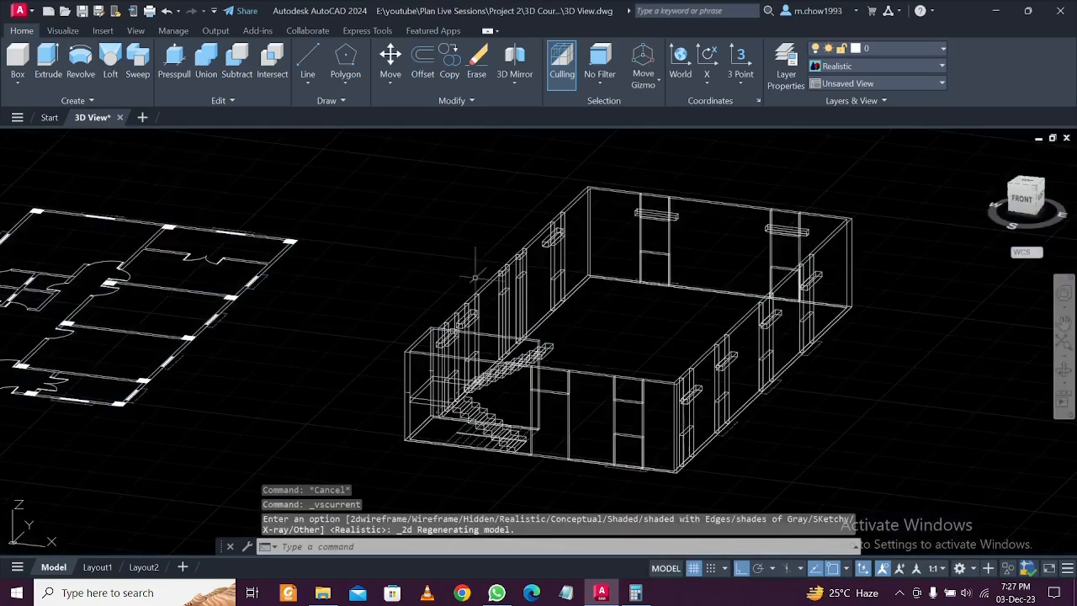
# Switch to the top view and erase the middle floor plan with the interior walls and doors
pyautogui.keyDown('shift'); pyautogui.moveTo(476, 282); pyautogui.dragTo(539, 266, button='middle'); pyautogui.keyUp('shift')
pyautogui.scroll(-3, 501, 321)
pyautogui.keyDown('shift'); pyautogui.moveTo(316, 353); pyautogui.dragTo(288, 411, button='middle'); pyautogui.keyUp('shift')
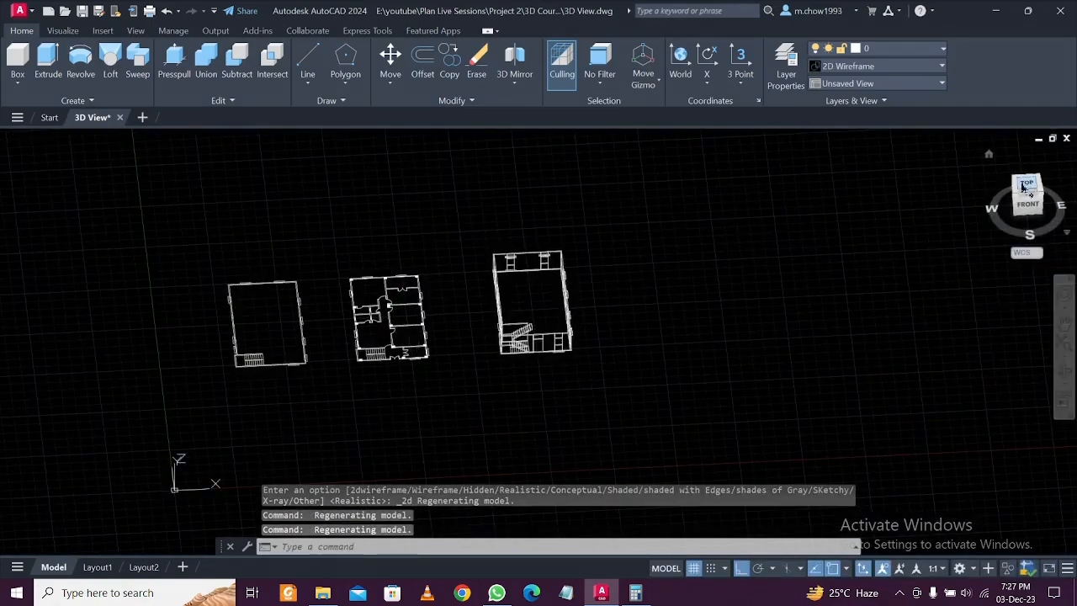
pyautogui.click(1026, 184)
pyautogui.scroll(2, 459, 355)
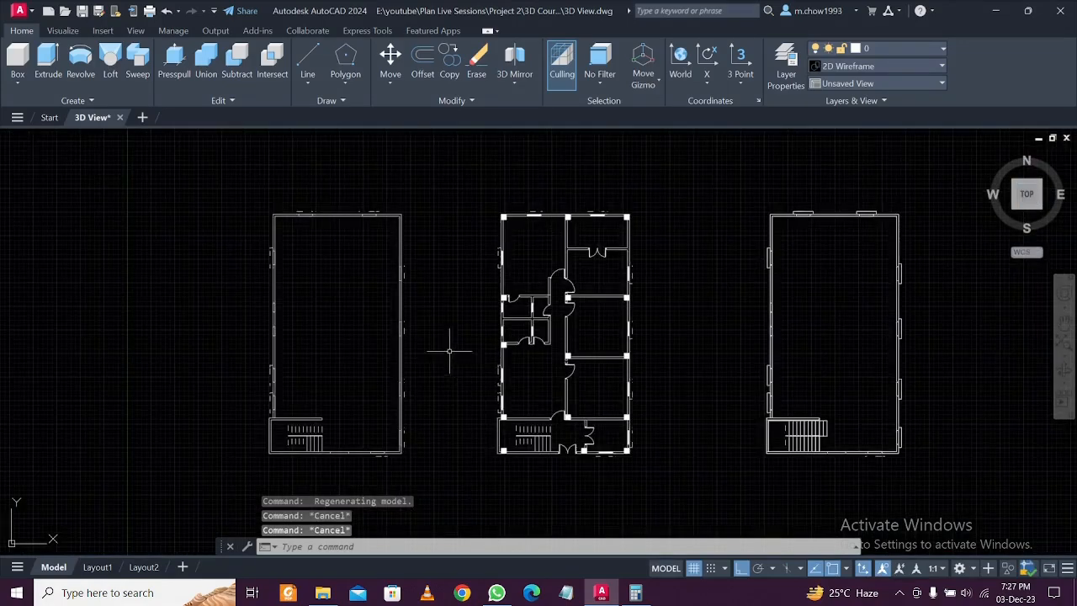
pyautogui.click(205, 167)
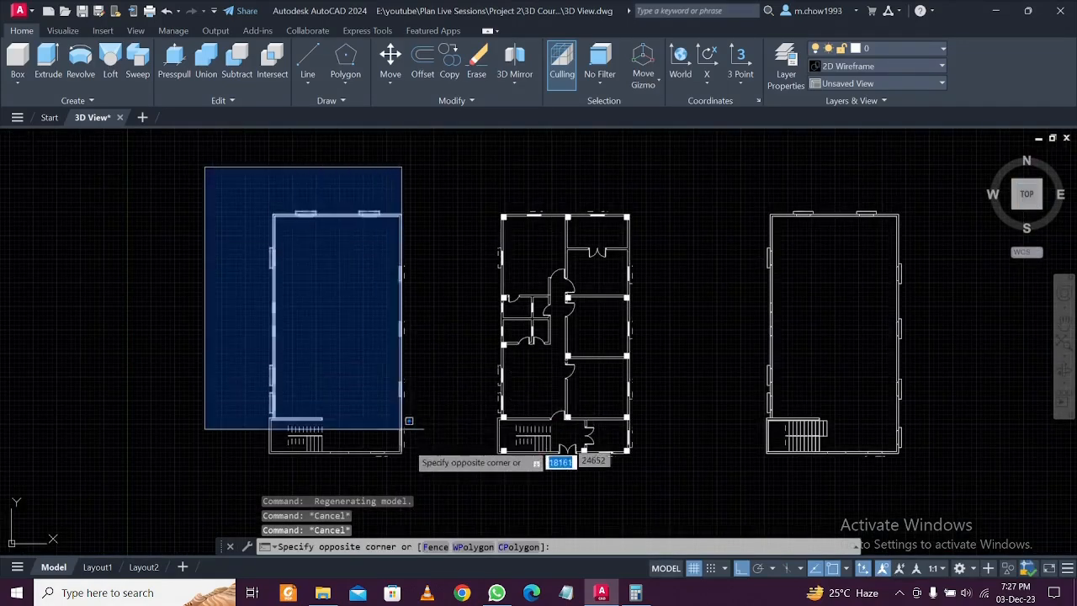
pyautogui.click(461, 503)
pyautogui.press('Escape')
pyautogui.click(469, 192)
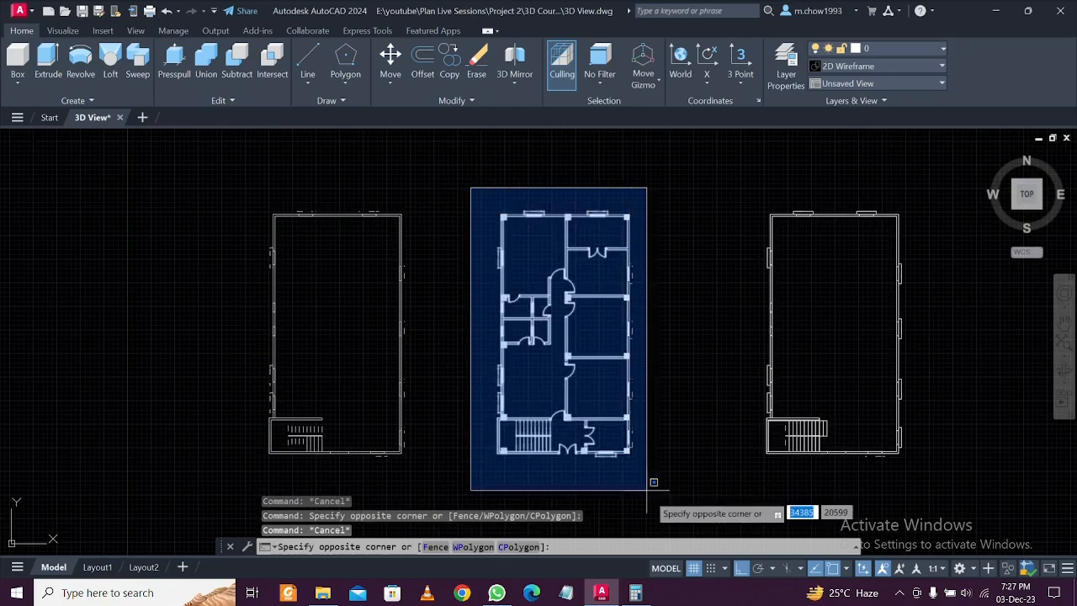
pyautogui.click(649, 499)
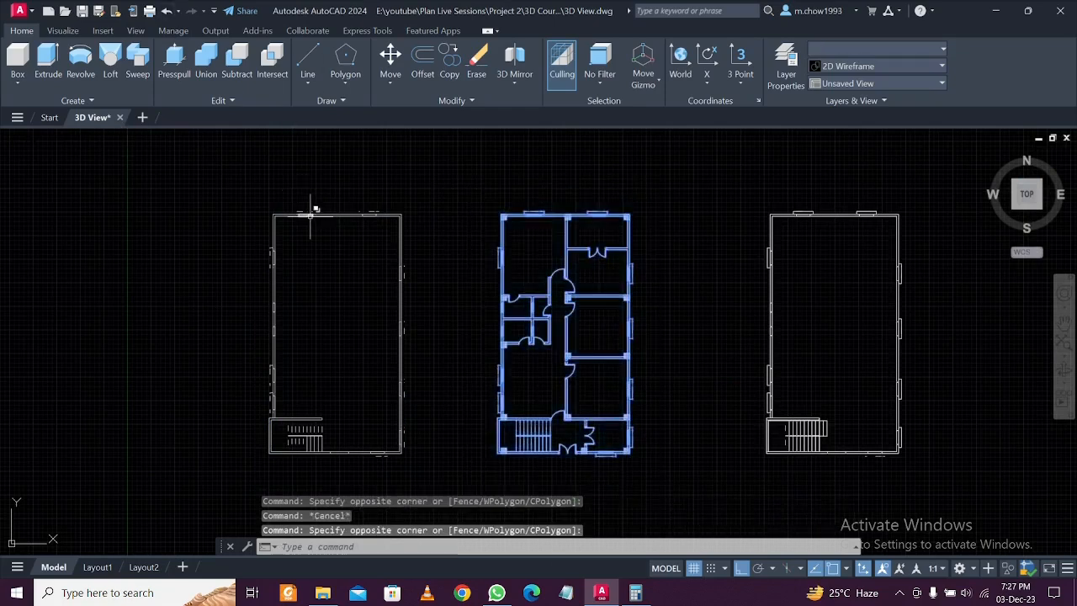
pyautogui.press('Delete')
# Copy the 2D outer-wall plan with its stairs horizontally to the empty area east of the 3D building
pyautogui.scroll(-2, 319, 205)
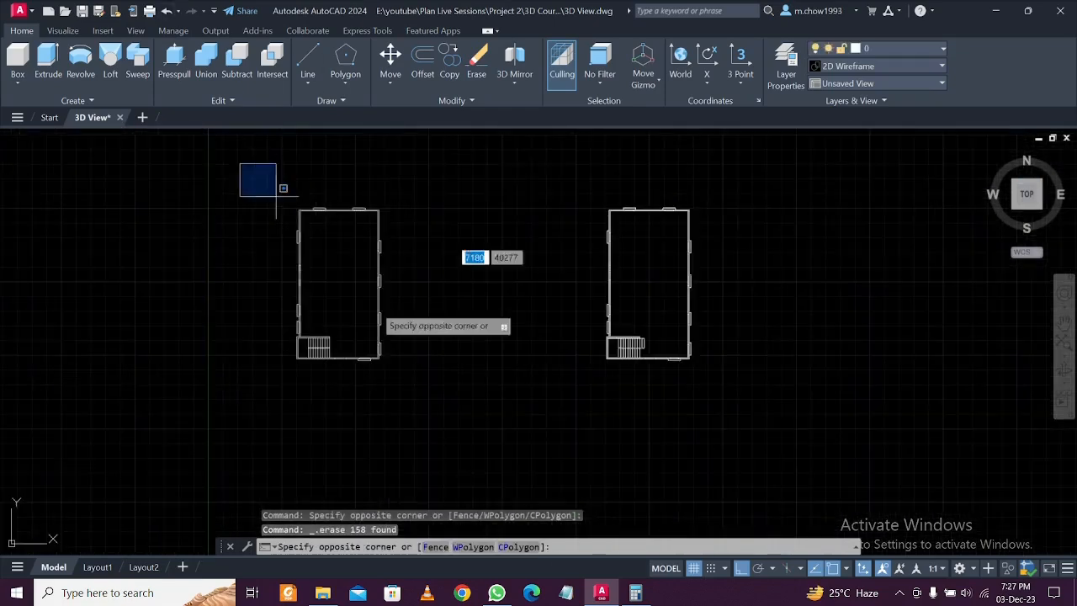
pyautogui.click(444, 423)
pyautogui.write('co')
pyautogui.press('Return')
pyautogui.click(394, 440)
pyautogui.scroll(-2, 395, 440)
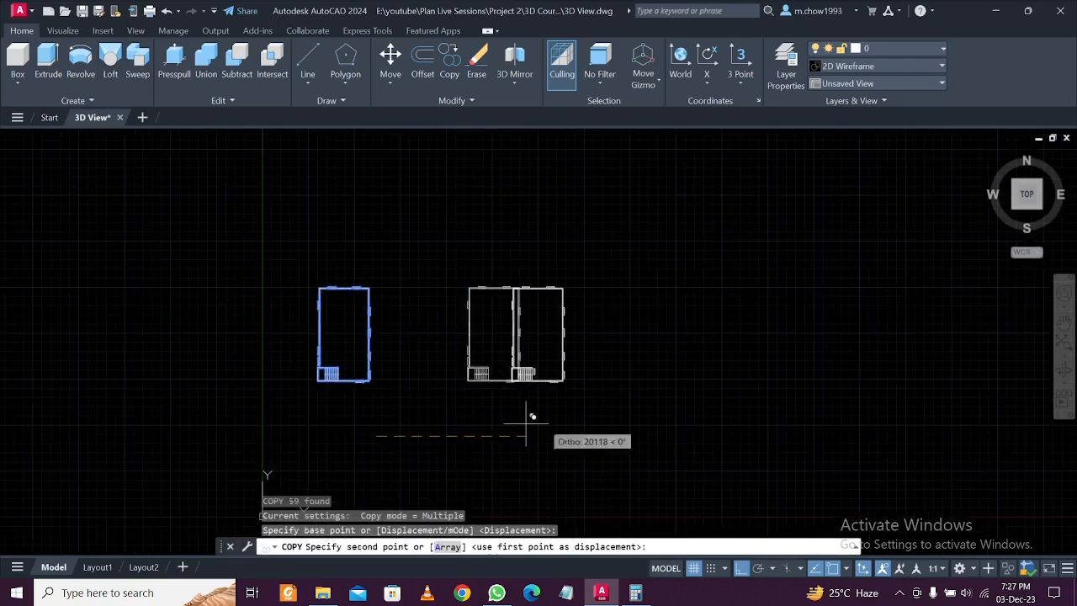
pyautogui.click(832, 394)
pyautogui.press('Escape')
# Start a polyline at the copied plan's northwest outer corner and trace the north and east walls to the southeast corner
pyautogui.moveTo(834, 392); pyautogui.dragTo(676, 413, button='middle')
pyautogui.scroll(2, 711, 401)
pyautogui.scroll(5, 525, 235)
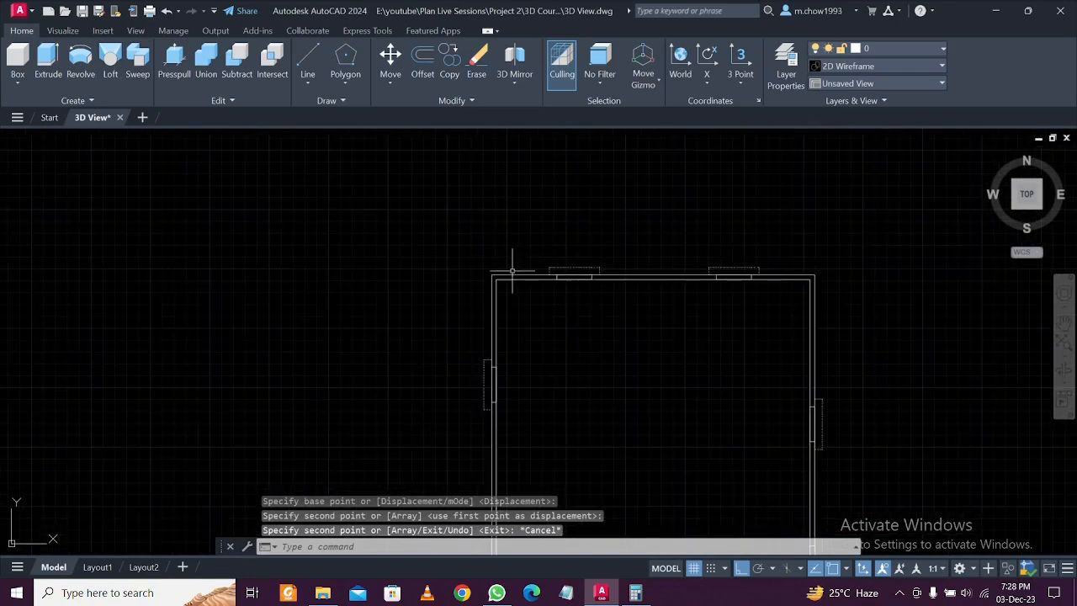
pyautogui.press('Escape')
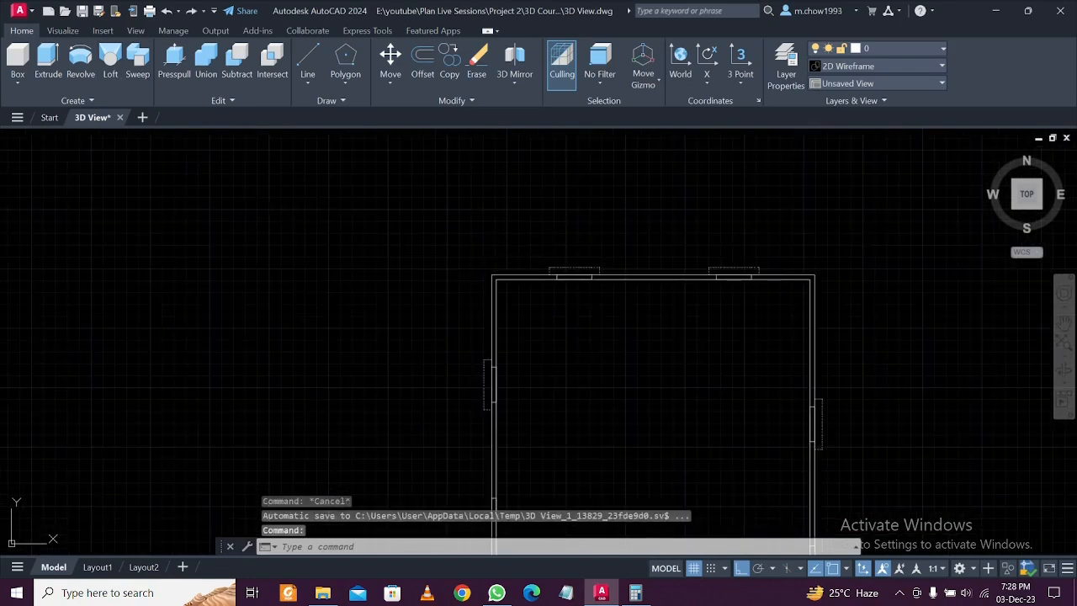
pyautogui.write('pl')
pyautogui.press('Return')
pyautogui.scroll(4, 474, 276)
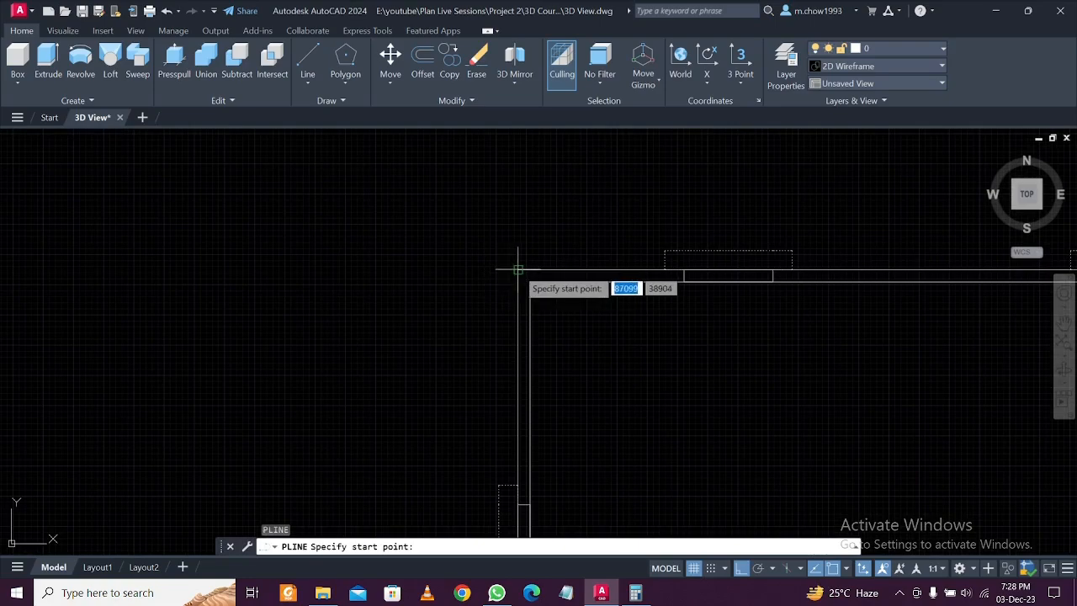
pyautogui.click(519, 270)
pyautogui.scroll(-4, 510, 271)
pyautogui.scroll(4, 945, 293)
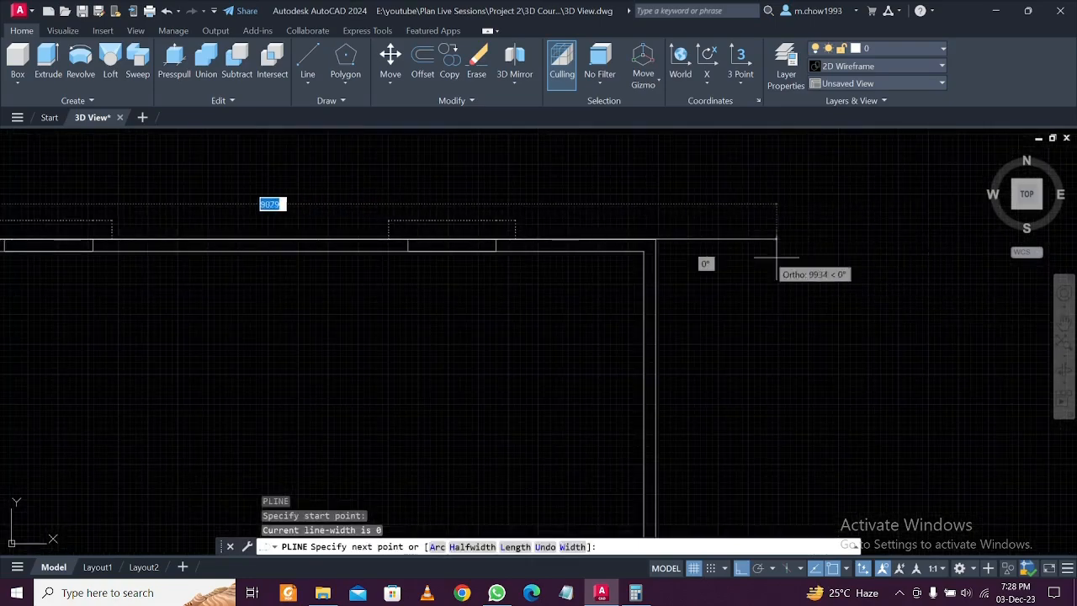
pyautogui.click(663, 240)
pyautogui.scroll(-4, 640, 261)
pyautogui.scroll(4, 658, 478)
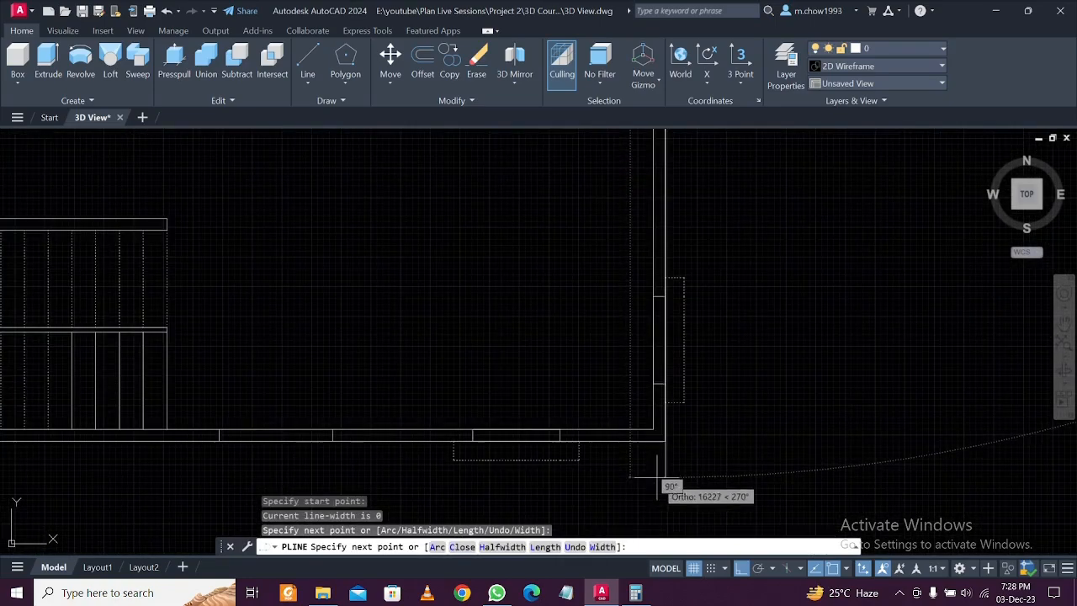
pyautogui.click(665, 441)
pyautogui.scroll(-4, 663, 438)
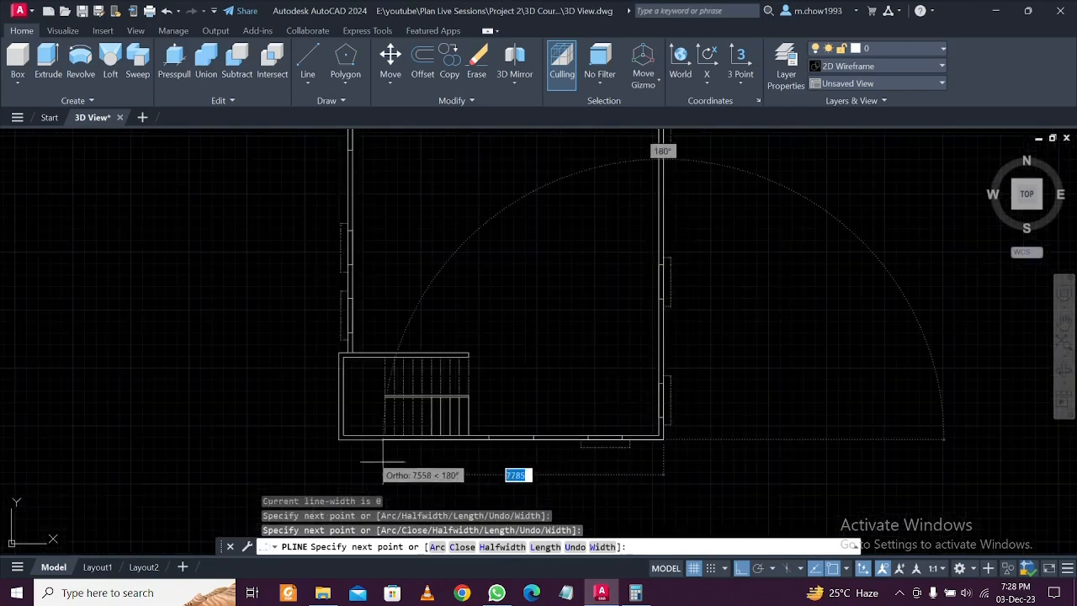
# Continue the polyline along the south wall, around the stair projection and up the west wall back to the starting corner
pyautogui.scroll(4, 354, 462)
pyautogui.click(297, 415)
pyautogui.scroll(-4, 300, 411)
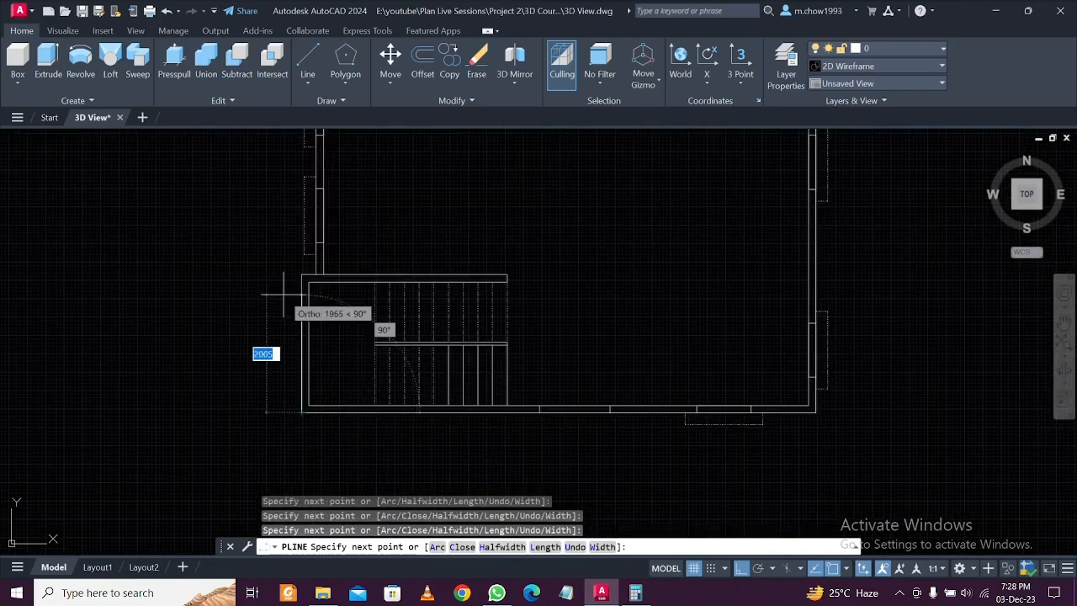
pyautogui.scroll(4, 290, 269)
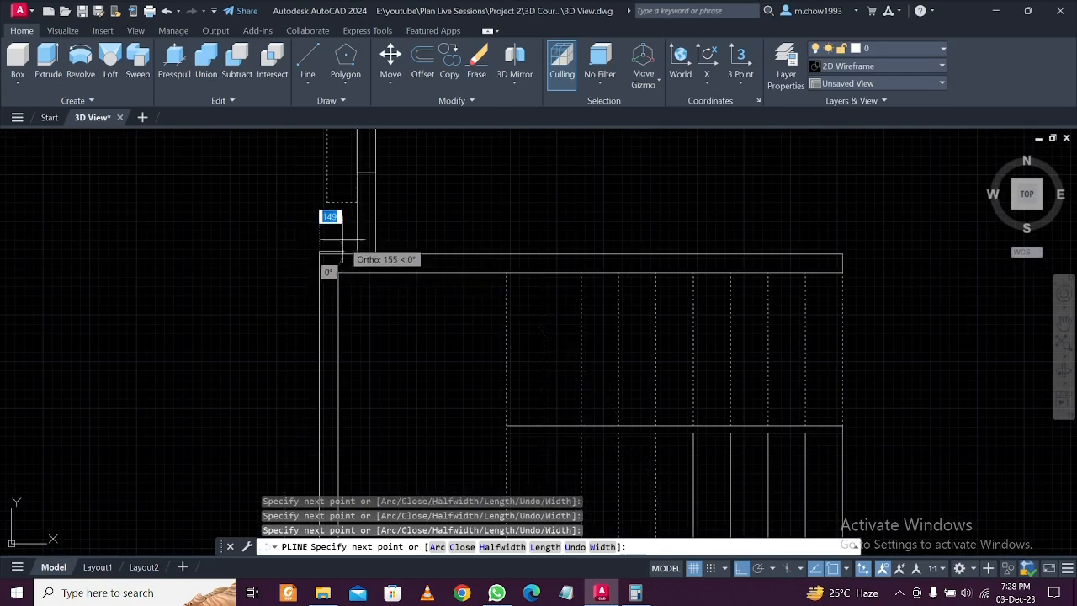
pyautogui.scroll(3, 320, 251)
pyautogui.scroll(-3, 323, 244)
pyautogui.hotkey('ctrl', 'z')
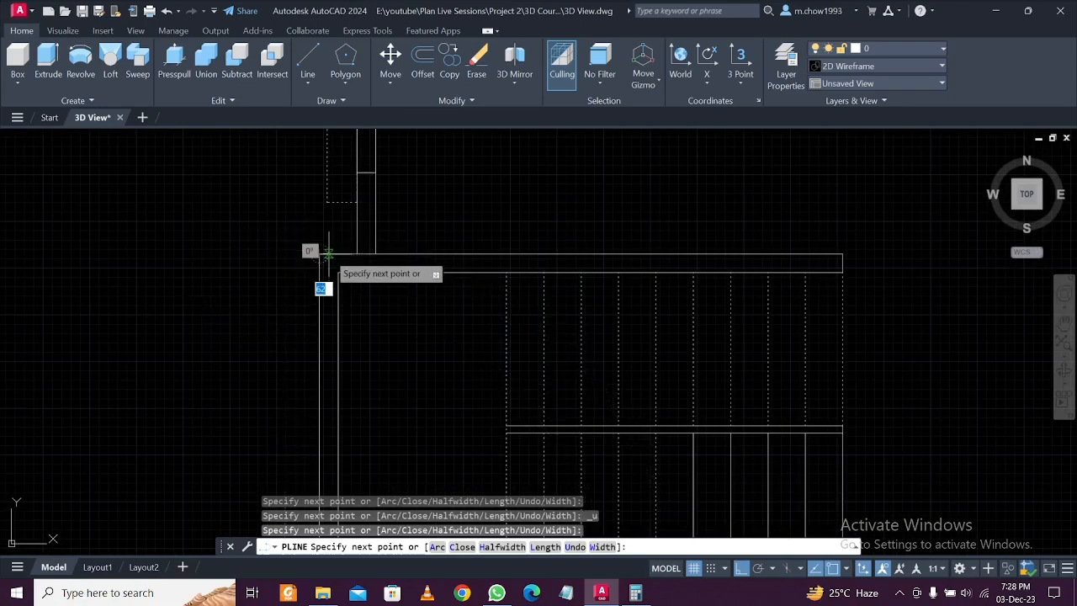
pyautogui.scroll(6, 358, 257)
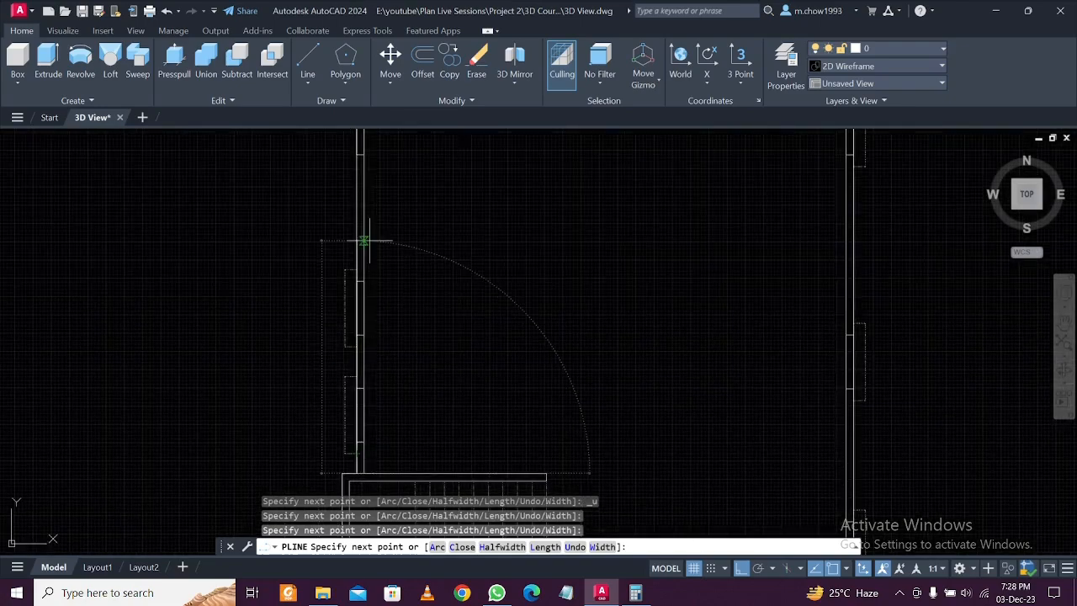
pyautogui.scroll(5, 355, 264)
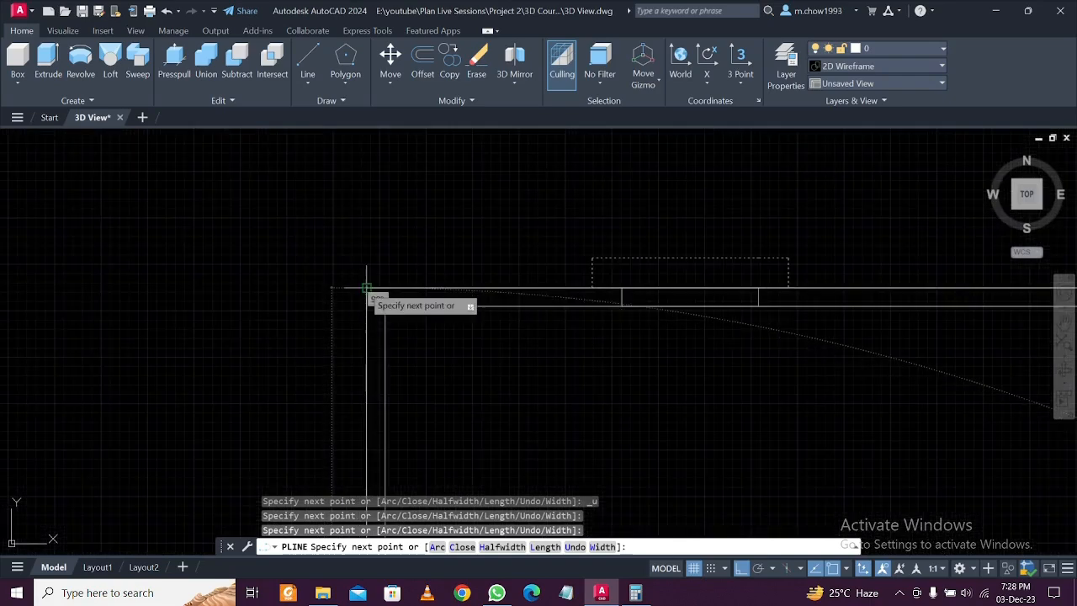
pyautogui.press('Escape')
# Move the traced outline polyline horizontally off the copied plan to the empty area east of it
pyautogui.click(388, 288)
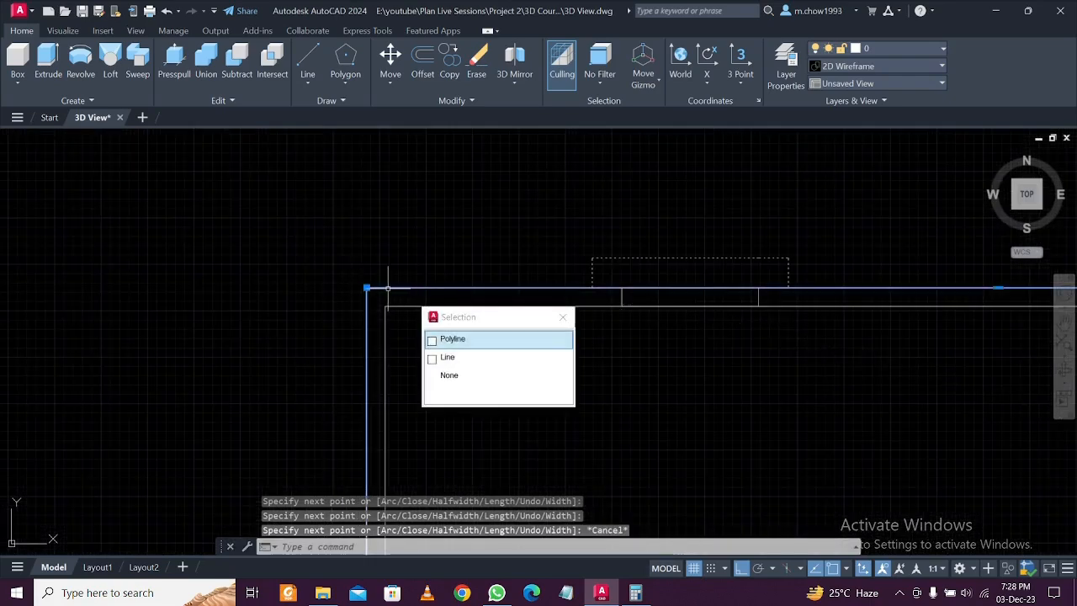
pyautogui.click(452, 340)
pyautogui.write('m')
pyautogui.press('Return')
pyautogui.scroll(-3, 379, 248)
pyautogui.click(307, 257)
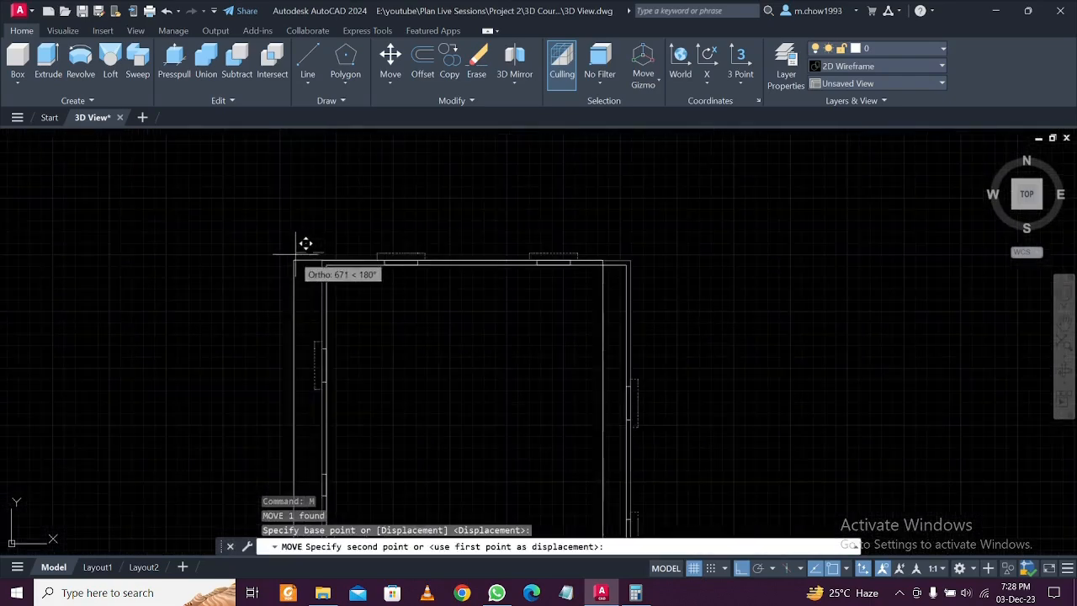
pyautogui.press('Escape')
pyautogui.click(654, 308)
pyautogui.click(523, 245)
pyautogui.scroll(-3, 523, 246)
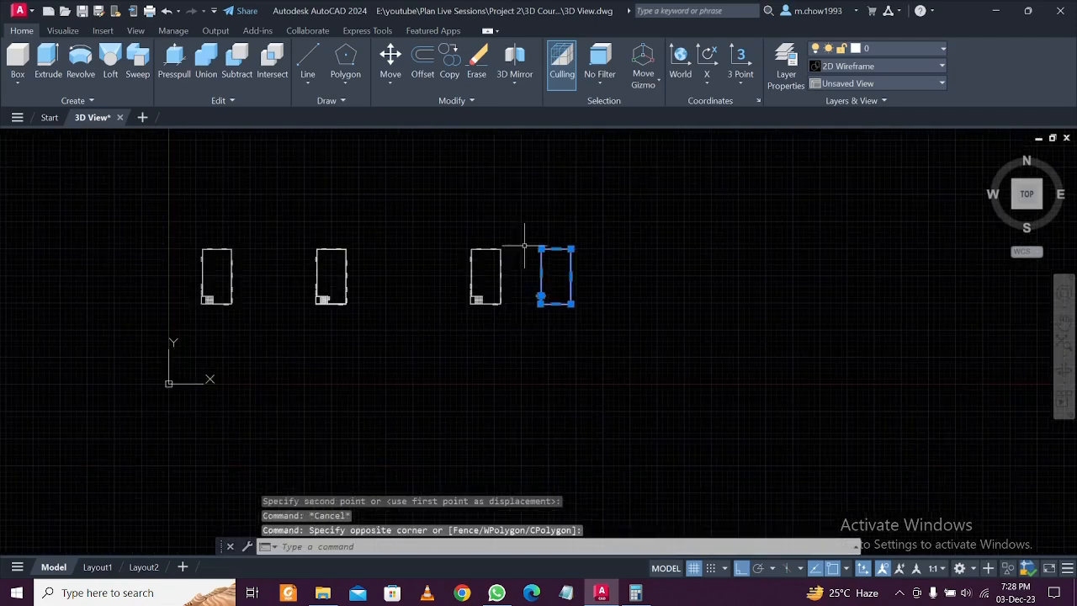
pyautogui.scroll(2, 524, 246)
pyautogui.press('Escape')
# Erase the copied 2D wall plan with its stairs, keeping the traced outline
pyautogui.click(392, 215)
pyautogui.click(498, 407)
pyautogui.press('Delete')
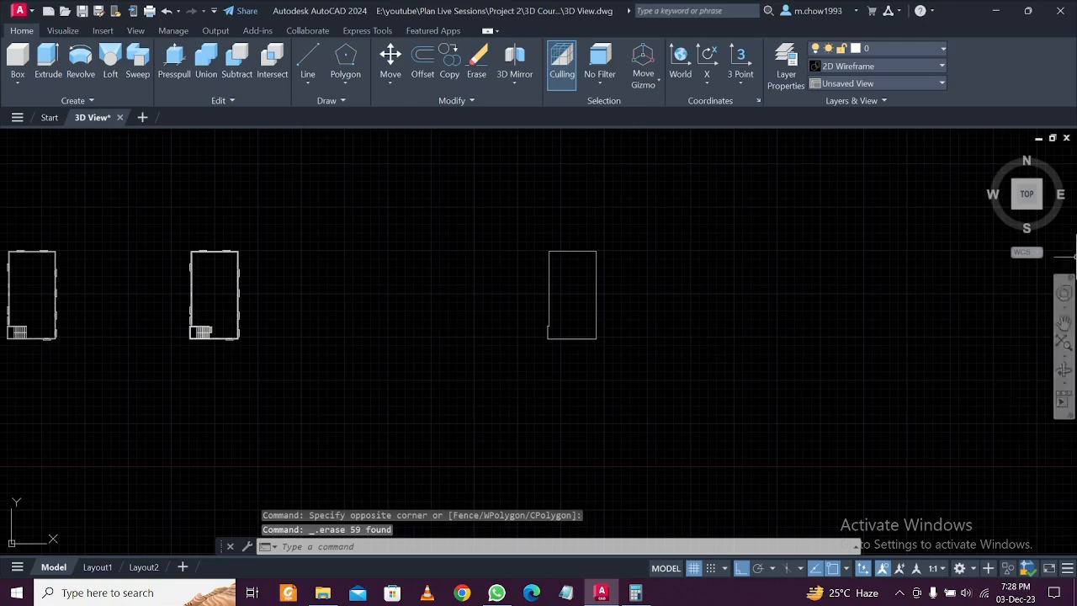
# Switch to the SW Isometric view and move the outline west along the X axis, closer to the 3D building
pyautogui.click(28, 140)
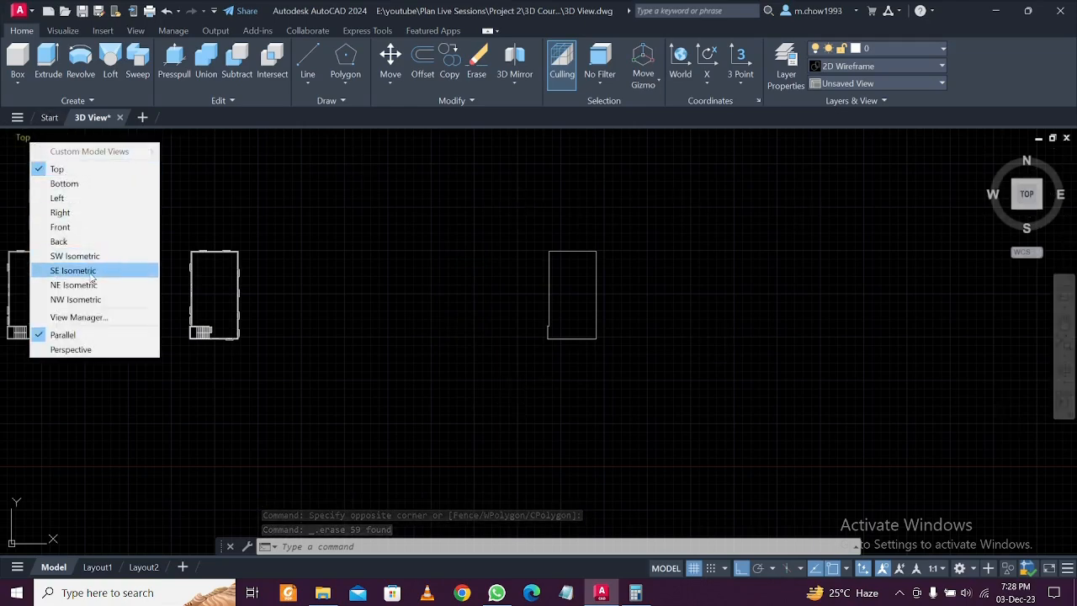
pyautogui.click(67, 255)
pyautogui.moveTo(834, 335); pyautogui.dragTo(710, 392, button='middle')
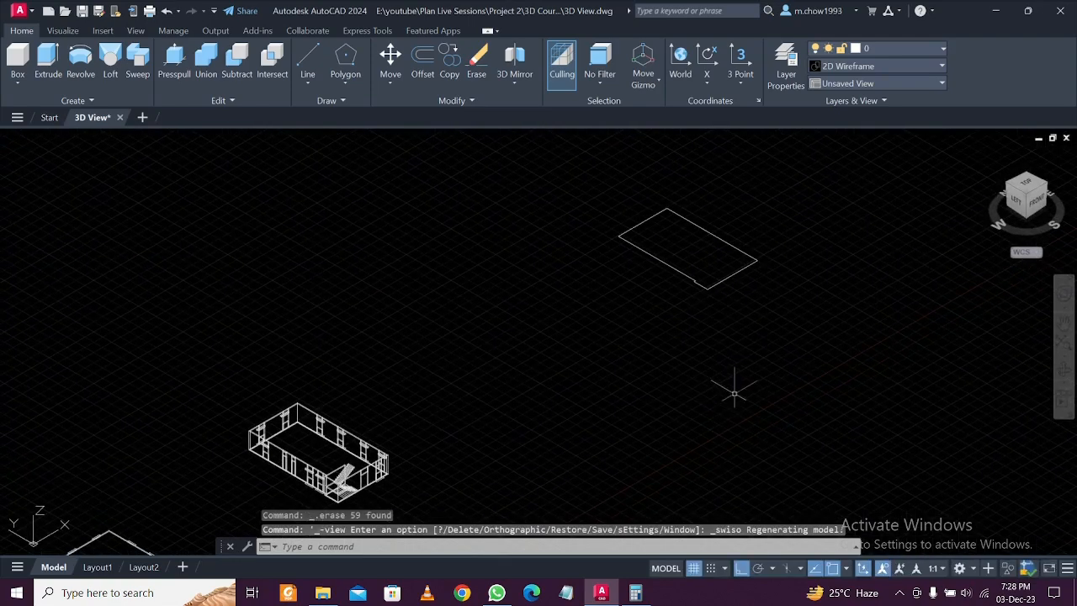
pyautogui.click(638, 288)
pyautogui.click(668, 333)
pyautogui.write('m')
pyautogui.press('Return')
pyautogui.click(716, 353)
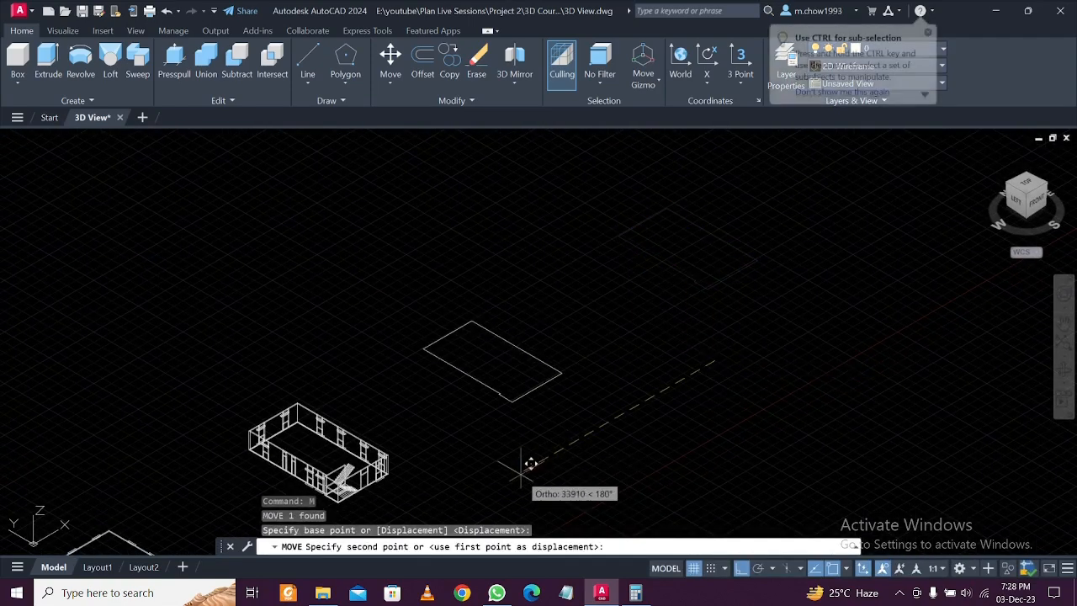
pyautogui.click(533, 462)
pyautogui.press('Escape')
# Extrude the closed outline polyline in Solid mode to a height of 450
pyautogui.moveTo(493, 457); pyautogui.dragTo(514, 394, button='middle')
pyautogui.scroll(4, 533, 376)
pyautogui.click(493, 243)
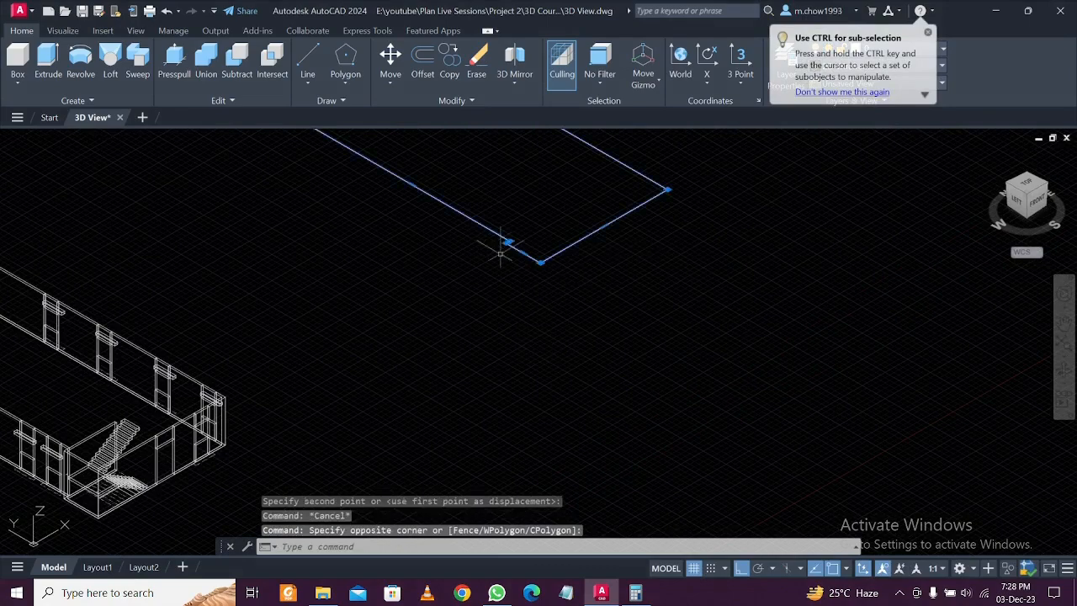
pyautogui.scroll(-2, 597, 401)
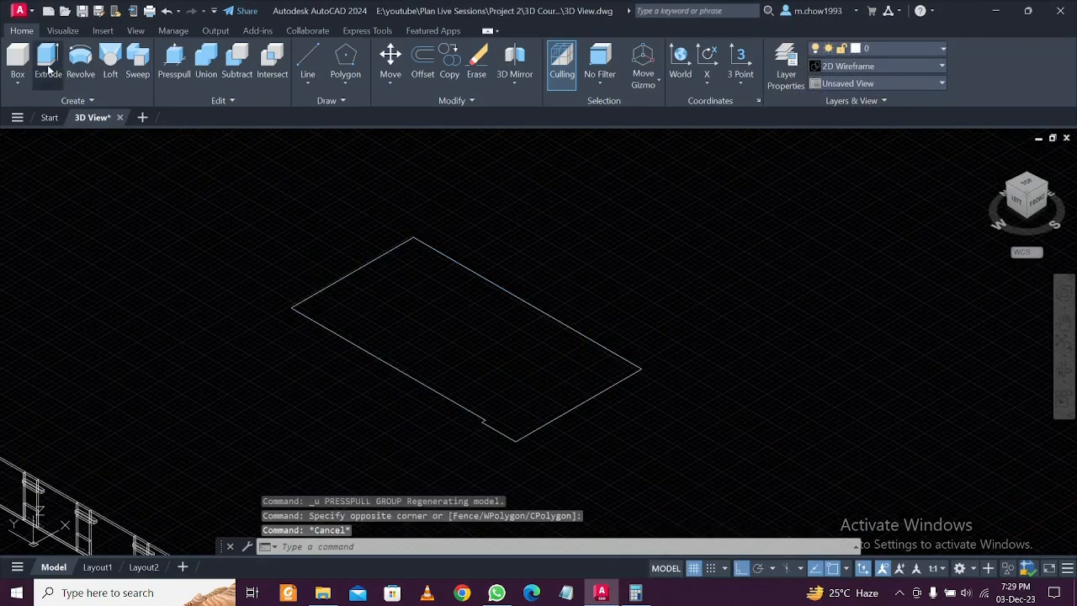
pyautogui.click(49, 71)
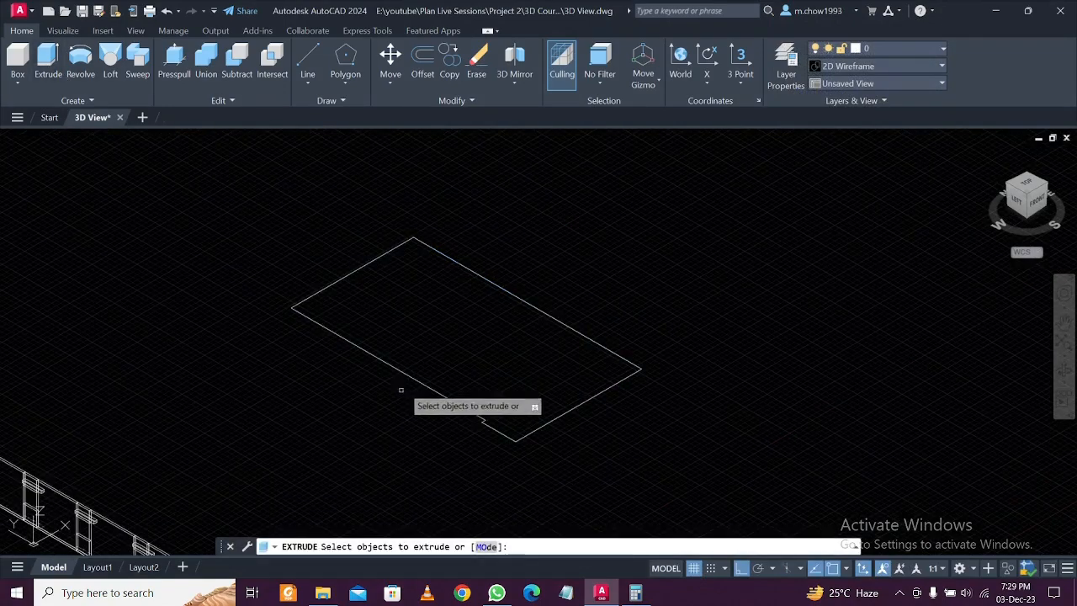
pyautogui.click(401, 374)
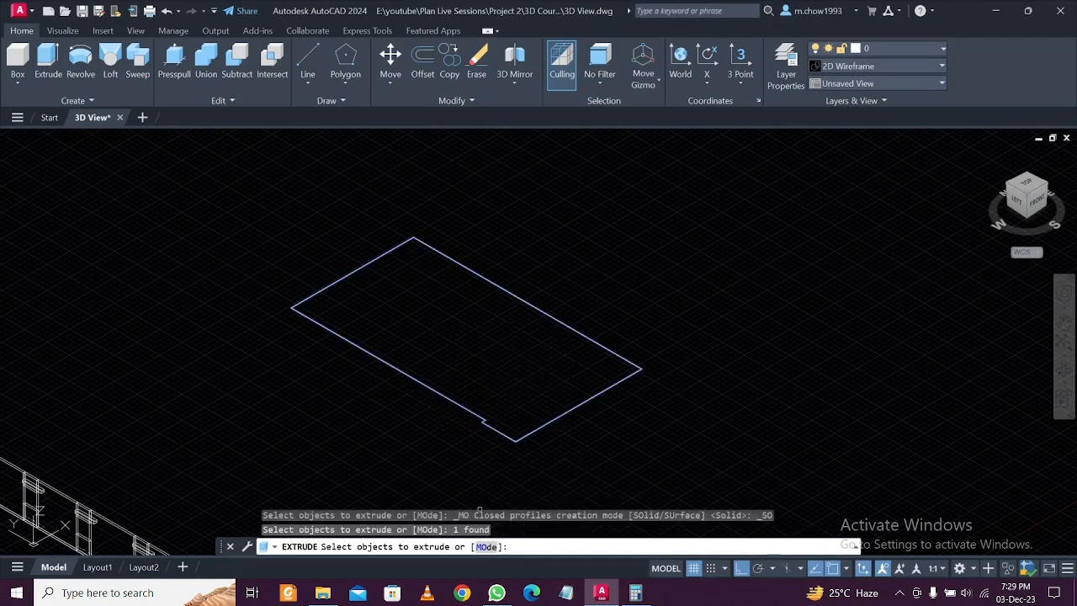
pyautogui.click(487, 547)
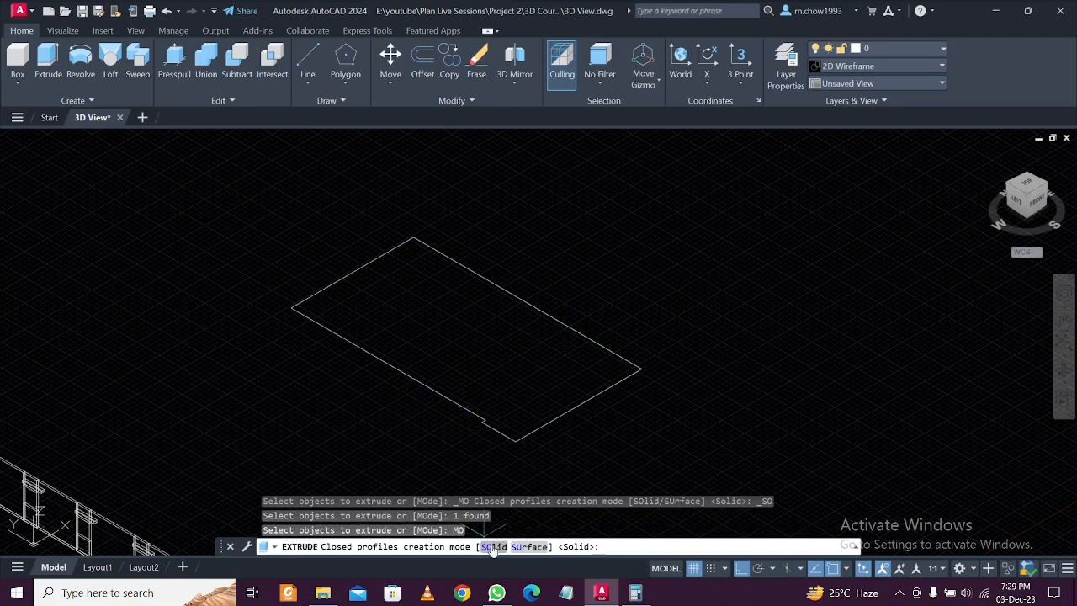
pyautogui.click(502, 548)
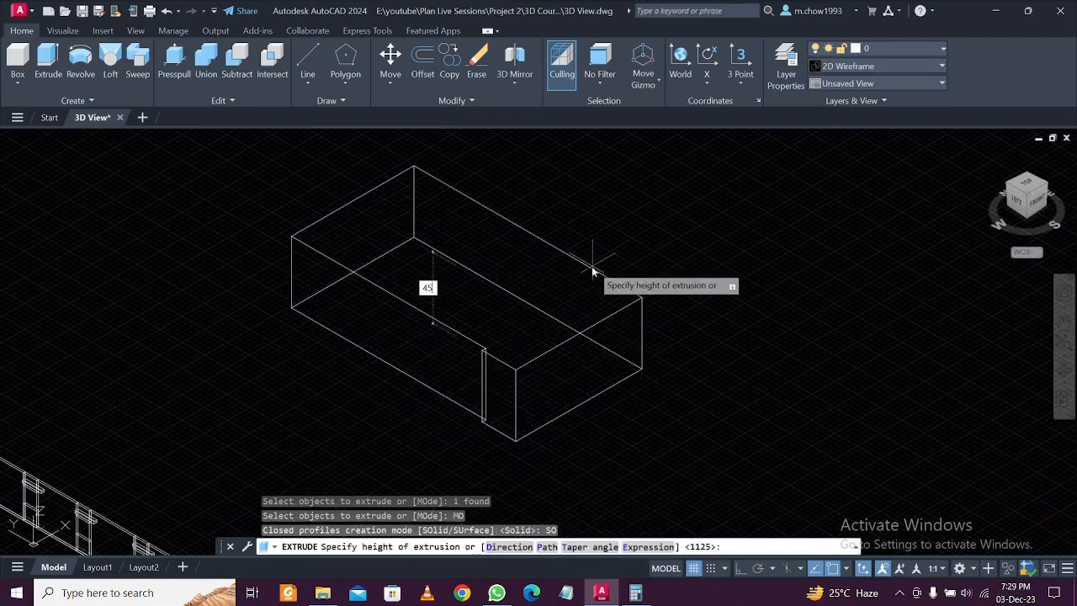
pyautogui.press('Return')
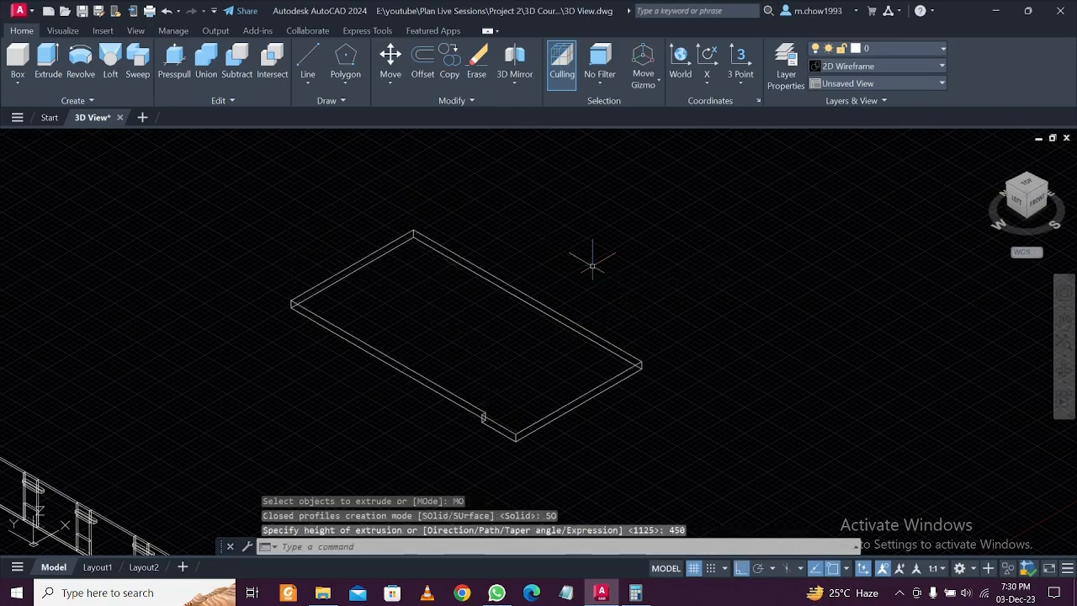
pyautogui.press('Escape')
pyautogui.click(554, 400)
pyautogui.press('Escape')
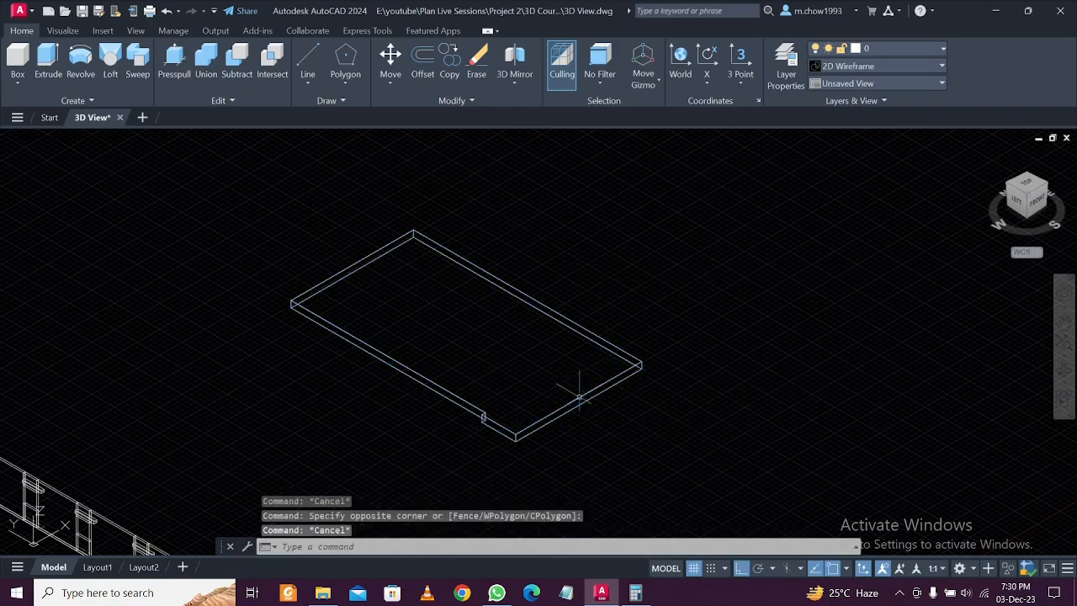
pyautogui.scroll(-1, 544, 382)
pyautogui.click(584, 453)
pyautogui.click(531, 391)
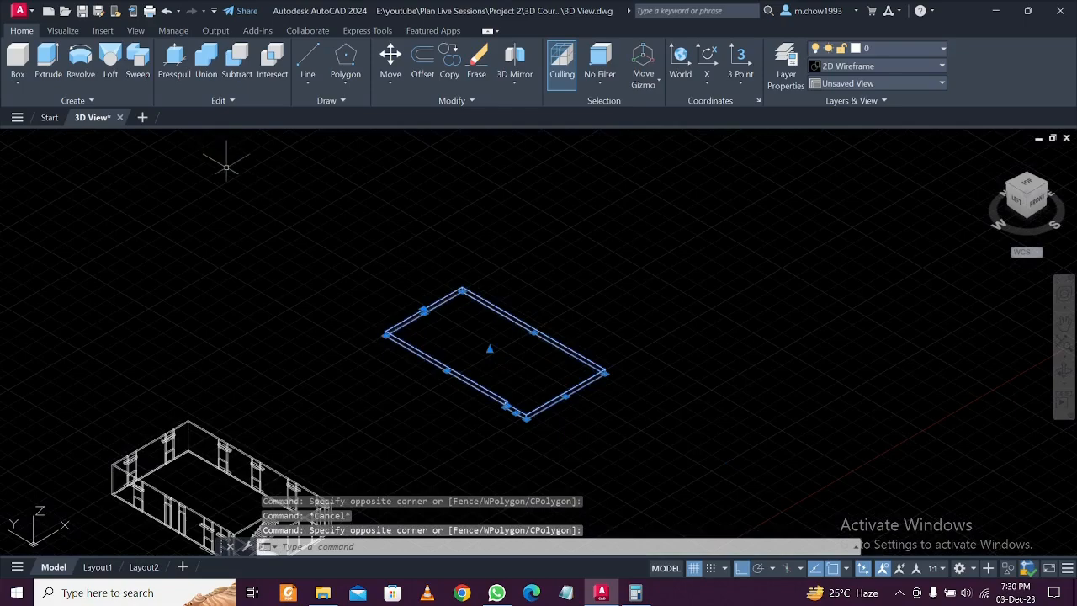
pyautogui.scroll(-1, 247, 218)
pyautogui.scroll(1, 247, 218)
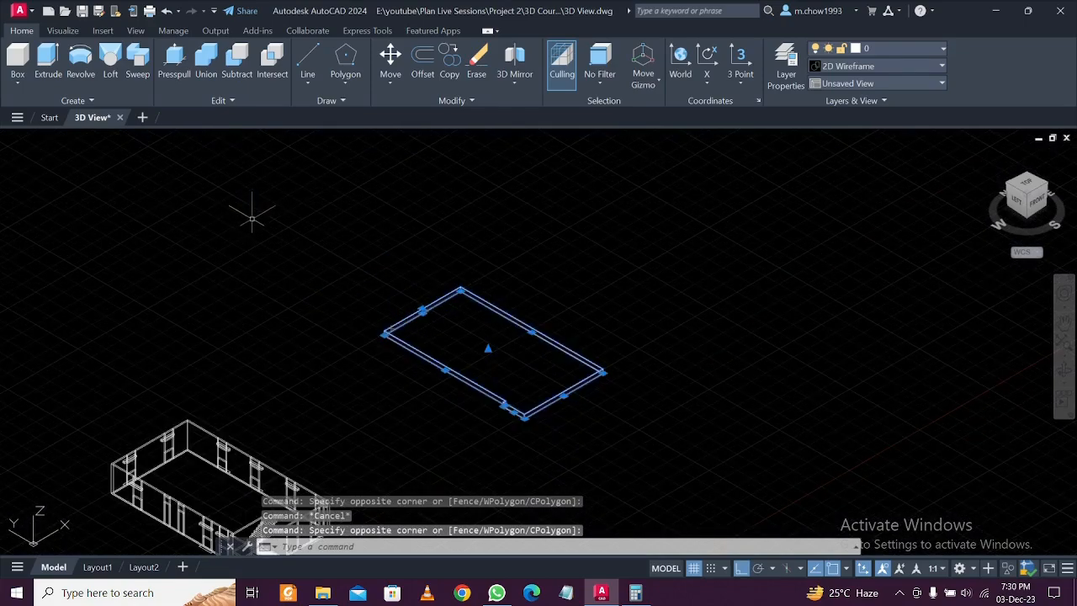
pyautogui.write('o')
pyautogui.press('Escape')
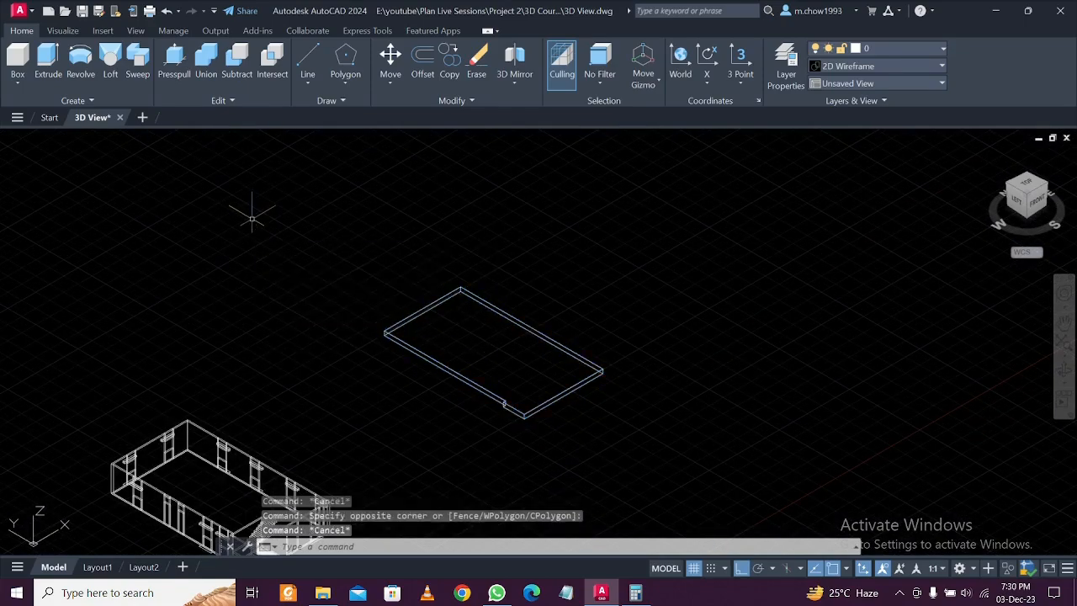
pyautogui.click(645, 456)
pyautogui.click(430, 331)
pyautogui.press('Return')
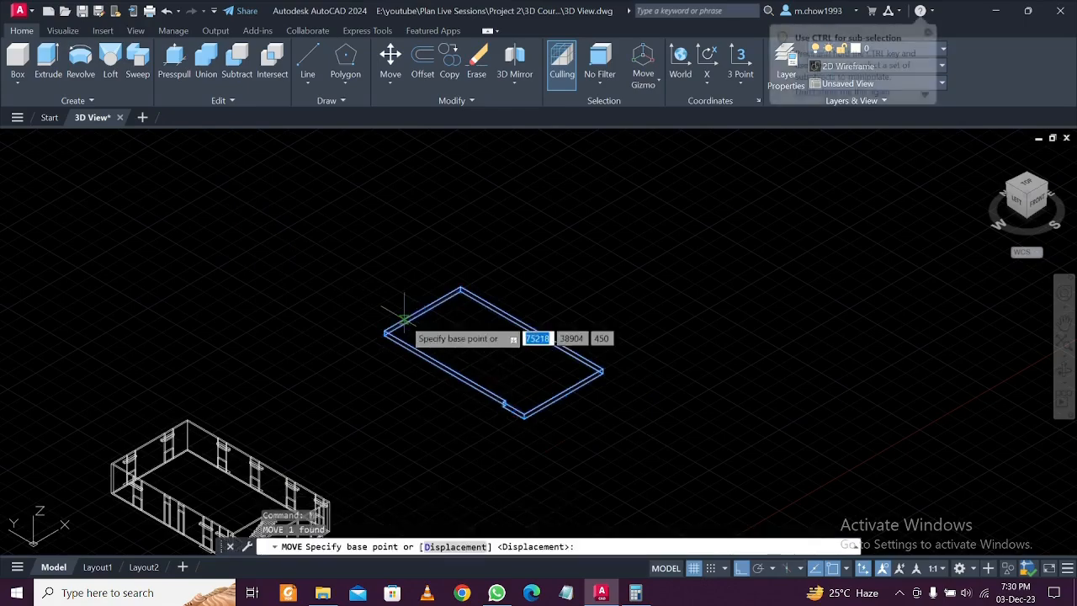
pyautogui.scroll(3, 517, 444)
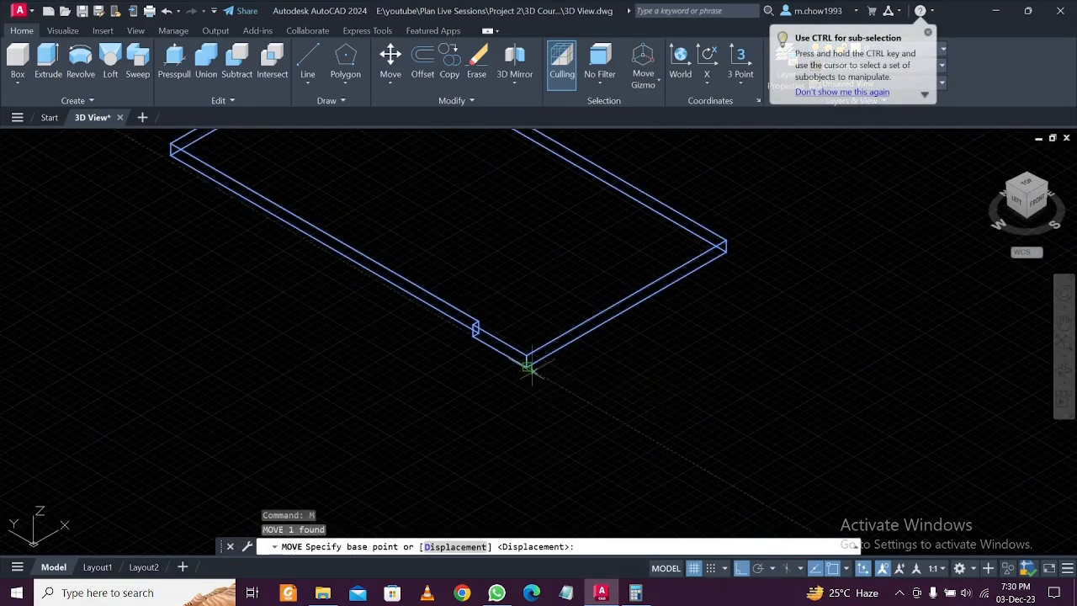
pyautogui.press('Escape')
pyautogui.click(559, 300)
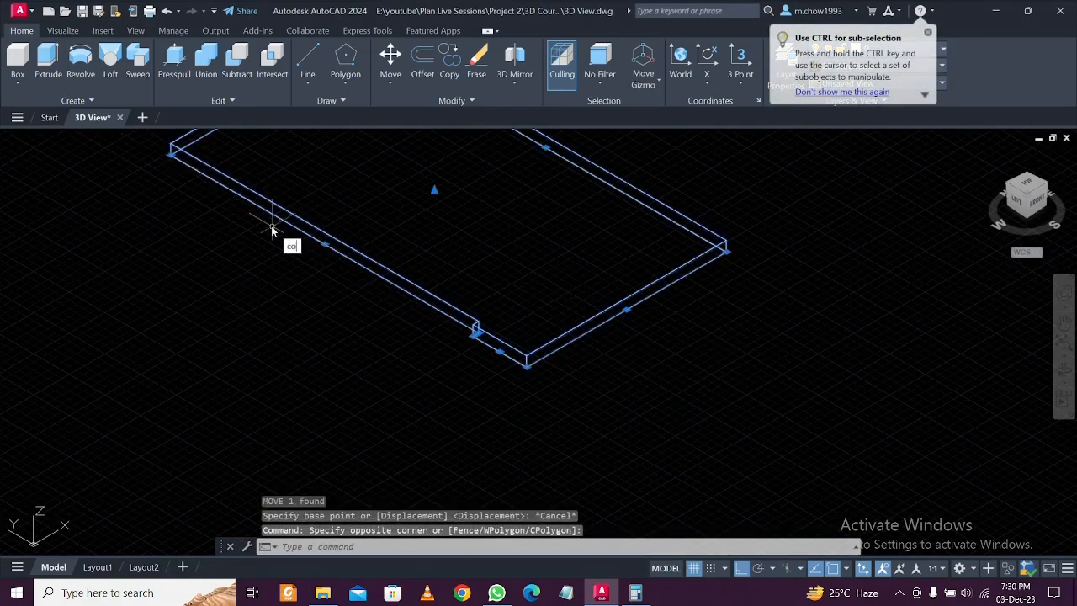
pyautogui.press('Return')
pyautogui.scroll(2, 553, 413)
pyautogui.click(510, 335)
pyautogui.scroll(-5, 515, 337)
pyautogui.scroll(2, 415, 382)
pyautogui.press('Escape')
# Copy the 450-high solid base beneath the building, from its upper near corner to the bottom outer corner of the walls by the stairs
pyautogui.moveTo(731, 288); pyautogui.dragTo(483, 495, button='middle')
pyautogui.scroll(3, 526, 420)
pyautogui.click(531, 423)
pyautogui.click(411, 359)
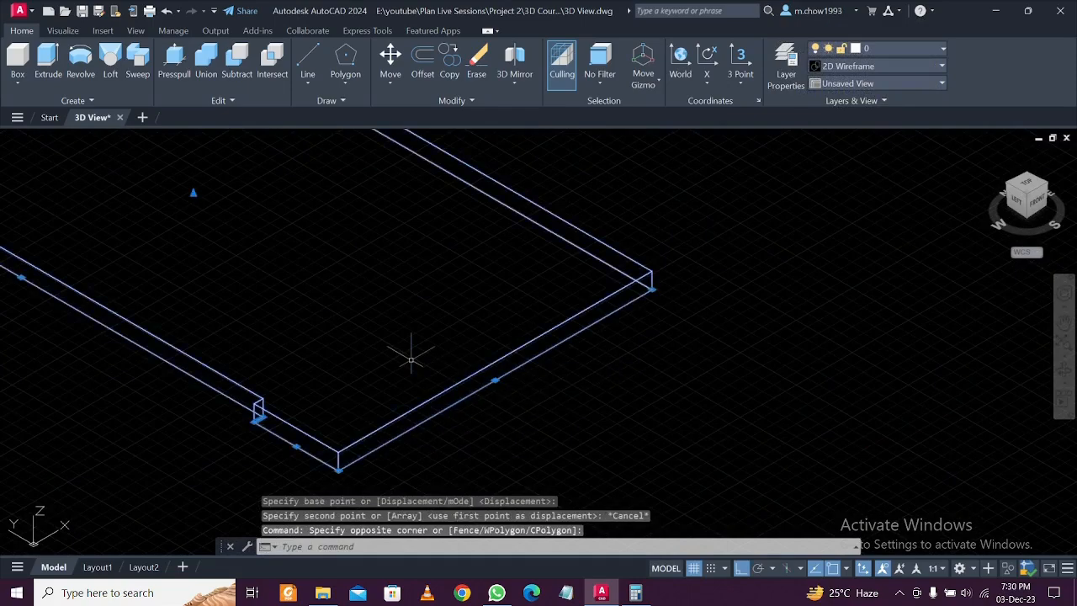
pyautogui.press('Return')
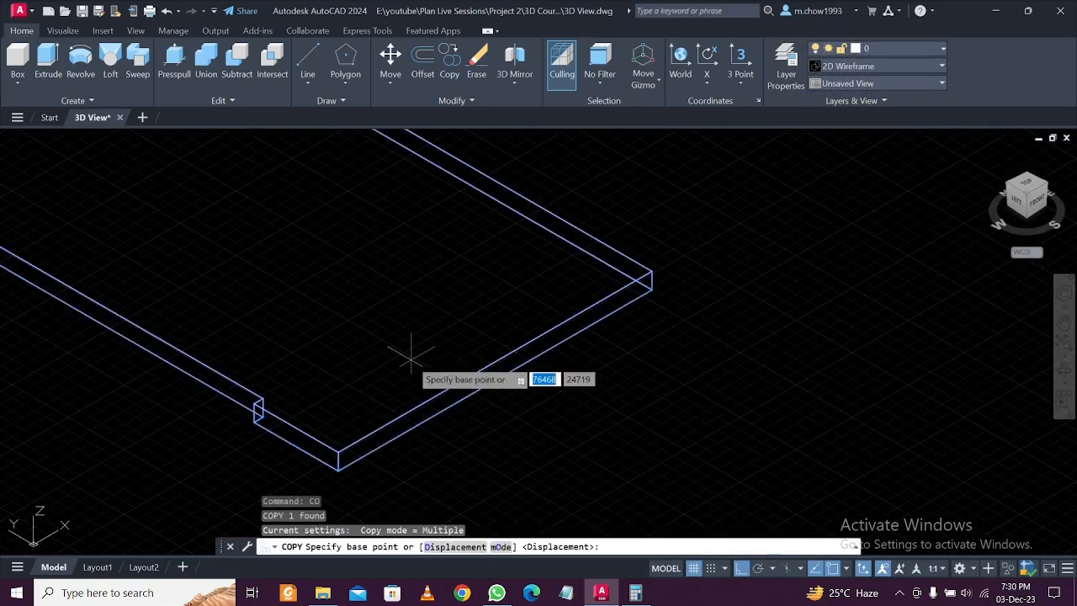
pyautogui.click(338, 453)
pyautogui.scroll(-4, 336, 429)
pyautogui.moveTo(747, 317); pyautogui.dragTo(223, 451, button='middle')
pyautogui.scroll(4, 404, 240)
pyautogui.scroll(2, 650, 253)
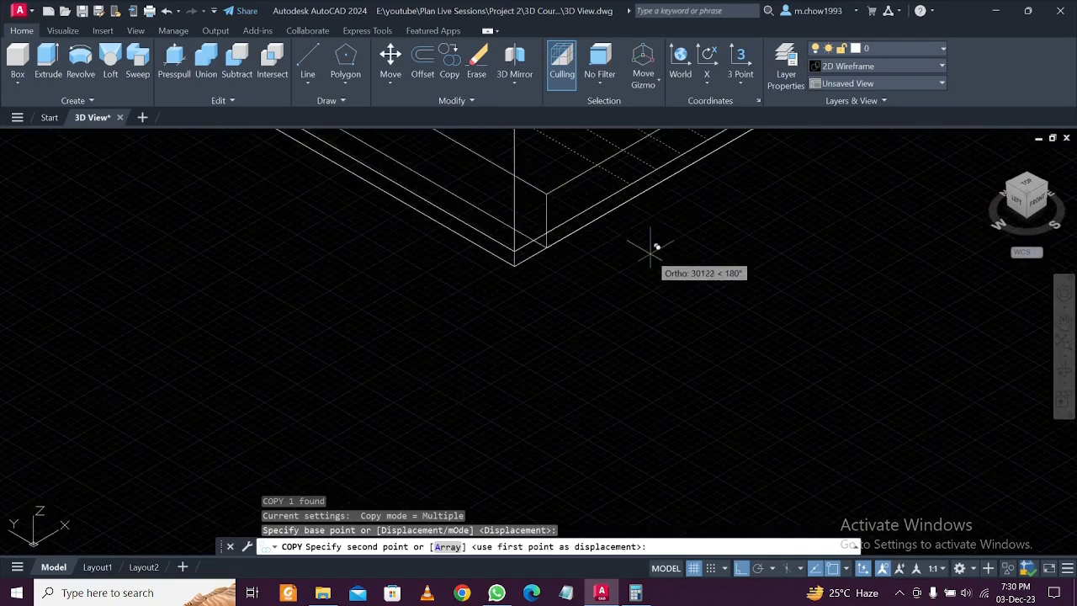
pyautogui.click(502, 252)
pyautogui.press('Escape')
pyautogui.scroll(-5, 445, 329)
pyautogui.scroll(-4, 570, 373)
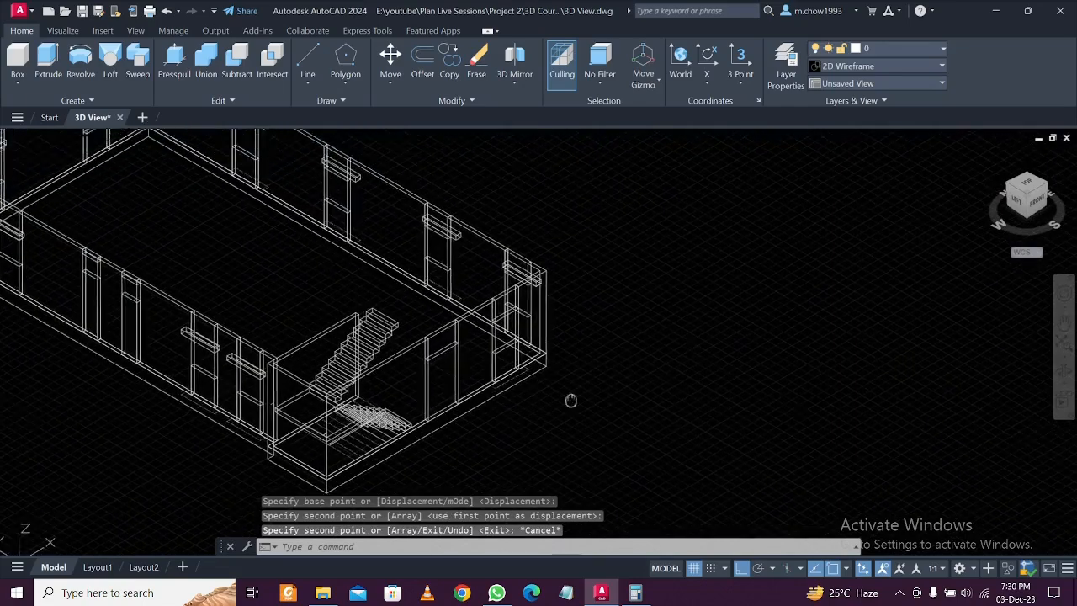
pyautogui.moveTo(550, 379); pyautogui.dragTo(540, 449, button='middle')
pyautogui.moveTo(803, 231); pyautogui.dragTo(658, 370, button='middle')
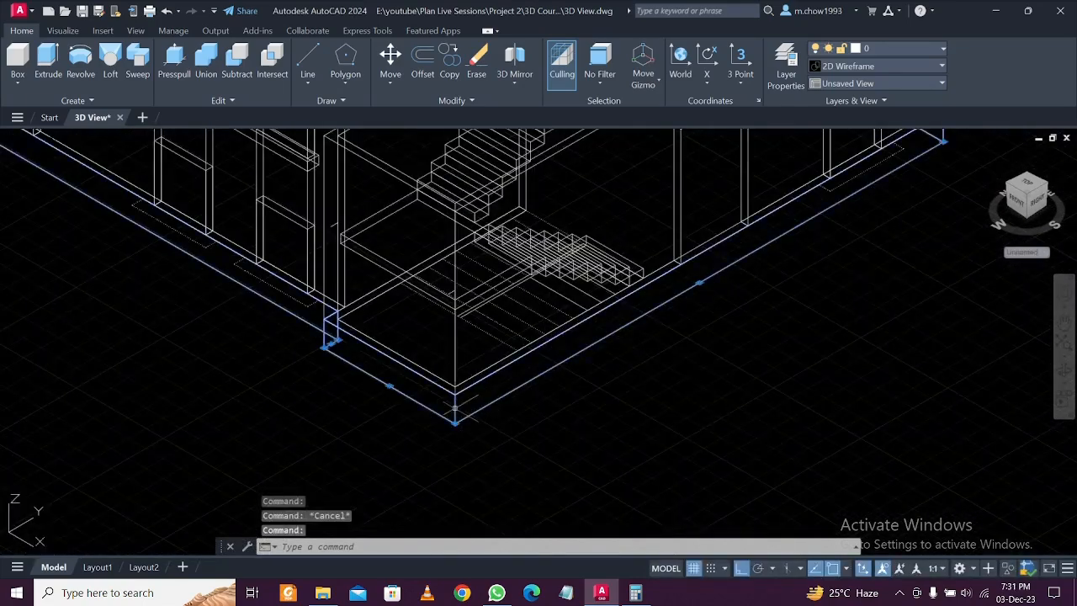
pyautogui.press('Escape')
# Trace the outer wall outline of the 2D plan with a polyline, corner by corner, back to its starting point
pyautogui.scroll(-6, 450, 389)
pyautogui.scroll(3, 172, 471)
pyautogui.moveTo(255, 384); pyautogui.dragTo(154, 384, button='middle')
pyautogui.write('pl')
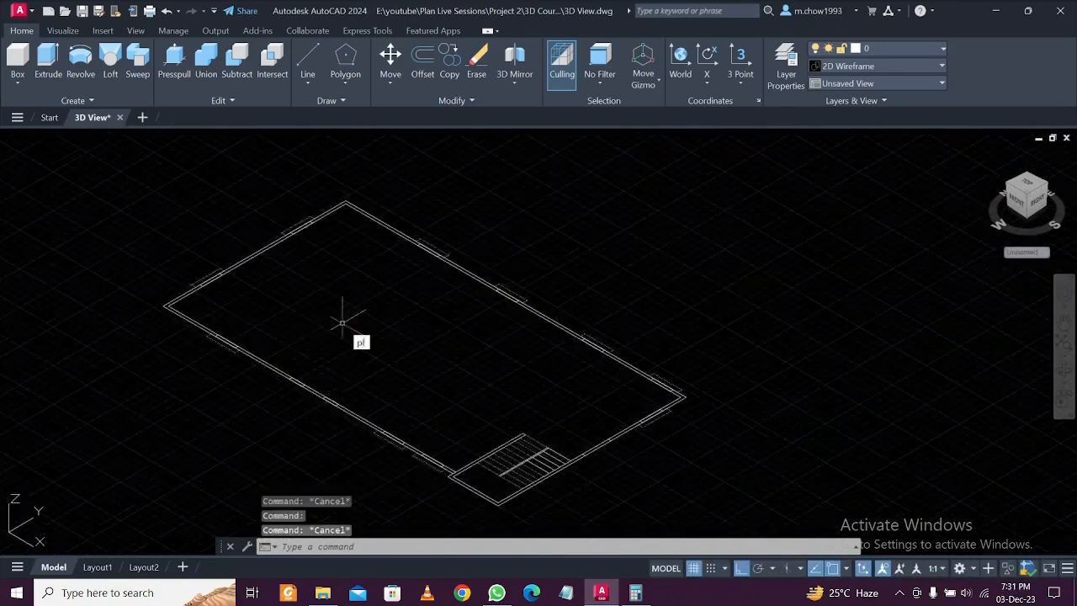
pyautogui.press('Return')
pyautogui.scroll(3, 143, 256)
pyautogui.click(224, 463)
pyautogui.scroll(-2, 224, 463)
pyautogui.click(491, 348)
pyautogui.moveTo(746, 432); pyautogui.dragTo(357, 216, button='middle')
pyautogui.scroll(2, 516, 368)
pyautogui.click(538, 363)
pyautogui.moveTo(420, 395); pyautogui.dragTo(715, 219, button='middle')
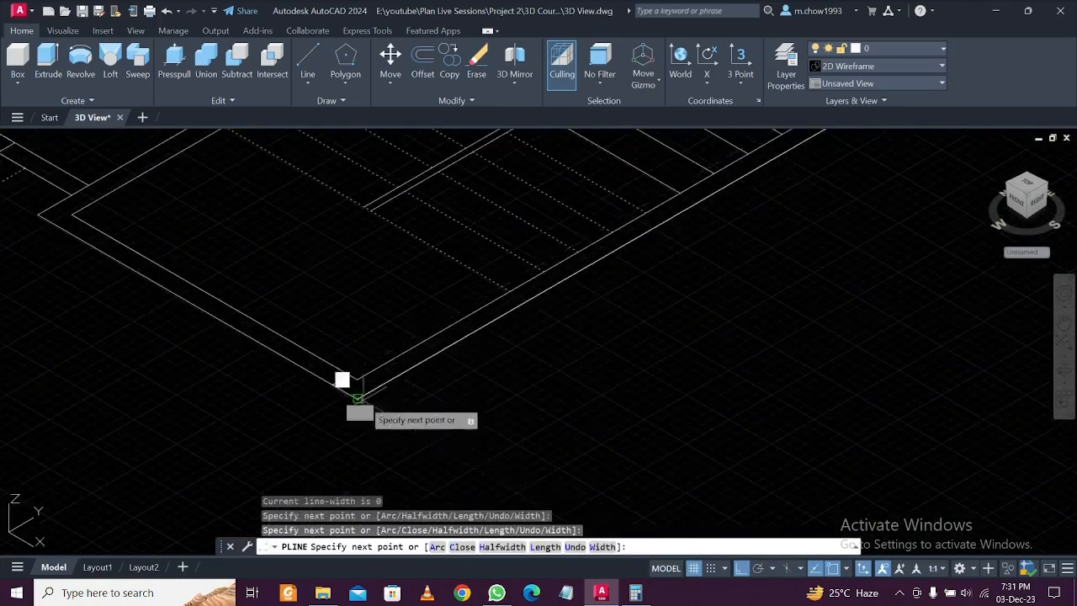
pyautogui.click(358, 399)
pyautogui.moveTo(359, 399); pyautogui.dragTo(639, 244, button='middle')
pyautogui.click(395, 425)
pyautogui.moveTo(253, 211); pyautogui.dragTo(690, 471, button='middle')
pyautogui.scroll(7, 199, 392)
pyautogui.click(235, 322)
pyautogui.press('Escape')
# Move the traced outline off the 2D plan into the empty area between the plan and the 3D building
pyautogui.click(233, 316)
pyautogui.write('m')
pyautogui.click(236, 322)
pyautogui.click(322, 233)
pyautogui.moveTo(356, 222); pyautogui.dragTo(320, 241)
pyautogui.press('Escape')
pyautogui.scroll(3, 319, 242)
pyautogui.scroll(-2, 245, 308)
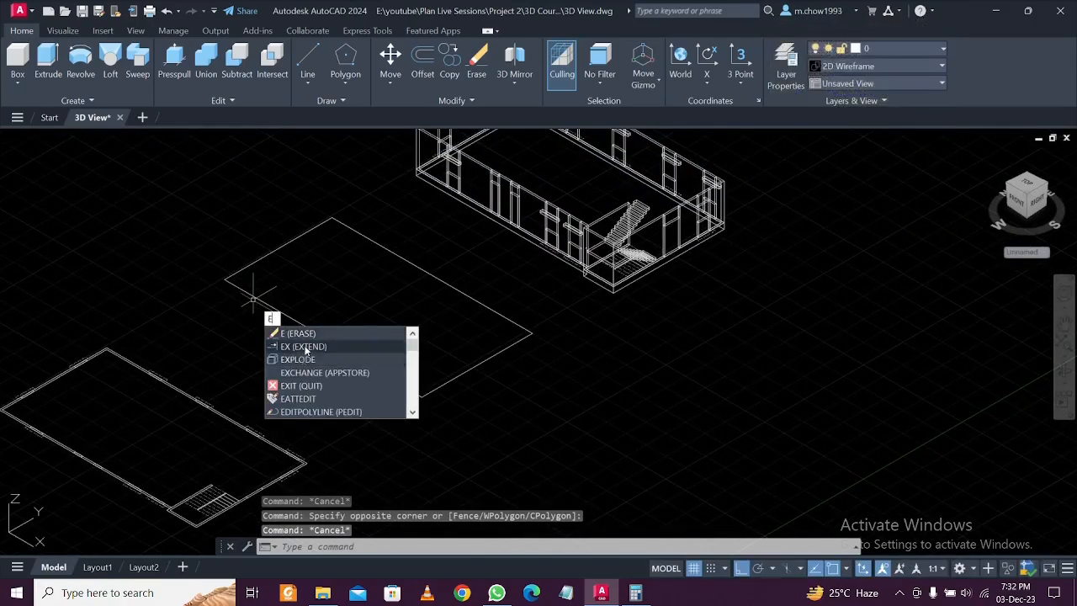
pyautogui.press('Escape')
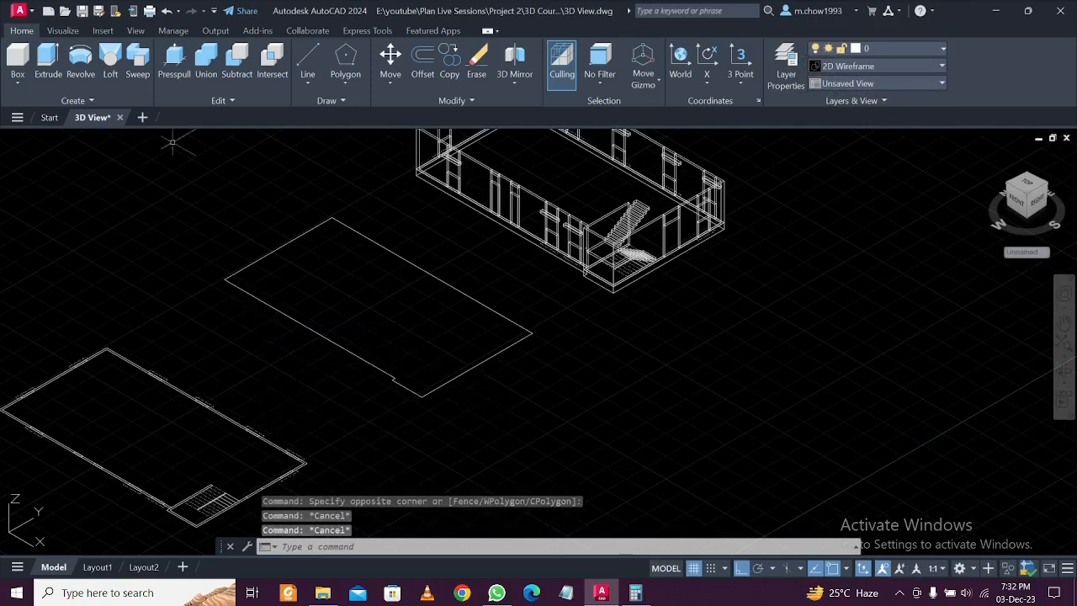
# Extrude the traced outline in Solid mode to a height of 150
pyautogui.click(48, 63)
pyautogui.click(243, 261)
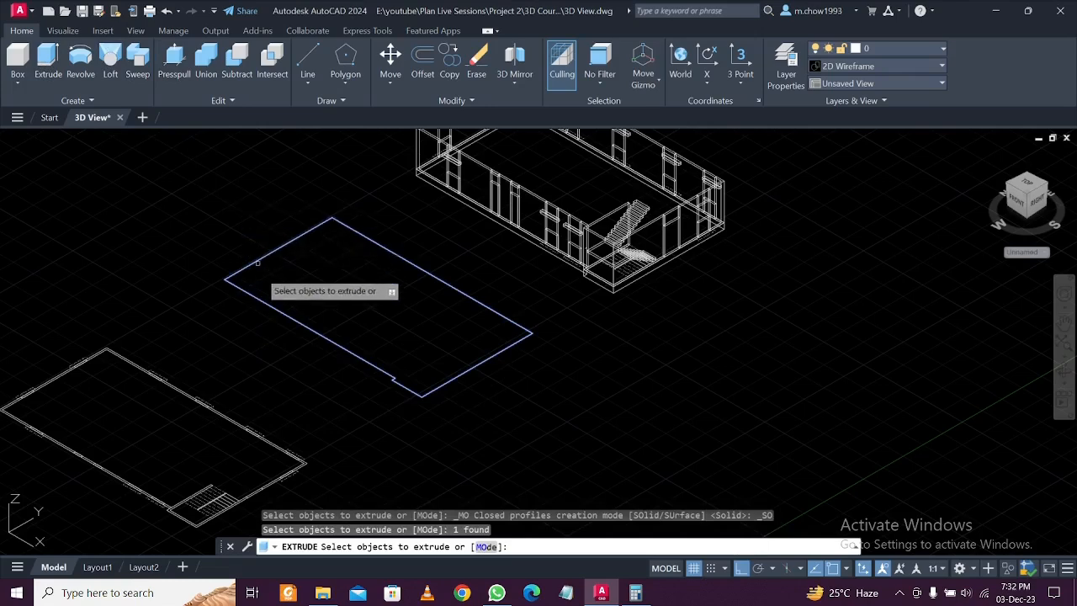
pyautogui.click(485, 546)
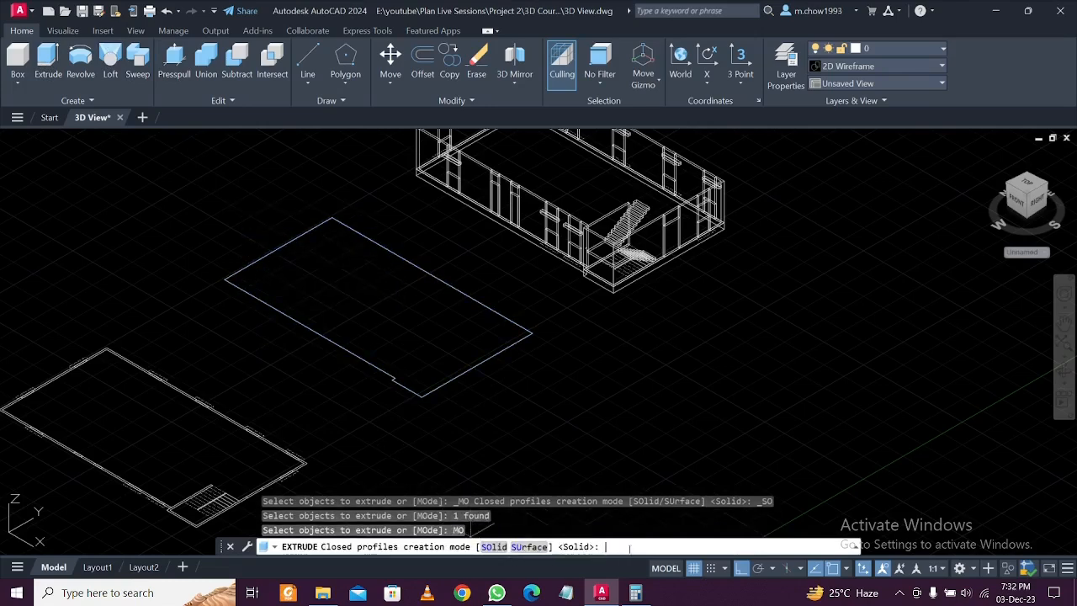
pyautogui.press('Return')
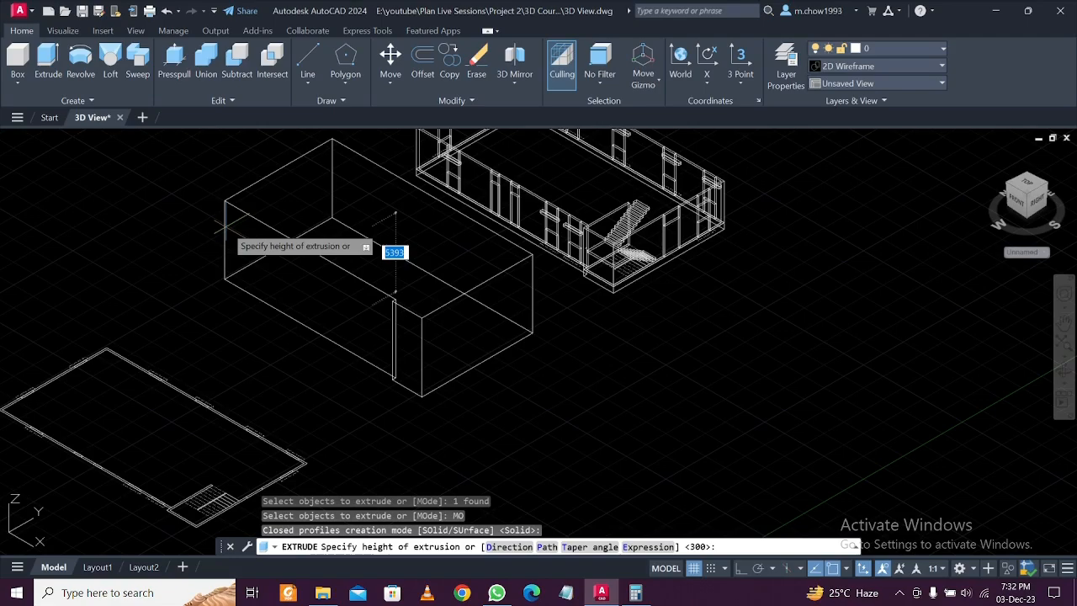
pyautogui.write('0')
pyautogui.press('Return')
pyautogui.press('Escape')
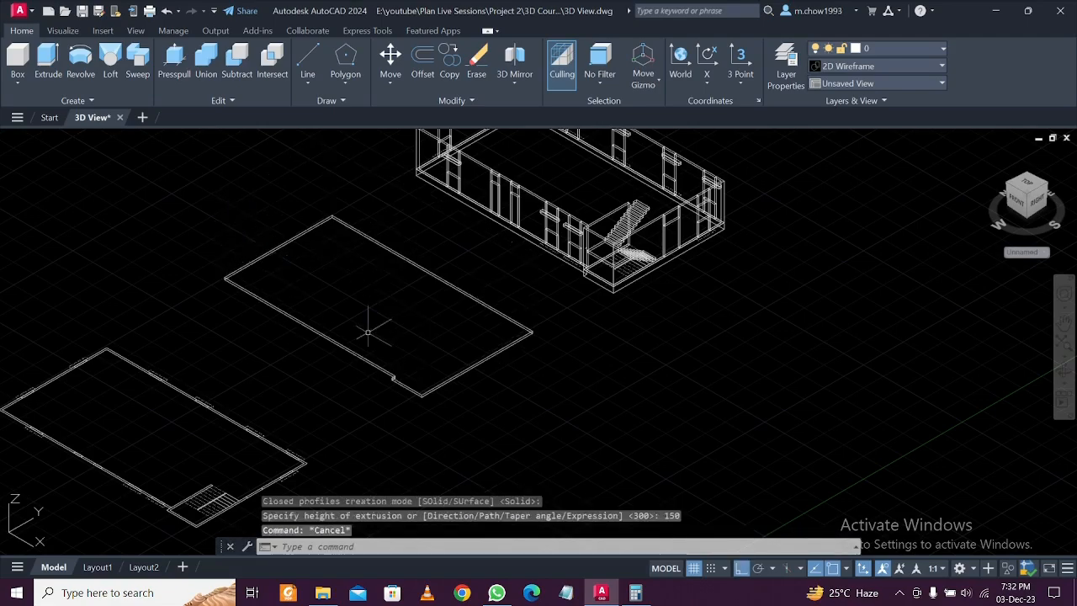
# Move the 150-high slab by its lower near corner onto the matching top corner of the building's walls
pyautogui.scroll(2, 390, 339)
pyautogui.click(497, 430)
pyautogui.click(377, 376)
pyautogui.scroll(-3, 377, 376)
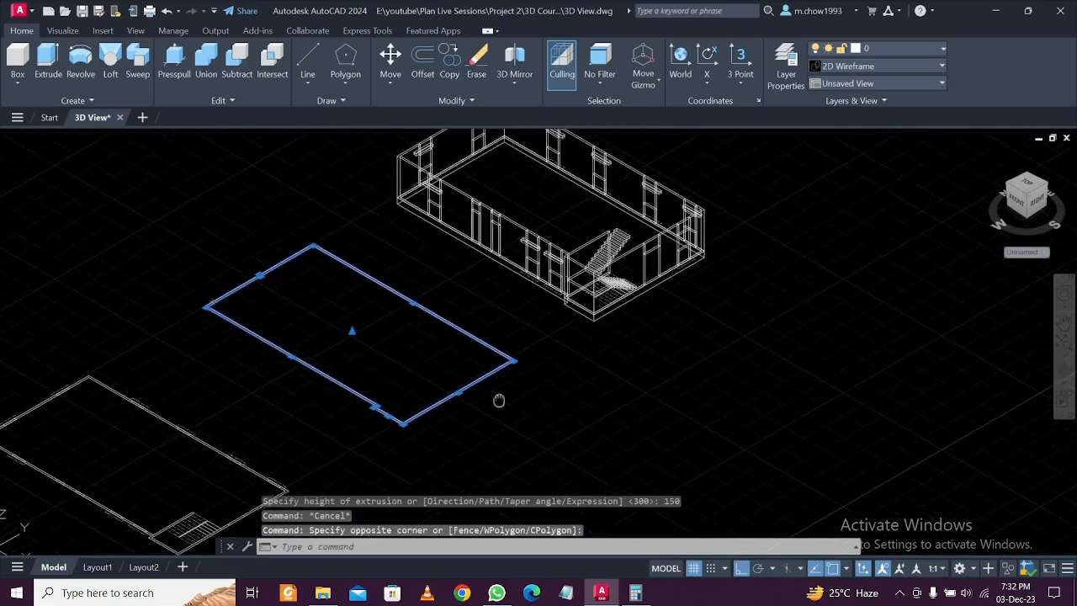
pyautogui.moveTo(524, 365); pyautogui.dragTo(486, 398, button='middle')
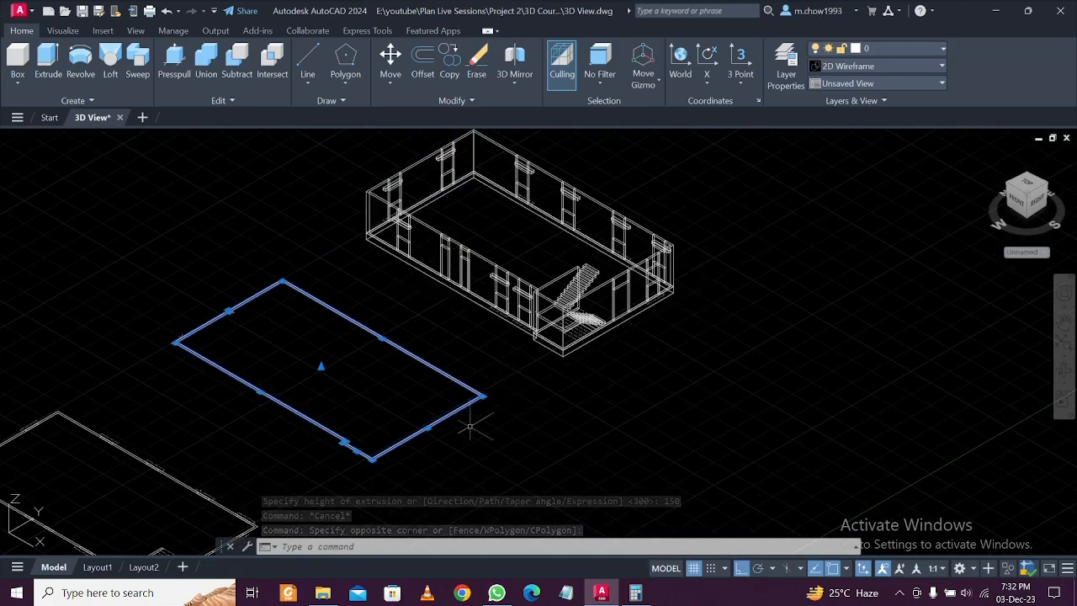
pyautogui.scroll(2, 431, 456)
pyautogui.scroll(-2, 428, 453)
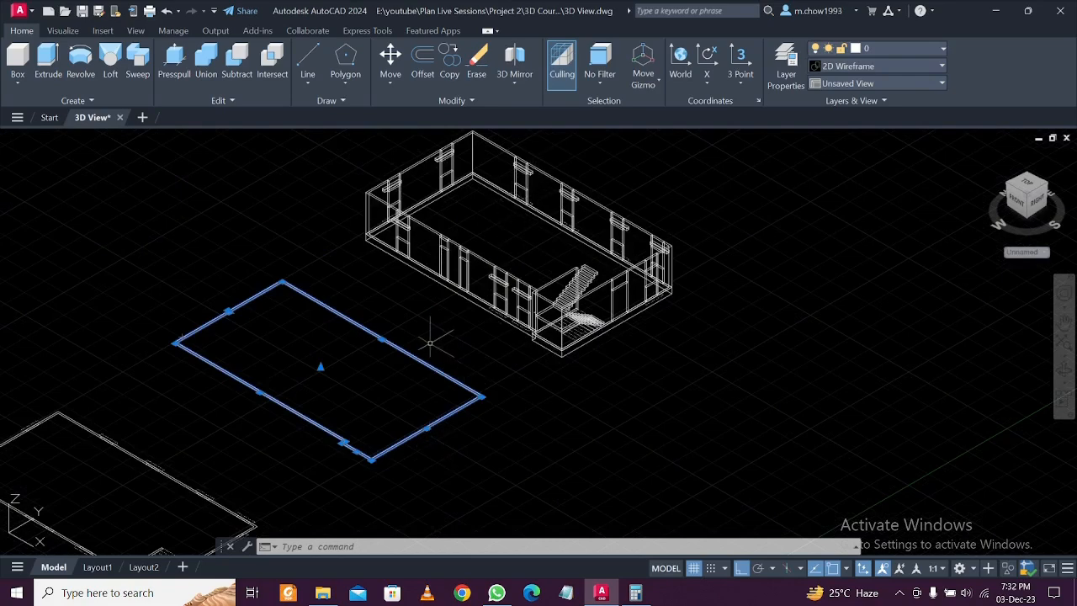
pyautogui.write('m')
pyautogui.press('Return')
pyautogui.scroll(5, 324, 431)
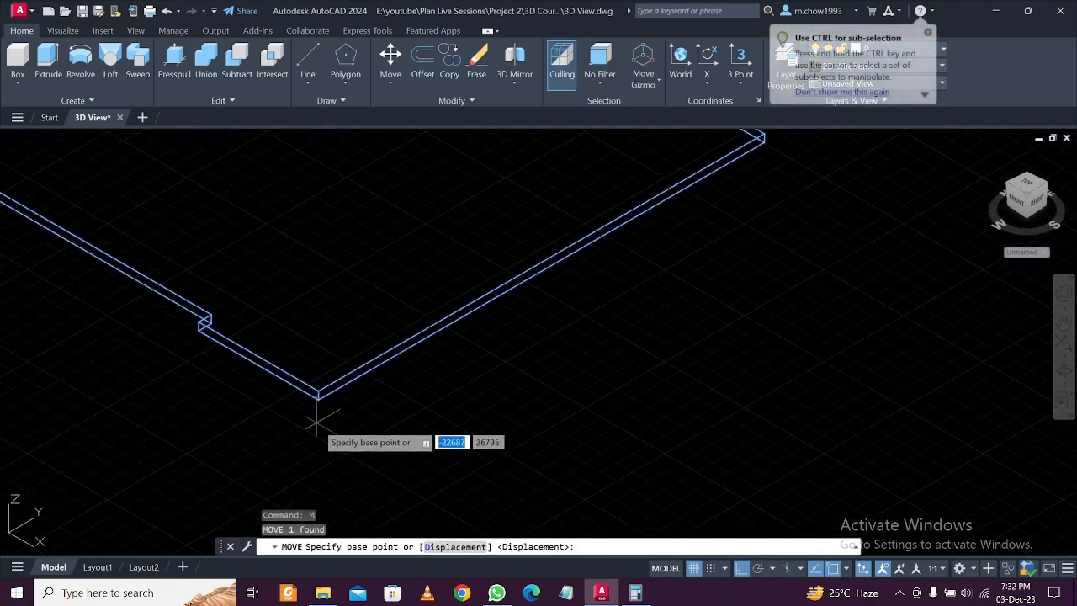
pyautogui.click(318, 398)
pyautogui.scroll(-6, 320, 393)
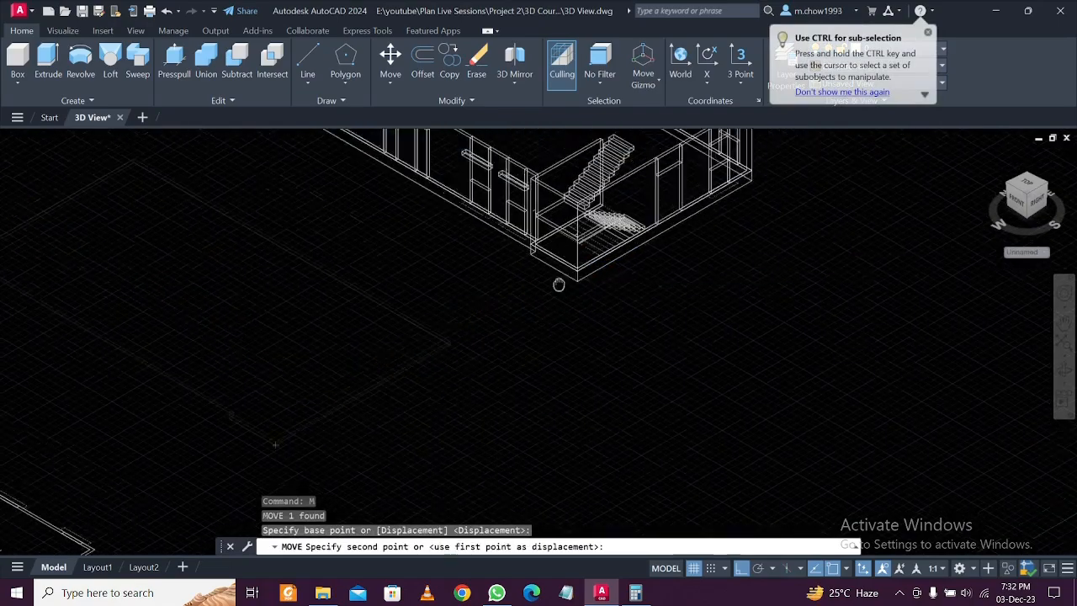
pyautogui.scroll(3, 328, 418)
pyautogui.scroll(-8, 328, 418)
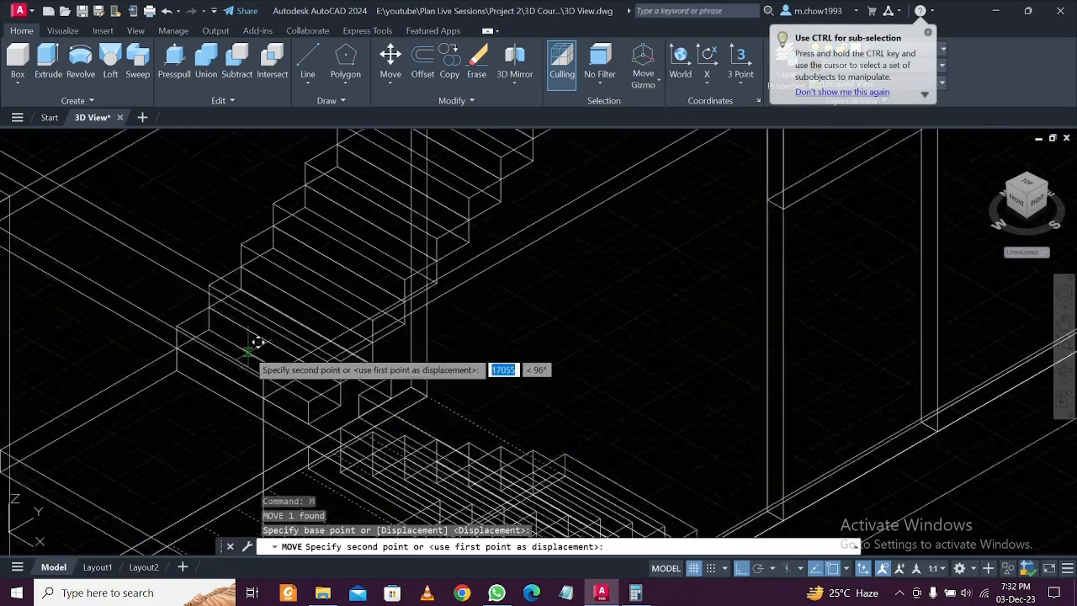
pyautogui.scroll(6, 183, 318)
pyautogui.press('Escape')
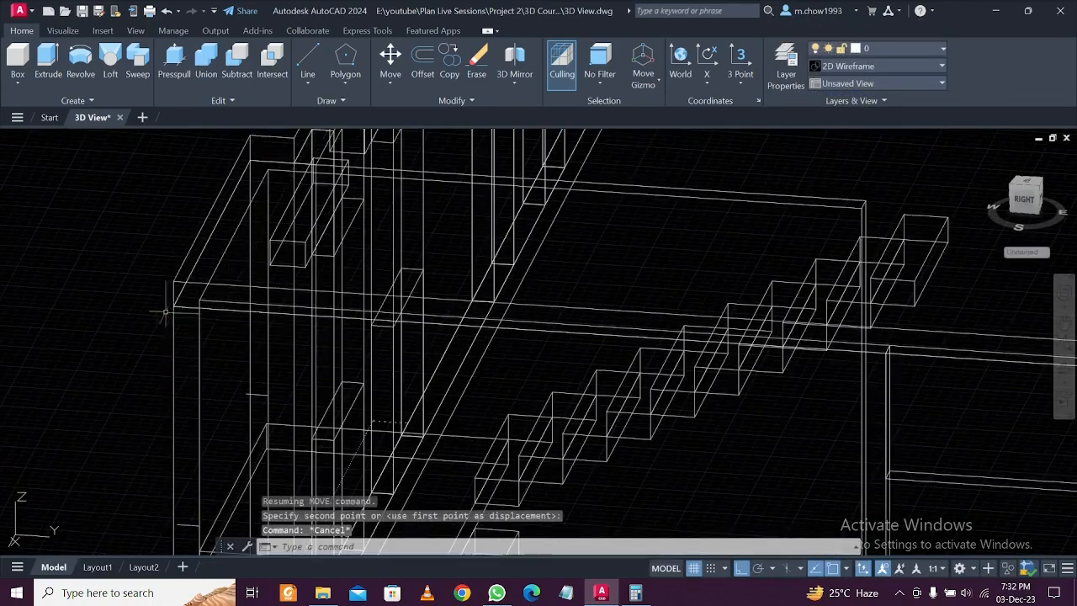
# Inspect the building with its roof slab in the Realistic visual style from several angles and return to 2D Wireframe
pyautogui.scroll(-10, 177, 288)
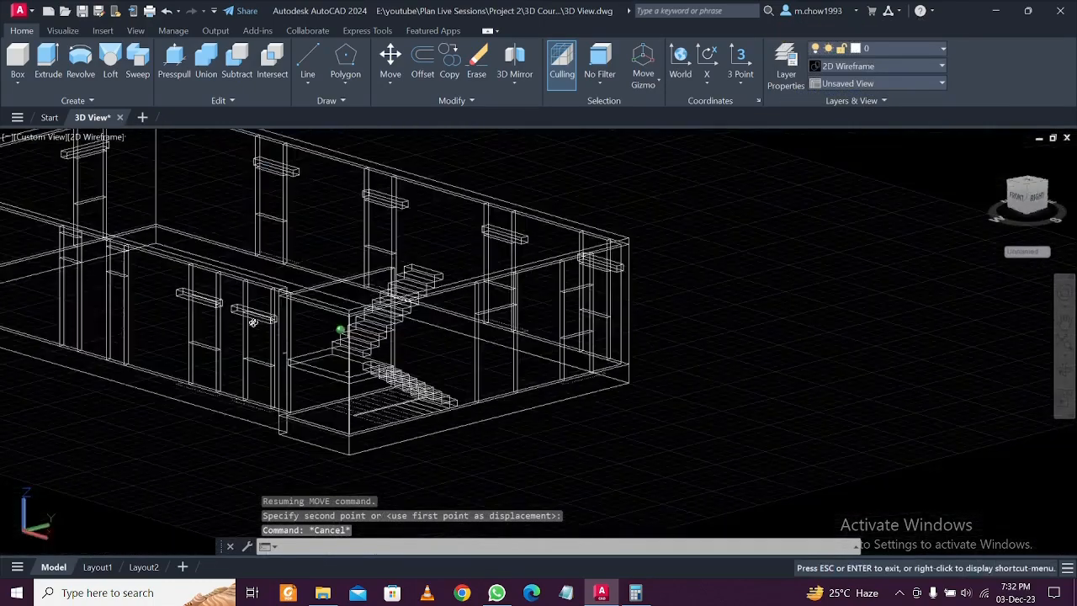
pyautogui.keyDown('shift'); pyautogui.moveTo(445, 307); pyautogui.dragTo(596, 402, button='middle'); pyautogui.keyUp('shift')
pyautogui.scroll(3, 447, 292)
pyautogui.scroll(2, 446, 293)
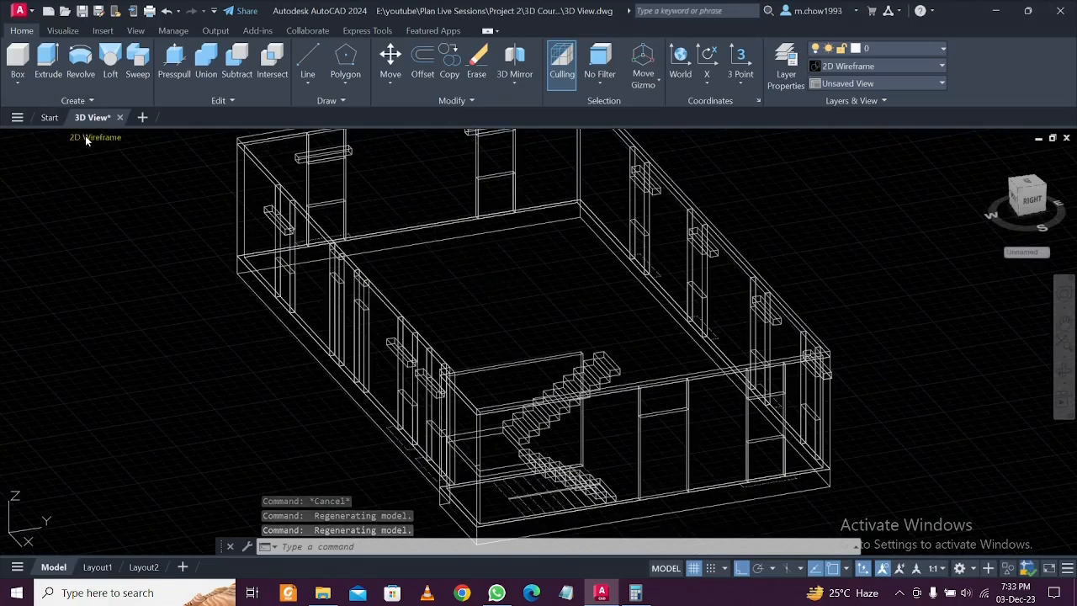
pyautogui.click(84, 137)
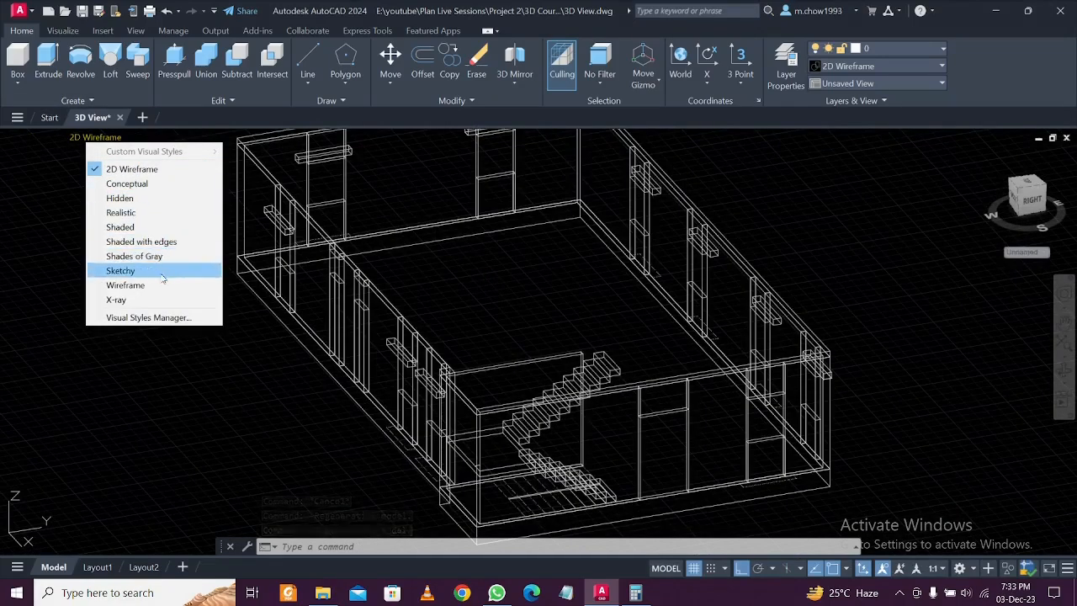
pyautogui.click(168, 216)
pyautogui.moveTo(410, 353)
pyautogui.keyDown('shift'); pyautogui.mouseDown(button='middle')
pyautogui.moveTo(360, 227)
pyautogui.moveTo(354, 244)
pyautogui.moveTo(164, 245)
pyautogui.moveTo(332, 255)
pyautogui.moveTo(572, 295)
pyautogui.moveTo(237, 264)
pyautogui.mouseUp(button='middle'); pyautogui.keyUp('shift')
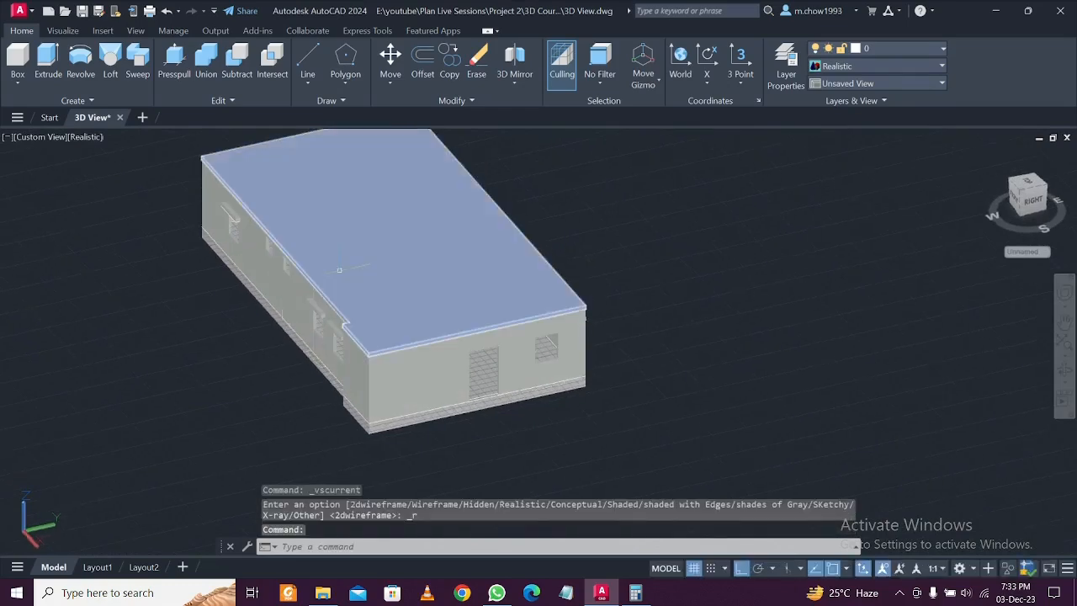
pyautogui.scroll(-1, 344, 259)
pyautogui.scroll(1, 340, 260)
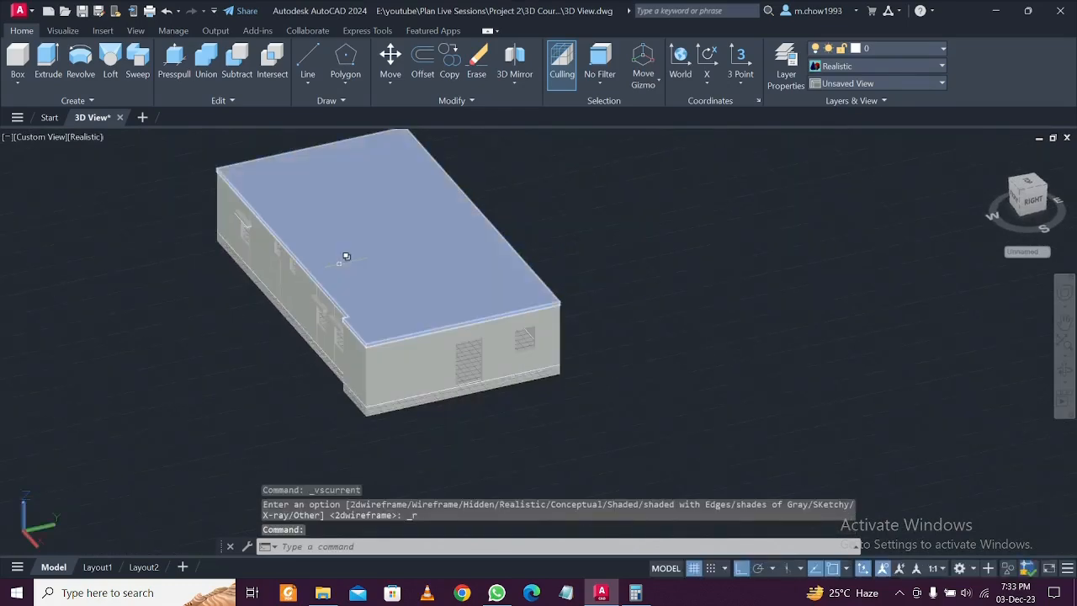
pyautogui.scroll(-2, 338, 261)
pyautogui.keyDown('shift'); pyautogui.moveTo(343, 283); pyautogui.dragTo(110, 149, button='middle'); pyautogui.keyUp('shift')
pyautogui.scroll(2, 375, 335)
pyautogui.scroll(2, 382, 318)
pyautogui.click(85, 137)
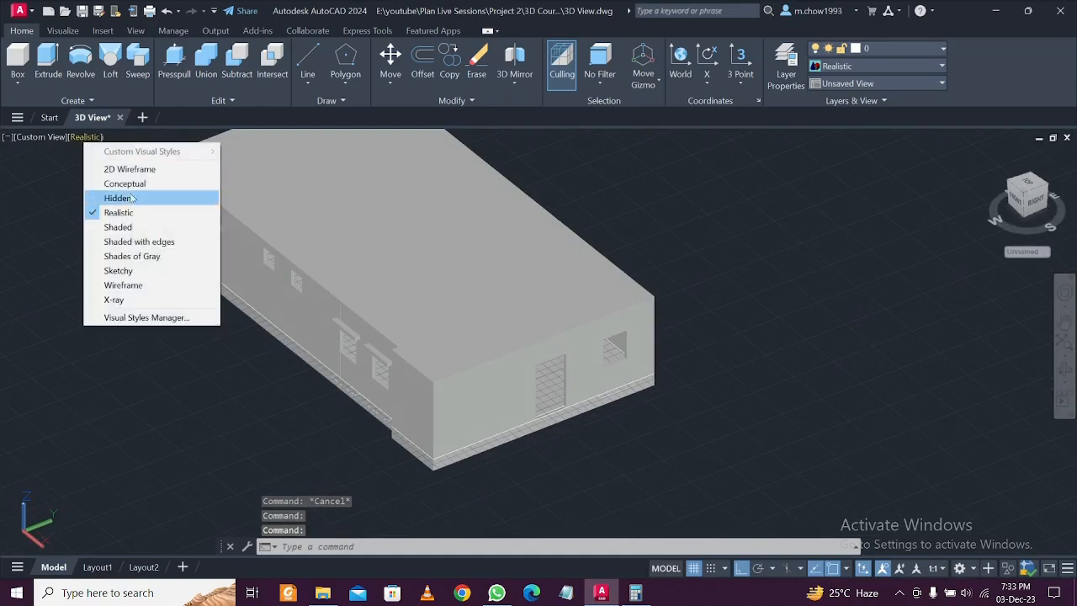
pyautogui.click(114, 170)
pyautogui.moveTo(316, 295); pyautogui.dragTo(301, 361, button='middle')
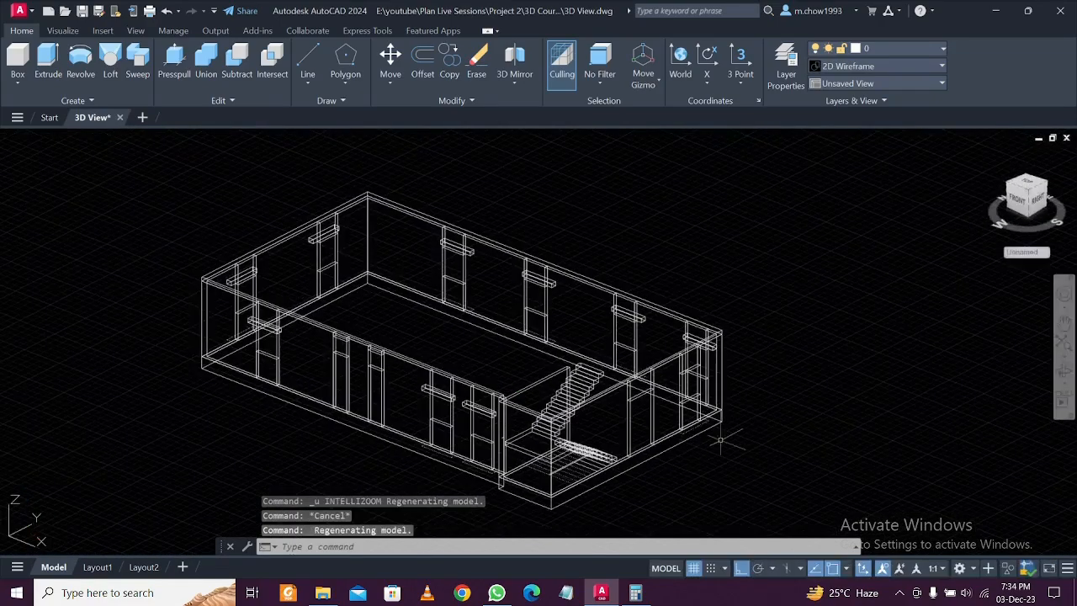
# Draw a short line across the wall thickness at the foot of the stair bay's front wall, near its inner corner
pyautogui.keyDown('shift'); pyautogui.moveTo(721, 439); pyautogui.dragTo(765, 466, button='middle'); pyautogui.keyUp('shift')
pyautogui.scroll(4, 661, 486)
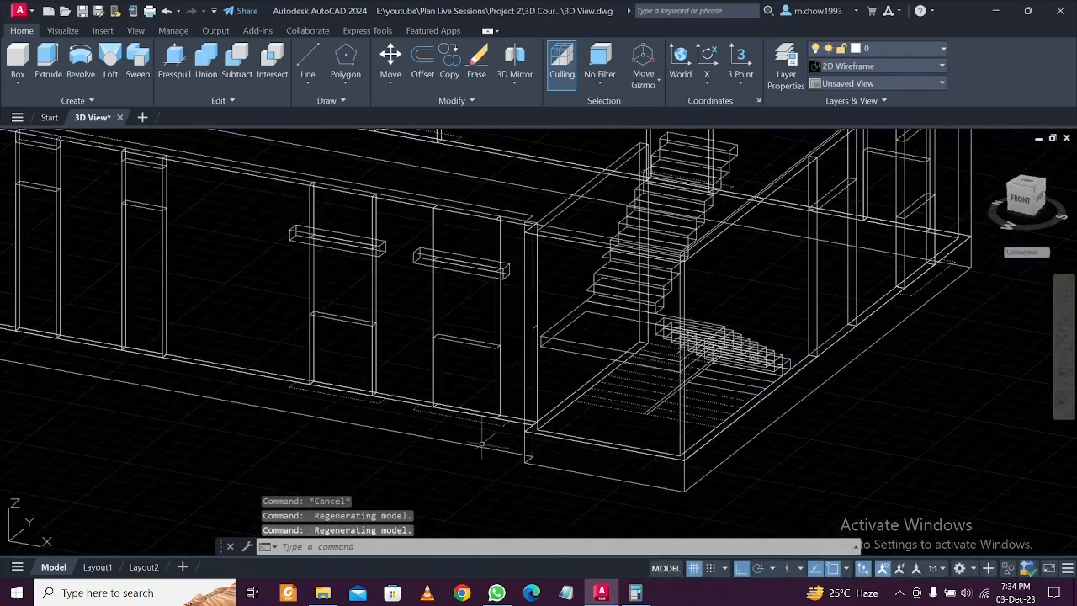
pyautogui.moveTo(484, 444); pyautogui.dragTo(542, 465, button='middle')
pyautogui.scroll(4, 392, 328)
pyautogui.scroll(-5, 383, 322)
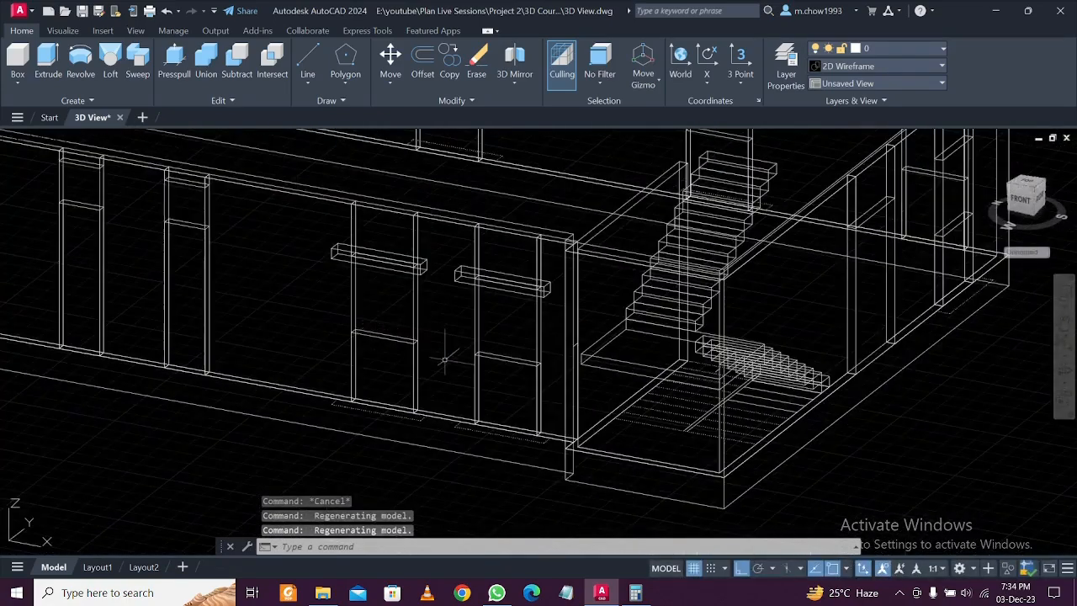
pyautogui.scroll(4, 629, 454)
pyautogui.scroll(2, 596, 444)
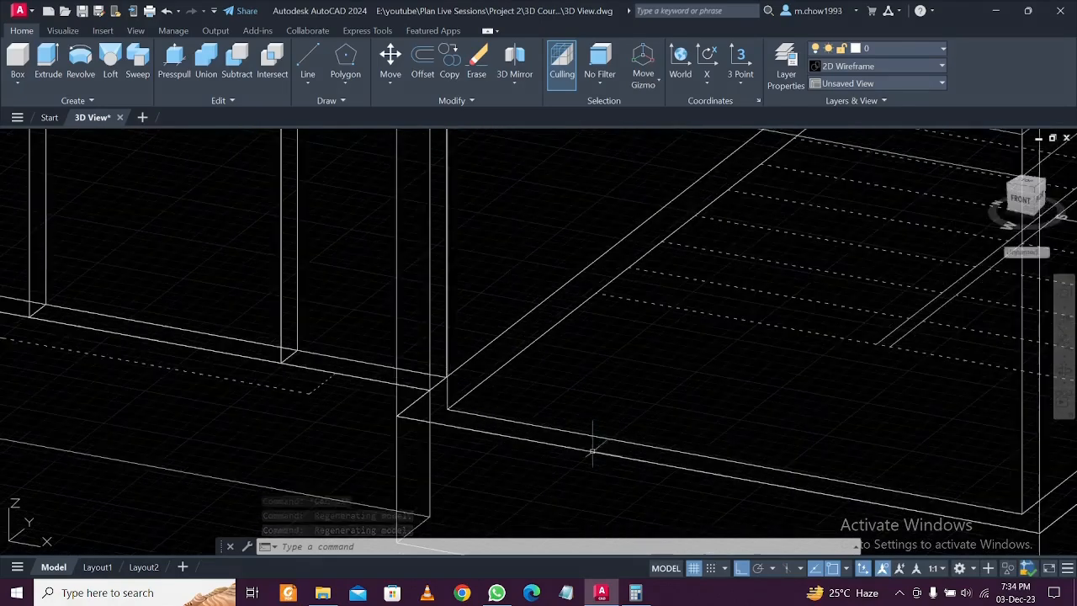
pyautogui.click(308, 60)
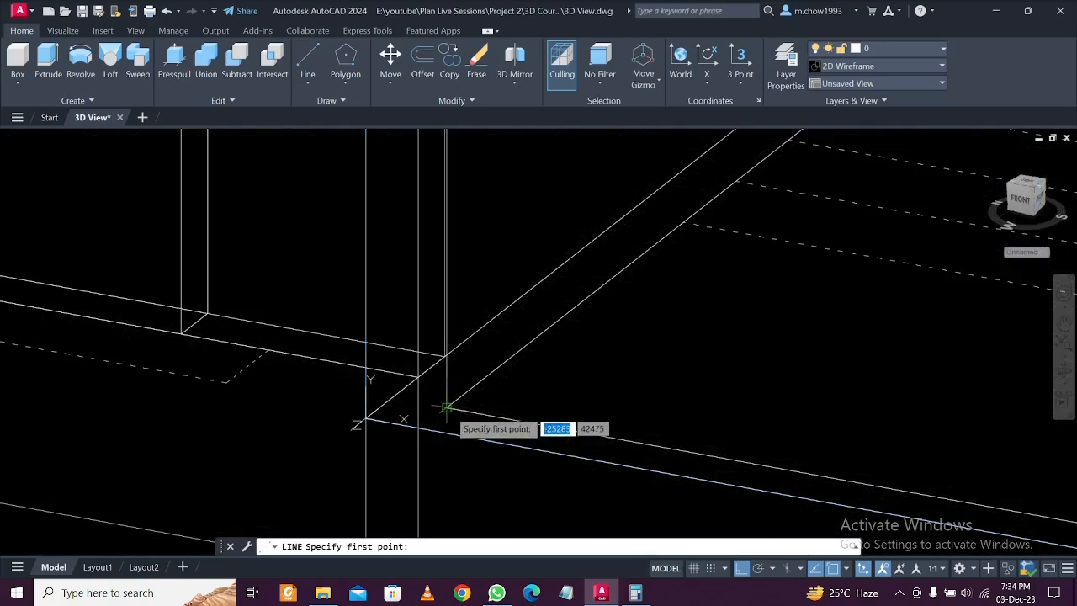
pyautogui.click(535, 439)
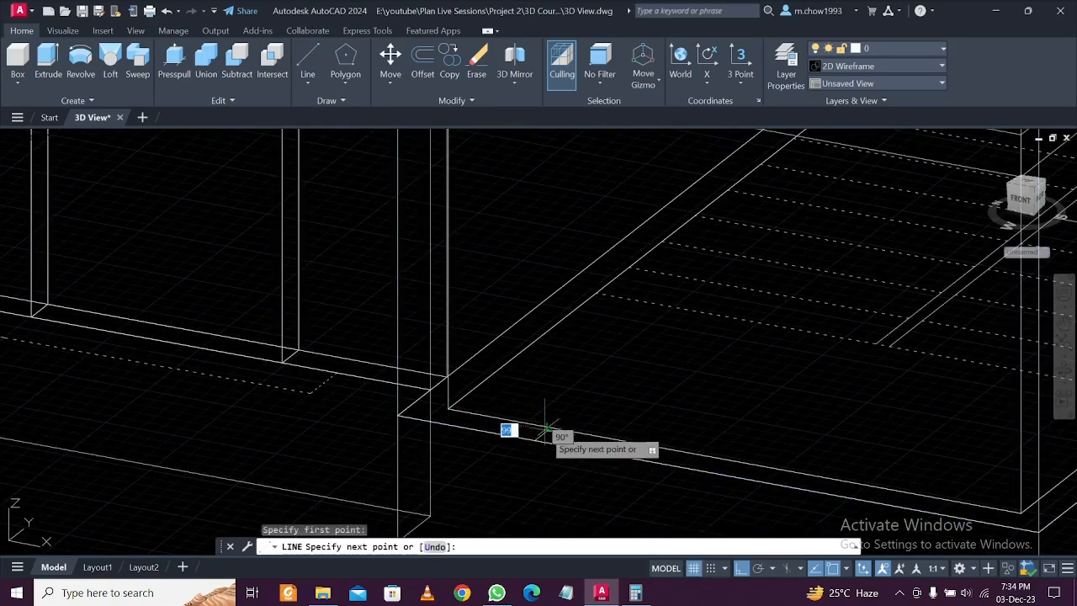
pyautogui.click(550, 430)
pyautogui.press('Escape')
# Draw a second short line across the same wall's thickness, farther along toward the building's outer corner
pyautogui.moveTo(603, 455); pyautogui.dragTo(410, 407, button='middle')
pyautogui.press('space')
pyautogui.click(621, 444)
pyautogui.click(639, 430)
pyautogui.press('Escape')
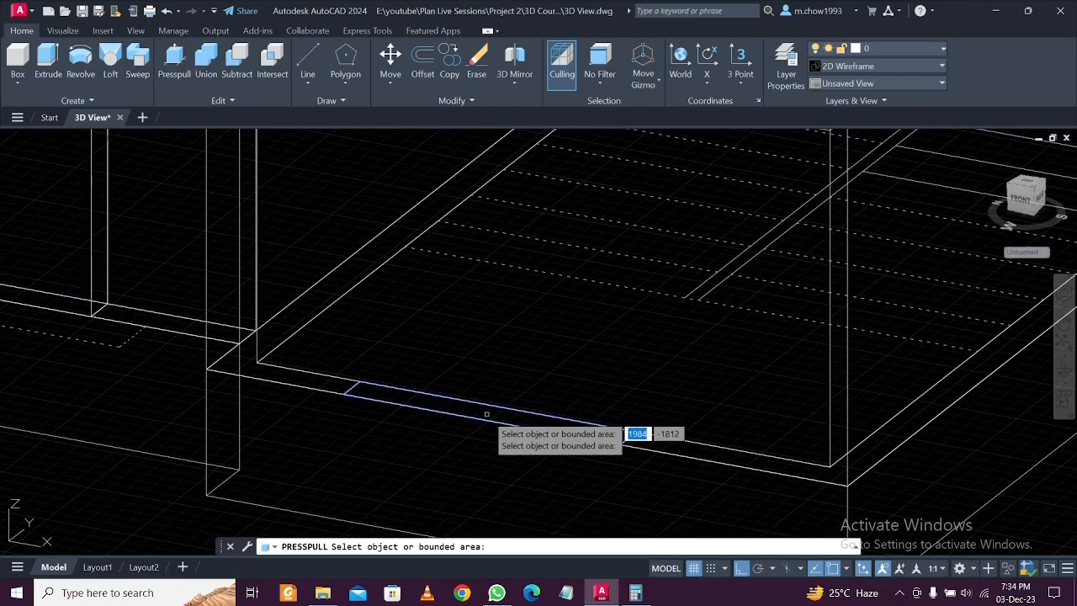
# Move the first short line at the foot of the stair bay's front wall closer to the inner corner
pyautogui.press('Escape')
pyautogui.scroll(2, 346, 389)
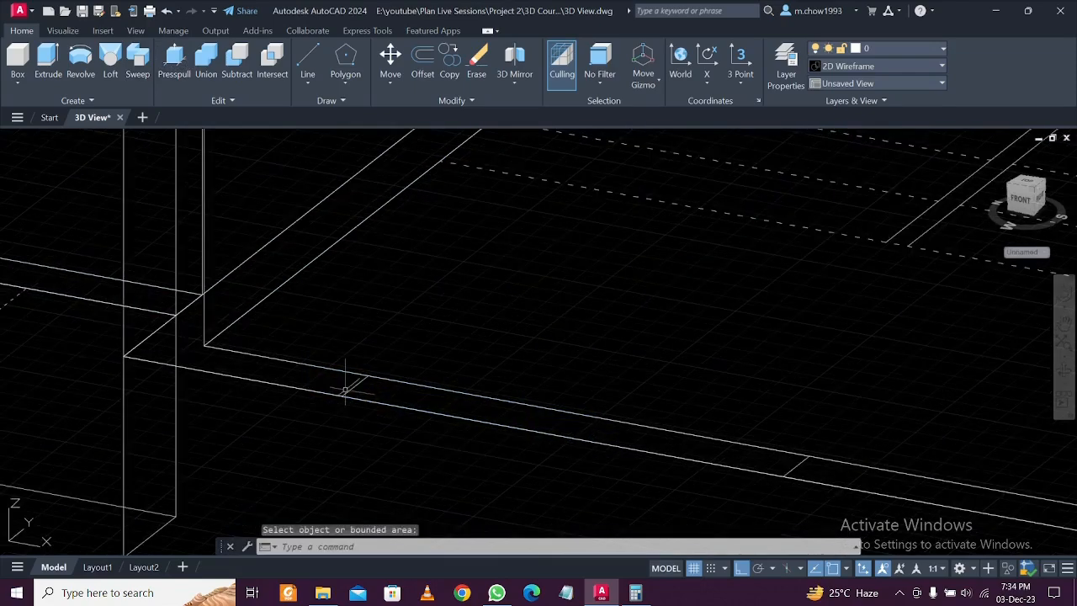
pyautogui.click(351, 389)
pyautogui.scroll(-2, 353, 392)
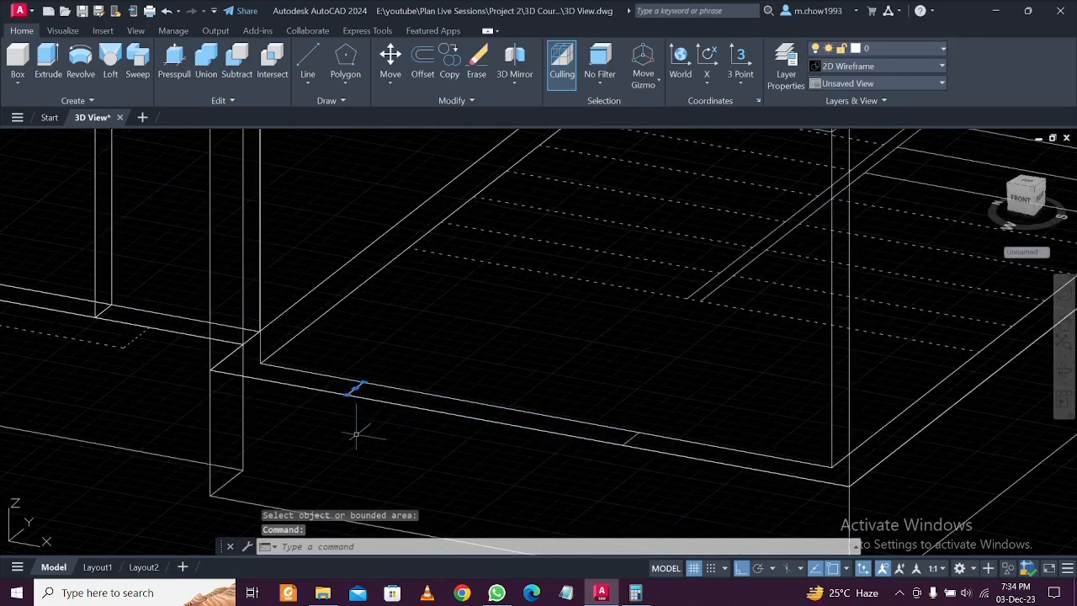
pyautogui.write('m')
pyautogui.press('Return')
pyautogui.click(373, 438)
pyautogui.click(332, 428)
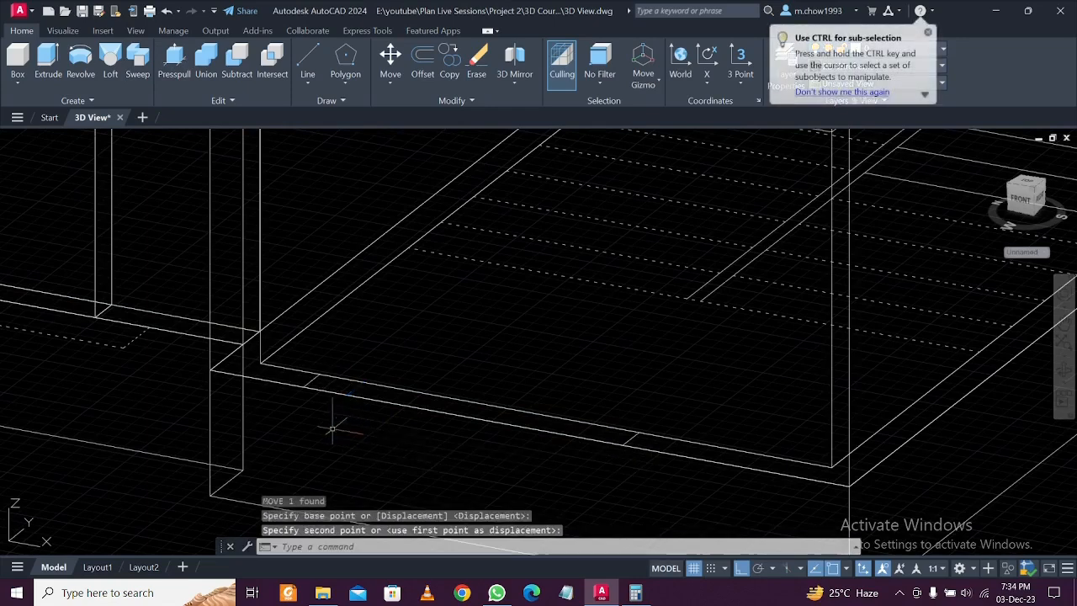
# Move the second short line about 400 along the stair bay's front wall toward the building's outer corner
pyautogui.click(631, 437)
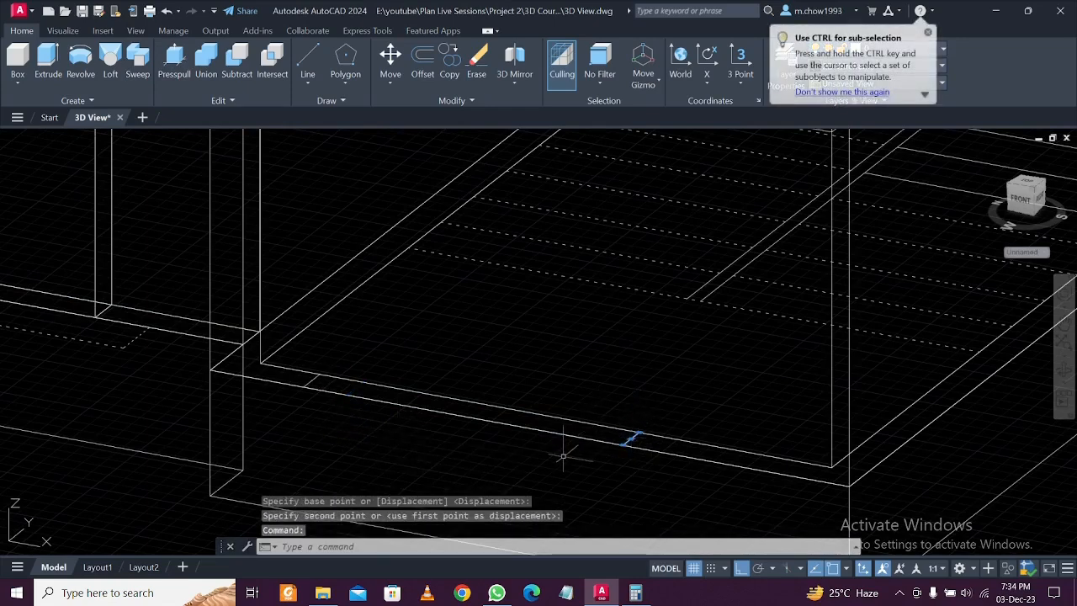
pyautogui.write('m')
pyautogui.press('Return')
pyautogui.click(566, 456)
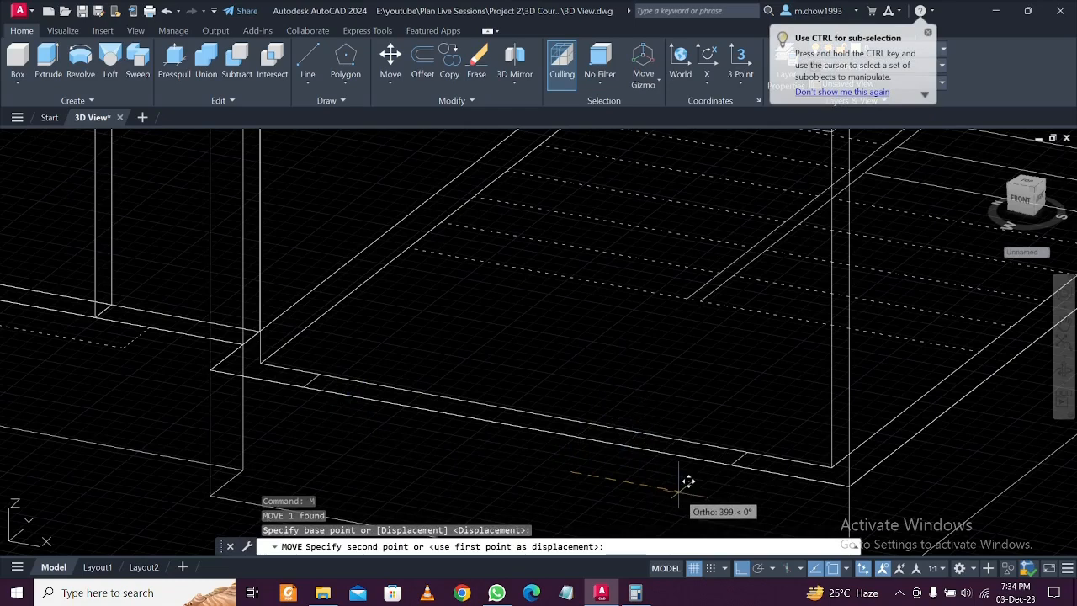
pyautogui.click(688, 481)
# Presspull the wall-thickness area between the two short lines at the stair bay's front wall up to a height of 2850
pyautogui.click(175, 59)
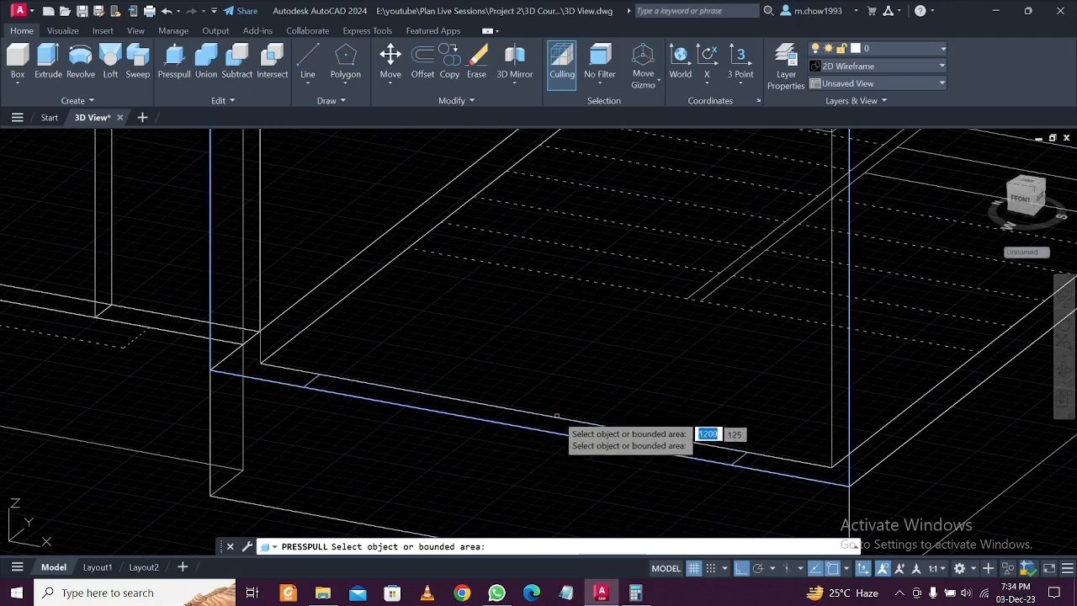
pyautogui.click(555, 425)
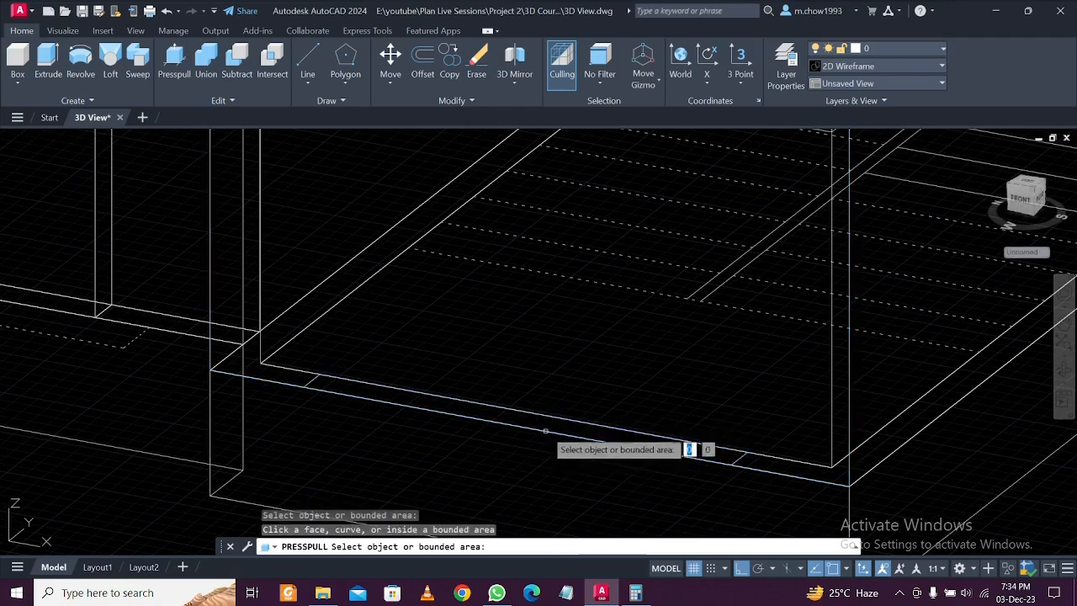
pyautogui.click(543, 427)
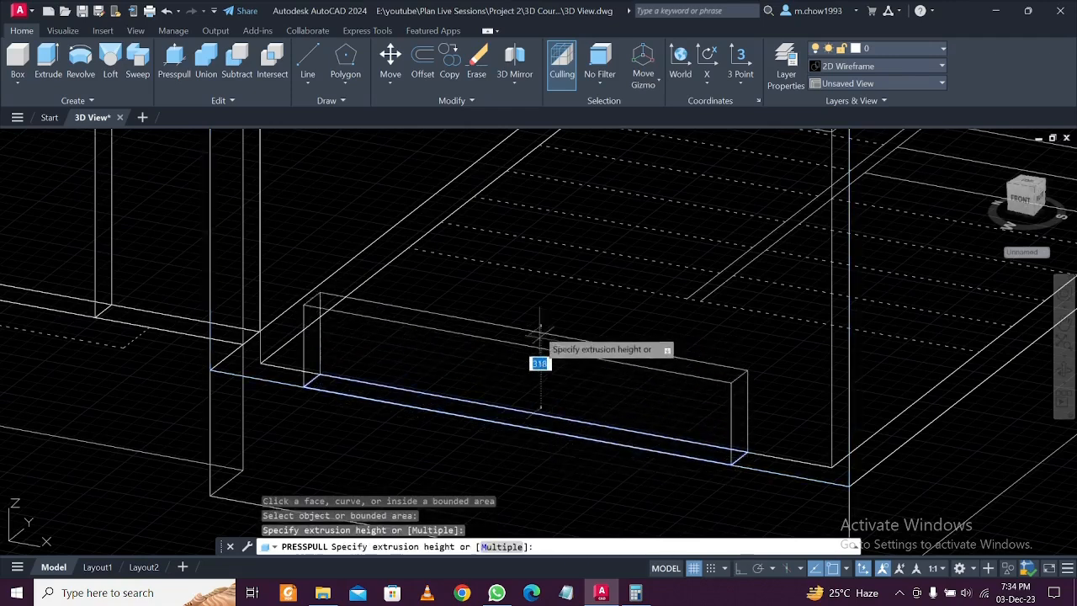
pyautogui.keyDown('shift'); pyautogui.moveTo(543, 365); pyautogui.dragTo(510, 323, button='middle'); pyautogui.keyUp('shift')
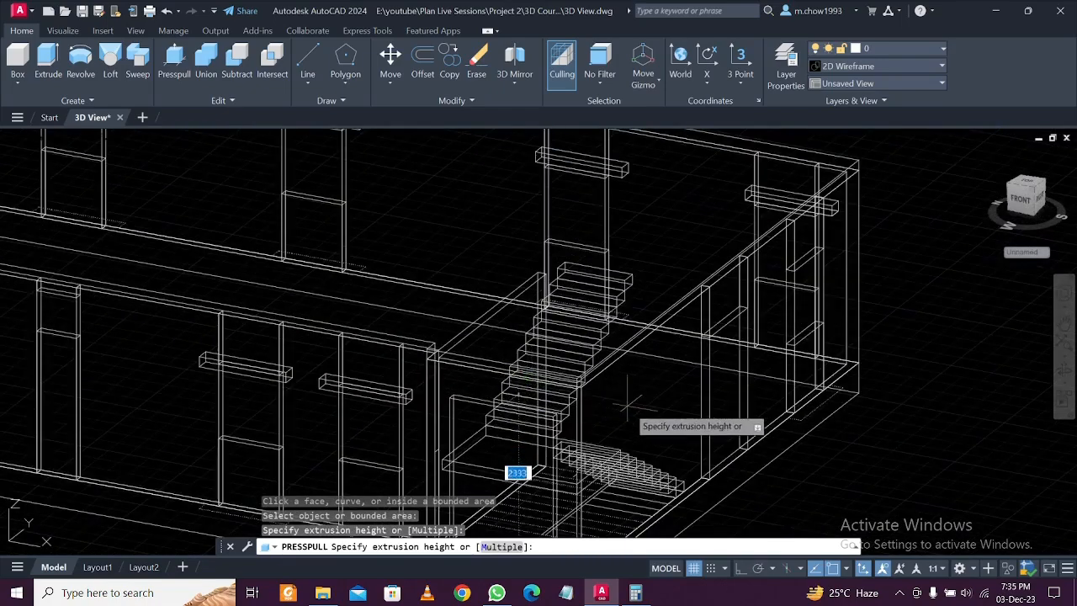
pyautogui.moveTo(641, 419); pyautogui.dragTo(606, 293, button='middle')
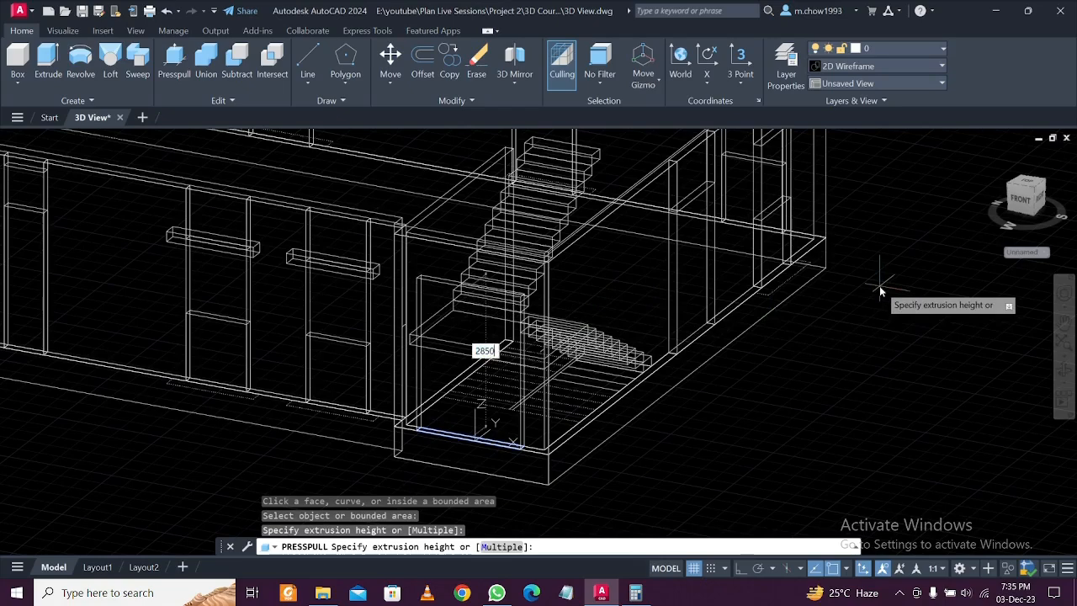
pyautogui.write('2850')
pyautogui.press('Return')
# Examine the panel between the two lines on the stair bay's front wall in the Shades of Gray visual style
pyautogui.keyDown('shift'); pyautogui.moveTo(816, 365); pyautogui.dragTo(636, 294, button='middle'); pyautogui.keyUp('shift')
pyautogui.click(98, 139)
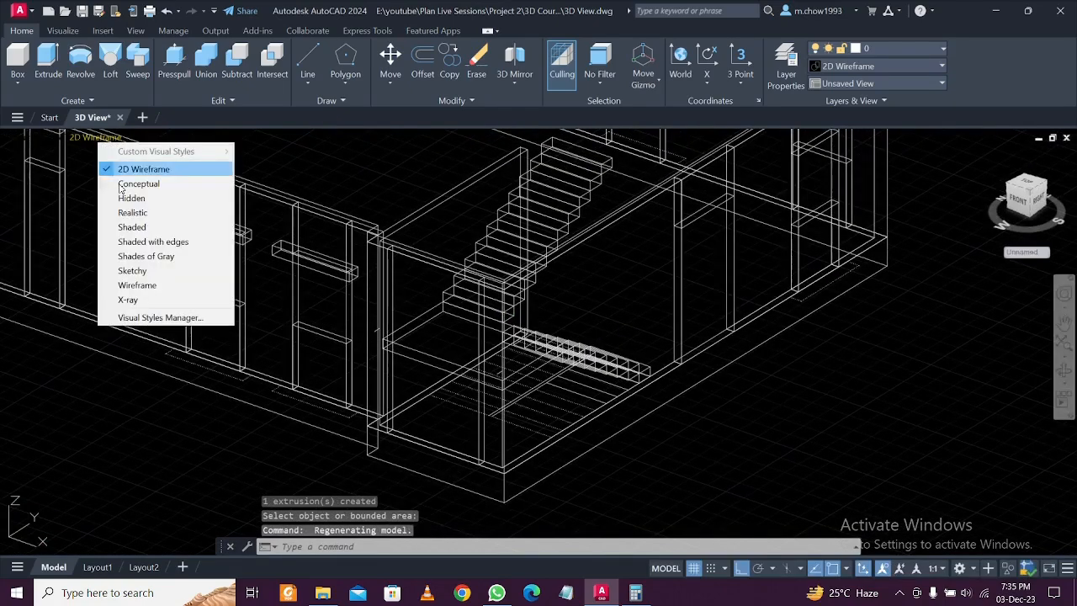
pyautogui.click(146, 256)
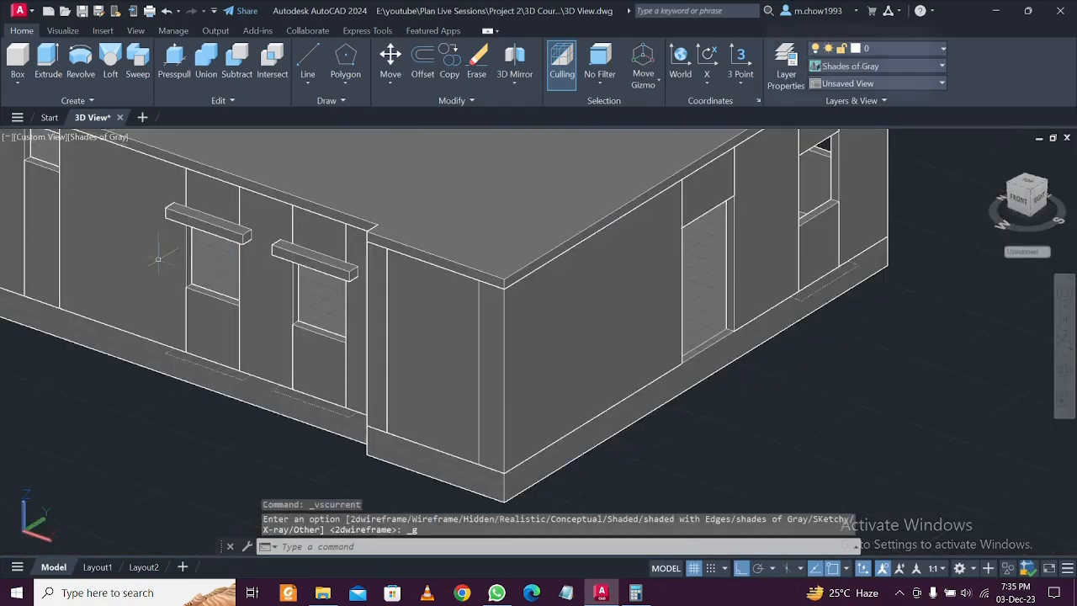
pyautogui.click(444, 385)
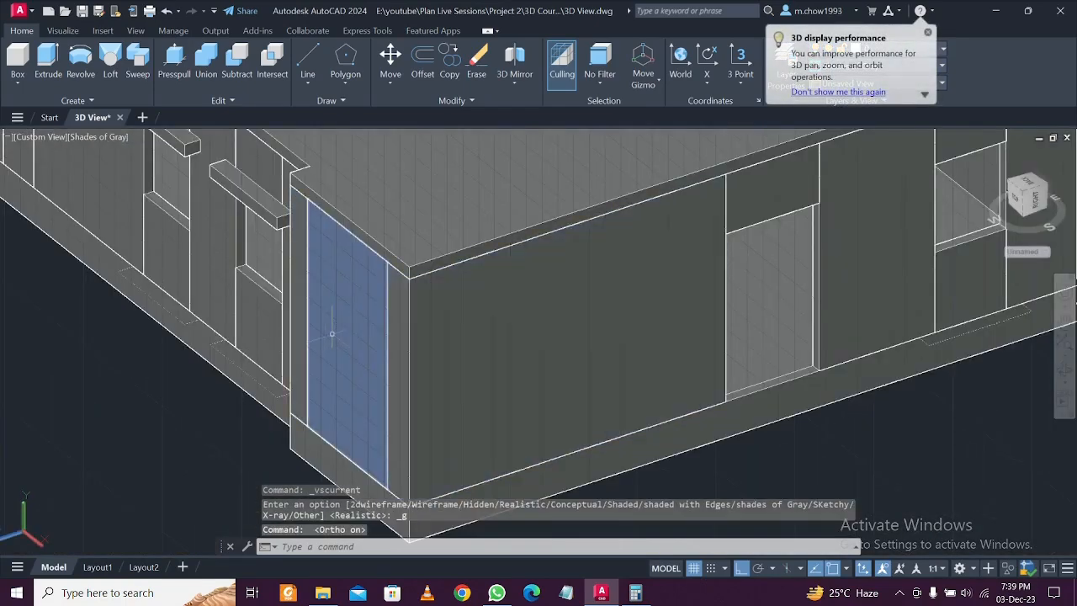
pyautogui.click(343, 325)
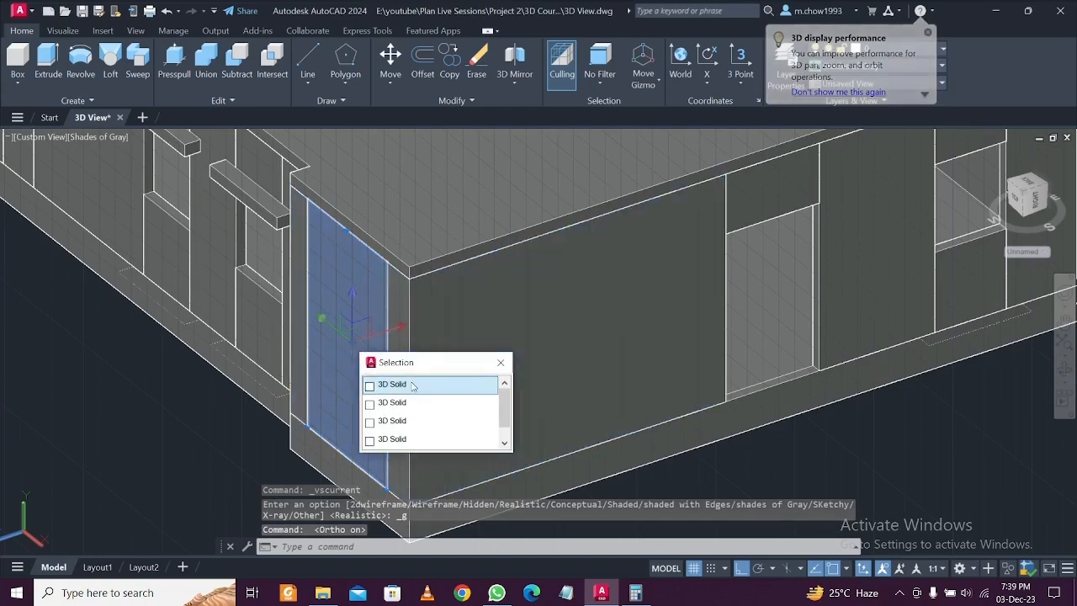
pyautogui.click(404, 381)
pyautogui.press('Escape')
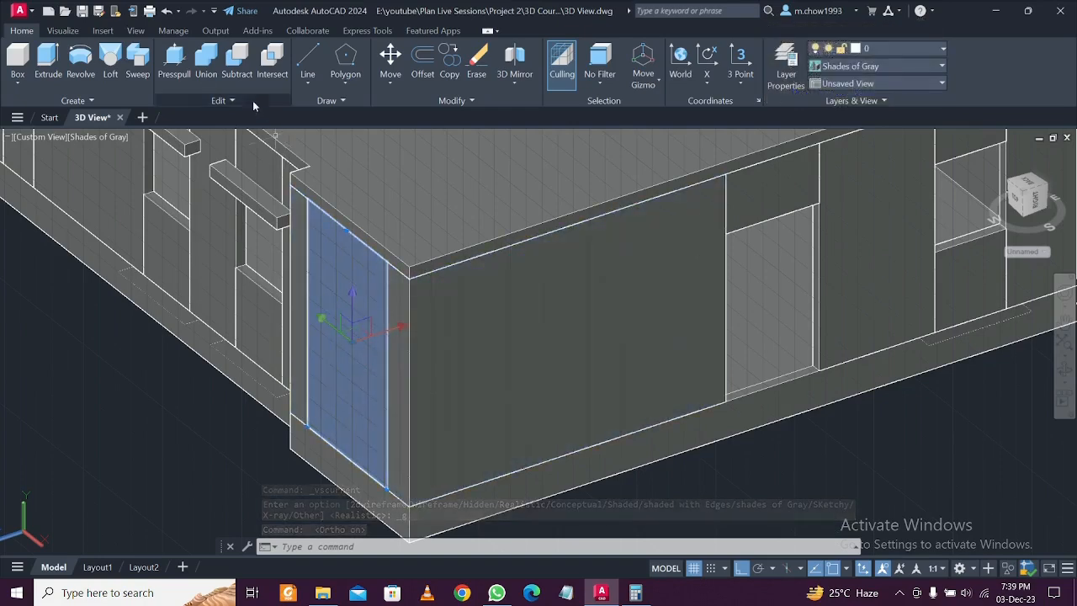
# Presspull the panel face on the stair bay's front wall and delete the panel solid to open up the wall
pyautogui.click(174, 59)
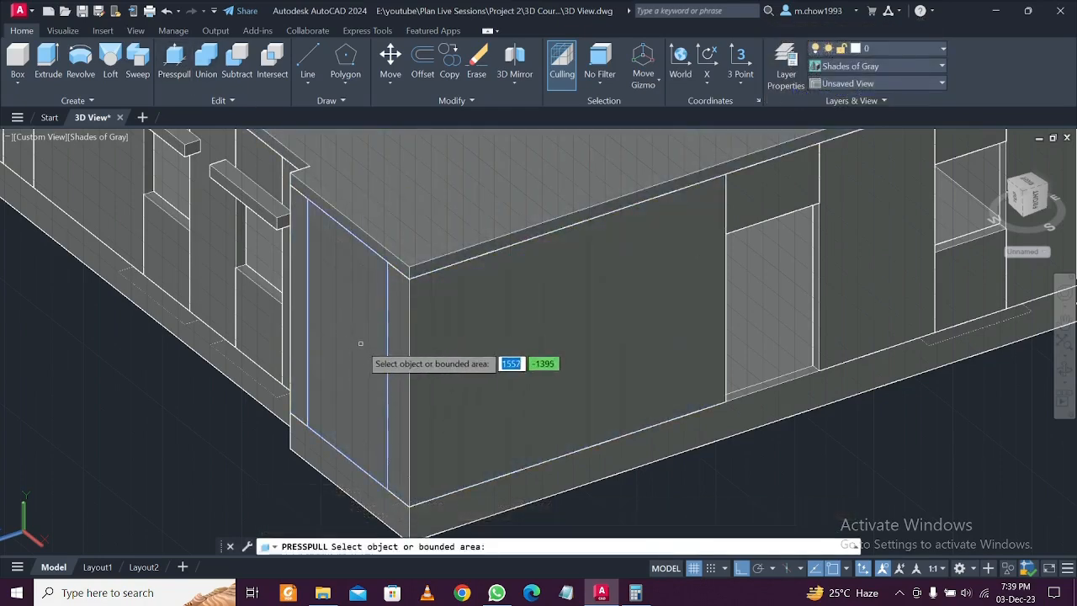
pyautogui.click(360, 344)
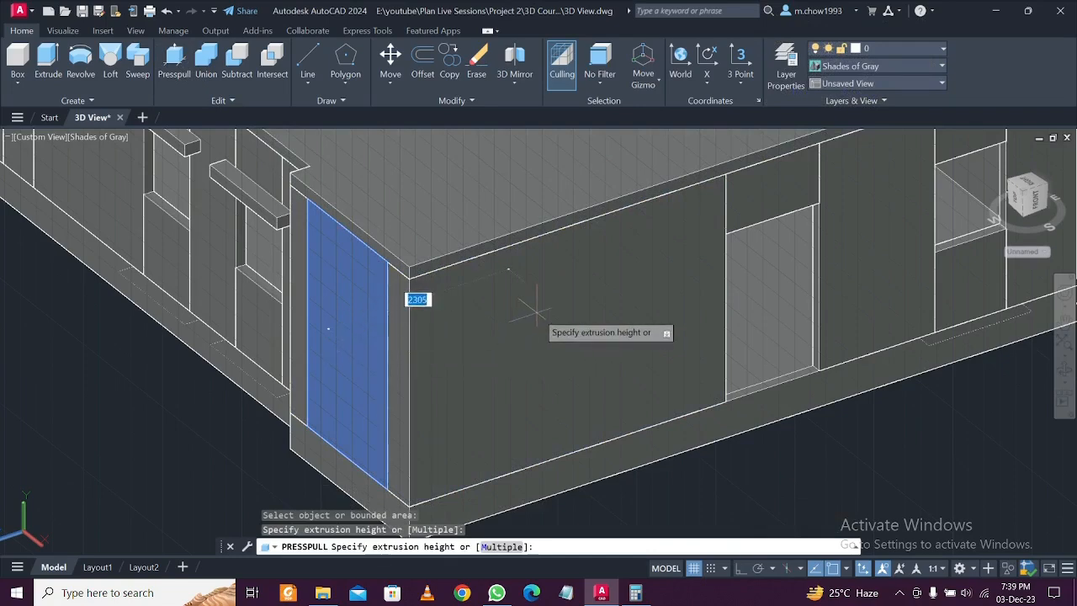
pyautogui.click(534, 311)
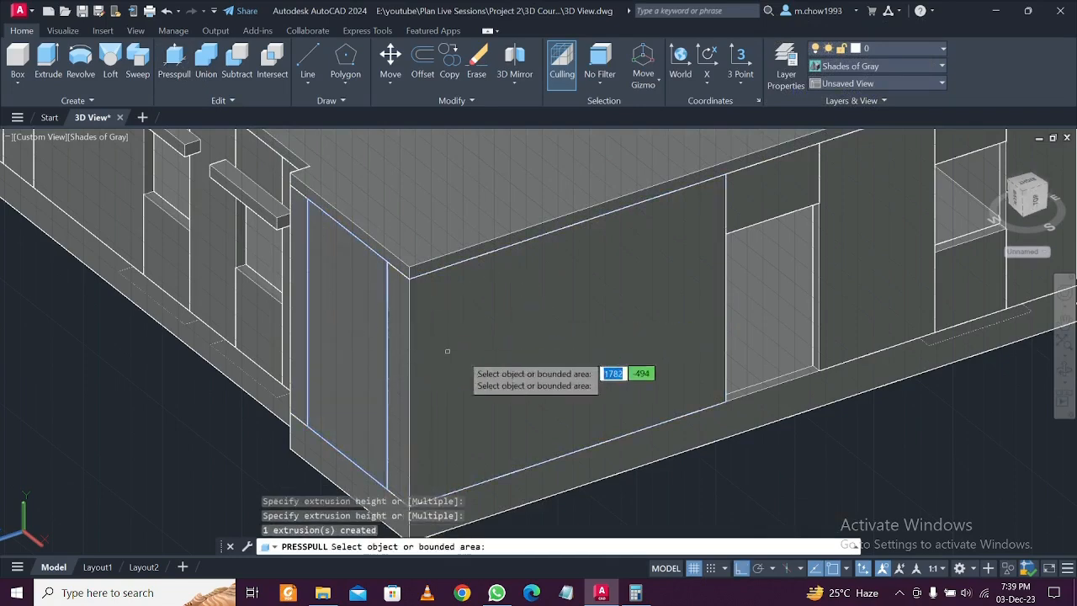
pyautogui.press('Escape')
pyautogui.click(347, 346)
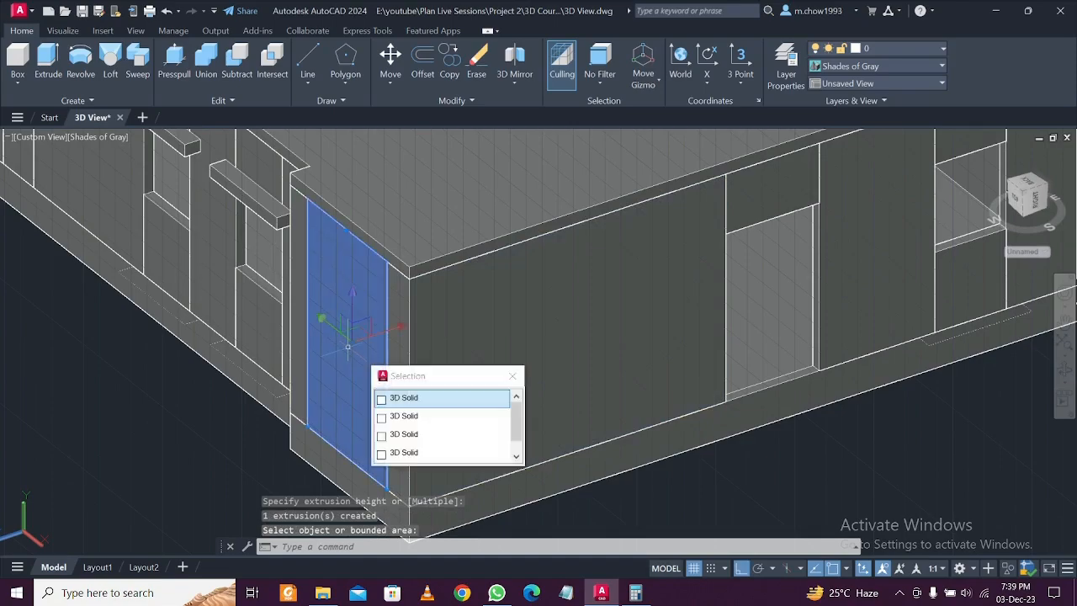
pyautogui.press('Delete')
pyautogui.keyDown('shift'); pyautogui.moveTo(354, 368); pyautogui.dragTo(425, 380, button='middle'); pyautogui.keyUp('shift')
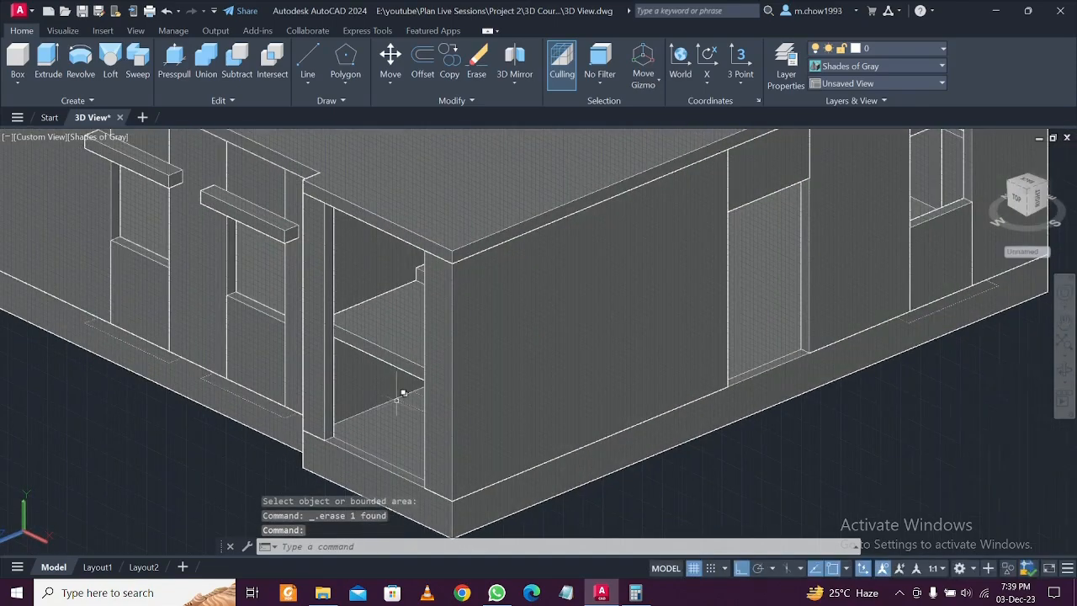
# Return to the 2D Wireframe visual style around the front wall's windows beside the stair bay
pyautogui.scroll(-5, 404, 392)
pyautogui.click(117, 137)
pyautogui.click(168, 167)
pyautogui.scroll(3, 257, 387)
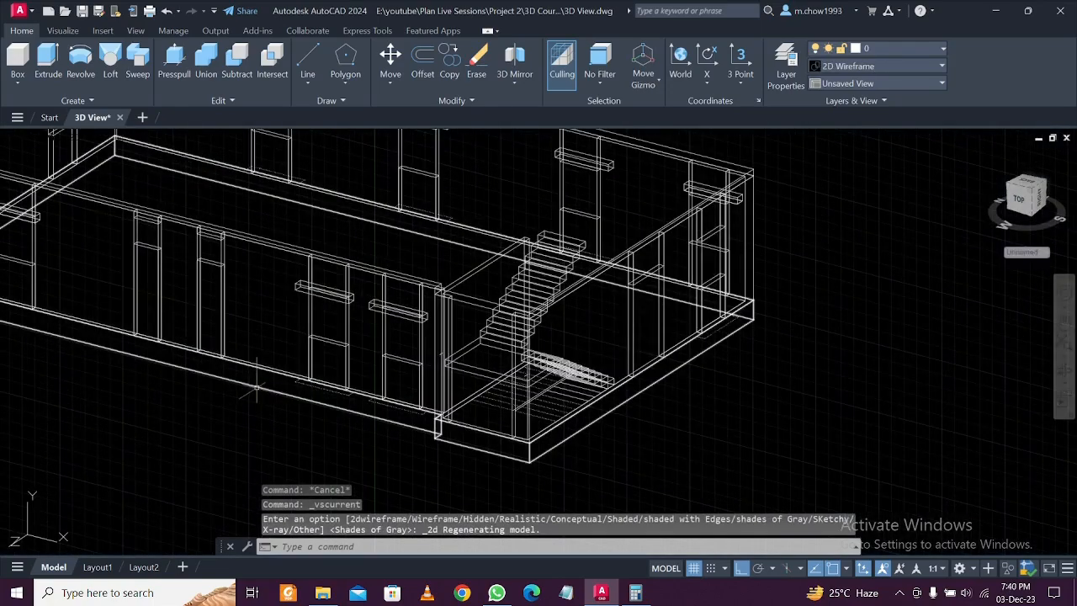
pyautogui.scroll(3, 256, 387)
pyautogui.keyDown('shift'); pyautogui.moveTo(308, 353); pyautogui.dragTo(363, 345, button='middle'); pyautogui.keyUp('shift')
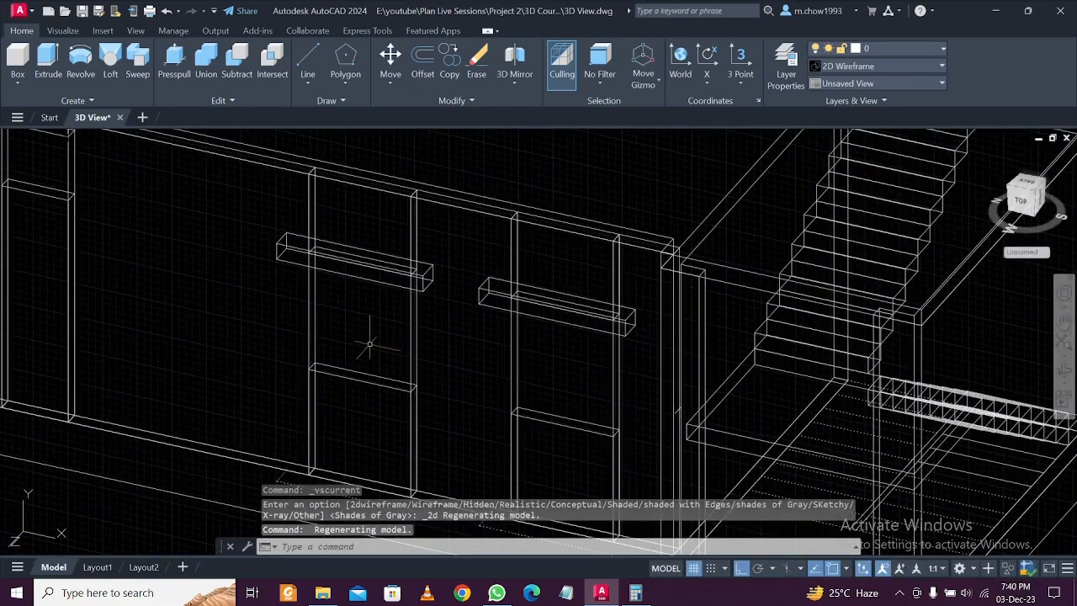
pyautogui.click(902, 593)
pyautogui.click(902, 593)
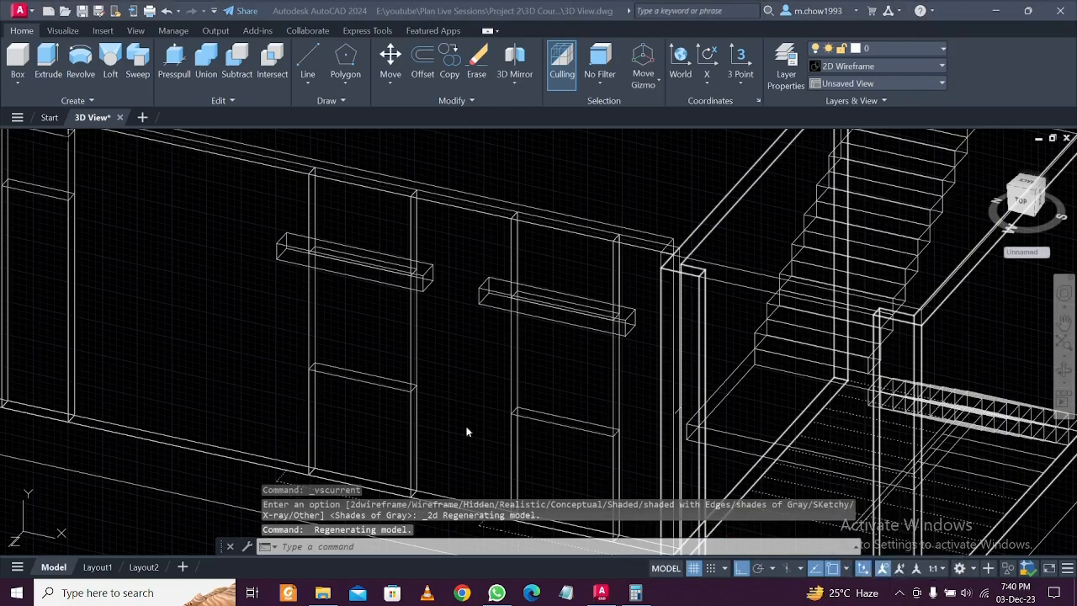
pyautogui.click(372, 340)
pyautogui.press('Escape')
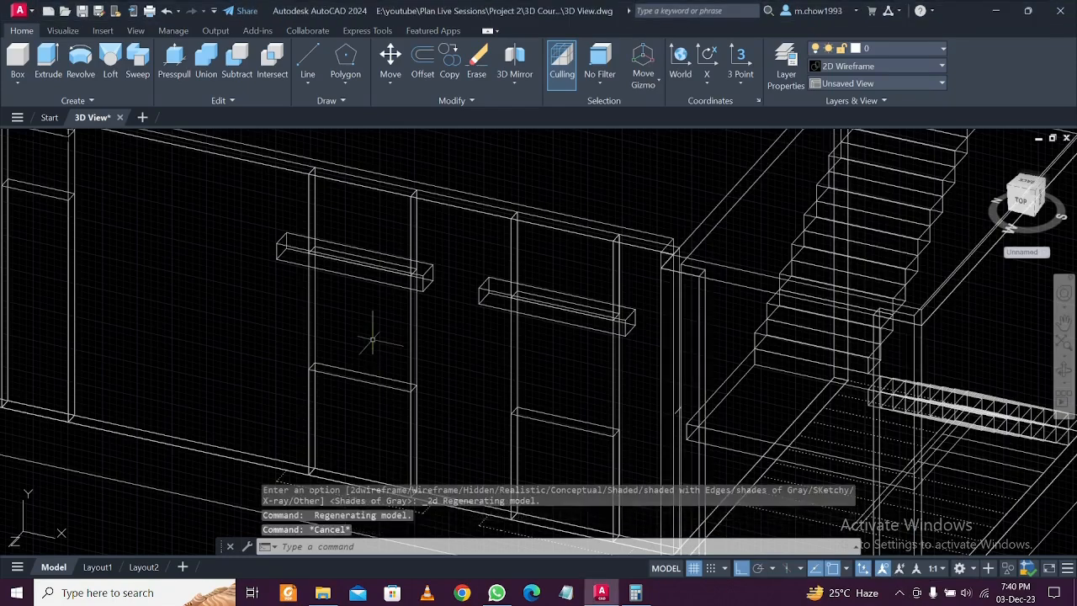
pyautogui.write('re')
pyautogui.click(425, 399)
pyautogui.scroll(-5, 286, 383)
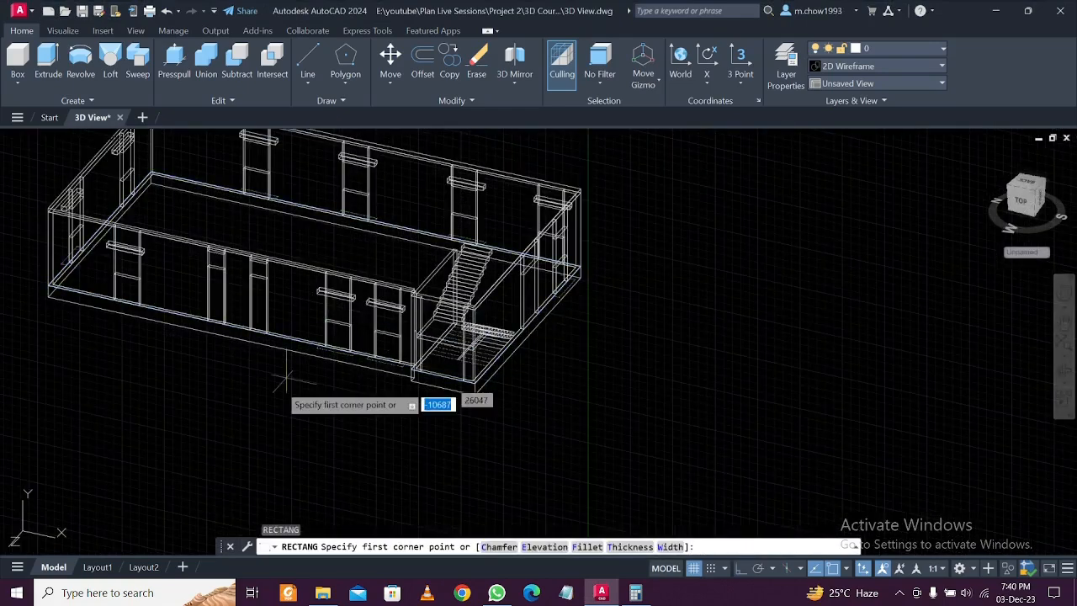
pyautogui.click(274, 400)
pyautogui.press('Escape')
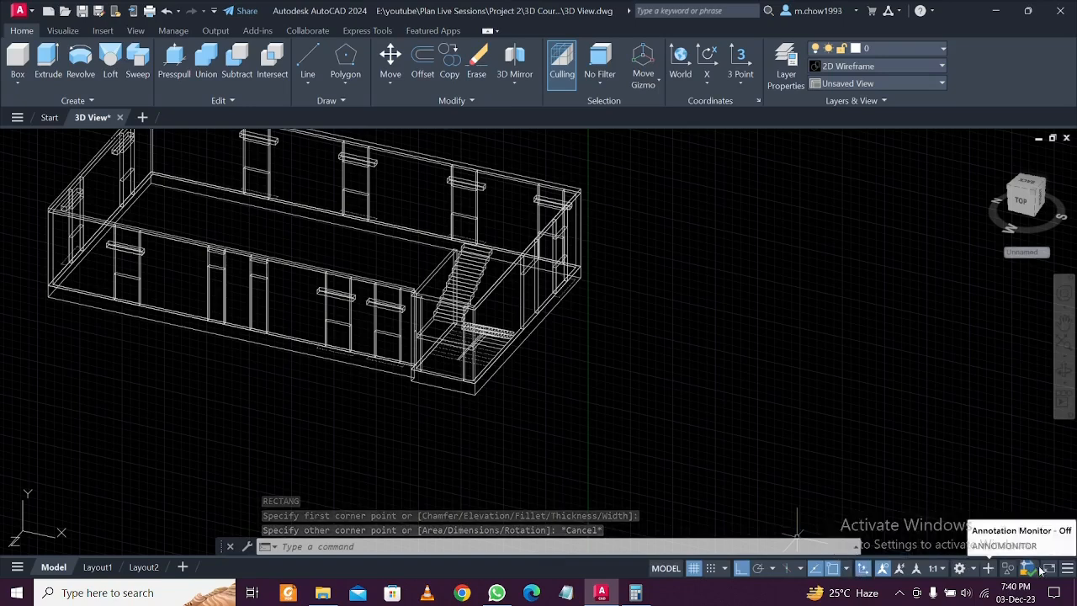
pyautogui.click(1068, 569)
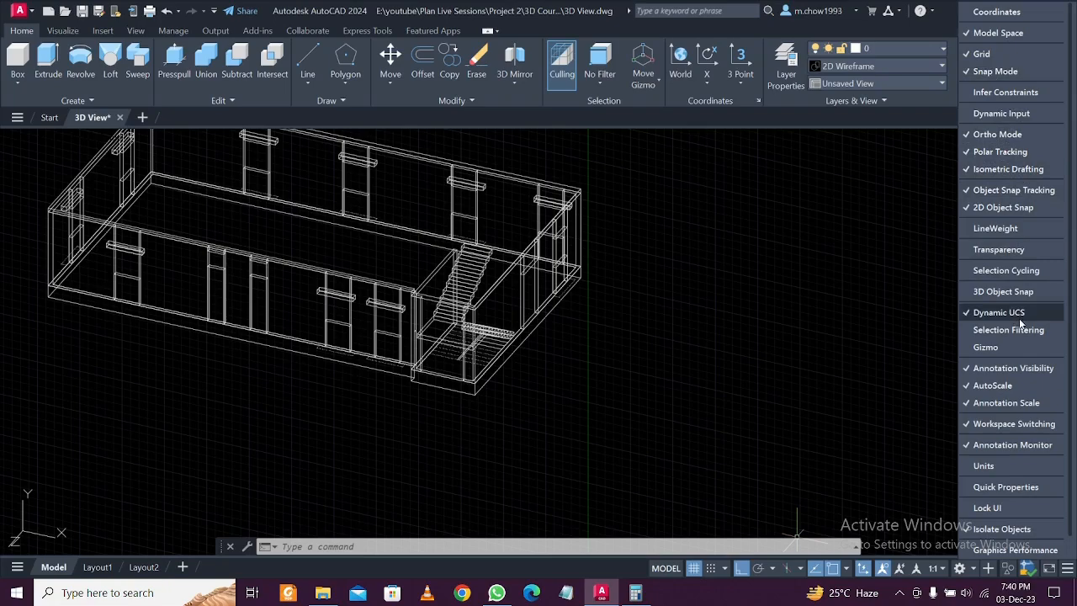
pyautogui.press('Escape')
pyautogui.click(356, 408)
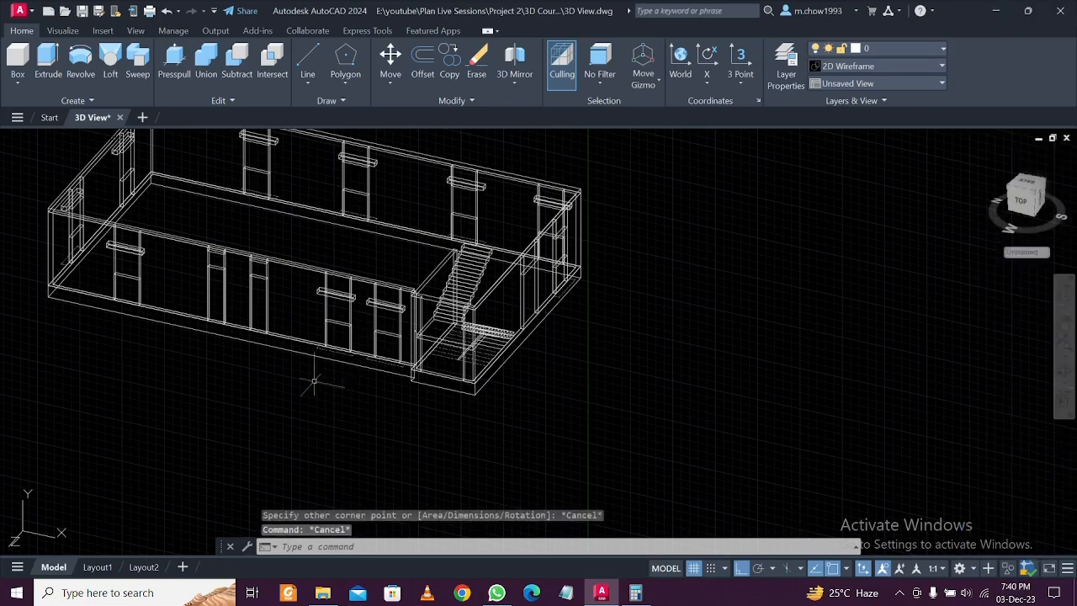
# Draw a rectangle over the window opening, from the sill's outer corner to the diagonally opposite lintel corner, on the second window before the stair bay
pyautogui.scroll(2, 300, 365)
pyautogui.scroll(3, 300, 365)
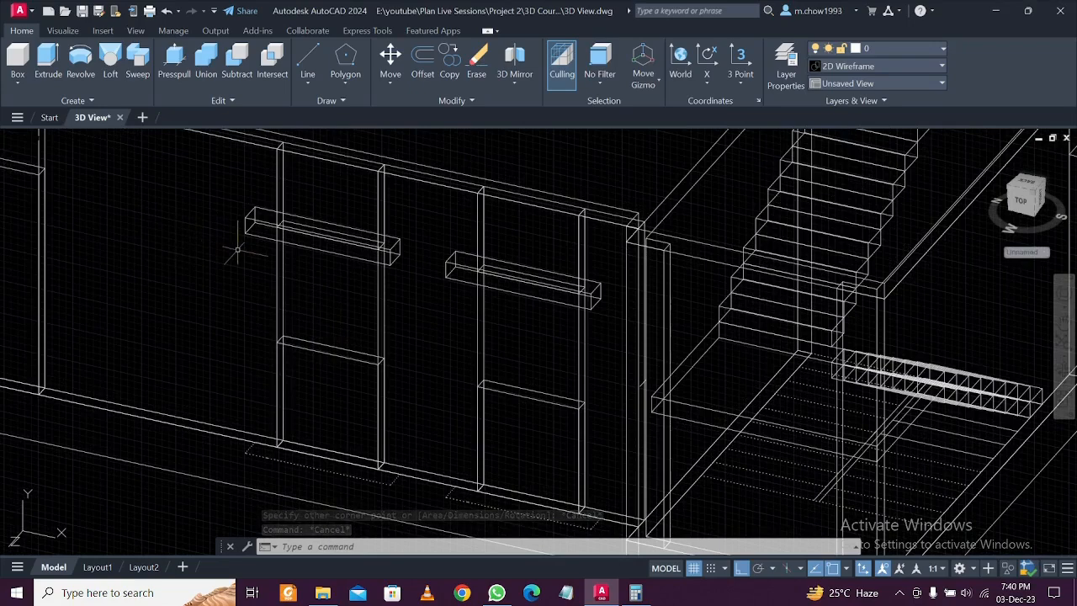
pyautogui.write('rec')
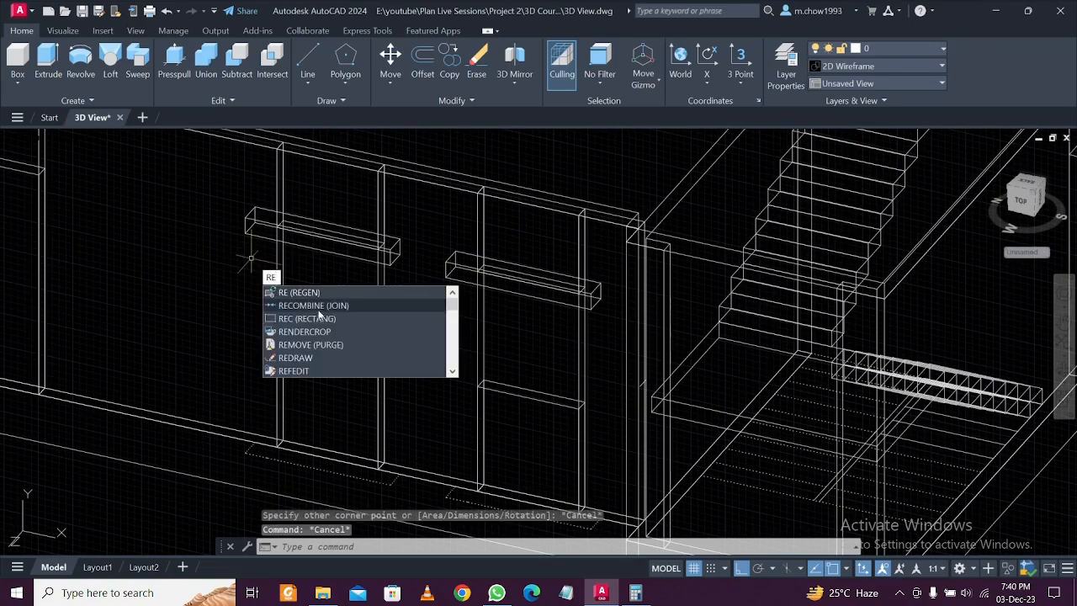
pyautogui.press('Return')
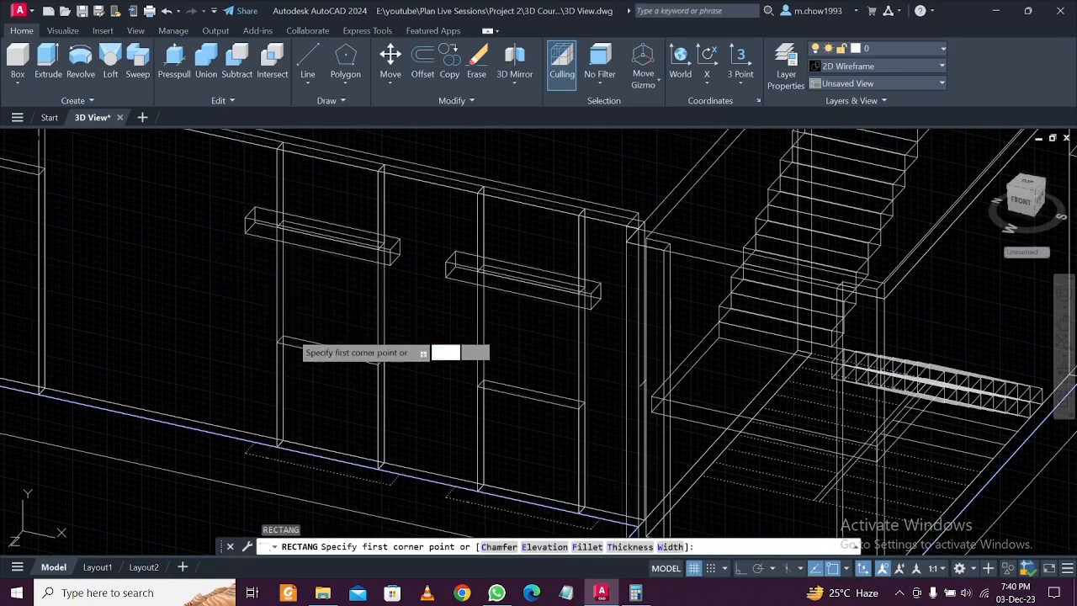
pyautogui.scroll(2, 274, 340)
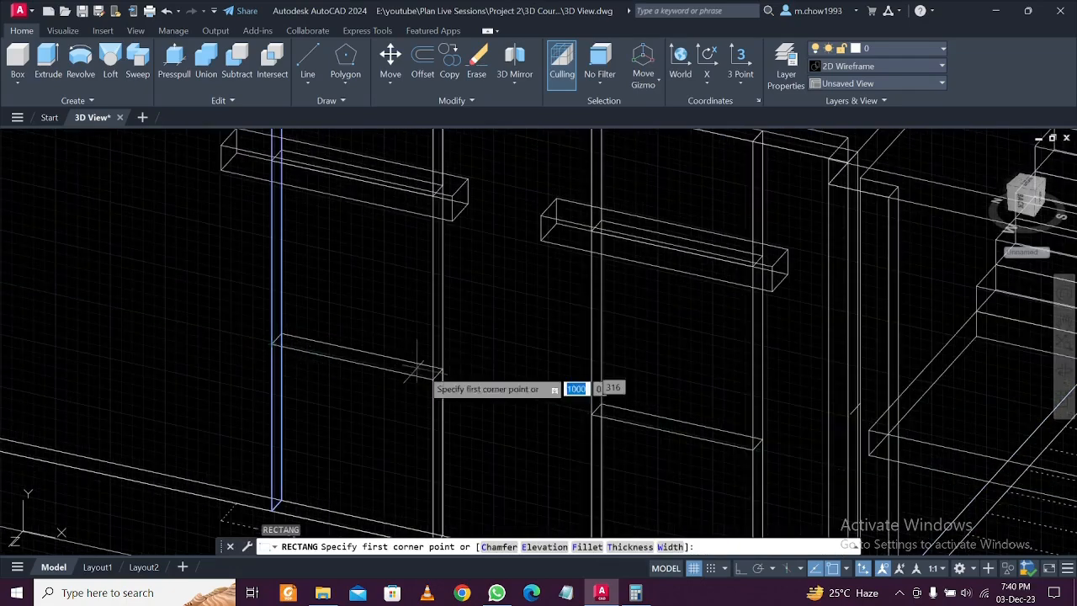
pyautogui.click(433, 378)
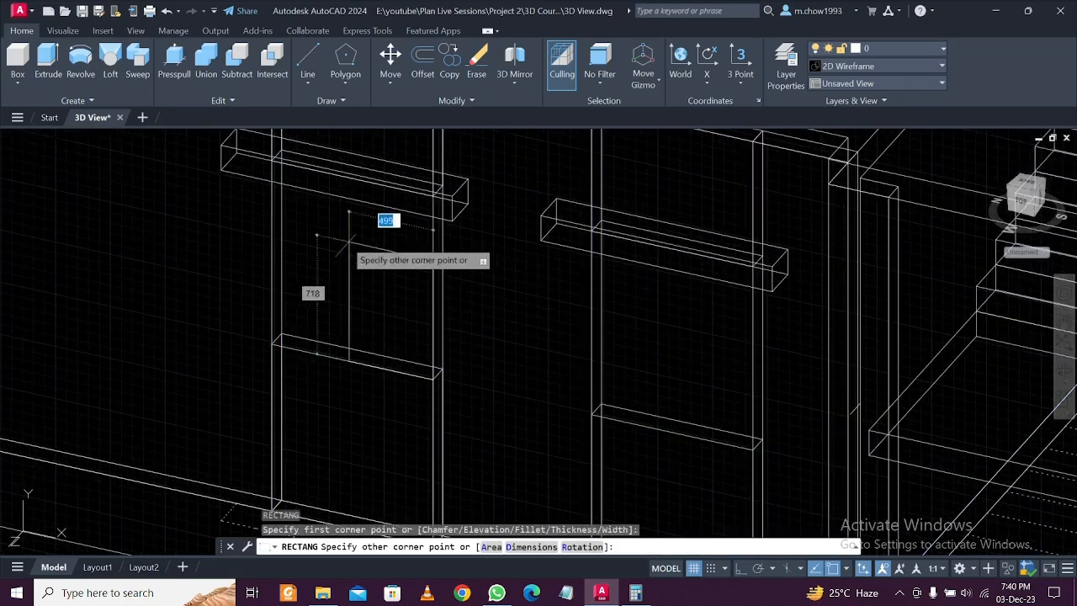
pyautogui.scroll(2, 288, 205)
pyautogui.moveTo(289, 201); pyautogui.dragTo(334, 329, button='middle')
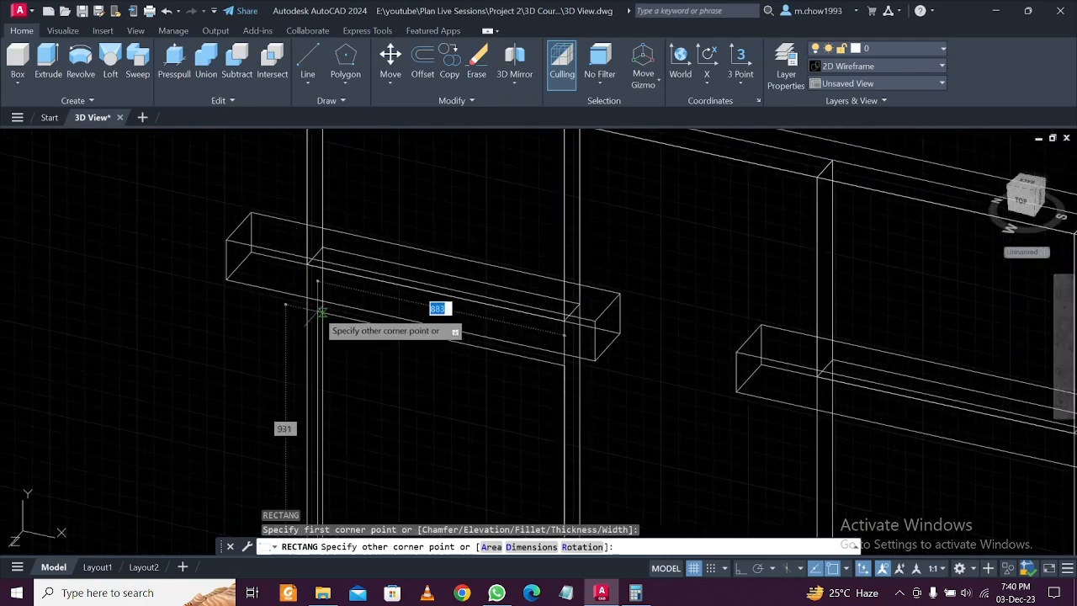
pyautogui.scroll(2, 319, 308)
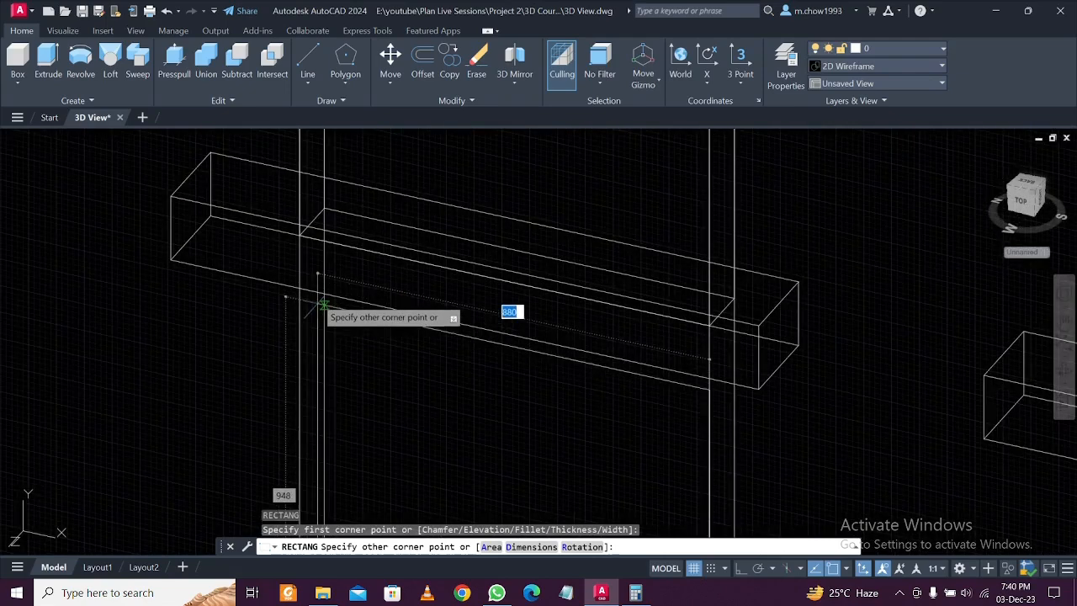
pyautogui.click(303, 236)
# Move the window rectangle about 4390 along Z, out in front of the building's front wall
pyautogui.click(354, 238)
pyautogui.click(409, 294)
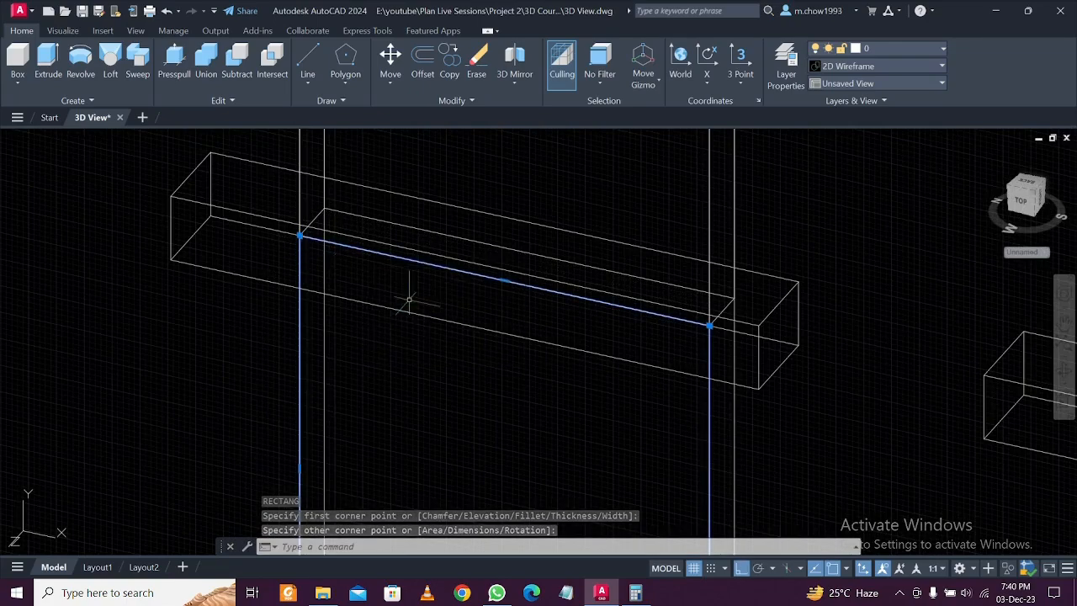
pyautogui.scroll(-5, 409, 299)
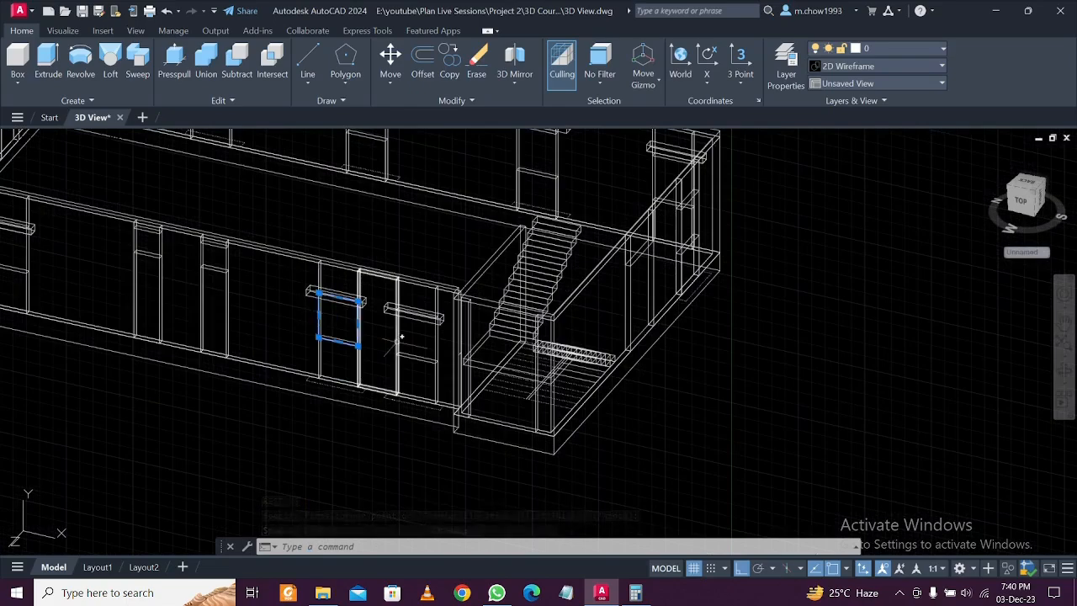
pyautogui.write('m')
pyautogui.press('Return')
pyautogui.click(812, 366)
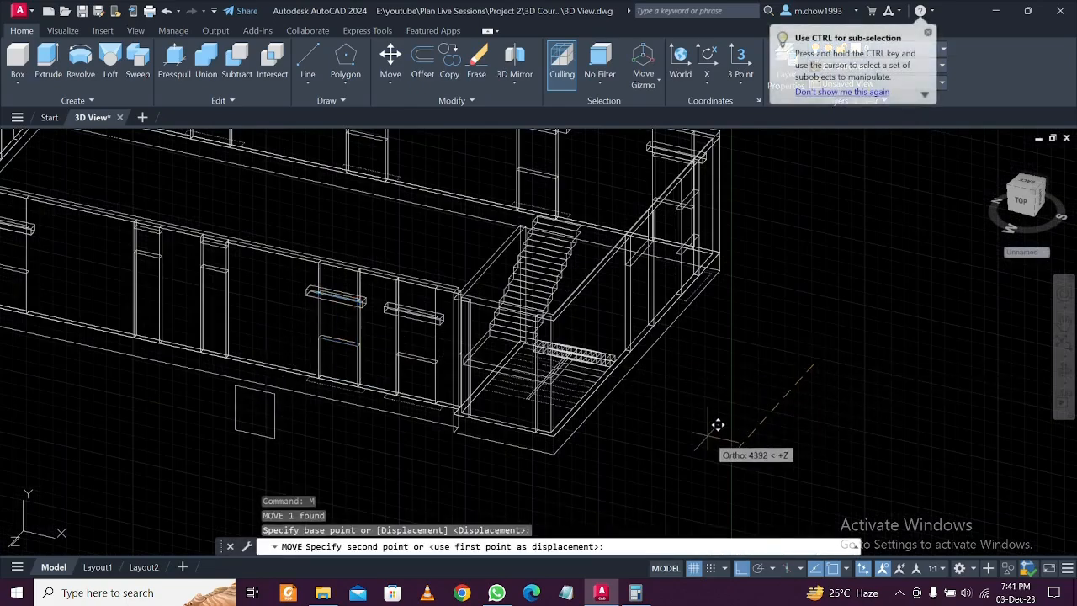
pyautogui.press('Escape')
pyautogui.scroll(-5, 385, 412)
pyautogui.scroll(5, 385, 405)
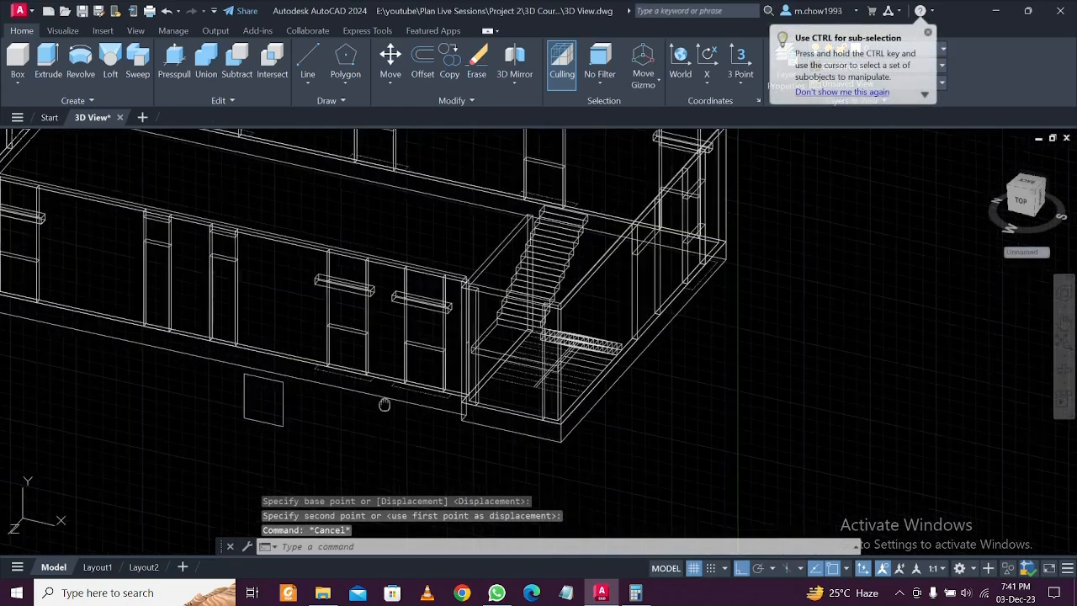
# Move the window rectangle again, farther from the building into empty space
pyautogui.moveTo(384, 405); pyautogui.dragTo(381, 325, button='middle')
pyautogui.click(245, 326)
pyautogui.write('m')
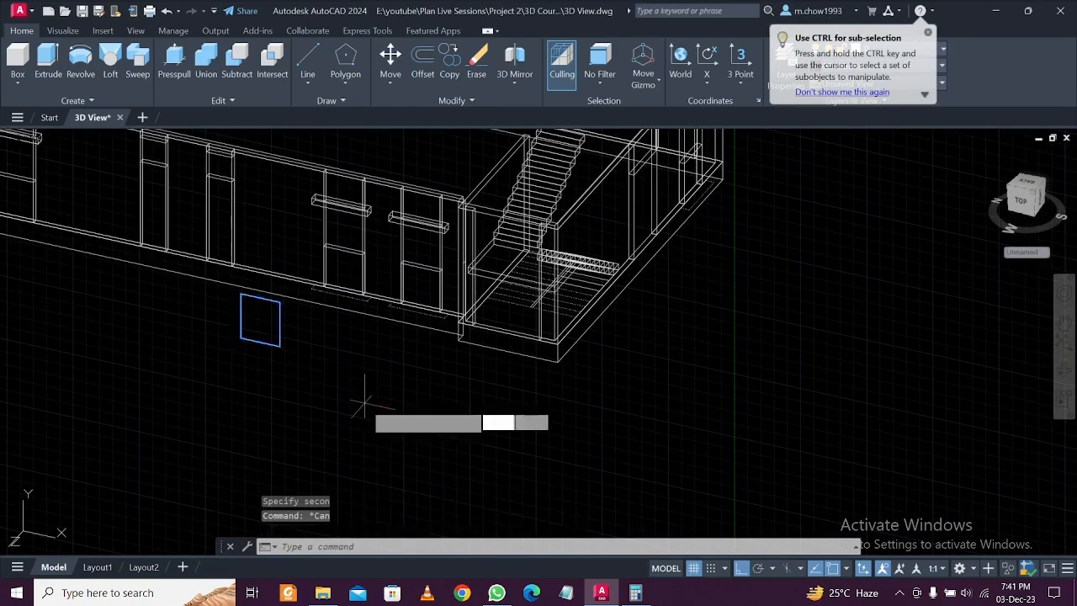
pyautogui.press('Return')
pyautogui.click(317, 374)
pyautogui.click(756, 472)
pyautogui.scroll(4, 709, 435)
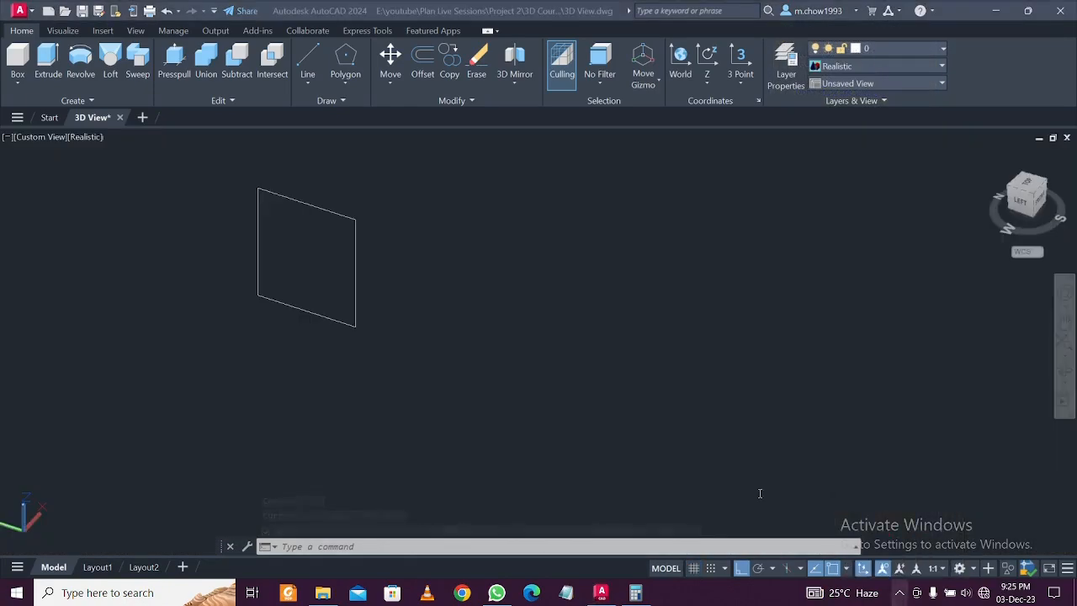
# Reset the UCS to World for working on the window rectangle
pyautogui.write('ucs')
pyautogui.press('Return')
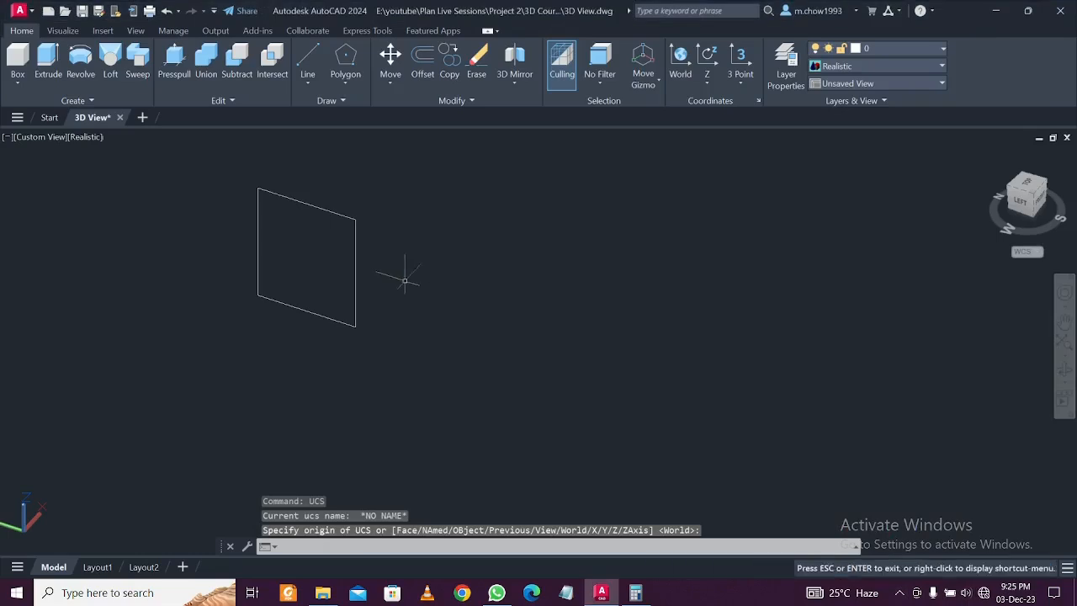
pyautogui.moveTo(402, 281); pyautogui.dragTo(449, 310, button='middle')
pyautogui.press('Return')
pyautogui.click(446, 312)
pyautogui.press('Escape')
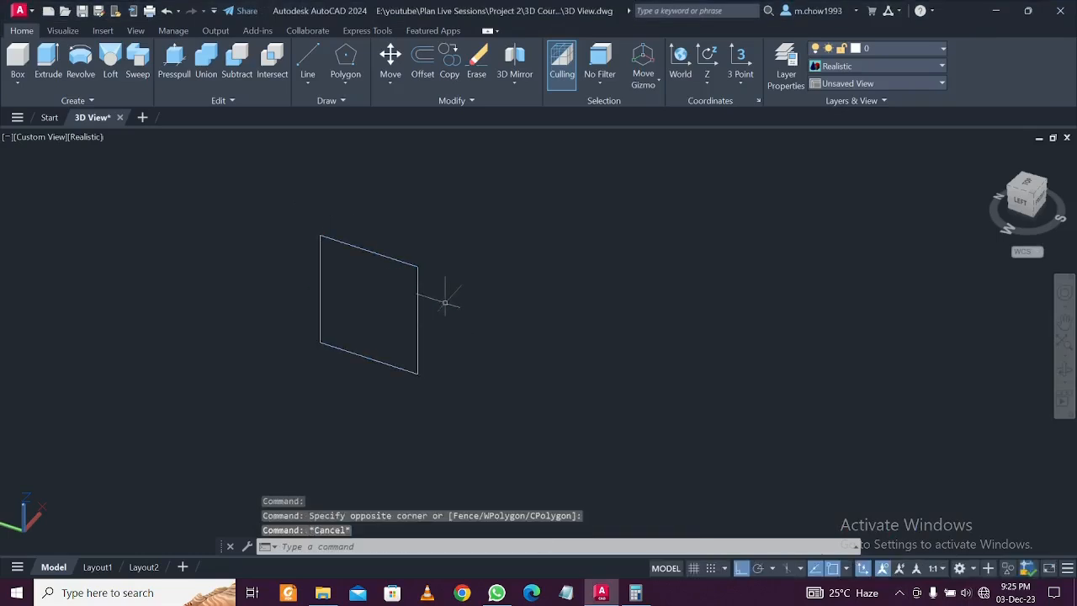
# Offset the window rectangle 25 inward to form the frame outline
pyautogui.press('Return')
pyautogui.press('Return')
pyautogui.scroll(2, 377, 284)
pyautogui.click(404, 251)
pyautogui.click(383, 291)
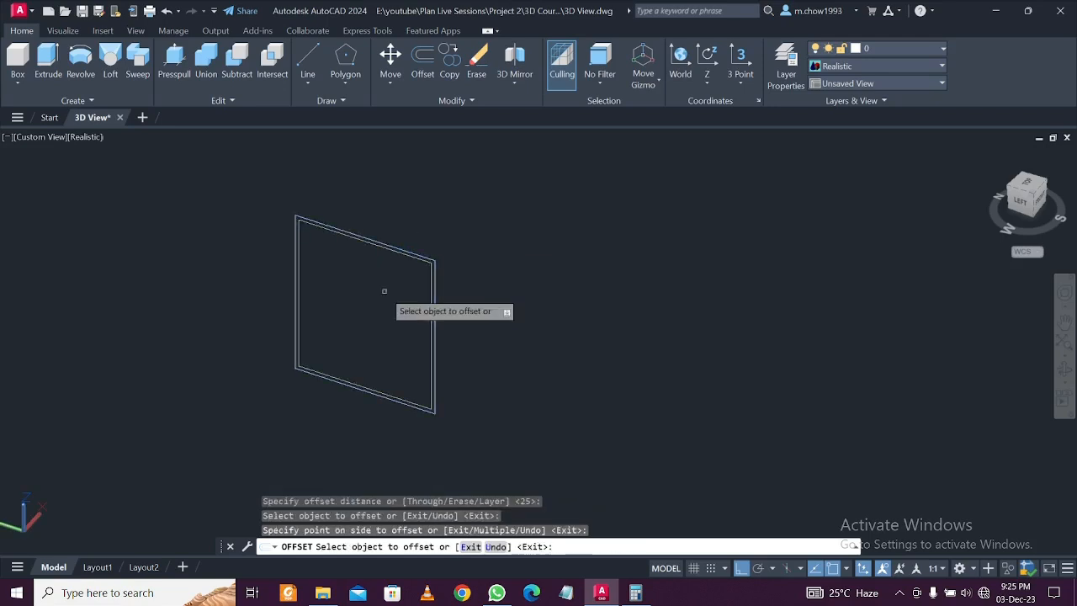
pyautogui.press('Escape')
# Draw a vertical line from the midpoint of the outer rectangle's top edge to its bottom edge
pyautogui.scroll(2, 355, 316)
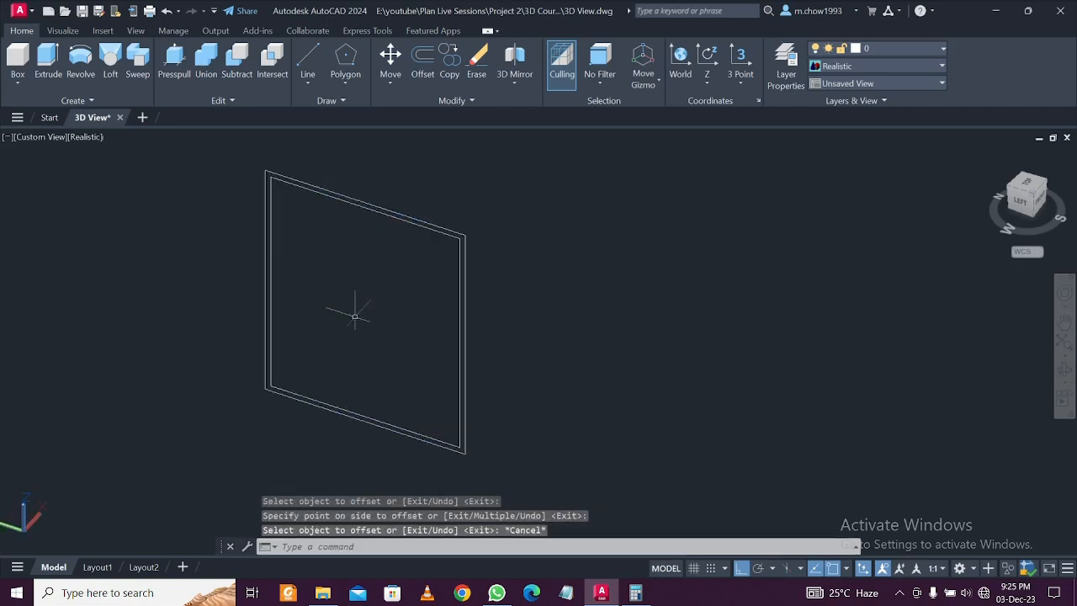
pyautogui.click(308, 57)
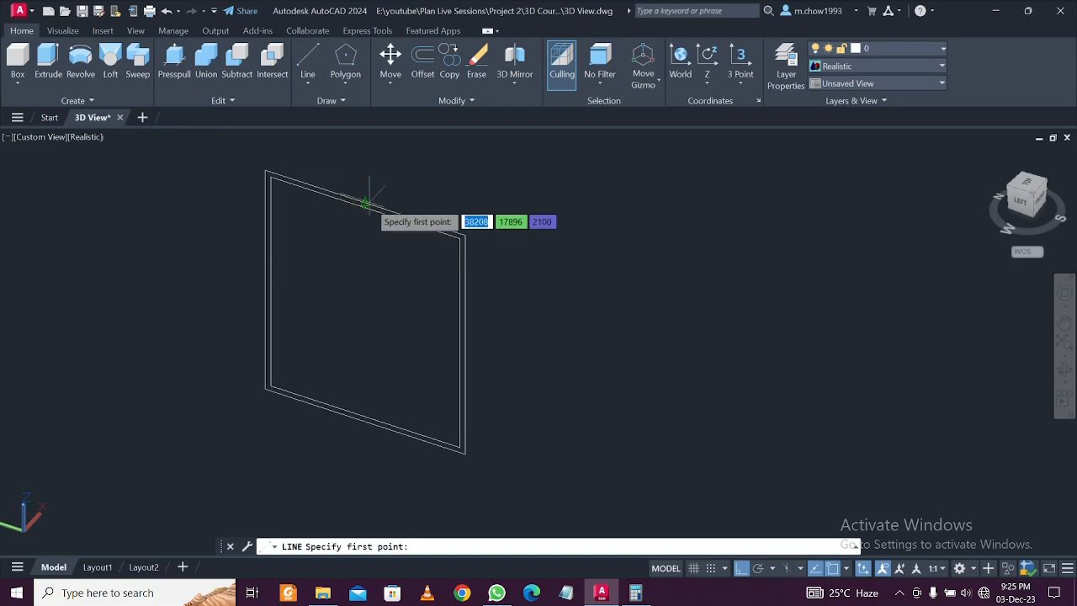
pyautogui.scroll(3, 366, 203)
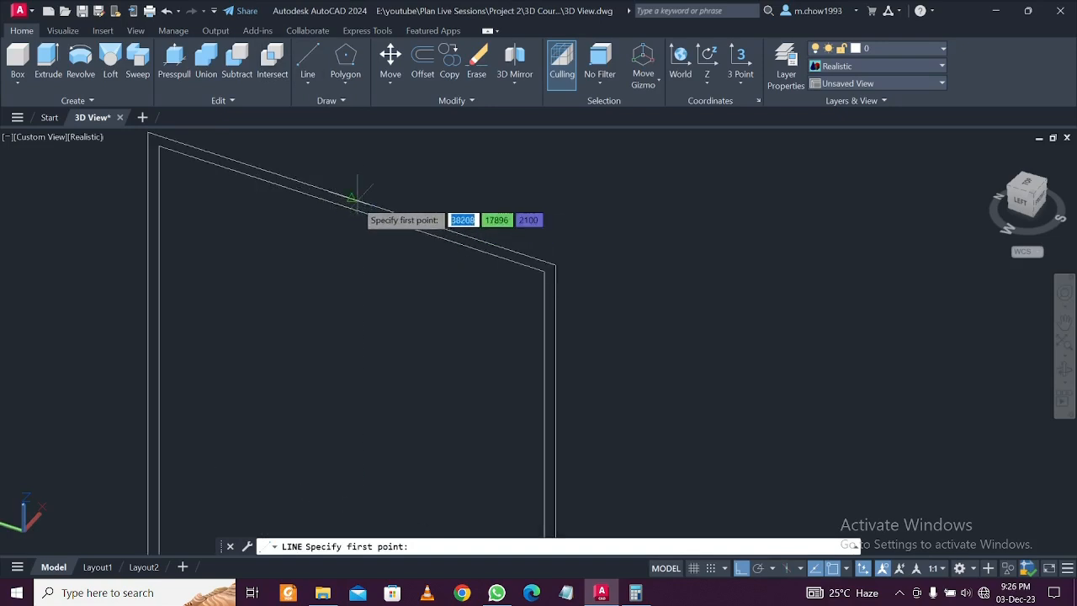
pyautogui.click(351, 200)
pyautogui.scroll(-4, 352, 199)
pyautogui.scroll(3, 355, 370)
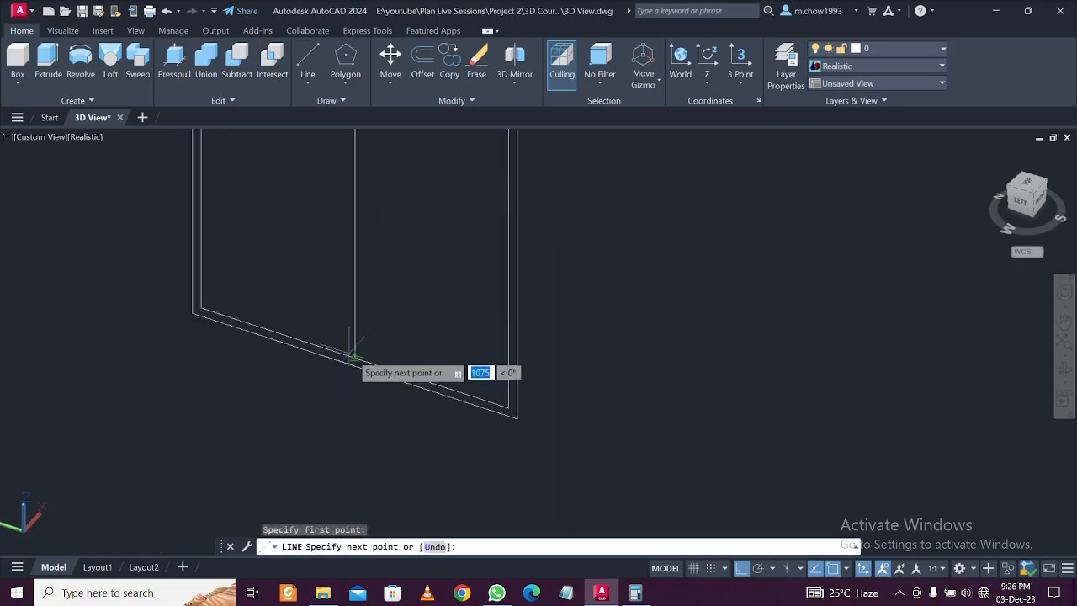
pyautogui.press('Escape')
pyautogui.scroll(2, 354, 366)
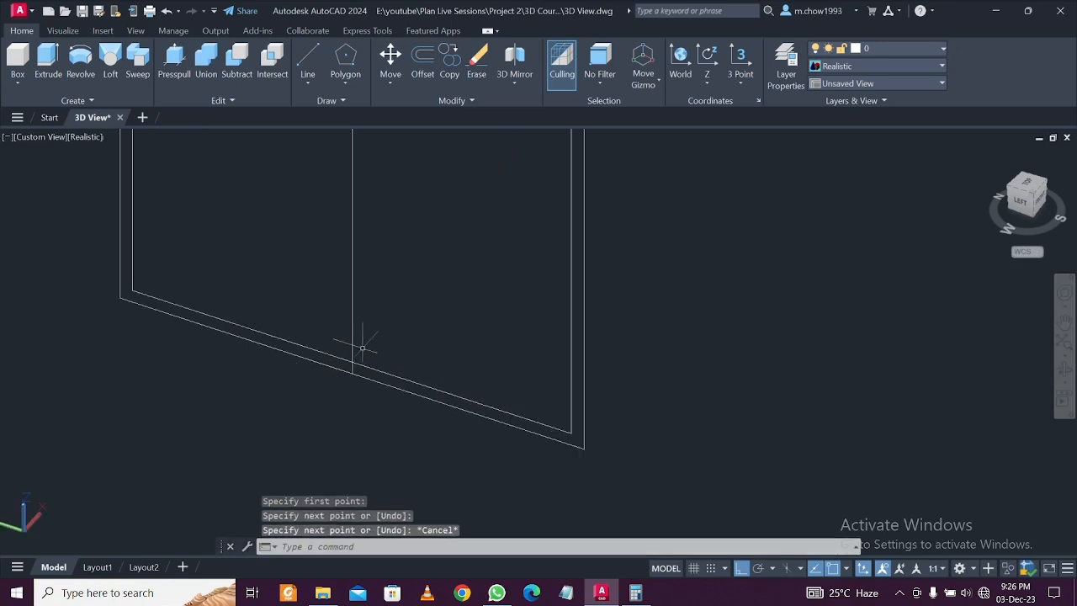
pyautogui.scroll(-2, 375, 338)
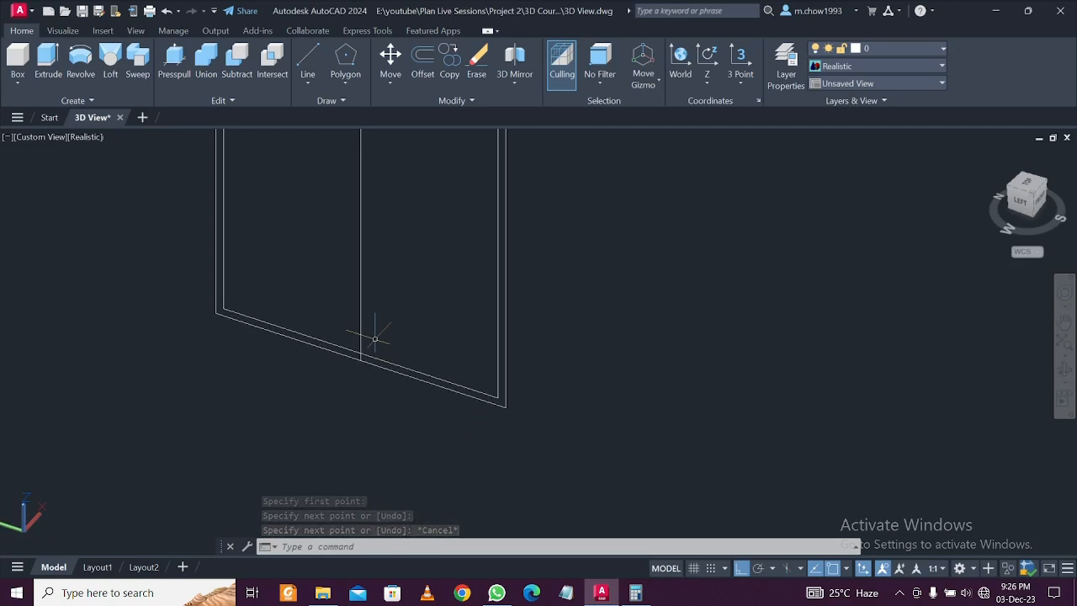
# Try to offset the frame's vertical centre line by 25
pyautogui.moveTo(376, 338); pyautogui.dragTo(392, 369, button='middle')
pyautogui.write('o')
pyautogui.press('Return')
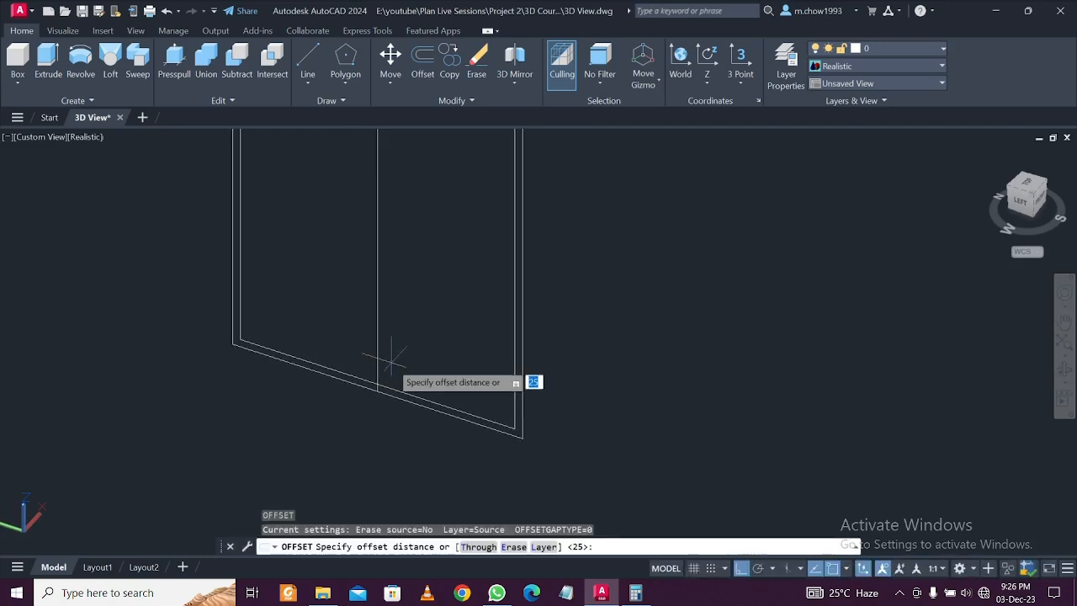
pyautogui.press('Return')
pyautogui.click(377, 322)
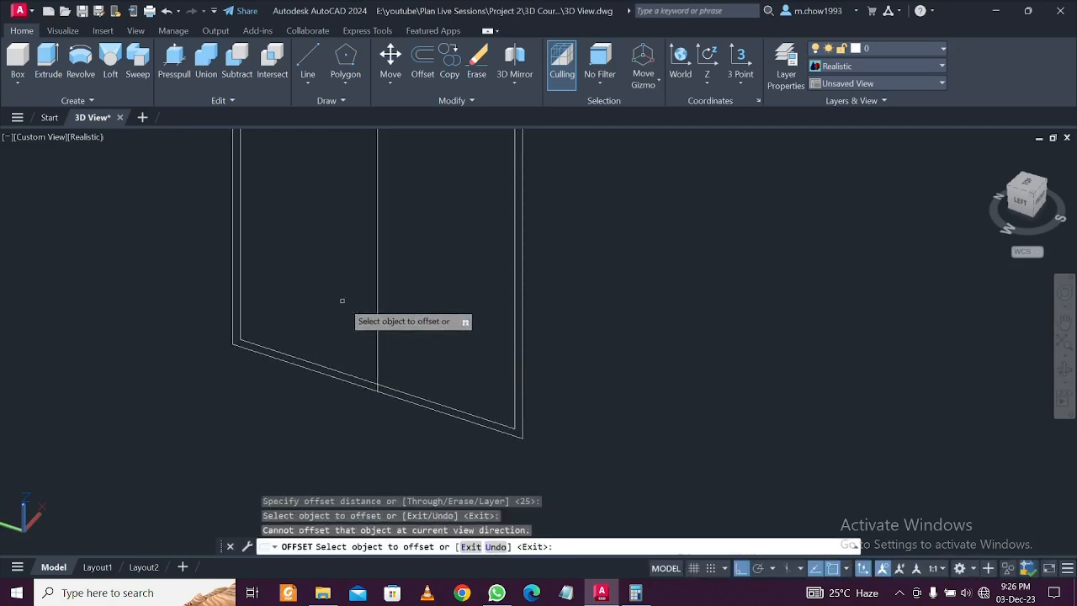
pyautogui.click(377, 335)
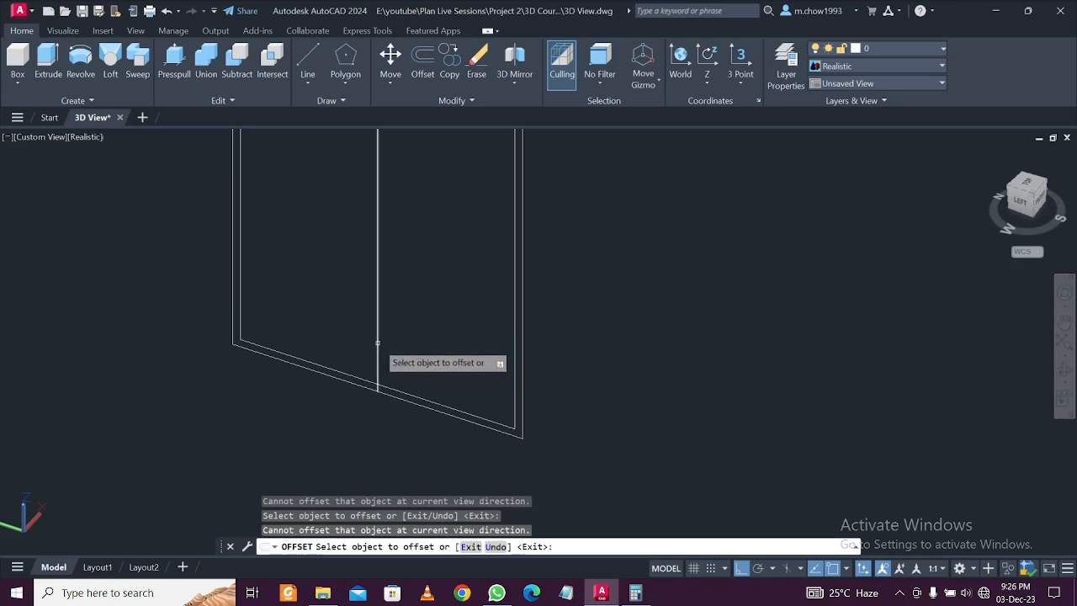
pyautogui.keyDown('shift'); pyautogui.moveTo(372, 321); pyautogui.dragTo(373, 270, button='middle'); pyautogui.keyUp('shift')
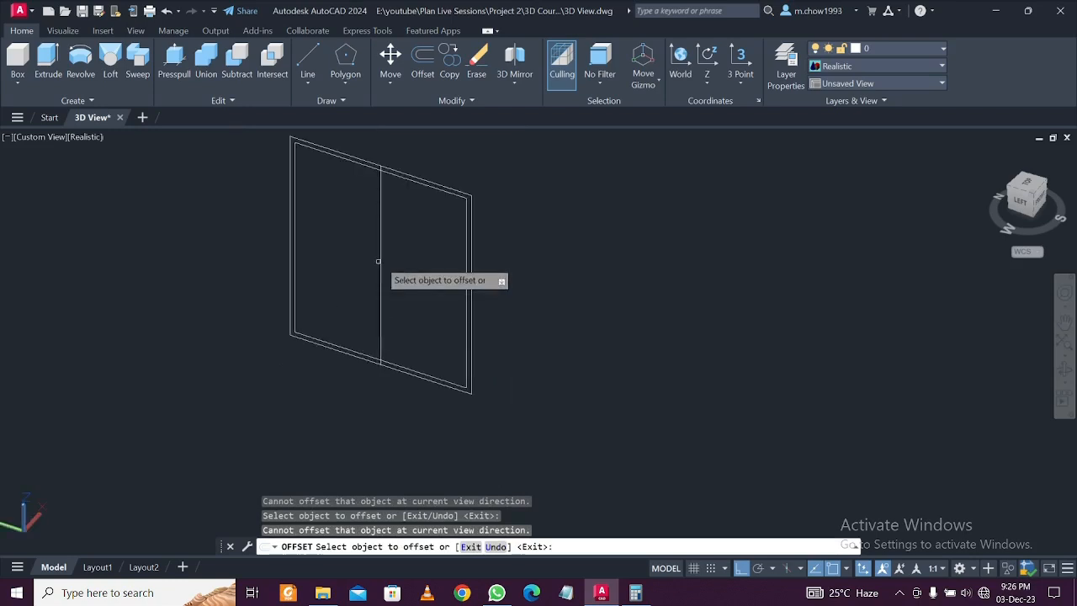
pyautogui.press('Escape')
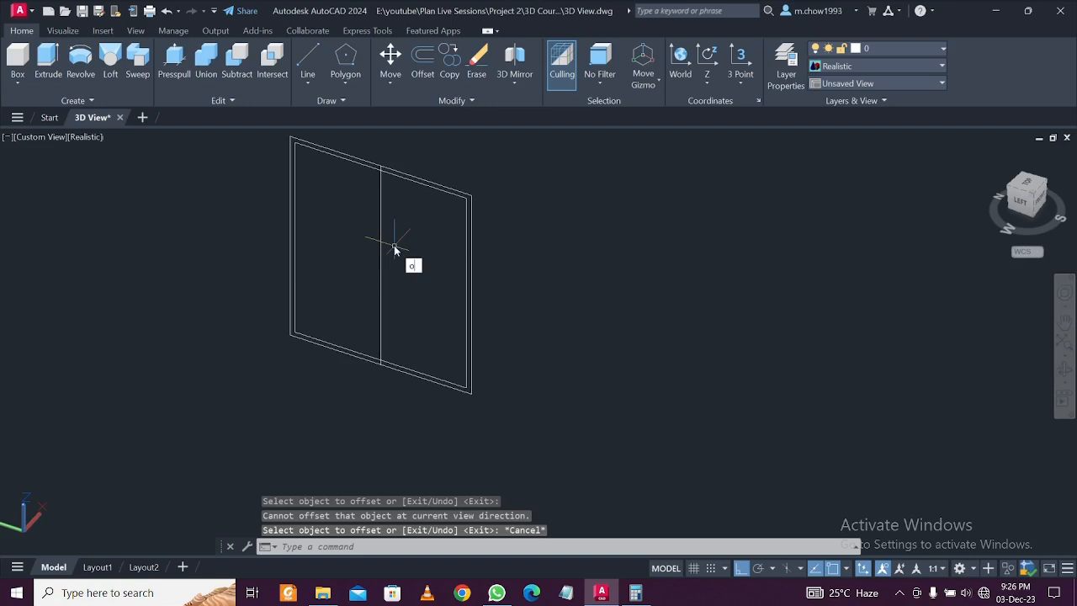
pyautogui.press('Return')
pyautogui.press('Return')
pyautogui.click(380, 251)
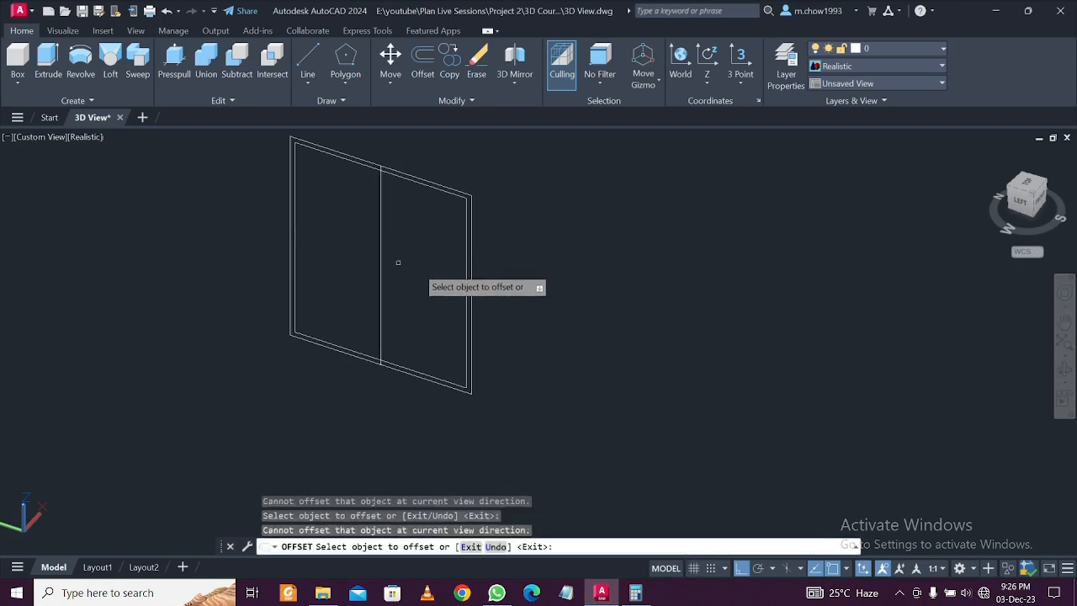
pyautogui.press('Escape')
# Set the UCS to World again and retry the 25 offset of the vertical centre line
pyautogui.moveTo(423, 255); pyautogui.dragTo(413, 306, button='middle')
pyautogui.scroll(-2, 413, 306)
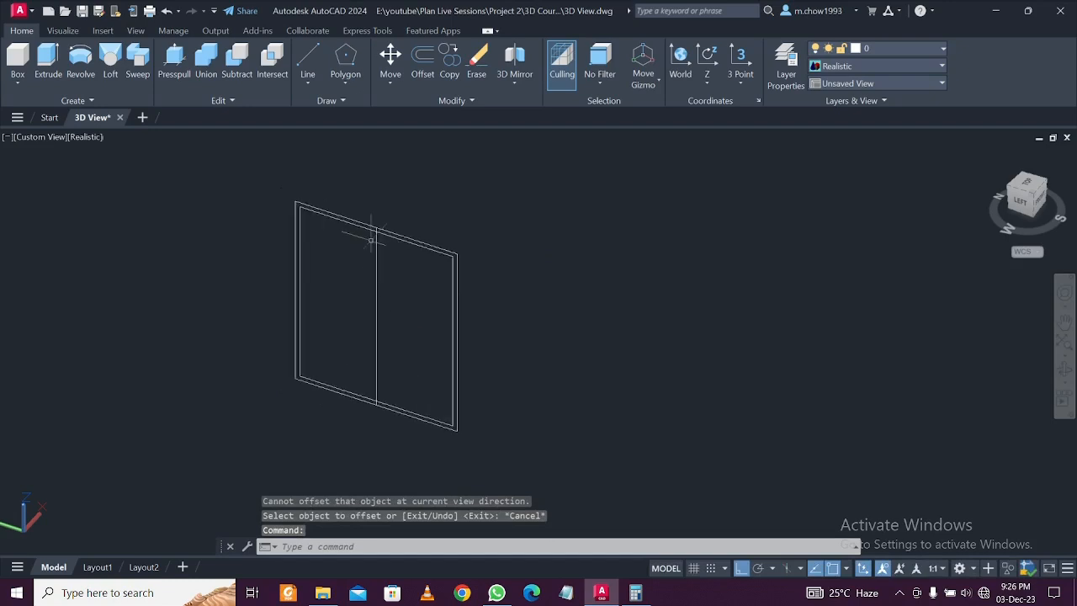
pyautogui.click(680, 63)
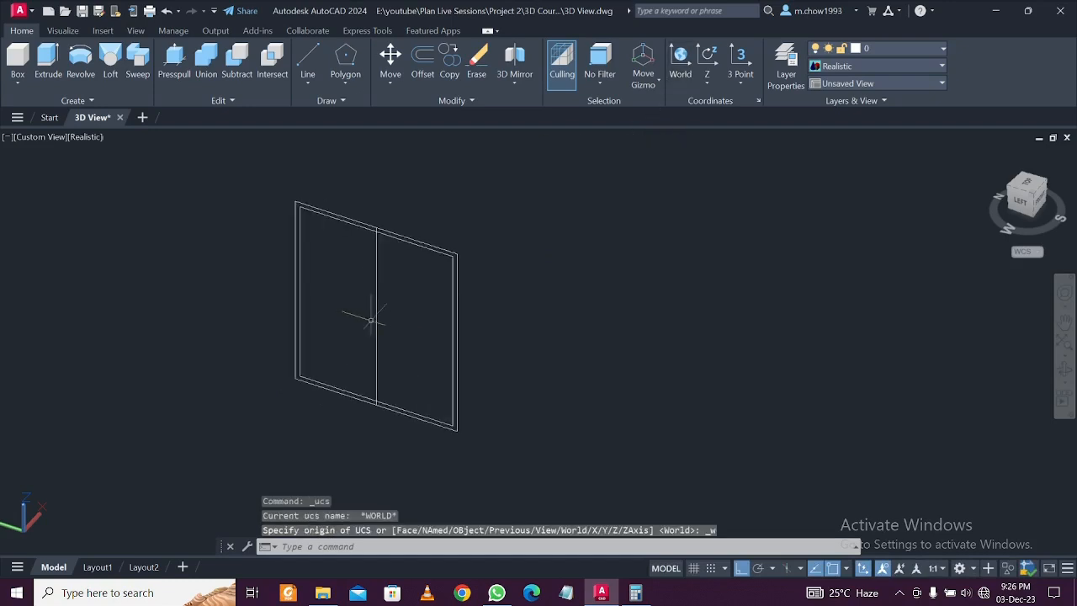
pyautogui.press('Escape')
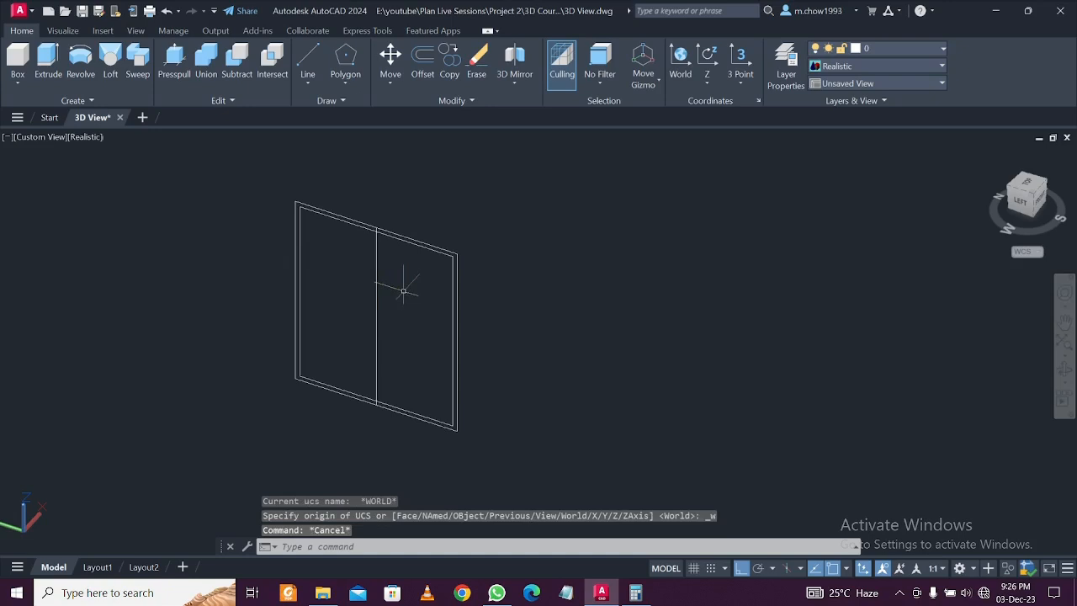
pyautogui.write('o')
pyautogui.press('Return')
pyautogui.press('Return')
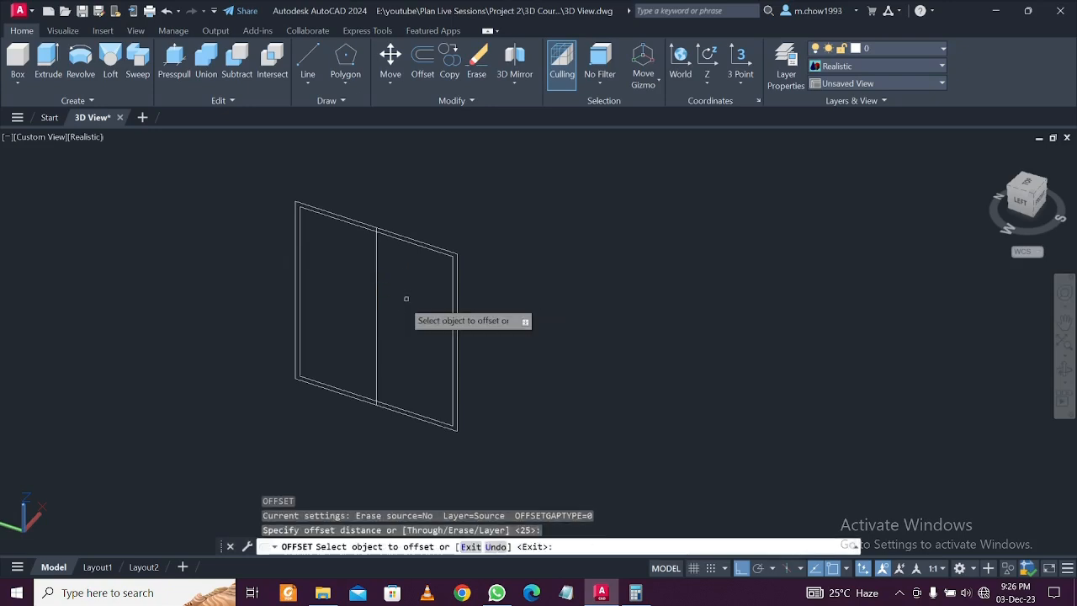
pyautogui.click(390, 311)
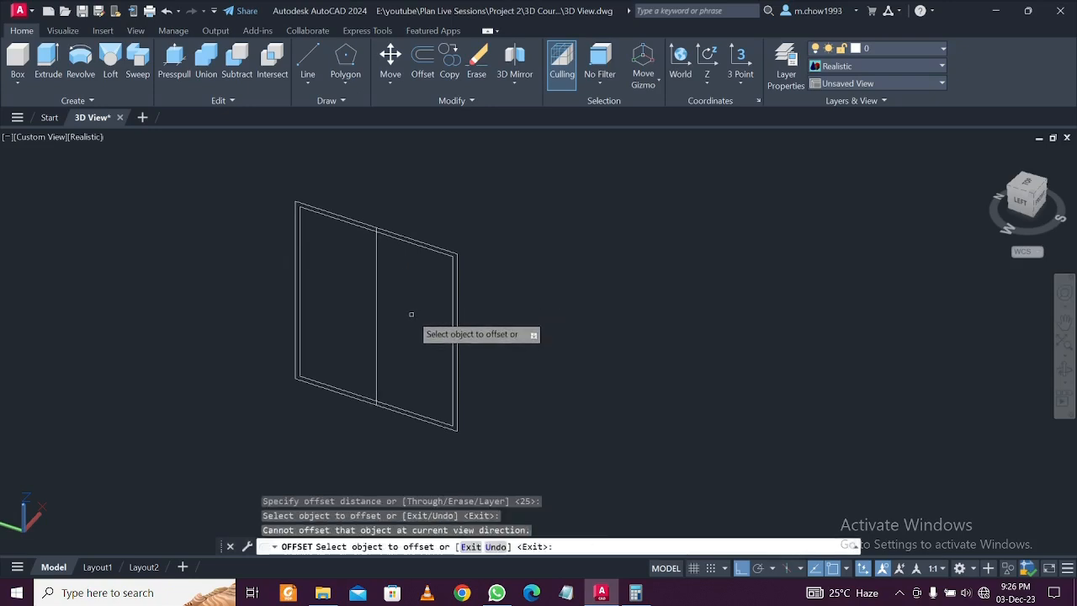
pyautogui.scroll(2, 410, 314)
pyautogui.press('Escape')
pyautogui.scroll(-2, 411, 314)
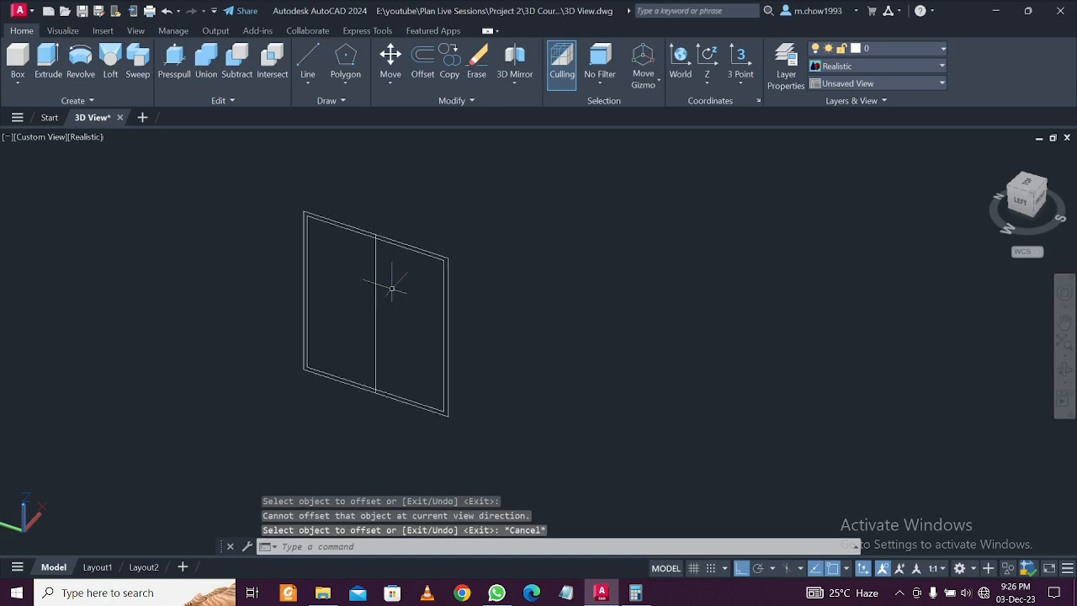
pyautogui.scroll(1, 399, 307)
pyautogui.click(68, 30)
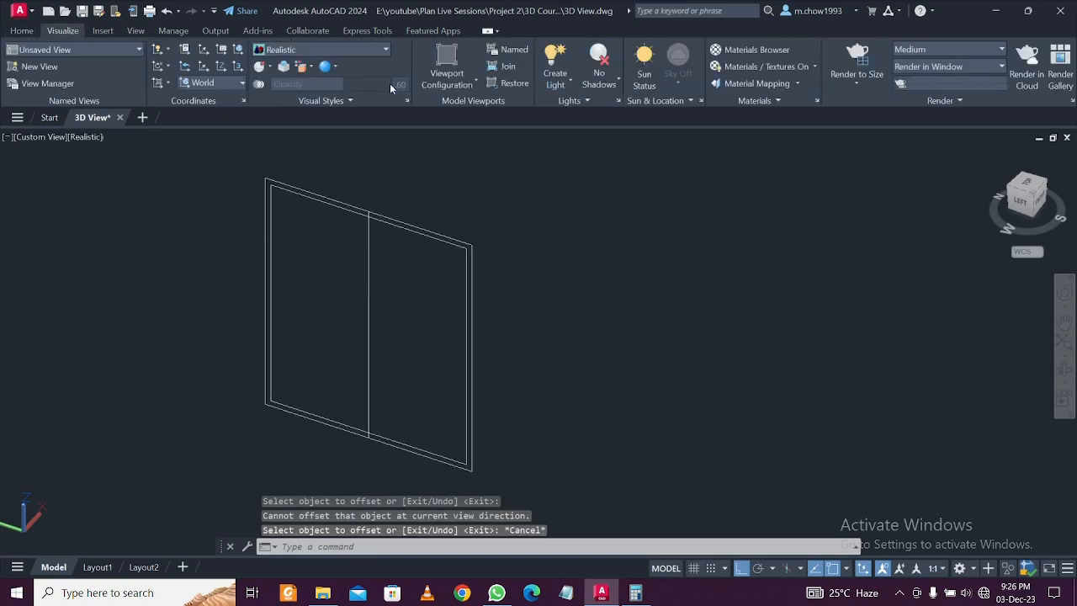
pyautogui.click(221, 67)
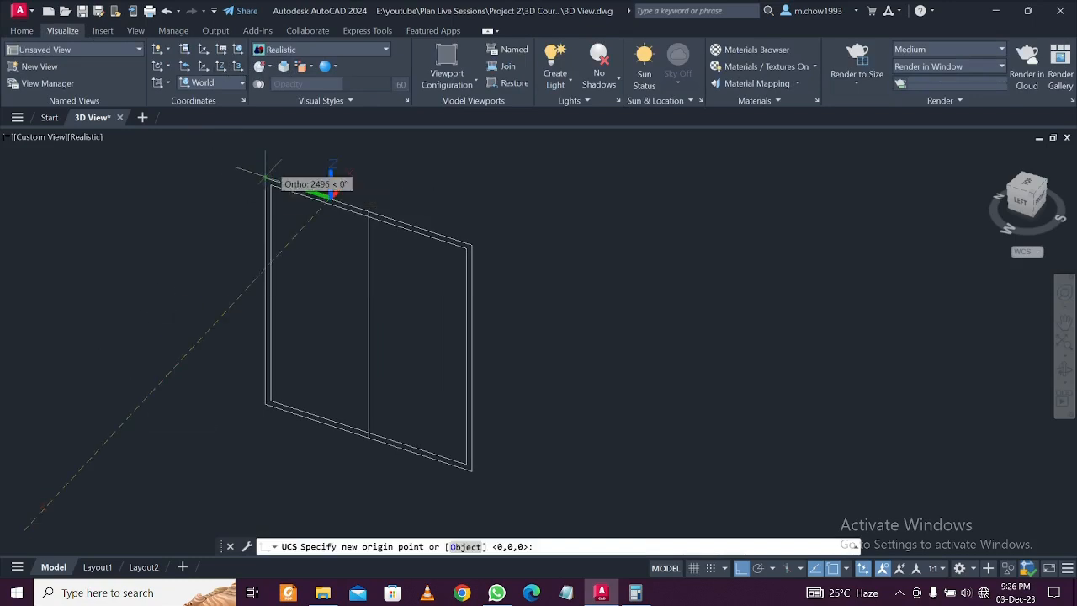
pyautogui.press('Escape')
pyautogui.scroll(2, 15, 536)
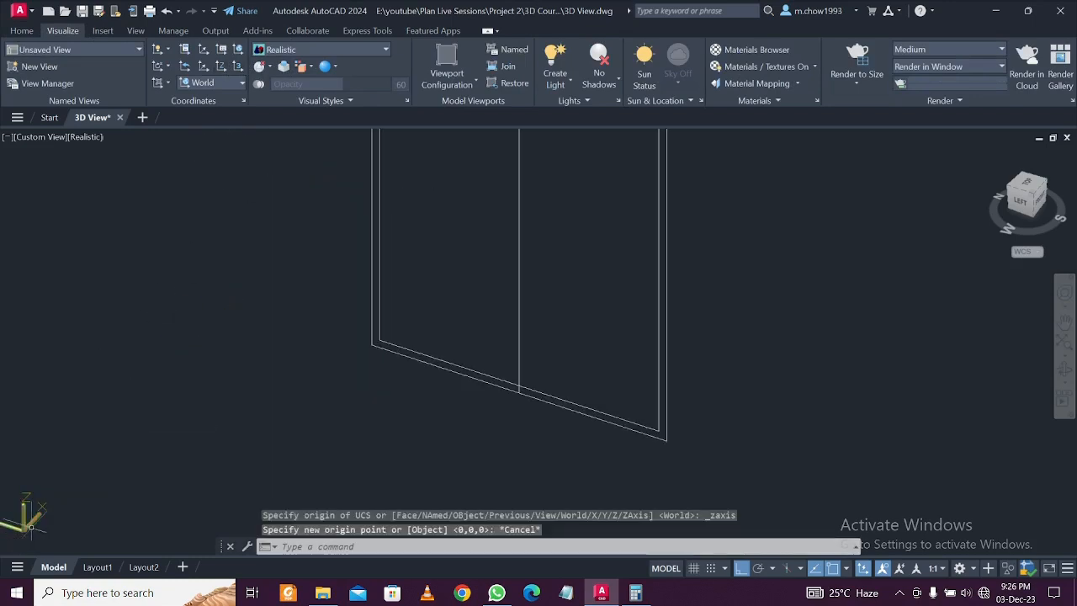
pyautogui.scroll(-2, 39, 525)
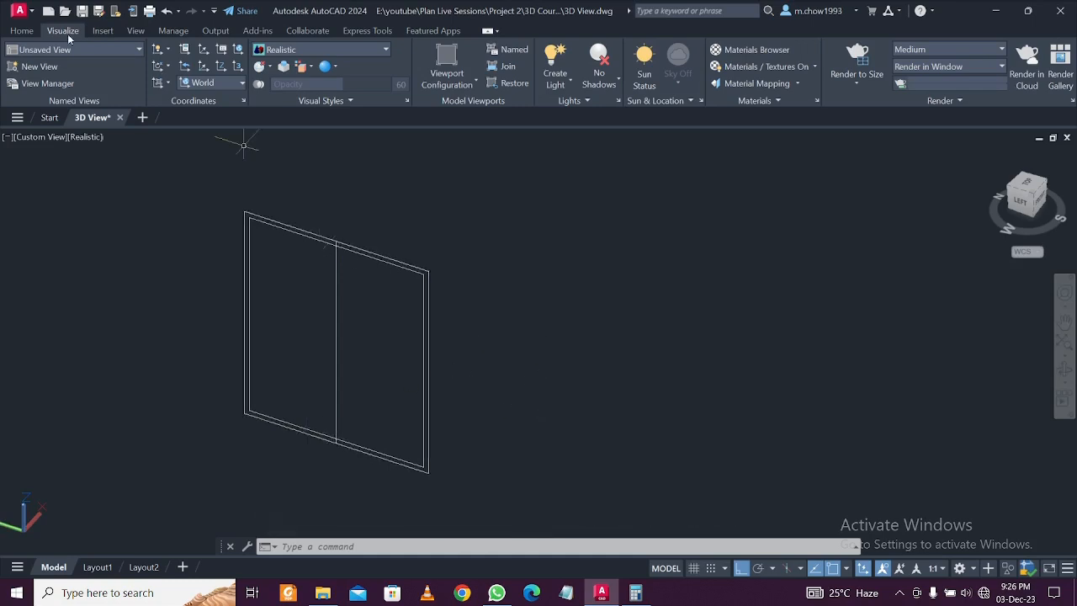
pyautogui.click(30, 32)
pyautogui.click(174, 60)
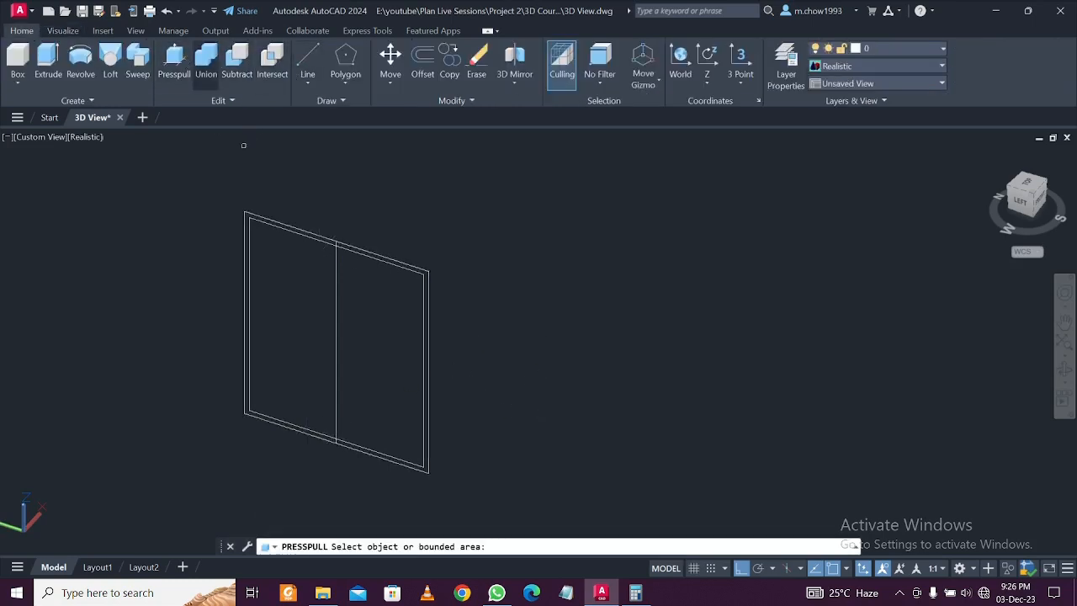
pyautogui.click(413, 278)
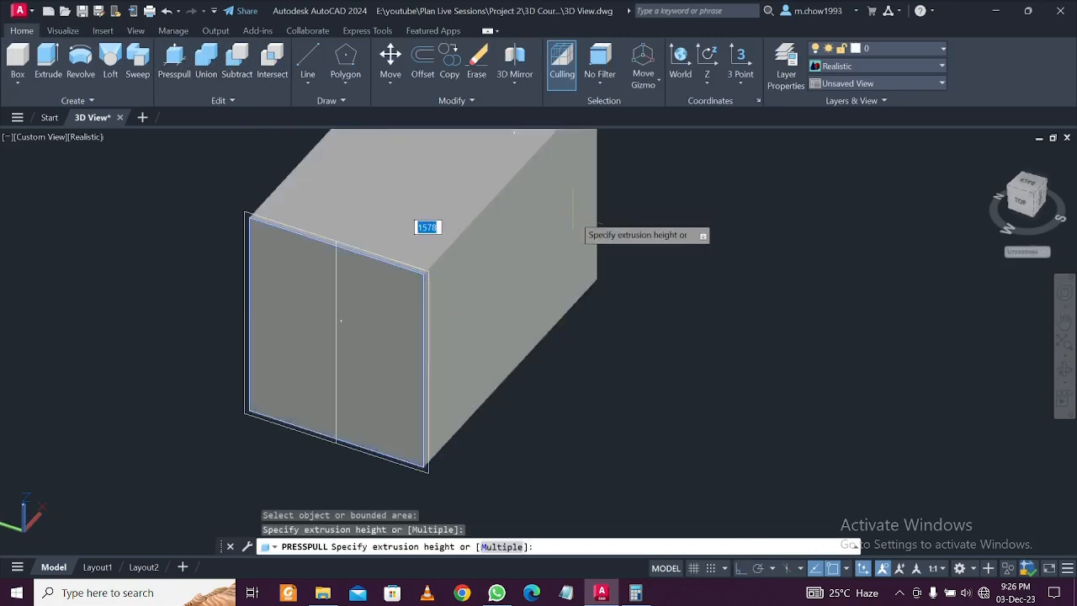
pyautogui.press('Escape')
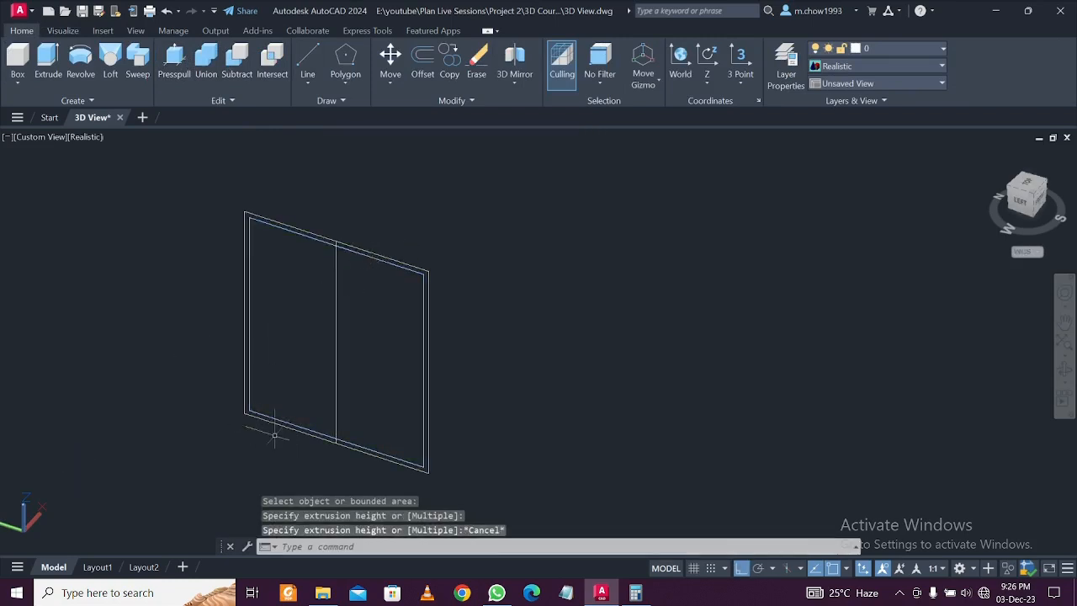
# Copy the frame's vertical centre line 25 to its right to form the mullion's second edge
pyautogui.click(380, 391)
pyautogui.click(323, 345)
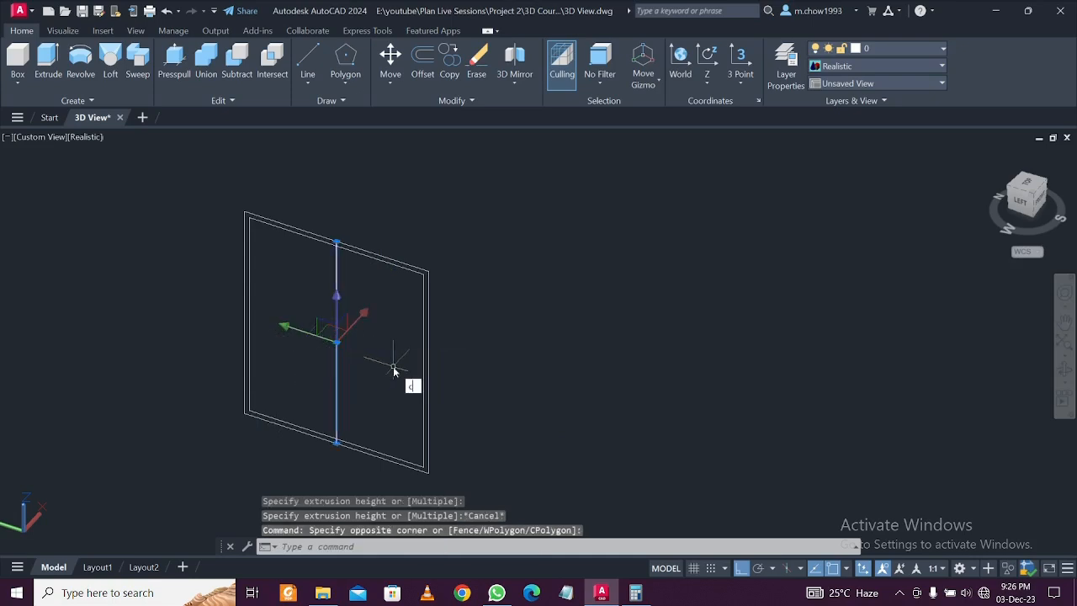
pyautogui.write('o')
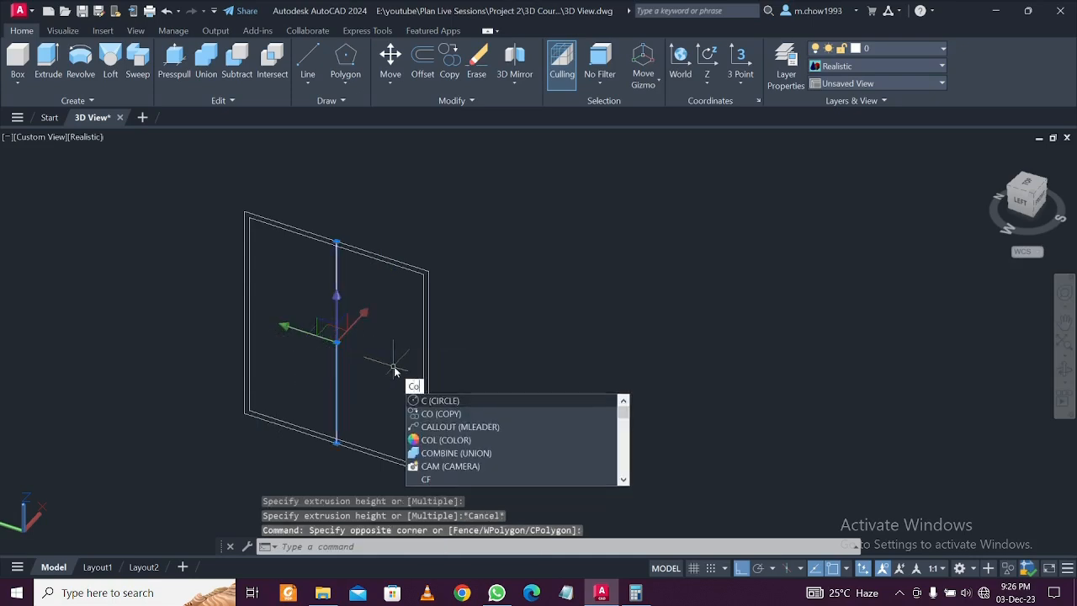
pyautogui.press('Return')
pyautogui.click(392, 366)
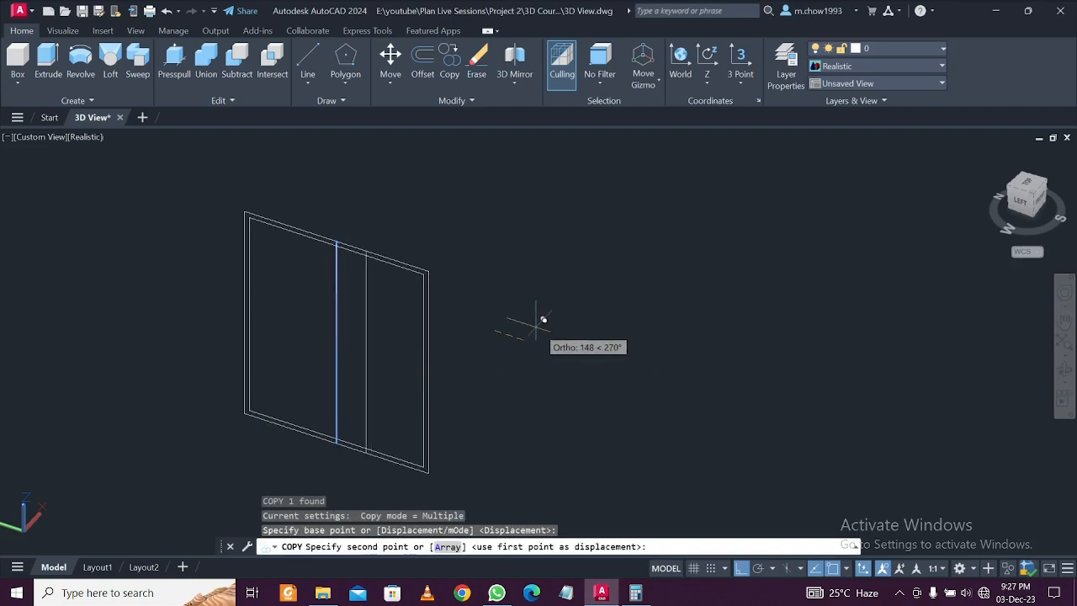
pyautogui.write('25')
pyautogui.press('Return')
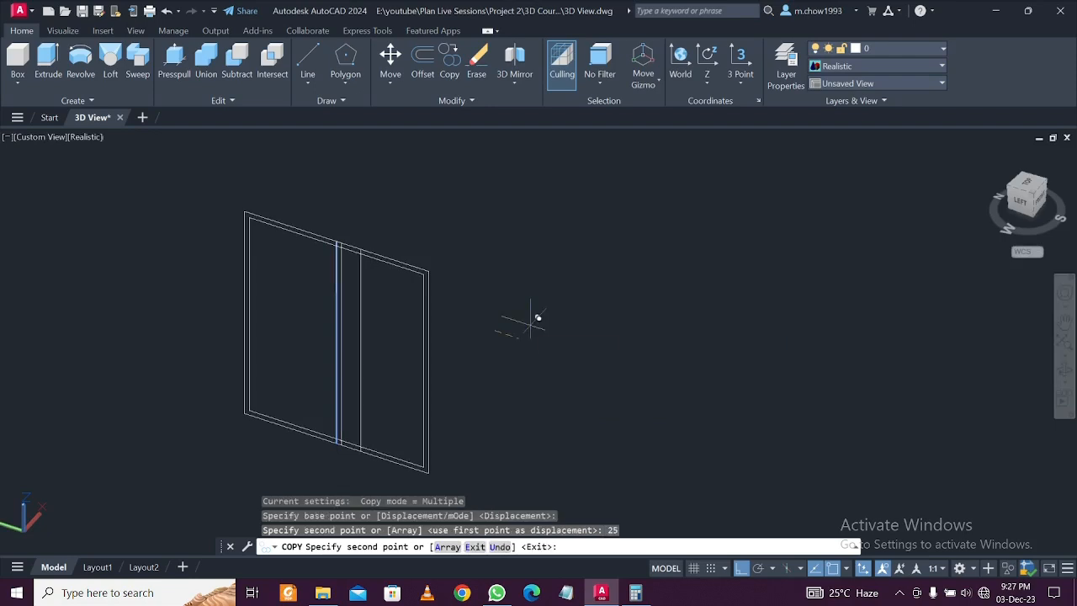
pyautogui.press('Escape')
pyautogui.scroll(2, 325, 270)
pyautogui.scroll(3, 358, 233)
pyautogui.scroll(-4, 349, 237)
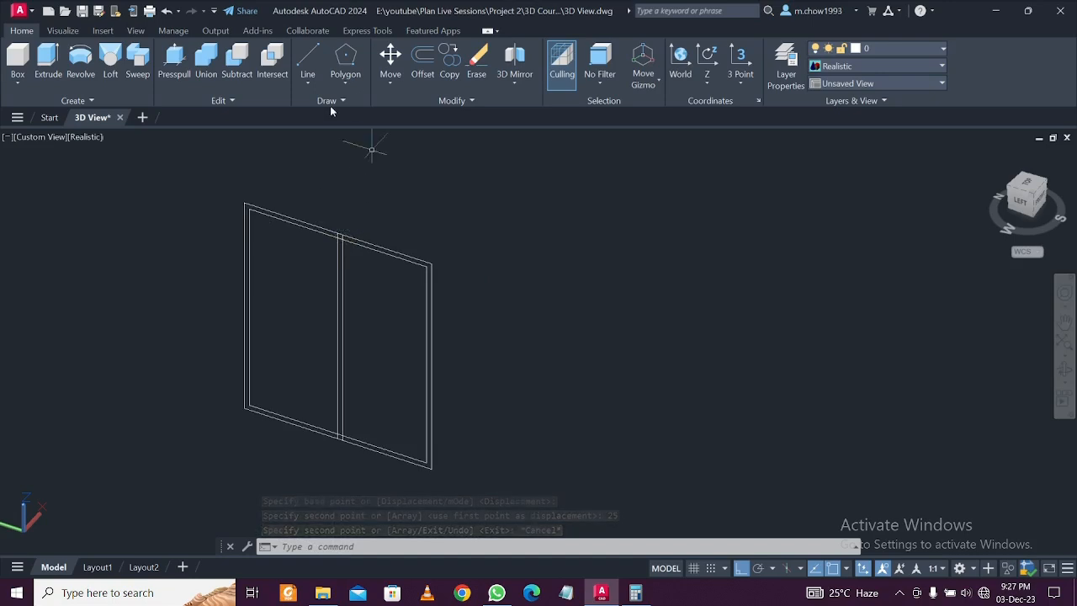
pyautogui.click(174, 60)
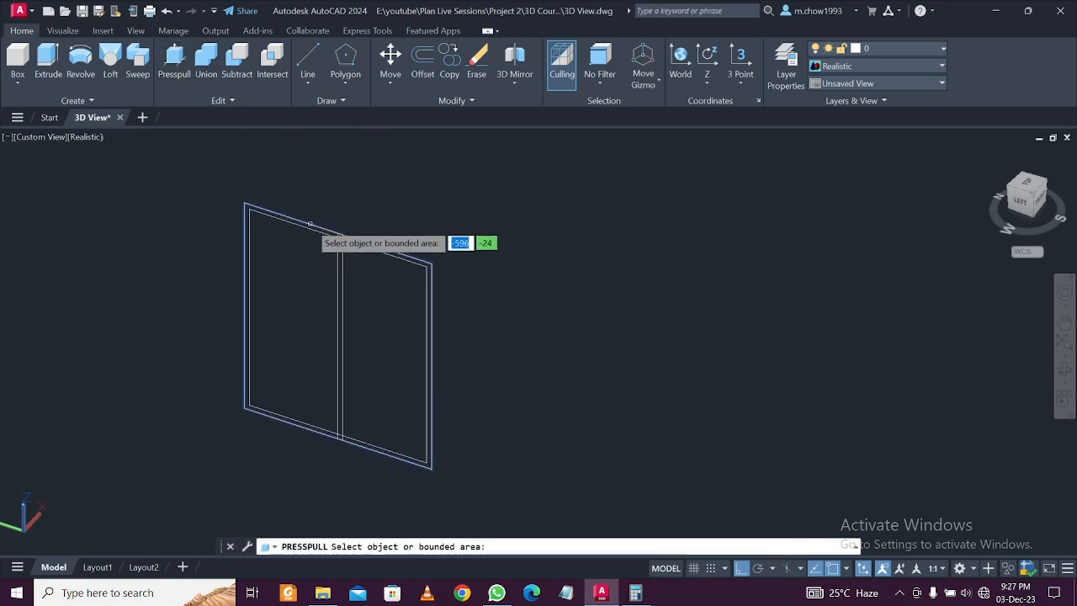
pyautogui.click(318, 237)
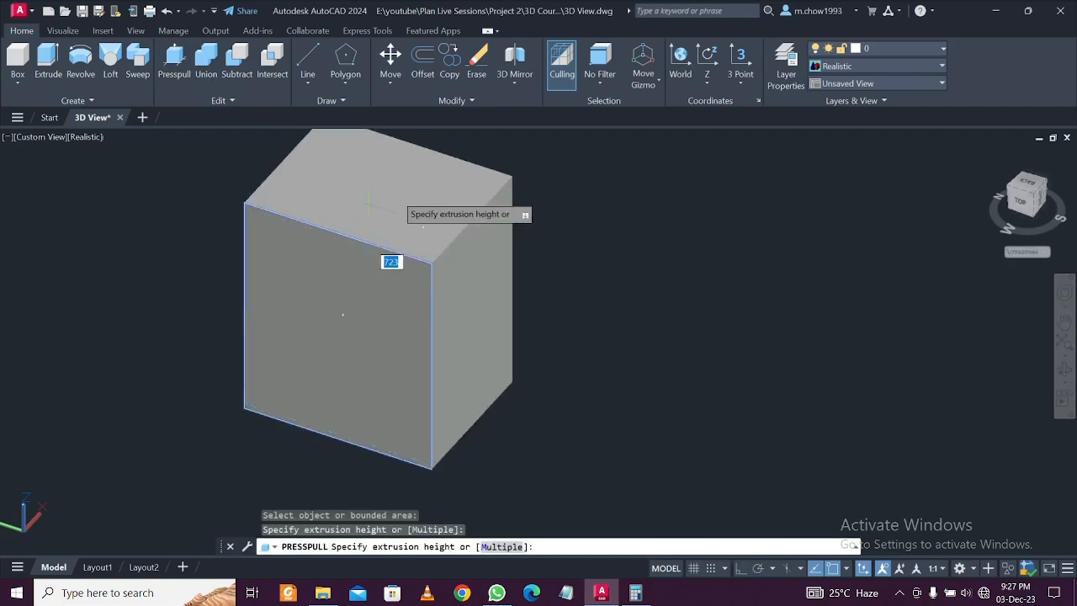
pyautogui.press('Escape')
pyautogui.scroll(7, 361, 404)
pyautogui.scroll(1, 364, 374)
pyautogui.scroll(-1, 370, 378)
pyautogui.scroll(1, 372, 377)
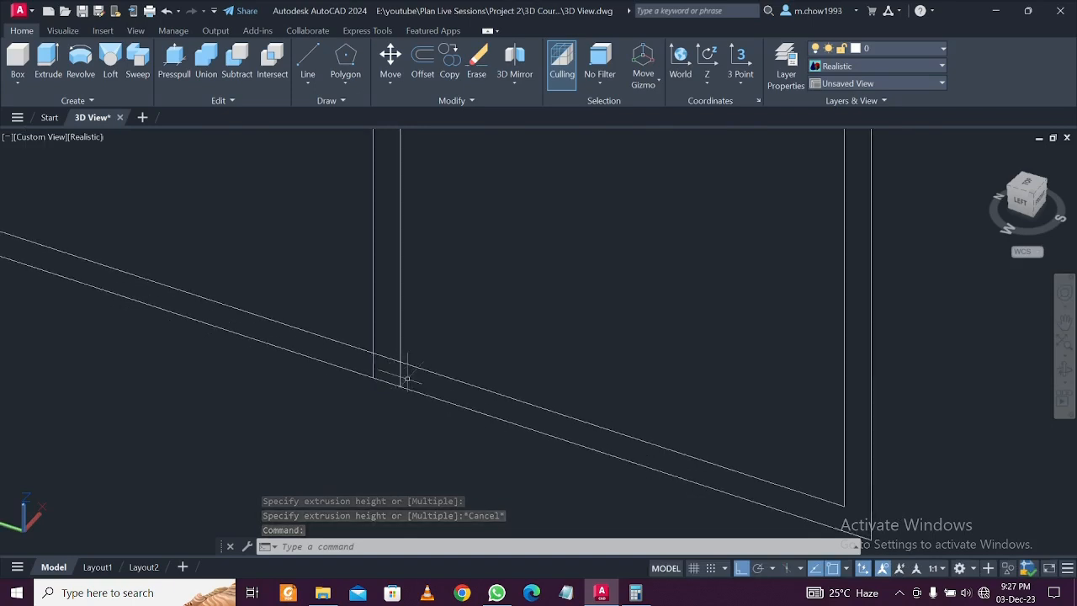
pyautogui.click(404, 376)
pyautogui.scroll(-5, 408, 383)
pyautogui.click(408, 387)
pyautogui.scroll(-3, 408, 389)
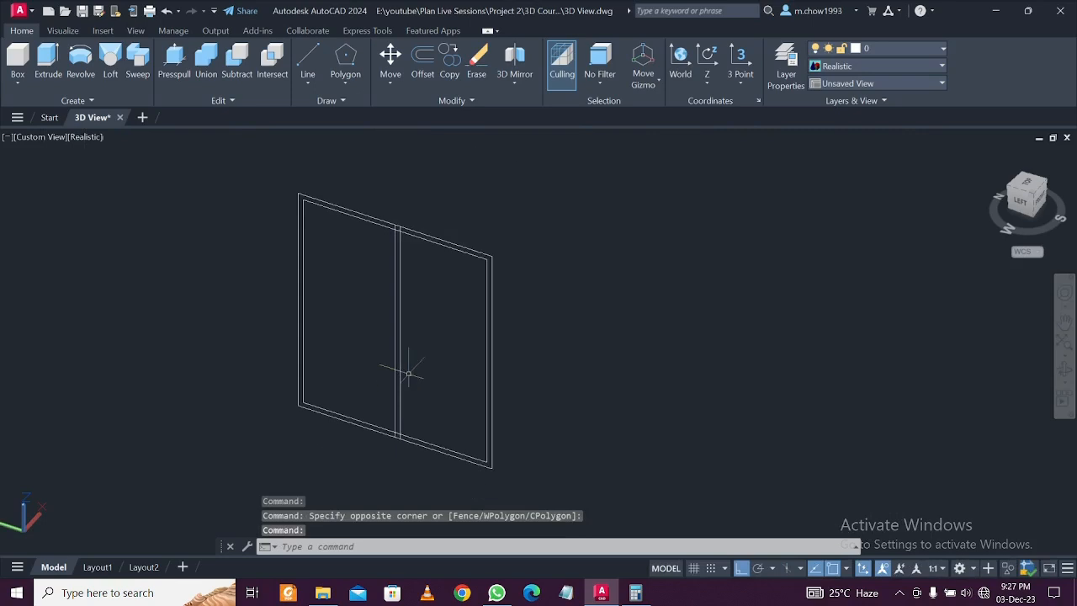
# Define a Z-axis UCS with its origin at the frame's lower-left corner and Z perpendicular to the window plane
pyautogui.click(63, 31)
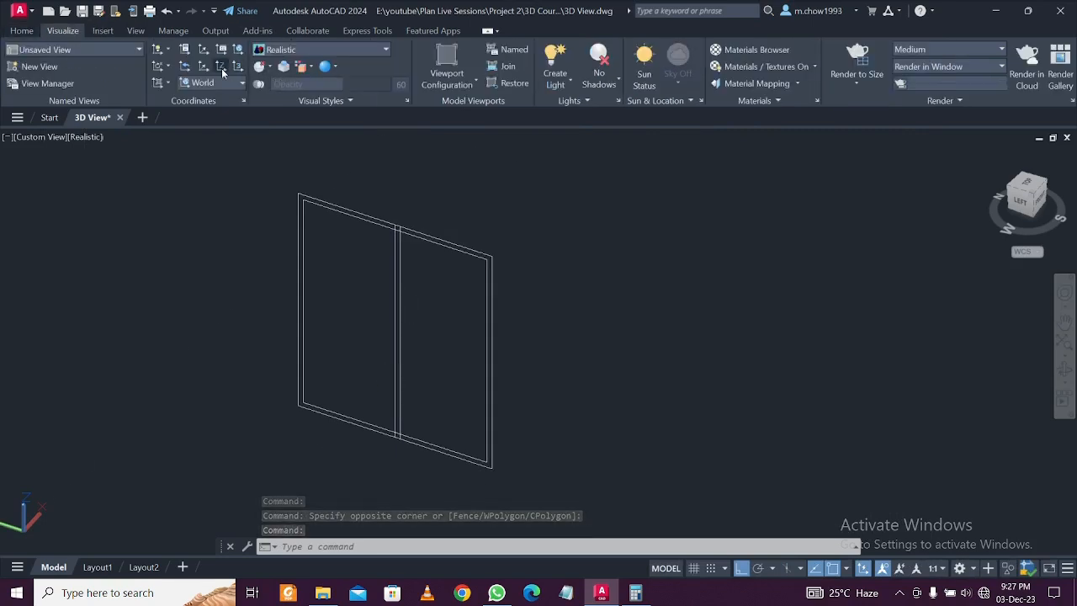
pyautogui.click(222, 69)
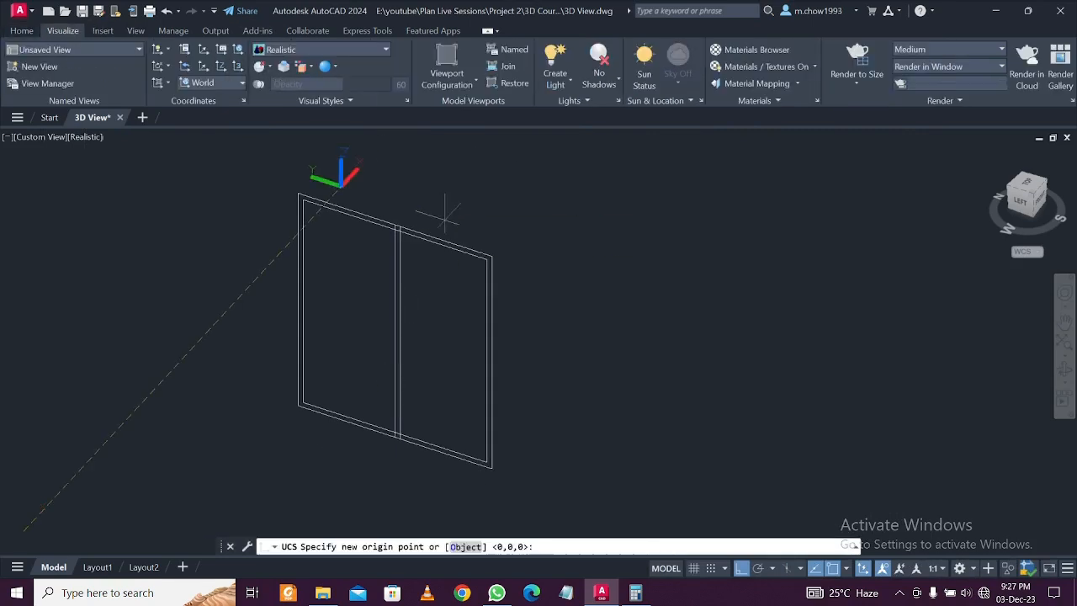
pyautogui.click(298, 402)
pyautogui.click(627, 316)
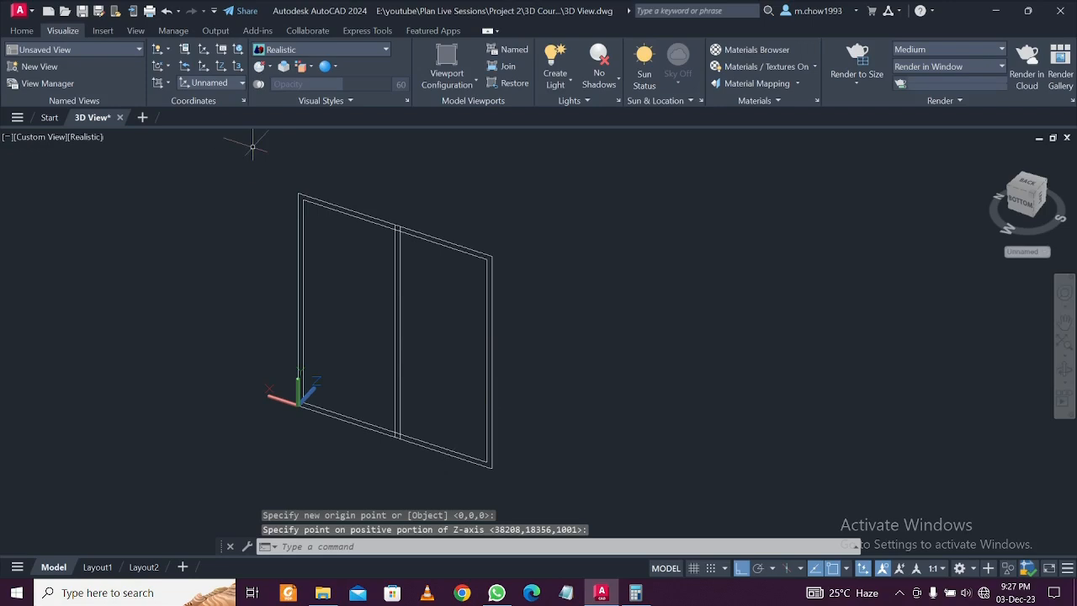
# Presspull the border area of the frame's left half by 50
pyautogui.click(23, 31)
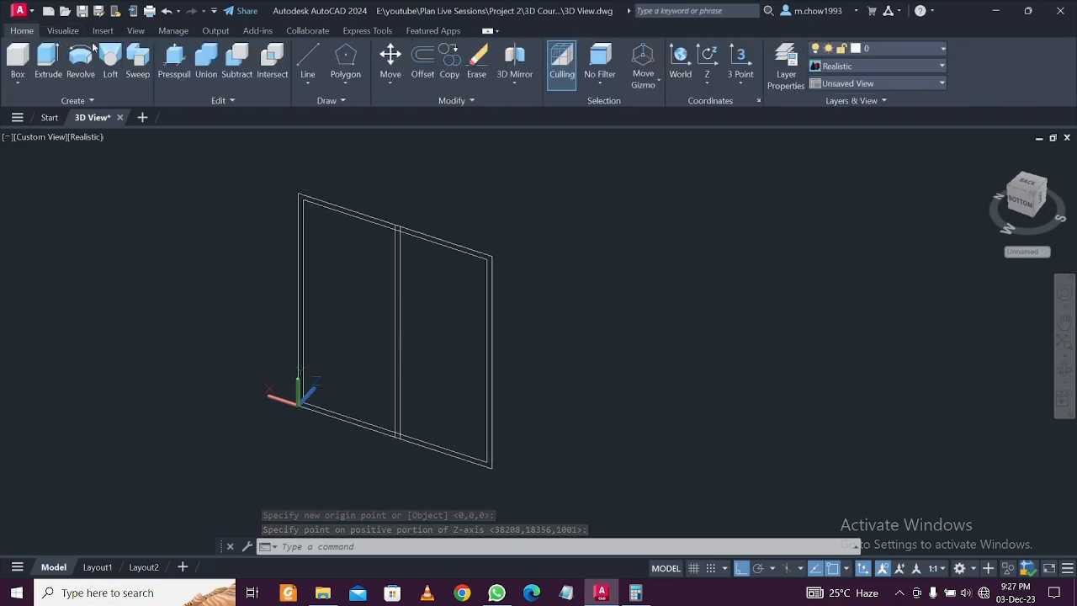
pyautogui.click(174, 61)
pyautogui.scroll(2, 383, 223)
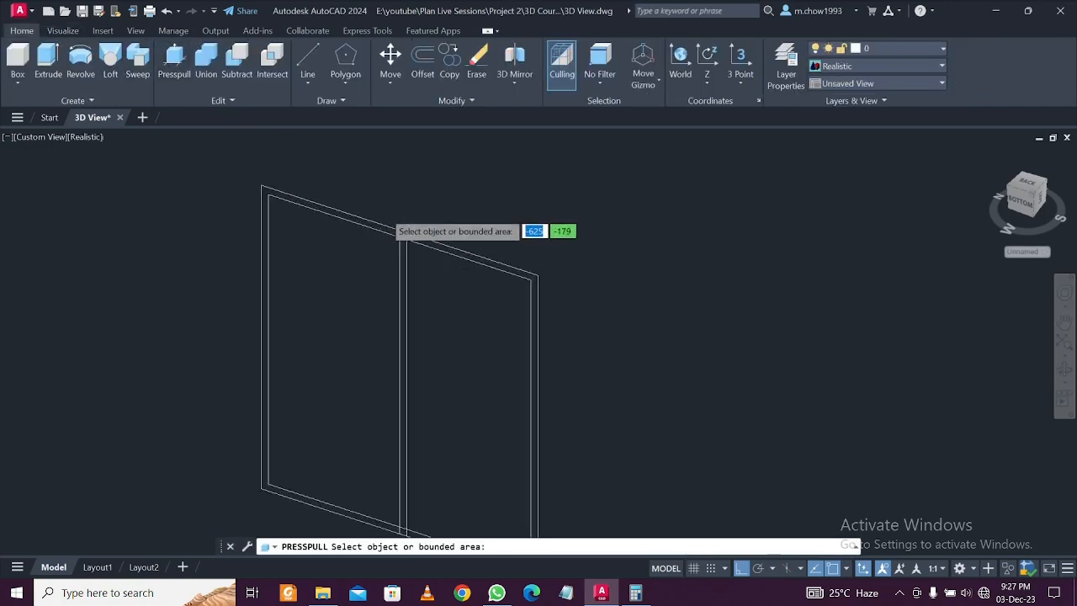
pyautogui.click(377, 238)
pyautogui.scroll(-2, 448, 215)
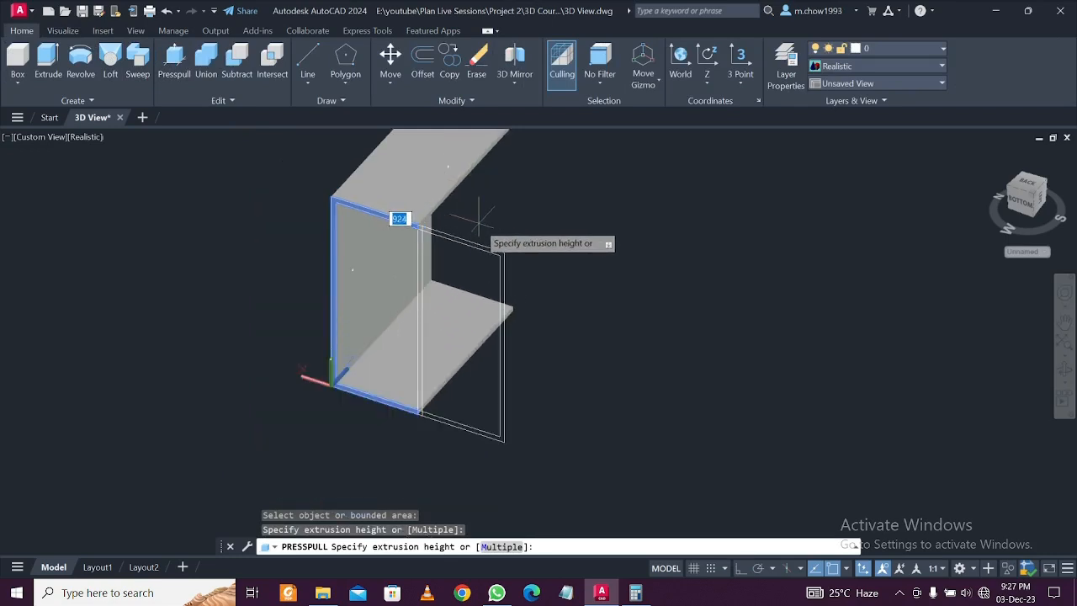
pyautogui.write('50')
pyautogui.press('Return')
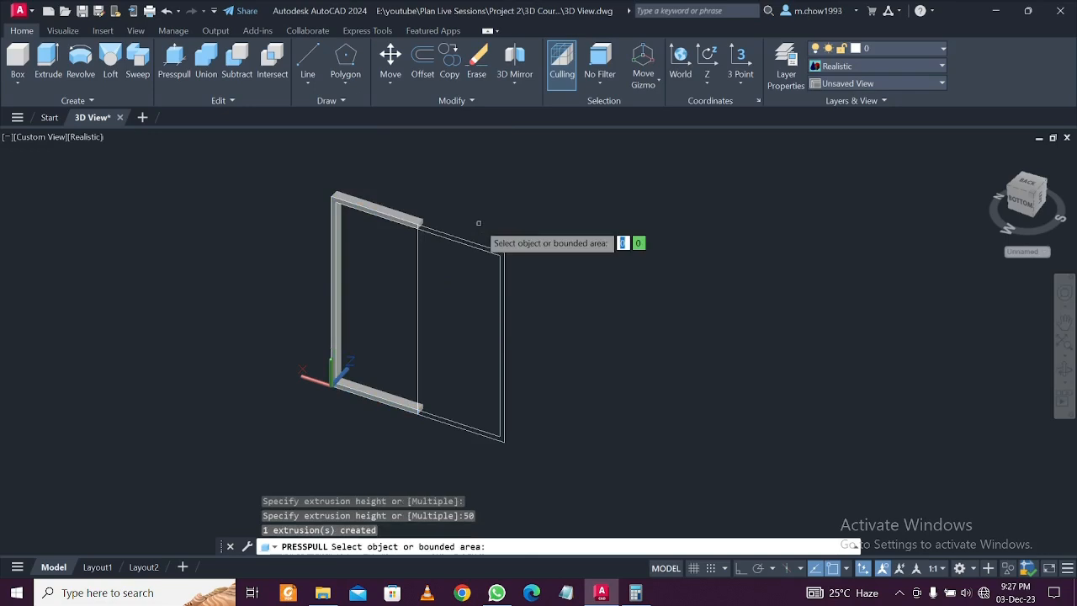
# Presspull the border area of the frame's right half by 50
pyautogui.scroll(3, 478, 252)
pyautogui.scroll(-3, 478, 257)
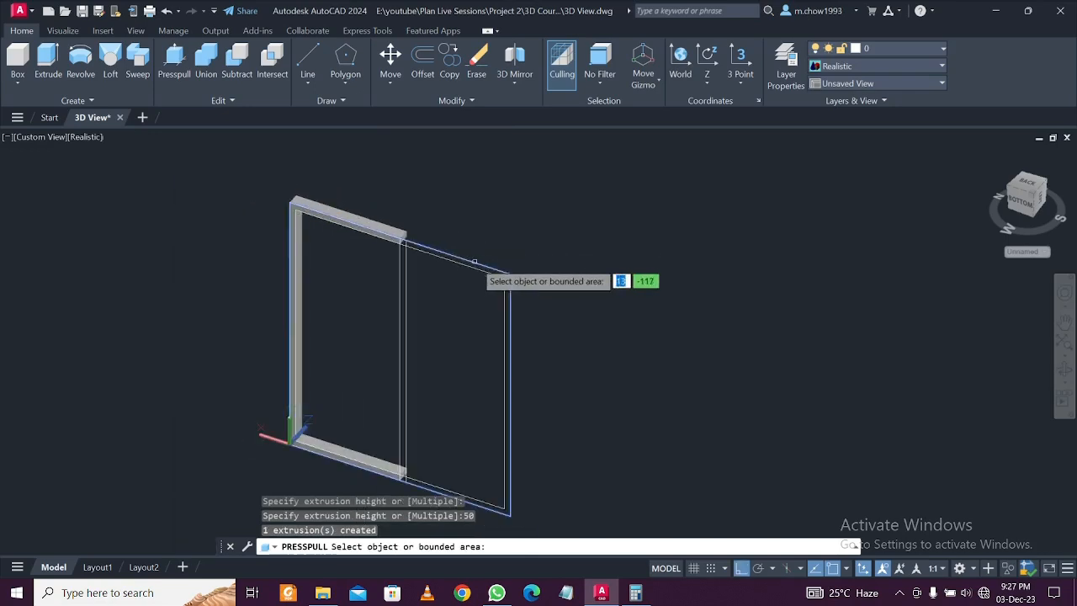
pyautogui.click(473, 266)
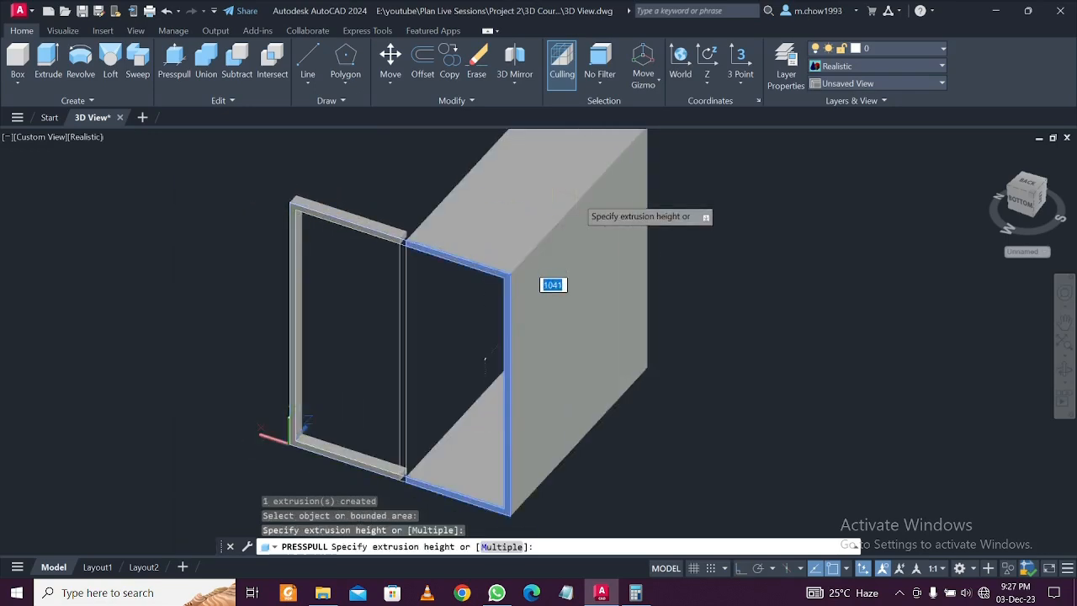
pyautogui.write('50')
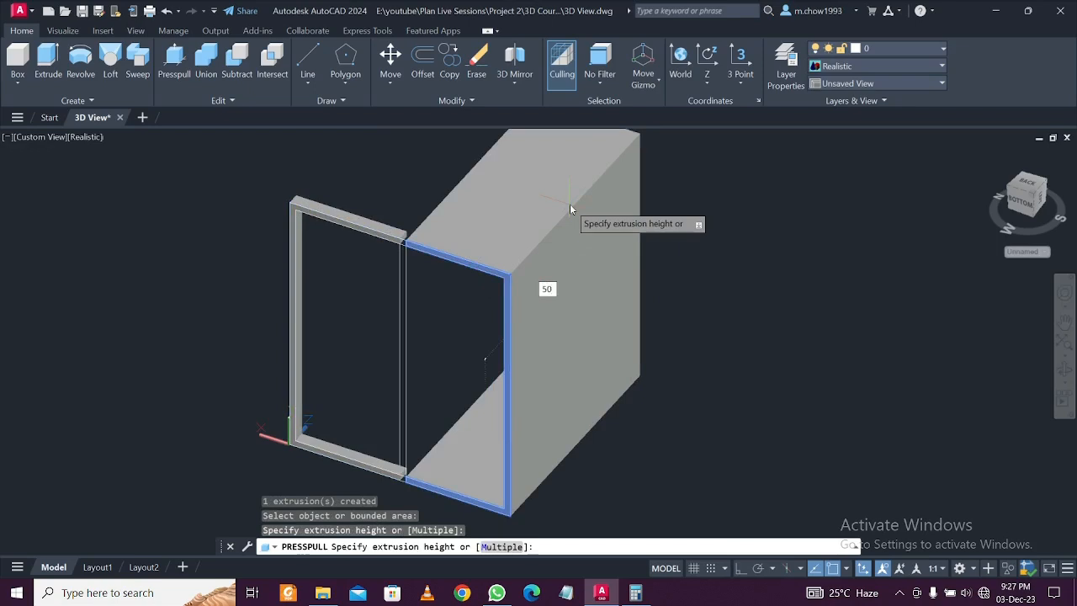
pyautogui.press('Return')
# Presspull the small top and bottom border areas between the two mullion lines by 50 to close the frame's gaps
pyautogui.scroll(2, 395, 244)
pyautogui.scroll(5, 415, 244)
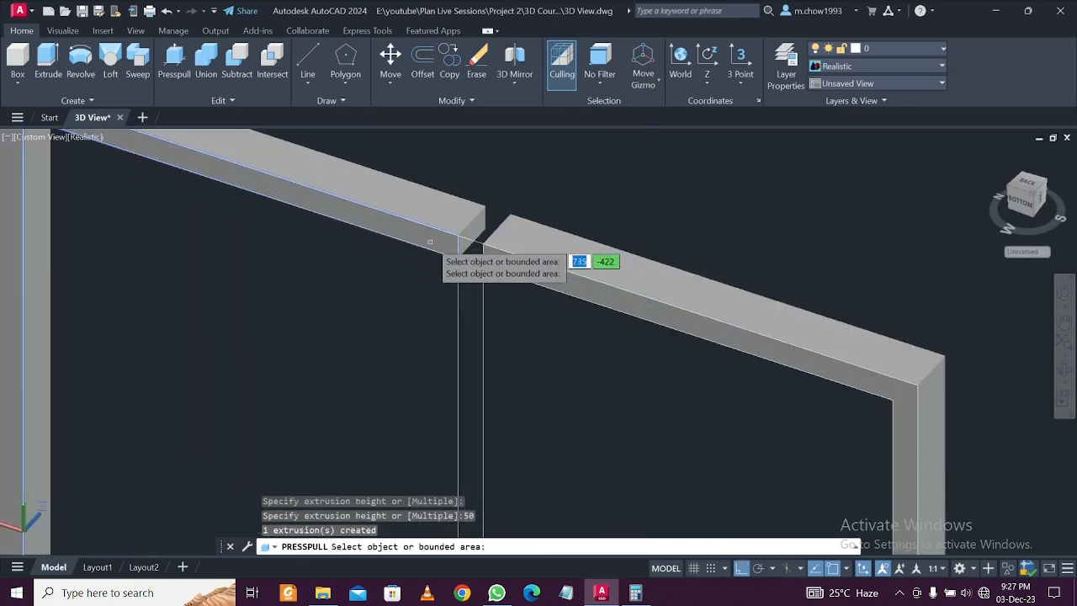
pyautogui.click(474, 247)
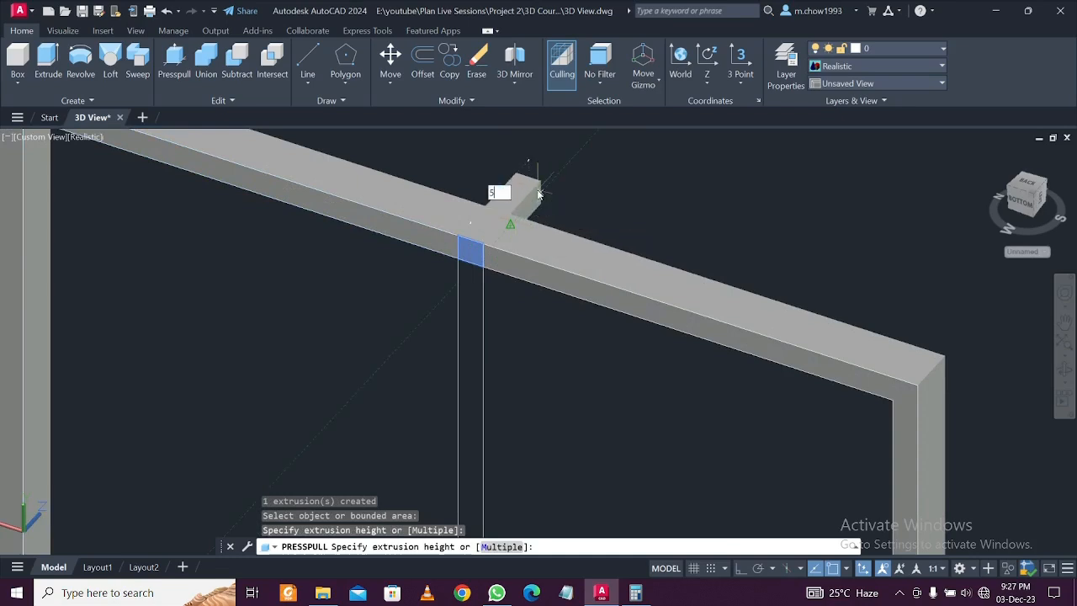
pyautogui.press('Return')
pyautogui.scroll(-5, 543, 202)
pyautogui.scroll(4, 452, 437)
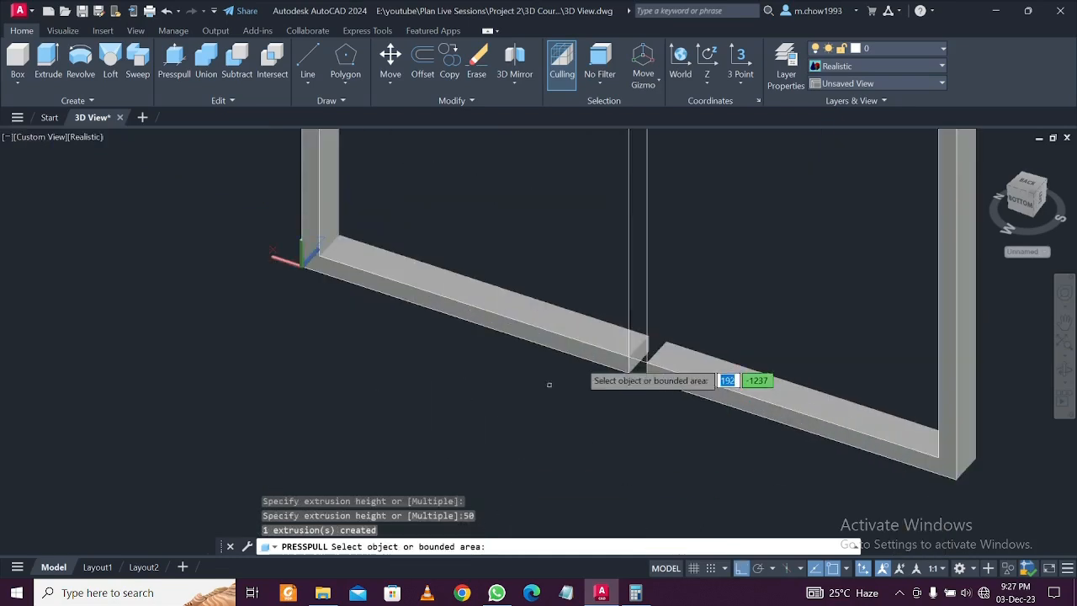
pyautogui.click(639, 366)
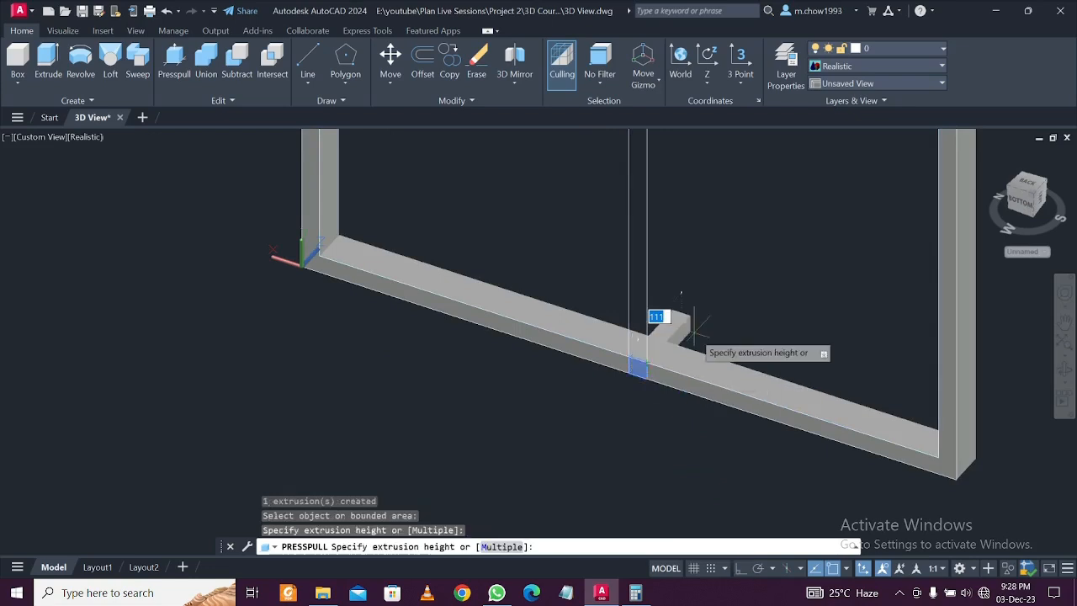
pyautogui.write('50')
pyautogui.press('Return')
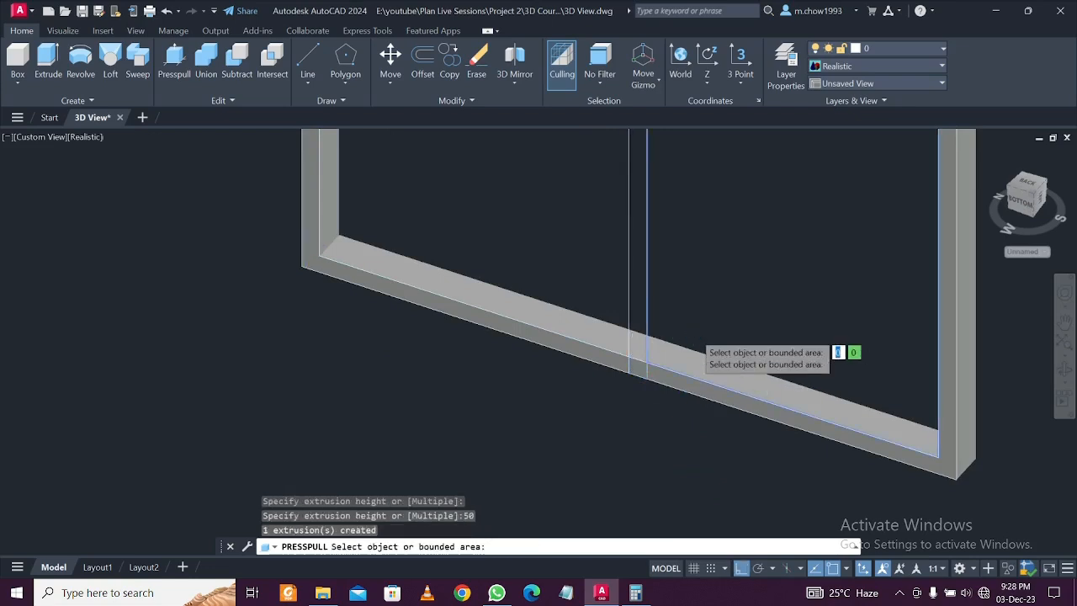
# Presspull the vertical mullion area between the two centre lines by 50 and end the command
pyautogui.scroll(-3, 685, 302)
pyautogui.scroll(2, 671, 271)
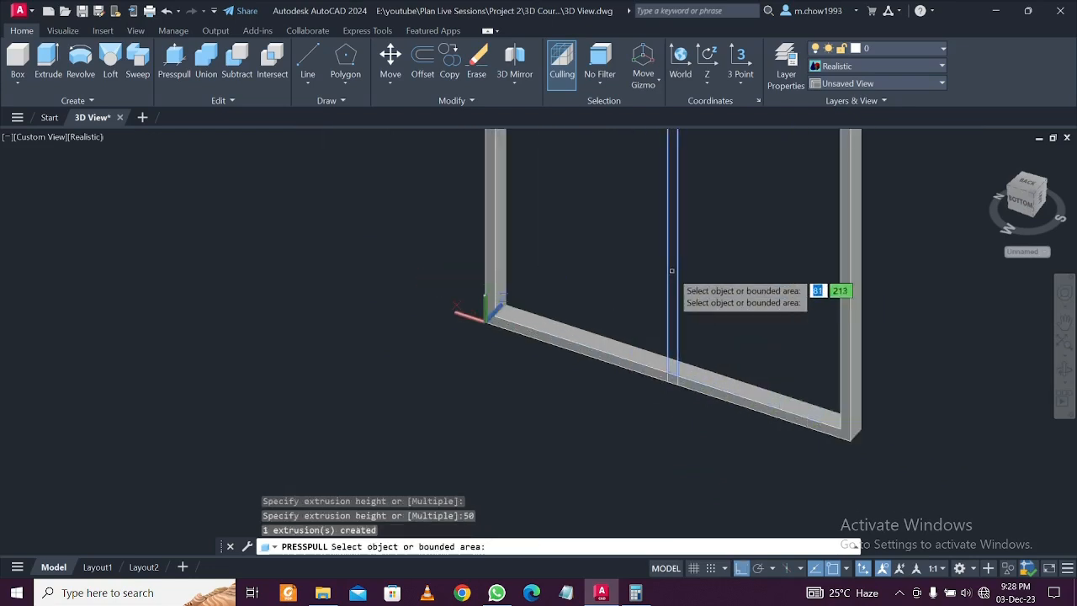
pyautogui.click(672, 271)
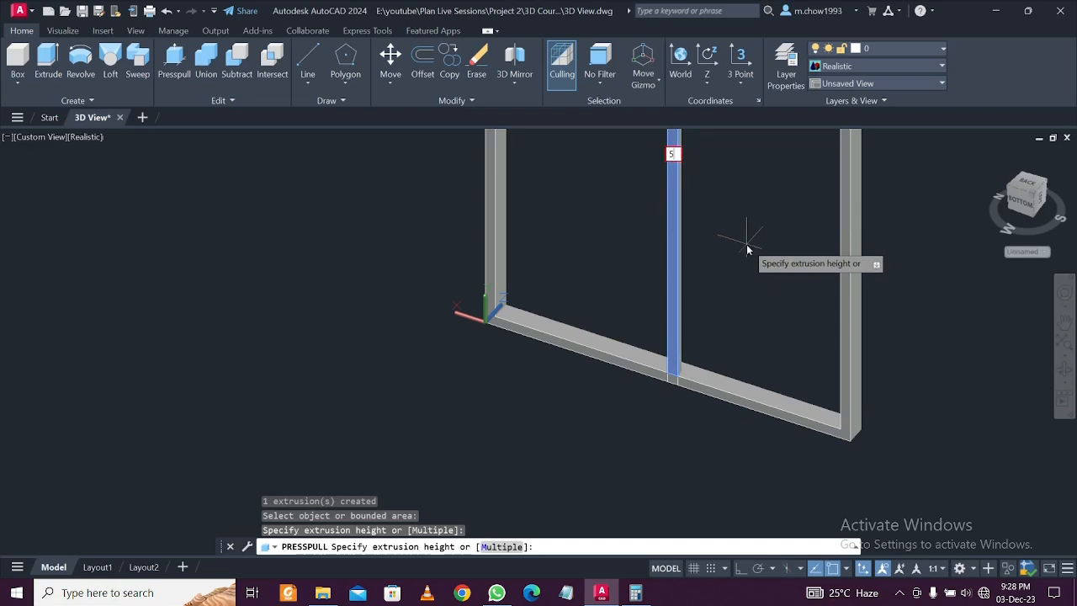
pyautogui.press('Return')
pyautogui.press('Return')
pyautogui.scroll(-3, 745, 233)
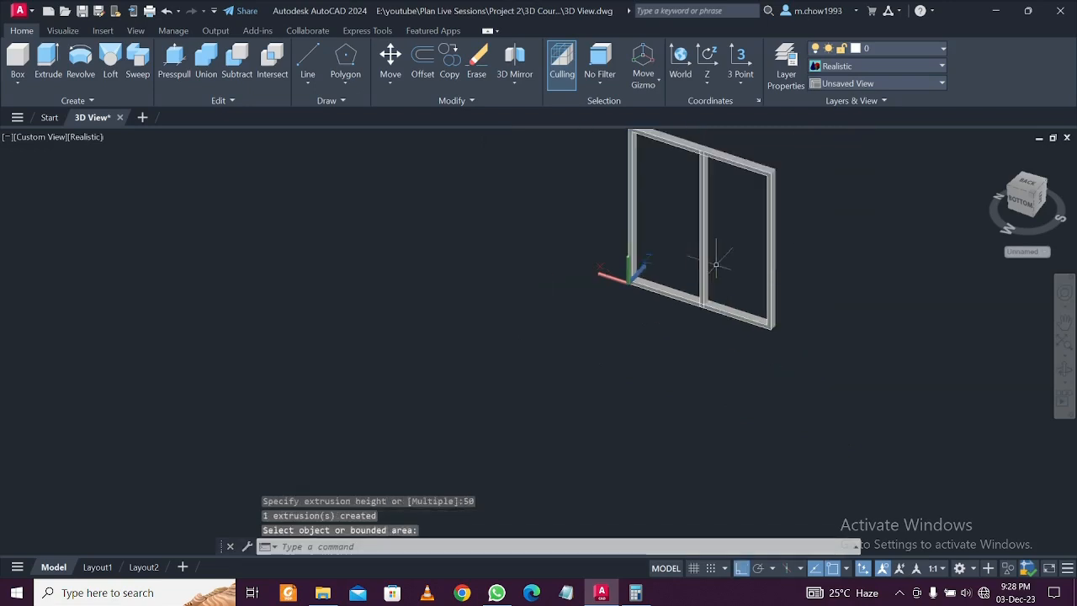
pyautogui.moveTo(745, 233); pyautogui.dragTo(530, 341, button='middle')
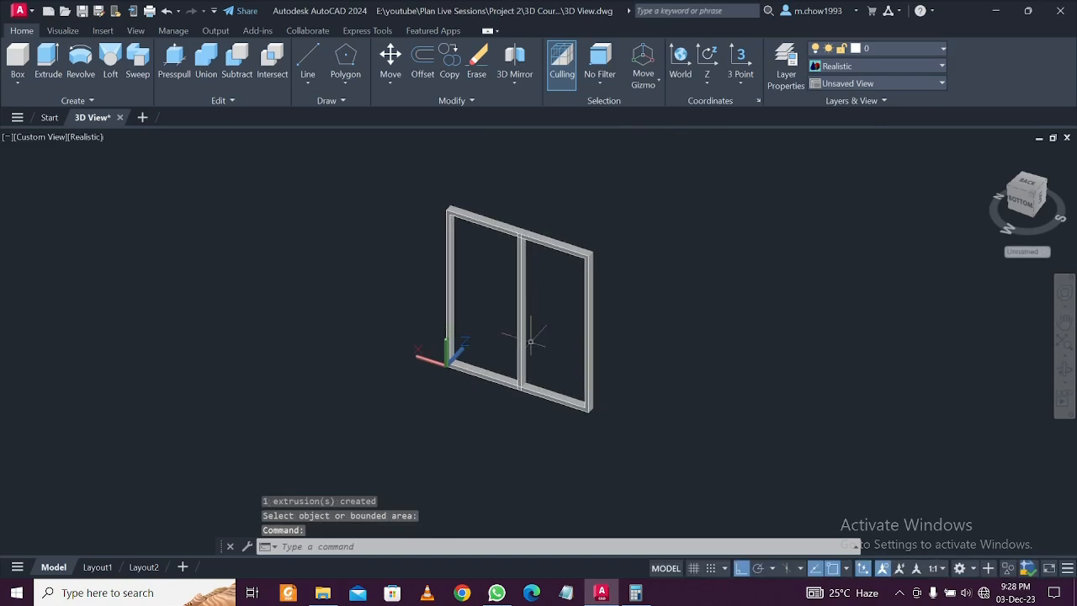
# Presspull the left and right pane areas inside the window frame by 0.005
pyautogui.click(174, 63)
pyautogui.click(484, 292)
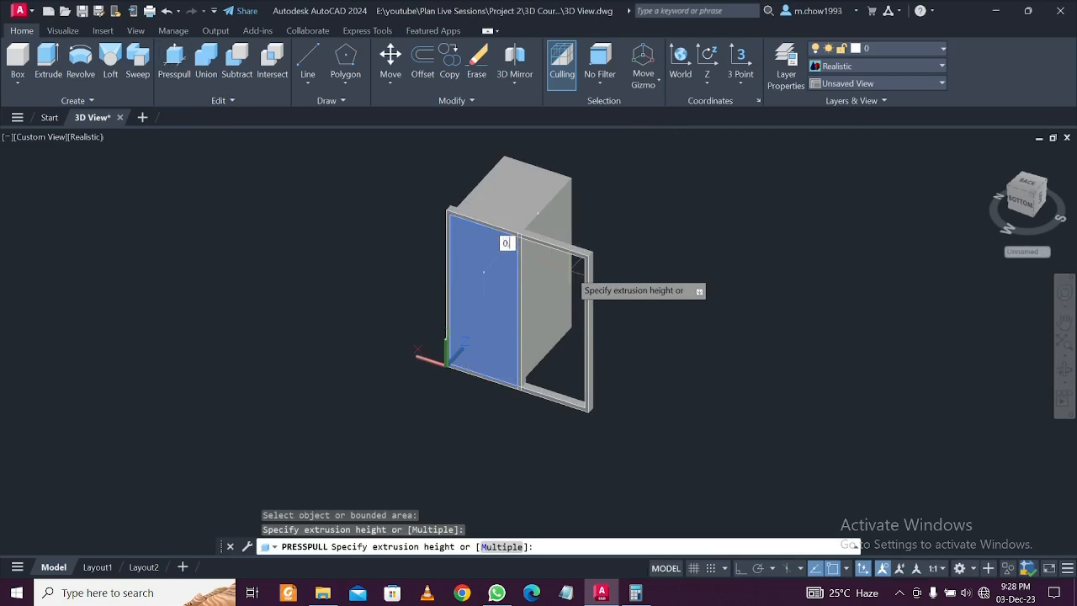
pyautogui.click(570, 274)
pyautogui.click(567, 293)
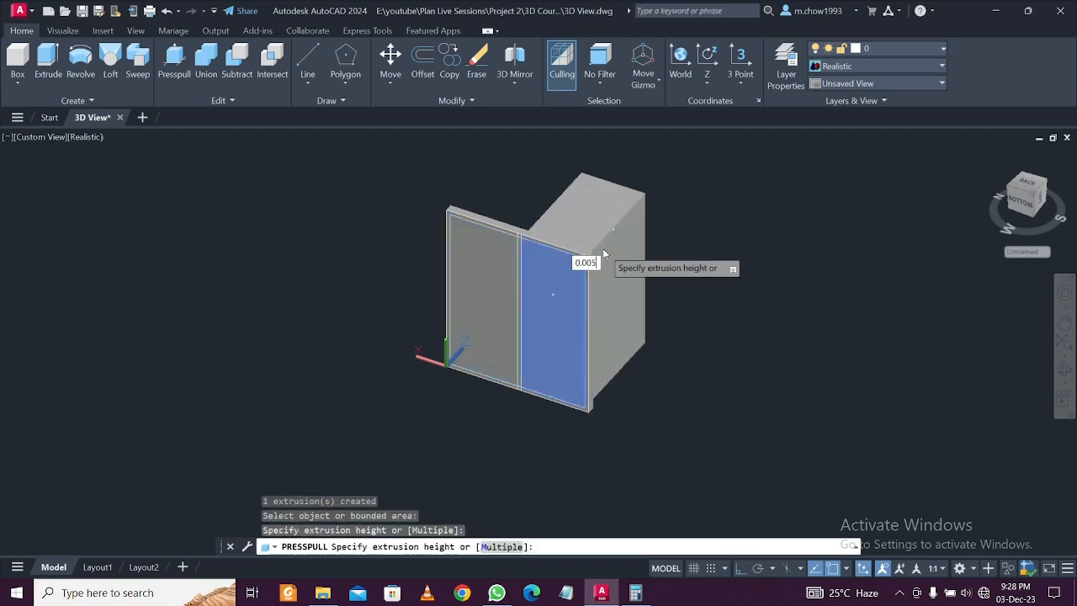
pyautogui.write('0.005')
pyautogui.press('Return')
# Apply the first aluminium material of the Autodesk Library's Metal category to the right half of the window frame
pyautogui.scroll(3, 613, 283)
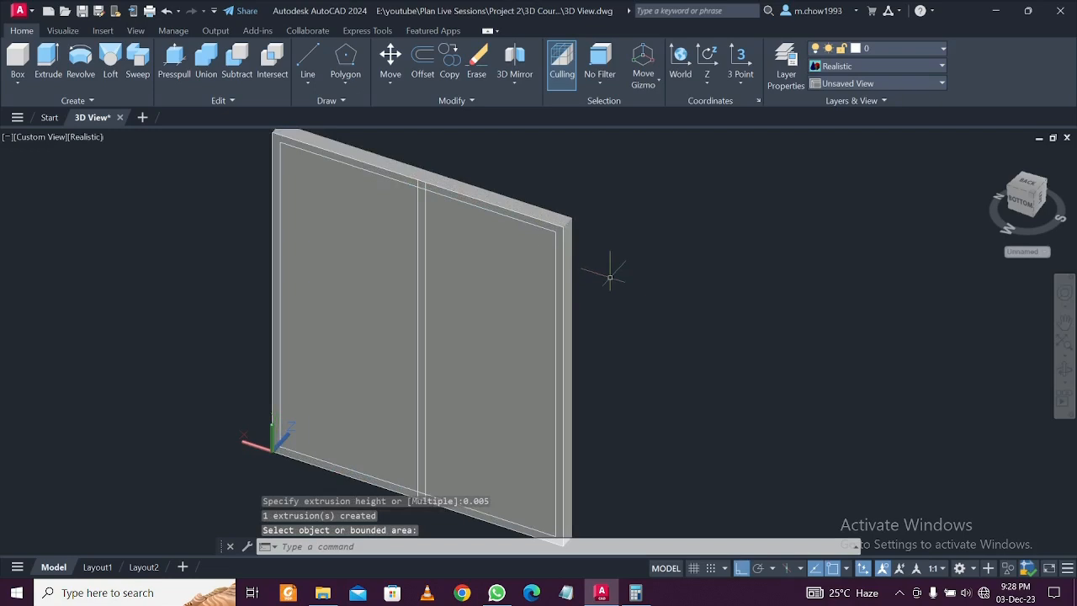
pyautogui.scroll(-3, 375, 247)
pyautogui.scroll(5, 471, 294)
pyautogui.scroll(-2, 405, 217)
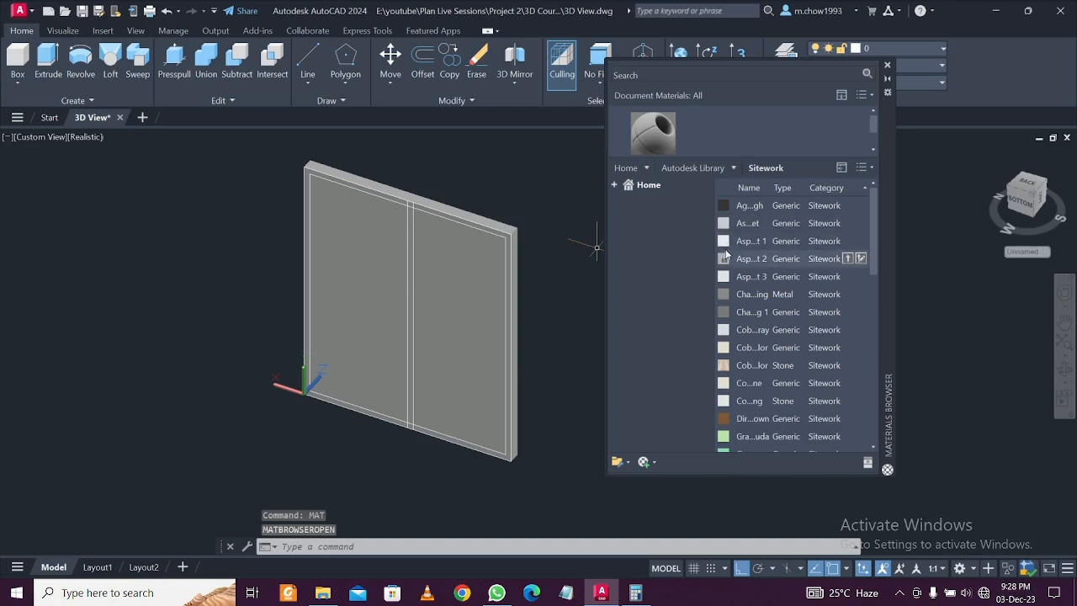
pyautogui.click(719, 168)
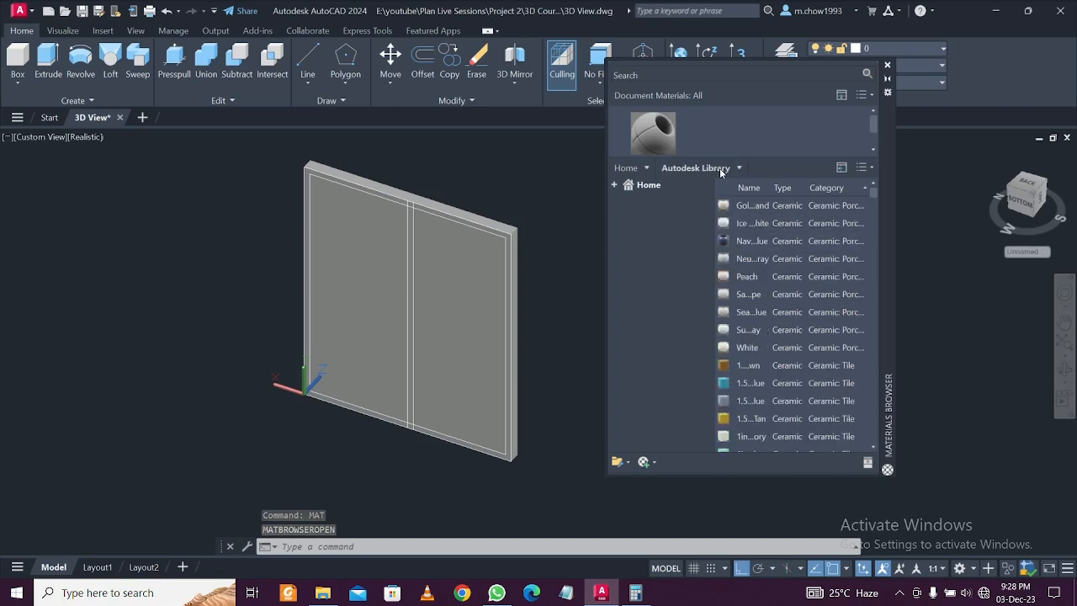
pyautogui.click(737, 168)
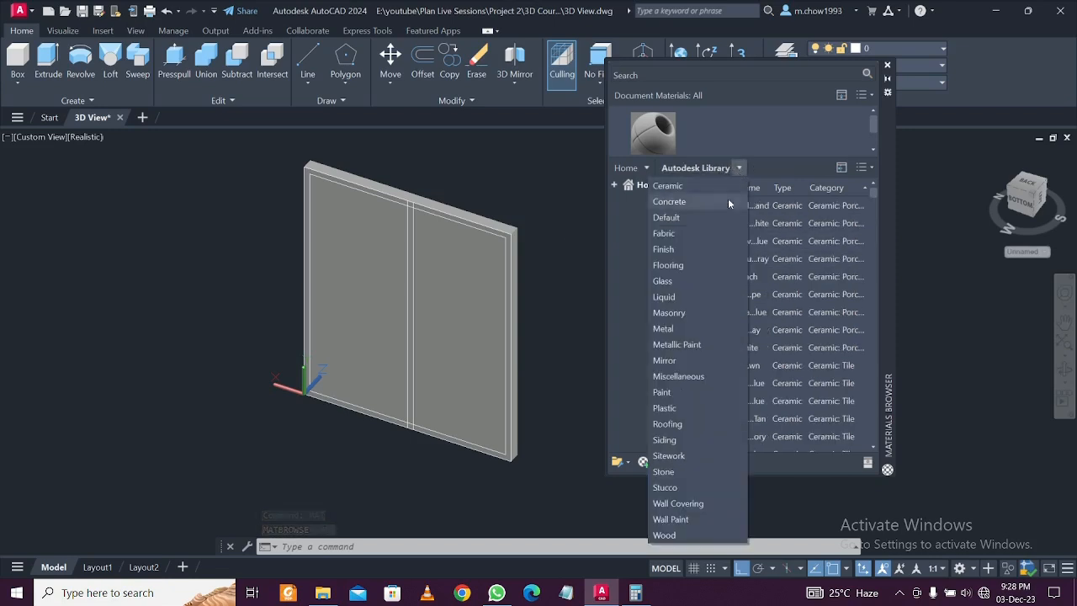
pyautogui.click(704, 331)
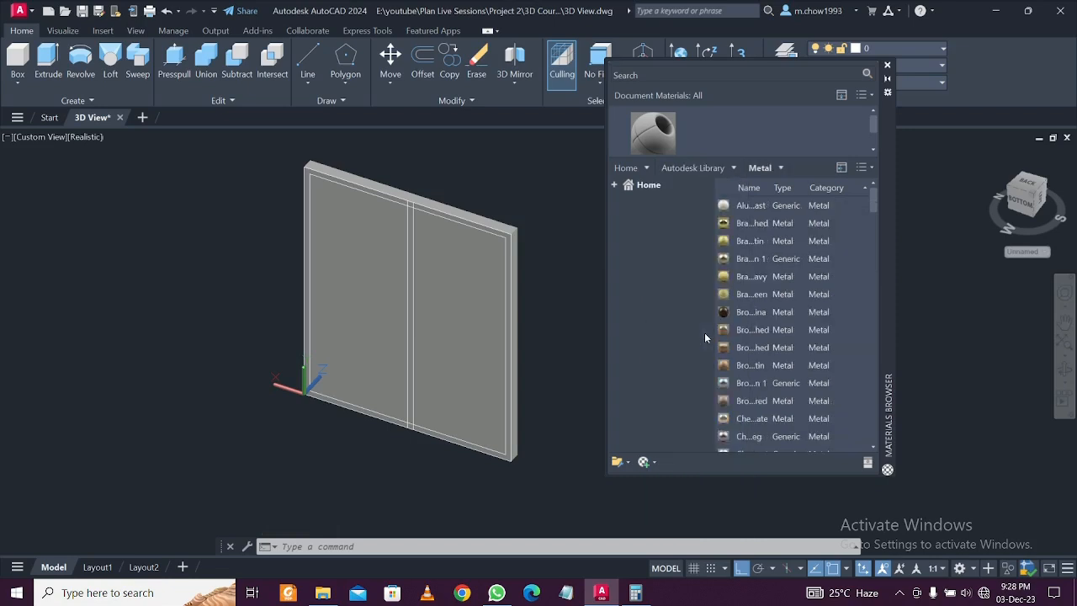
pyautogui.moveTo(774, 209); pyautogui.dragTo(764, 221)
pyautogui.moveTo(516, 254); pyautogui.dragTo(517, 254)
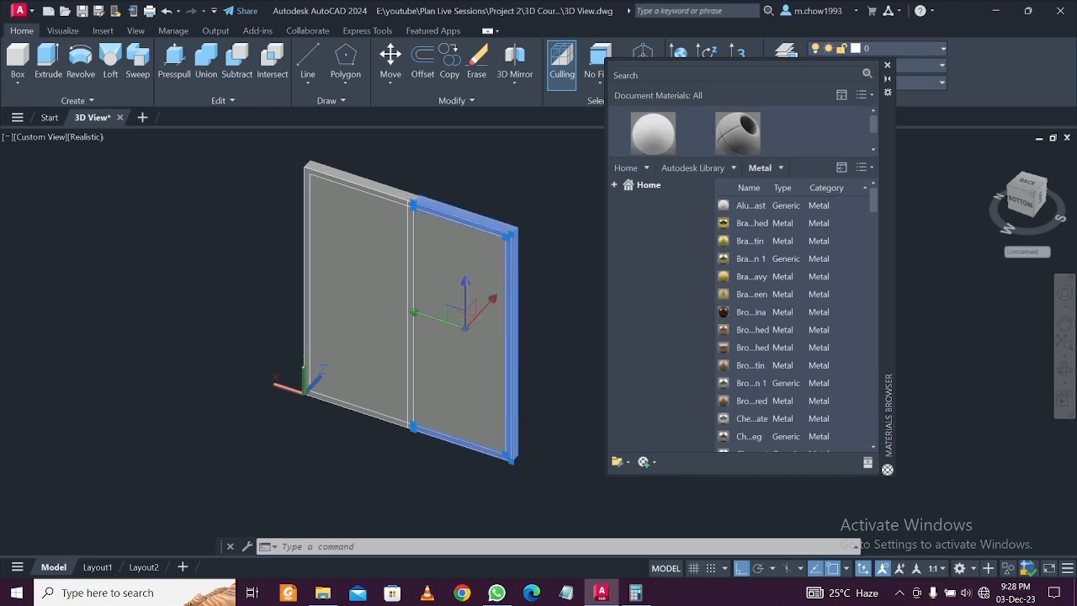
# Match the properties of the frame's right half onto the left half, the mullion and the small connecting pieces
pyautogui.click(458, 216)
pyautogui.write('a')
pyautogui.press('Return')
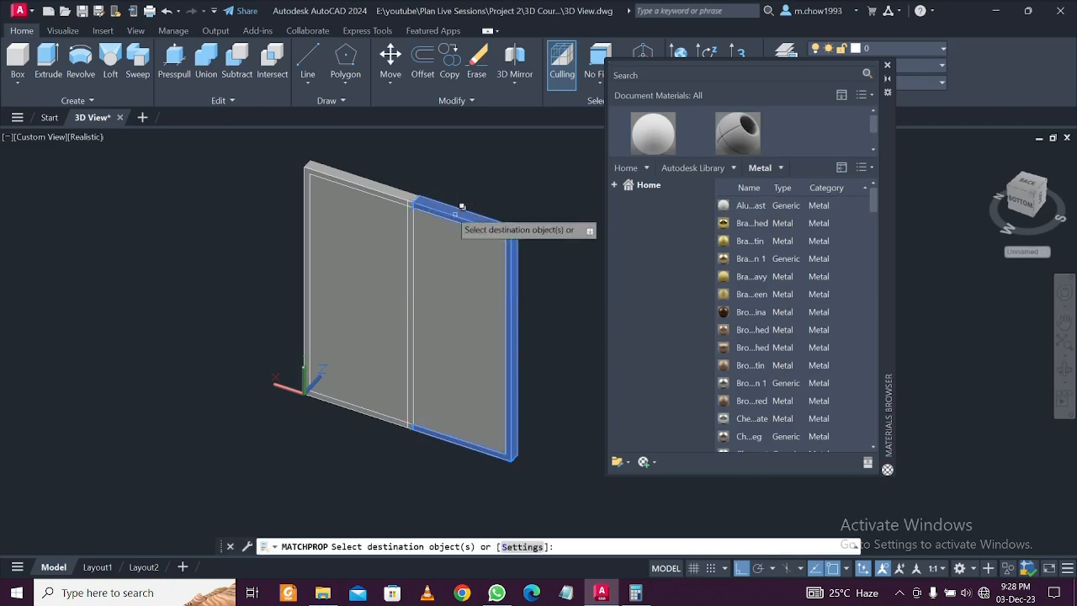
pyautogui.click(411, 209)
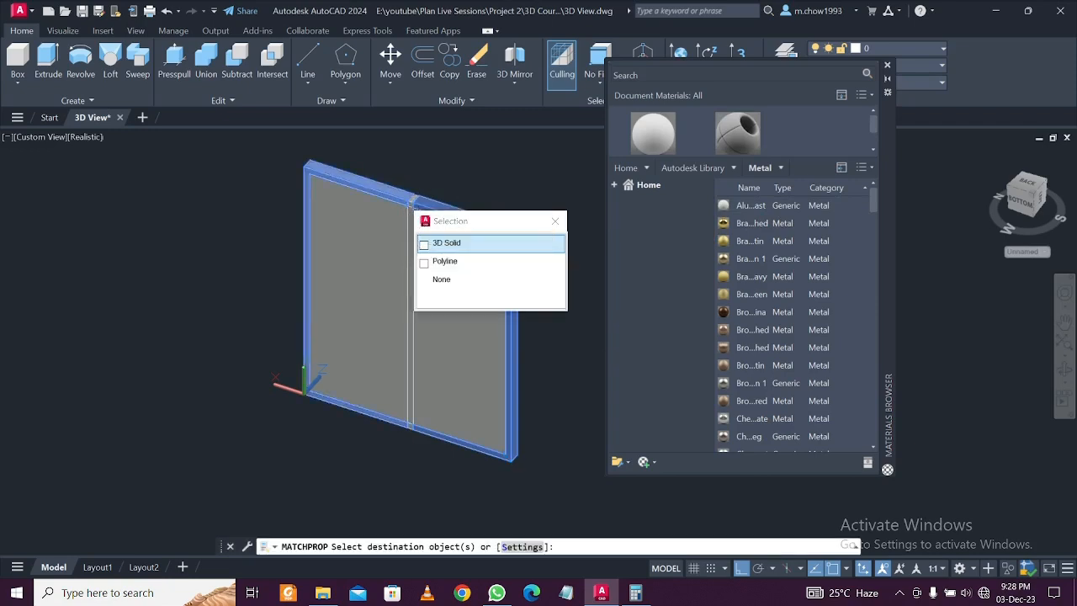
pyautogui.scroll(2, 403, 365)
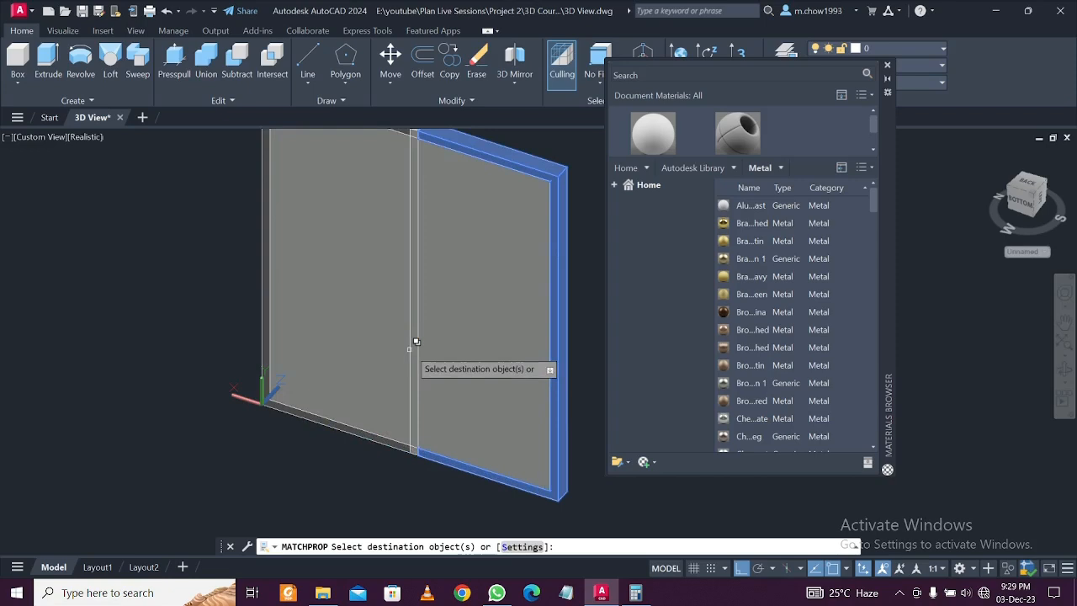
pyautogui.scroll(5, 408, 344)
pyautogui.click(444, 172)
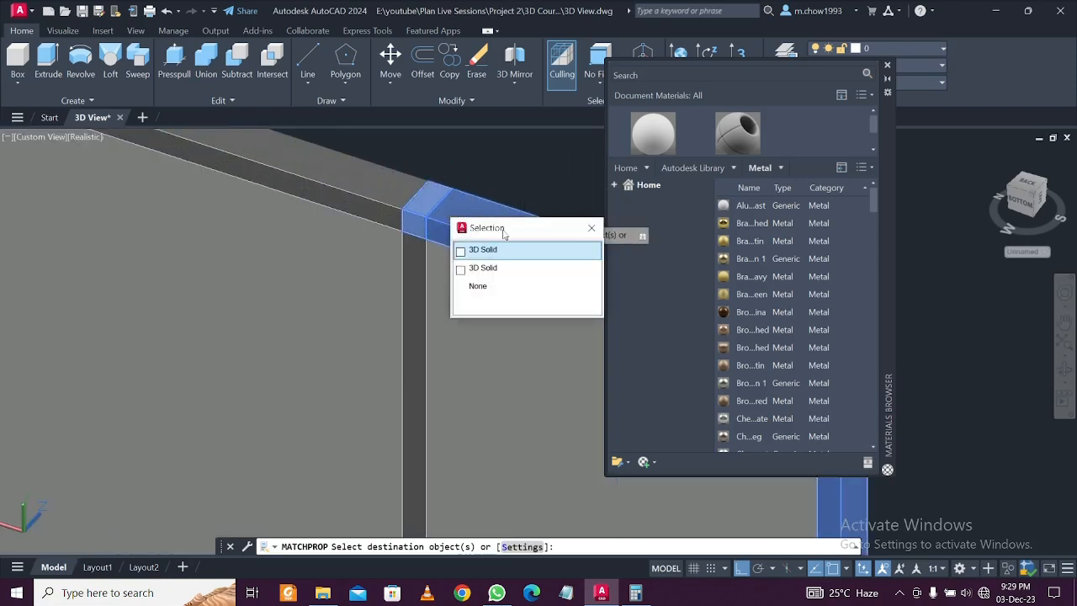
pyautogui.click(483, 250)
pyautogui.press('Return')
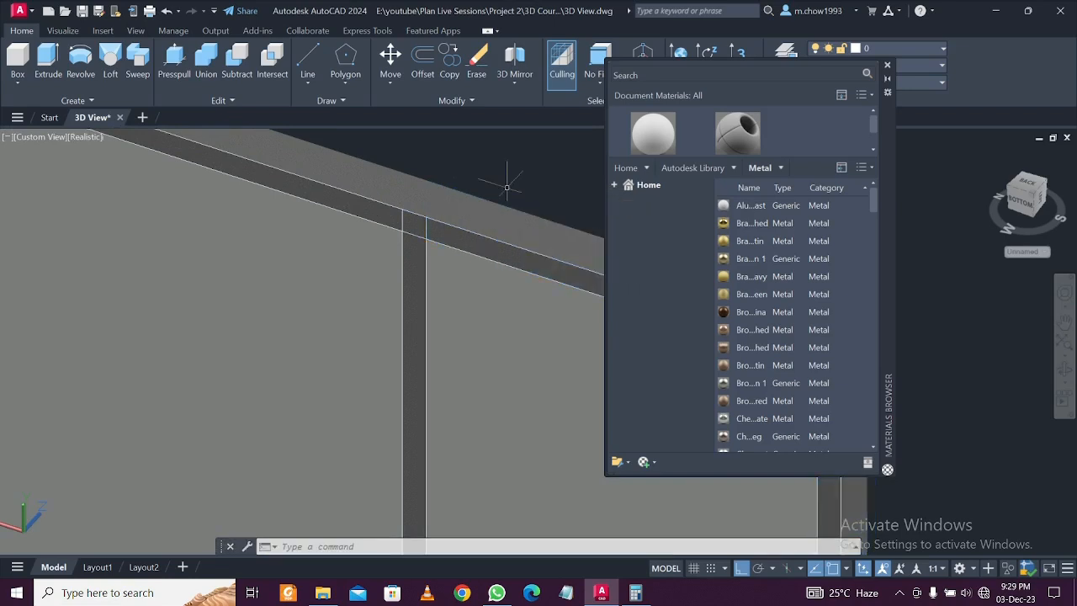
# Apply the generic clear blue material from the library's Glass category to the window's right pane
pyautogui.scroll(-5, 428, 182)
pyautogui.click(428, 182)
pyautogui.scroll(-3, 428, 182)
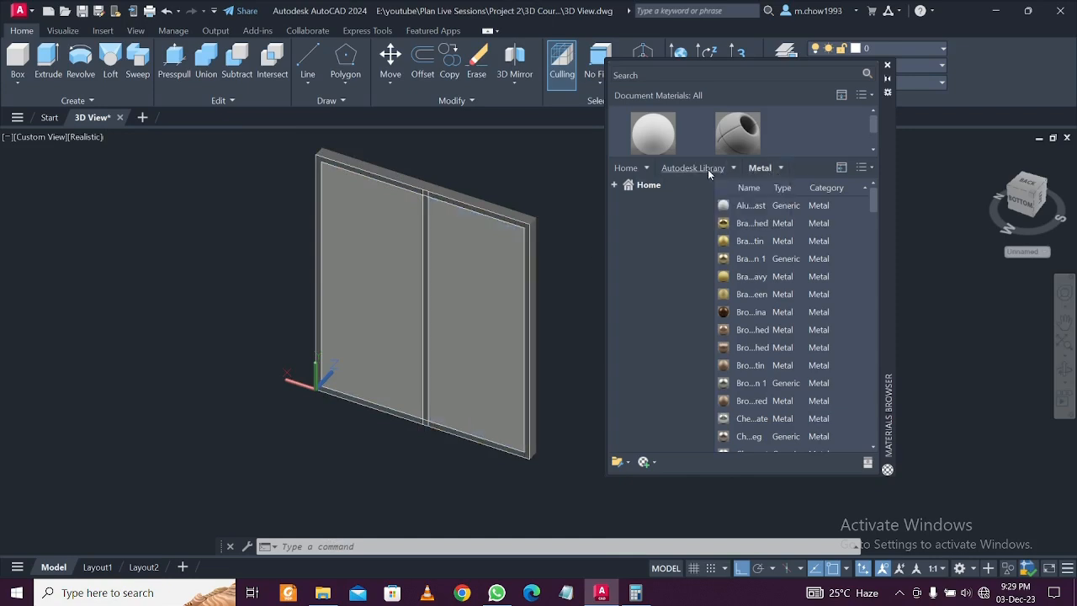
pyautogui.click(646, 167)
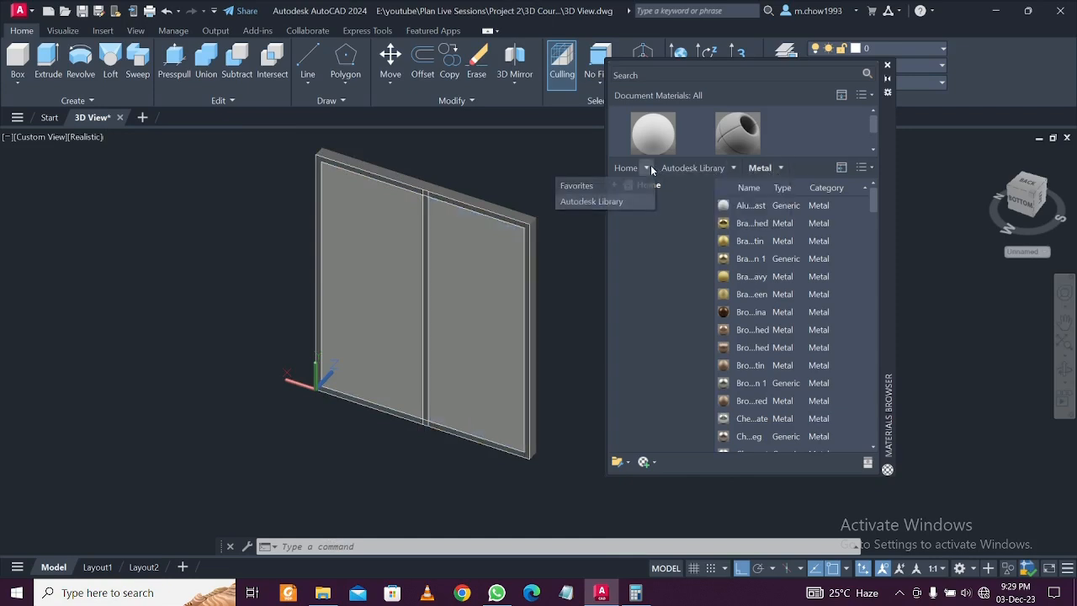
pyautogui.click(734, 168)
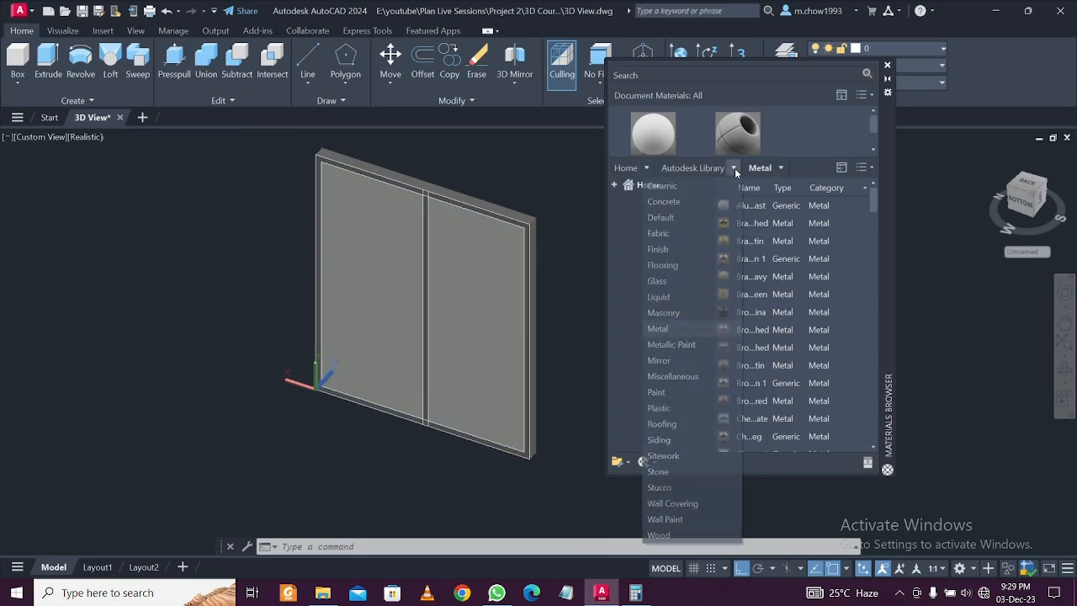
pyautogui.click(698, 284)
pyautogui.moveTo(751, 241); pyautogui.dragTo(479, 300)
# Match the right pane's glass properties onto the left pane
pyautogui.click(495, 308)
pyautogui.write('ma')
pyautogui.press('space')
pyautogui.click(373, 269)
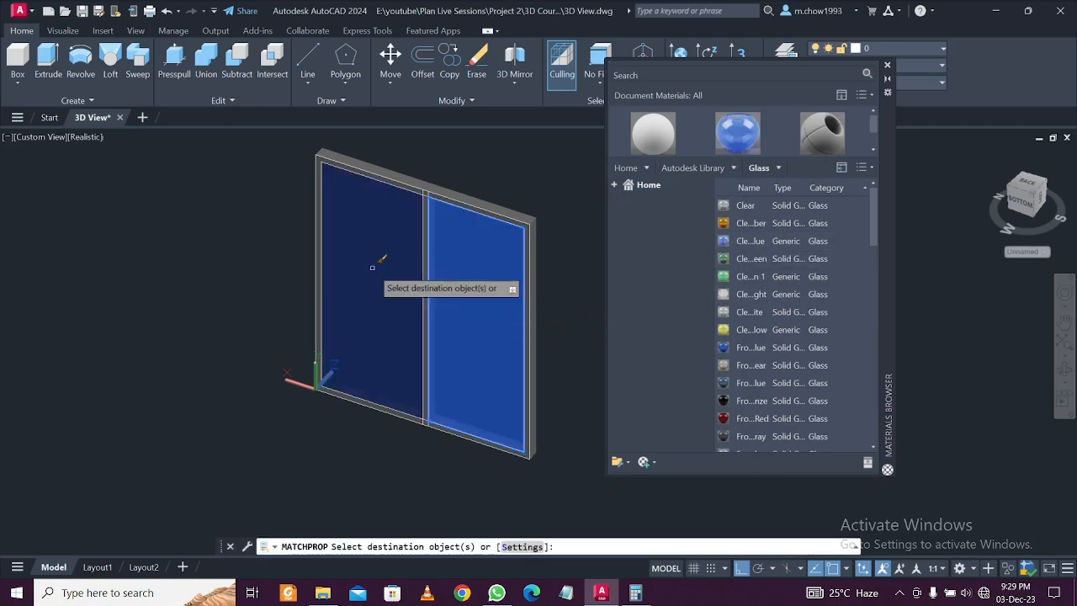
pyautogui.press('space')
pyautogui.scroll(-2, 361, 311)
pyautogui.click(499, 404)
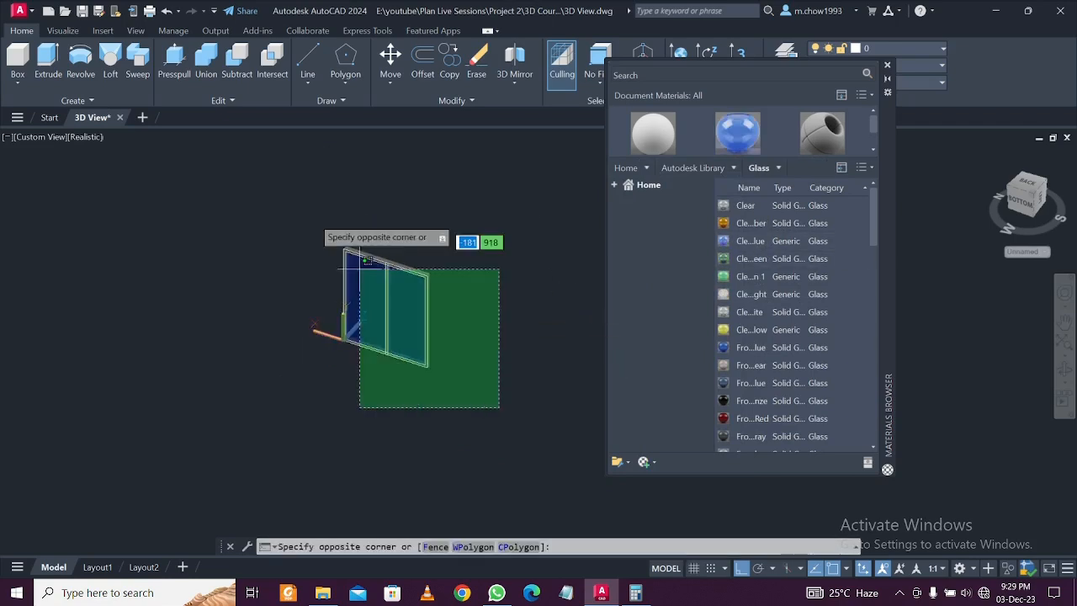
pyautogui.click(303, 210)
pyautogui.press('Escape')
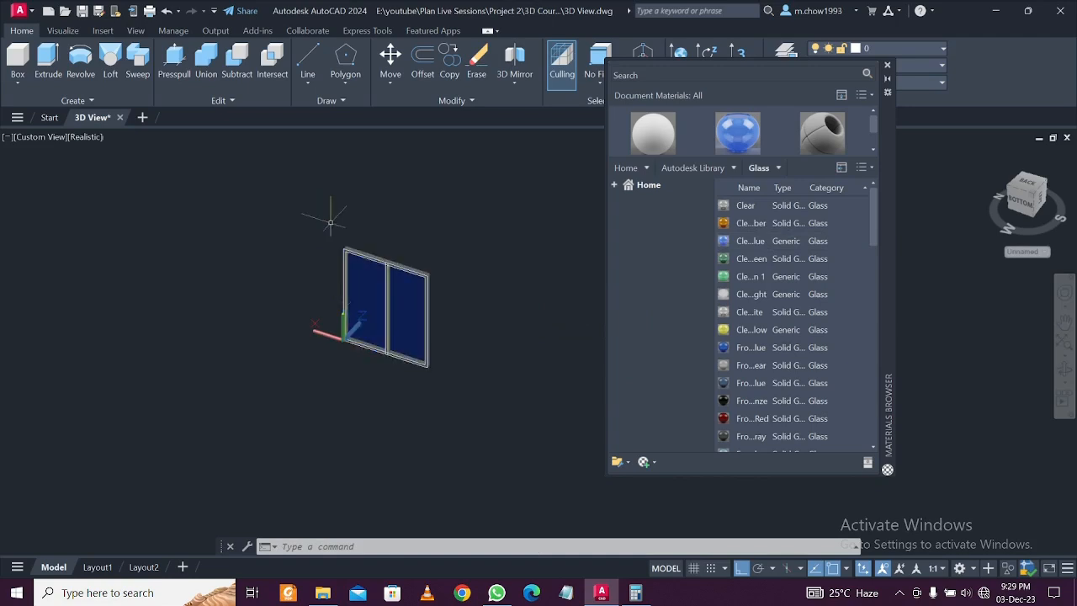
pyautogui.scroll(-3, 414, 319)
pyautogui.scroll(2, 399, 313)
pyautogui.click(445, 346)
pyautogui.click(347, 227)
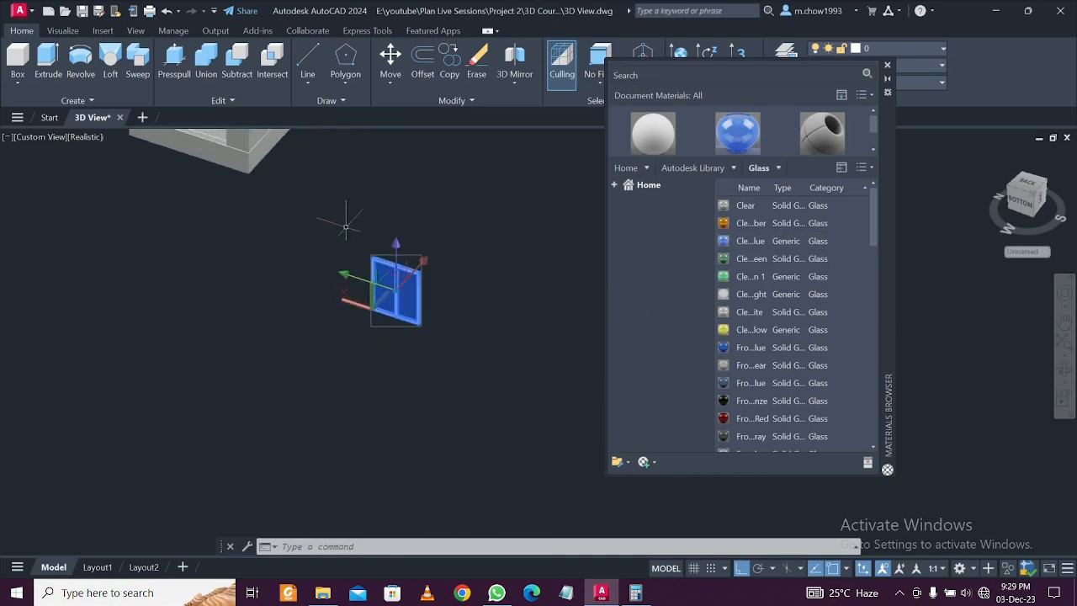
# Close the Materials Browser, clear the selection and reset the UCS to World
pyautogui.click(887, 65)
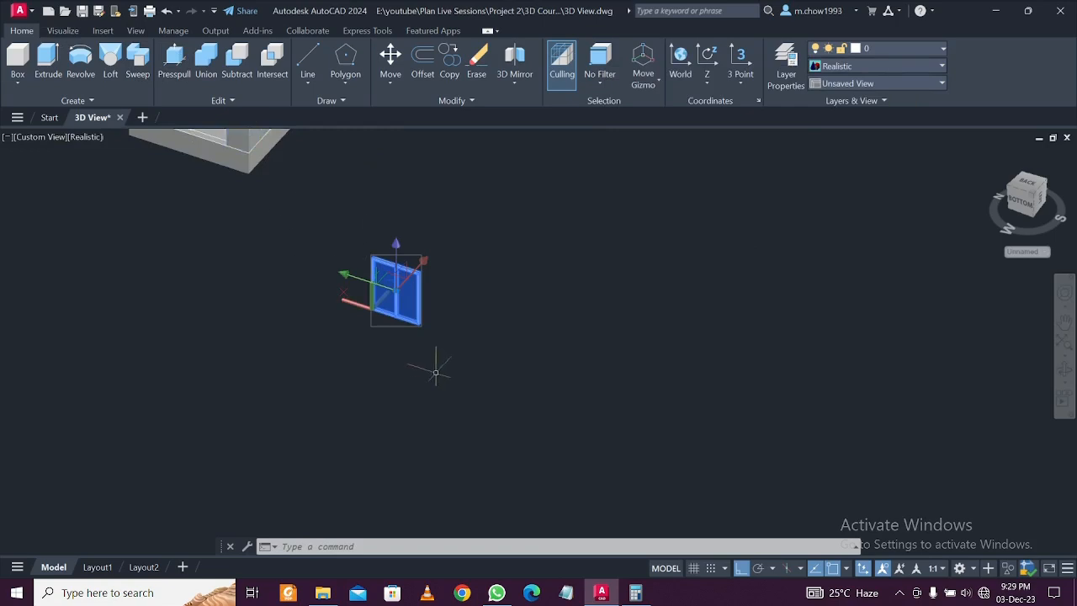
pyautogui.press('Escape')
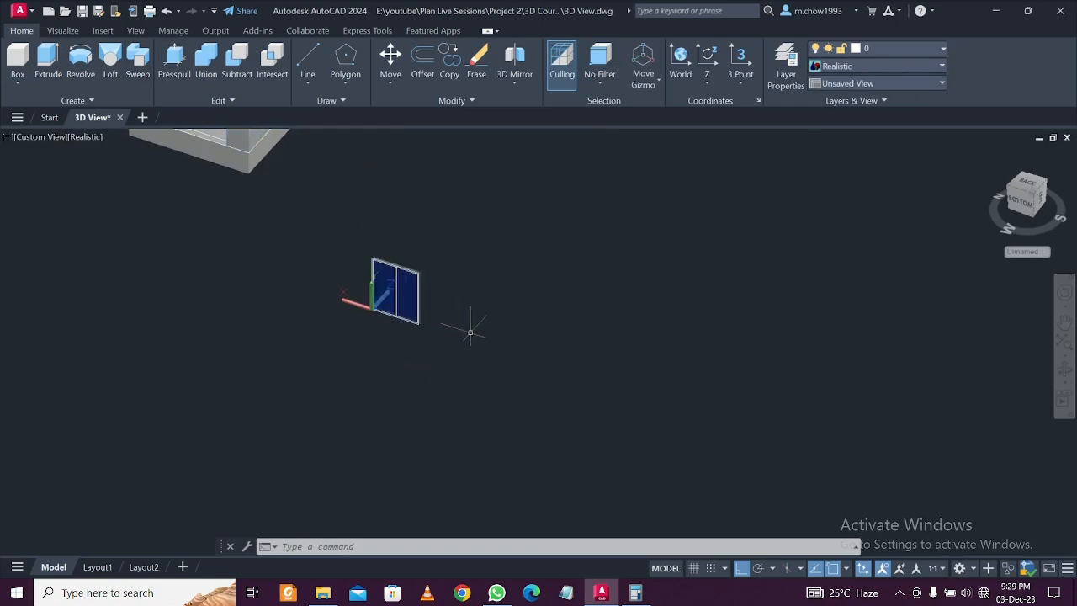
pyautogui.write('cs')
pyautogui.press('Return')
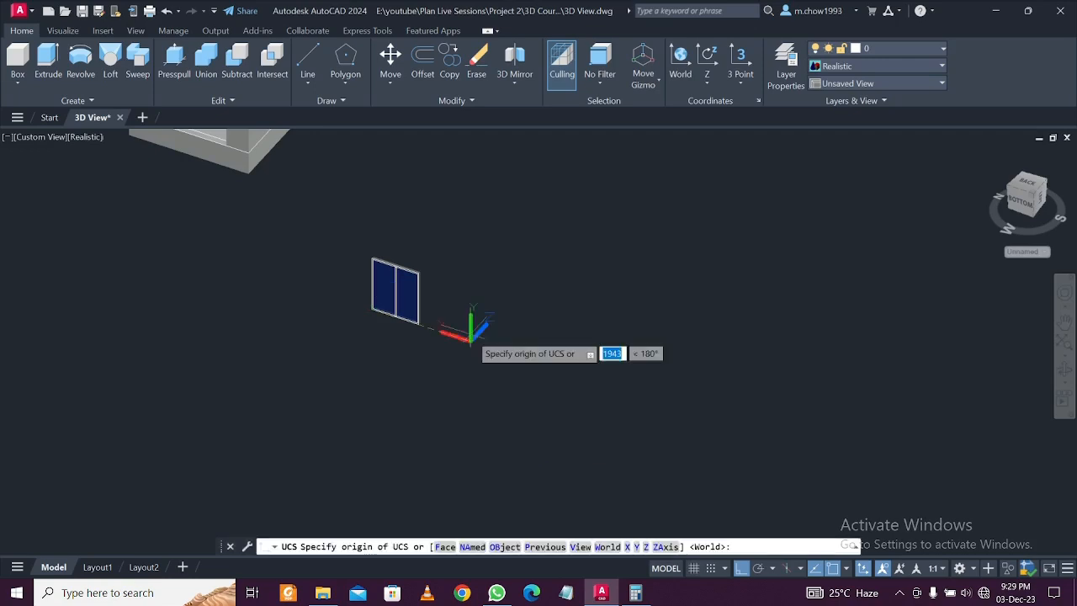
pyautogui.press('Return')
# Move the whole window by its lower right corner to the lower right corner of the wall opening nearest the porch
pyautogui.keyDown('shift'); pyautogui.moveTo(468, 327); pyautogui.dragTo(427, 312, button='middle'); pyautogui.keyUp('shift')
pyautogui.click(413, 333)
pyautogui.click(309, 188)
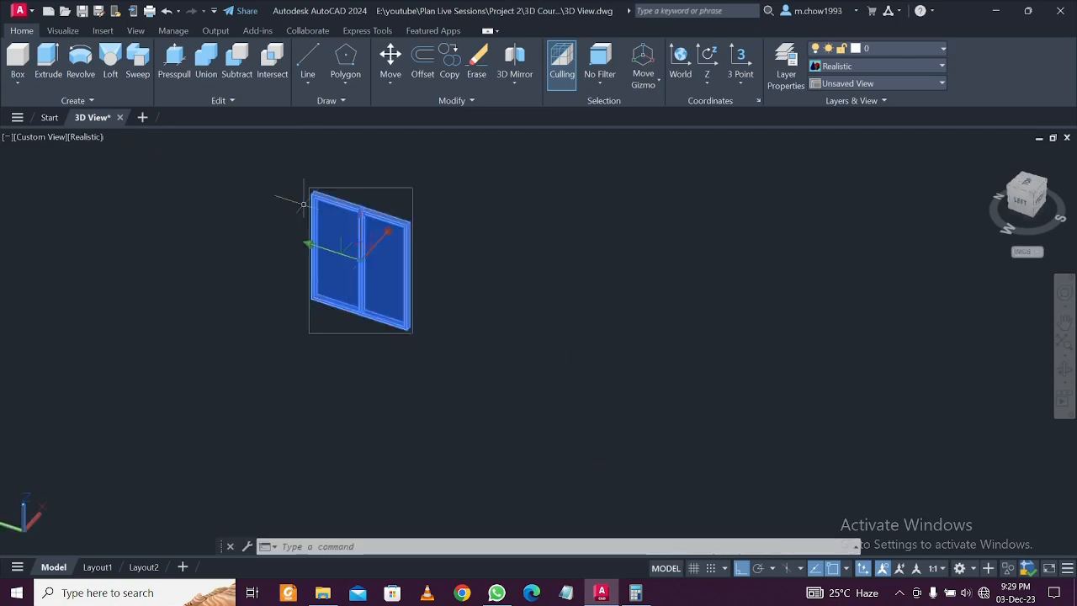
pyautogui.write('m')
pyautogui.press('Return')
pyautogui.scroll(6, 361, 329)
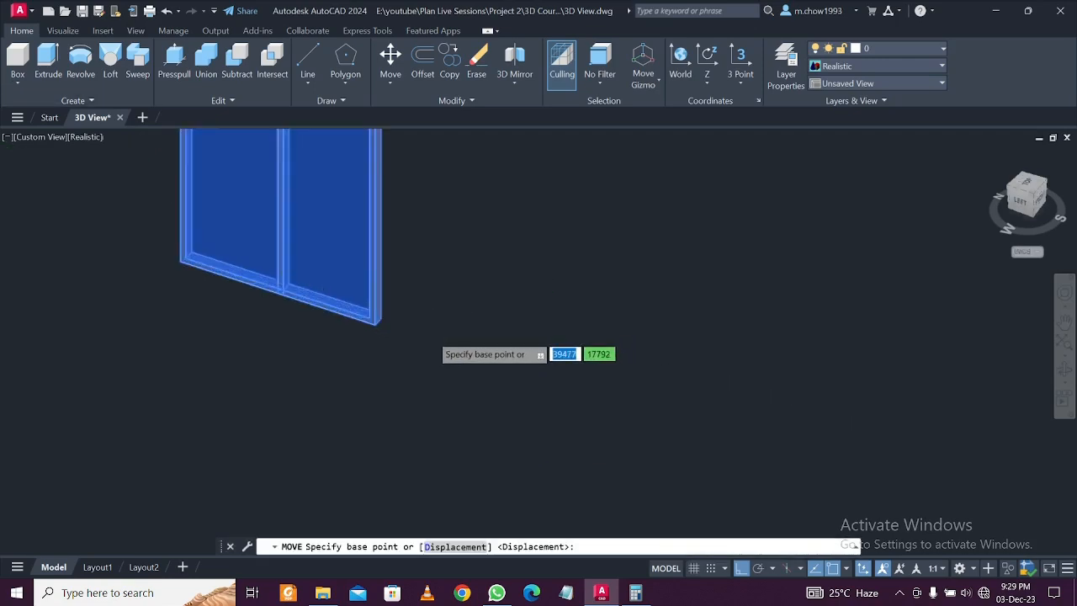
pyautogui.click(338, 298)
pyautogui.scroll(-6, 338, 298)
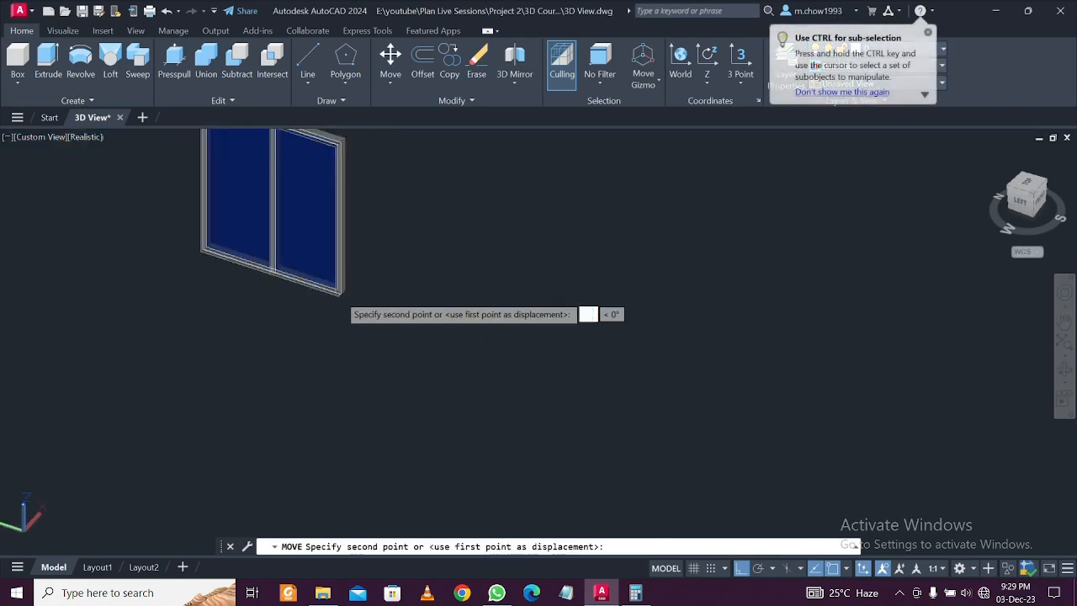
pyautogui.scroll(3, 675, 490)
pyautogui.scroll(-2, 675, 490)
pyautogui.scroll(6, 493, 356)
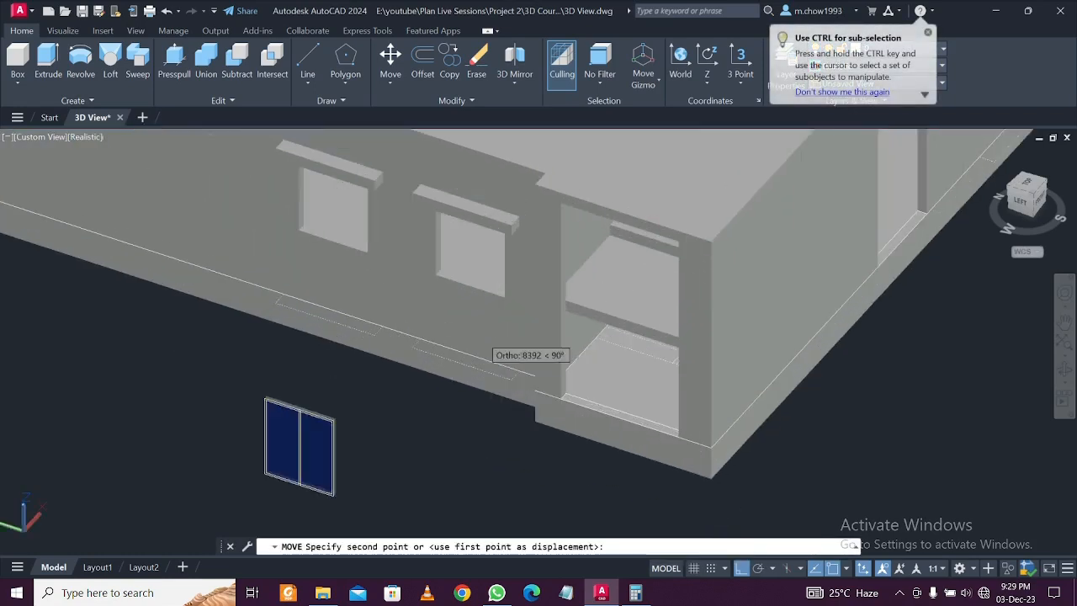
pyautogui.scroll(3, 557, 243)
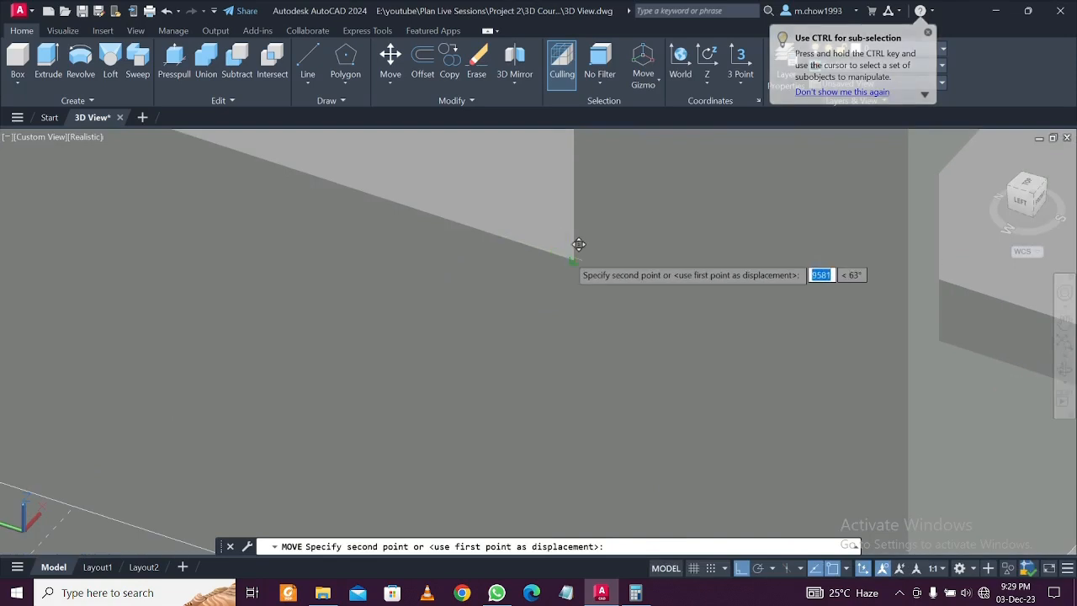
pyautogui.click(574, 251)
pyautogui.click(511, 191)
pyautogui.scroll(-1, 503, 193)
pyautogui.scroll(-3, 492, 195)
pyautogui.scroll(5, 459, 290)
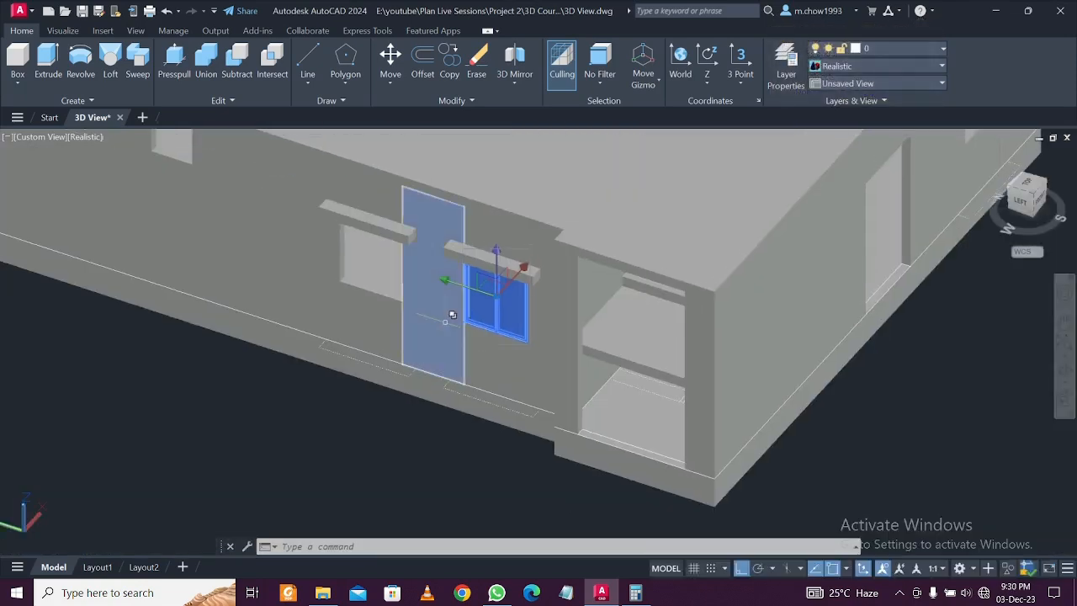
pyautogui.write('o')
pyautogui.press('Return')
pyautogui.scroll(5, 471, 345)
pyautogui.scroll(2, 542, 299)
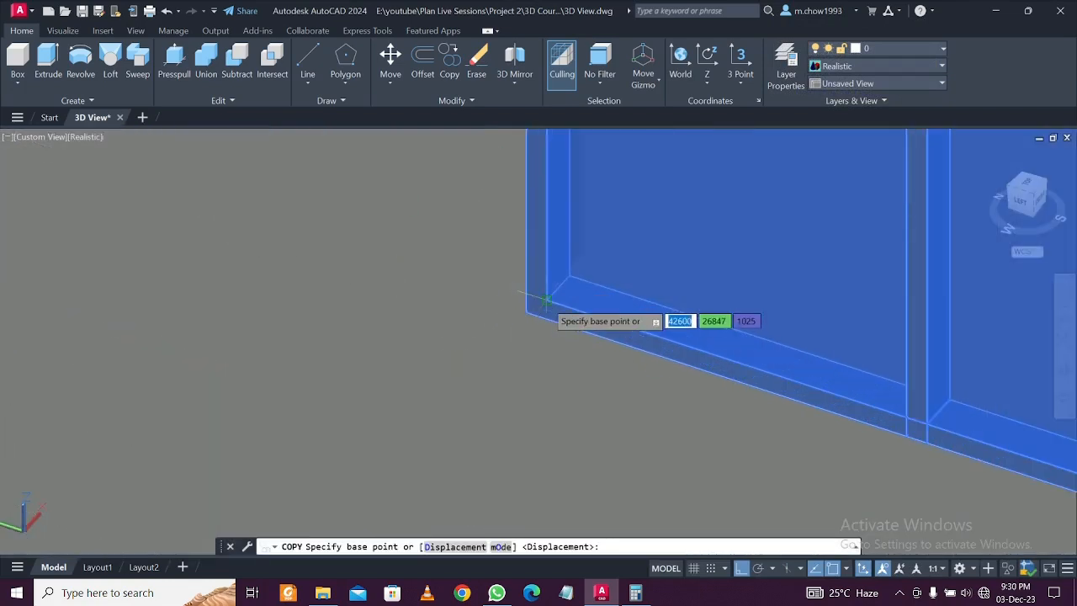
pyautogui.press('Escape')
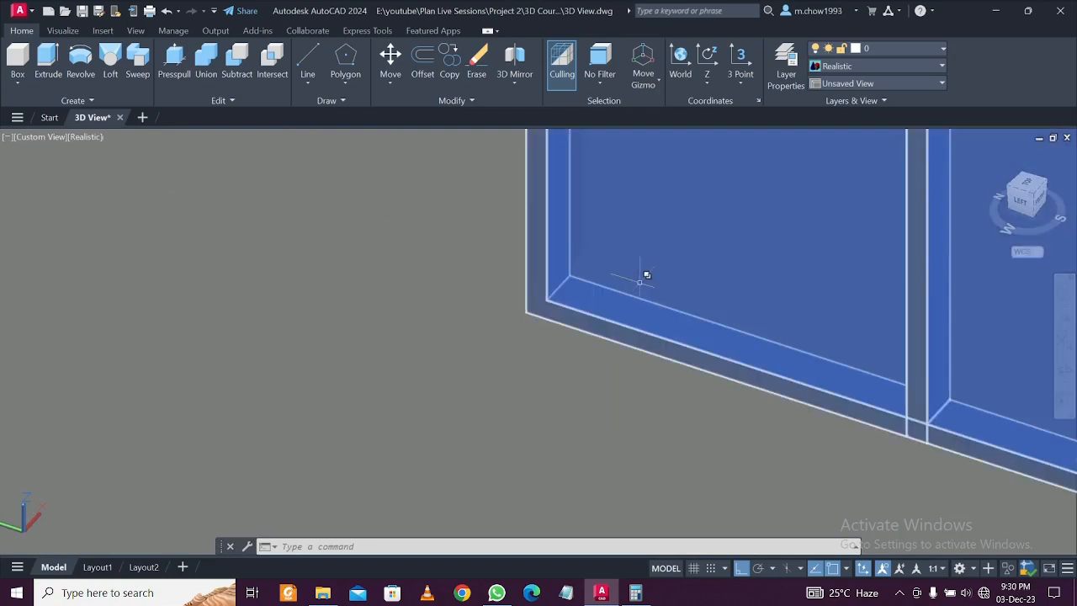
# Move the placed window 20 deeper into its wall opening
pyautogui.click(648, 272)
pyautogui.write('m')
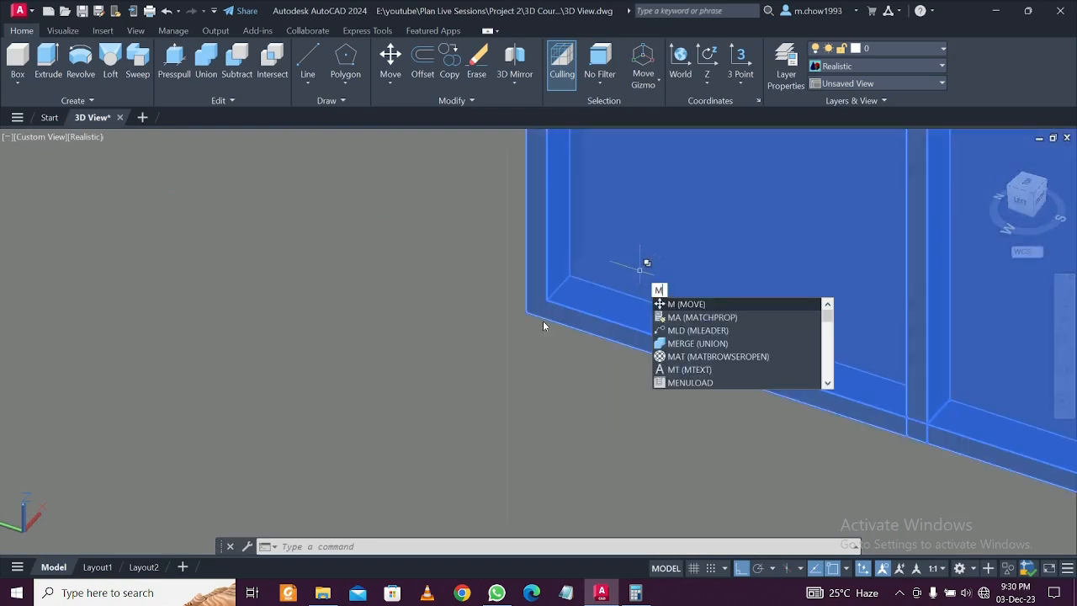
pyautogui.scroll(2, 543, 320)
pyautogui.press('Return')
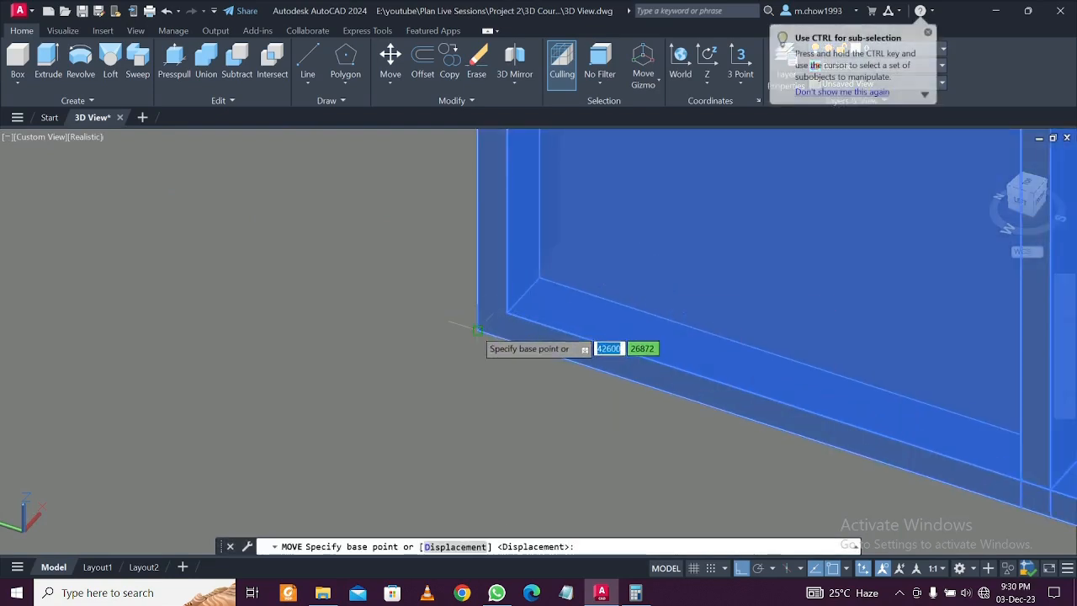
pyautogui.click(494, 318)
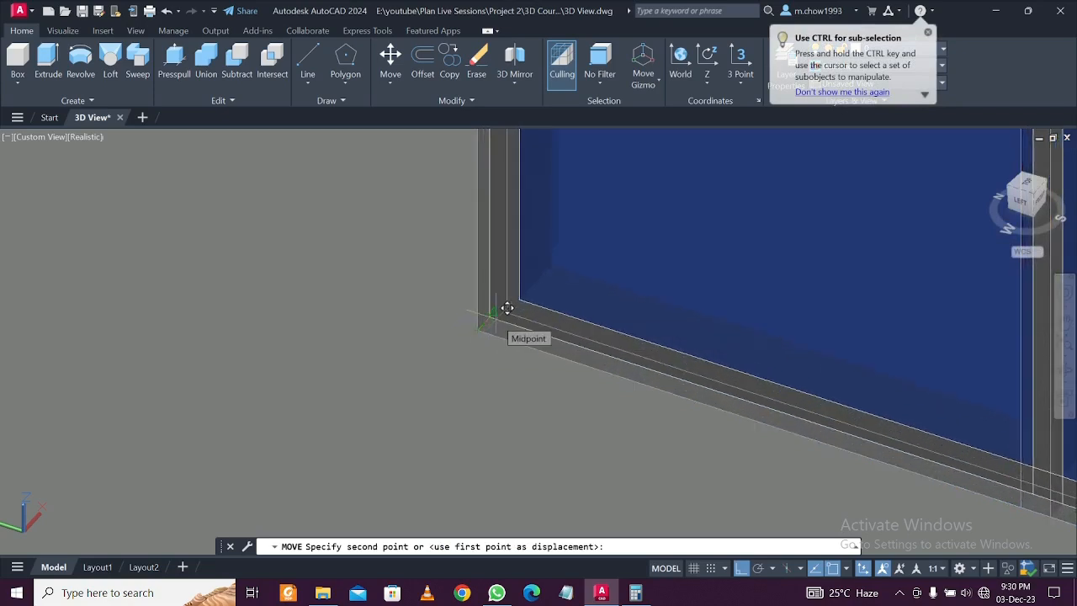
pyautogui.write('20')
pyautogui.press('Return')
pyautogui.click(567, 300)
pyautogui.scroll(-3, 631, 267)
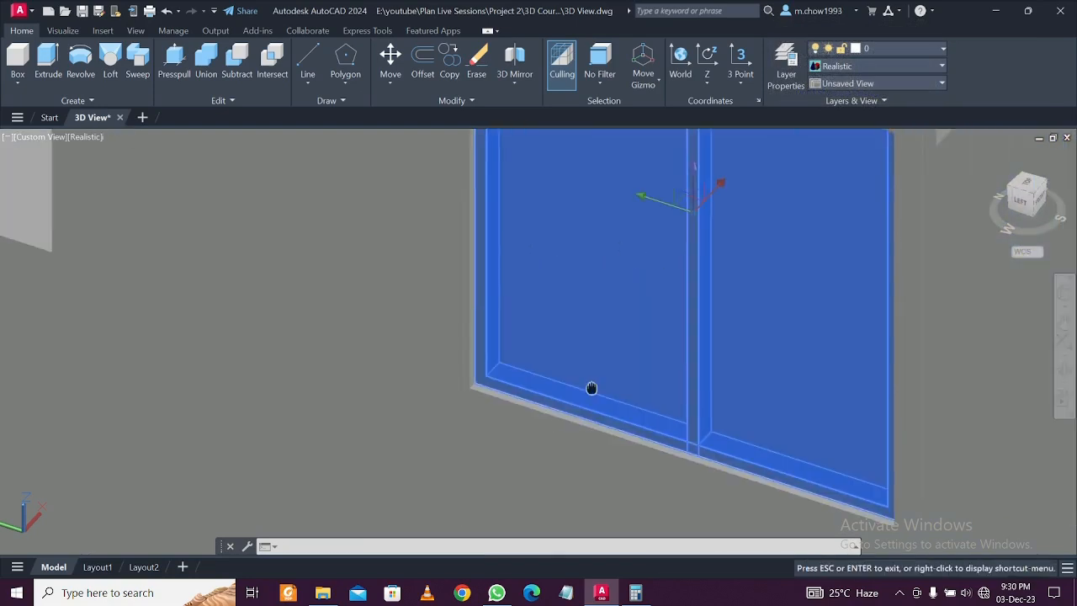
# Copy the window from the opening's lower left corner into the matching larger window openings along the left wall
pyautogui.write('co')
pyautogui.press('Return')
pyautogui.scroll(4, 522, 379)
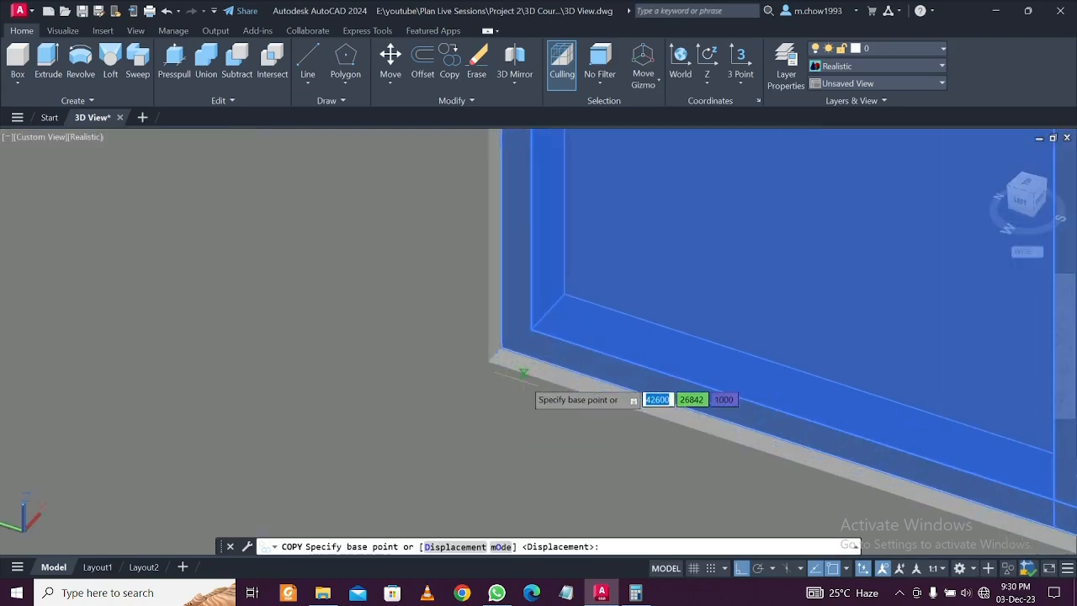
pyautogui.click(489, 361)
pyautogui.scroll(-6, 490, 362)
pyautogui.scroll(3, 363, 309)
pyautogui.click(344, 300)
pyautogui.scroll(-3, 344, 300)
pyautogui.moveTo(289, 269); pyautogui.dragTo(505, 379, button='middle')
pyautogui.scroll(10, 166, 275)
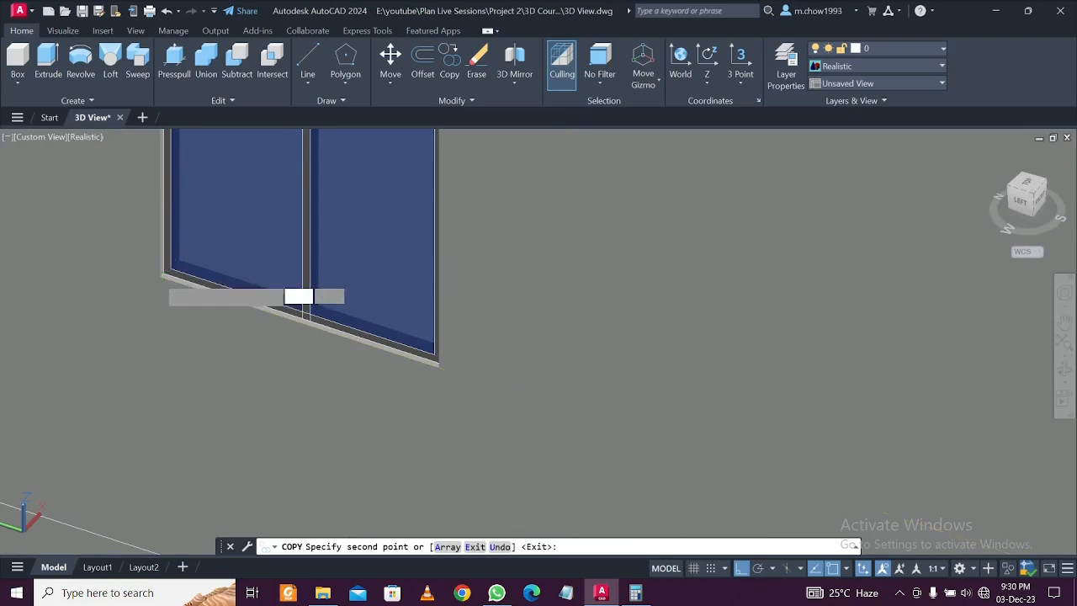
pyautogui.click(157, 275)
# Place a spare copy of the window outside the back corner of the building and end the Copy command
pyautogui.scroll(-12, 160, 276)
pyautogui.keyDown('shift'); pyautogui.moveTo(164, 295); pyautogui.dragTo(392, 312, button='middle'); pyautogui.keyUp('shift')
pyautogui.moveTo(240, 502)
pyautogui.mouseDown(button='middle')
pyautogui.moveTo(375, 415)
pyautogui.moveTo(497, 425)
pyautogui.moveTo(360, 419)
pyautogui.mouseUp(button='middle')
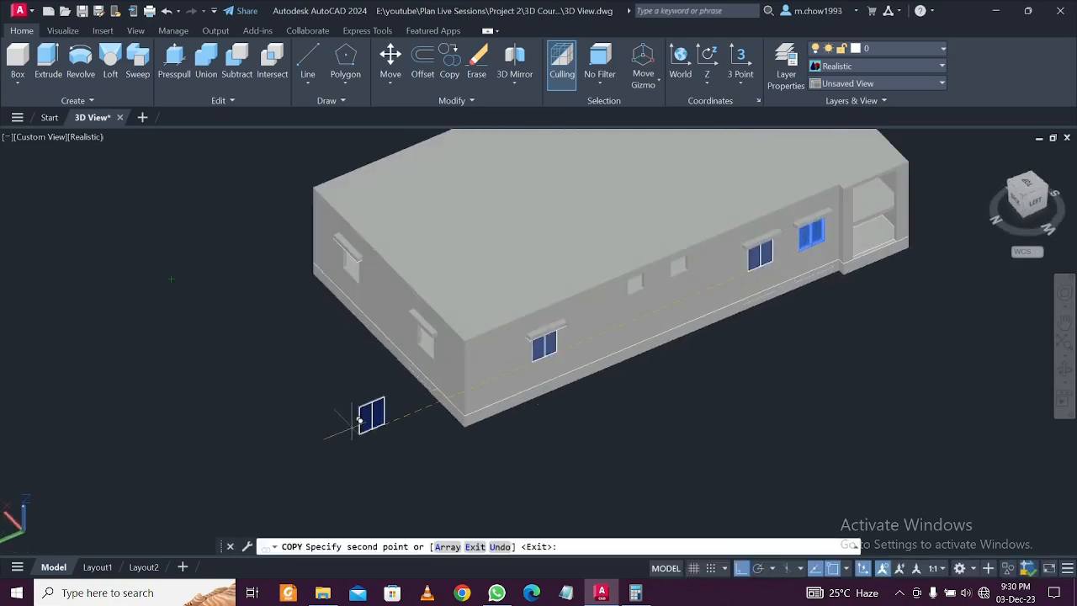
pyautogui.moveTo(540, 369); pyautogui.dragTo(408, 385, button='middle')
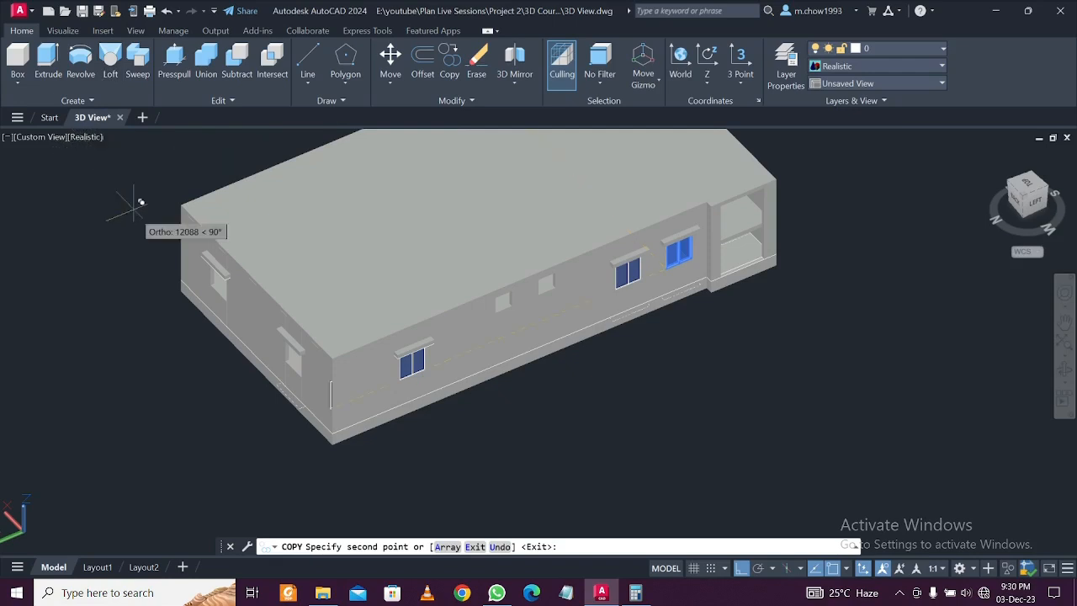
pyautogui.press('Escape')
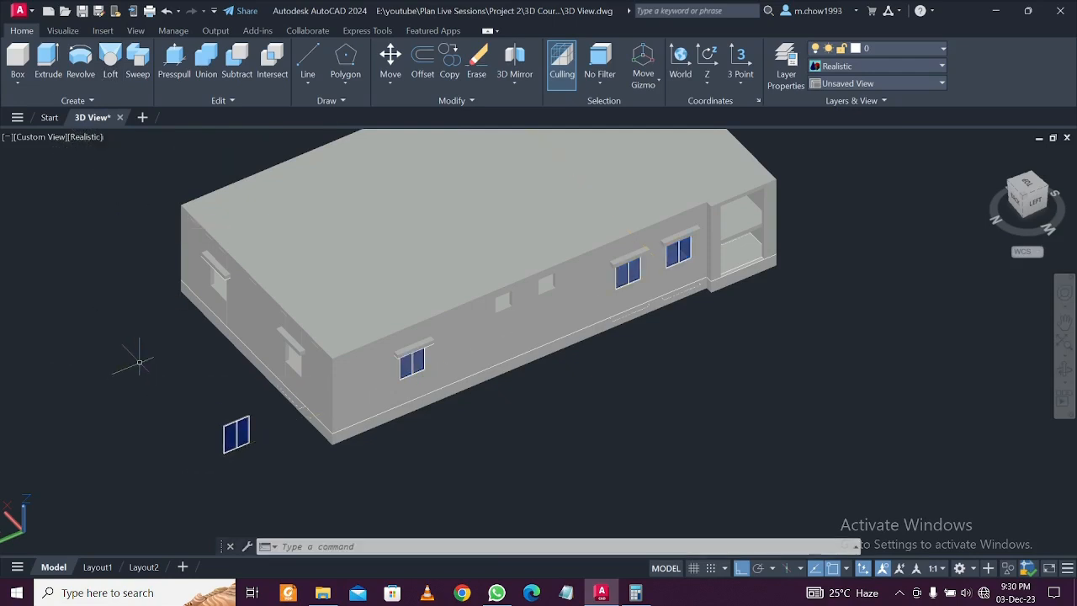
# Rotate the spare window 90° about its vertical axis with the Rotate Gizmo, parallel to the back wall
pyautogui.moveTo(233, 437); pyautogui.dragTo(242, 384, button='middle')
pyautogui.scroll(2, 264, 399)
pyautogui.click(220, 367)
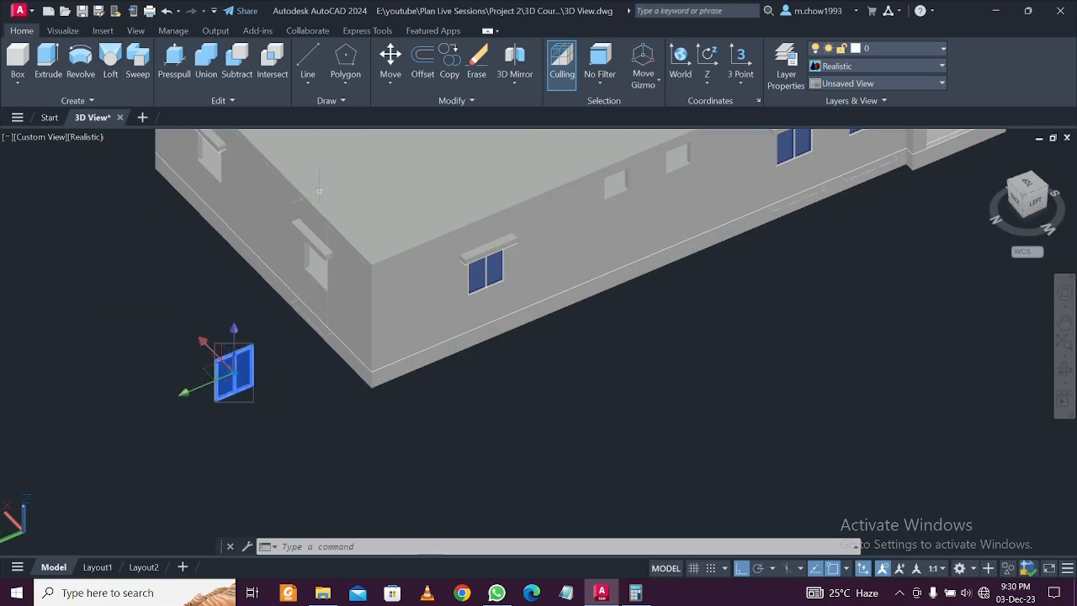
pyautogui.click(641, 81)
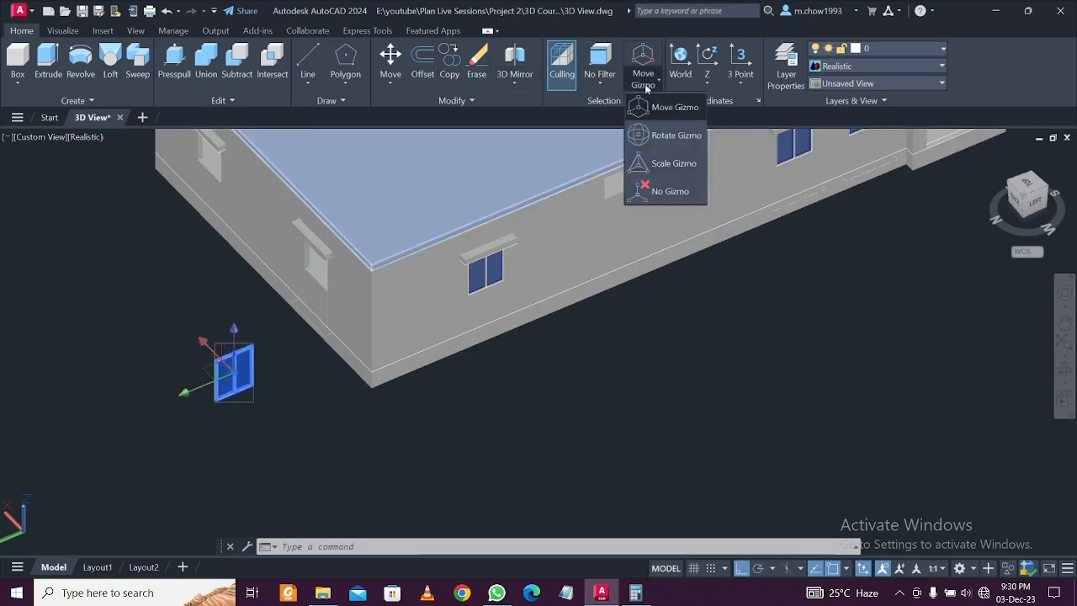
pyautogui.click(631, 143)
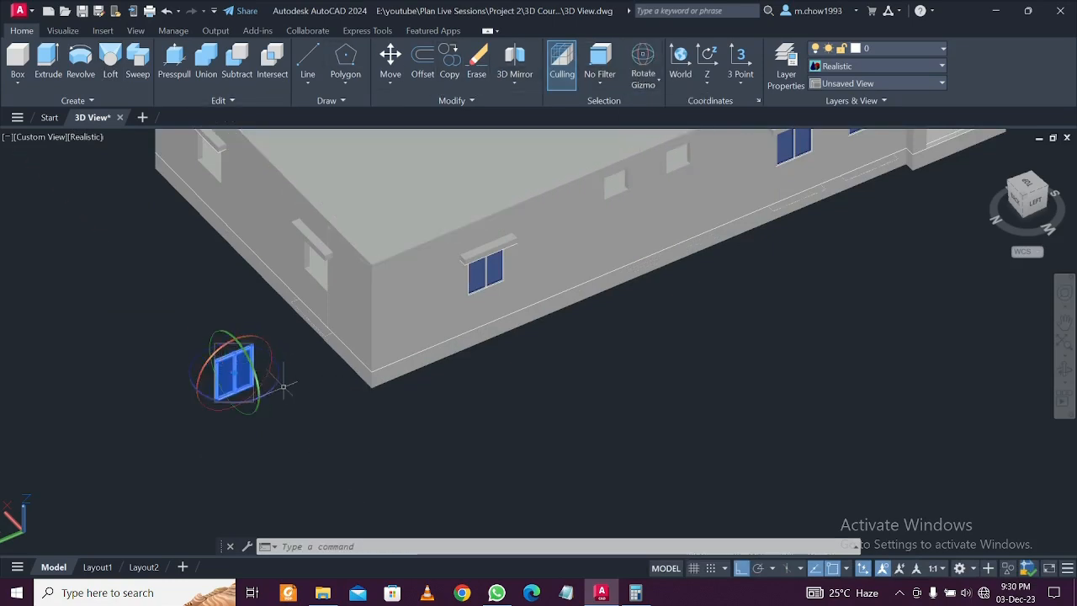
pyautogui.scroll(2, 270, 392)
pyautogui.scroll(1, 165, 373)
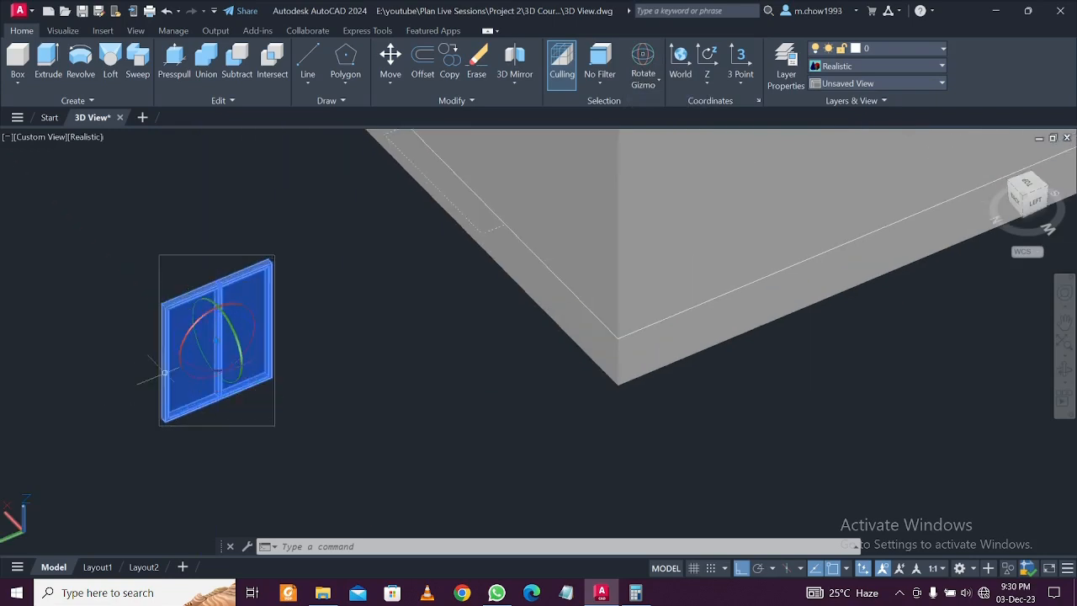
pyautogui.scroll(2, 216, 362)
pyautogui.scroll(-2, 261, 343)
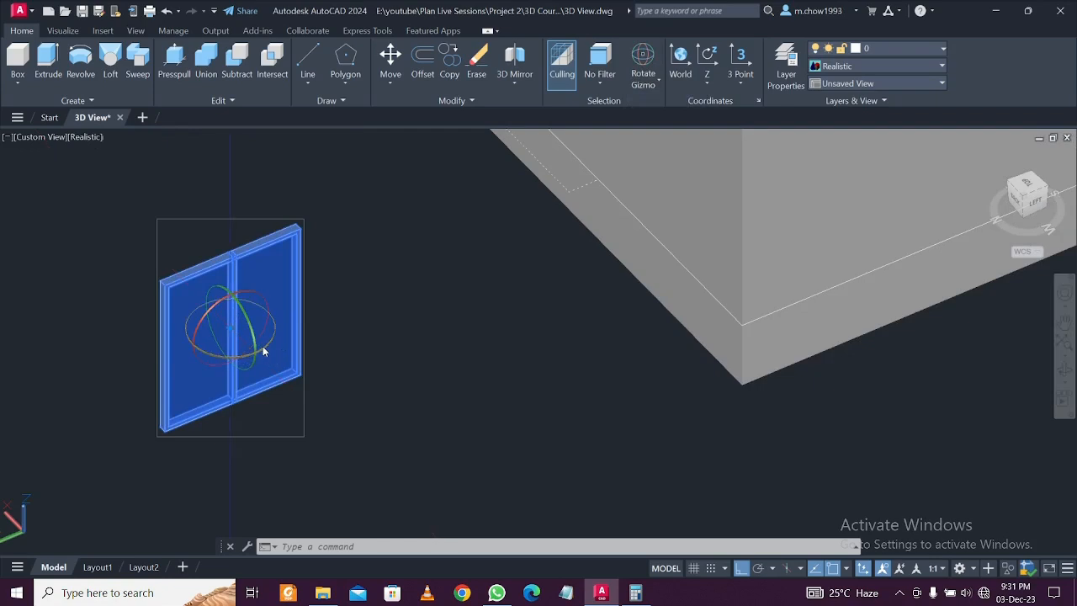
pyautogui.click(263, 346)
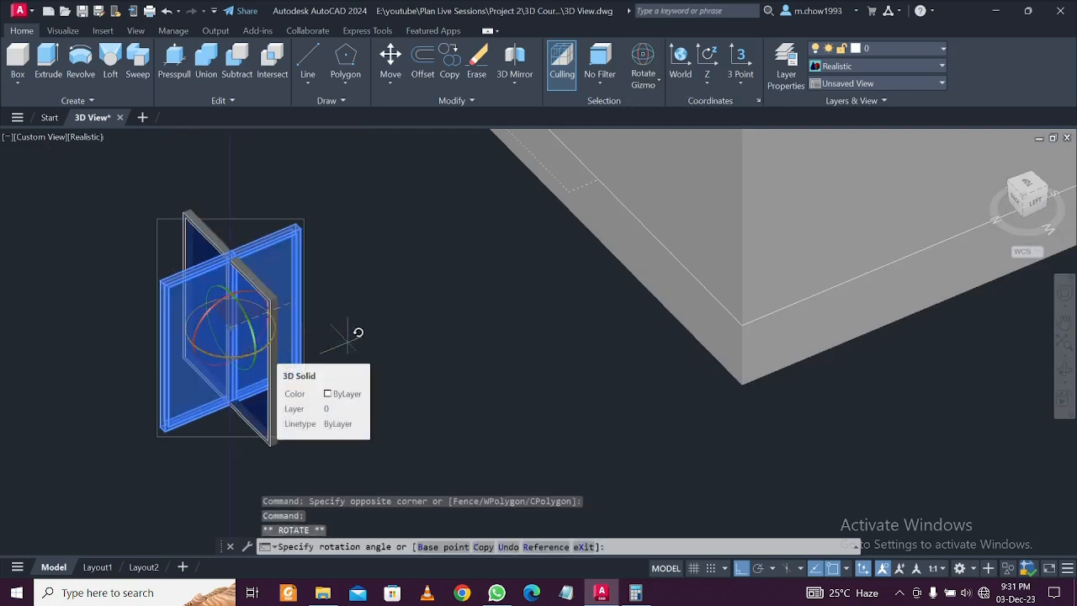
pyautogui.click(440, 341)
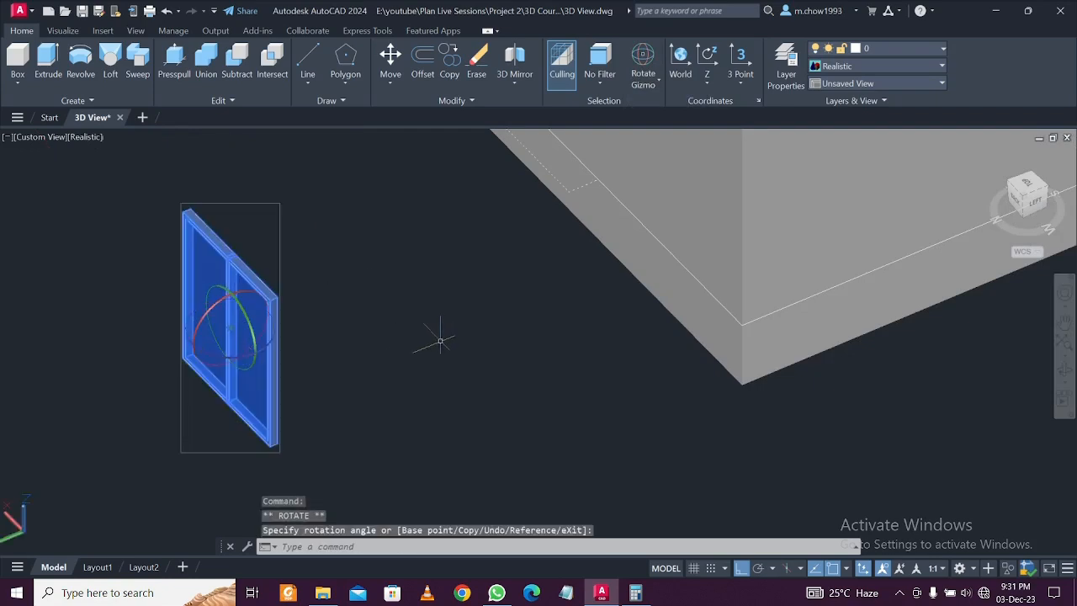
# Move the rotated window by its lower left corner to the lower left corner of the nearest back wall opening
pyautogui.scroll(-3, 320, 373)
pyautogui.scroll(2, 227, 334)
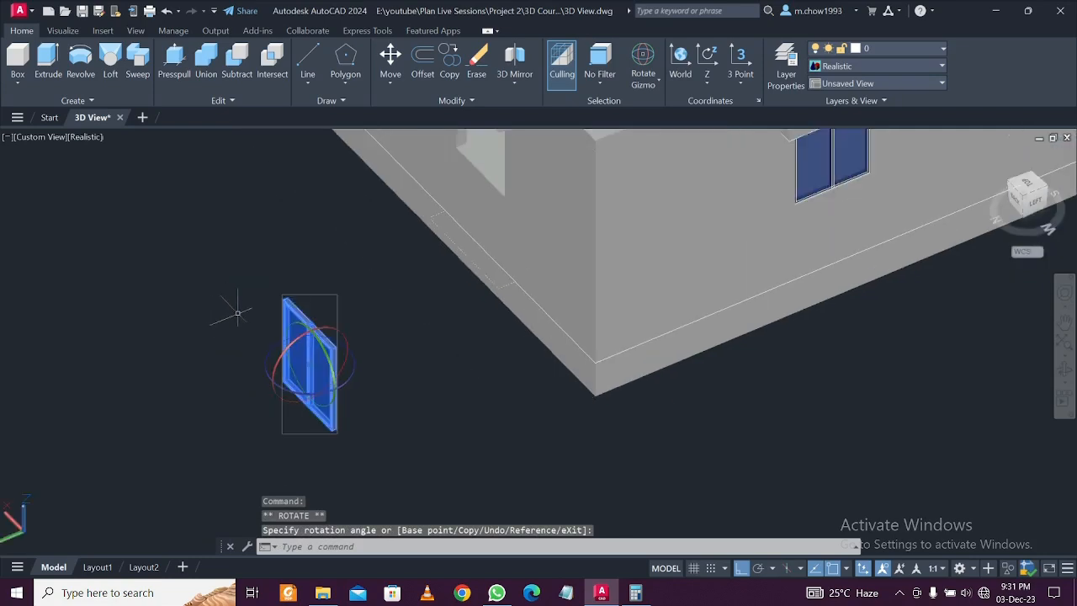
pyautogui.write('m')
pyautogui.press('Return')
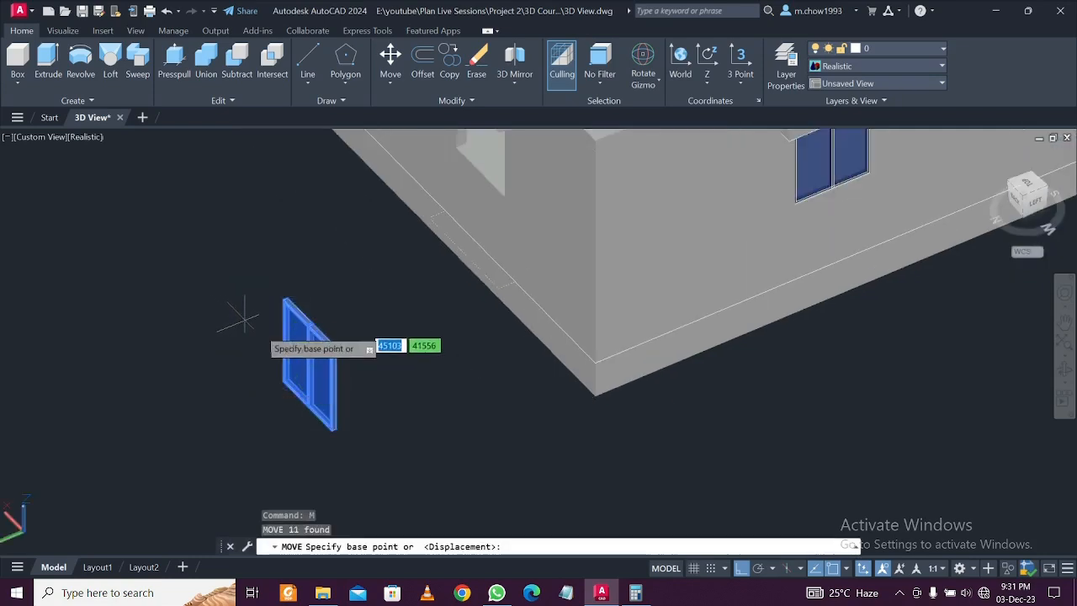
pyautogui.scroll(6, 288, 394)
pyautogui.click(271, 322)
pyautogui.scroll(-5, 370, 437)
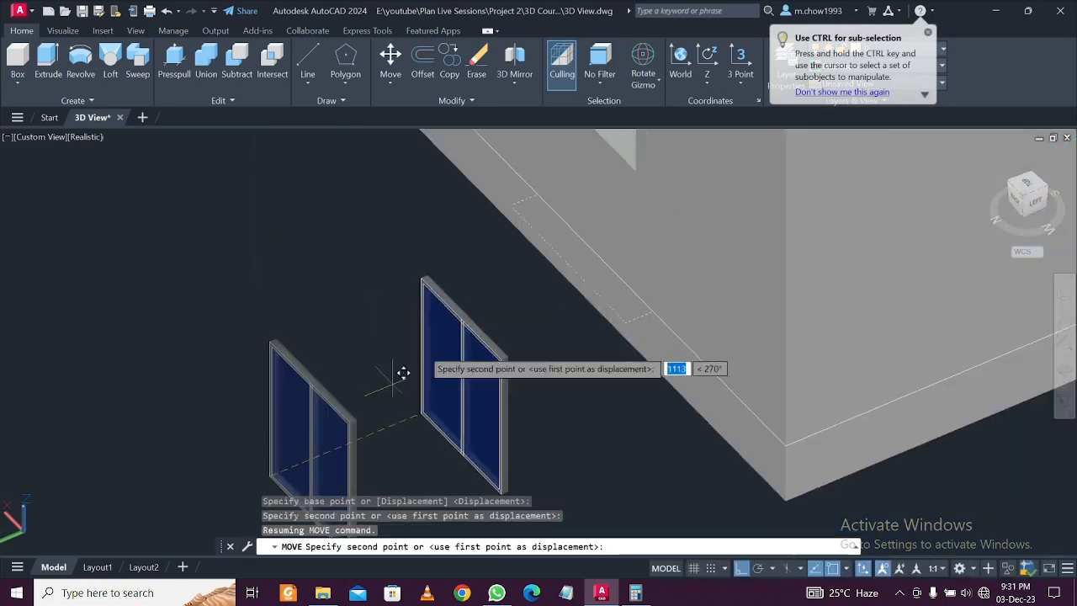
pyautogui.scroll(8, 513, 286)
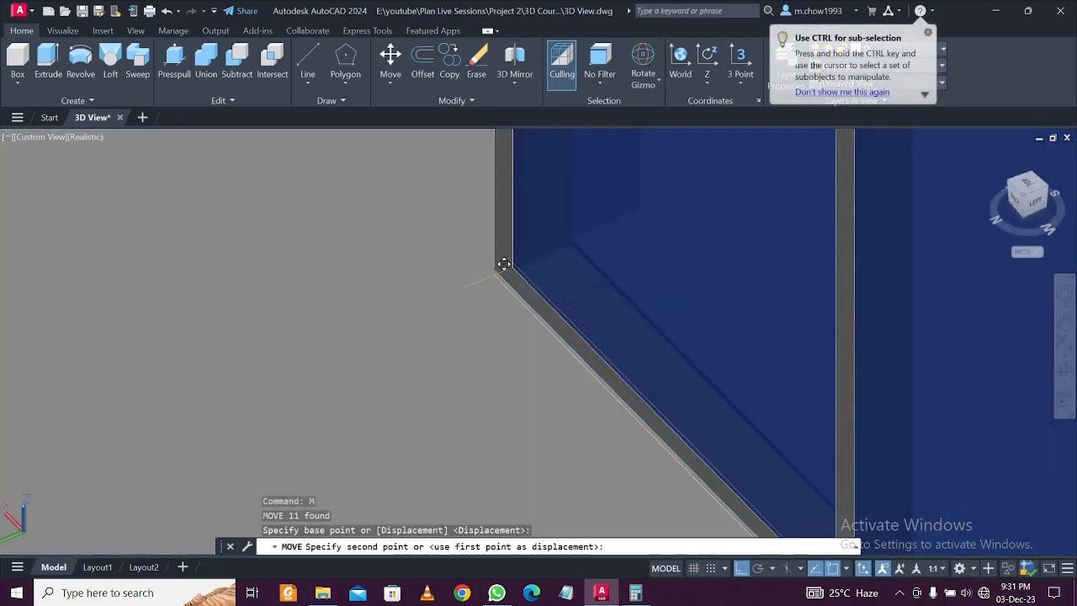
# Move the placed back wall window 20 deeper into its opening
pyautogui.write('20')
pyautogui.press('Return')
pyautogui.click(570, 281)
pyautogui.click(553, 312)
# Copy the back wall window into the other opening of the back wall
pyautogui.write('co')
pyautogui.press('Return')
pyautogui.click(558, 272)
pyautogui.scroll(-8, 497, 257)
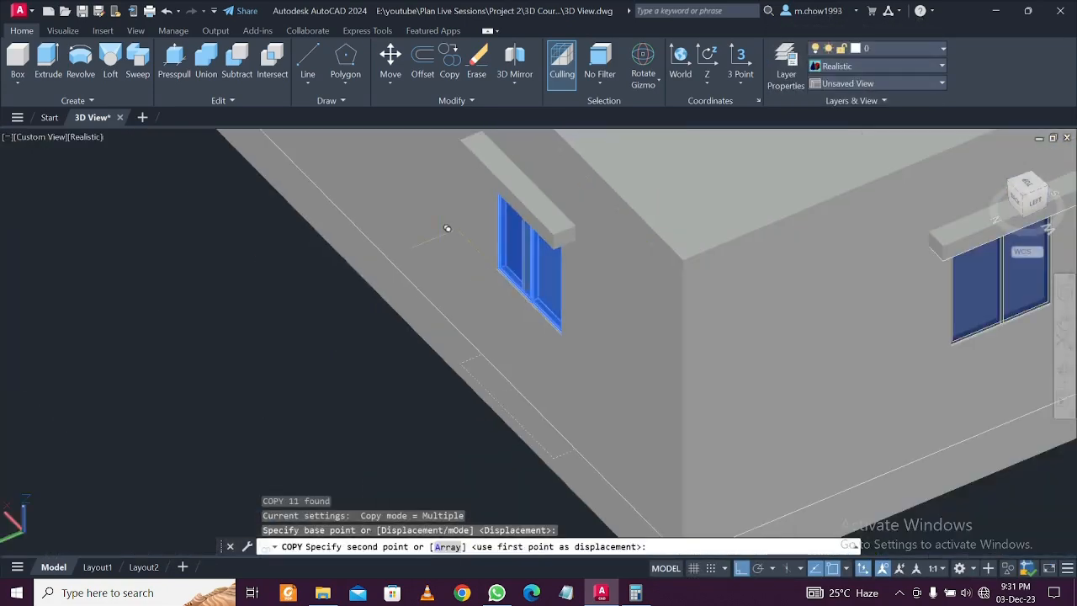
pyautogui.scroll(8, 264, 173)
pyautogui.click(264, 173)
pyautogui.scroll(-8, 413, 280)
pyautogui.press('Escape')
# Copy the free-standing window into the right wall opening nearest the front and move that copy 20 deeper
pyautogui.click(396, 355)
pyautogui.scroll(3, 396, 355)
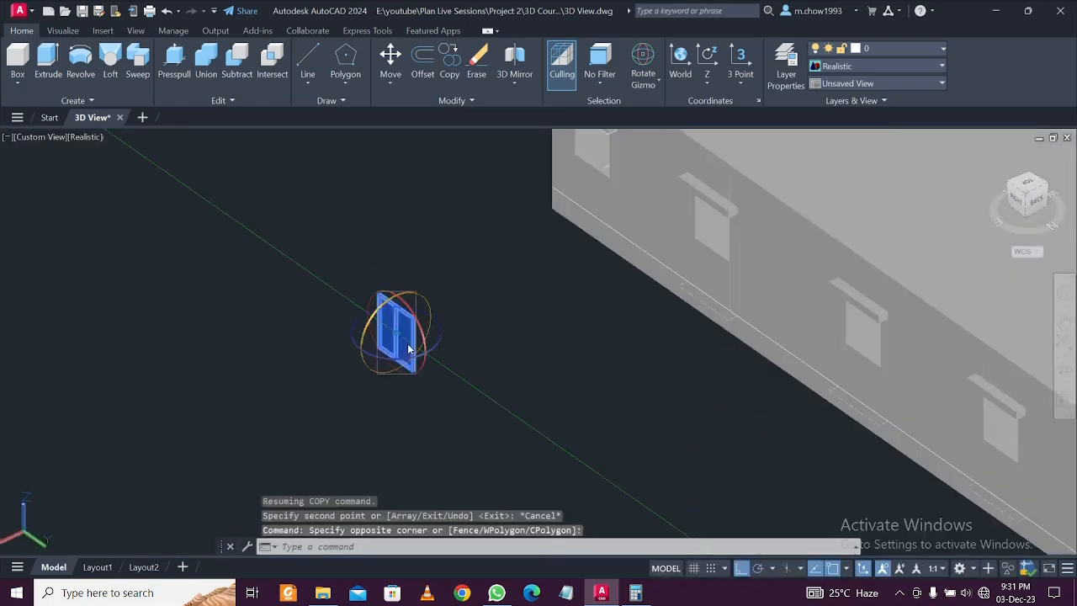
pyautogui.press('Return')
pyautogui.scroll(6, 372, 263)
pyautogui.click(372, 262)
pyautogui.scroll(-6, 493, 300)
pyautogui.scroll(8, 674, 200)
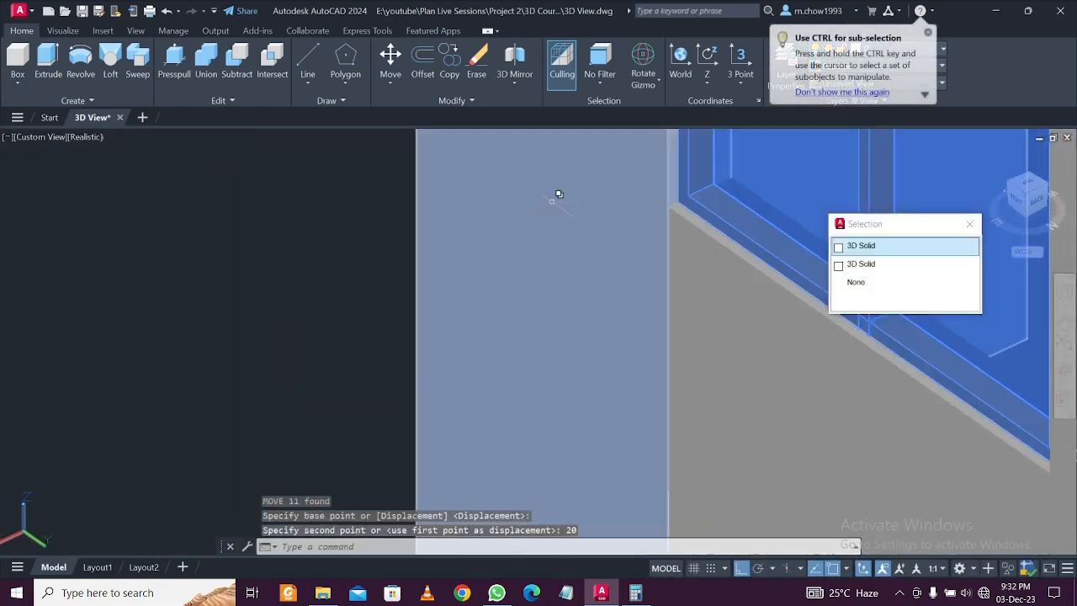
pyautogui.press('Escape')
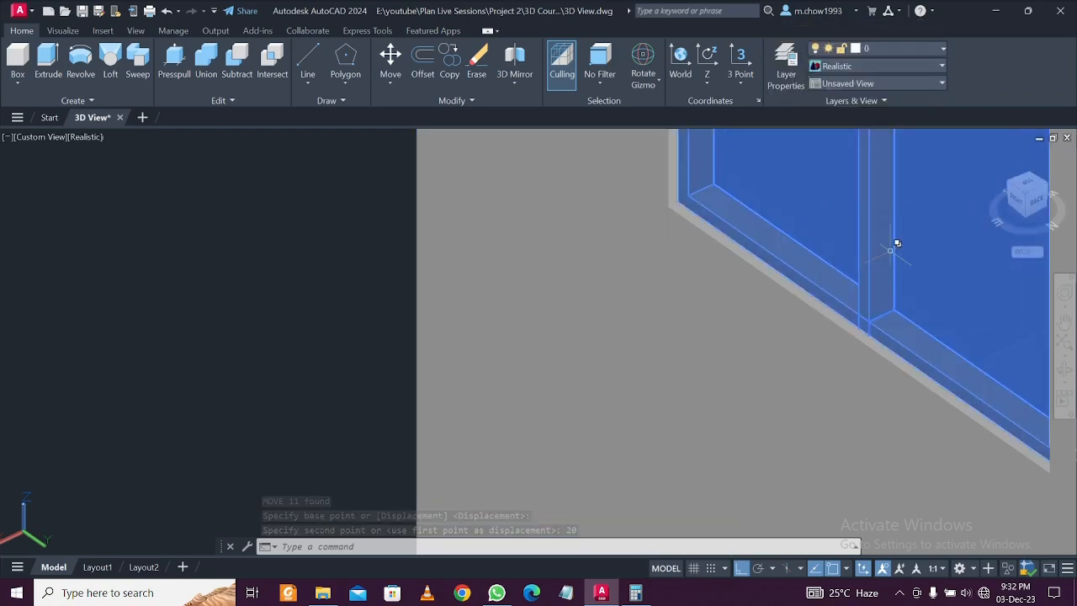
# Copy the recessed window from its opening's lower left corner into the remaining openings along the right wall
pyautogui.write('co')
pyautogui.press('Return')
pyautogui.click(673, 205)
pyautogui.scroll(-3, 733, 280)
pyautogui.scroll(-1, 673, 290)
pyautogui.click(890, 421)
pyautogui.moveTo(875, 387); pyautogui.dragTo(694, 340, button='middle')
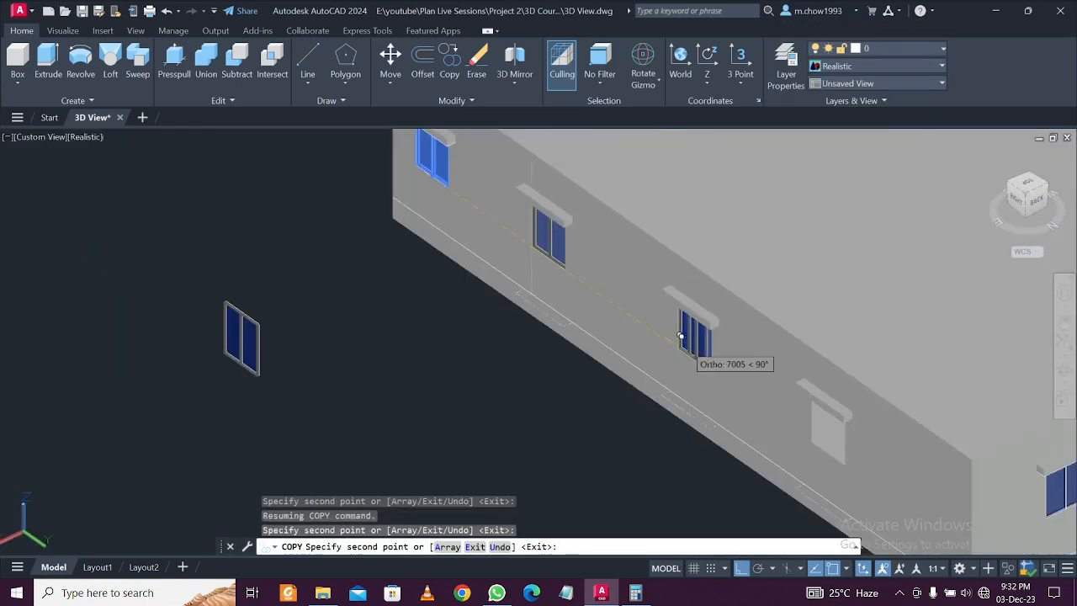
pyautogui.scroll(8, 715, 391)
pyautogui.press('Escape')
# Turn the remaining free-standing window parallel to the front wall
pyautogui.scroll(-10, 716, 380)
pyautogui.keyDown('shift'); pyautogui.moveTo(786, 391); pyautogui.dragTo(589, 363, button='middle'); pyautogui.keyUp('shift')
pyautogui.scroll(5, 675, 366)
pyautogui.click(784, 408)
pyautogui.click(731, 350)
pyautogui.click(803, 372)
pyautogui.click(636, 441)
# Move the turned window by its lower right corner to the lower right corner of the front wall opening
pyautogui.write('m')
pyautogui.press('Return')
pyautogui.scroll(8, 779, 392)
pyautogui.click(757, 353)
pyautogui.scroll(-9, 757, 353)
pyautogui.scroll(6, 475, 337)
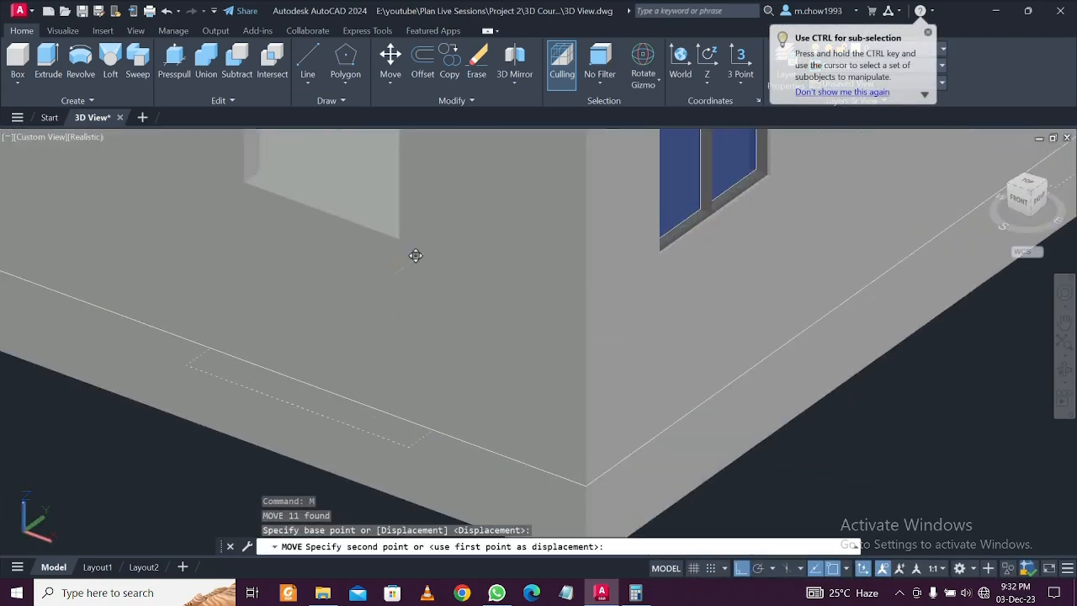
pyautogui.click(399, 238)
# Move the front wall window 20 deeper into its opening and clear the selection
pyautogui.click(365, 197)
pyautogui.write('m')
pyautogui.press('Return')
pyautogui.click(372, 173)
pyautogui.write('20')
pyautogui.press('Return')
pyautogui.press('Escape')
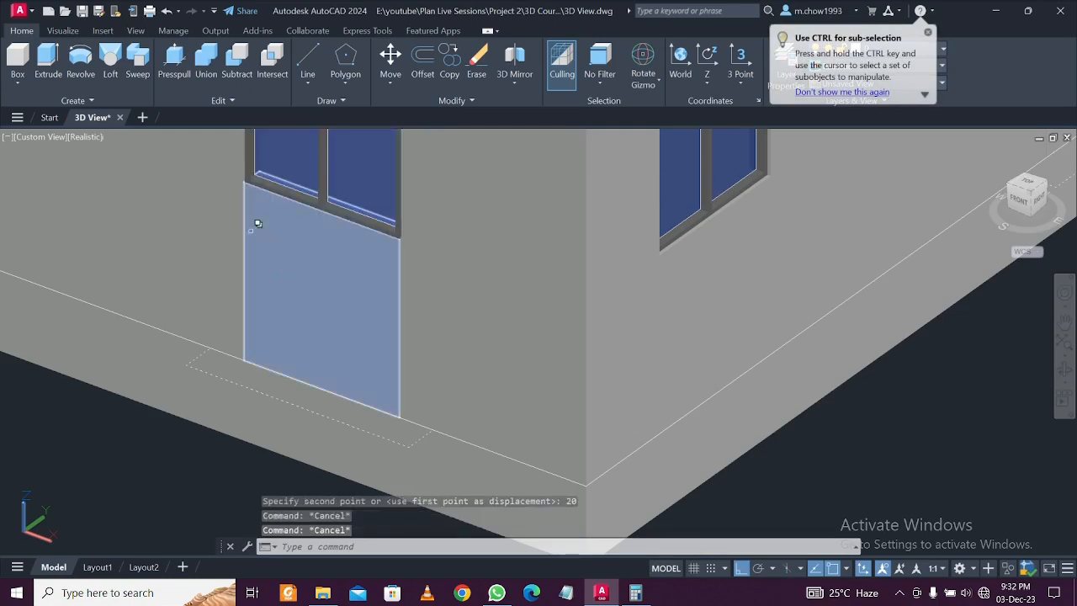
# Start a Union and select the left wall's tall panels plus the pieces above and below the rear window
pyautogui.scroll(-10, 291, 274)
pyautogui.click(206, 63)
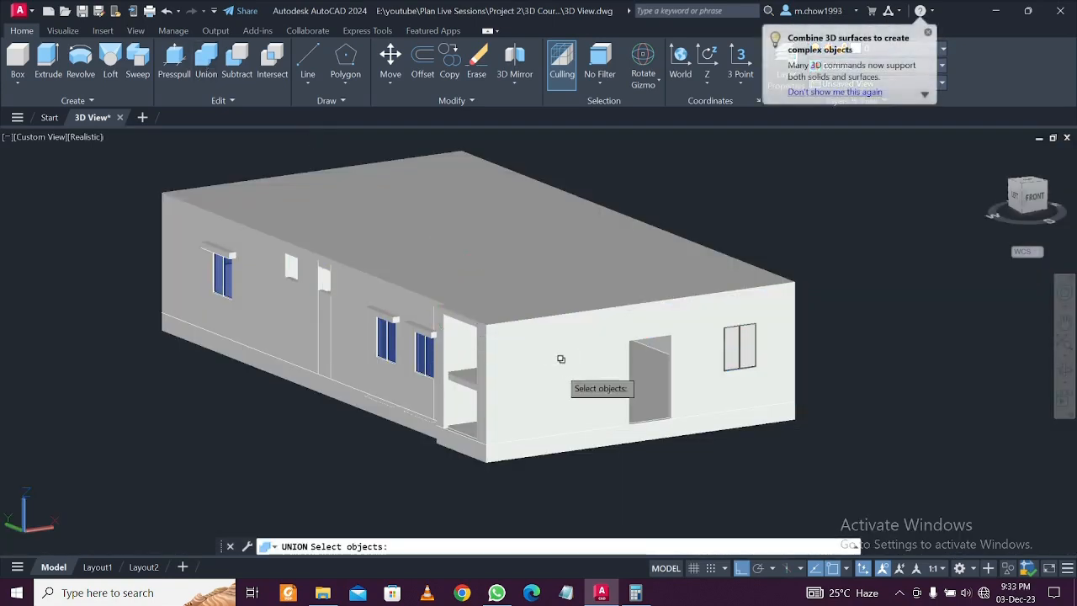
pyautogui.click(353, 360)
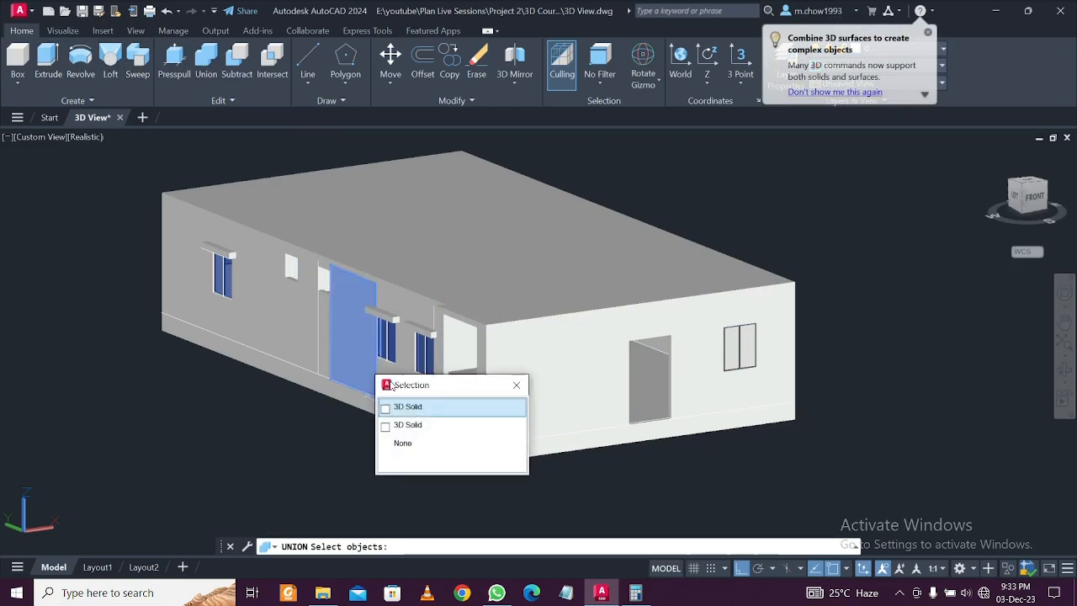
pyautogui.click(399, 318)
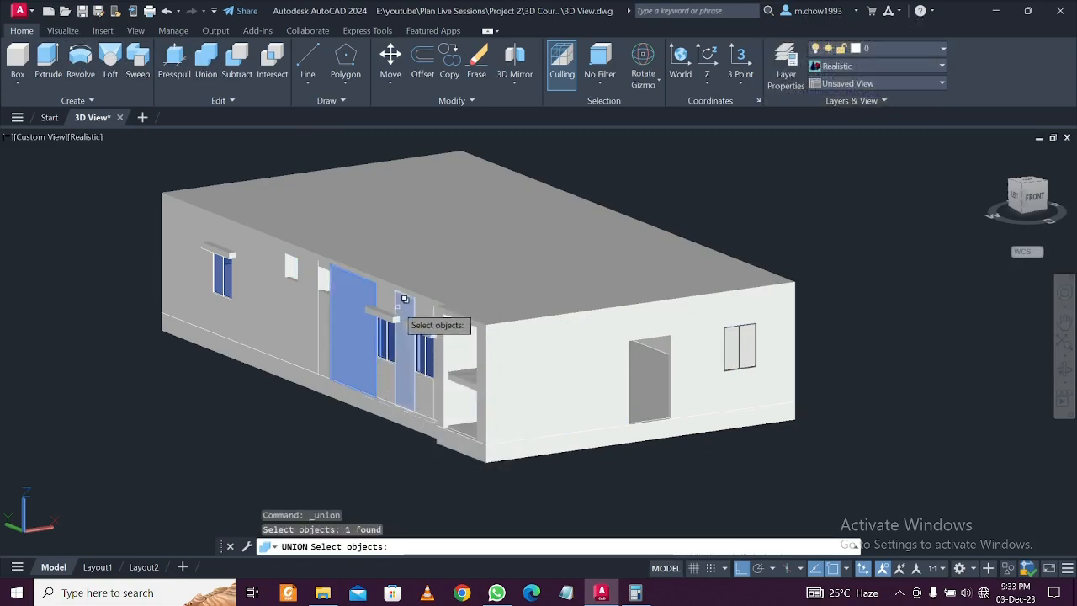
pyautogui.click(395, 304)
pyautogui.click(344, 306)
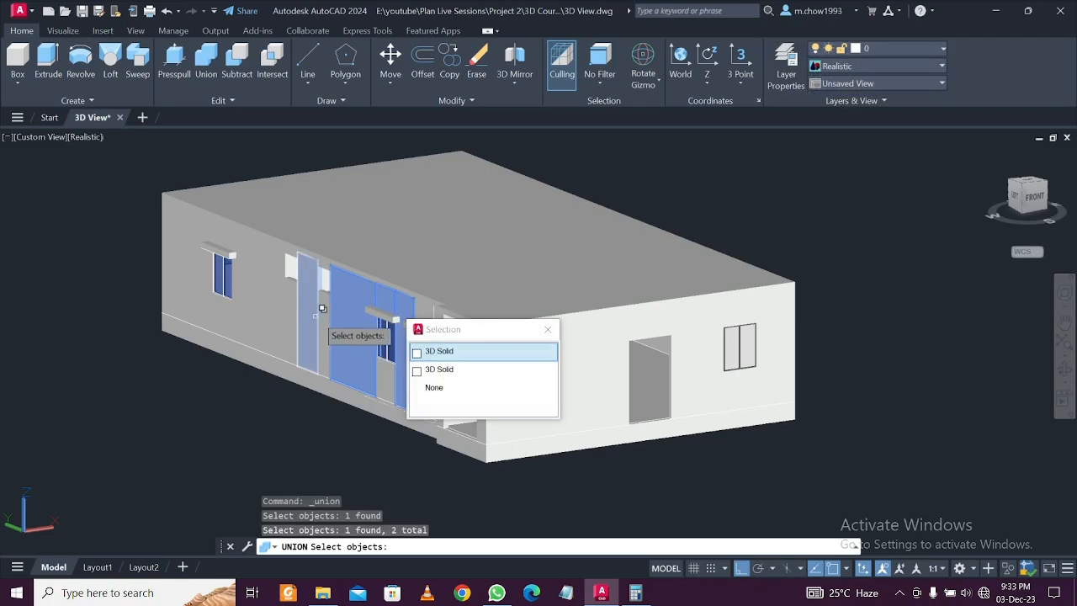
pyautogui.click(320, 317)
pyautogui.click(302, 313)
pyautogui.click(281, 312)
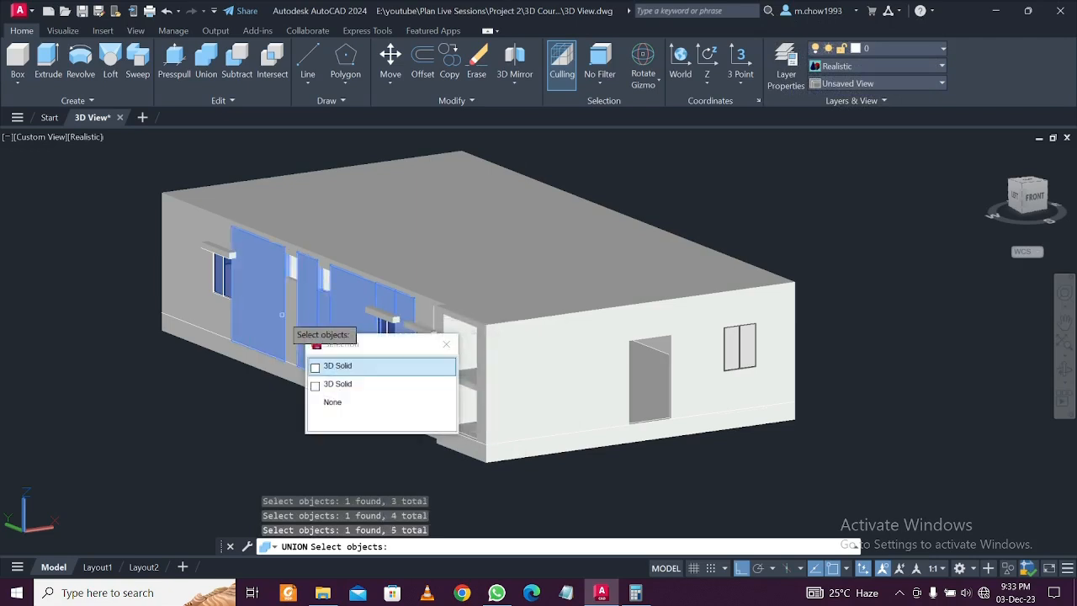
pyautogui.click(201, 297)
pyautogui.click(221, 305)
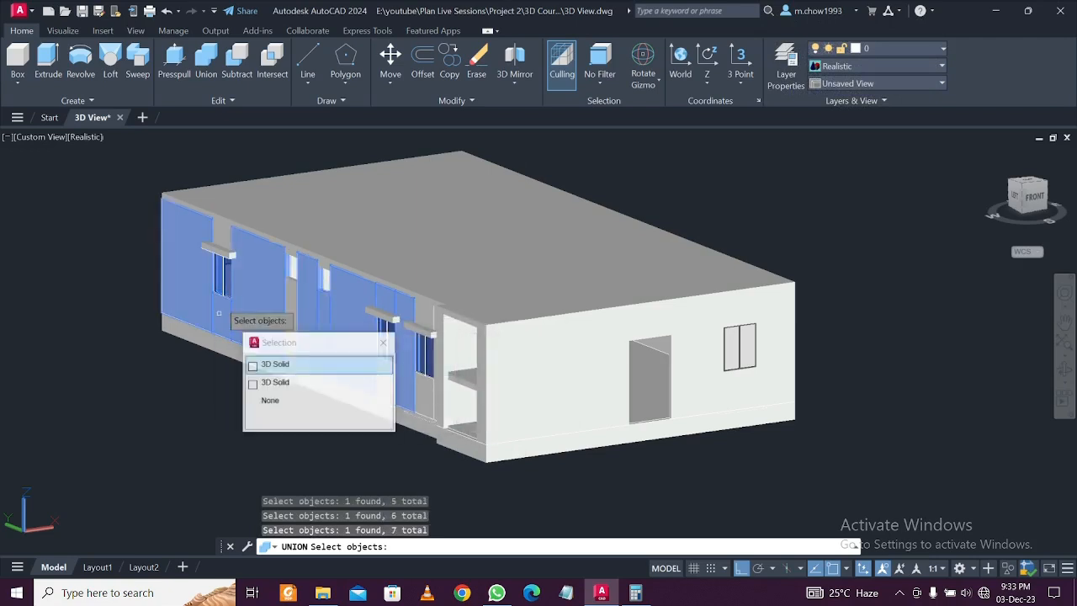
pyautogui.click(225, 236)
pyautogui.scroll(4, 218, 240)
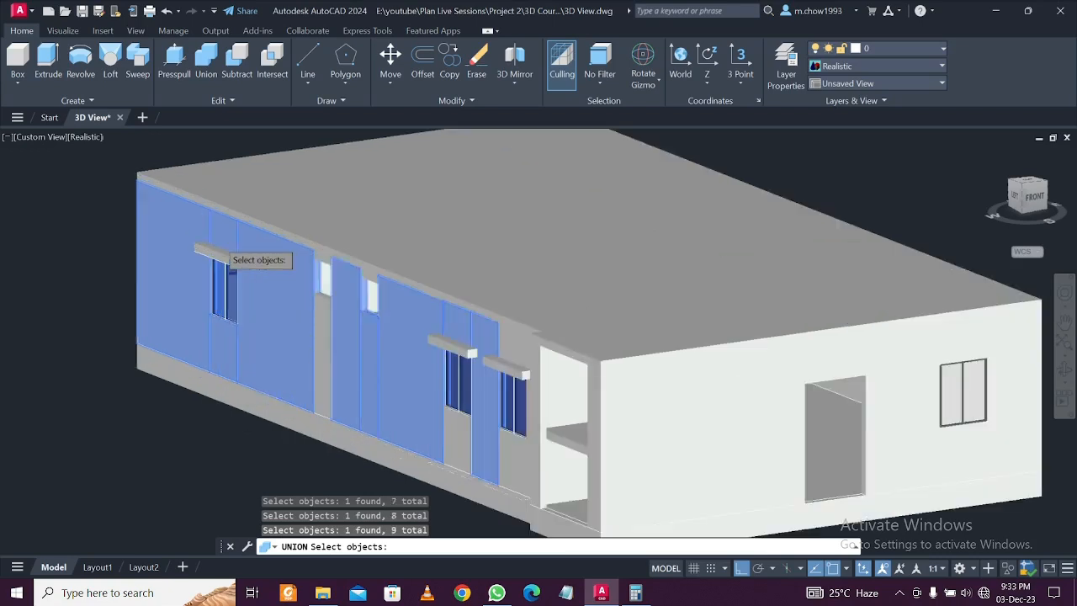
# Add two window sunshades and the wall pieces above and below the two small openings to the Union selection
pyautogui.click(221, 263)
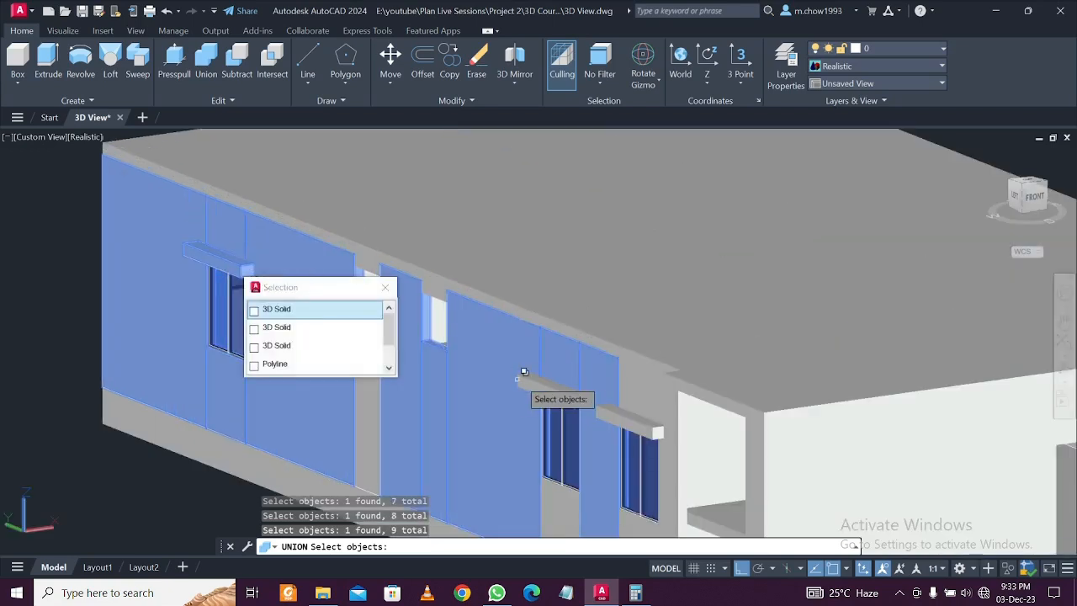
pyautogui.click(536, 374)
pyautogui.scroll(3, 426, 300)
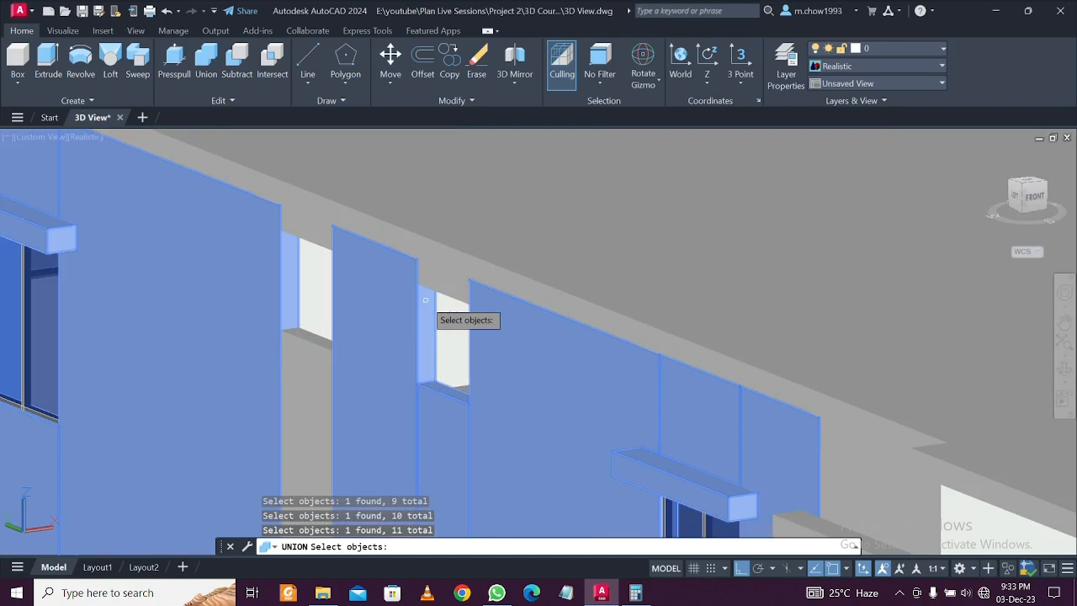
pyautogui.click(448, 286)
pyautogui.click(327, 235)
pyautogui.click(325, 234)
pyautogui.click(319, 362)
pyautogui.click(310, 360)
pyautogui.scroll(-2, 310, 357)
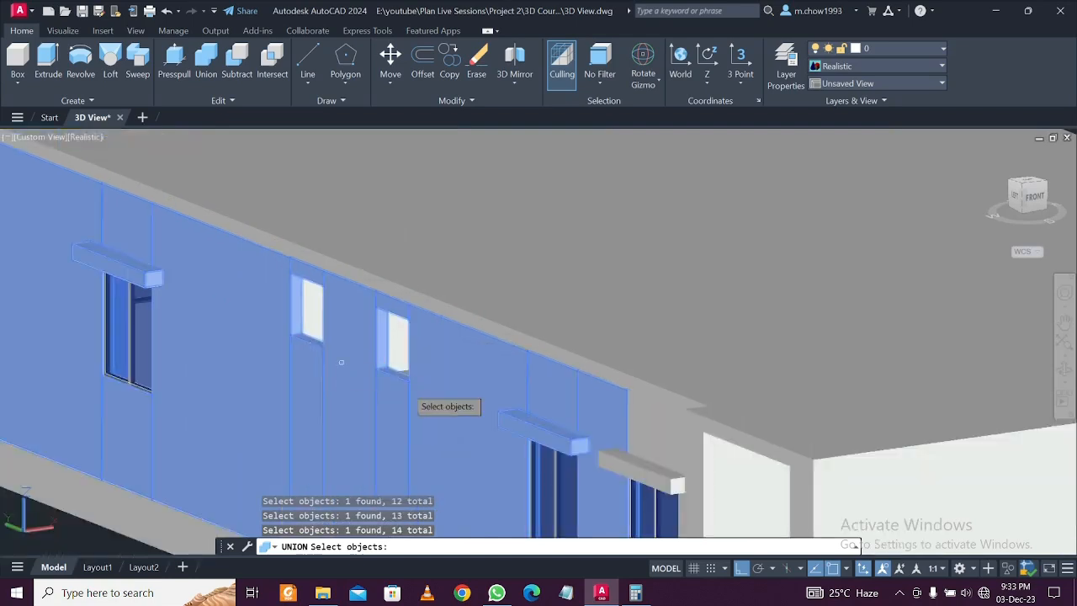
# Add the left wall piece below the second window from the front and those above and below the frontmost window to the Union selection
pyautogui.moveTo(439, 413); pyautogui.dragTo(382, 296, button='middle')
pyautogui.click(501, 471)
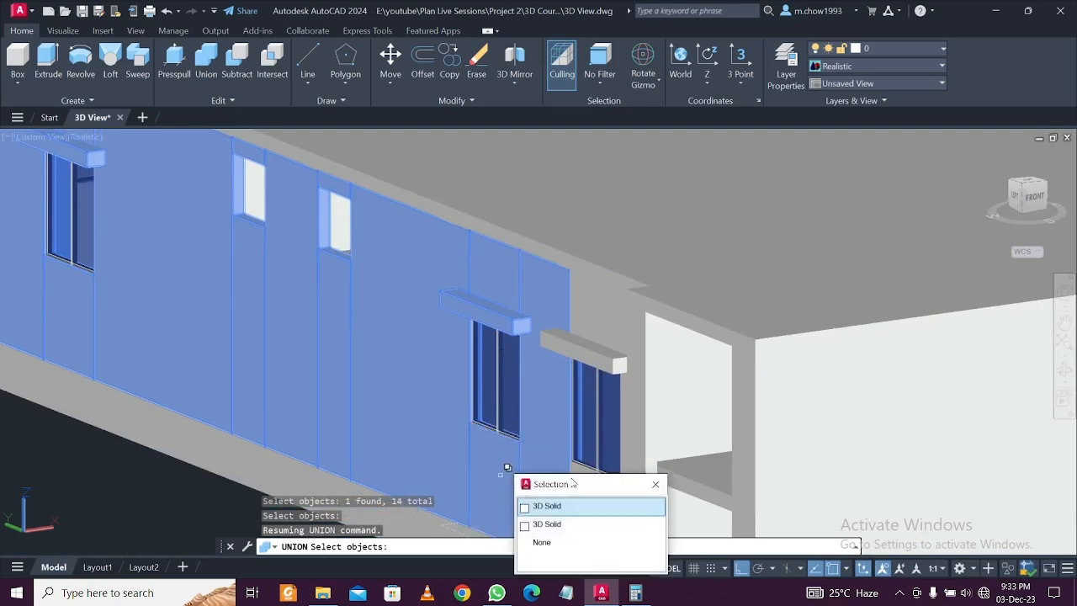
pyautogui.click(616, 345)
pyautogui.click(605, 365)
pyautogui.moveTo(608, 342); pyautogui.dragTo(457, 273, button='middle')
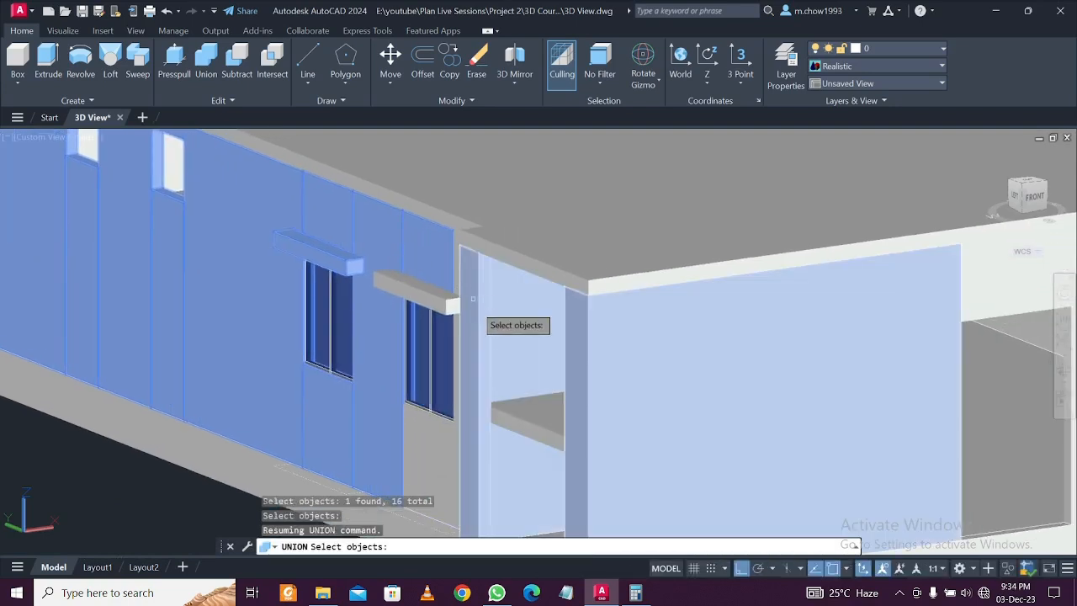
pyautogui.click(426, 456)
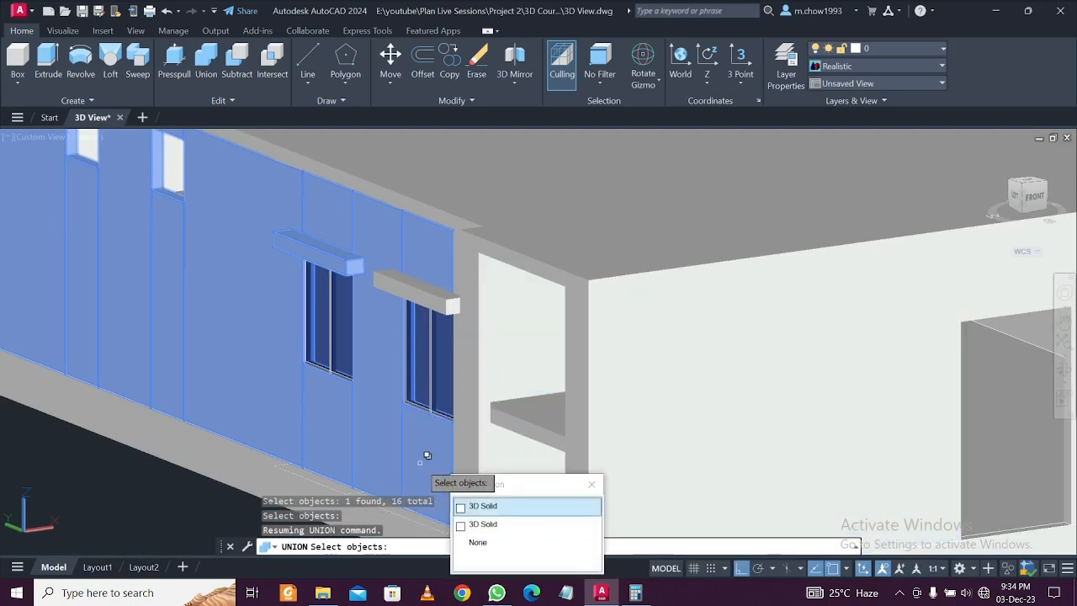
# Add the sunshade over the frontmost left wall window and complete the Union of the left wall
pyautogui.scroll(-2, 408, 450)
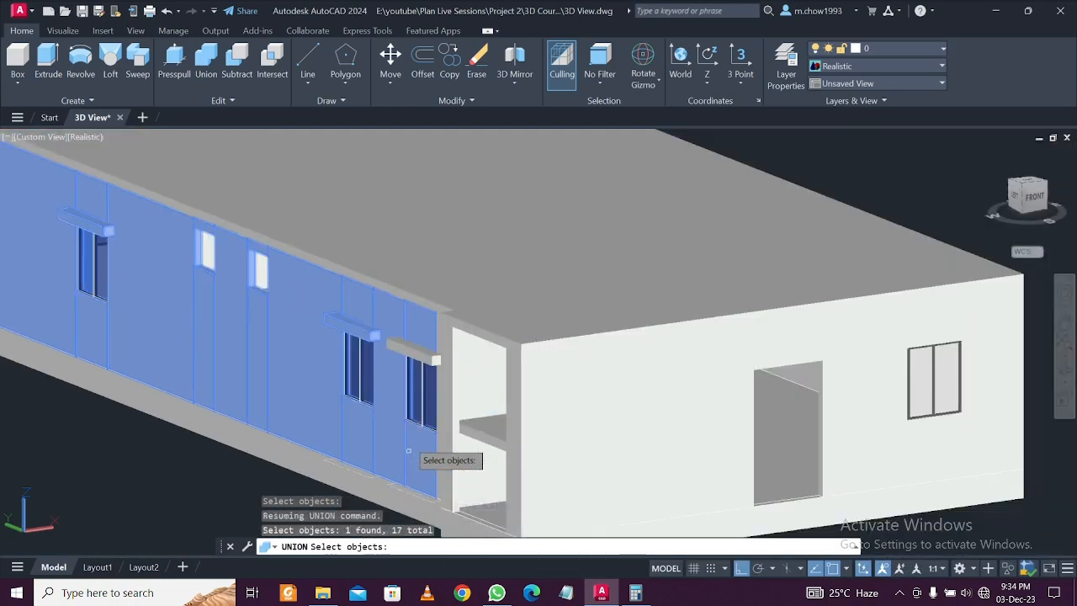
pyautogui.click(415, 359)
pyautogui.press('Return')
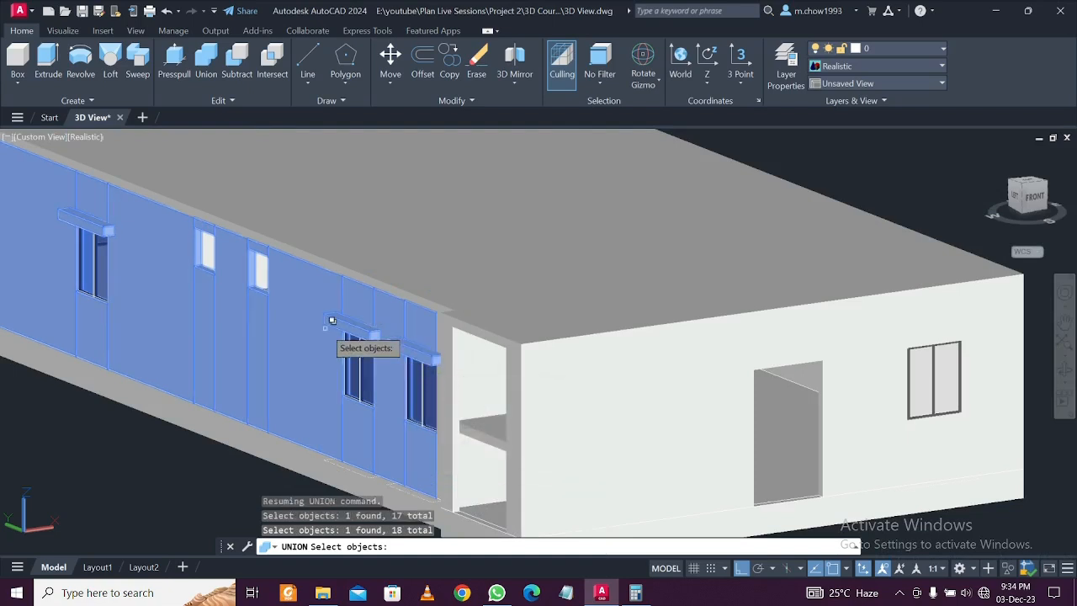
pyautogui.press('Return')
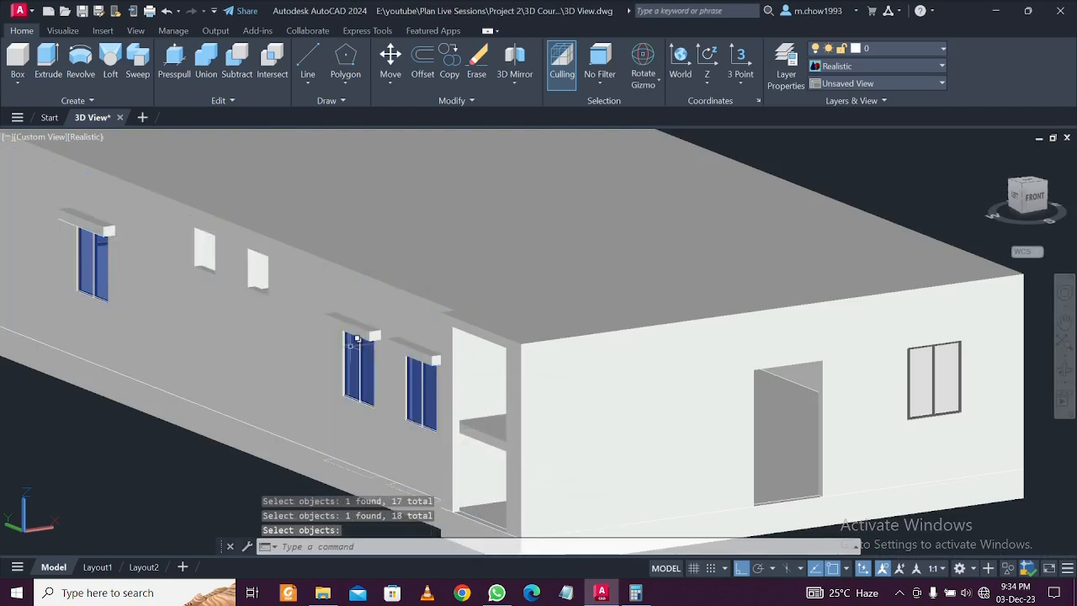
# Check the left wall and the adjoining front wall panel as separate solids and clear the selection
pyautogui.click(303, 341)
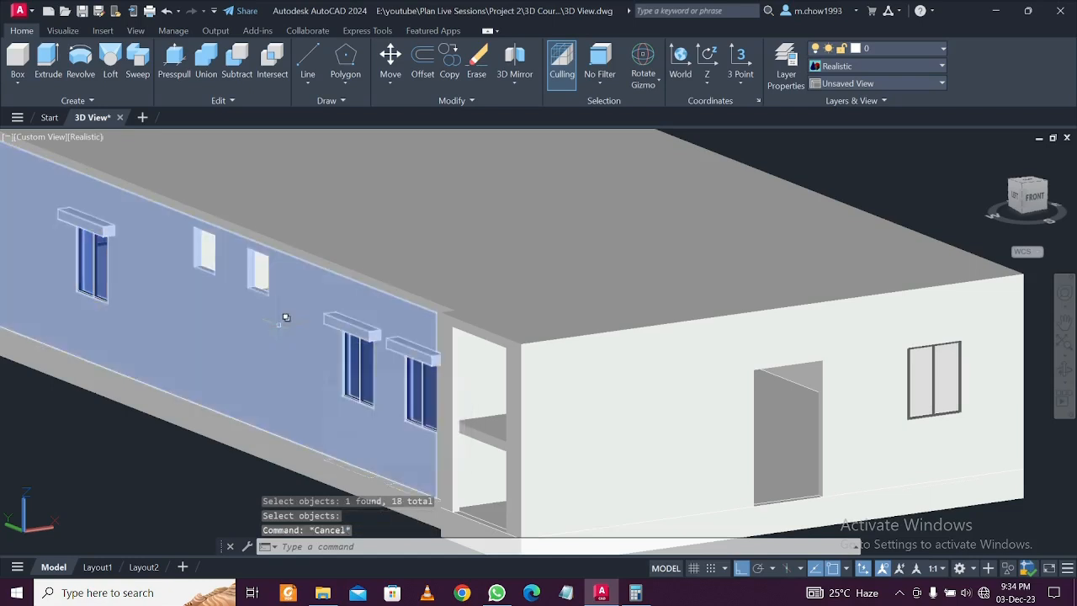
pyautogui.scroll(-3, 285, 328)
pyautogui.click(485, 409)
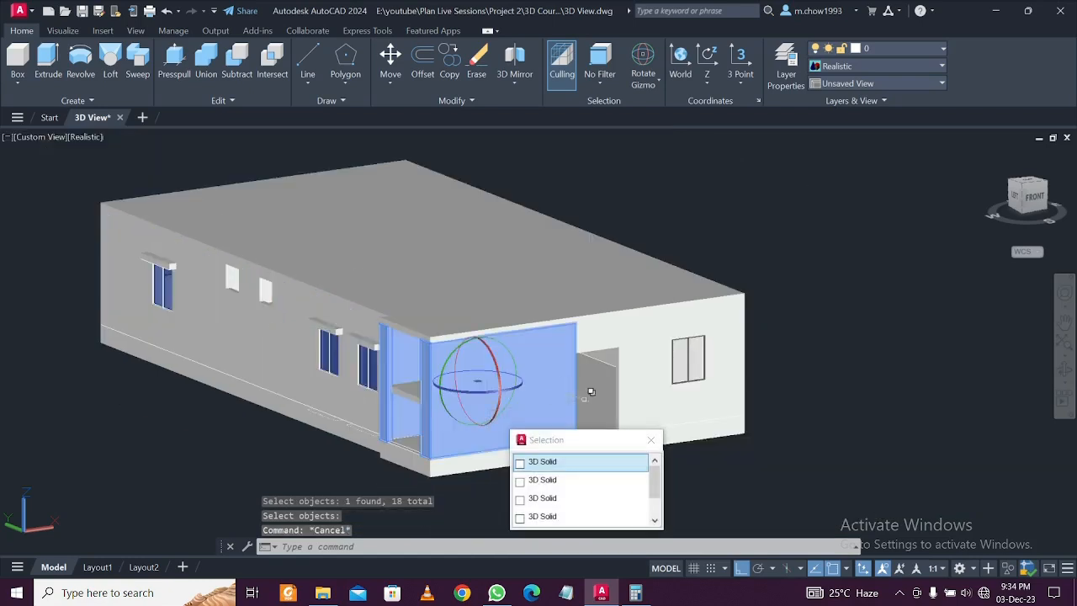
pyautogui.moveTo(591, 392); pyautogui.dragTo(407, 366, button='middle')
pyautogui.press('Escape')
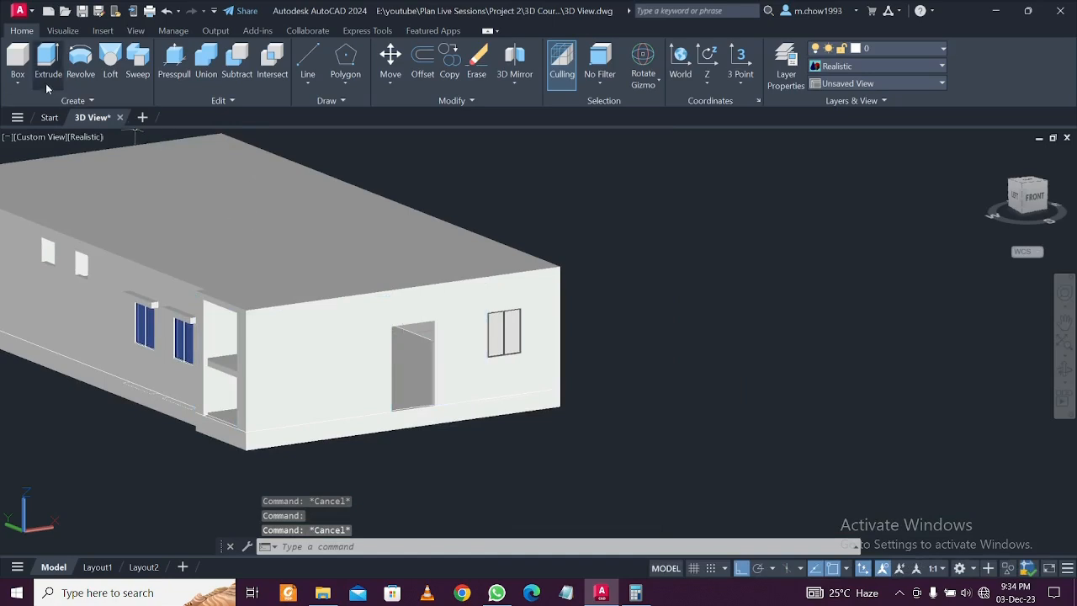
# Union the front wall's panels with the piece above the door opening and the pieces above and below the window
pyautogui.click(206, 63)
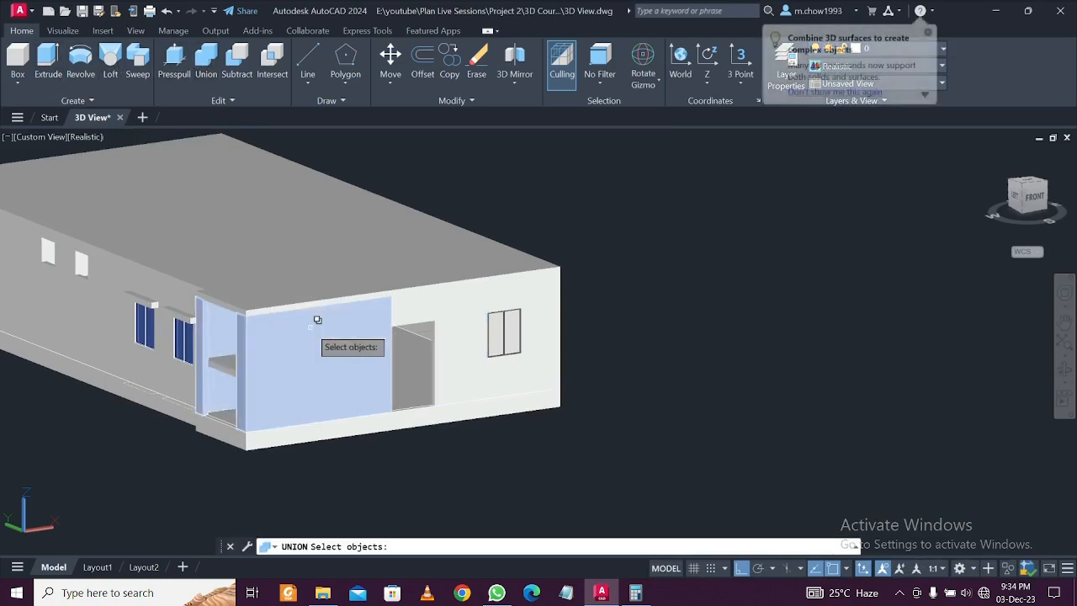
pyautogui.click(384, 315)
pyautogui.click(442, 315)
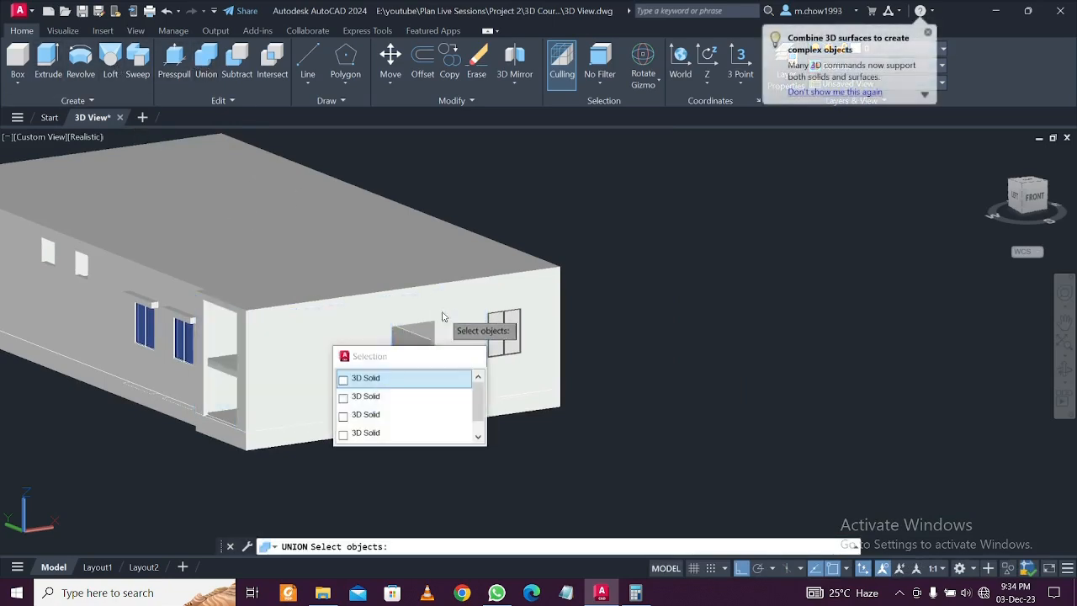
pyautogui.click(419, 315)
pyautogui.click(470, 305)
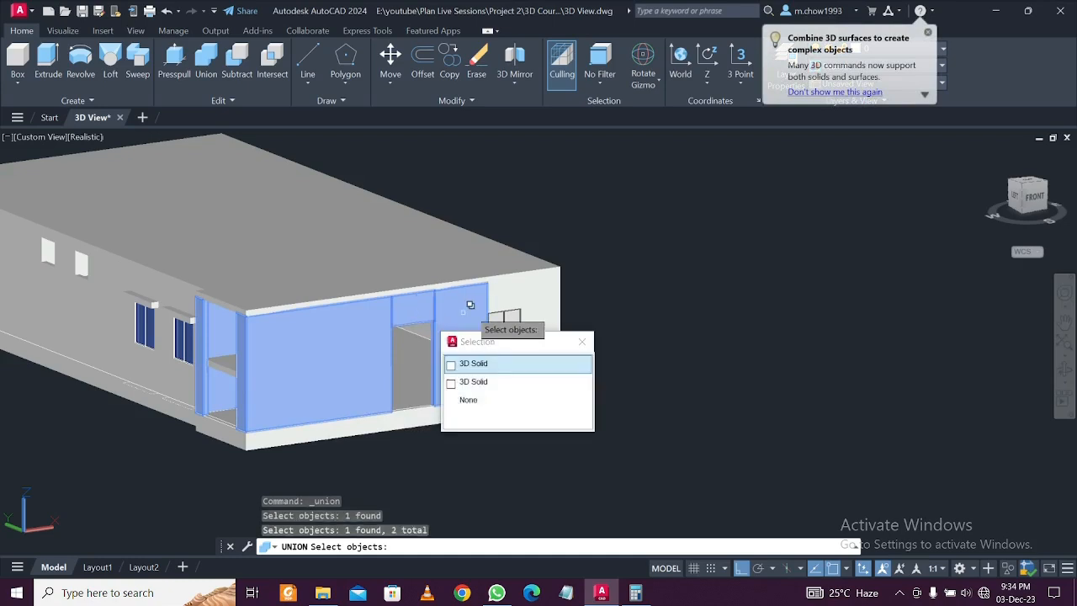
pyautogui.click(532, 297)
pyautogui.click(506, 294)
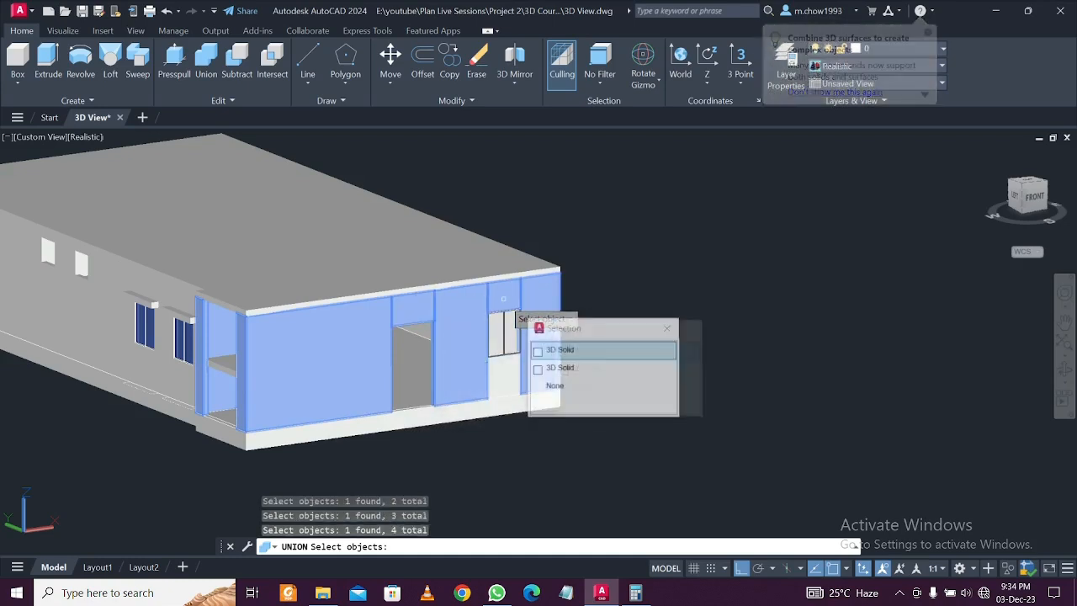
pyautogui.click(503, 373)
pyautogui.click(584, 377)
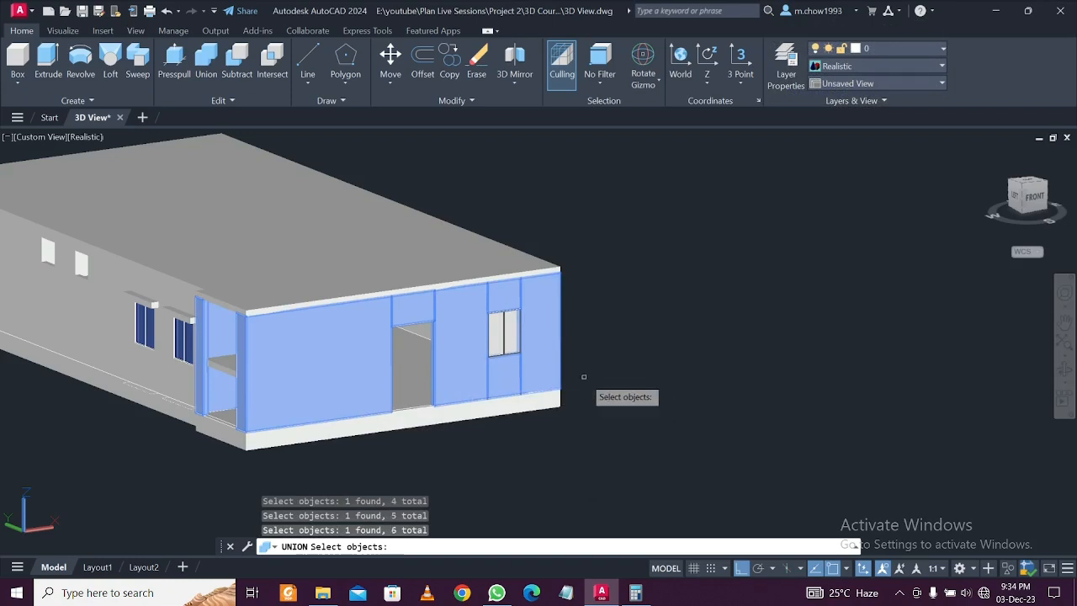
pyautogui.press('Return')
# Start a Union and select the right wall pieces above and below the first two windows plus the panel between them
pyautogui.scroll(-2, 566, 347)
pyautogui.keyDown('shift'); pyautogui.moveTo(608, 350); pyautogui.dragTo(346, 327, button='middle'); pyautogui.keyUp('shift')
pyautogui.scroll(2, 346, 326)
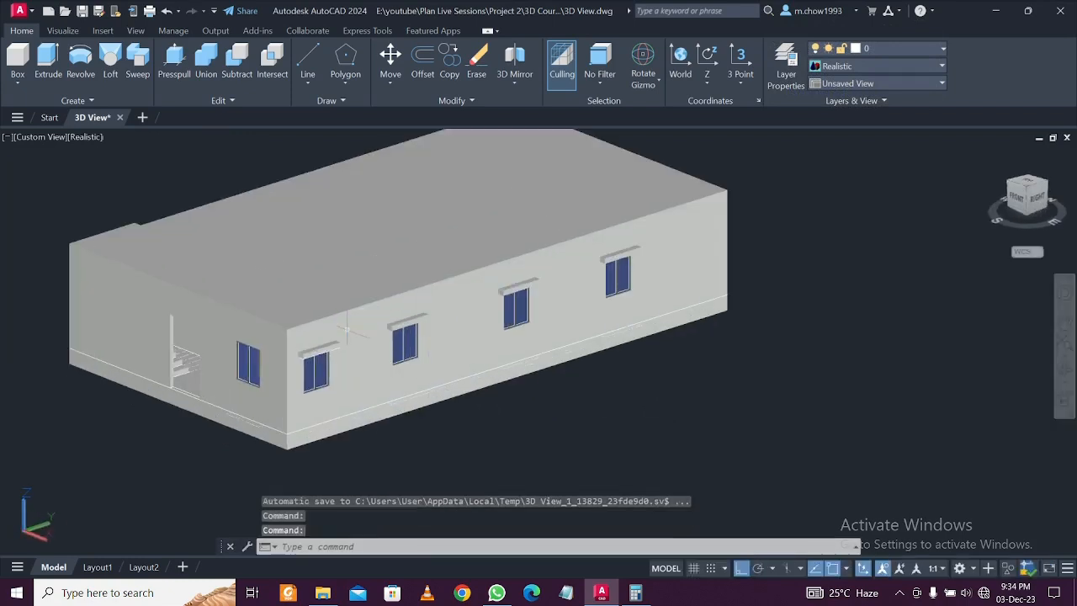
pyautogui.click(206, 57)
pyautogui.scroll(2, 316, 339)
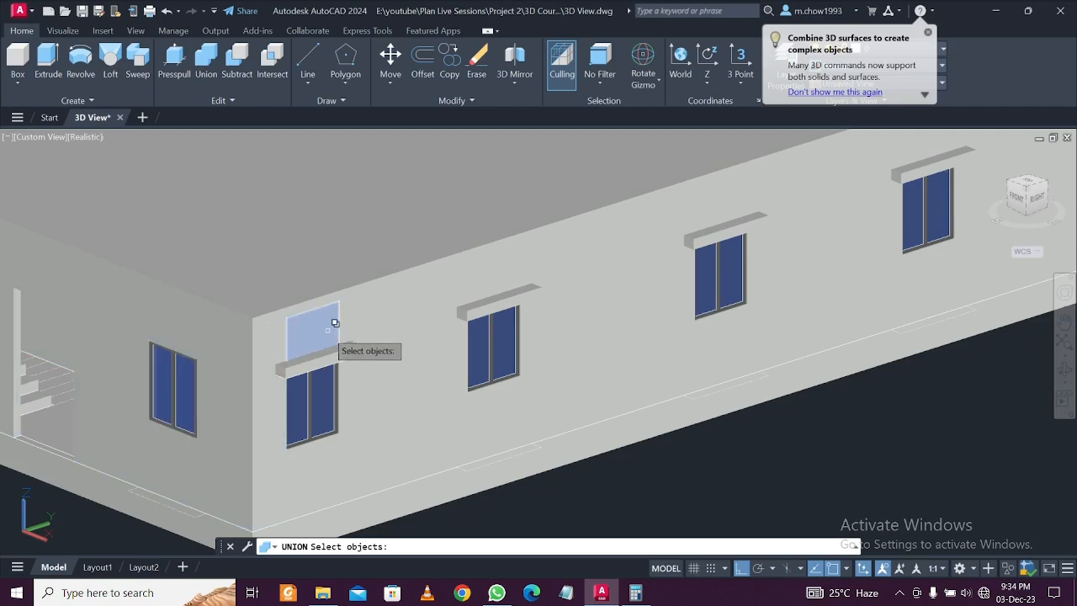
pyautogui.click(335, 321)
pyautogui.click(325, 467)
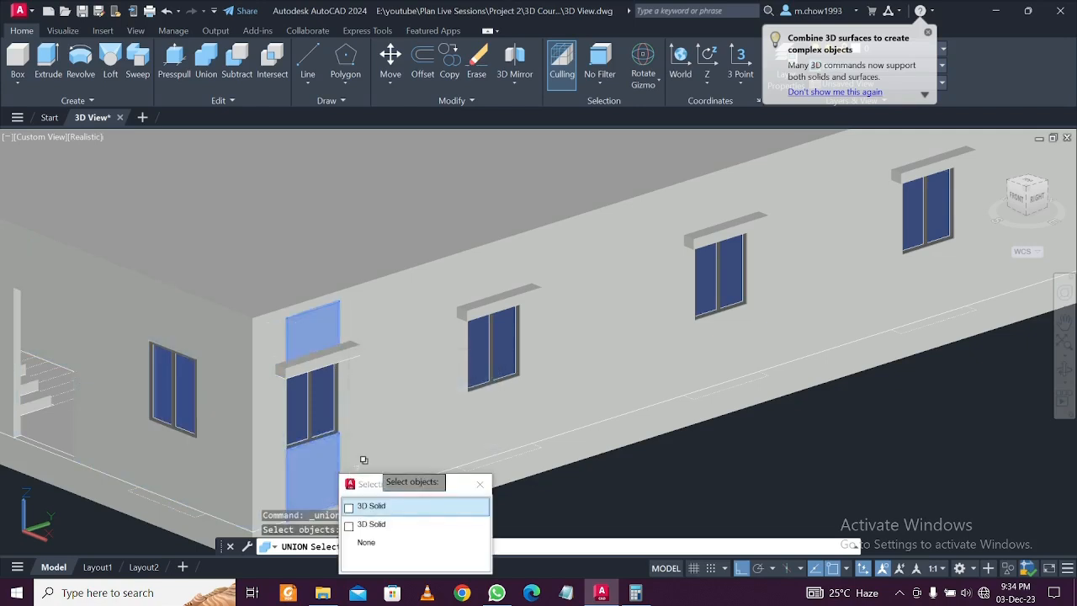
pyautogui.click(382, 462)
pyautogui.click(506, 415)
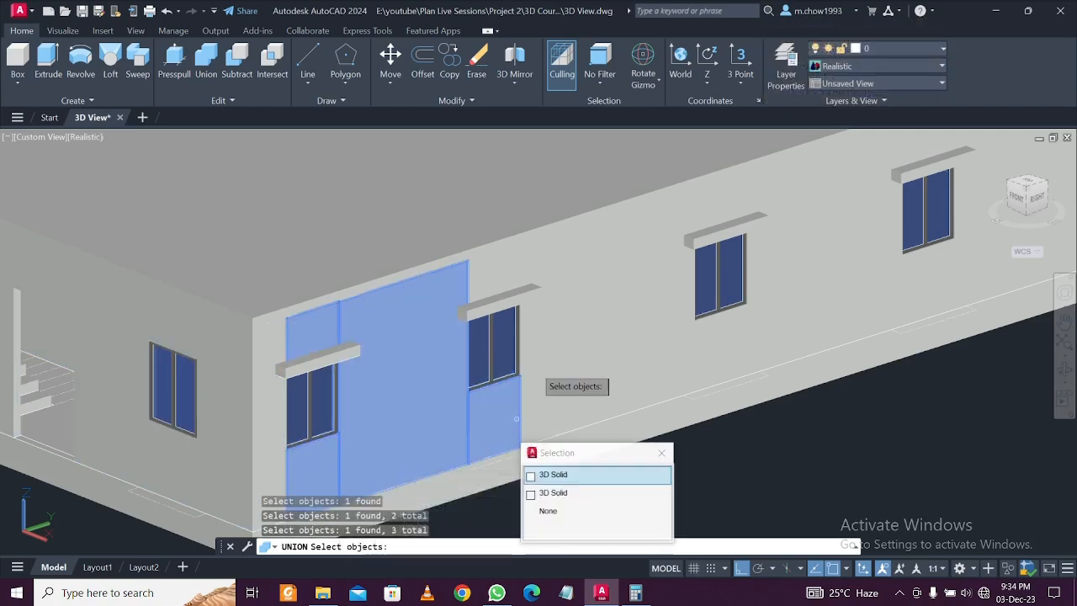
pyautogui.click(514, 266)
# Add the panels on both sides of the third right wall window and the pieces above and below it, leaving out the plinth
pyautogui.click(591, 272)
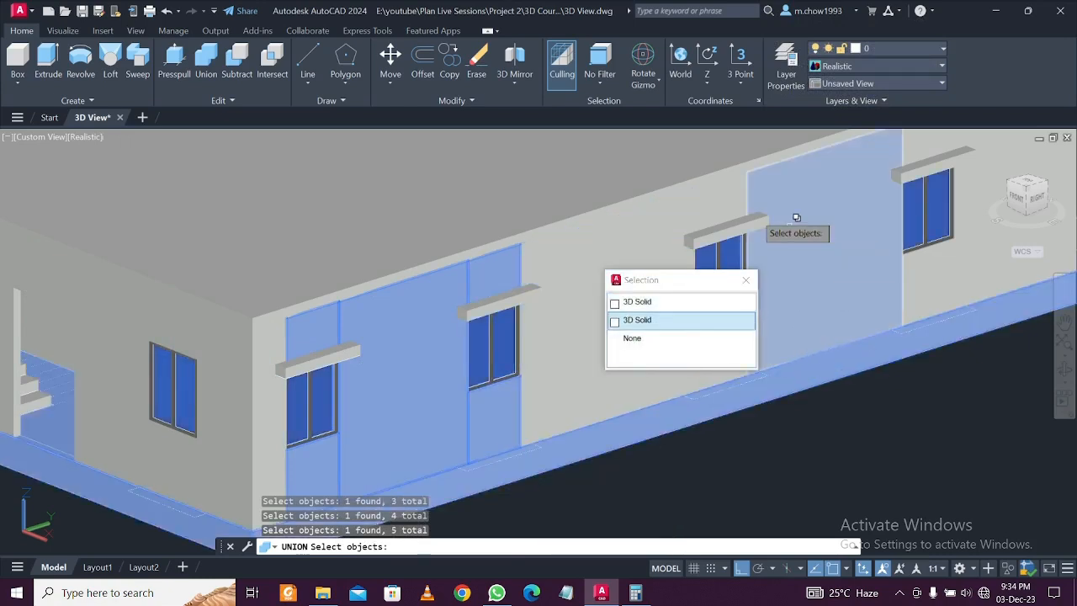
pyautogui.keyDown('shift'); pyautogui.click(597, 447); pyautogui.keyUp('shift')
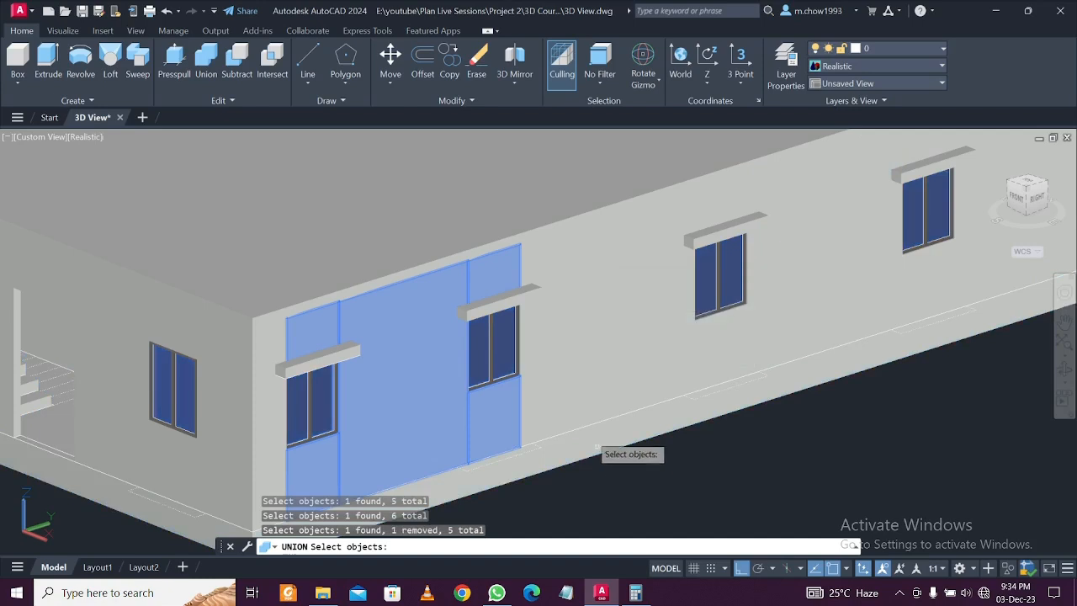
pyautogui.click(586, 385)
pyautogui.click(733, 339)
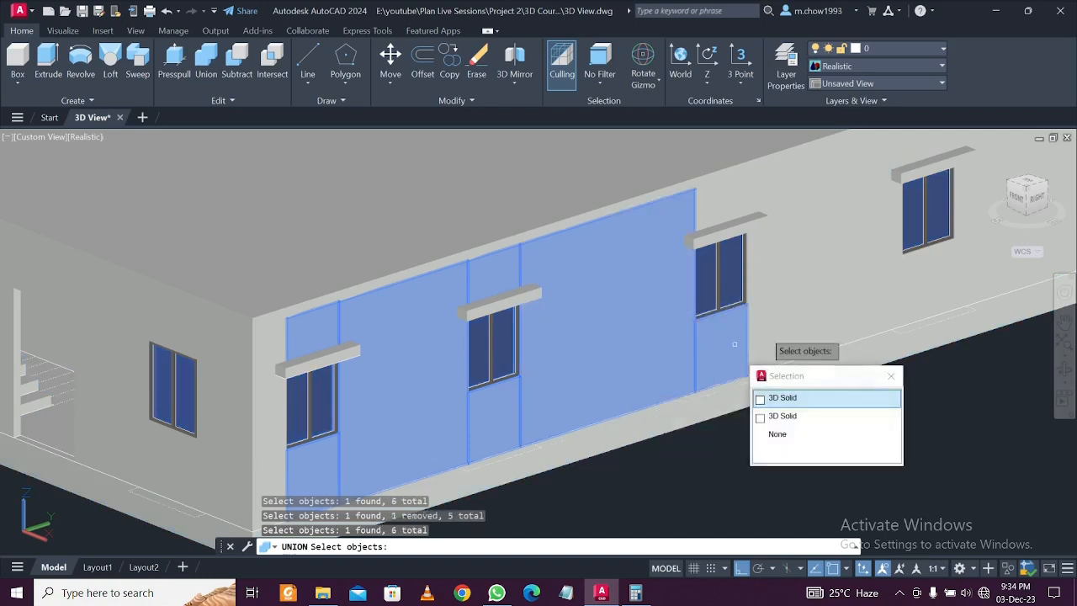
pyautogui.click(759, 291)
pyautogui.click(716, 202)
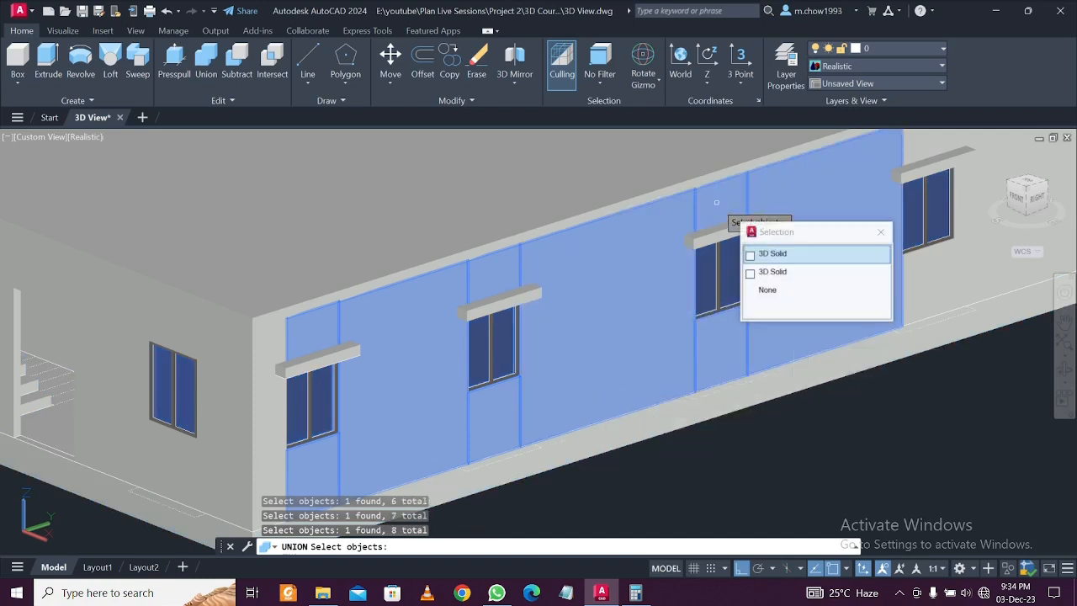
pyautogui.moveTo(860, 194); pyautogui.dragTo(558, 266, button='middle')
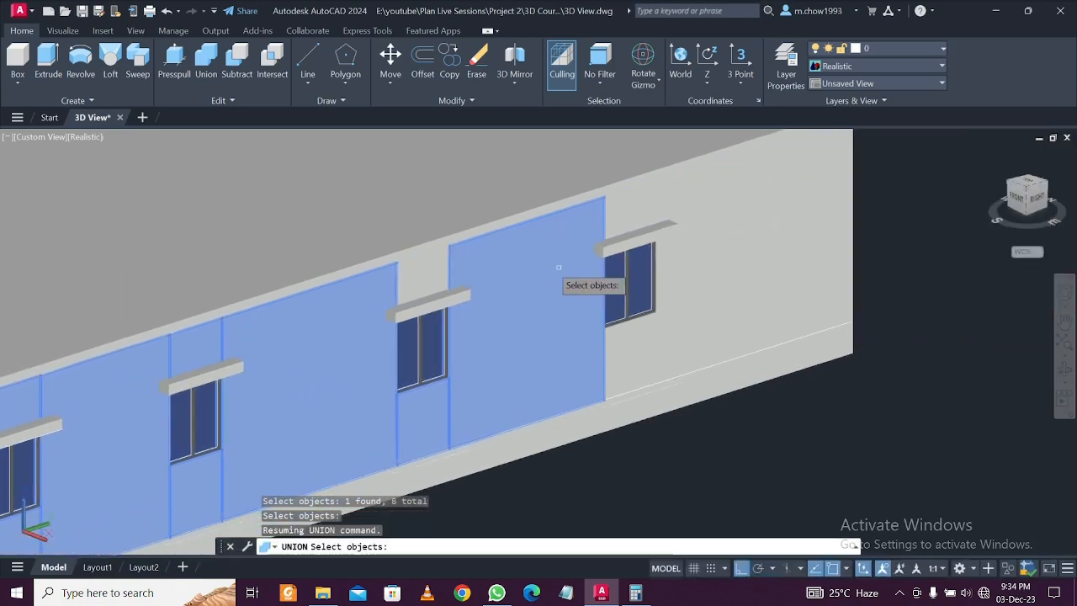
pyautogui.click(434, 265)
# Add the right wall's rear end panel, the pieces above and below the fourth window, and that window's sunshade to the Union selection
pyautogui.click(660, 215)
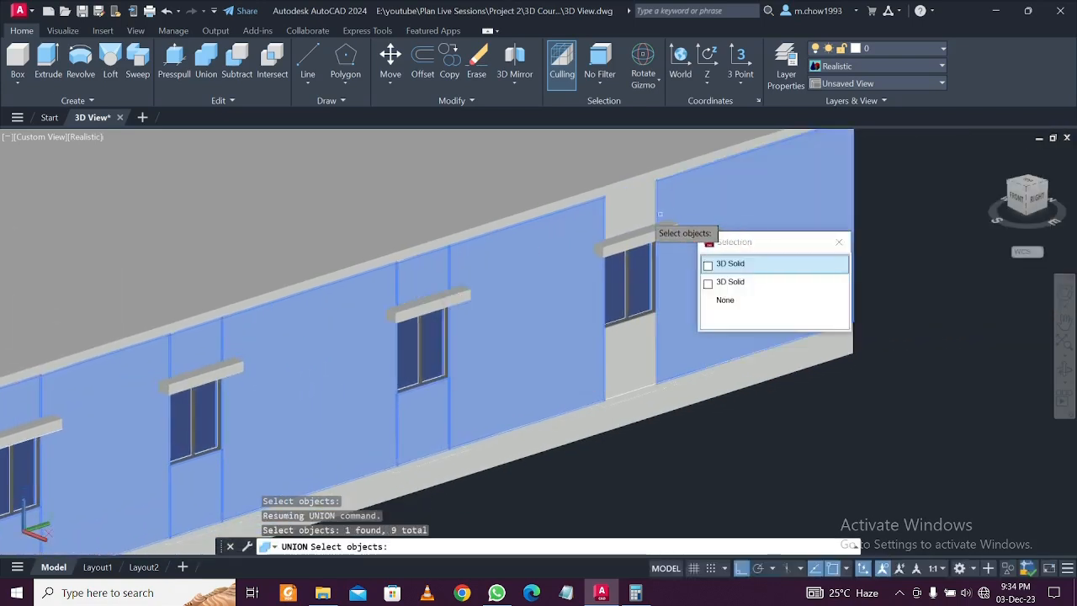
pyautogui.click(647, 231)
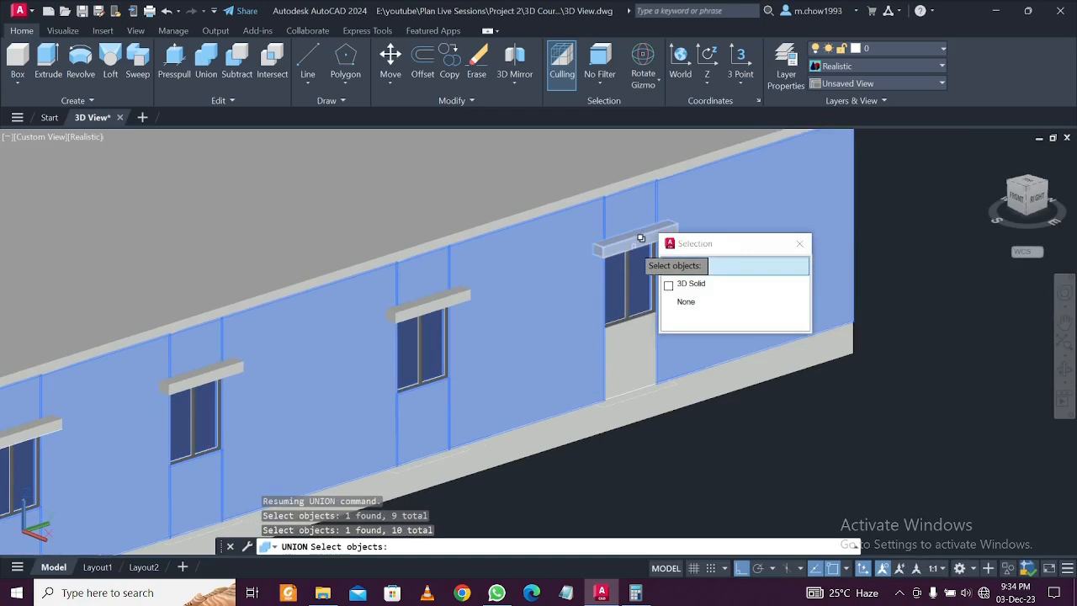
pyautogui.click(638, 261)
pyautogui.click(626, 370)
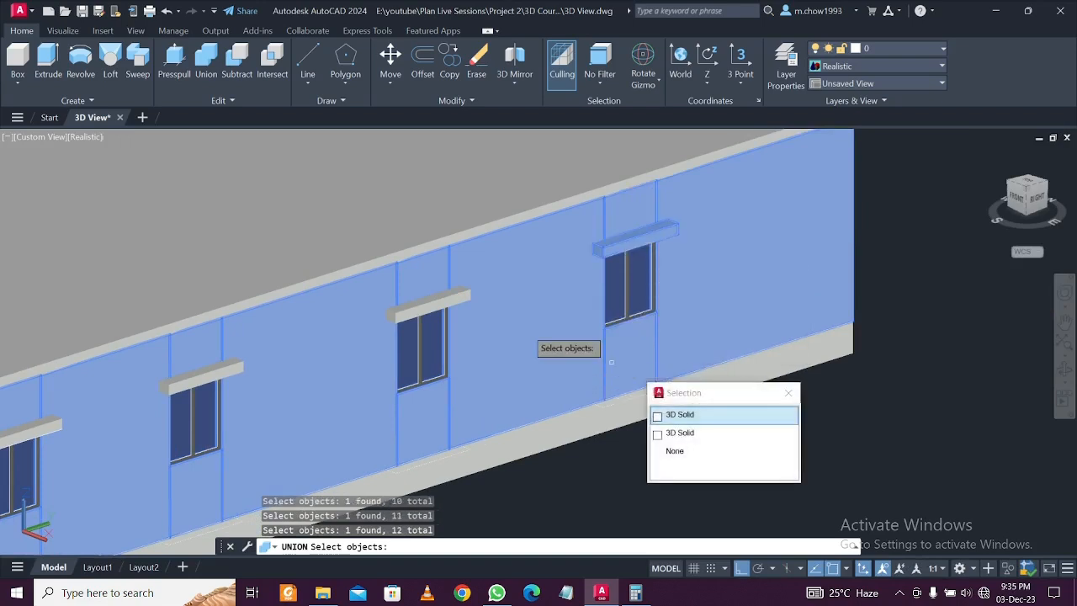
# Add the sunshades over the other three right wall windows to the Union selection
pyautogui.click(476, 293)
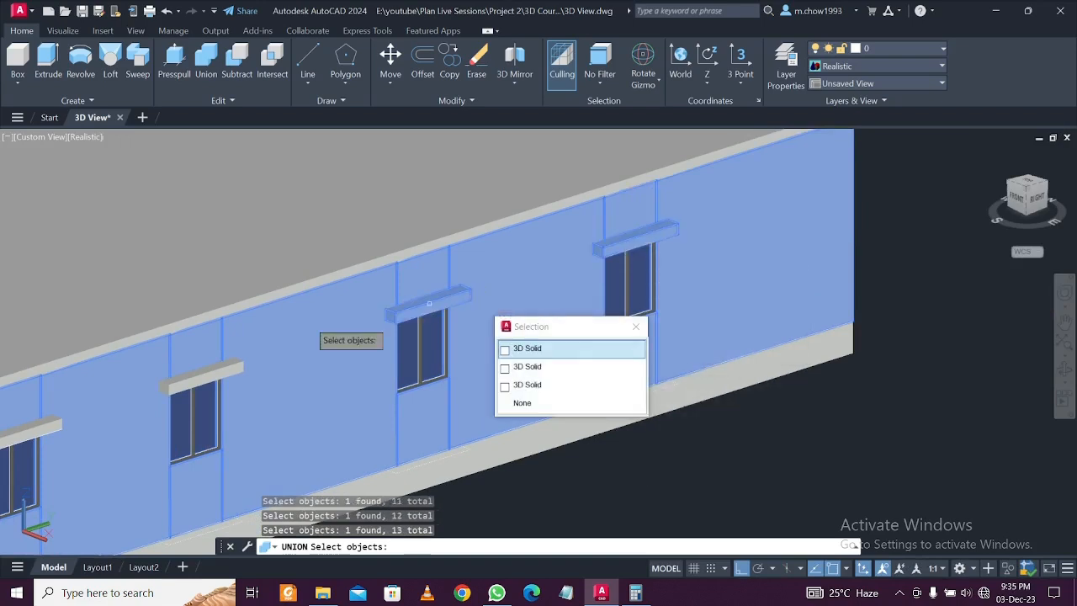
pyautogui.click(240, 368)
pyautogui.click(270, 337)
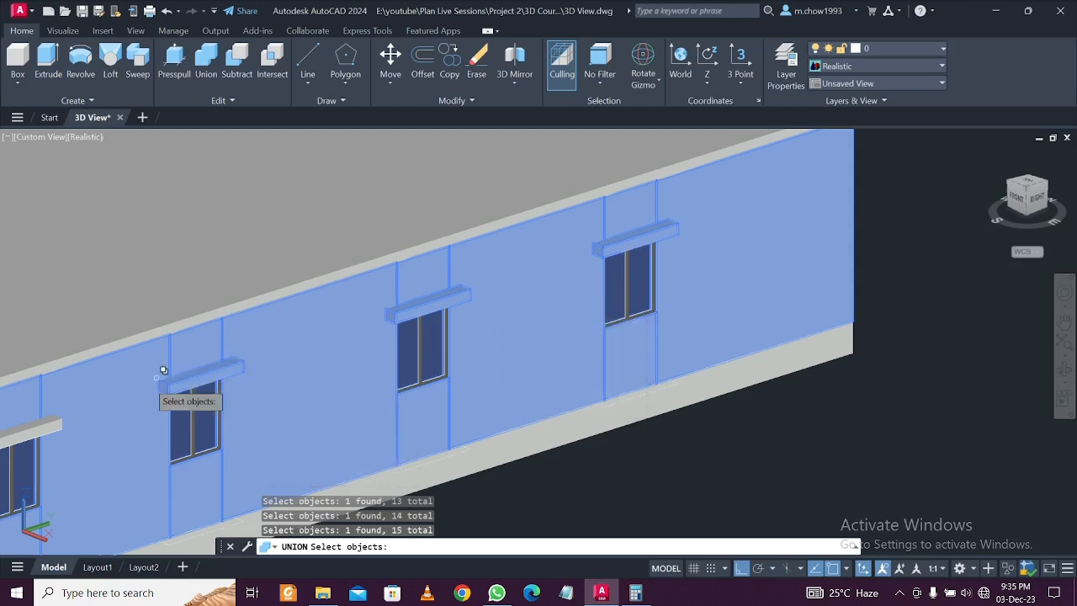
pyautogui.scroll(-2, 148, 381)
pyautogui.scroll(3, 132, 391)
pyautogui.click(115, 392)
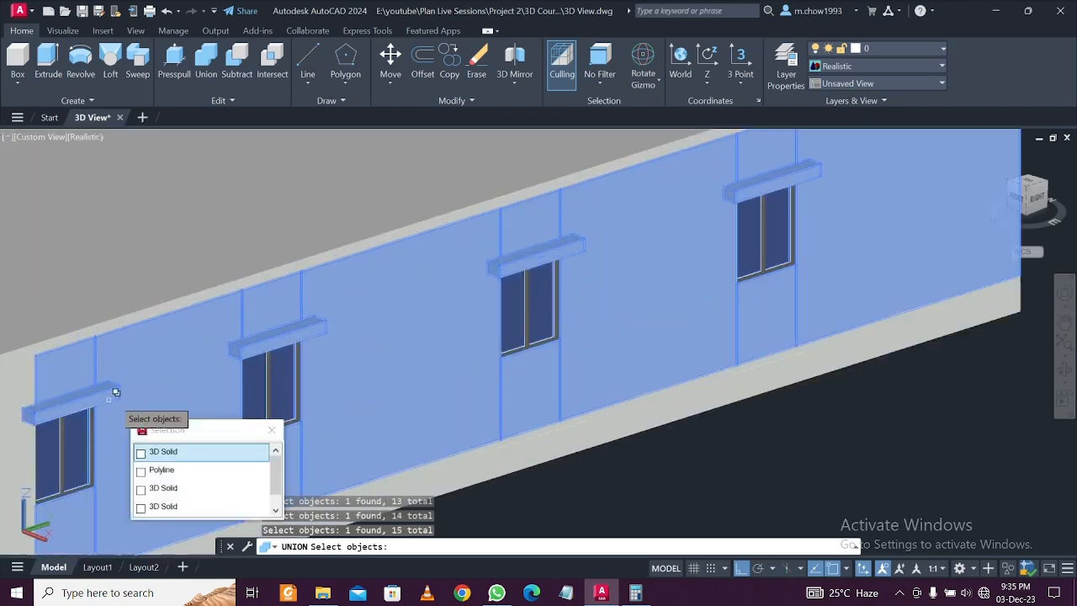
pyautogui.click(159, 447)
# Add the rear wall's middle panel, the pieces above and below the nearer window, and its sunshade to the Union selection
pyautogui.scroll(-3, 202, 375)
pyautogui.keyDown('shift'); pyautogui.moveTo(426, 387); pyautogui.dragTo(429, 425, button='middle'); pyautogui.keyUp('shift')
pyautogui.scroll(2, 496, 435)
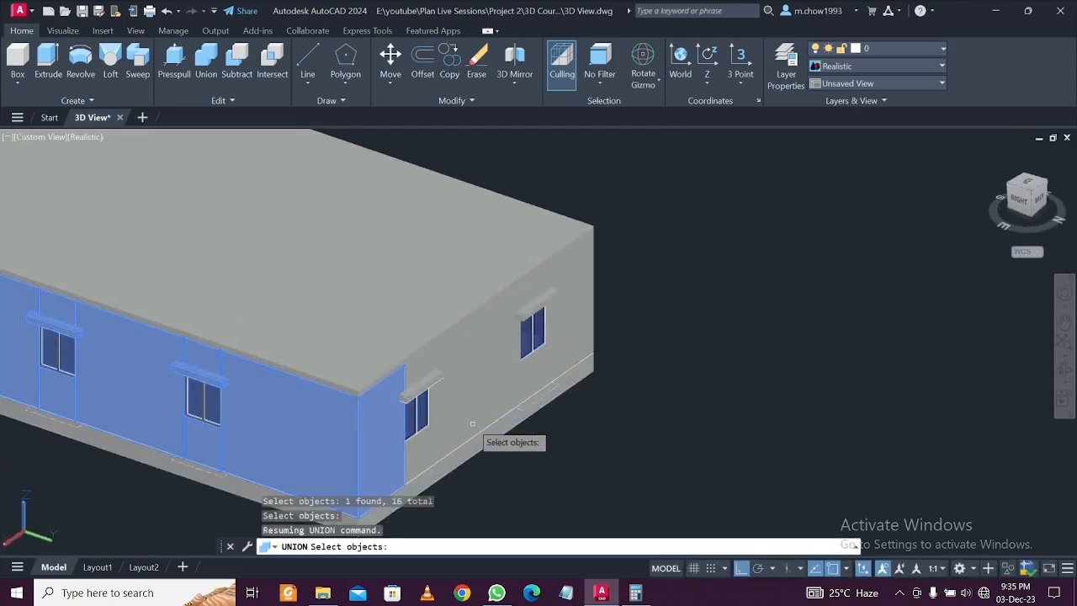
pyautogui.click(470, 420)
pyautogui.click(418, 444)
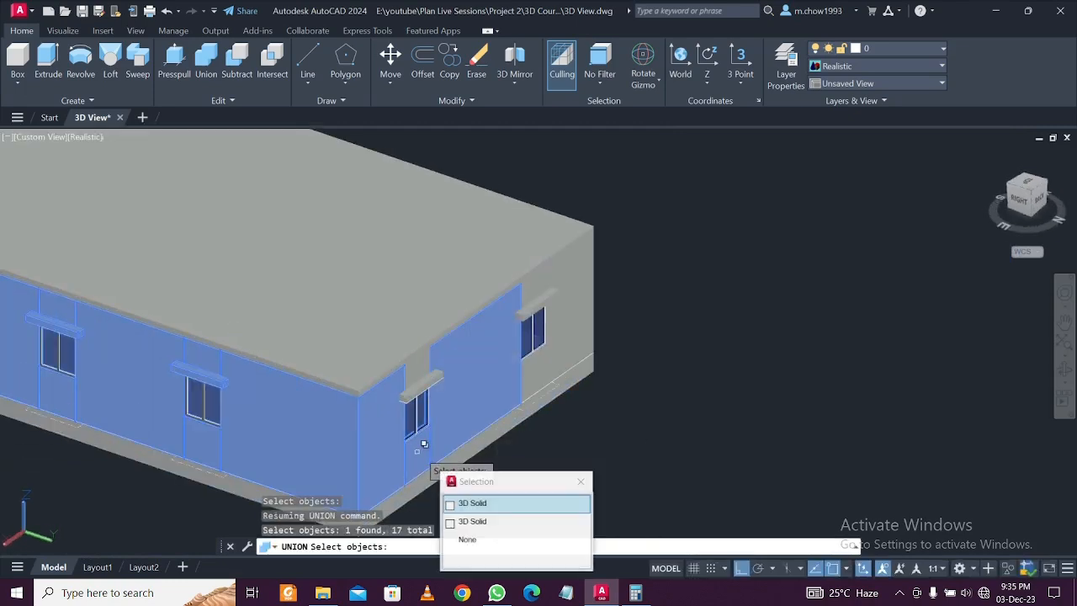
pyautogui.click(418, 378)
pyautogui.click(428, 379)
# Add the rear wall's far end panel, the pieces above and below the far window, and its sunshade to the Union selection
pyautogui.click(572, 278)
pyautogui.click(572, 279)
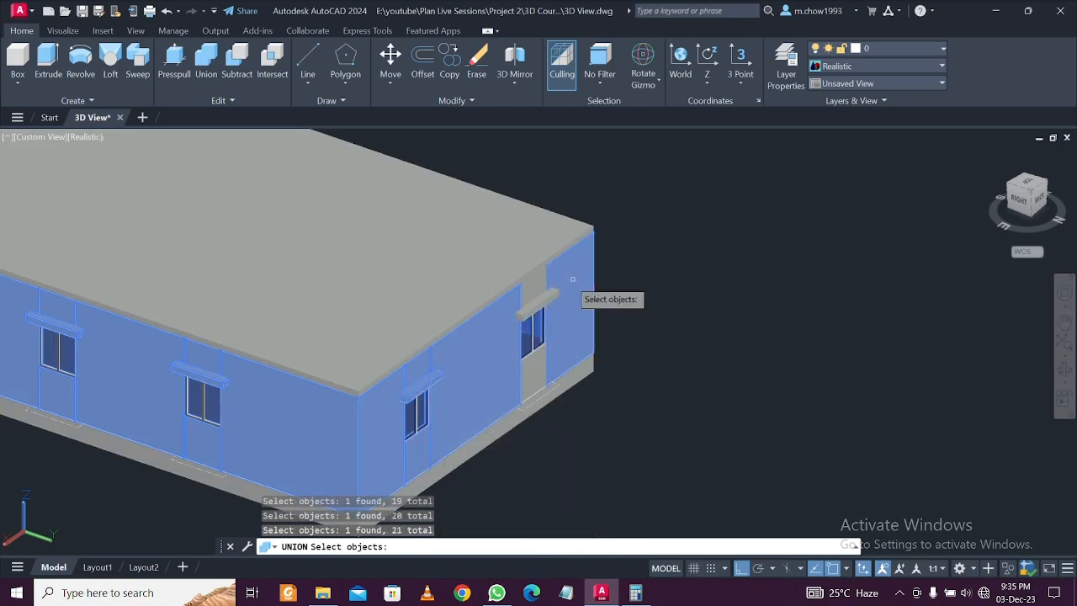
pyautogui.click(538, 279)
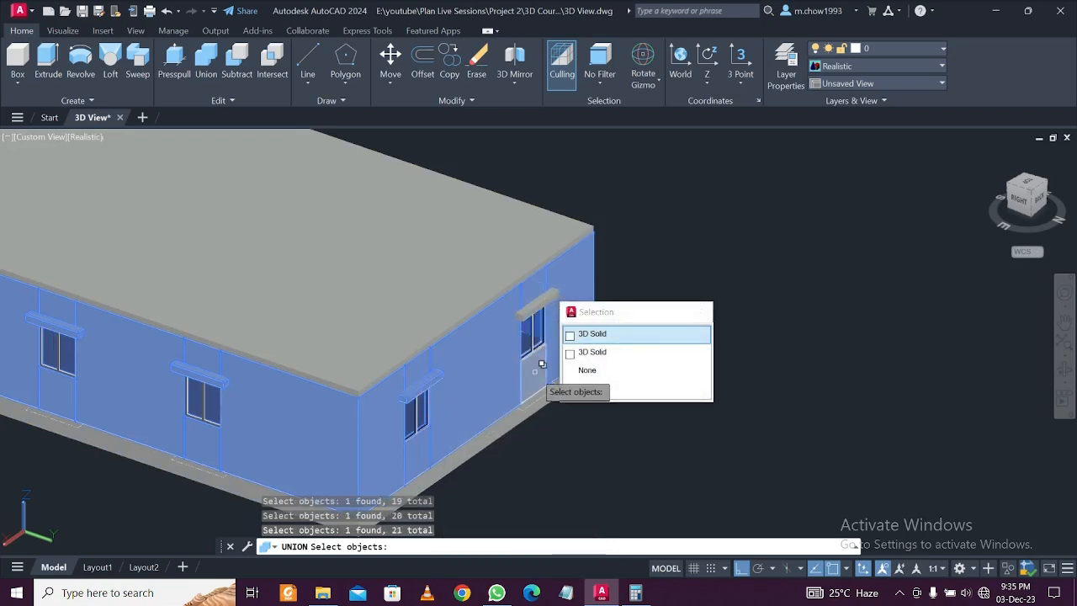
pyautogui.click(536, 368)
pyautogui.scroll(2, 557, 341)
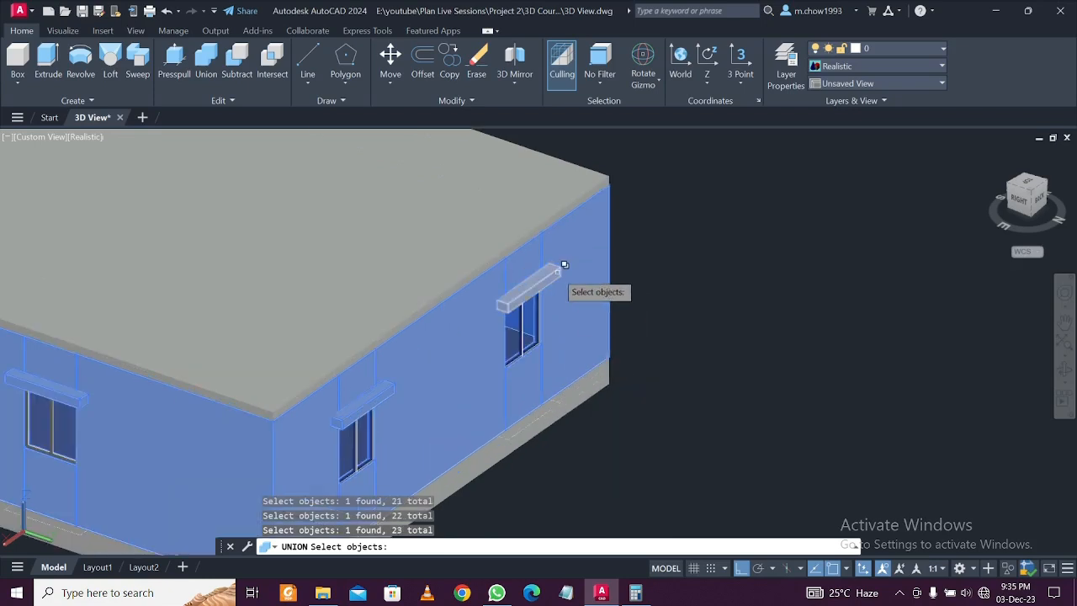
pyautogui.click(563, 265)
pyautogui.click(601, 321)
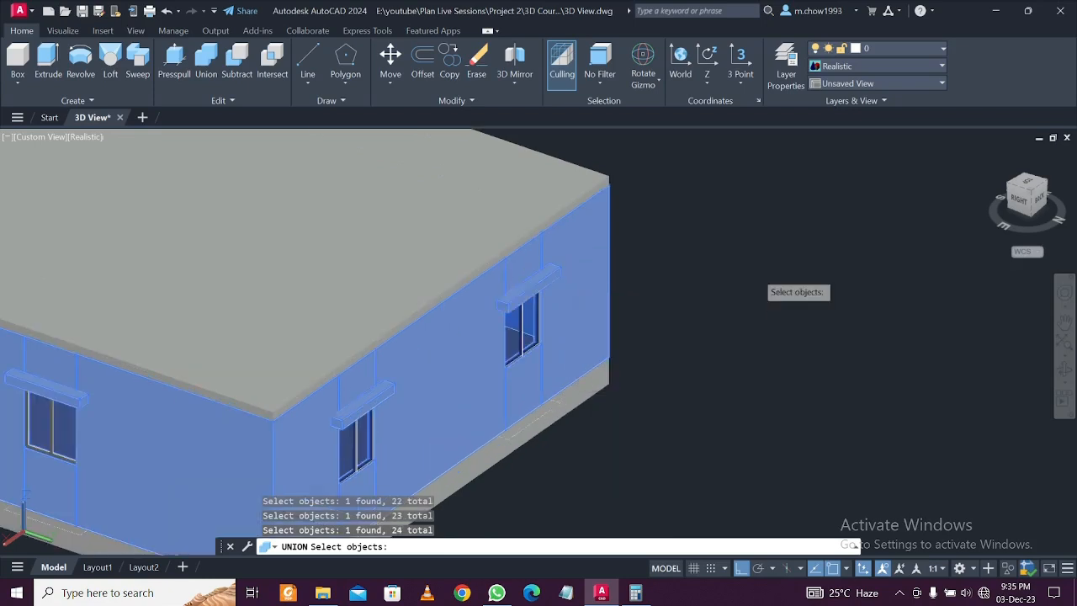
# Complete the Union of the selected right and rear wall pieces with their sunshades and check the merged solid
pyautogui.scroll(-4, 752, 270)
pyautogui.click(588, 323)
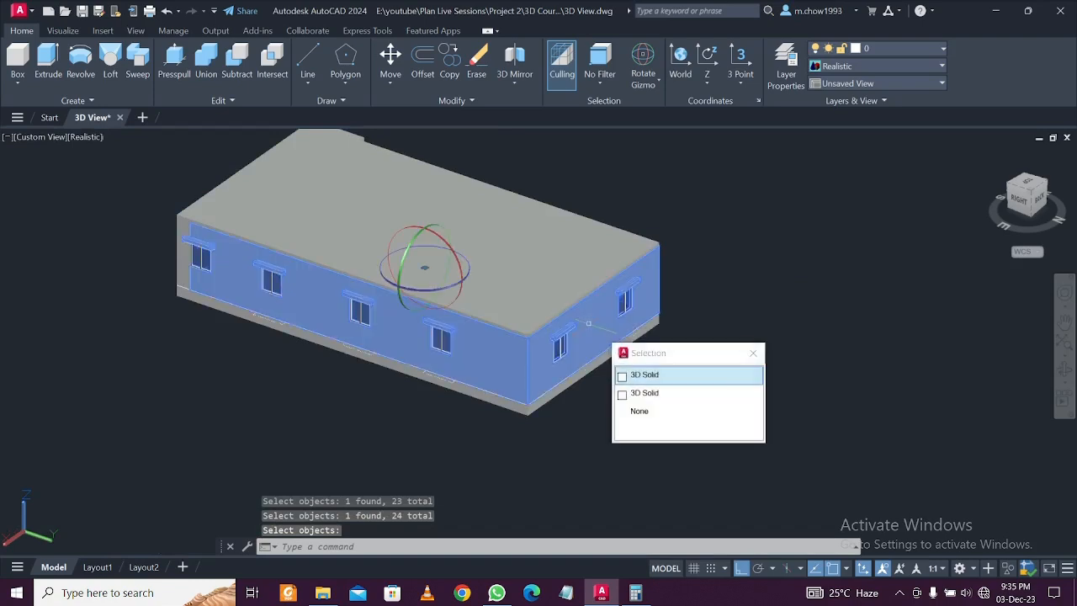
pyautogui.keyDown('shift'); pyautogui.moveTo(384, 430); pyautogui.dragTo(665, 432, button='middle'); pyautogui.keyUp('shift')
pyautogui.press('Escape')
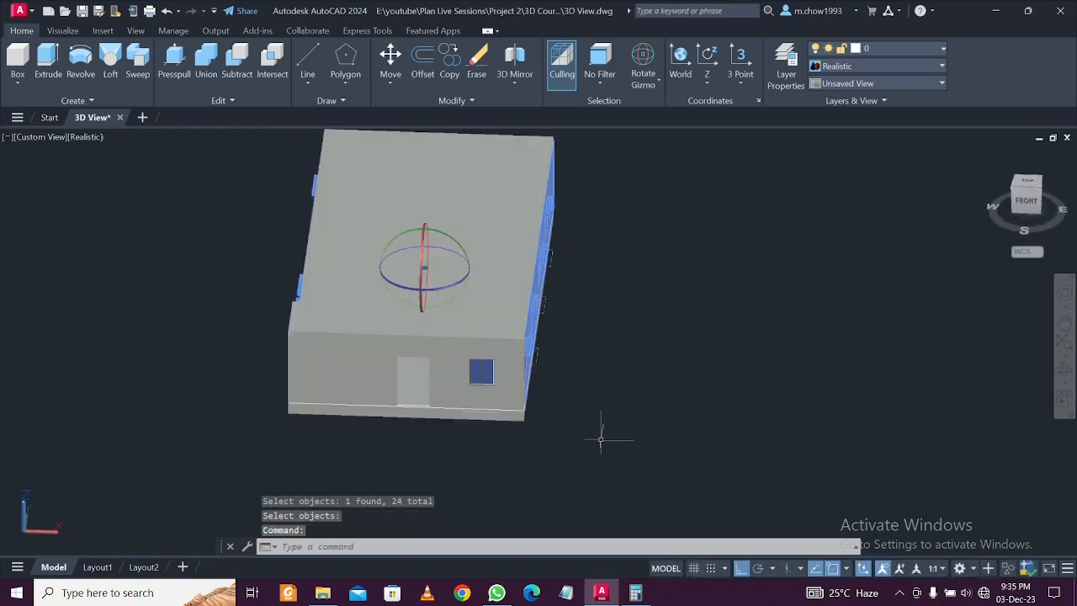
pyautogui.press('Escape')
# Examine which solids the base, the entrance walls and the staircase belong to by selecting them around the entrance corner
pyautogui.scroll(2, 425, 431)
pyautogui.keyDown('shift'); pyautogui.moveTo(424, 431); pyautogui.dragTo(479, 418, button='middle'); pyautogui.keyUp('shift')
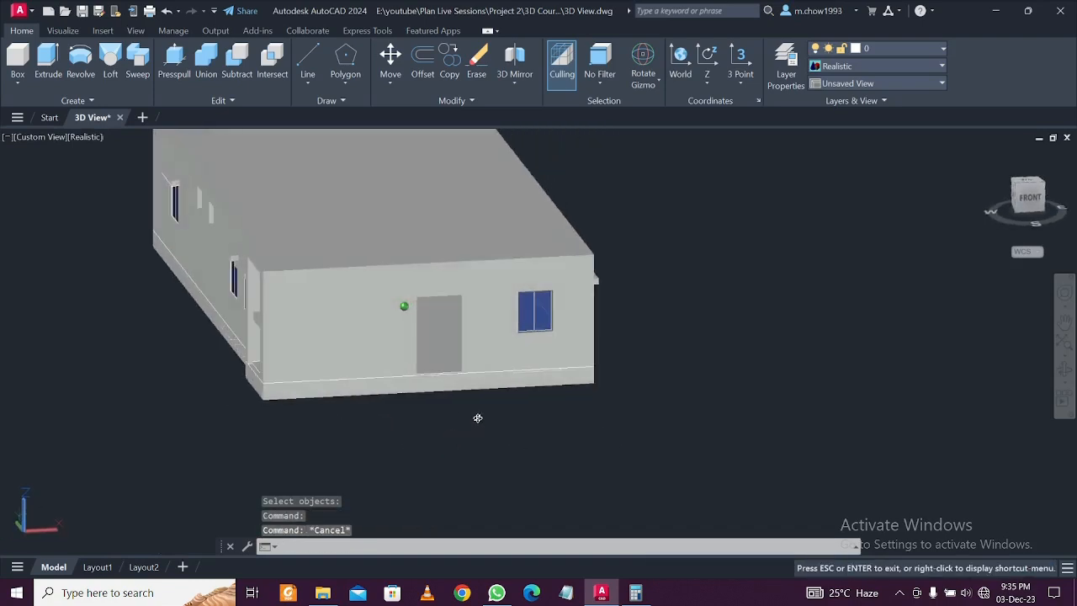
pyautogui.click(440, 356)
pyautogui.scroll(-2, 440, 357)
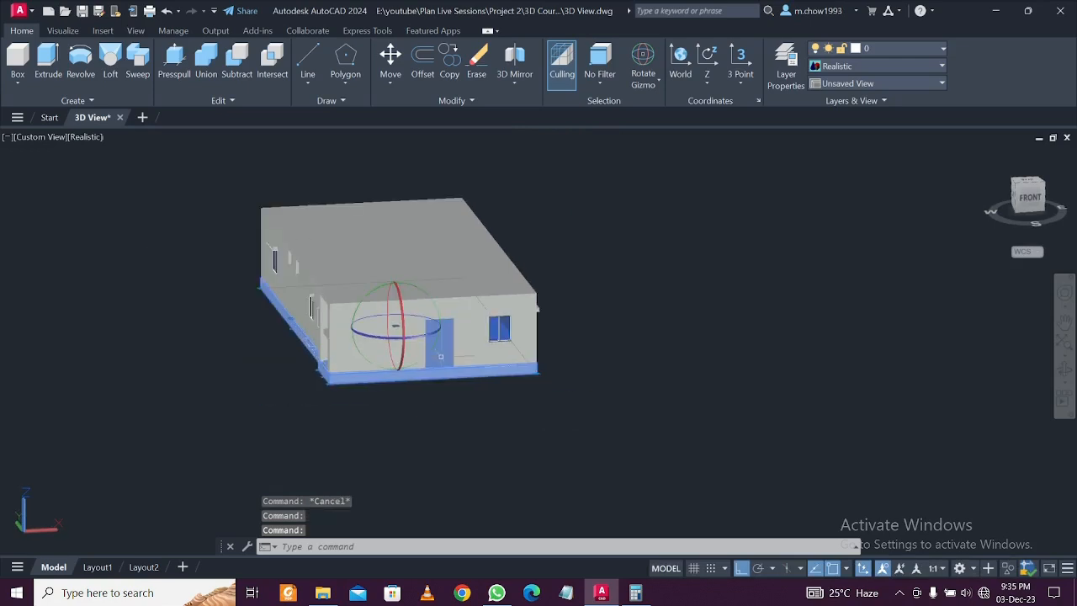
pyautogui.keyDown('shift'); pyautogui.moveTo(395, 396); pyautogui.dragTo(454, 392, button='middle'); pyautogui.keyUp('shift')
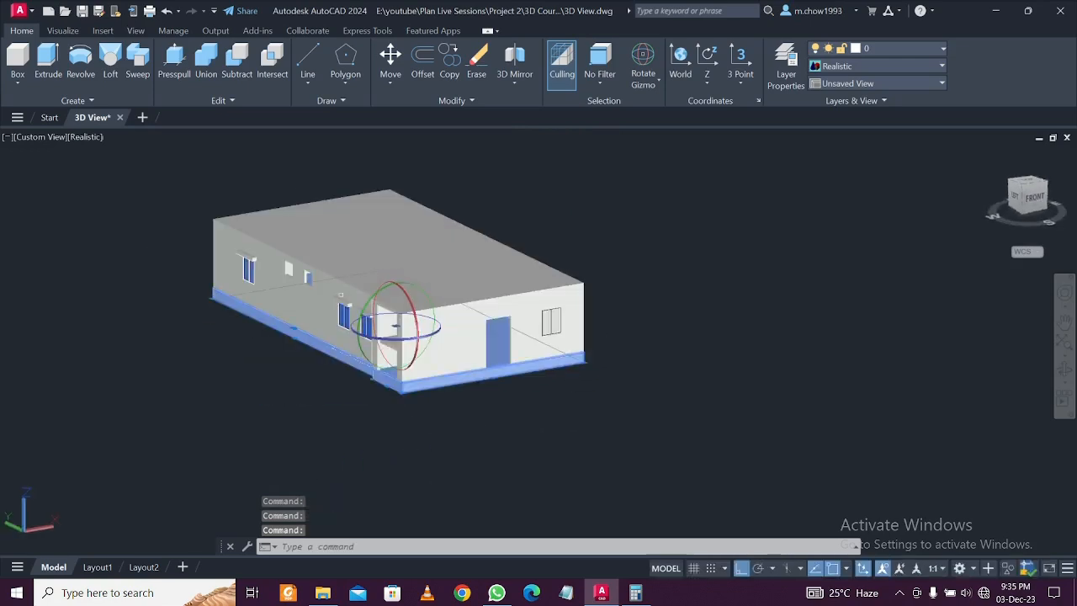
pyautogui.keyDown('shift'); pyautogui.moveTo(319, 286); pyautogui.dragTo(433, 392, button='middle'); pyautogui.keyUp('shift')
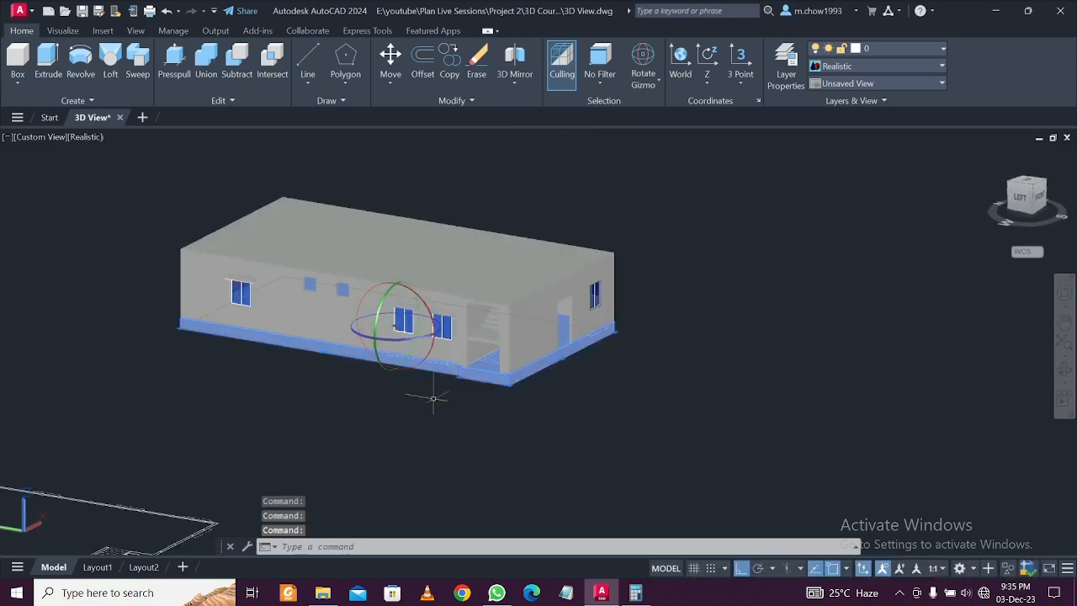
pyautogui.press('Escape')
pyautogui.scroll(3, 459, 370)
pyautogui.click(517, 309)
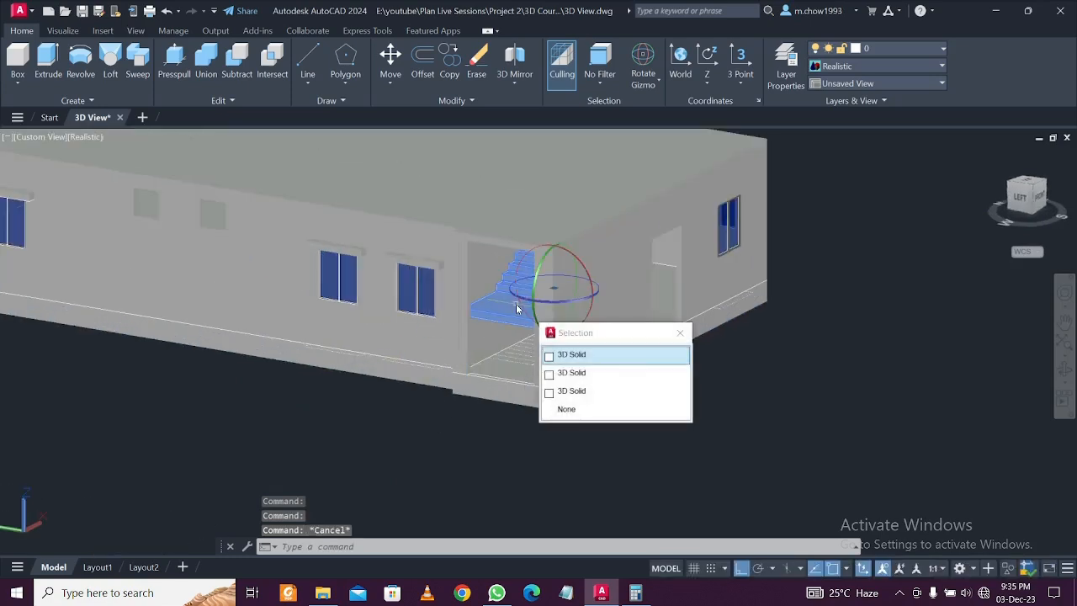
pyautogui.click(571, 391)
pyautogui.moveTo(480, 403); pyautogui.dragTo(413, 409, button='middle')
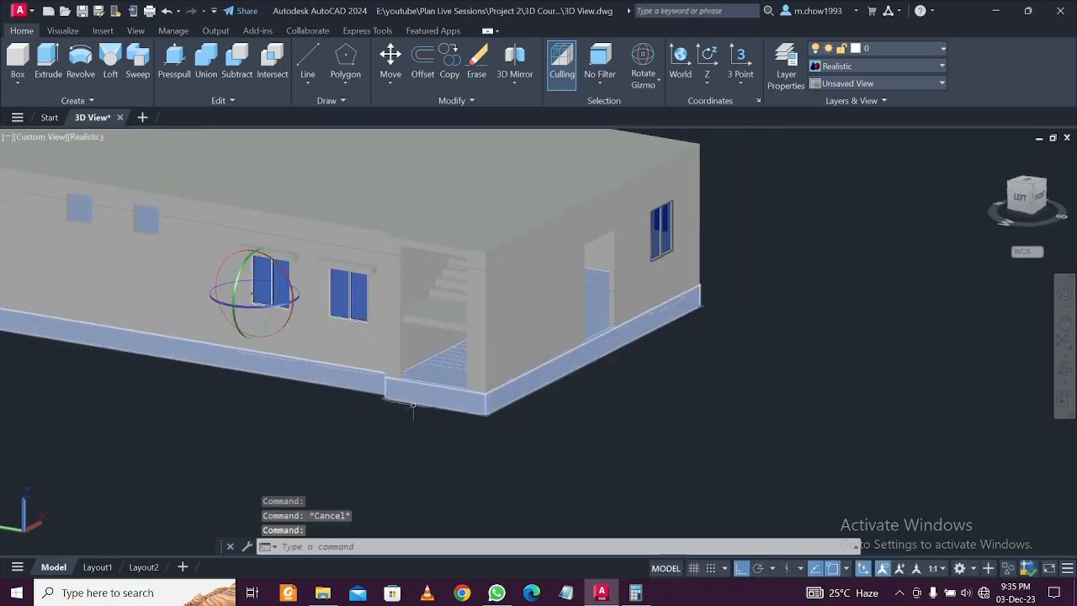
pyautogui.press('Escape')
pyautogui.click(443, 300)
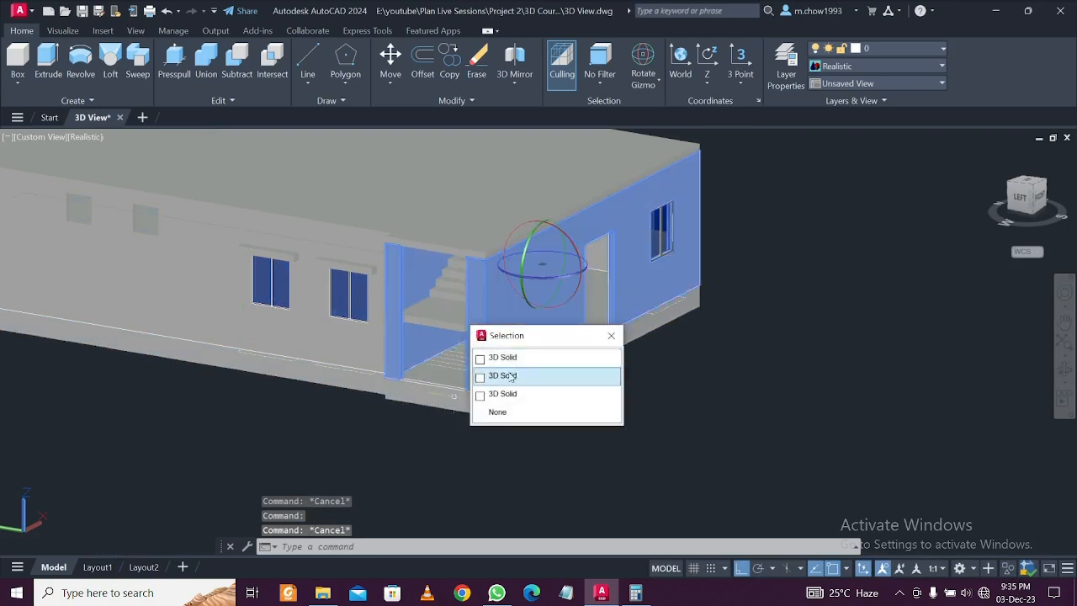
pyautogui.click(519, 365)
pyautogui.keyDown('shift'); pyautogui.moveTo(513, 411); pyautogui.dragTo(471, 437, button='middle'); pyautogui.keyUp('shift')
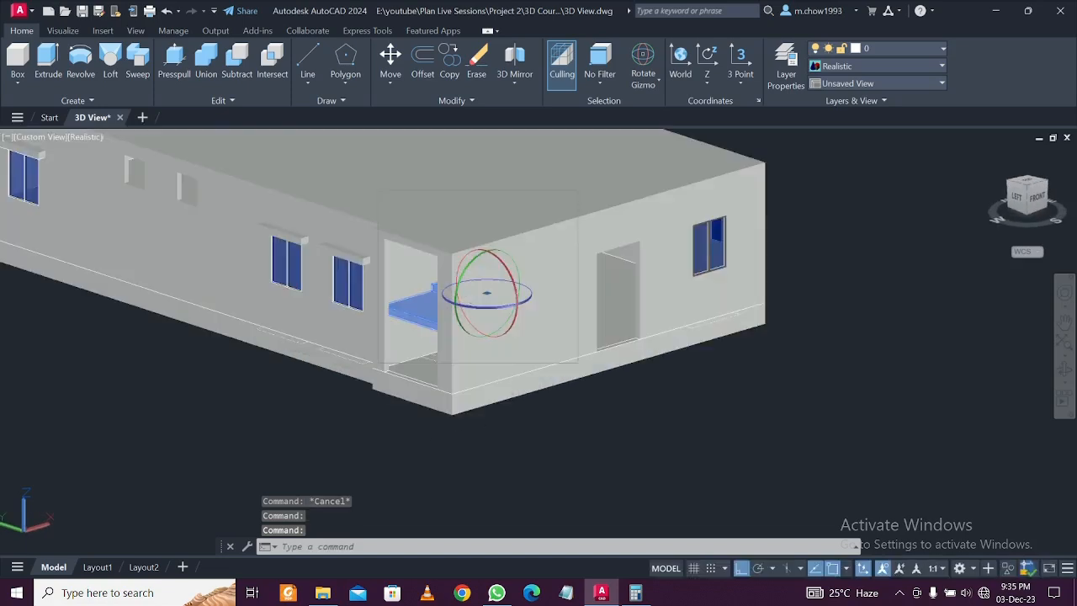
pyautogui.scroll(-2, 434, 436)
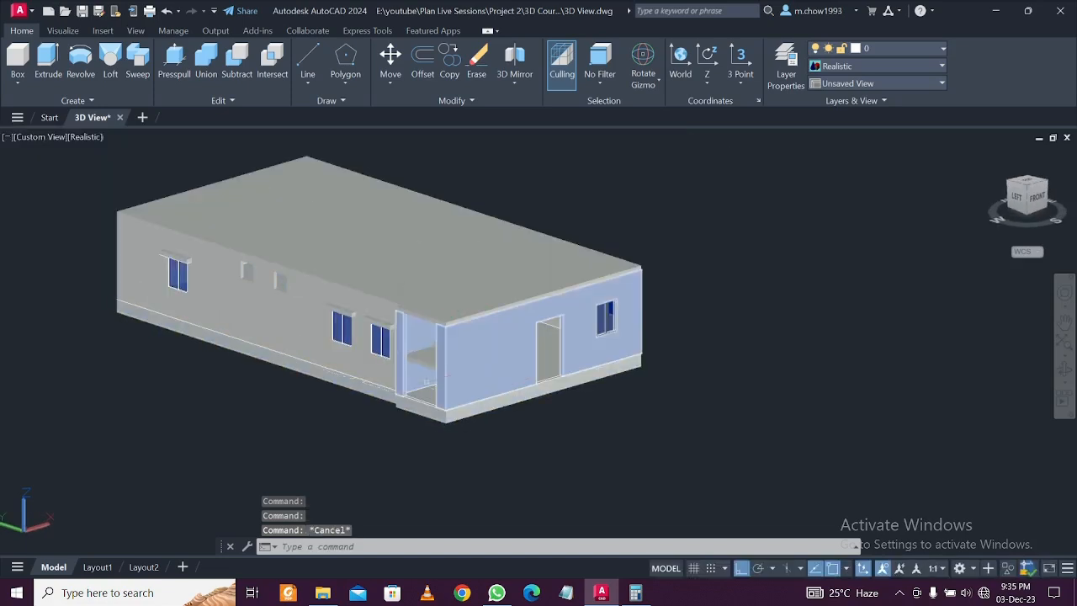
pyautogui.scroll(2, 440, 381)
pyautogui.scroll(-2, 390, 351)
pyautogui.keyDown('shift'); pyautogui.moveTo(410, 423); pyautogui.dragTo(445, 429, button='middle'); pyautogui.keyUp('shift')
pyautogui.scroll(2, 464, 405)
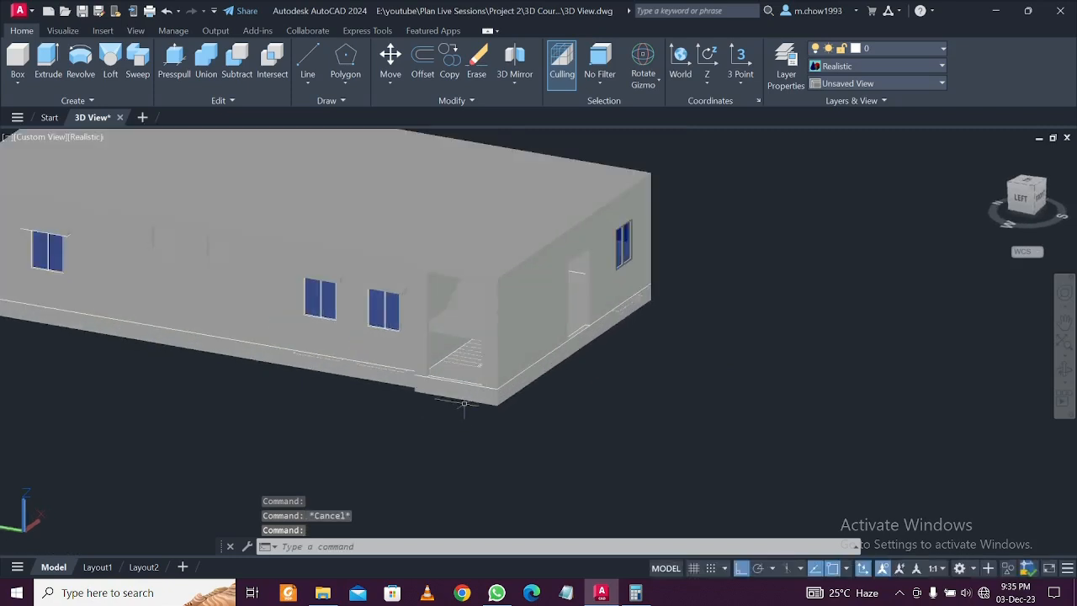
pyautogui.scroll(-2, 485, 409)
pyautogui.keyDown('shift'); pyautogui.moveTo(550, 378); pyautogui.dragTo(430, 433, button='middle'); pyautogui.keyUp('shift')
pyautogui.scroll(2, 446, 418)
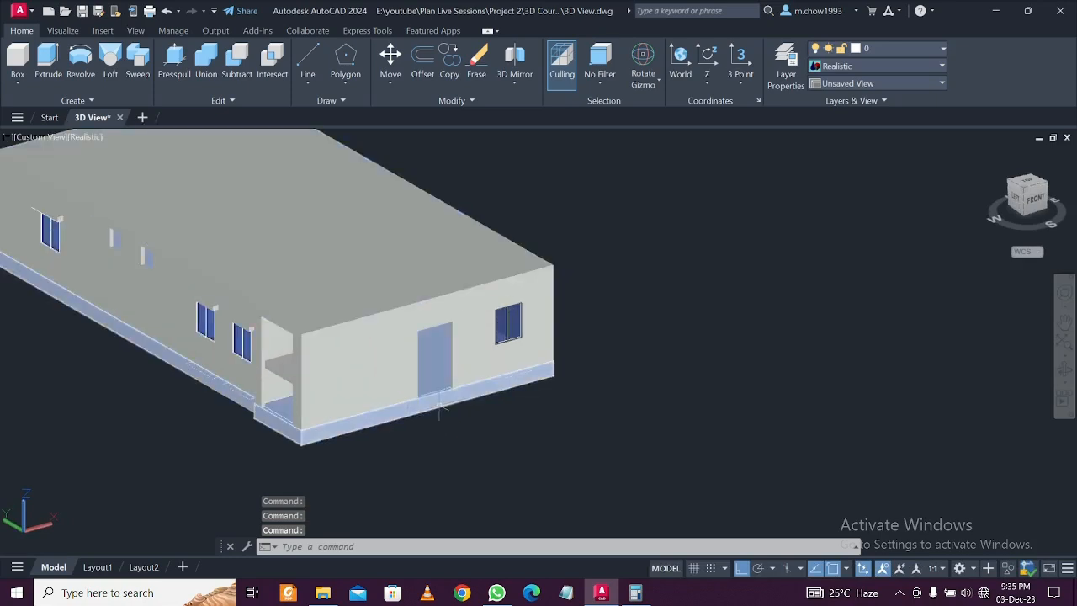
pyautogui.scroll(2, 450, 412)
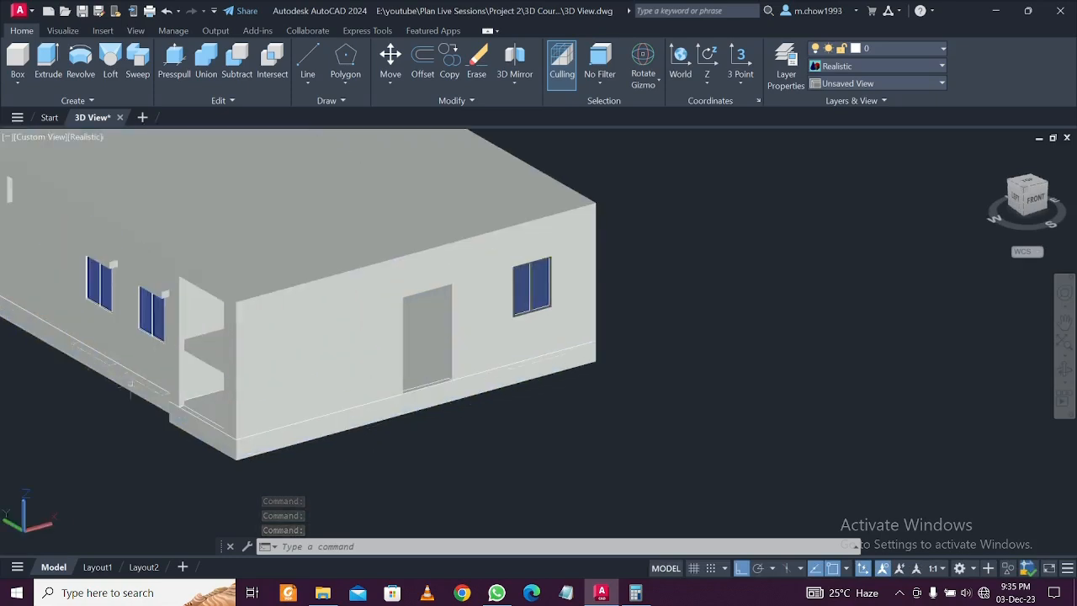
# Open the Materials Browser, list the Autodesk Library's Flooring materials and enlarge the browser window
pyautogui.write('ma')
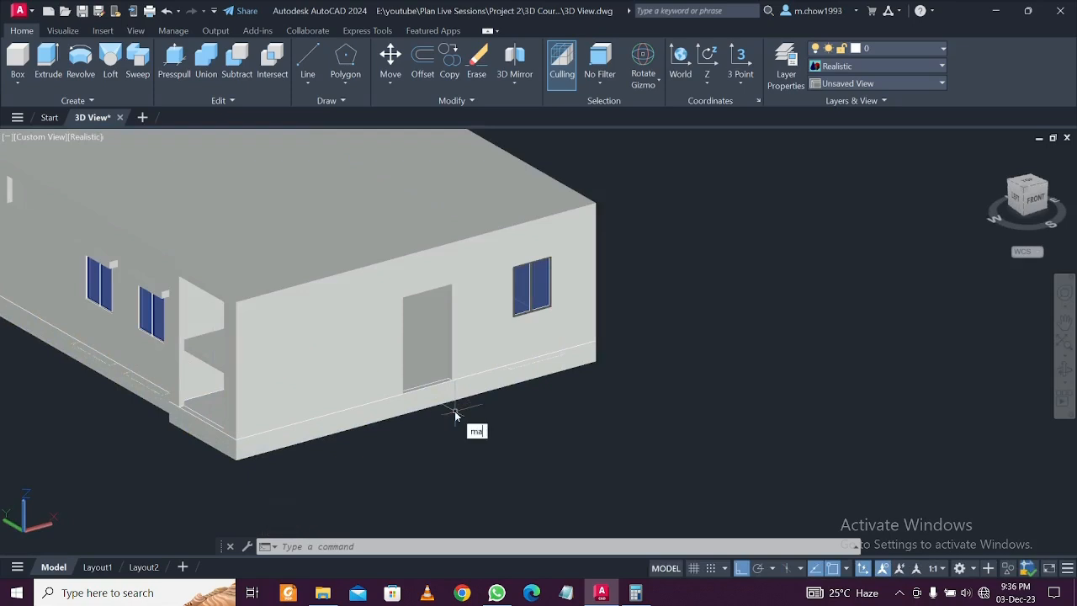
pyautogui.write('t')
pyautogui.press('Return')
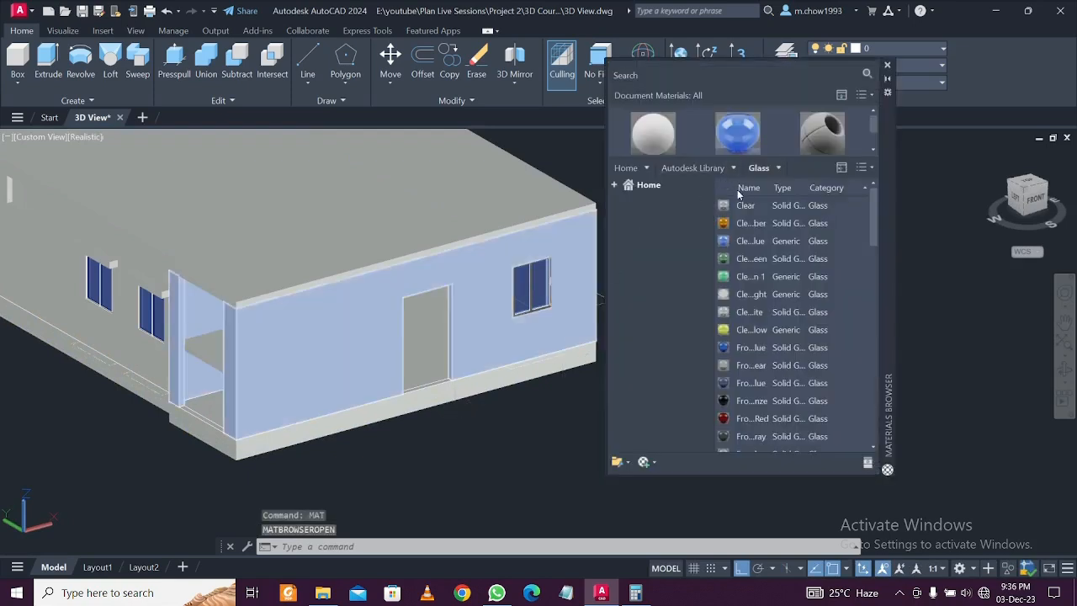
pyautogui.click(733, 168)
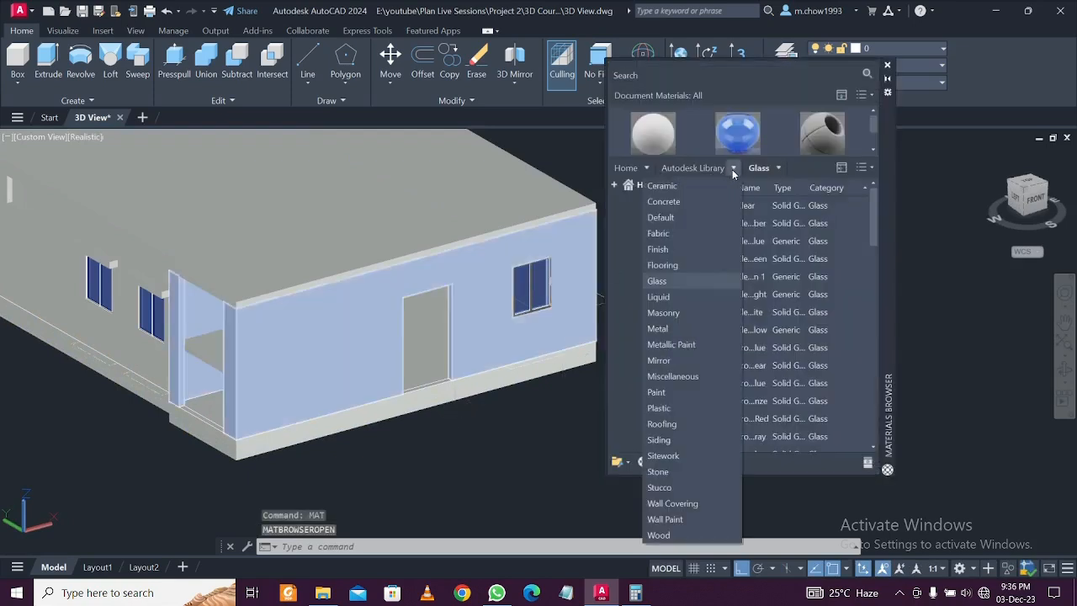
pyautogui.click(693, 262)
pyautogui.scroll(-2, 761, 248)
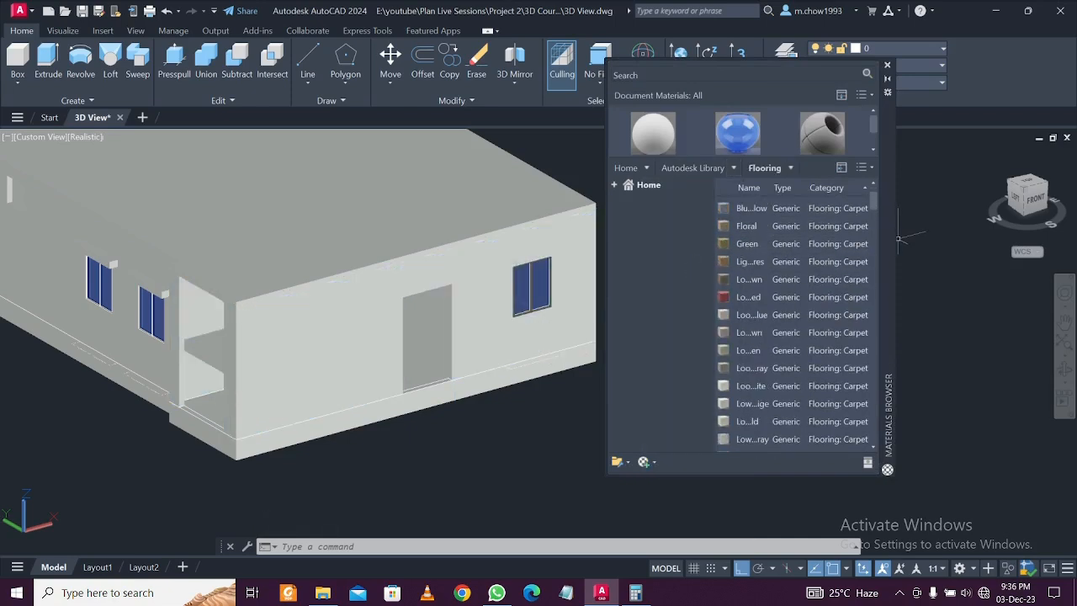
pyautogui.click(887, 78)
pyautogui.moveTo(681, 477); pyautogui.dragTo(678, 515)
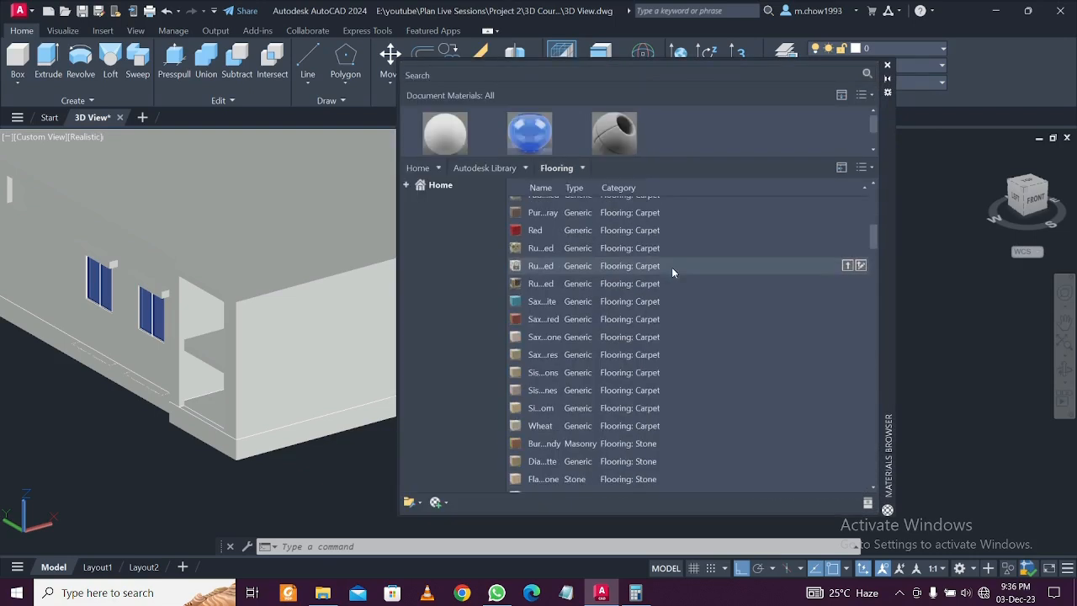
# Switch the Autodesk Library list to the Concrete materials
pyautogui.scroll(7, 671, 267)
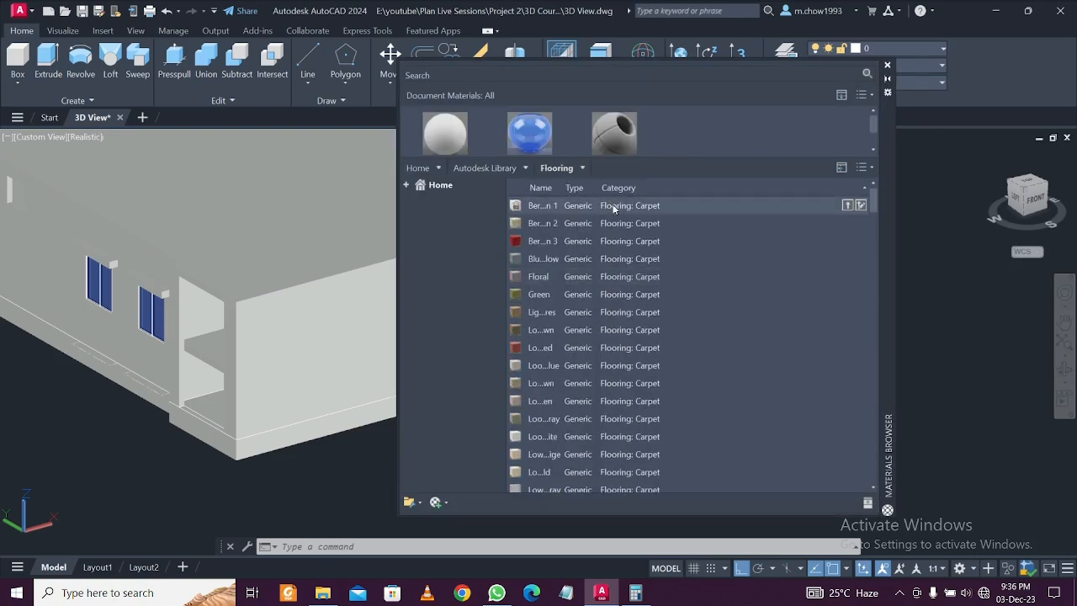
pyautogui.click(520, 168)
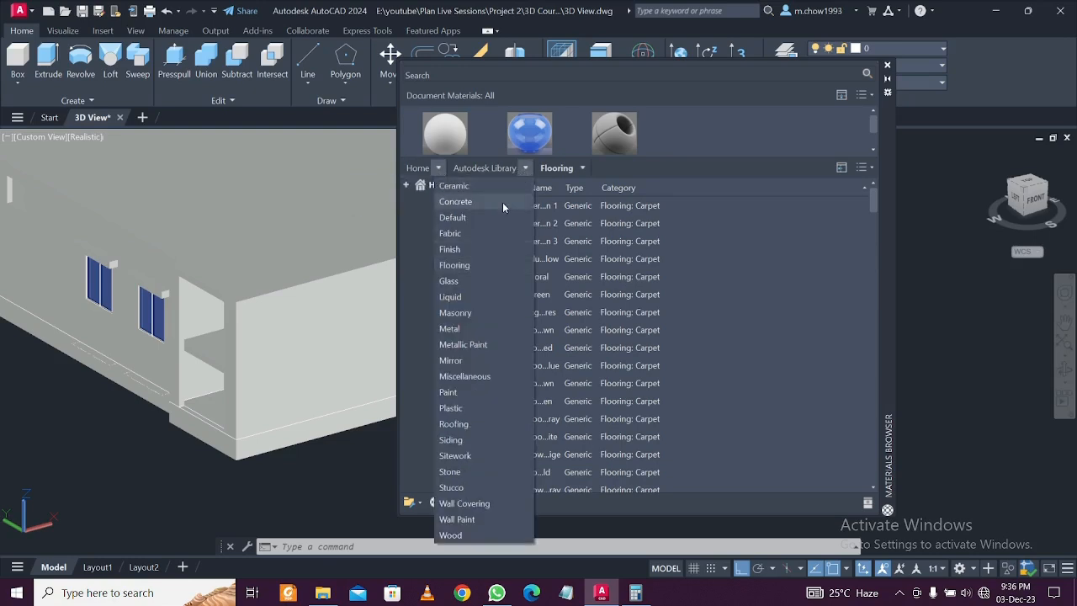
pyautogui.click(502, 202)
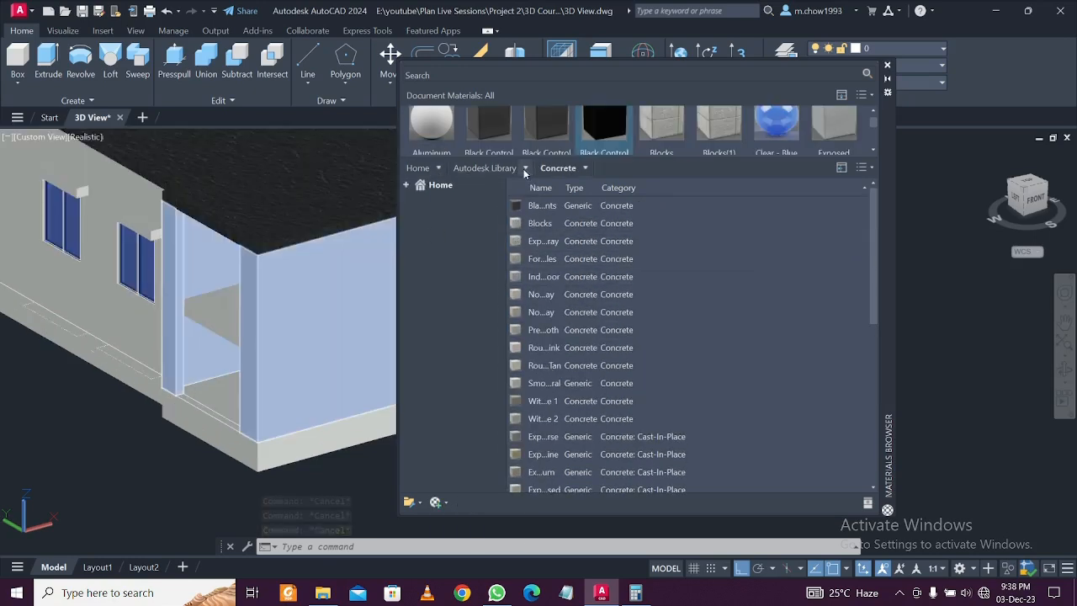
# Apply a material from the Autodesk Library's Roofing category to the building's roof slab
pyautogui.click(523, 168)
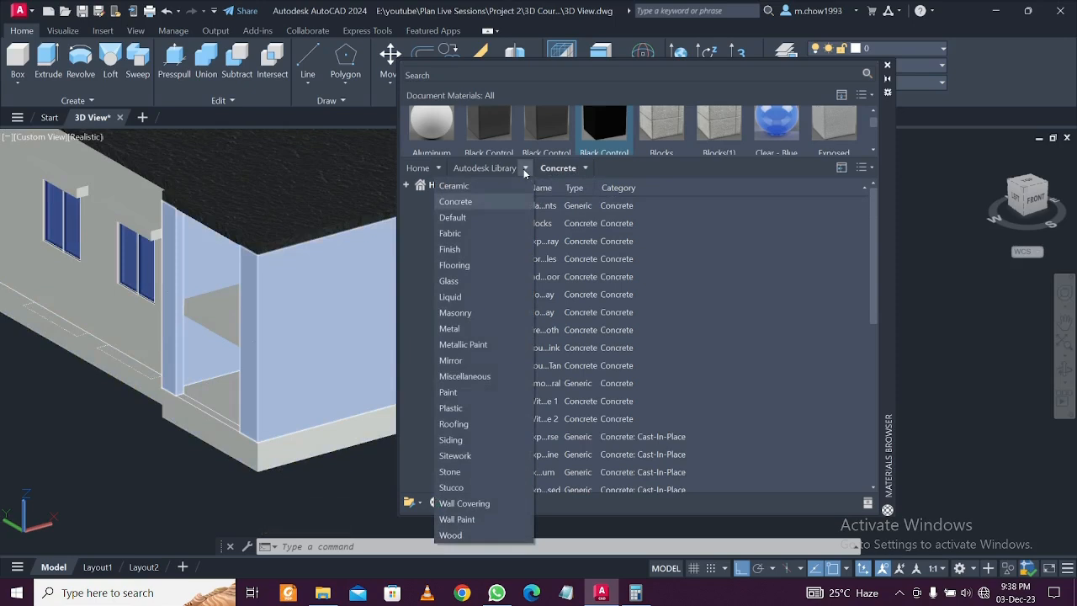
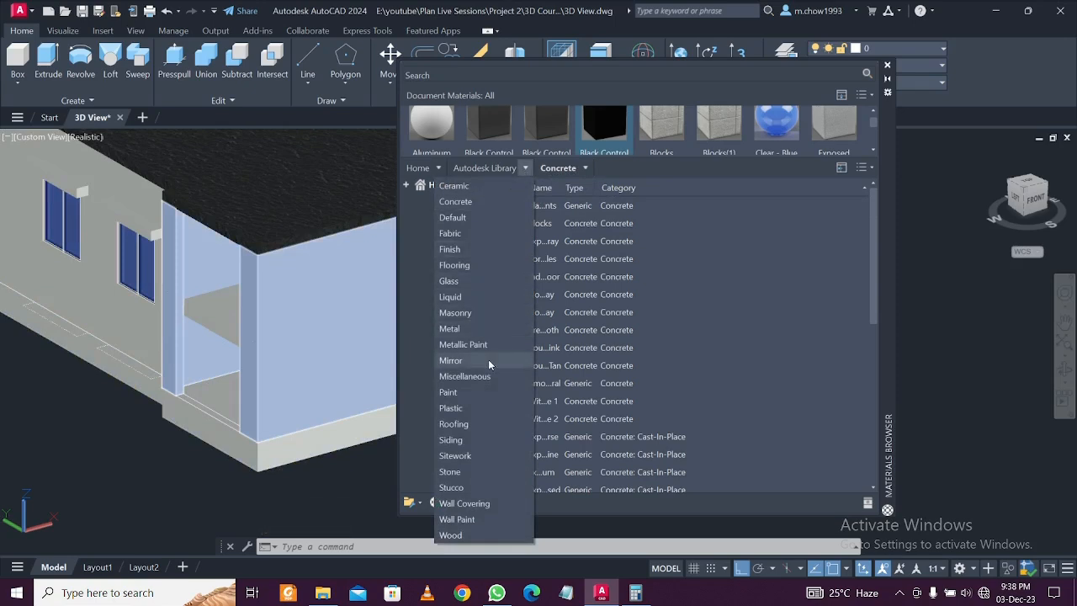
pyautogui.click(493, 419)
pyautogui.moveTo(612, 213); pyautogui.dragTo(340, 206)
# Apply Flooring: Stone materials from the Autodesk Library to the building's base and to the stair landing at the entrance
pyautogui.click(525, 167)
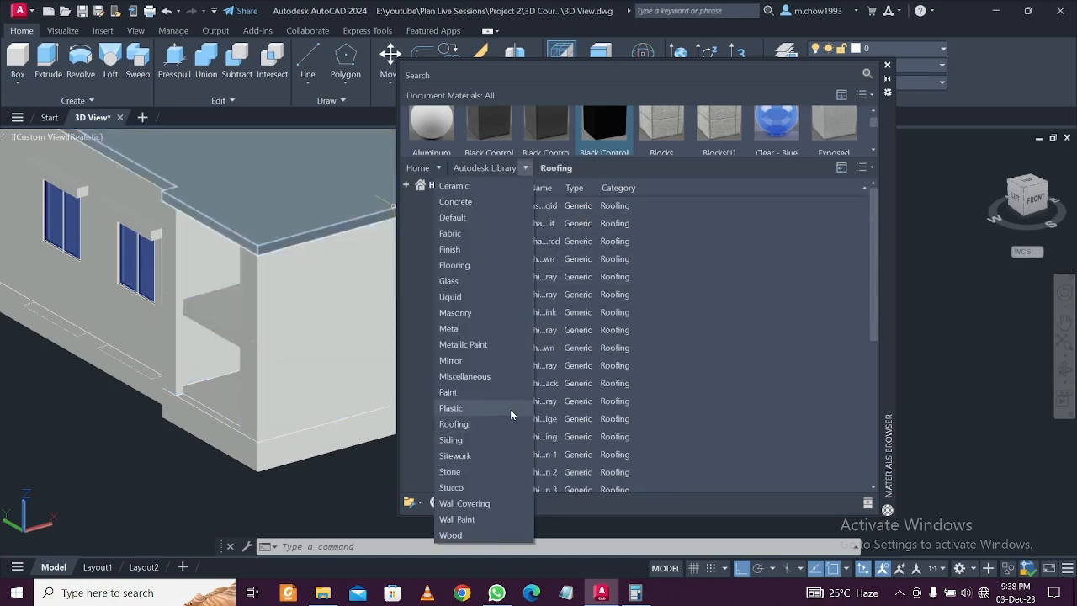
pyautogui.click(500, 266)
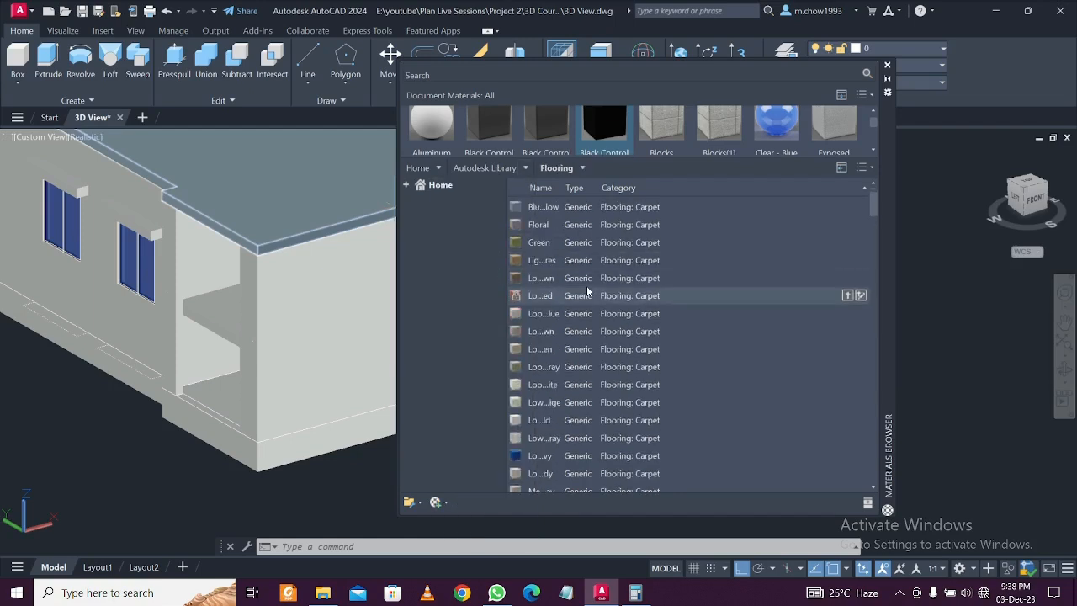
pyautogui.scroll(-8, 587, 373)
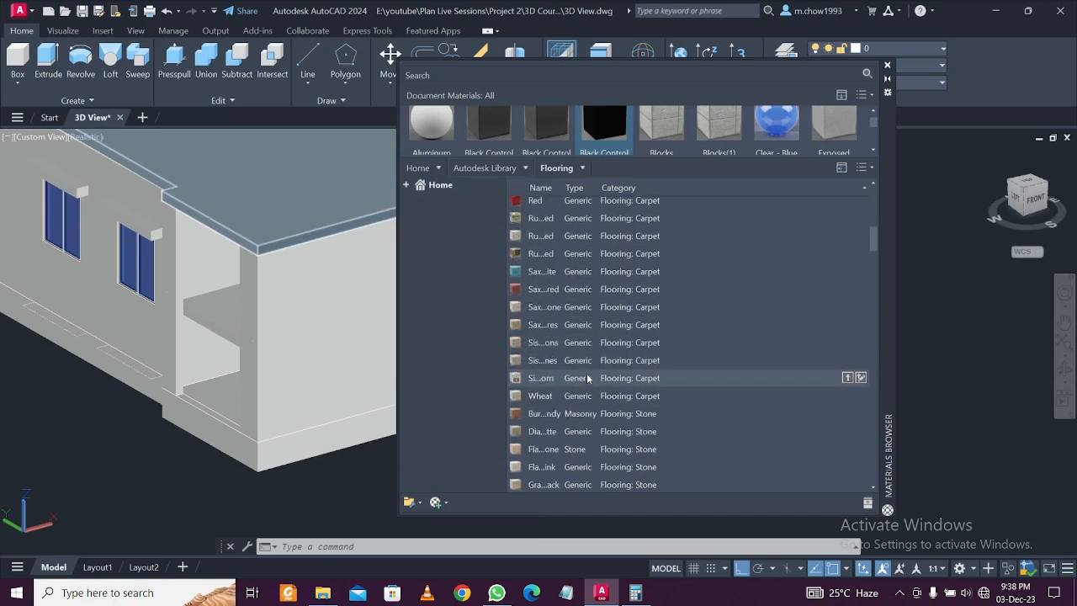
pyautogui.scroll(-3, 586, 374)
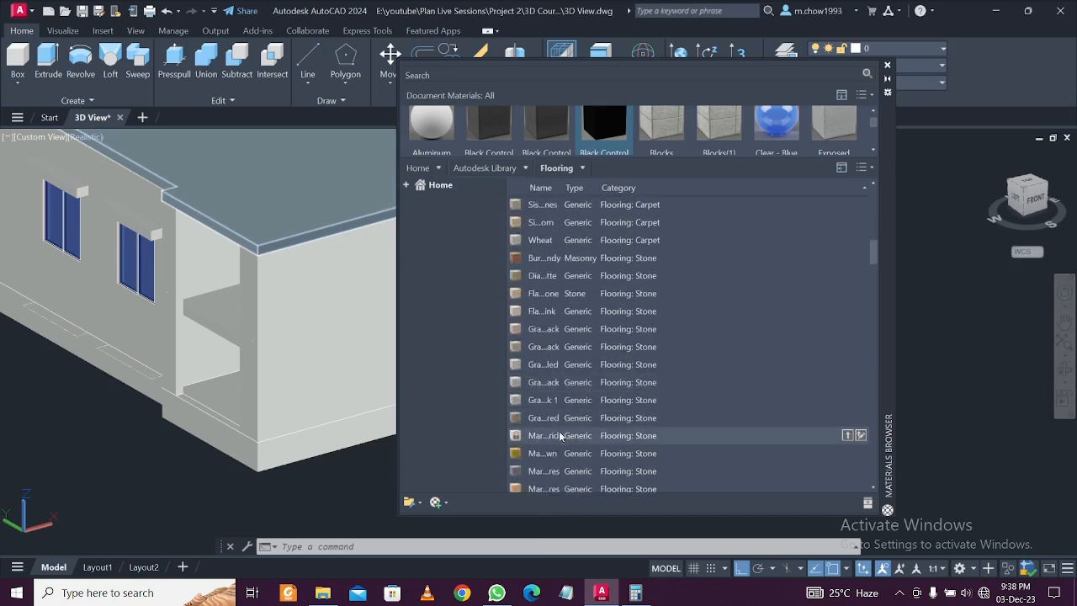
pyautogui.moveTo(560, 435); pyautogui.dragTo(282, 427)
pyautogui.moveTo(219, 393); pyautogui.dragTo(323, 417)
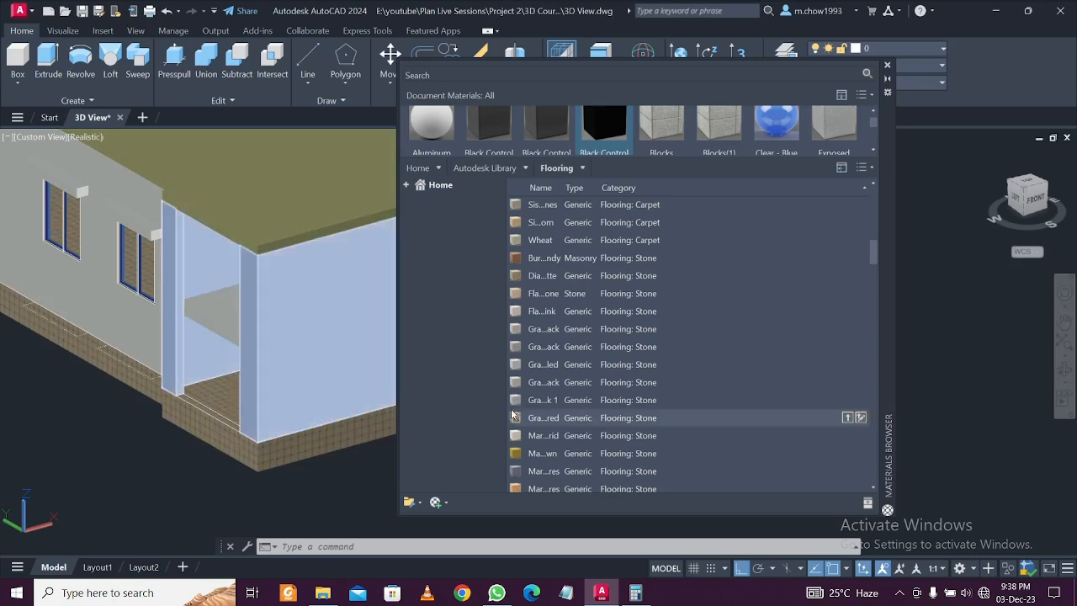
pyautogui.moveTo(566, 384); pyautogui.dragTo(350, 358)
# Apply a Flooring: Stone material to the stair flights at the entrance
pyautogui.click(119, 462)
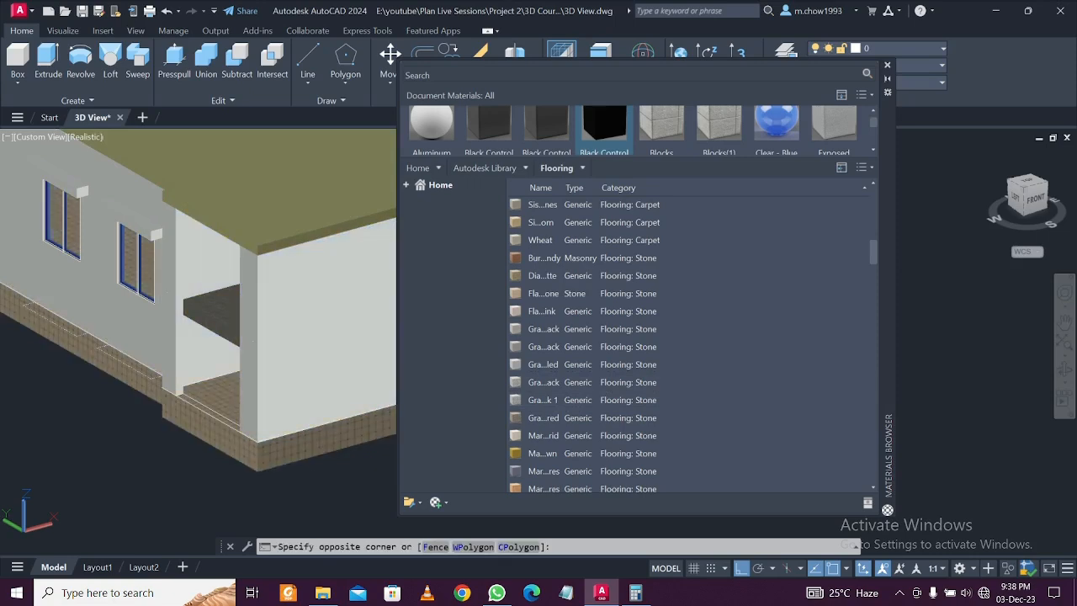
pyautogui.keyDown('shift'); pyautogui.moveTo(119, 462); pyautogui.dragTo(336, 404, button='middle'); pyautogui.keyUp('shift')
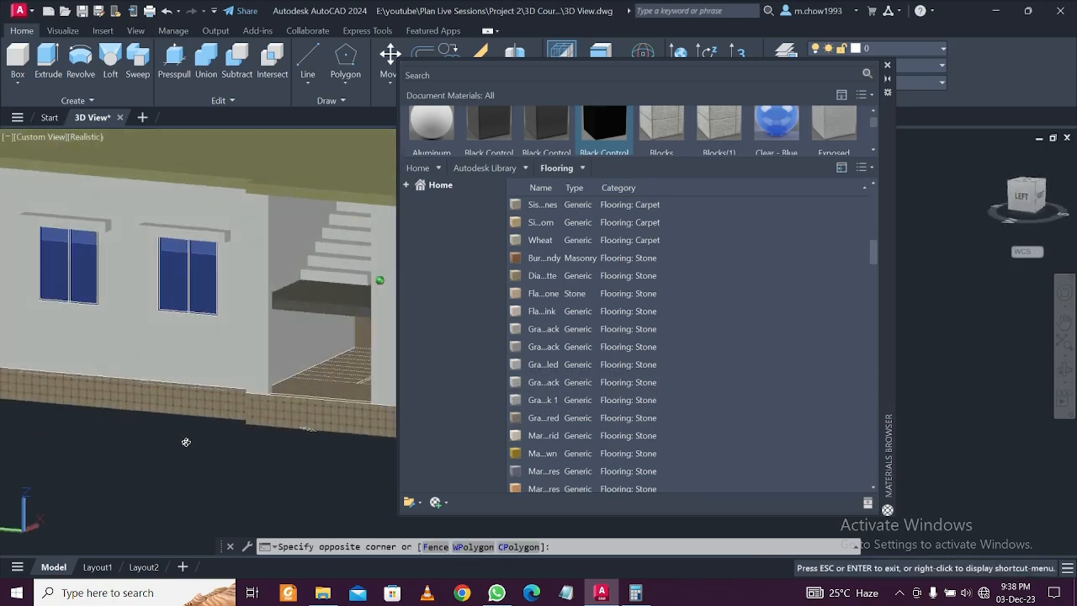
pyautogui.scroll(-2, 207, 395)
pyautogui.keyDown('shift'); pyautogui.moveTo(263, 372); pyautogui.dragTo(290, 355, button='middle'); pyautogui.keyUp('shift')
pyautogui.scroll(2, 290, 355)
pyautogui.press('Escape')
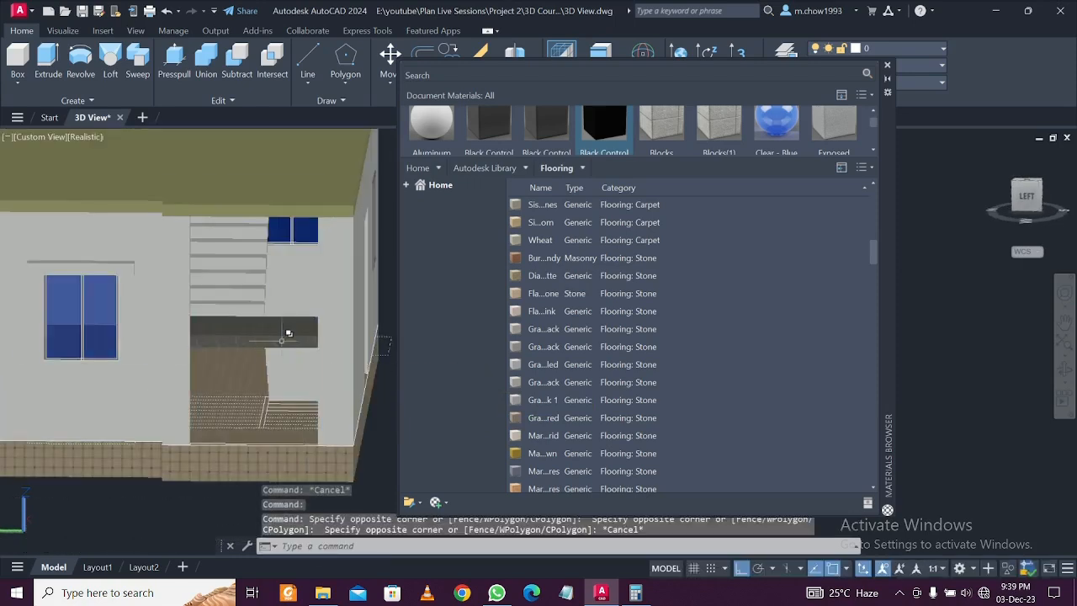
pyautogui.click(283, 329)
pyautogui.press('Escape')
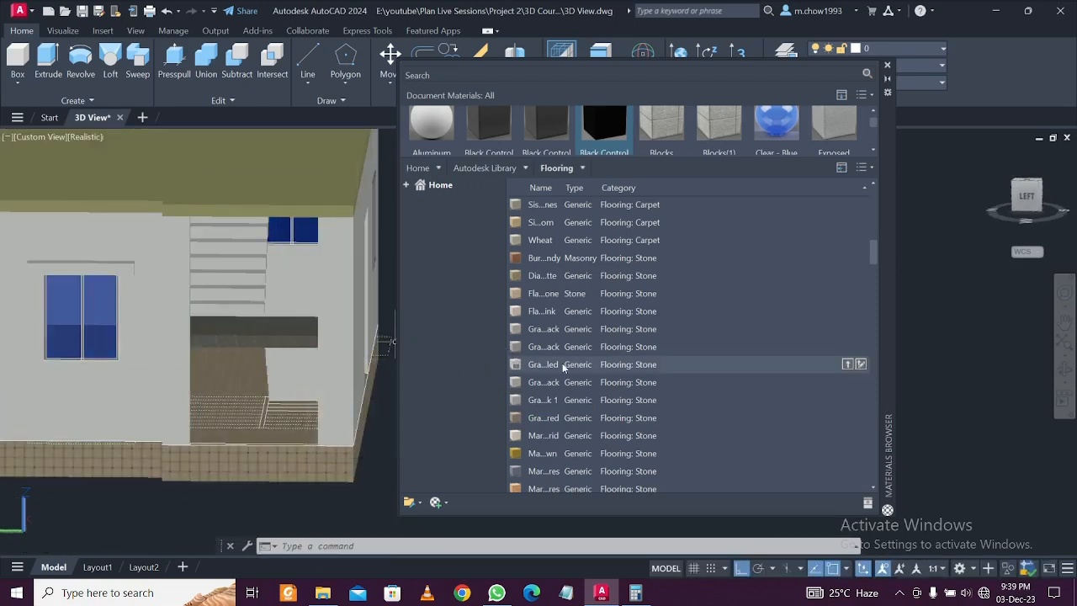
pyautogui.click(288, 364)
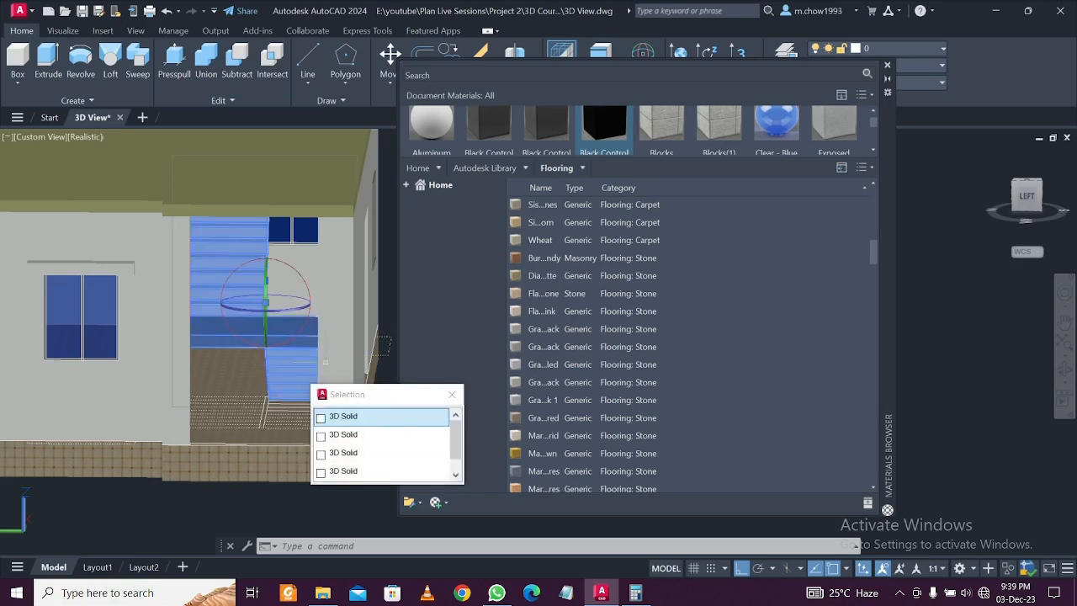
pyautogui.press('Escape')
pyautogui.moveTo(552, 330); pyautogui.dragTo(266, 293)
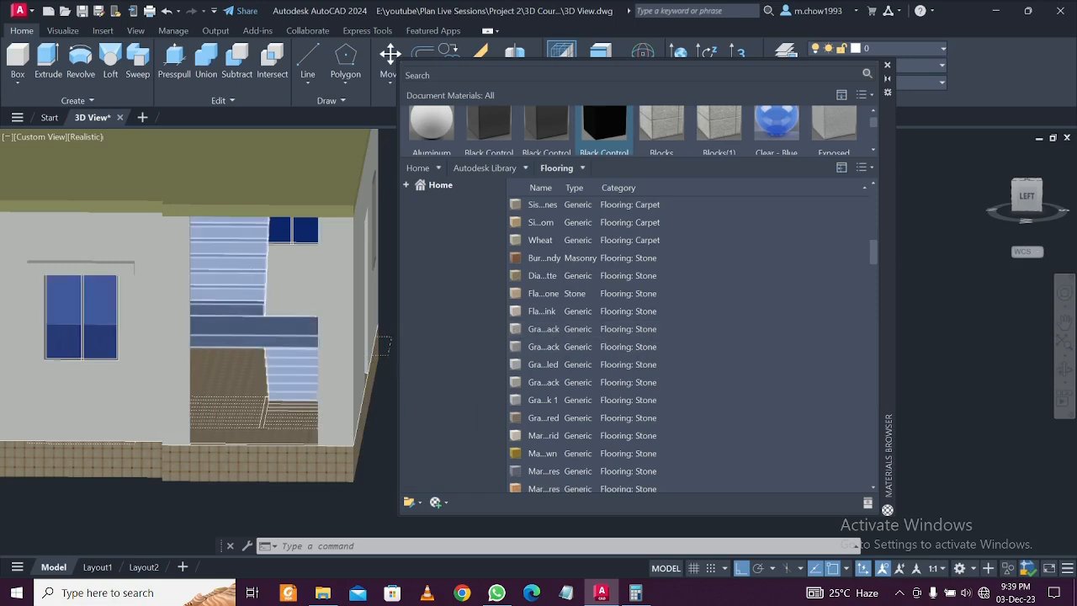
pyautogui.scroll(3, 245, 304)
pyautogui.click(245, 305)
pyautogui.rightClick(247, 310)
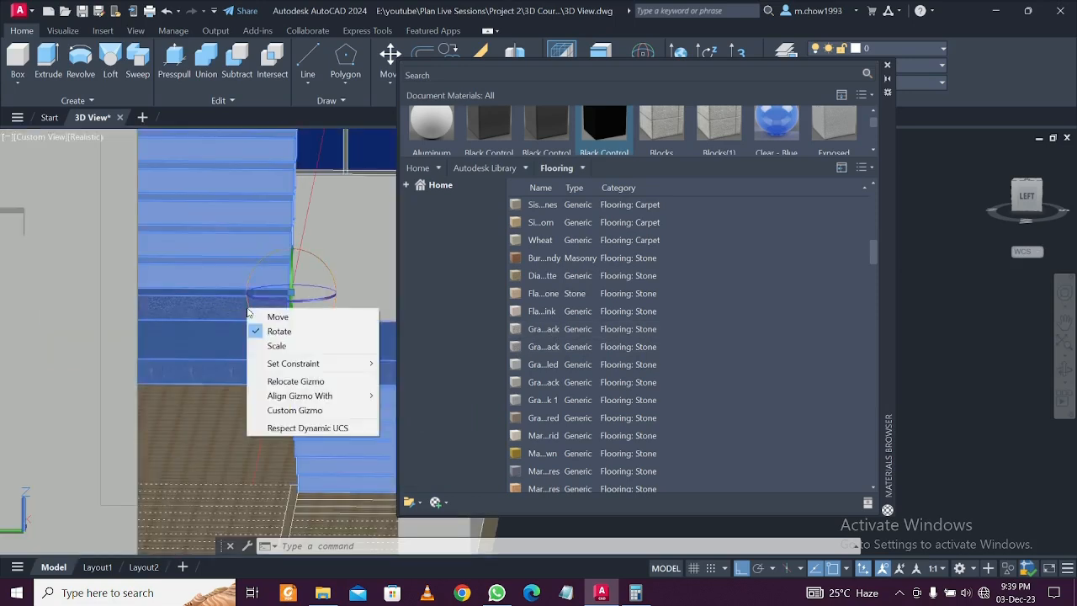
pyautogui.press('Escape')
pyautogui.press('Escape')
pyautogui.moveTo(247, 276); pyautogui.dragTo(242, 308, button='middle')
pyautogui.click(212, 283)
pyautogui.press('Escape')
# Apply the Burgundy masonry material from the Flooring: Stone category to the stair flights at the entrance
pyautogui.click(224, 333)
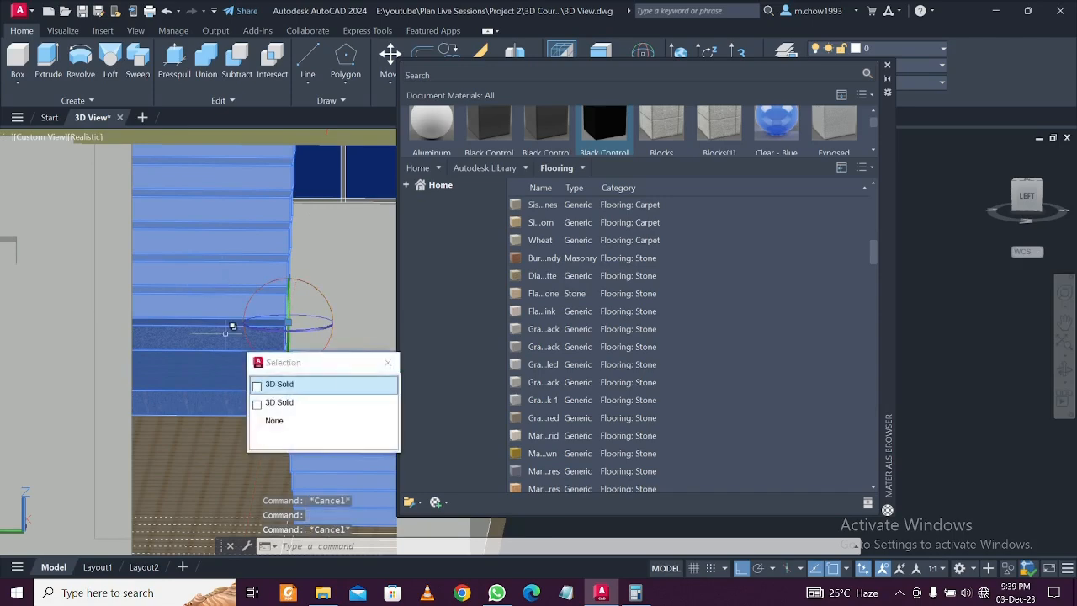
pyautogui.click(539, 258)
pyautogui.moveTo(540, 259); pyautogui.dragTo(233, 275)
pyautogui.moveTo(536, 257)
pyautogui.mouseDown()
pyautogui.moveTo(233, 241)
pyautogui.moveTo(239, 177)
pyautogui.mouseUp()
pyautogui.scroll(-3, 261, 273)
pyautogui.keyDown('shift'); pyautogui.moveTo(253, 225); pyautogui.dragTo(282, 200, button='middle'); pyautogui.keyUp('shift')
pyautogui.moveTo(256, 190); pyautogui.dragTo(257, 187)
pyautogui.moveTo(536, 257); pyautogui.dragTo(267, 165)
pyautogui.keyDown('shift'); pyautogui.moveTo(278, 210); pyautogui.dragTo(370, 294, button='middle'); pyautogui.keyUp('shift')
pyautogui.click(284, 302)
pyautogui.moveTo(535, 257)
pyautogui.mouseDown()
pyautogui.moveTo(286, 330)
pyautogui.moveTo(527, 281)
pyautogui.moveTo(286, 341)
pyautogui.mouseUp()
# Move the whole staircase out of the building to the empty area beside it
pyautogui.scroll(-5, 261, 335)
pyautogui.scroll(5, 261, 335)
pyautogui.scroll(-5, 55, 345)
pyautogui.write('m')
pyautogui.press('Return')
pyautogui.click(179, 265)
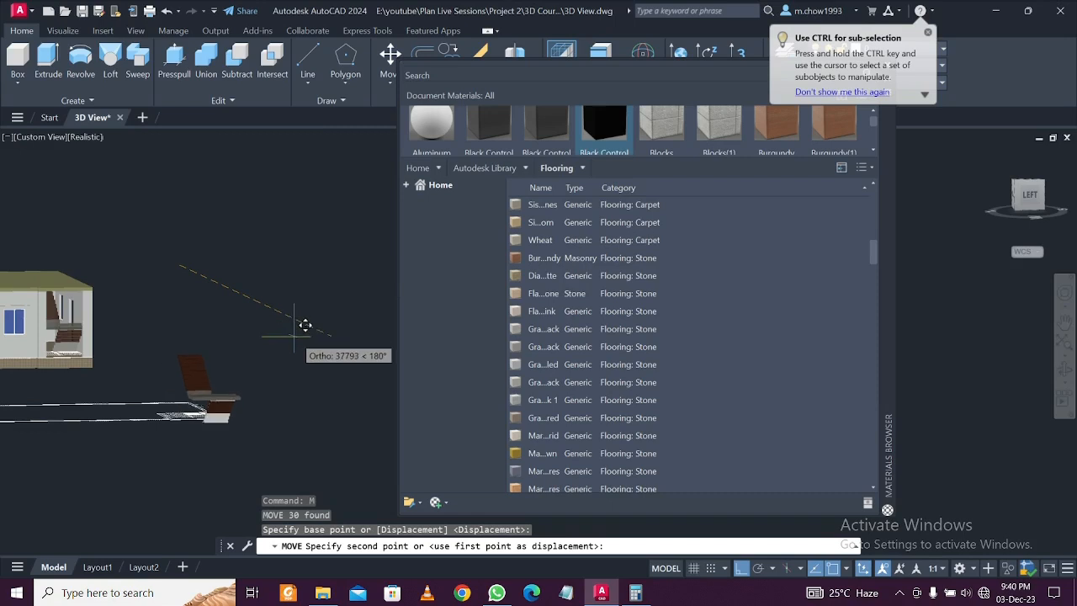
pyautogui.scroll(-3, 341, 319)
pyautogui.click(341, 319)
pyautogui.press('Escape')
pyautogui.scroll(10, 345, 417)
pyautogui.click(307, 314)
pyautogui.write('ma')
pyautogui.press('Return')
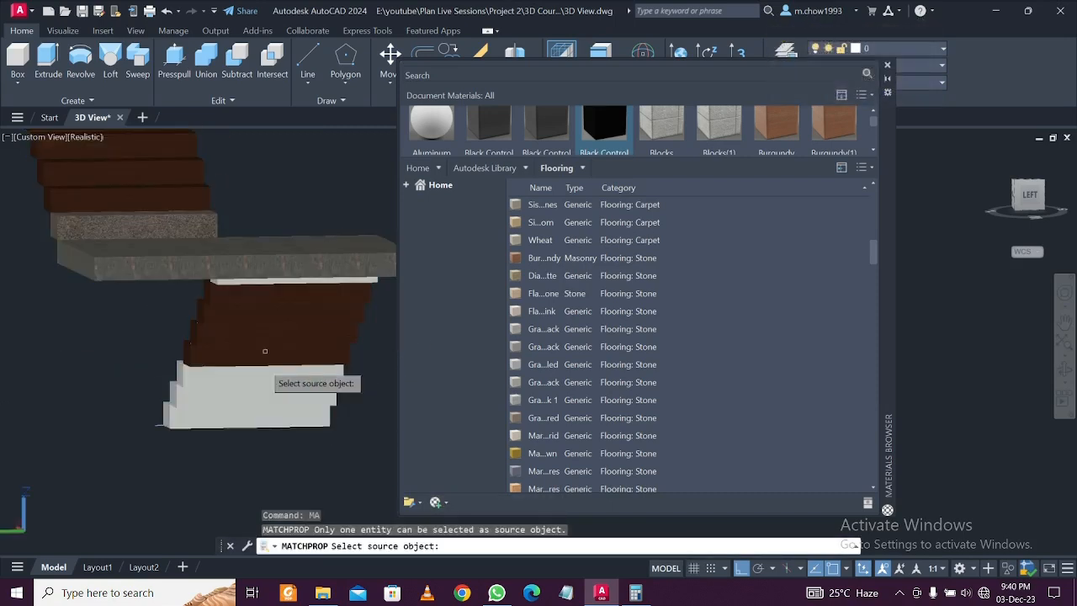
pyautogui.click(308, 316)
pyautogui.press('Escape')
# Apply the Burgundy masonry material to the lowest steps and the landing pieces of the moved staircase
pyautogui.moveTo(538, 257); pyautogui.dragTo(324, 375)
pyautogui.moveTo(571, 260); pyautogui.dragTo(320, 395)
pyautogui.moveTo(555, 260); pyautogui.dragTo(310, 418)
pyautogui.moveTo(538, 257); pyautogui.dragTo(336, 259)
pyautogui.moveTo(466, 283); pyautogui.dragTo(375, 281)
pyautogui.press('Escape')
# Move the finished staircase back into its place in the building's entrance
pyautogui.scroll(-5, 255, 417)
pyautogui.click(281, 430)
pyautogui.click(202, 326)
pyautogui.write('m')
pyautogui.press('Return')
pyautogui.scroll(5, 309, 401)
pyautogui.click(309, 400)
pyautogui.scroll(-5, 269, 362)
pyautogui.scroll(8, 56, 302)
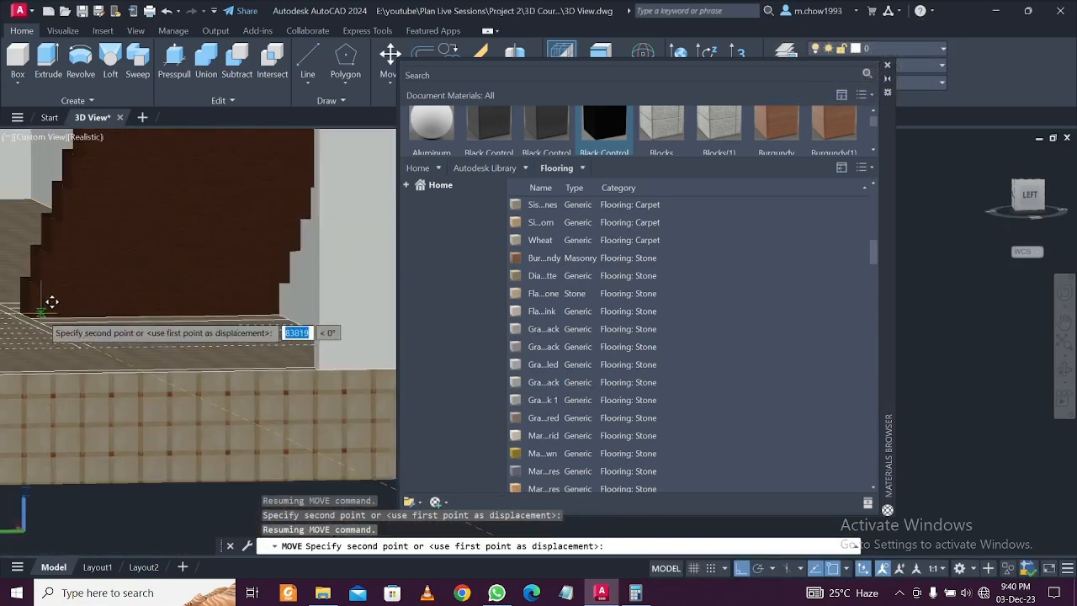
pyautogui.scroll(-8, 56, 301)
pyautogui.click(185, 368)
pyautogui.scroll(-3, 191, 370)
pyautogui.scroll(7, 191, 370)
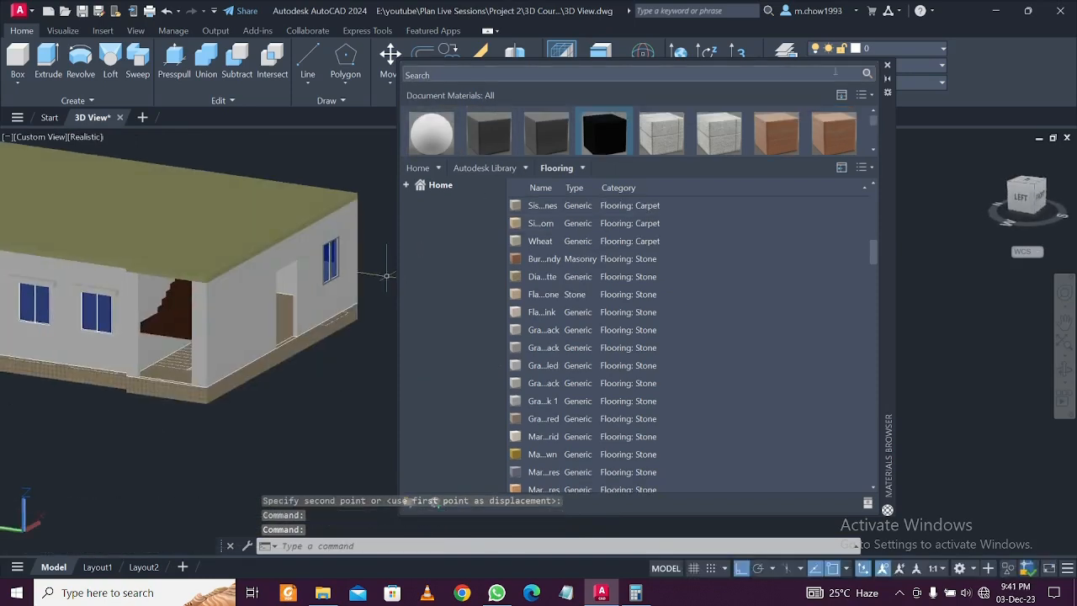
# Close the Materials Browser and draw a rectangle filling the entrance opening from the base corner to the underside of the roof
pyautogui.click(887, 70)
pyautogui.scroll(-5, 493, 329)
pyautogui.keyDown('shift'); pyautogui.moveTo(356, 363); pyautogui.dragTo(372, 341, button='middle'); pyautogui.keyUp('shift')
pyautogui.scroll(5, 375, 336)
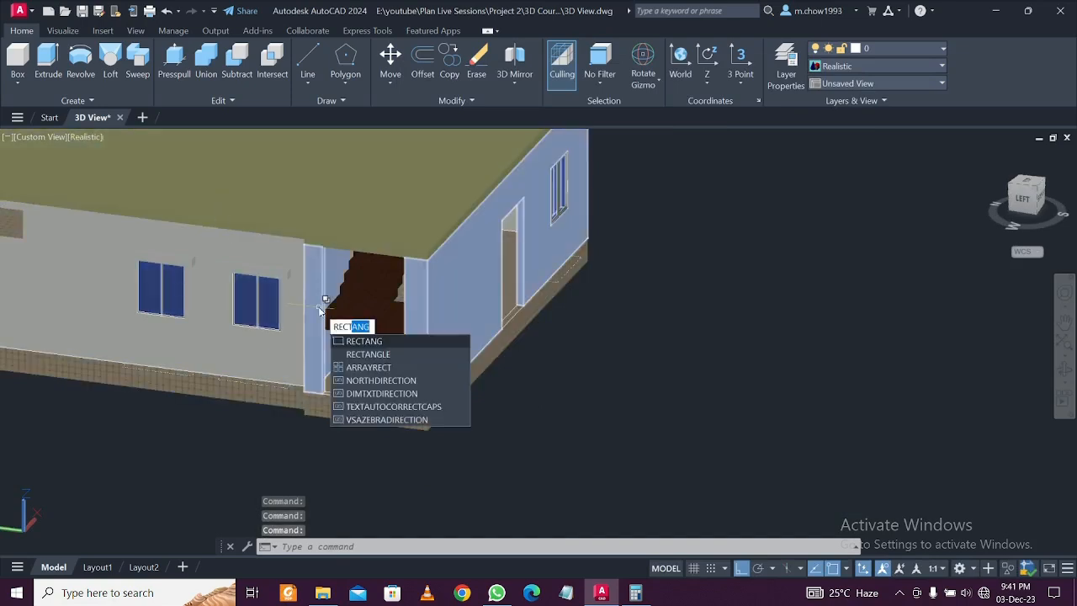
pyautogui.click(398, 339)
pyautogui.scroll(6, 328, 362)
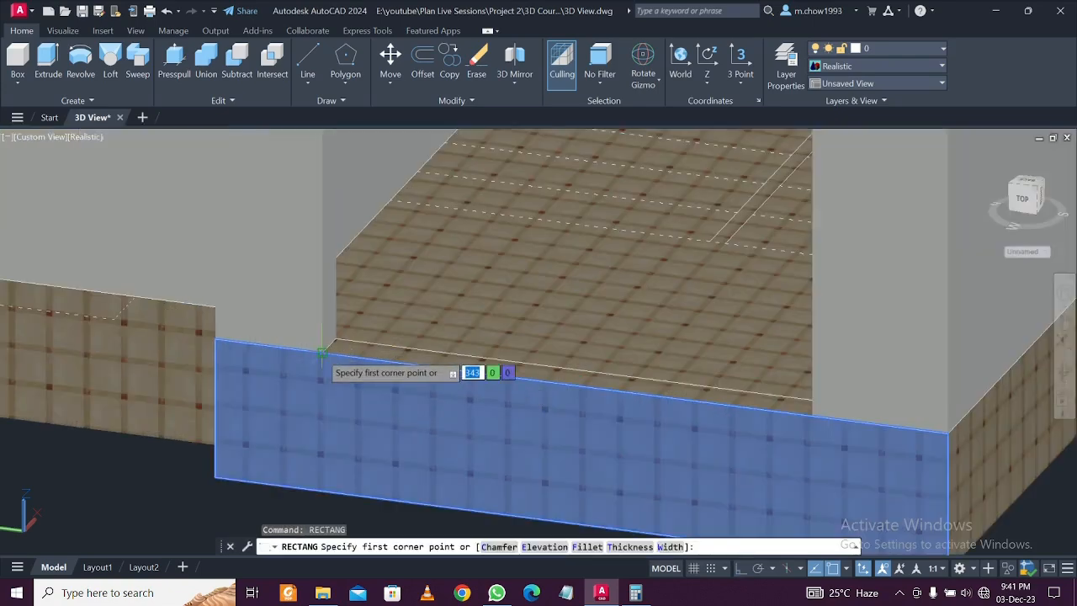
pyautogui.click(321, 353)
pyautogui.scroll(-6, 529, 295)
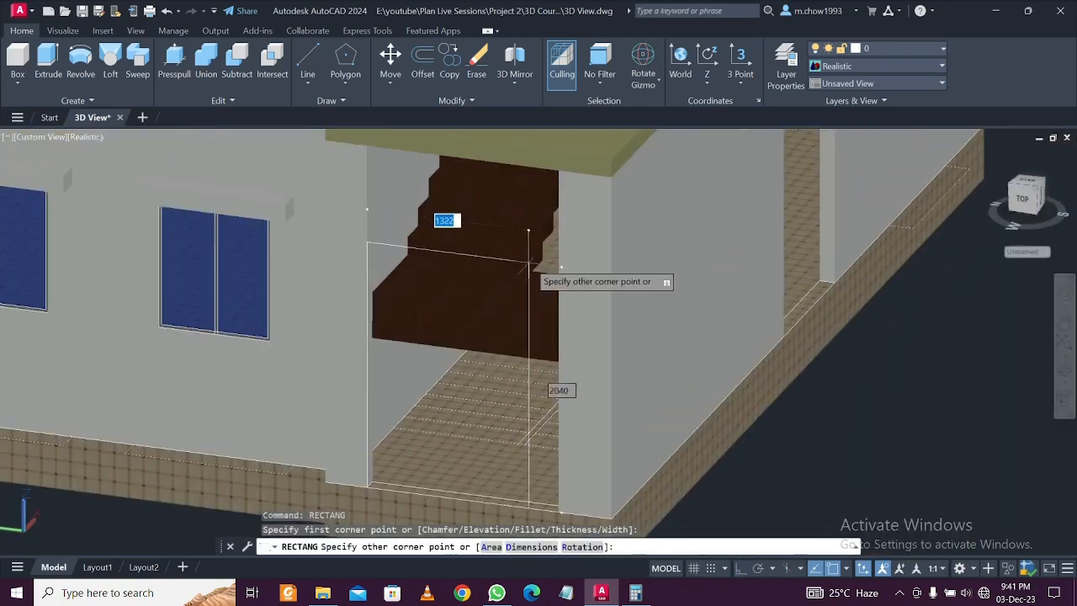
pyautogui.moveTo(559, 220)
pyautogui.keyDown('shift'); pyautogui.mouseDown(button='middle')
pyautogui.moveTo(546, 207)
pyautogui.moveTo(544, 216)
pyautogui.mouseUp(button='middle'); pyautogui.keyUp('shift')
pyautogui.moveTo(543, 216); pyautogui.dragTo(503, 374, button='middle')
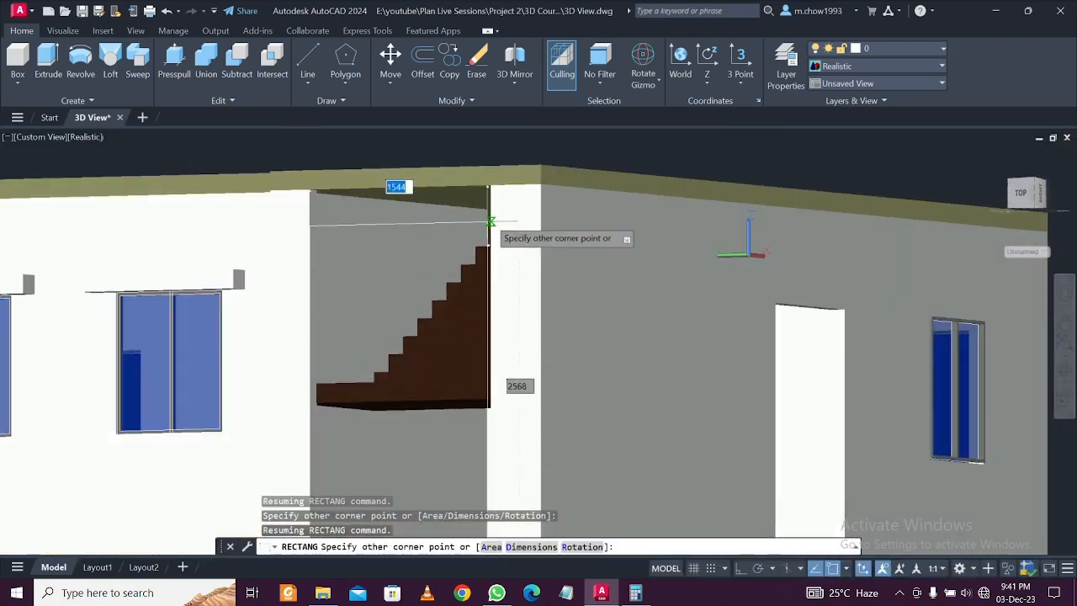
pyautogui.click(491, 184)
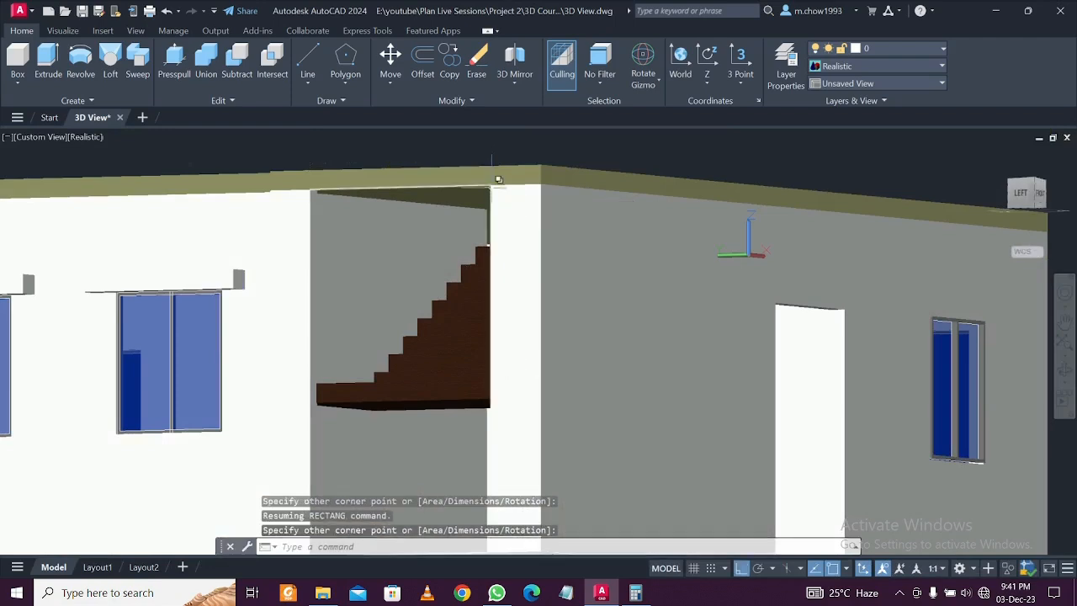
# Move the opening's rectangle out of the wall to the empty area beside the building
pyautogui.click(490, 190)
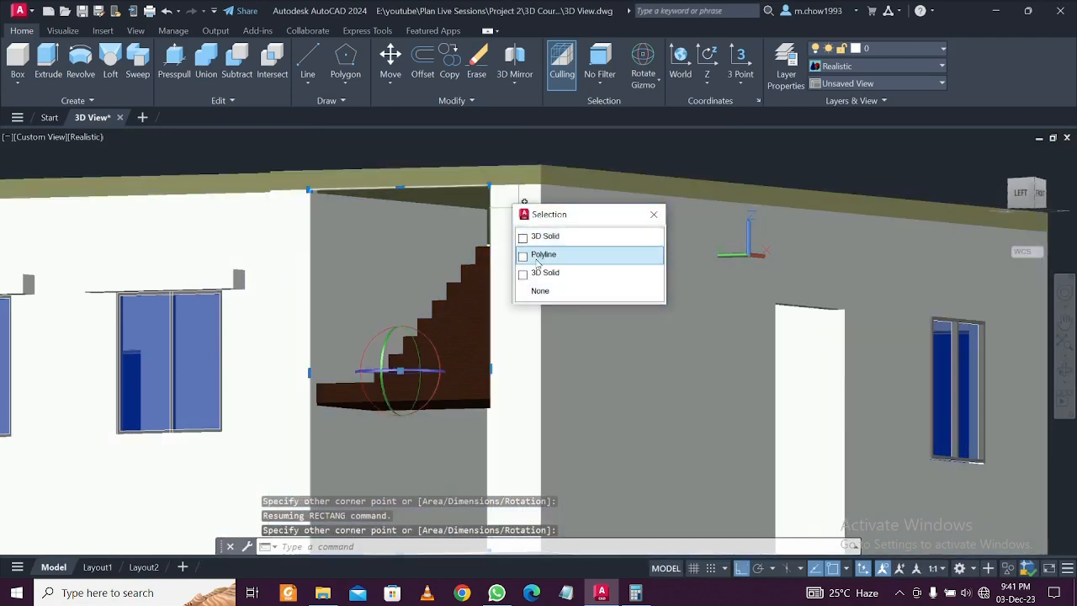
pyautogui.click(538, 255)
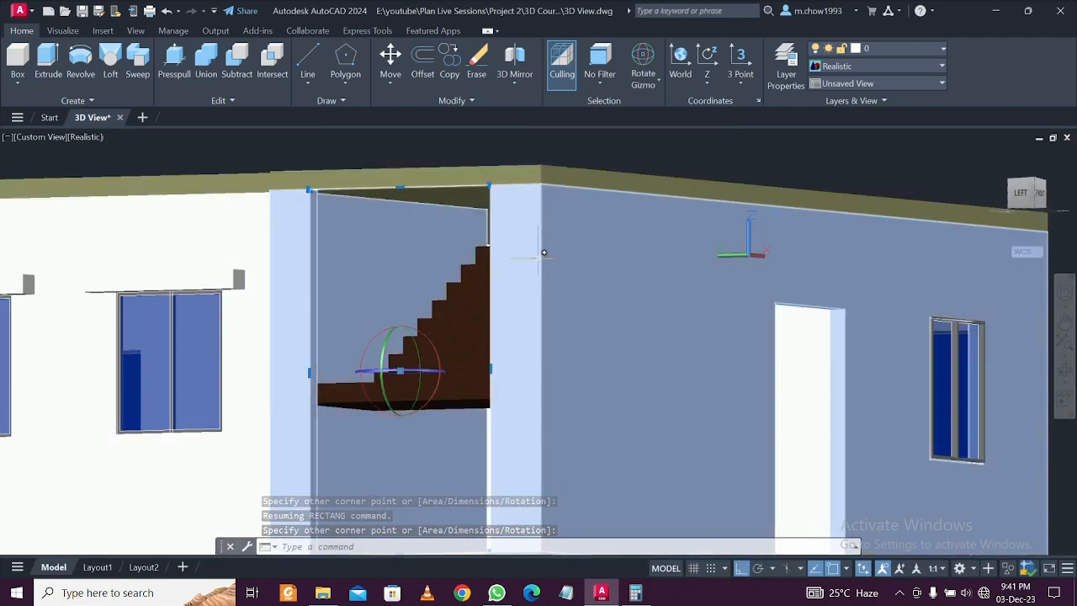
pyautogui.write('m')
pyautogui.press('Return')
pyautogui.click(486, 298)
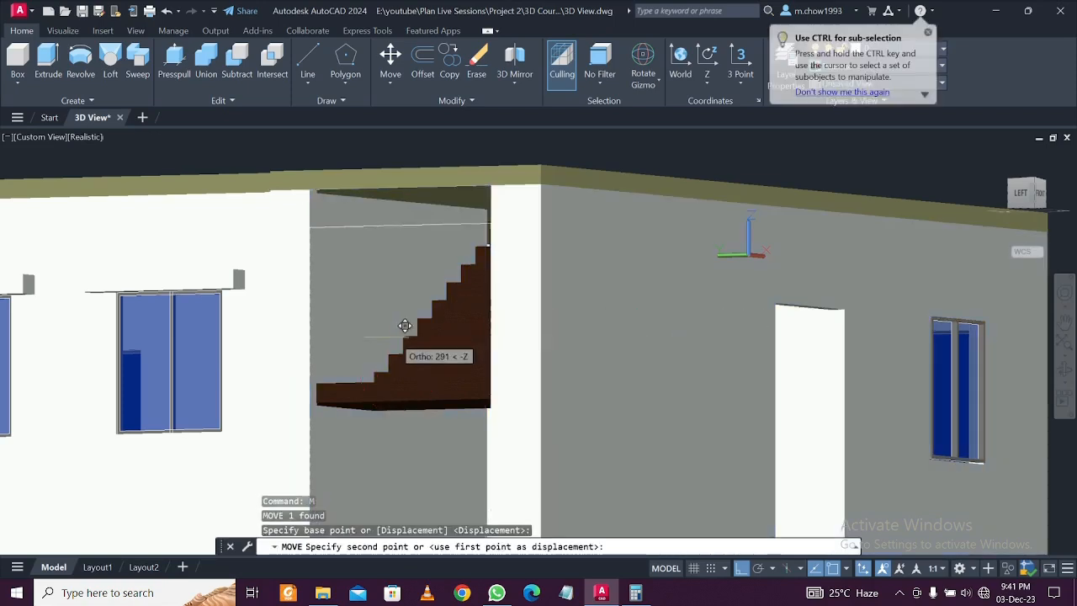
pyautogui.scroll(-10, 402, 325)
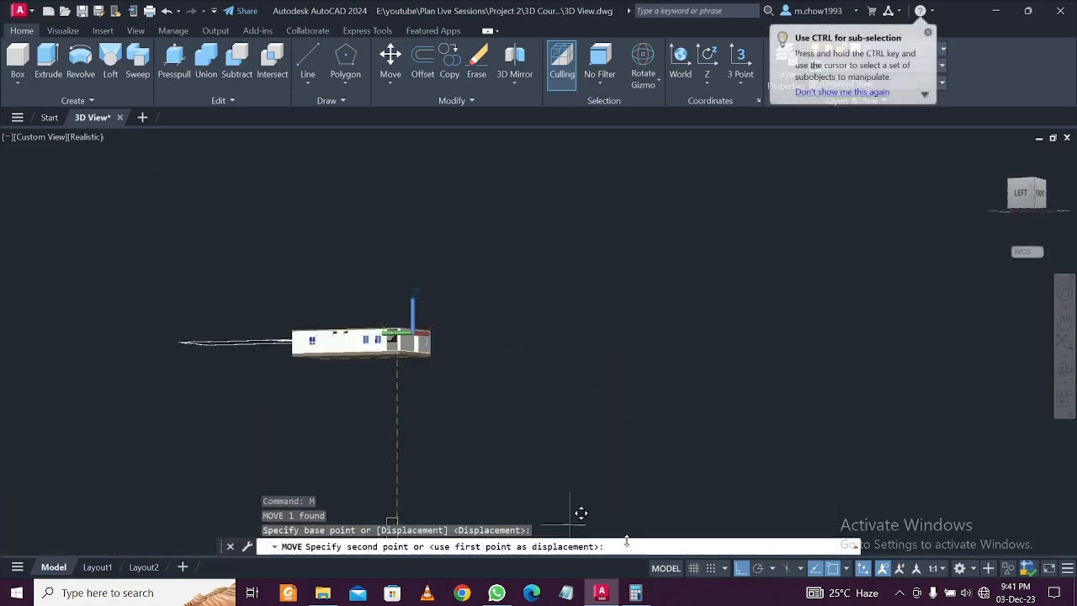
pyautogui.scroll(3, 538, 334)
pyautogui.click(505, 346)
pyautogui.keyDown('shift'); pyautogui.moveTo(476, 346); pyautogui.dragTo(428, 368, button='middle'); pyautogui.keyUp('shift')
pyautogui.scroll(-2, 421, 360)
pyautogui.scroll(3, 543, 466)
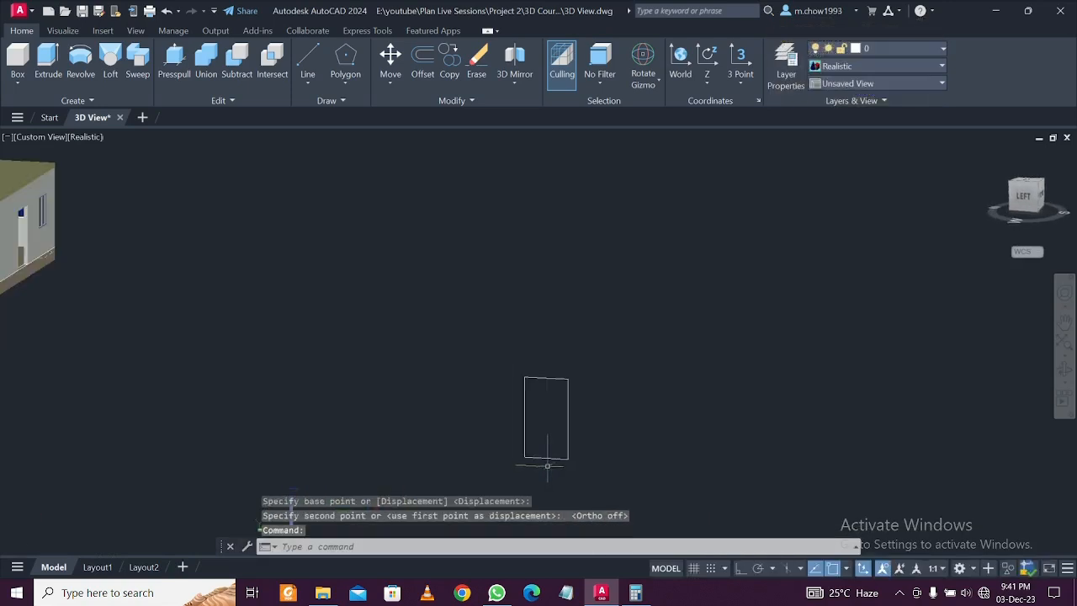
# Set a Z-axis UCS with its origin at the rectangle's lower corner so the XY plane lies in the rectangle
pyautogui.click(77, 31)
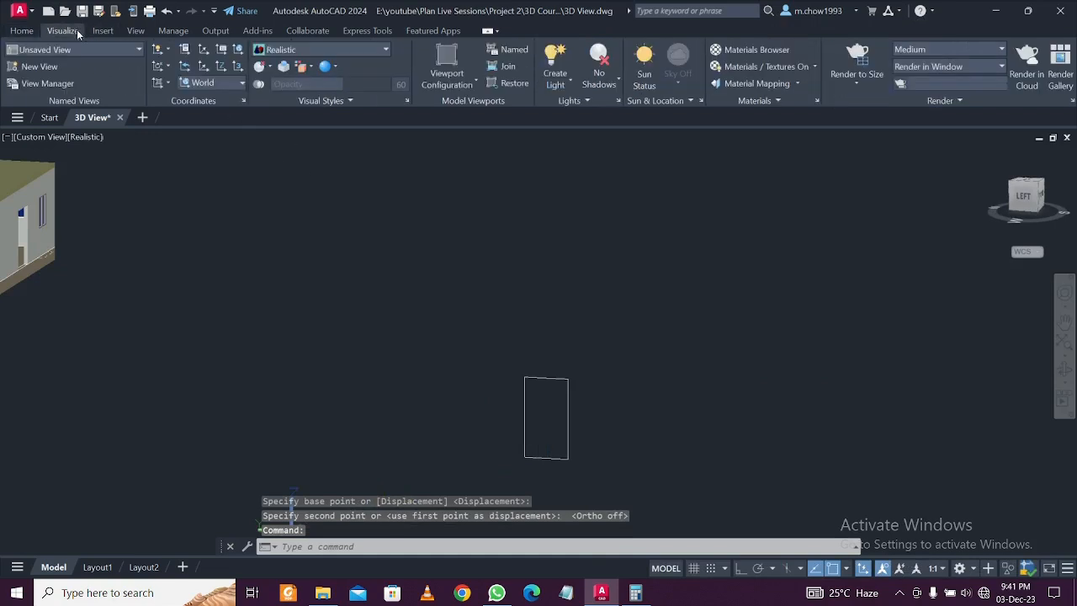
pyautogui.click(220, 67)
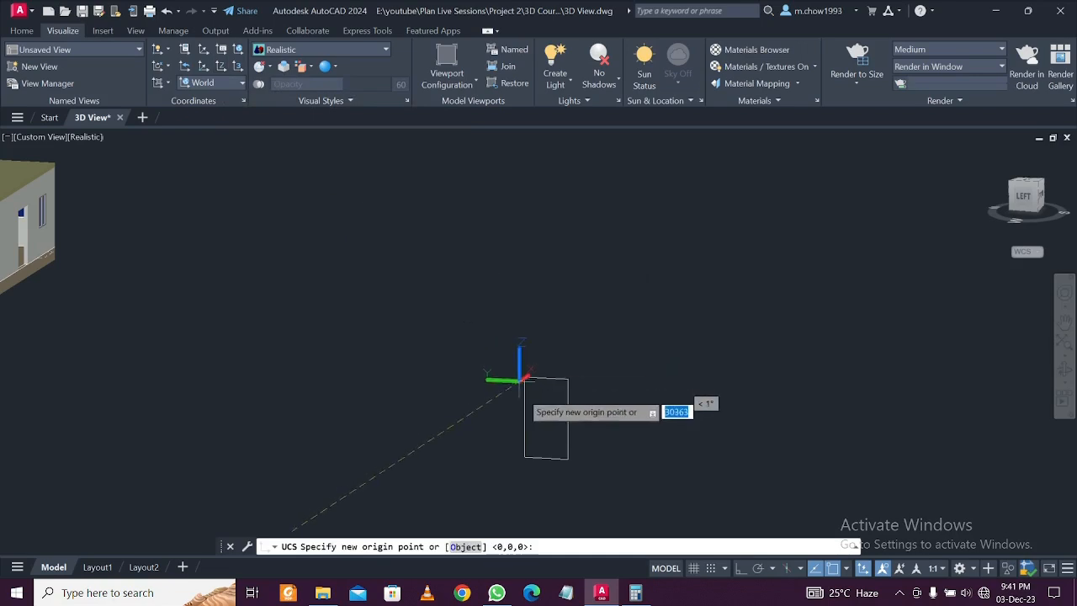
pyautogui.click(524, 458)
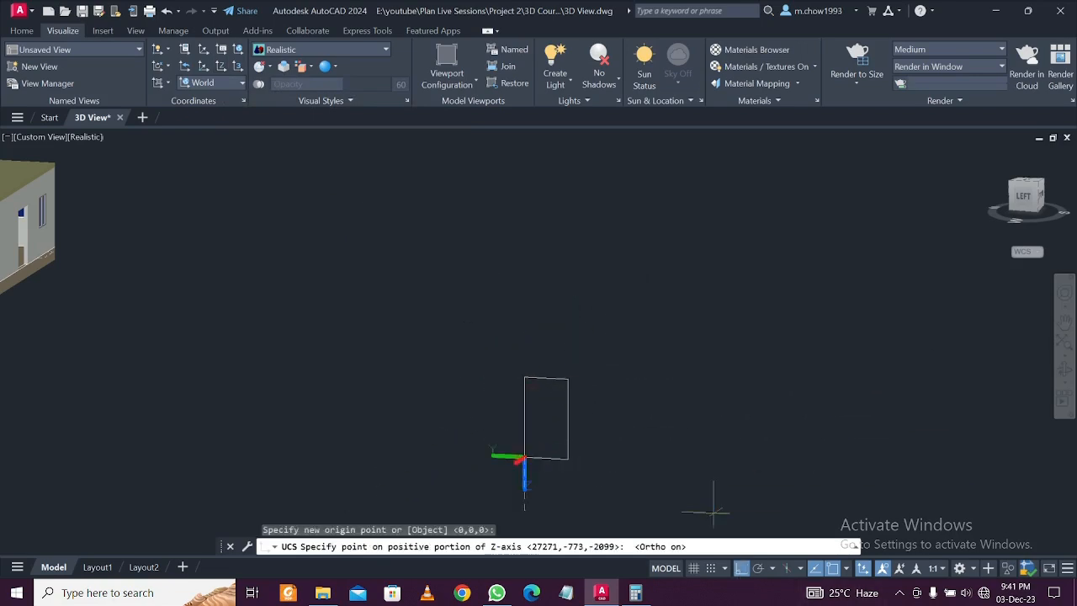
pyautogui.click(646, 302)
pyautogui.scroll(5, 572, 446)
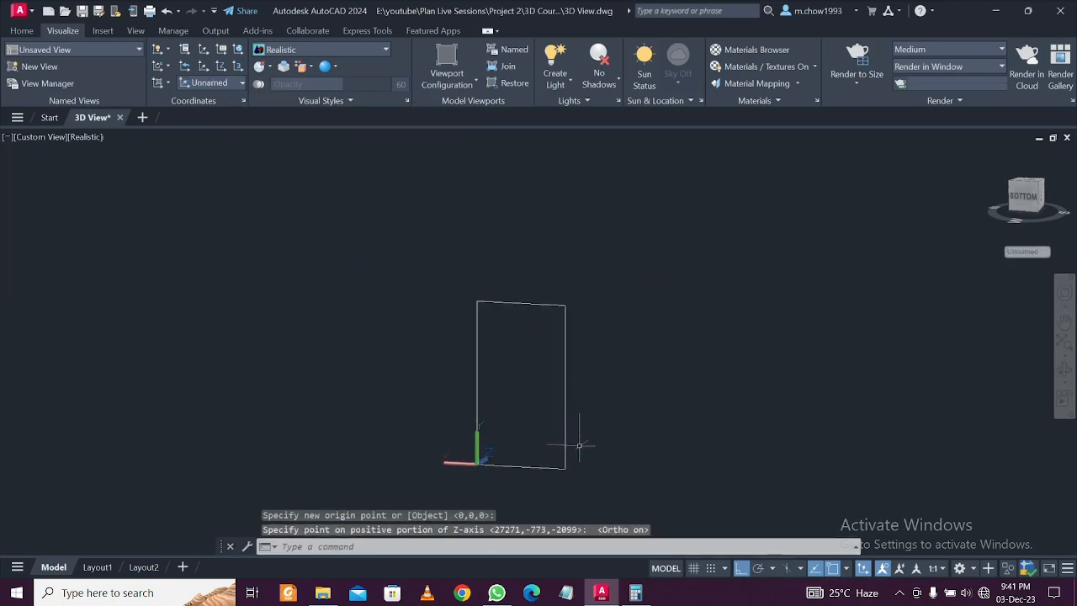
pyautogui.press('Return')
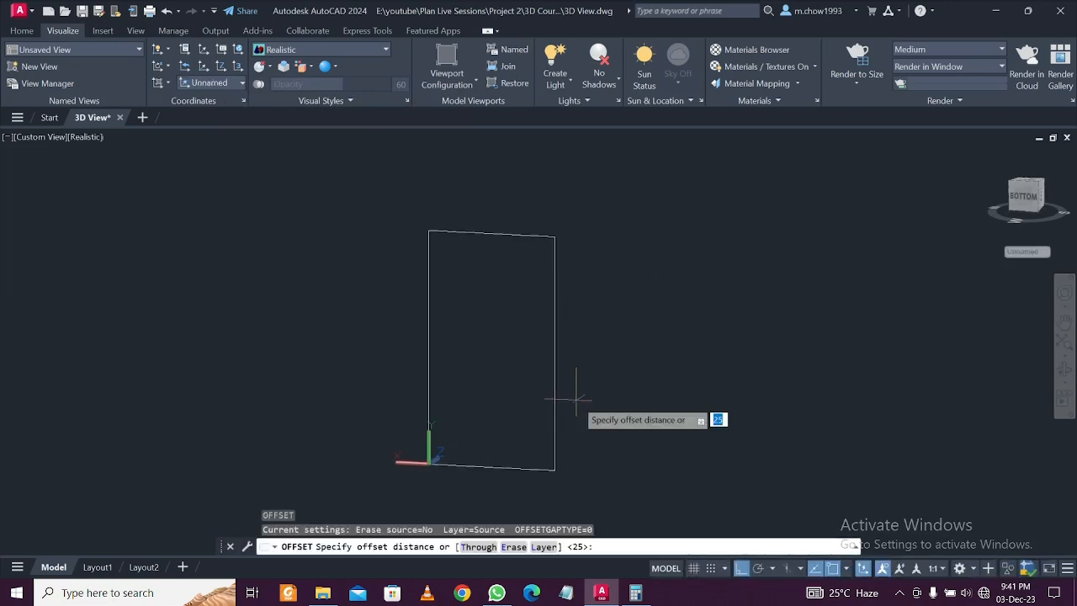
pyautogui.press('Return')
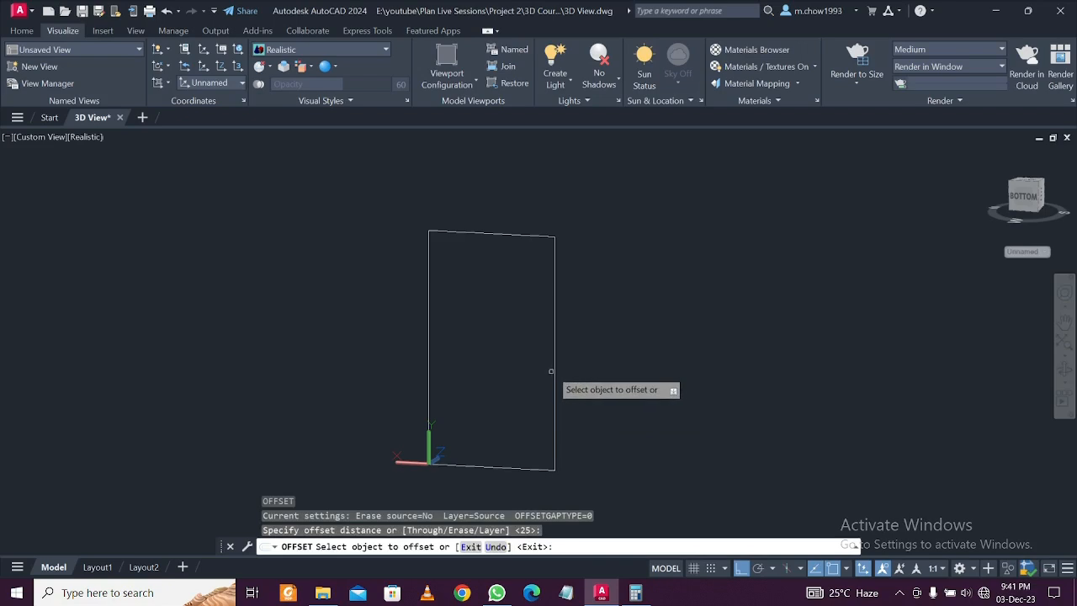
pyautogui.click(553, 370)
pyautogui.press('Escape')
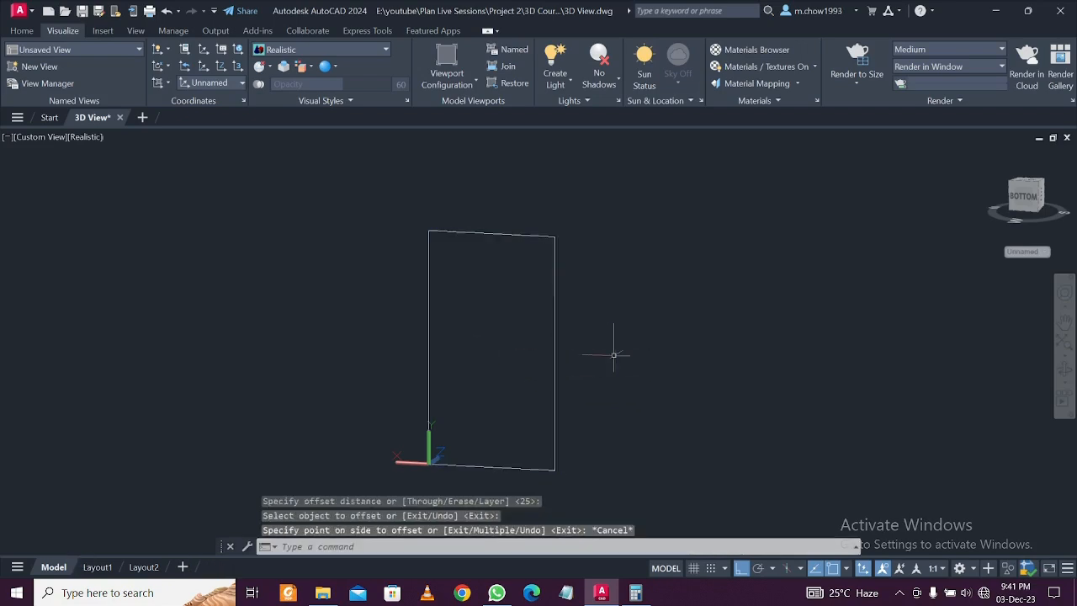
# Offset the rectangle 50 inward to form the frame outline
pyautogui.write('o')
pyautogui.press('Return')
pyautogui.press('Return')
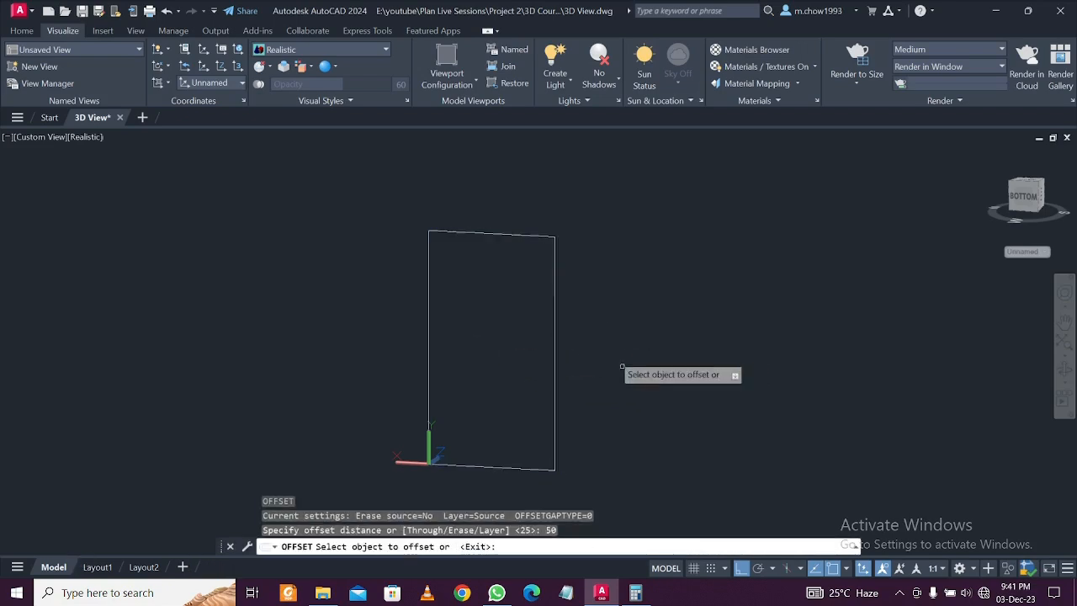
pyautogui.click(553, 366)
pyautogui.click(541, 357)
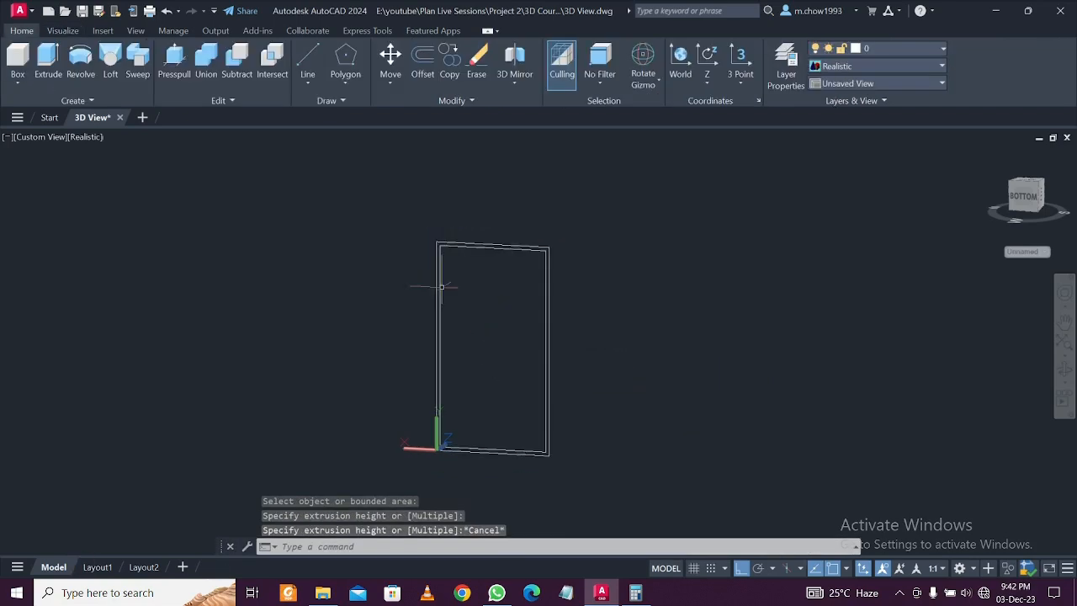
# Explode the inner rectangle into separate lines
pyautogui.click(440, 290)
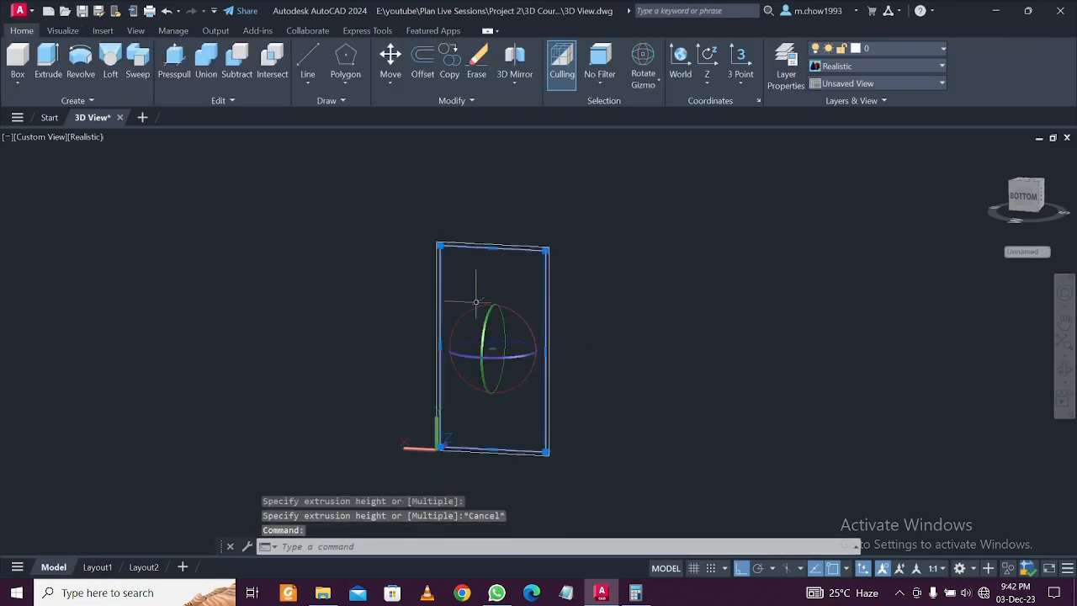
pyautogui.press('Down')
pyautogui.press('Return')
pyautogui.scroll(2, 496, 293)
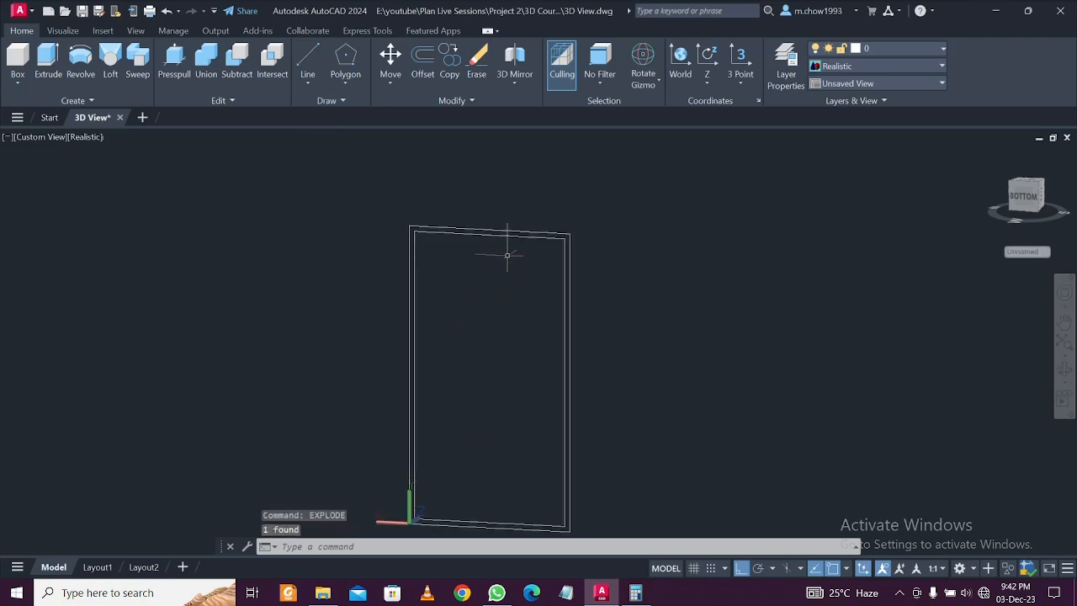
# Copy the inner rectangle's top line straight down into the upper part of the frame as a crossbar edge
pyautogui.click(510, 235)
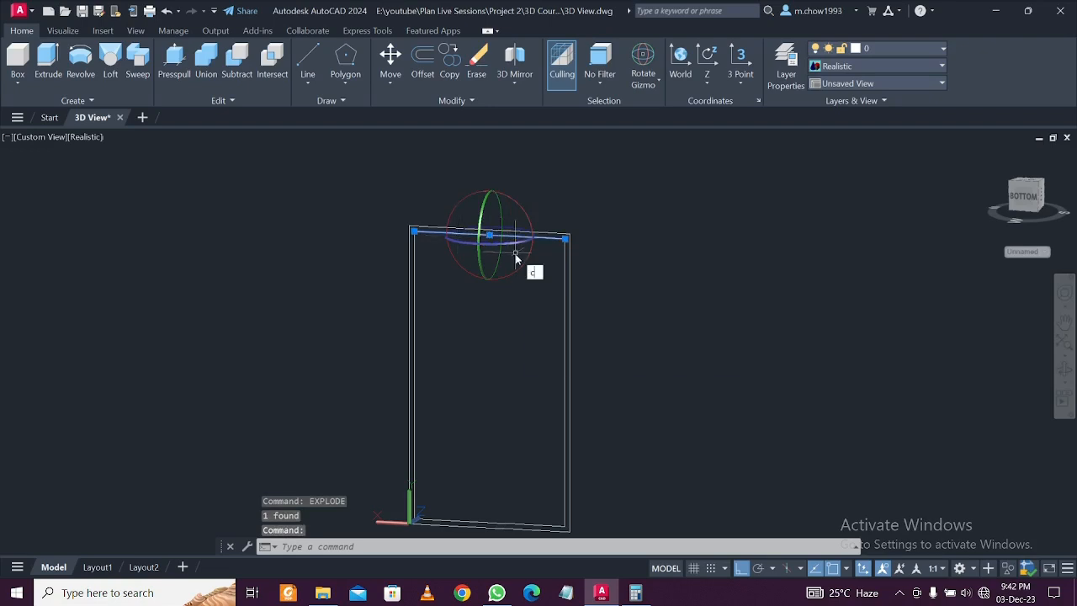
pyautogui.write('o')
pyautogui.press('Return')
pyautogui.click(623, 269)
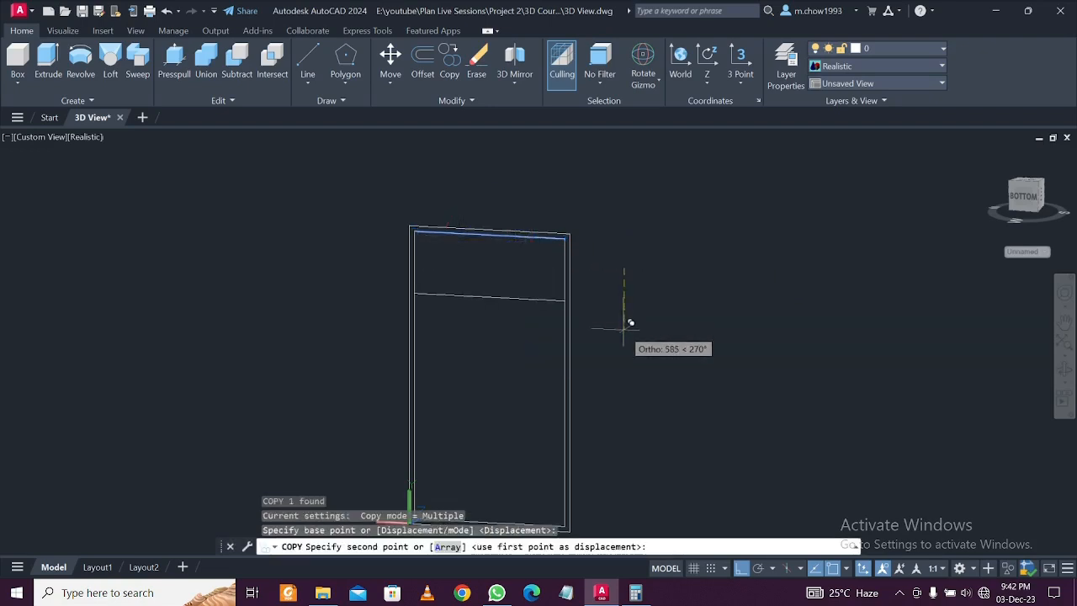
pyautogui.click(632, 318)
pyautogui.press('Escape')
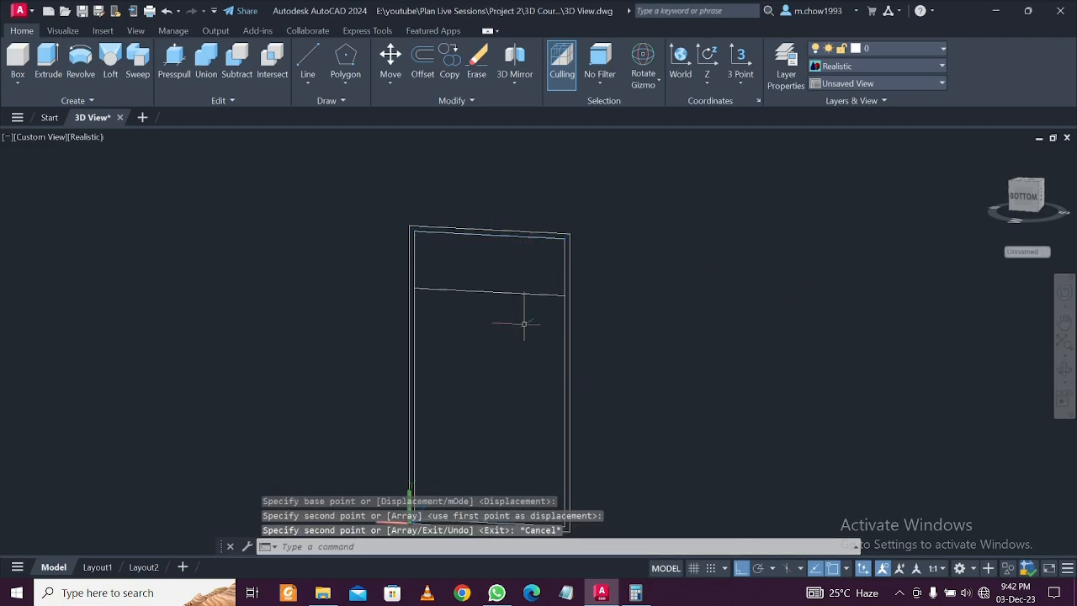
# Offset the copied crossbar line 50 downward to give the crossbar its thickness
pyautogui.write('o')
pyautogui.press('Return')
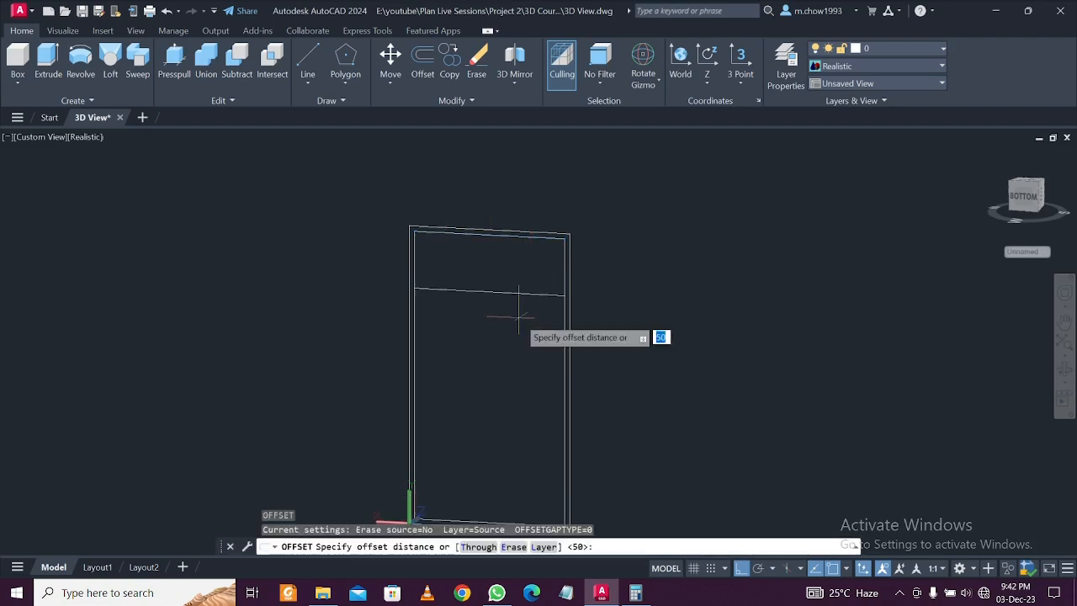
pyautogui.press('Return')
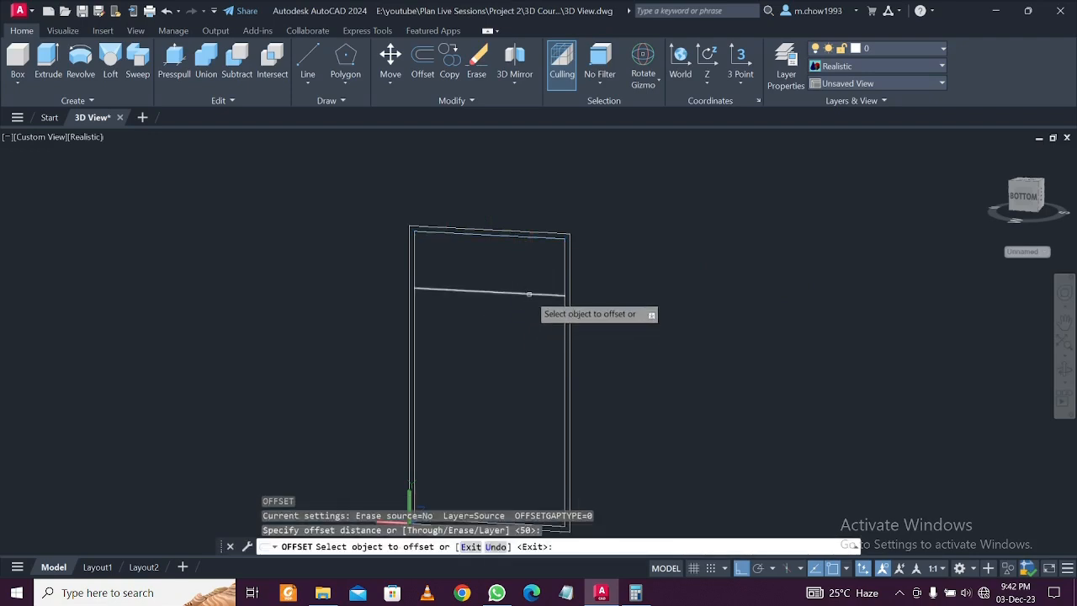
pyautogui.click(523, 294)
pyautogui.click(529, 328)
pyautogui.press('Escape')
pyautogui.click(530, 322)
pyautogui.click(505, 252)
pyautogui.press('Escape')
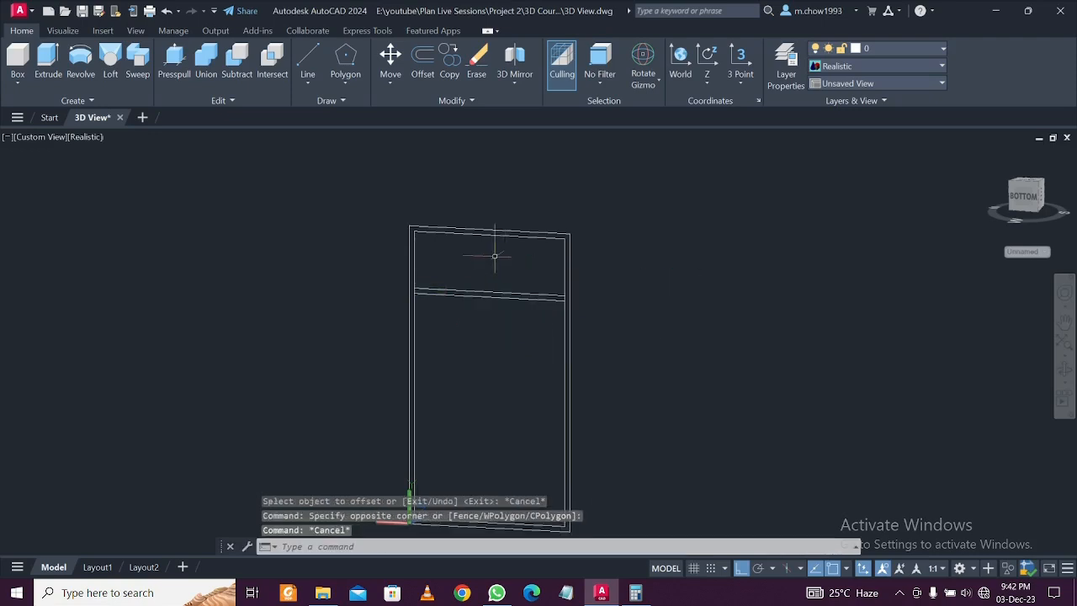
# Copy the crossbar's two lines down one bay, using the frame's inner top corner as base point and the crossbar's lower line end as second point
pyautogui.click(543, 327)
pyautogui.click(505, 263)
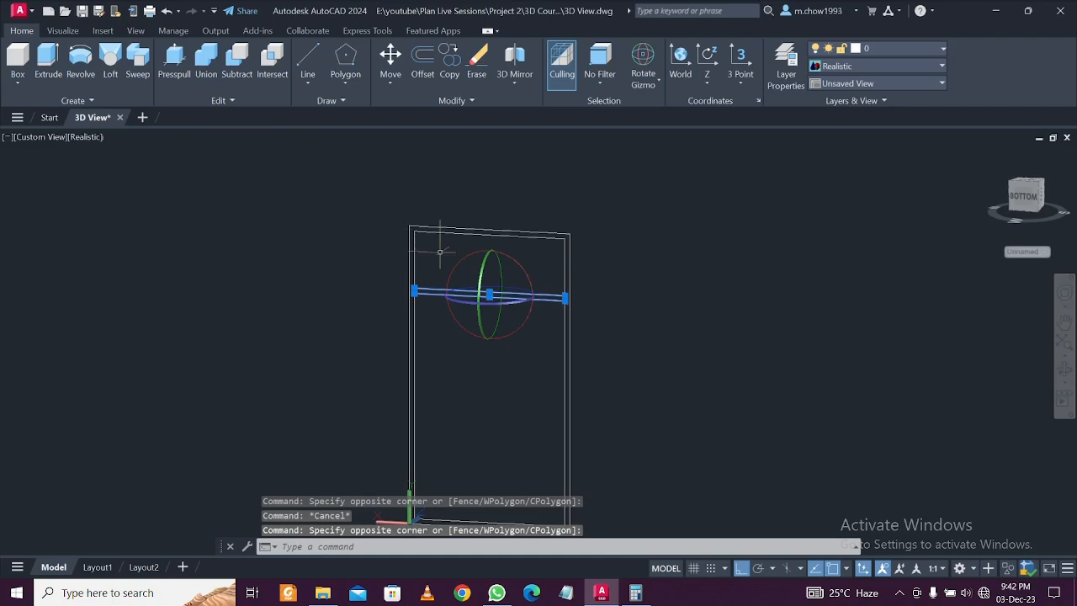
pyautogui.write('o')
pyautogui.press('Return')
pyautogui.scroll(5, 556, 294)
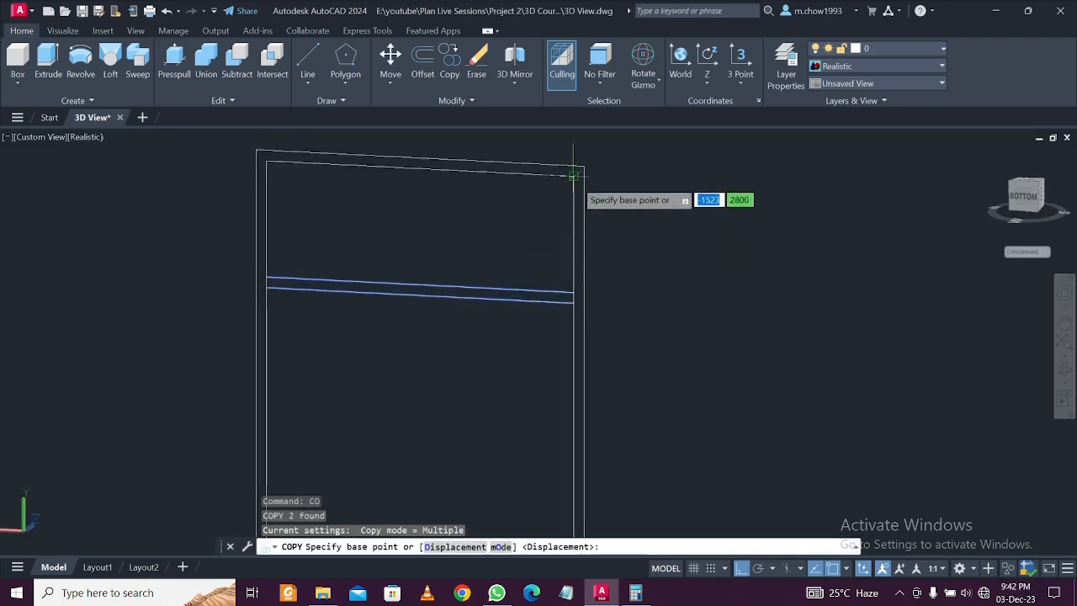
pyautogui.click(574, 177)
pyautogui.click(580, 297)
# Place two more copies of the crossbar below at the same spacing, snapping each to the previous crossbar's end, and finish copying
pyautogui.scroll(-4, 572, 345)
pyautogui.scroll(5, 581, 370)
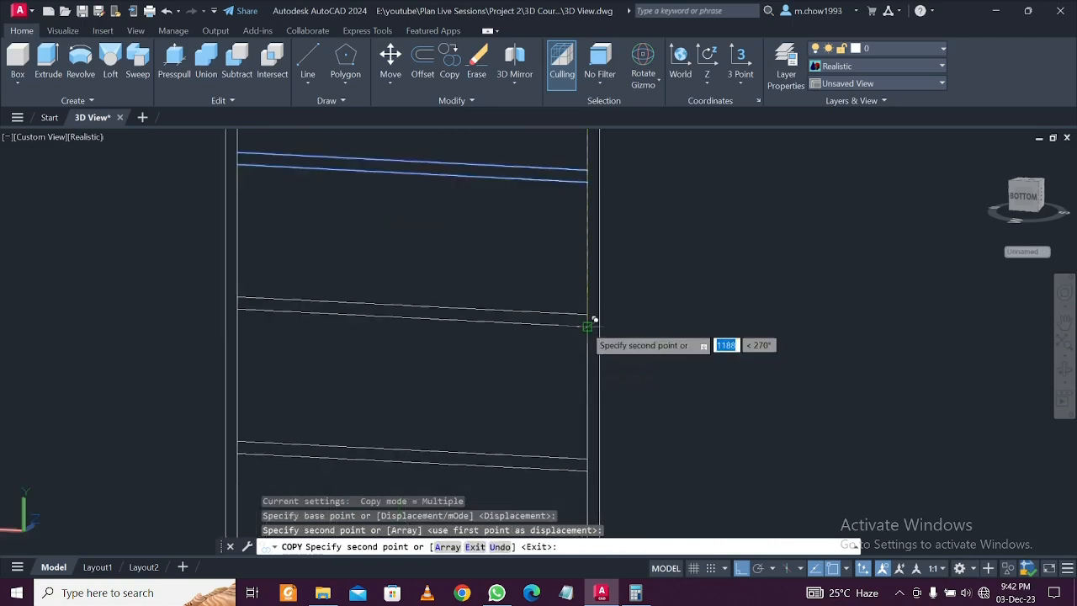
pyautogui.click(589, 325)
pyautogui.scroll(-4, 576, 312)
pyautogui.scroll(4, 567, 390)
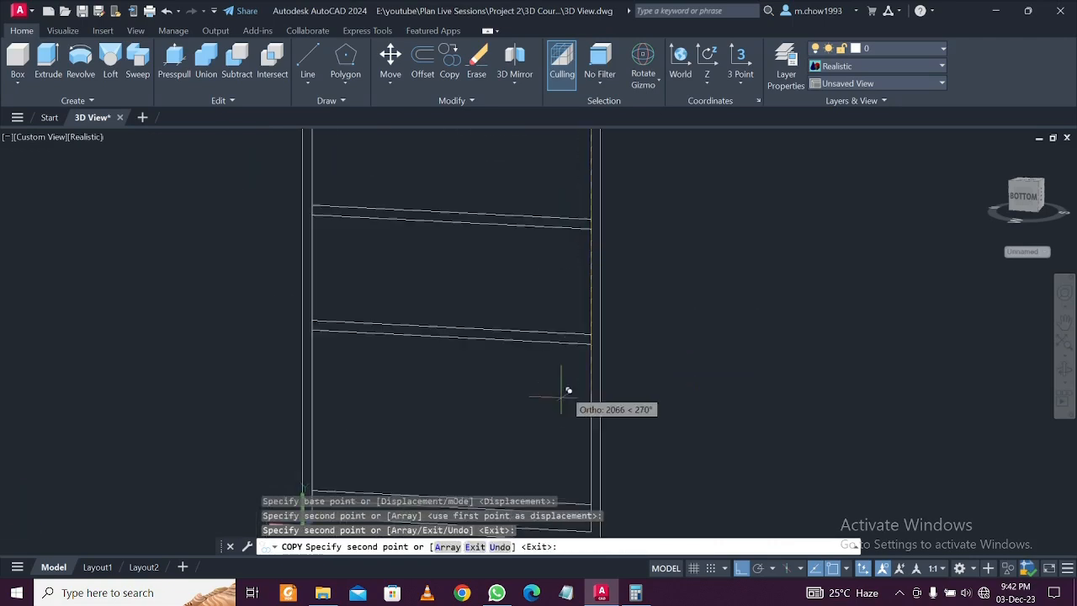
pyautogui.click(593, 336)
pyautogui.press('Escape')
pyautogui.scroll(-5, 503, 344)
pyautogui.moveTo(502, 349); pyautogui.dragTo(485, 350, button='middle')
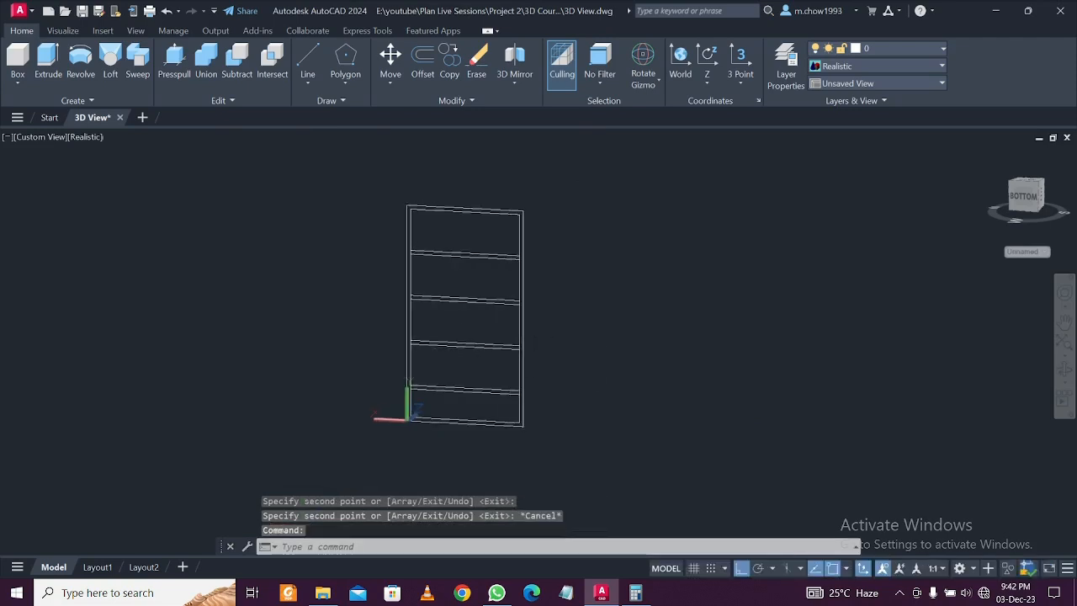
# Draw a short vertical line 50 long across the frame's top rail at mid-width, joining its outer and inner edges
pyautogui.scroll(2, 504, 397)
pyautogui.moveTo(503, 411)
pyautogui.mouseDown(button='middle')
pyautogui.moveTo(507, 397)
pyautogui.moveTo(505, 509)
pyautogui.mouseUp(button='middle')
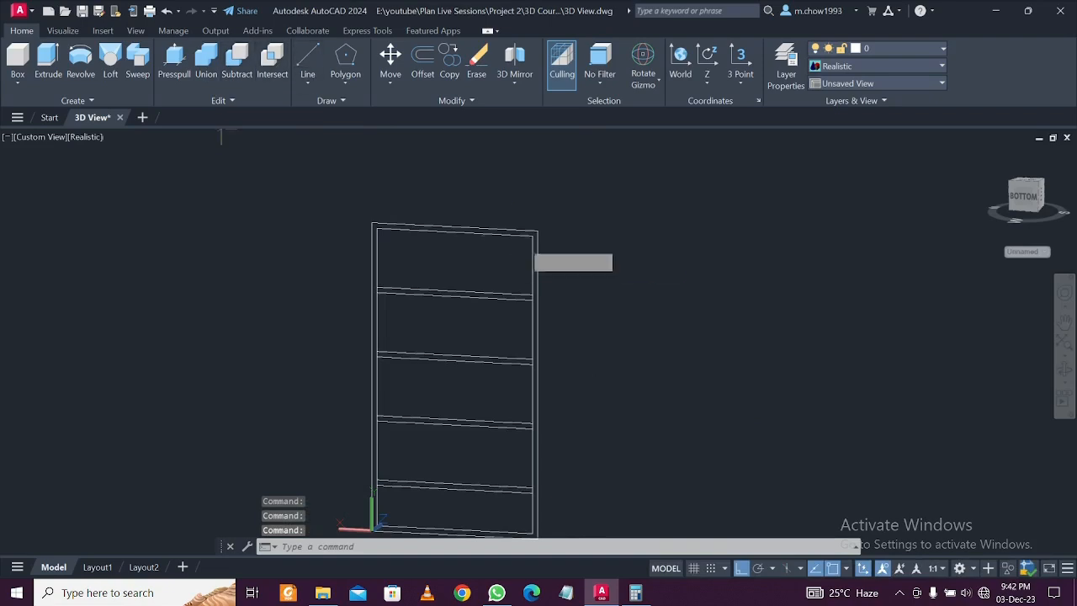
pyautogui.write('l')
pyautogui.press('Return')
pyautogui.scroll(3, 476, 244)
pyautogui.click(435, 207)
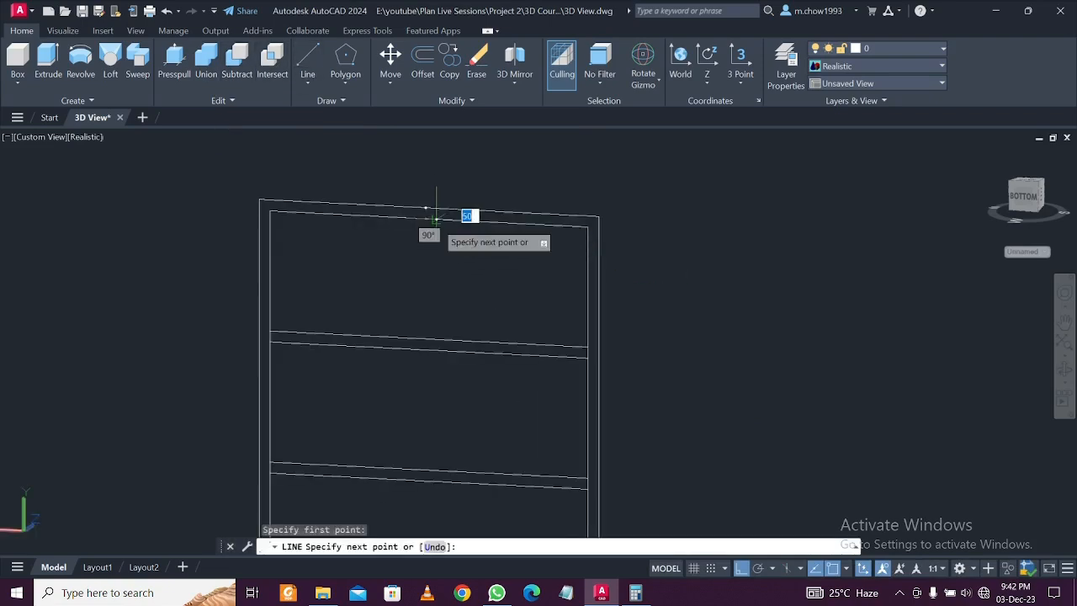
pyautogui.press('Escape')
pyautogui.scroll(-5, 431, 225)
# Copy the short dividing line from the top rail straight down 2800 onto the frame's bottom rail
pyautogui.scroll(4, 416, 193)
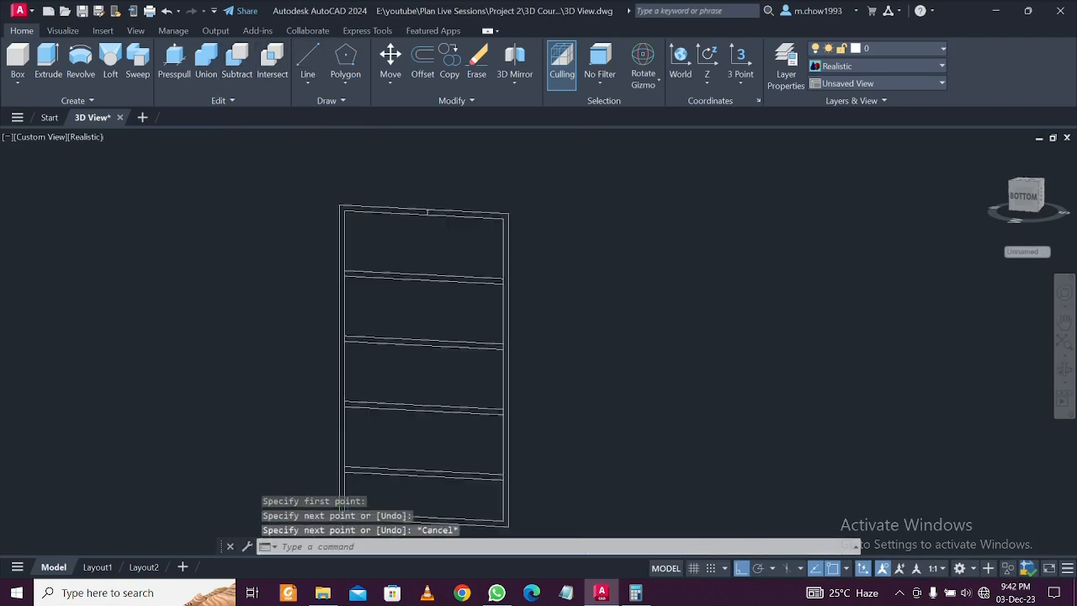
pyautogui.click(415, 188)
pyautogui.click(424, 235)
pyautogui.write('co')
pyautogui.press('Return')
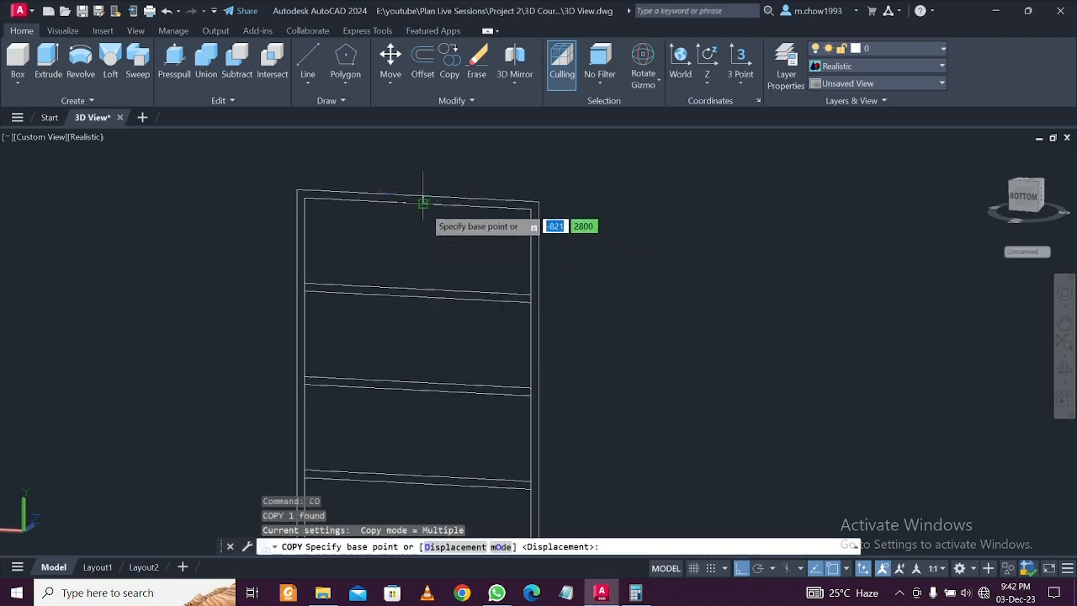
pyautogui.click(422, 202)
pyautogui.scroll(3, 426, 469)
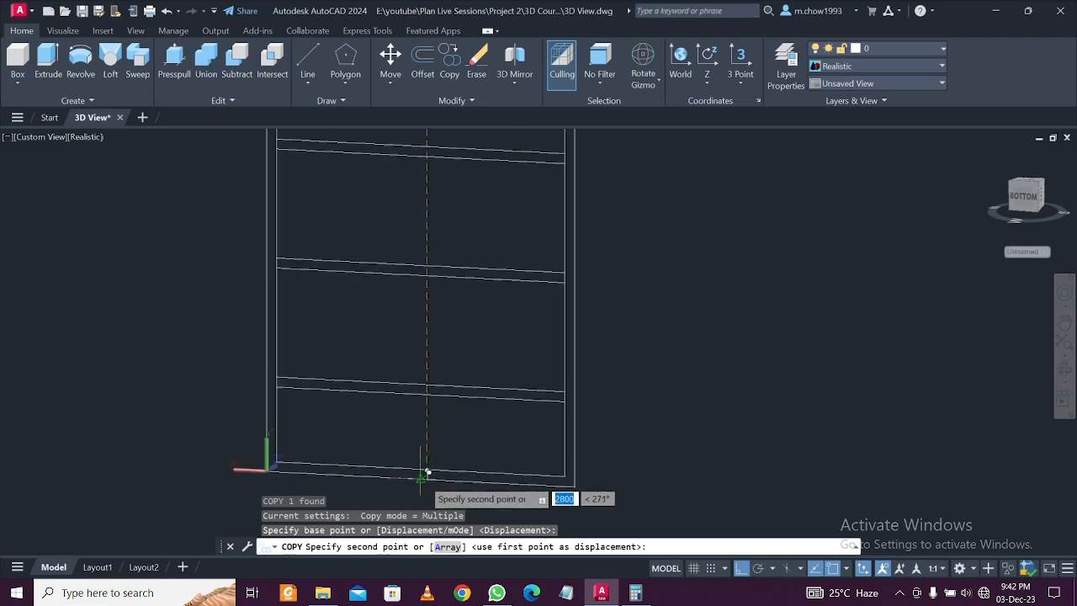
pyautogui.press('Escape')
pyautogui.scroll(-4, 420, 435)
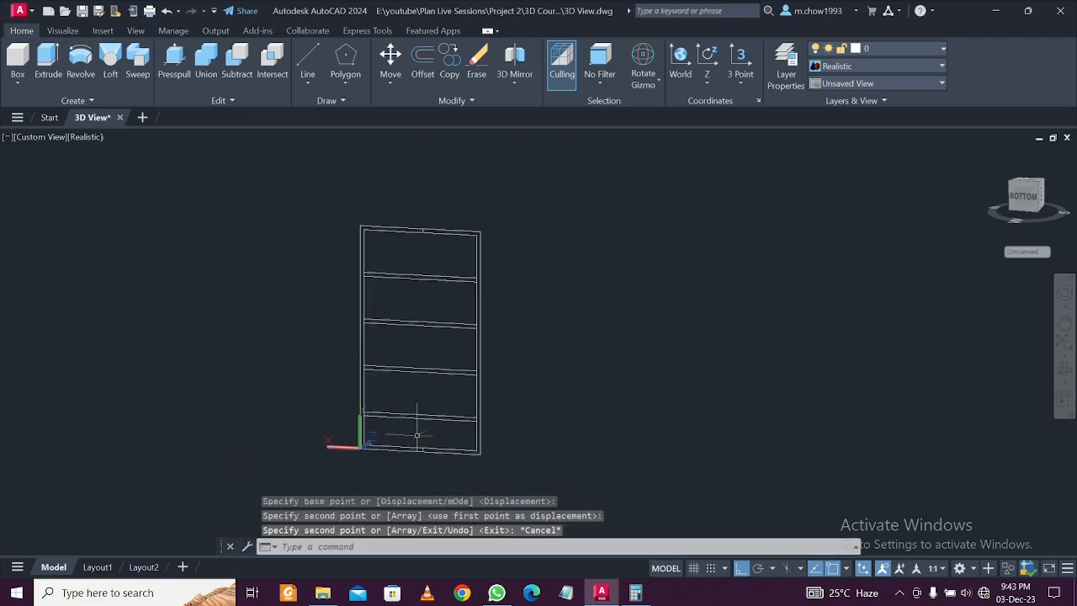
pyautogui.moveTo(533, 413); pyautogui.dragTo(572, 407, button='middle')
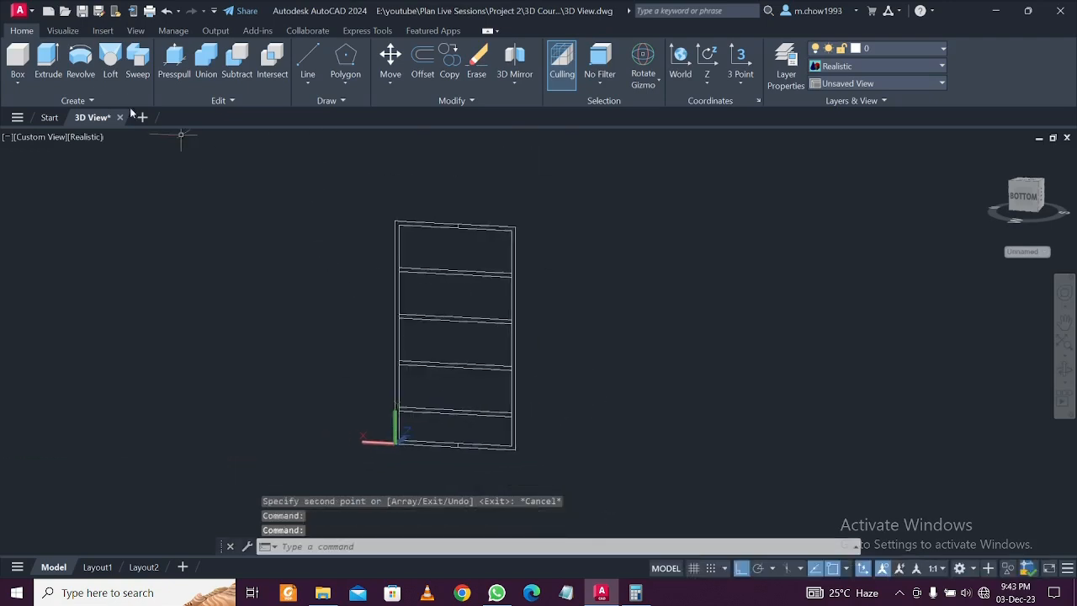
# Presspull the right half of the frame outline to a height of 50
pyautogui.click(174, 60)
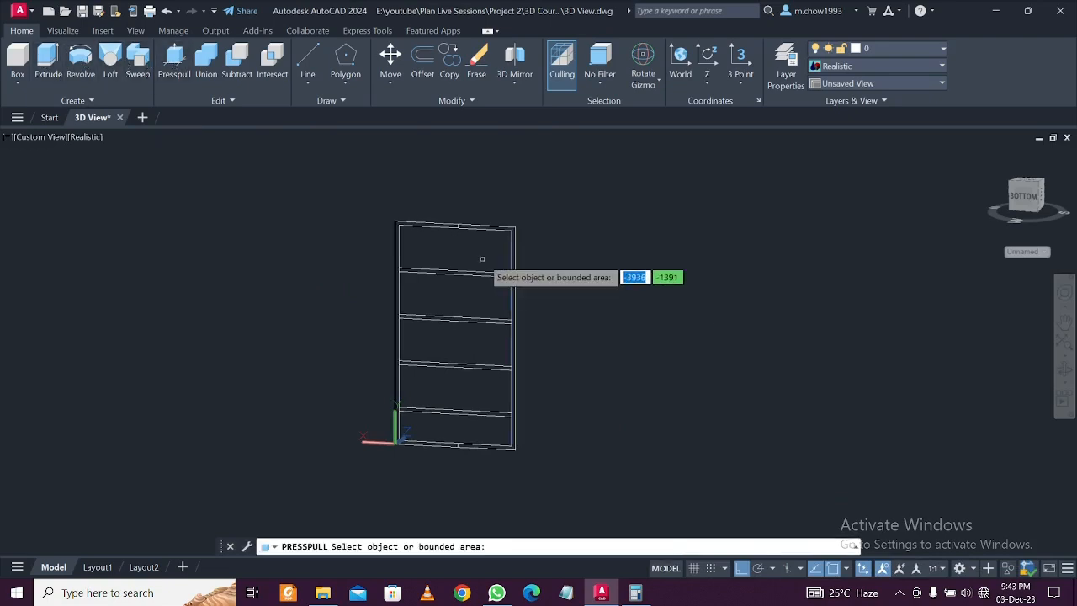
pyautogui.scroll(2, 506, 228)
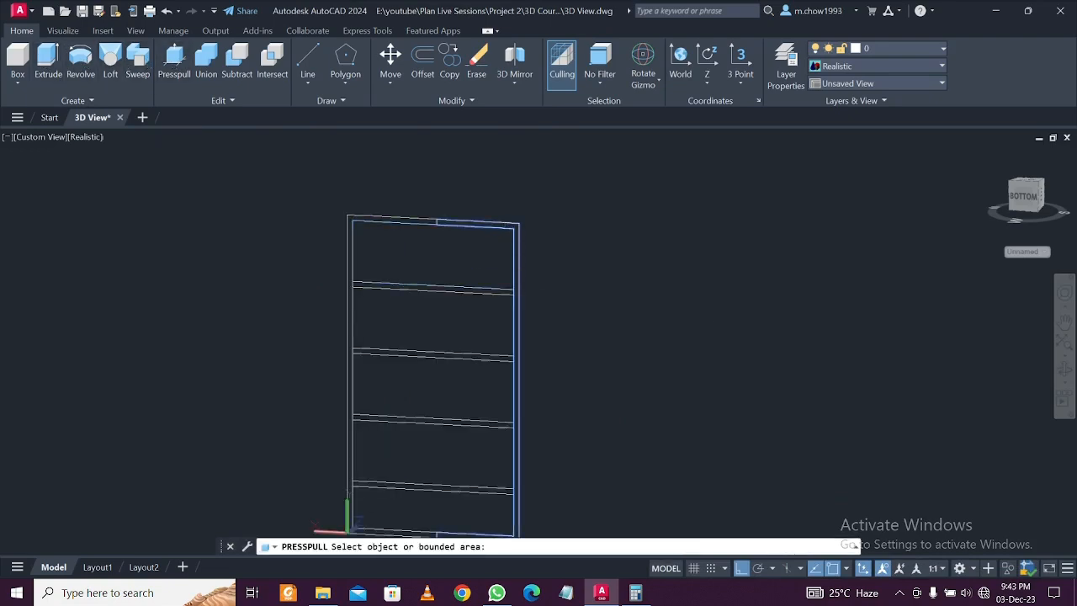
pyautogui.click(516, 229)
pyautogui.write('50')
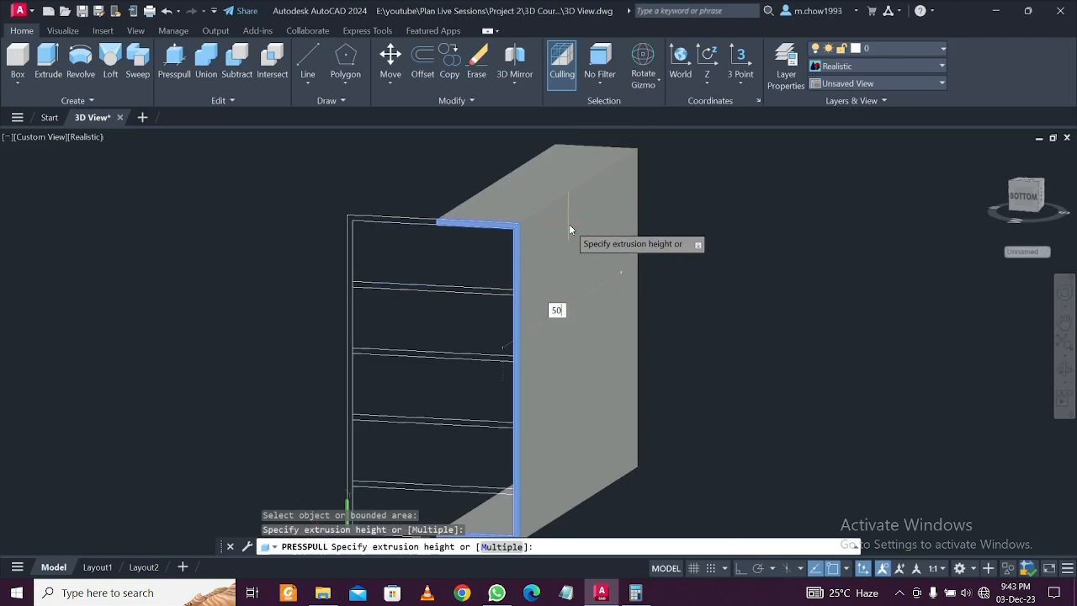
pyautogui.press('Return')
pyautogui.scroll(3, 442, 199)
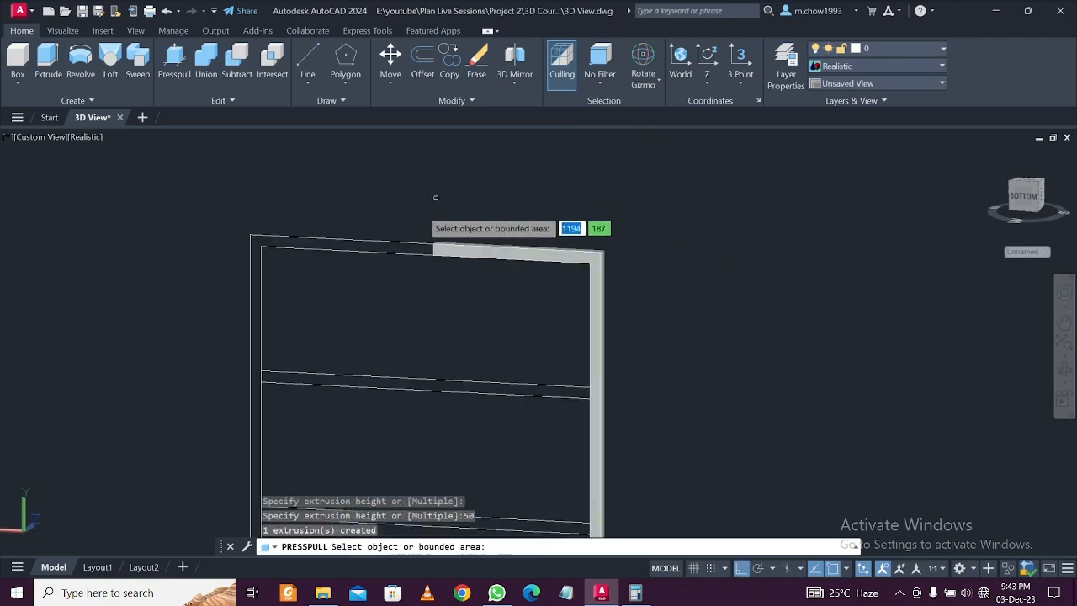
pyautogui.click(394, 245)
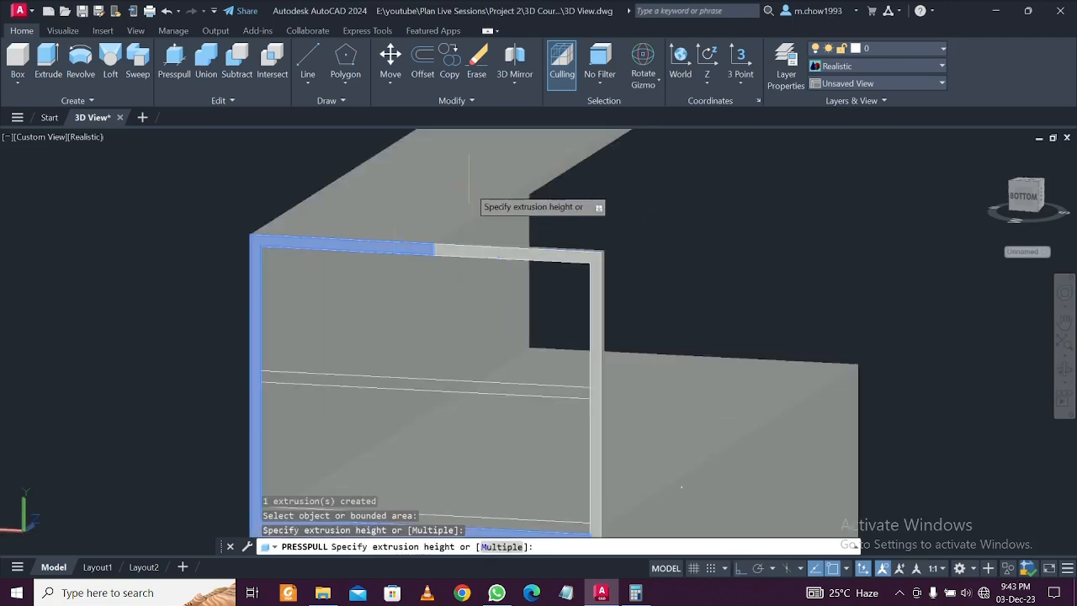
pyautogui.scroll(-5, 469, 193)
pyautogui.press('Escape')
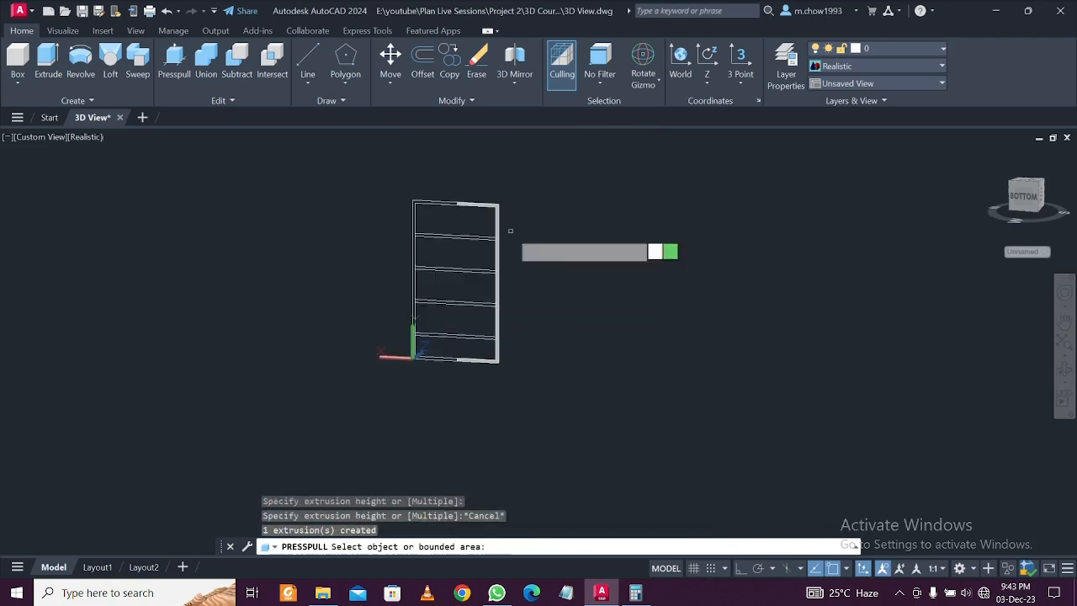
pyautogui.moveTo(427, 360); pyautogui.dragTo(486, 337, button='middle')
pyautogui.press('Return')
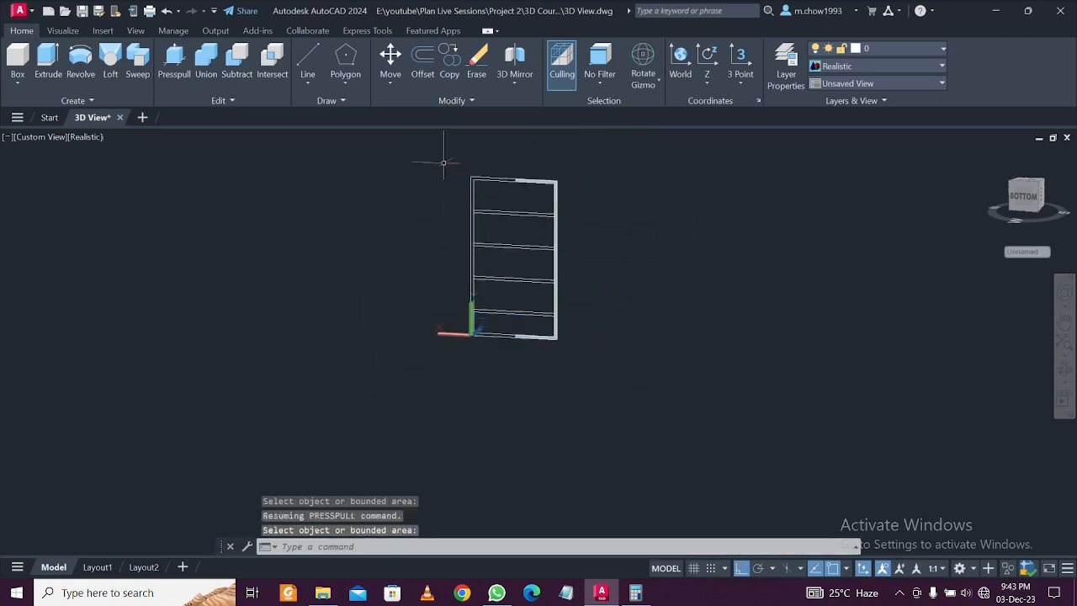
pyautogui.click(444, 162)
pyautogui.click(635, 378)
pyautogui.write('M')
pyautogui.press('Return')
pyautogui.click(635, 360)
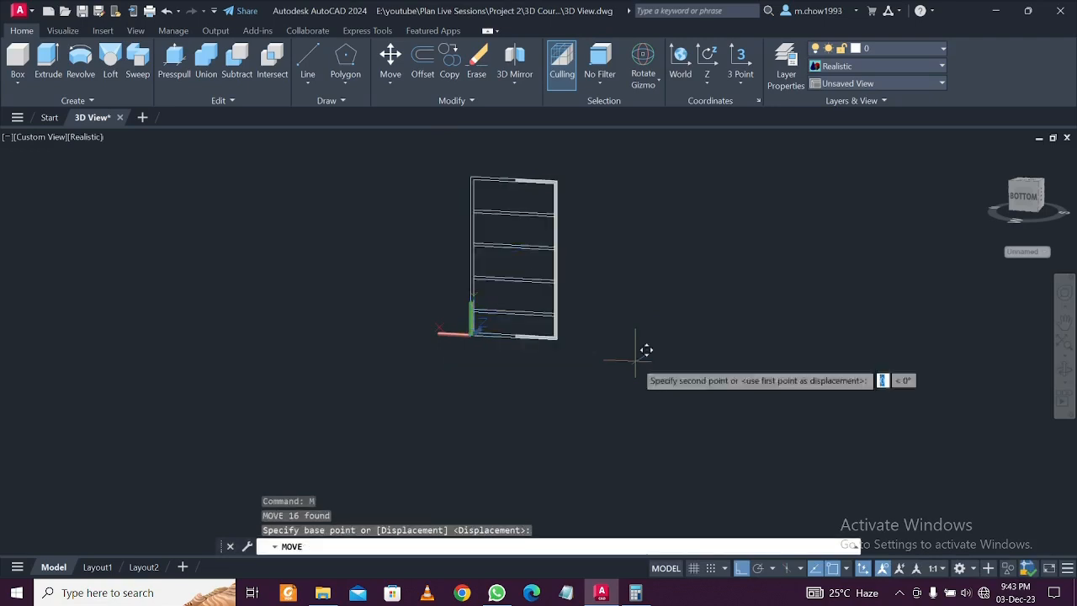
pyautogui.press('Escape')
pyautogui.click(745, 378)
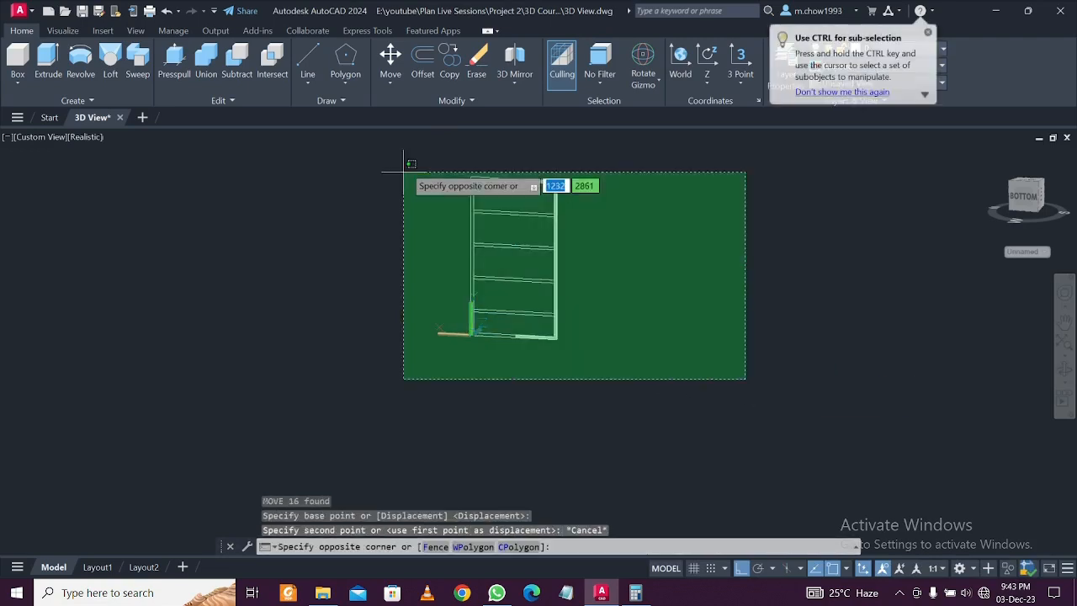
pyautogui.press('Escape')
# Move the whole frame with its crossbars sideways, clear of the UCS origin
pyautogui.click(407, 163)
pyautogui.click(623, 380)
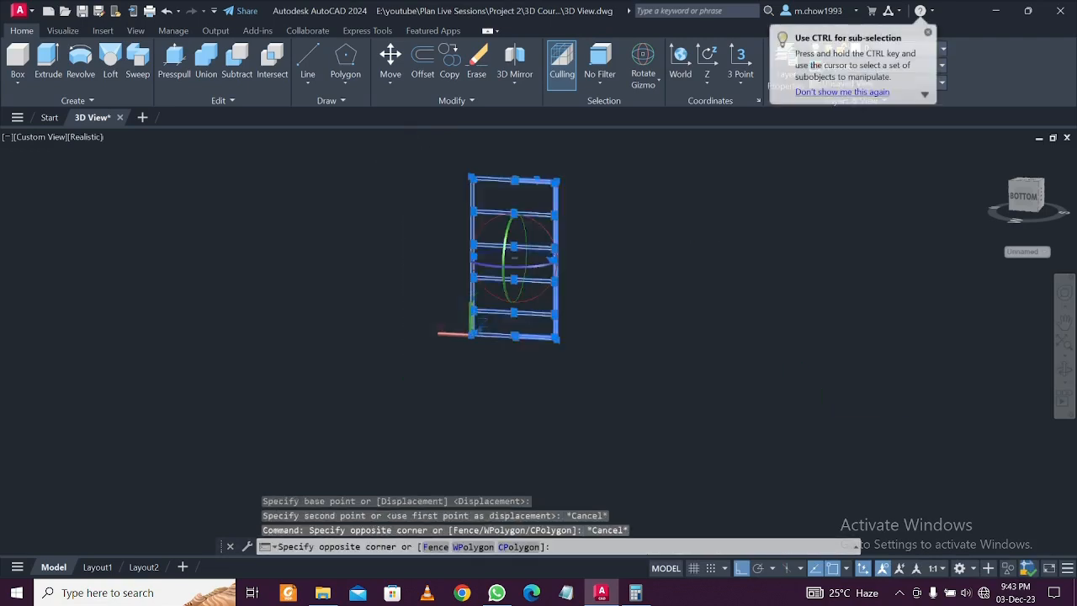
pyautogui.write('M')
pyautogui.press('Return')
pyautogui.click(600, 374)
pyautogui.scroll(2, 585, 141)
pyautogui.scroll(2, 585, 143)
pyautogui.scroll(-3, 582, 189)
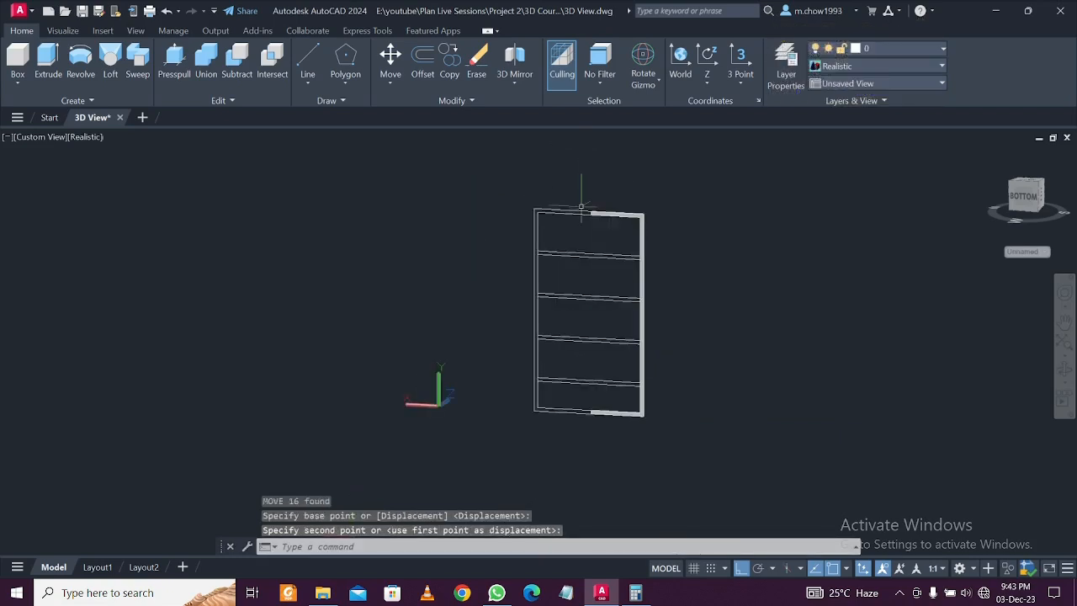
# Presspull the uppermost crossbar between the frame's sides to a height of 50
pyautogui.click(174, 63)
pyautogui.scroll(2, 566, 251)
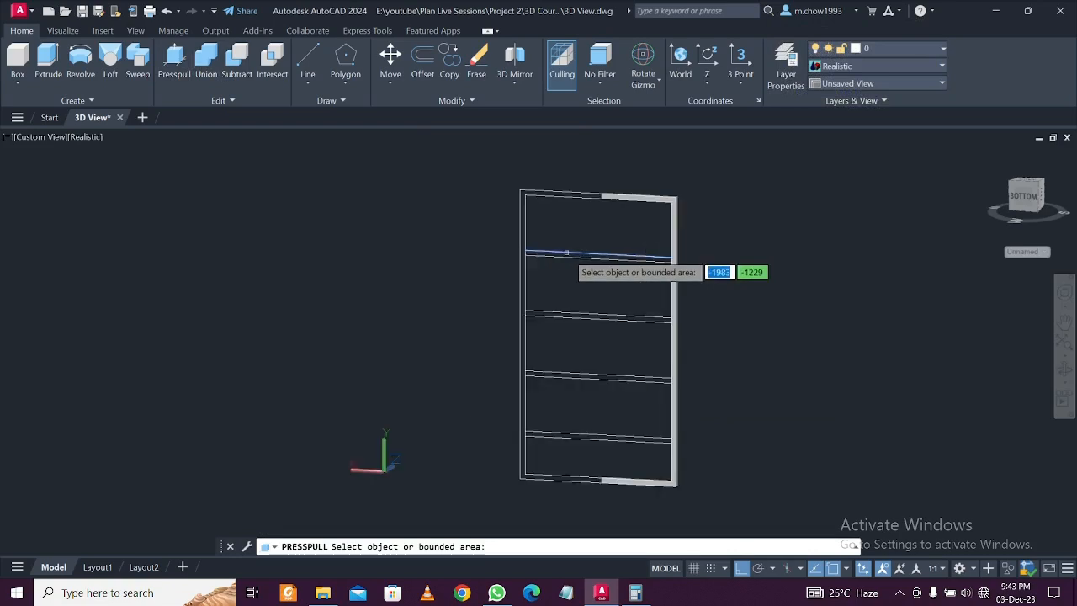
pyautogui.scroll(2, 566, 254)
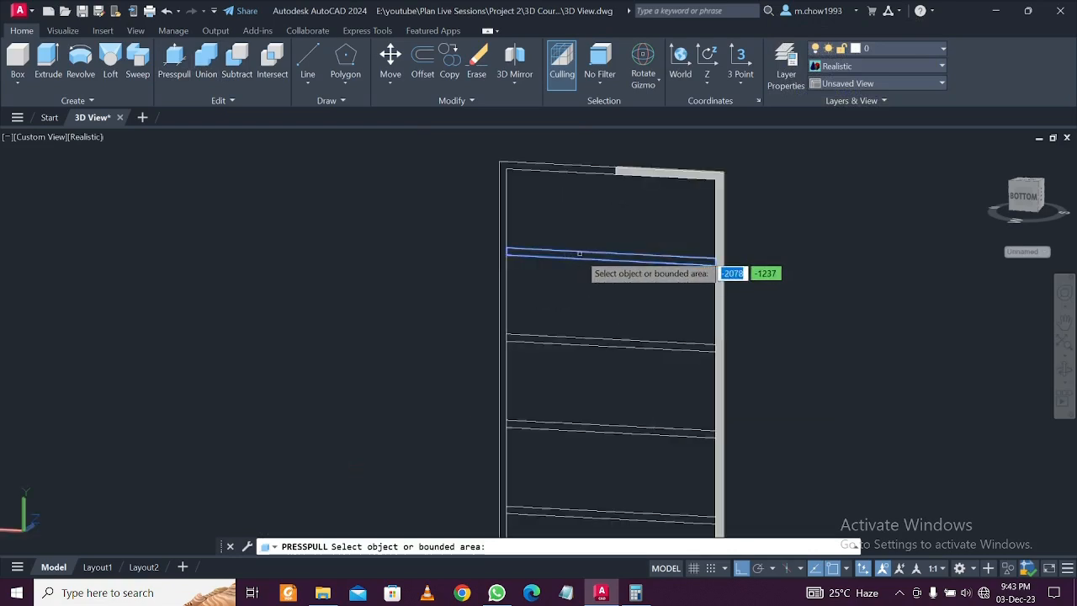
pyautogui.click(579, 254)
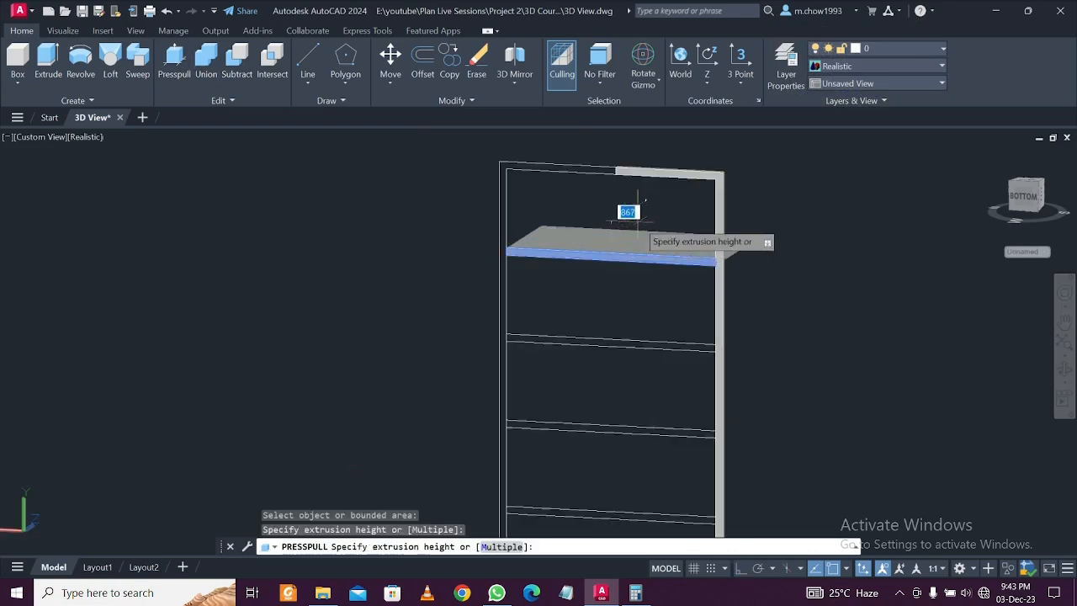
pyautogui.write('50')
pyautogui.press('Return')
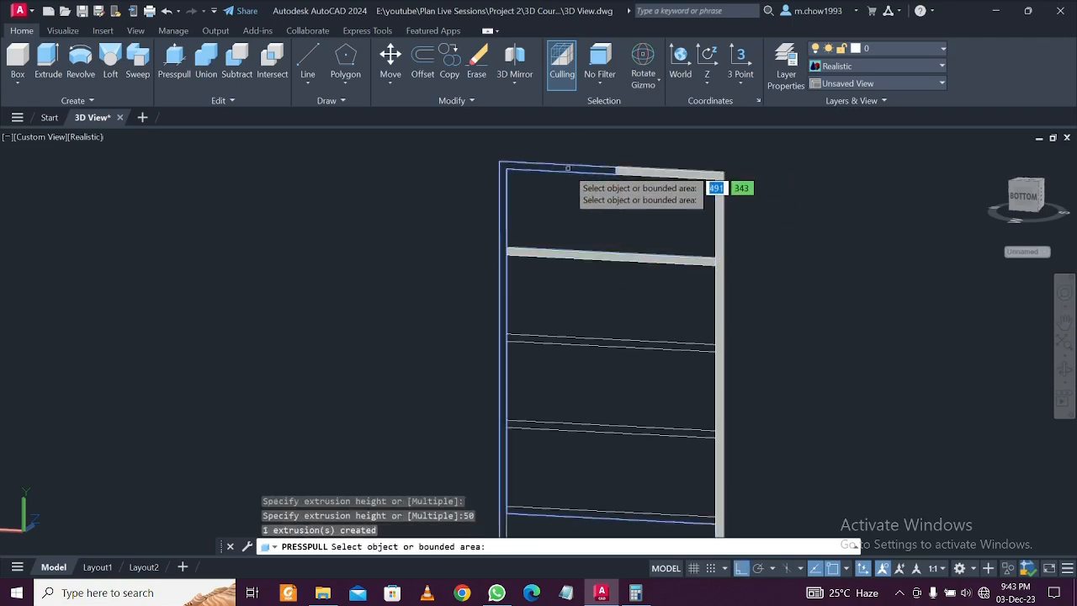
pyautogui.scroll(-2, 567, 168)
pyautogui.click(594, 169)
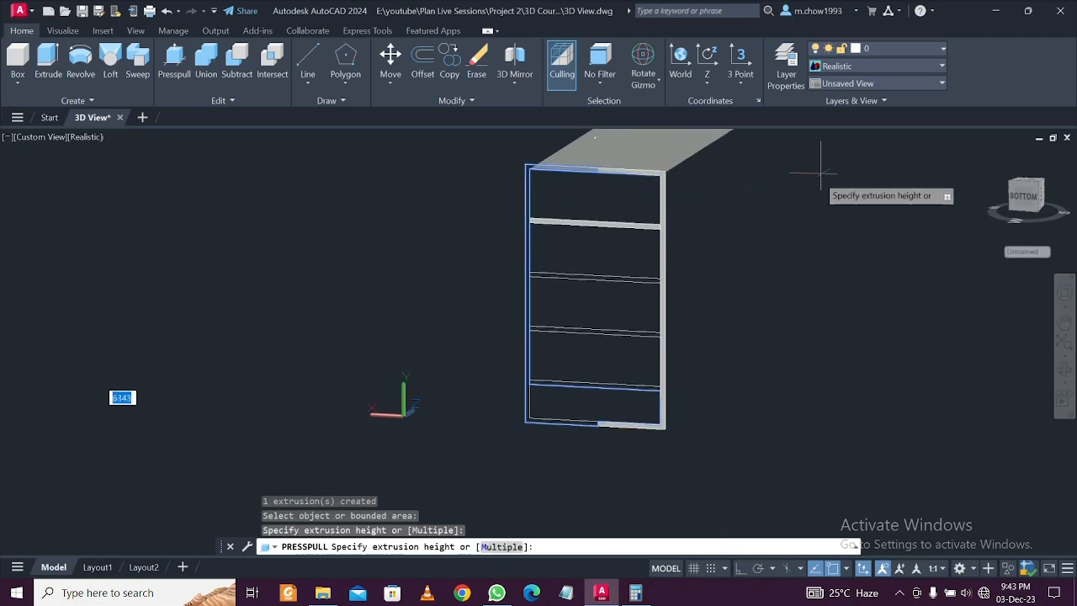
pyautogui.press('Escape')
pyautogui.scroll(2, 568, 152)
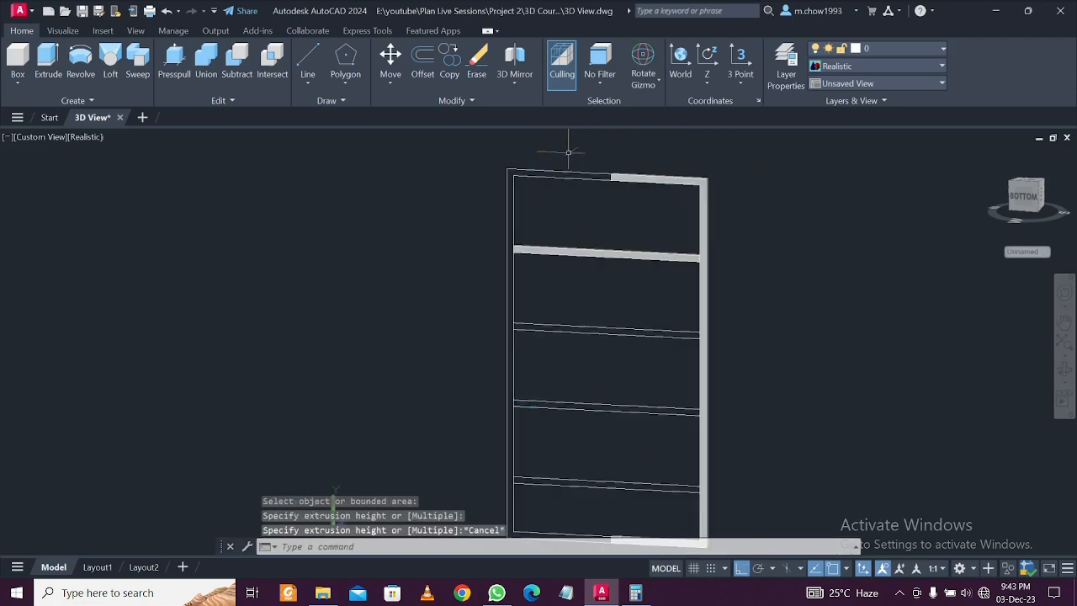
pyautogui.click(175, 60)
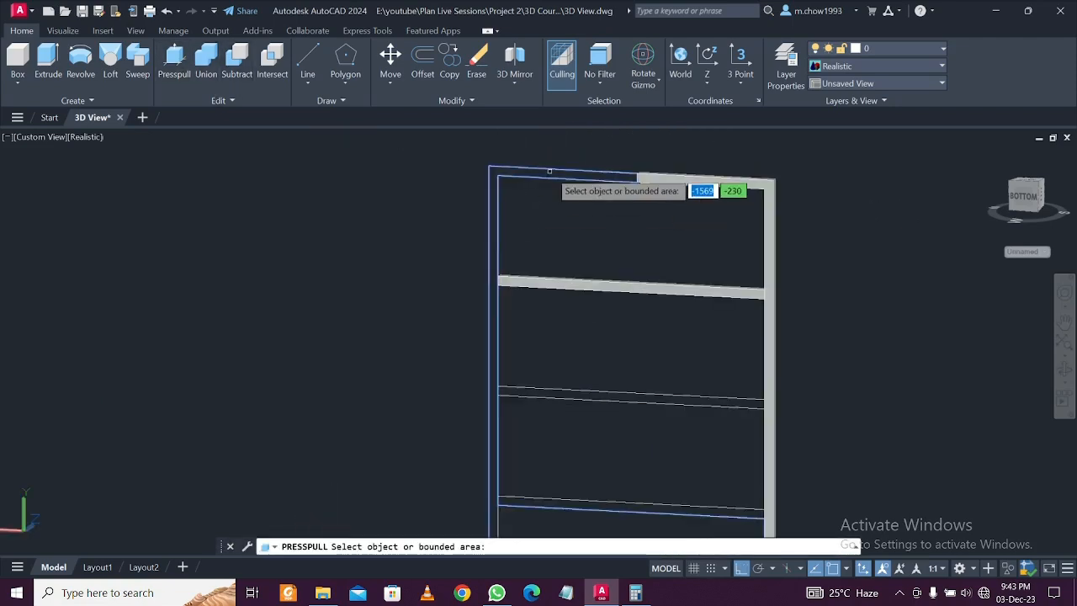
pyautogui.click(549, 169)
pyautogui.scroll(-2, 549, 169)
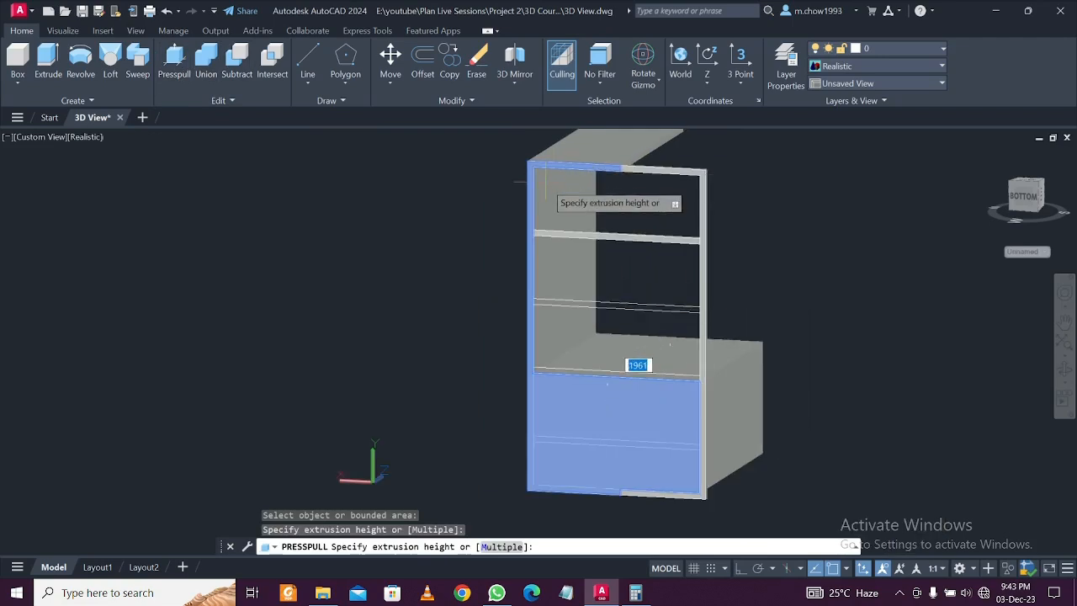
pyautogui.press('Escape')
pyautogui.press('Return')
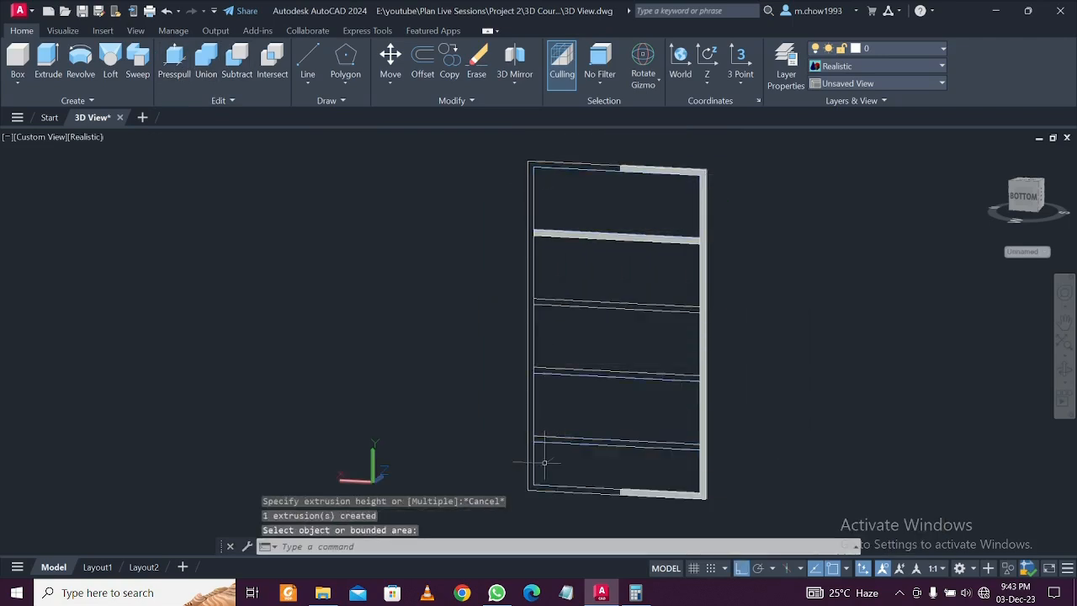
# Presspull the second crossbar from the top to a height of 50
pyautogui.moveTo(544, 466); pyautogui.dragTo(512, 432, button='middle')
pyautogui.click(176, 57)
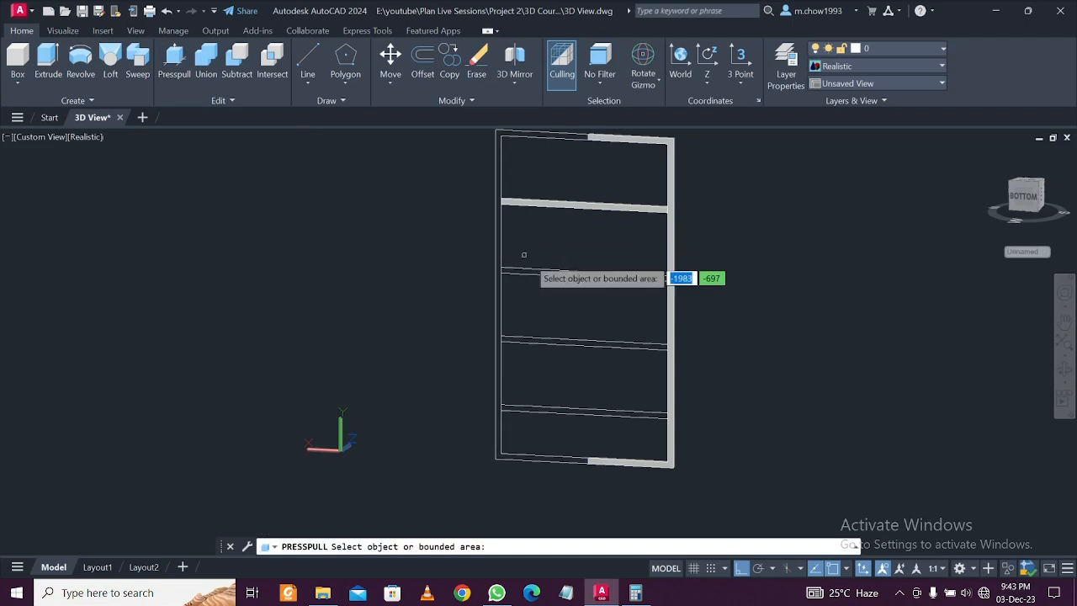
pyautogui.click(541, 270)
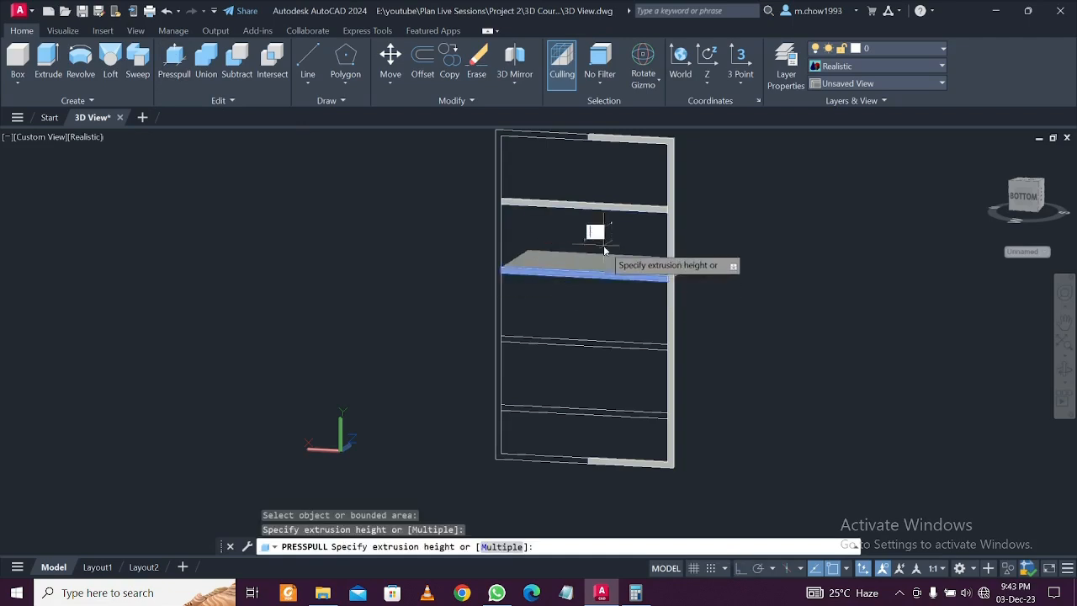
pyautogui.press('Return')
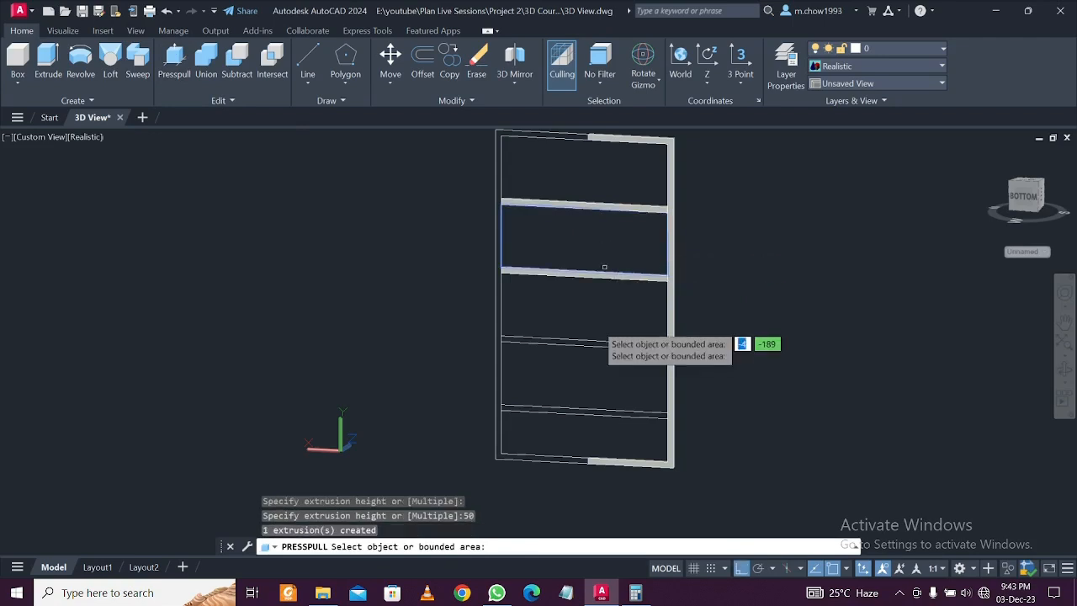
# Presspull the third crossbar from the top to a height of 50
pyautogui.scroll(2, 599, 351)
pyautogui.click(601, 326)
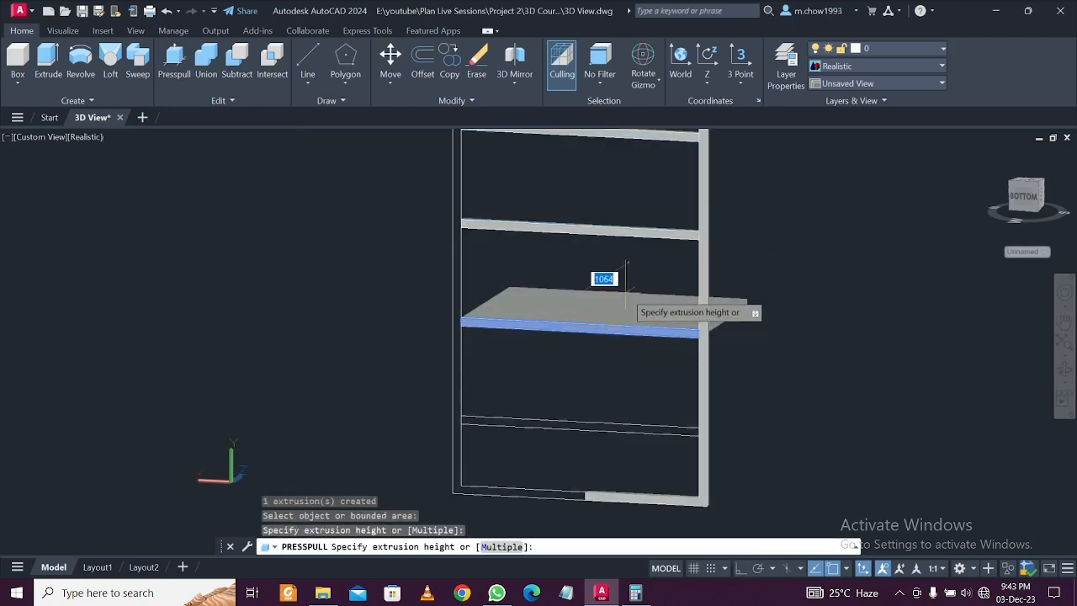
pyautogui.write('50')
pyautogui.press('Return')
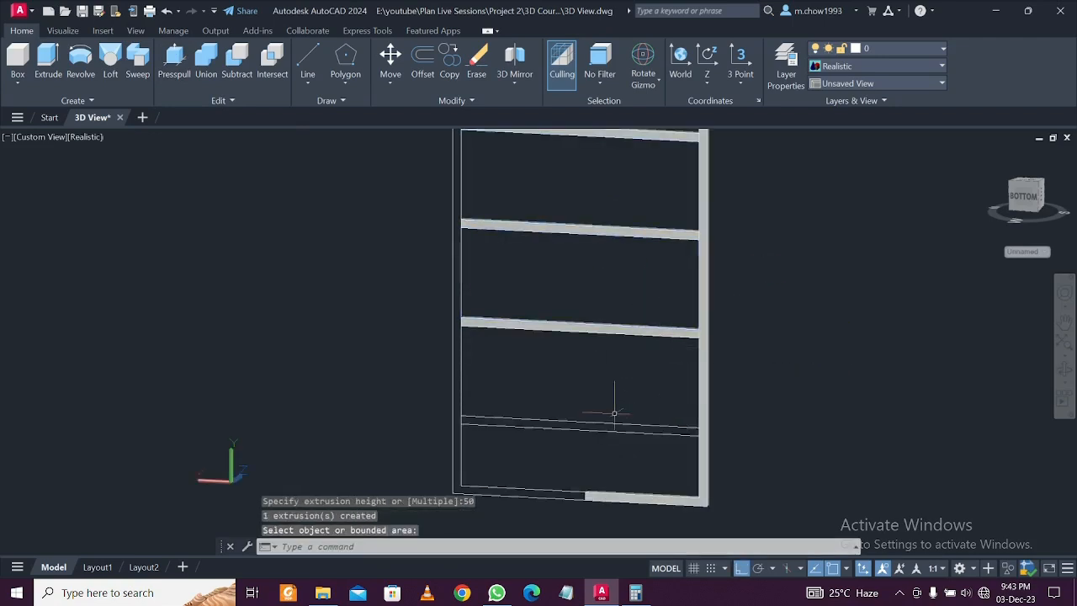
# Presspull the lowest crossbar between the frame's sides to a height of 50
pyautogui.click(520, 424)
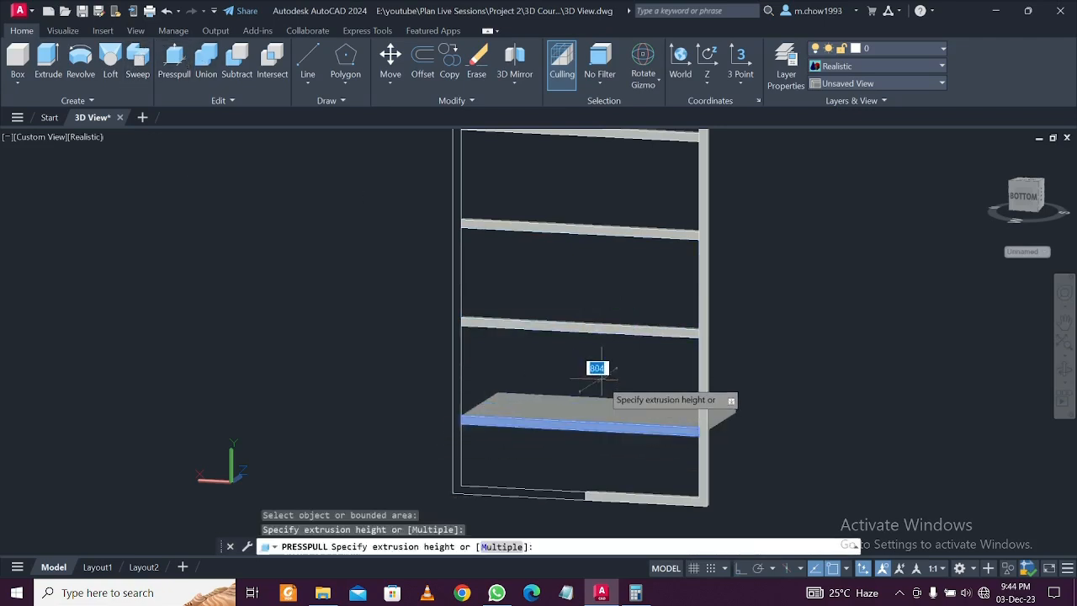
pyautogui.write('50')
pyautogui.press('Return')
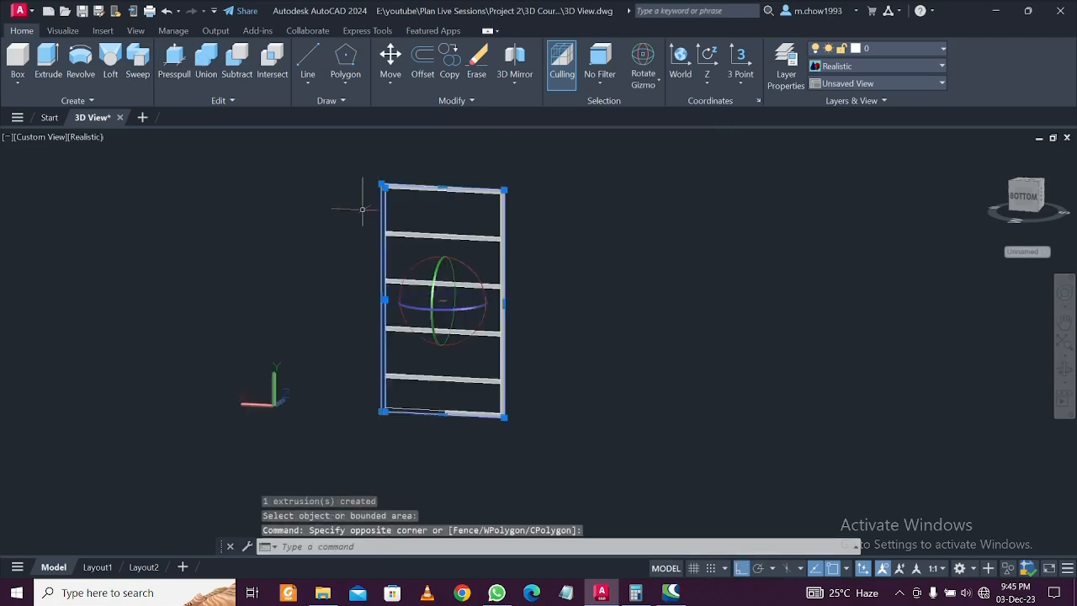
# Delete the two rectangular outline objects that run around the frame
pyautogui.press('Escape')
pyautogui.scroll(2, 421, 216)
pyautogui.click(420, 216)
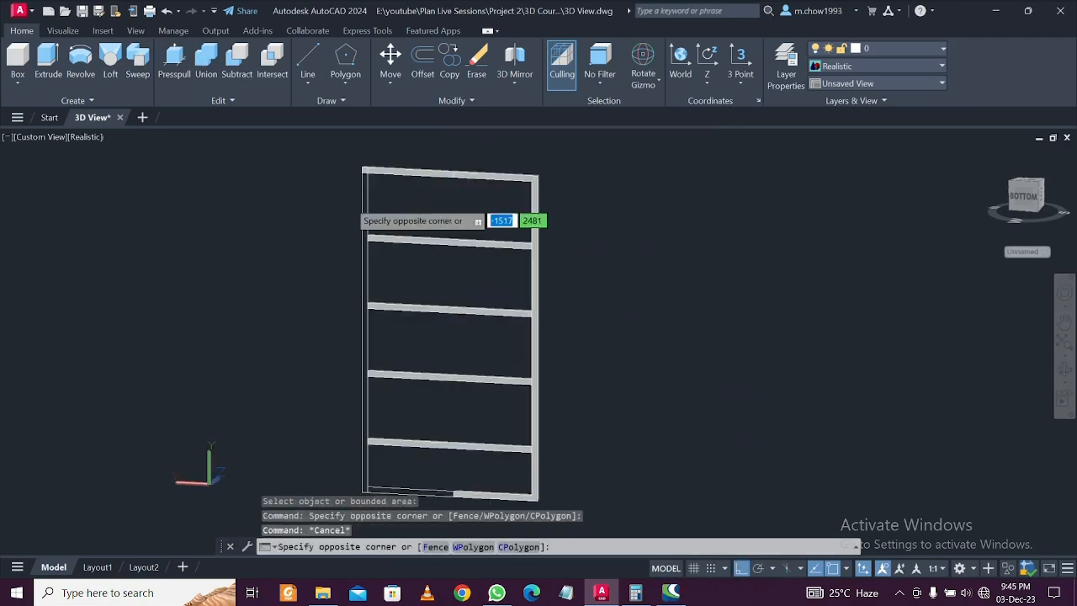
pyautogui.click(352, 194)
pyautogui.scroll(-2, 352, 200)
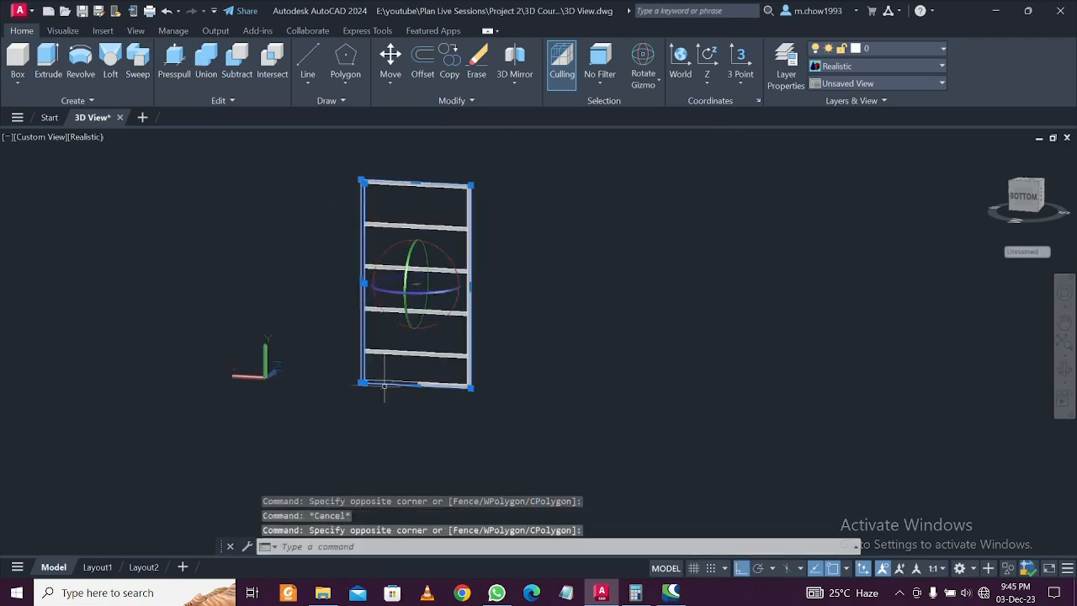
pyautogui.scroll(2, 383, 386)
pyautogui.scroll(-2, 384, 386)
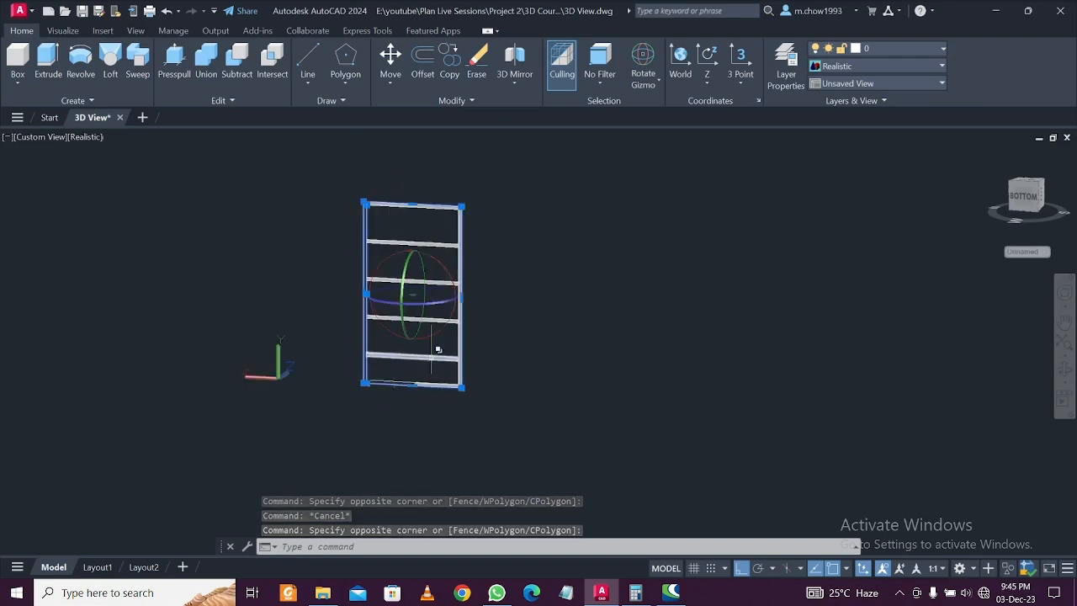
pyautogui.press('Delete')
# Delete the leftover piece at the upper-left half of the frame, keeping the crossbars and the right half
pyautogui.scroll(3, 476, 225)
pyautogui.click(475, 225)
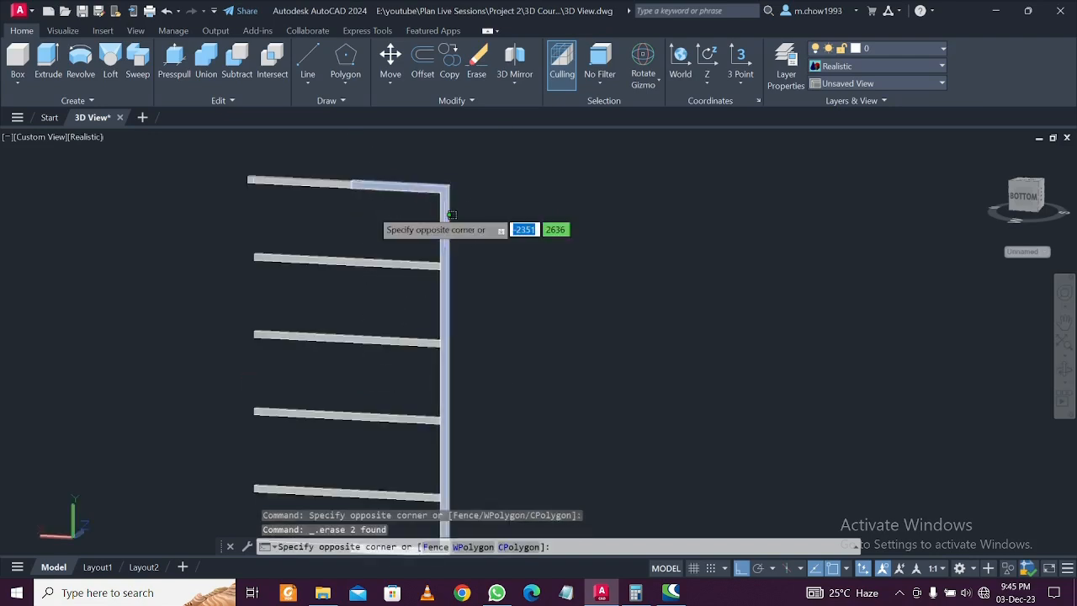
pyautogui.click(370, 210)
pyautogui.scroll(-4, 434, 212)
pyautogui.scroll(2, 418, 244)
pyautogui.press('Escape')
pyautogui.click(378, 211)
pyautogui.click(352, 162)
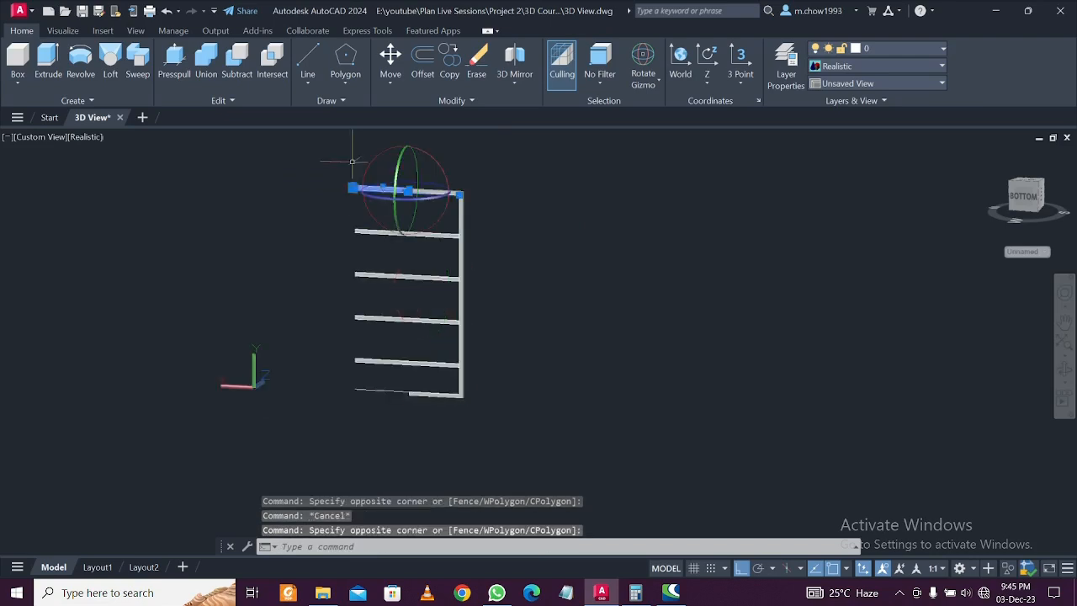
pyautogui.press('Delete')
# Mirror the right half of the frame about its vertical centreline, keeping the source objects
pyautogui.click(501, 210)
pyautogui.click(389, 152)
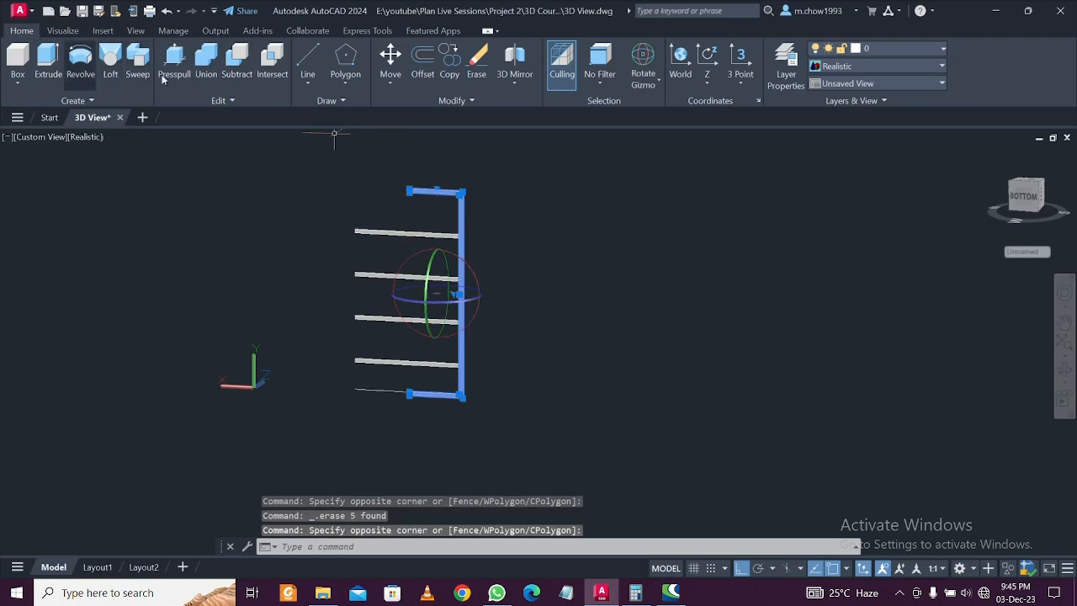
pyautogui.press('Return')
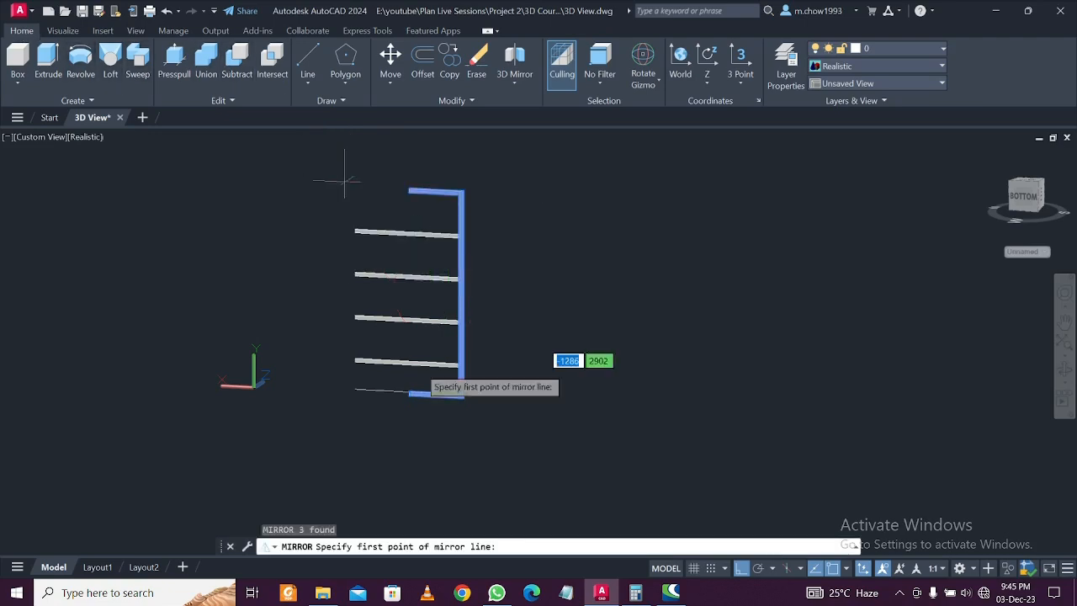
pyautogui.scroll(5, 433, 429)
pyautogui.scroll(2, 387, 373)
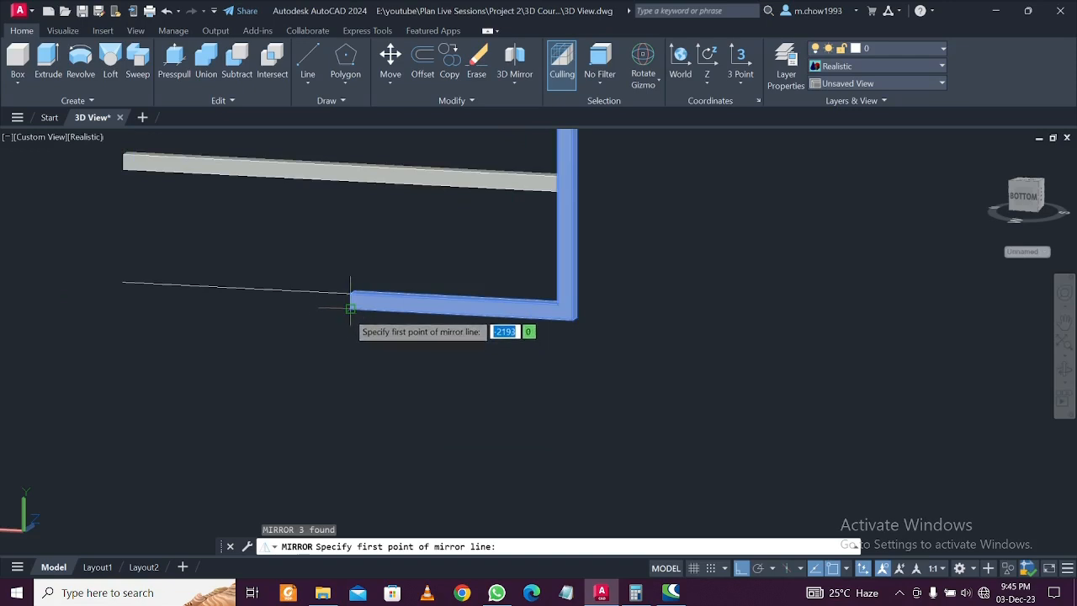
pyautogui.click(351, 301)
pyautogui.scroll(-2, 330, 223)
pyautogui.scroll(-3, 335, 227)
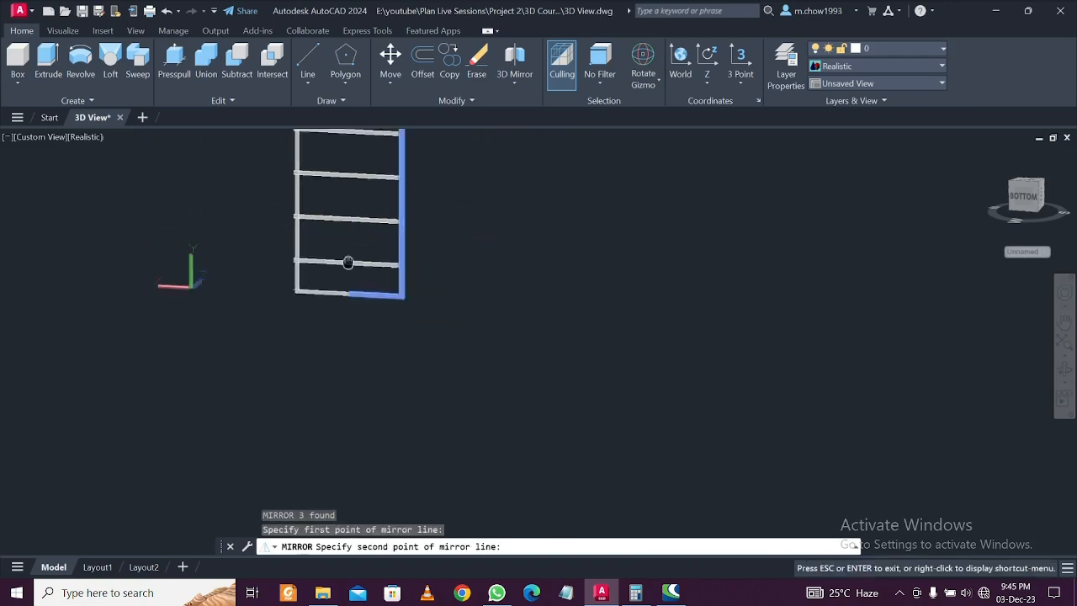
pyautogui.click(369, 169)
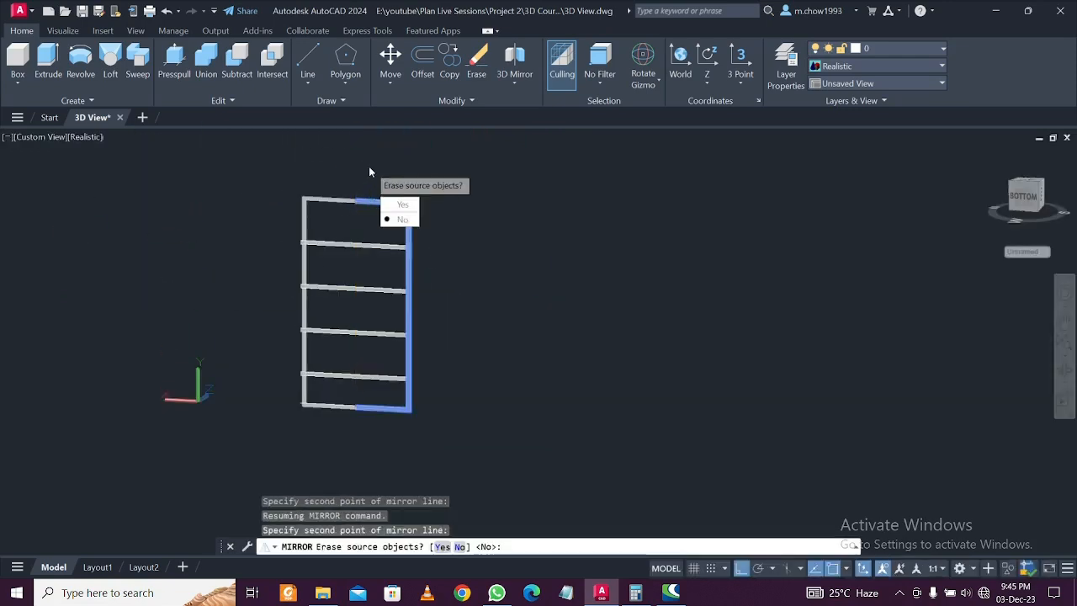
pyautogui.click(402, 218)
pyautogui.scroll(2, 262, 248)
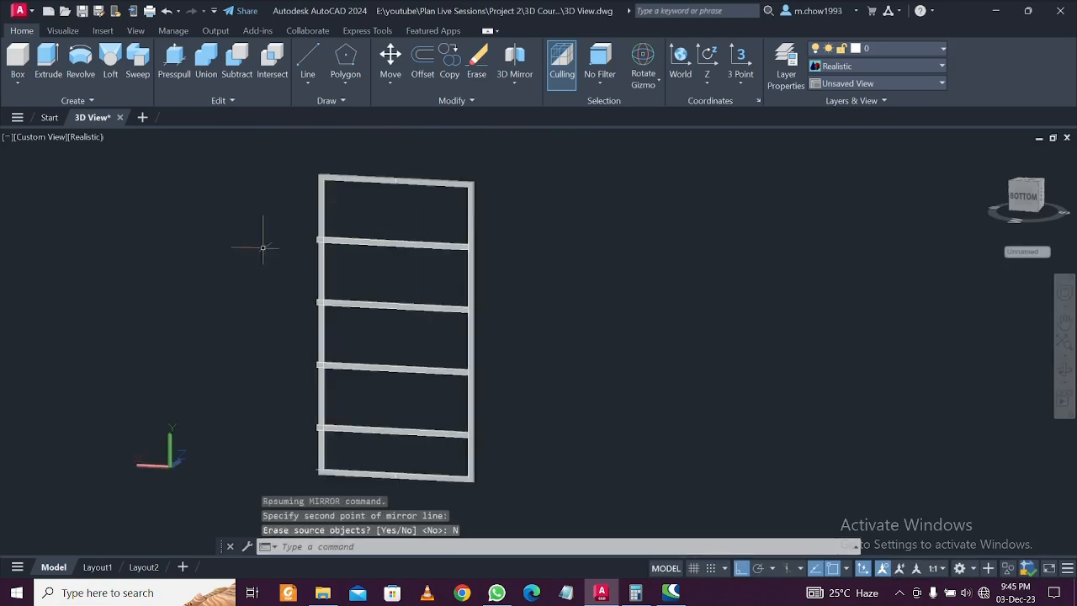
# Examine the joint between the uppermost crossbar and the frame's left post
pyautogui.scroll(2, 351, 212)
pyautogui.click(353, 211)
pyautogui.press('Escape')
pyautogui.click(343, 281)
pyautogui.click(337, 242)
pyautogui.scroll(5, 287, 244)
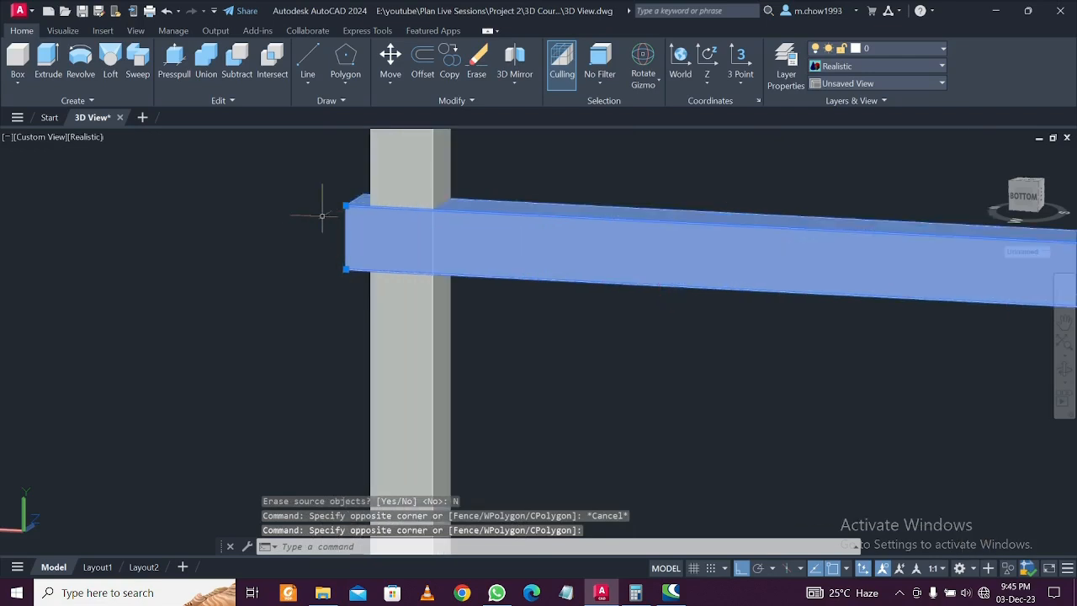
pyautogui.scroll(-4, 325, 220)
pyautogui.scroll(-6, 325, 220)
pyautogui.press('Escape')
pyautogui.click(294, 161)
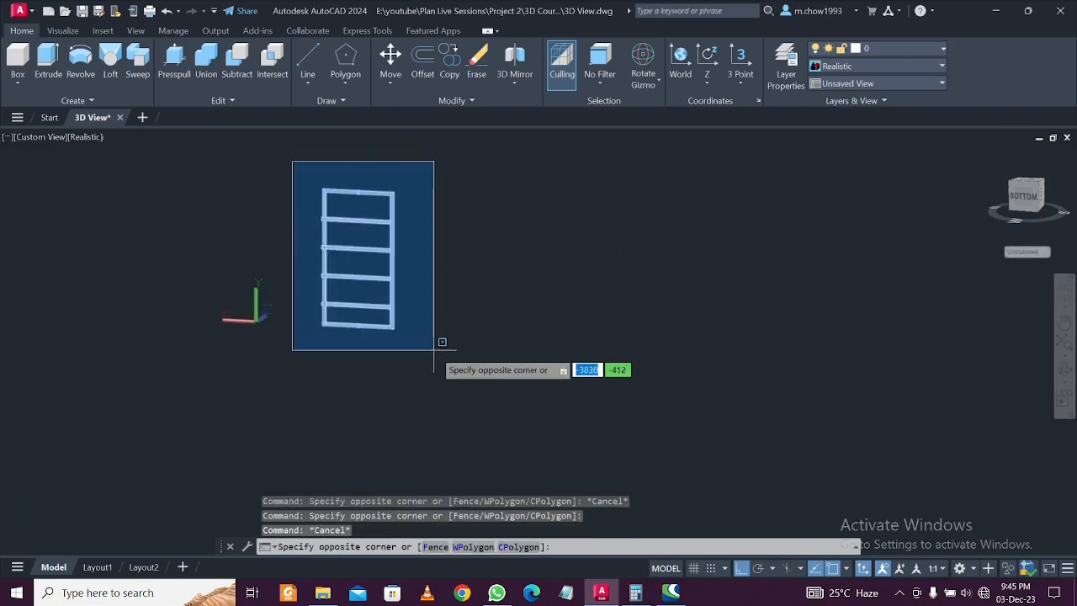
pyautogui.press('Escape')
# Presspull the uppermost opening between the frame and the first crossbar to a height of 0.005
pyautogui.click(175, 61)
pyautogui.scroll(2, 408, 224)
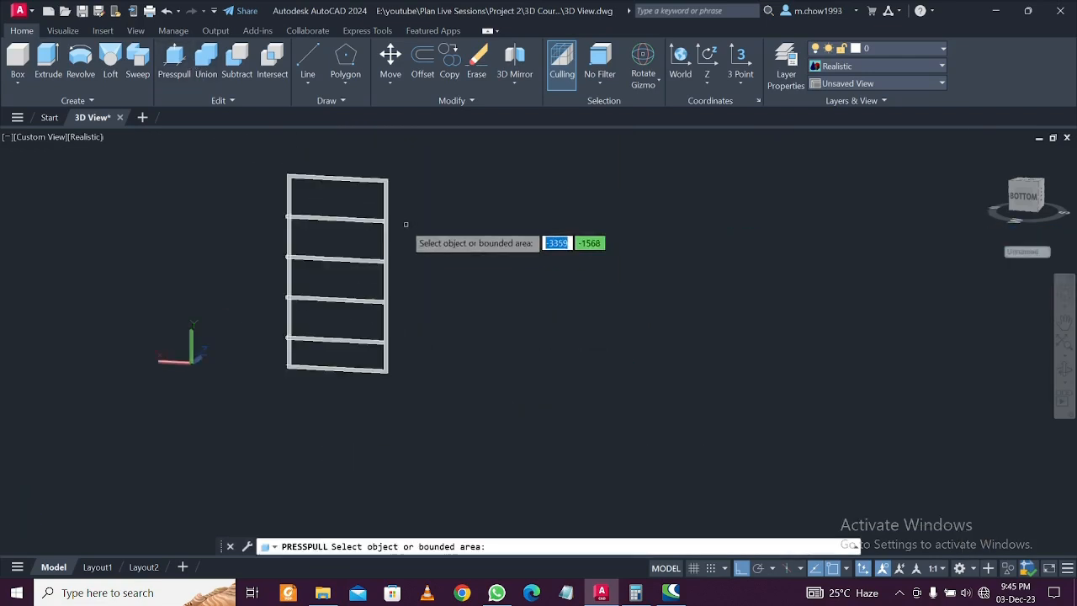
pyautogui.click(358, 202)
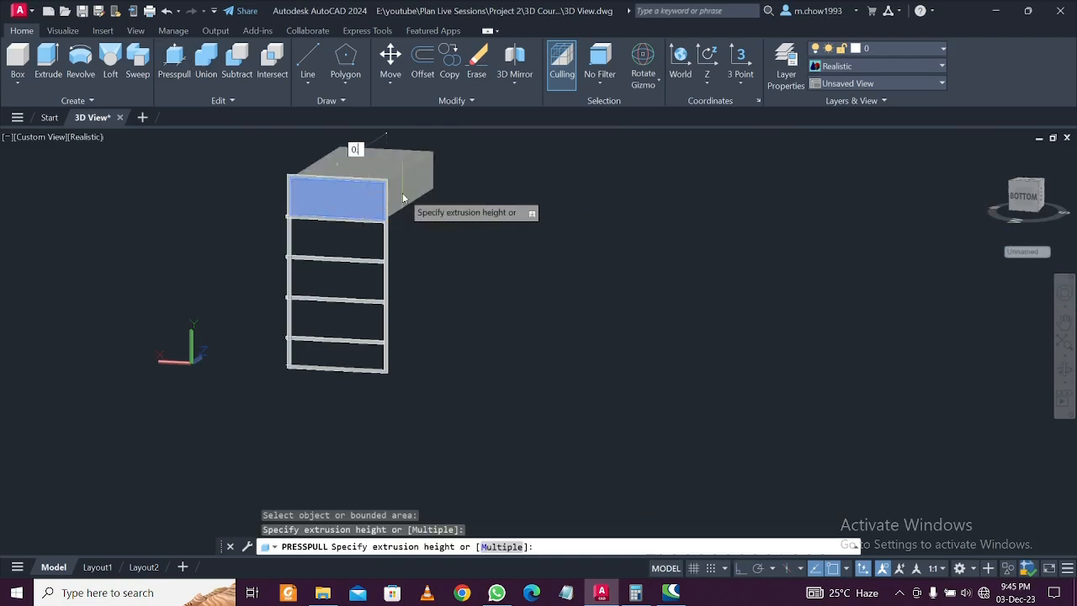
pyautogui.write('0.005')
pyautogui.press('Return')
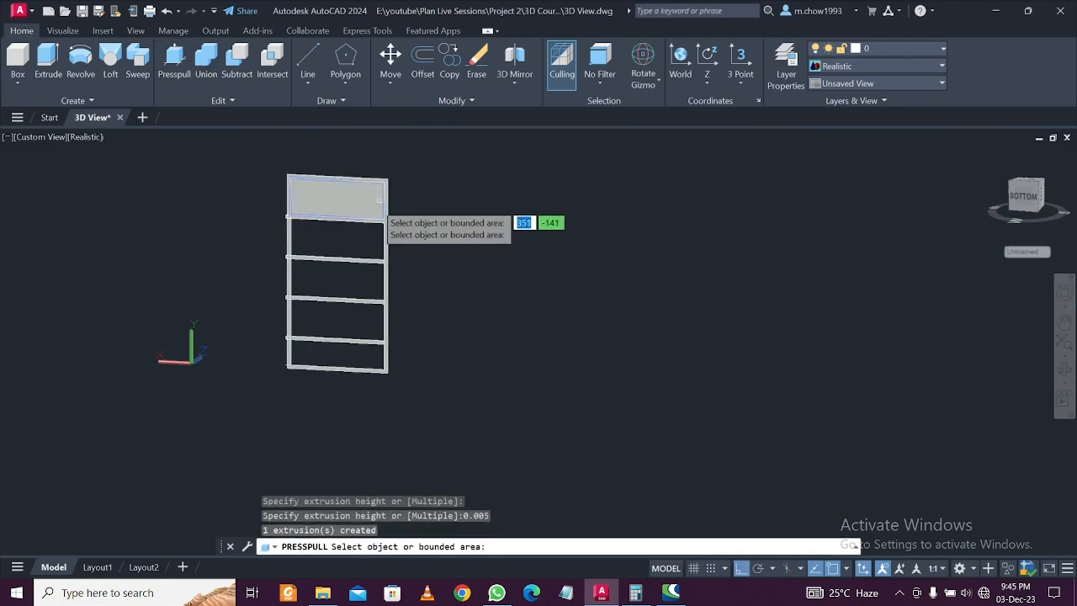
pyautogui.scroll(2, 372, 202)
pyautogui.press('Return')
pyautogui.click(352, 203)
pyautogui.press('Escape')
pyautogui.scroll(-2, 406, 228)
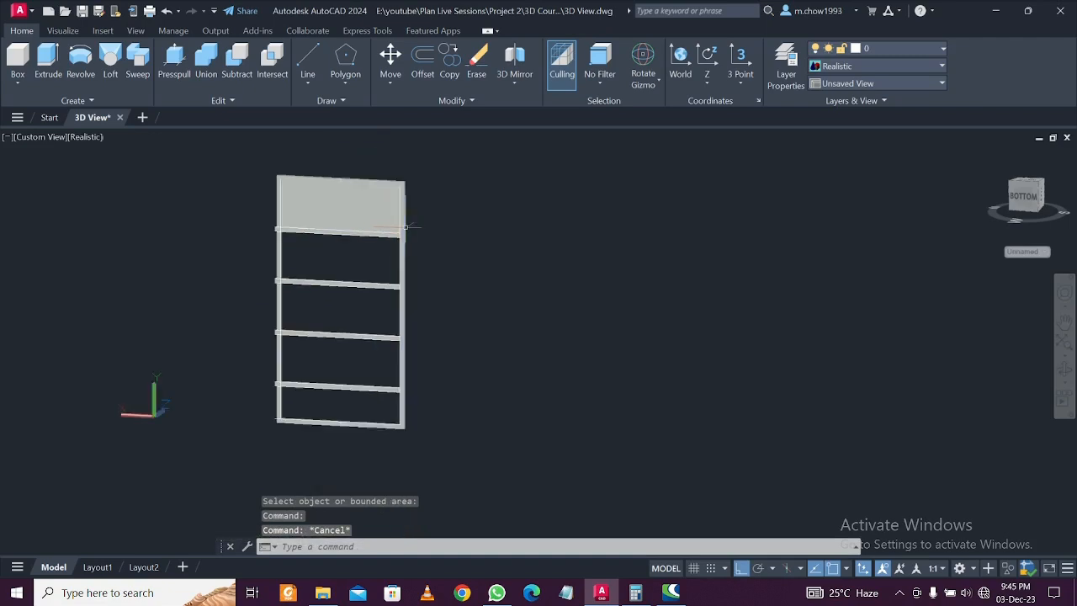
# Show only the applied materials in the Materials Browser and assign Clear - Blue to the thin panel in the uppermost opening
pyautogui.write('mat')
pyautogui.press('Return')
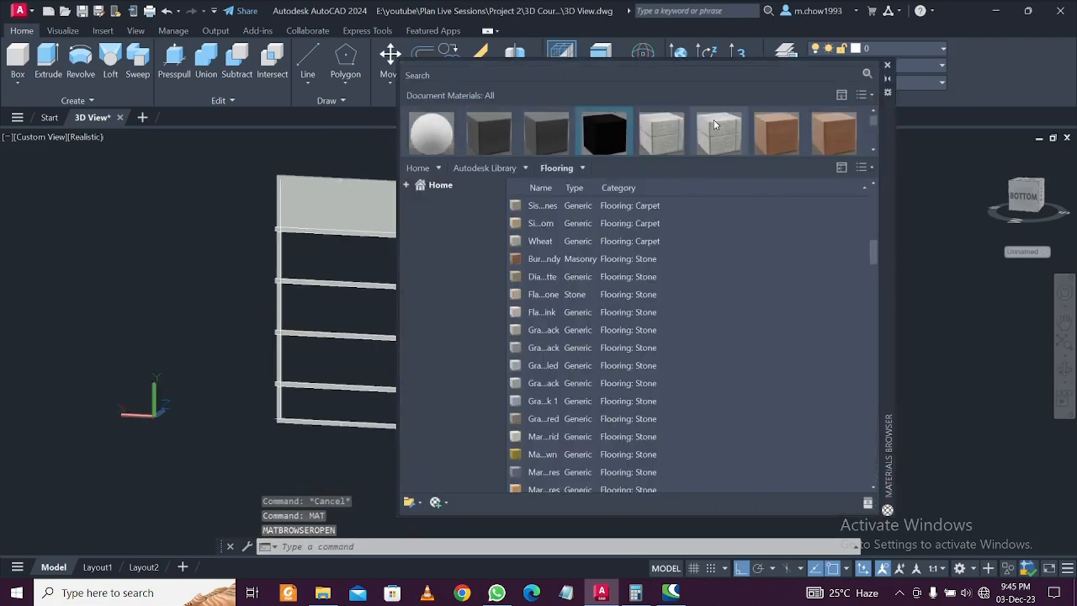
pyautogui.click(871, 98)
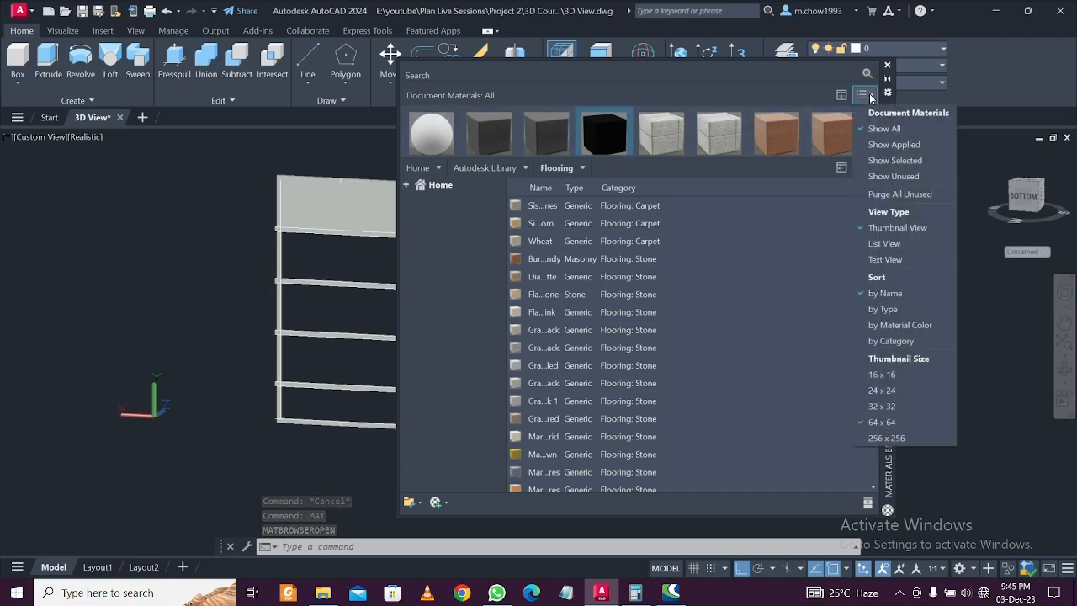
pyautogui.click(883, 144)
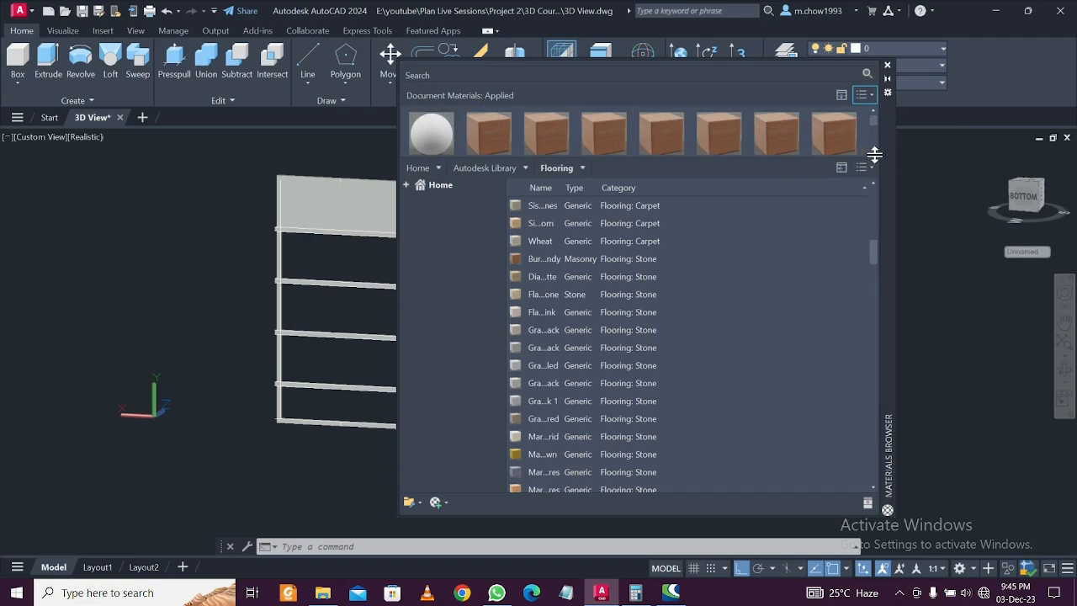
pyautogui.scroll(-2, 832, 134)
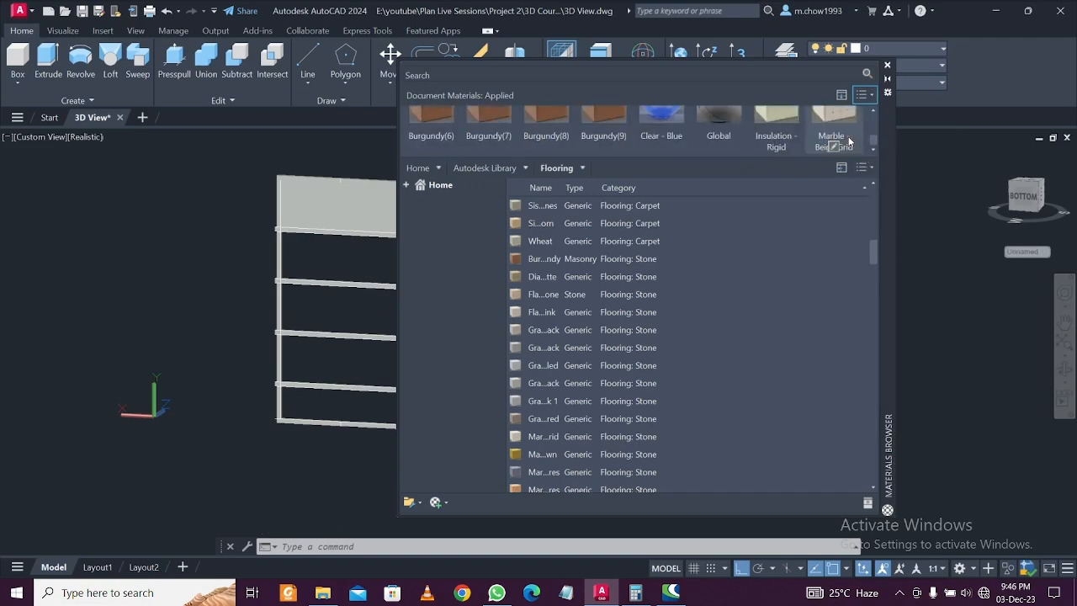
pyautogui.moveTo(345, 187)
pyautogui.mouseDown()
pyautogui.moveTo(356, 220)
pyautogui.moveTo(338, 197)
pyautogui.mouseUp()
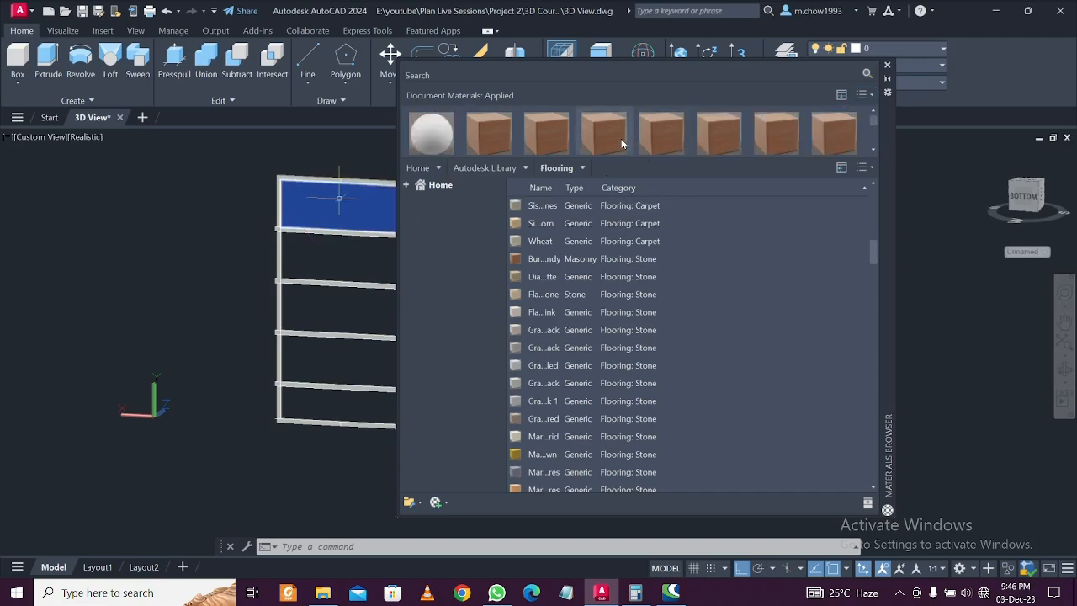
# Assign a grey material to the uppermost crossbar and match its properties onto the other crossbars and frame members
pyautogui.scroll(-2, 696, 140)
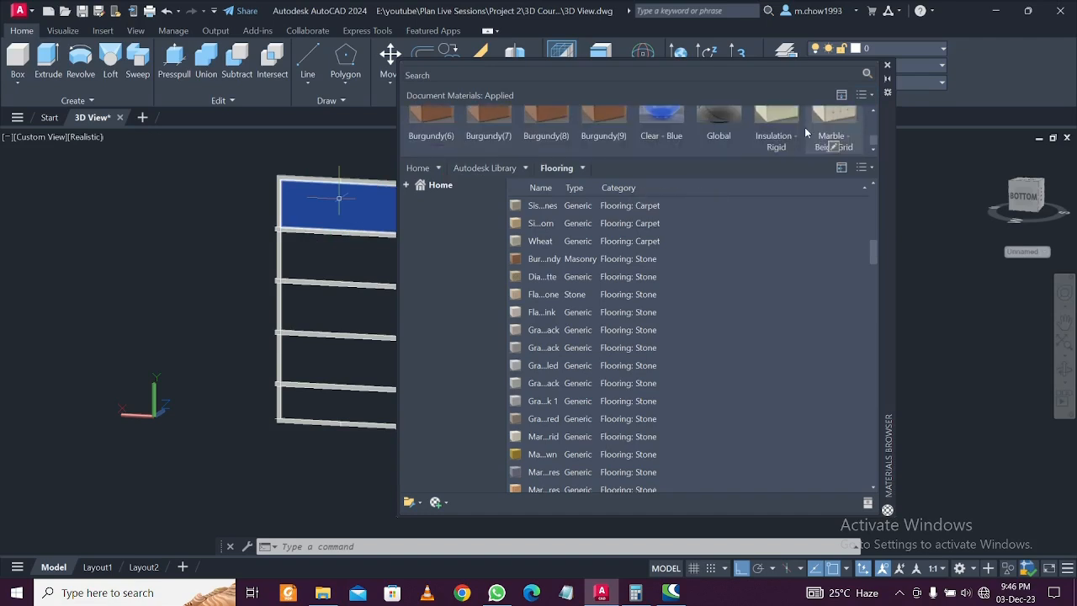
pyautogui.scroll(2, 452, 137)
pyautogui.moveTo(452, 143); pyautogui.dragTo(358, 217)
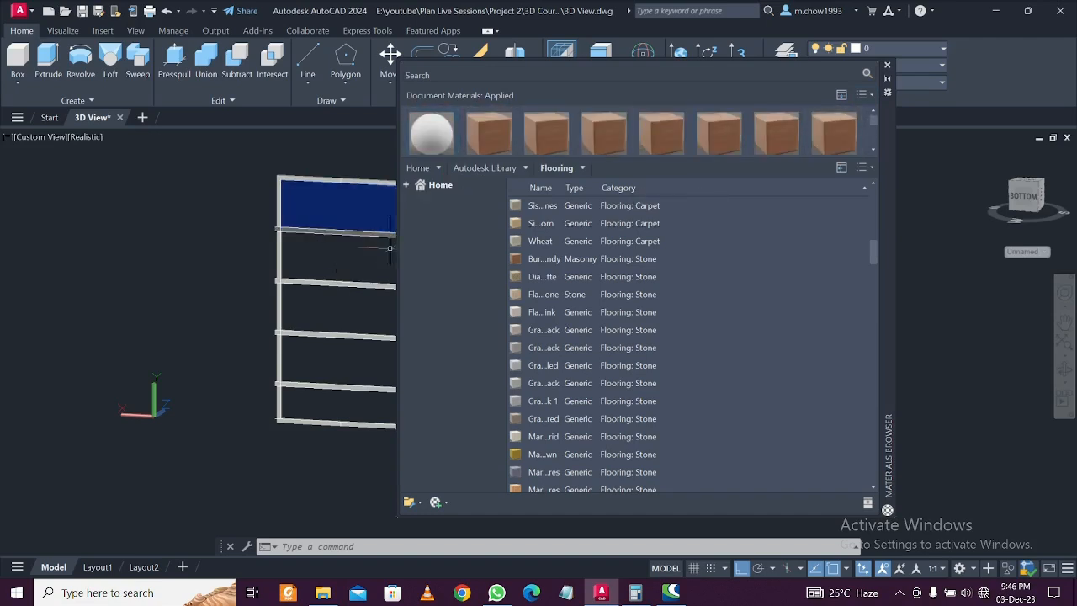
pyautogui.scroll(5, 357, 217)
pyautogui.scroll(-5, 364, 216)
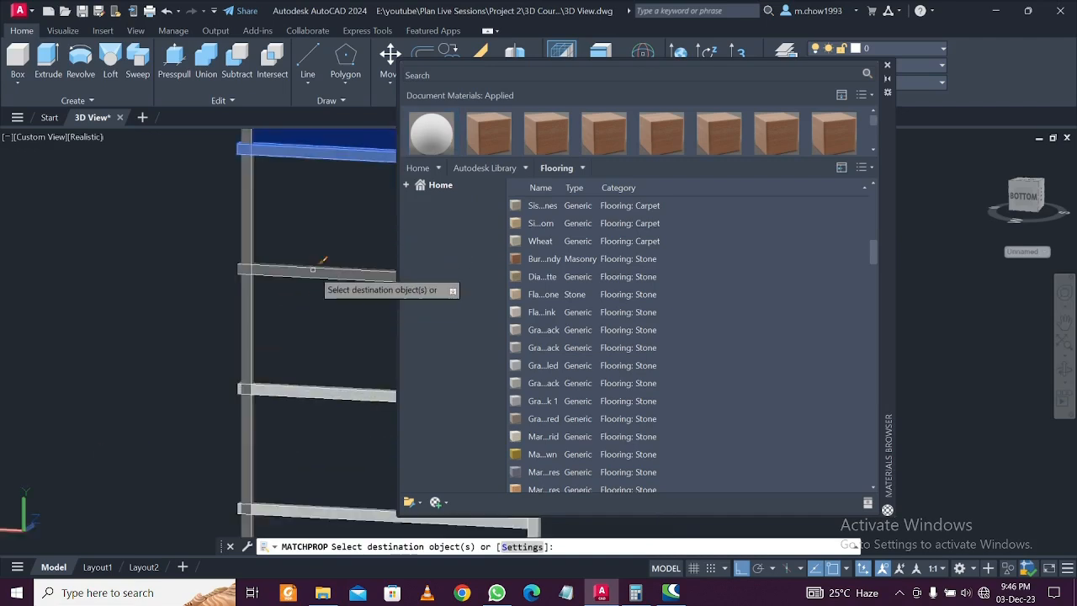
pyautogui.scroll(5, 246, 420)
pyautogui.scroll(-5, 246, 454)
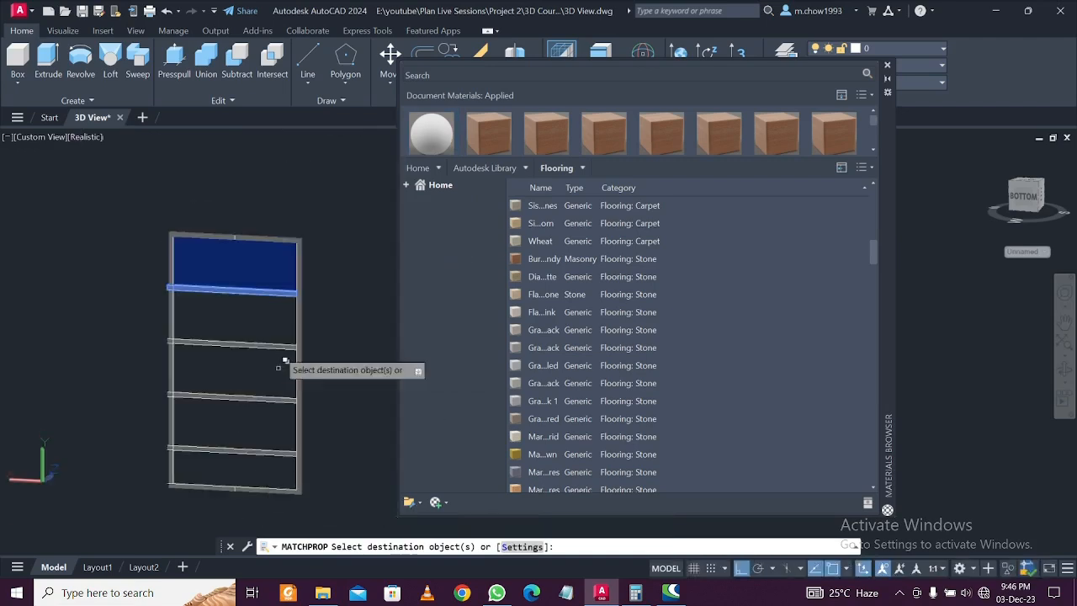
pyautogui.press('Escape')
# Copy the blue panel into the three equal openings below it, aligned to the frame corners
pyautogui.click(261, 269)
pyautogui.write('co')
pyautogui.press('space')
pyautogui.scroll(5, 261, 270)
pyautogui.click(361, 192)
pyautogui.click(360, 348)
pyautogui.moveTo(361, 350); pyautogui.dragTo(291, 193, button='middle')
pyautogui.scroll(2, 297, 366)
pyautogui.scroll(-5, 303, 303)
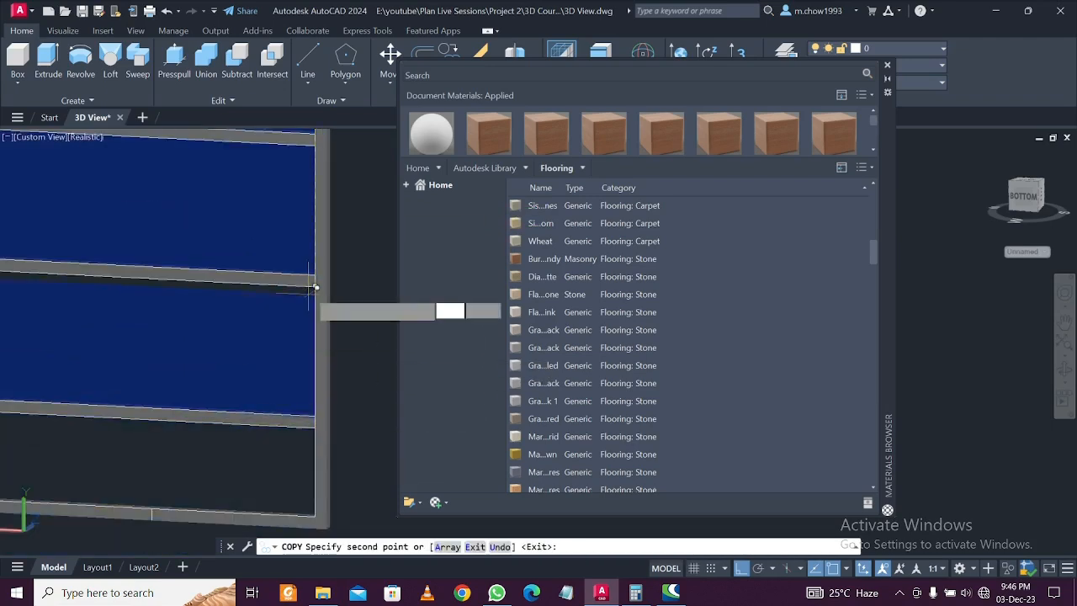
pyautogui.scroll(-3, 322, 420)
pyautogui.press('Escape')
# Presspull the lowest opening of the frame into a thin panel
pyautogui.scroll(4, 362, 446)
pyautogui.write('o')
pyautogui.press('space')
pyautogui.press('Escape')
pyautogui.click(174, 72)
pyautogui.click(184, 416)
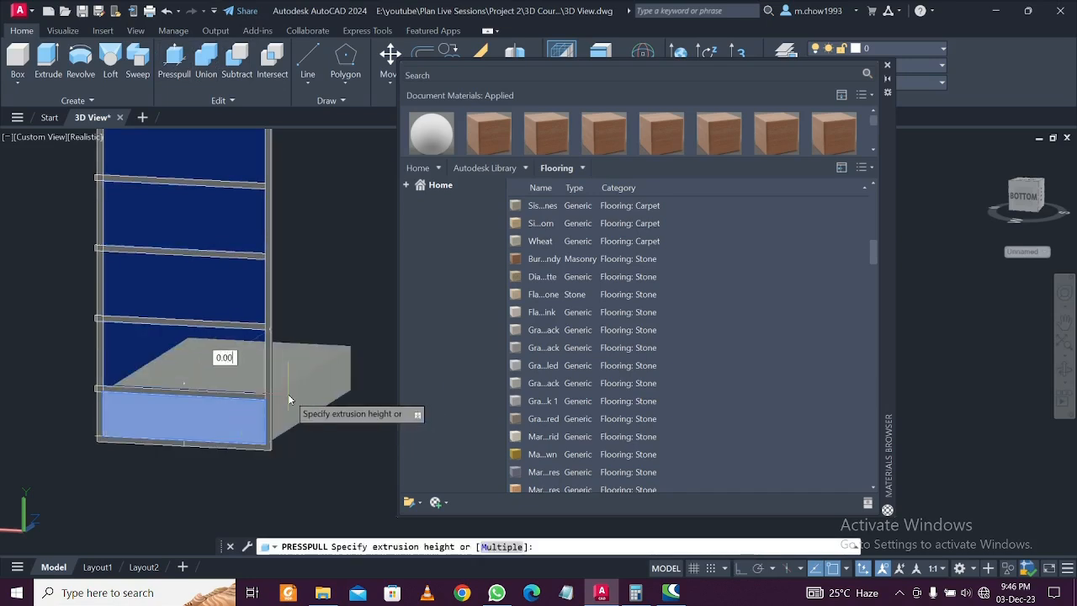
pyautogui.click(286, 395)
# Match the properties of the blue panel above onto the lowest panel
pyautogui.click(159, 368)
pyautogui.write('na')
pyautogui.press('space')
pyautogui.press('Escape')
pyautogui.write('ma')
pyautogui.click(312, 414)
pyautogui.click(252, 416)
pyautogui.press('Escape')
# Close the Materials Browser and group the whole frame with its blue panels into a single object
pyautogui.scroll(-4, 286, 412)
pyautogui.click(164, 238)
pyautogui.click(332, 463)
pyautogui.press('Escape')
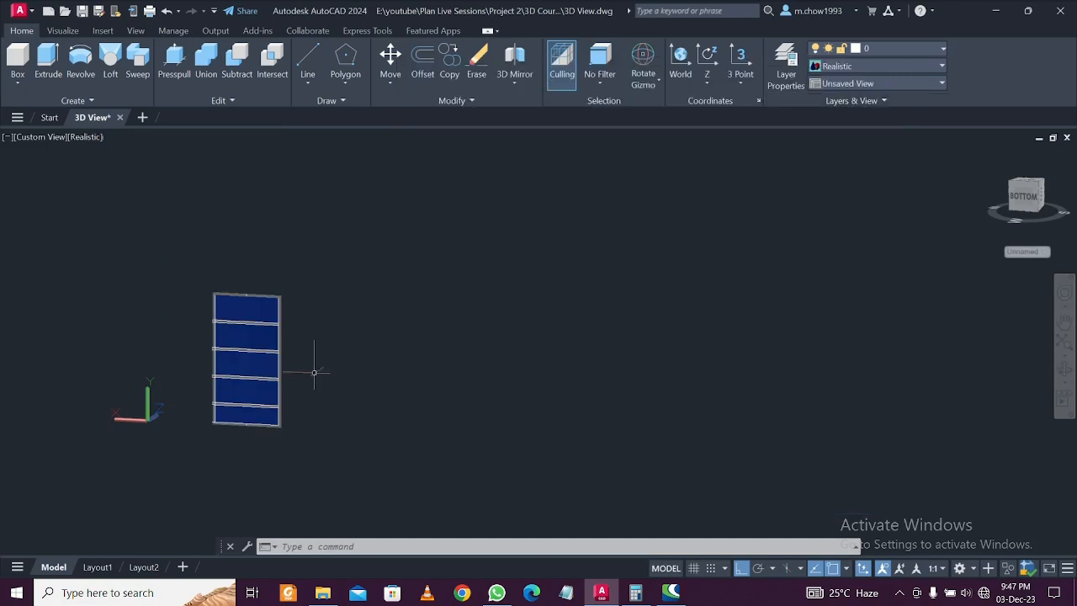
pyautogui.click(218, 322)
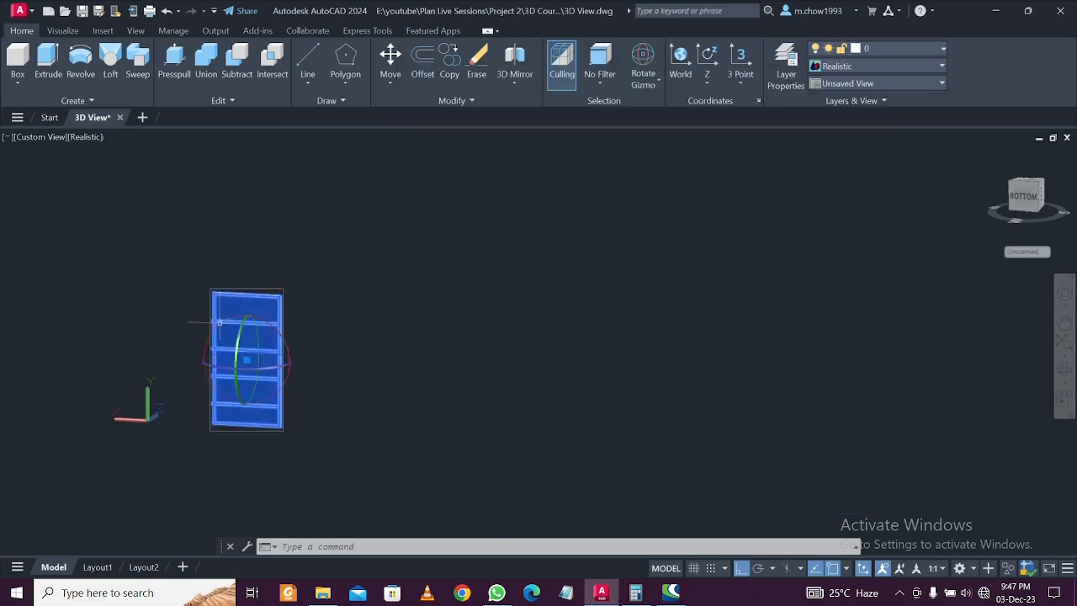
pyautogui.scroll(5, 322, 420)
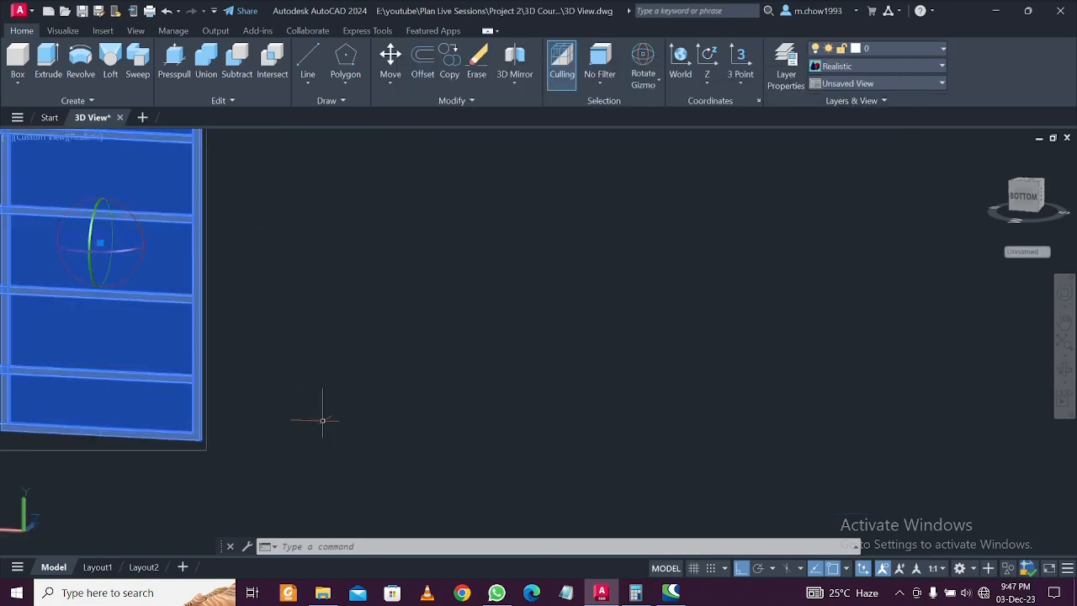
# Move the grouped frame by its lower outer corner onto the matching lower corner of the house's staircase opening
pyautogui.press('m')
pyautogui.press('Return')
pyautogui.scroll(2, 236, 450)
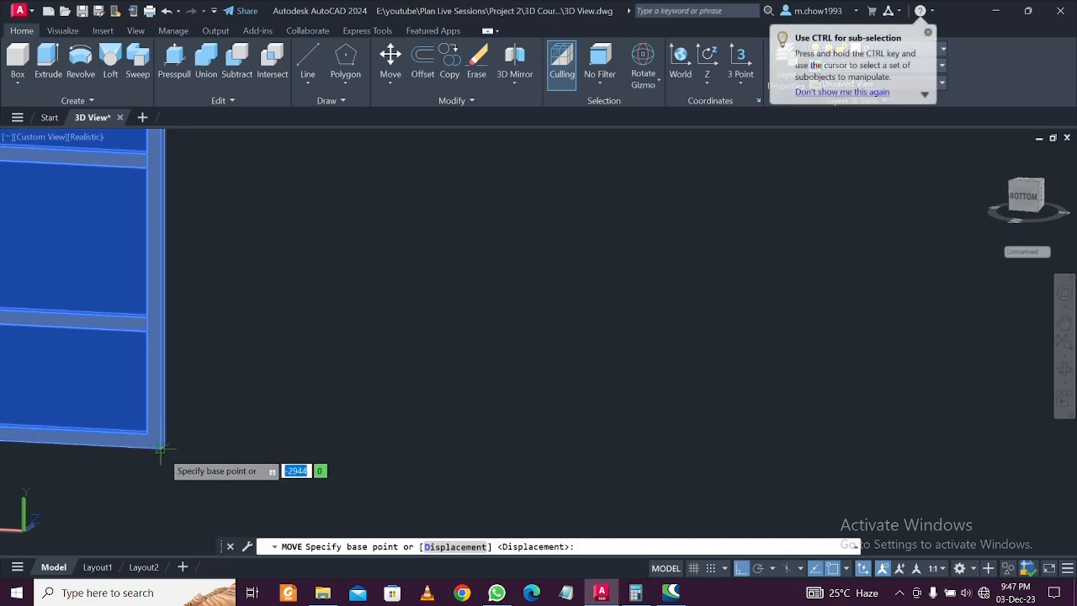
pyautogui.click(160, 450)
pyautogui.scroll(-8, 171, 440)
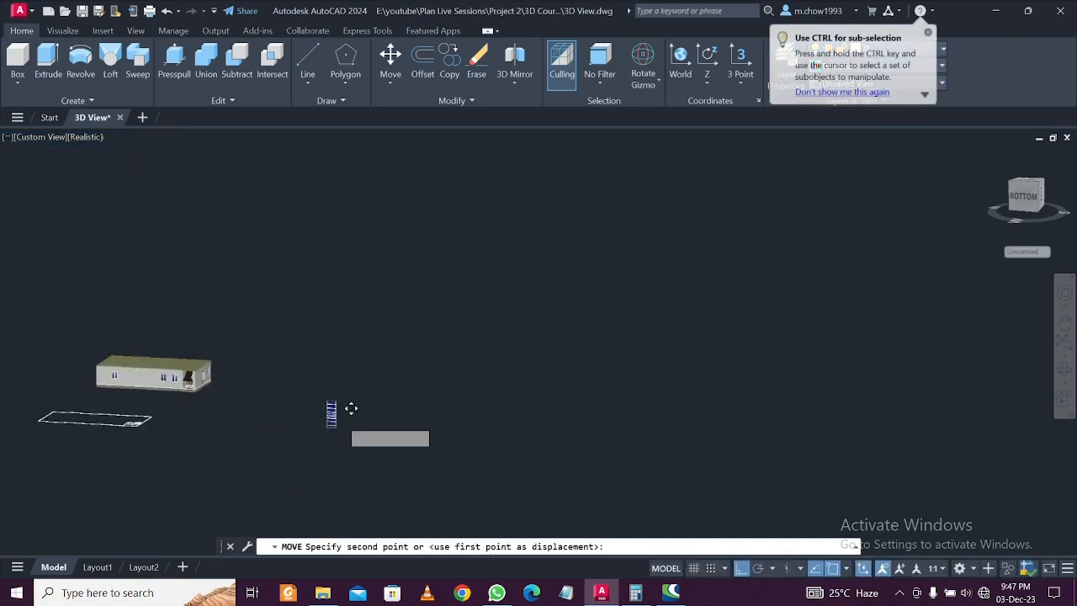
pyautogui.scroll(10, 252, 394)
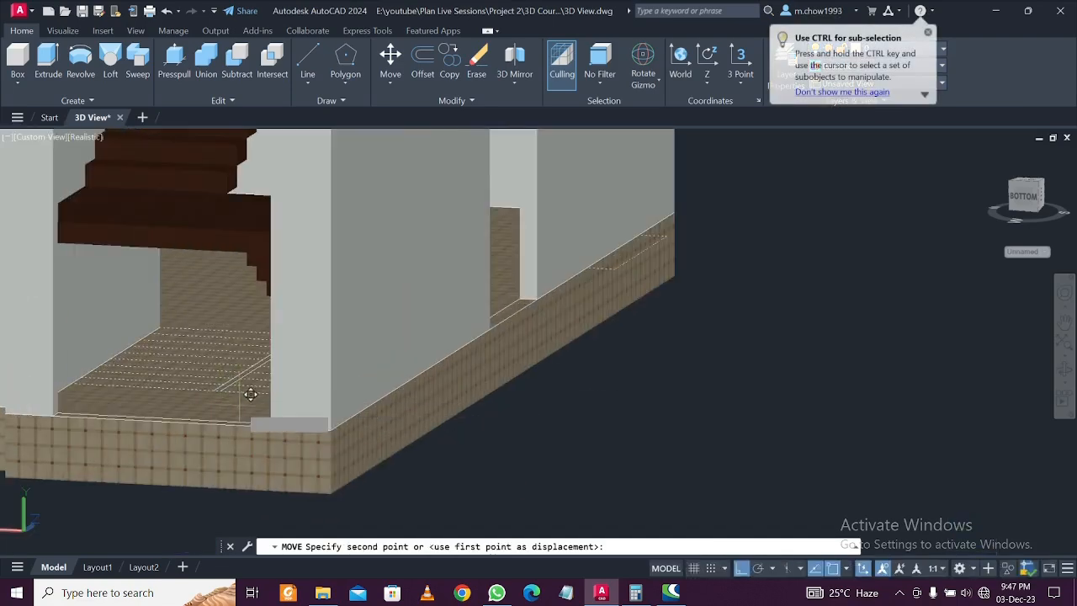
pyautogui.scroll(5, 251, 394)
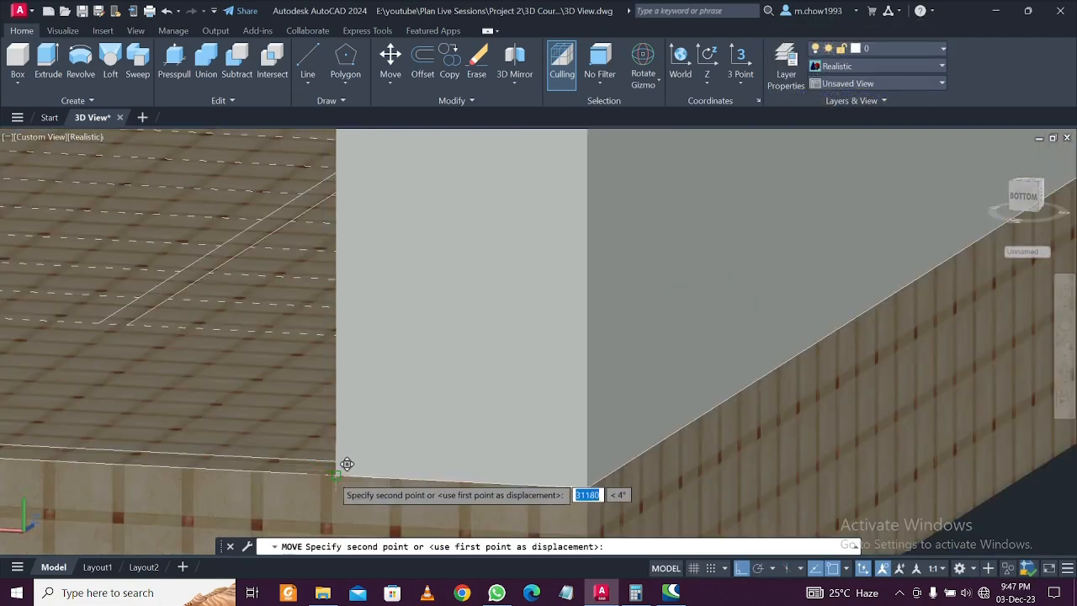
pyautogui.click(347, 464)
# Examine the glazed frame in the staircase opening and the adjoining end wall with its door opening
pyautogui.scroll(-3, 208, 317)
pyautogui.keyDown('shift'); pyautogui.moveTo(558, 441); pyautogui.dragTo(387, 444, button='middle'); pyautogui.keyUp('shift')
pyautogui.scroll(-2, 968, 370)
pyautogui.moveTo(968, 370); pyautogui.dragTo(564, 444, button='middle')
pyautogui.scroll(-5, 445, 435)
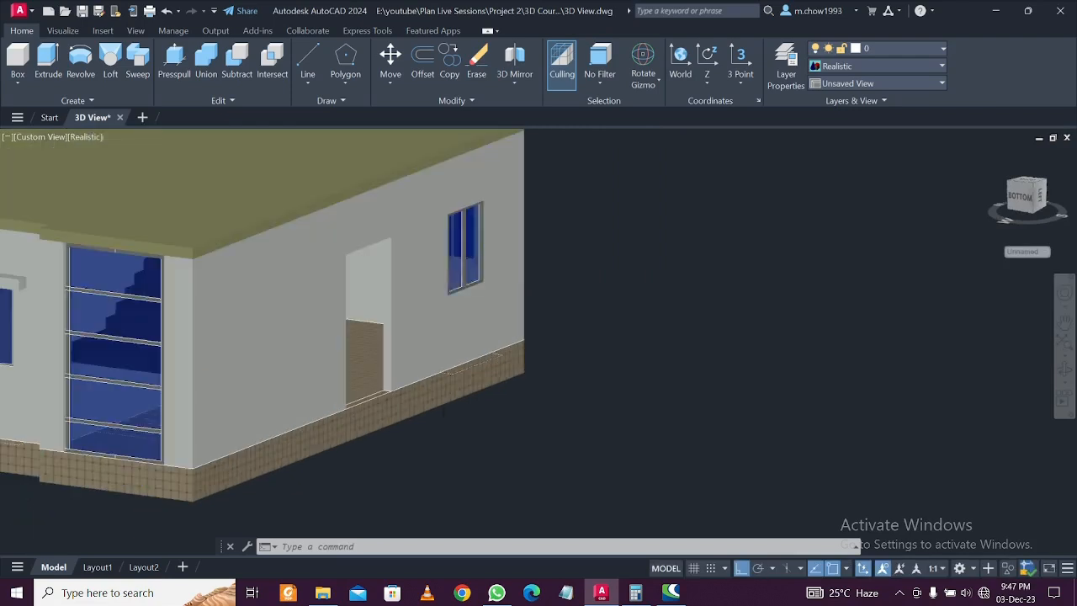
pyautogui.keyDown('shift'); pyautogui.moveTo(445, 435); pyautogui.dragTo(530, 431, button='middle'); pyautogui.keyUp('shift')
pyautogui.scroll(-3, 341, 438)
pyautogui.scroll(3, 367, 413)
pyautogui.scroll(2, 453, 462)
pyautogui.scroll(-3, 463, 454)
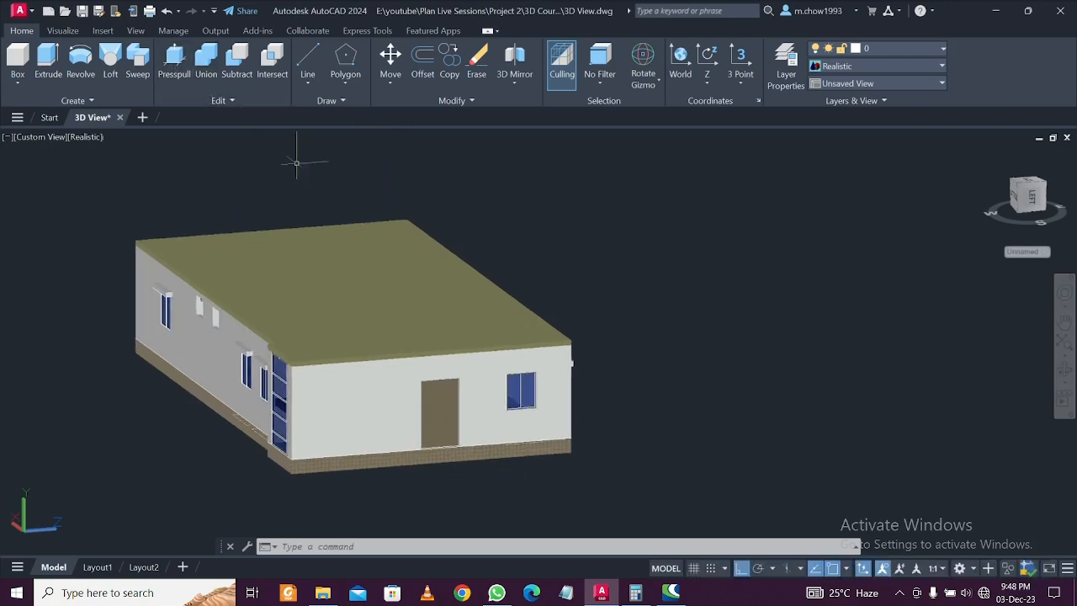
pyautogui.scroll(3, 467, 475)
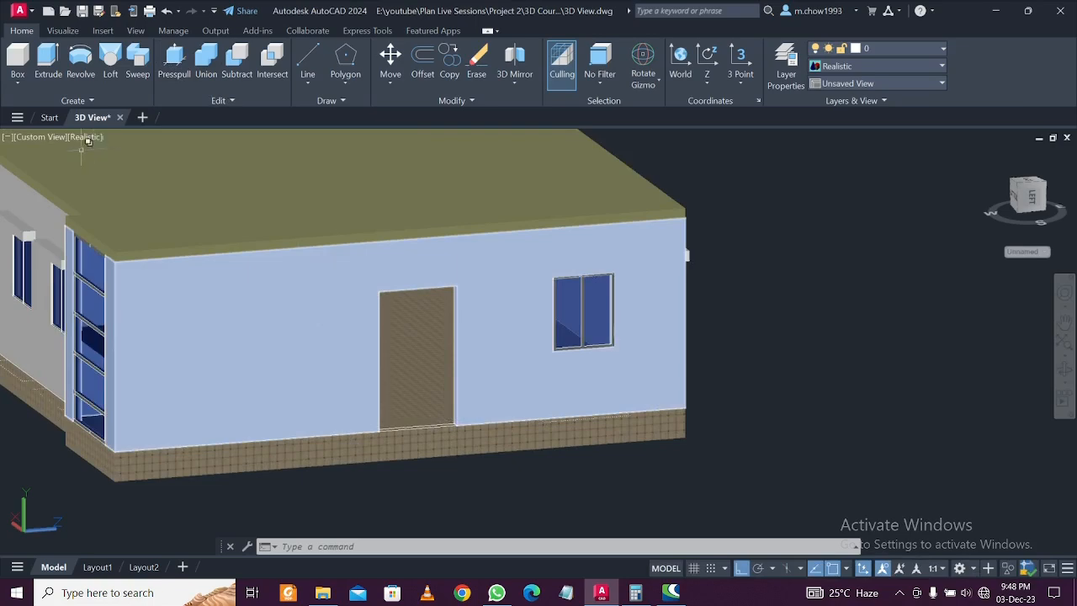
pyautogui.click(80, 138)
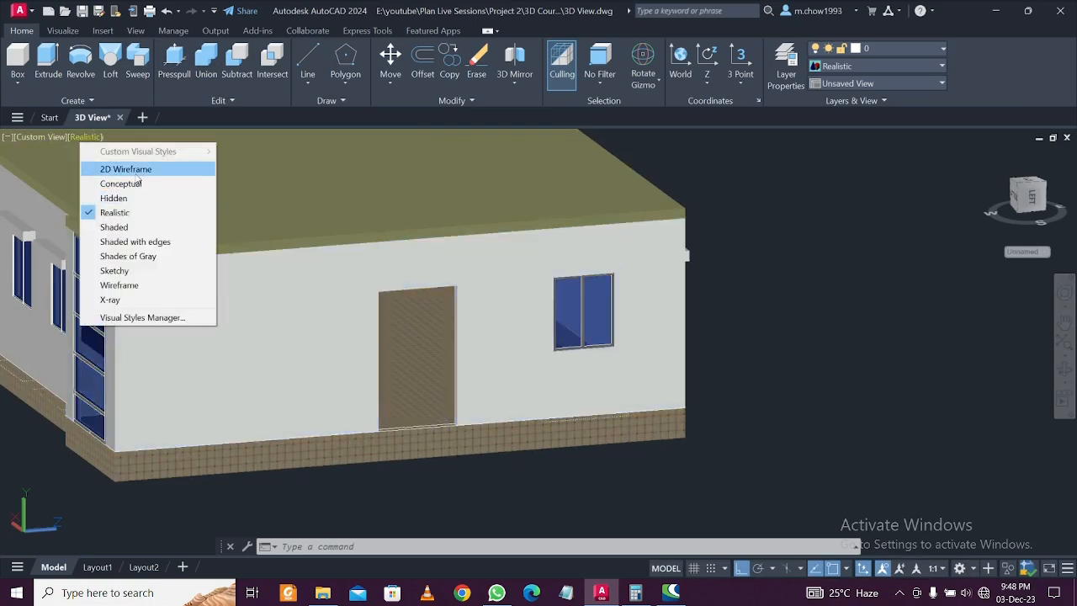
pyautogui.click(136, 174)
pyautogui.write('rec')
pyautogui.click(166, 248)
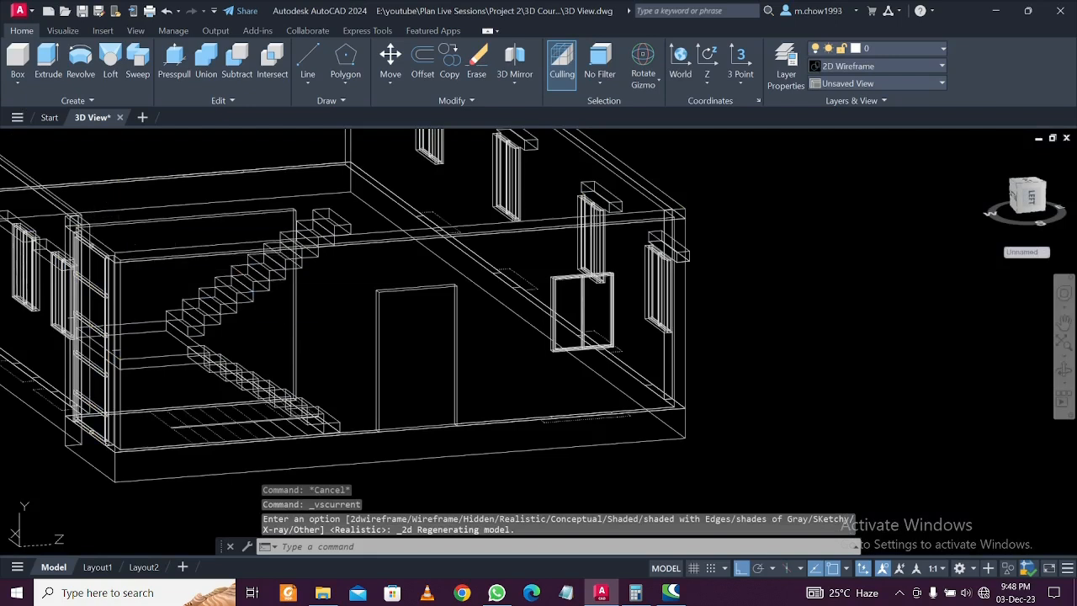
pyautogui.press('Escape')
pyautogui.write('re')
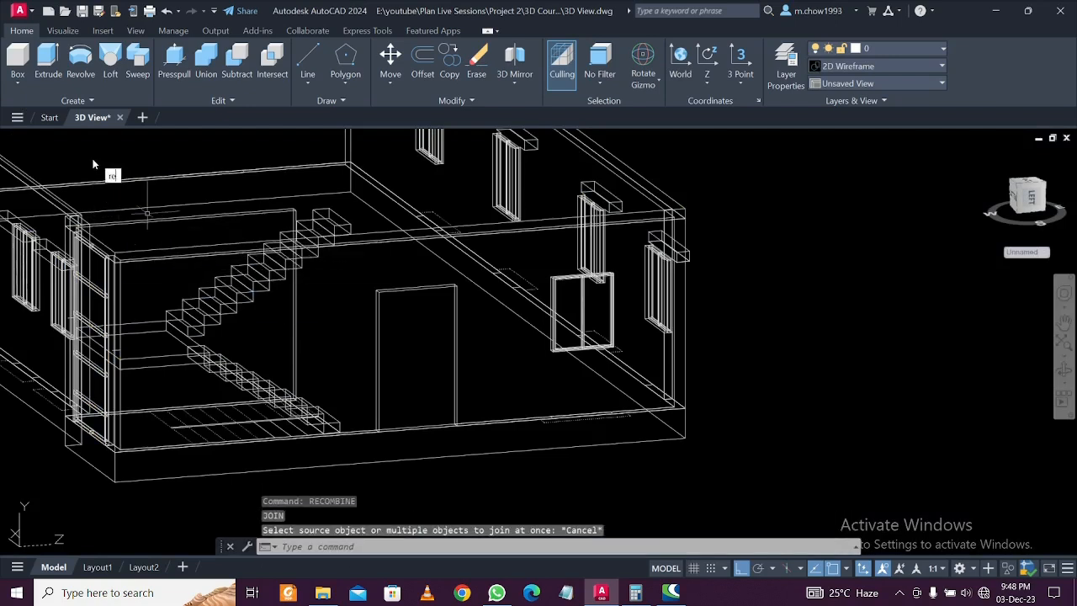
pyautogui.write('c')
pyautogui.click(159, 218)
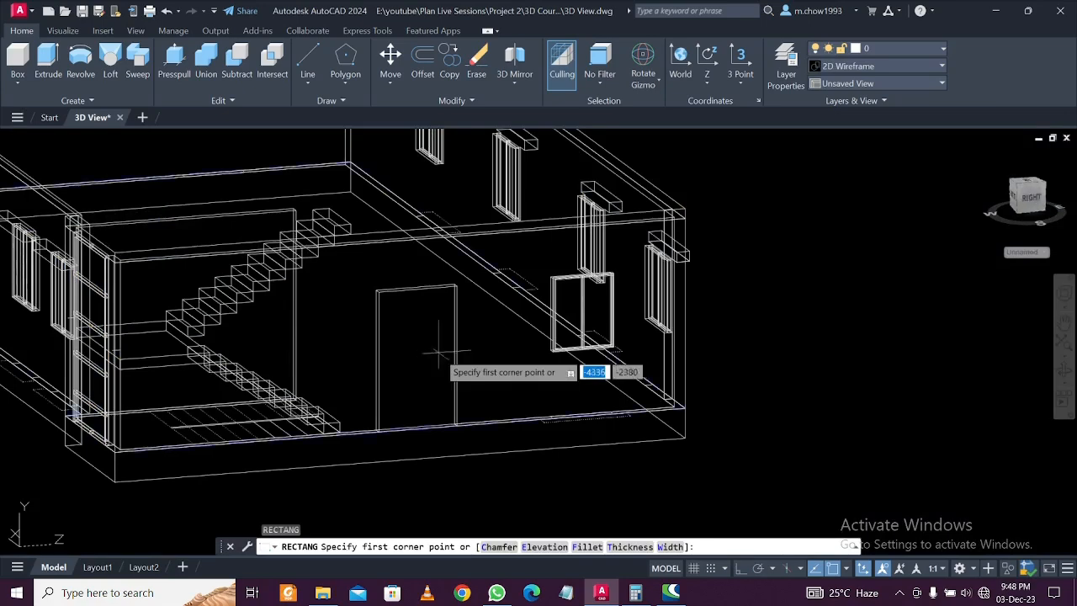
pyautogui.scroll(6, 436, 350)
pyautogui.click(274, 187)
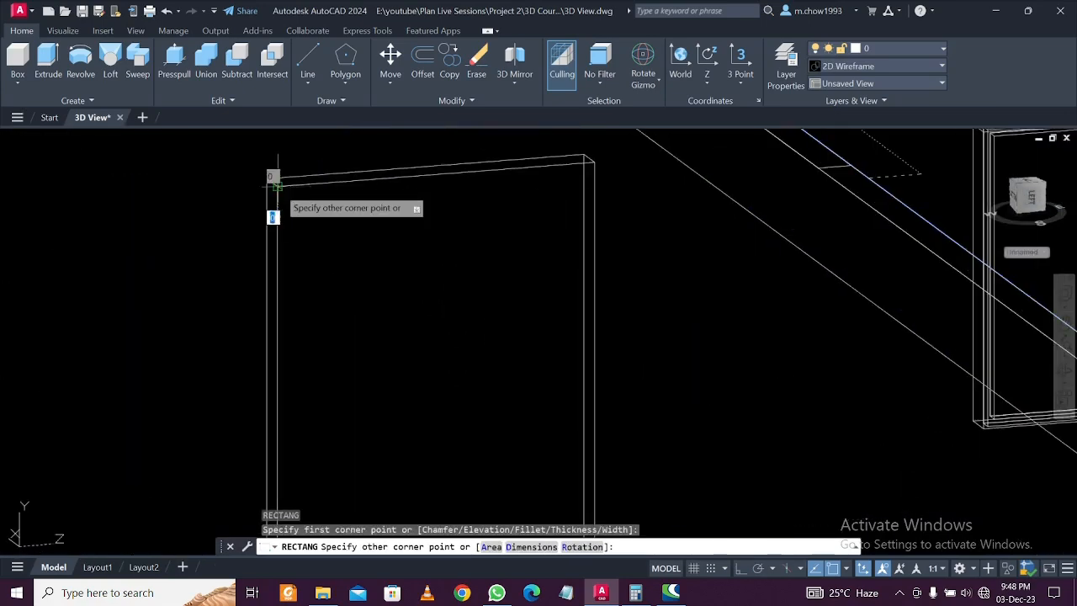
pyautogui.scroll(-2, 278, 188)
pyautogui.scroll(3, 410, 399)
pyautogui.scroll(-1, 328, 401)
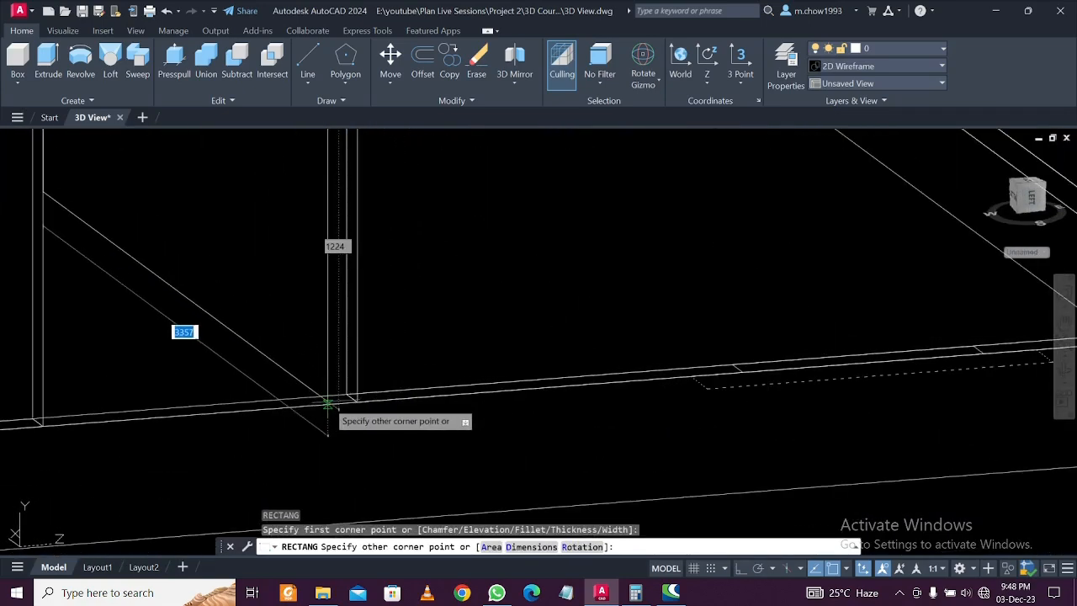
pyautogui.scroll(-3, 327, 404)
pyautogui.press('Escape')
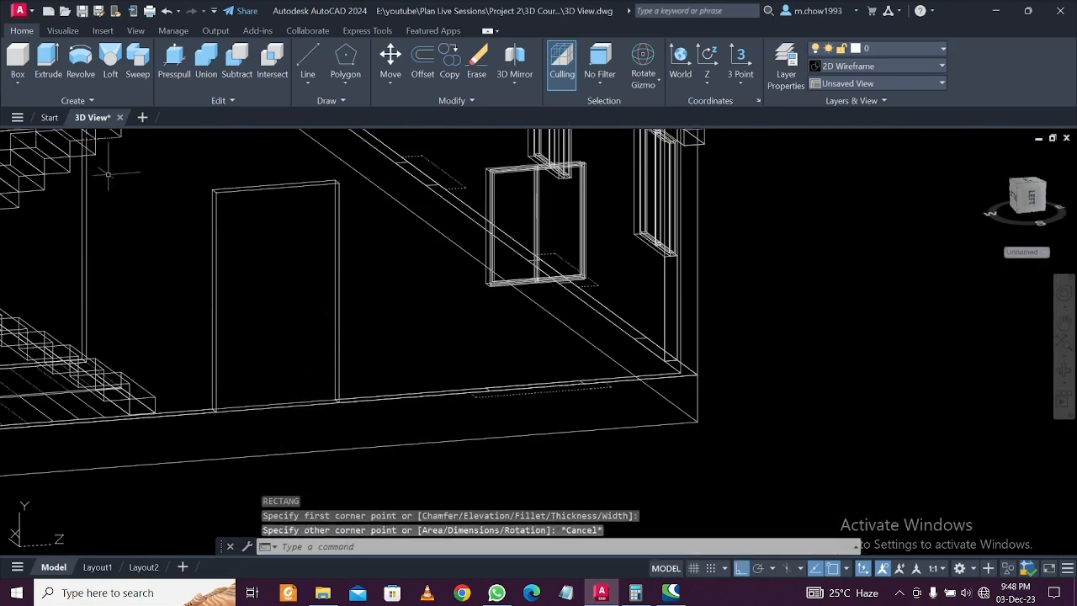
# Apply the Shades of Gray visual style and draw a rectangle across opposite corners of the end wall's door opening
pyautogui.click(88, 139)
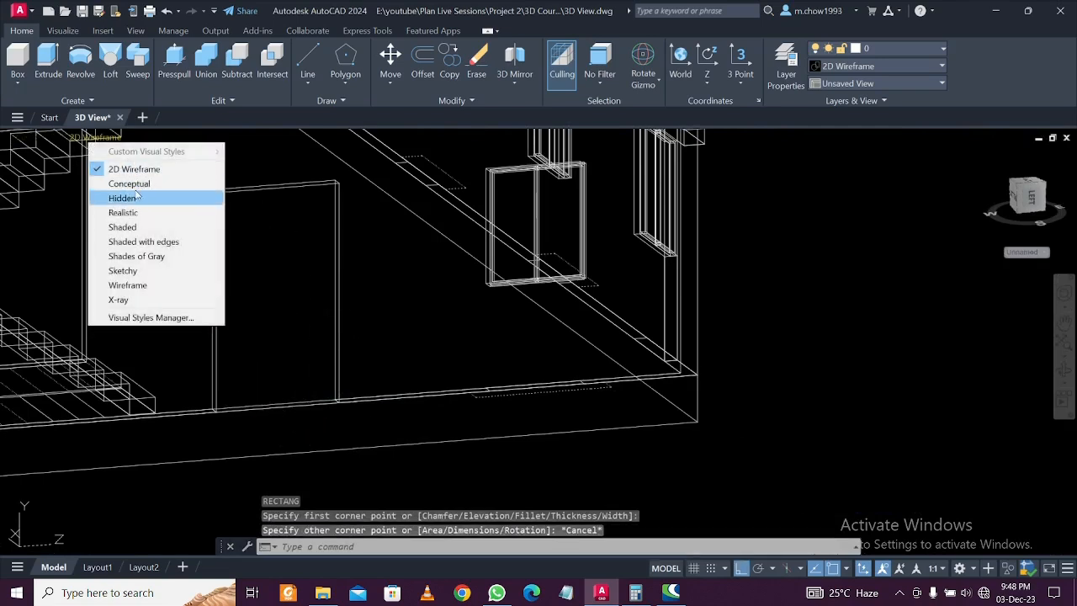
pyautogui.click(136, 255)
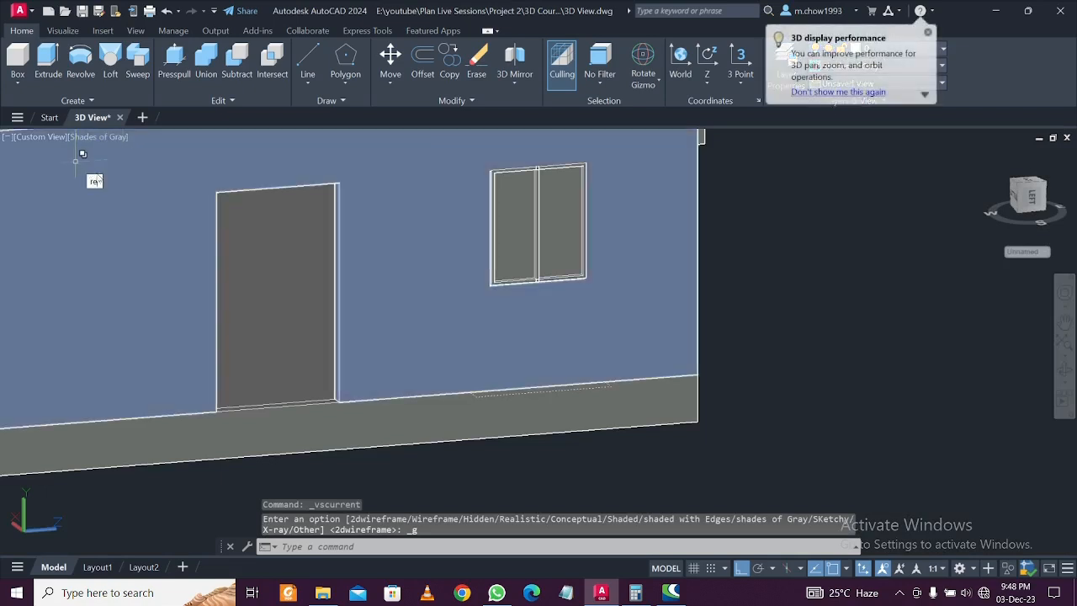
pyautogui.click(136, 221)
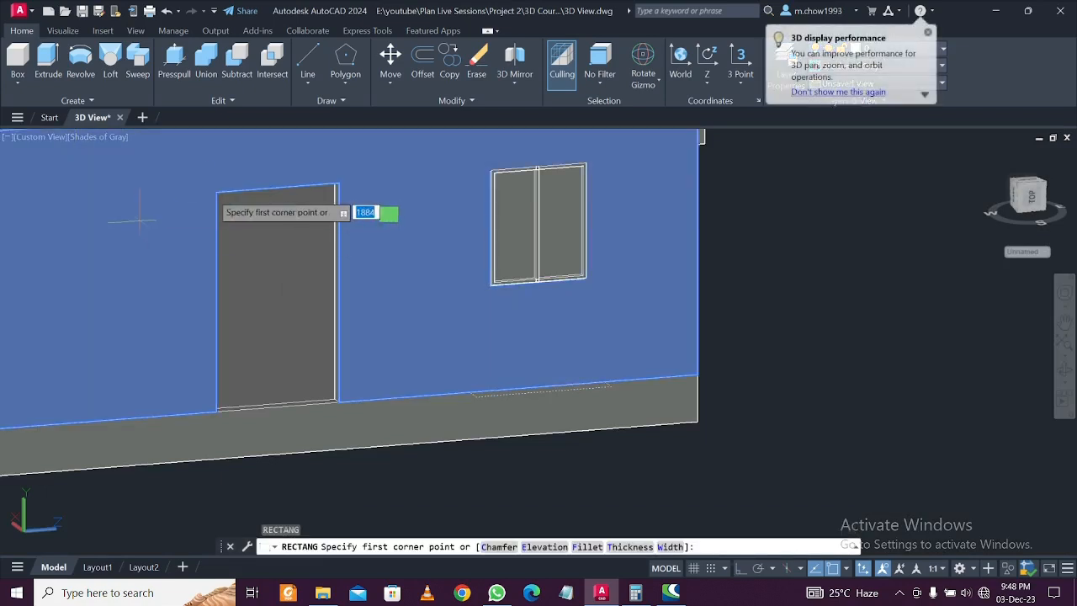
pyautogui.click(217, 193)
pyautogui.scroll(5, 336, 395)
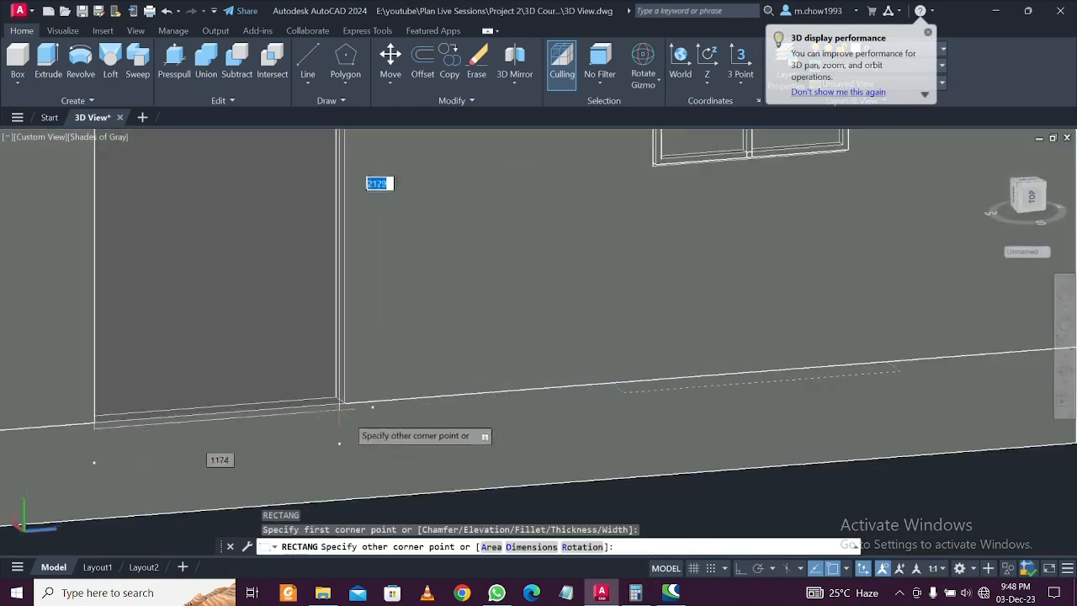
pyautogui.click(337, 382)
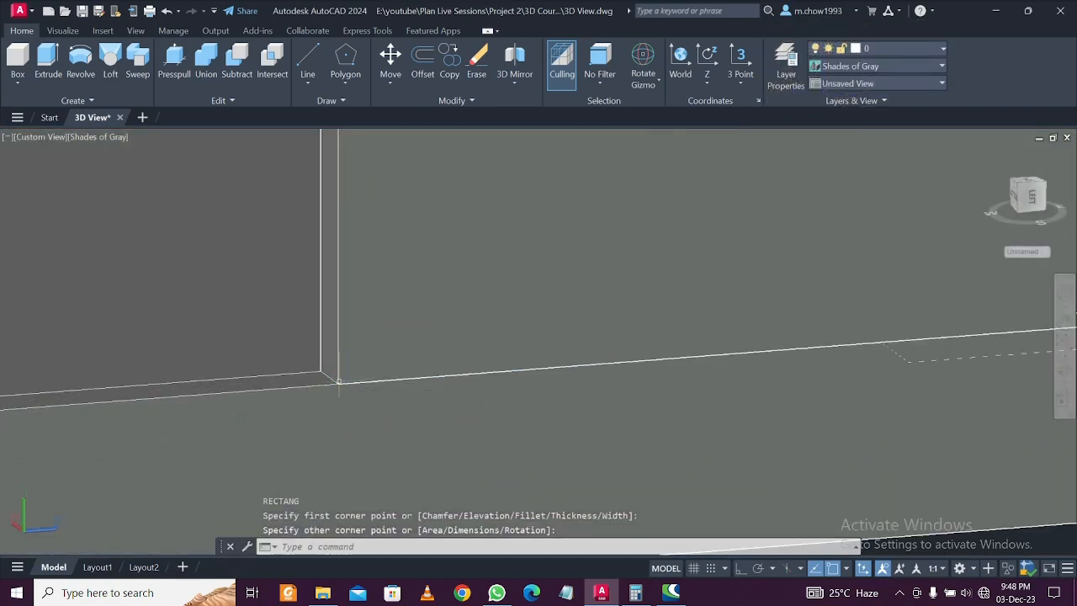
pyautogui.click(336, 365)
pyautogui.click(315, 378)
pyautogui.click(311, 383)
pyautogui.click(340, 361)
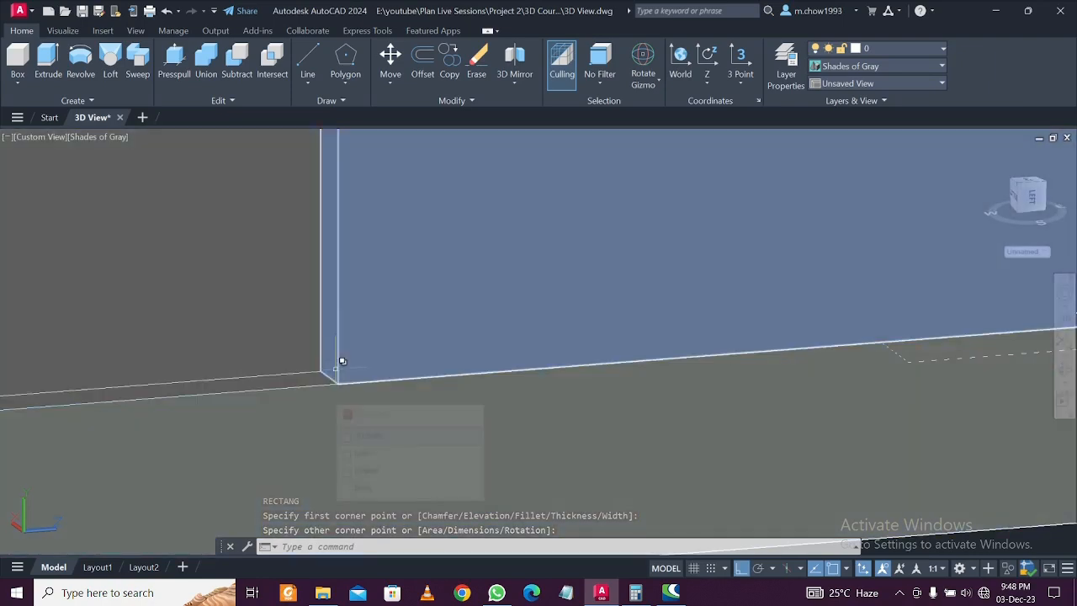
pyautogui.click(337, 362)
pyautogui.click(392, 413)
pyautogui.scroll(-2, 287, 381)
pyautogui.moveTo(259, 328); pyautogui.dragTo(258, 448, button='middle')
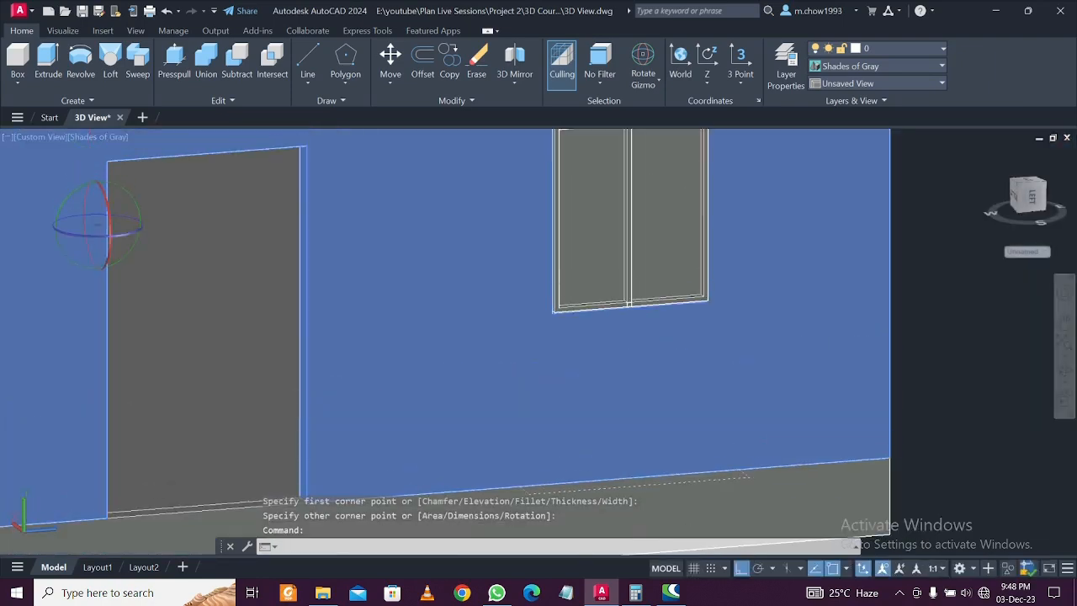
pyautogui.moveTo(293, 176); pyautogui.dragTo(297, 247, button='middle')
pyautogui.press('Escape')
pyautogui.scroll(2, 296, 246)
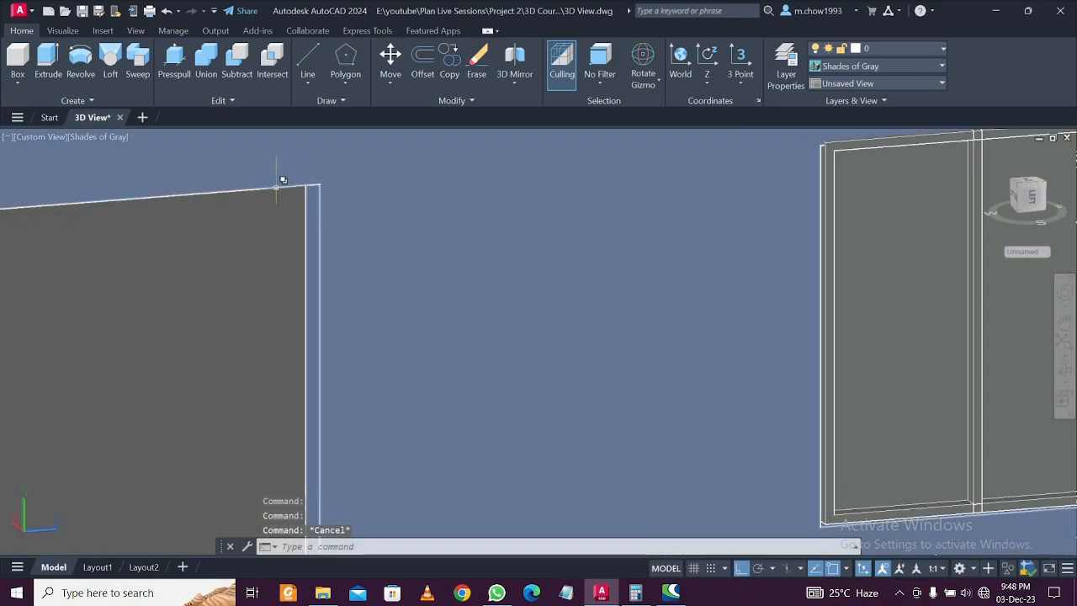
pyautogui.press('Escape')
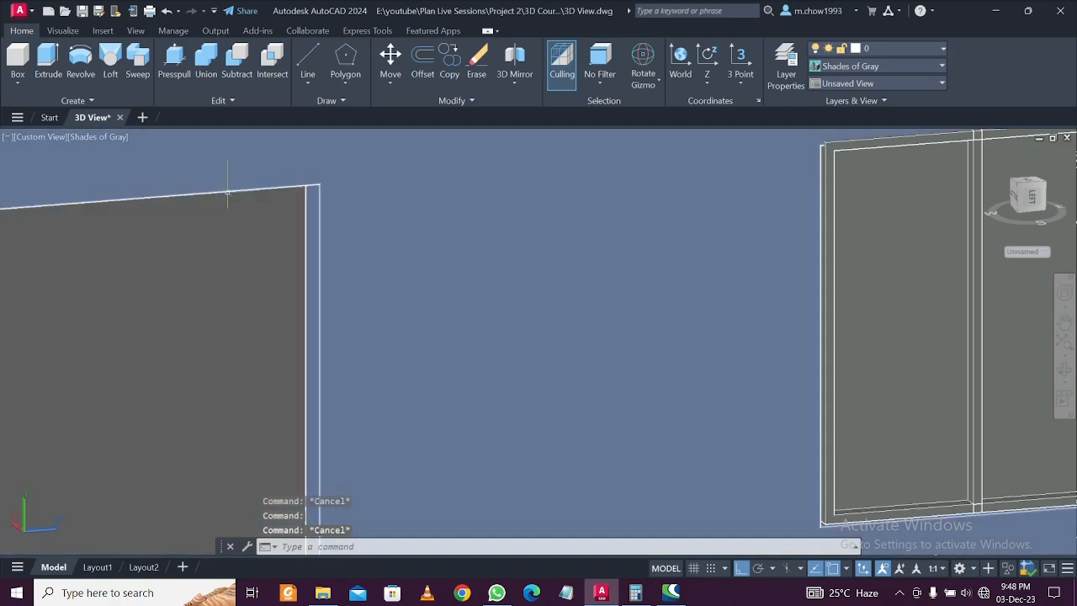
# Select the door opening's polyline among the overlapping objects and move it to empty space outside the house
pyautogui.click(229, 193)
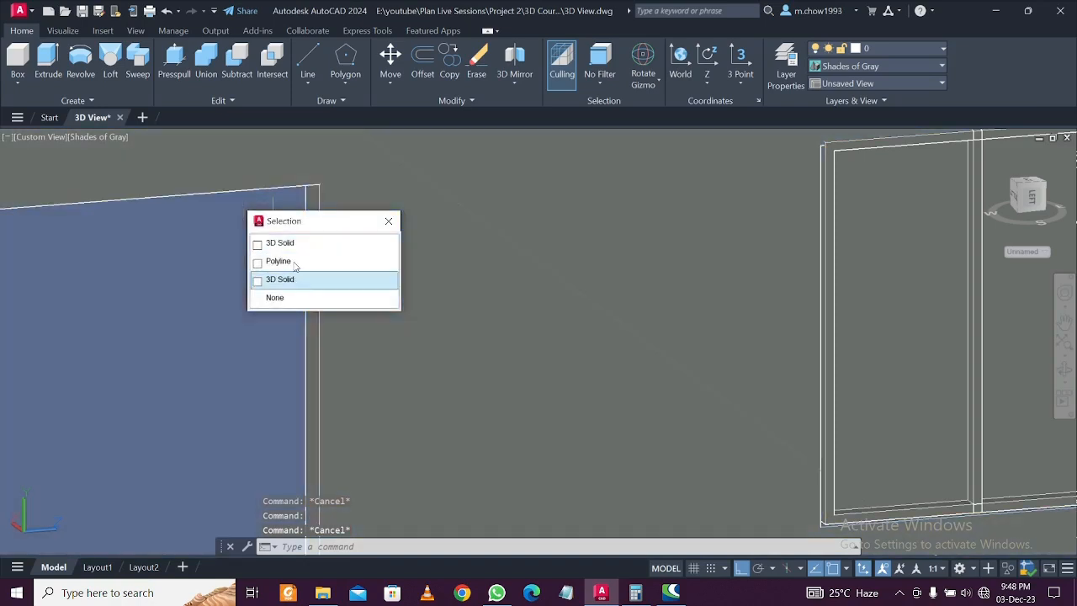
pyautogui.click(286, 261)
pyautogui.press('Return')
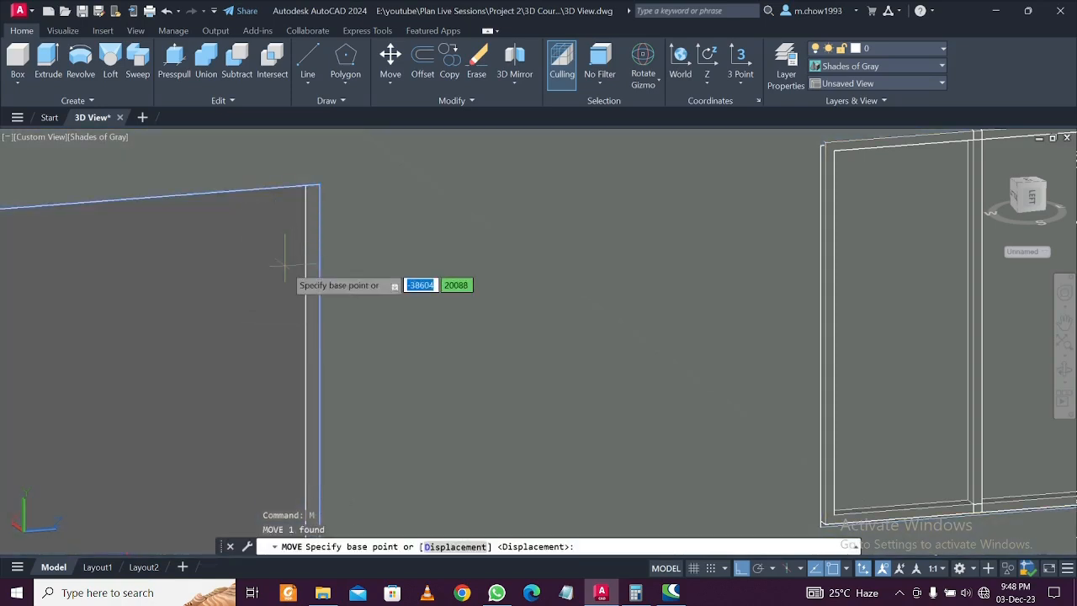
pyautogui.click(293, 277)
pyautogui.scroll(-6, 300, 268)
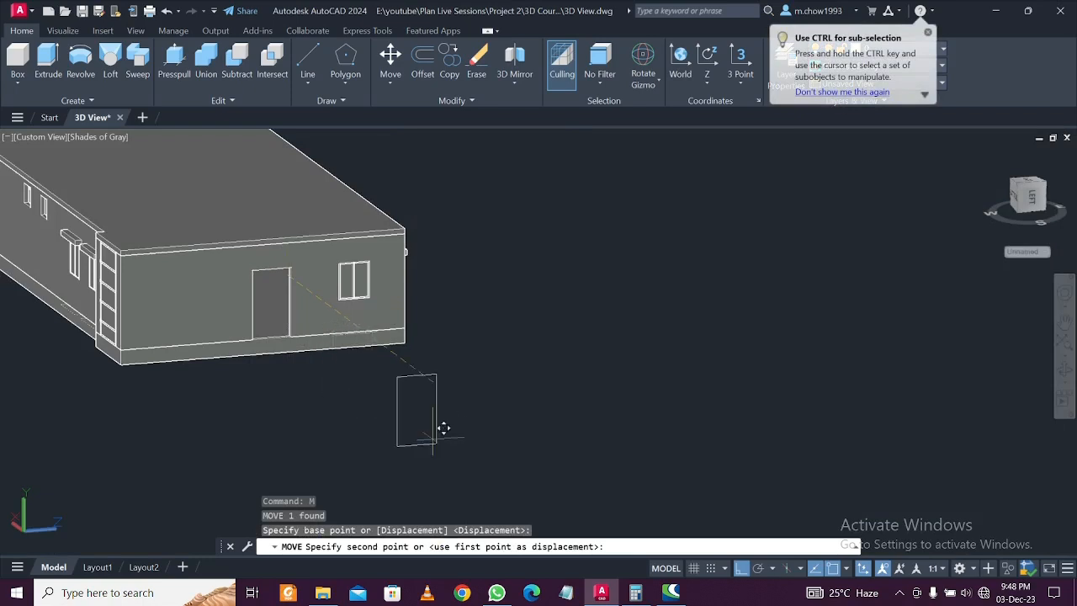
pyautogui.press('Escape')
pyautogui.scroll(3, 449, 439)
pyautogui.moveTo(450, 439); pyautogui.dragTo(460, 397, button='middle')
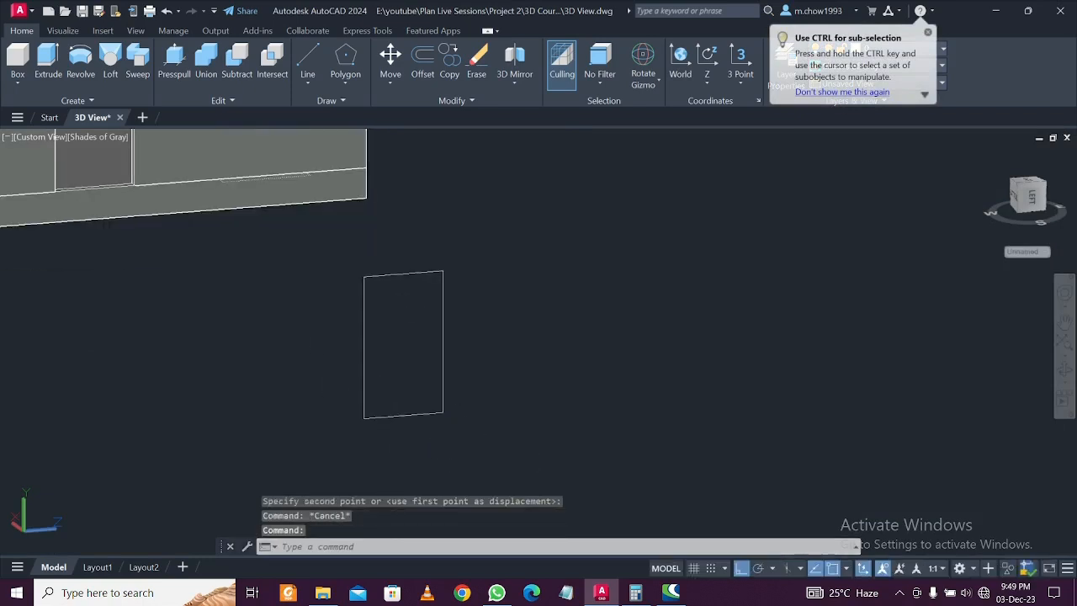
pyautogui.scroll(2, 460, 392)
pyautogui.click(467, 374)
pyautogui.click(389, 337)
pyautogui.press('Escape')
pyautogui.click(496, 341)
pyautogui.press('Escape')
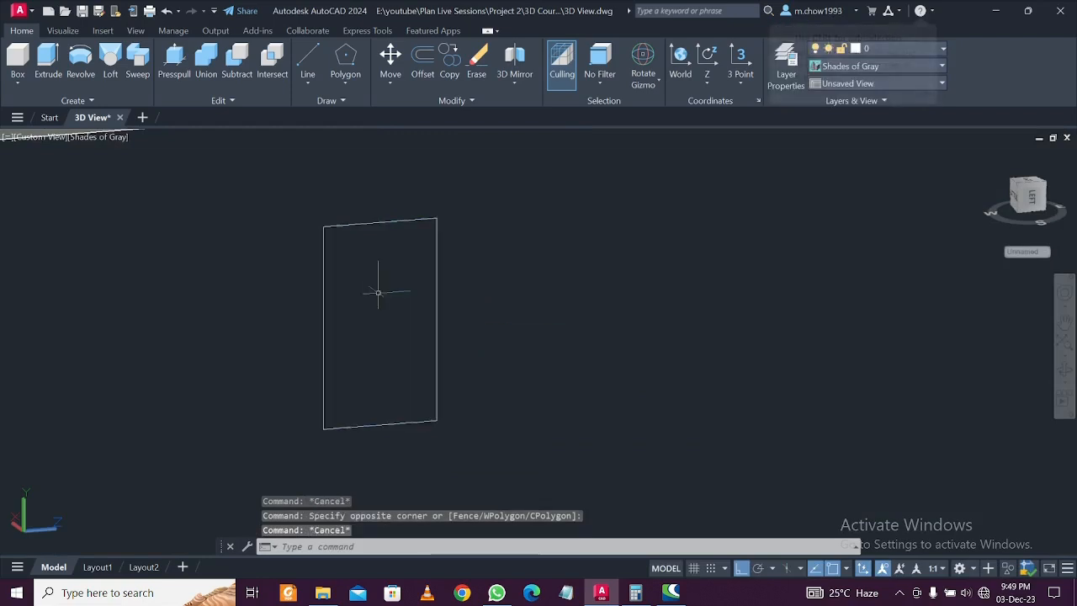
# Place the UCS origin at the door rectangle's lower corner with the Z axis perpendicular to the rectangle's plane
pyautogui.click(63, 31)
pyautogui.click(220, 67)
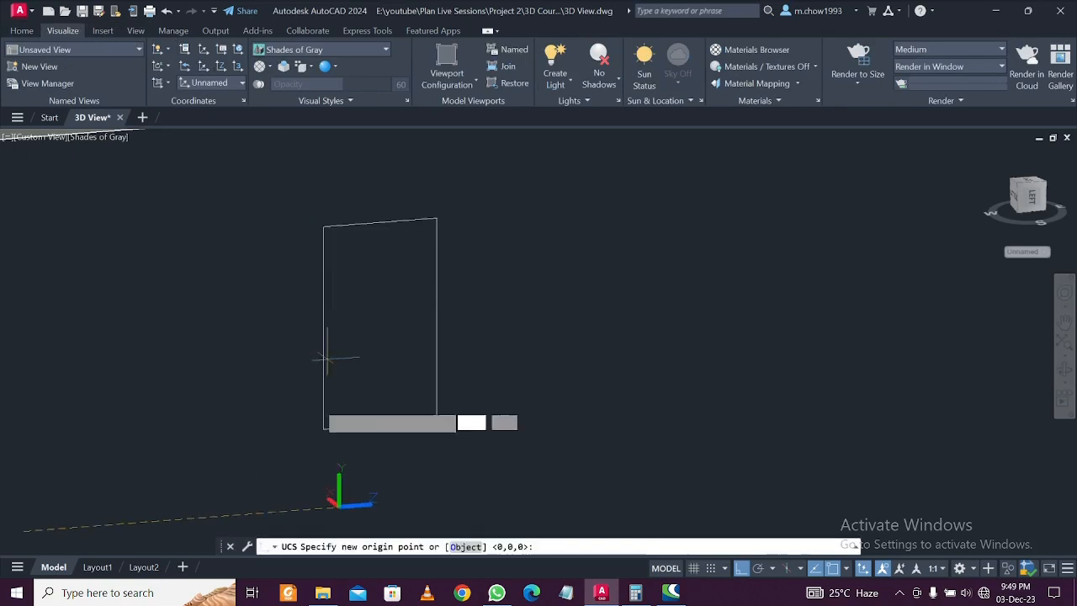
pyautogui.click(325, 426)
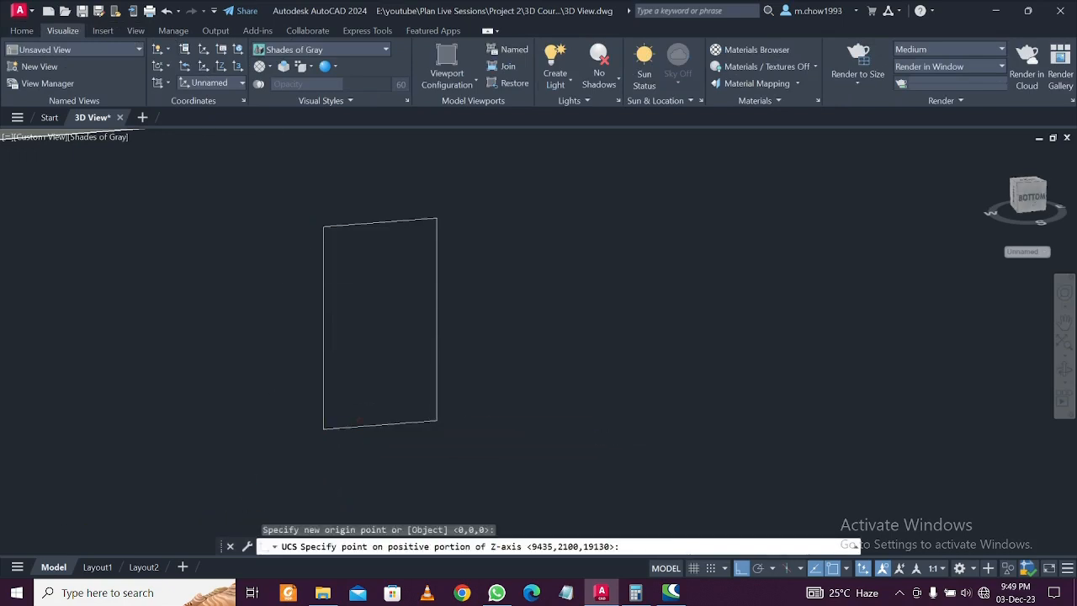
pyautogui.click(268, 249)
pyautogui.press('Escape')
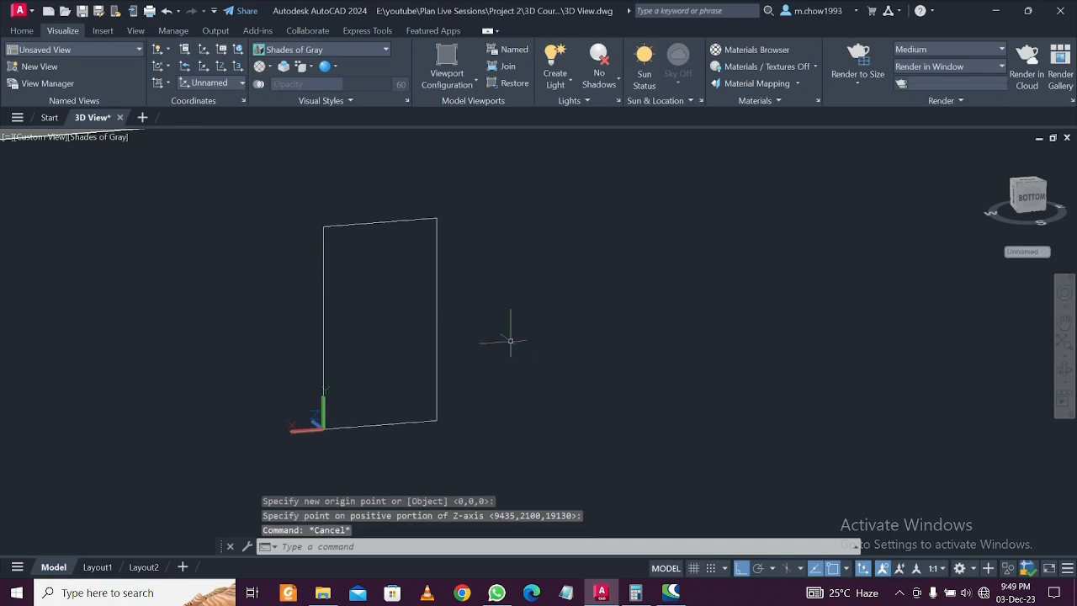
# Offset the door rectangle inward by 50 to outline the door frame
pyautogui.write('o')
pyautogui.press('Return')
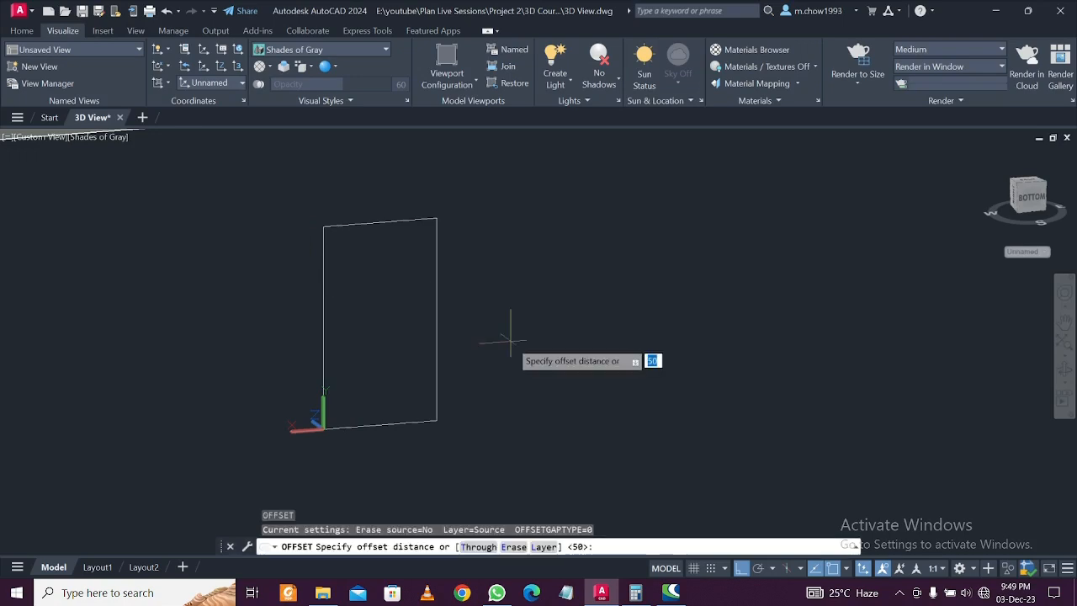
pyautogui.press('Return')
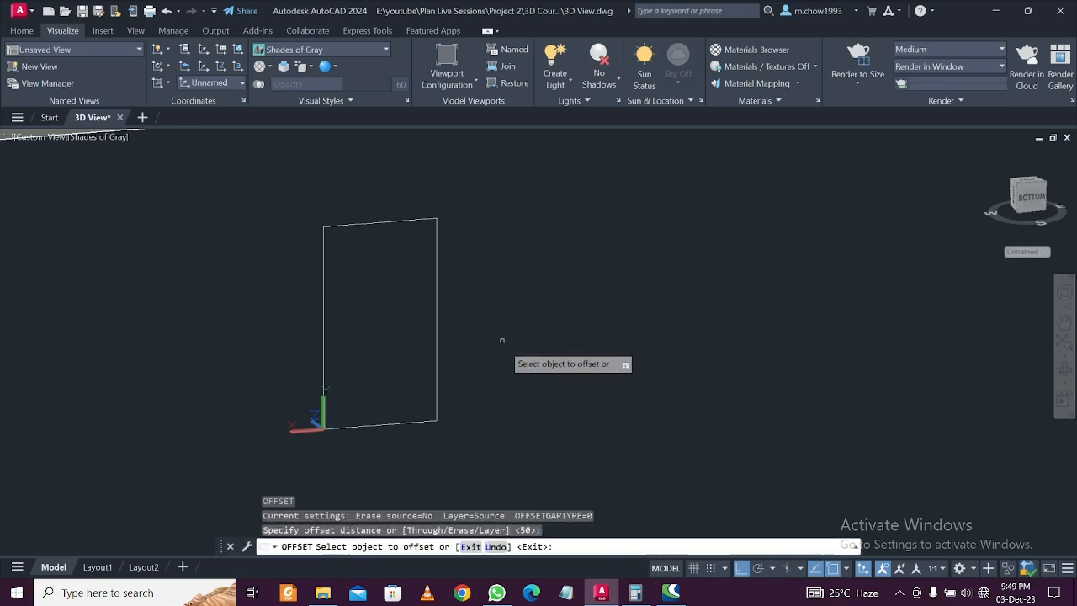
pyautogui.click(436, 310)
pyautogui.click(306, 291)
pyautogui.hotkey('ctrl', 'z')
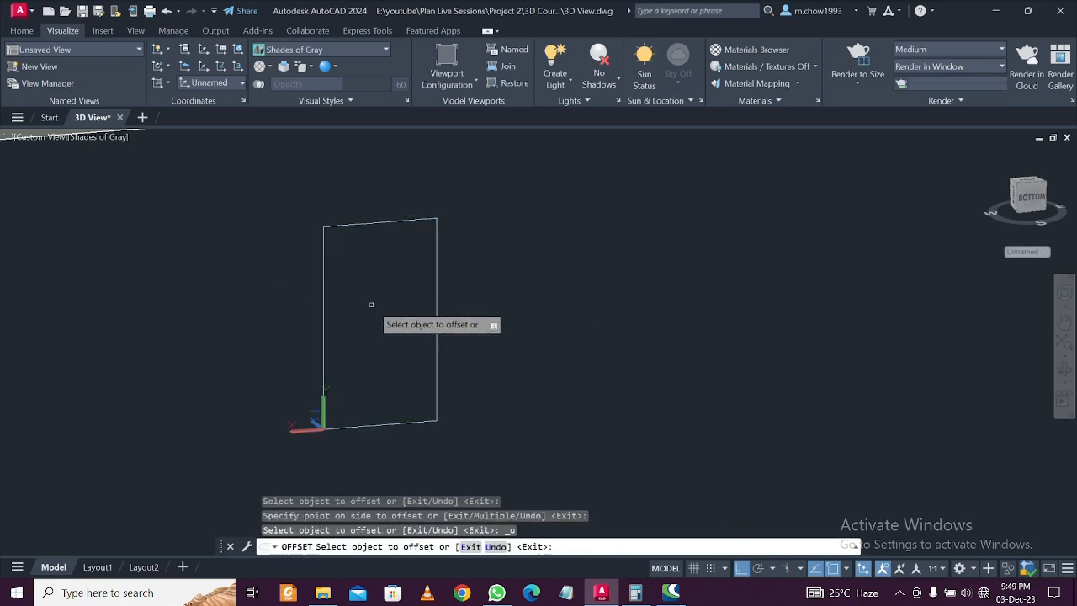
pyautogui.click(435, 306)
pyautogui.click(363, 304)
pyautogui.press('Escape')
pyautogui.moveTo(402, 332); pyautogui.dragTo(362, 304, button='middle')
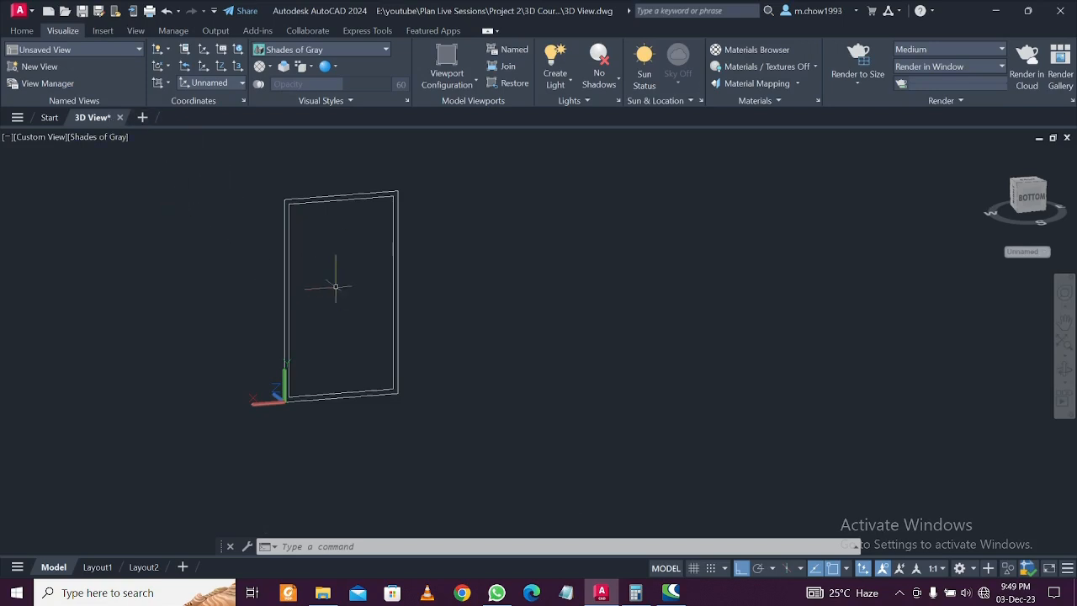
# Presspull the area inside the inner door rectangle by 25 to form the door panel
pyautogui.click(21, 30)
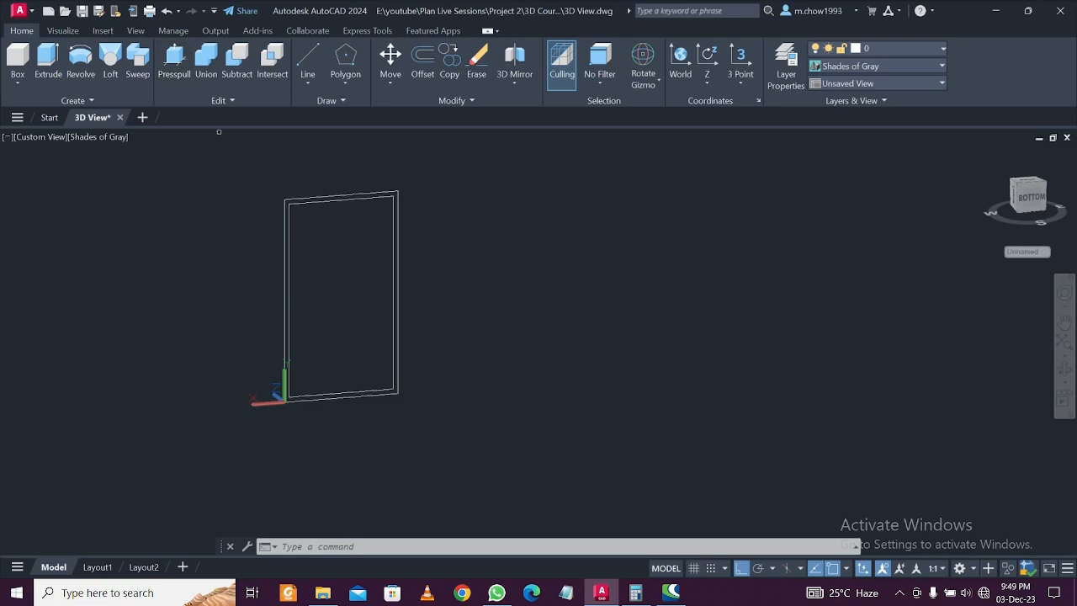
pyautogui.click(177, 63)
pyautogui.click(376, 236)
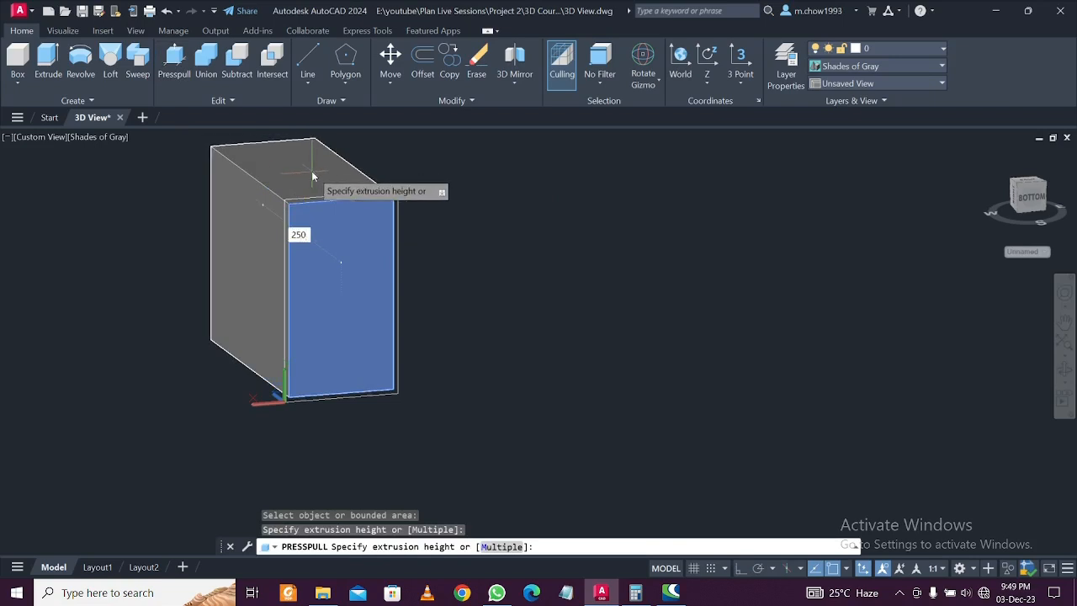
pyautogui.write('25')
pyautogui.press('Return')
# Presspull the outer door rectangle by 50 to form the door frame solid
pyautogui.scroll(3, 349, 210)
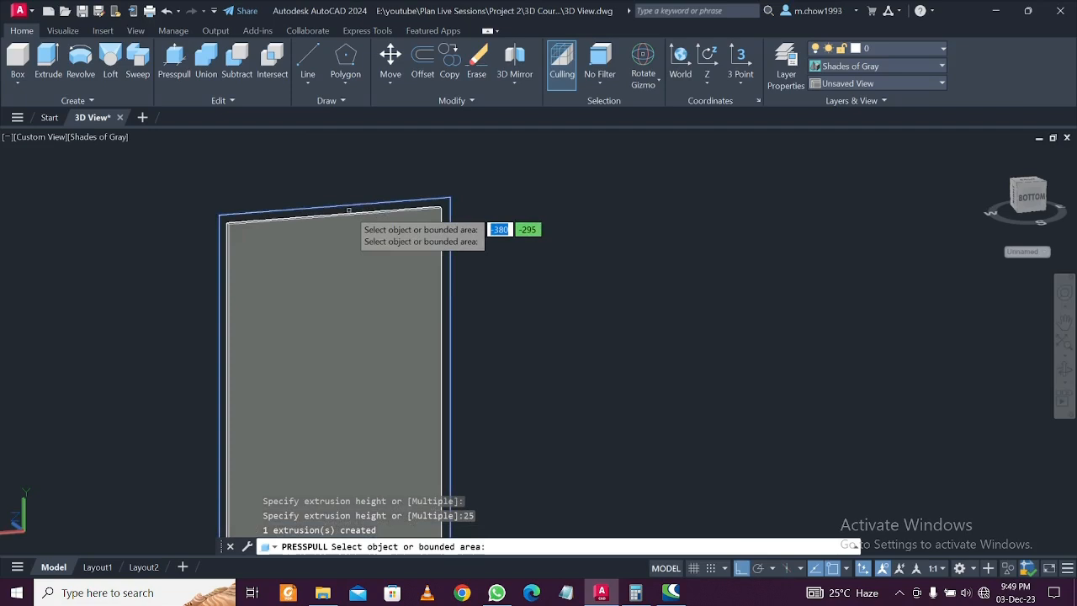
pyautogui.click(348, 210)
pyautogui.write('50')
pyautogui.press('Return')
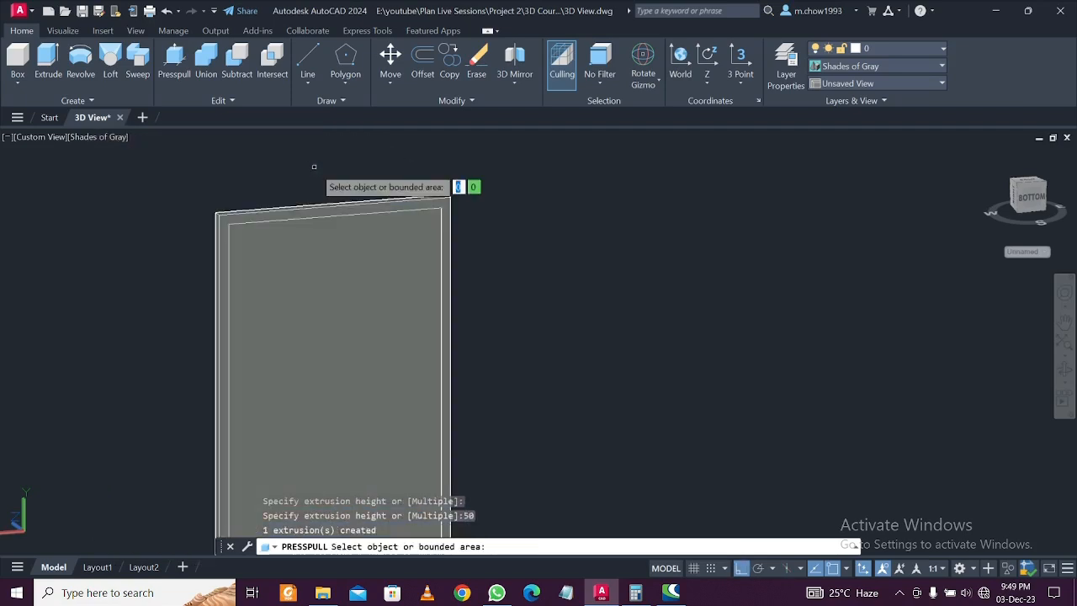
pyautogui.press('Return')
pyautogui.click(286, 258)
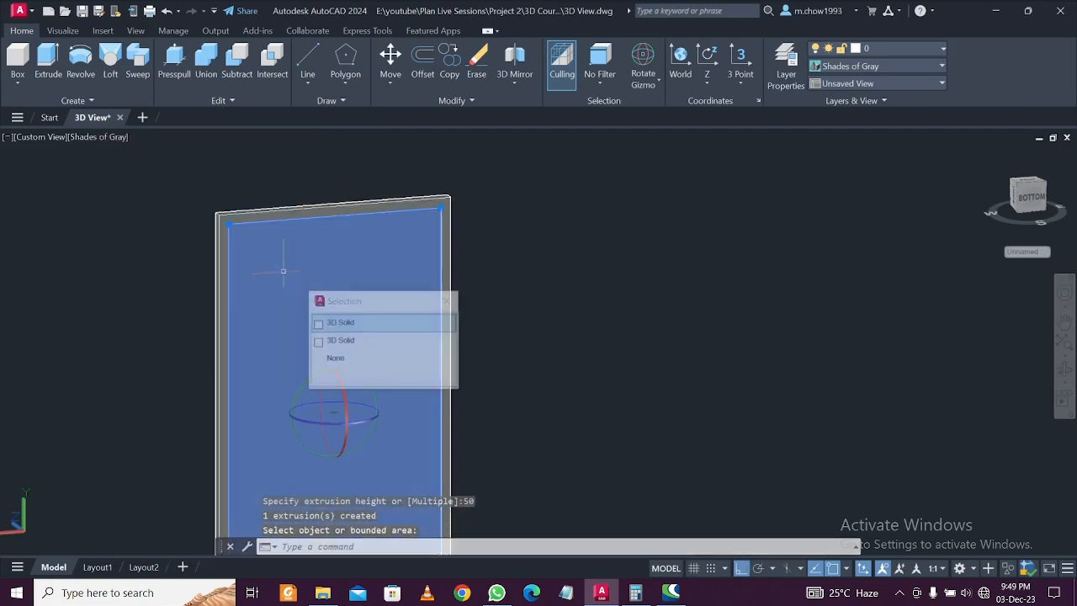
pyautogui.click(621, 311)
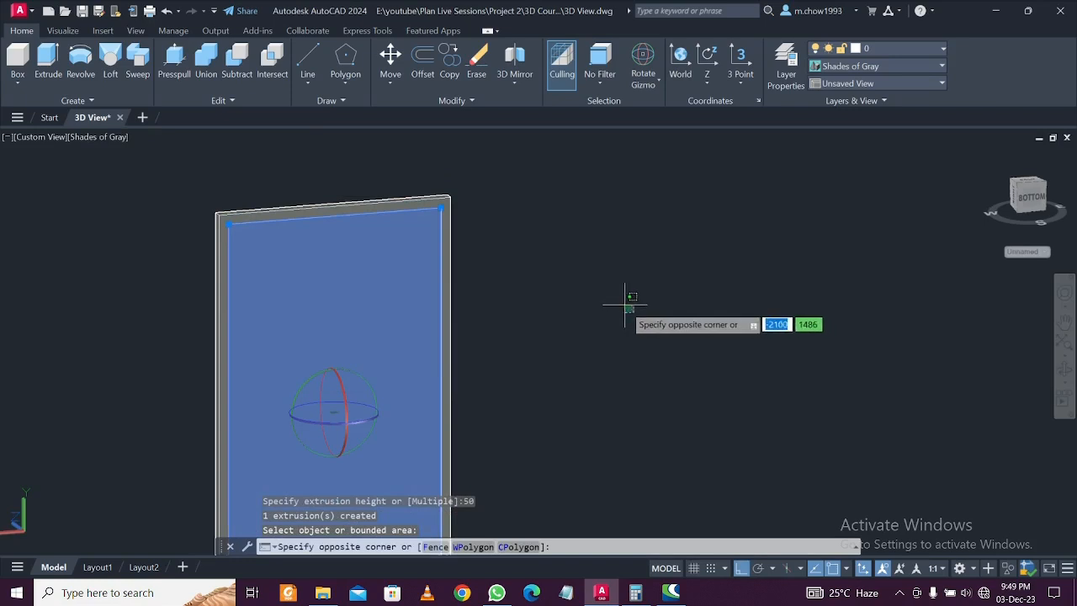
pyautogui.press('Escape')
pyautogui.press('Escape')
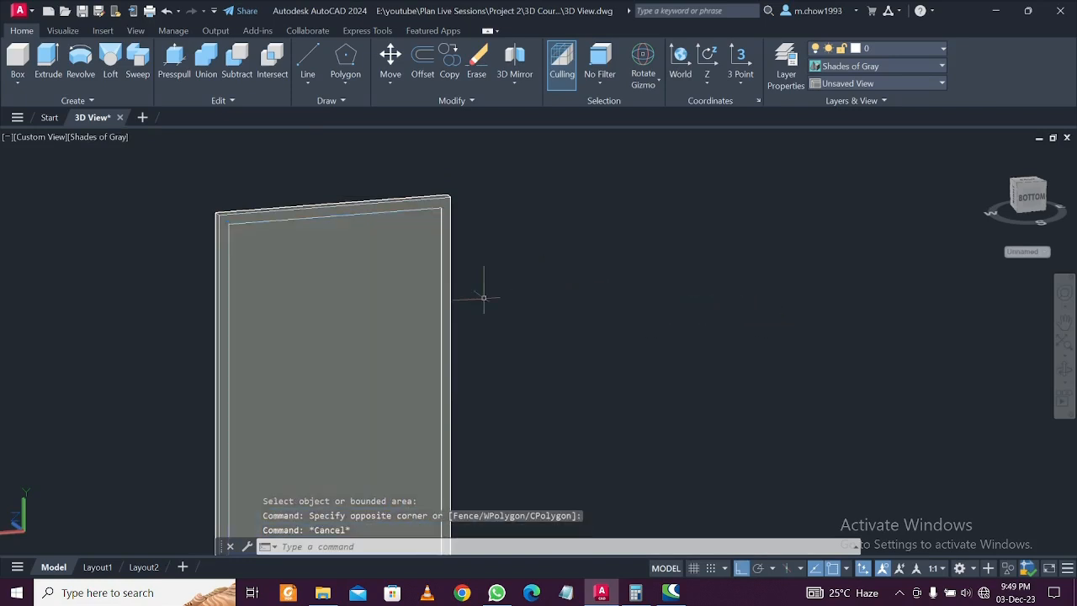
pyautogui.click(381, 307)
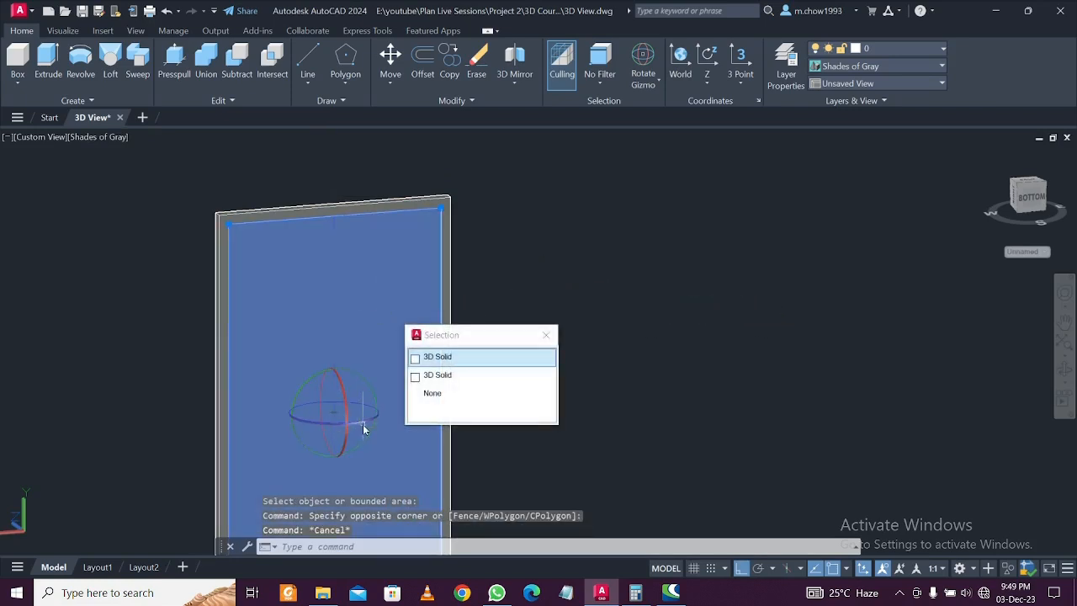
pyautogui.click(437, 357)
pyautogui.click(342, 392)
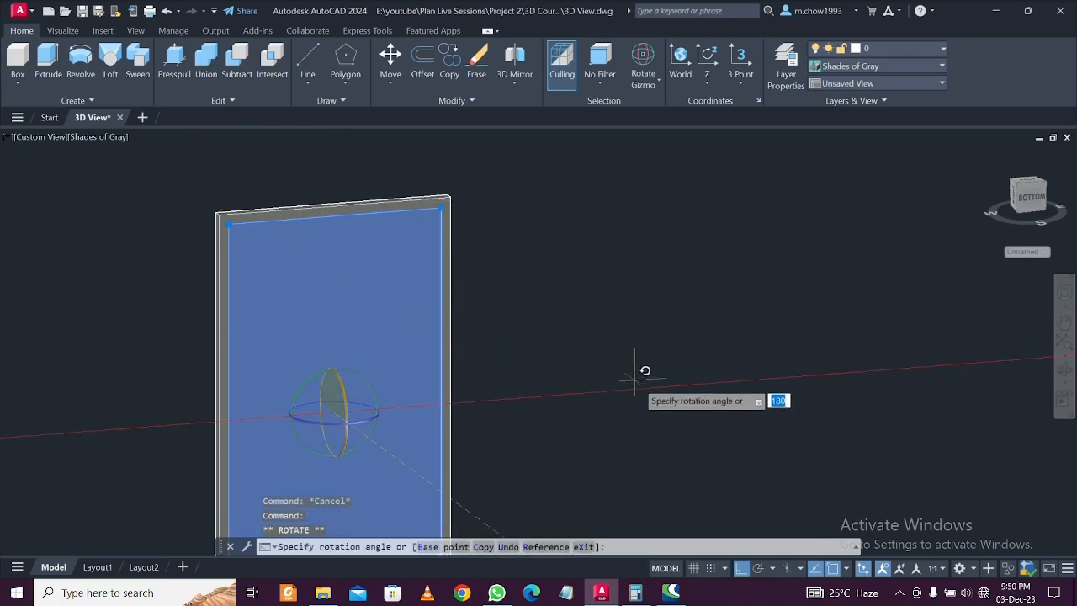
pyautogui.write('m')
pyautogui.press('Return')
pyautogui.press('Escape')
pyautogui.press('Escape')
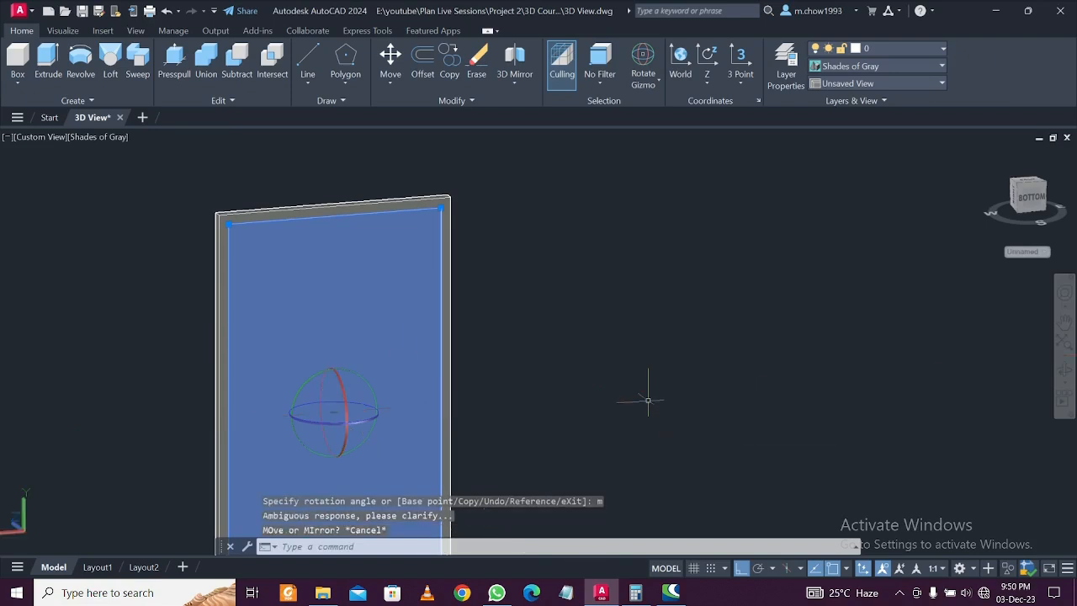
# Select the outer door frame solid and move it 10 along the Z axis
pyautogui.click(371, 336)
pyautogui.scroll(-2, 366, 330)
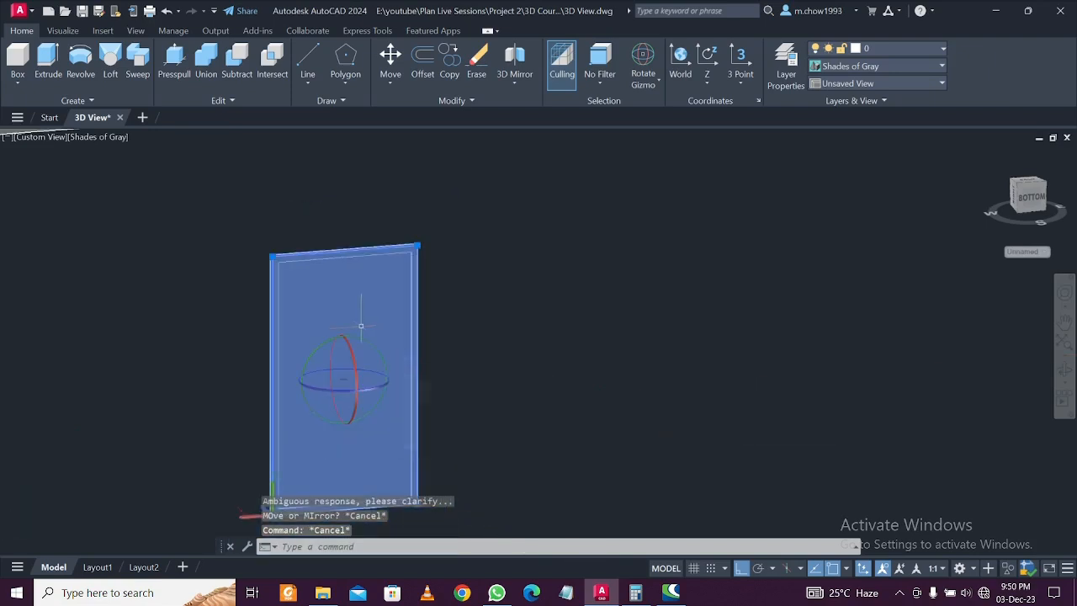
pyautogui.write('m')
pyautogui.press('Return')
pyautogui.click(488, 309)
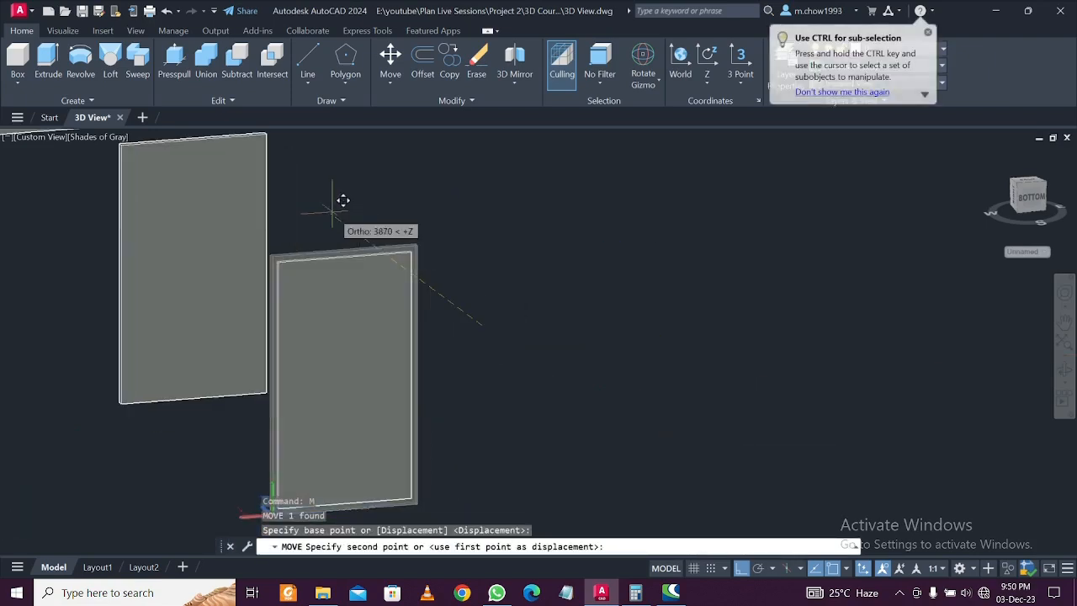
pyautogui.write('10')
pyautogui.press('Return')
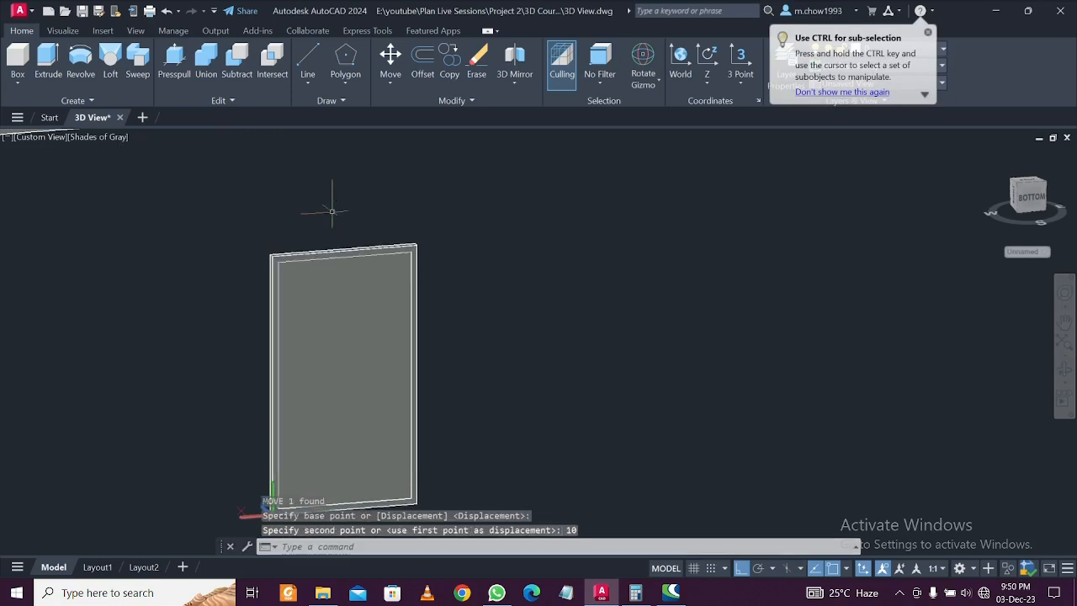
pyautogui.press('Escape')
# Open the Materials Browser and list the Wood category of the Autodesk Library
pyautogui.scroll(-3, 335, 210)
pyautogui.scroll(3, 357, 238)
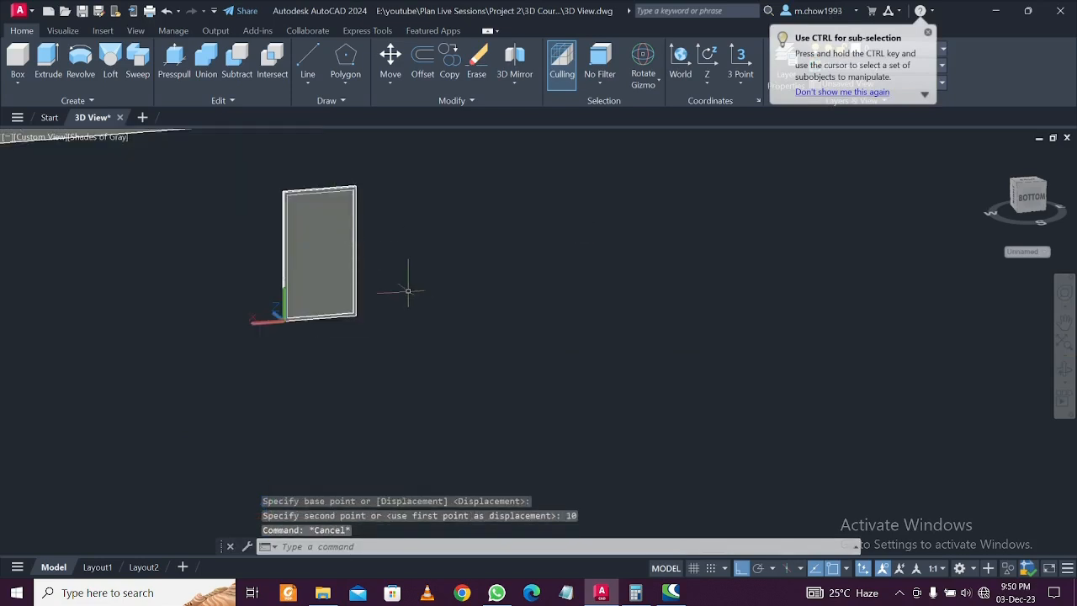
pyautogui.moveTo(408, 291); pyautogui.dragTo(433, 316, button='middle')
pyautogui.write('ma')
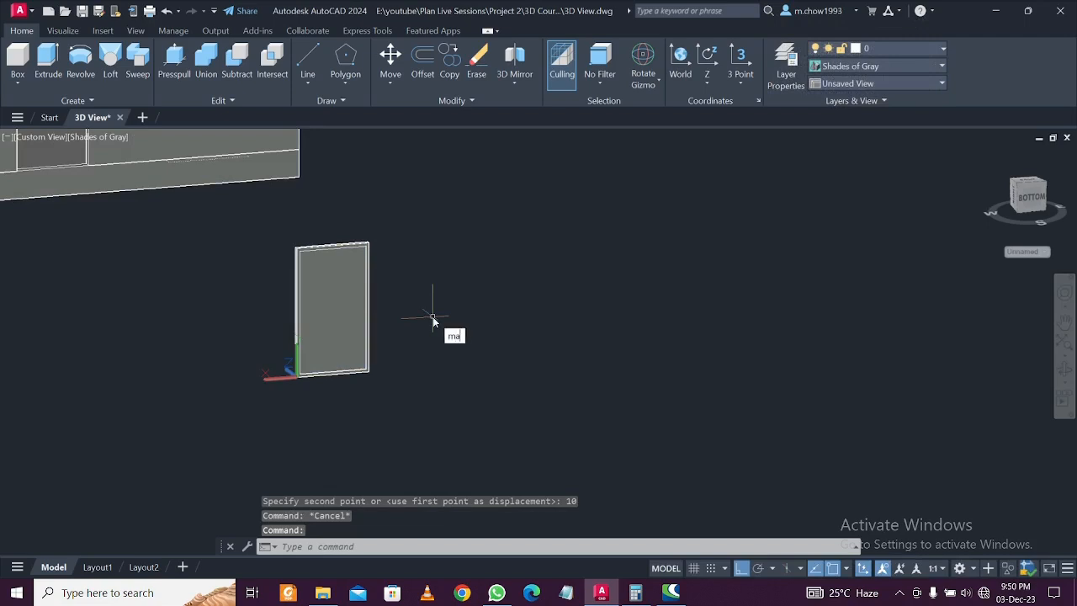
pyautogui.write('t')
pyautogui.press('Return')
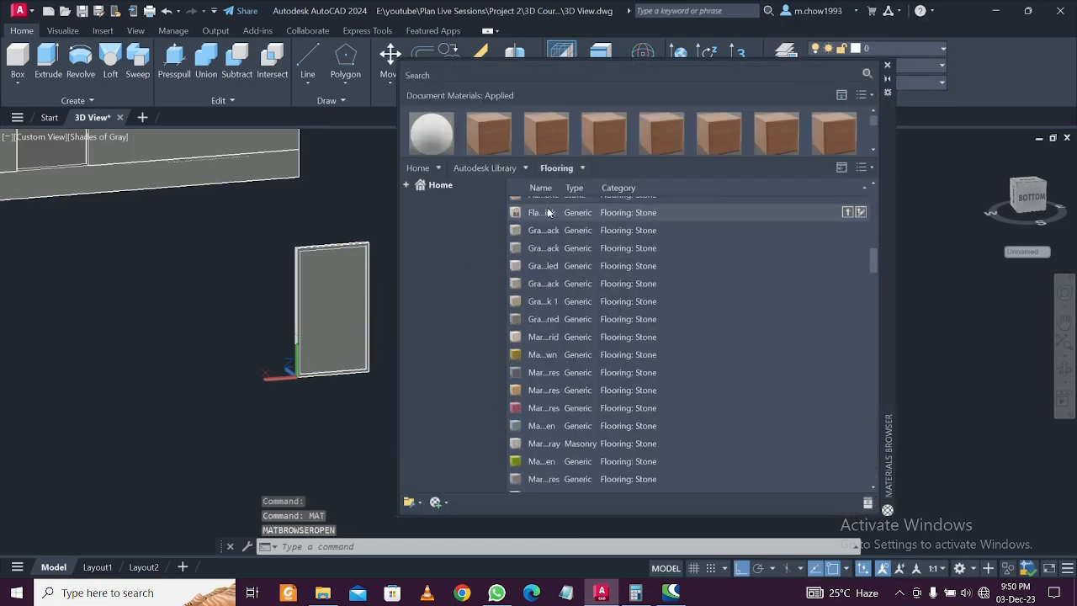
pyautogui.scroll(5, 547, 212)
pyautogui.click(862, 169)
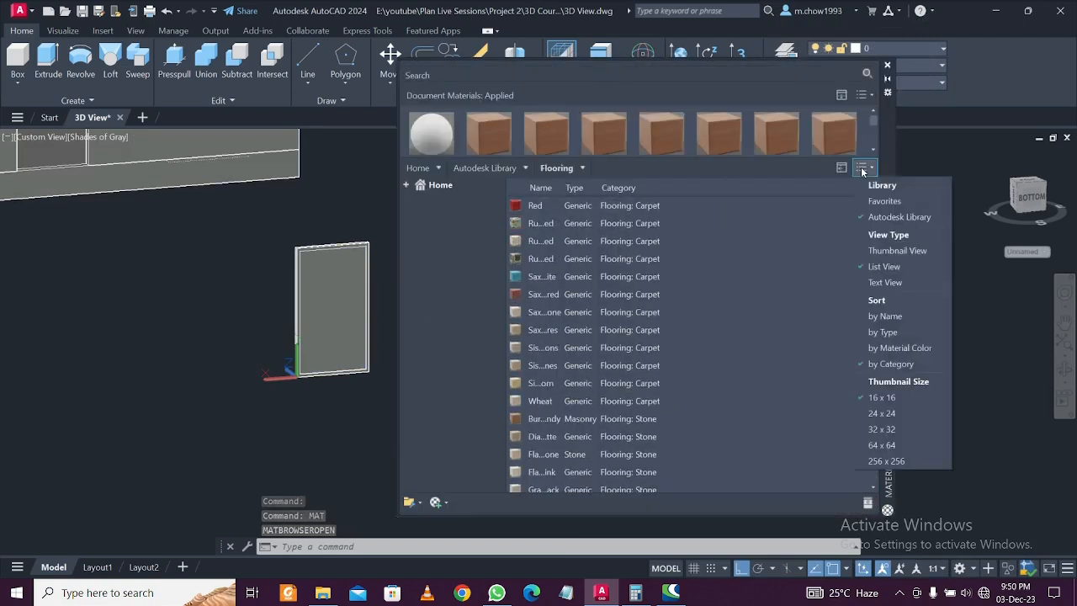
pyautogui.click(863, 169)
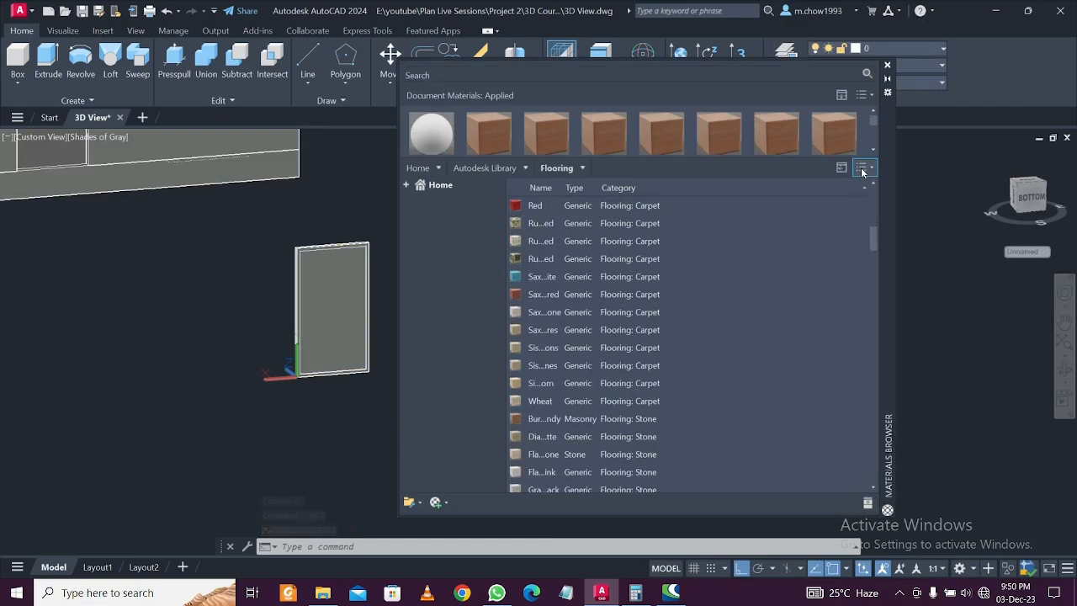
pyautogui.click(520, 169)
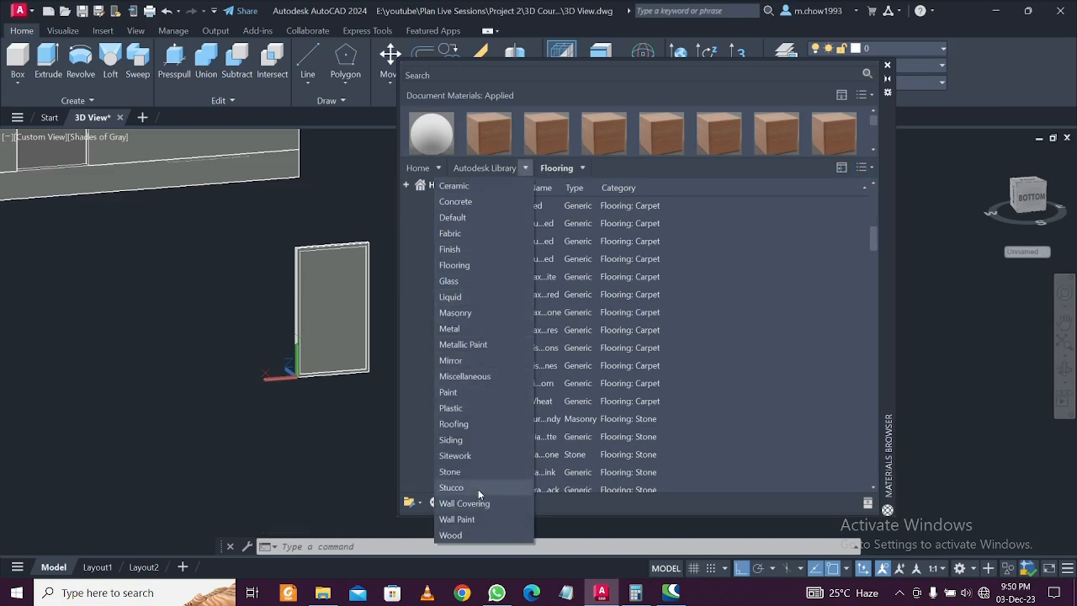
pyautogui.click(463, 534)
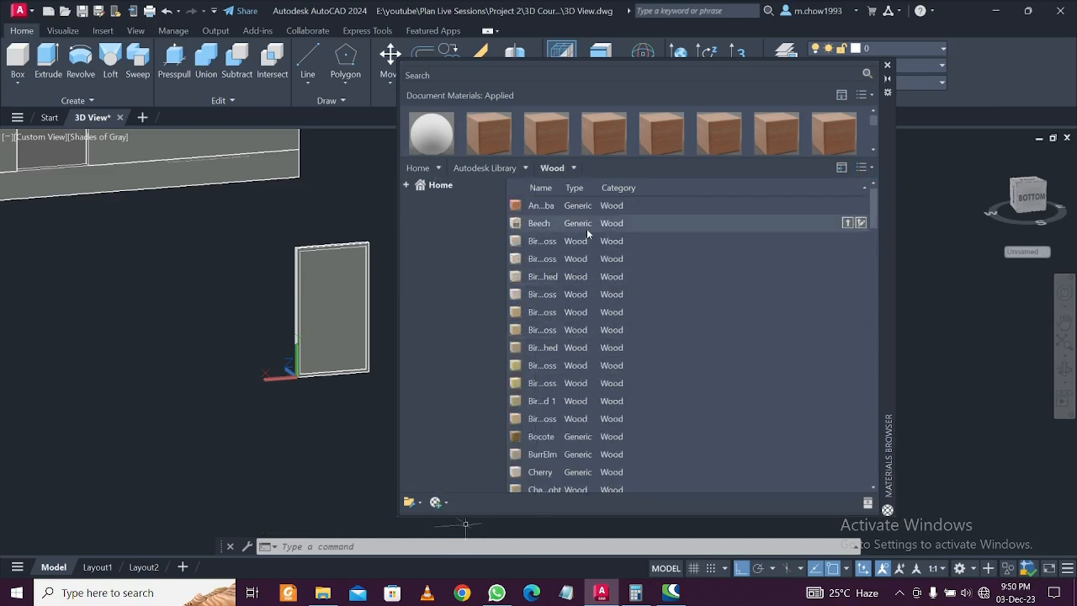
# Apply a dark striped wood material to the door panel, set the Realistic visual style and close the Materials Browser
pyautogui.moveTo(539, 223); pyautogui.dragTo(326, 305)
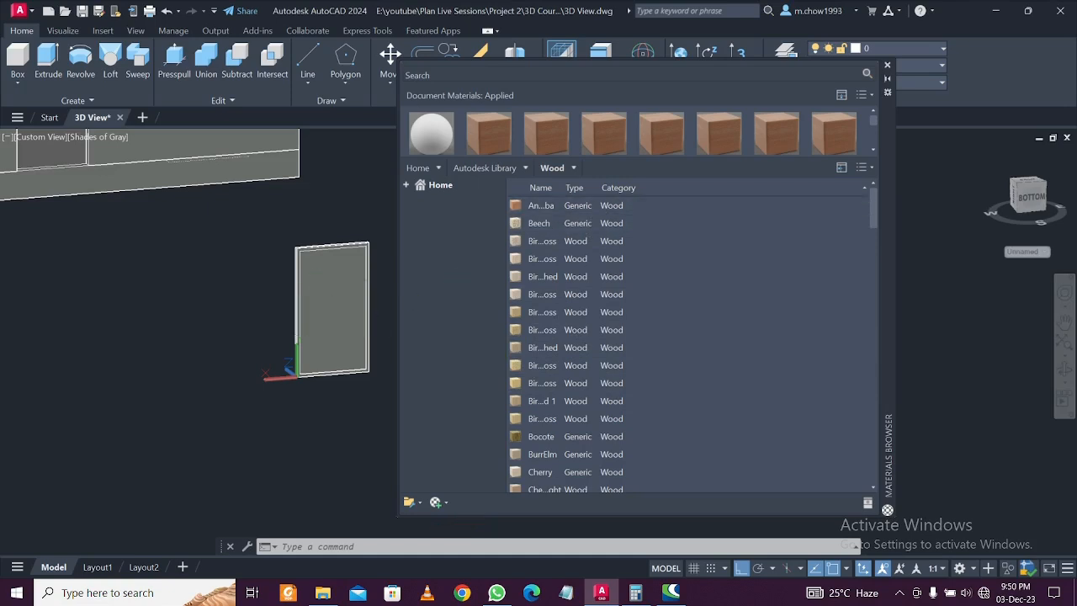
pyautogui.scroll(4, 343, 281)
pyautogui.scroll(-2, 343, 282)
pyautogui.moveTo(570, 222); pyautogui.dragTo(328, 324)
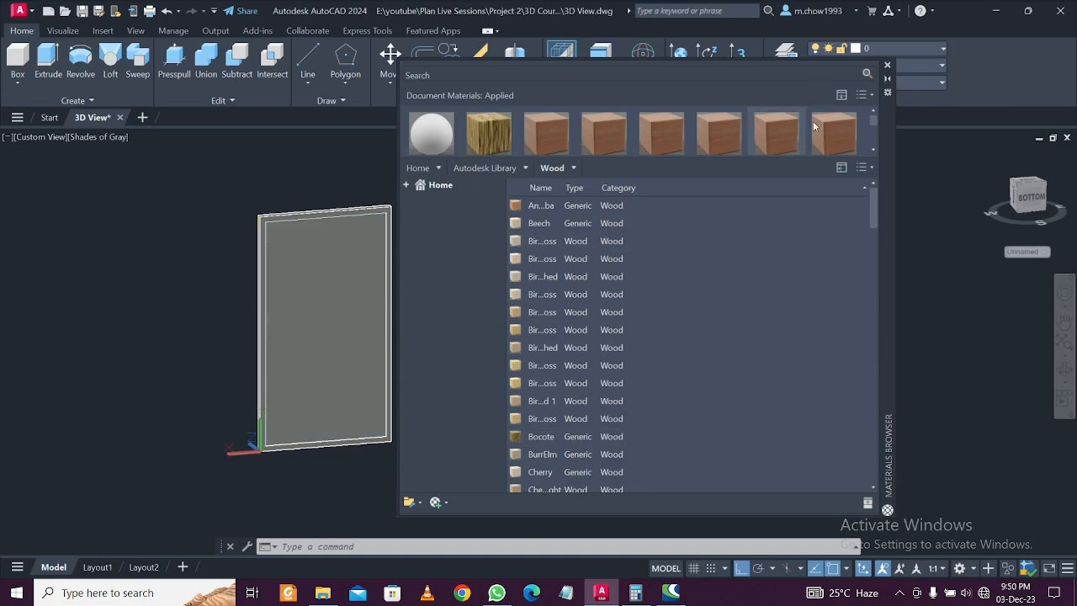
pyautogui.click(99, 137)
pyautogui.click(135, 212)
pyautogui.scroll(-5, 298, 299)
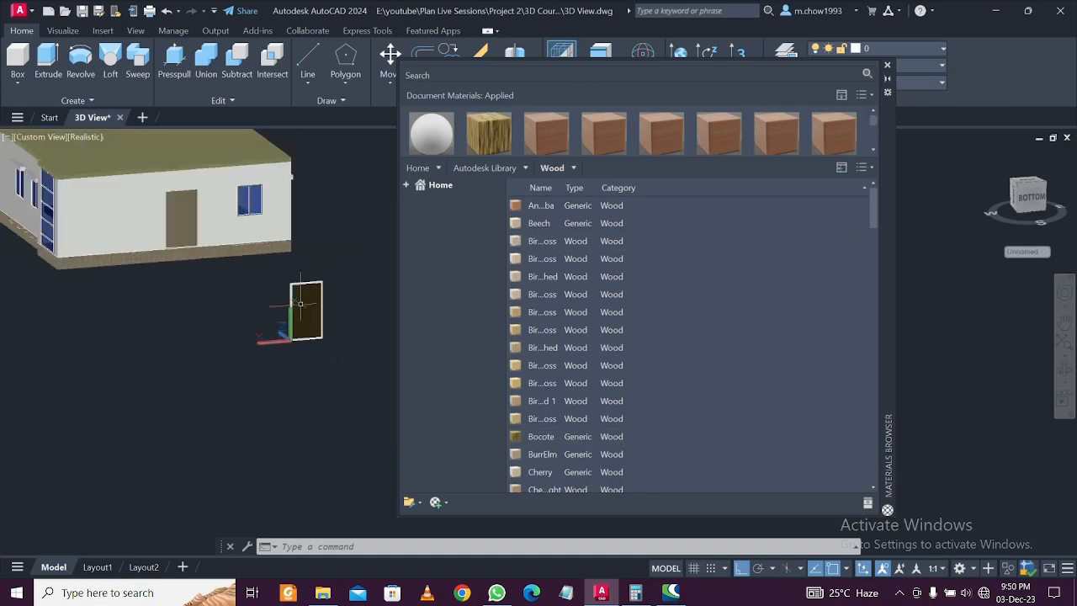
pyautogui.click(889, 67)
# Select the door panel, frame and their outlines together and combine them into one unnamed group
pyautogui.click(372, 401)
pyautogui.click(228, 233)
pyautogui.hotkey('ctrl', 'shift', 'g')
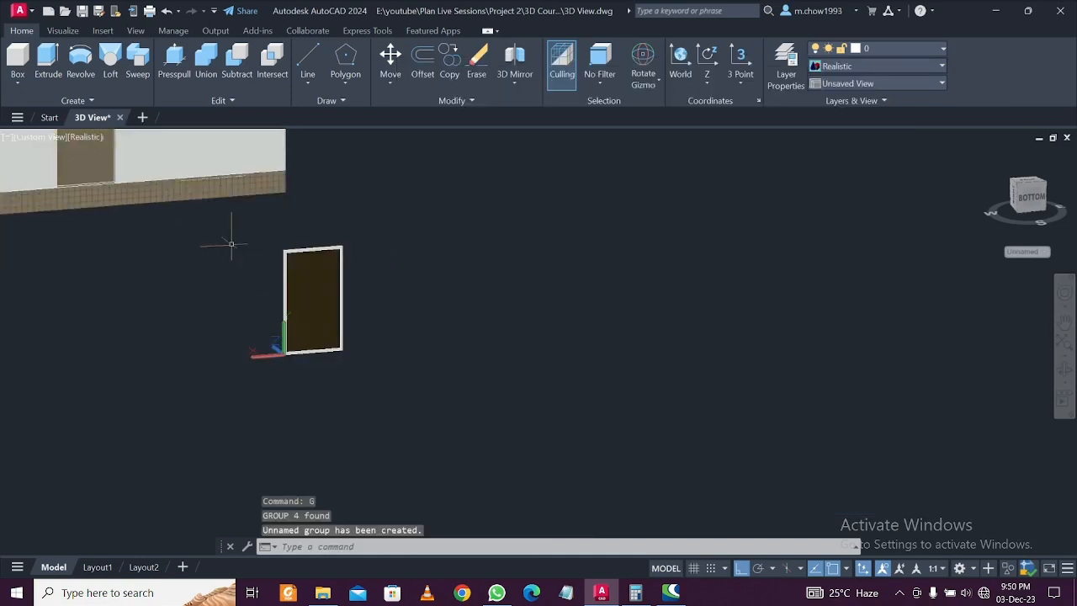
# Move the grouped door by its lower corner into the end wall's door opening
pyautogui.click(309, 318)
pyautogui.write('m')
pyautogui.press('Return')
pyautogui.scroll(5, 312, 337)
pyautogui.click(269, 336)
pyautogui.scroll(-5, 175, 209)
pyautogui.scroll(4, 86, 326)
# Shift the door group upward by 10 within the end wall's opening
pyautogui.scroll(5, 86, 327)
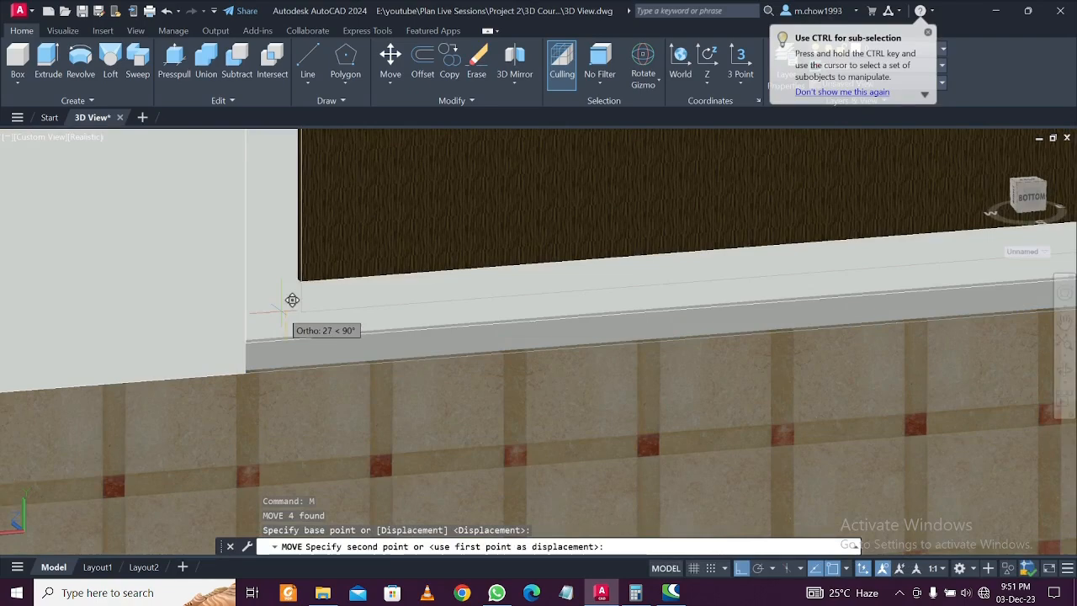
pyautogui.write('10')
pyautogui.press('Return')
pyautogui.scroll(-5, 282, 315)
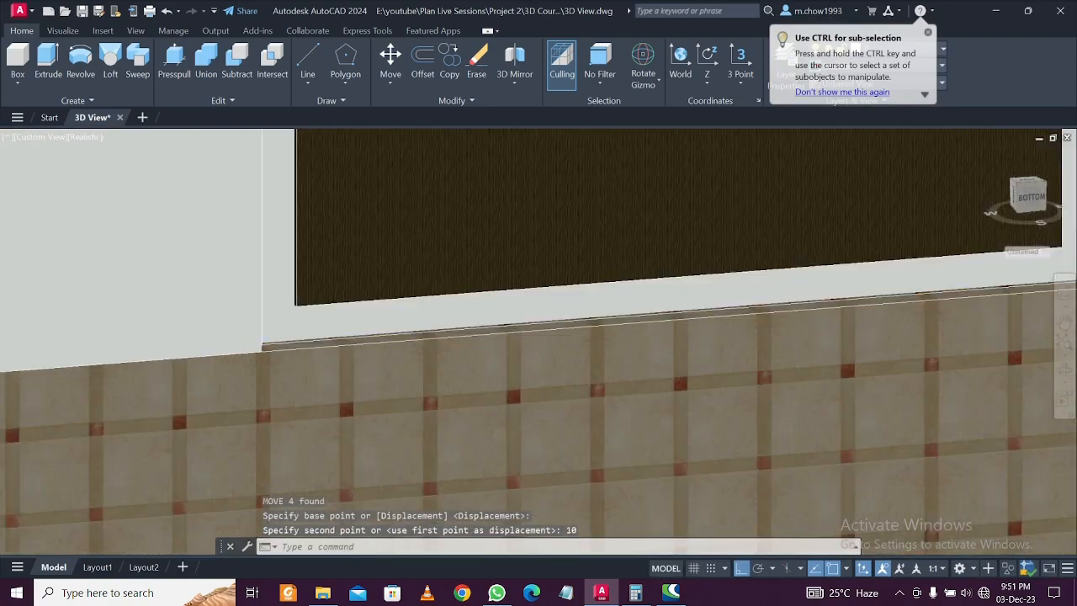
# Examine the fitted door and the long side wall with the small high openings by orbiting around the house
pyautogui.scroll(-3, 322, 362)
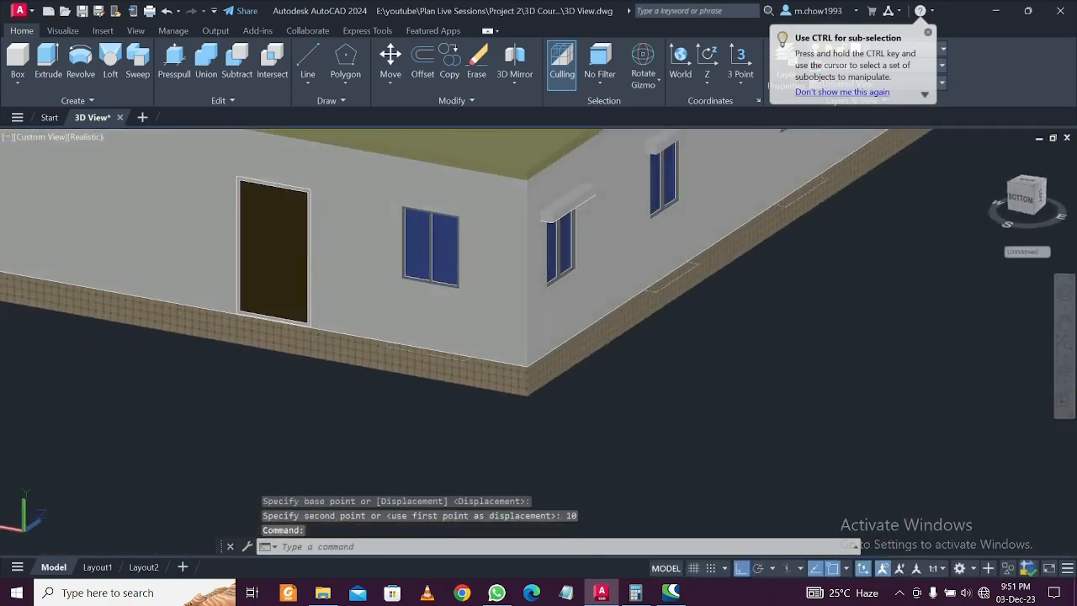
pyautogui.scroll(-3, 325, 378)
pyautogui.keyDown('shift'); pyautogui.rightClick(375, 388); pyautogui.keyUp('shift')
pyautogui.press('Escape')
pyautogui.scroll(-3, 370, 411)
pyautogui.keyDown('shift'); pyautogui.moveTo(371, 411); pyautogui.dragTo(471, 406, button='middle'); pyautogui.keyUp('shift')
pyautogui.scroll(3, 429, 351)
pyautogui.keyDown('shift'); pyautogui.moveTo(204, 371); pyautogui.dragTo(353, 382, button='middle'); pyautogui.keyUp('shift')
pyautogui.scroll(2, 70, 380)
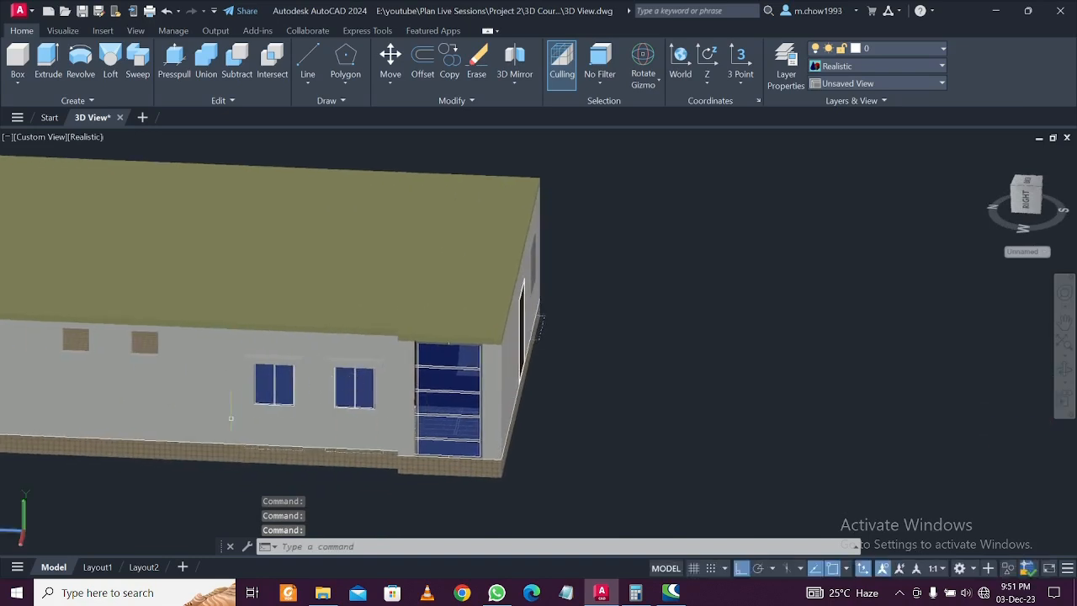
pyautogui.moveTo(277, 418); pyautogui.dragTo(422, 418, button='middle')
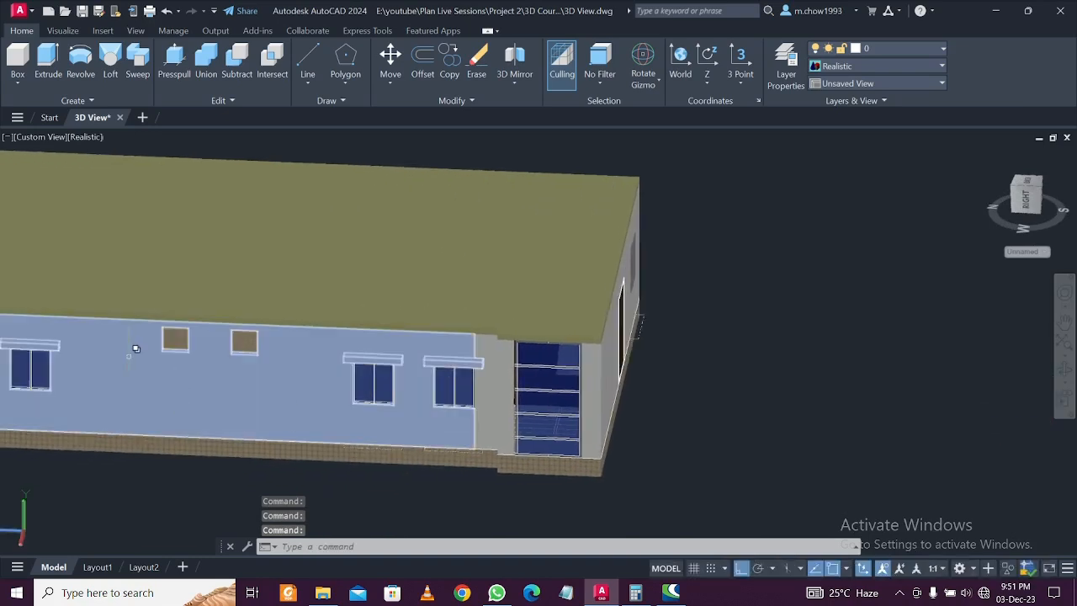
# Draw a rectangle across opposite corners of the first small high opening in the long wall and try to select it
pyautogui.scroll(3, 130, 351)
pyautogui.scroll(2, 171, 322)
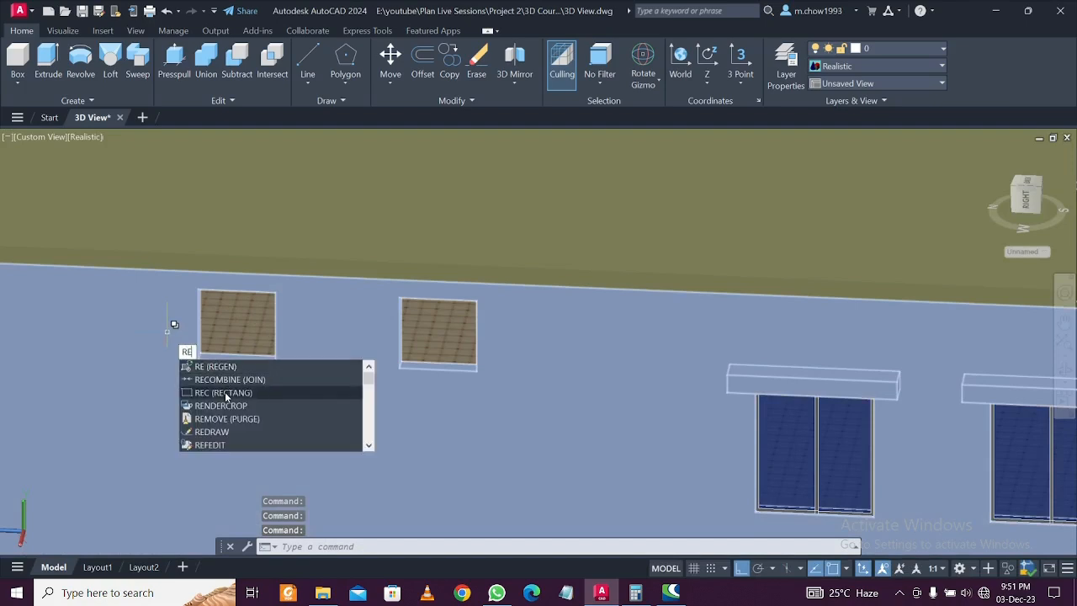
pyautogui.click(226, 393)
pyautogui.scroll(4, 220, 354)
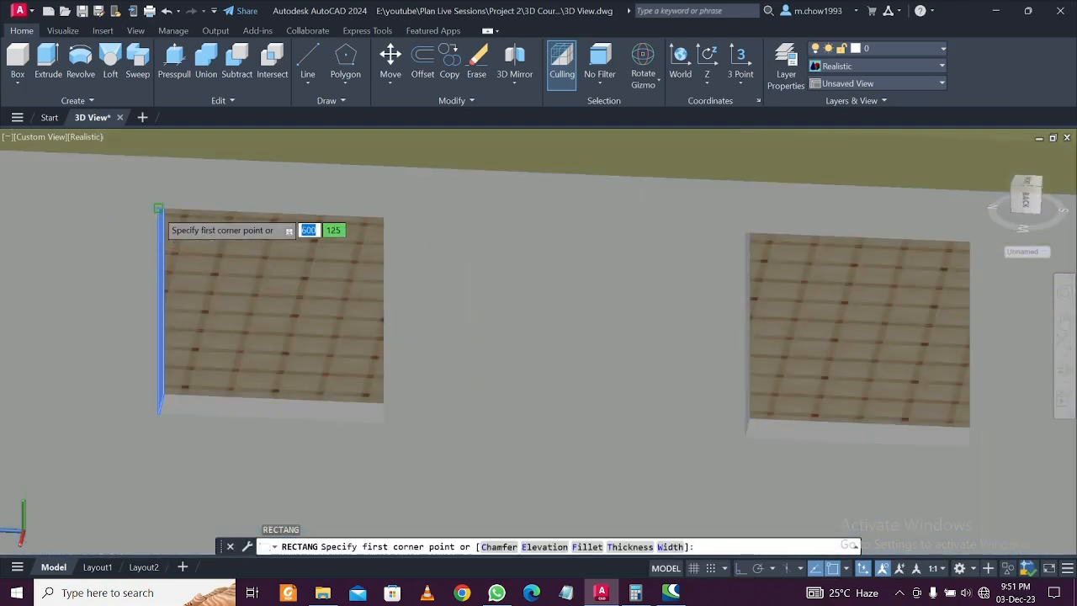
pyautogui.click(159, 208)
pyautogui.scroll(3, 385, 413)
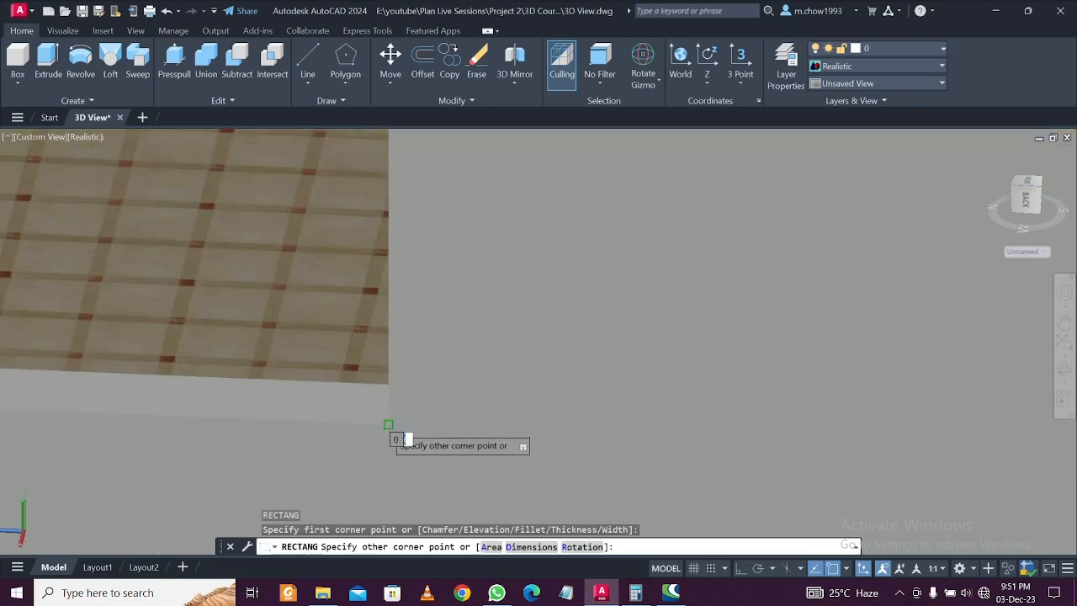
pyautogui.click(389, 425)
pyautogui.click(367, 413)
pyautogui.click(417, 477)
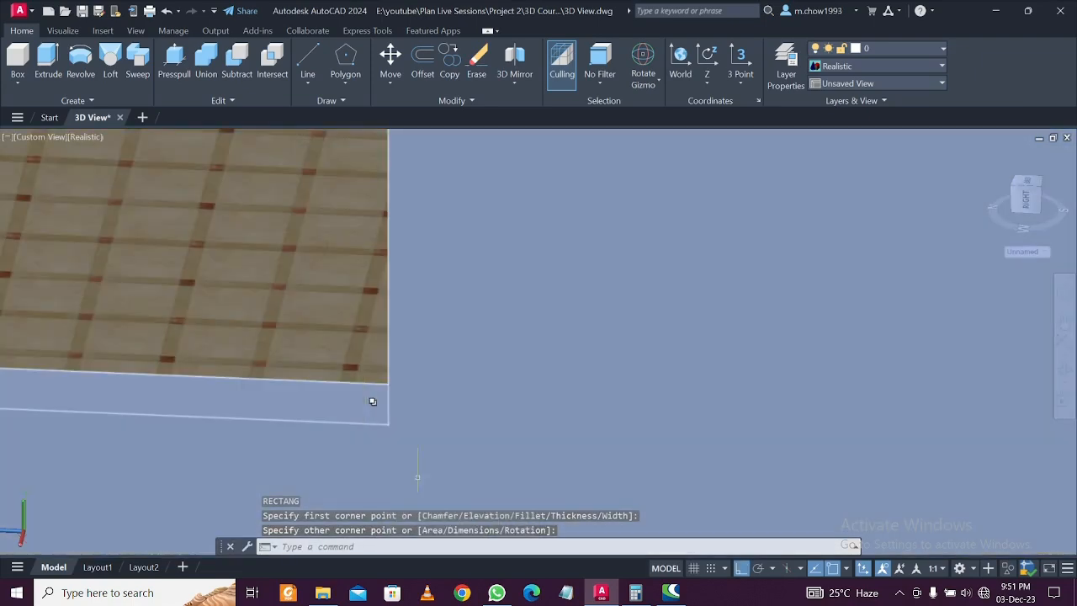
pyautogui.click(350, 424)
pyautogui.press('Escape')
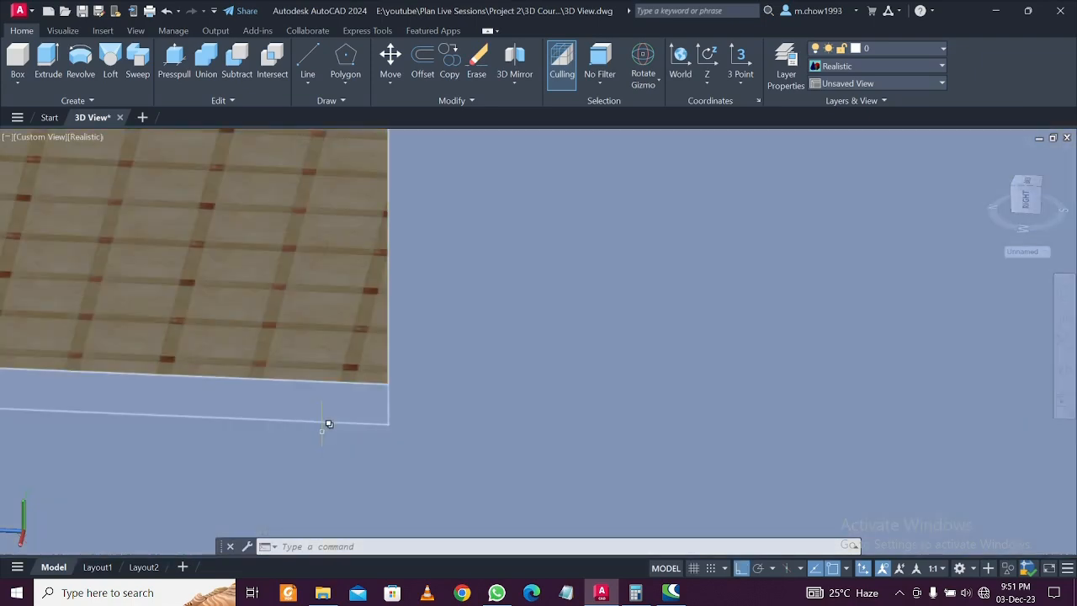
# Switch the visual style to 2D Wireframe and try to select the rectangle at the small opening's lower edge
pyautogui.click(87, 136)
pyautogui.click(115, 169)
pyautogui.click(271, 407)
pyautogui.press('Escape')
pyautogui.click(262, 417)
pyautogui.press('Escape')
pyautogui.scroll(-4, 259, 410)
pyautogui.write('re')
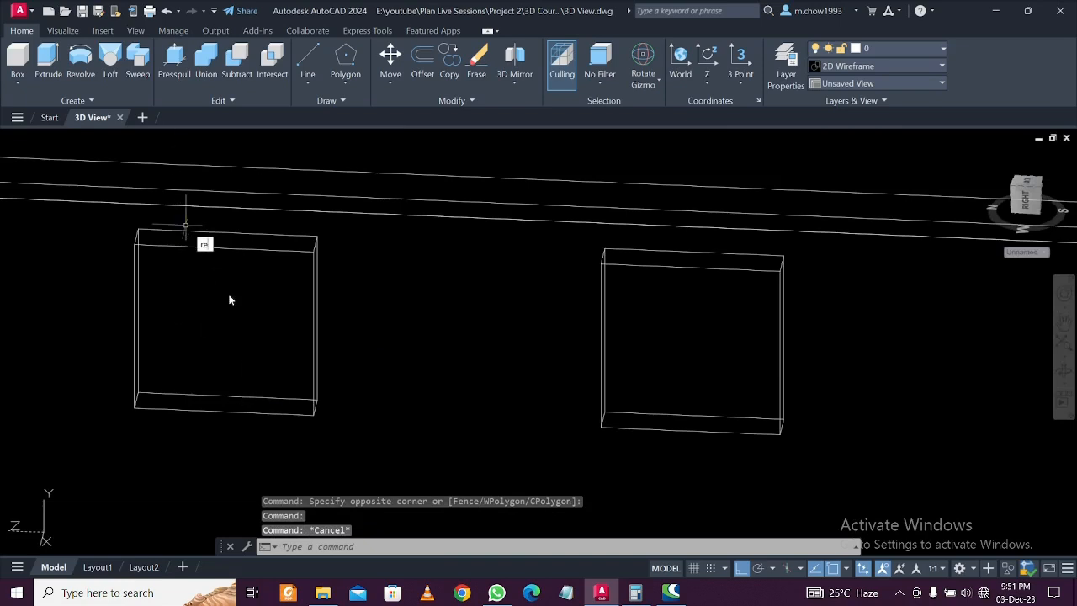
pyautogui.write('c')
pyautogui.press('Return')
pyautogui.click(223, 342)
pyautogui.press('Escape')
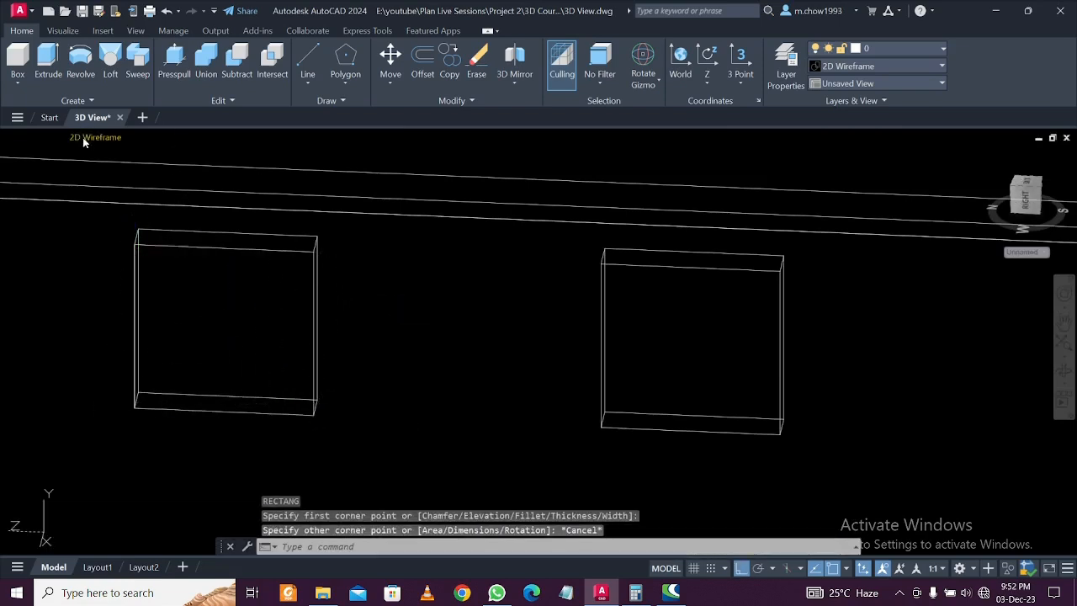
# Switch the visual style to Shades of Gray and try to select the outline at the first small high opening
pyautogui.click(91, 138)
pyautogui.click(152, 256)
pyautogui.scroll(3, 205, 470)
pyautogui.click(206, 470)
pyautogui.click(227, 457)
pyautogui.press('Escape')
pyautogui.click(225, 456)
pyautogui.press('Escape')
# Draw a 600 by 600 rectangle across opposite corners of the first small high opening
pyautogui.write('rec')
pyautogui.press('Return')
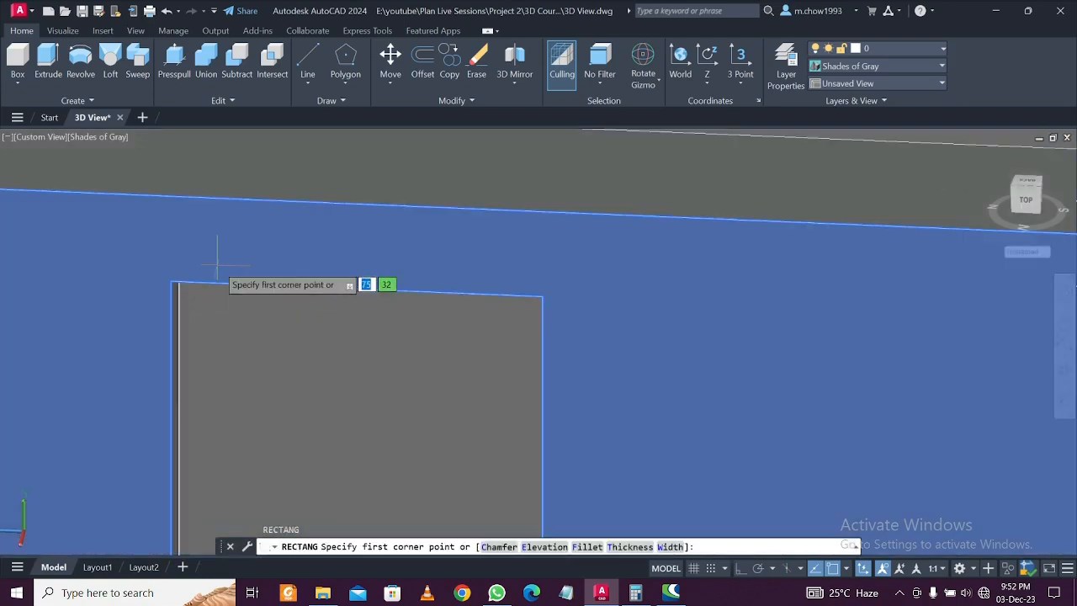
pyautogui.click(172, 279)
pyautogui.scroll(-1, 173, 278)
pyautogui.moveTo(379, 497); pyautogui.dragTo(306, 399, button='middle')
pyautogui.scroll(2, 337, 404)
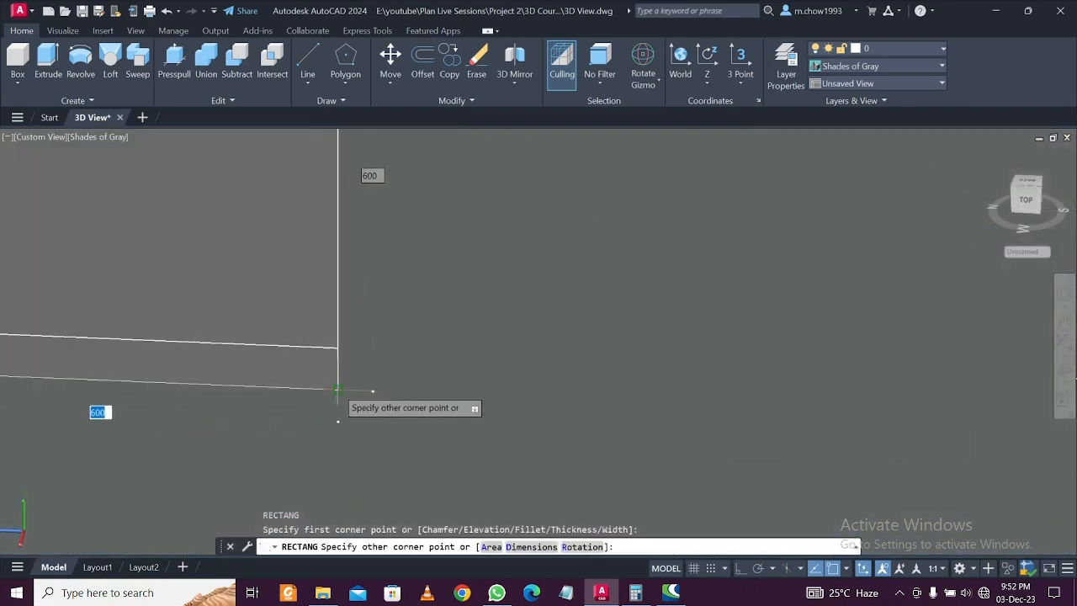
pyautogui.click(338, 388)
pyautogui.click(337, 388)
pyautogui.press('Escape')
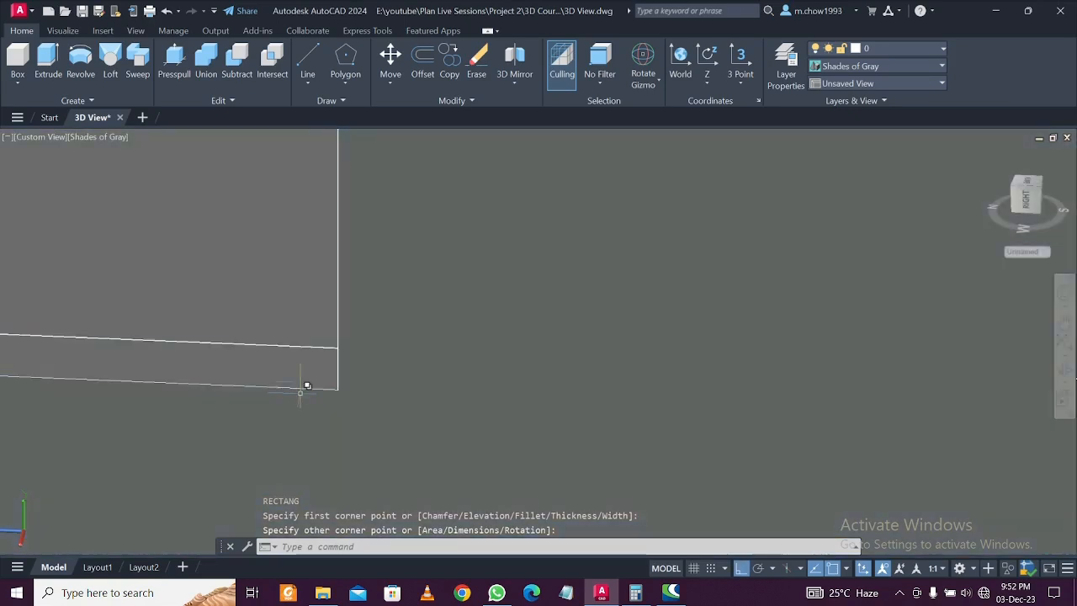
# Move the opening's rectangle out to the empty space beside the house, with Ortho off
pyautogui.click(296, 389)
pyautogui.click(357, 439)
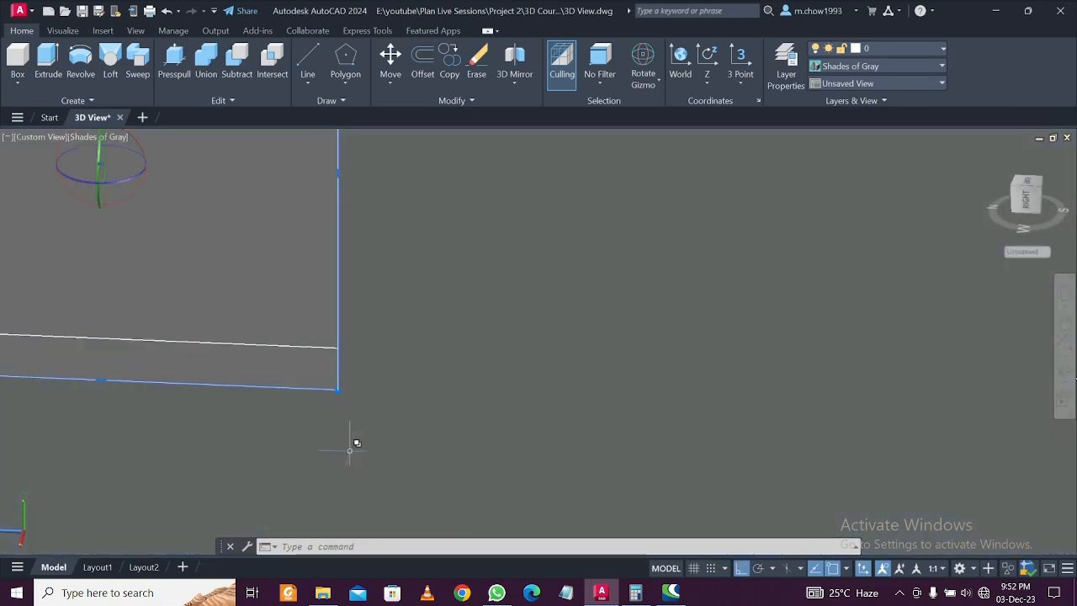
pyautogui.write('m')
pyautogui.press('Return')
pyautogui.click(349, 402)
pyautogui.scroll(-5, 332, 417)
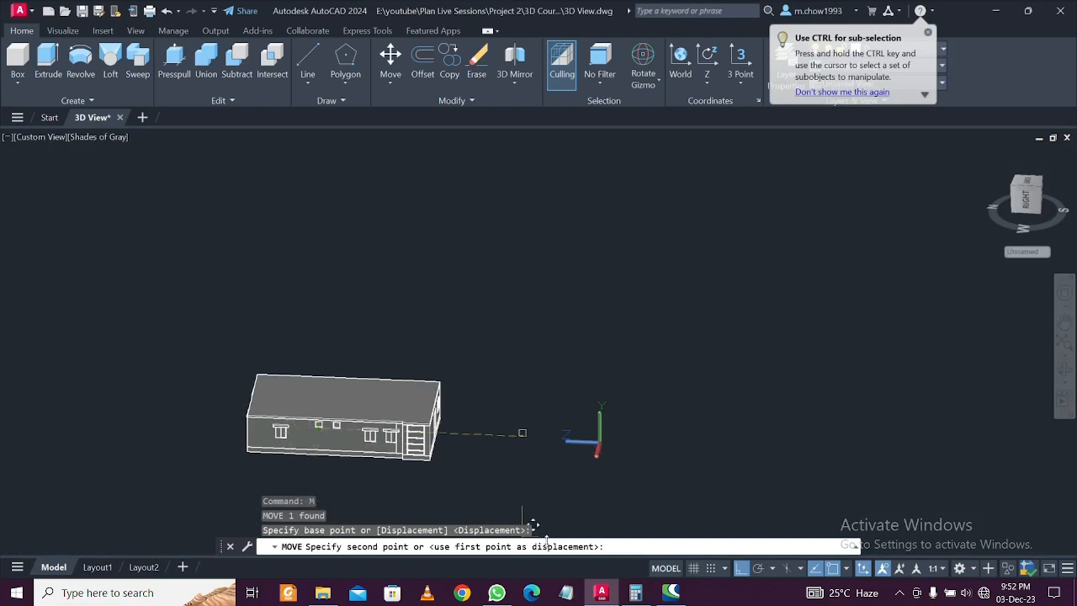
pyautogui.click(740, 567)
pyautogui.click(593, 431)
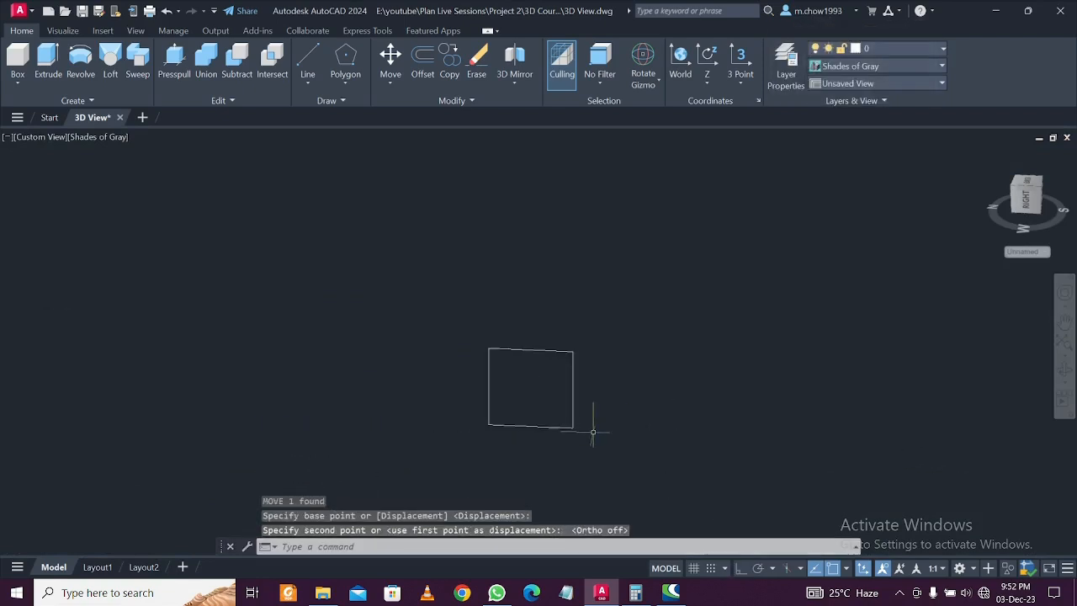
# Set a Z-axis UCS with its origin near the rectangle's lower corner and the Z axis perpendicular to its plane
pyautogui.click(62, 30)
pyautogui.click(238, 67)
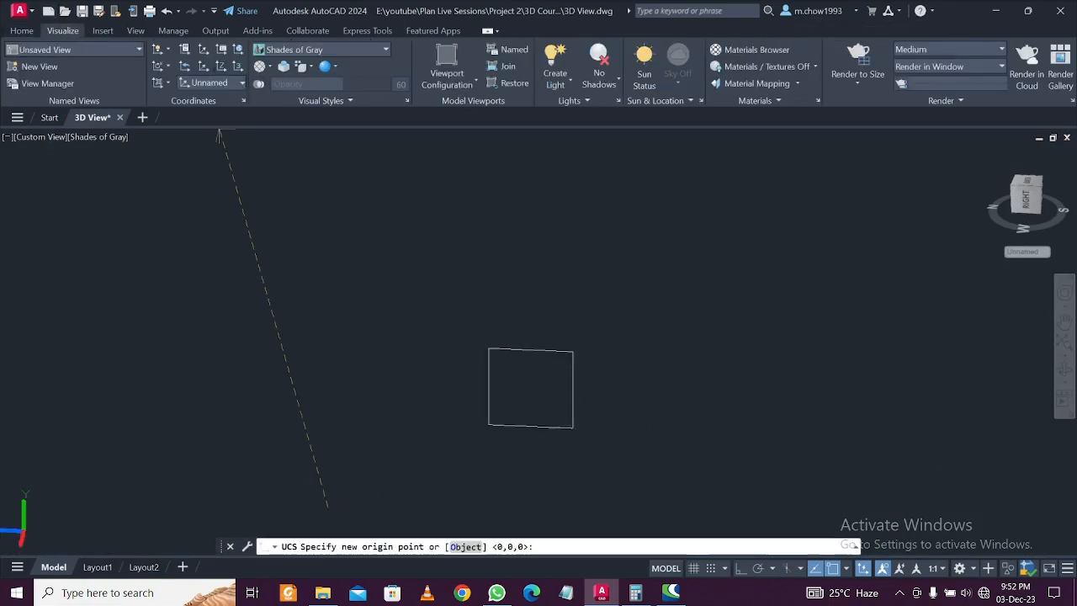
pyautogui.click(489, 417)
pyautogui.click(740, 568)
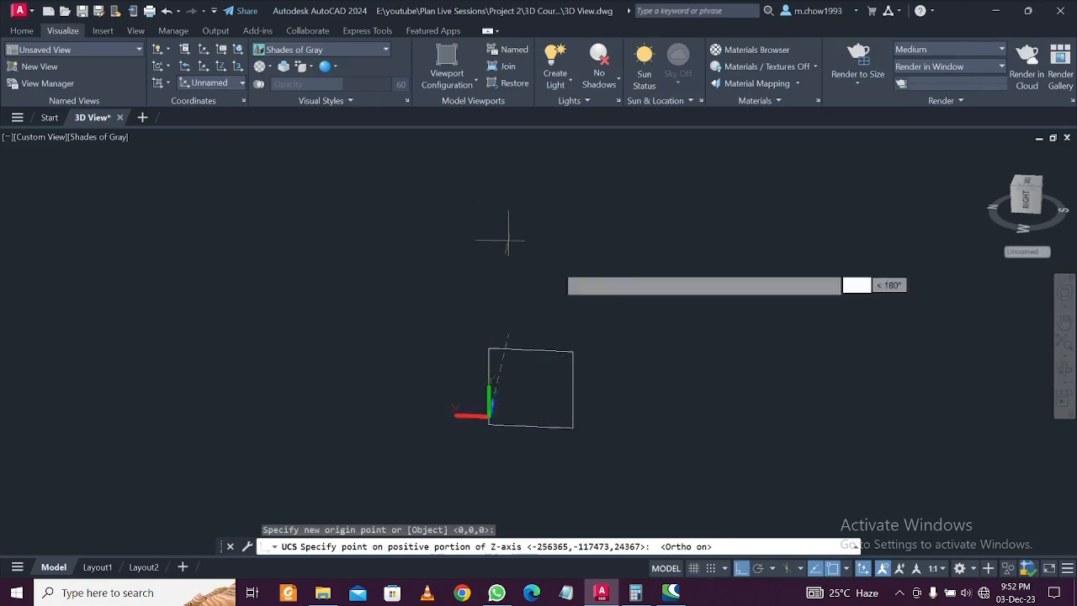
pyautogui.click(529, 290)
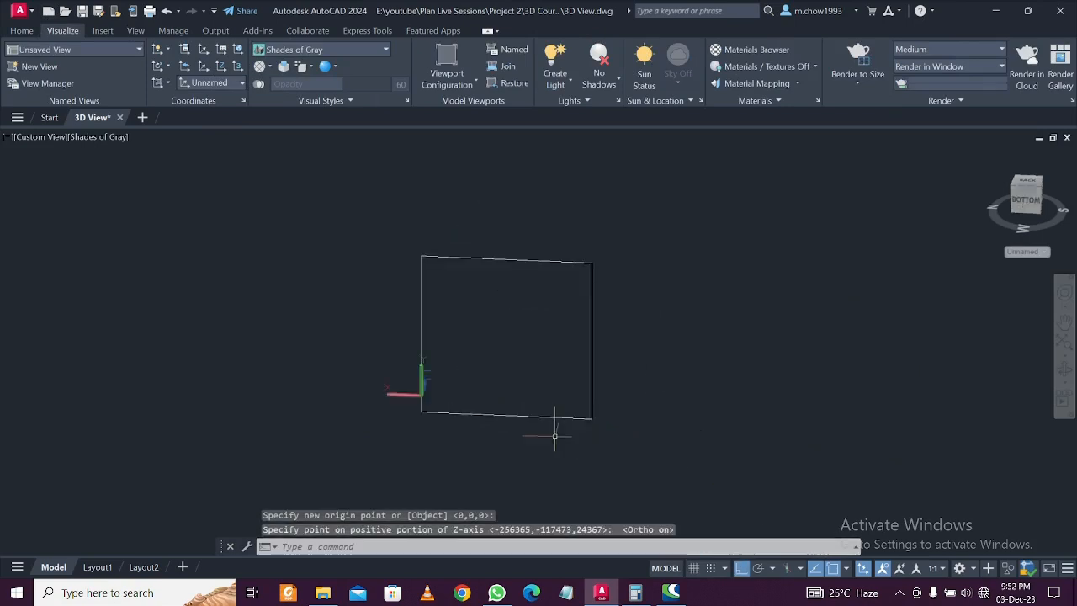
# Offset the rectangle inward by 50 to outline the window frame
pyautogui.write('o')
pyautogui.press('Return')
pyautogui.press('Return')
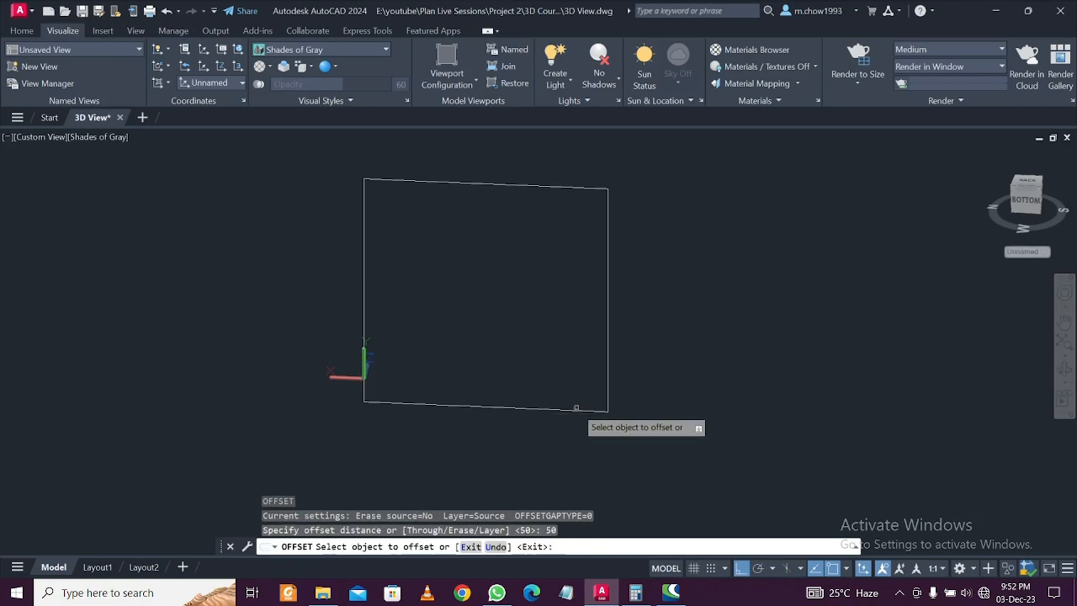
pyautogui.click(574, 409)
pyautogui.click(558, 315)
pyautogui.press('Escape')
pyautogui.scroll(-1, 557, 317)
pyautogui.scroll(-2, 421, 278)
pyautogui.click(22, 30)
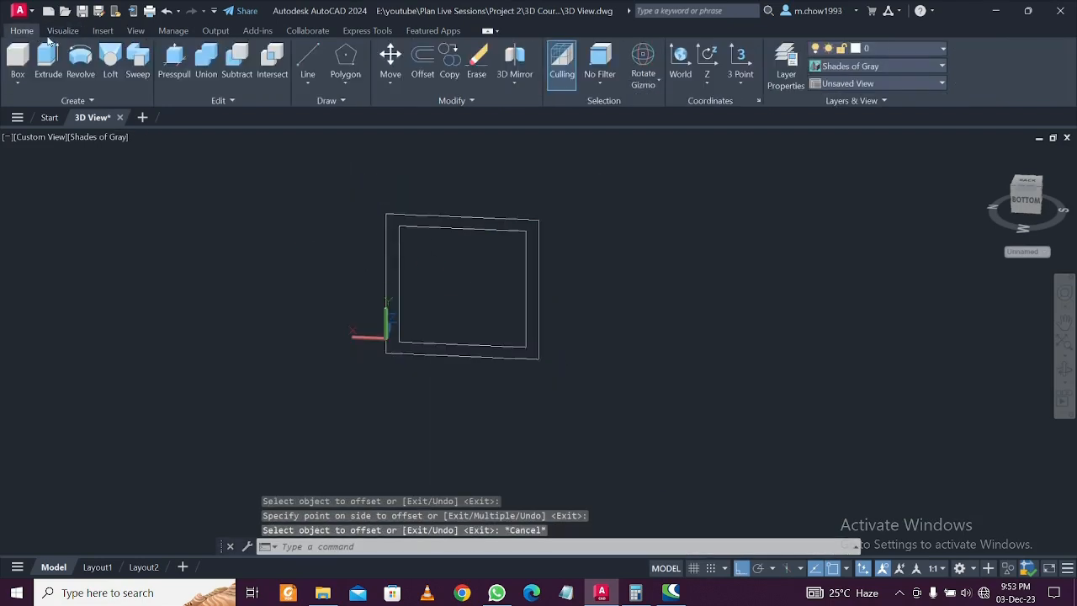
pyautogui.click(174, 63)
pyautogui.click(513, 236)
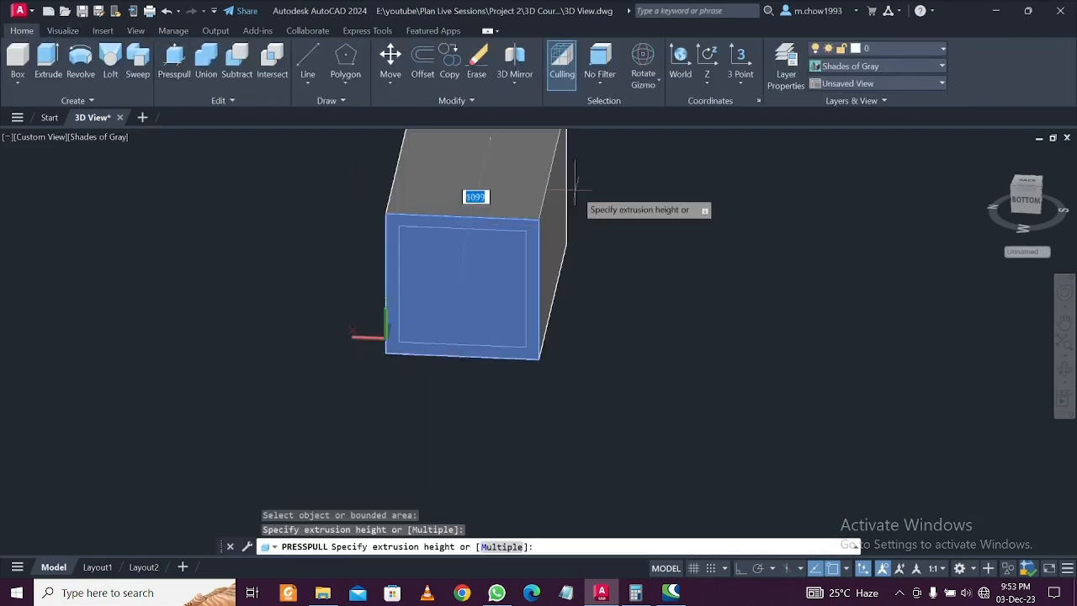
pyautogui.press('Escape')
pyautogui.click(488, 252)
pyautogui.press('Escape')
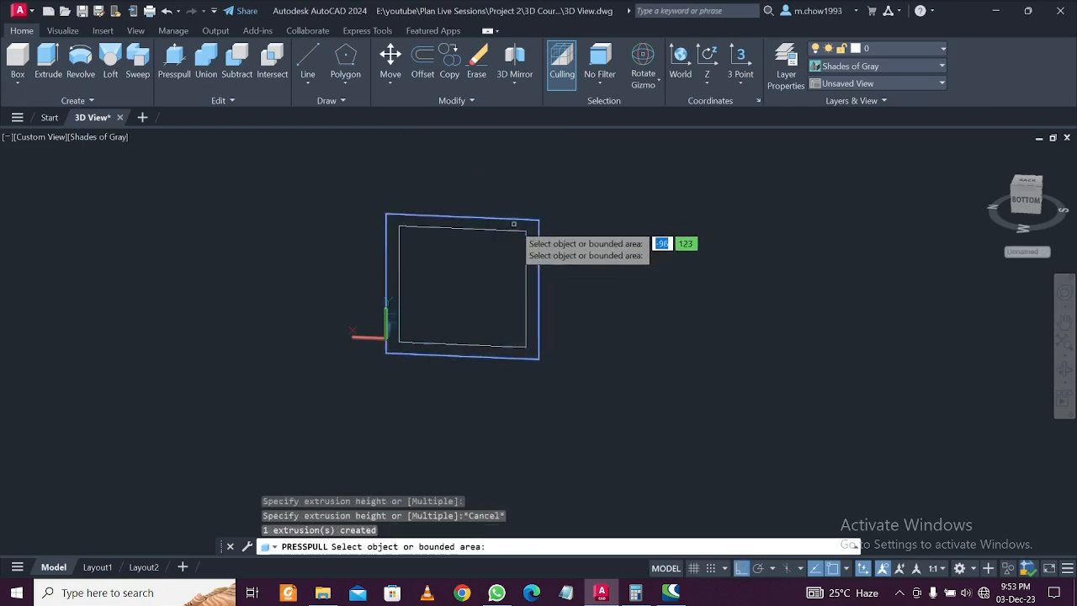
pyautogui.press('Return')
pyautogui.write('ex')
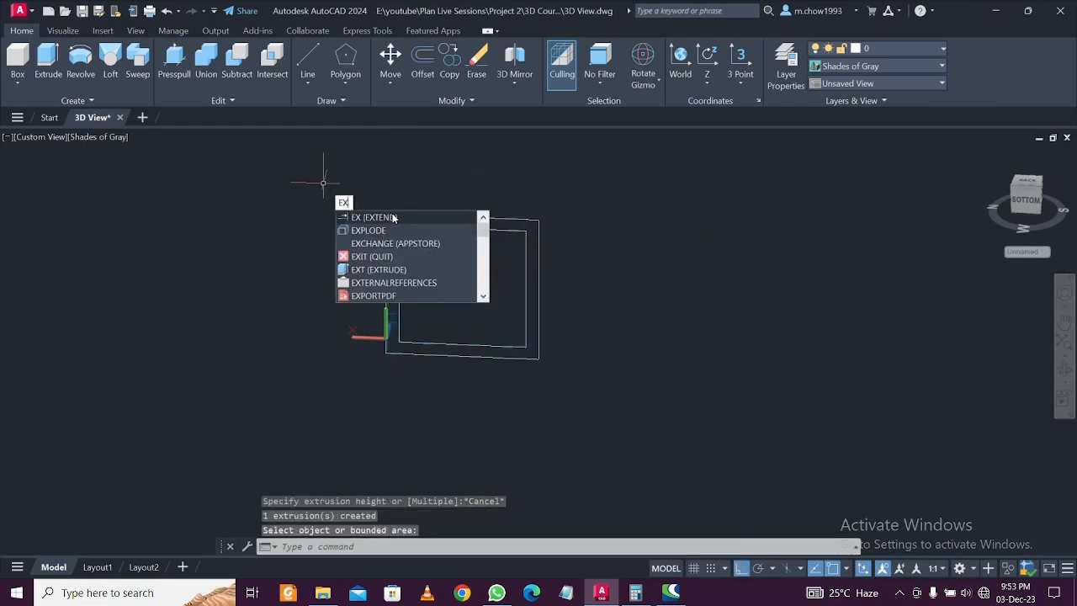
pyautogui.press('Escape')
pyautogui.click(63, 69)
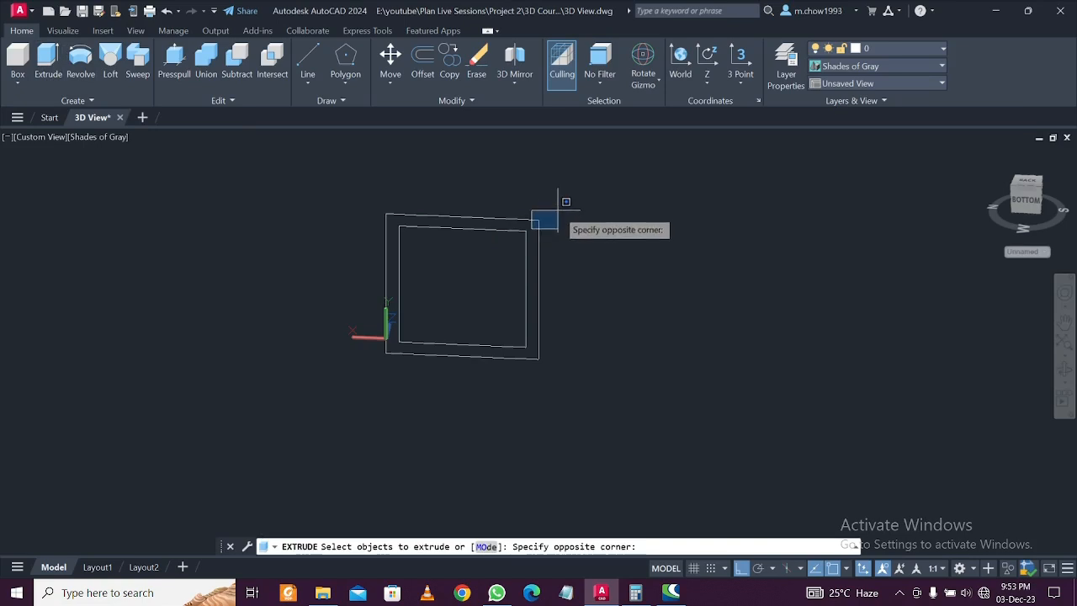
pyautogui.press('Escape')
pyautogui.click(519, 218)
pyautogui.press('Escape')
pyautogui.click(53, 69)
pyautogui.click(538, 232)
pyautogui.press('Return')
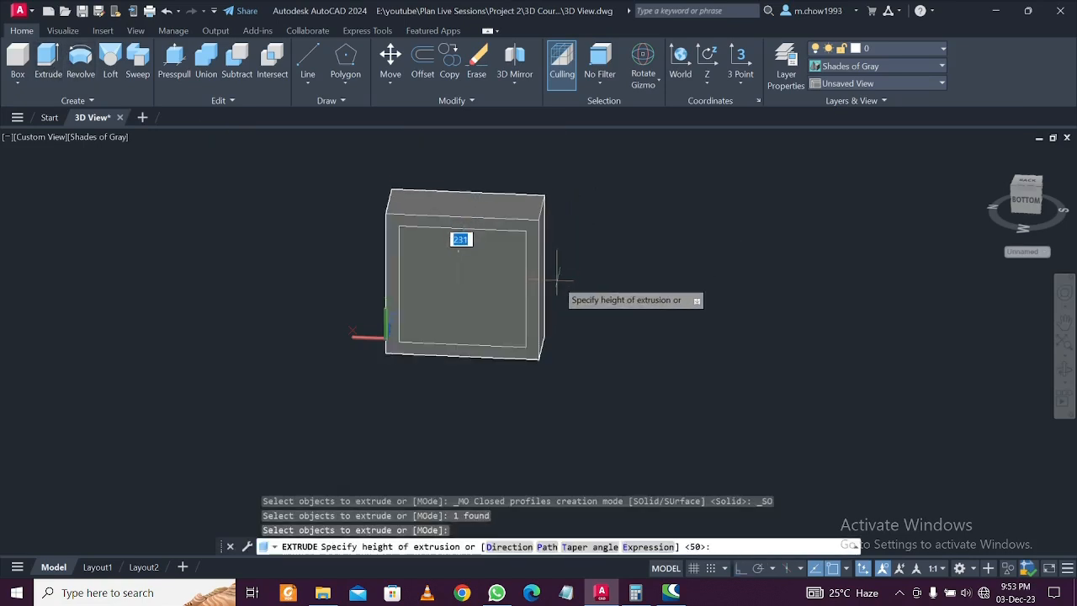
pyautogui.press('Escape')
pyautogui.scroll(2, 485, 265)
pyautogui.scroll(-2, 485, 265)
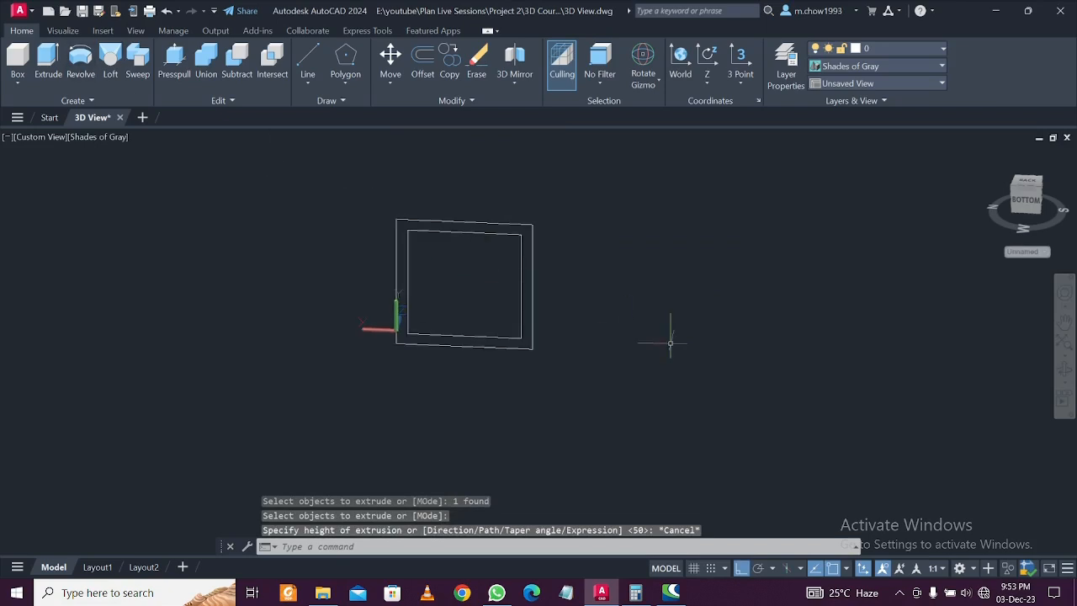
# Press-pull the band between the two rectangles by 50 as the frame, and press-pull the inner area as the pane
pyautogui.keyDown('shift'); pyautogui.moveTo(670, 343); pyautogui.dragTo(620, 360, button='middle'); pyautogui.keyUp('shift')
pyautogui.click(184, 66)
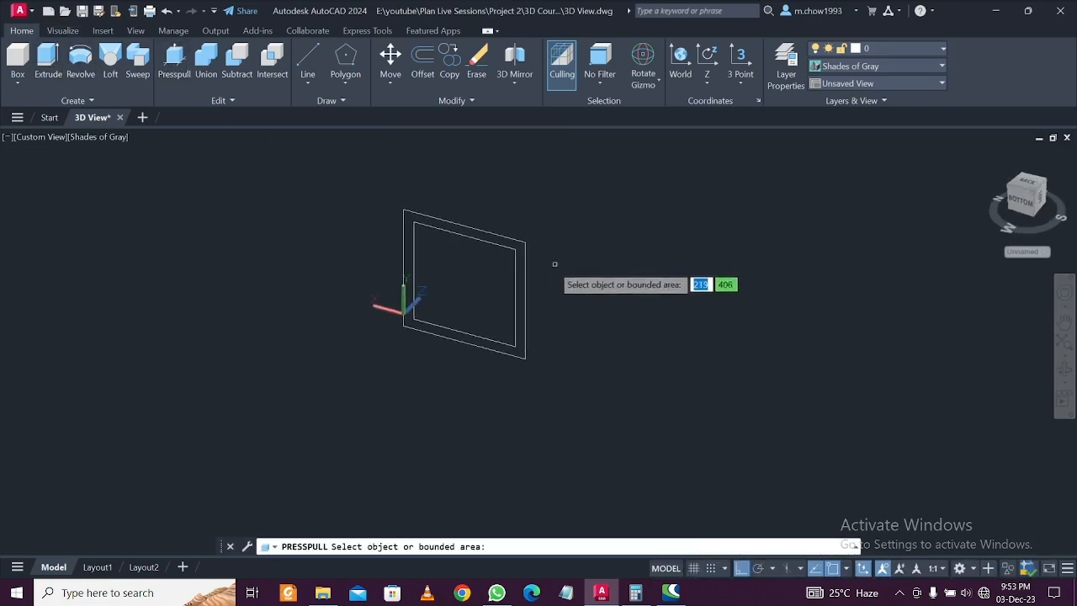
pyautogui.click(409, 269)
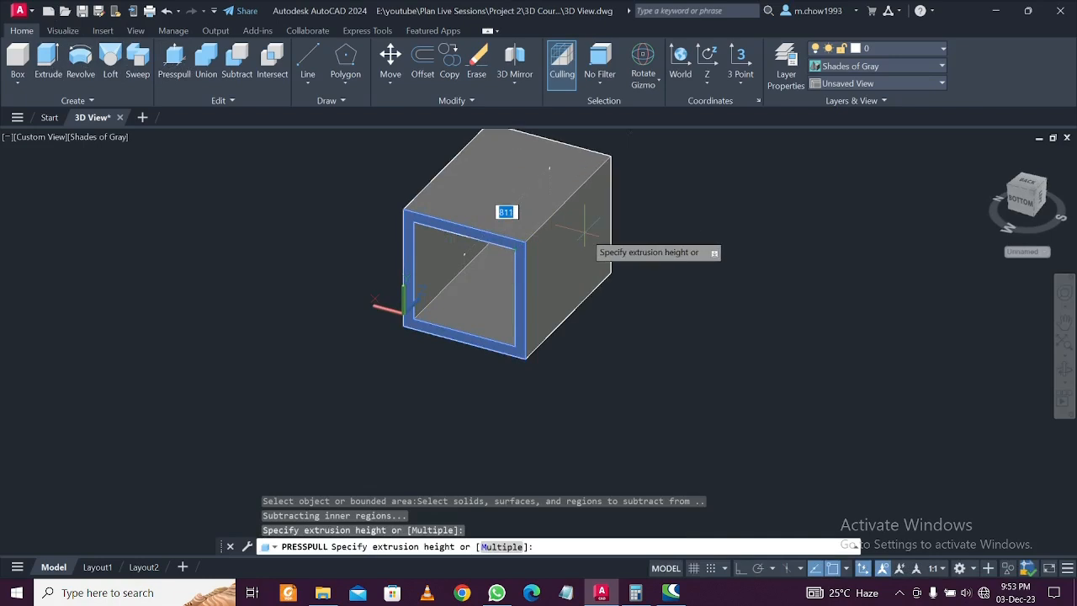
pyautogui.write('50')
pyautogui.press('Return')
pyautogui.click(466, 289)
pyautogui.press('Return')
pyautogui.press('Return')
# Shift the inner pane within the frame by 5 and again by 10
pyautogui.scroll(2, 484, 291)
pyautogui.click(487, 287)
pyautogui.write('m')
pyautogui.press('Return')
pyautogui.click(710, 374)
pyautogui.write('5')
pyautogui.press('Return')
pyautogui.click(501, 316)
pyautogui.write('m')
pyautogui.press('Return')
pyautogui.click(690, 387)
pyautogui.write('10')
pyautogui.press('Return')
pyautogui.press('Escape')
# Apply a wood material to the window frame and the blue glass material to its inner pane
pyautogui.scroll(-6, 446, 267)
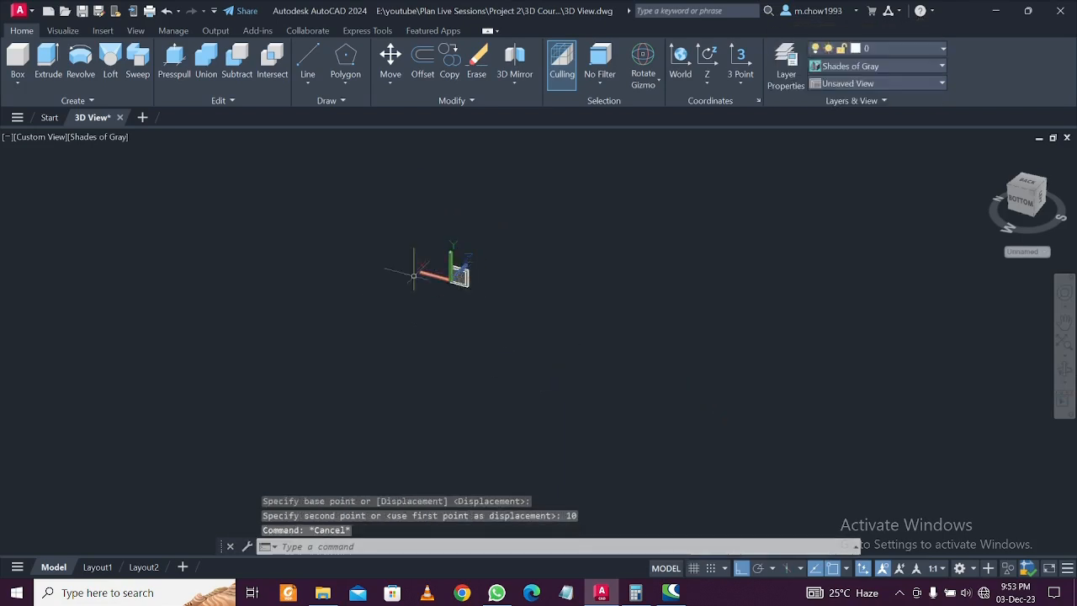
pyautogui.scroll(10, 576, 305)
pyautogui.moveTo(656, 325); pyautogui.dragTo(496, 375, button='middle')
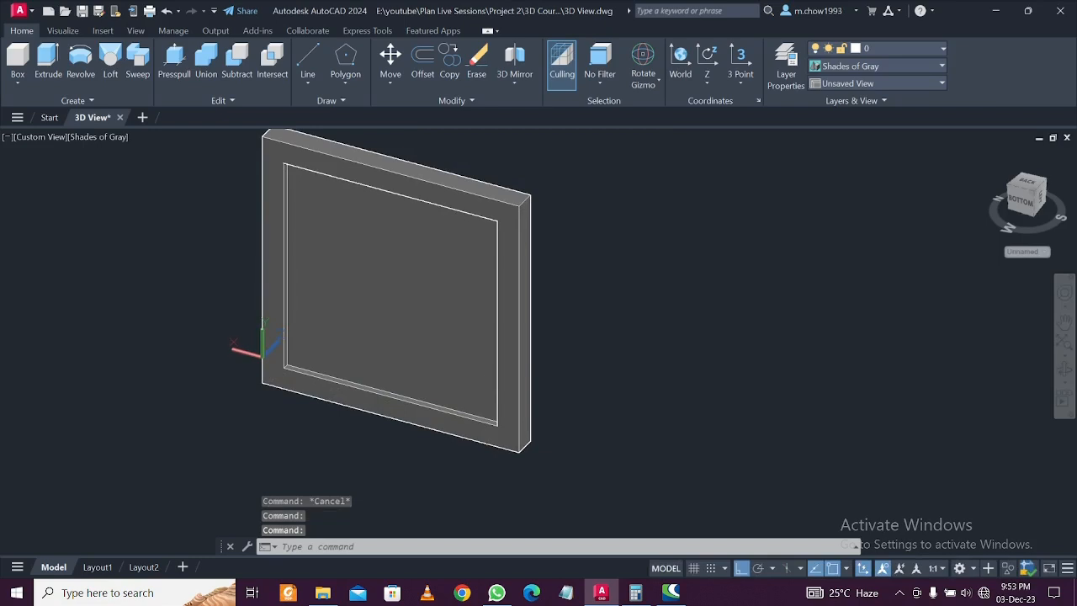
pyautogui.scroll(-2, 496, 373)
pyautogui.write('mat')
pyautogui.press('Return')
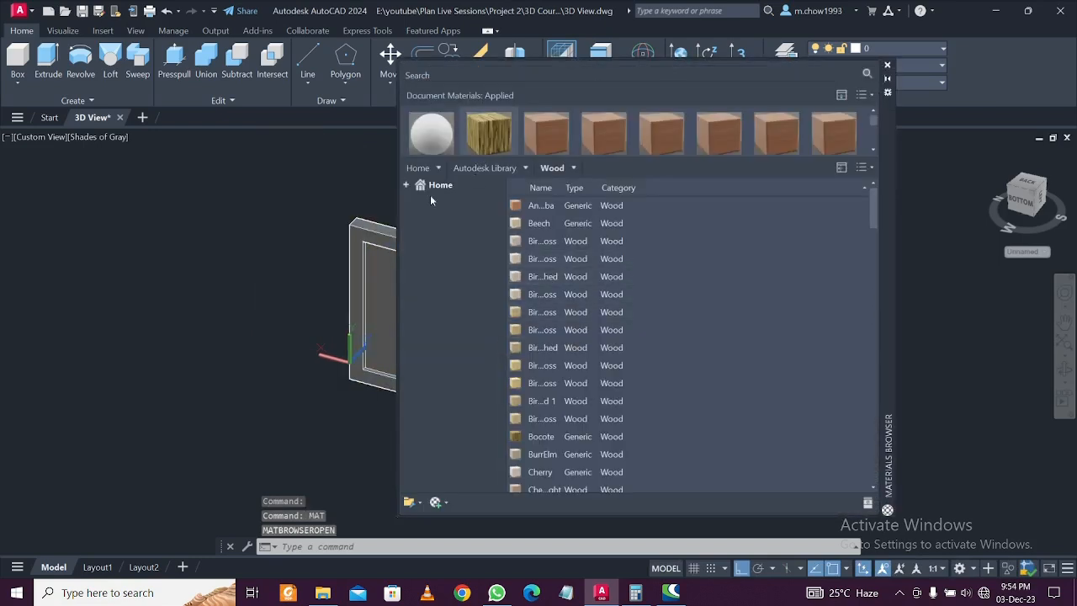
pyautogui.moveTo(539, 205); pyautogui.dragTo(409, 295)
pyautogui.moveTo(284, 289); pyautogui.dragTo(64, 272, button='middle')
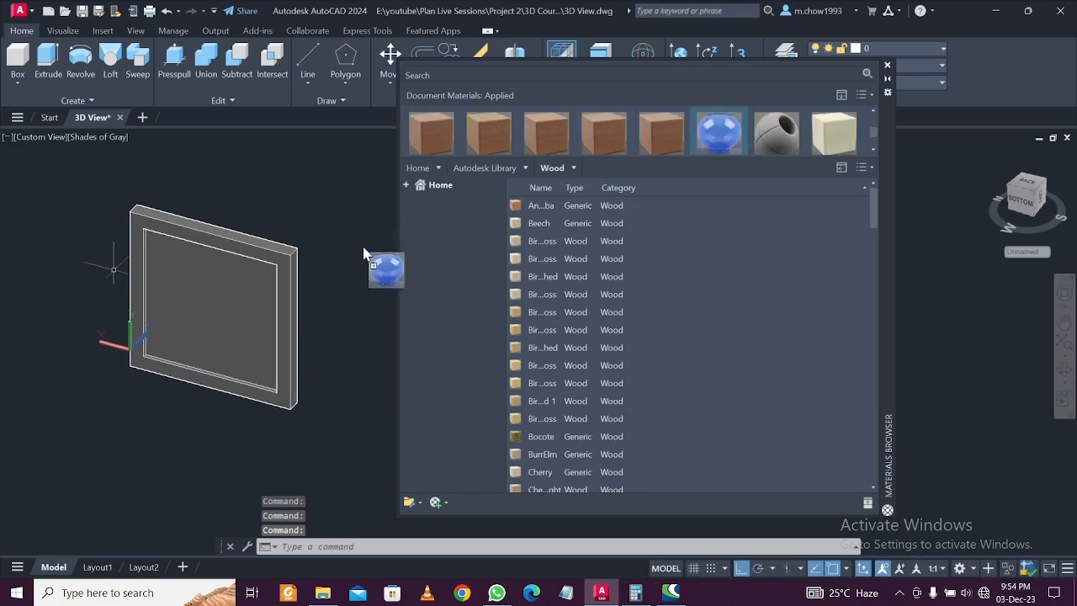
pyautogui.press('Escape')
pyautogui.click(202, 306)
pyautogui.press('Escape')
pyautogui.scroll(-2, 292, 305)
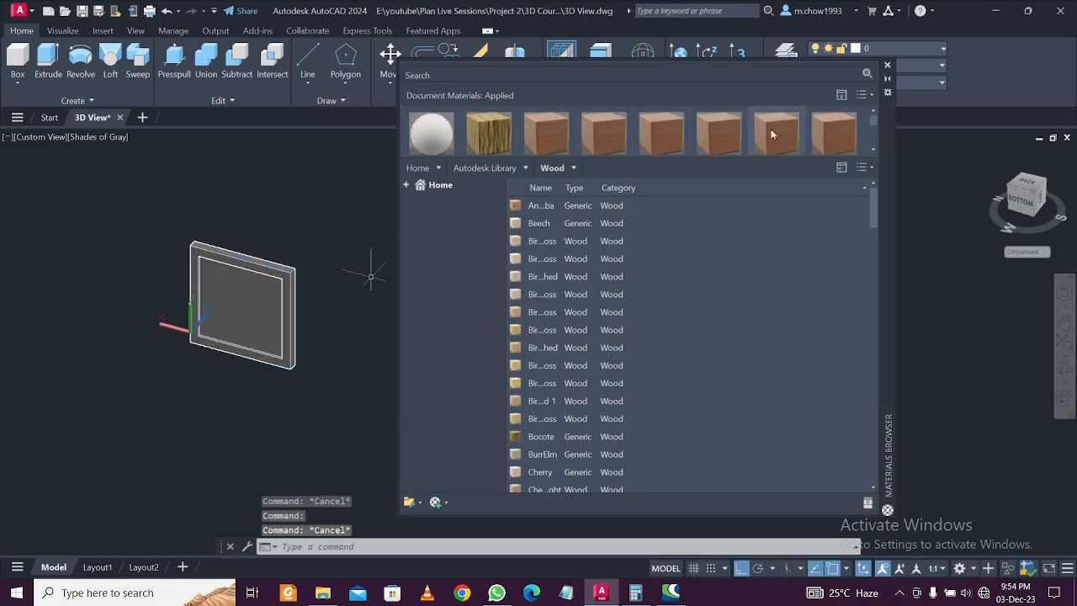
pyautogui.click(887, 65)
# Switch the visual style to Realistic and group all parts of the small window
pyautogui.click(98, 136)
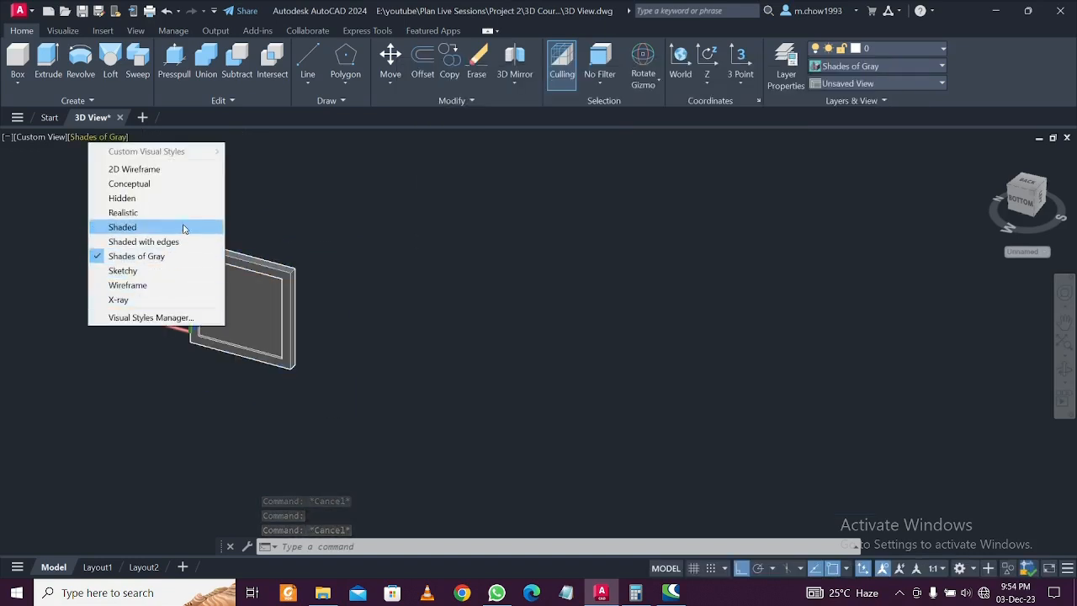
pyautogui.click(126, 212)
pyautogui.scroll(-2, 356, 365)
pyautogui.press('Escape')
pyautogui.click(396, 384)
pyautogui.scroll(3, 227, 223)
pyautogui.click(226, 223)
pyautogui.hotkey('ctrl', 'shift', 'g')
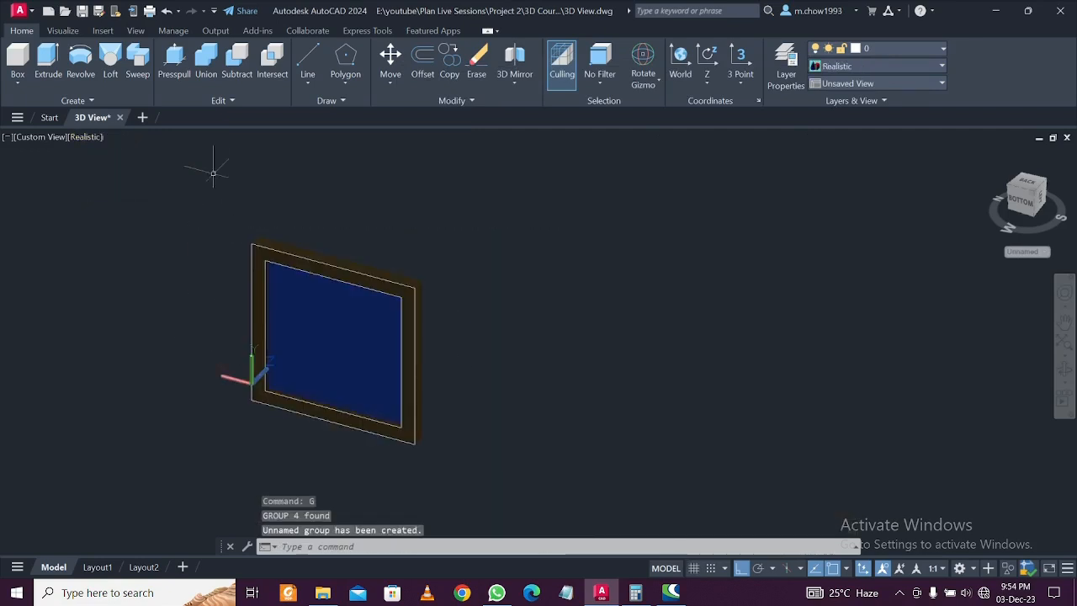
# Copy the window group from its lower outer corner to the matching corners of both small high openings
pyautogui.click(372, 296)
pyautogui.write('co')
pyautogui.press('Return')
pyautogui.scroll(4, 266, 291)
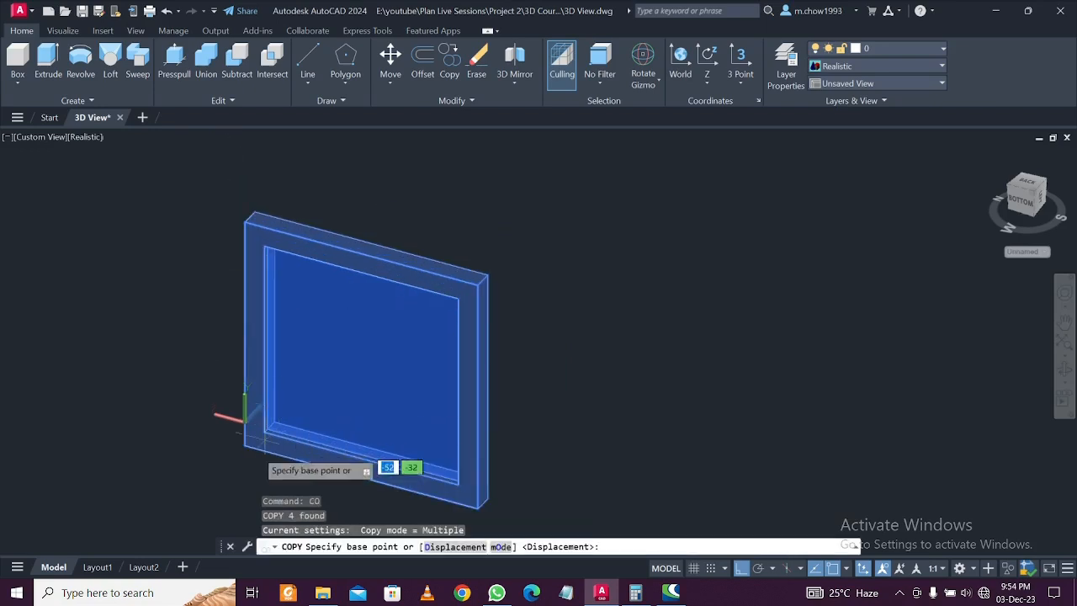
pyautogui.click(240, 441)
pyautogui.scroll(-8, 247, 434)
pyautogui.moveTo(211, 434); pyautogui.dragTo(355, 369, button='middle')
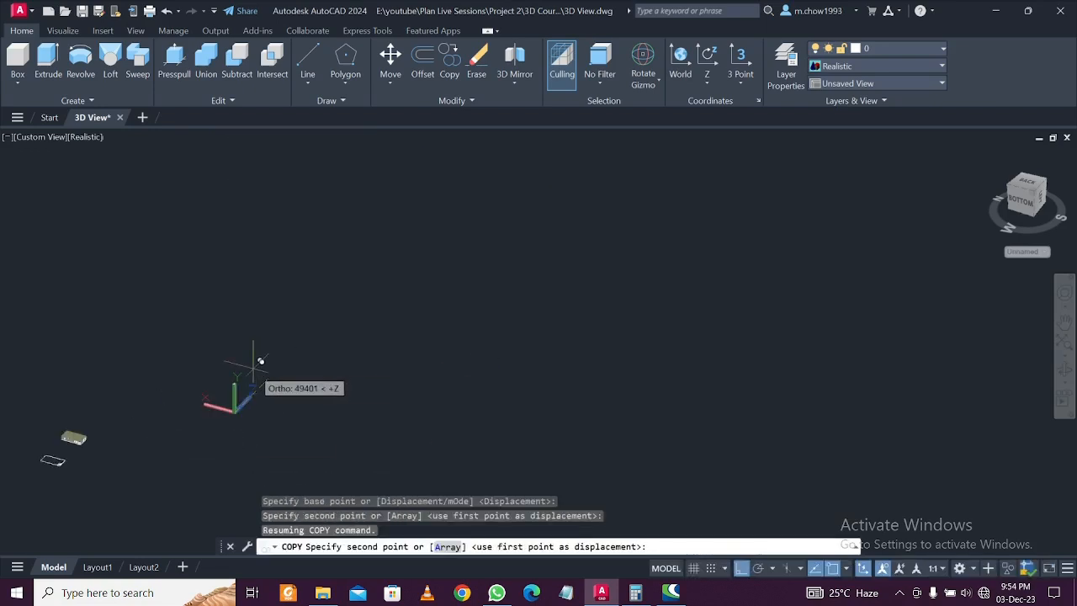
pyautogui.scroll(10, 101, 370)
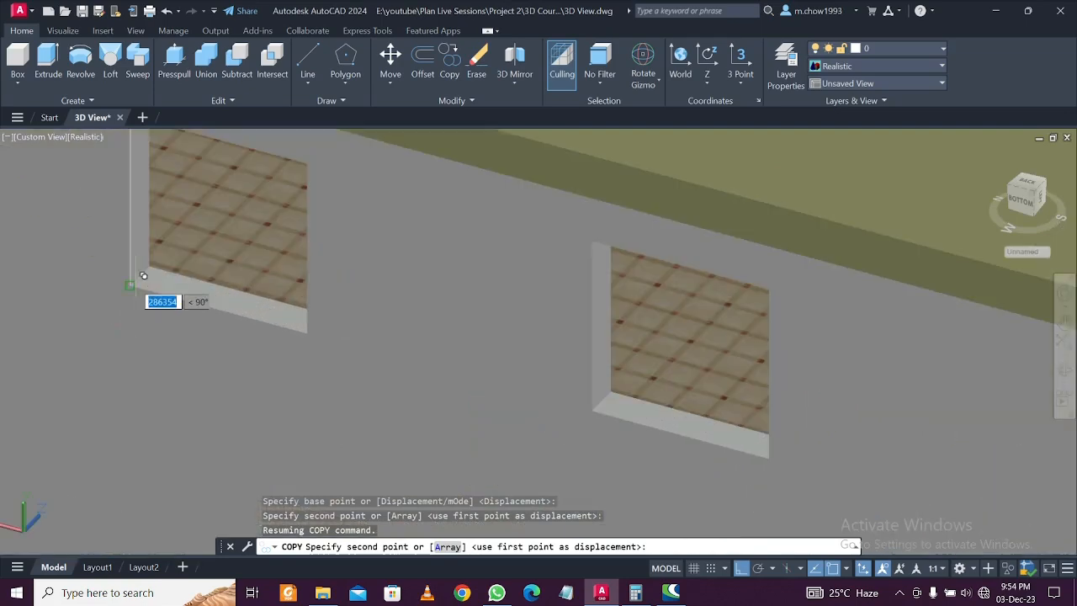
pyautogui.click(143, 275)
pyautogui.click(595, 402)
pyautogui.press('Escape')
# Bring the whole house with its long windowed wall into view and open the Materials Browser
pyautogui.scroll(-8, 345, 364)
pyautogui.keyDown('shift'); pyautogui.moveTo(514, 352); pyautogui.dragTo(660, 370, button='middle'); pyautogui.keyUp('shift')
pyautogui.scroll(2, 671, 426)
pyautogui.moveTo(702, 433); pyautogui.dragTo(559, 412, button='middle')
pyautogui.scroll(3, 582, 399)
pyautogui.scroll(-5, 656, 392)
pyautogui.write('MAT')
pyautogui.press('Return')
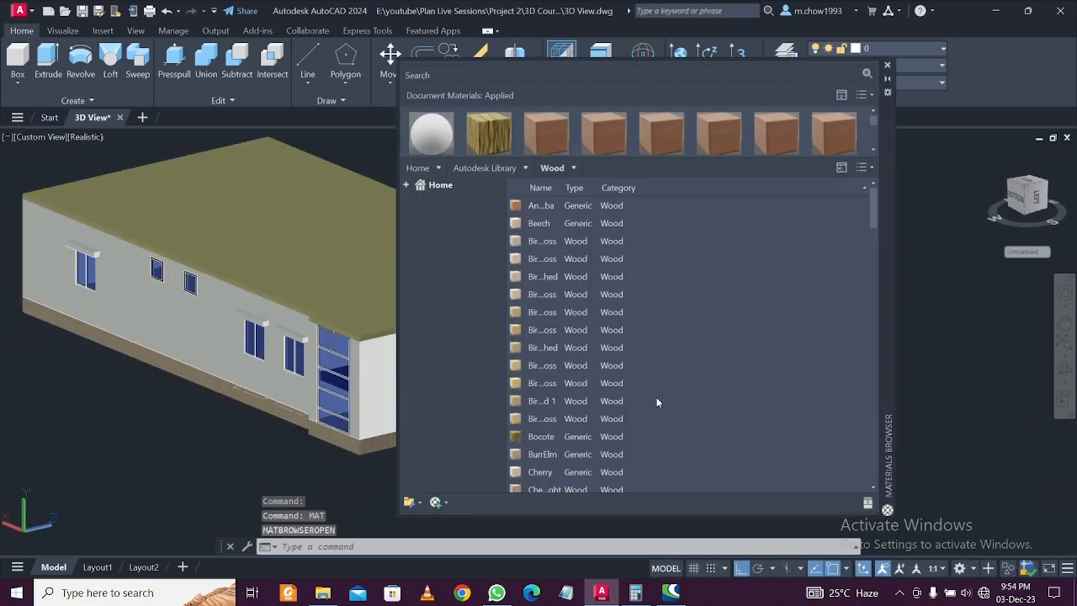
# List the Autodesk Library's Wall Paint materials and apply a matte wall paint to the end wall beside the tall window
pyautogui.click(556, 171)
pyautogui.click(507, 247)
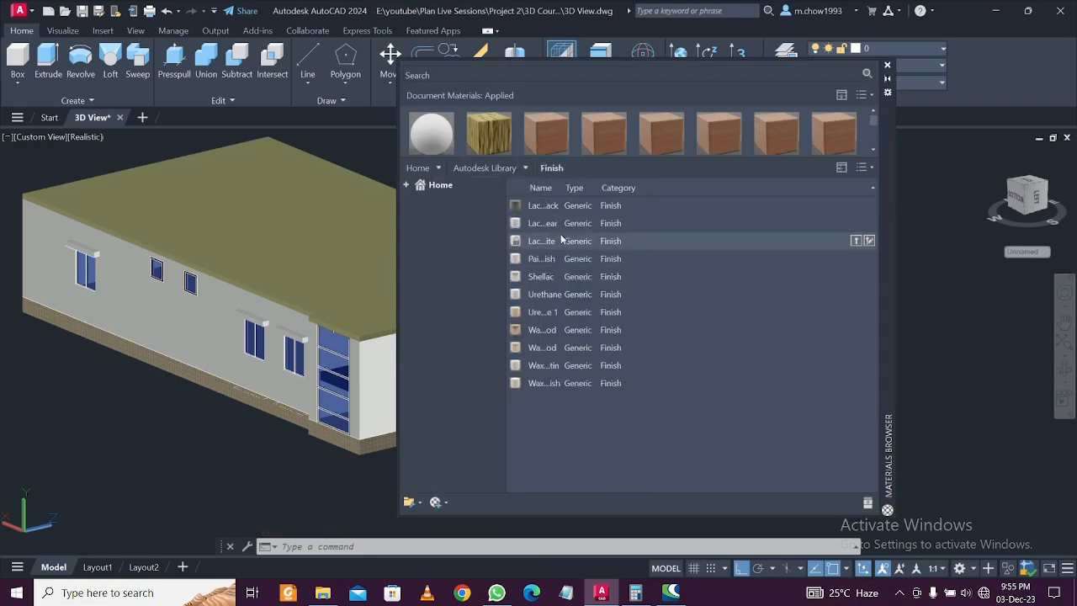
pyautogui.click(524, 167)
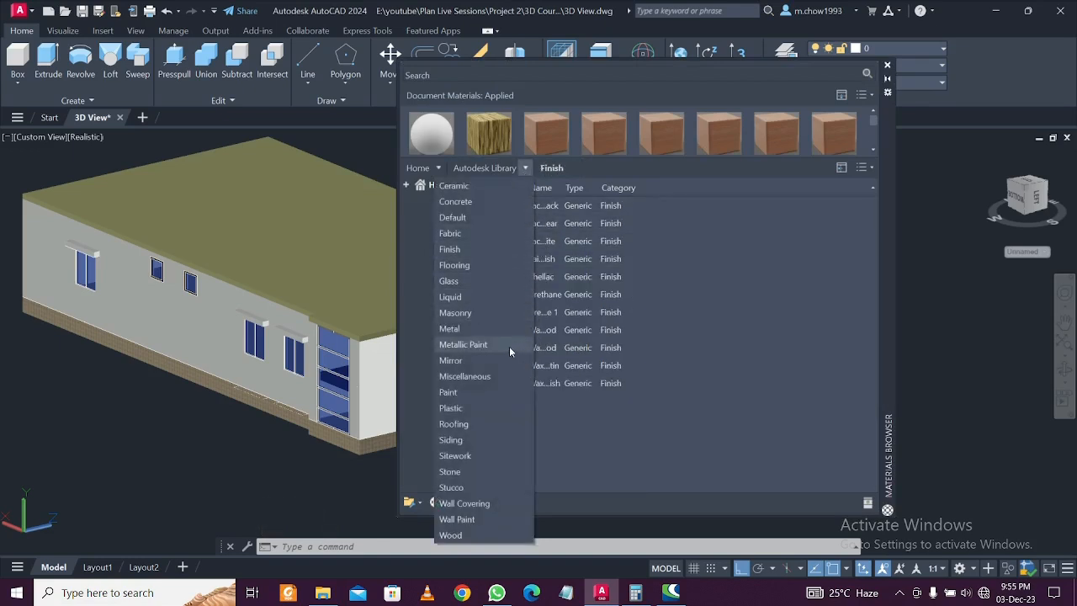
pyautogui.click(488, 520)
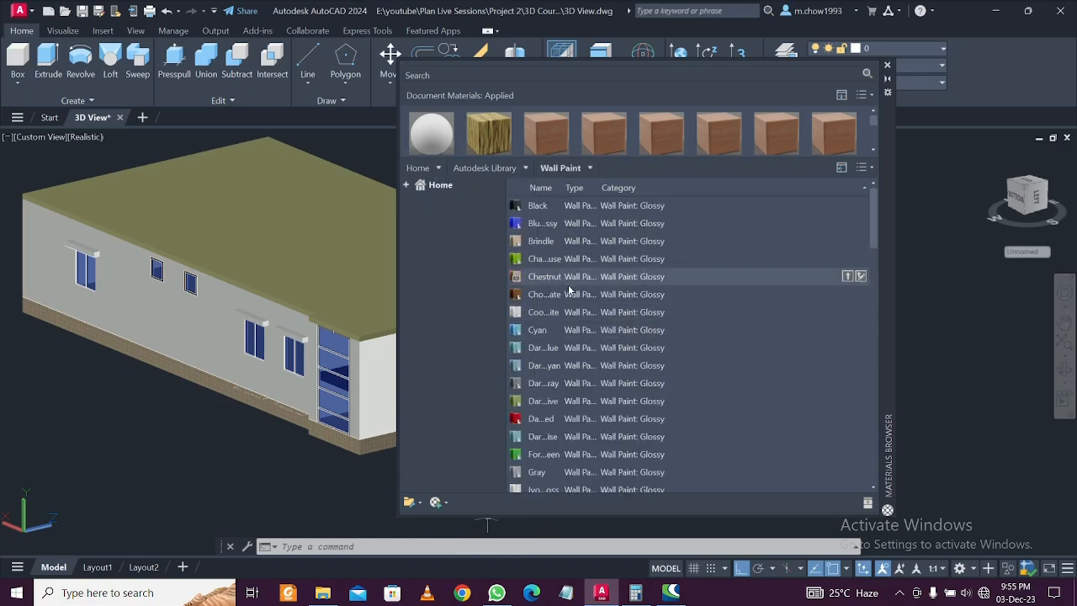
pyautogui.scroll(-5, 565, 286)
pyautogui.scroll(-5, 570, 328)
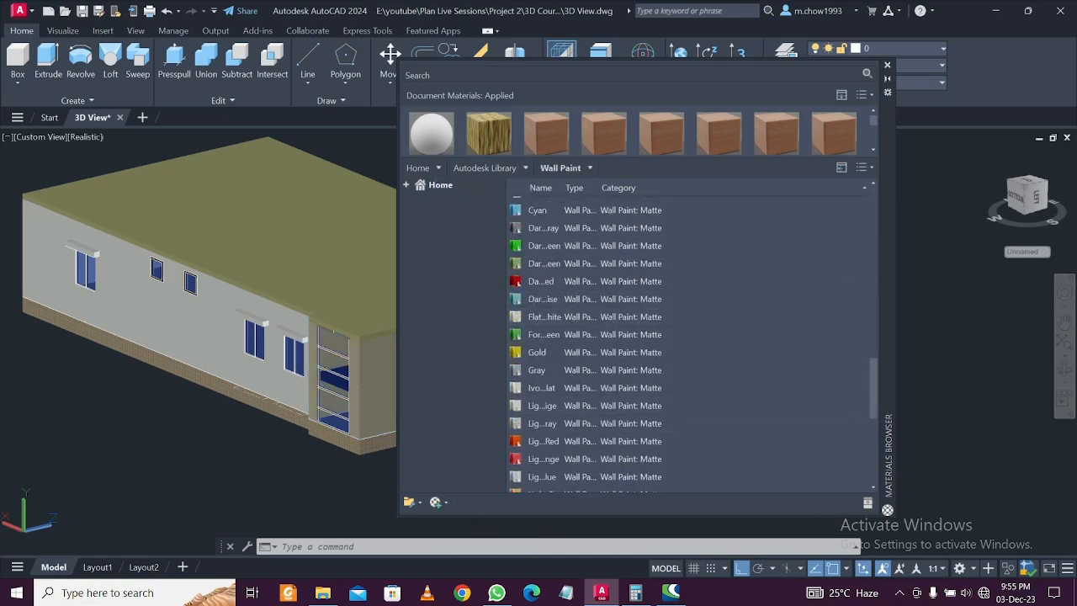
# Match the properties of the painted end wall onto the house's other outer walls
pyautogui.write('ma')
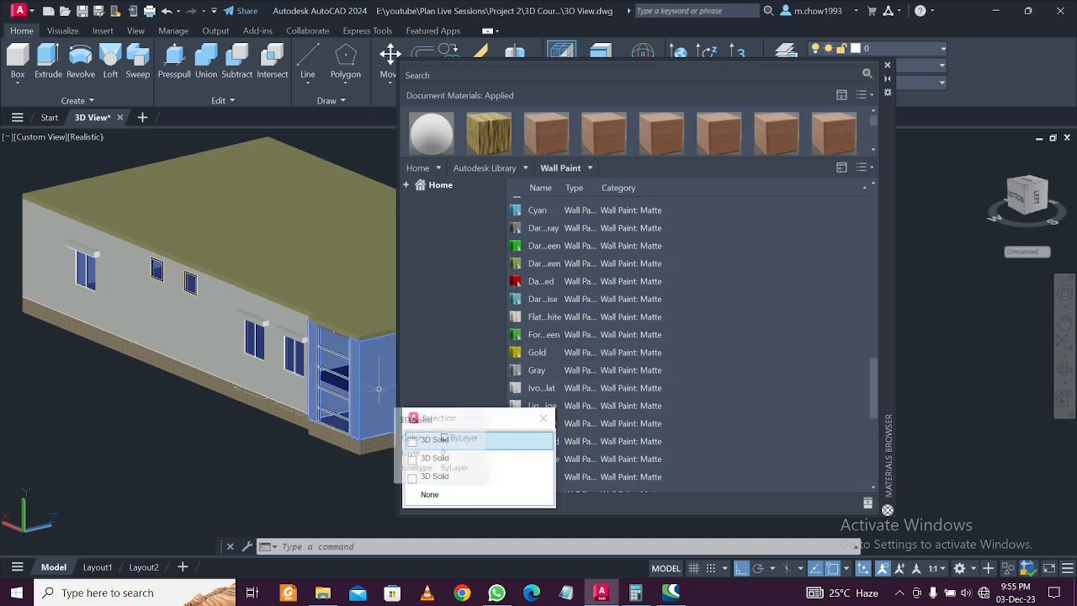
pyautogui.press('Return')
pyautogui.click(378, 386)
pyautogui.click(238, 357)
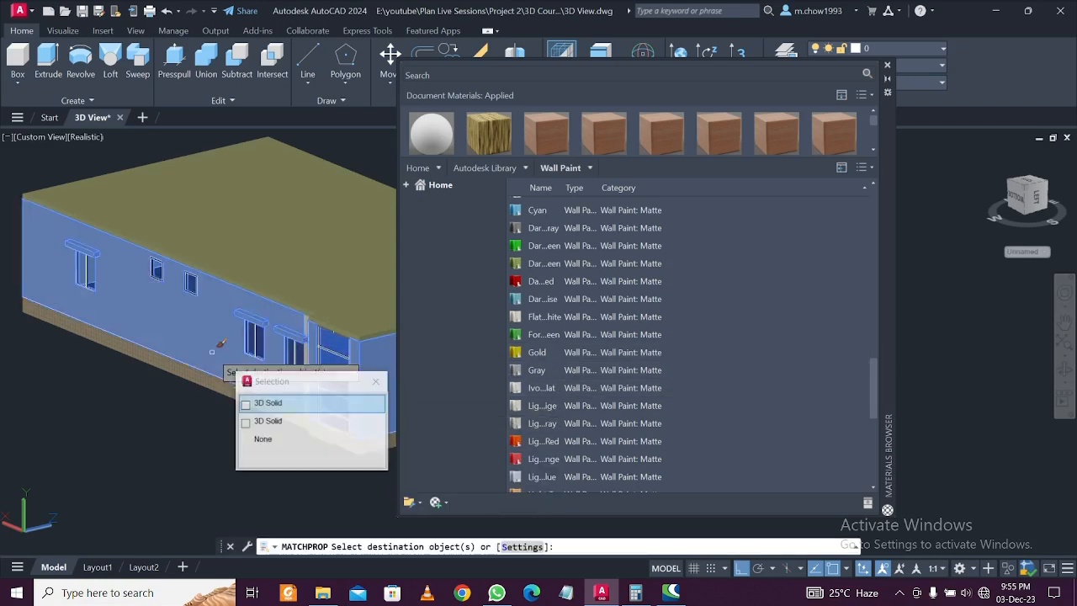
pyautogui.scroll(-2, 108, 345)
pyautogui.click(96, 351)
pyautogui.keyDown('shift'); pyautogui.moveTo(278, 382); pyautogui.dragTo(81, 395, button='middle'); pyautogui.keyUp('shift')
pyautogui.click(134, 433)
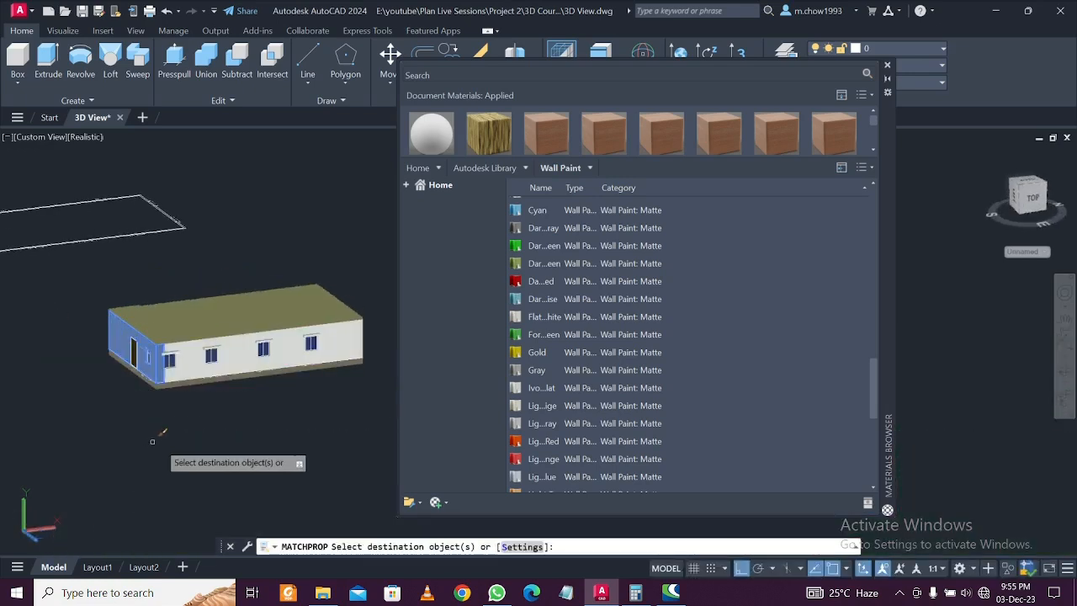
pyautogui.scroll(3, 186, 407)
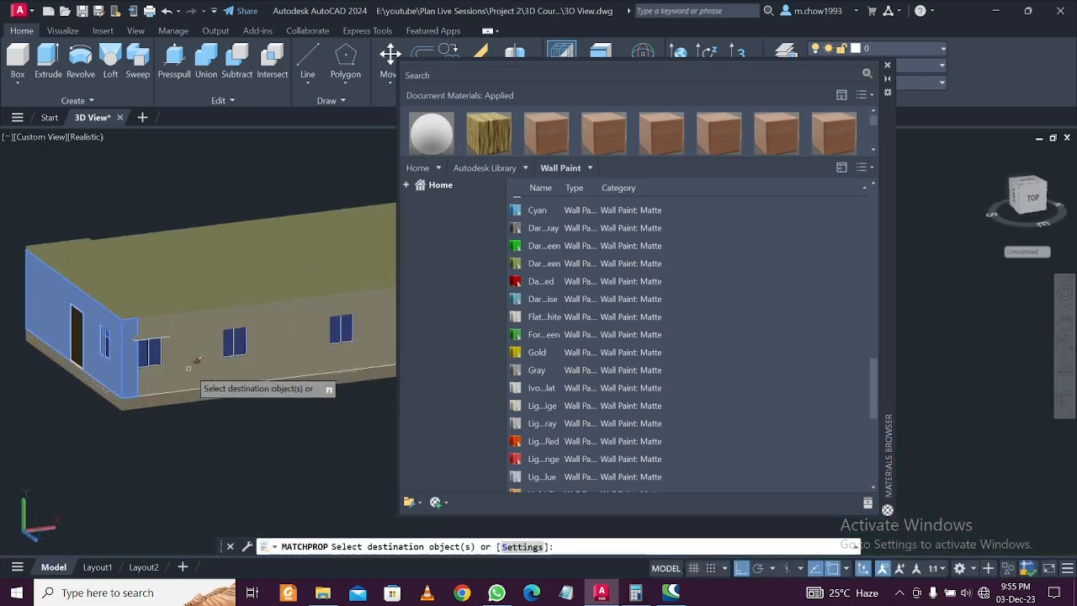
pyautogui.scroll(-4, 103, 465)
pyautogui.keyDown('shift'); pyautogui.moveTo(207, 486); pyautogui.dragTo(278, 493, button='middle'); pyautogui.keyUp('shift')
pyautogui.press('Escape')
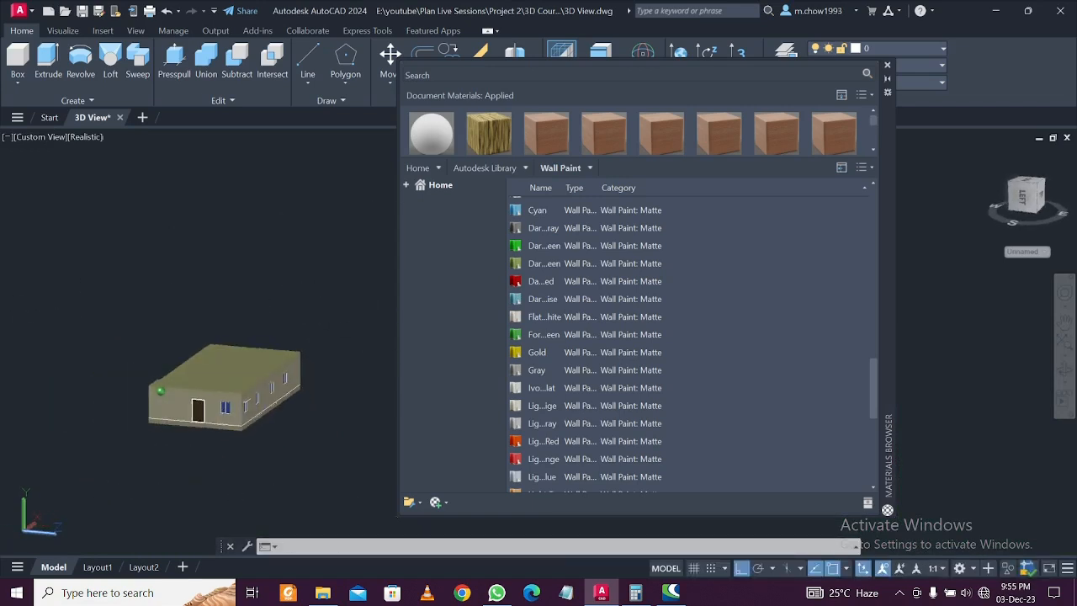
# Check the painted walls from the entrance side and close the Materials Browser
pyautogui.moveTo(232, 457)
pyautogui.keyDown('shift'); pyautogui.mouseDown(button='middle')
pyautogui.moveTo(314, 457)
pyautogui.moveTo(253, 460)
pyautogui.mouseUp(button='middle'); pyautogui.keyUp('shift')
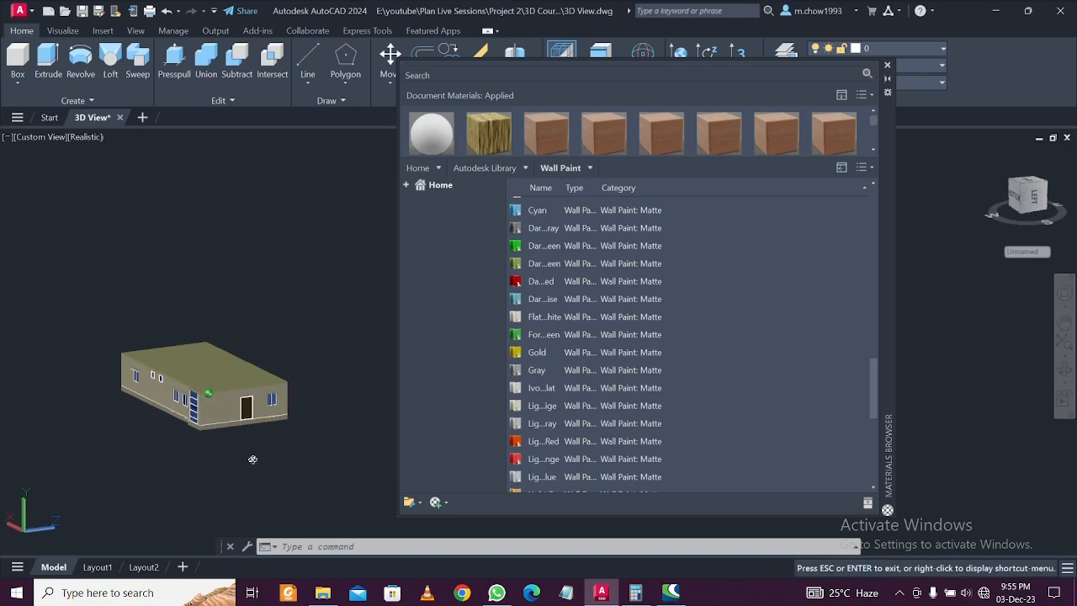
pyautogui.scroll(1, 247, 419)
pyautogui.scroll(2, 305, 421)
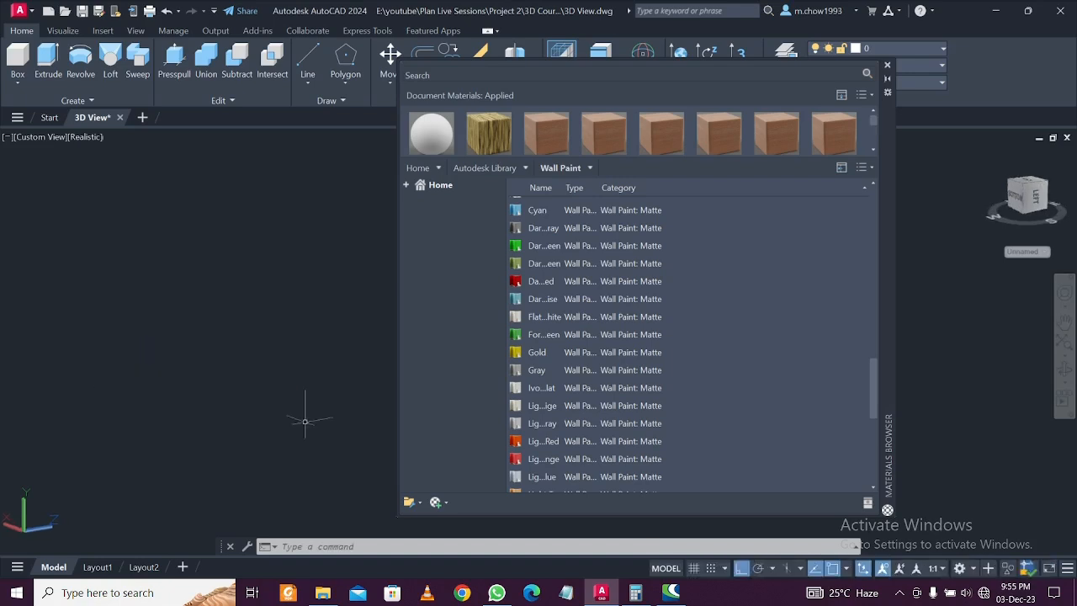
pyautogui.click(887, 65)
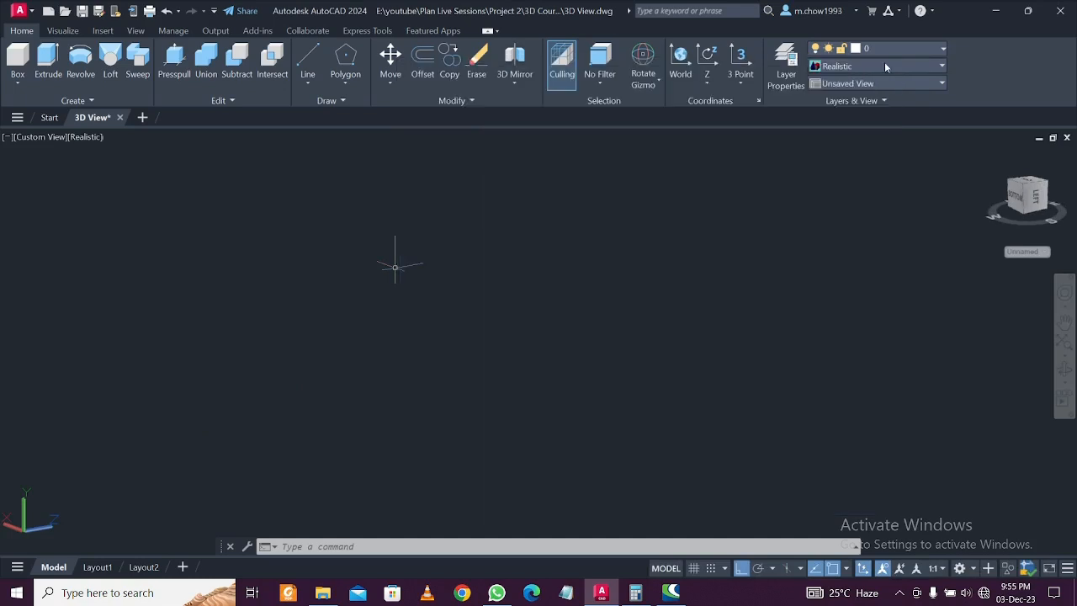
pyautogui.click(487, 337)
pyautogui.write('ma')
pyautogui.press('Return')
pyautogui.press('Escape')
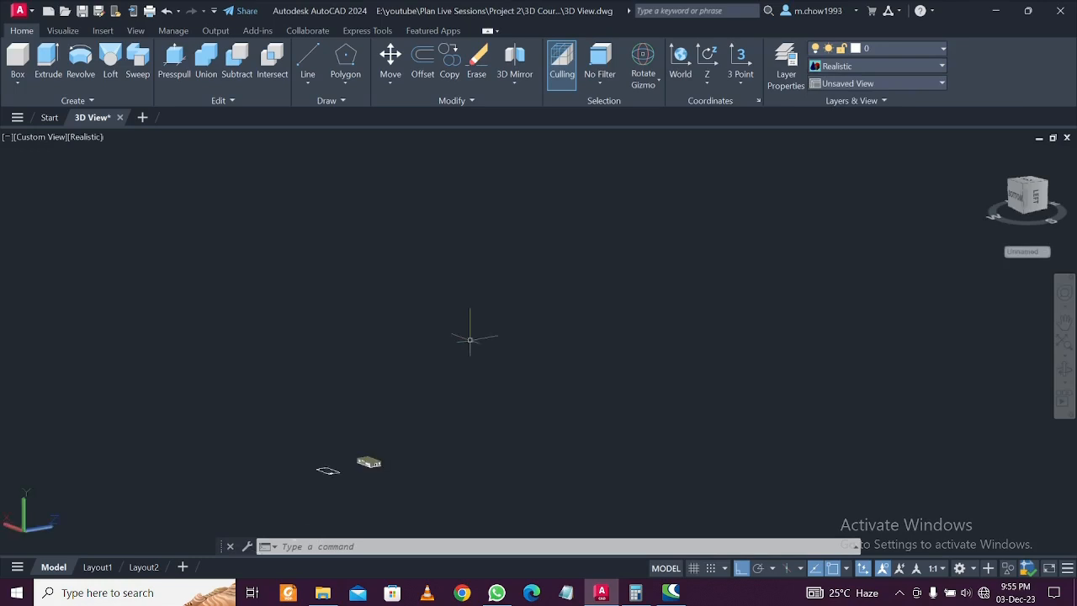
# Reset the coordinate system to World
pyautogui.scroll(5, 395, 417)
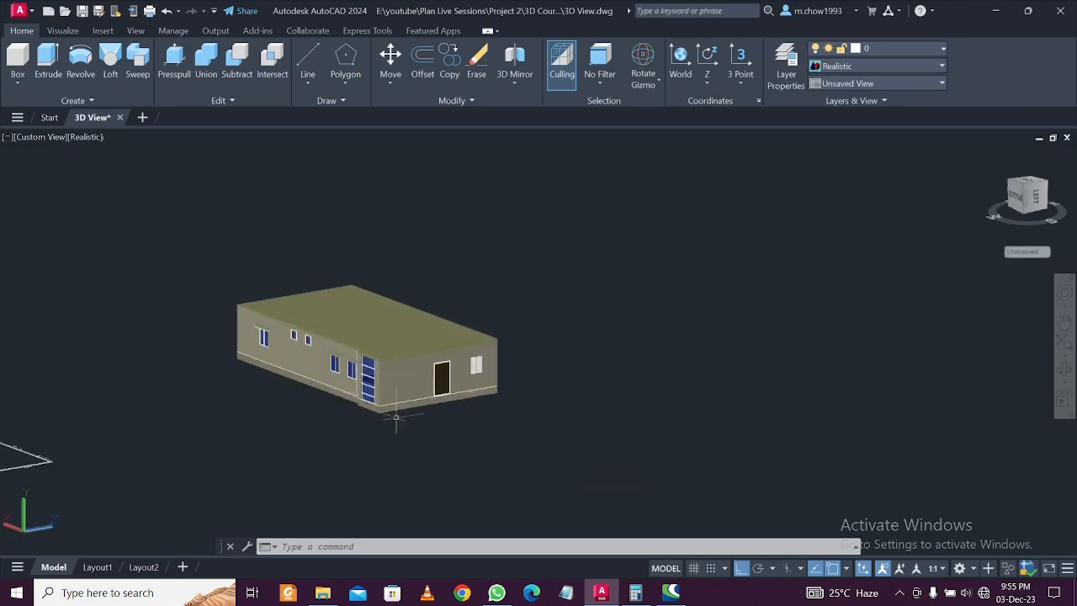
pyautogui.scroll(2, 396, 417)
pyautogui.write('ucs')
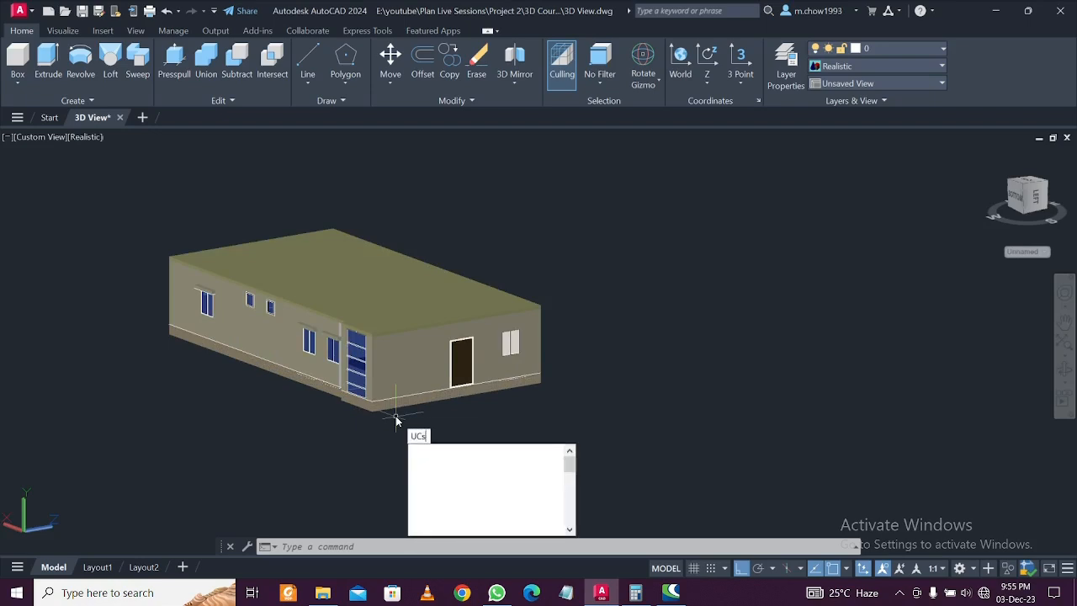
pyautogui.press('Return')
pyautogui.scroll(4, 451, 387)
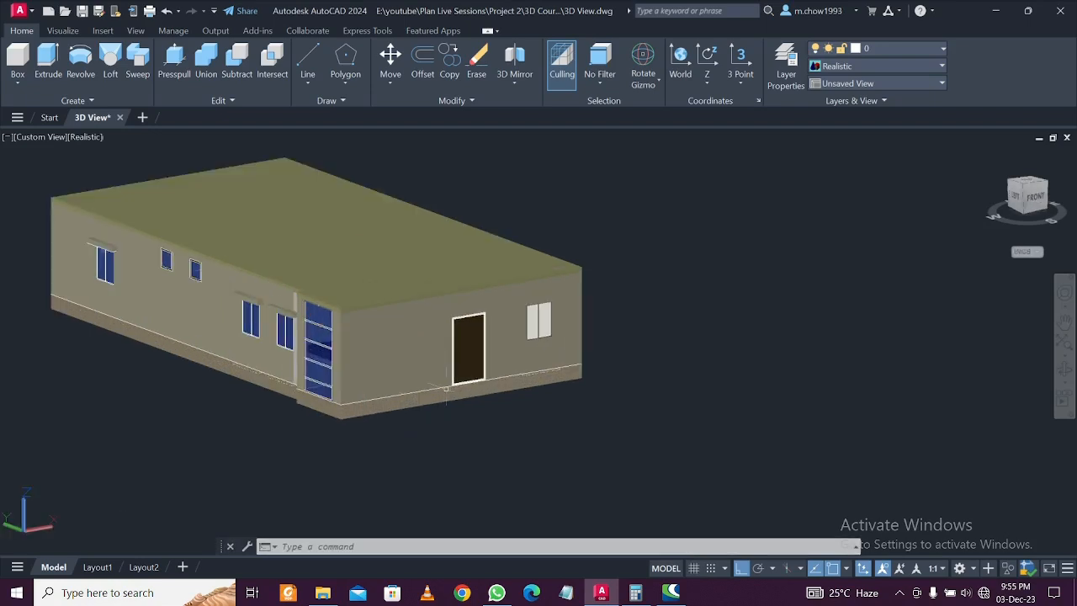
pyautogui.keyDown('shift'); pyautogui.moveTo(653, 345); pyautogui.dragTo(529, 372, button='middle'); pyautogui.keyUp('shift')
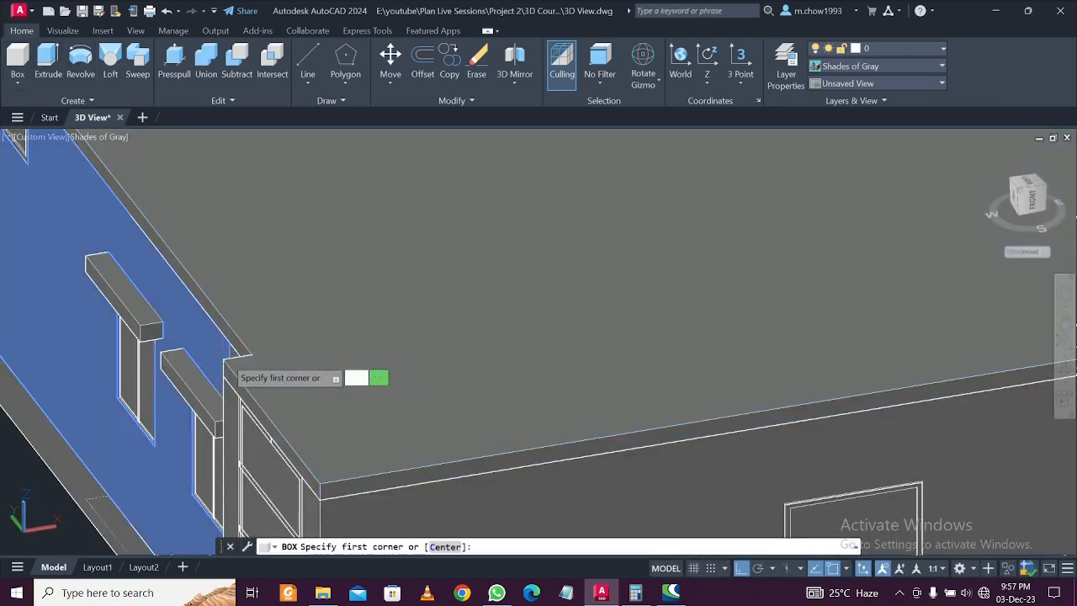
# Draw a box on the roof from the notched corner above the tall window, about 4900 long along the front edge and 2800 high
pyautogui.scroll(-5, 296, 438)
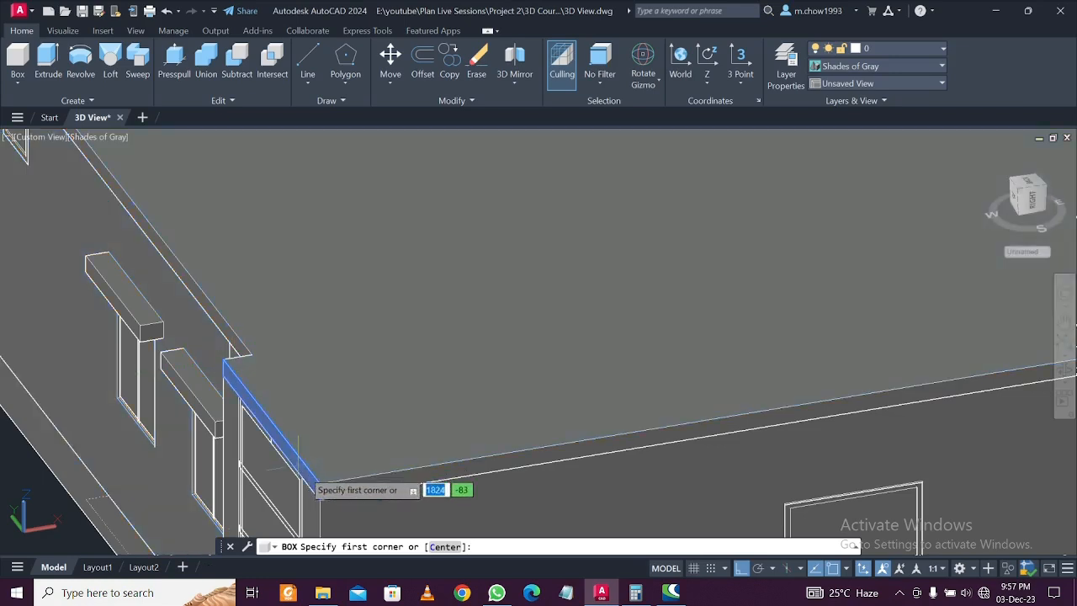
pyautogui.scroll(6, 244, 395)
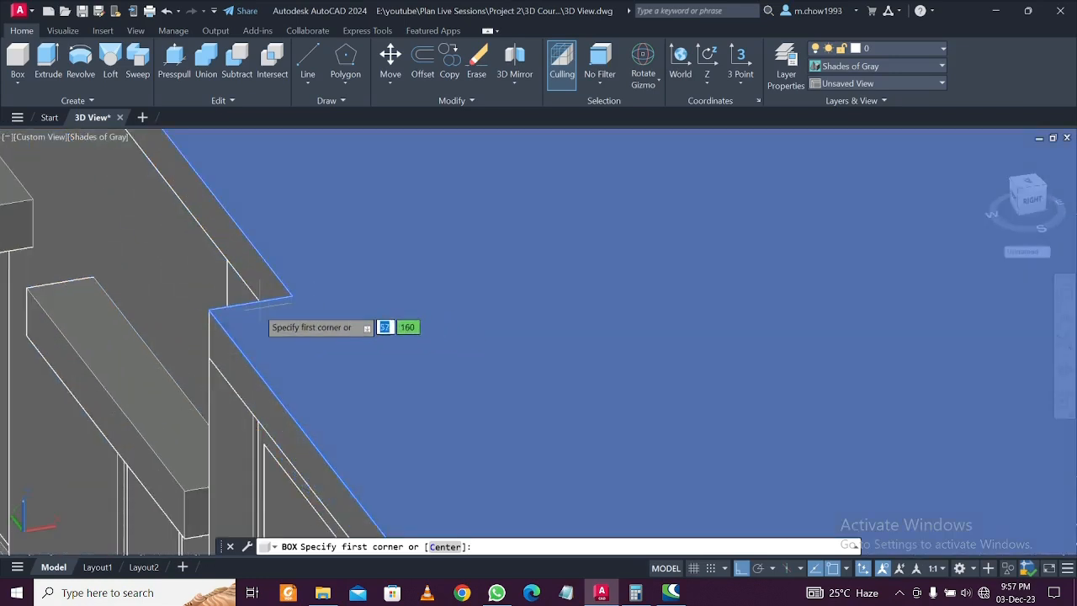
pyautogui.click(209, 311)
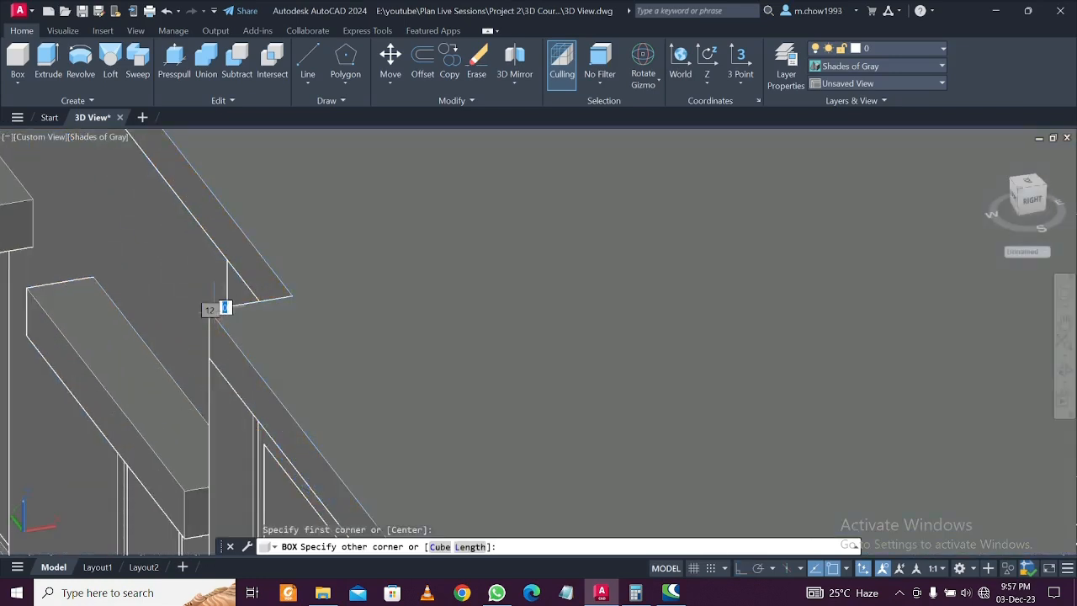
pyautogui.scroll(-5, 337, 328)
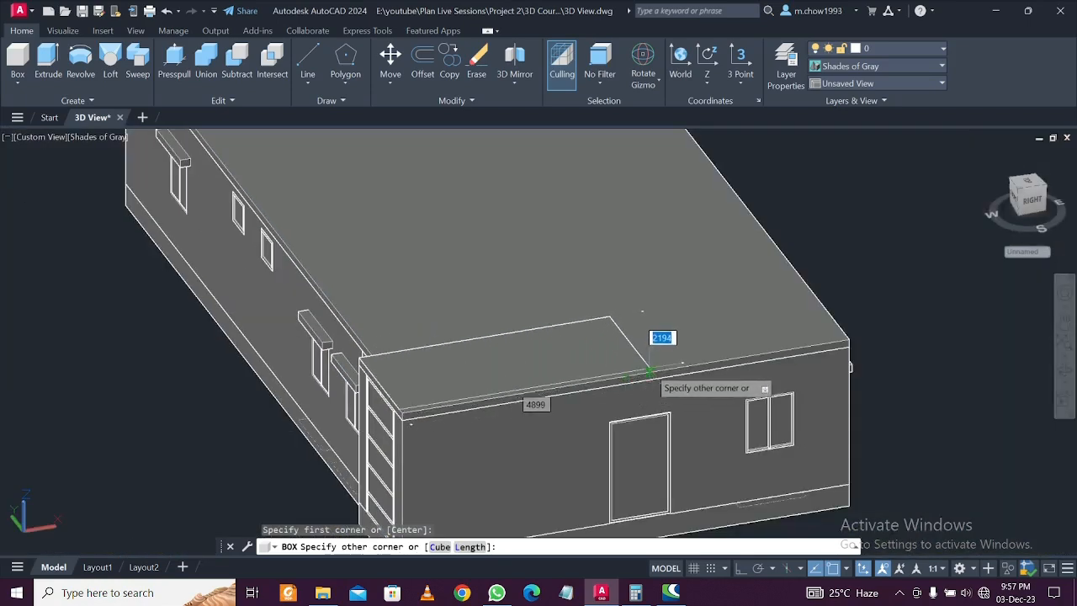
pyautogui.click(645, 371)
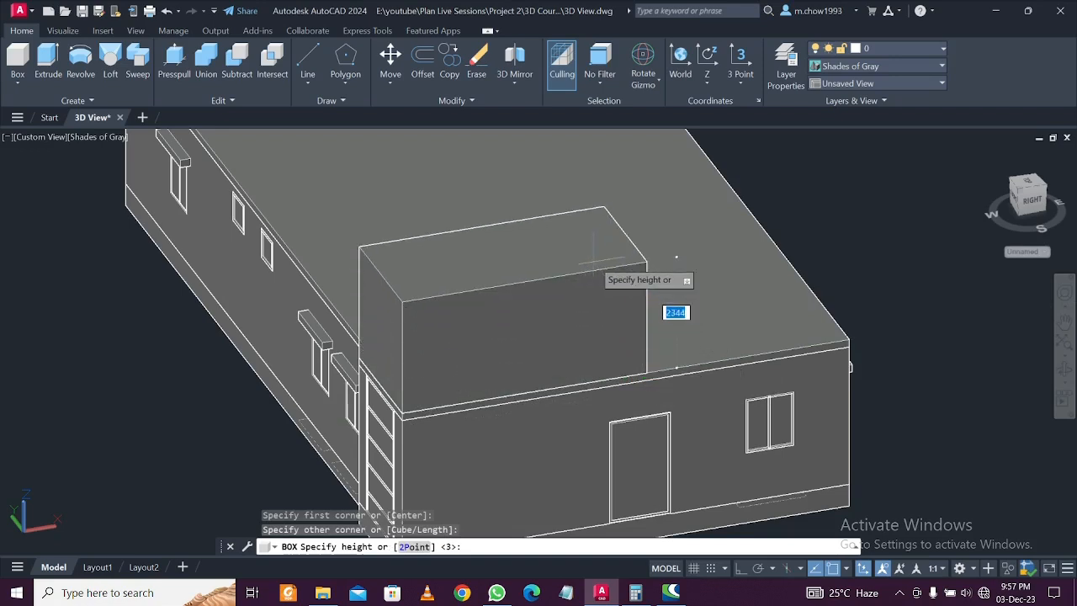
pyautogui.press('Return')
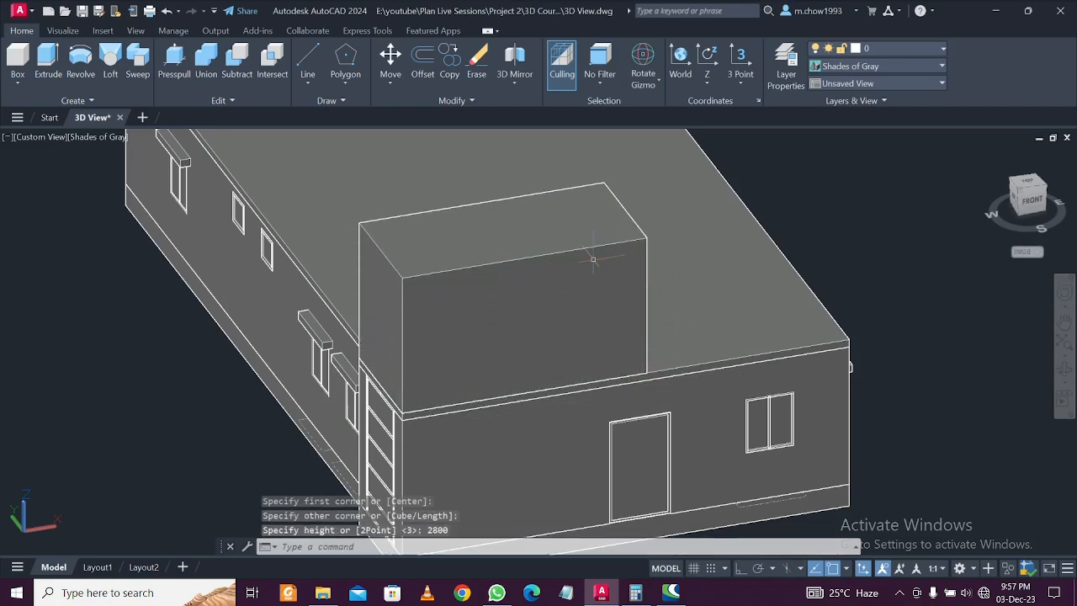
pyautogui.press('Escape')
# Cover the rooftop box with a slab 125 thick, drawn corner to corner on its upper face
pyautogui.scroll(-4, 595, 257)
pyautogui.keyDown('shift'); pyautogui.moveTo(555, 192); pyautogui.dragTo(635, 319, button='middle'); pyautogui.keyUp('shift')
pyautogui.scroll(2, 634, 318)
pyautogui.click(292, 156)
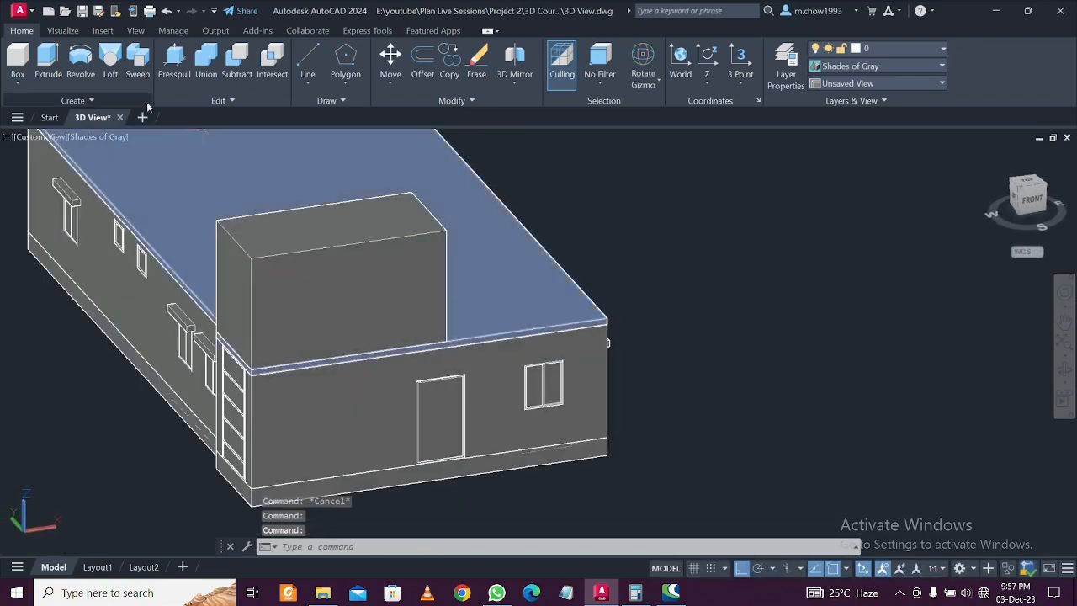
pyautogui.click(18, 59)
pyautogui.scroll(3, 294, 244)
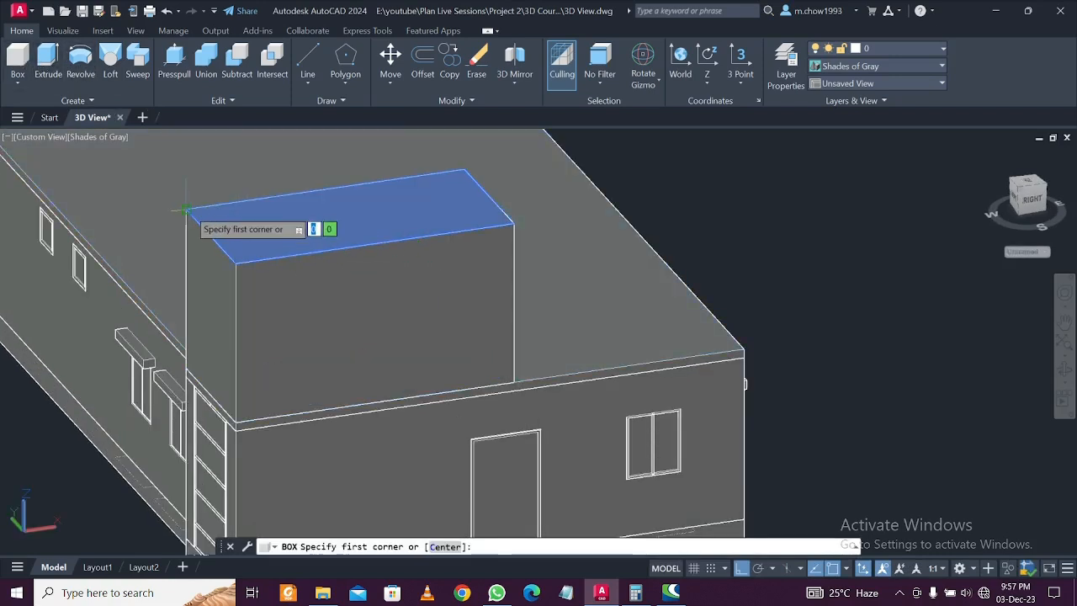
pyautogui.click(186, 210)
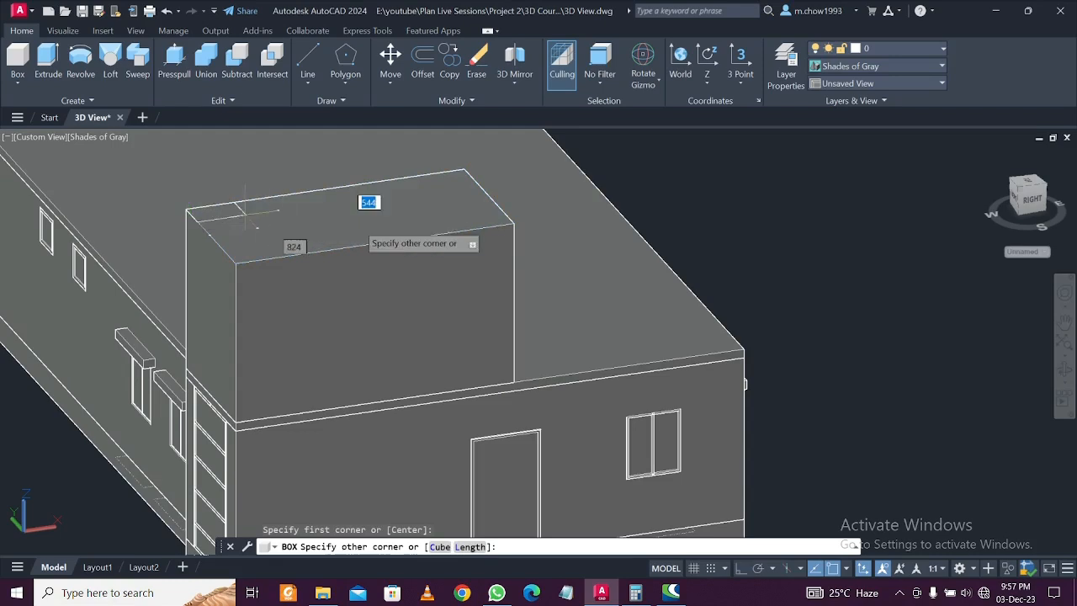
pyautogui.click(513, 223)
pyautogui.write('125')
pyautogui.press('Return')
# Select the slab on the rooftop box and switch the visual style to 2D Wireframe
pyautogui.scroll(3, 491, 196)
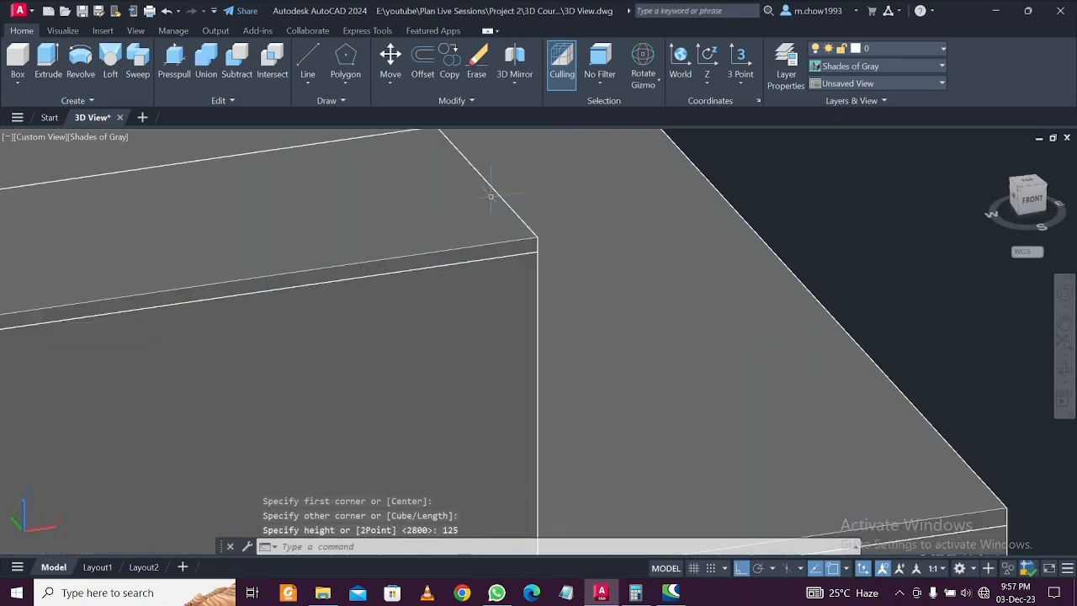
pyautogui.click(499, 226)
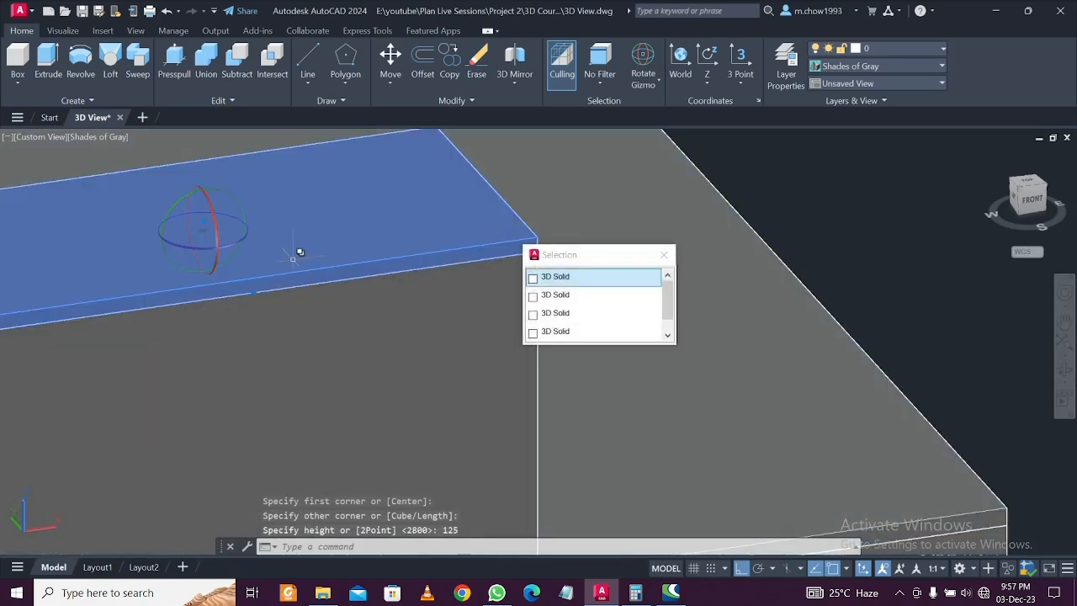
pyautogui.scroll(-3, 318, 251)
pyautogui.scroll(5, 307, 262)
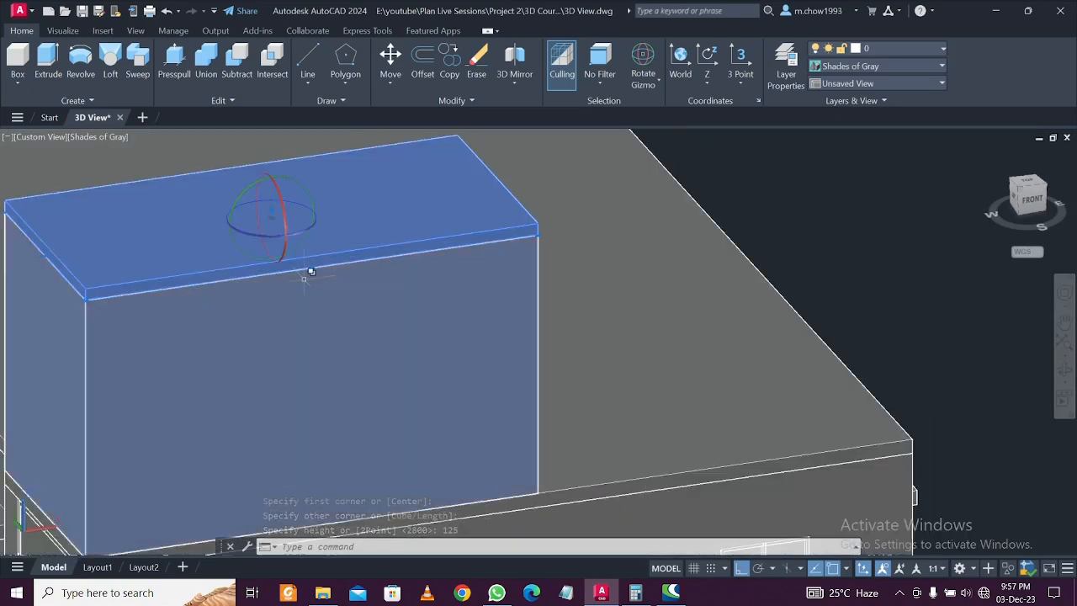
pyautogui.click(92, 137)
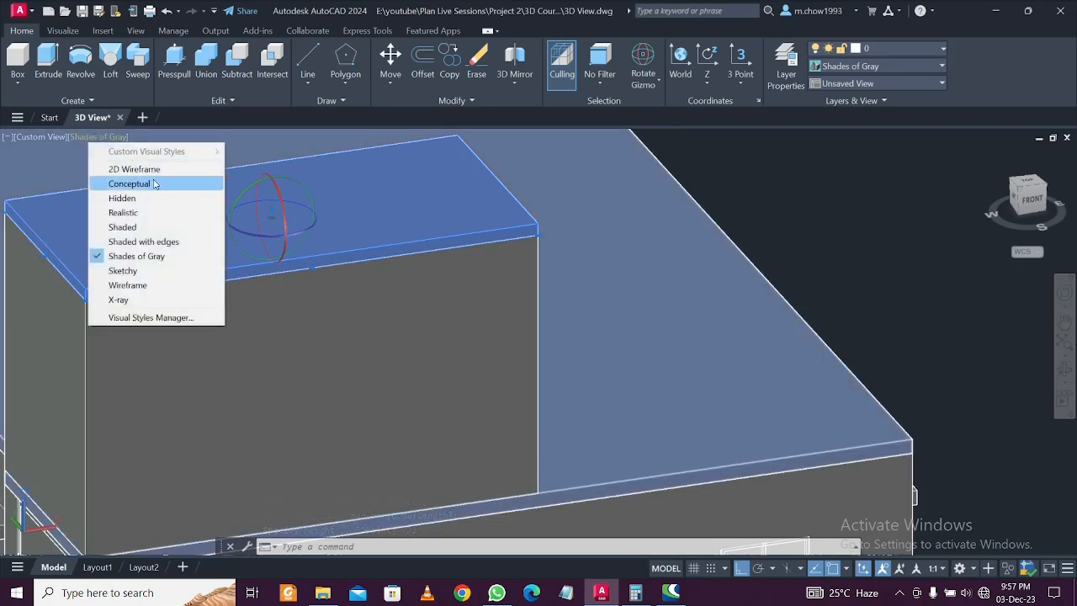
pyautogui.click(153, 175)
# Stretch the slab's long front edge outward by 100 to overhang the rooftop box
pyautogui.click(325, 257)
pyautogui.click(308, 251)
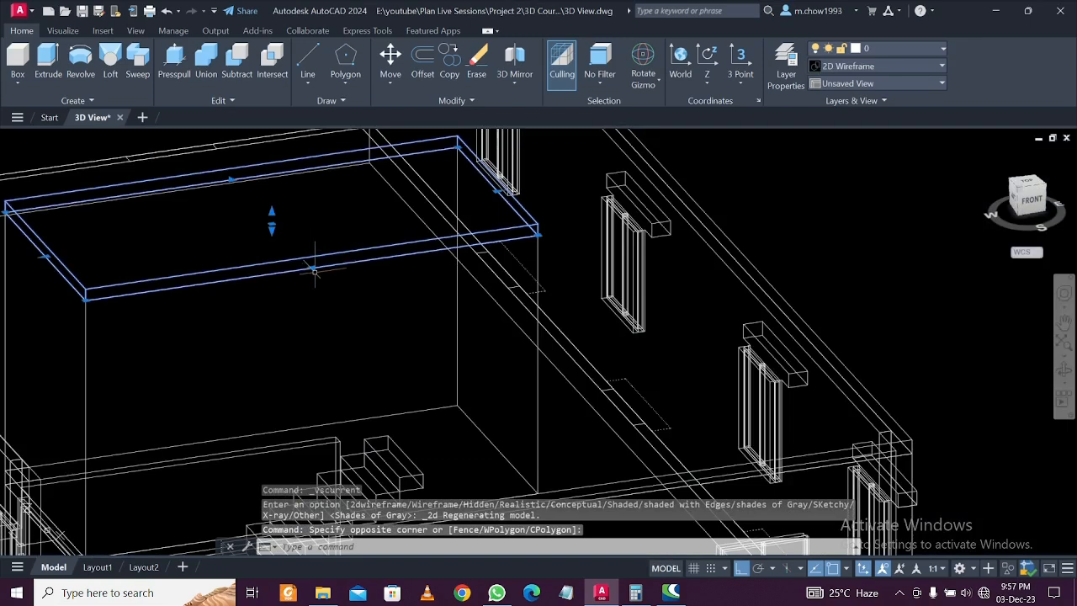
pyautogui.click(310, 267)
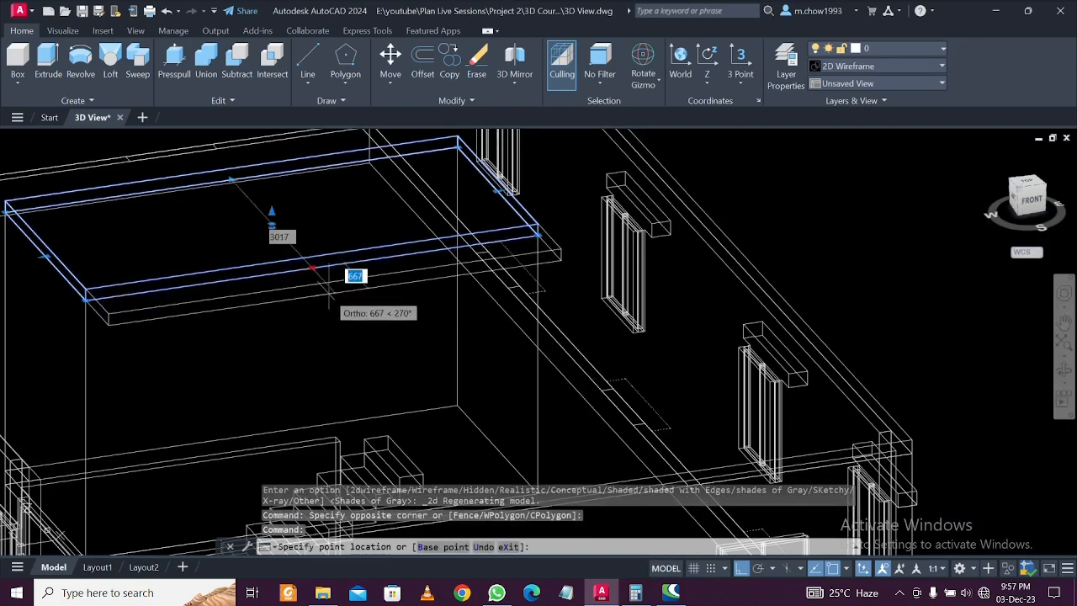
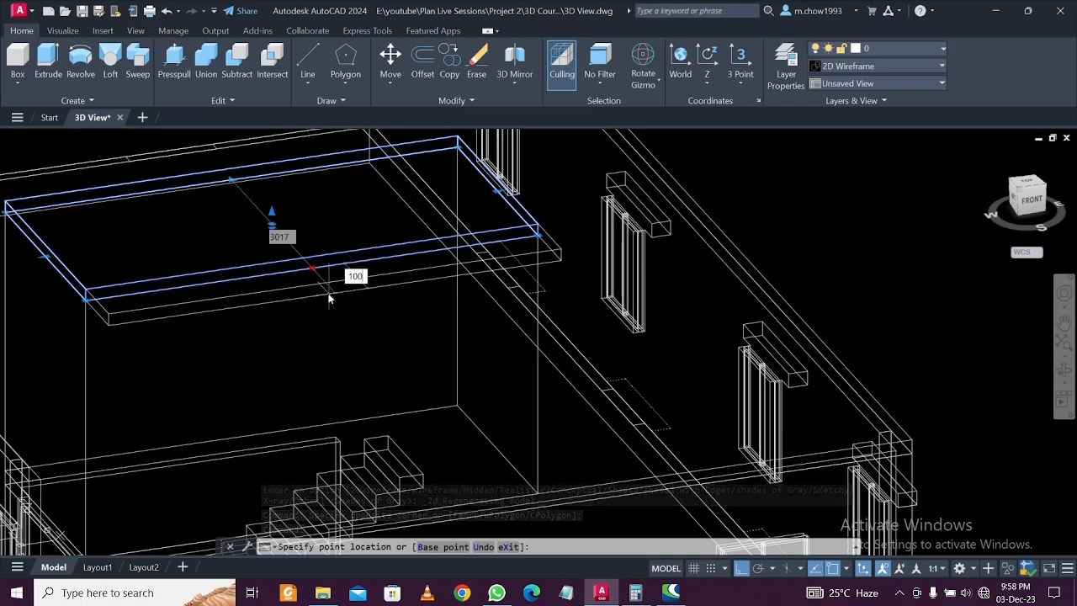
pyautogui.write('100')
pyautogui.press('Return')
pyautogui.scroll(4, 517, 192)
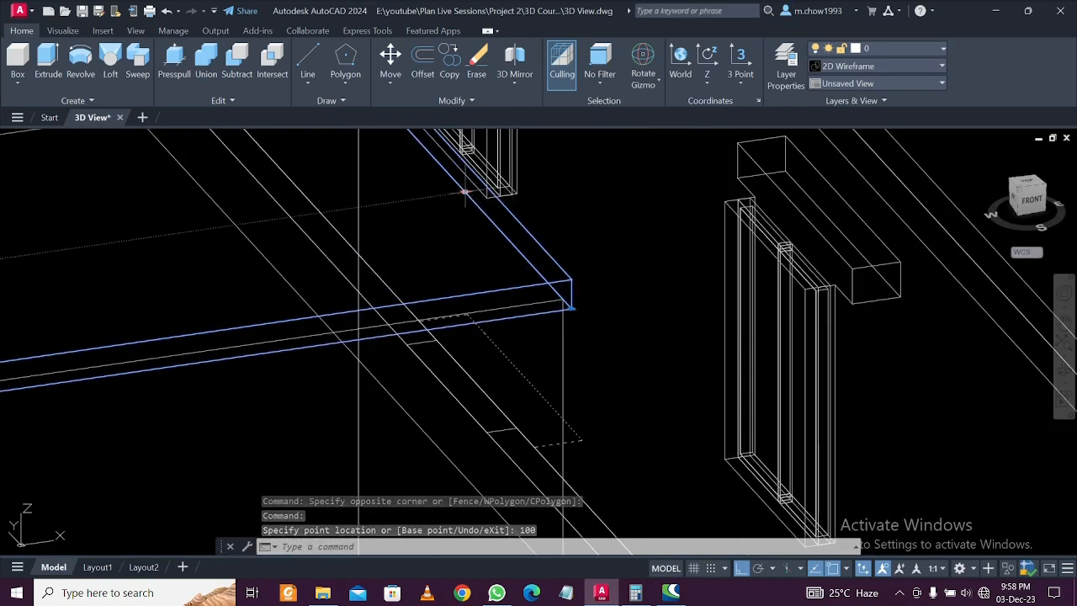
# Stretch both short edges of the rooftop slab outward by 100 each
pyautogui.click(465, 192)
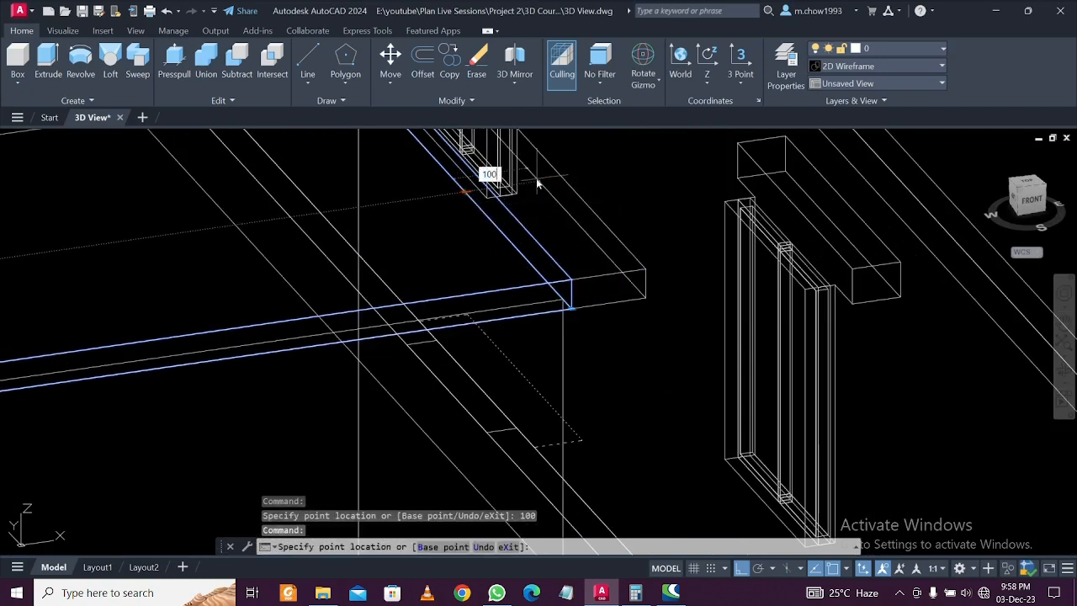
pyautogui.write('100')
pyautogui.press('Return')
pyautogui.scroll(-5, 535, 179)
pyautogui.scroll(5, 368, 261)
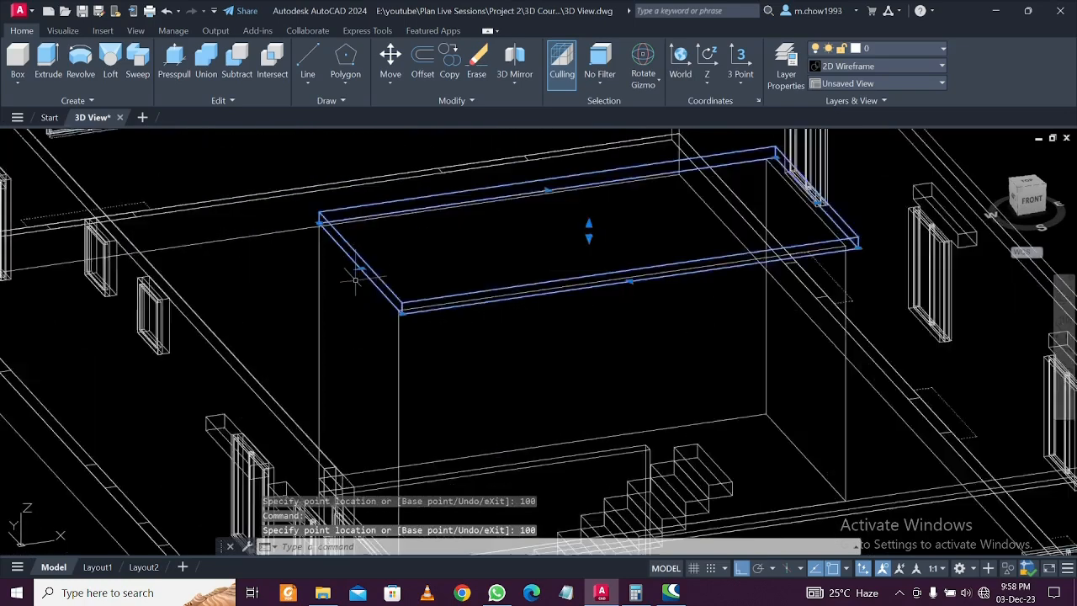
pyautogui.click(364, 261)
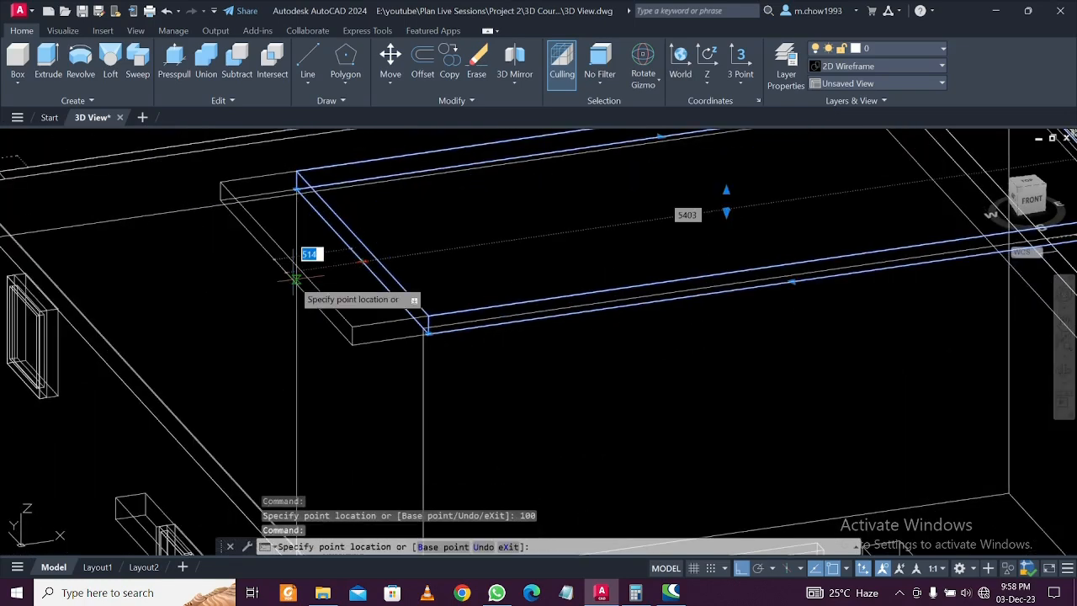
pyautogui.write('100')
pyautogui.press('Return')
# Stretch the slab's remaining long rear edge outward by 100 and clear the selection
pyautogui.moveTo(398, 264); pyautogui.dragTo(421, 440, button='middle')
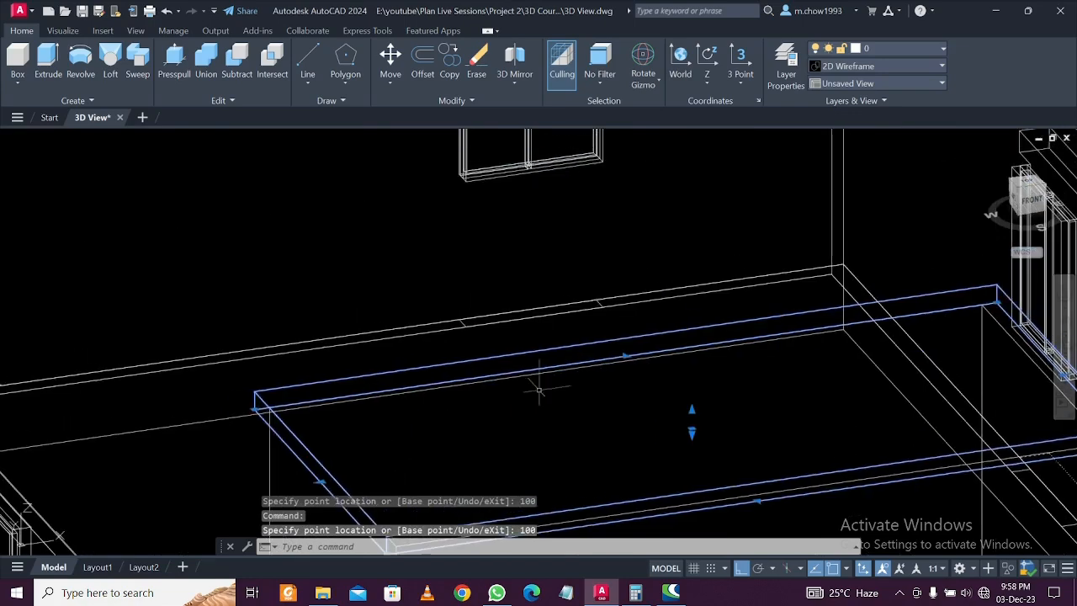
pyautogui.click(624, 356)
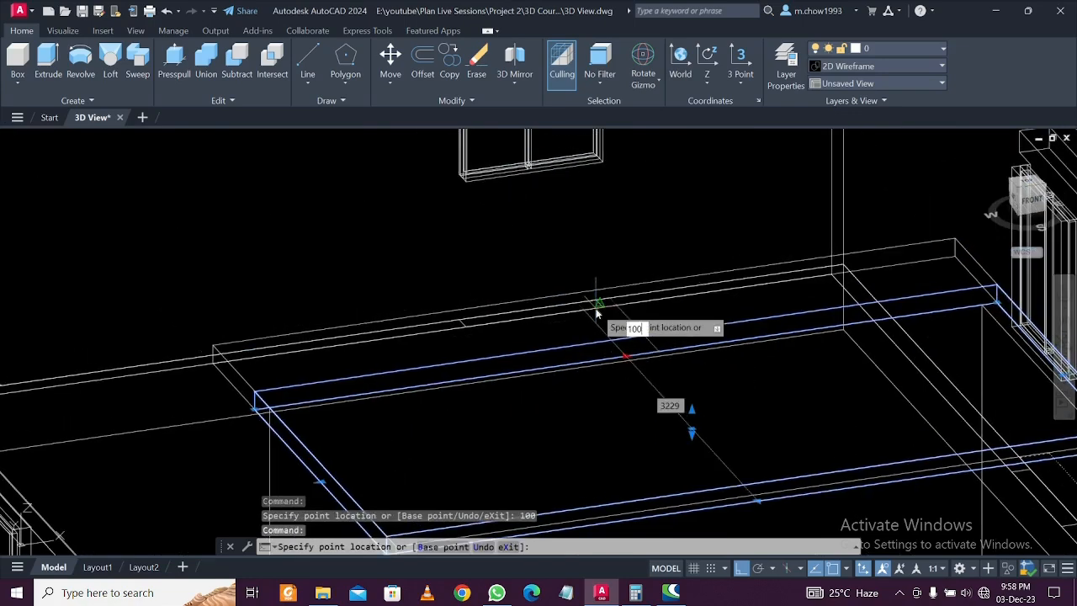
pyautogui.press('Escape')
pyautogui.scroll(-8, 594, 301)
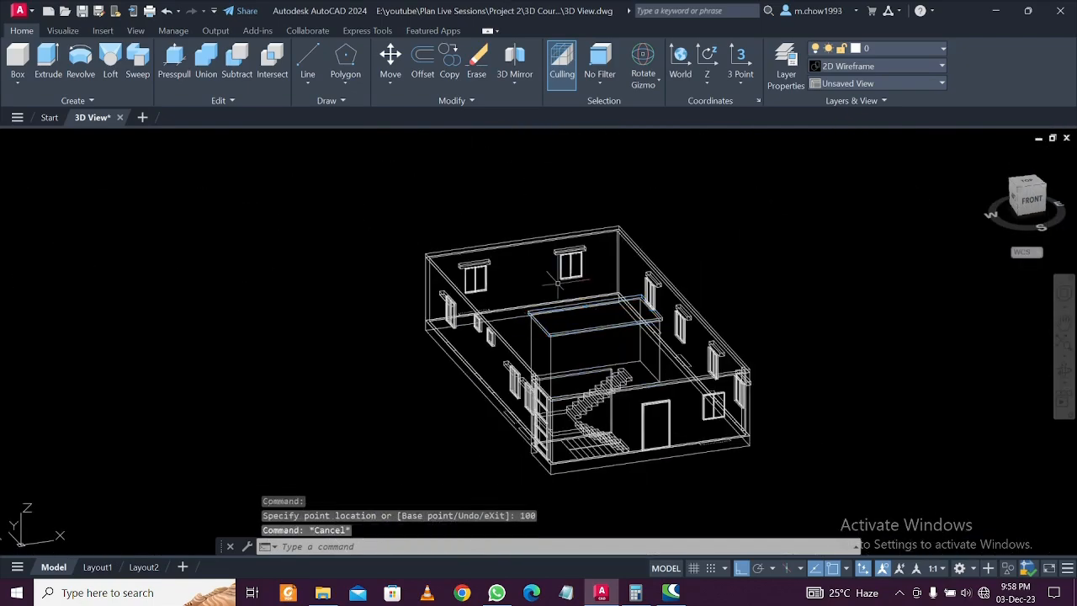
# Examine the whole house and the overhanging rooftop slab from a lower angle
pyautogui.moveTo(714, 281)
pyautogui.mouseDown(button='middle')
pyautogui.moveTo(664, 274)
pyautogui.moveTo(745, 271)
pyautogui.moveTo(654, 279)
pyautogui.moveTo(745, 289)
pyautogui.moveTo(685, 257)
pyautogui.moveTo(712, 271)
pyautogui.mouseUp(button='middle')
pyautogui.scroll(5, 704, 360)
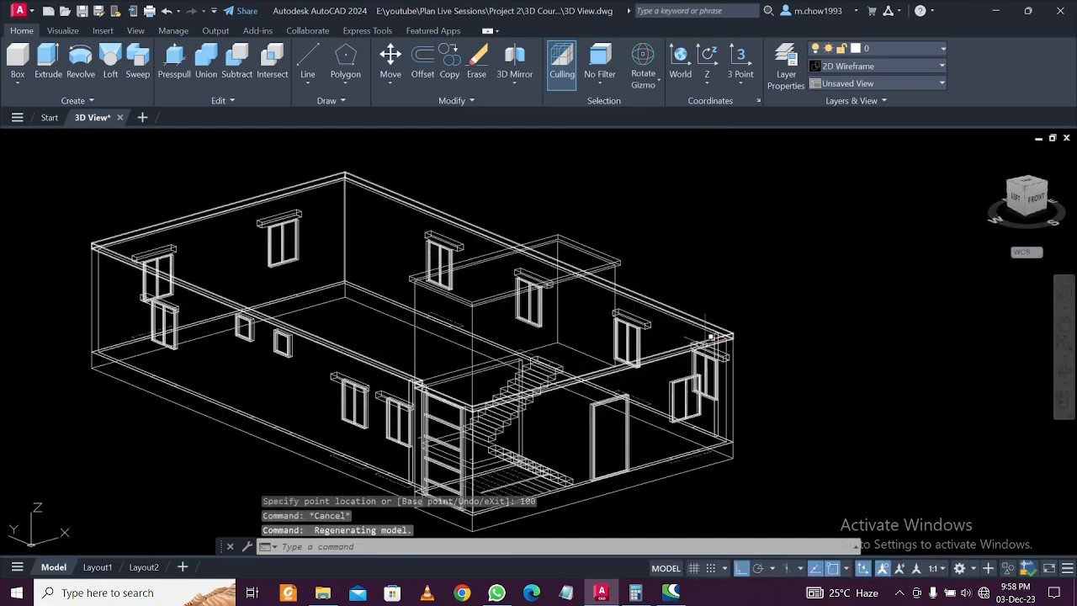
pyautogui.scroll(-3, 697, 343)
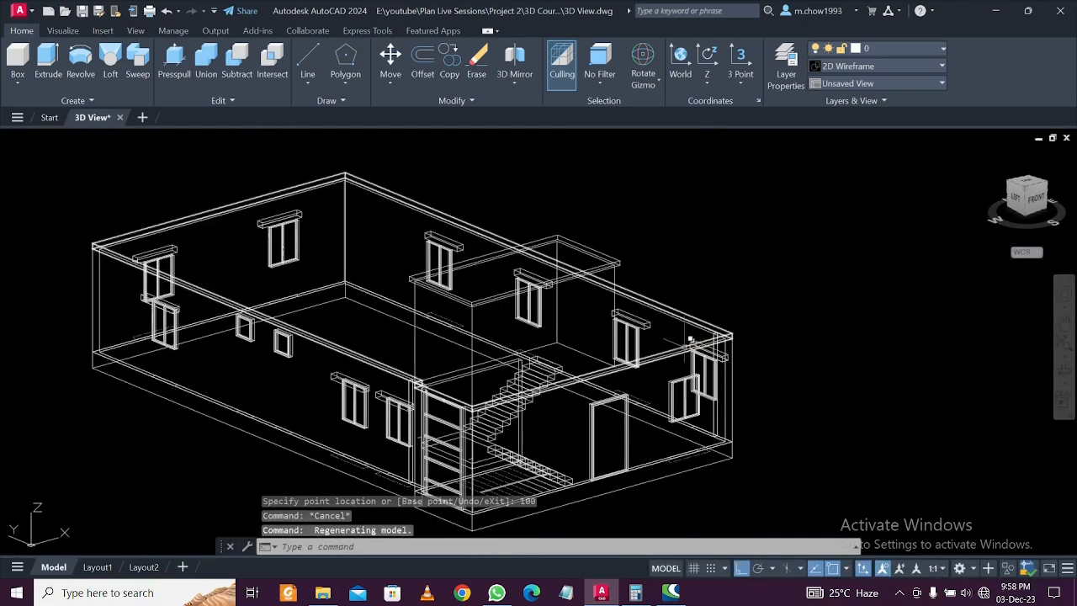
pyautogui.scroll(-5, 493, 276)
pyautogui.scroll(5, 494, 276)
pyautogui.scroll(-2, 494, 276)
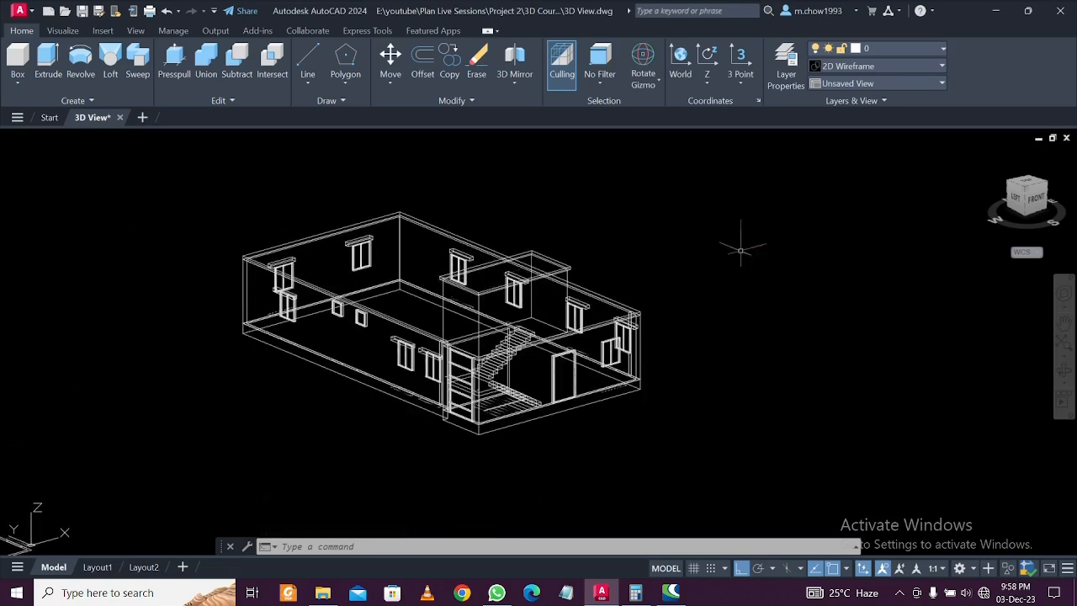
pyautogui.scroll(-3, 148, 149)
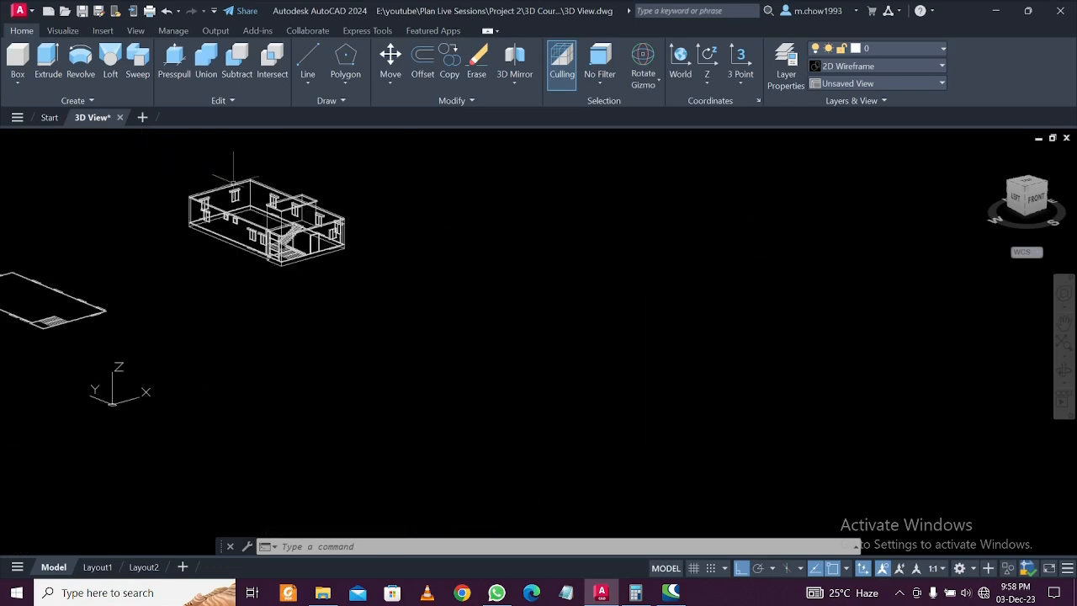
# In the top view, draw a polyline from the plan's outer wall corner above the staircase up to the northwest outer corner
pyautogui.click(1031, 190)
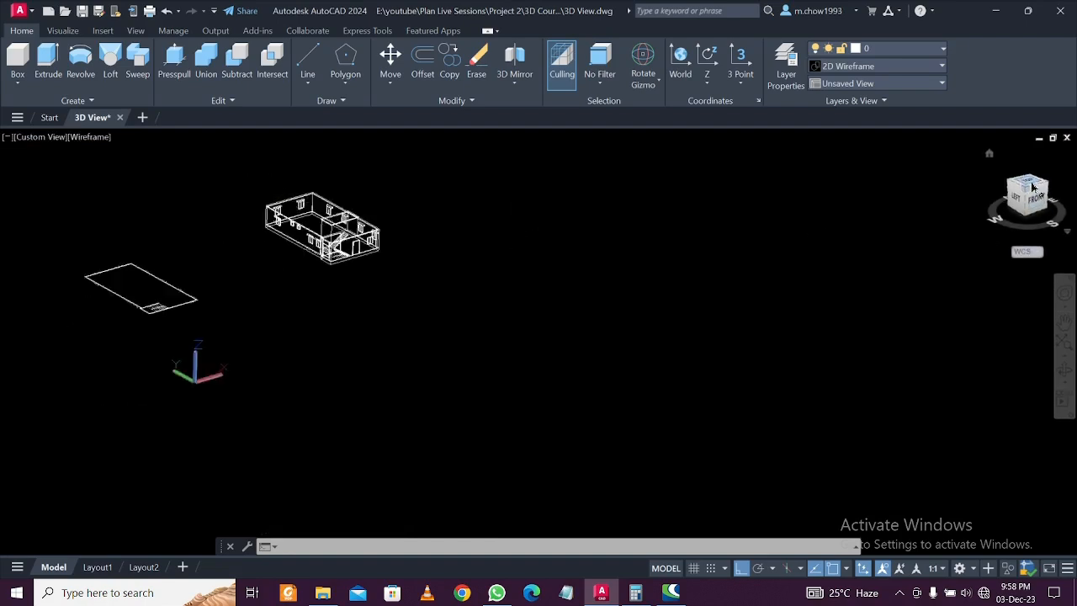
pyautogui.scroll(5, 387, 345)
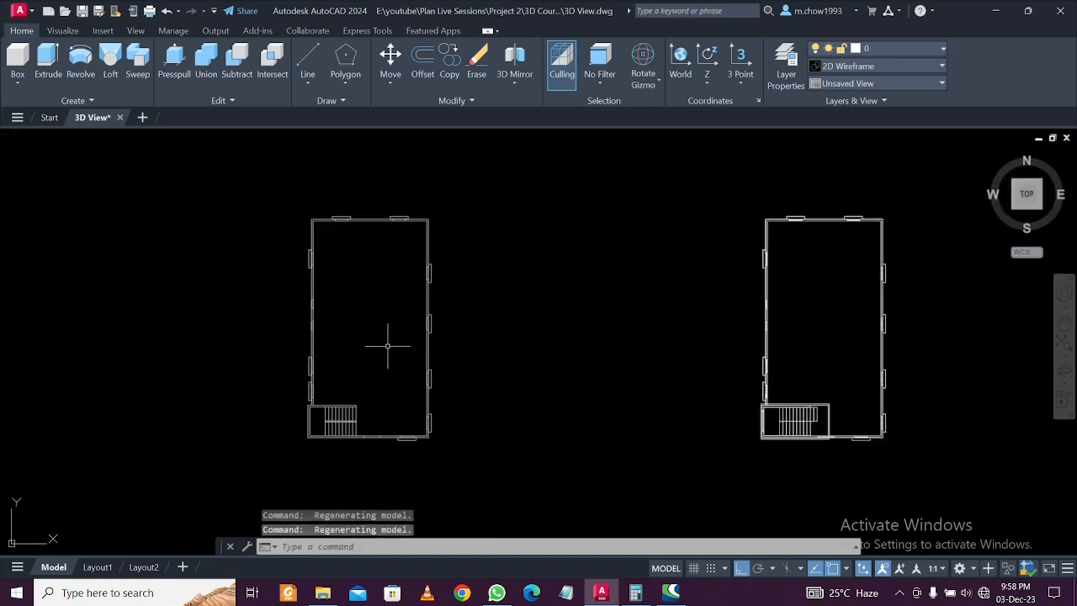
pyautogui.scroll(-1, 384, 347)
pyautogui.scroll(1, 379, 349)
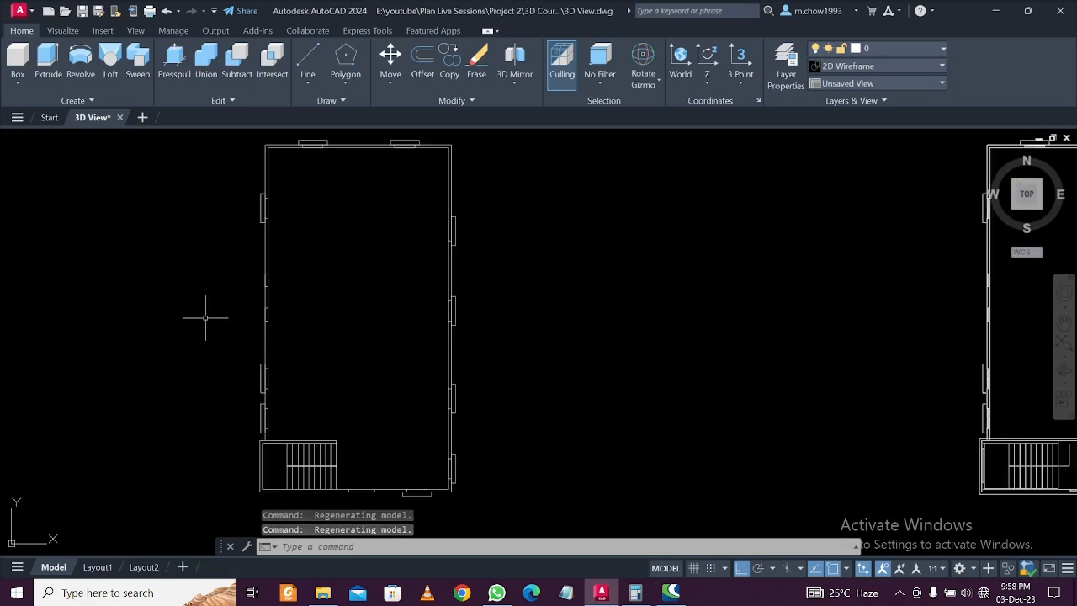
pyautogui.scroll(2, 281, 343)
pyautogui.scroll(-2, 278, 339)
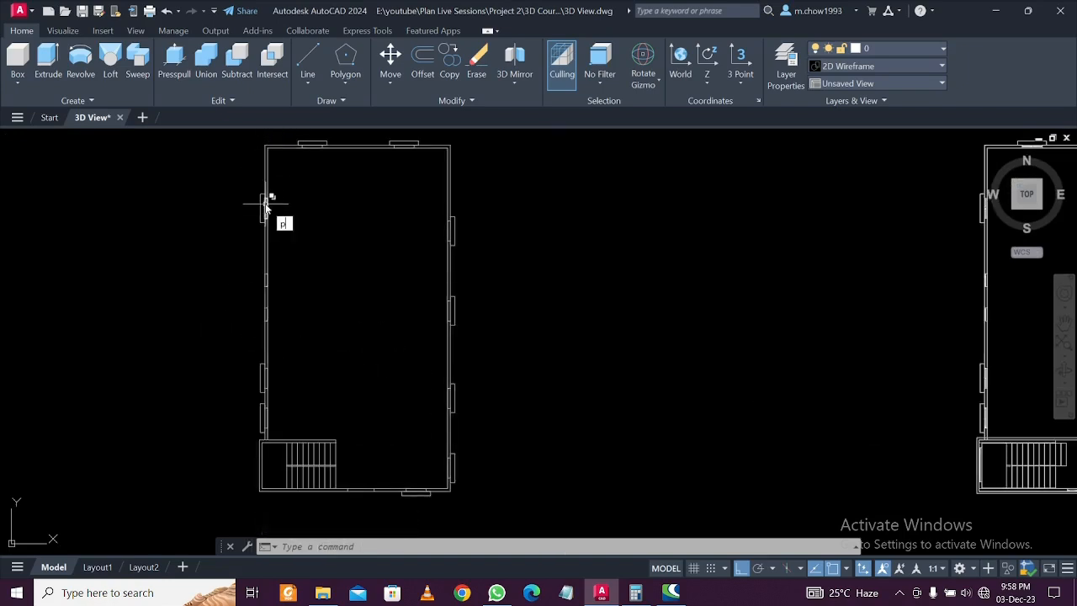
pyautogui.write('pl')
pyautogui.press('Return')
pyautogui.scroll(3, 257, 463)
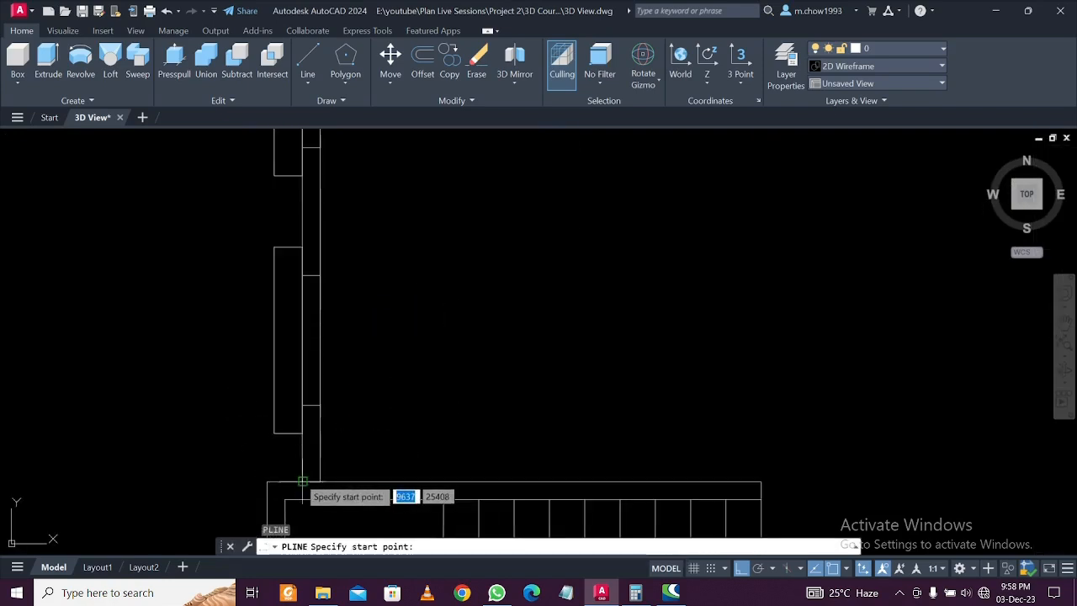
pyautogui.click(318, 480)
pyautogui.scroll(-3, 312, 282)
pyautogui.scroll(2, 283, 311)
pyautogui.scroll(4, 252, 271)
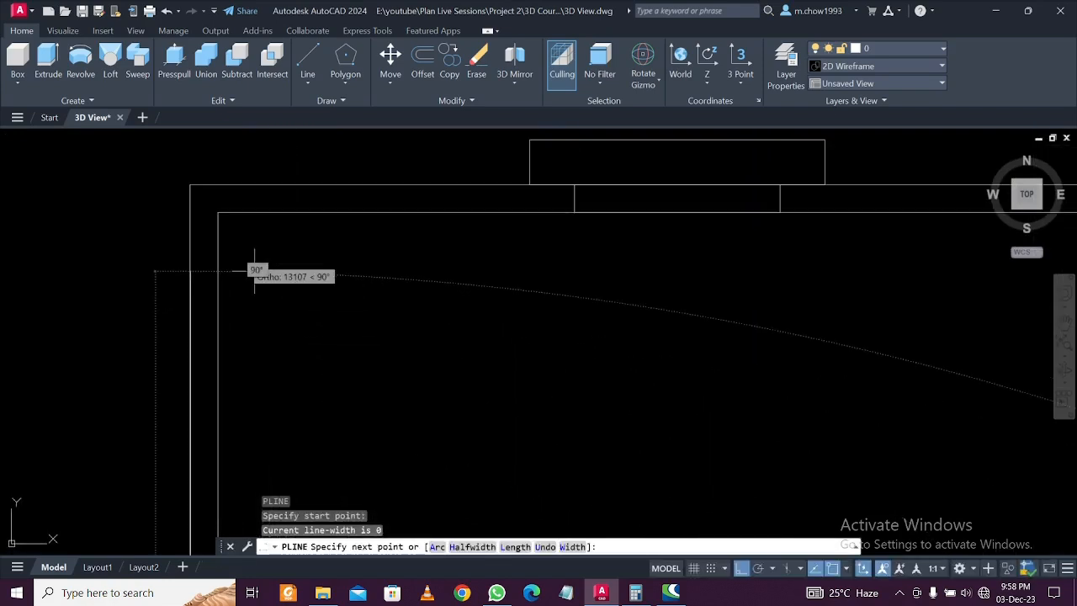
pyautogui.click(190, 184)
pyautogui.scroll(-3, 190, 183)
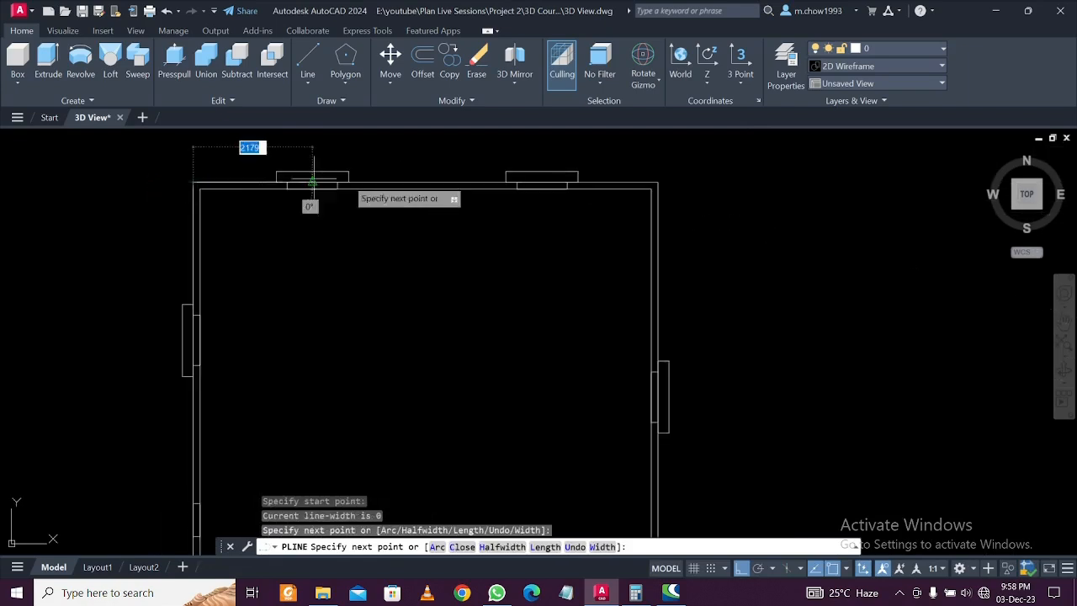
# Continue the polyline along the north and east outer walls and end it at the southeast outer corner
pyautogui.scroll(3, 664, 205)
pyautogui.click(659, 184)
pyautogui.scroll(-3, 665, 181)
pyautogui.scroll(4, 656, 308)
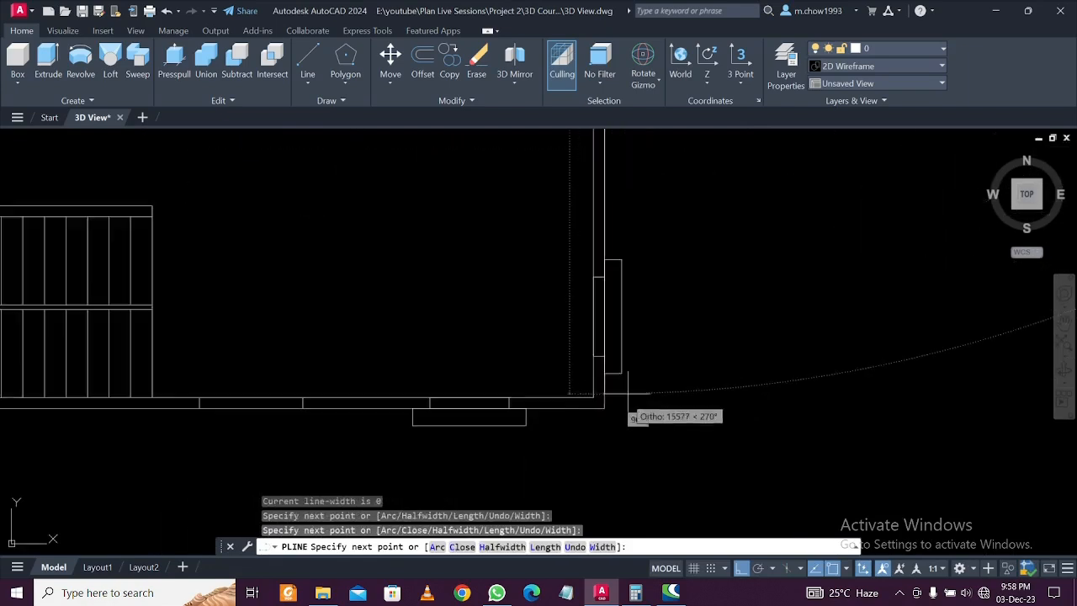
pyautogui.click(596, 418)
pyautogui.scroll(-3, 596, 418)
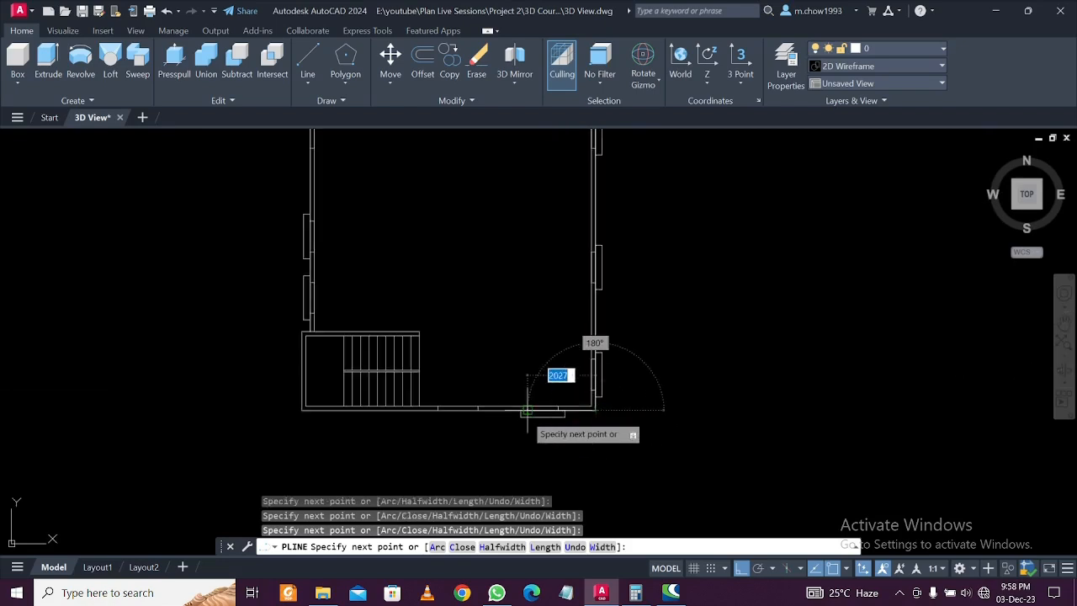
pyautogui.scroll(-2, 521, 406)
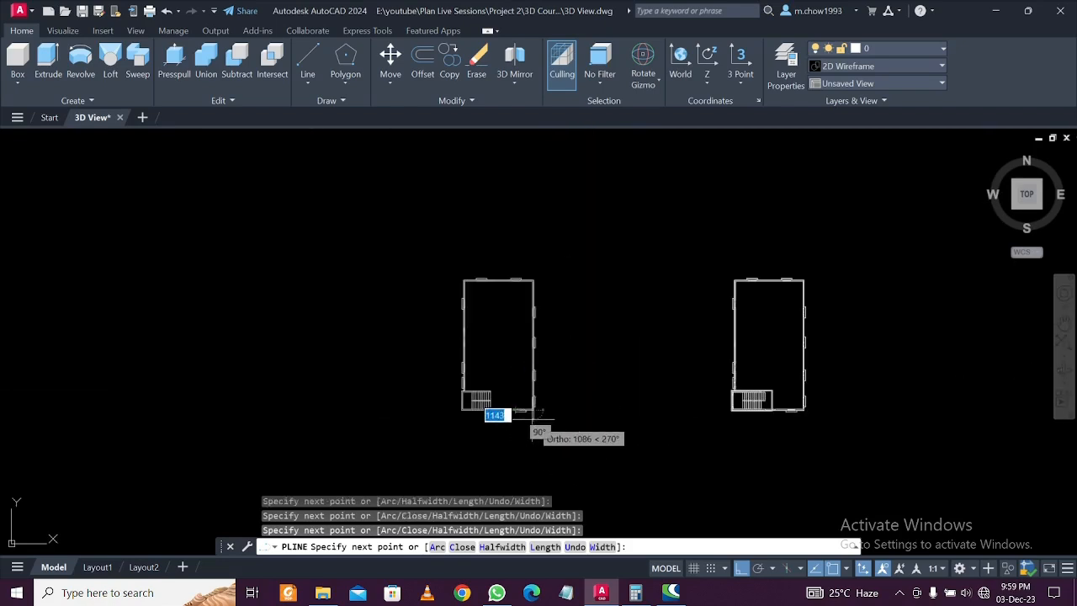
pyautogui.scroll(5, 505, 408)
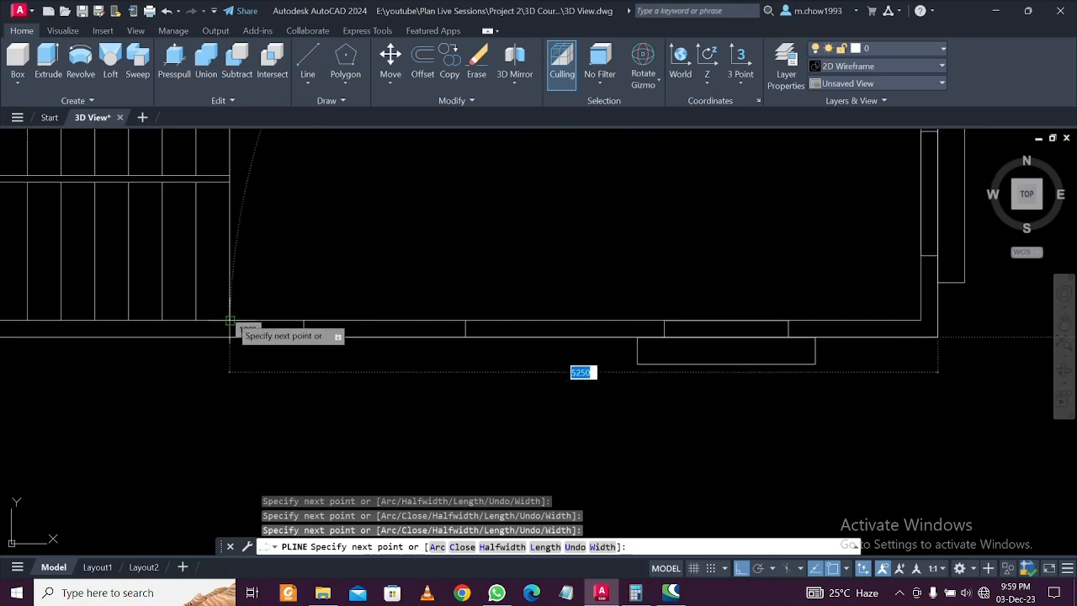
pyautogui.press('Escape')
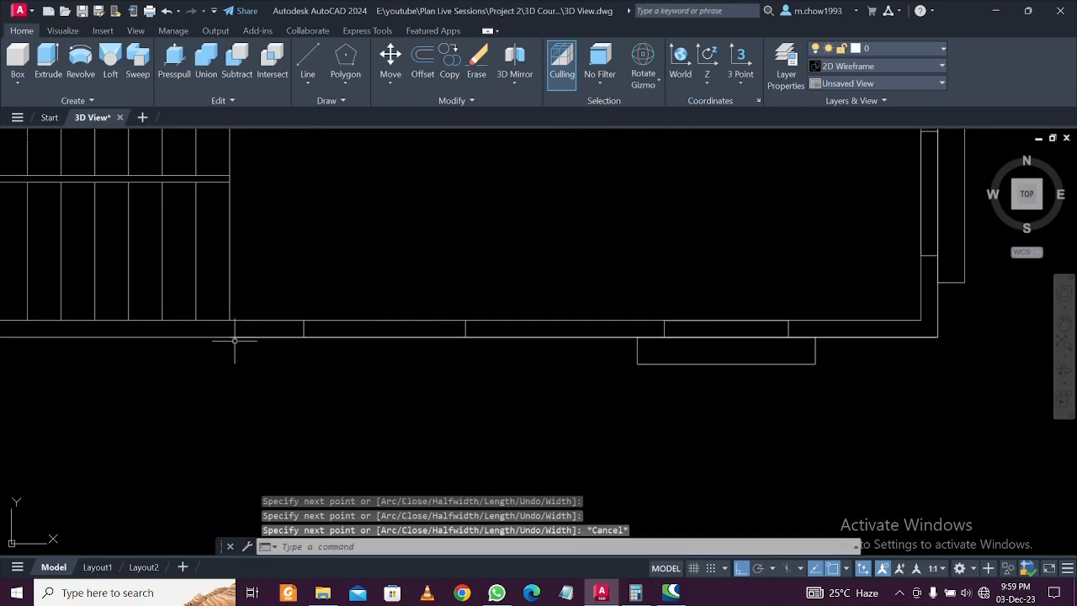
# Move the traced wall outline and the south wall line horizontally about 45000 to the empty area east of the 3D house
pyautogui.click(914, 334)
pyautogui.click(899, 339)
pyautogui.scroll(-4, 740, 367)
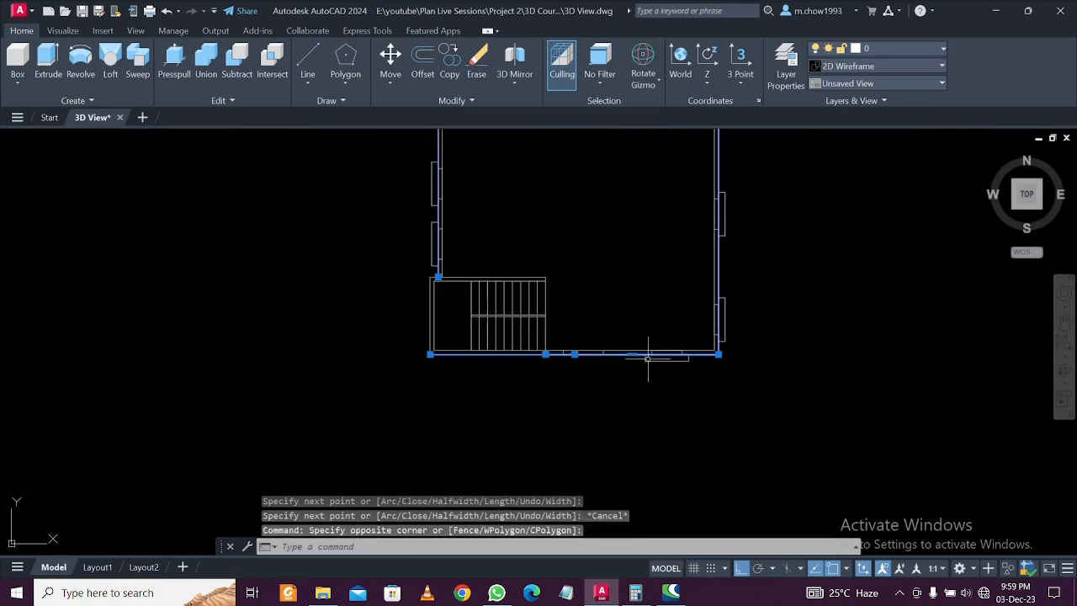
pyautogui.write('m')
pyautogui.press('Return')
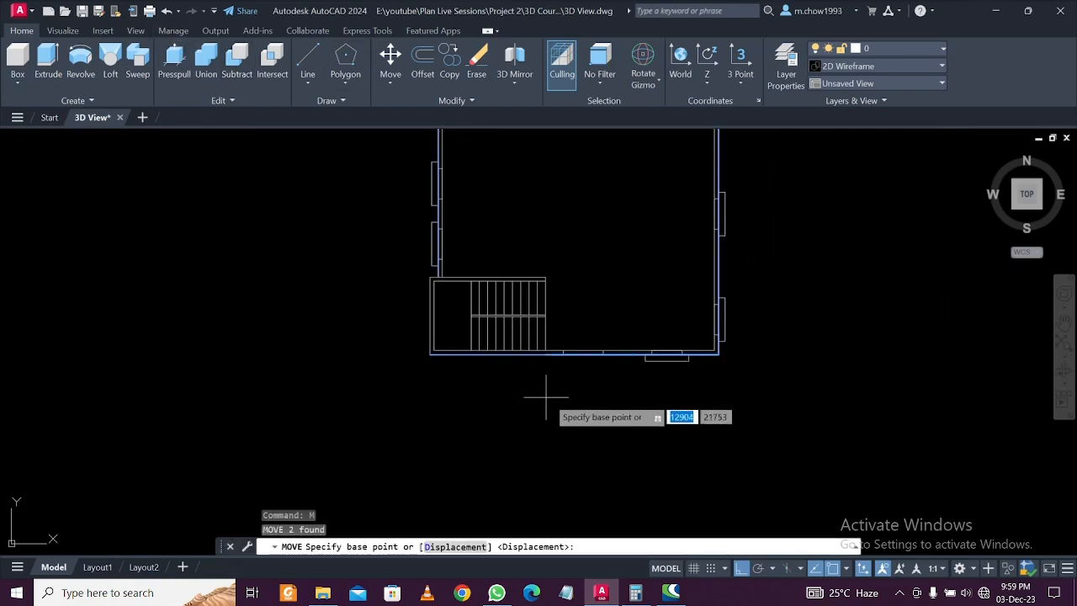
pyautogui.click(546, 396)
pyautogui.scroll(-5, 432, 365)
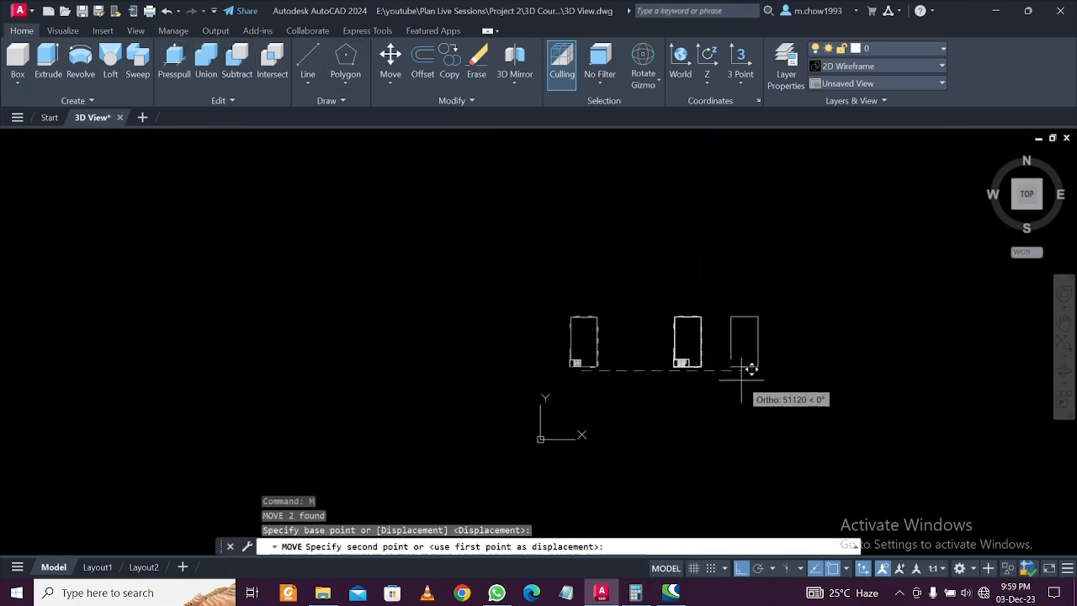
pyautogui.scroll(4, 748, 368)
pyautogui.scroll(2, 702, 362)
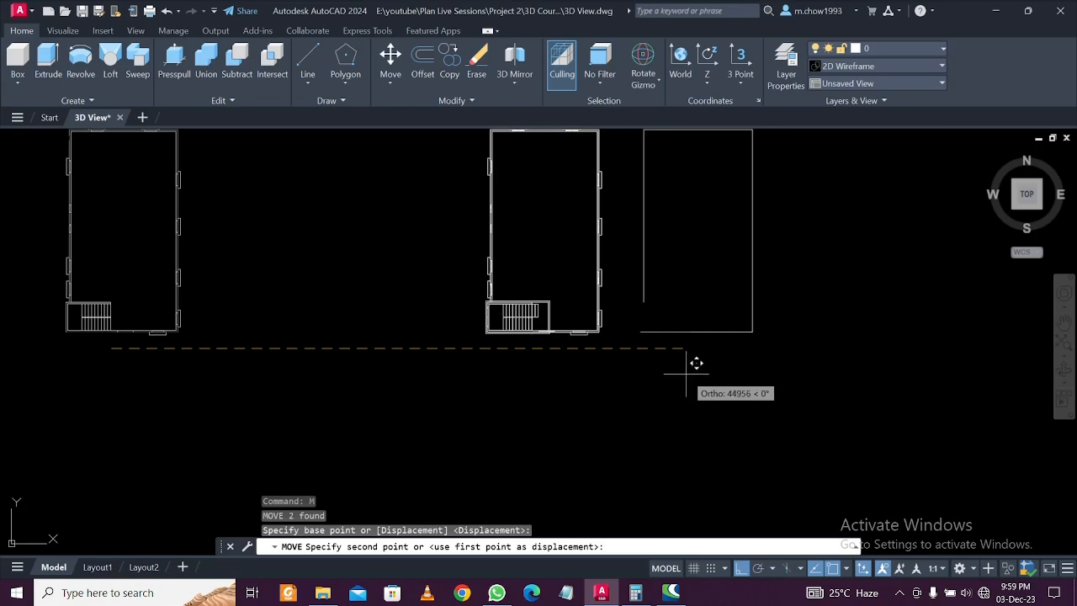
pyautogui.press('Escape')
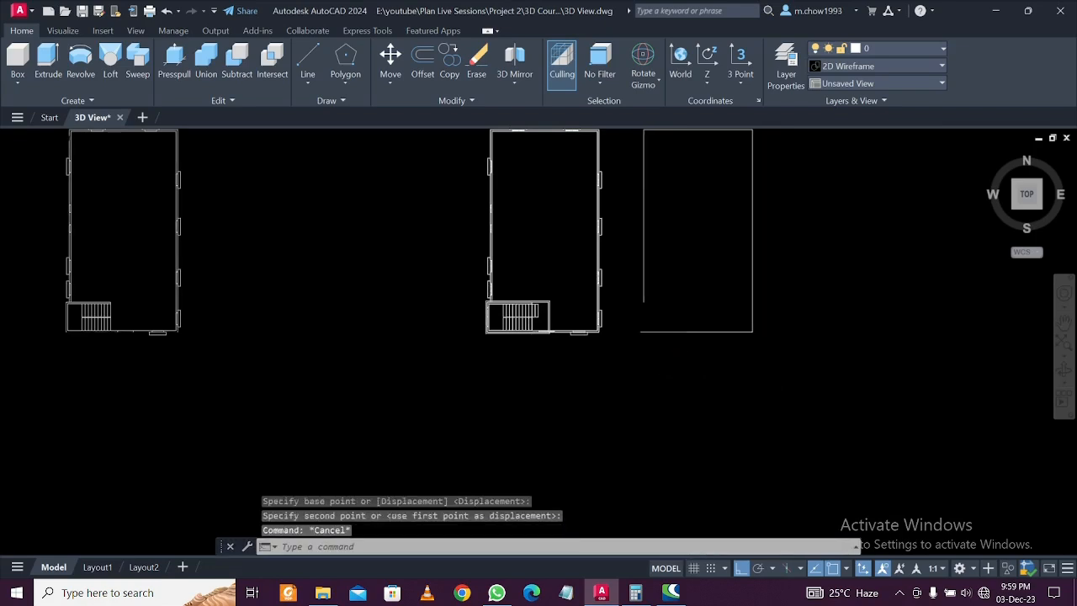
# Return to an isometric view of the house, switch the workspace to Drafting & Annotation and close the Activity Insights palette
pyautogui.scroll(-4, 698, 374)
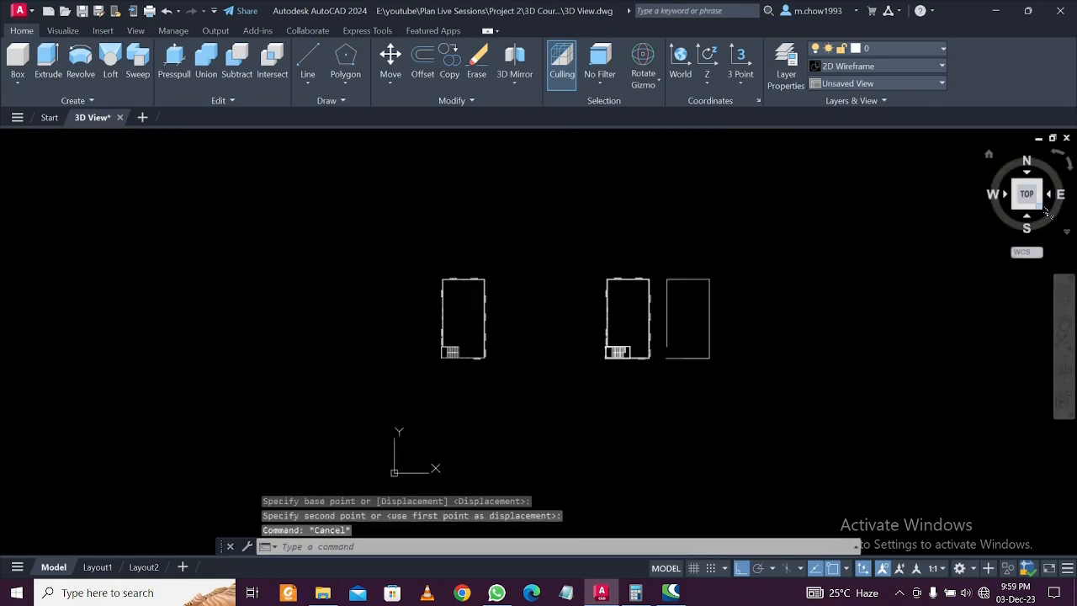
pyautogui.click(1023, 216)
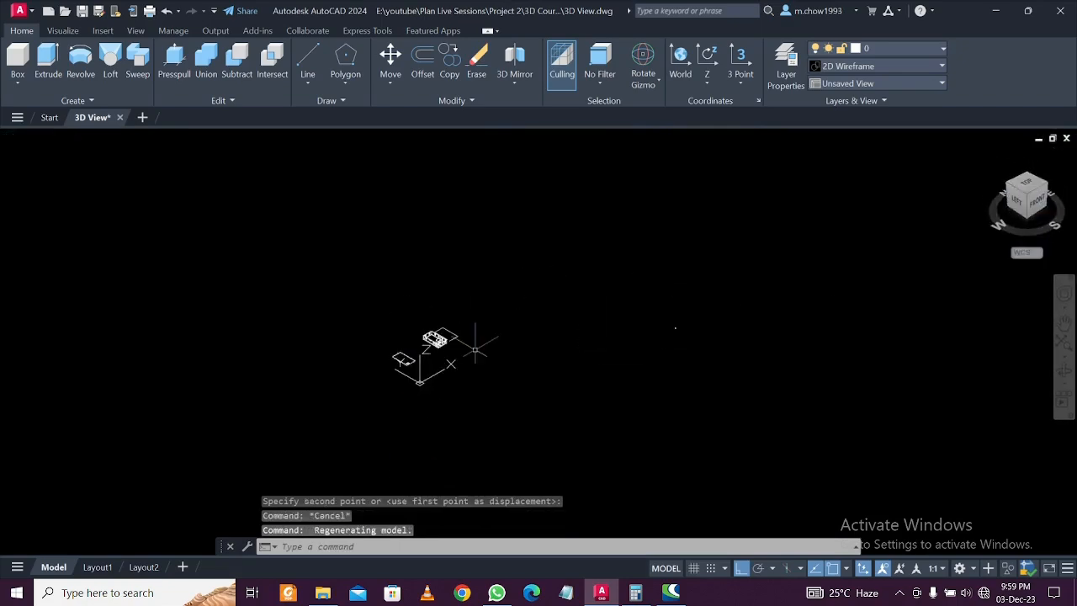
pyautogui.scroll(8, 421, 332)
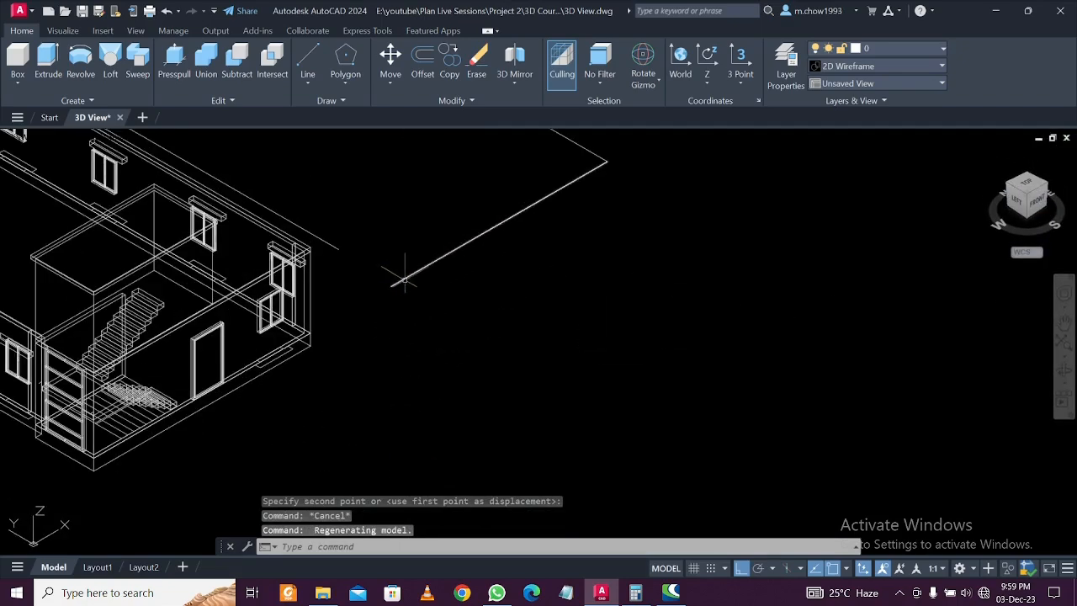
pyautogui.moveTo(454, 360); pyautogui.dragTo(463, 367, button='middle')
pyautogui.scroll(5, 378, 351)
pyautogui.moveTo(416, 293); pyautogui.dragTo(478, 308, button='middle')
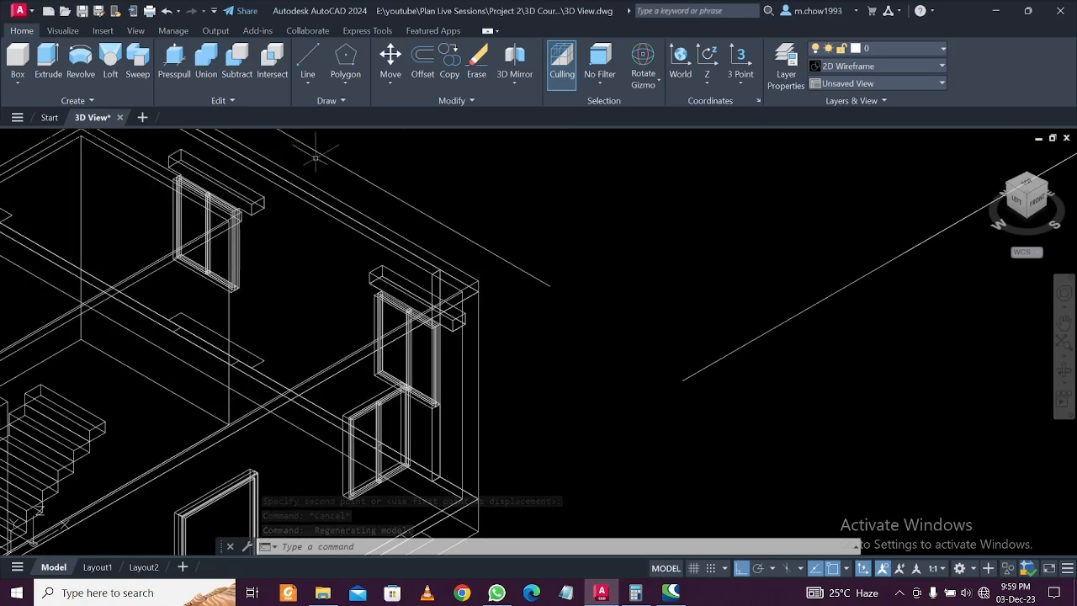
pyautogui.click(949, 570)
pyautogui.click(971, 570)
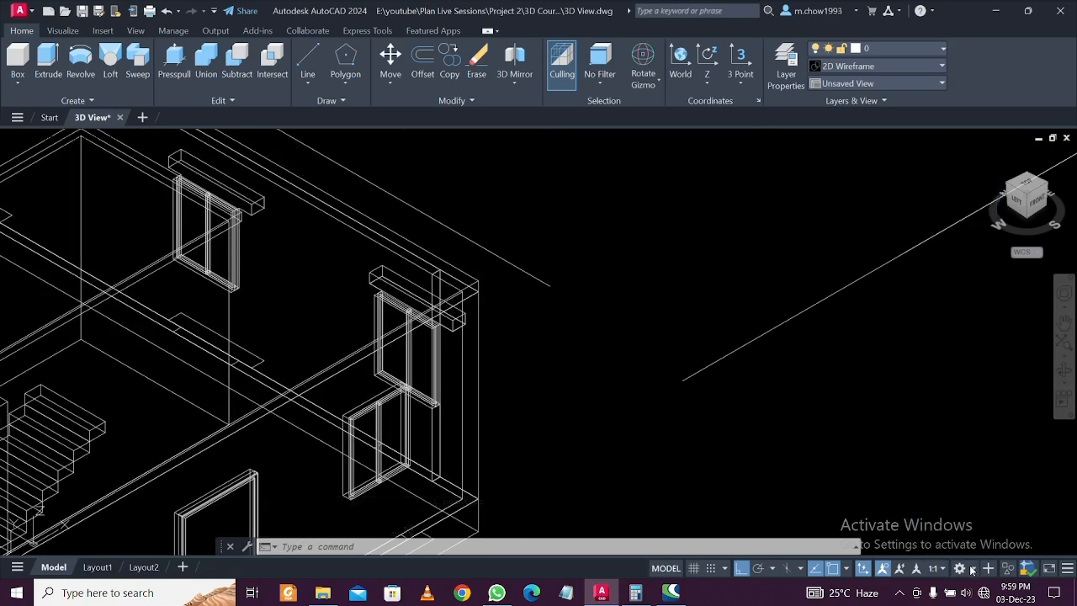
pyautogui.click(973, 570)
pyautogui.click(926, 527)
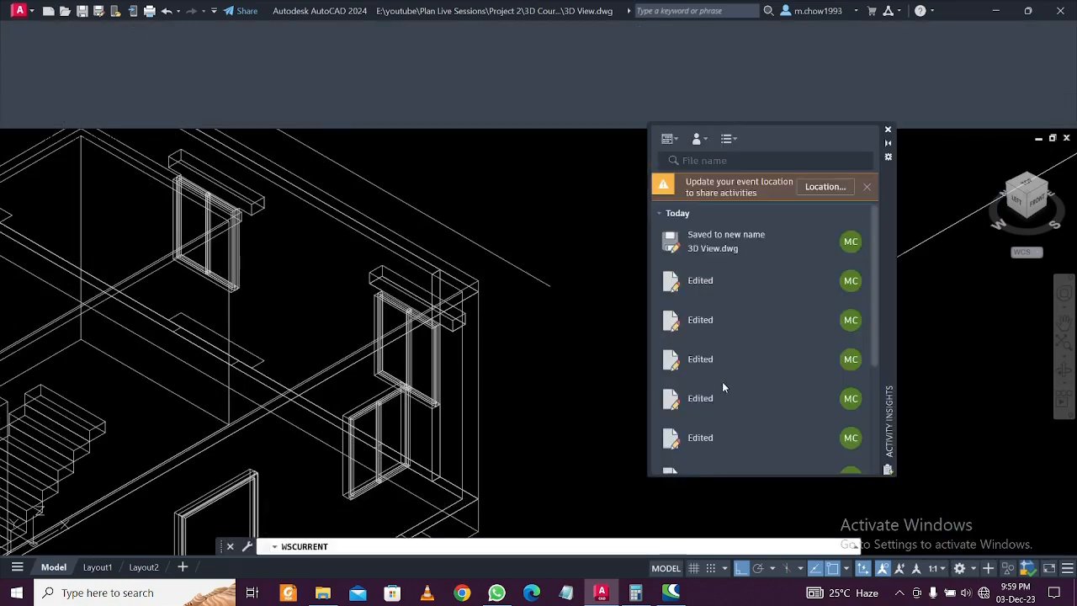
pyautogui.click(887, 132)
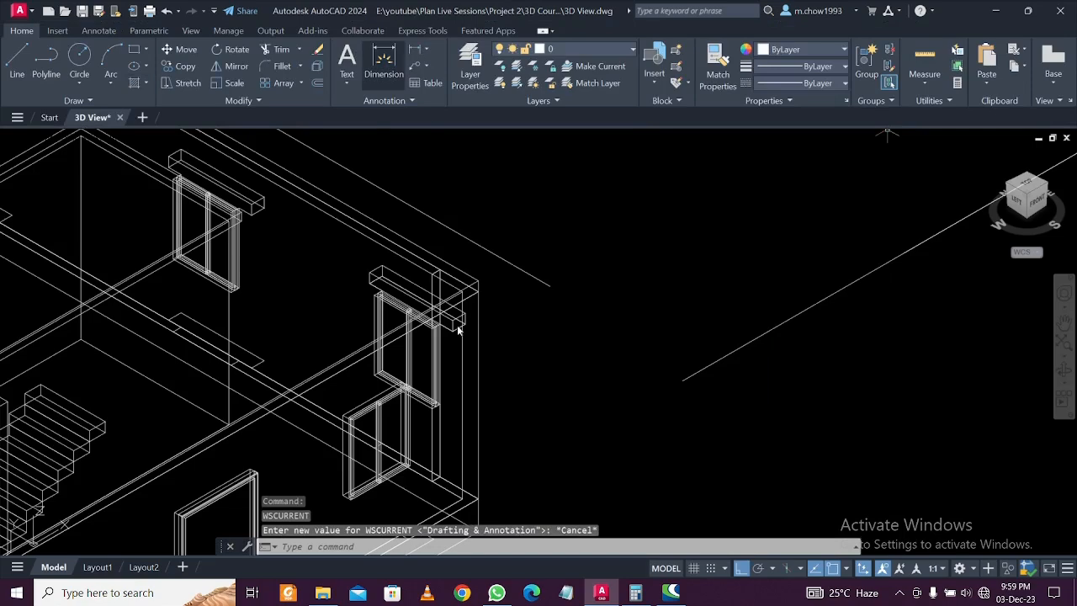
pyautogui.scroll(-4, 466, 325)
pyautogui.scroll(2, 465, 324)
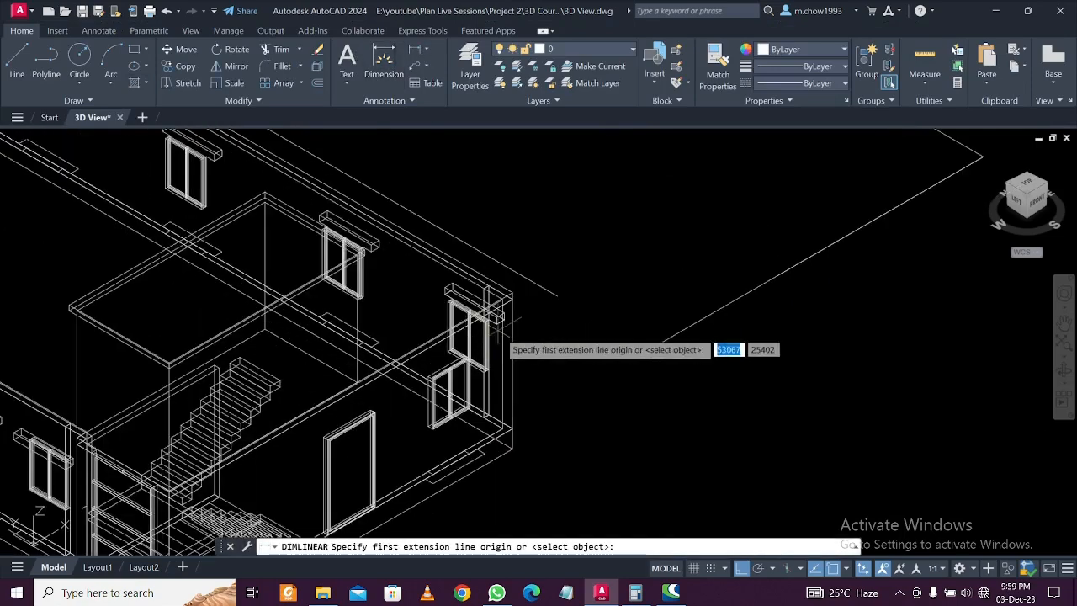
pyautogui.scroll(2, 362, 370)
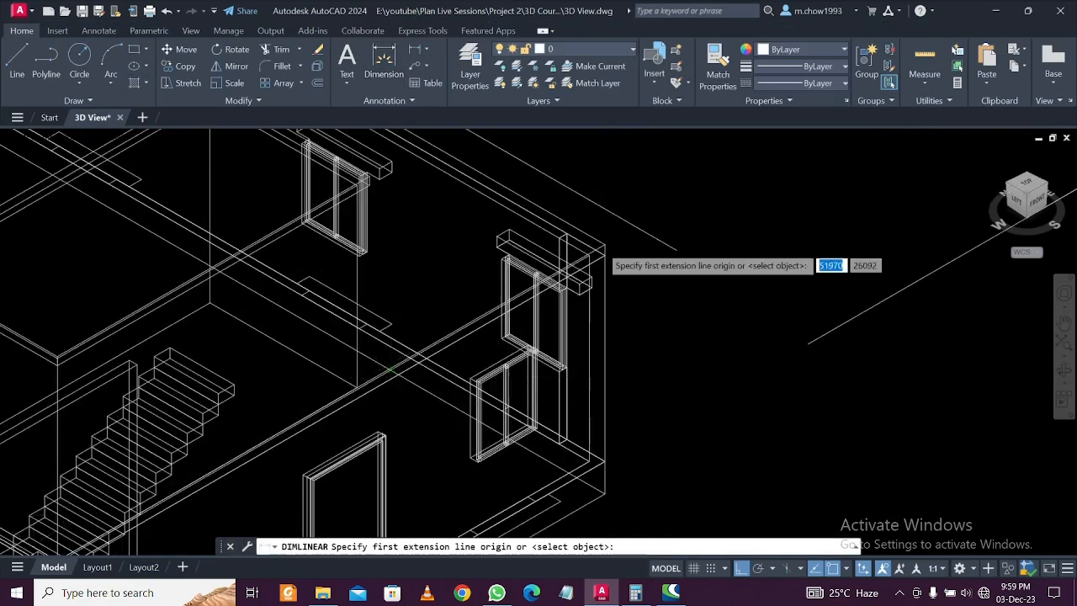
pyautogui.scroll(2, 604, 252)
pyautogui.click(607, 242)
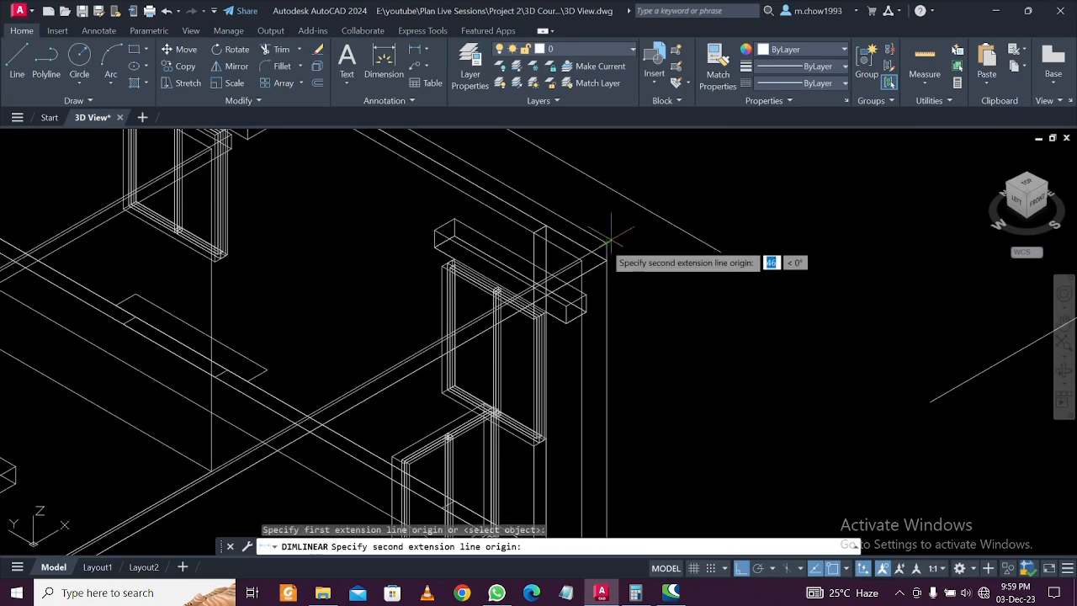
pyautogui.scroll(-3, 608, 244)
pyautogui.scroll(3, 450, 337)
pyautogui.click(452, 347)
pyautogui.scroll(-2, 493, 271)
pyautogui.press('Escape')
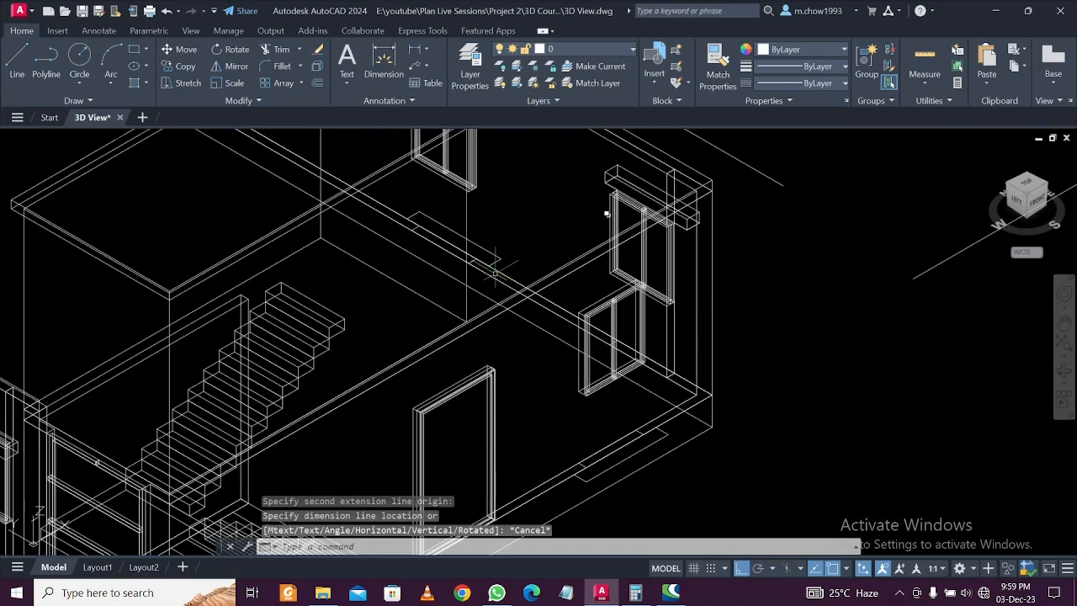
# Measure the south wall's top edge from the house's southeast outer corner to the nearest corner of the stair enclosure with a linear dimension
pyautogui.scroll(3, 495, 271)
pyautogui.press('Return')
pyautogui.click(737, 175)
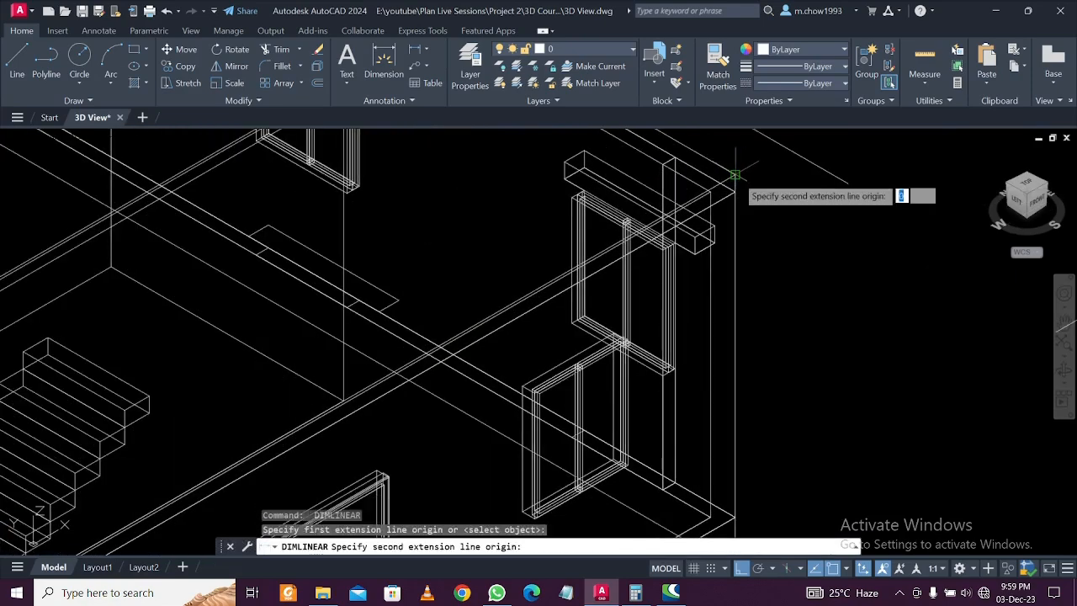
pyautogui.scroll(3, 374, 391)
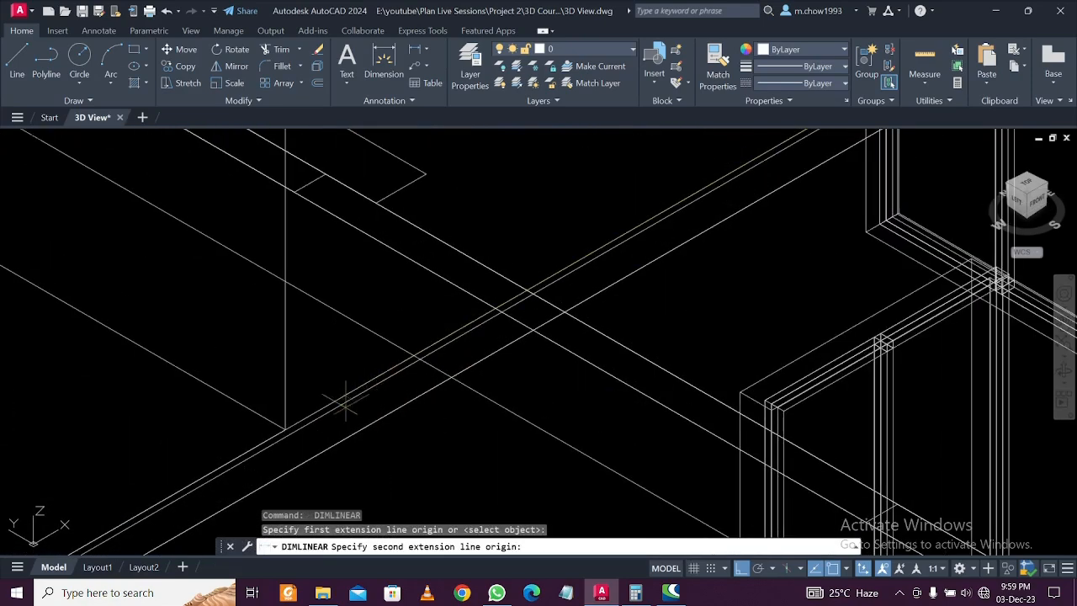
pyautogui.click(286, 427)
pyautogui.scroll(-2, 370, 333)
pyautogui.scroll(-1, 446, 303)
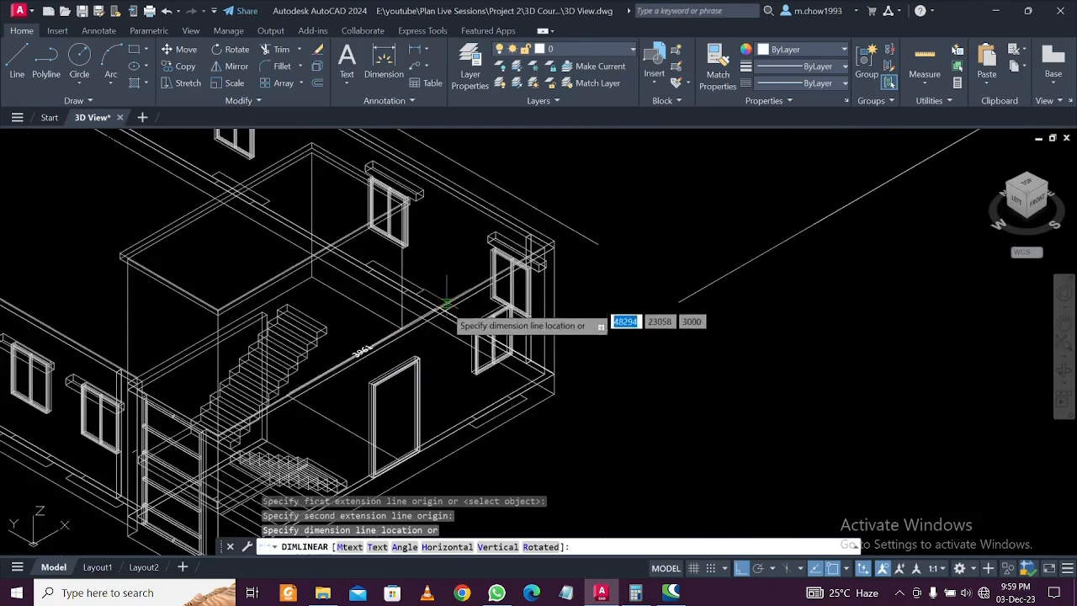
pyautogui.scroll(3, 572, 437)
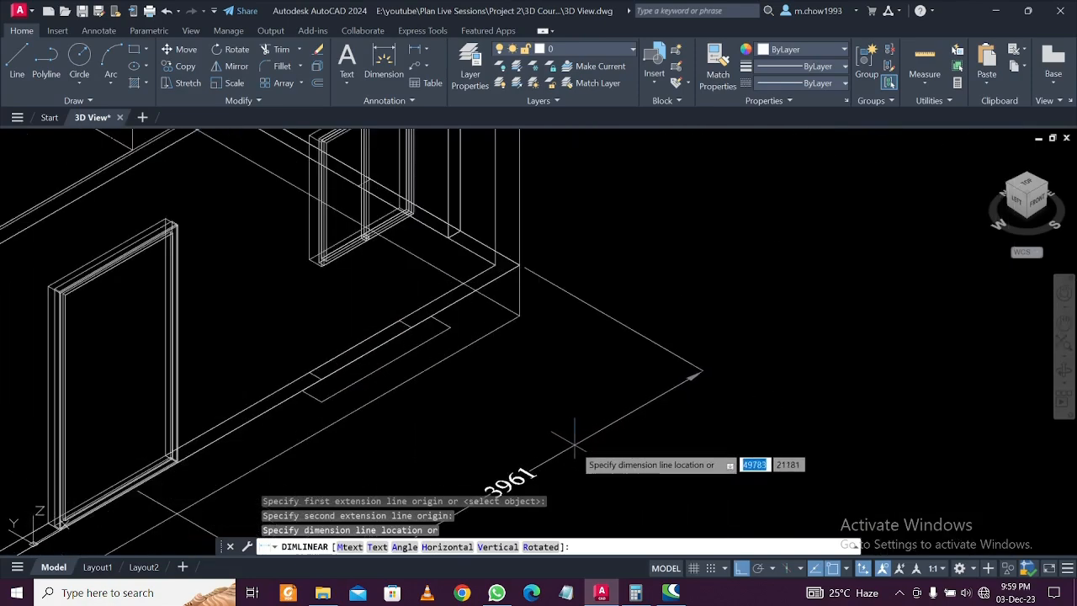
pyautogui.press('Escape')
# Examine the traced wall outline beside the house, its open ends and the overlapping south wall line
pyautogui.scroll(-5, 558, 404)
pyautogui.scroll(-1, 428, 484)
pyautogui.scroll(1, 514, 440)
pyautogui.moveTo(531, 422); pyautogui.dragTo(550, 385, button='middle')
pyautogui.scroll(-2, 550, 385)
pyautogui.click(541, 401)
pyautogui.click(521, 371)
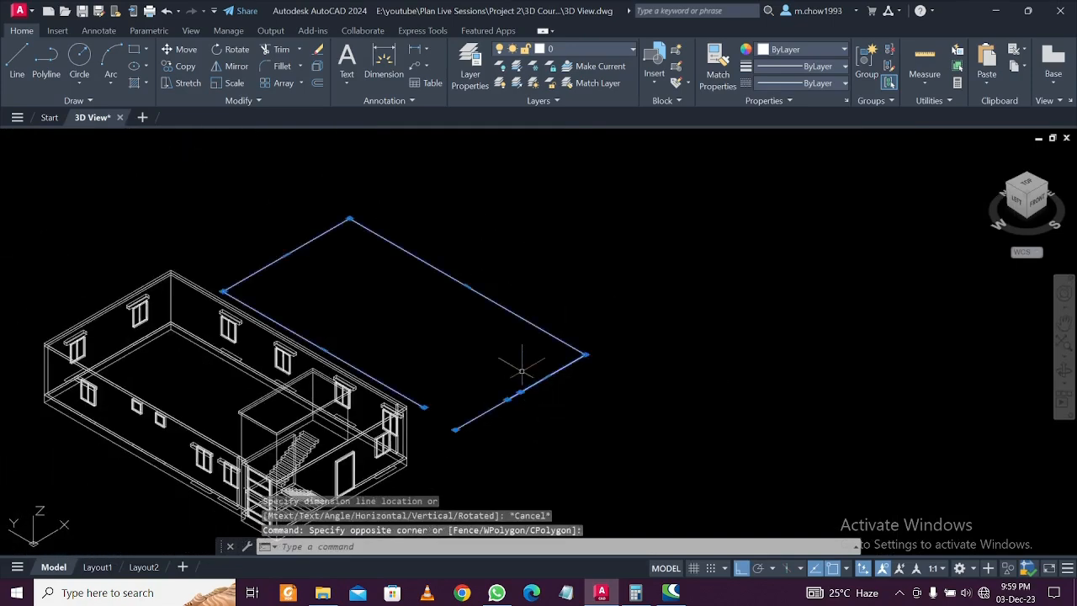
pyautogui.scroll(2, 480, 413)
pyautogui.scroll(-2, 481, 412)
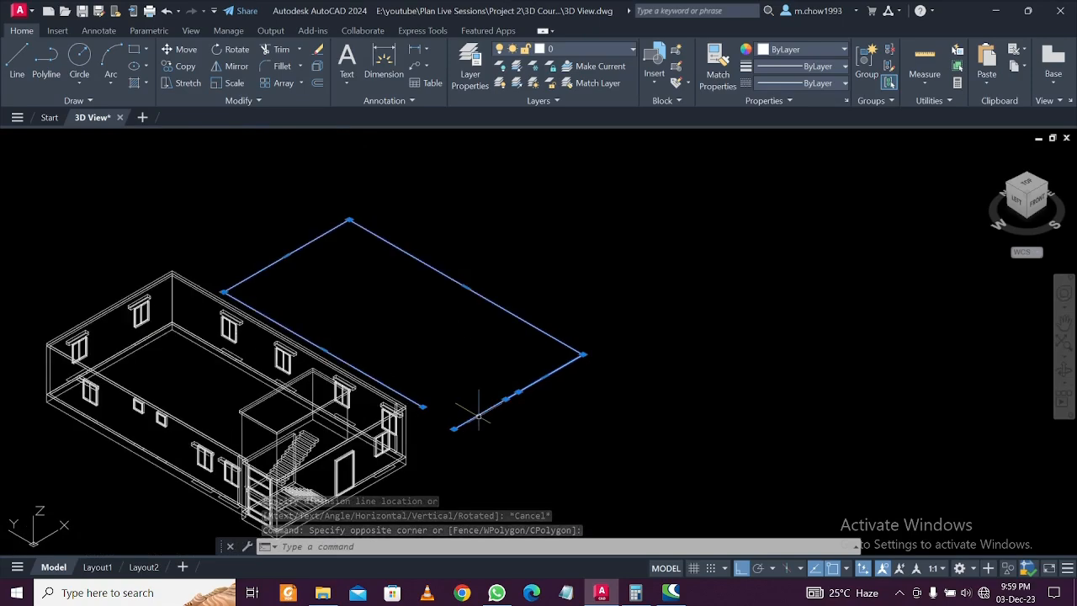
pyautogui.scroll(3, 480, 413)
pyautogui.scroll(-2, 483, 415)
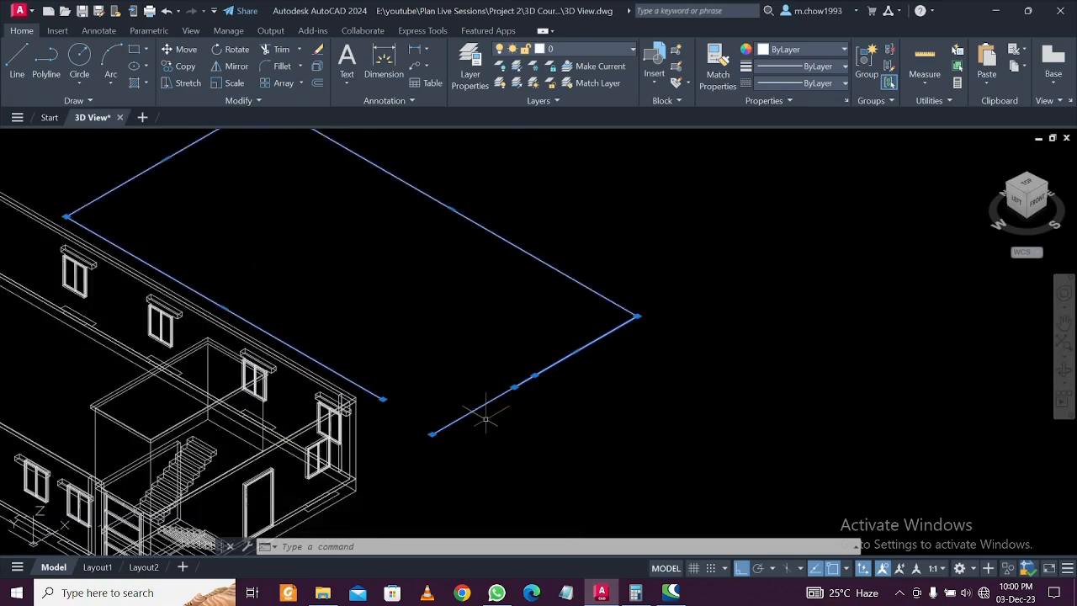
pyautogui.scroll(-3, 485, 418)
pyautogui.scroll(3, 483, 415)
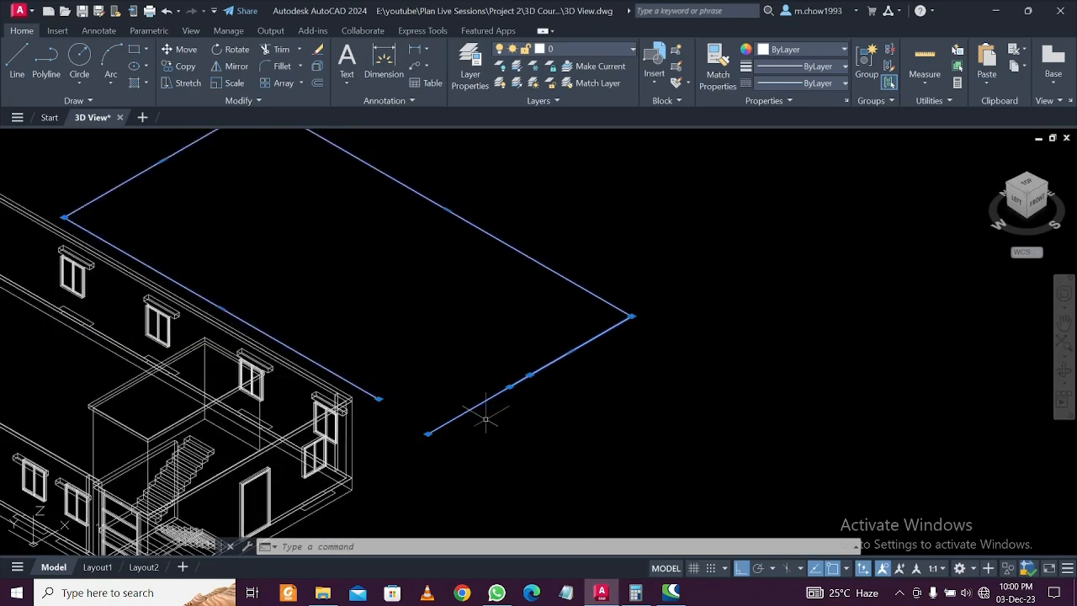
pyautogui.click(490, 419)
pyautogui.press('Escape')
# Try to trim the south wall line that overlaps the traced outline
pyautogui.write('tr')
pyautogui.press('Return')
pyautogui.moveTo(505, 424); pyautogui.dragTo(462, 344)
pyautogui.press('Escape')
# Erase the separate south wall line overlapping the end of the traced outline
pyautogui.click(505, 394)
pyautogui.click(486, 380)
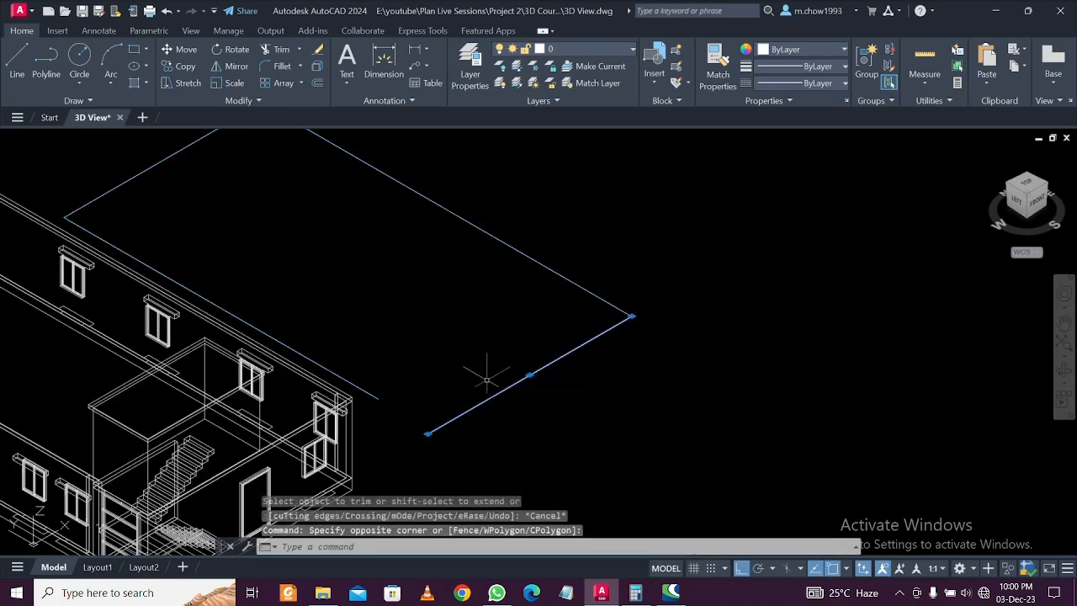
pyautogui.press('Delete')
# Try to trim the short south segment at the open end of the outline polyline
pyautogui.click(582, 397)
pyautogui.click(530, 365)
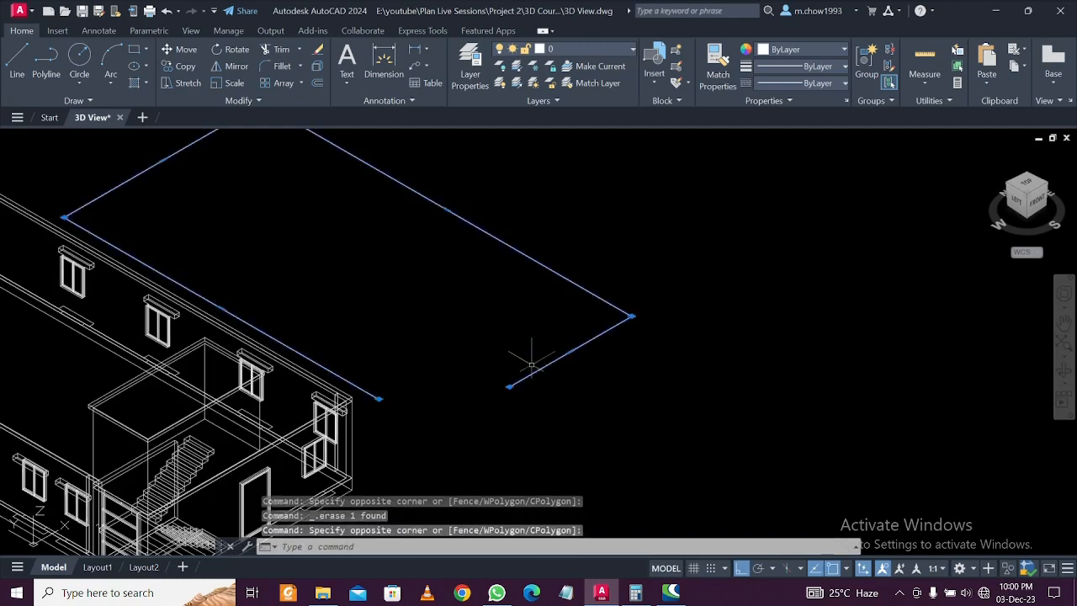
pyautogui.scroll(2, 528, 365)
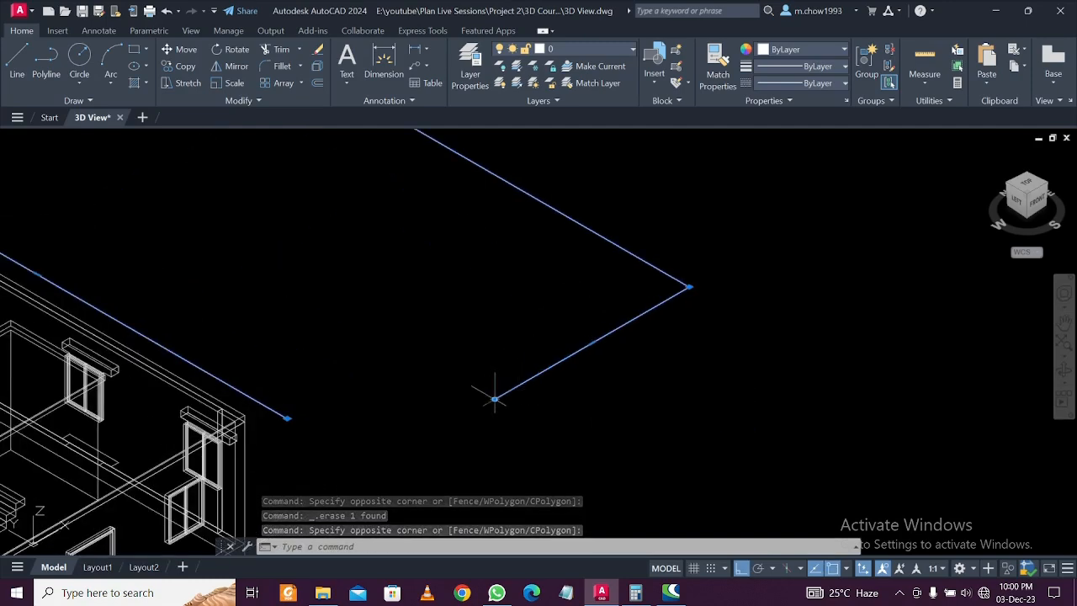
pyautogui.press('Escape')
pyautogui.write('tr')
pyautogui.press('Return')
pyautogui.moveTo(552, 410)
pyautogui.mouseDown()
pyautogui.moveTo(549, 380)
pyautogui.moveTo(504, 312)
pyautogui.mouseUp()
pyautogui.press('Escape')
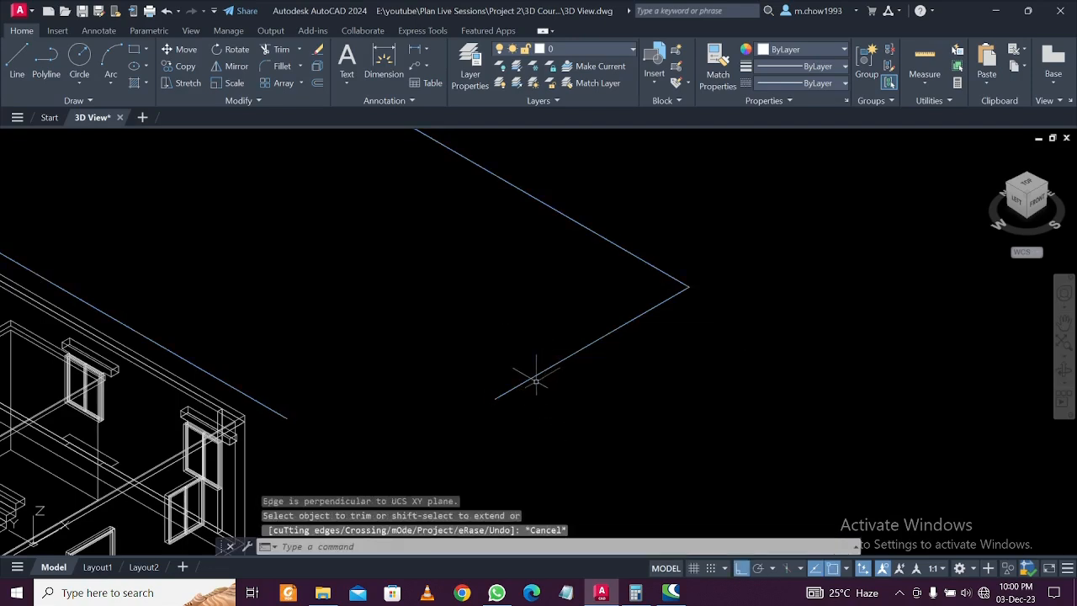
# Stretch the outline's open south end back onto its southeast corner so that the short south segment collapses
pyautogui.click(508, 391)
pyautogui.click(494, 399)
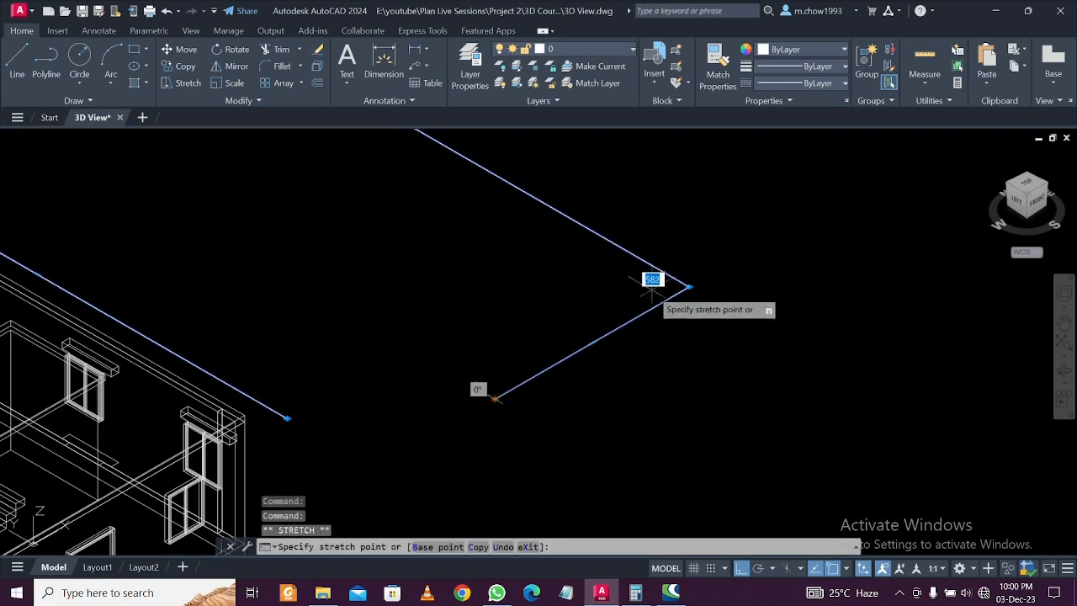
pyautogui.click(692, 284)
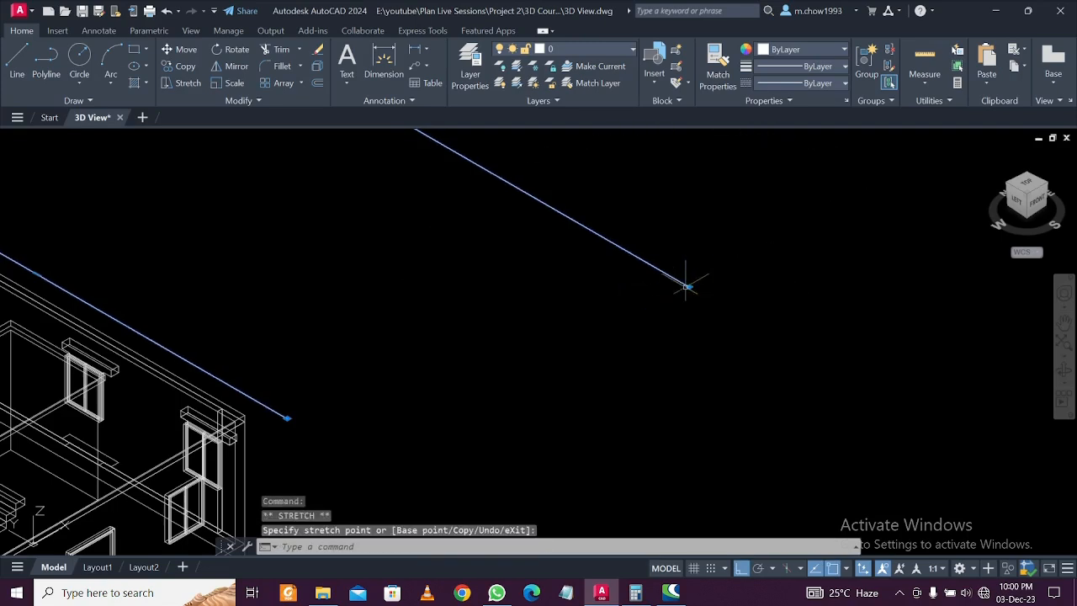
pyautogui.press('Escape')
# Draw a line 3961 long running west from the outline's southeast corner
pyautogui.click(20, 68)
pyautogui.click(689, 286)
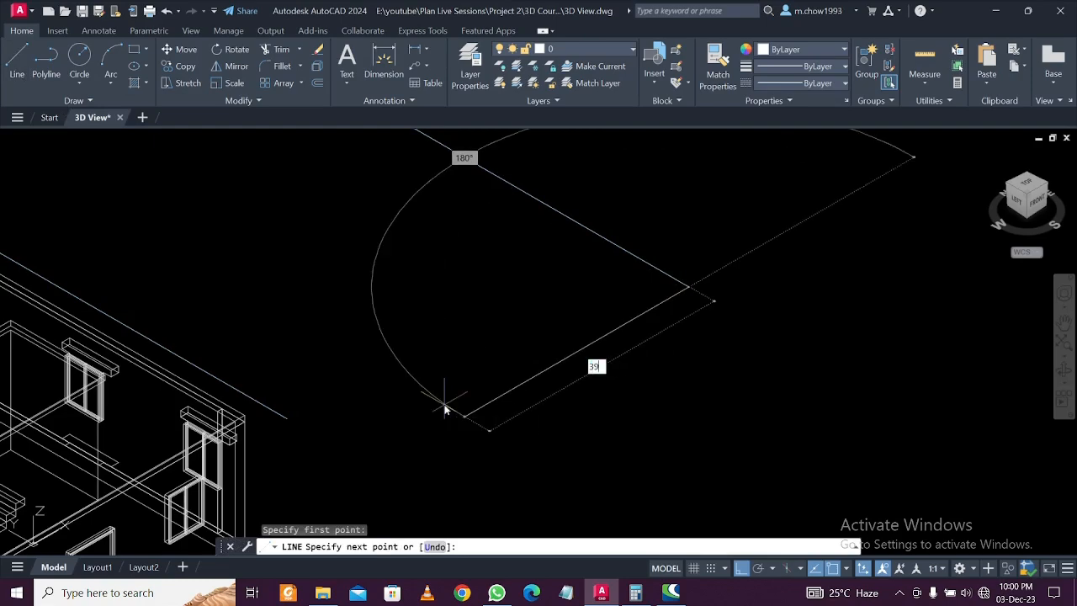
pyautogui.write('3961')
pyautogui.press('Return')
pyautogui.press('Escape')
# Join the new south line with the traced wall outline into one polyline
pyautogui.scroll(-3, 459, 374)
pyautogui.moveTo(477, 351); pyautogui.dragTo(573, 359, button='middle')
pyautogui.scroll(6, 458, 378)
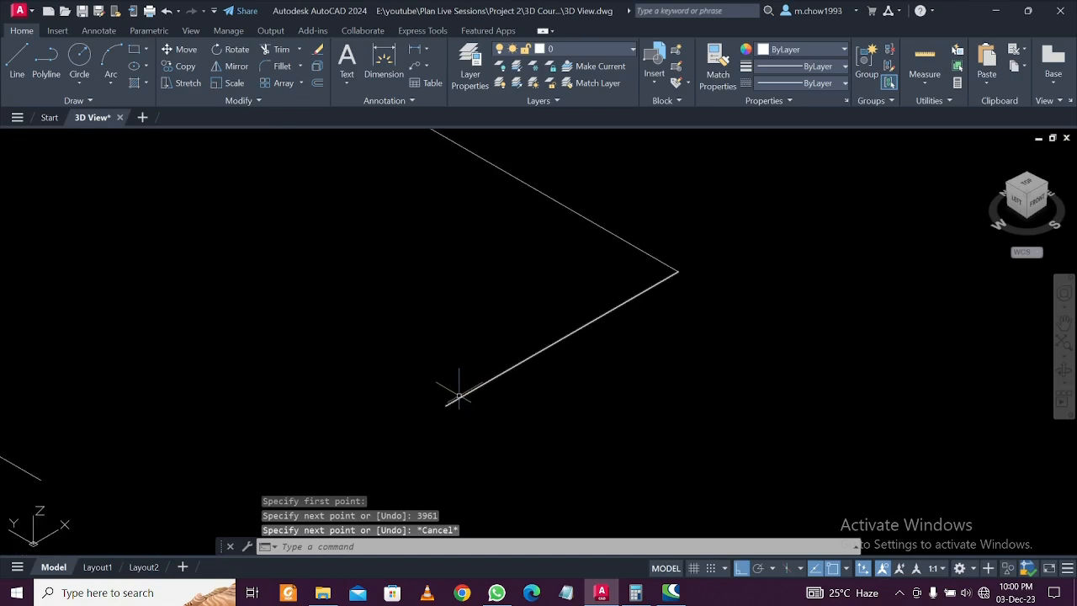
pyautogui.click(492, 397)
pyautogui.click(431, 347)
pyautogui.click(587, 273)
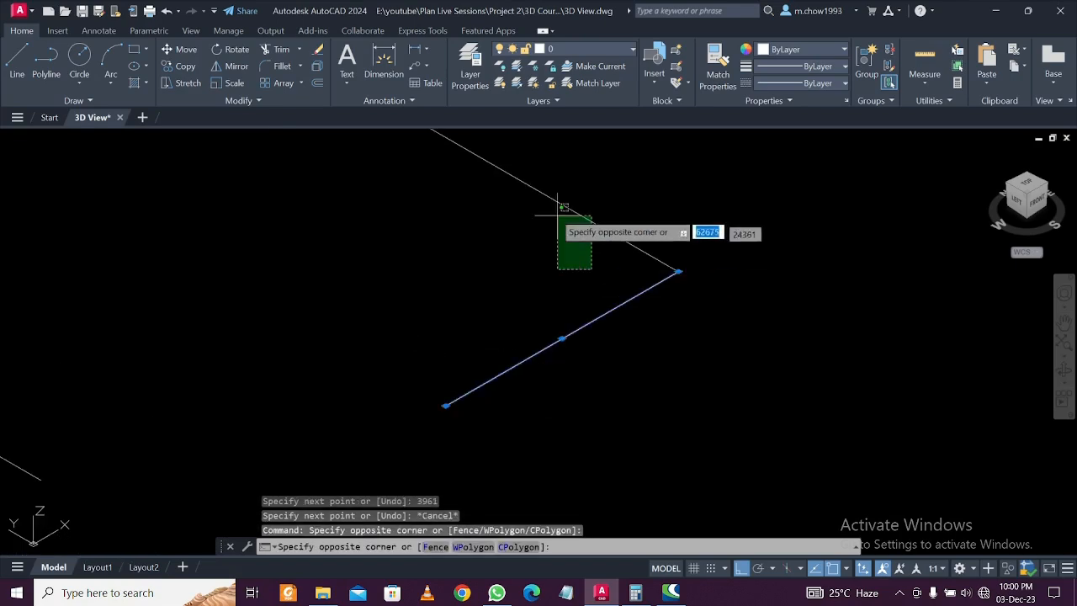
pyautogui.click(544, 196)
pyautogui.write('j')
pyautogui.press('Return')
pyautogui.scroll(-3, 548, 228)
pyautogui.scroll(2, 539, 350)
pyautogui.moveTo(508, 343); pyautogui.dragTo(563, 369, button='middle')
pyautogui.scroll(-2, 550, 350)
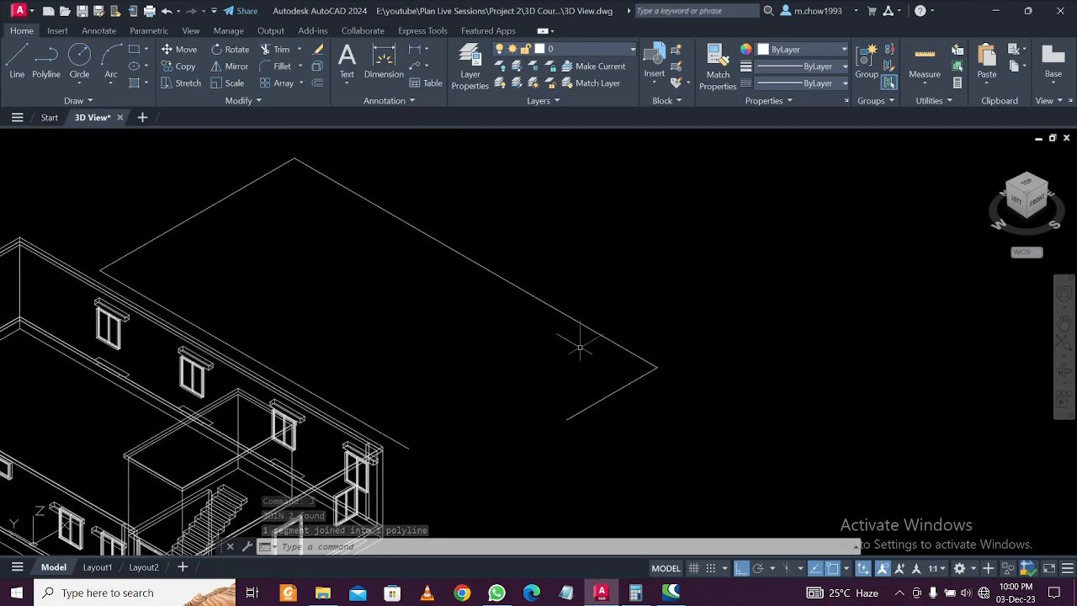
# Draw a circle of radius 50 centred on the open end of the outline's south segment
pyautogui.scroll(-2, 577, 348)
pyautogui.scroll(4, 700, 419)
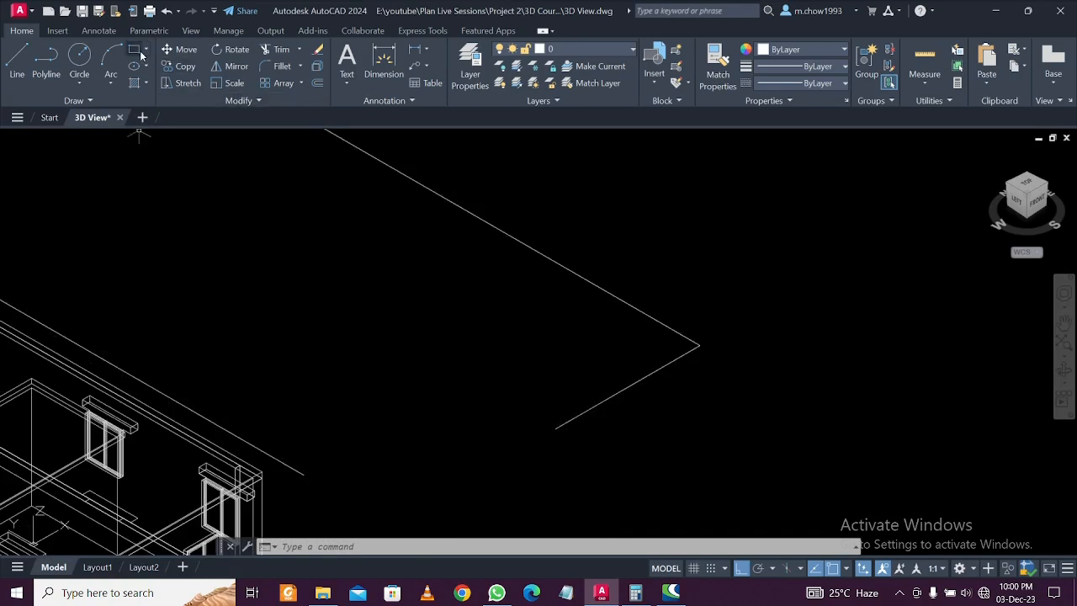
pyautogui.click(80, 63)
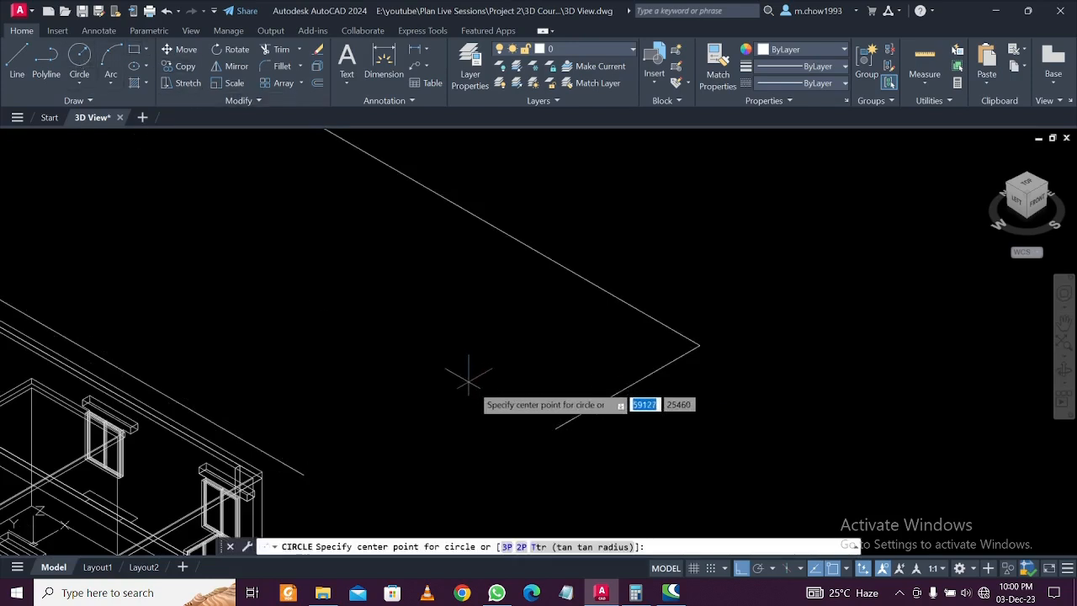
pyautogui.click(556, 428)
pyautogui.scroll(3, 580, 434)
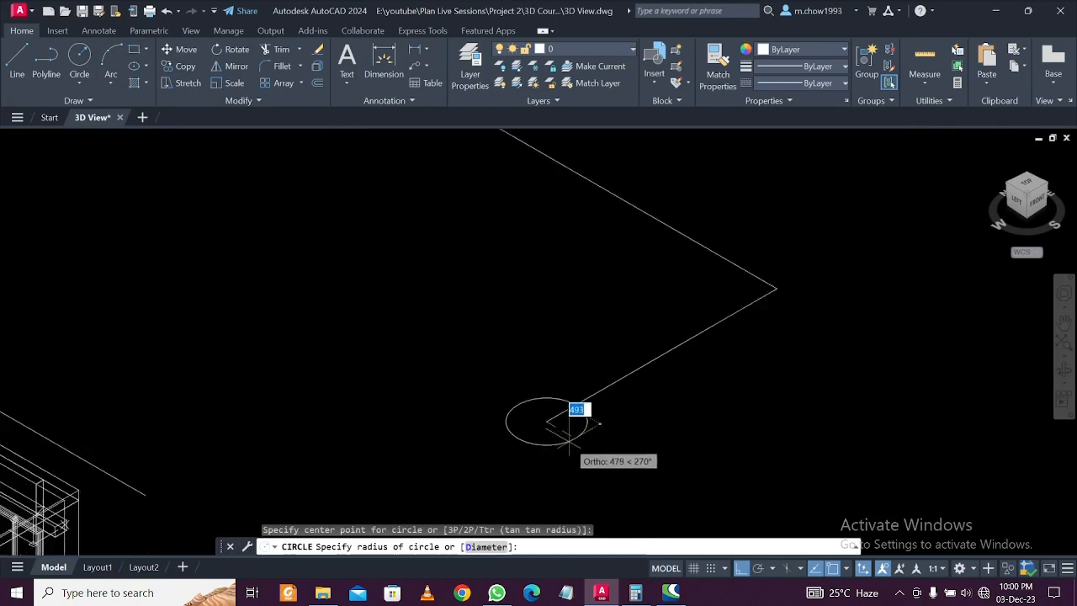
pyautogui.write('50')
pyautogui.press('Return')
pyautogui.scroll(5, 533, 437)
pyautogui.moveTo(501, 357)
pyautogui.mouseDown(button='middle')
pyautogui.moveTo(413, 526)
pyautogui.moveTo(460, 411)
pyautogui.mouseUp(button='middle')
# Switch the workspace to 3D Basics and close the Activity Insights palette
pyautogui.click(513, 415)
pyautogui.click(431, 410)
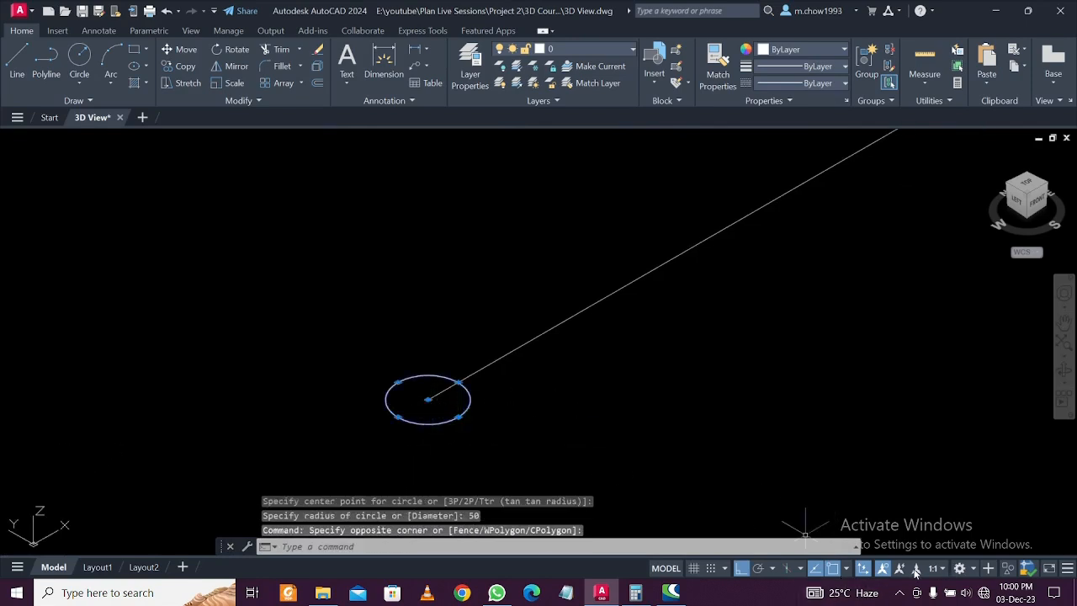
pyautogui.click(959, 568)
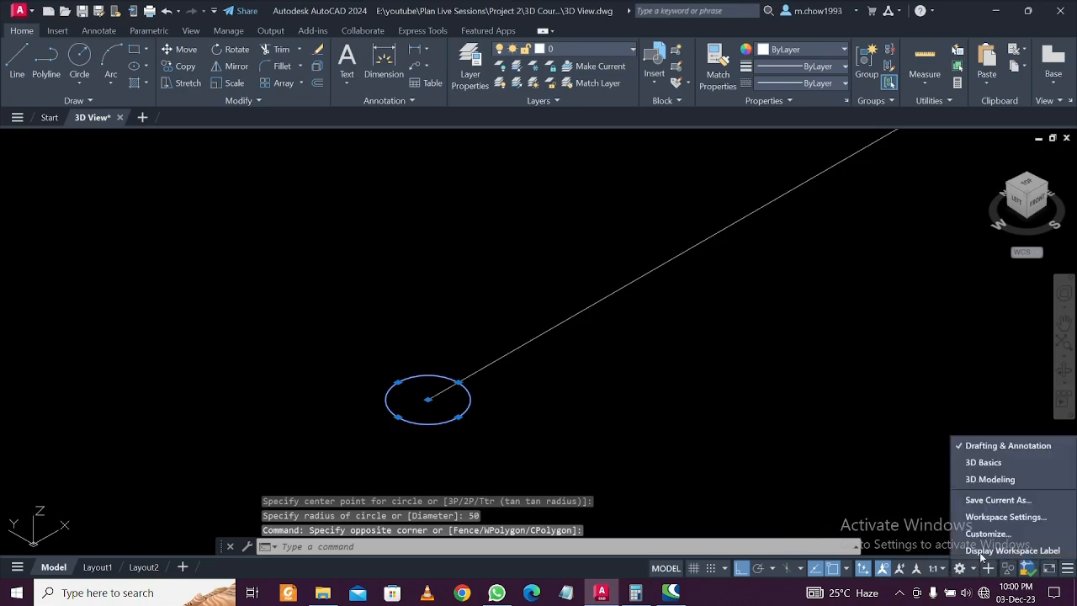
pyautogui.click(1001, 462)
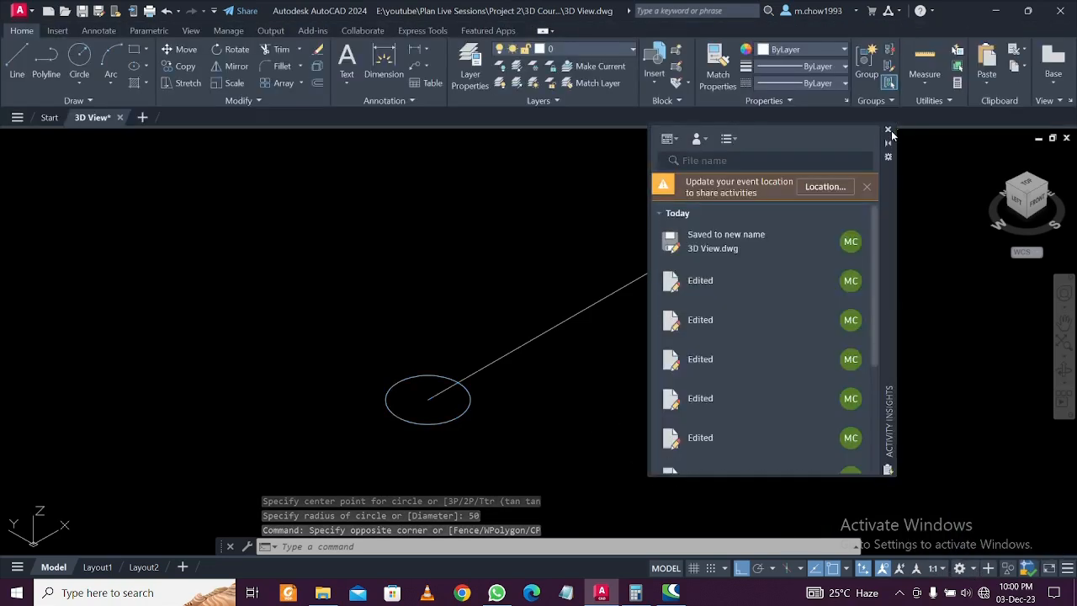
pyautogui.click(889, 132)
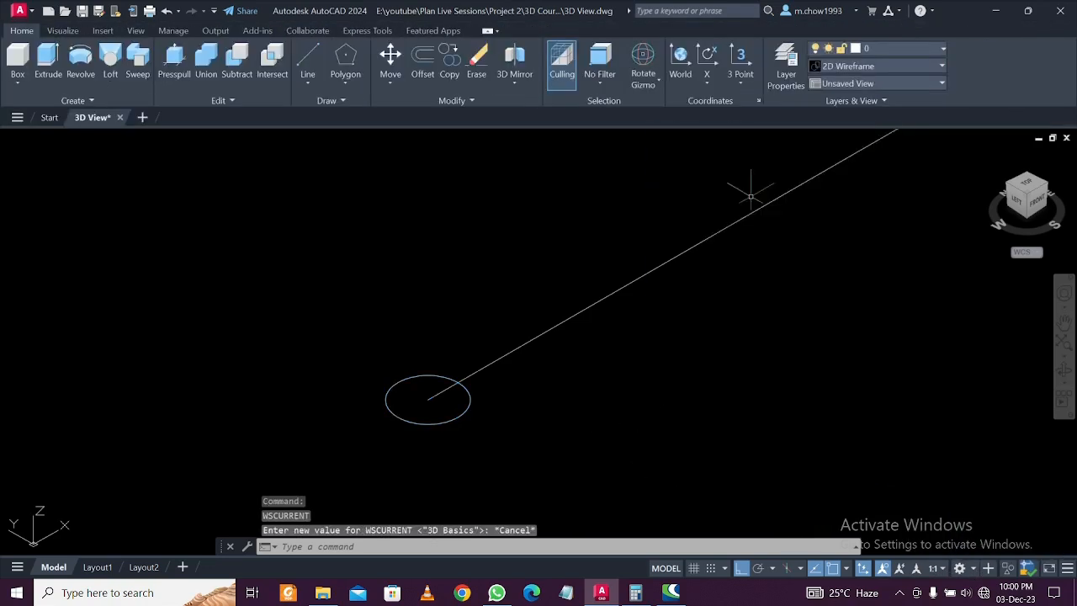
# Sweep the circle along the joined wall outline to form a solid rail and check its corner and open end
pyautogui.click(484, 447)
pyautogui.click(444, 412)
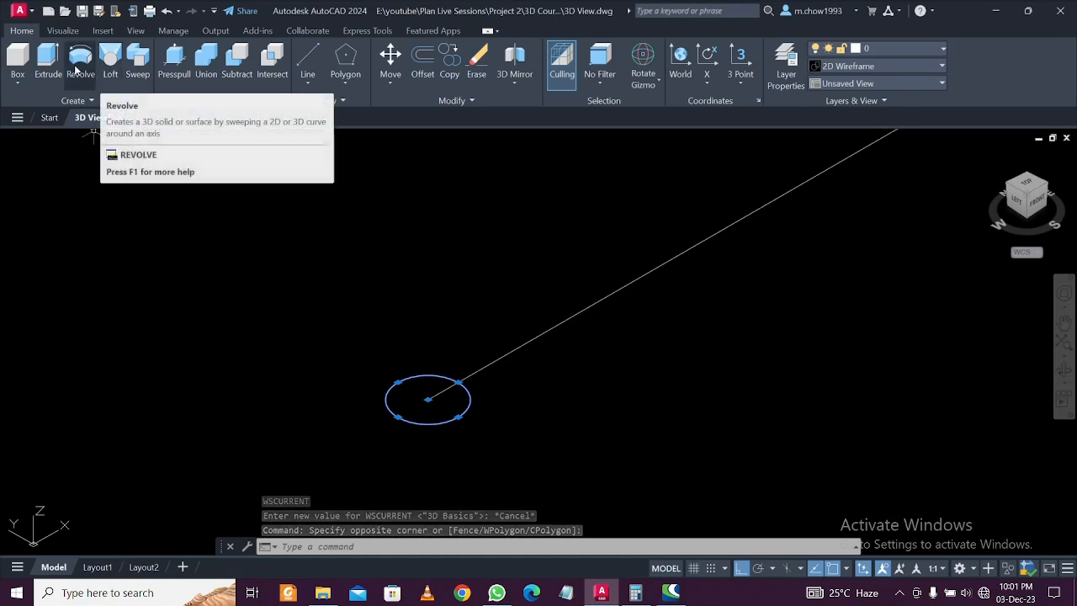
pyautogui.click(132, 59)
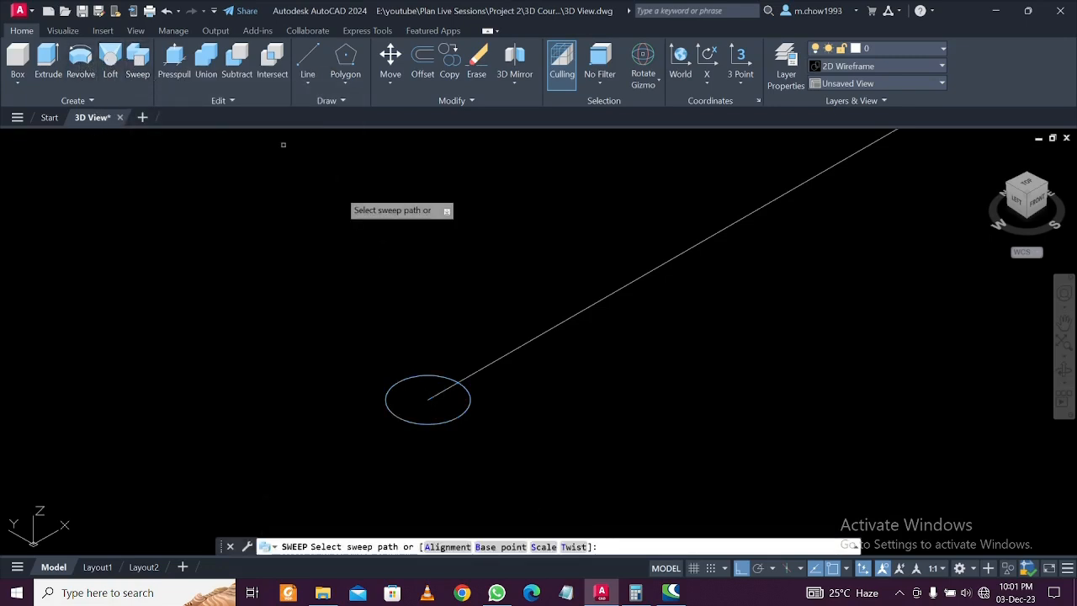
pyautogui.click(501, 351)
pyautogui.scroll(-5, 496, 348)
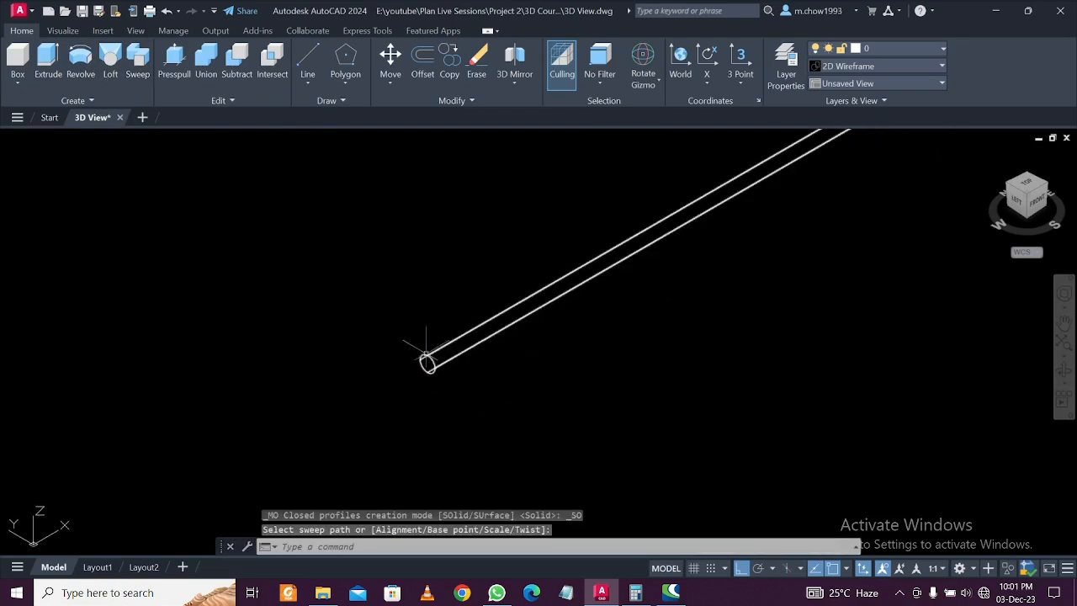
pyautogui.scroll(5, 594, 328)
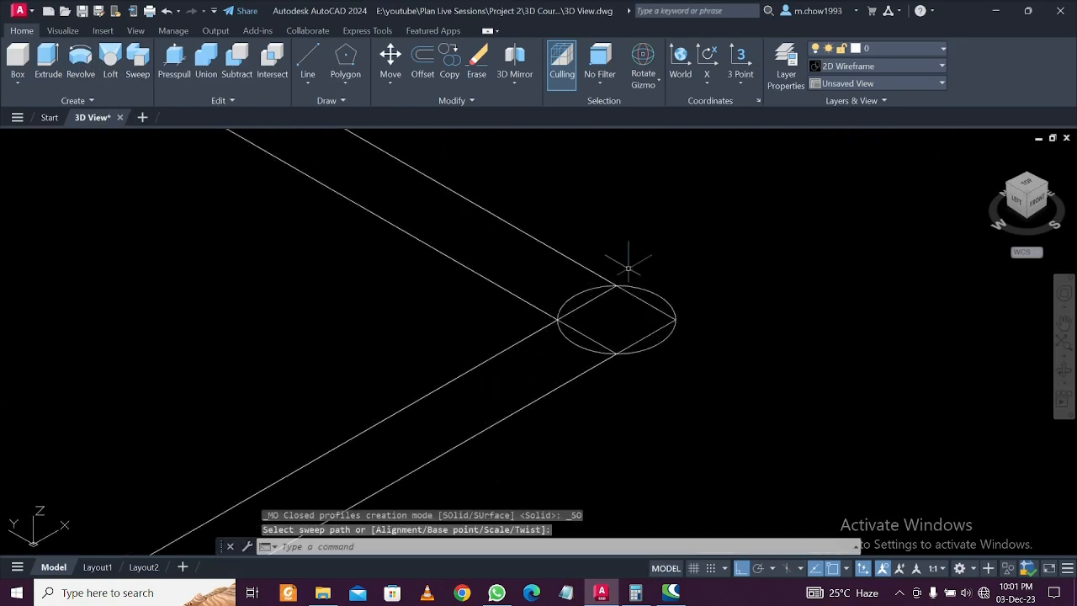
pyautogui.scroll(-4, 538, 378)
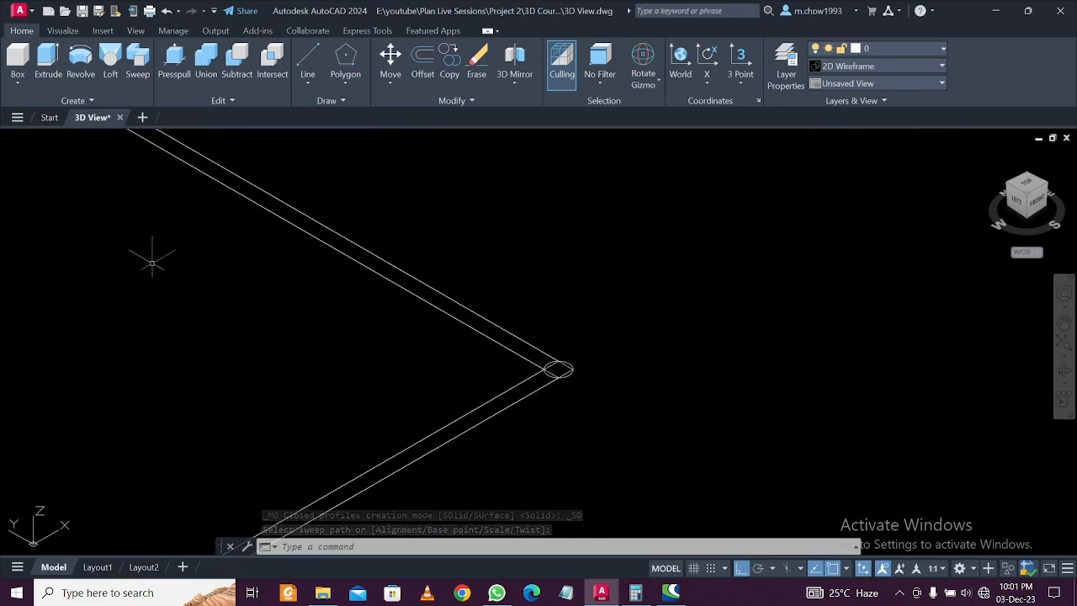
pyautogui.scroll(-2, 755, 286)
pyautogui.keyDown('shift'); pyautogui.moveTo(697, 288); pyautogui.dragTo(673, 362, button='middle'); pyautogui.keyUp('shift')
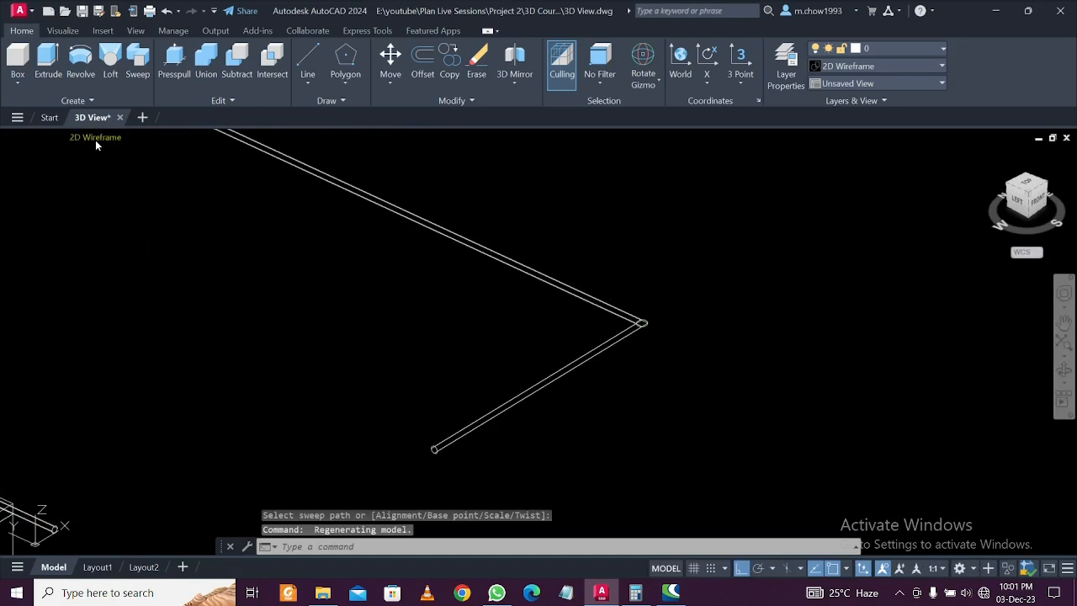
# Display the model in the Shades of Gray visual style to view the swept rail
pyautogui.click(95, 140)
pyautogui.click(156, 256)
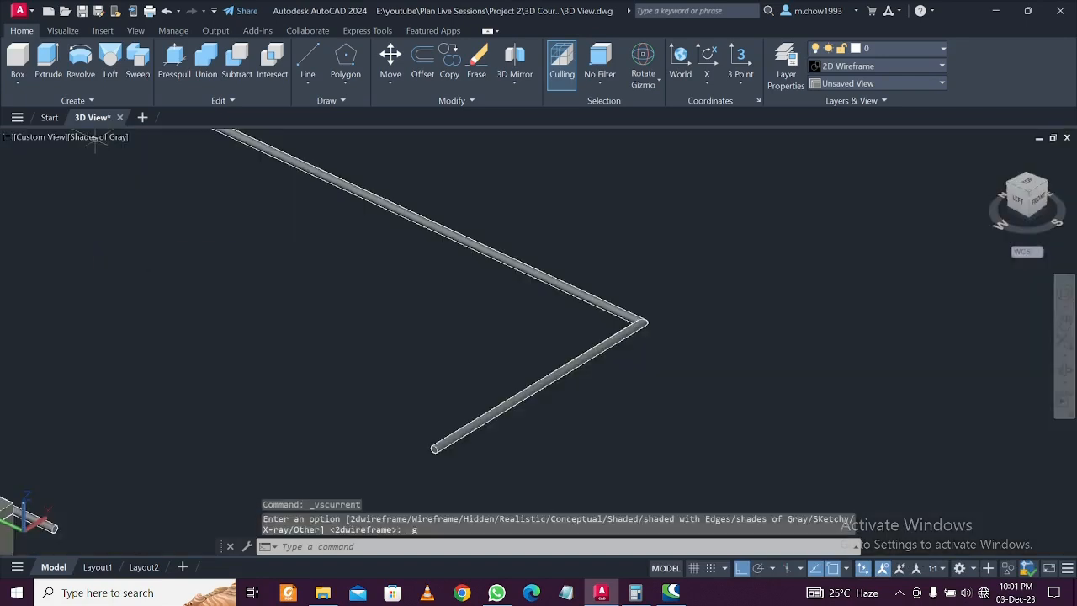
pyautogui.scroll(-5, 580, 454)
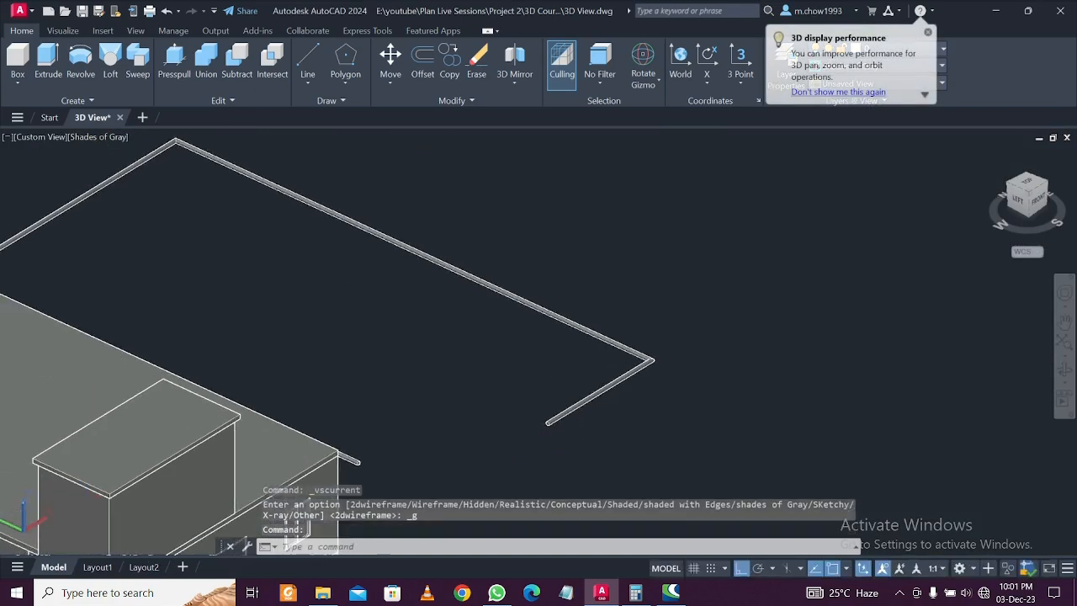
pyautogui.click(623, 379)
pyautogui.click(600, 361)
pyautogui.scroll(-4, 613, 378)
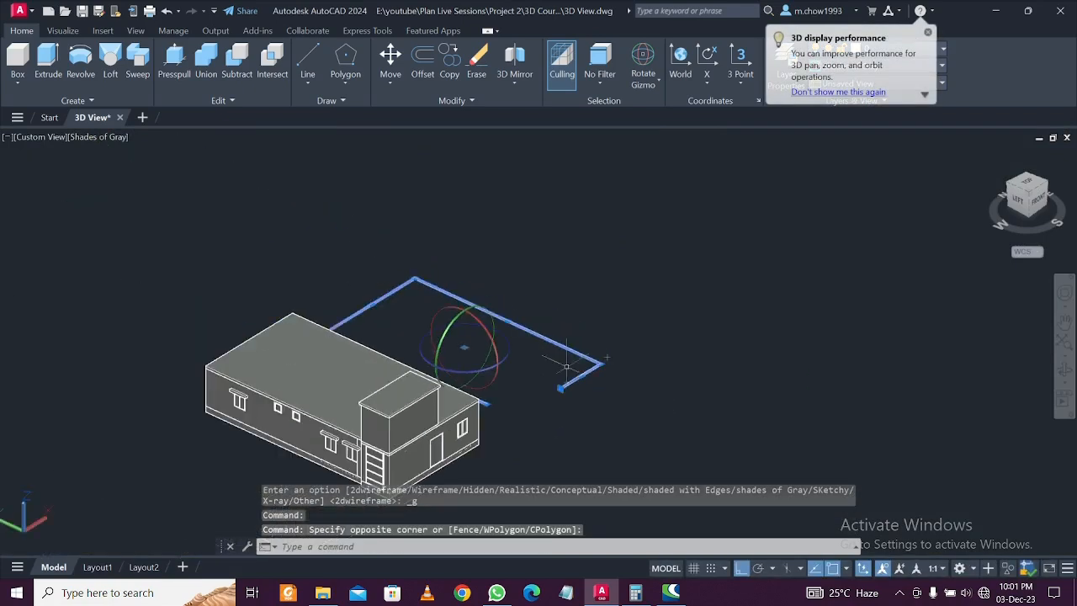
pyautogui.scroll(2, 585, 355)
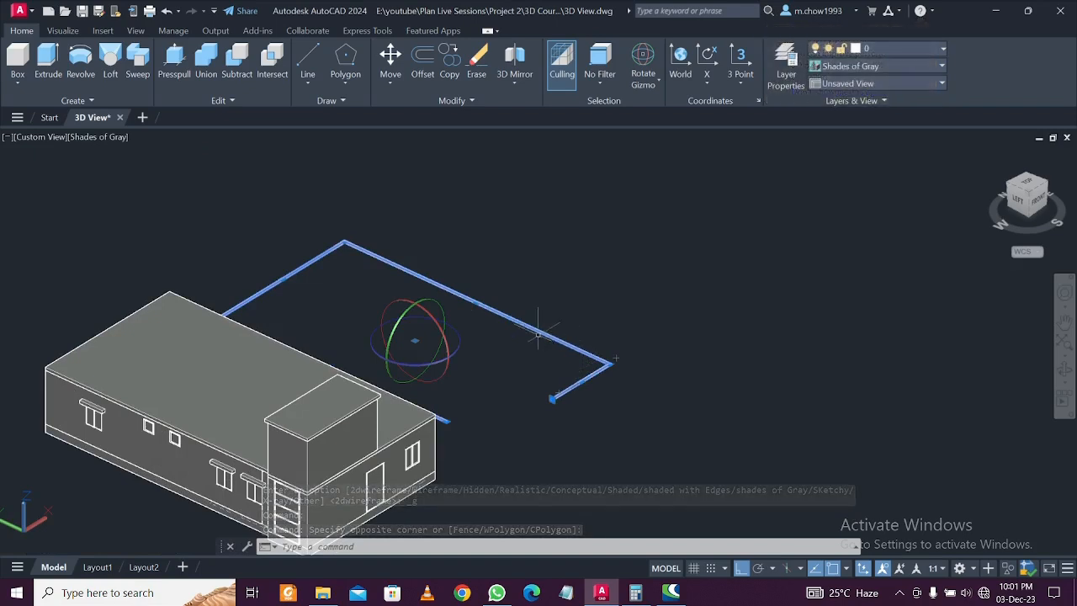
pyautogui.write('o')
pyautogui.press('Return')
pyautogui.click(737, 362)
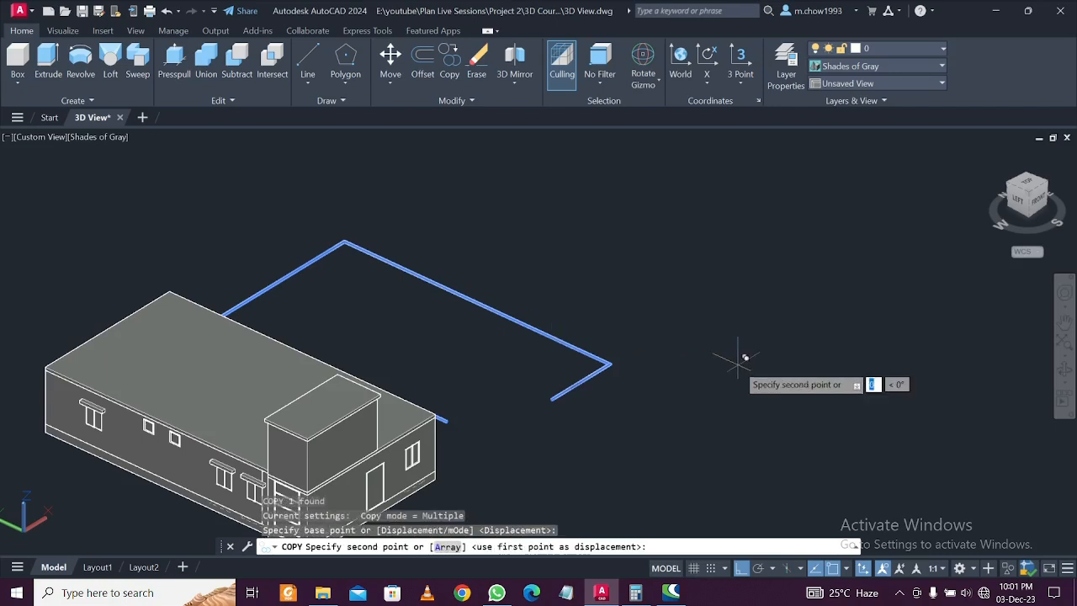
pyautogui.press('Escape')
pyautogui.click(627, 376)
pyautogui.click(538, 314)
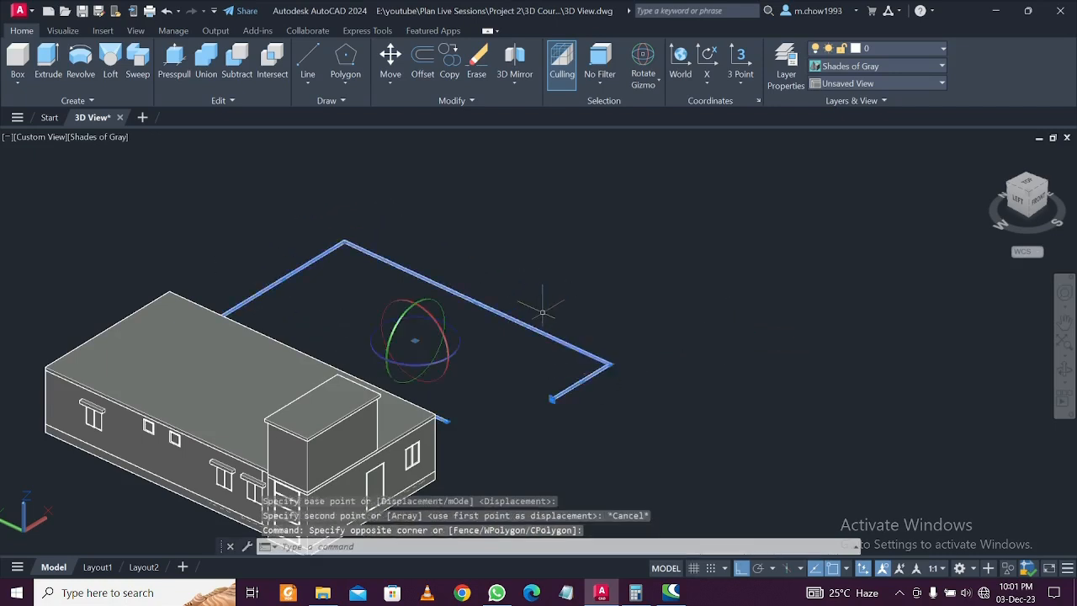
pyautogui.write('m')
pyautogui.press('Return')
pyautogui.press('Escape')
# Move the swept rail straight up by 700
pyautogui.click(603, 344)
pyautogui.click(631, 391)
pyautogui.click(647, 380)
pyautogui.click(564, 333)
pyautogui.write('m')
pyautogui.press('Return')
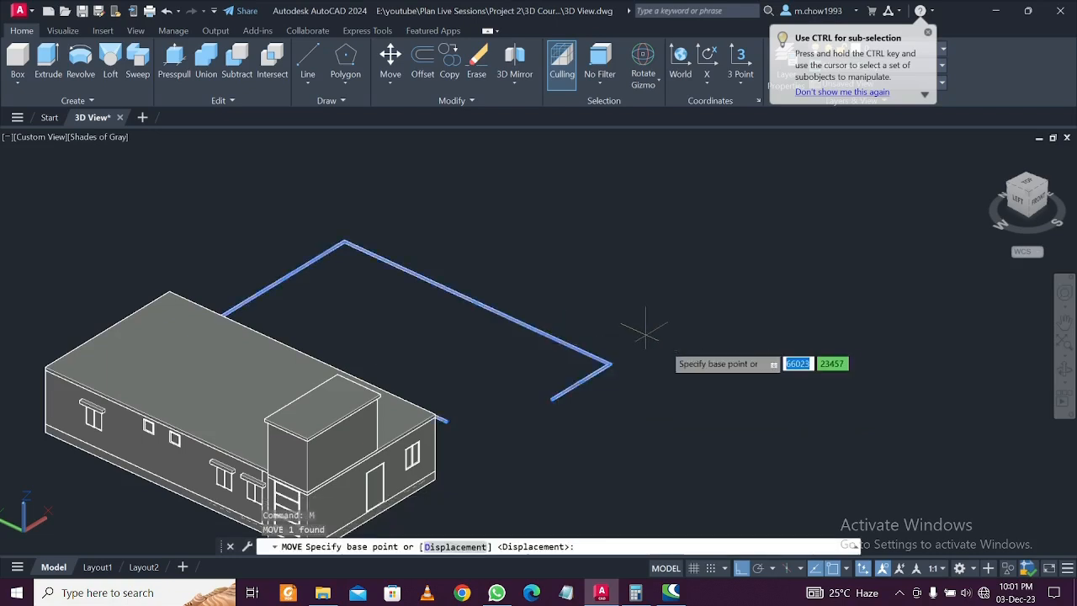
pyautogui.click(664, 370)
pyautogui.write('70')
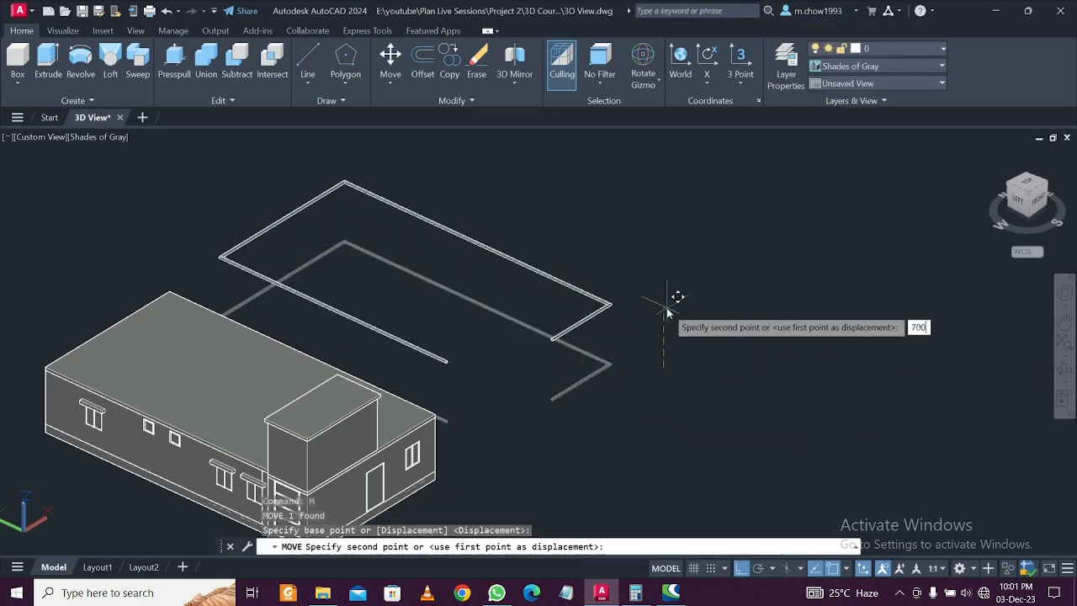
pyautogui.write('0')
pyautogui.press('Return')
# Show the model from the top in the 2D Wireframe visual style
pyautogui.click(1026, 187)
pyautogui.scroll(5, 535, 490)
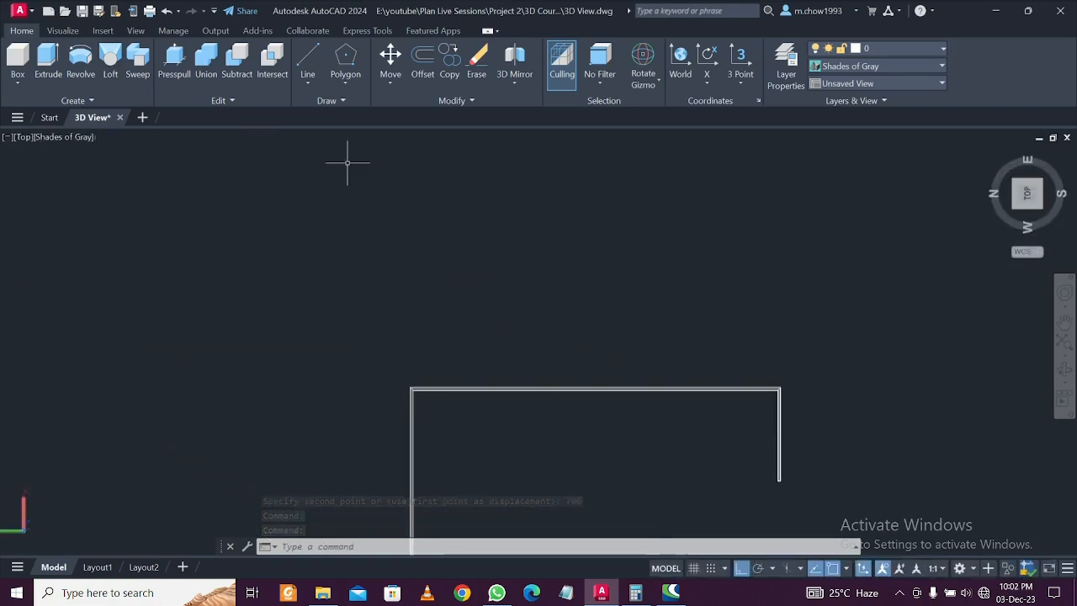
pyautogui.scroll(-2, 345, 189)
pyautogui.moveTo(486, 417); pyautogui.dragTo(444, 394, button='middle')
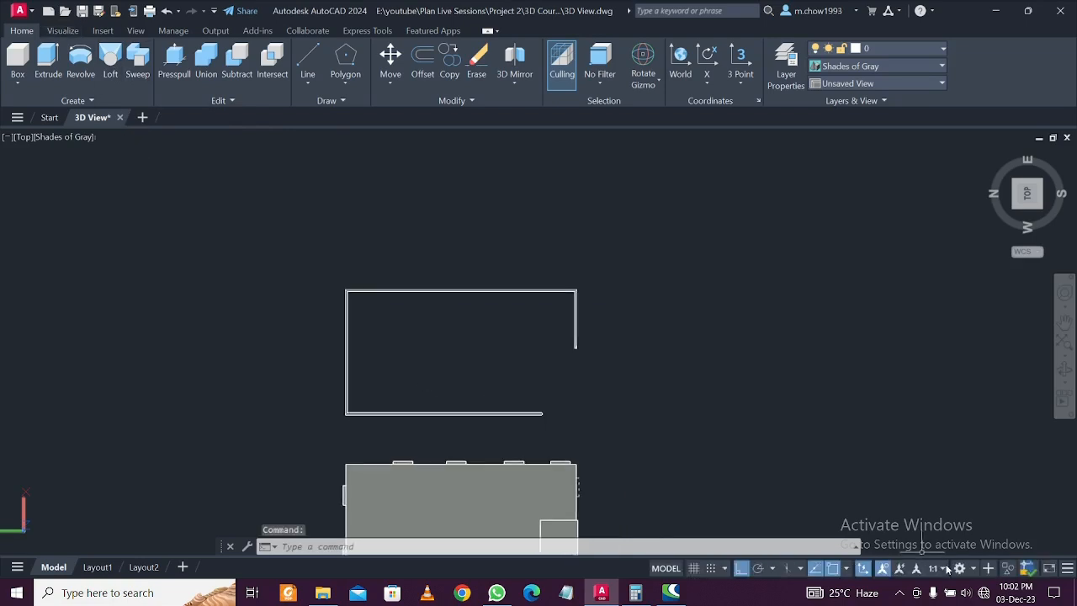
pyautogui.click(64, 137)
pyautogui.click(108, 168)
pyautogui.scroll(-4, 551, 462)
pyautogui.scroll(10, 572, 353)
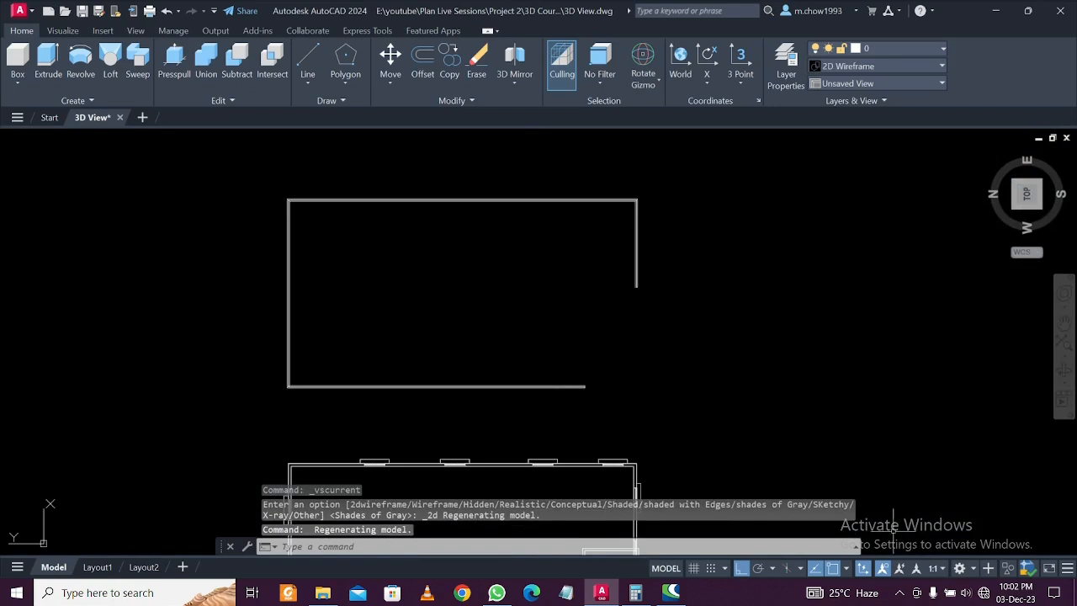
# Switch the workspace to Drafting & Annotation and close the Activity Insights palette
pyautogui.click(940, 570)
pyautogui.click(941, 570)
pyautogui.click(974, 567)
pyautogui.click(1001, 443)
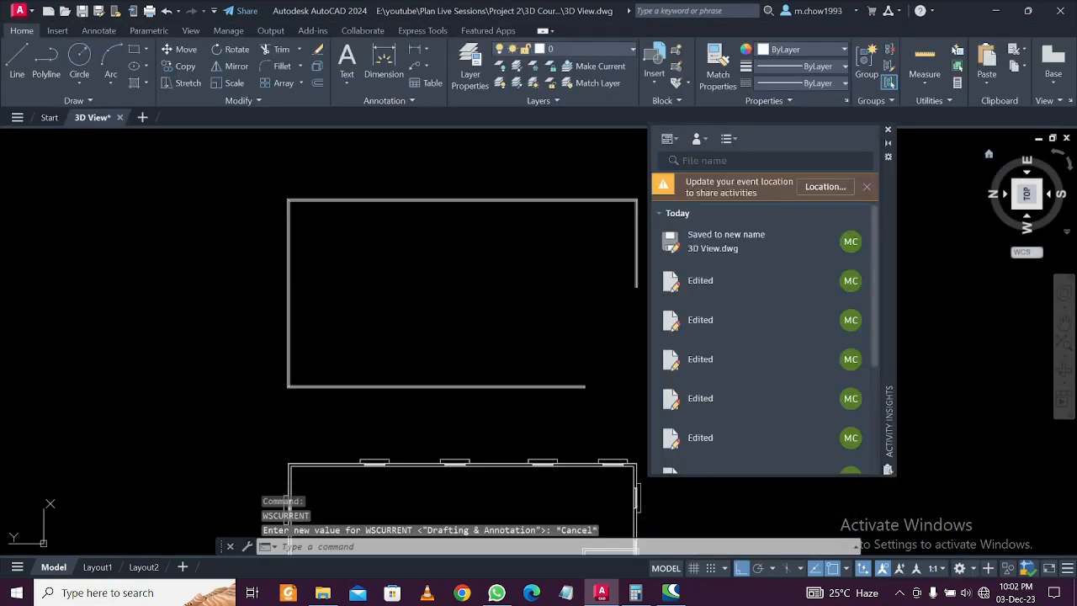
pyautogui.click(888, 130)
pyautogui.scroll(-2, 593, 340)
pyautogui.scroll(2, 613, 312)
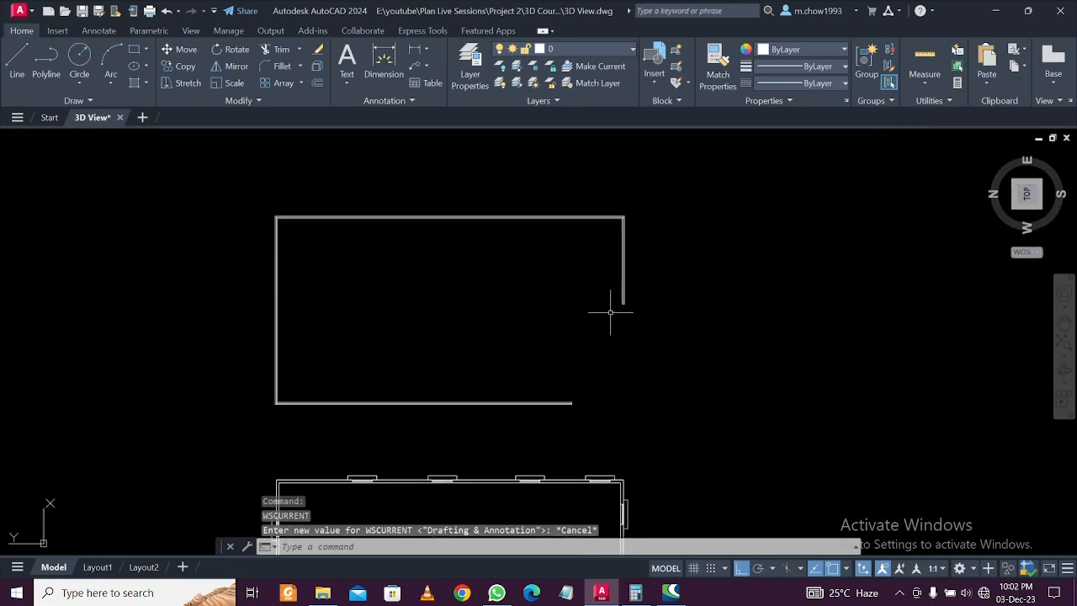
# Draw a circle slightly wider than the rail, centred on the open end of its south segment
pyautogui.click(79, 55)
pyautogui.scroll(3, 666, 346)
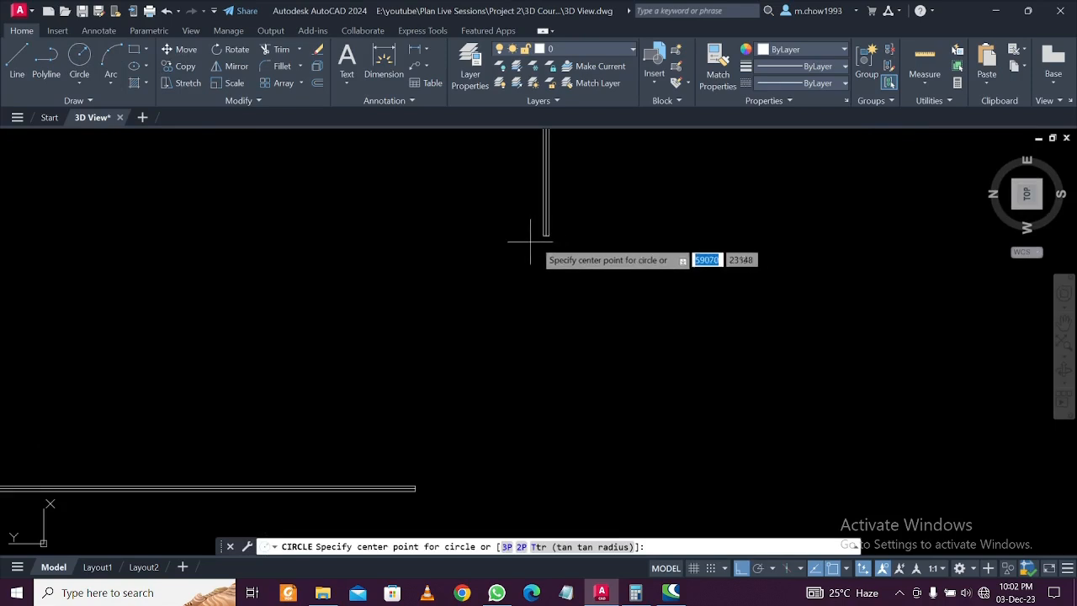
pyautogui.scroll(6, 529, 241)
pyautogui.click(548, 219)
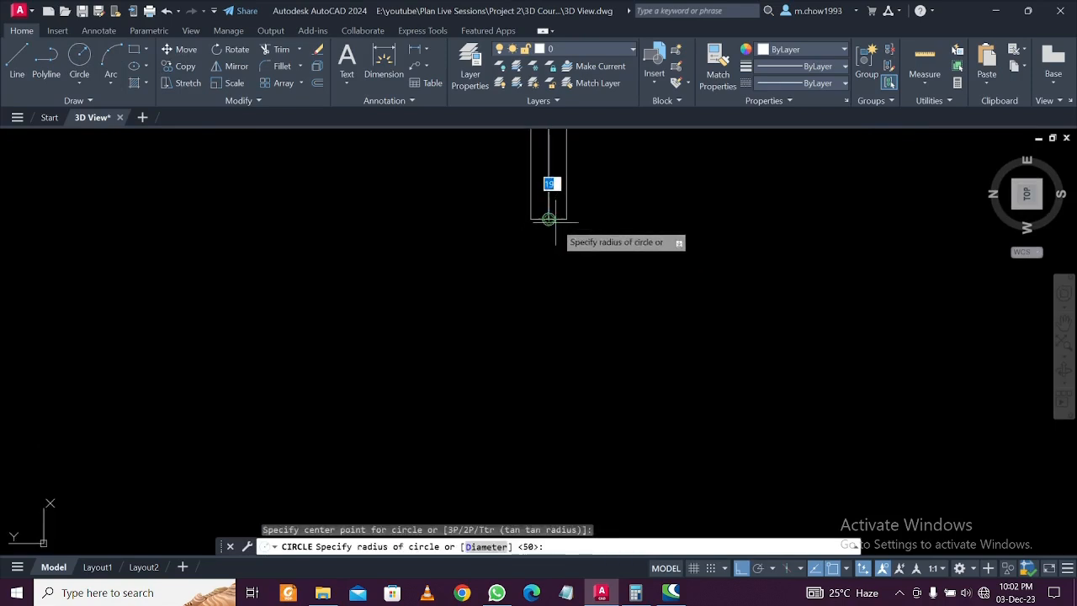
pyautogui.click(568, 236)
pyautogui.click(576, 245)
pyautogui.click(555, 235)
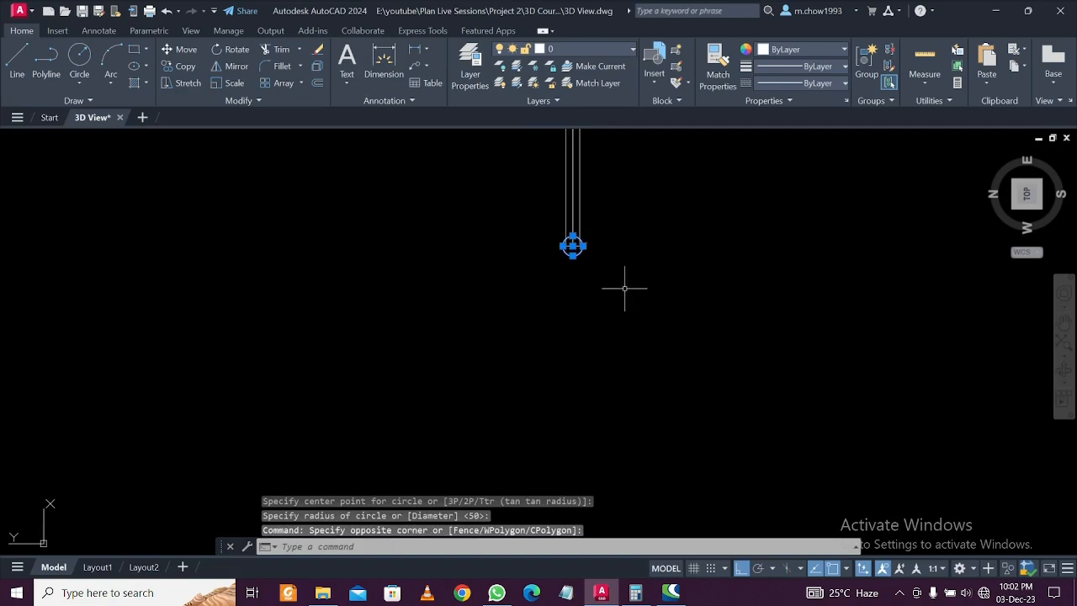
pyautogui.press('Escape')
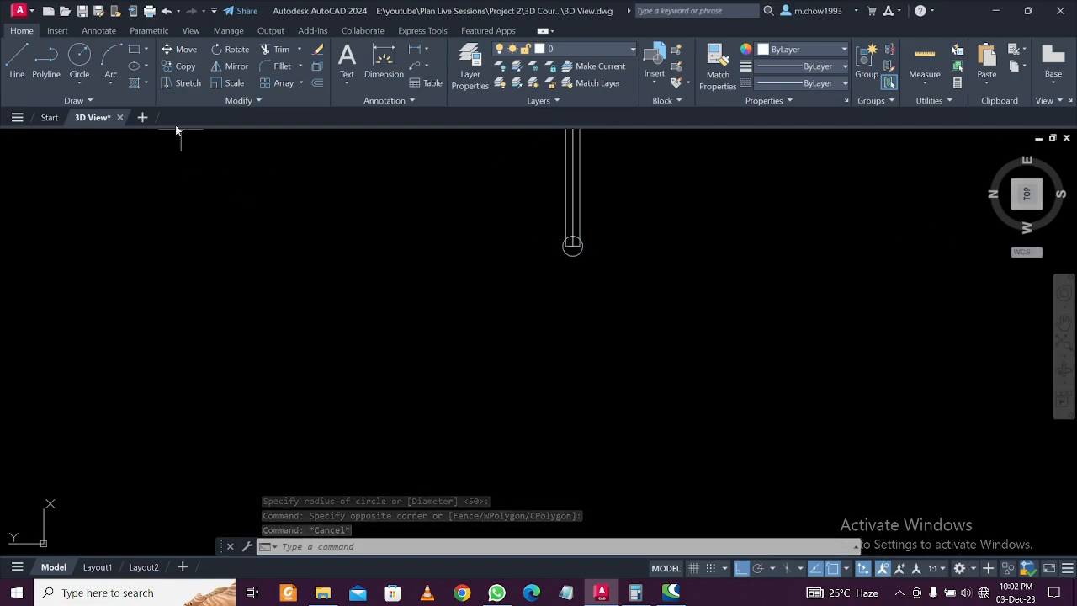
# Switch to the SW Isometric view and check the new circle at the rail's open end
pyautogui.click(28, 137)
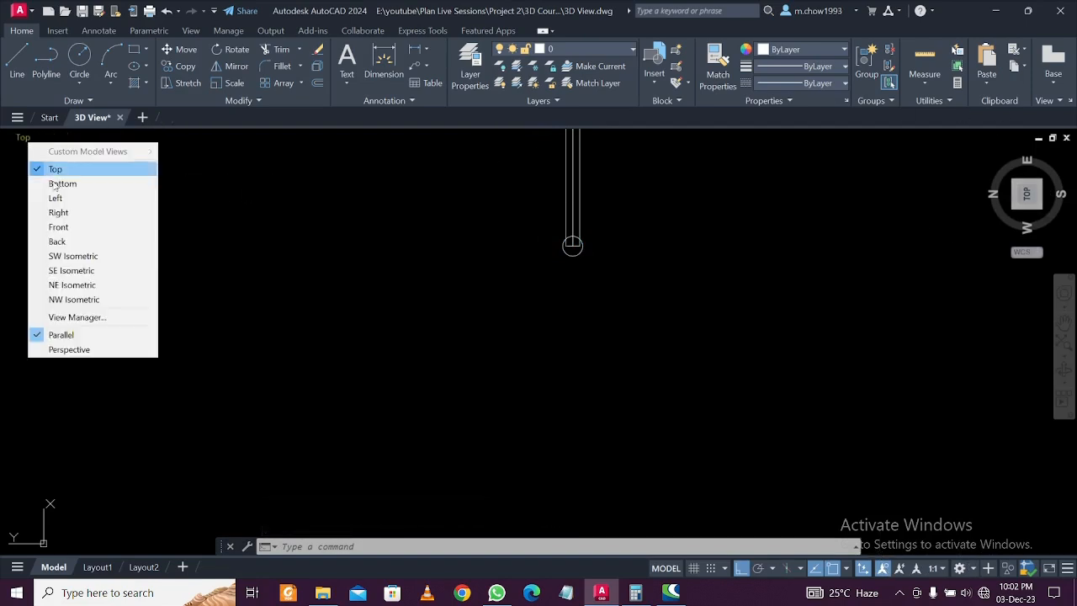
pyautogui.click(76, 254)
pyautogui.scroll(10, 406, 320)
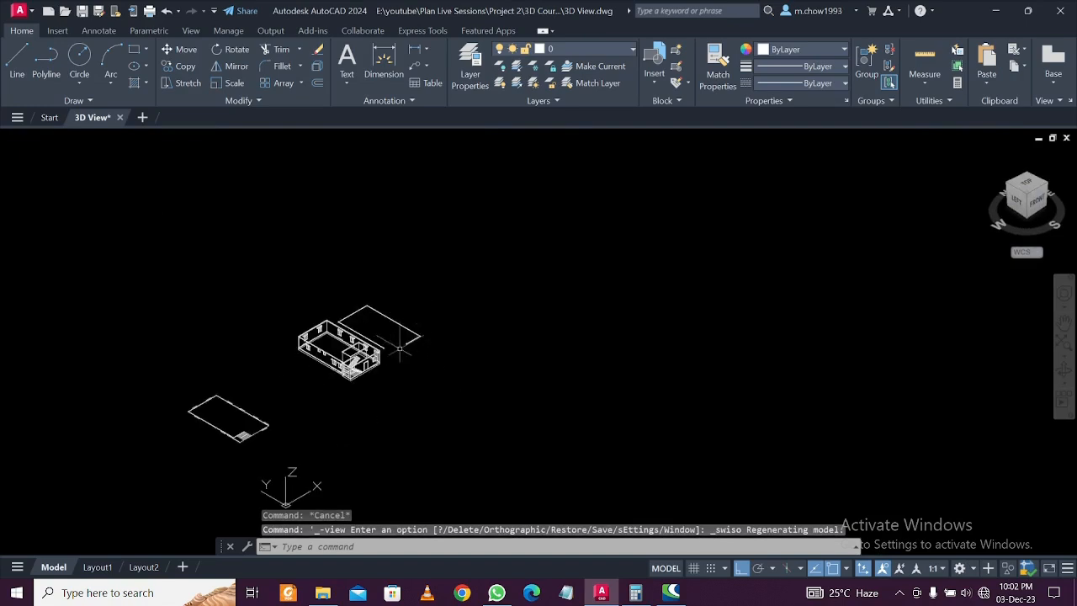
pyautogui.scroll(5, 407, 319)
pyautogui.click(360, 289)
pyautogui.click(352, 271)
pyautogui.scroll(-2, 405, 307)
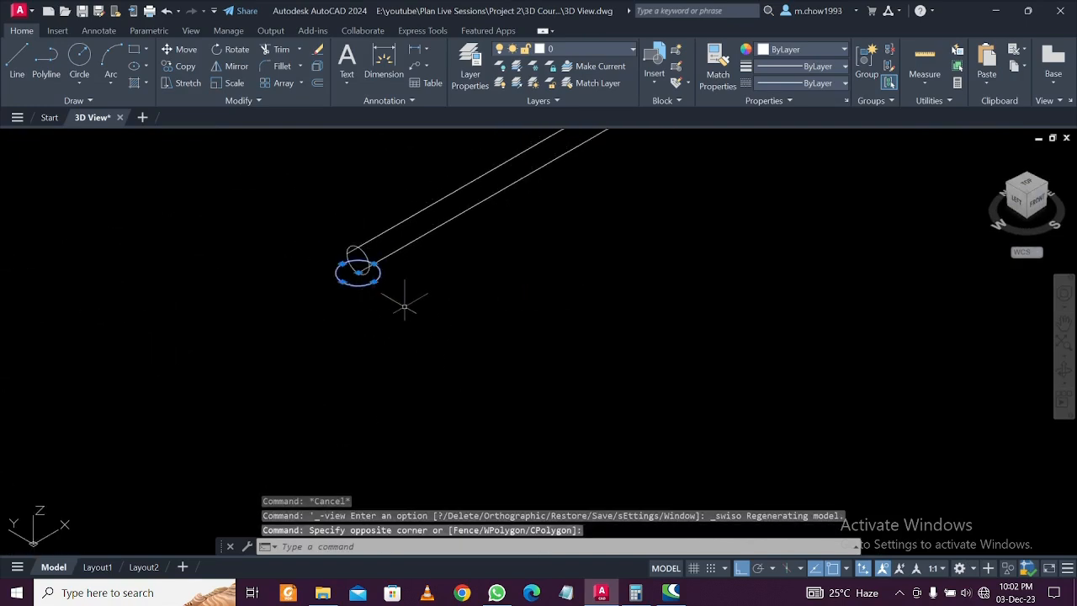
pyautogui.press('Escape')
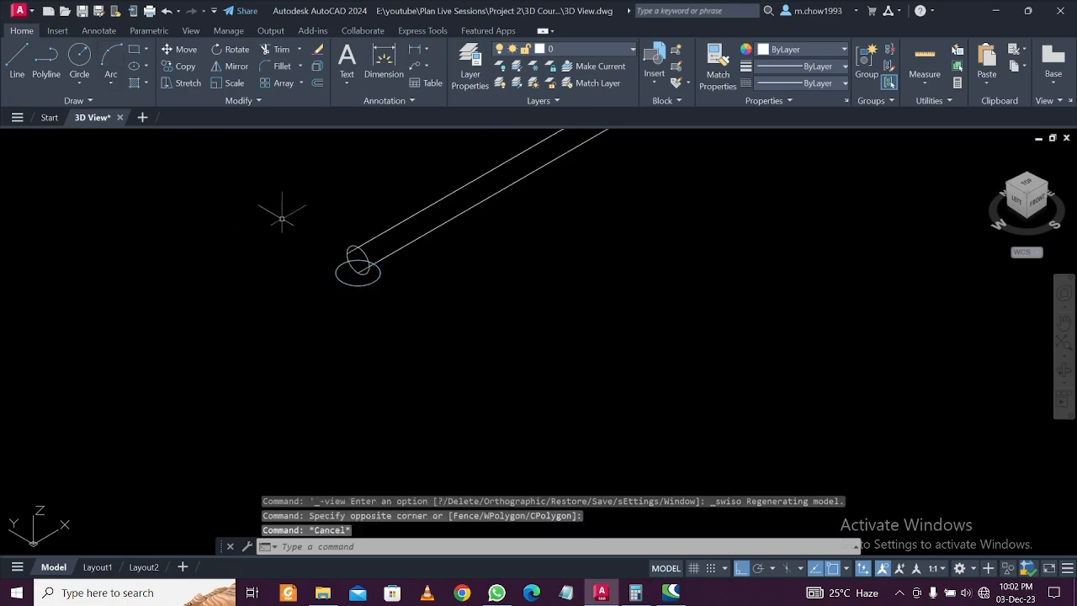
# Presspull the circle at the rail's open end 750 downward to form a railing post
pyautogui.write('pr')
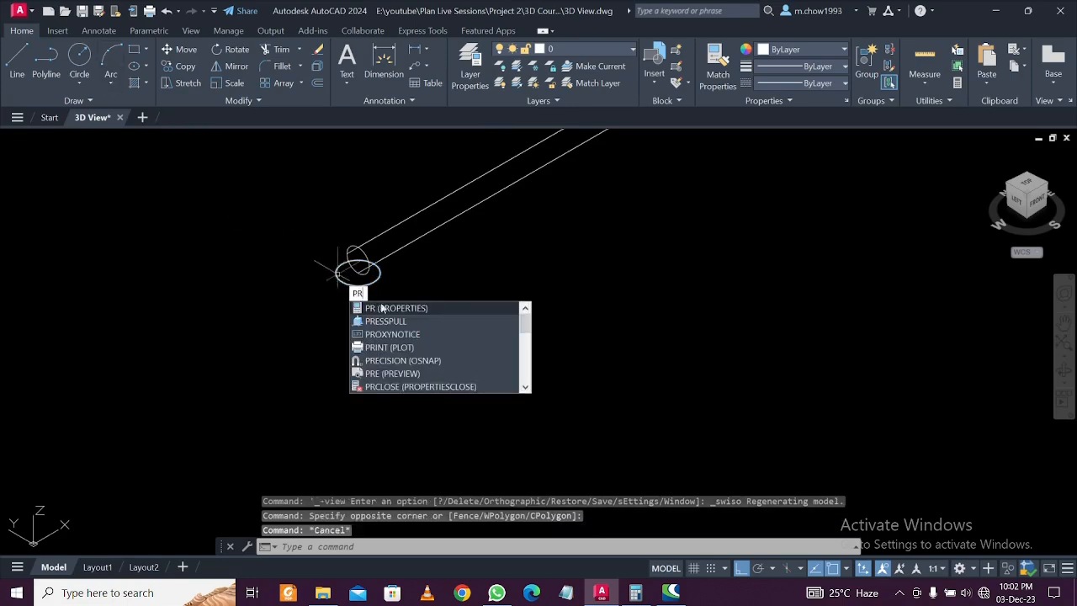
pyautogui.click(377, 320)
pyautogui.click(373, 283)
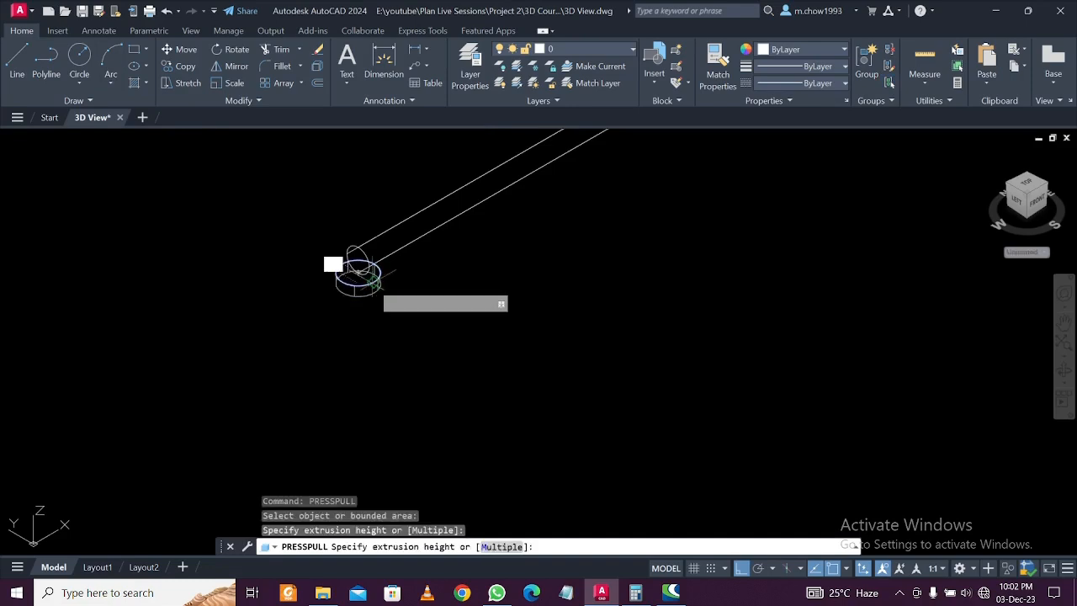
pyautogui.scroll(-5, 379, 371)
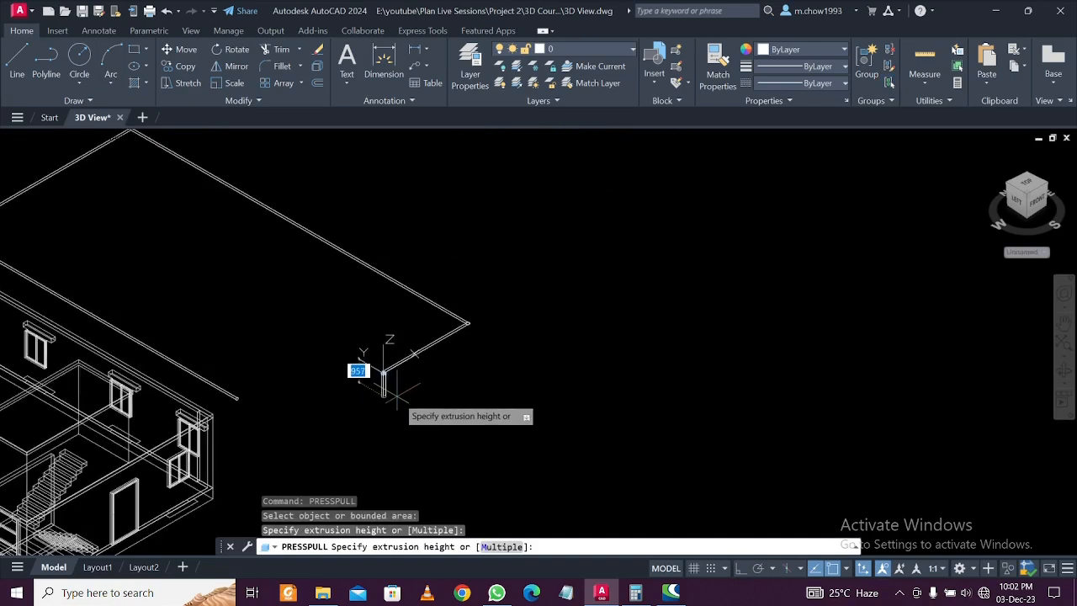
pyautogui.scroll(4, 395, 397)
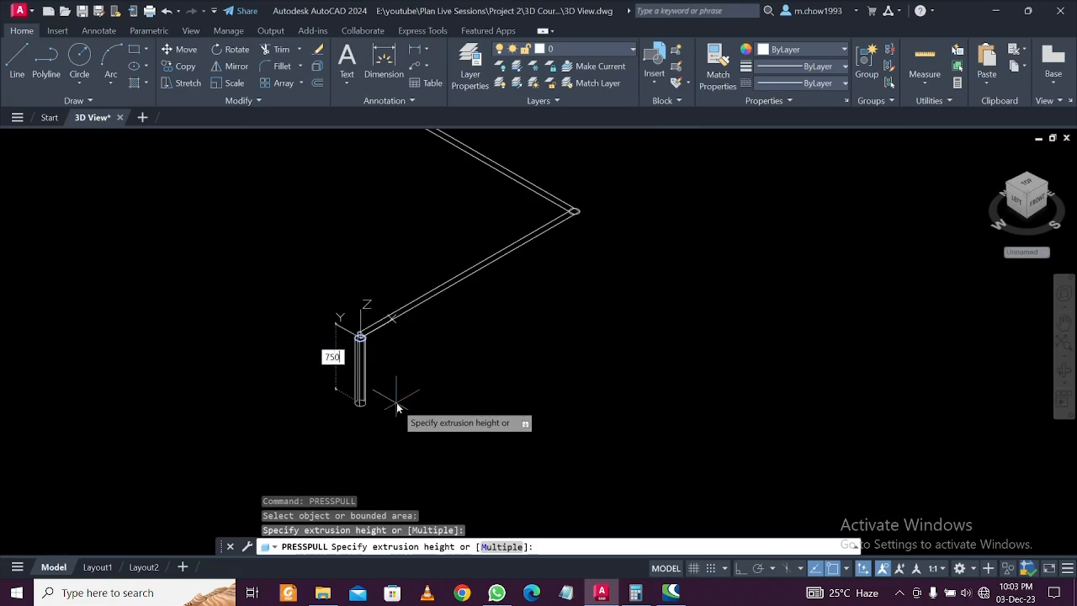
pyautogui.press('Return')
pyautogui.press('Return')
pyautogui.scroll(3, 392, 396)
# Copy the post near the northeast corner westward along the north rail with Ortho on
pyautogui.click(441, 410)
pyautogui.click(286, 278)
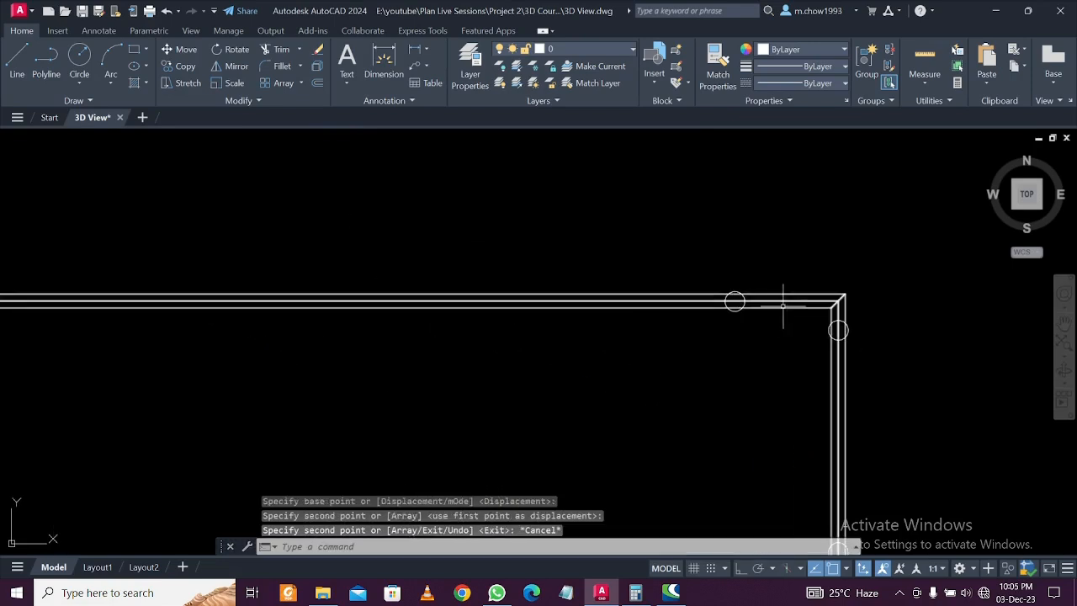
pyautogui.write('co')
pyautogui.press('Return')
pyautogui.click(547, 346)
pyautogui.scroll(-5, 639, 437)
pyautogui.press('F8')
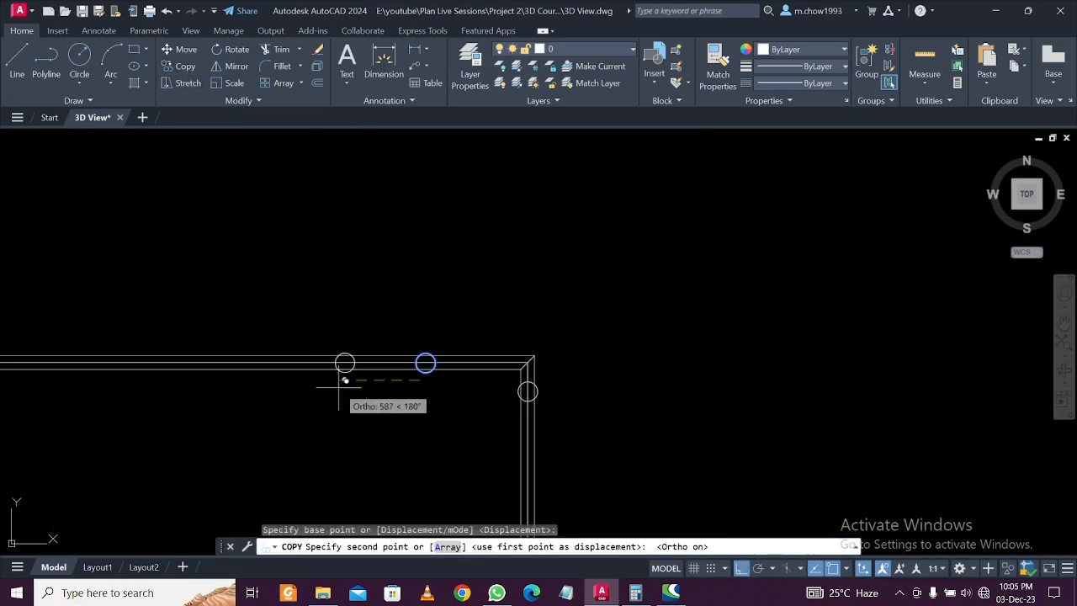
pyautogui.click(119, 416)
pyautogui.click(153, 425)
pyautogui.press('Escape')
# Copy a post from its centre on the east rail to the north end of the west rail
pyautogui.scroll(-3, 349, 301)
pyautogui.scroll(3, 428, 350)
pyautogui.scroll(3, 414, 296)
pyautogui.press('space')
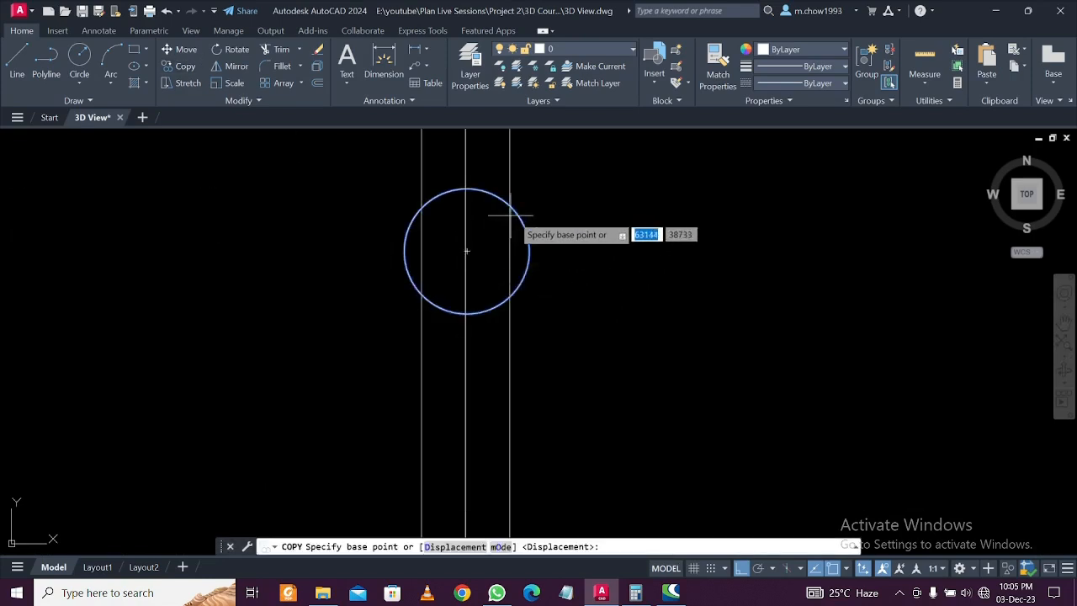
pyautogui.click(466, 250)
pyautogui.scroll(-6, 466, 251)
pyautogui.moveTo(216, 259); pyautogui.dragTo(478, 240, button='middle')
pyautogui.moveTo(318, 243); pyautogui.dragTo(640, 261, button='middle')
pyautogui.scroll(4, 222, 269)
pyautogui.click(212, 211)
pyautogui.press('Escape')
# Copy the northwest corner post southward to several spots along the west rail
pyautogui.click(247, 204)
pyautogui.click(235, 217)
pyautogui.click(184, 66)
pyautogui.click(334, 274)
pyautogui.scroll(-3, 334, 274)
pyautogui.click(325, 342)
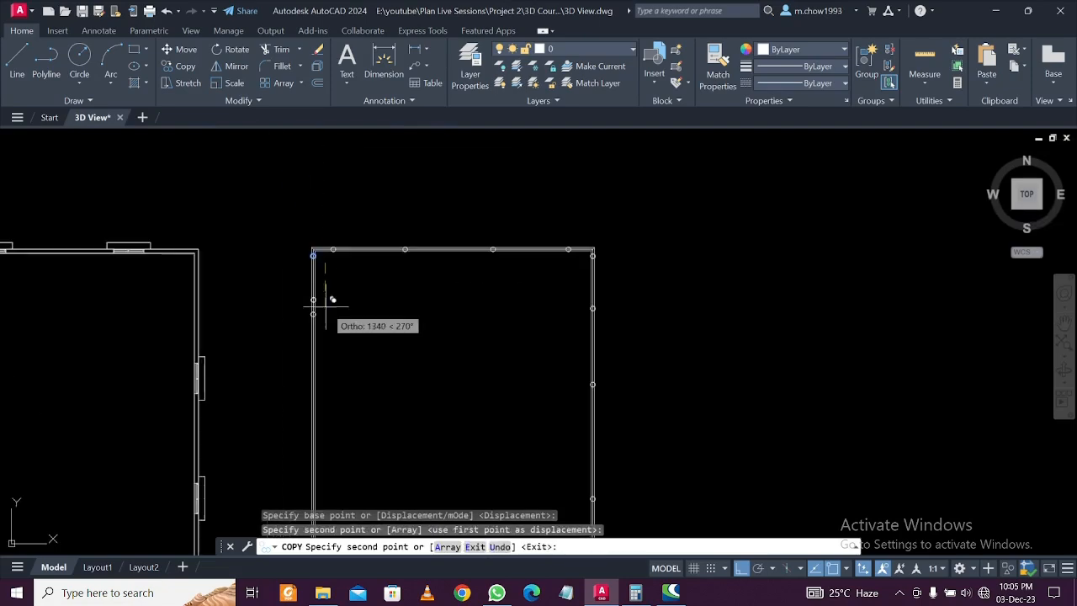
pyautogui.scroll(-2, 326, 306)
pyautogui.click(334, 315)
pyautogui.moveTo(347, 416); pyautogui.dragTo(330, 288, button='middle')
pyautogui.click(330, 289)
pyautogui.click(338, 400)
pyautogui.press('Escape')
# Orbit to a tilted 3D view and examine the rail with its posts beside the house
pyautogui.scroll(-2, 375, 315)
pyautogui.moveTo(409, 342); pyautogui.dragTo(447, 285, button='middle')
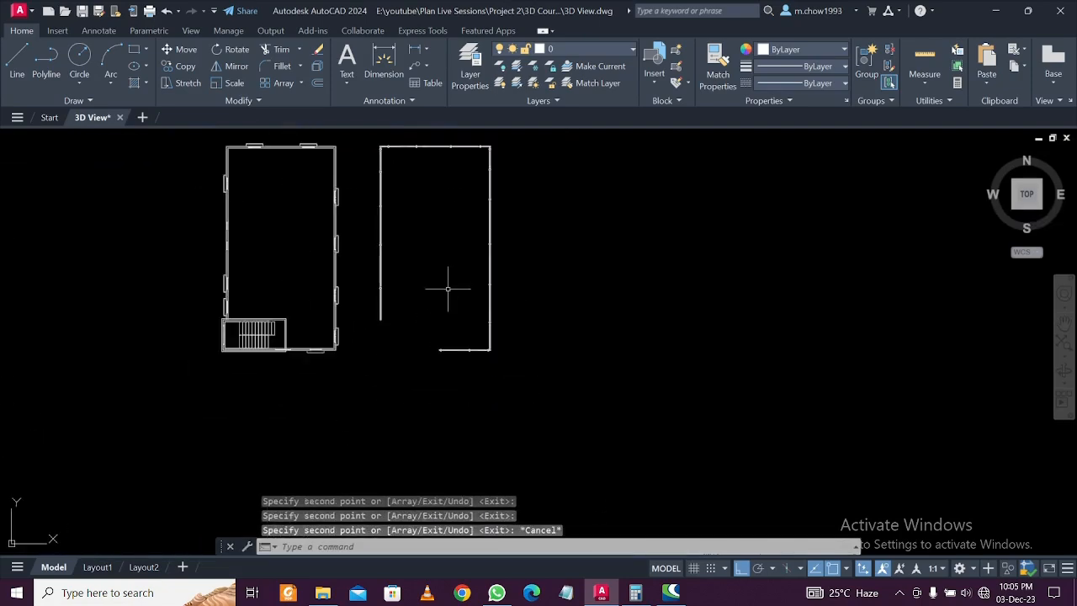
pyautogui.click(1013, 209)
pyautogui.scroll(6, 459, 332)
pyautogui.keyDown('shift'); pyautogui.moveTo(488, 372); pyautogui.dragTo(456, 408, button='middle'); pyautogui.keyUp('shift')
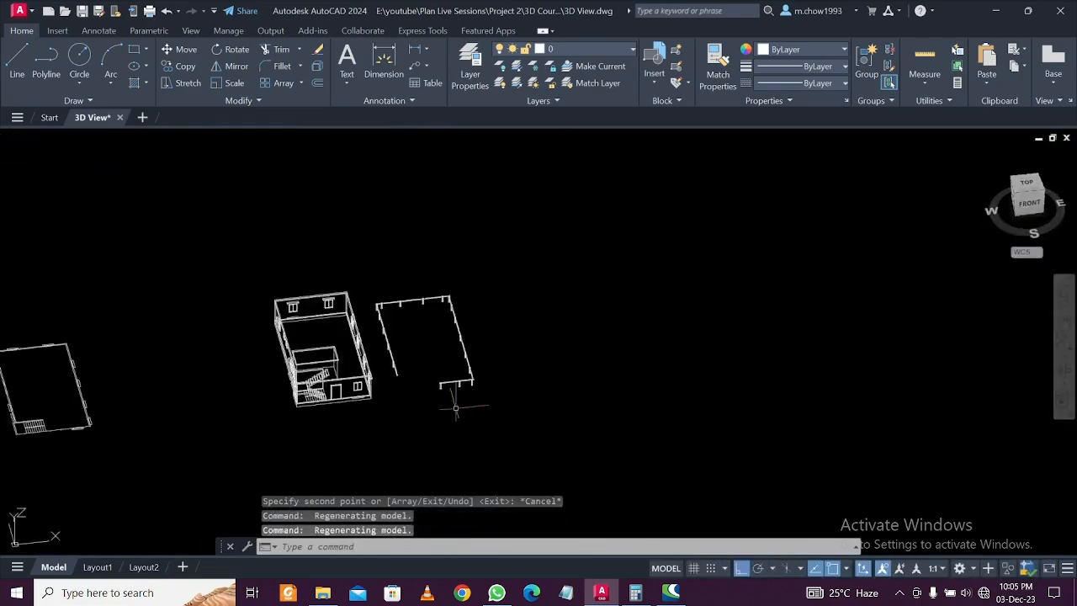
pyautogui.scroll(5, 456, 408)
pyautogui.scroll(-3, 360, 301)
pyautogui.click(496, 352)
pyautogui.moveTo(370, 252); pyautogui.dragTo(365, 308, button='middle')
pyautogui.press('Escape')
# Unite the swept rail and all its posts into one solid with Union, selecting them in the top view
pyautogui.write('un')
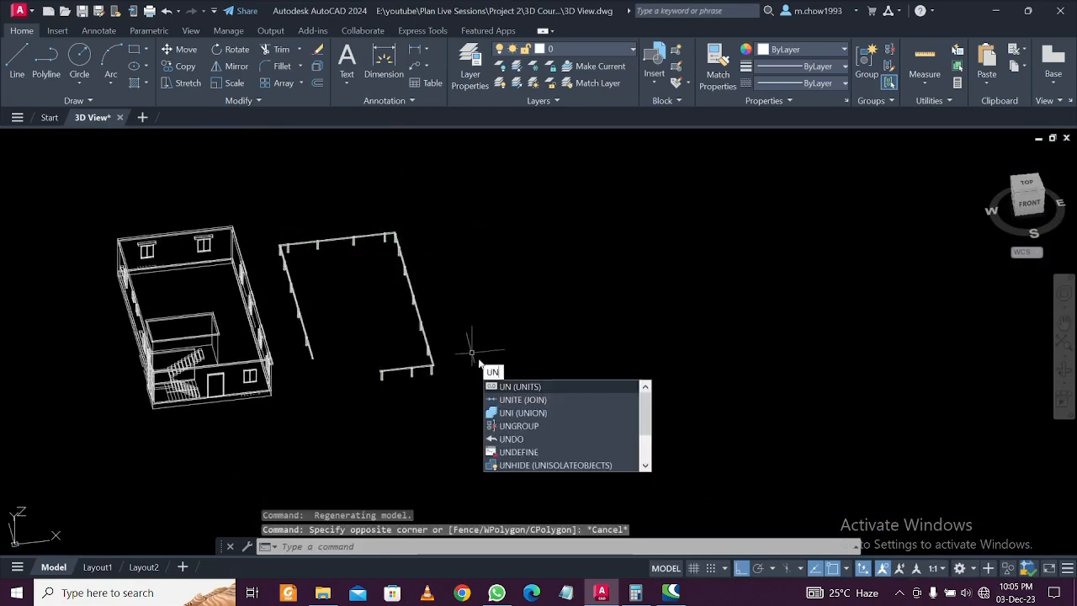
pyautogui.click(513, 412)
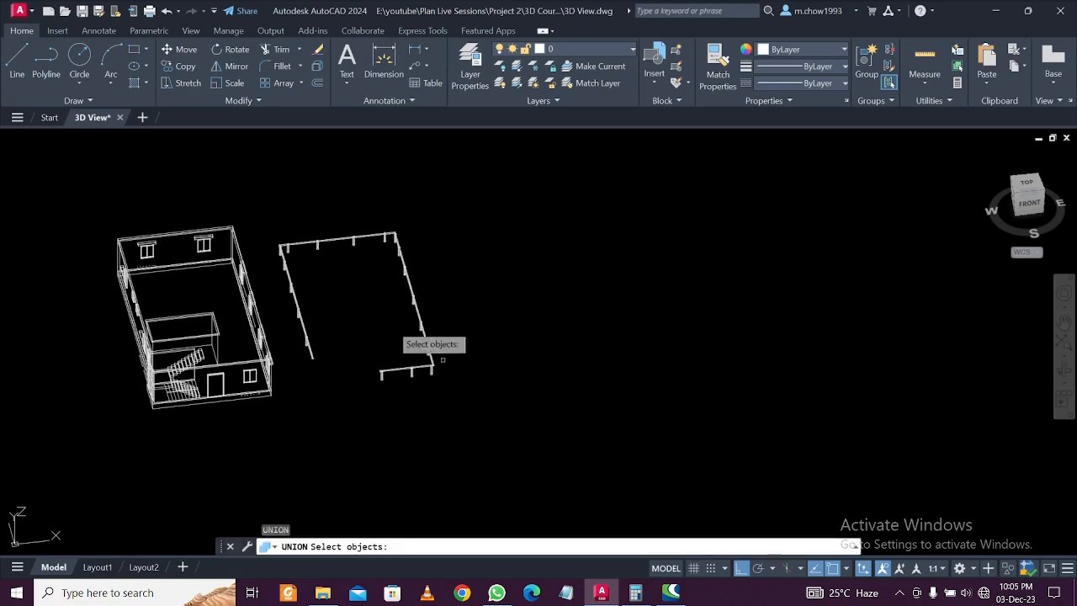
pyautogui.click(270, 227)
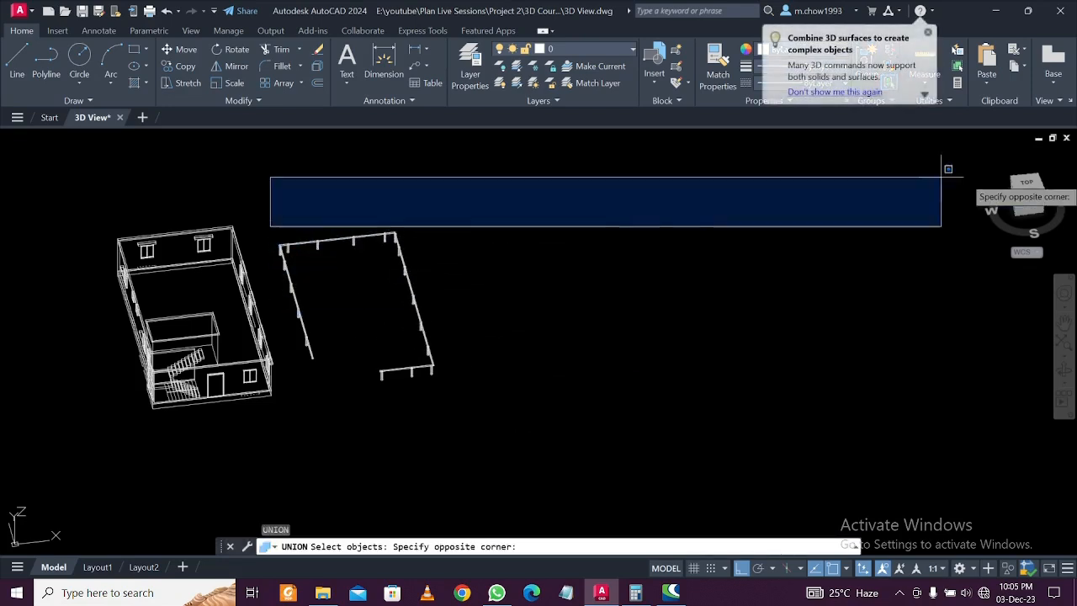
pyautogui.press('Escape')
pyautogui.click(1028, 188)
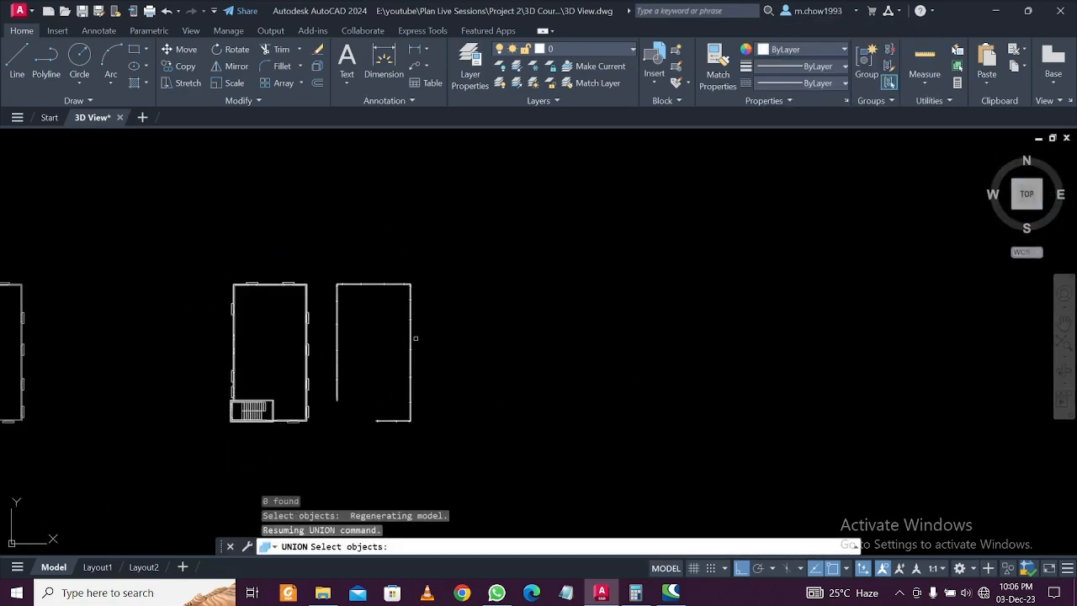
pyautogui.click(325, 262)
pyautogui.click(481, 465)
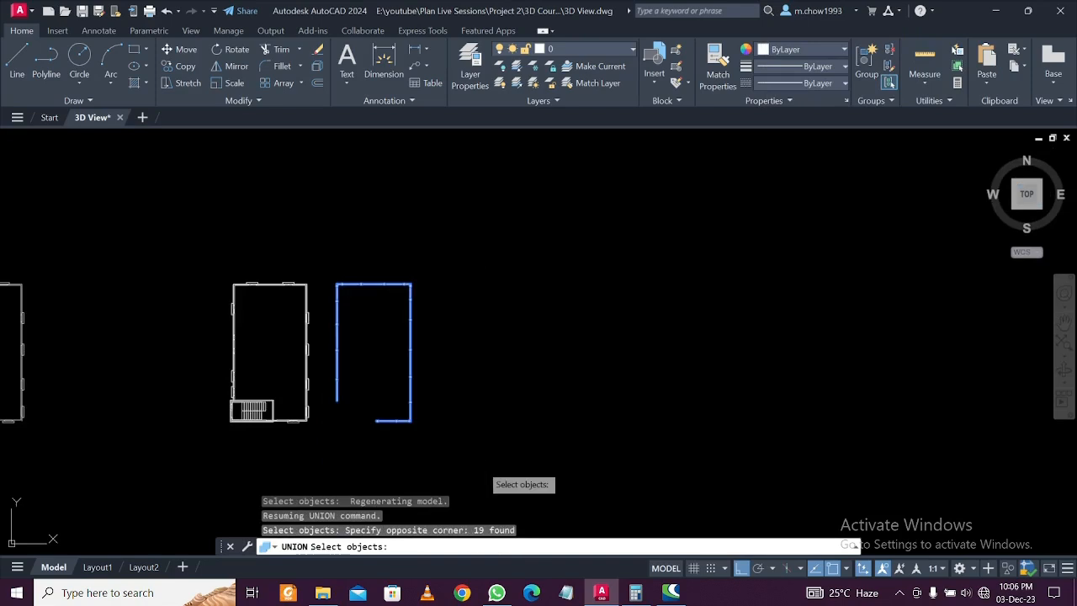
pyautogui.press('Return')
pyautogui.press('Return')
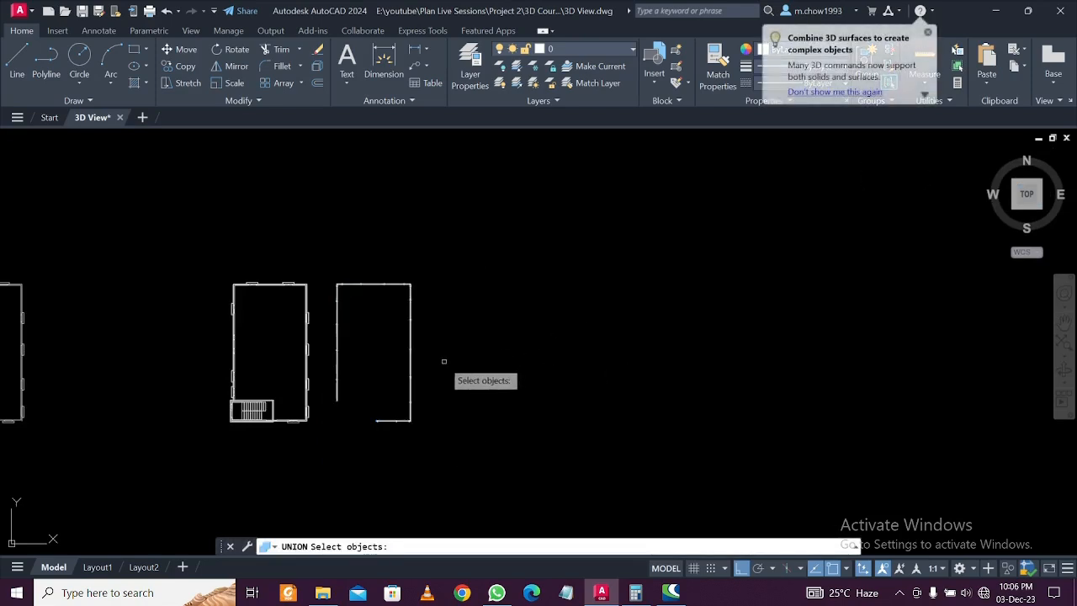
pyautogui.press('Escape')
# Move the united railing by the base of its northwest corner post onto the matching corner of the house roof
pyautogui.click(410, 361)
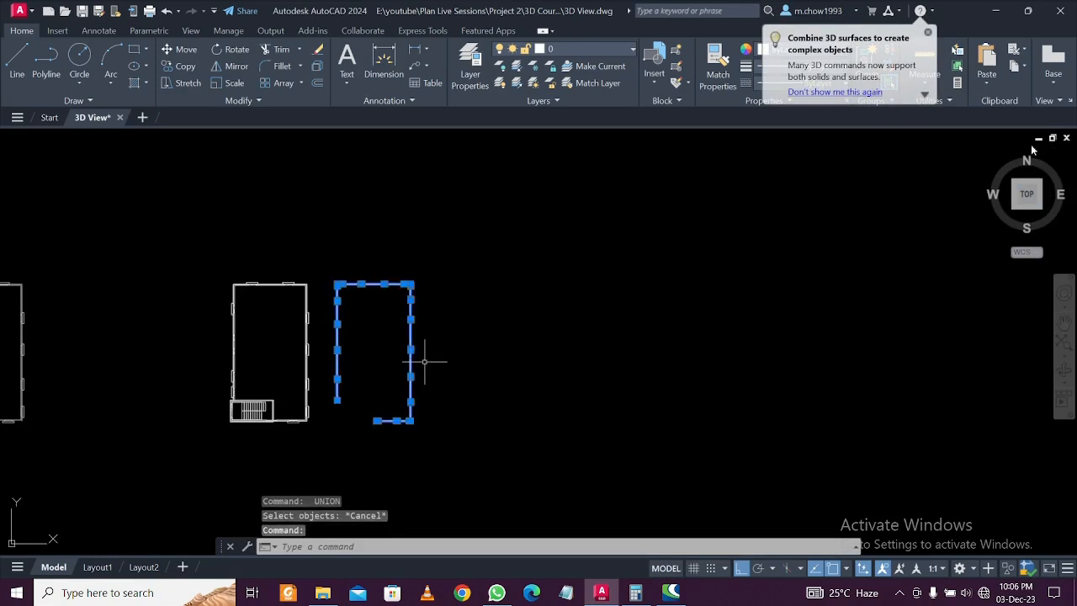
pyautogui.click(1016, 212)
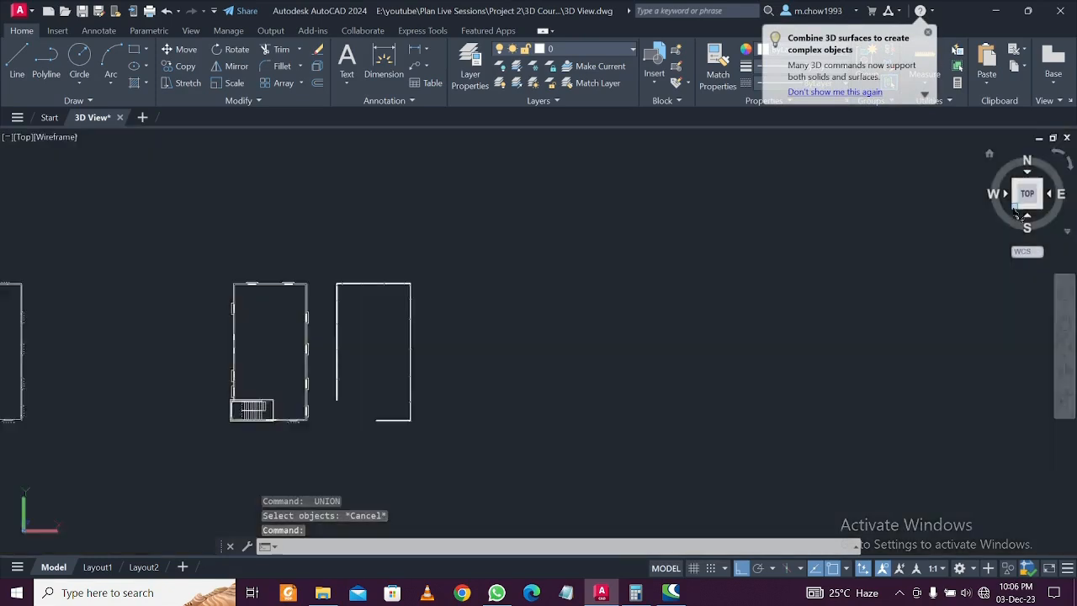
pyautogui.press('Escape')
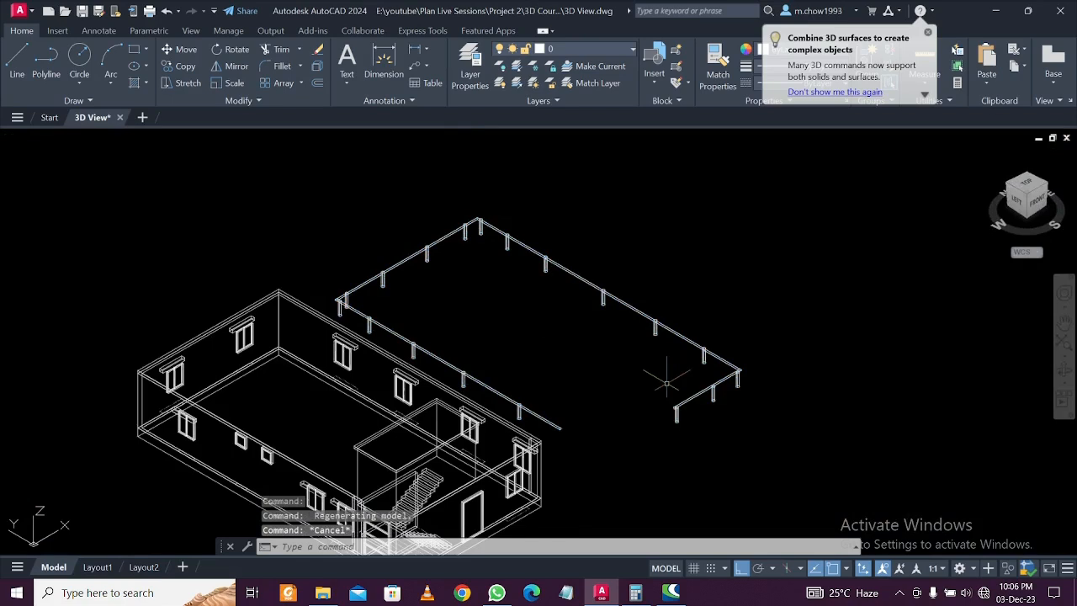
pyautogui.moveTo(724, 457); pyautogui.dragTo(729, 428, button='middle')
pyautogui.click(739, 433)
pyautogui.click(659, 344)
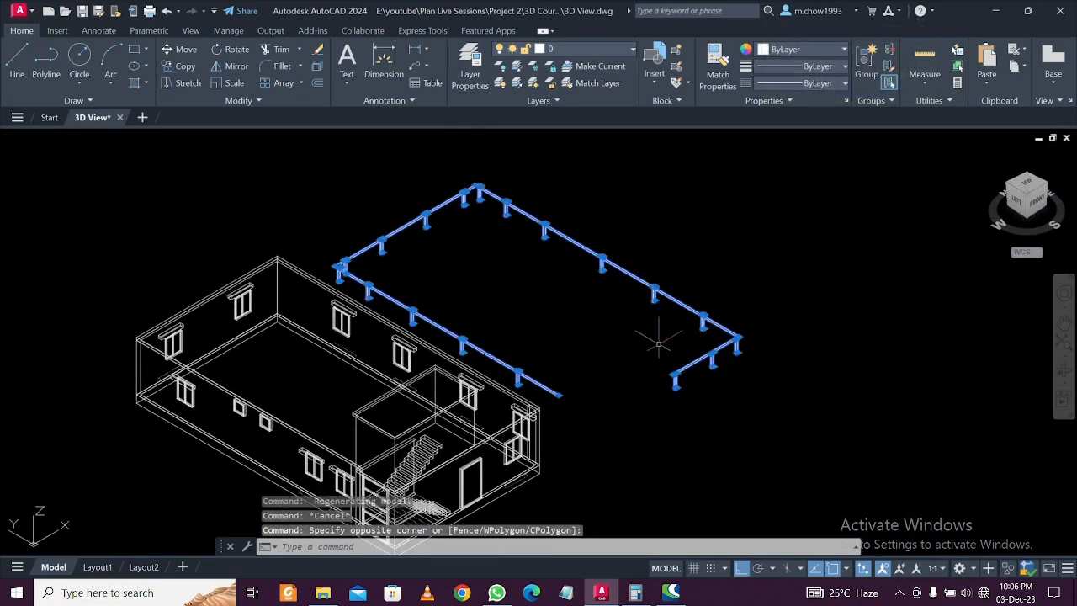
pyautogui.click(186, 53)
pyautogui.scroll(5, 335, 293)
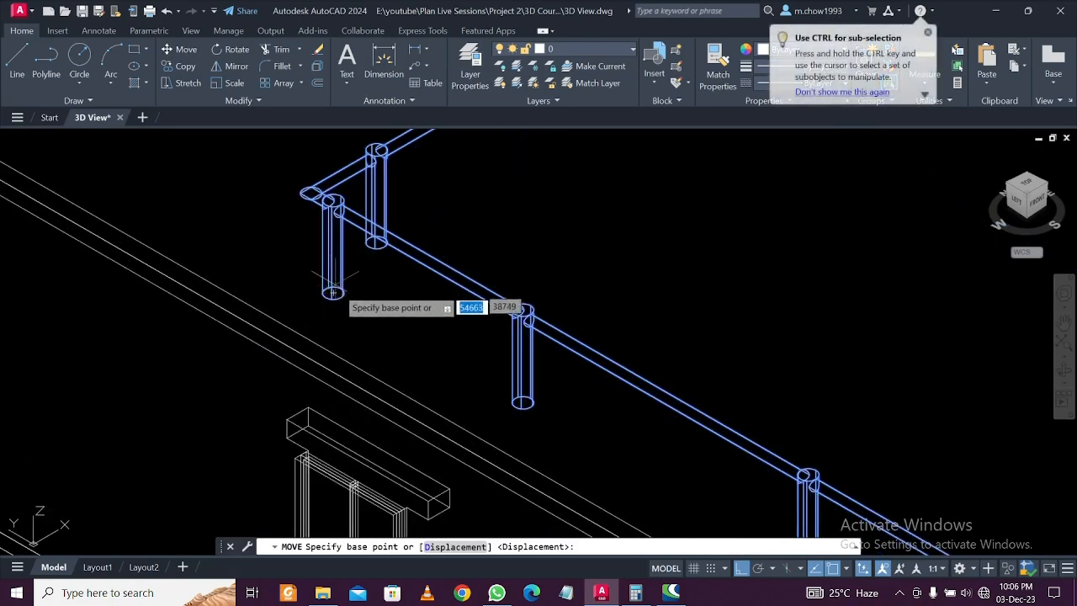
# Set the visual style to Realistic and bring the whole house with its rooftop railing into view
pyautogui.click(95, 136)
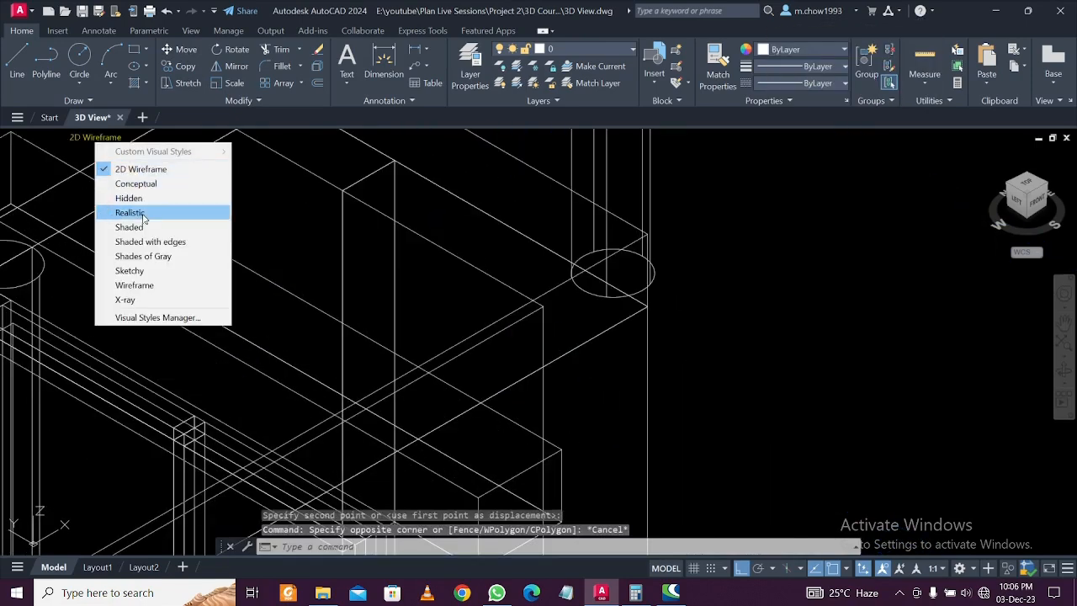
pyautogui.click(143, 215)
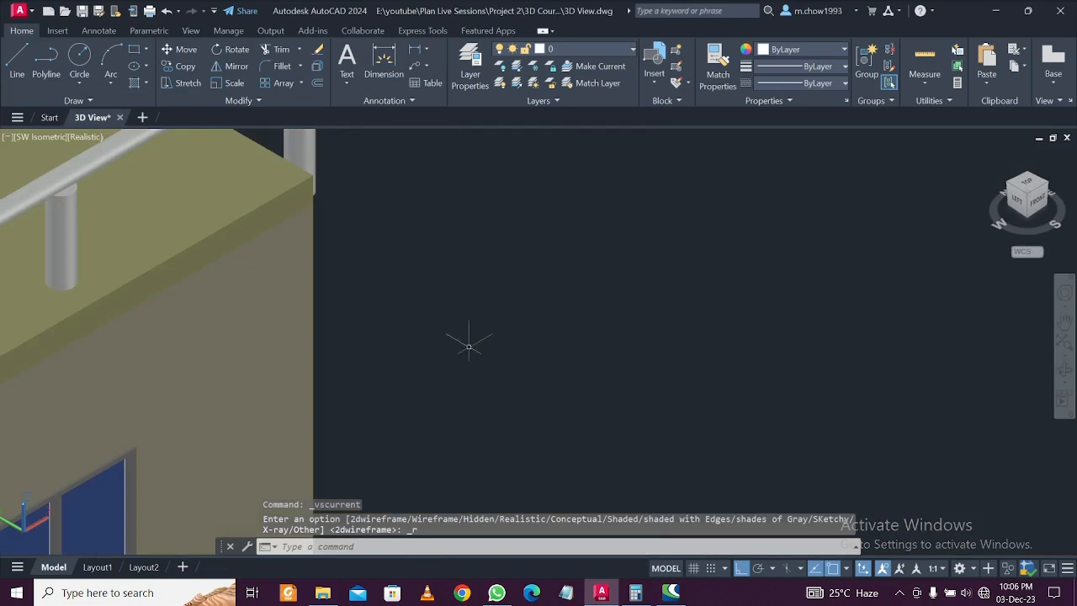
pyautogui.moveTo(469, 345); pyautogui.dragTo(444, 241, button='middle')
pyautogui.scroll(-3, 454, 265)
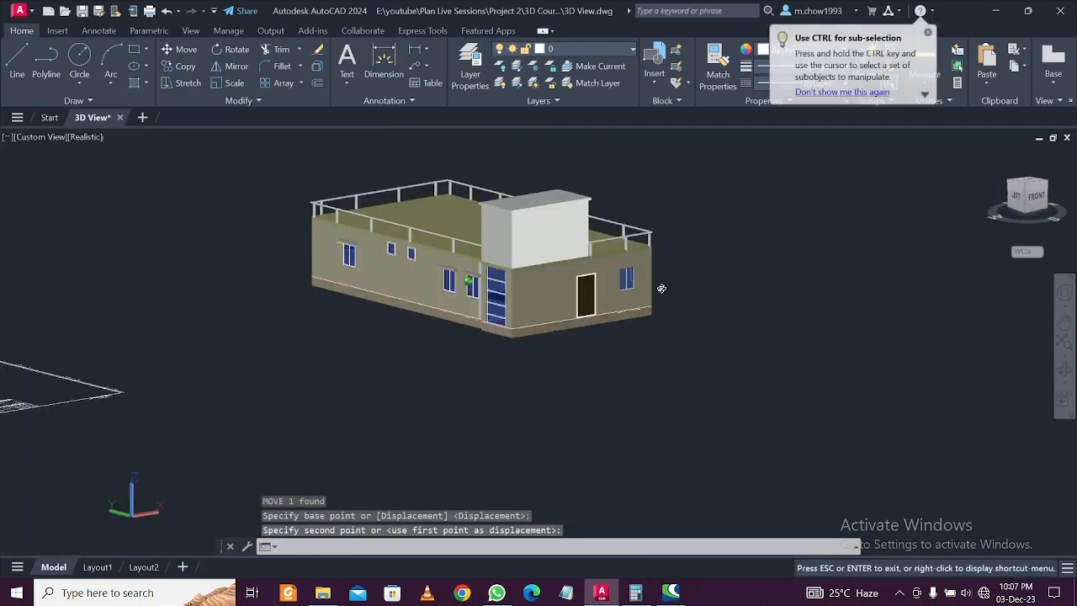
pyautogui.press('Escape')
# Examine the rooftop railing's fit on the house from the southwest and front
pyautogui.scroll(3, 661, 288)
pyautogui.scroll(-3, 662, 288)
pyautogui.moveTo(665, 303); pyautogui.dragTo(689, 336, button='middle')
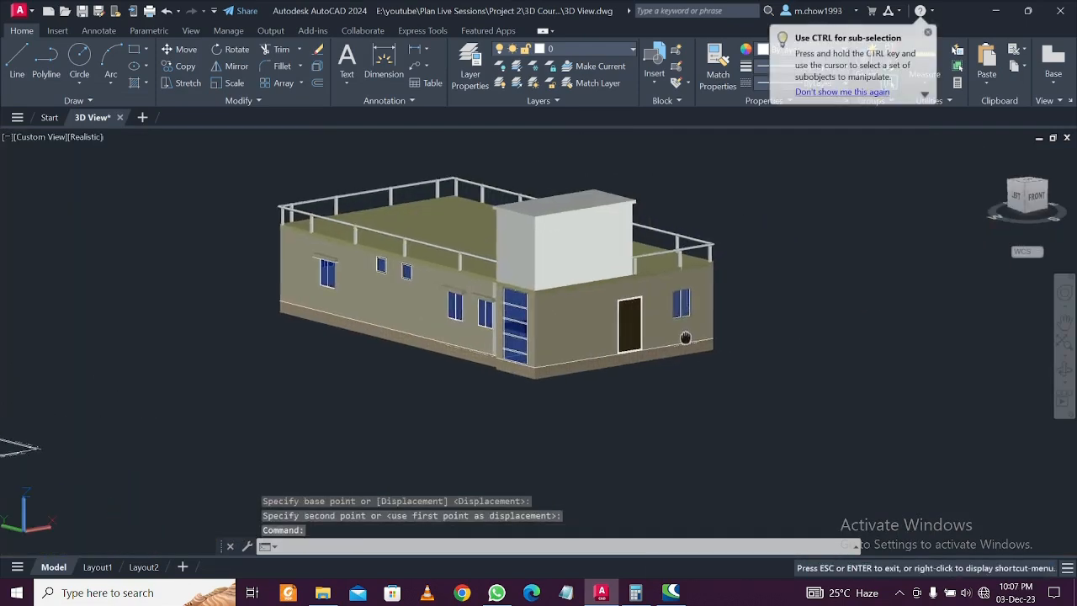
pyautogui.scroll(3, 694, 328)
pyautogui.scroll(-3, 709, 308)
pyautogui.scroll(3, 705, 316)
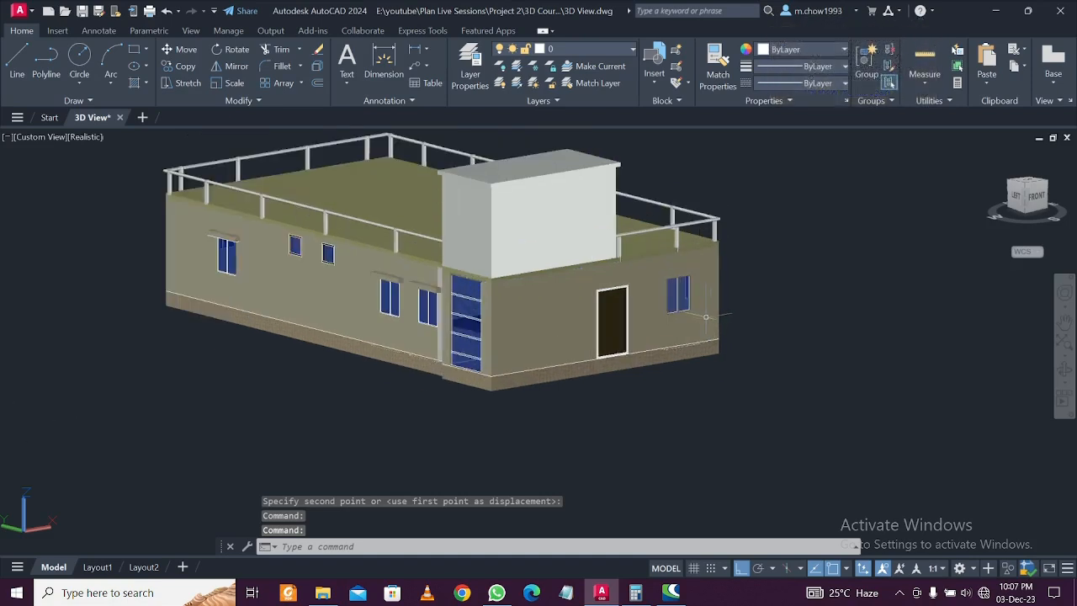
pyautogui.scroll(2, 489, 315)
pyautogui.moveTo(761, 326); pyautogui.dragTo(628, 328, button='middle')
pyautogui.scroll(-4, 685, 312)
pyautogui.moveTo(745, 323); pyautogui.dragTo(648, 344, button='middle')
pyautogui.scroll(3, 599, 362)
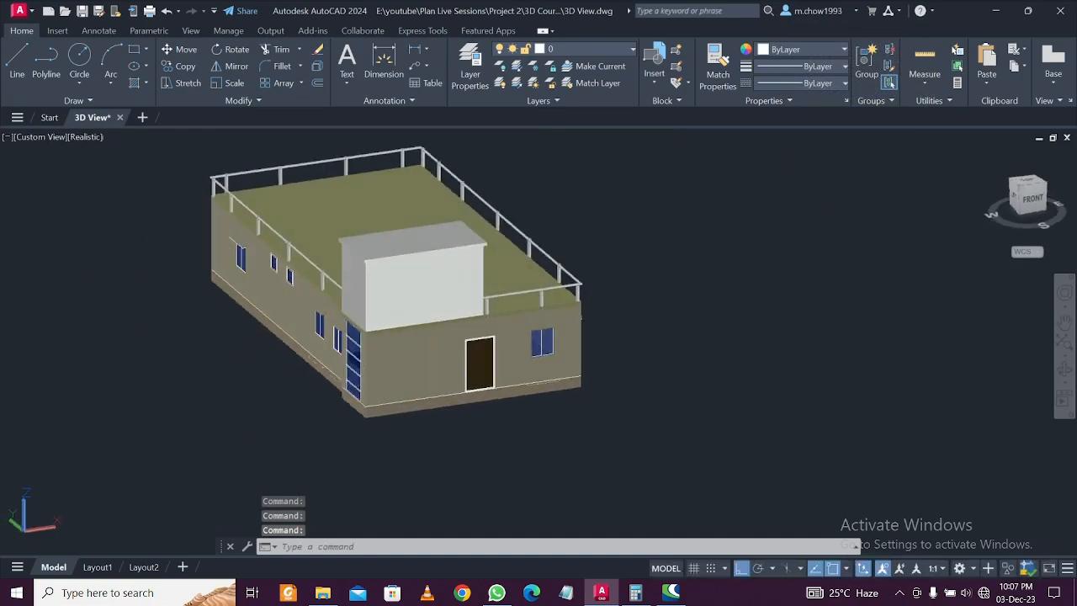
# Draw a rectangle on the ground at the foot of the plinth, in front of the entrance door
pyautogui.scroll(3, 648, 344)
pyautogui.moveTo(347, 459); pyautogui.dragTo(504, 407, button='middle')
pyautogui.scroll(2, 496, 403)
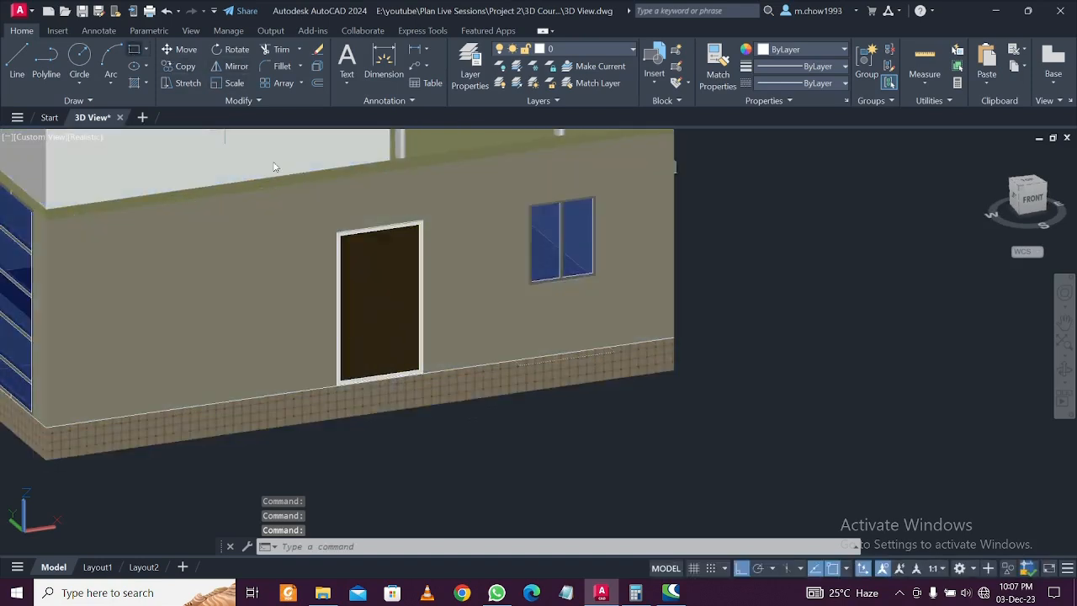
pyautogui.click(134, 48)
pyautogui.scroll(2, 370, 416)
pyautogui.scroll(2, 340, 394)
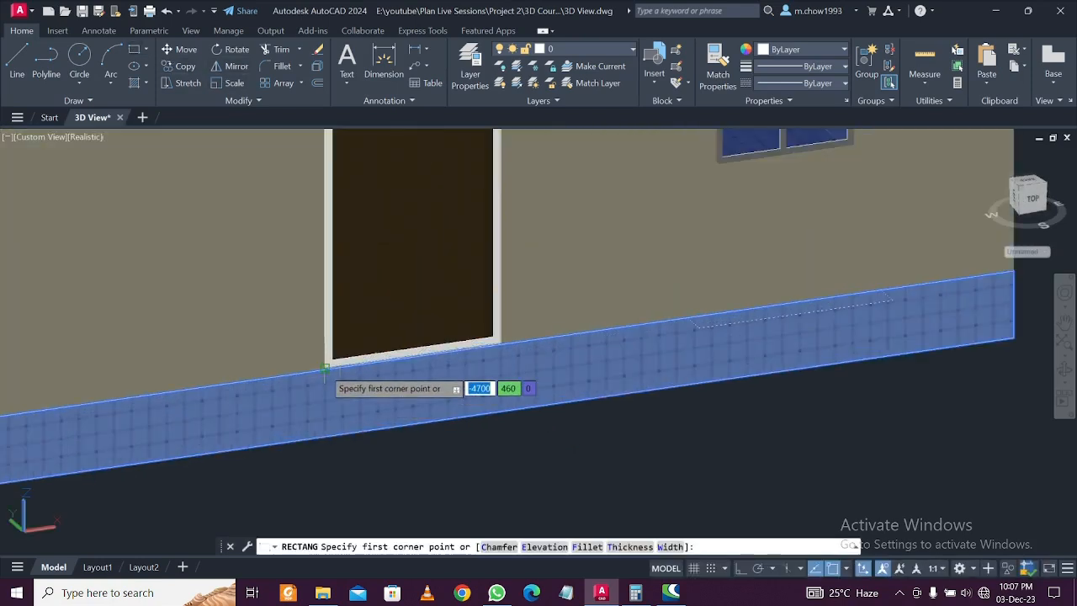
pyautogui.click(329, 436)
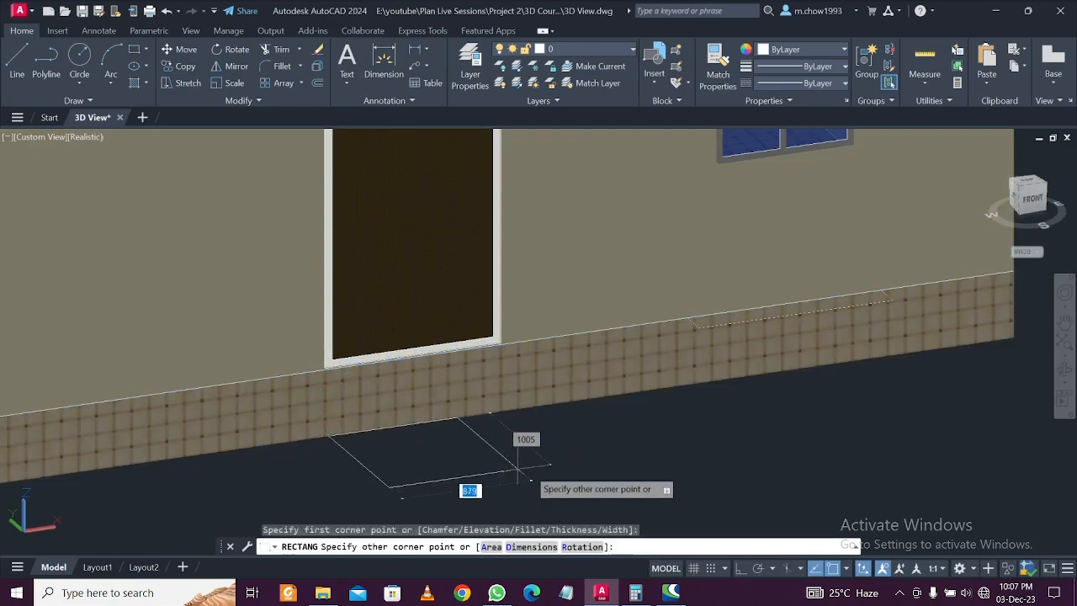
pyautogui.click(547, 435)
pyautogui.press('Escape')
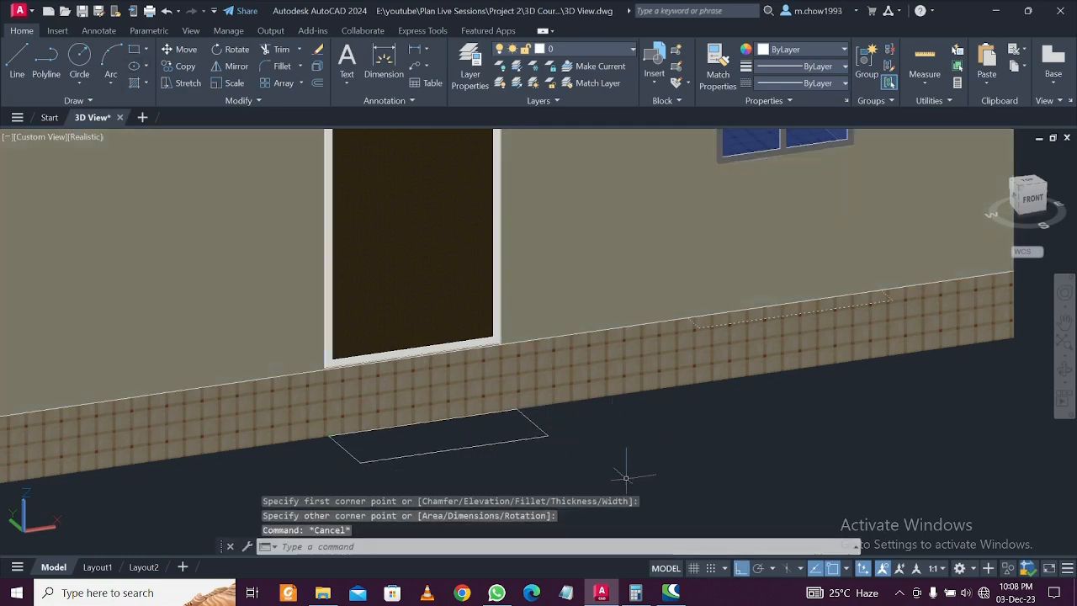
pyautogui.press('Escape')
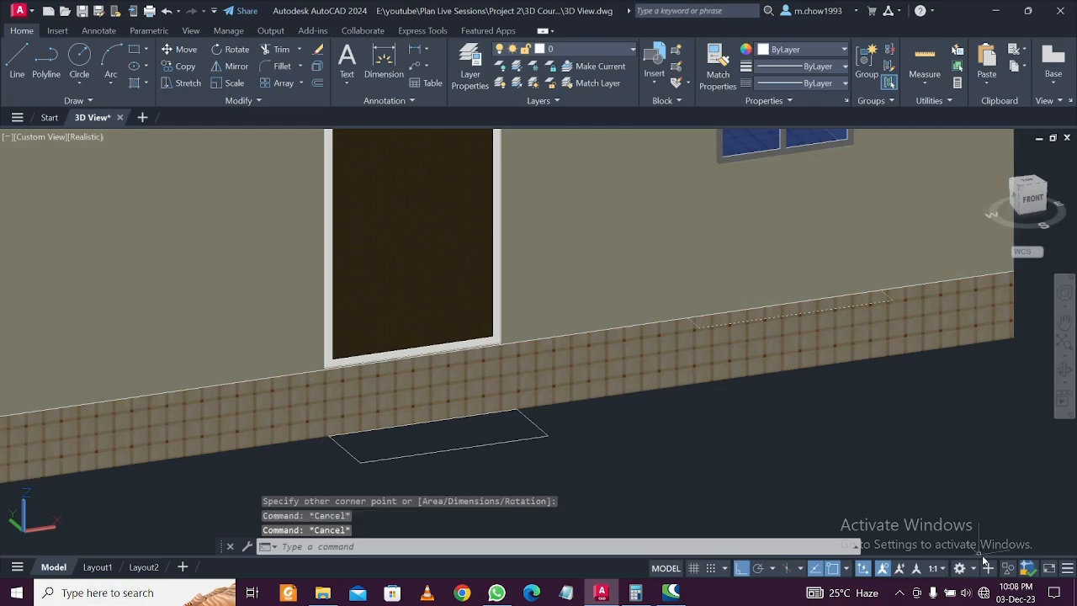
# Switch the workspace to 3D Basics and close the Activity Insights palette
pyautogui.click(970, 566)
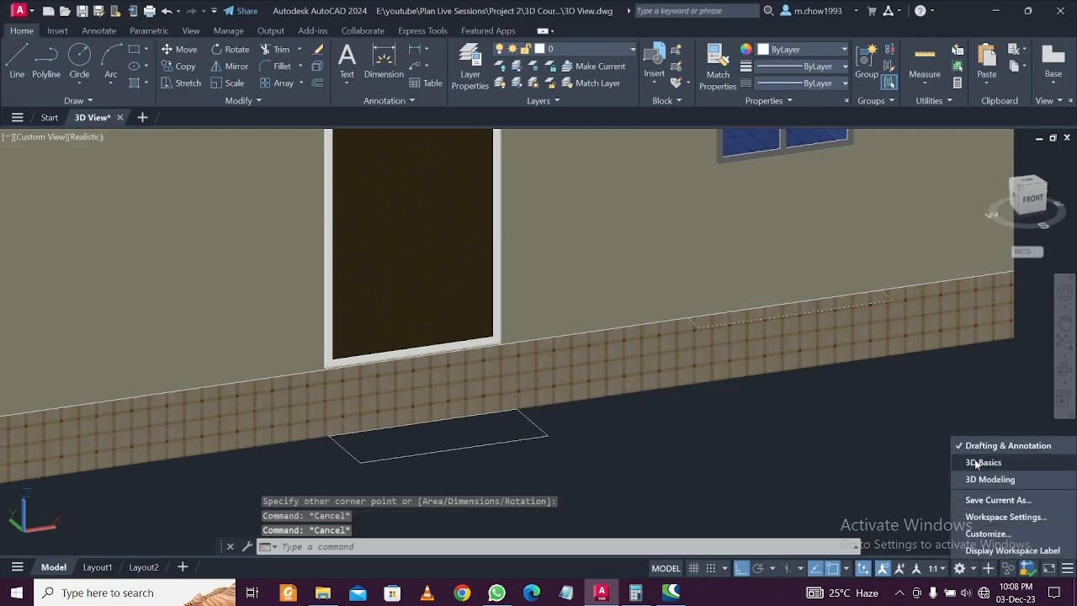
pyautogui.click(974, 462)
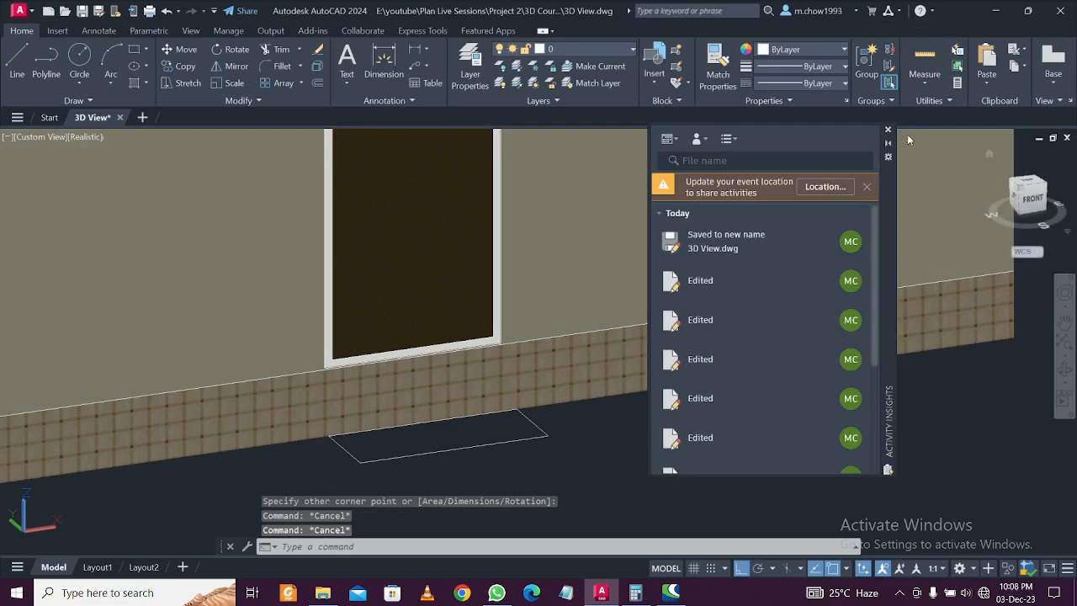
pyautogui.click(887, 131)
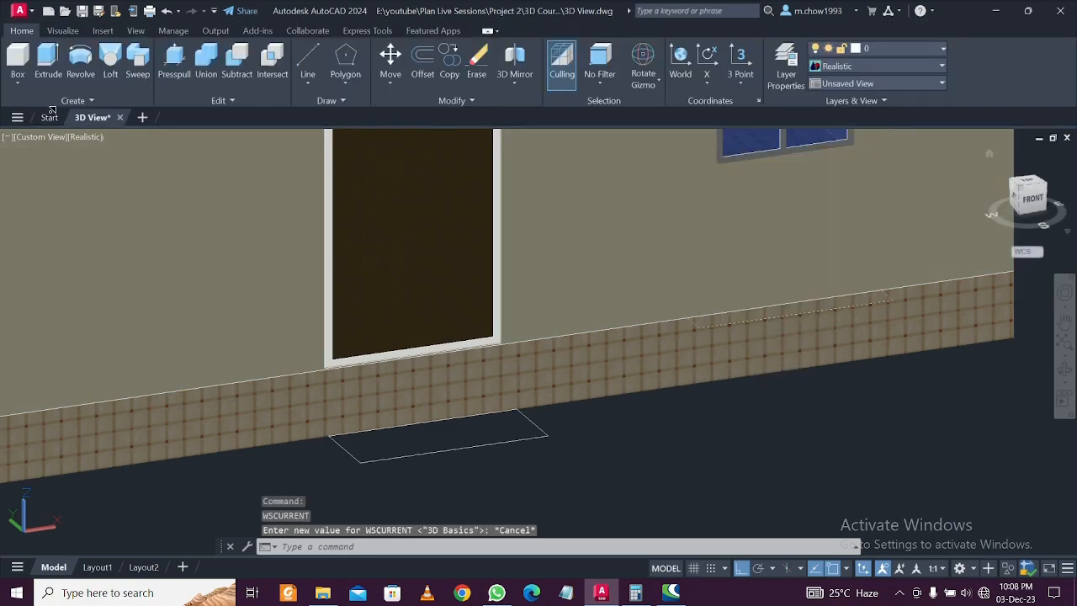
# Presspull the rectangle in front of the door upward by 150 to form a step
pyautogui.click(174, 61)
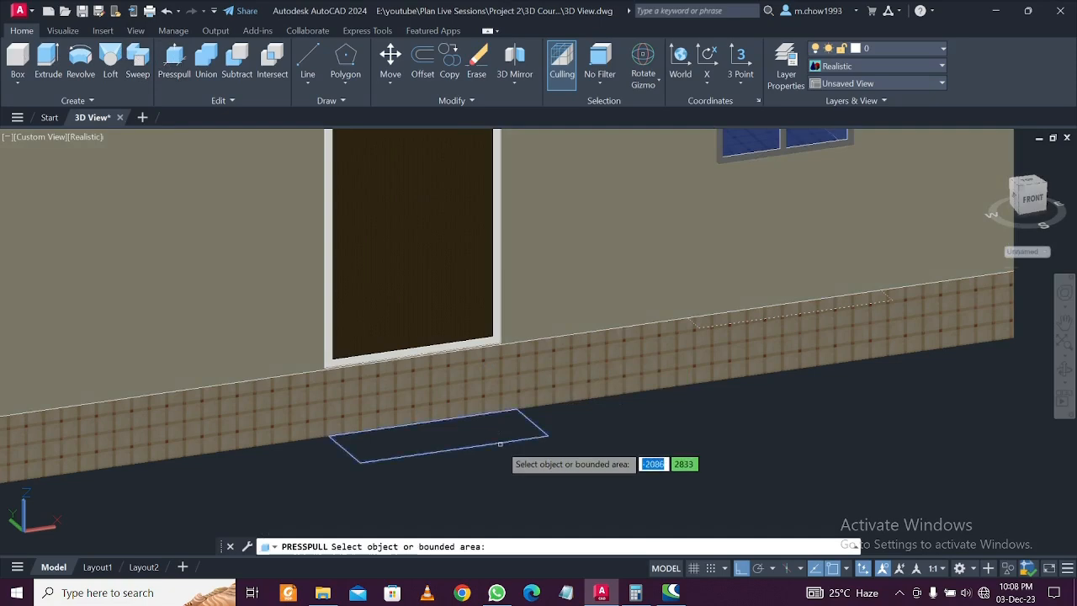
pyautogui.click(500, 443)
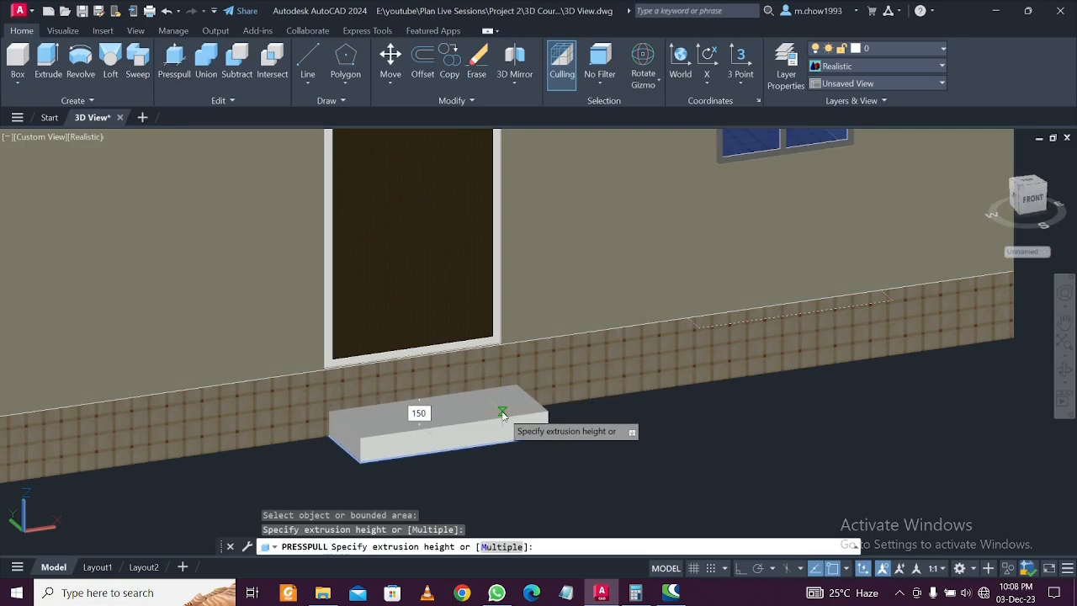
pyautogui.write('150')
pyautogui.press('Return')
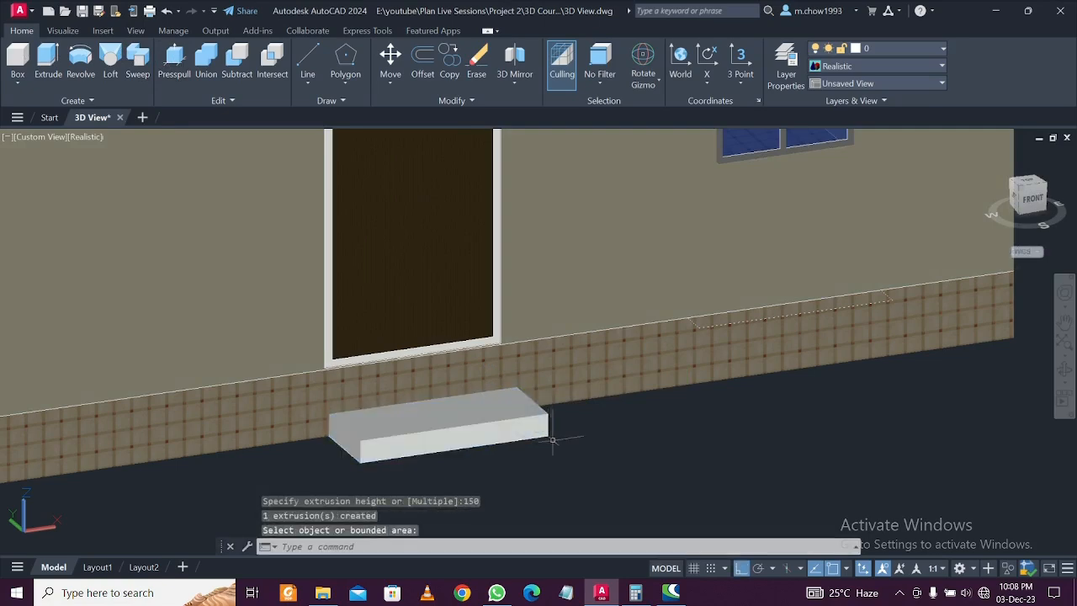
pyautogui.press('Return')
# Move the step block and its outline straight outward, away from the front wall
pyautogui.moveTo(551, 440); pyautogui.dragTo(496, 413)
pyautogui.scroll(-2, 500, 424)
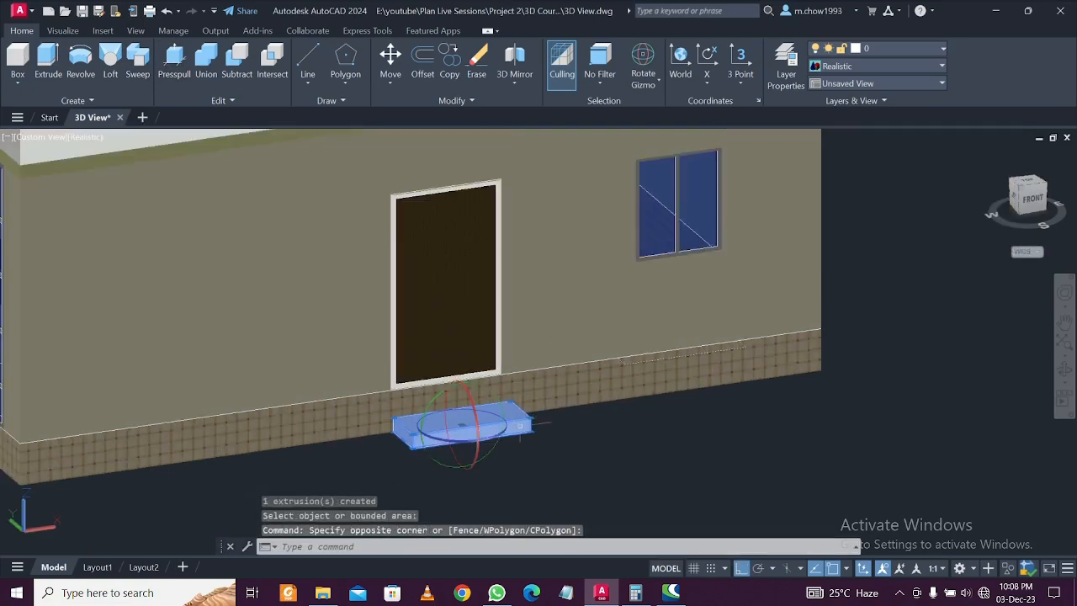
pyautogui.write('m')
pyautogui.press('Return')
pyautogui.click(608, 445)
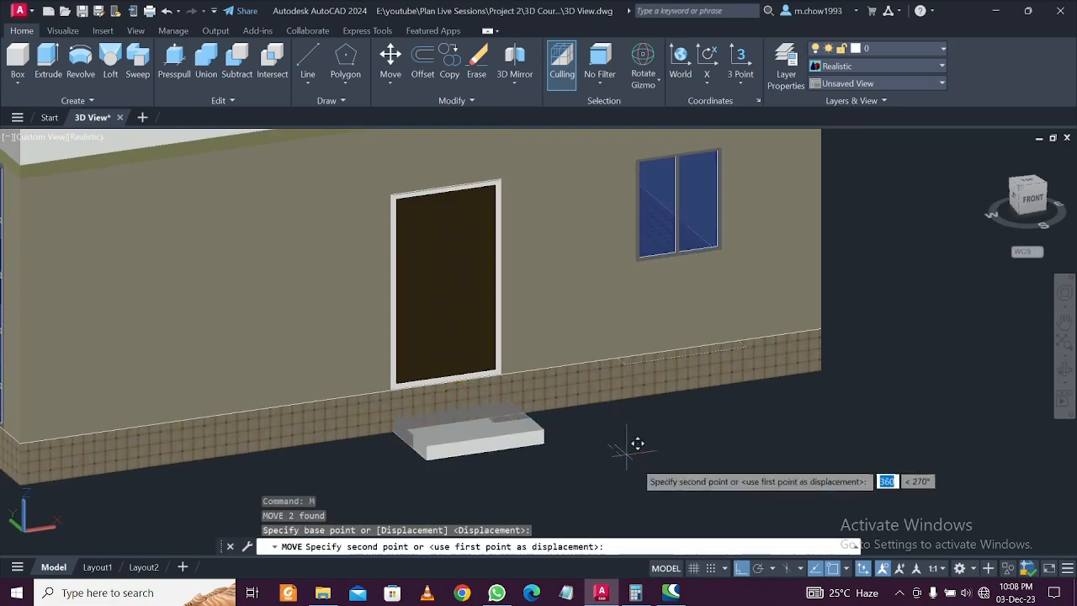
pyautogui.click(663, 481)
# Copy the step block twice toward the door, placing each copy one riser higher and one tread further back
pyautogui.scroll(2, 529, 471)
pyautogui.click(576, 477)
pyautogui.click(543, 455)
pyautogui.write('c')
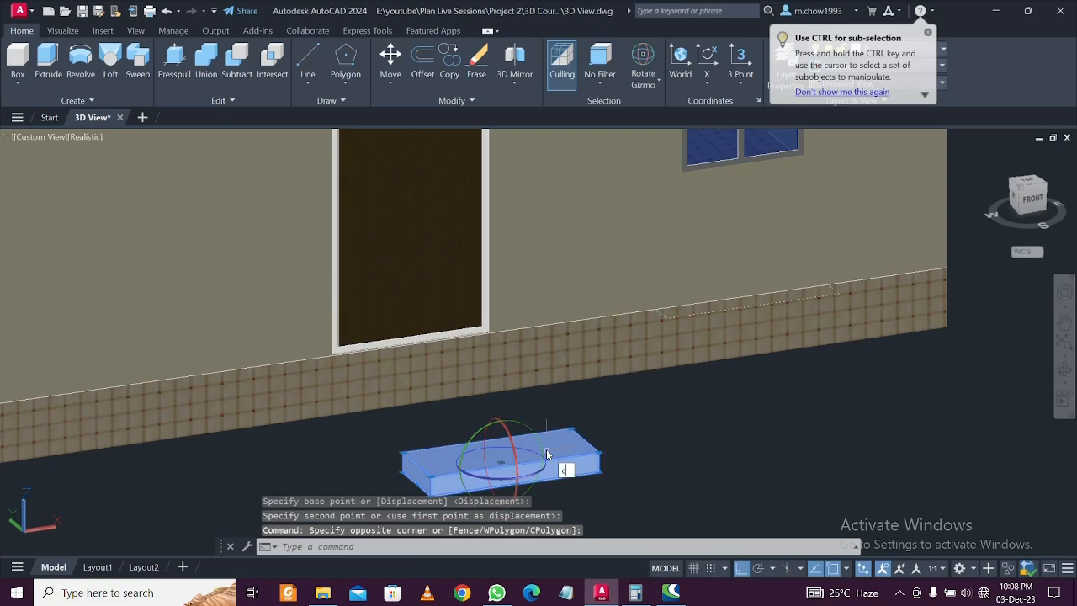
pyautogui.write('o')
pyautogui.press('Return')
pyautogui.scroll(2, 425, 504)
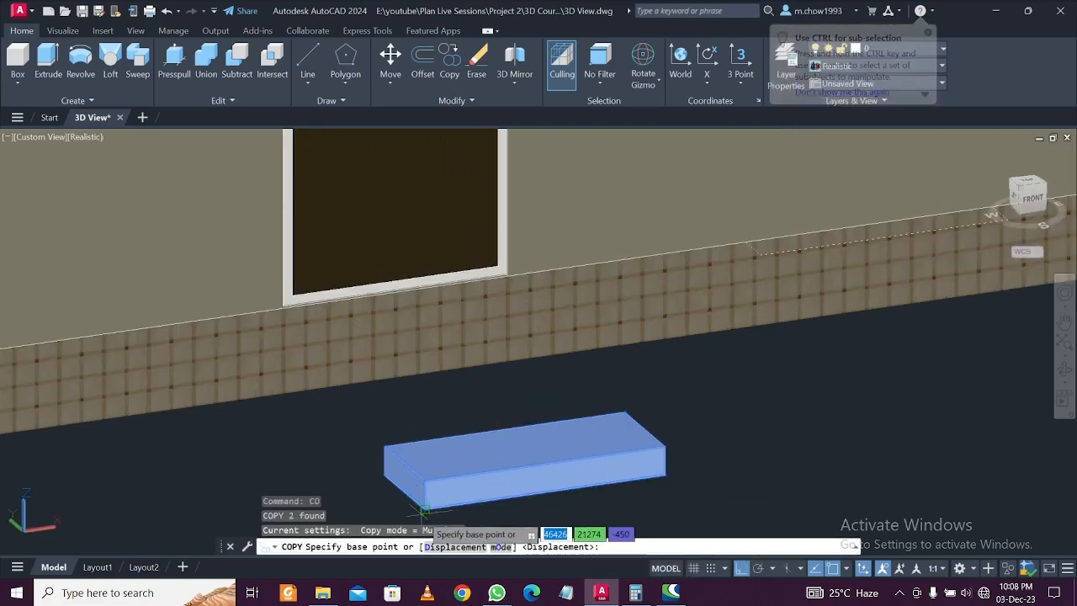
pyautogui.click(434, 443)
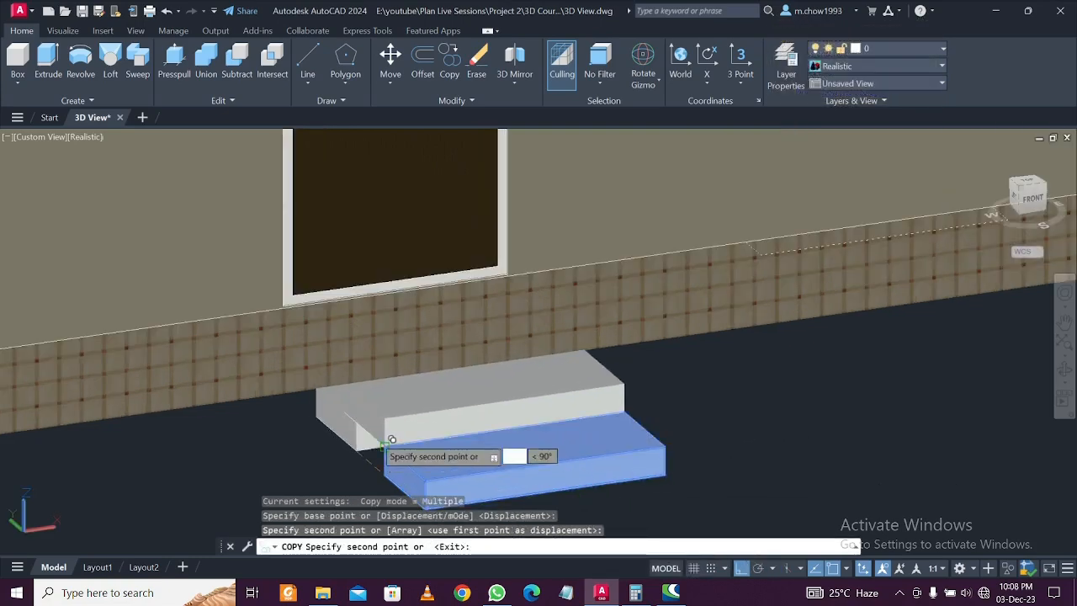
pyautogui.click(351, 389)
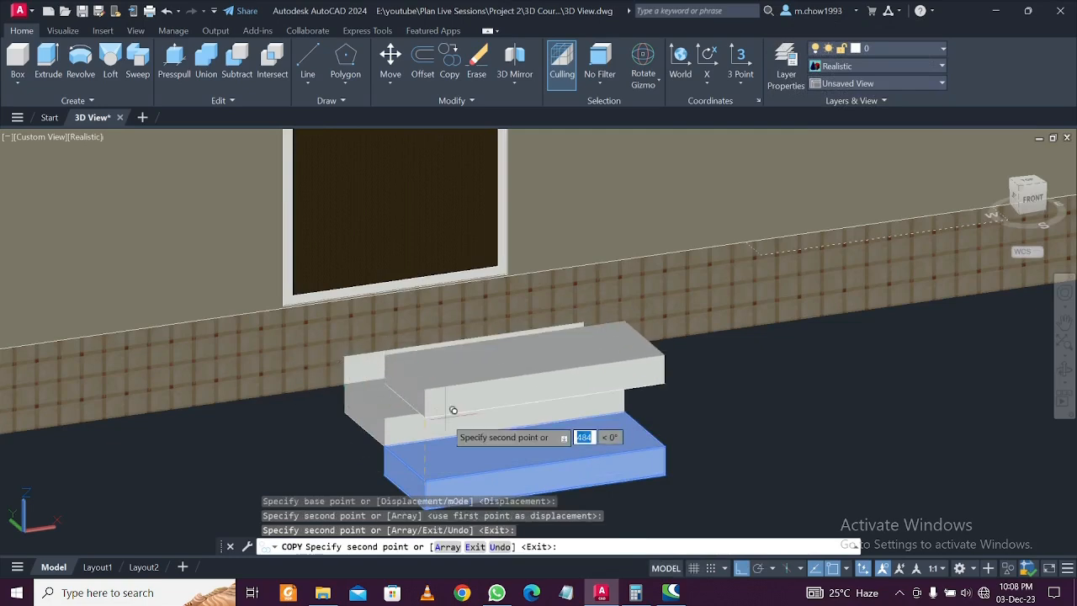
pyautogui.press('Escape')
# Move all three step blocks with their outlines outward, clear of the front wall
pyautogui.scroll(-3, 476, 424)
pyautogui.scroll(2, 476, 424)
pyautogui.click(525, 447)
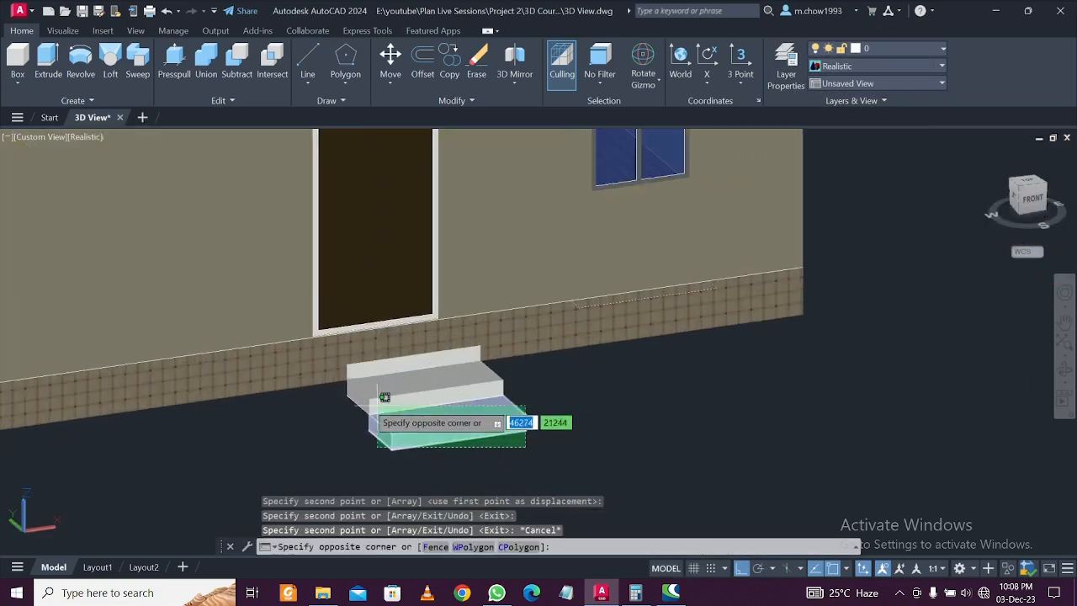
pyautogui.click(353, 397)
pyautogui.scroll(3, 340, 383)
pyautogui.click(367, 337)
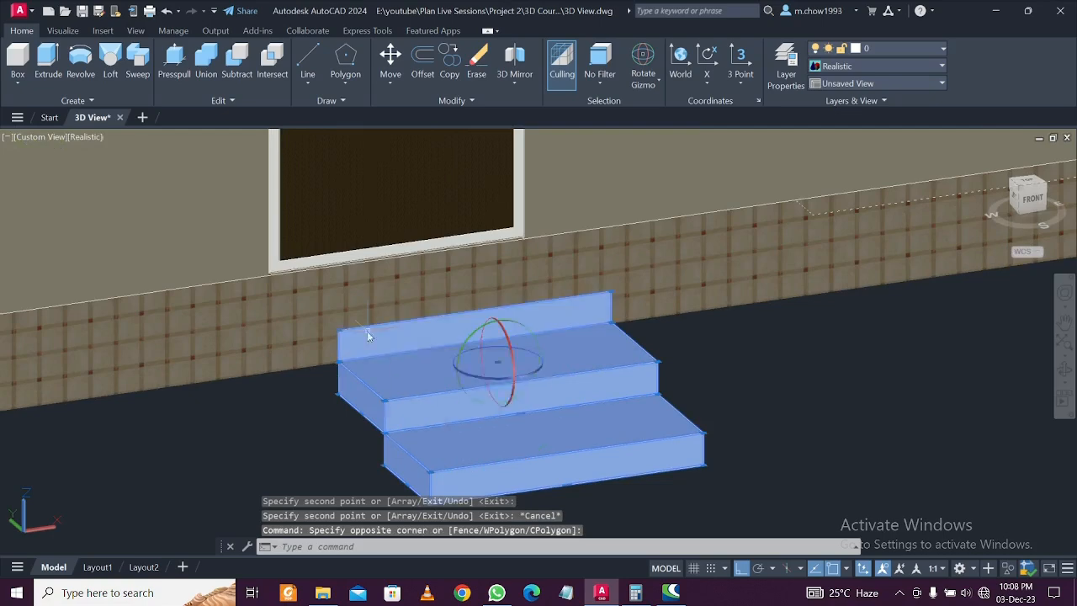
pyautogui.scroll(-2, 475, 385)
pyautogui.scroll(-2, 476, 385)
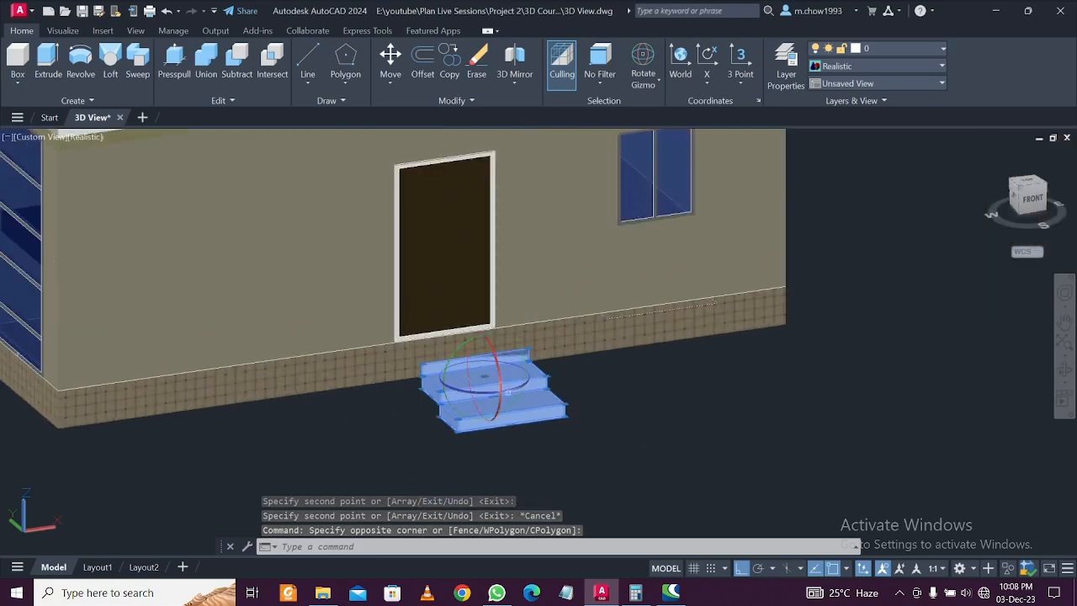
pyautogui.write('m')
pyautogui.press('Return')
pyautogui.click(630, 392)
pyautogui.scroll(1, 673, 432)
pyautogui.click(673, 432)
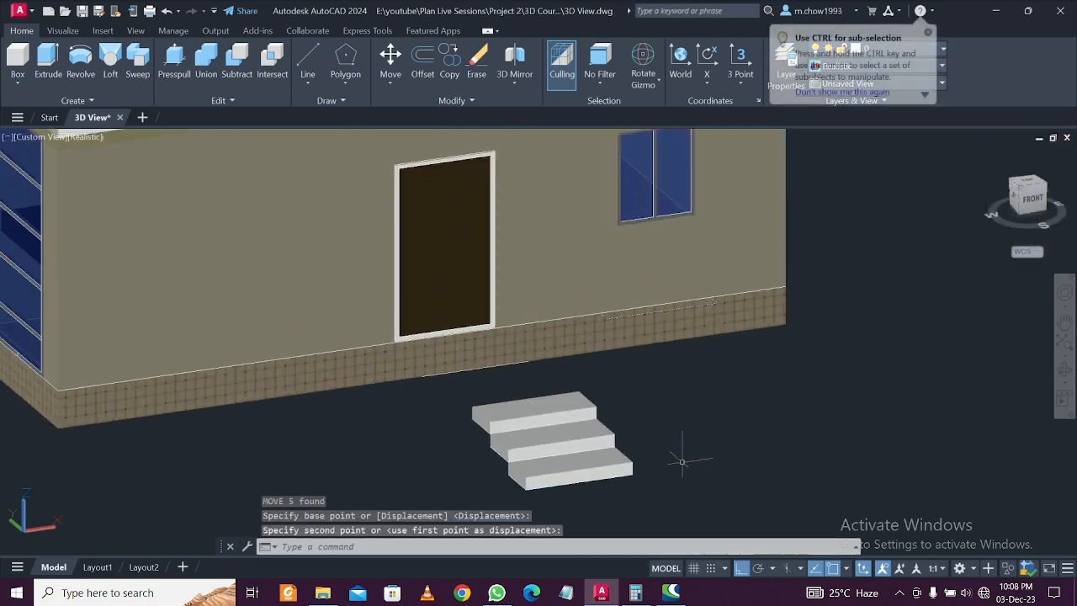
# Copy the lowest step block straight back toward the front wall, behind the upper steps
pyautogui.click(787, 503)
pyautogui.click(505, 447)
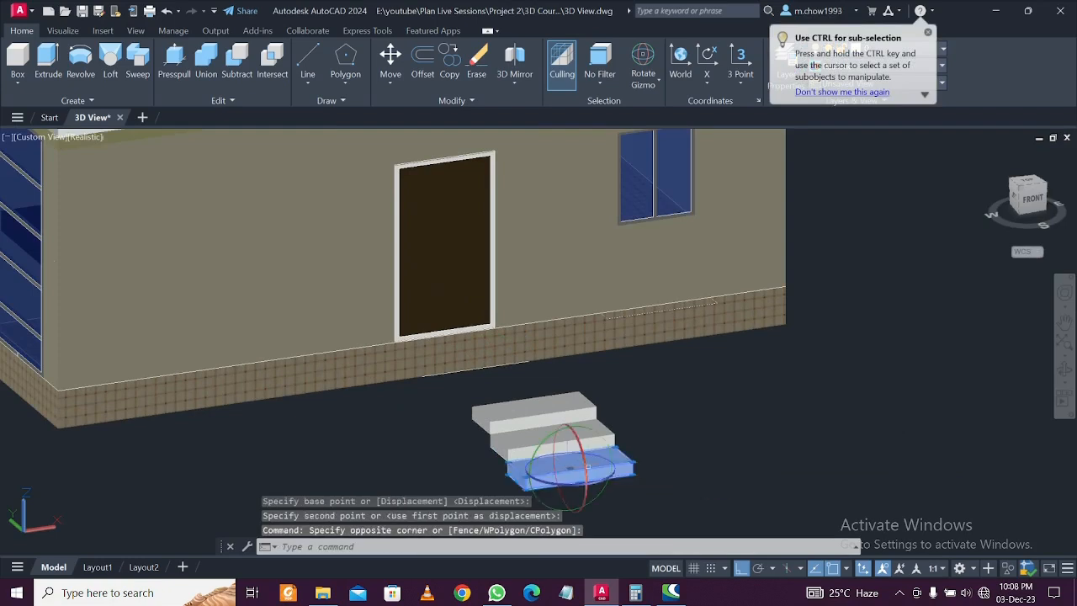
pyautogui.write('co')
pyautogui.press('Return')
pyautogui.scroll(1, 543, 501)
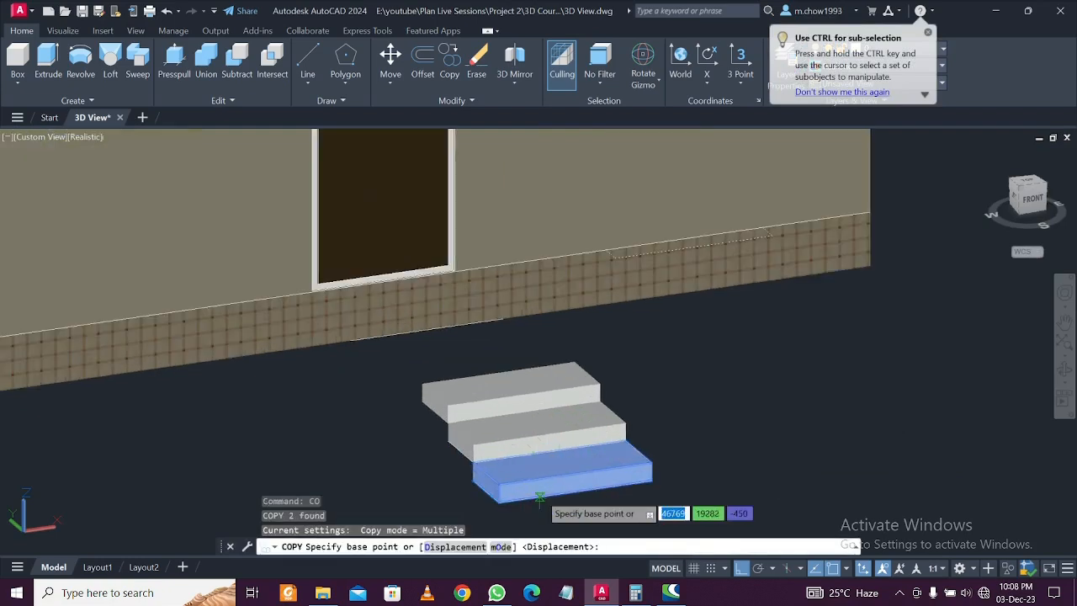
pyautogui.click(511, 498)
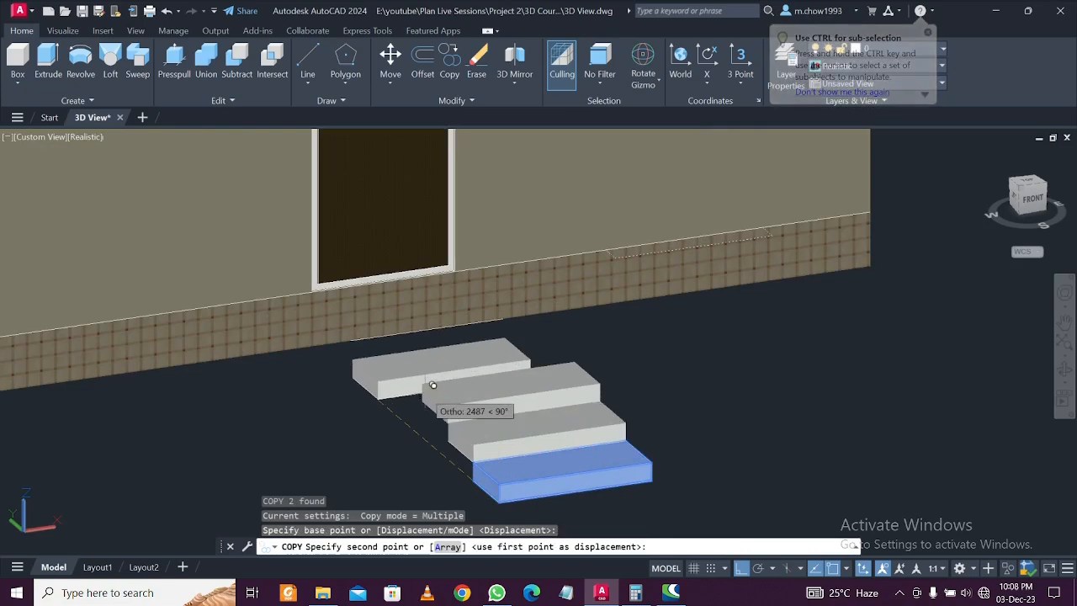
pyautogui.click(423, 376)
pyautogui.press('Escape')
pyautogui.scroll(-3, 412, 387)
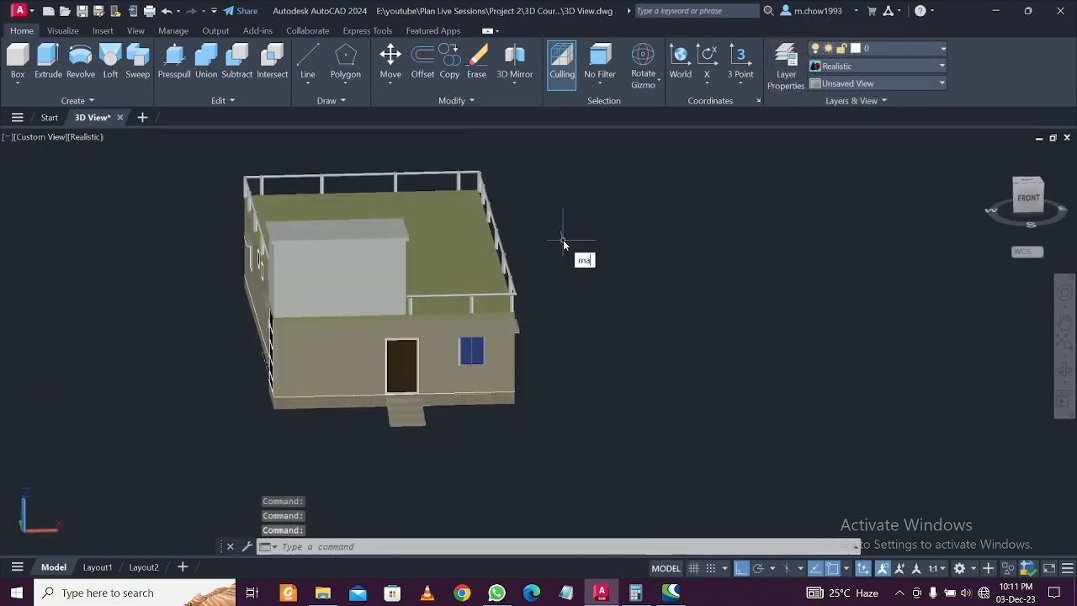
# Apply the Cyan matte wall paint from the Materials Browser to the rooftop room's walls
pyautogui.write('t')
pyautogui.press('Return')
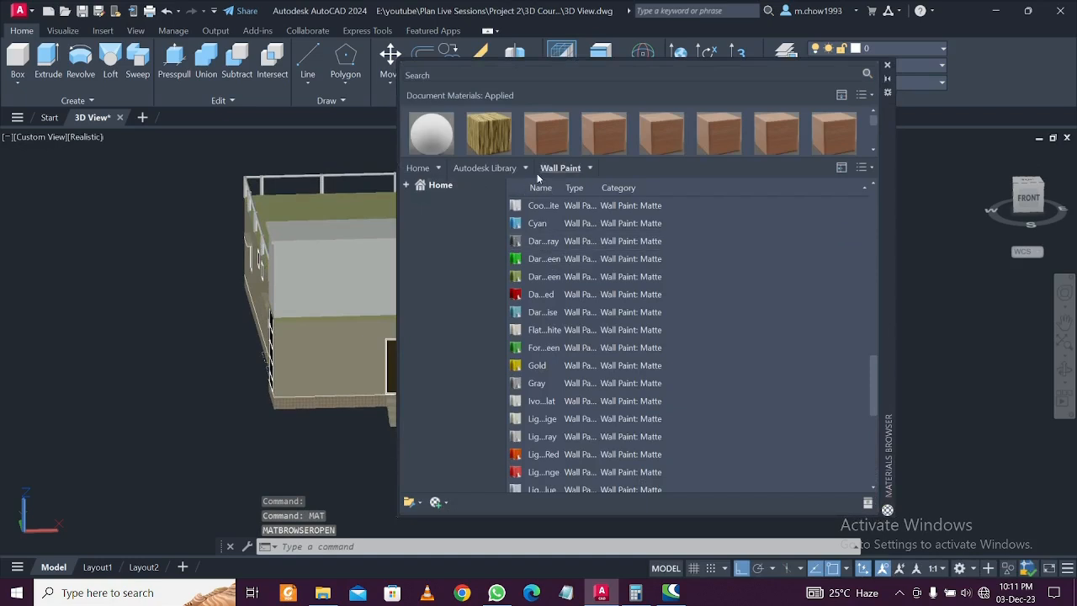
pyautogui.moveTo(521, 223)
pyautogui.mouseDown()
pyautogui.moveTo(353, 281)
pyautogui.moveTo(398, 263)
pyautogui.mouseUp()
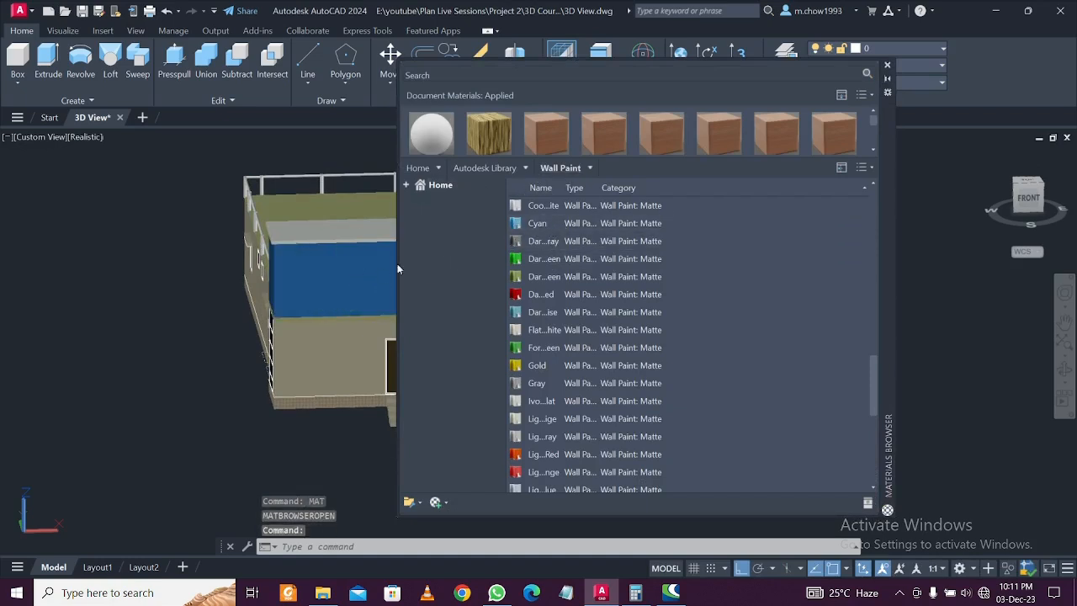
# Try to match the main roof slab's properties onto the rooftop room's roof slab
pyautogui.click(332, 205)
pyautogui.write('MA')
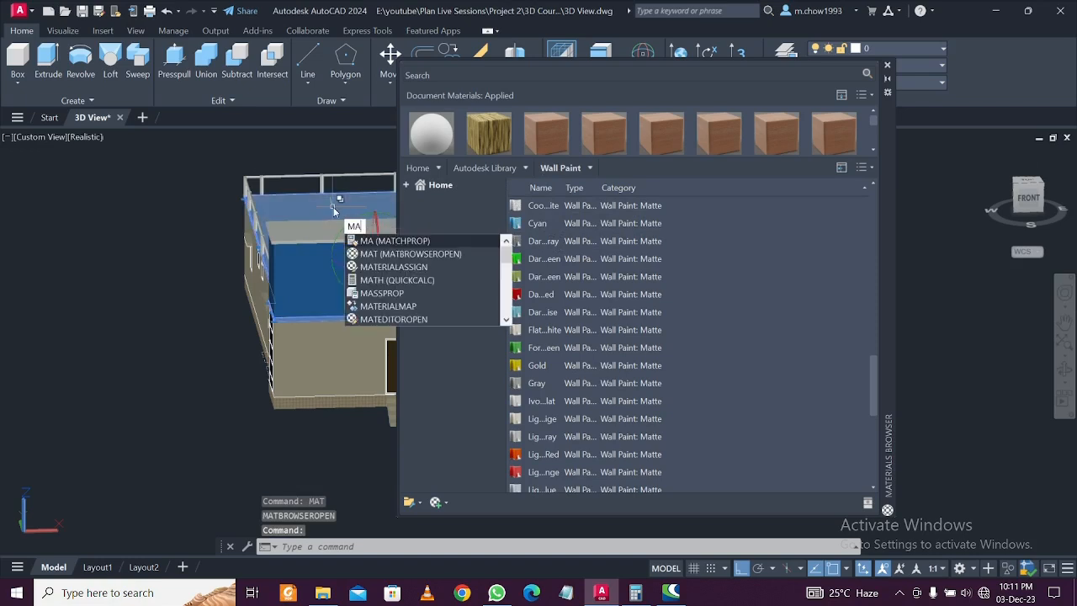
pyautogui.press('Return')
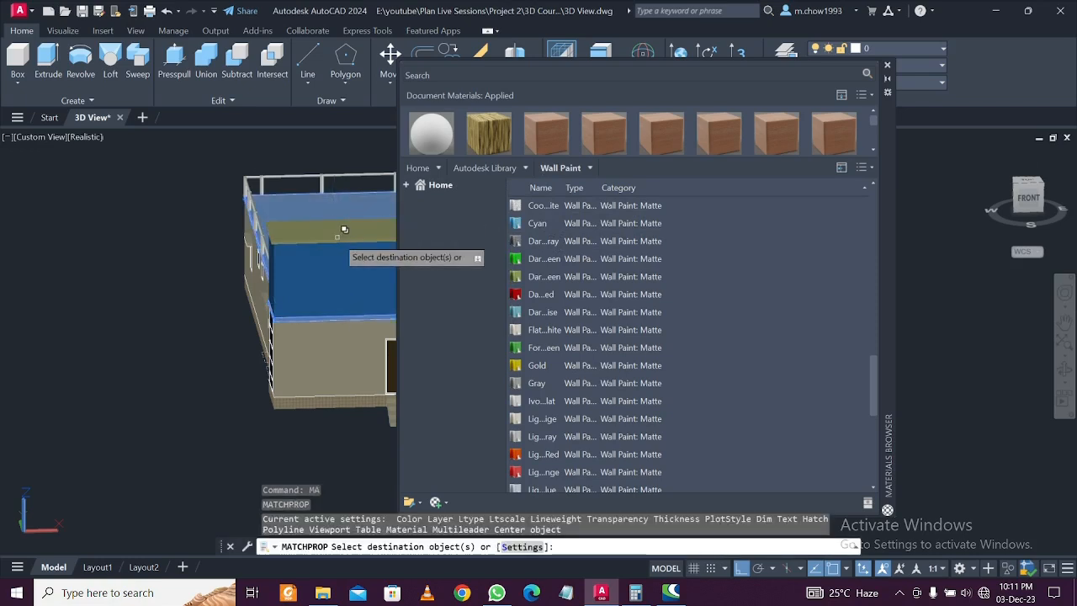
pyautogui.click(342, 233)
pyautogui.press('Escape')
pyautogui.press('Escape')
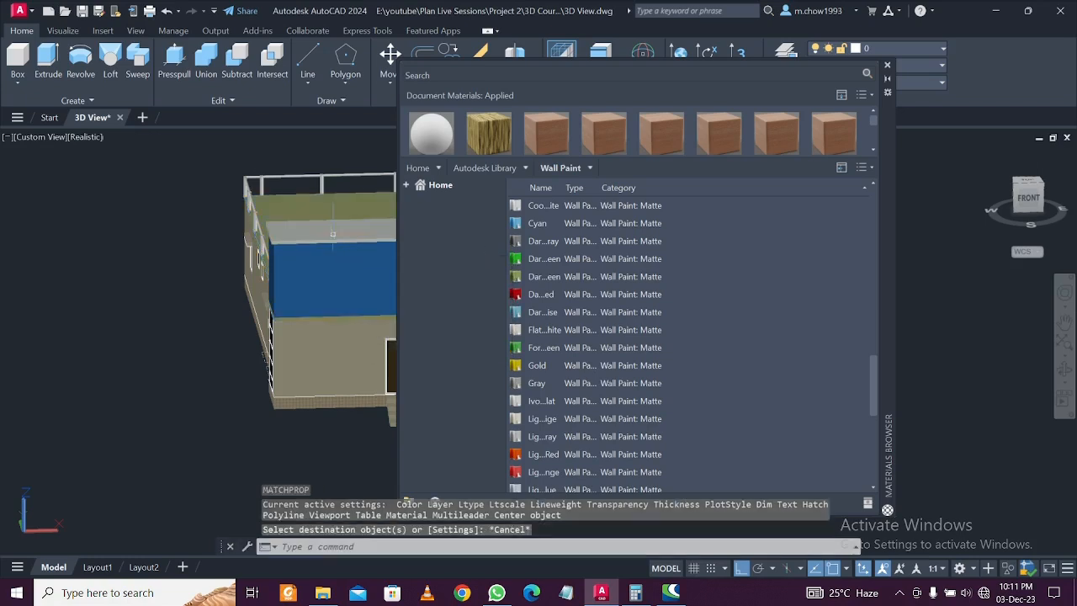
# Close the Materials Browser and draw a box 50 high in Top view, starting at the separate floor plan's northwest corner and covering the plan
pyautogui.click(886, 65)
pyautogui.scroll(-4, 223, 408)
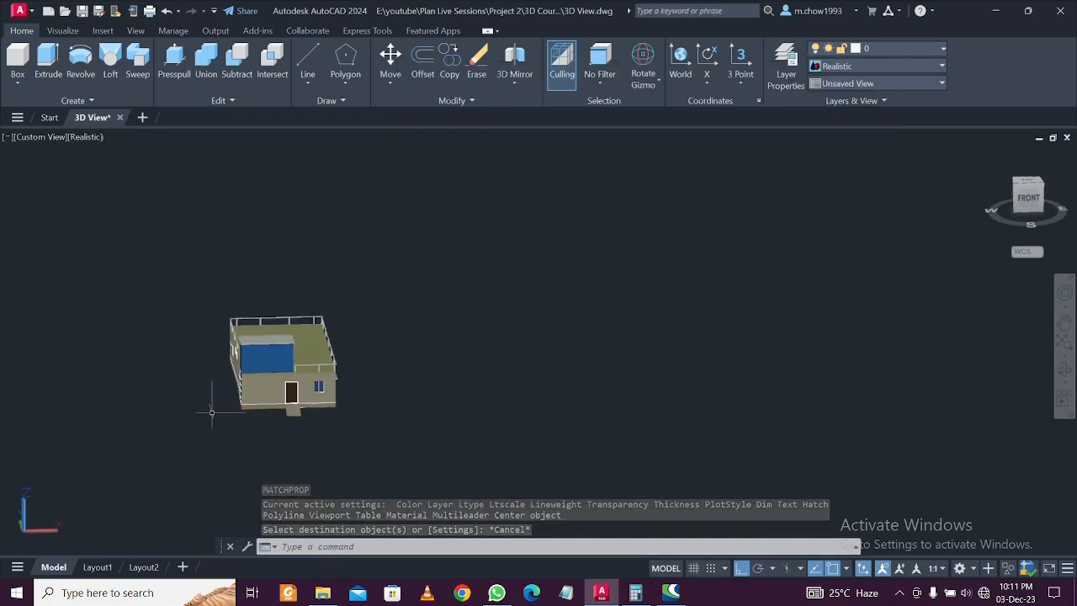
pyautogui.keyDown('shift'); pyautogui.moveTo(221, 414); pyautogui.dragTo(291, 435, button='middle'); pyautogui.keyUp('shift')
pyautogui.scroll(-2, 227, 425)
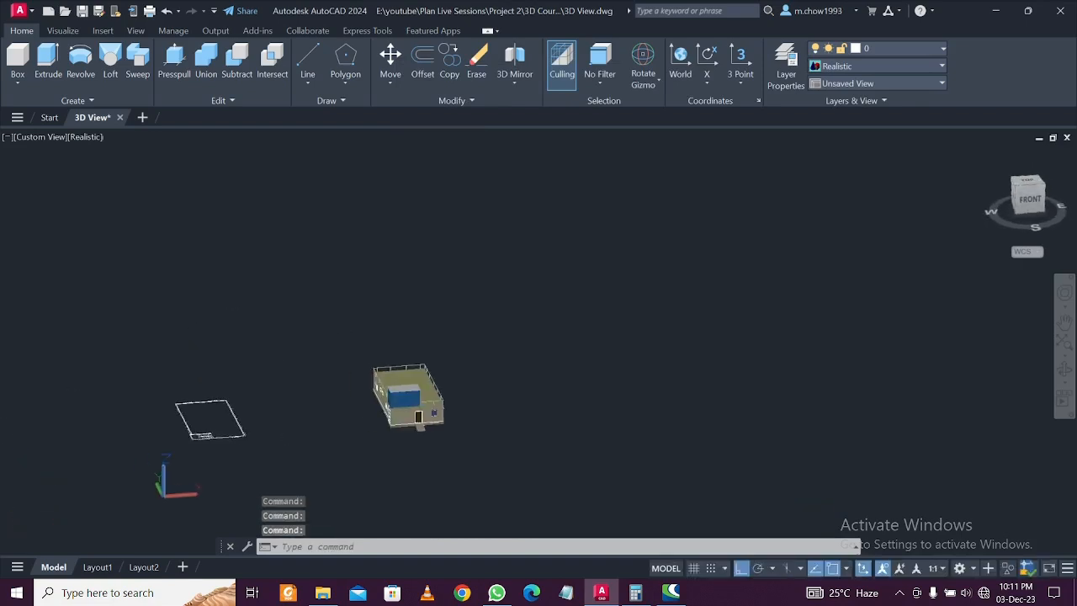
pyautogui.scroll(2, 386, 434)
pyautogui.scroll(4, 57, 416)
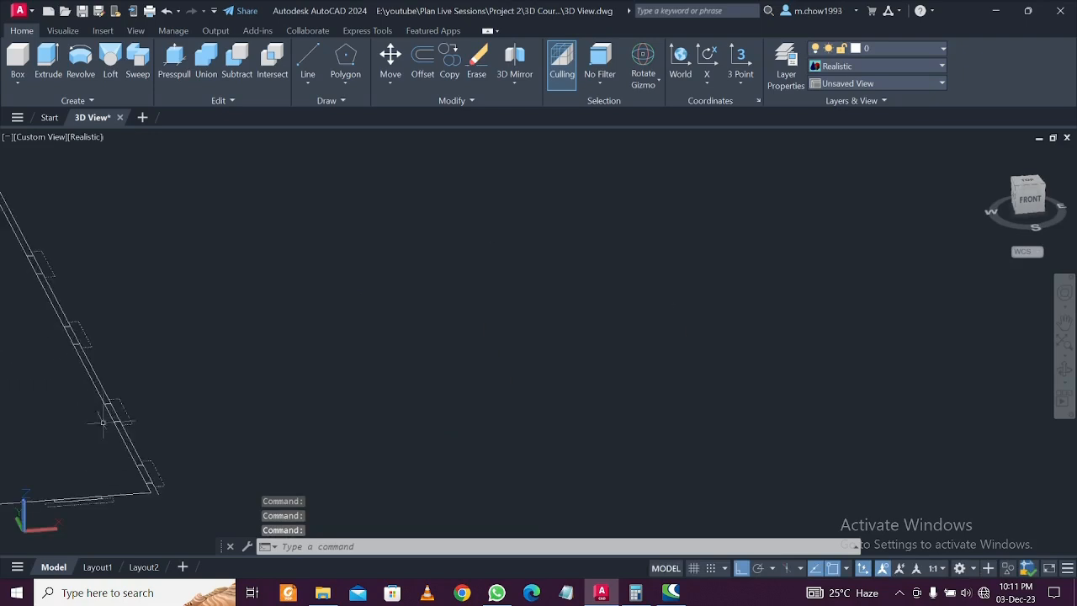
pyautogui.click(1027, 180)
pyautogui.scroll(7, 358, 331)
pyautogui.click(17, 59)
pyautogui.scroll(1, 177, 313)
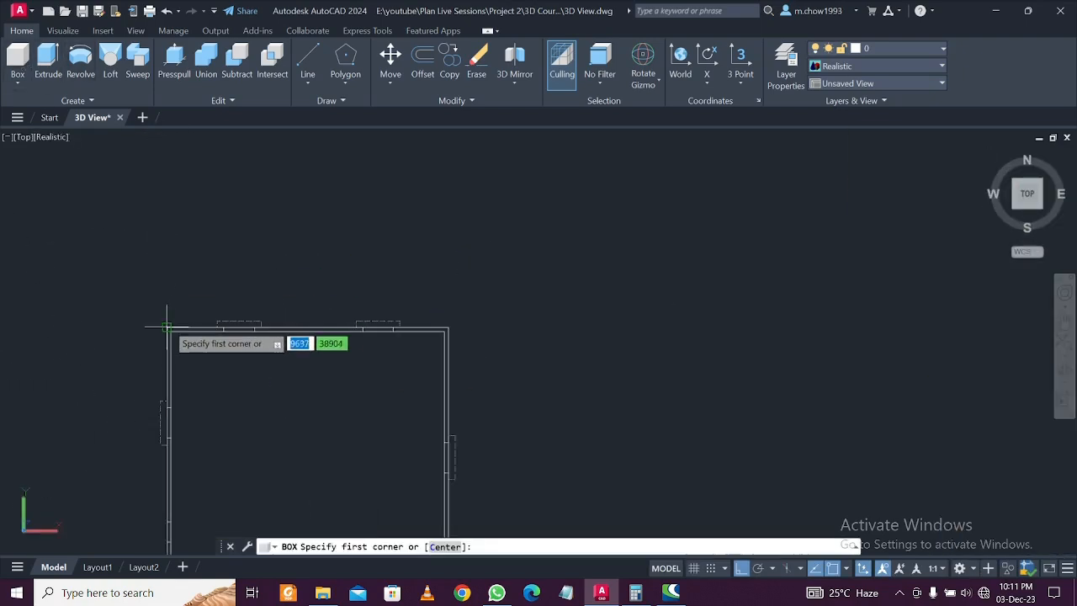
pyautogui.click(169, 325)
pyautogui.scroll(-4, 178, 329)
pyautogui.click(288, 473)
pyautogui.write('50')
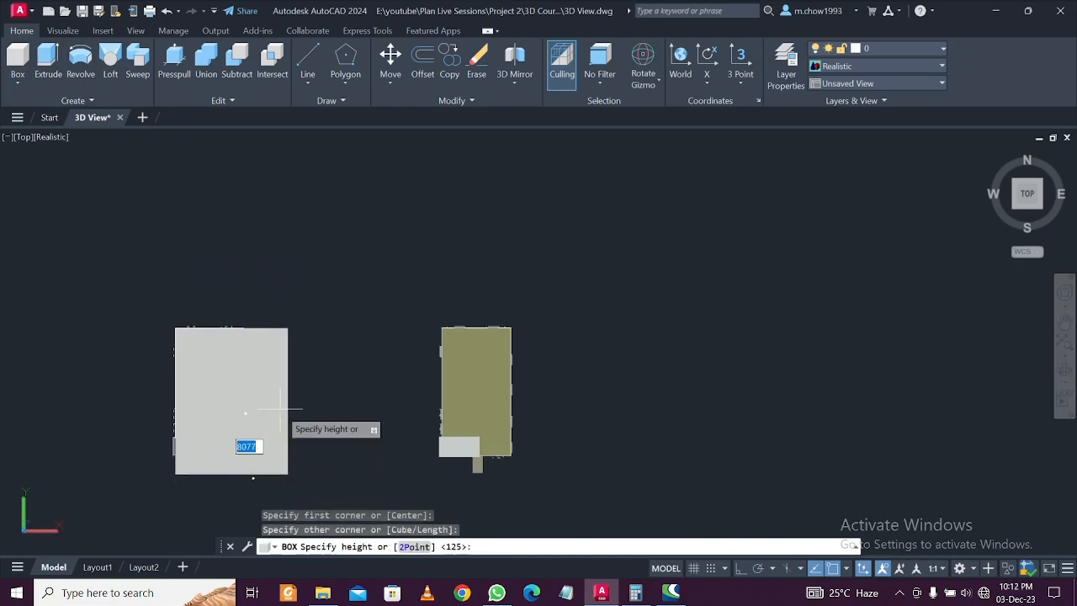
pyautogui.press('Return')
# Start moving the ground slab in the SW Isometric view, taking its corner nearest the house as base point
pyautogui.click(1014, 206)
pyautogui.scroll(5, 412, 378)
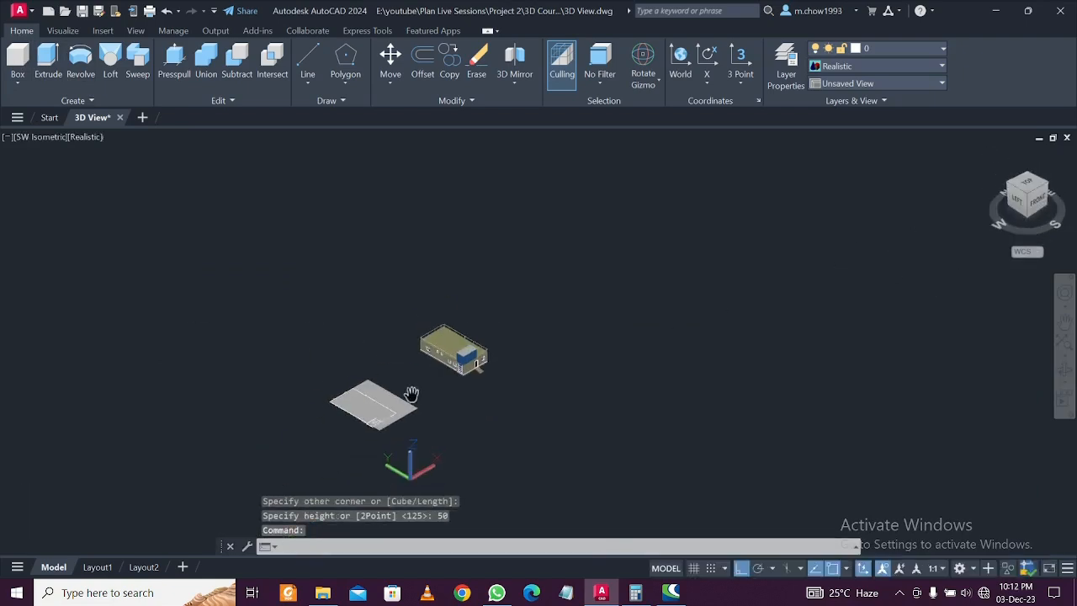
pyautogui.click(429, 383)
pyautogui.scroll(5, 409, 370)
pyautogui.write('M')
pyautogui.press('Return')
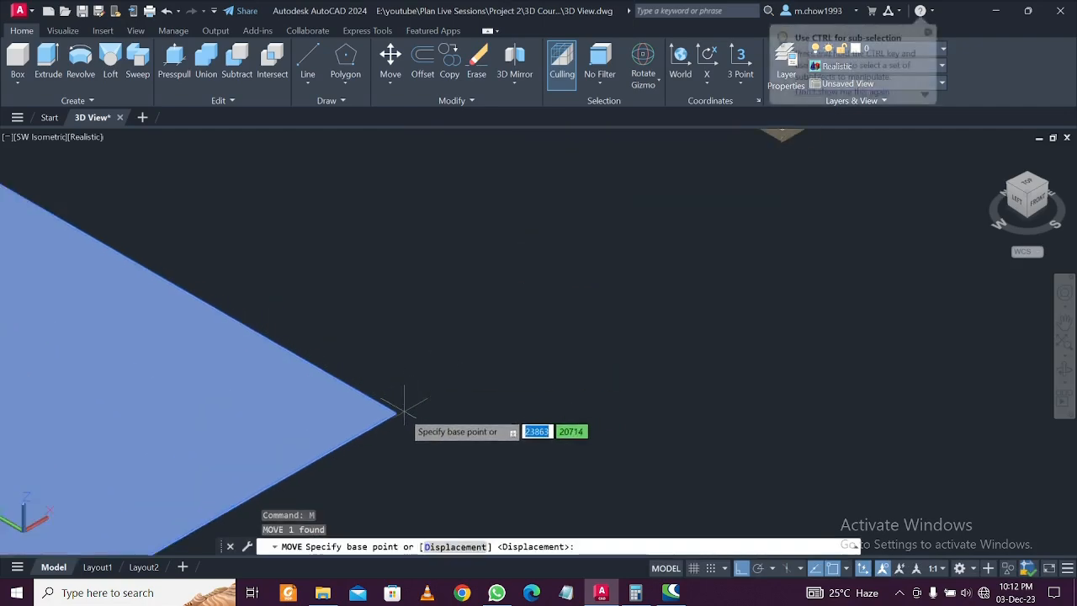
pyautogui.click(347, 392)
pyautogui.scroll(-5, 345, 390)
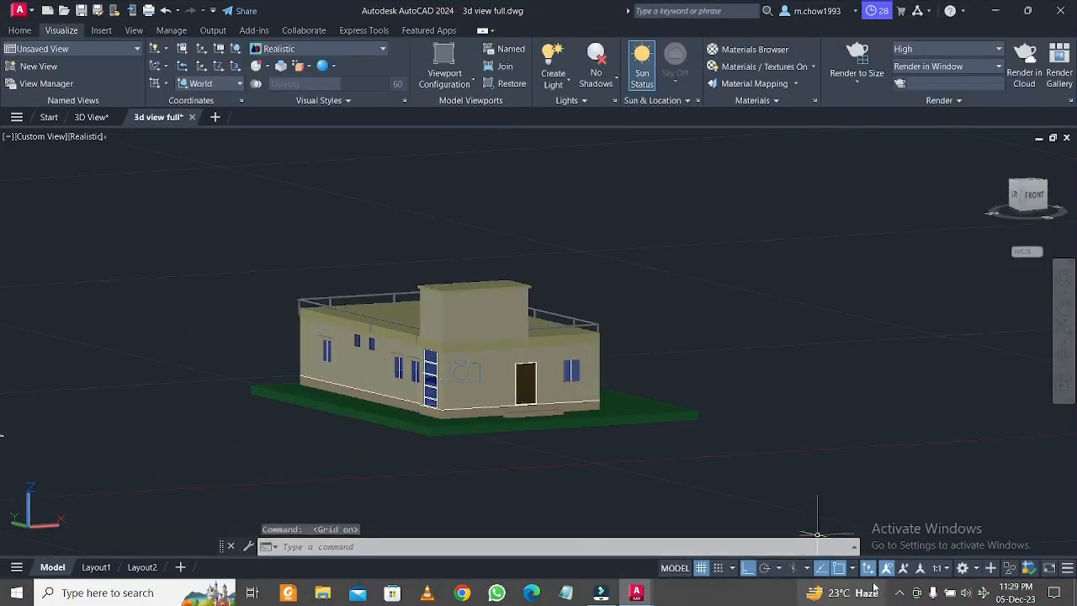
# Set the visual style of the full house drawing to 2D Wireframe and switch to the Top view
pyautogui.click(900, 593)
pyautogui.click(663, 423)
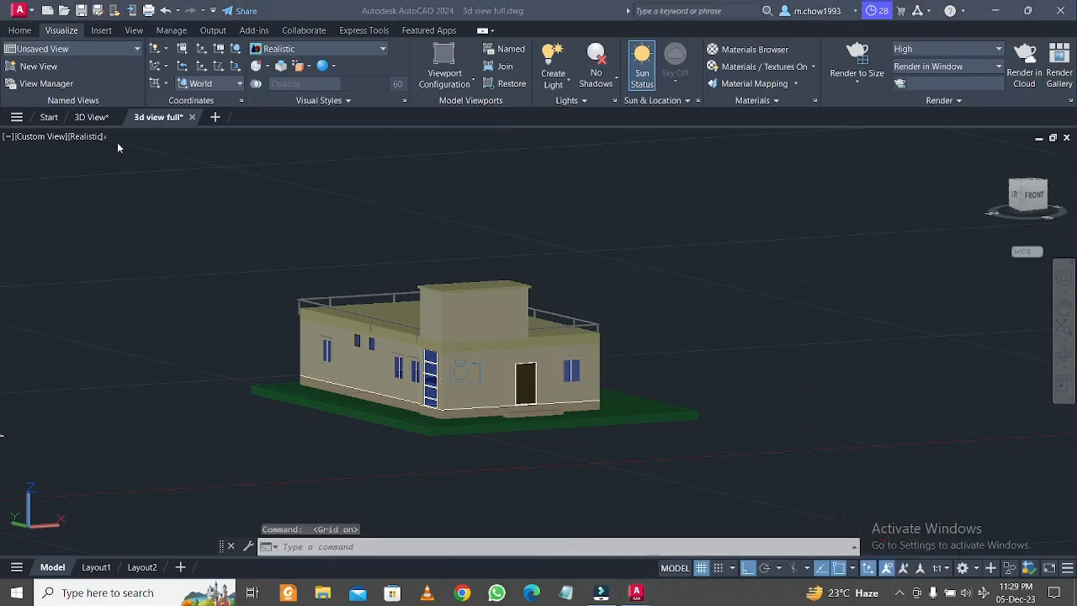
pyautogui.click(87, 136)
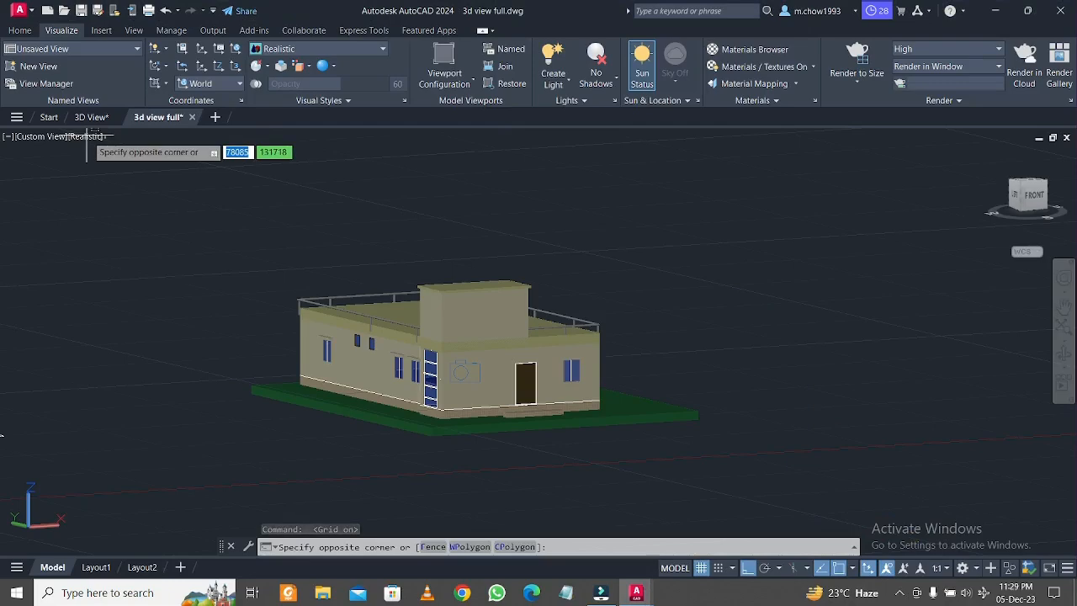
pyautogui.press('Escape')
pyautogui.press('Escape')
pyautogui.click(91, 136)
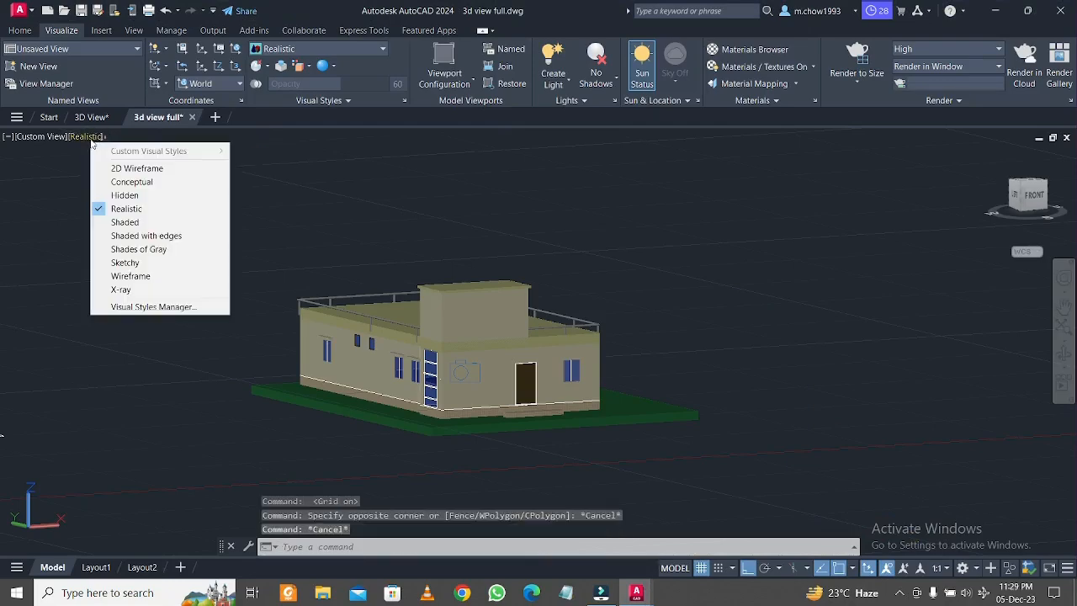
pyautogui.click(136, 168)
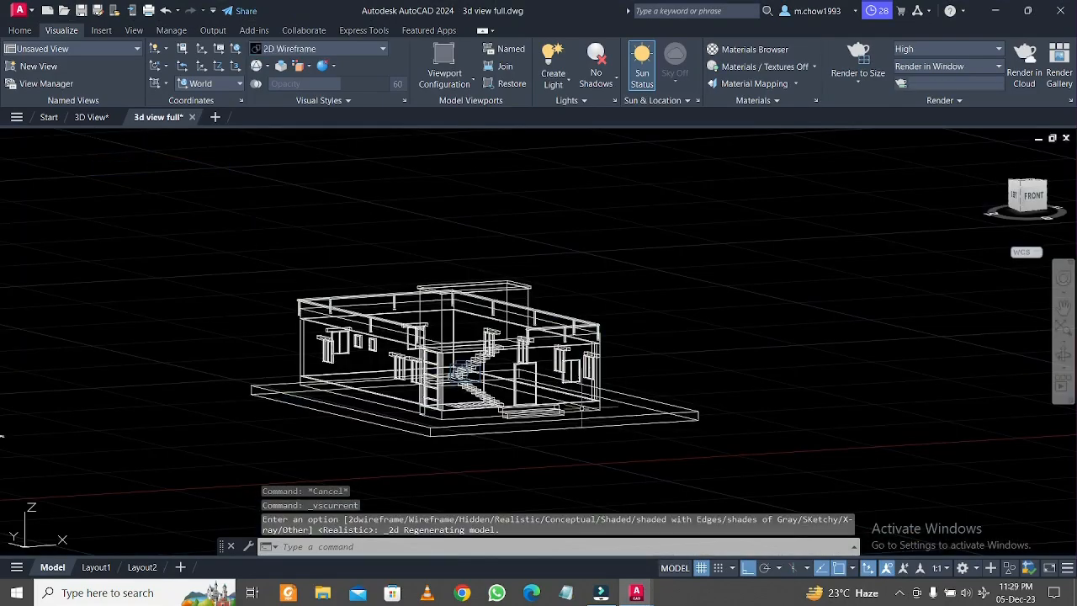
pyautogui.moveTo(739, 353); pyautogui.dragTo(707, 331, button='middle')
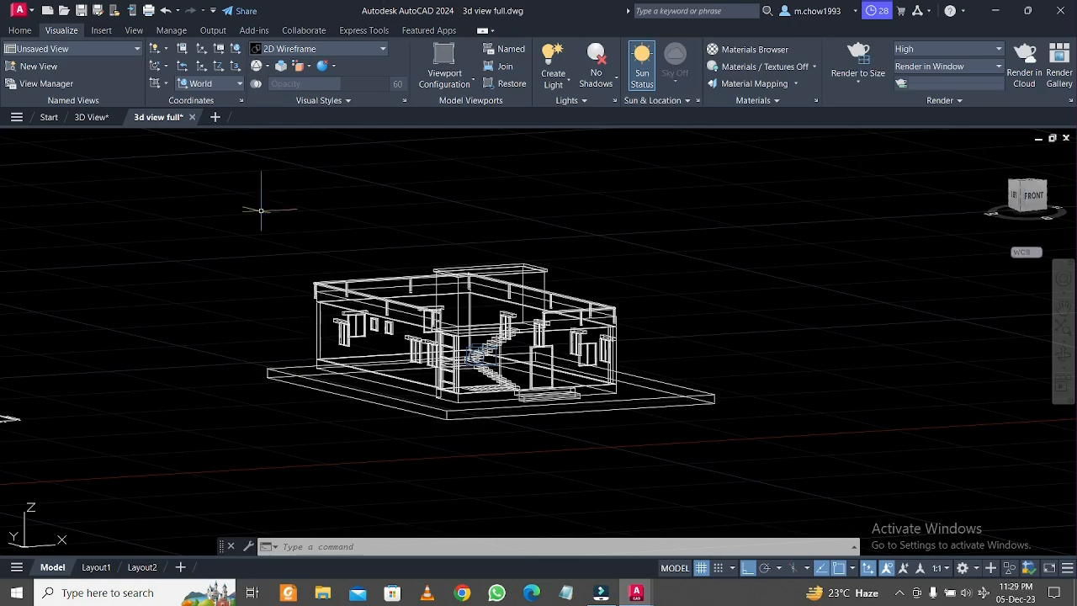
pyautogui.click(59, 137)
pyautogui.click(64, 168)
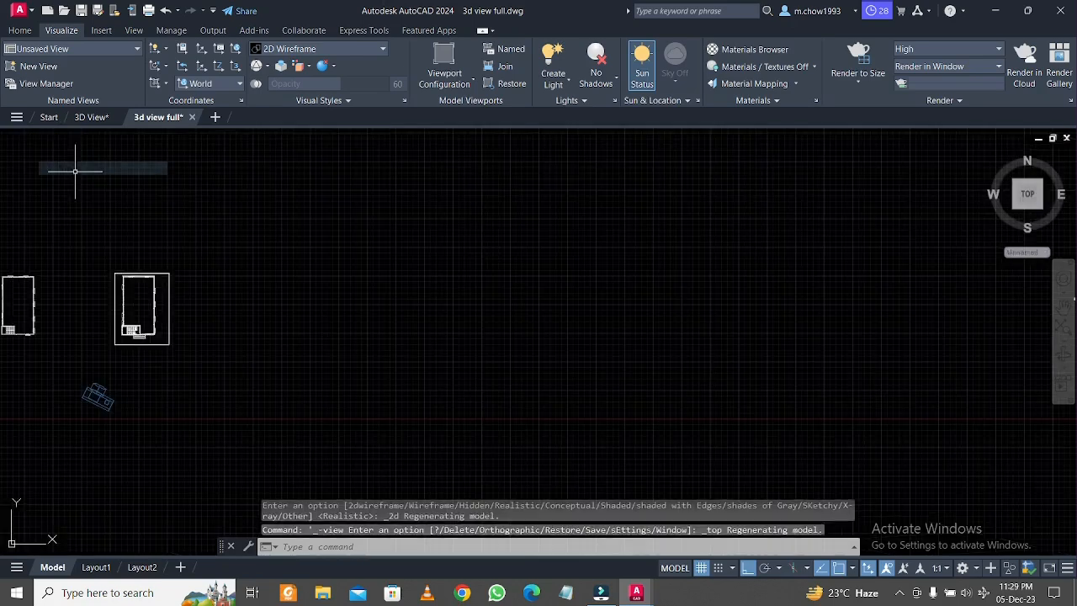
# Delete the existing camera southwest of the house plan
pyautogui.scroll(2, 103, 360)
pyautogui.scroll(-3, 113, 368)
pyautogui.scroll(3, 112, 423)
pyautogui.click(159, 431)
pyautogui.click(81, 396)
pyautogui.press('Delete')
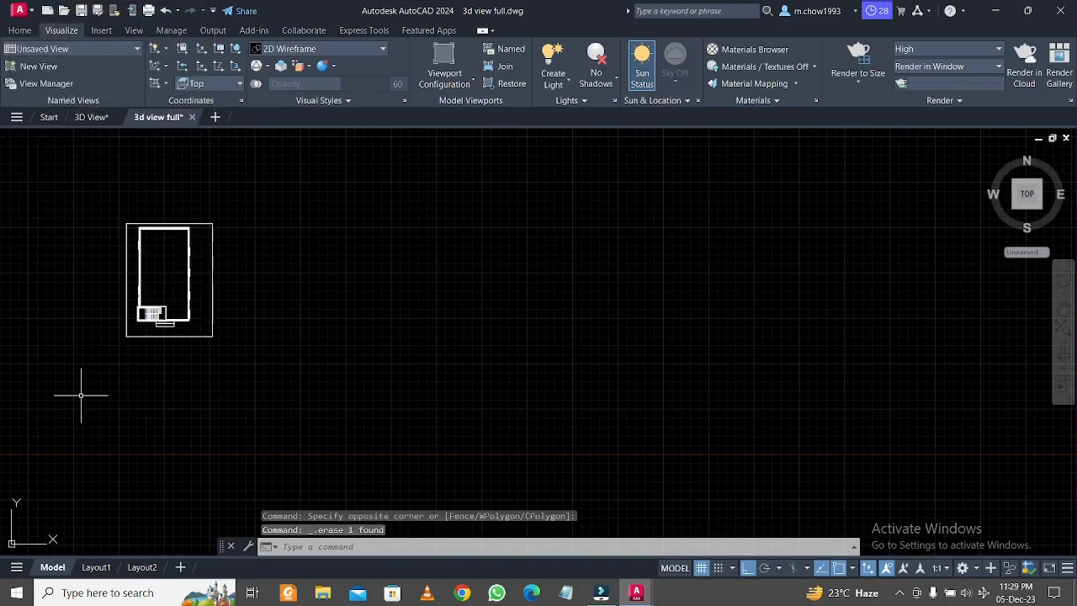
# Create a camera southwest of the house plan, aimed diagonally across it to a target beyond its north edge
pyautogui.moveTo(248, 391); pyautogui.dragTo(287, 388, button='middle')
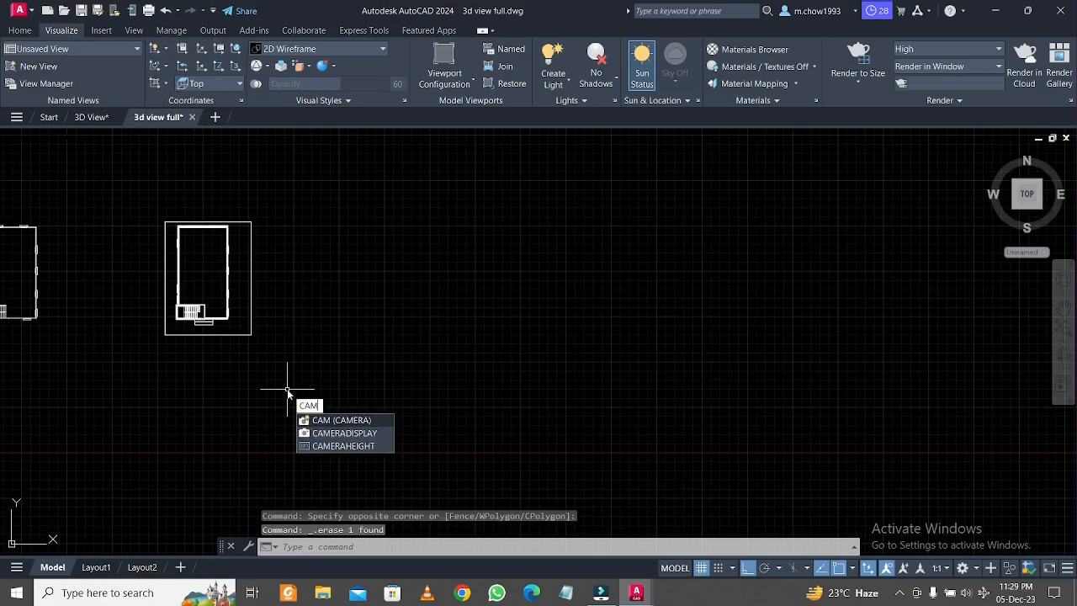
pyautogui.click(340, 420)
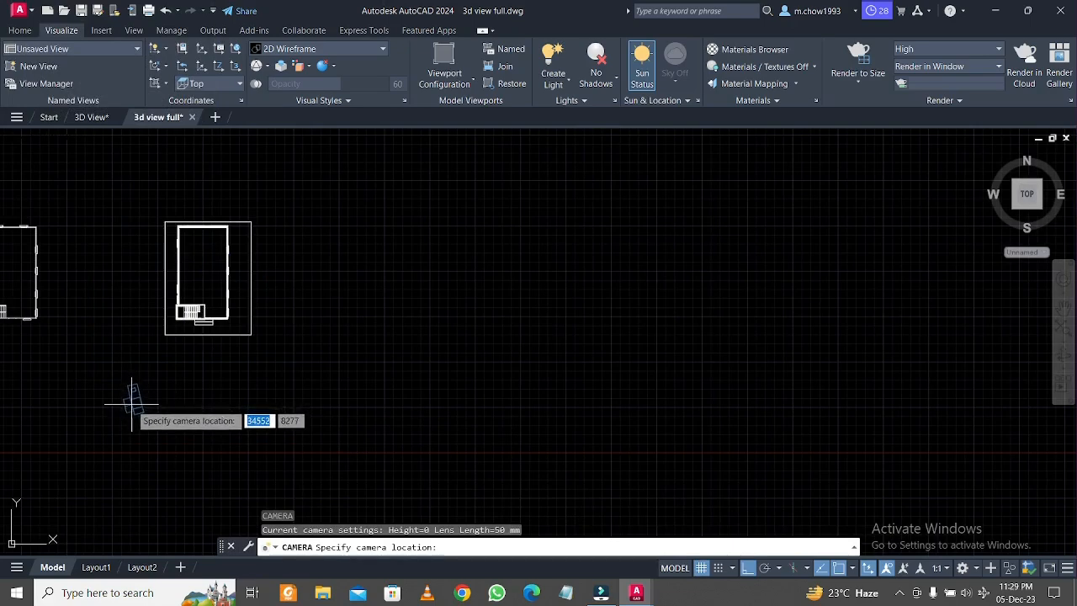
pyautogui.click(131, 401)
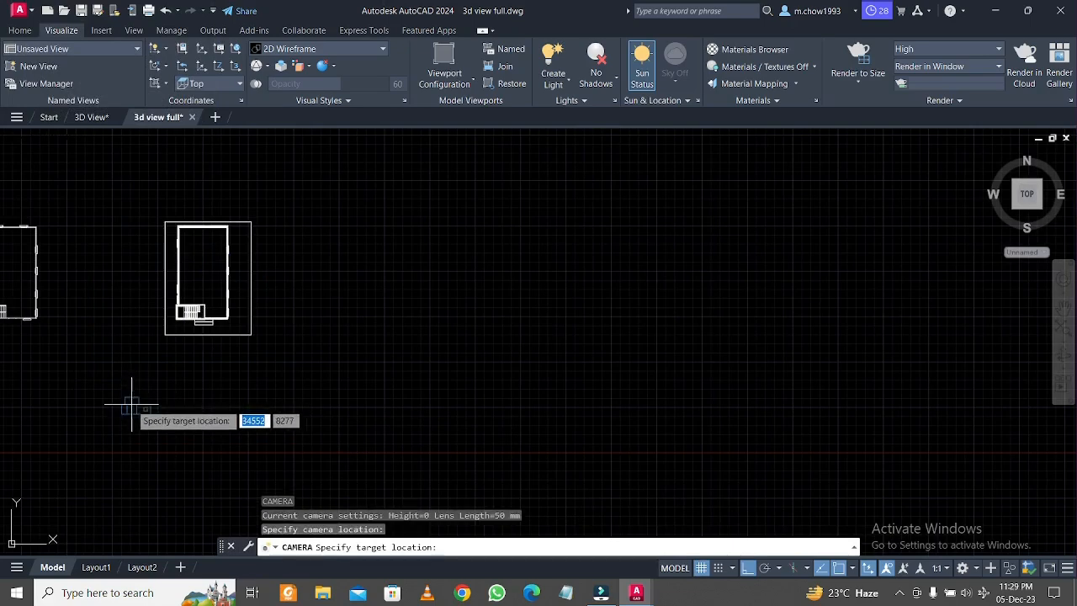
pyautogui.click(234, 197)
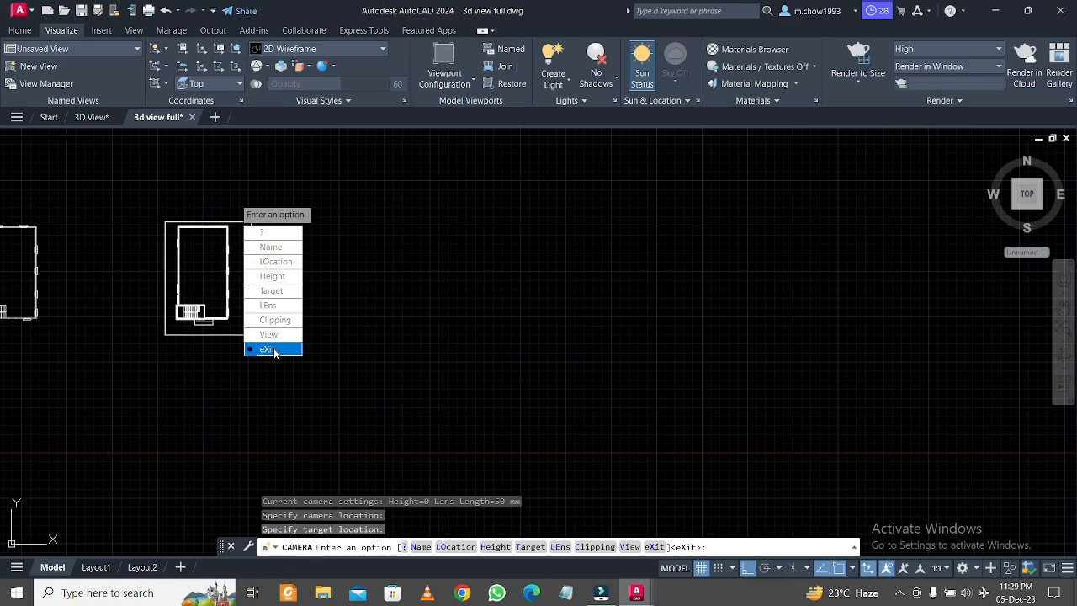
pyautogui.click(268, 349)
# Select the new camera to examine its field of view and wireframe preview
pyautogui.click(132, 407)
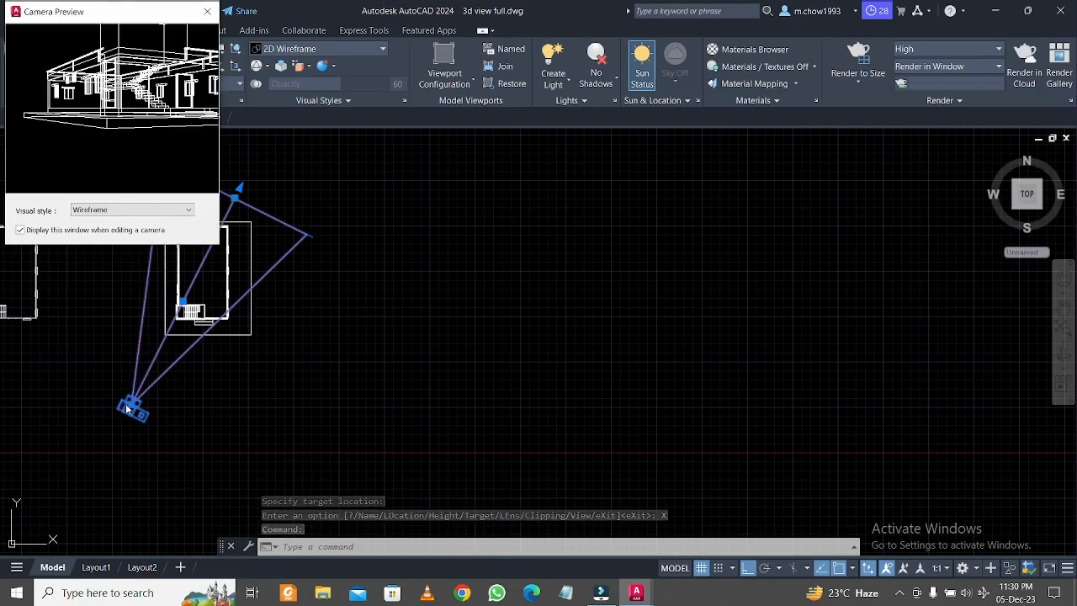
pyautogui.click(174, 356)
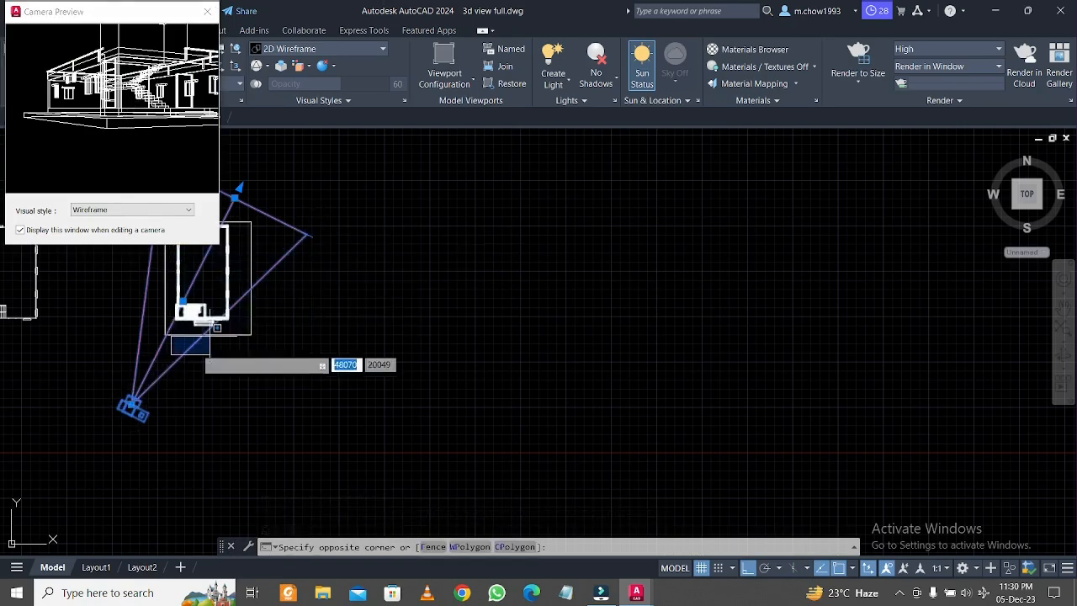
pyautogui.click(178, 394)
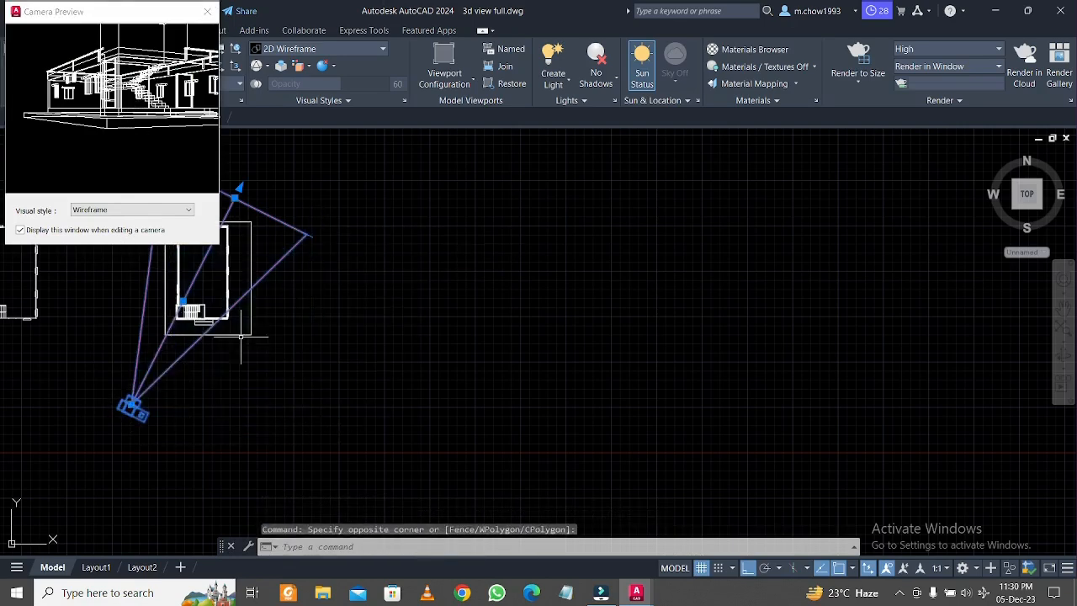
# Widen the camera's field of view and move the camera slightly closer to the house plan
pyautogui.click(307, 233)
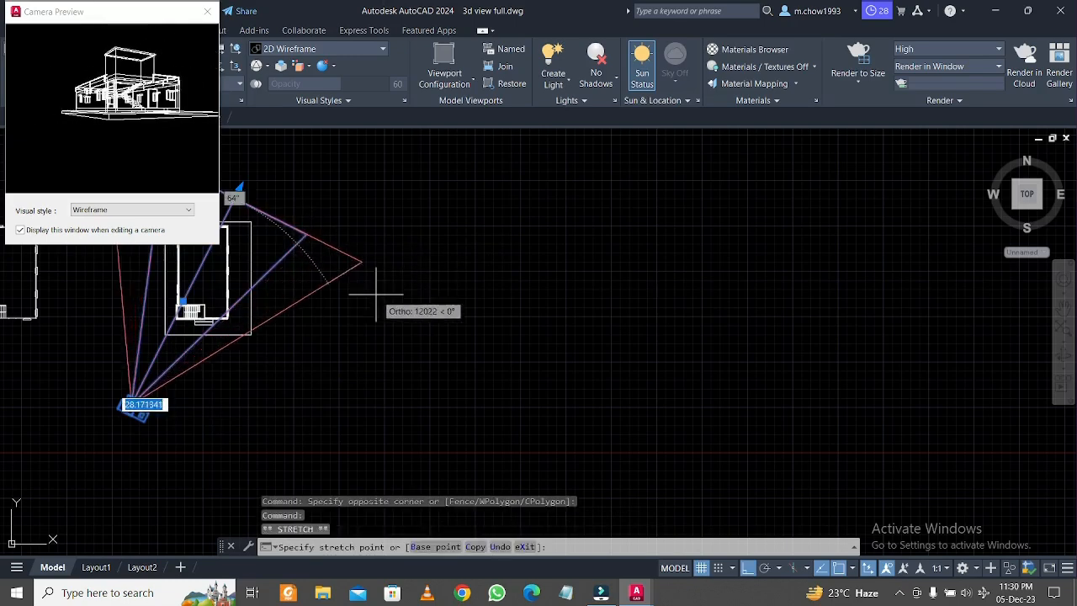
pyautogui.click(430, 342)
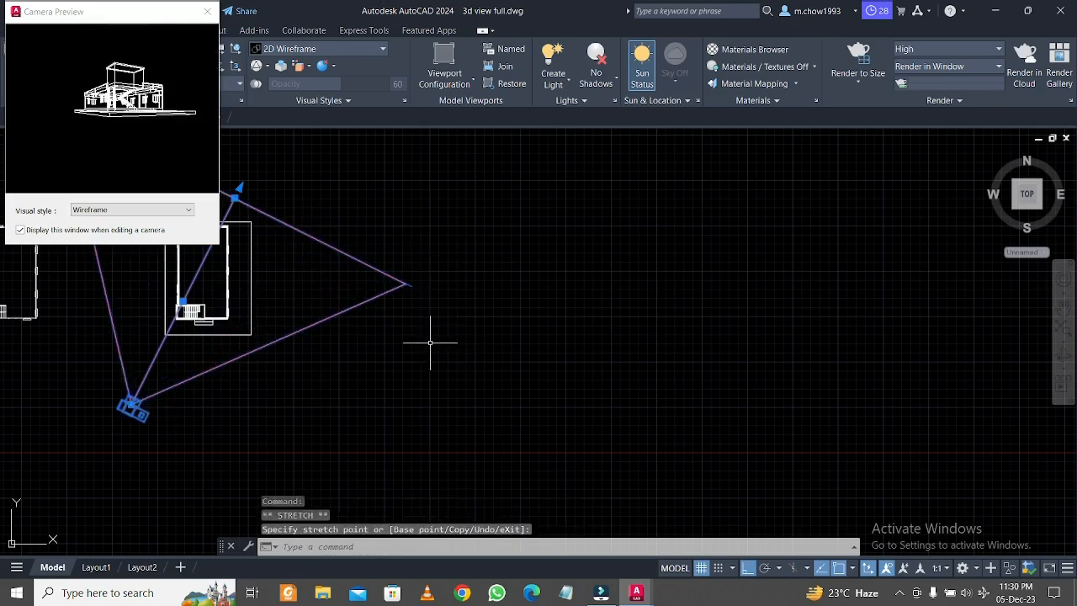
pyautogui.click(144, 386)
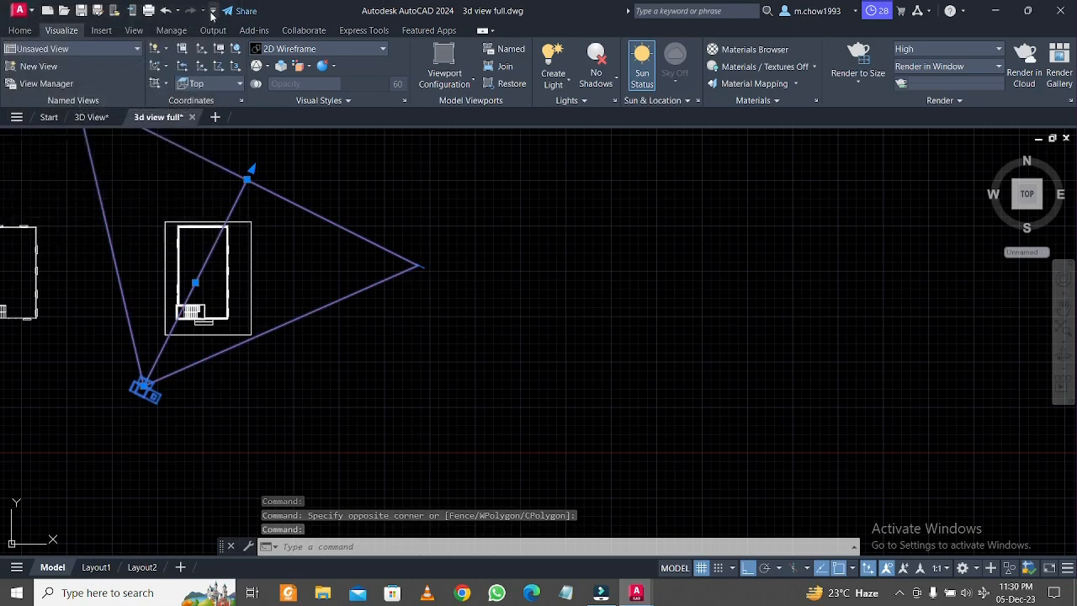
# Restore the Camera1 view and orbit it to frame the house's front and left sides with the whole ground slab
pyautogui.click(130, 51)
pyautogui.click(122, 65)
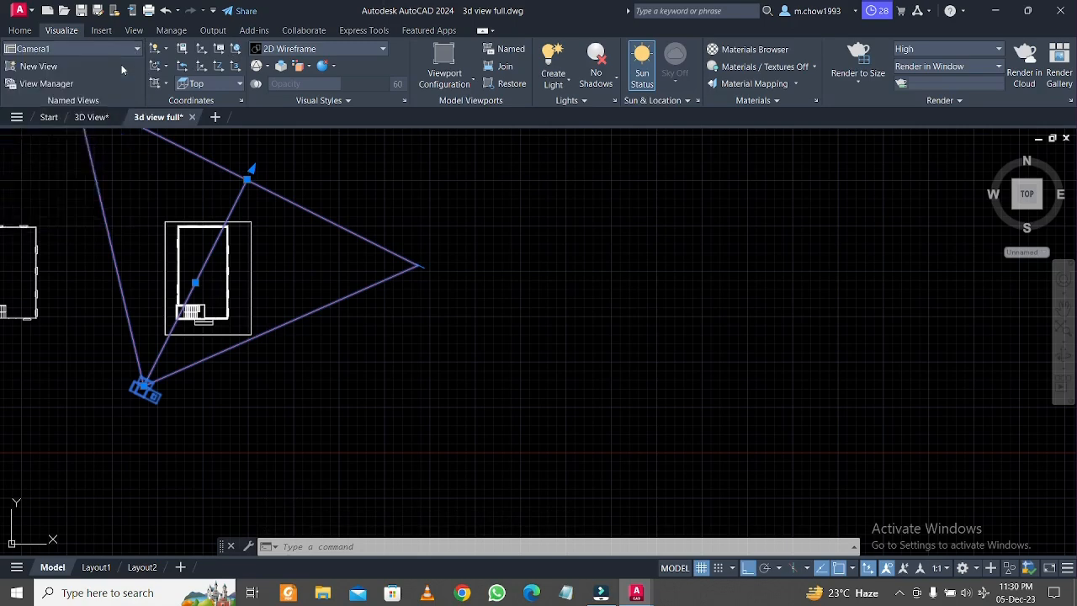
pyautogui.scroll(2, 488, 325)
pyautogui.scroll(-2, 480, 326)
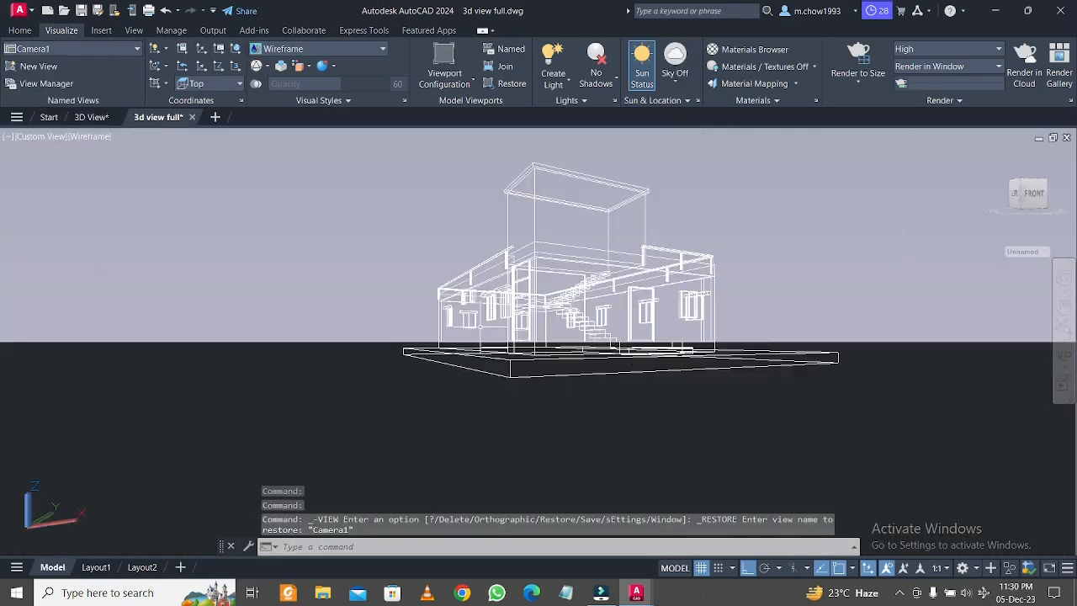
pyautogui.moveTo(628, 295)
pyautogui.keyDown('shift'); pyautogui.mouseDown(button='middle')
pyautogui.moveTo(615, 311)
pyautogui.moveTo(608, 293)
pyautogui.moveTo(615, 300)
pyautogui.mouseUp(button='middle'); pyautogui.keyUp('shift')
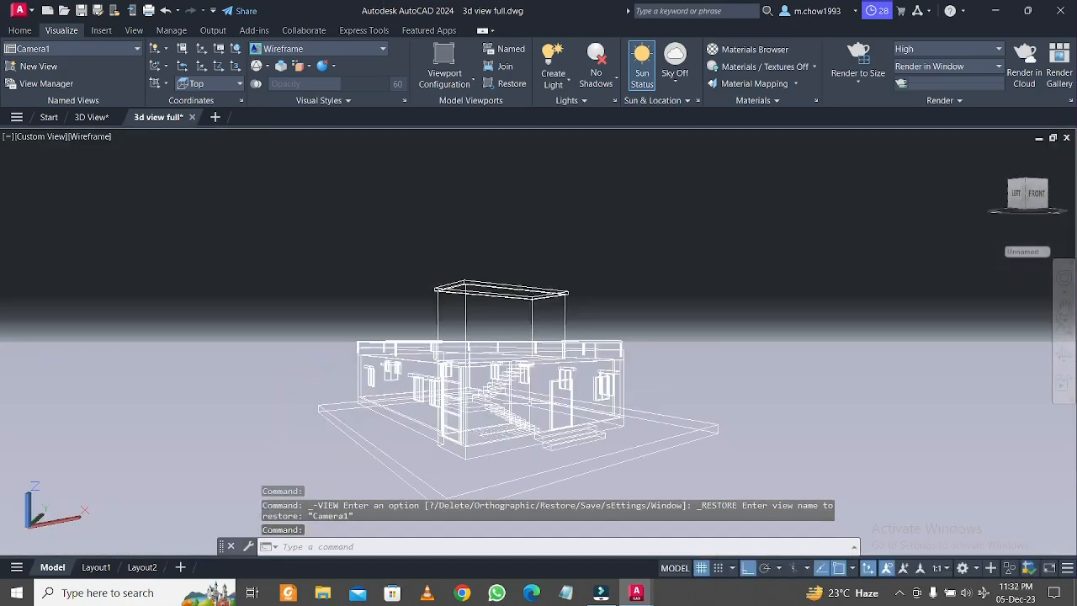
pyautogui.keyDown('shift'); pyautogui.moveTo(530, 403); pyautogui.dragTo(530, 415, button='middle'); pyautogui.keyUp('shift')
pyautogui.scroll(2, 529, 430)
pyautogui.scroll(-2, 529, 429)
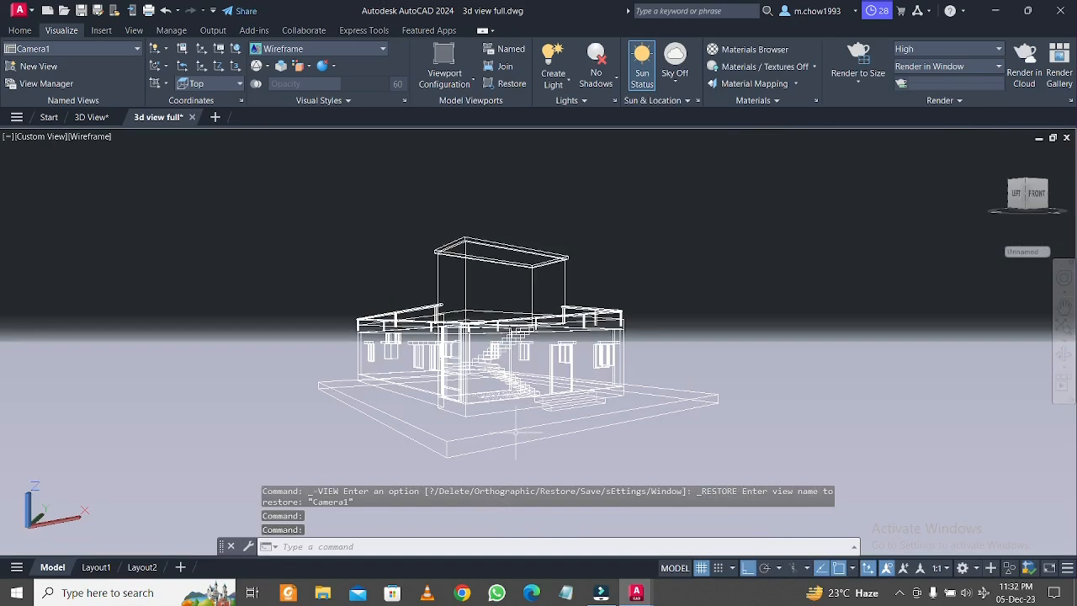
# Set the render quality to Low, render the house in a separate window and close the render
pyautogui.click(963, 48)
pyautogui.click(946, 66)
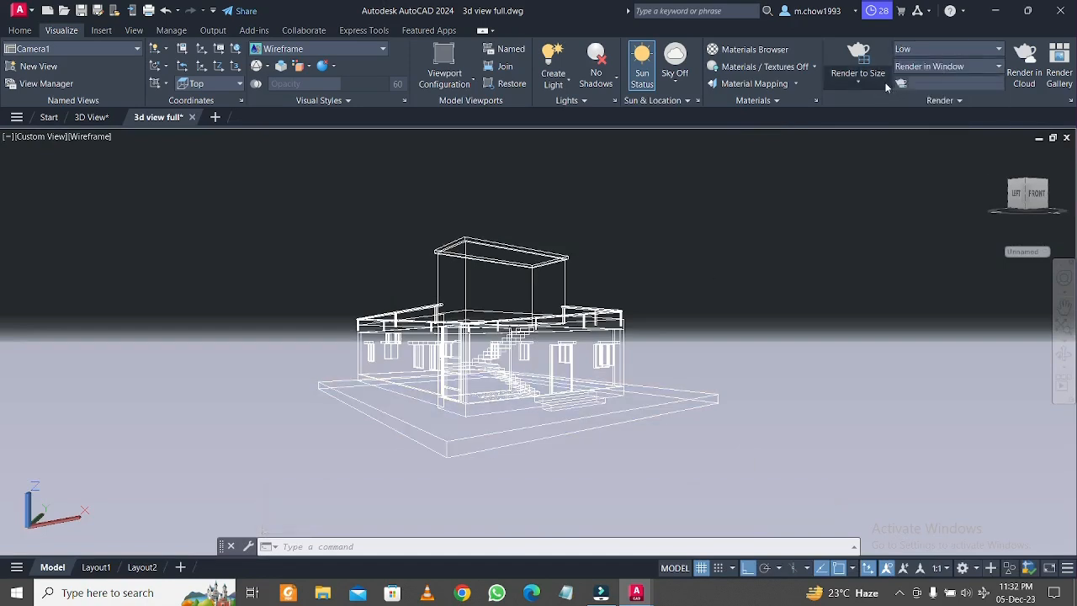
pyautogui.click(858, 53)
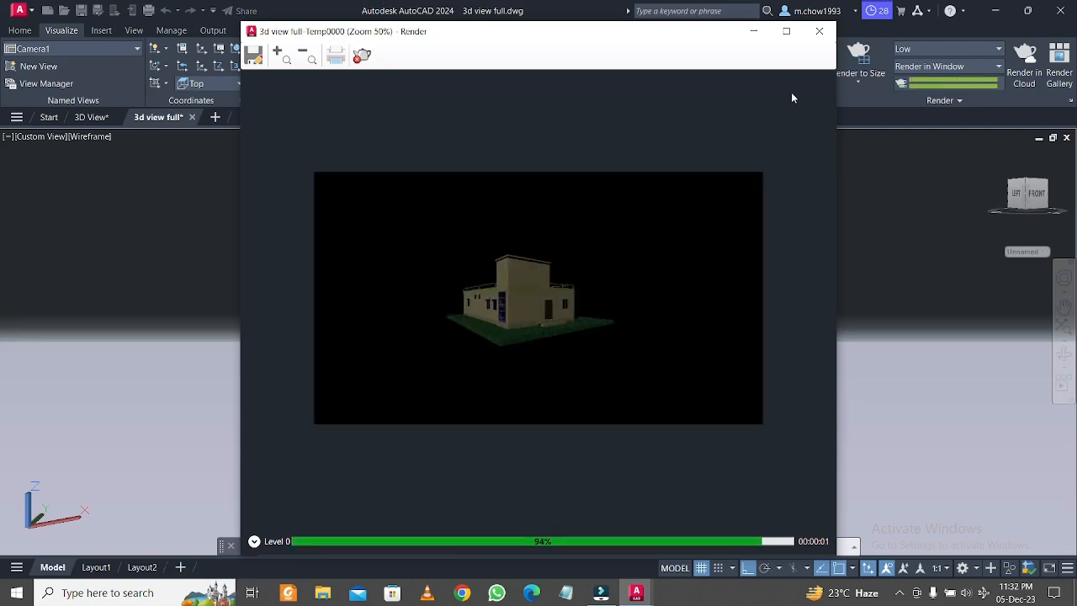
pyautogui.click(818, 32)
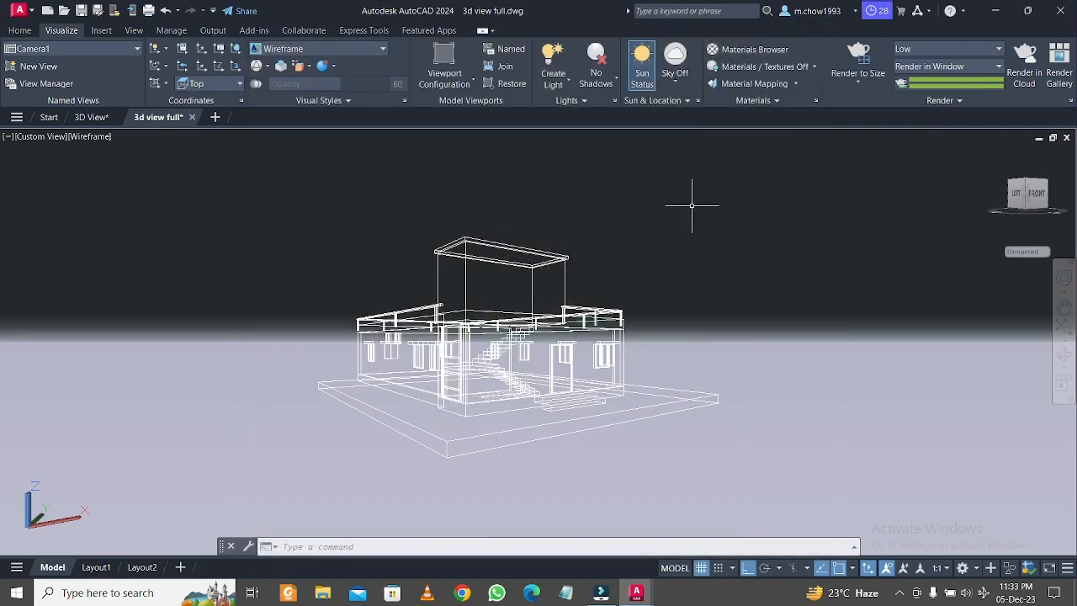
pyautogui.click(951, 51)
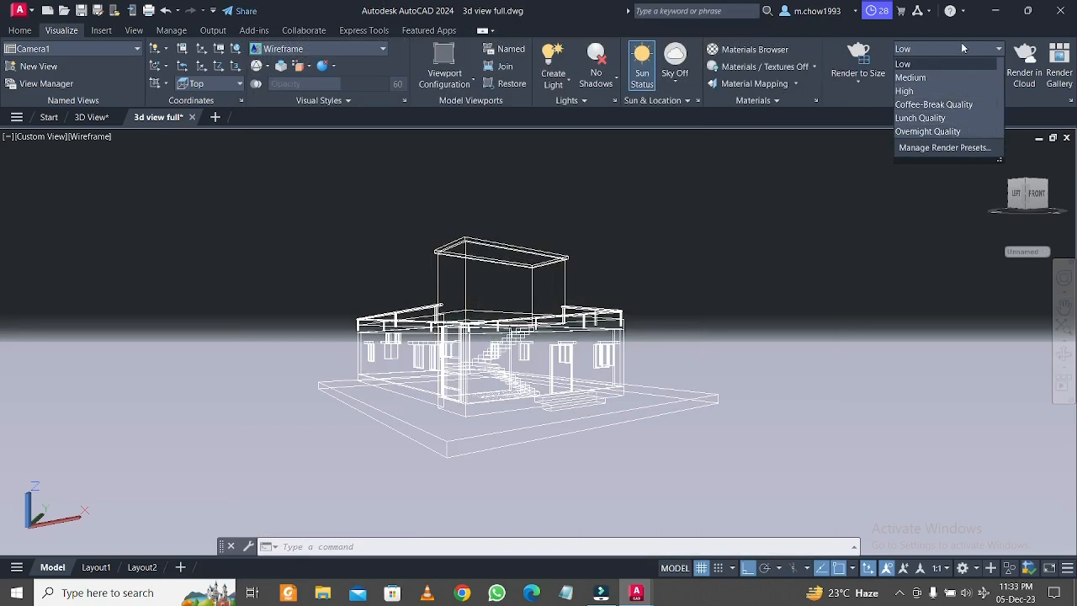
pyautogui.click(960, 47)
pyautogui.click(964, 67)
pyautogui.click(965, 74)
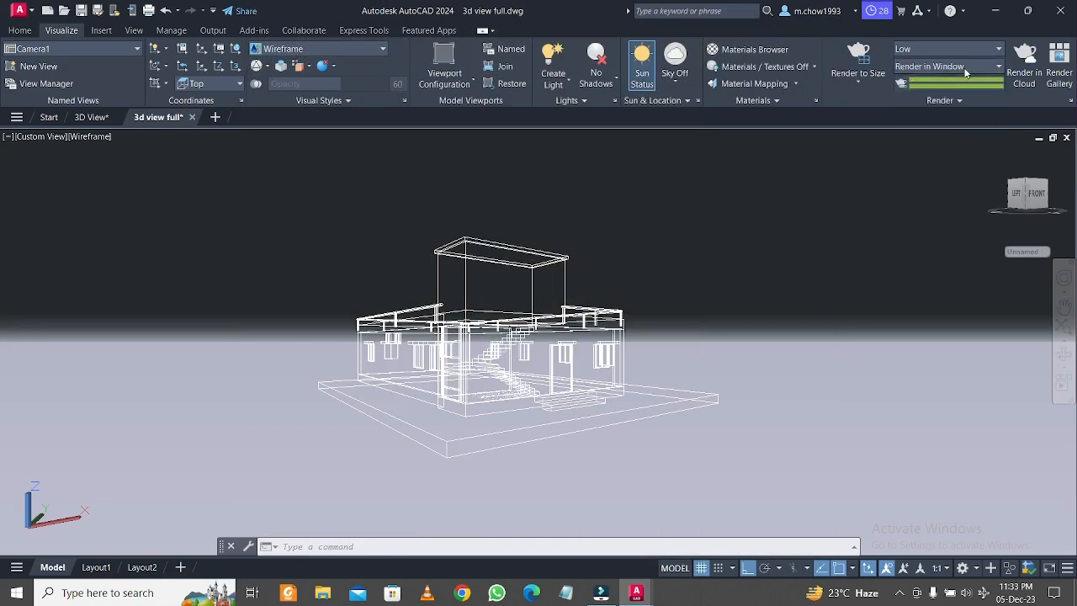
pyautogui.click(864, 82)
pyautogui.click(864, 82)
# Turn on the sun and set the sky to Sky Background for the camera view
pyautogui.click(643, 74)
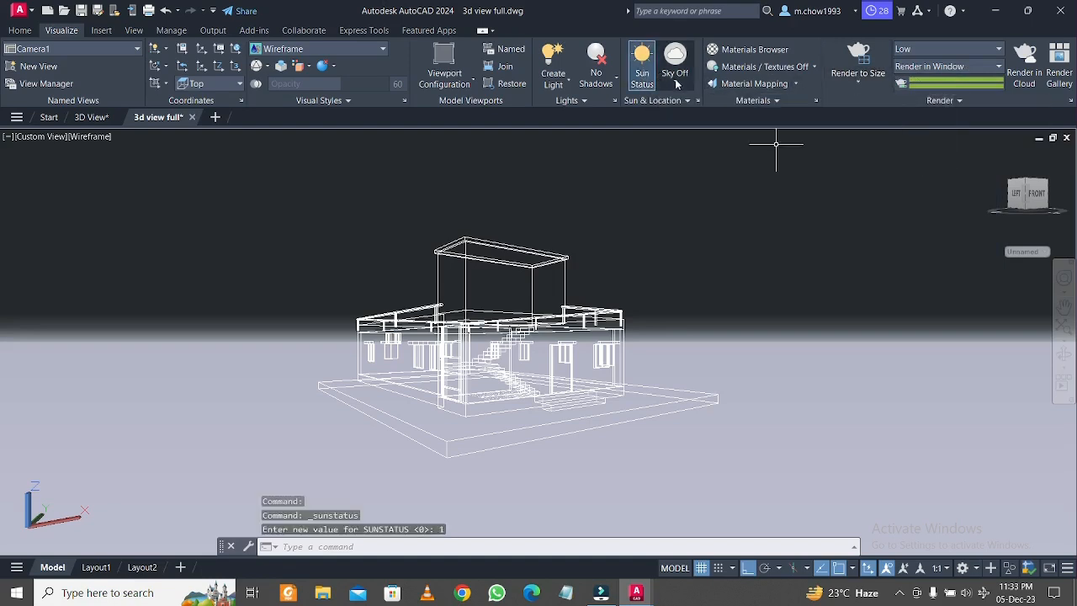
pyautogui.click(675, 79)
pyautogui.click(702, 140)
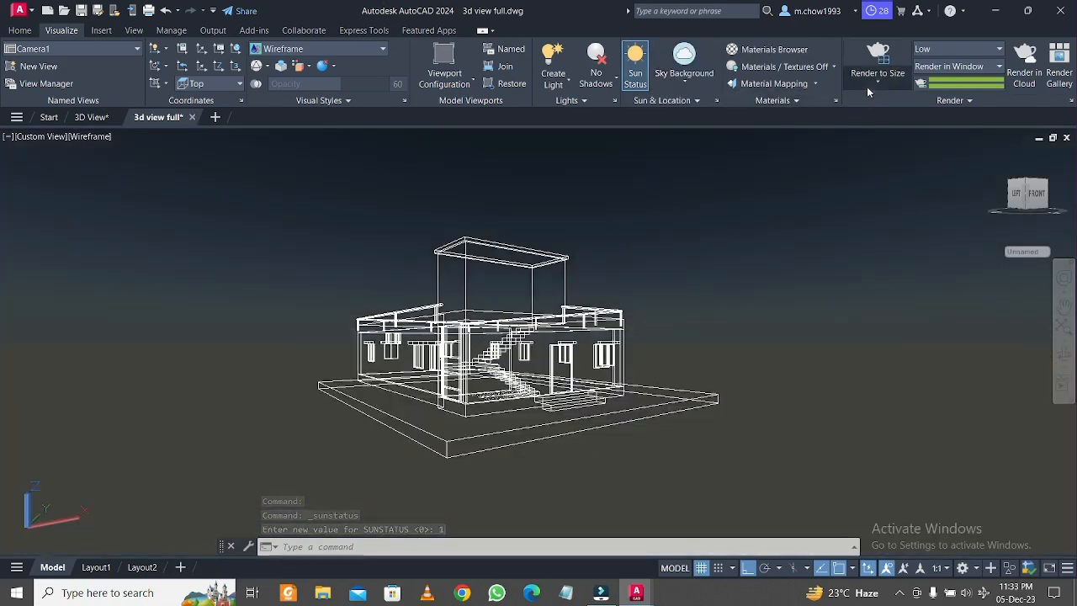
# Render the house at Low quality in a separate window with the sky background
pyautogui.click(109, 48)
pyautogui.click(110, 49)
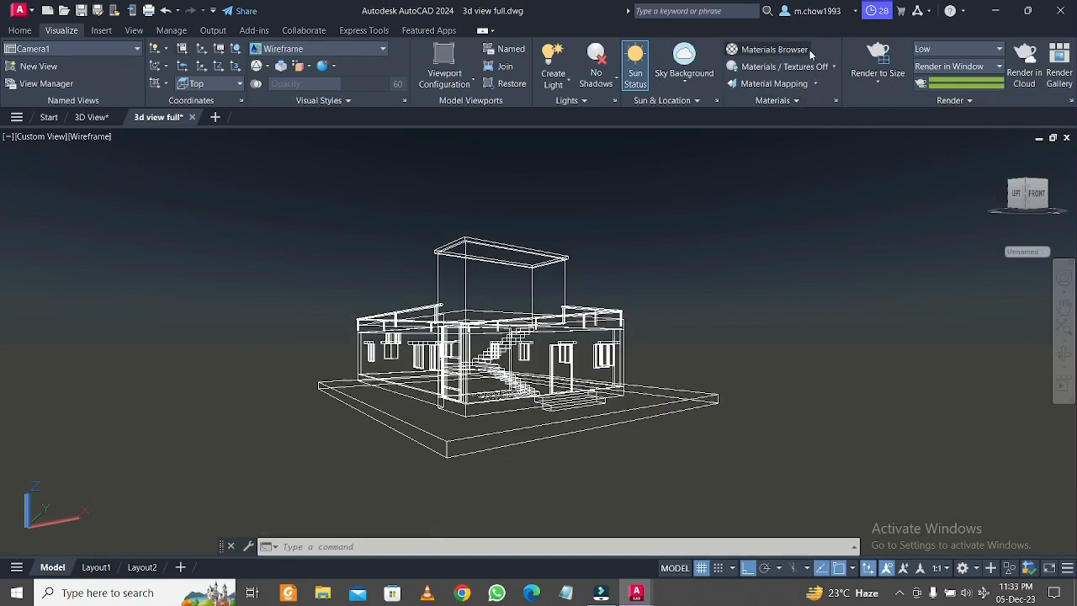
pyautogui.click(877, 57)
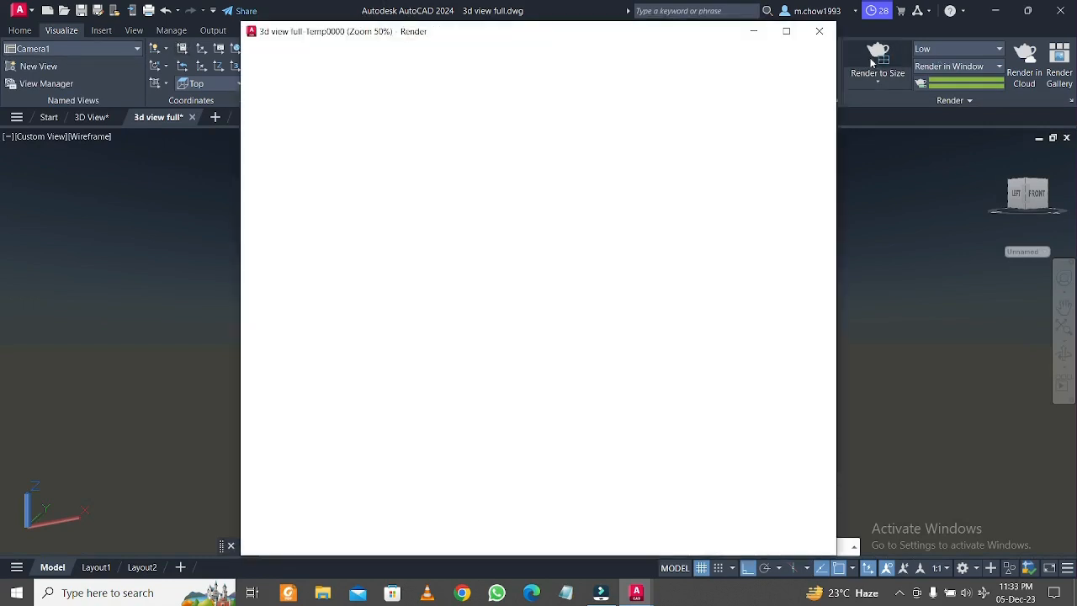
pyautogui.click(875, 59)
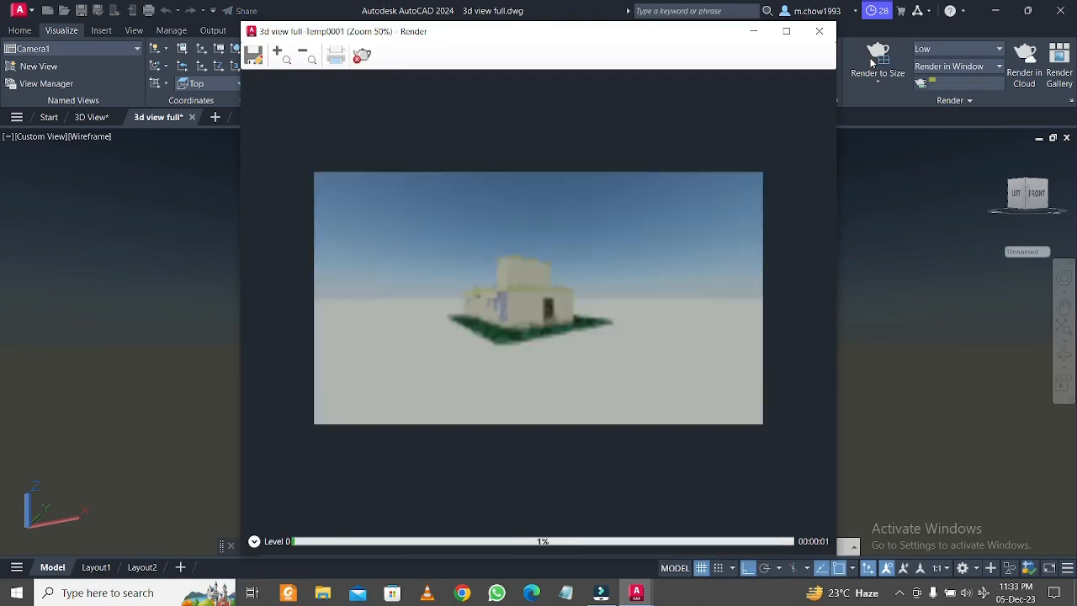
# Examine the house's walls, openings, entrance steps and ground slab up close in the render and in 3d view full-Temp0005.png
pyautogui.scroll(2, 514, 327)
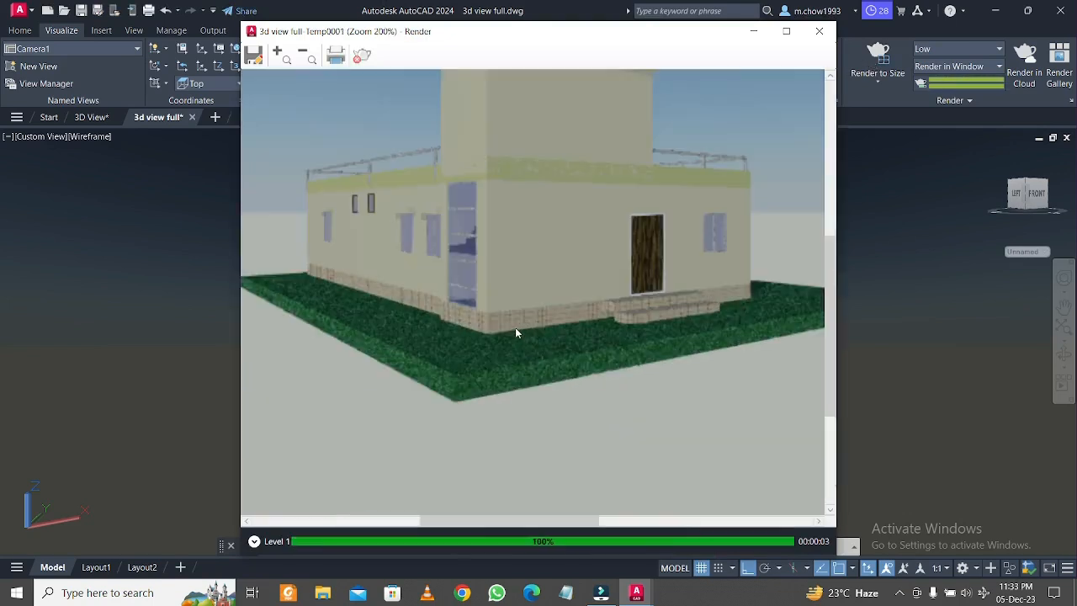
pyautogui.scroll(-1, 509, 354)
pyautogui.scroll(1, 510, 353)
pyautogui.scroll(-1, 510, 353)
pyautogui.scroll(1, 510, 350)
pyautogui.scroll(-1, 512, 347)
pyautogui.scroll(1, 511, 348)
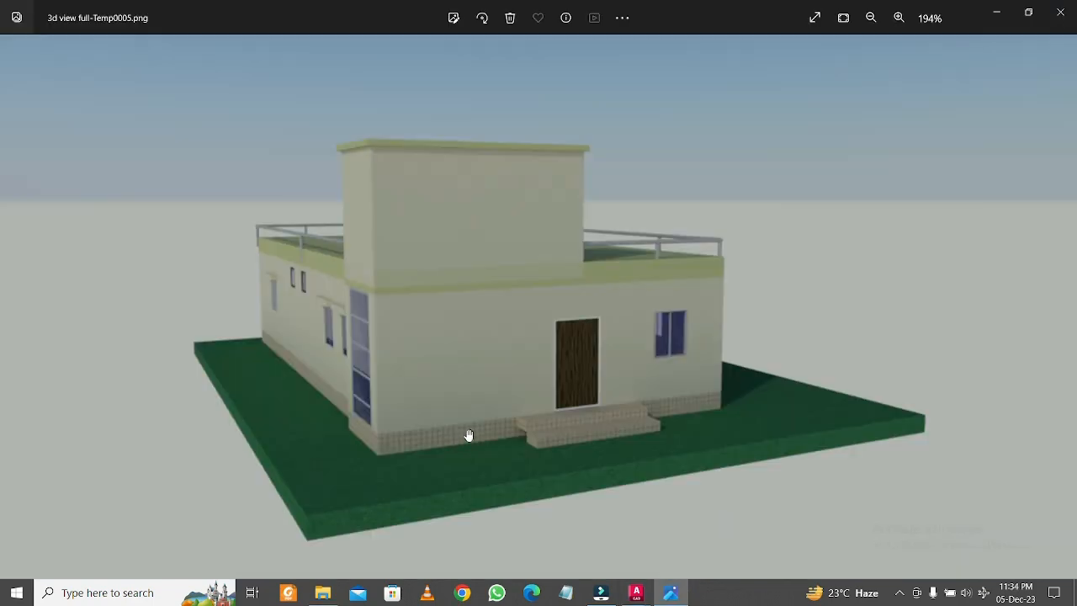
pyautogui.scroll(1, 408, 387)
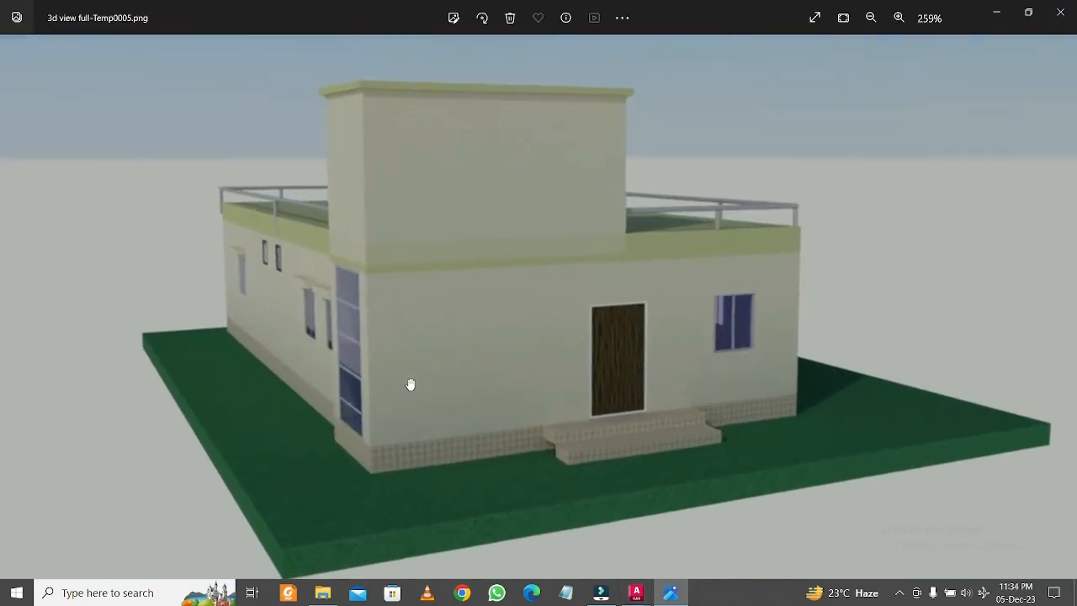